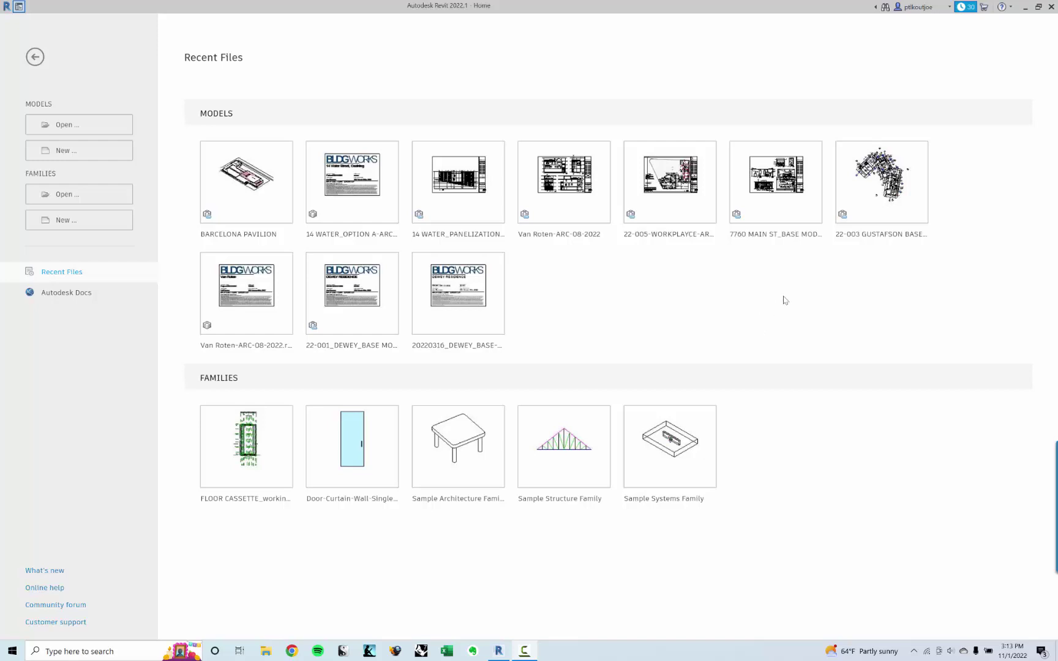
# Step: Open the BARCELONA PAVILION model from Recent Files
pyautogui.click(267, 186)
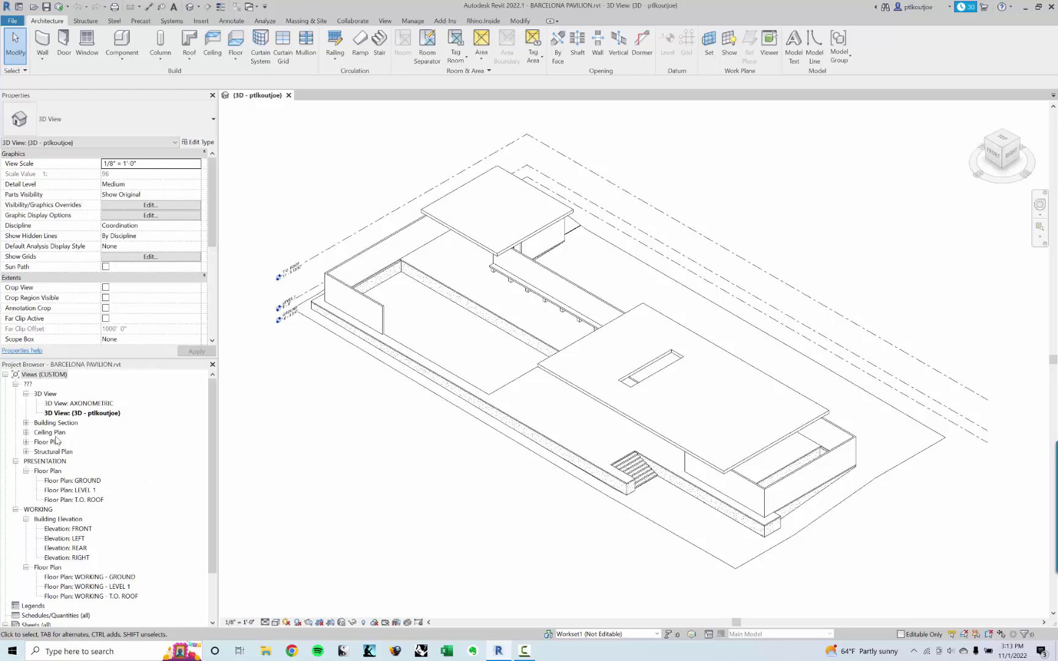
# Step: Open the LEVEL 1 floor plan from the Project Browser
pyautogui.doubleClick(67, 490)
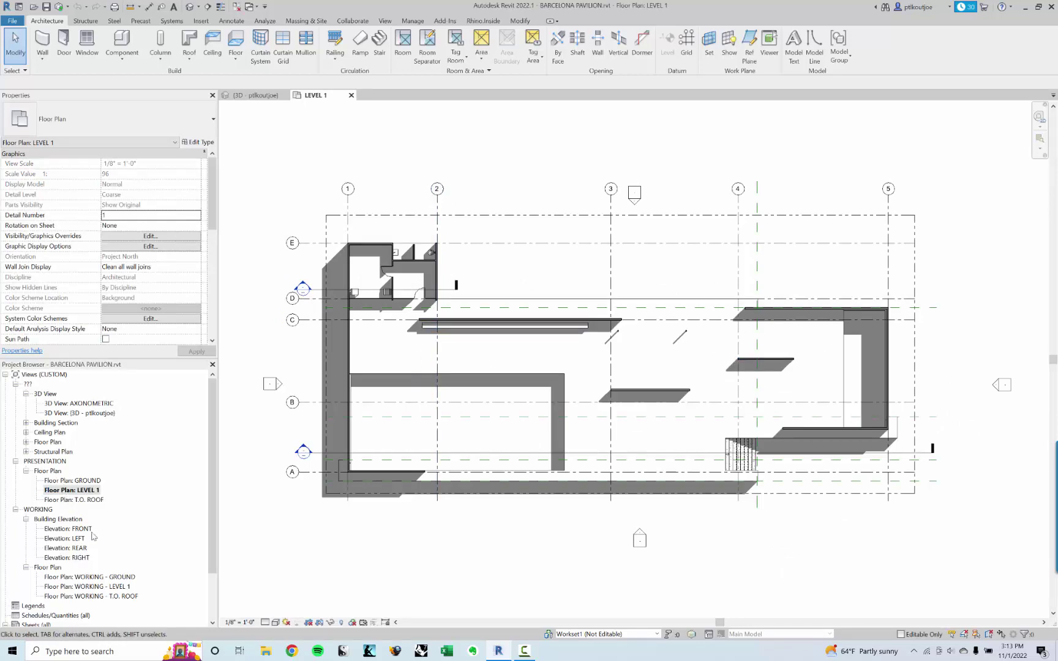
pyautogui.scroll(3, 462, 263)
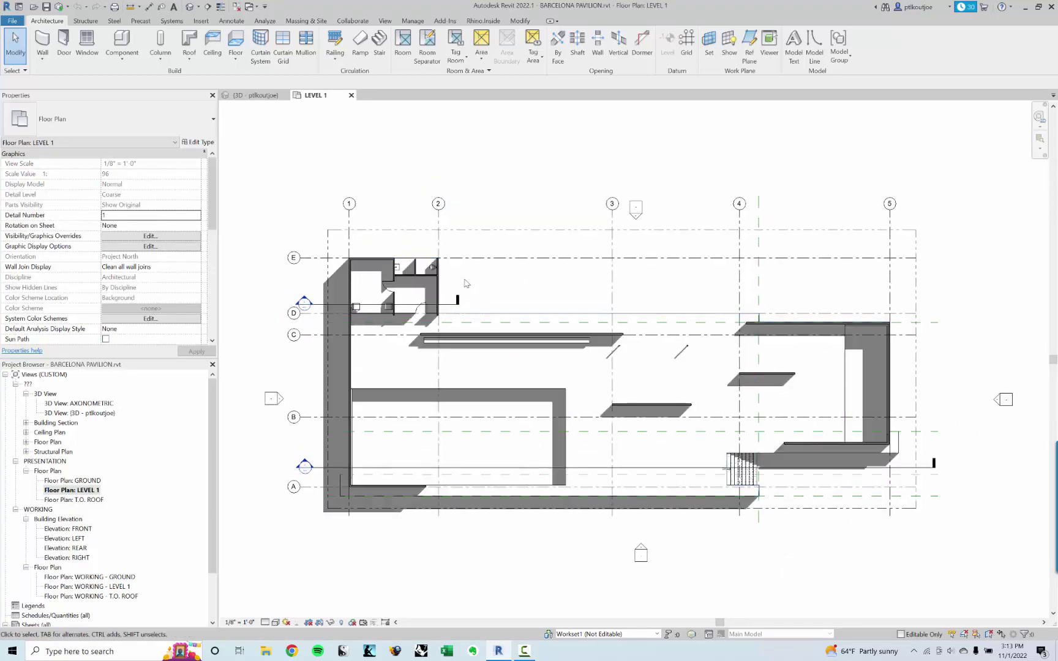
pyautogui.scroll(2, 467, 284)
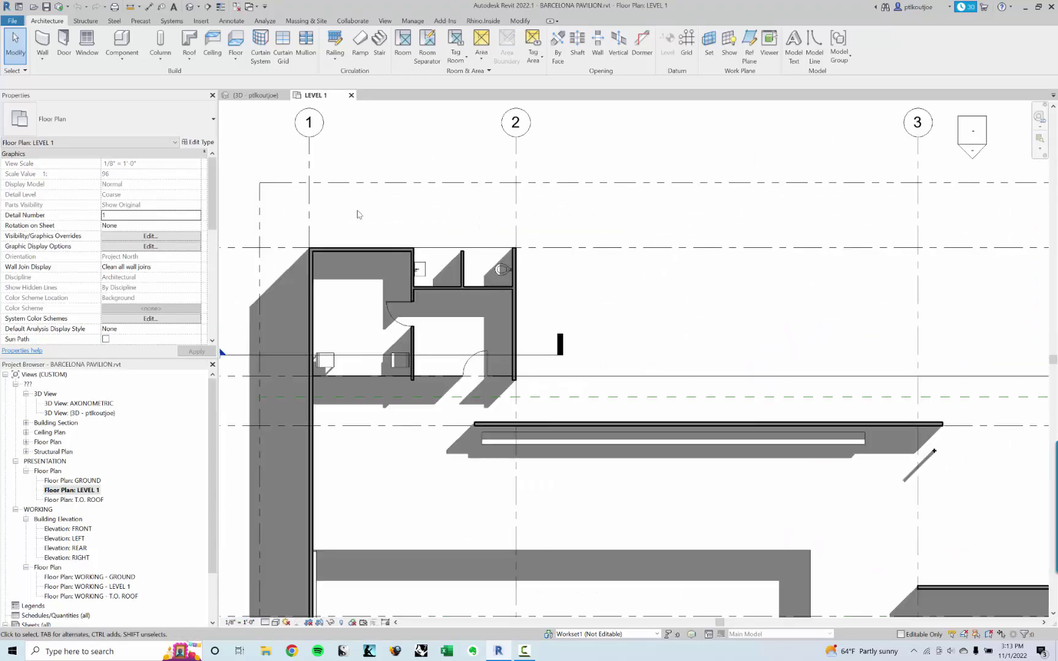
# Step: Add an aligned dimension between grids 1 and 2 above the plan
pyautogui.click(148, 6)
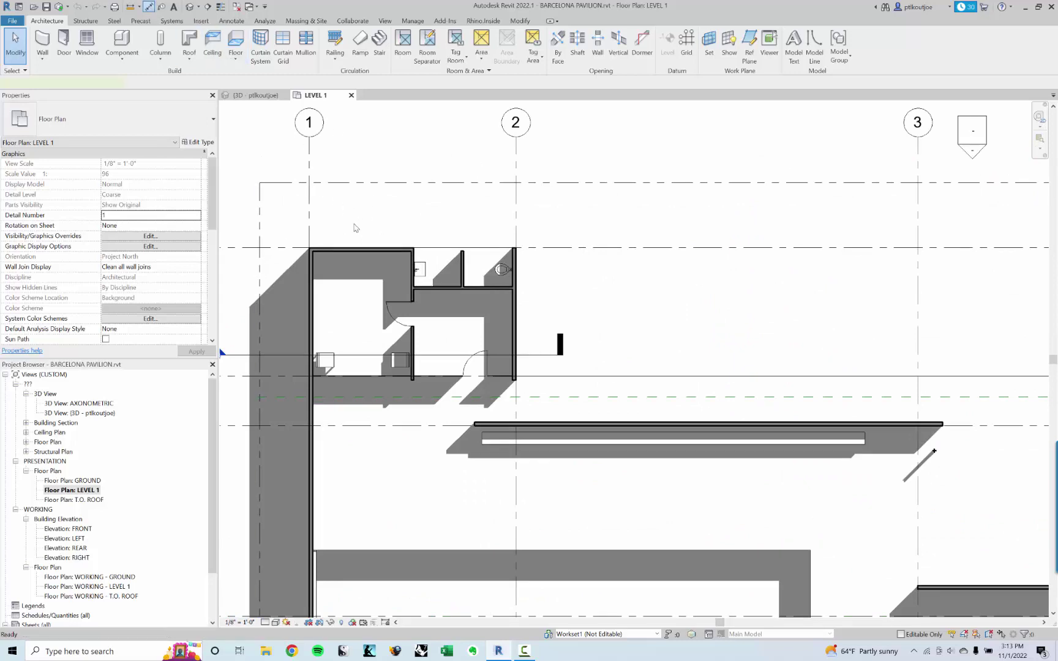
pyautogui.press('Escape')
pyautogui.press('Escape')
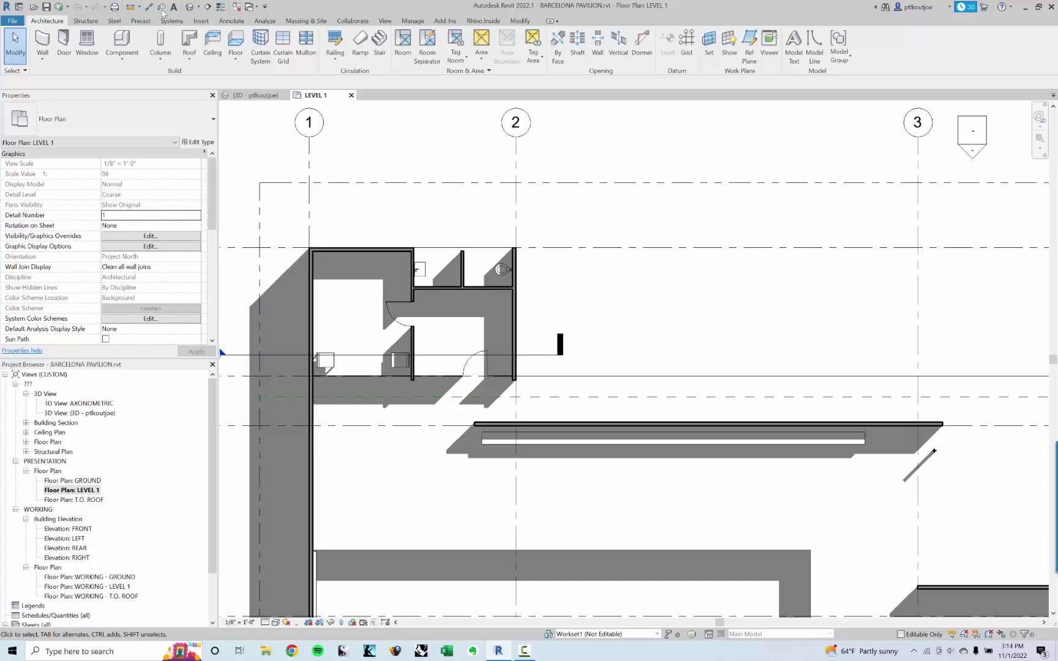
pyautogui.press('d')
pyautogui.press('i')
pyautogui.click(310, 211)
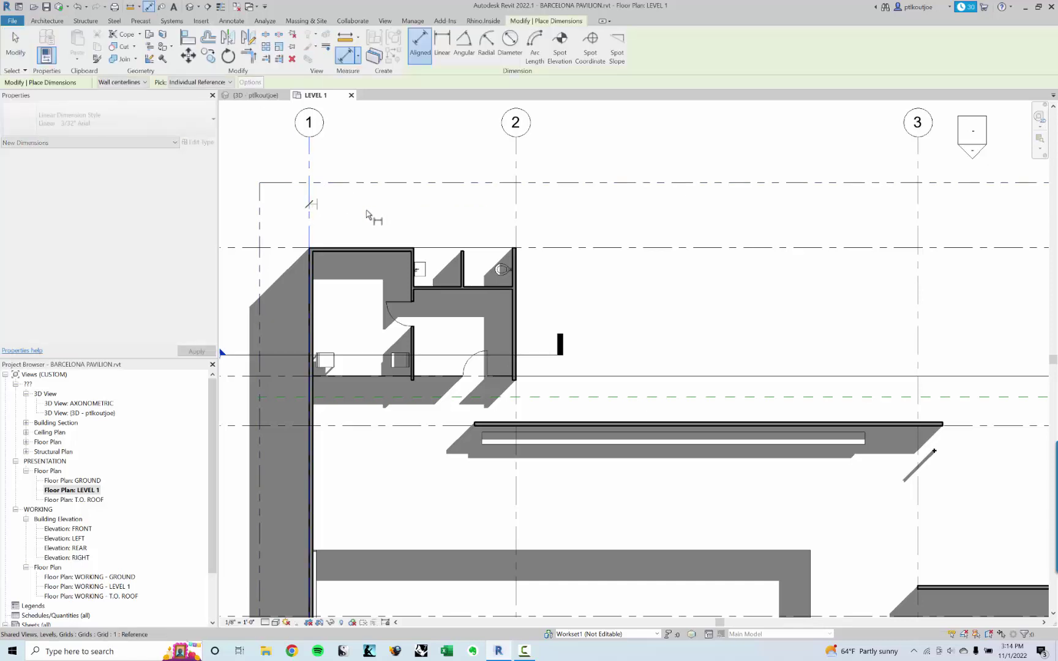
pyautogui.click(515, 228)
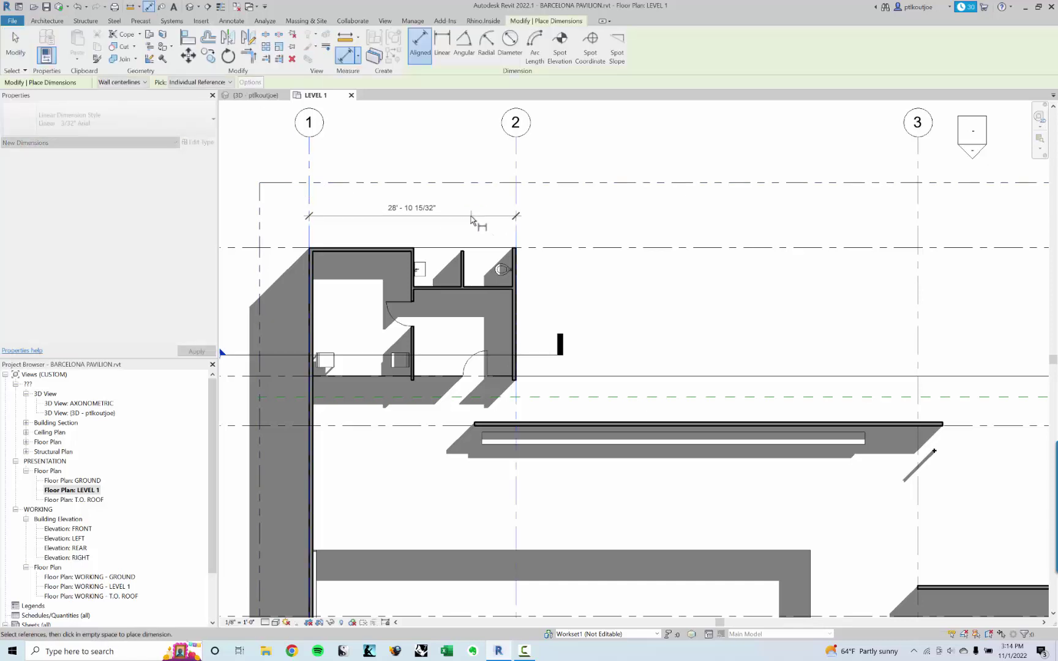
pyautogui.click(426, 217)
pyautogui.press('Escape')
pyautogui.press('Escape')
# Step: Check the new grid 1–2 dimension and reposition the plan view
pyautogui.scroll(-3, 468, 437)
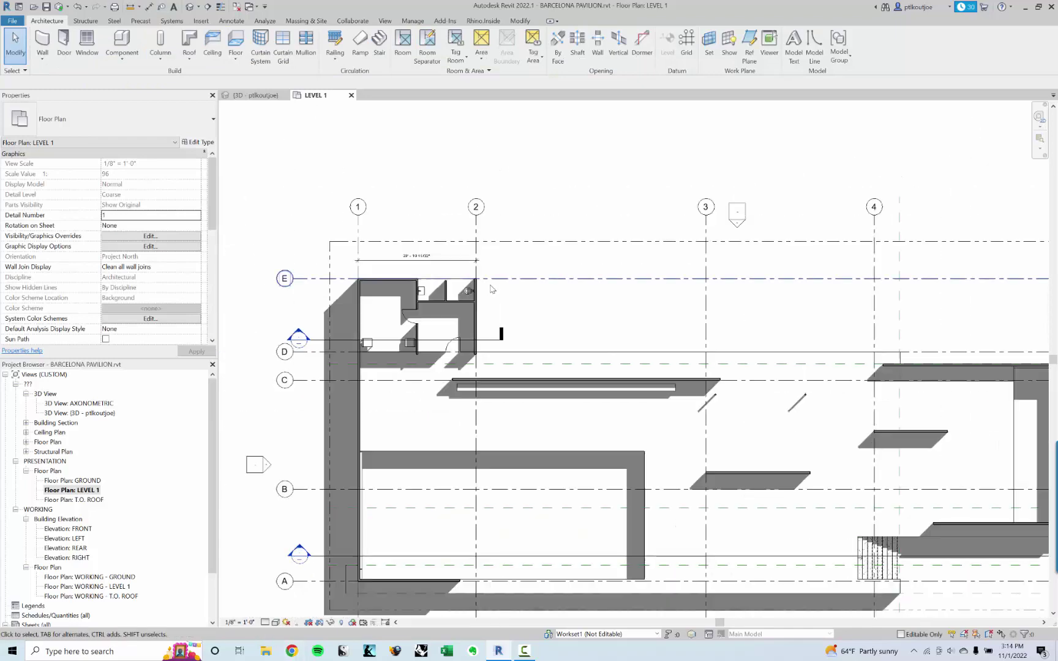
pyautogui.scroll(2, 422, 262)
pyautogui.click(422, 262)
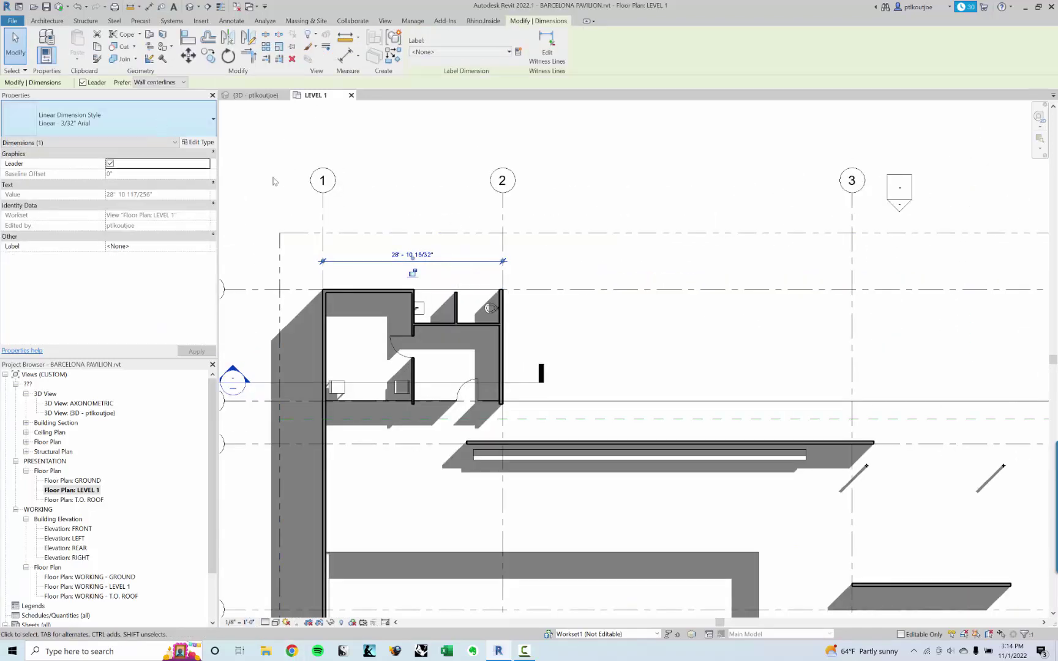
pyautogui.click(510, 214)
pyautogui.scroll(-3, 368, 209)
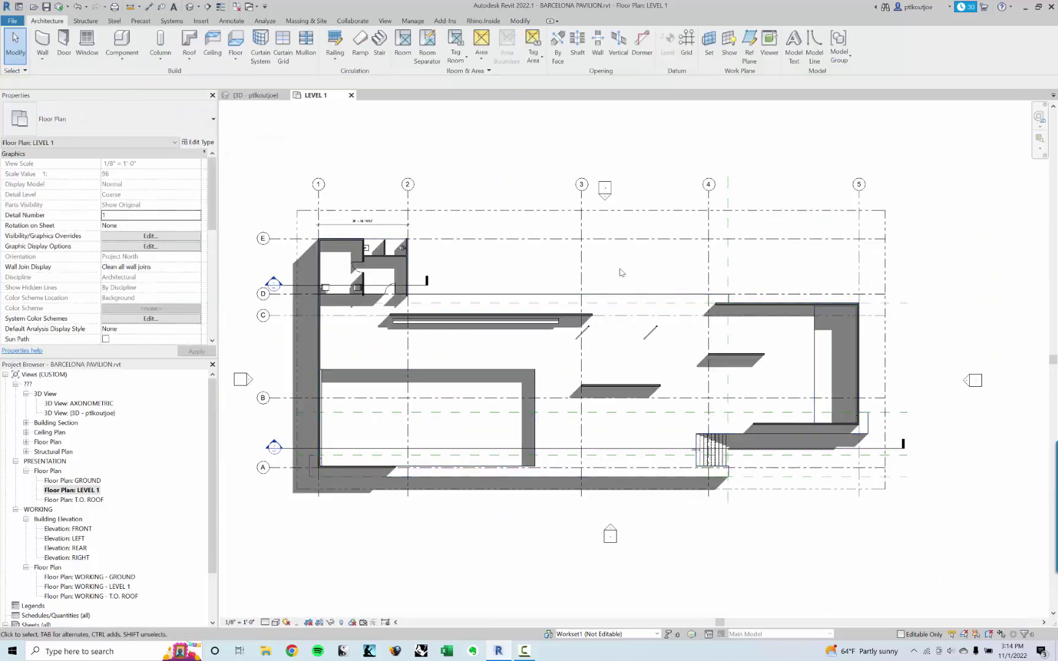
pyautogui.scroll(2, 405, 263)
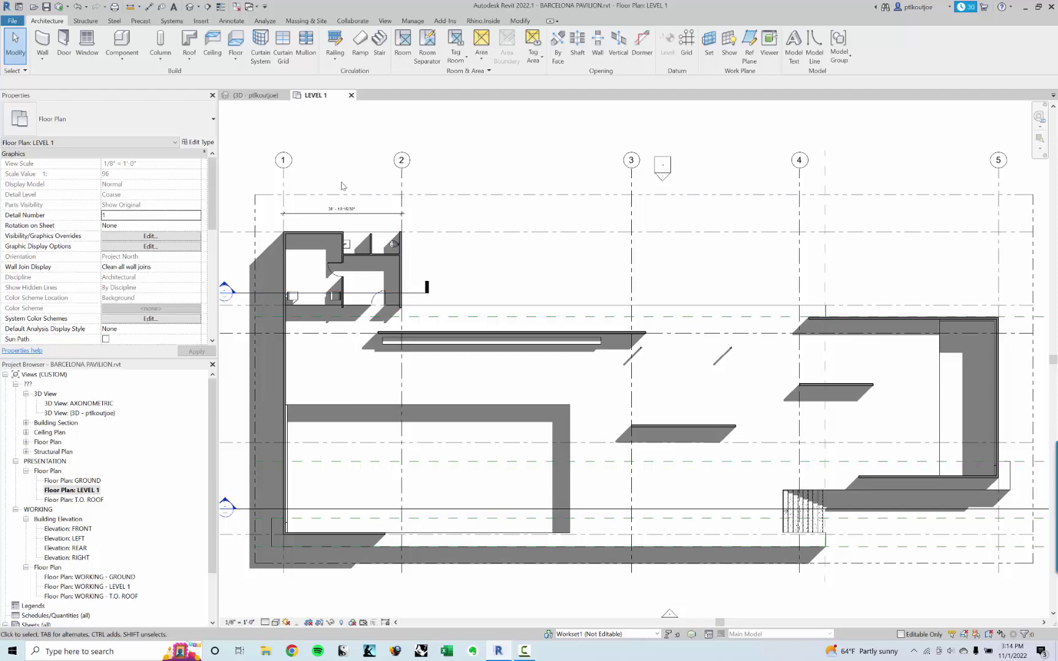
pyautogui.moveTo(352, 433); pyautogui.dragTo(357, 426, button='middle')
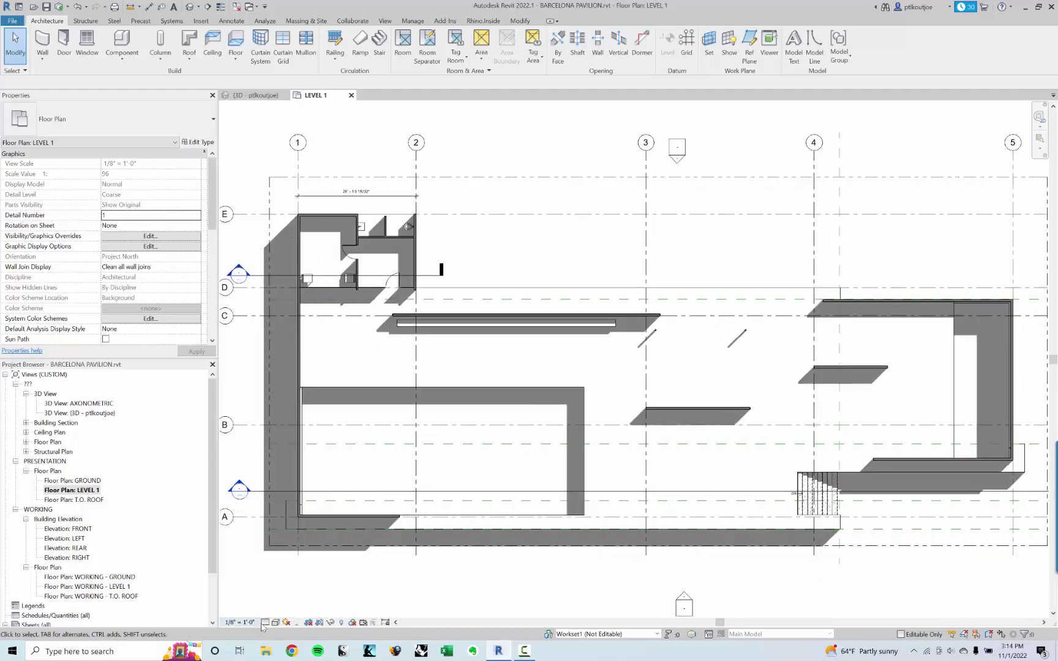
pyautogui.moveTo(214, 199); pyautogui.dragTo(215, 271)
# Step: Set the LEVEL 1 view template to <None>
pyautogui.click(158, 288)
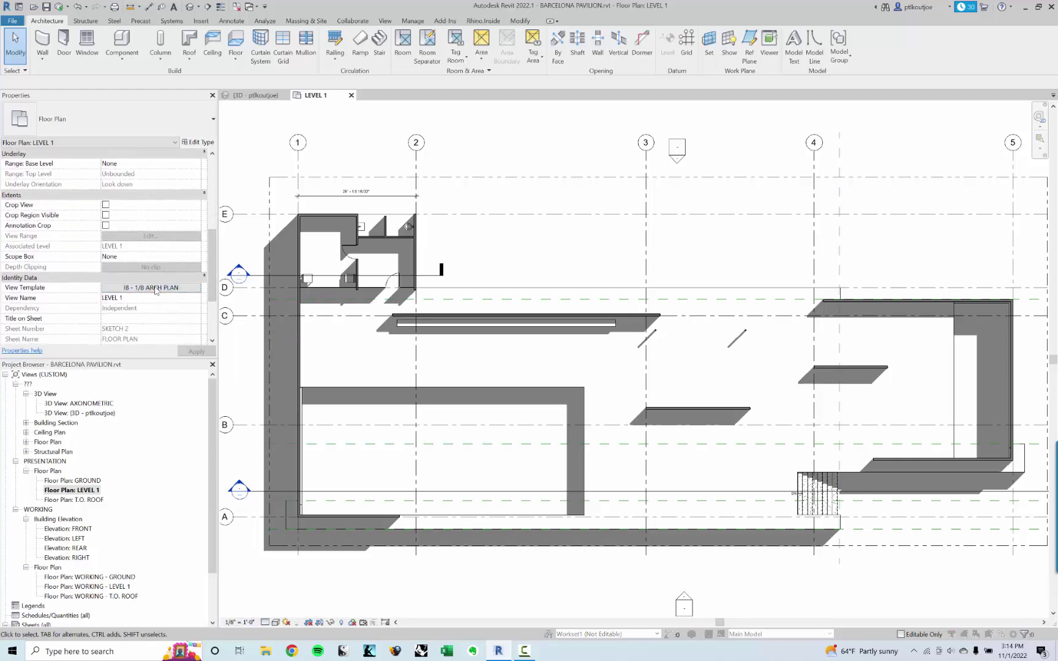
pyautogui.click(206, 185)
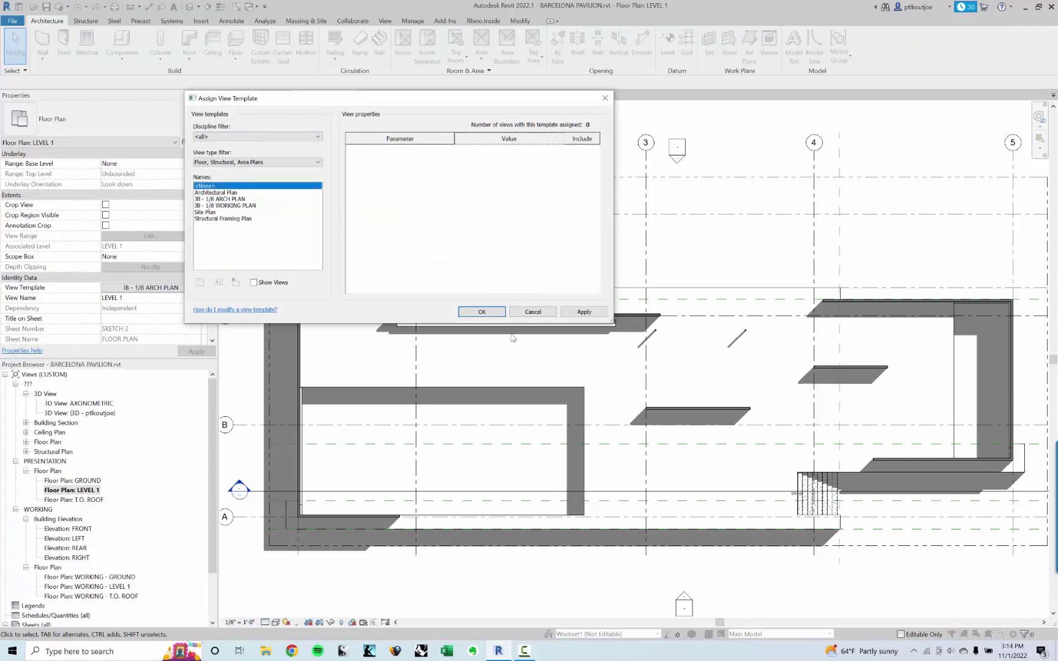
pyautogui.click(482, 312)
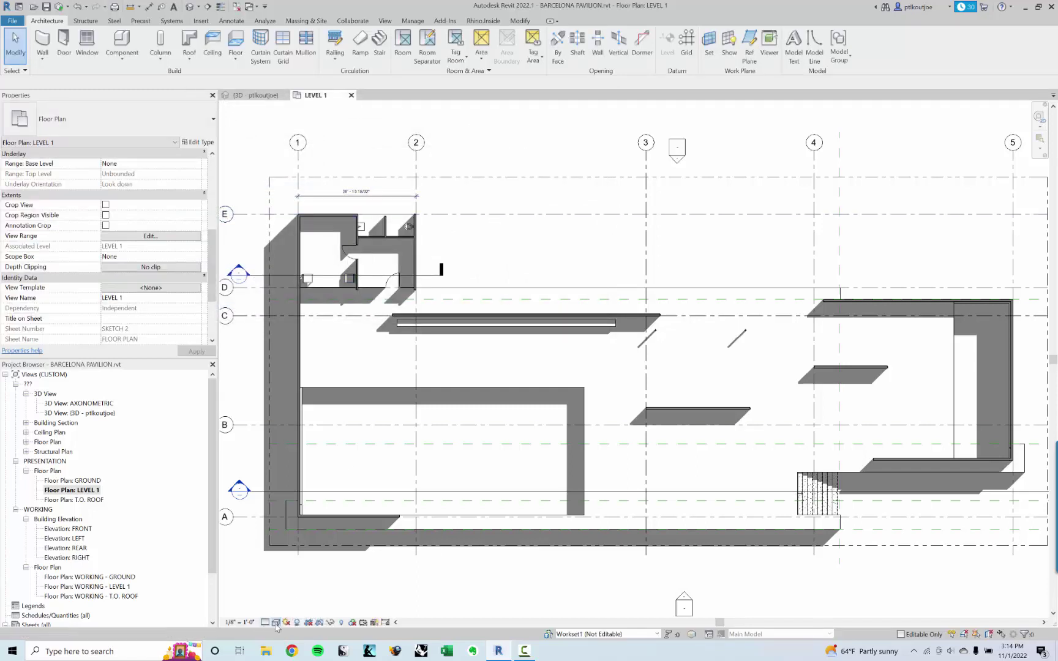
# Step: Try a 1/4" = 1'-0" view scale, then return it to 1/8" = 1'-0"
pyautogui.click(275, 623)
pyautogui.click(239, 622)
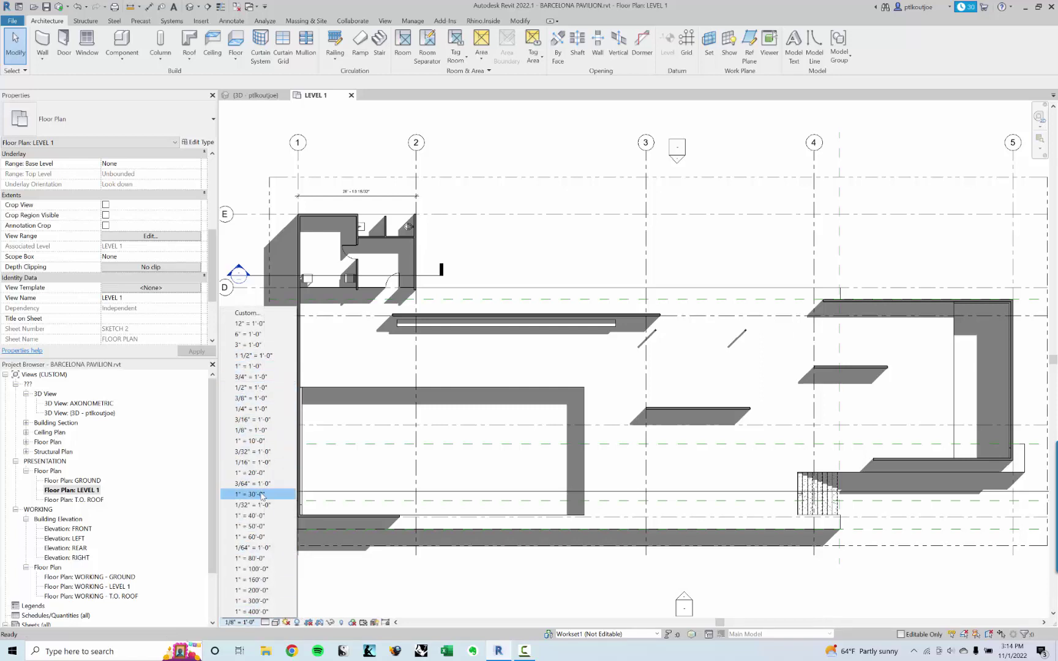
pyautogui.click(255, 408)
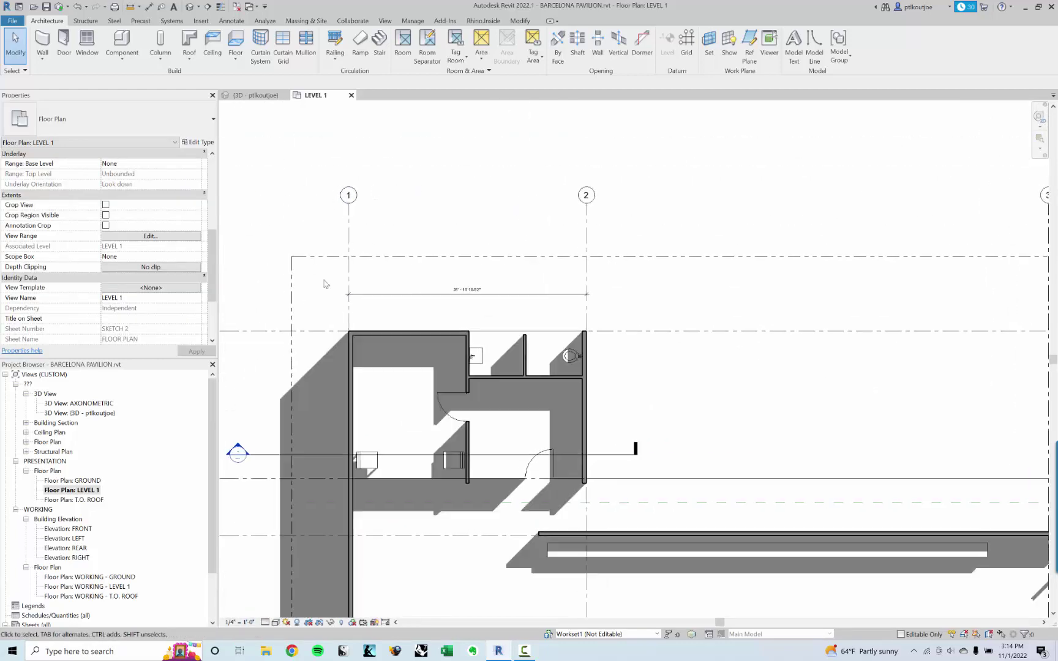
pyautogui.click(240, 623)
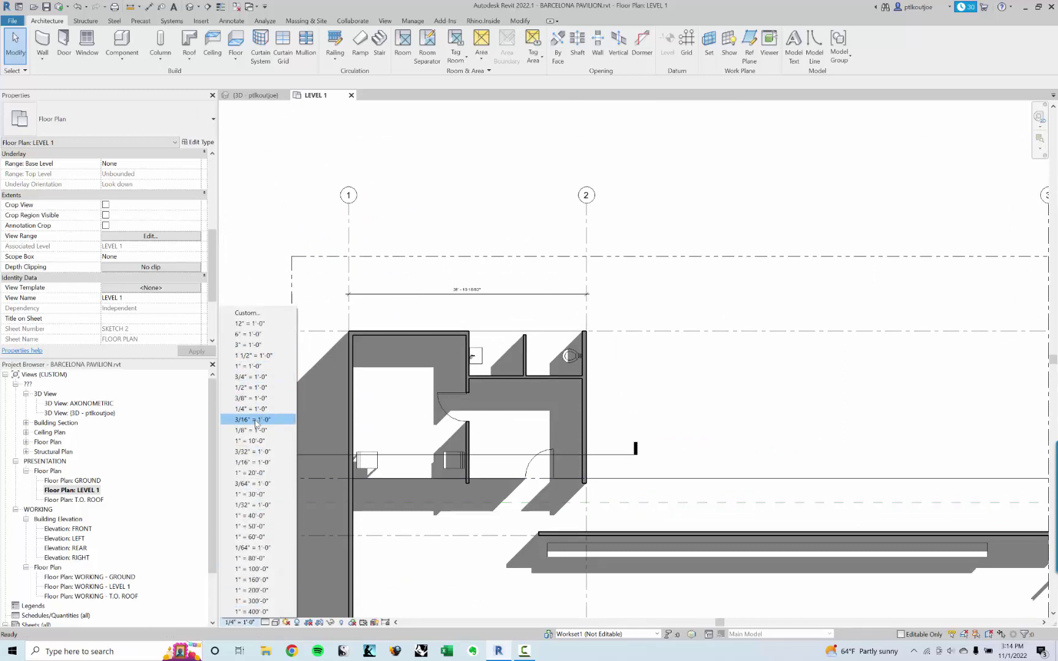
pyautogui.click(255, 430)
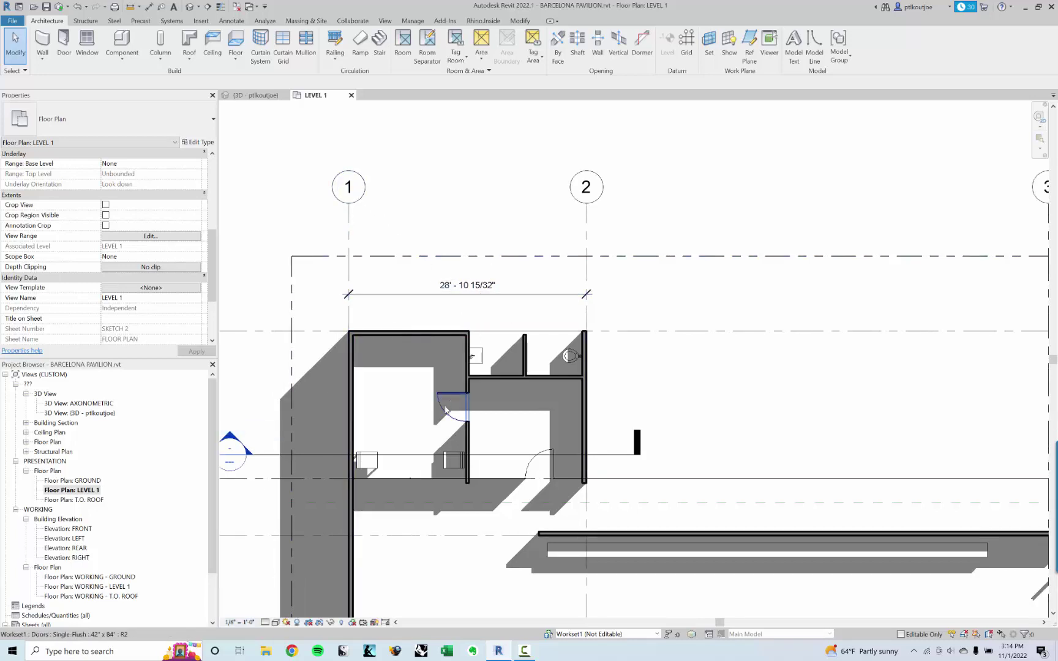
pyautogui.scroll(-3, 484, 370)
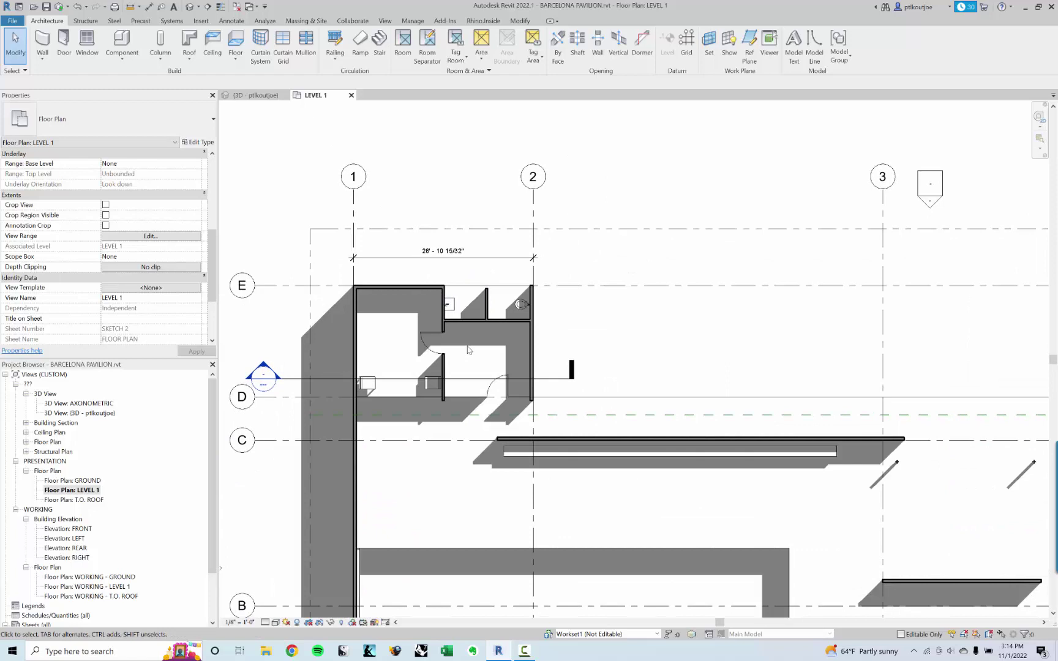
pyautogui.click(502, 256)
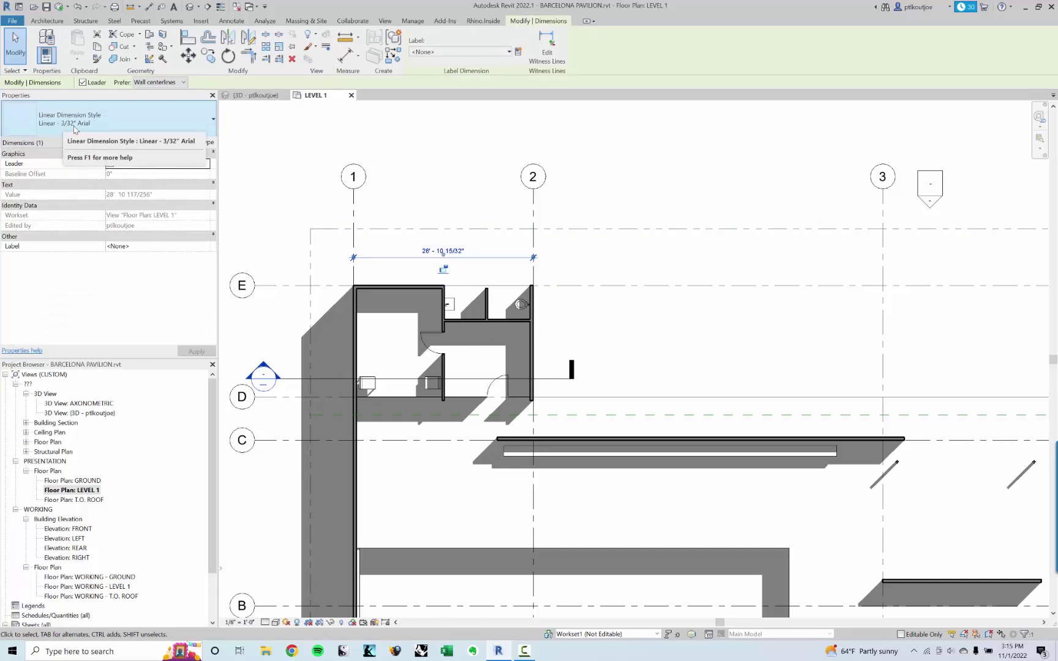
pyautogui.moveTo(633, 259); pyautogui.dragTo(640, 277, button='middle')
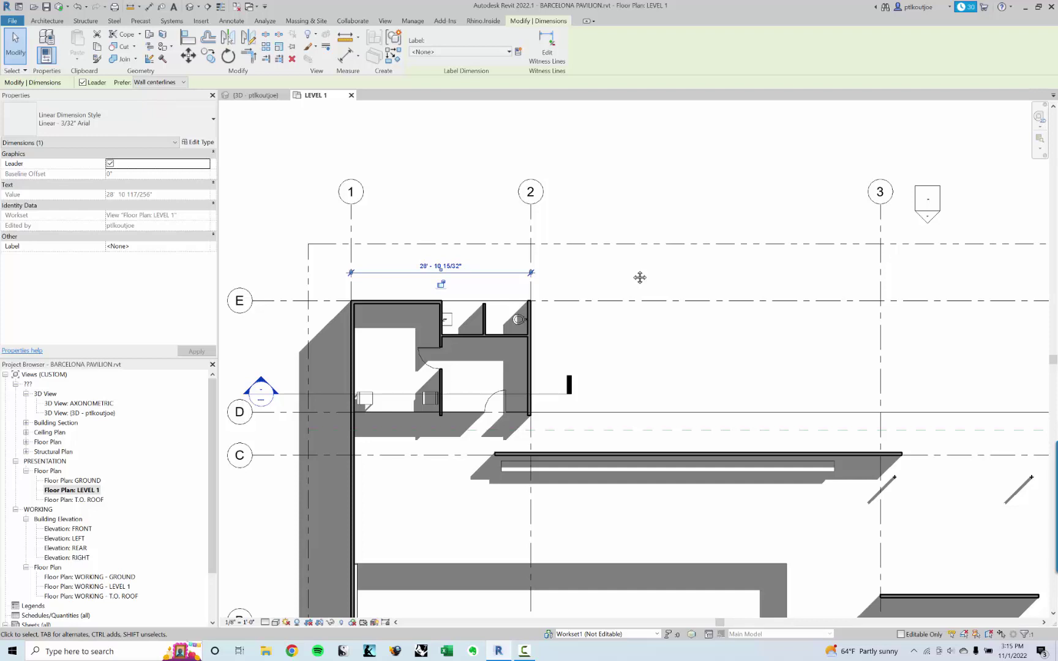
pyautogui.click(686, 177)
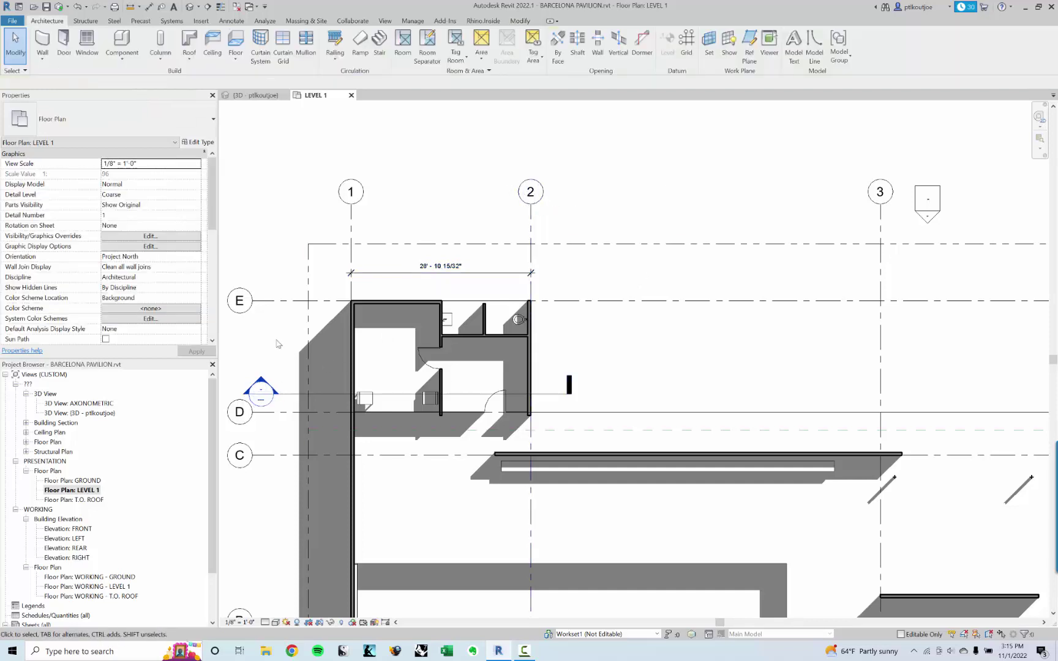
pyautogui.moveTo(288, 336); pyautogui.dragTo(314, 349, button='middle')
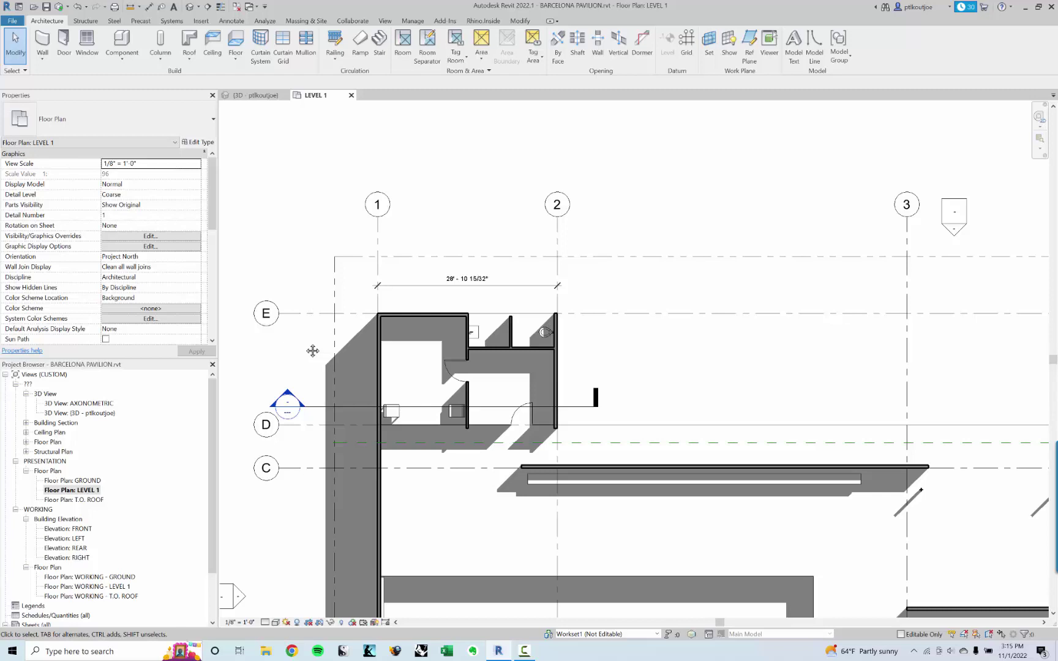
pyautogui.click(81, 491)
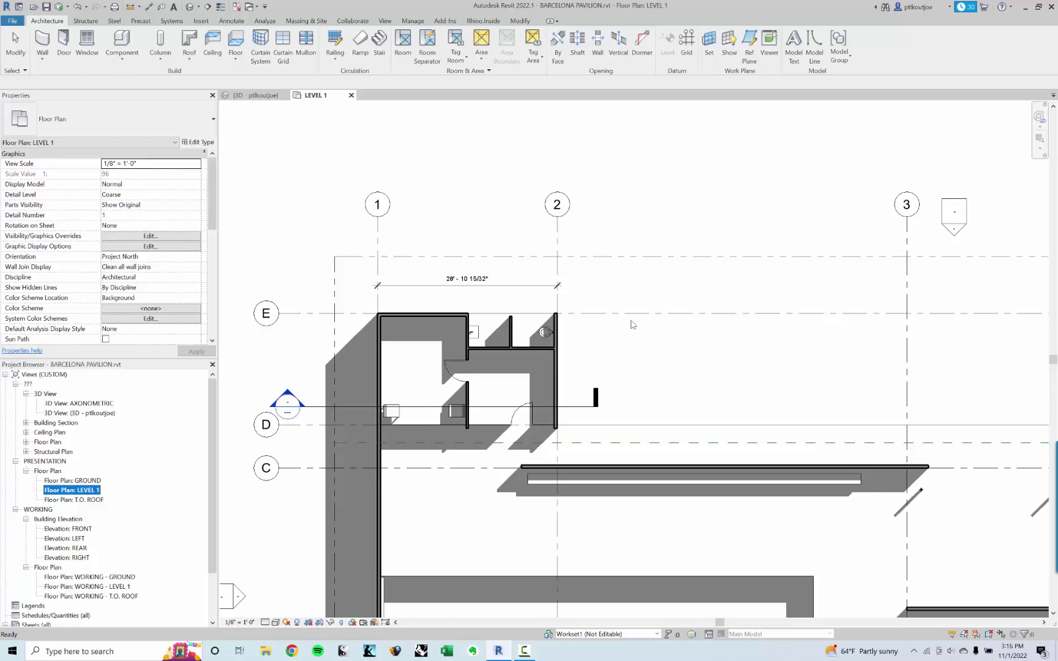
# Step: Turn off shadows in the LEVEL 1 plan
pyautogui.click(624, 285)
pyautogui.scroll(-2, 606, 294)
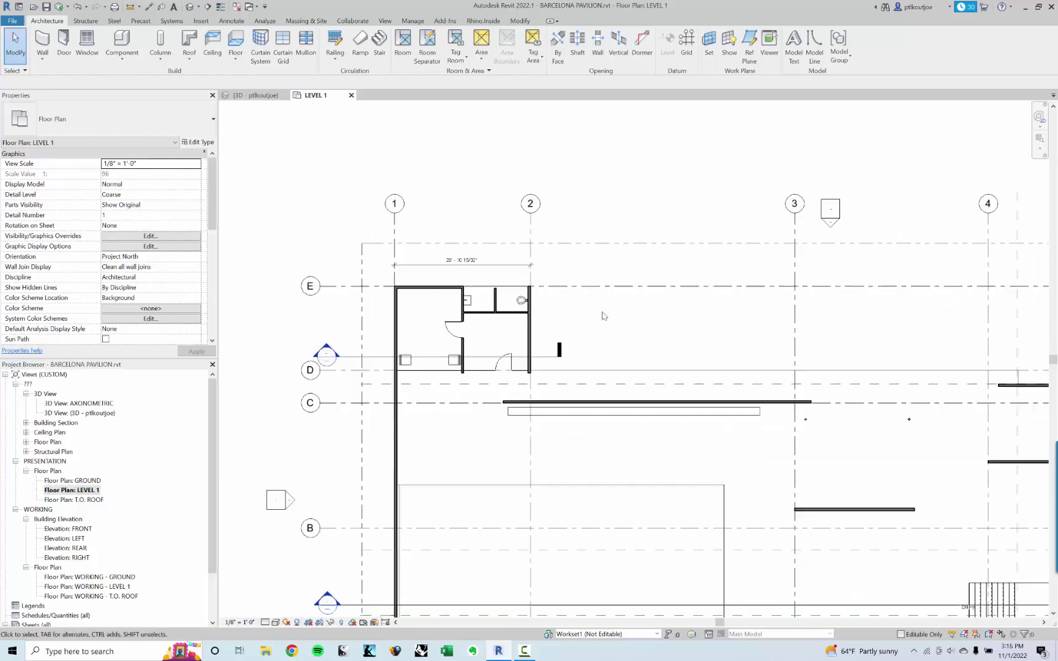
pyautogui.scroll(1, 416, 342)
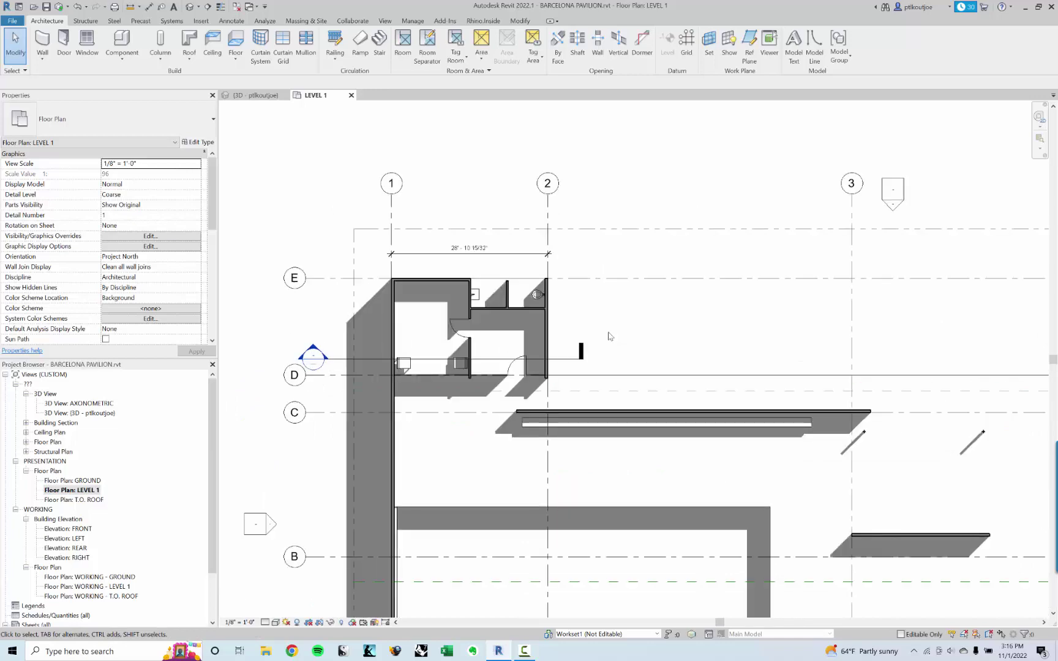
pyautogui.press('g')
pyautogui.press('Escape')
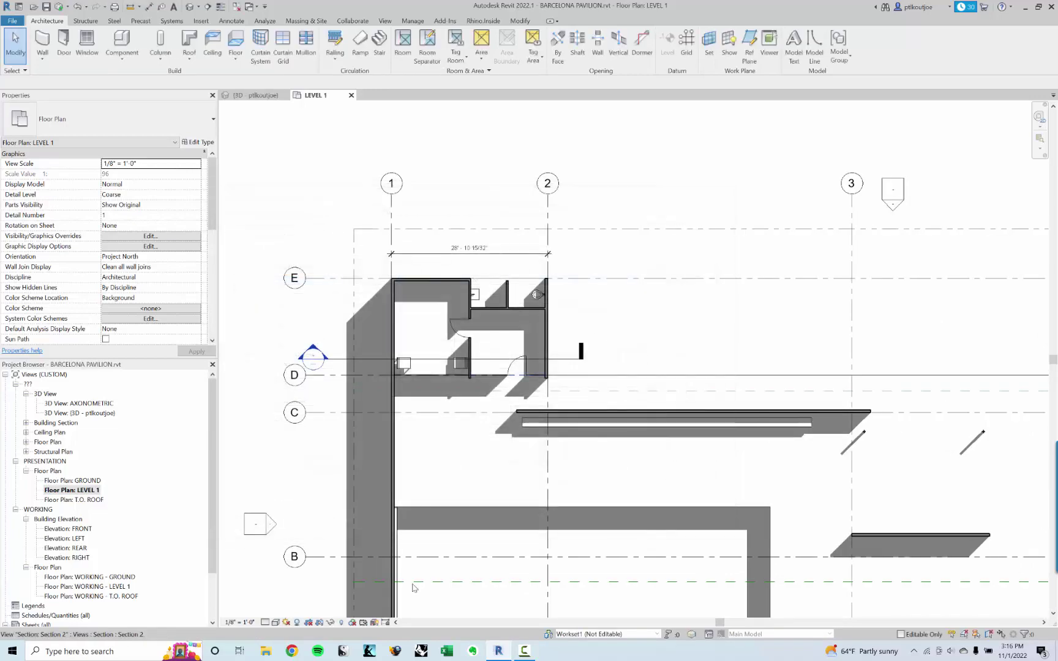
pyautogui.click(299, 623)
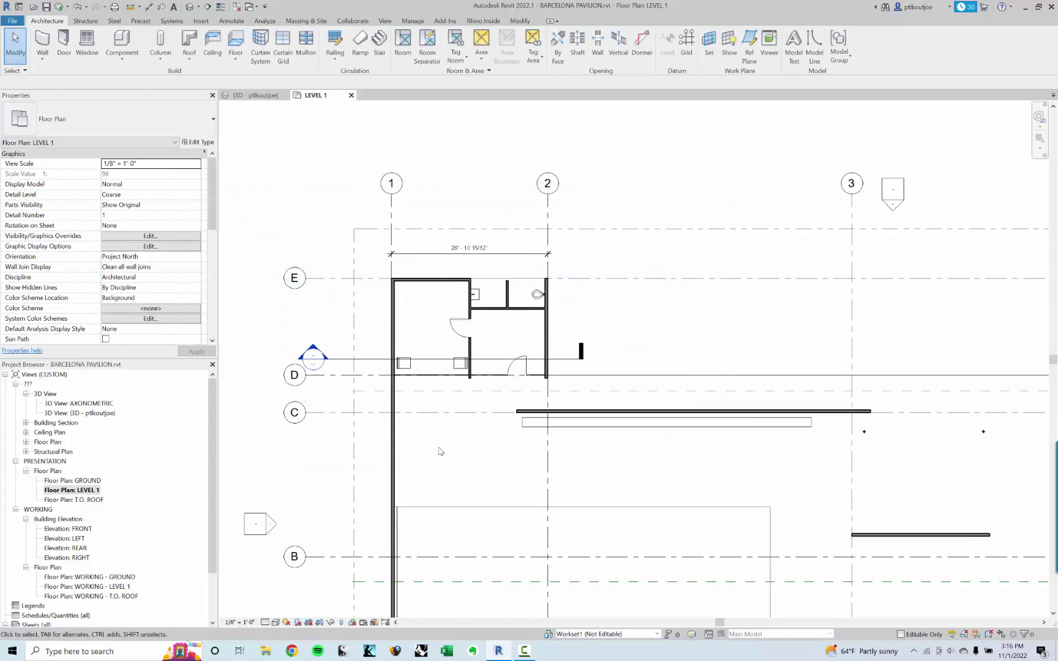
pyautogui.scroll(-5, 164, 224)
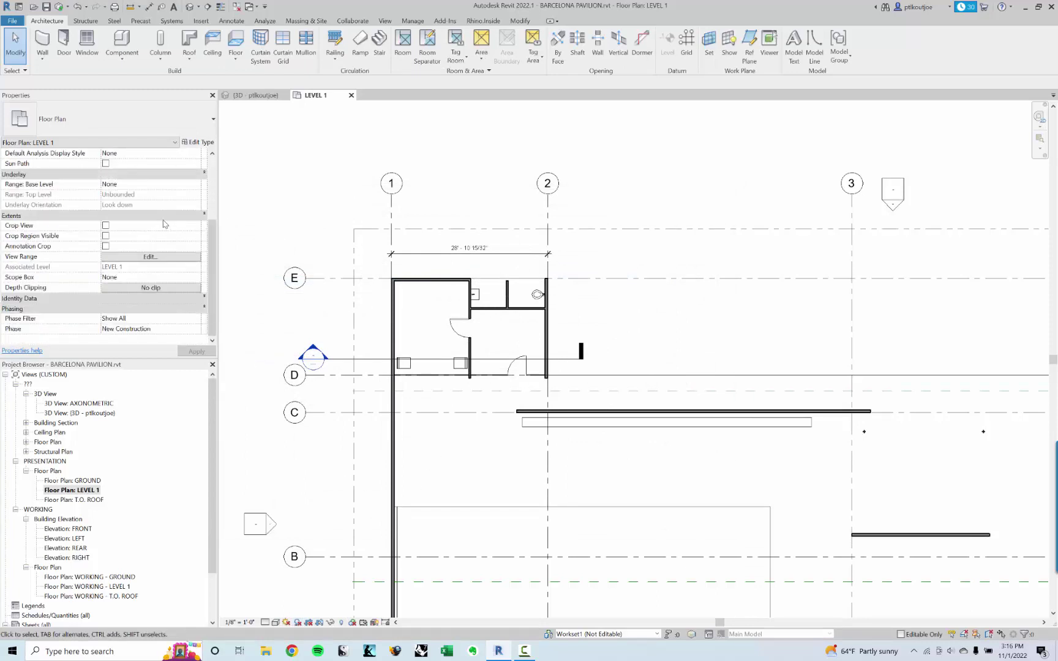
# Step: Assign the JB - 1/8 ARCH PLAN view template to LEVEL 1
pyautogui.click(171, 299)
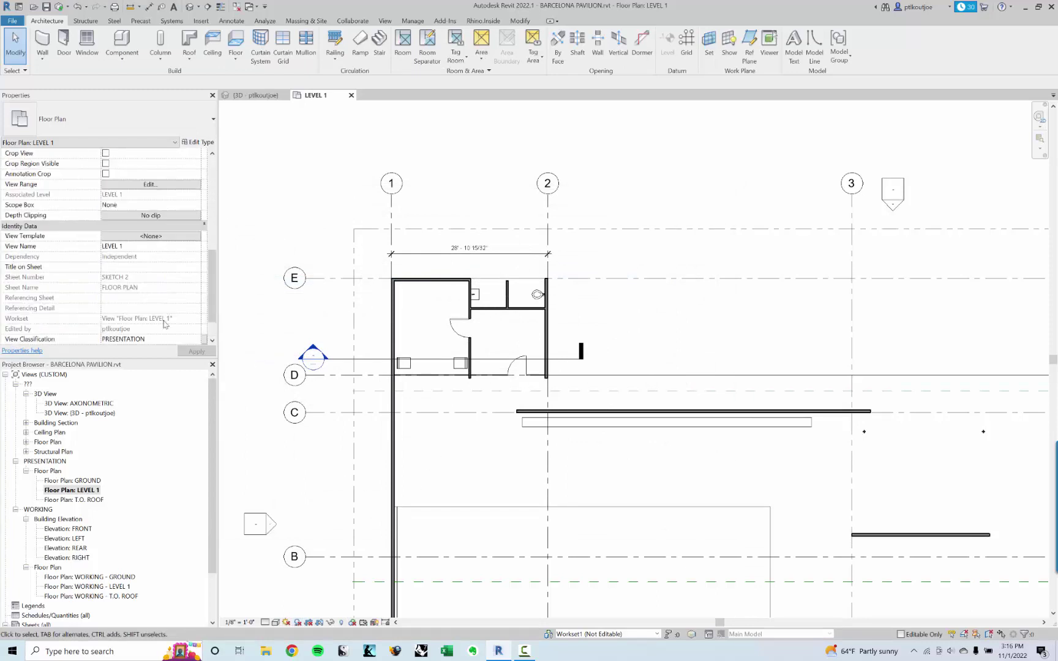
pyautogui.click(168, 236)
pyautogui.click(222, 199)
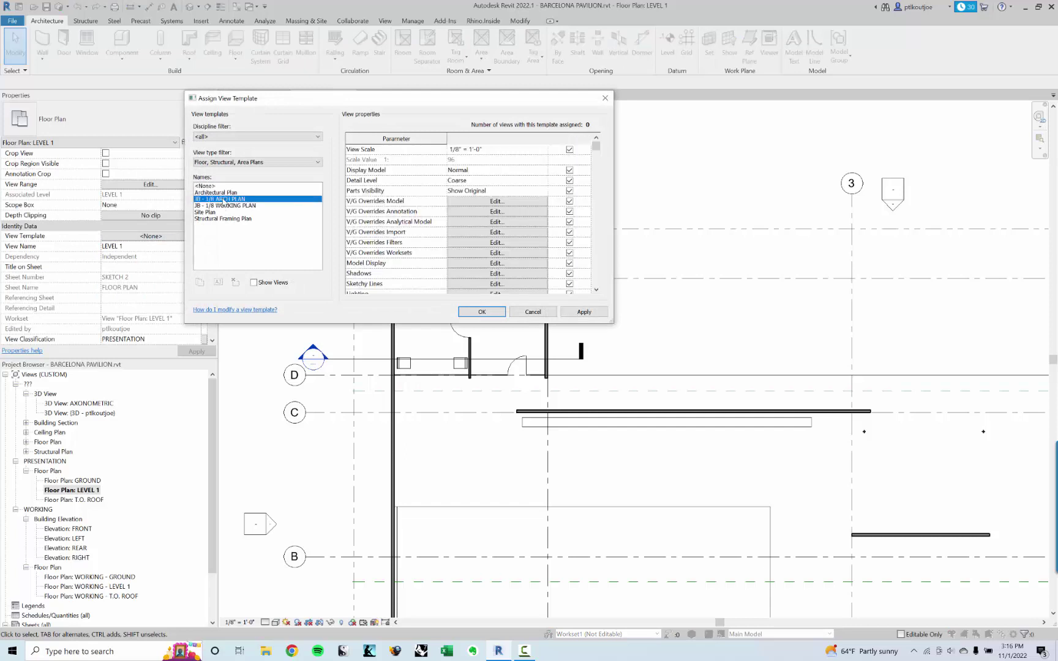
pyautogui.click(463, 312)
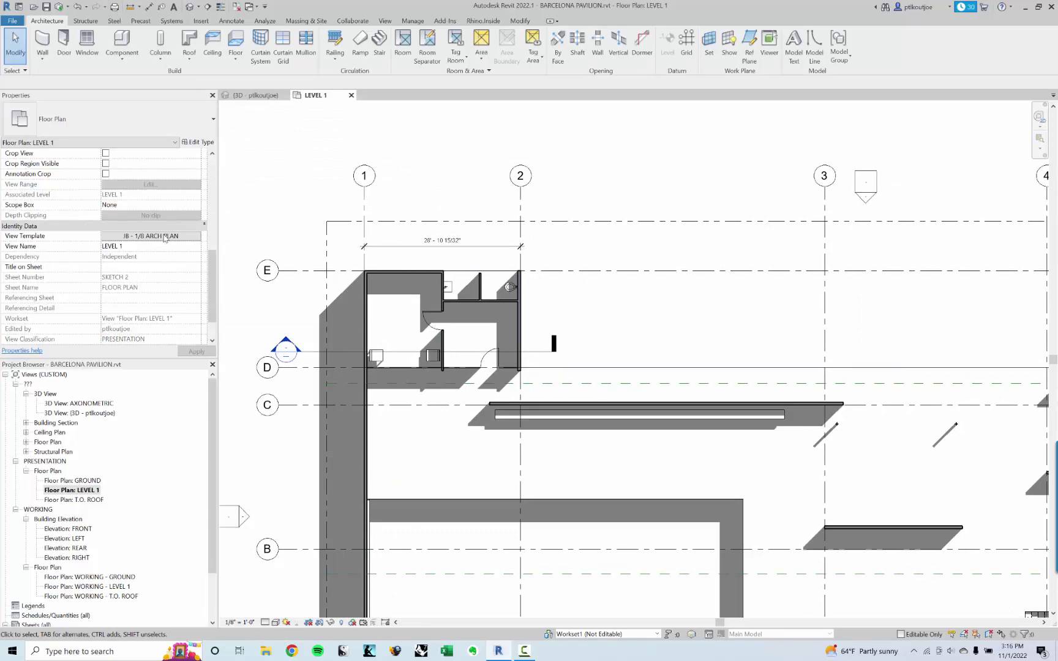
# Step: Reset the view template to <None> and turn shadows off again
pyautogui.click(164, 236)
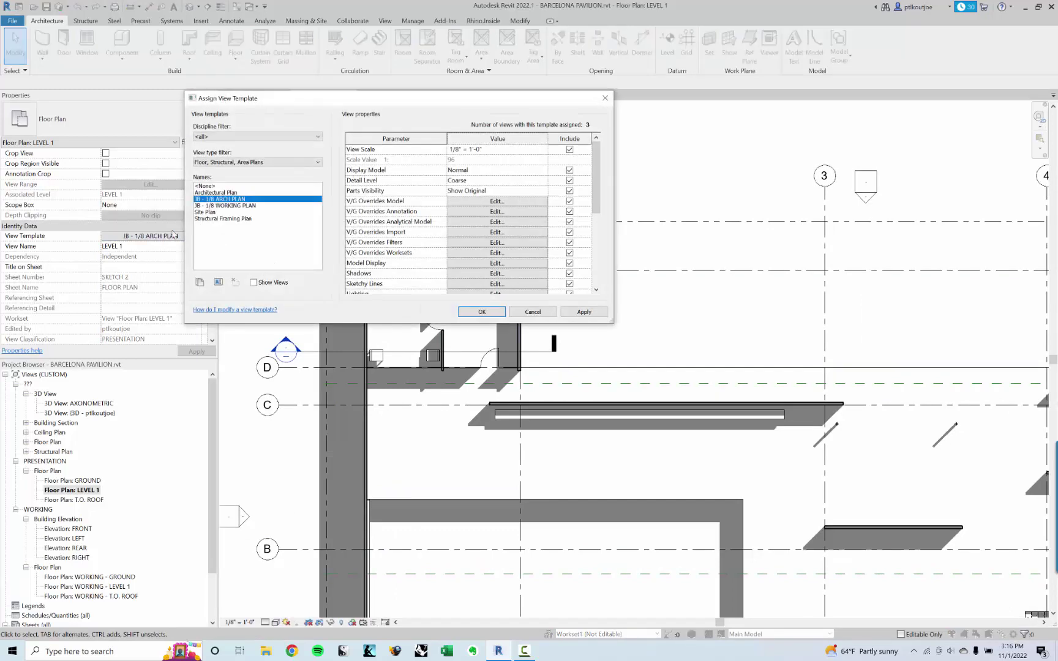
pyautogui.click(206, 185)
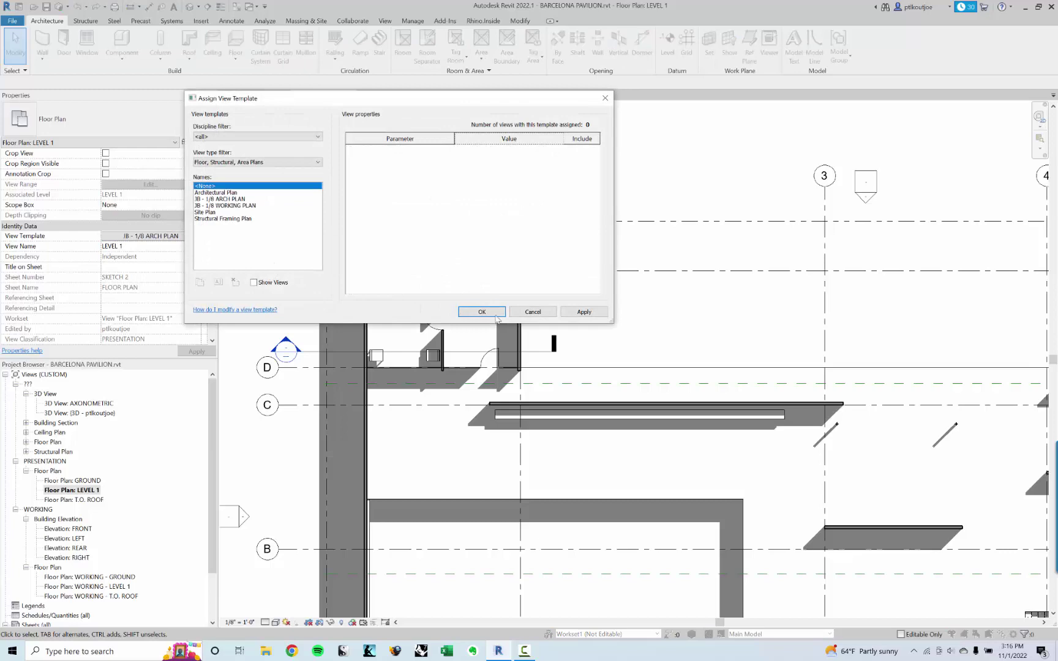
pyautogui.click(482, 312)
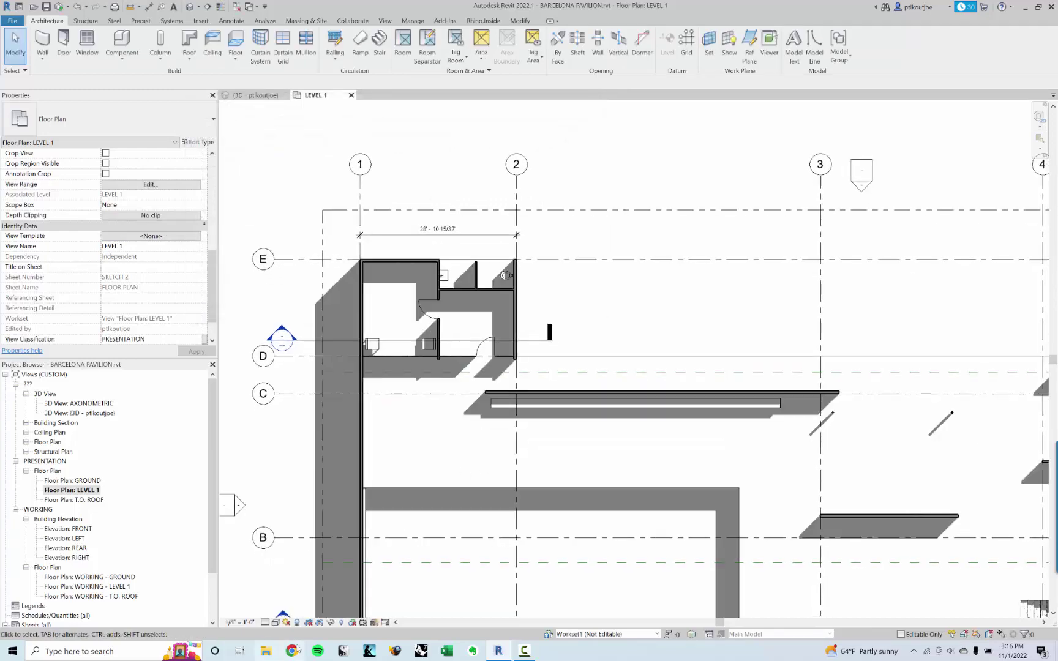
pyautogui.click(297, 622)
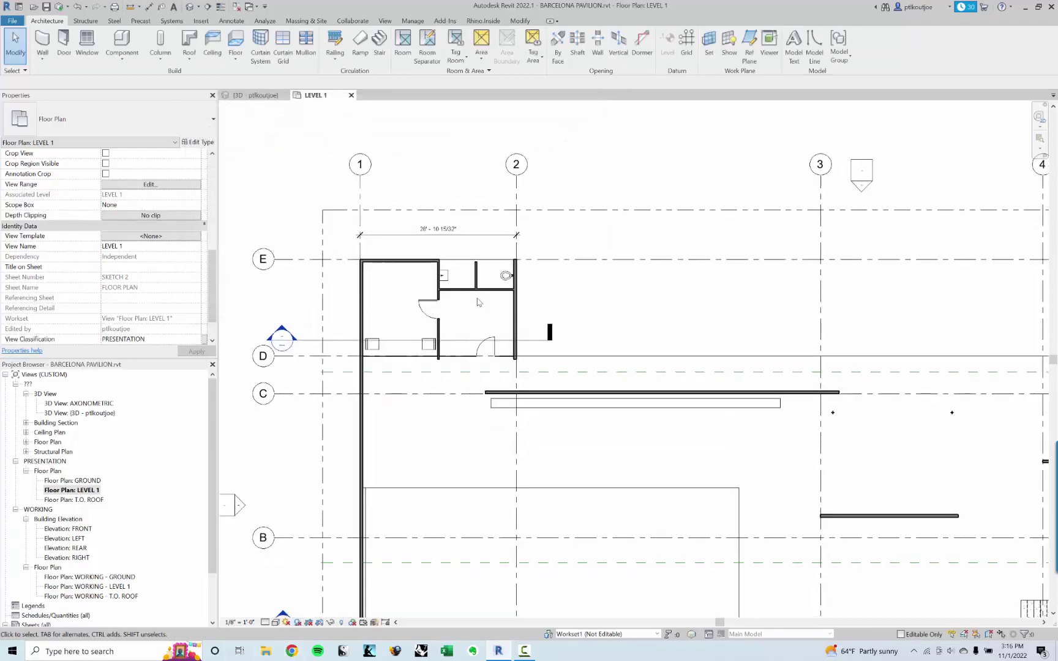
# Step: Delete the existing 28' - 10 15/32" grid 1–2 dimension
pyautogui.scroll(-2, 687, 490)
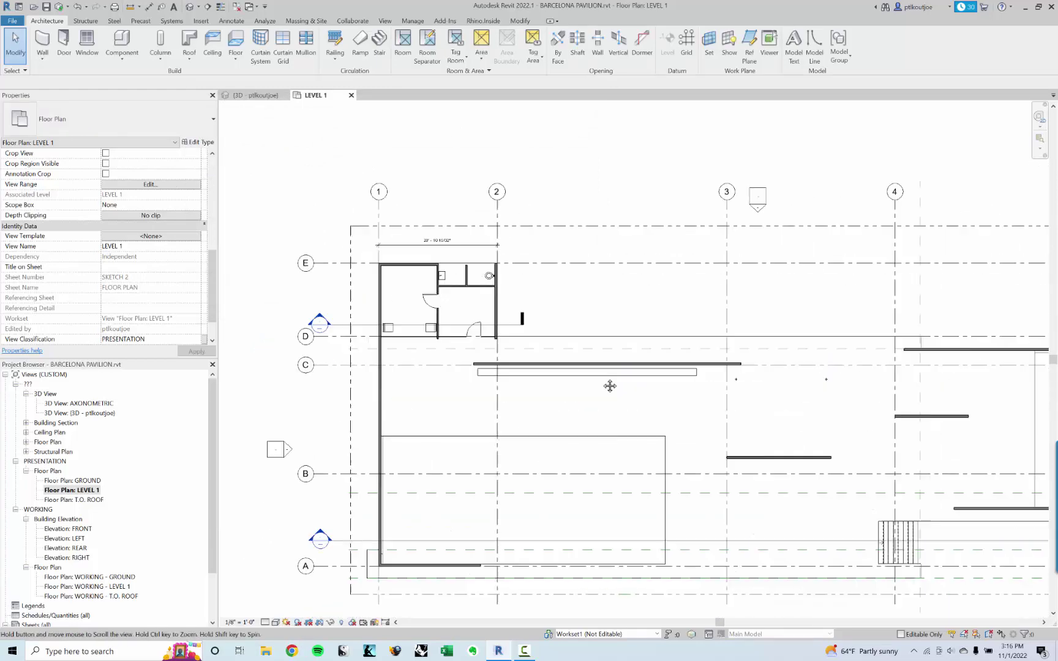
pyautogui.moveTo(609, 385); pyautogui.dragTo(593, 345, button='middle')
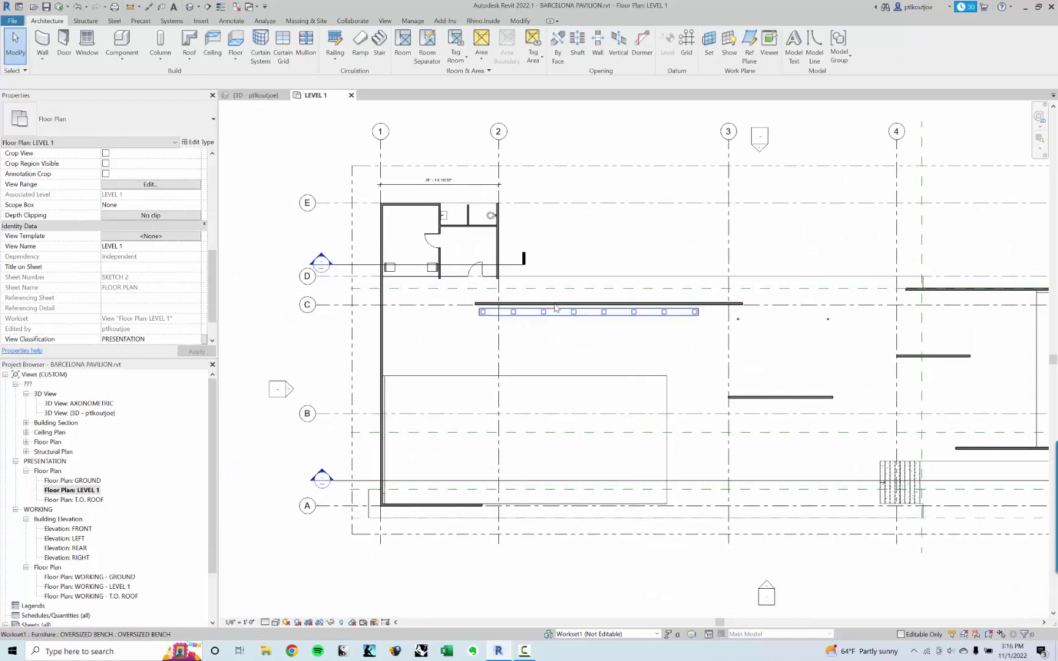
pyautogui.scroll(2, 379, 398)
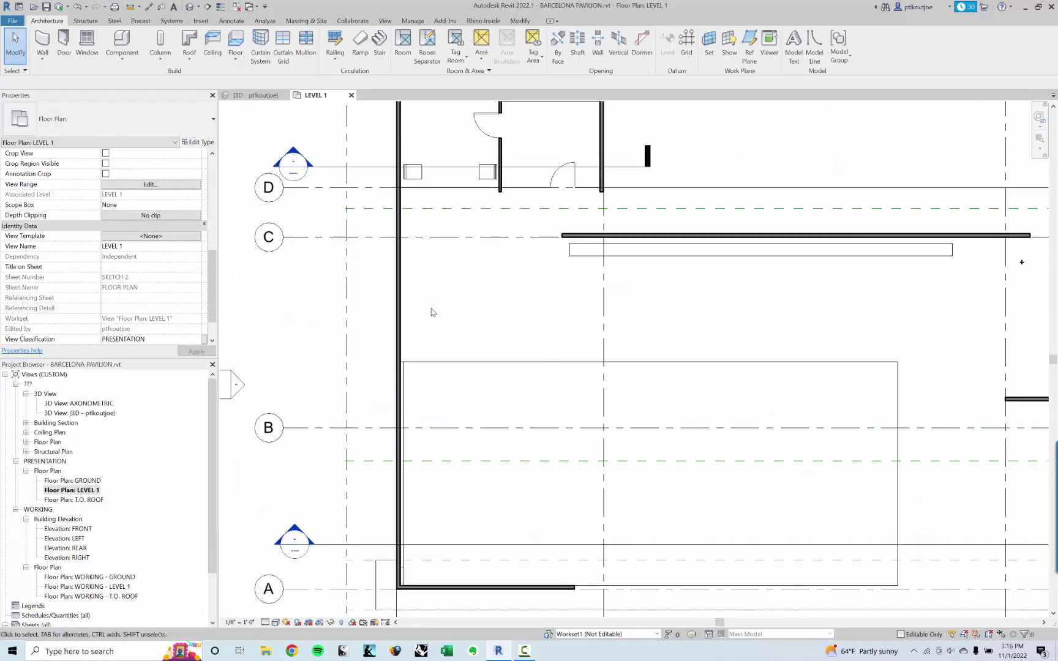
pyautogui.moveTo(434, 318); pyautogui.dragTo(526, 383, button='middle')
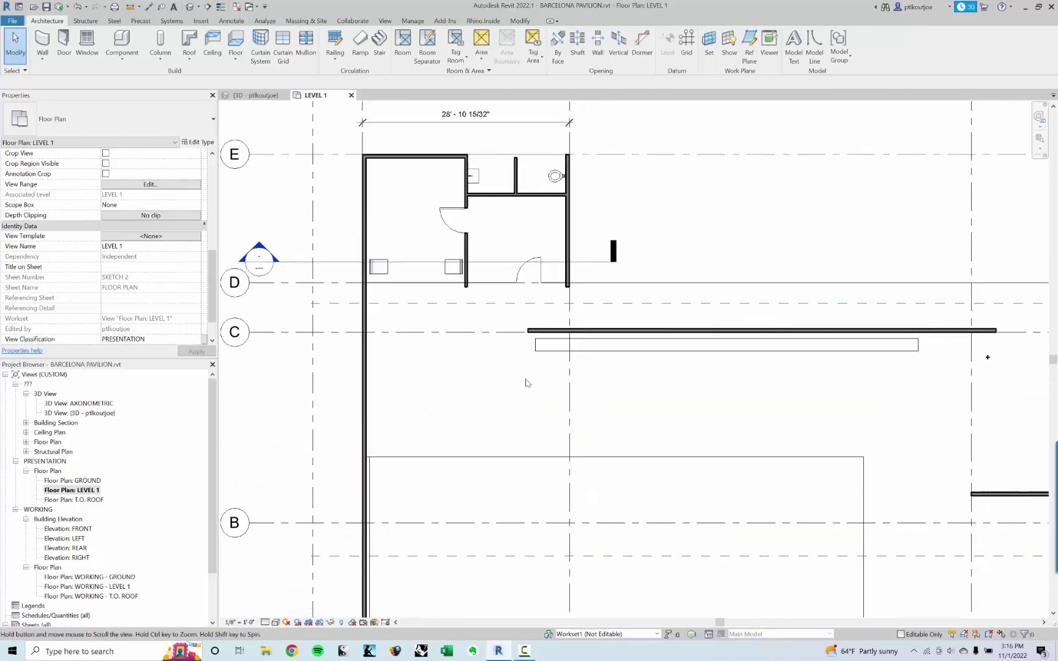
pyautogui.moveTo(610, 309); pyautogui.dragTo(585, 366, button='middle')
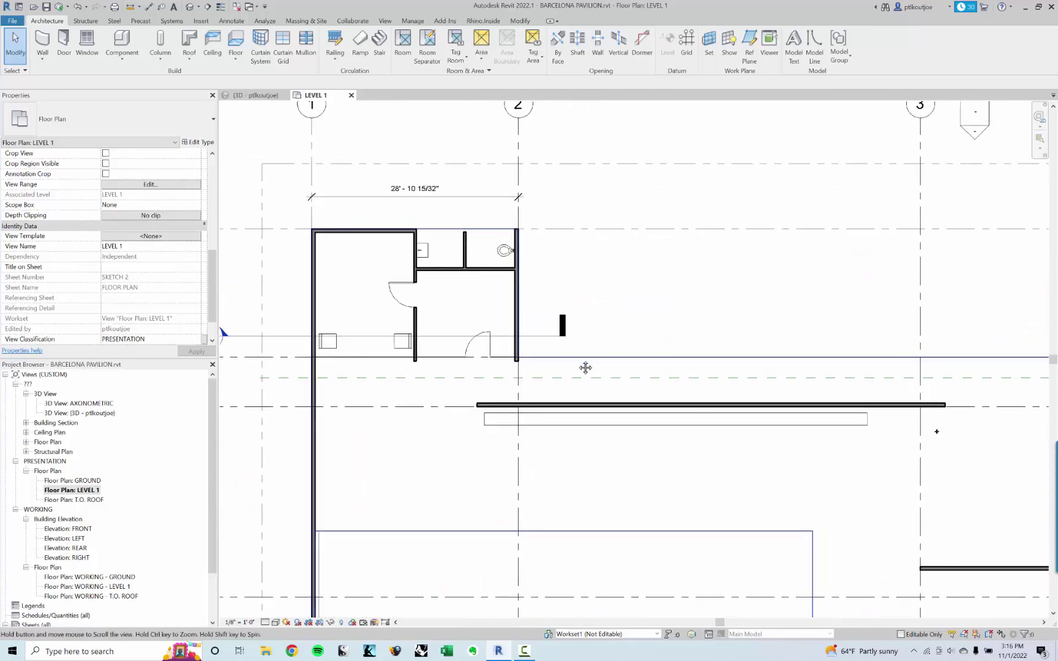
pyautogui.moveTo(627, 288); pyautogui.dragTo(641, 335, button='middle')
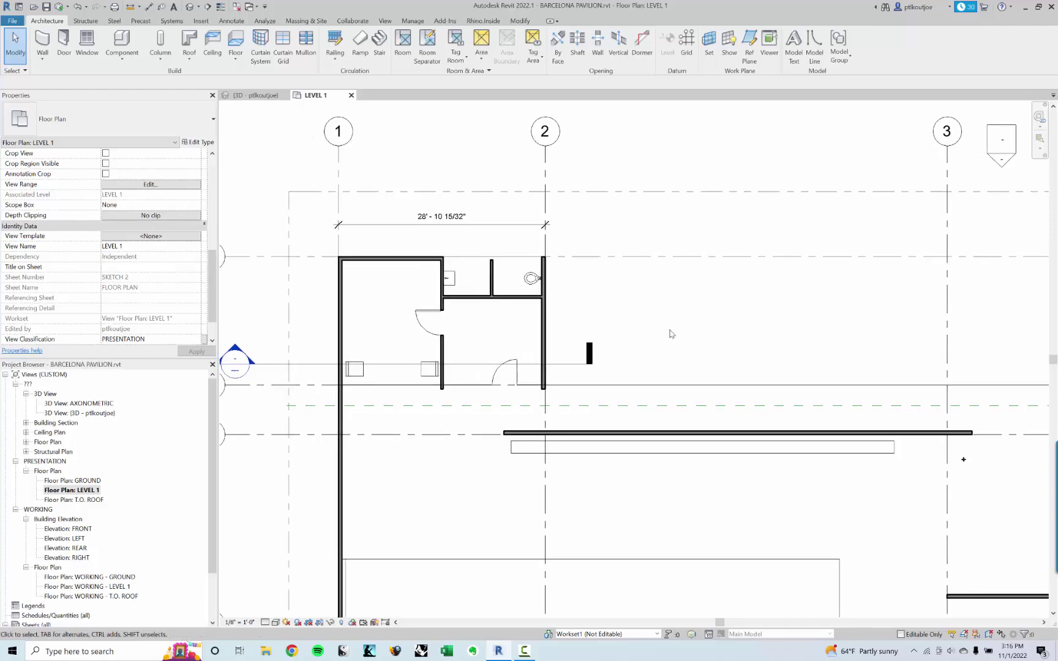
pyautogui.scroll(-2, 665, 355)
pyautogui.moveTo(665, 356); pyautogui.dragTo(620, 363, button='middle')
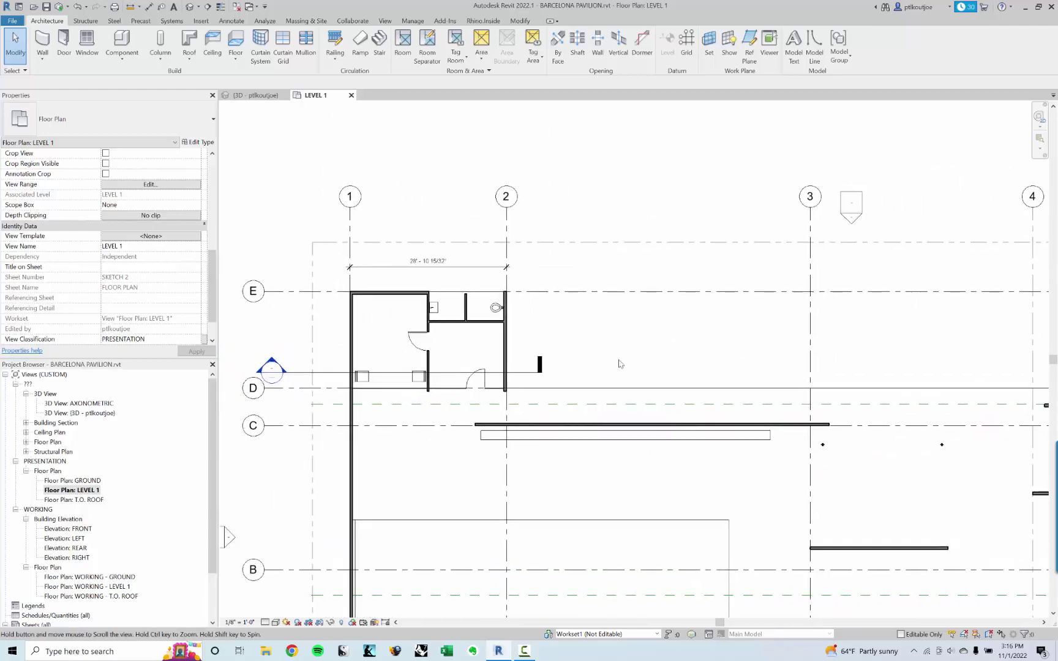
pyautogui.scroll(2, 460, 301)
pyautogui.click(469, 253)
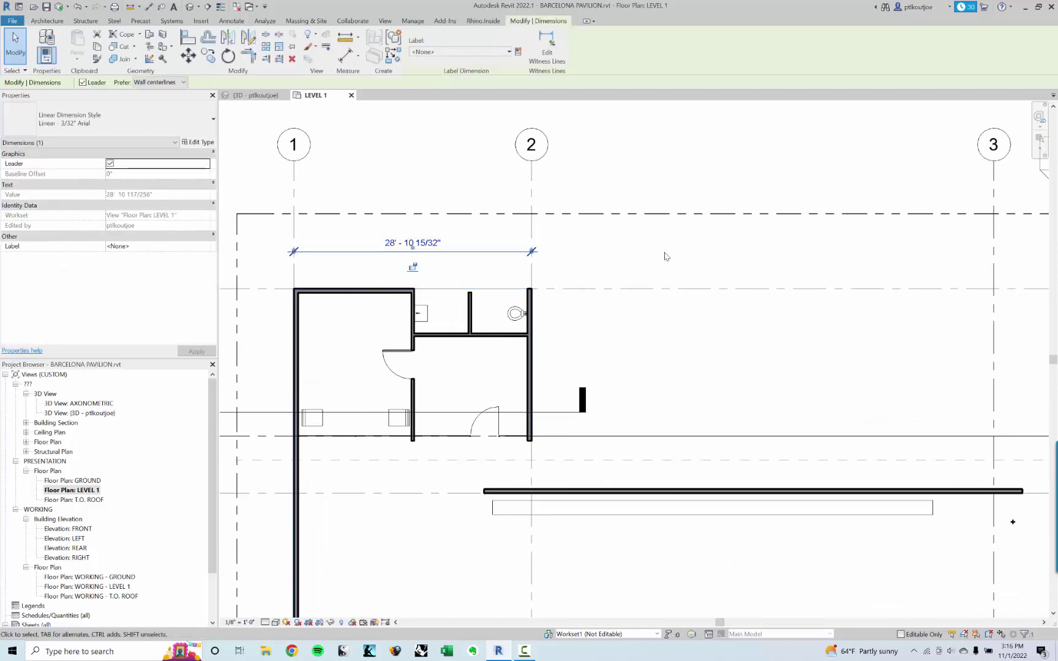
pyautogui.press('Escape')
pyautogui.click(450, 254)
pyautogui.press('Delete')
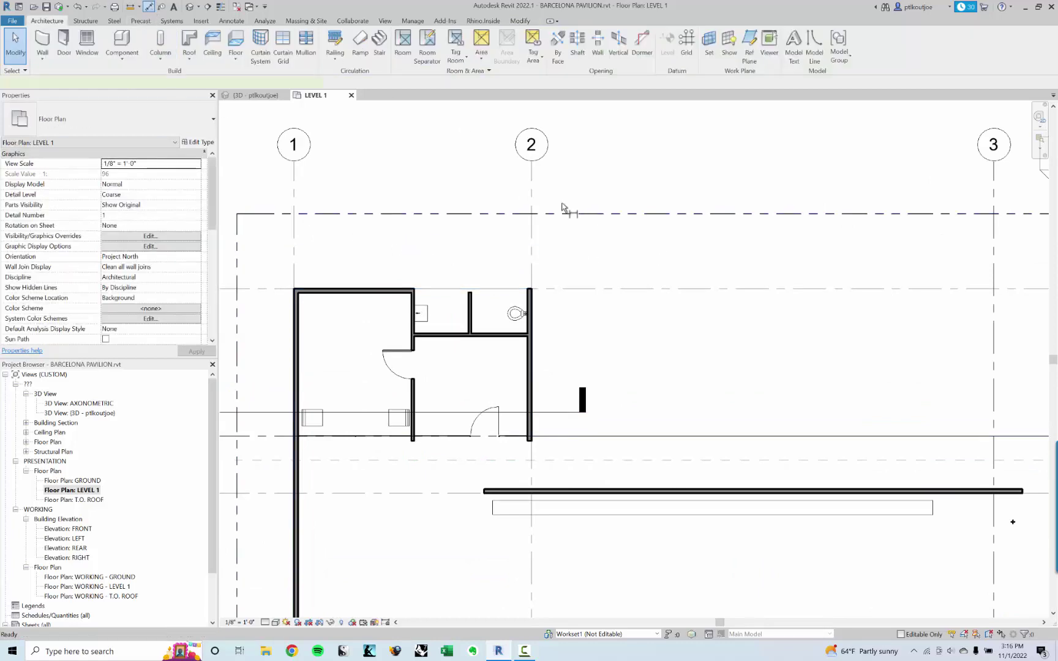
# Step: Start a new aligned dimension with DI, picking grid 1 as the first reference
pyautogui.press('d')
pyautogui.press('i')
pyautogui.click(296, 246)
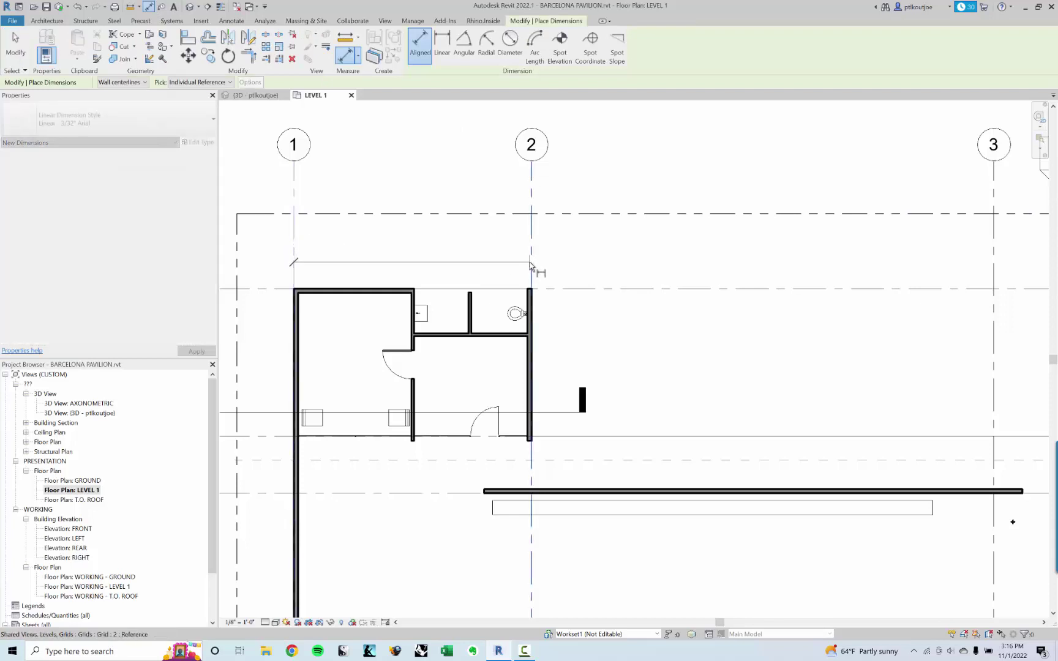
# Step: Begin a grid dimension through grids 2 and 3, then cancel it
pyautogui.click(528, 265)
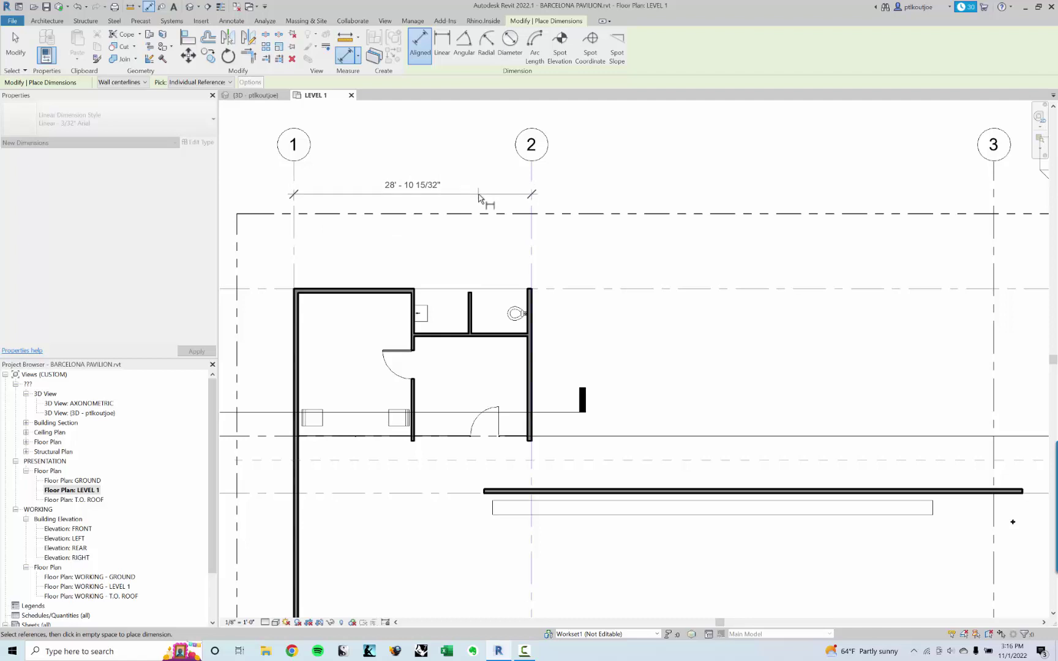
pyautogui.moveTo(733, 210); pyautogui.dragTo(561, 208, button='middle')
pyautogui.click(826, 205)
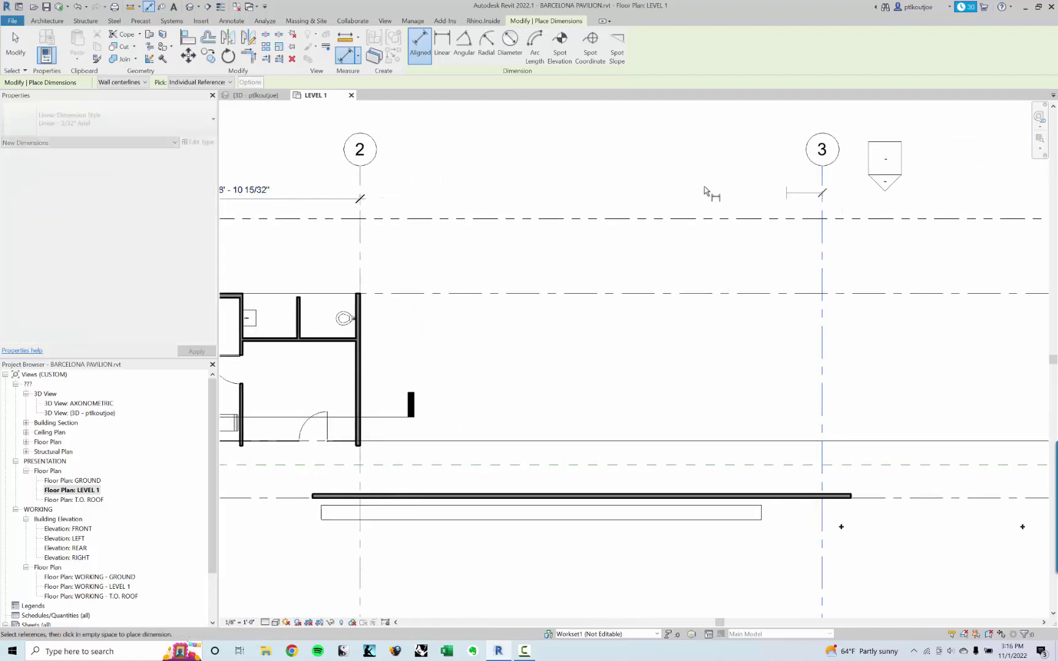
pyautogui.scroll(-1, 709, 194)
pyautogui.scroll(1, 570, 186)
pyautogui.press('Escape')
pyautogui.press('Escape')
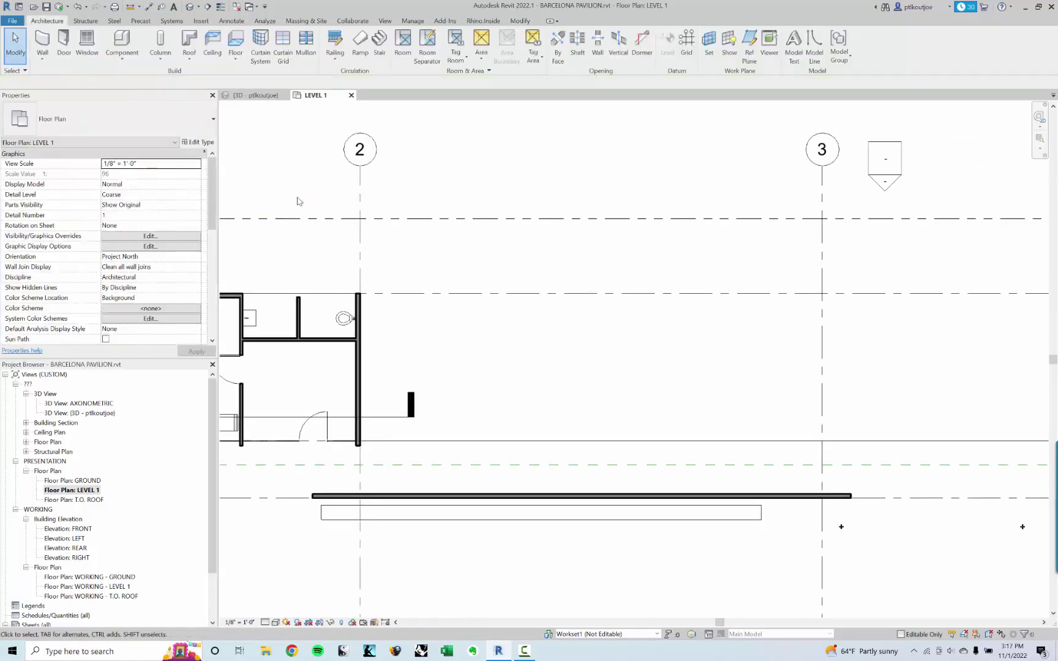
# Step: Dimension grids 1 through 5 in one continuous string placed above the plan
pyautogui.click(148, 6)
pyautogui.moveTo(411, 165); pyautogui.dragTo(553, 175, button='middle')
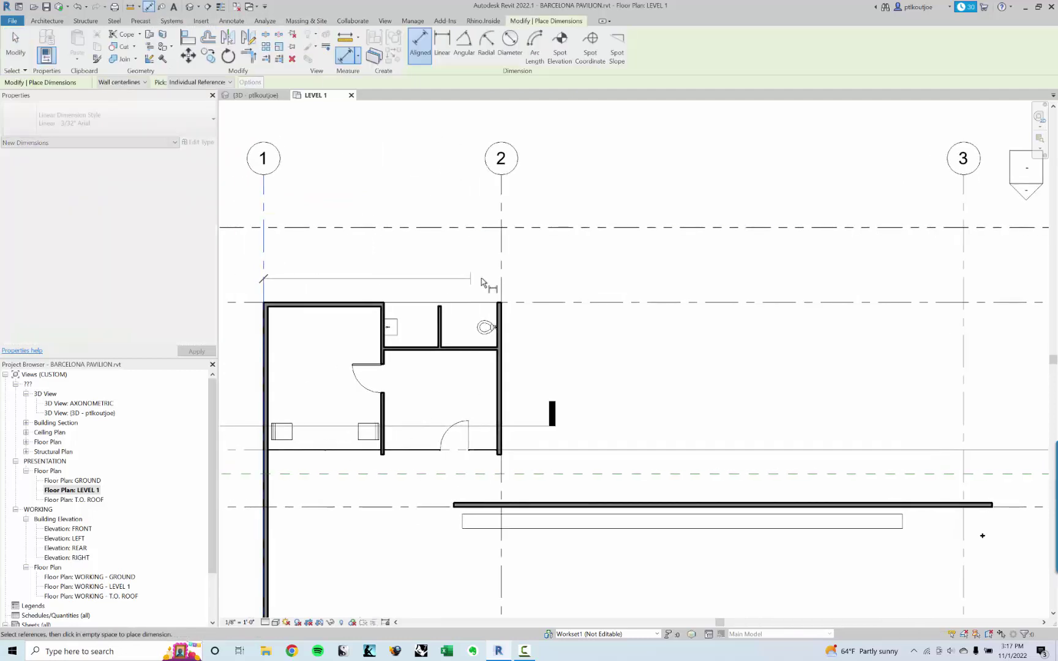
pyautogui.click(501, 281)
pyautogui.click(963, 282)
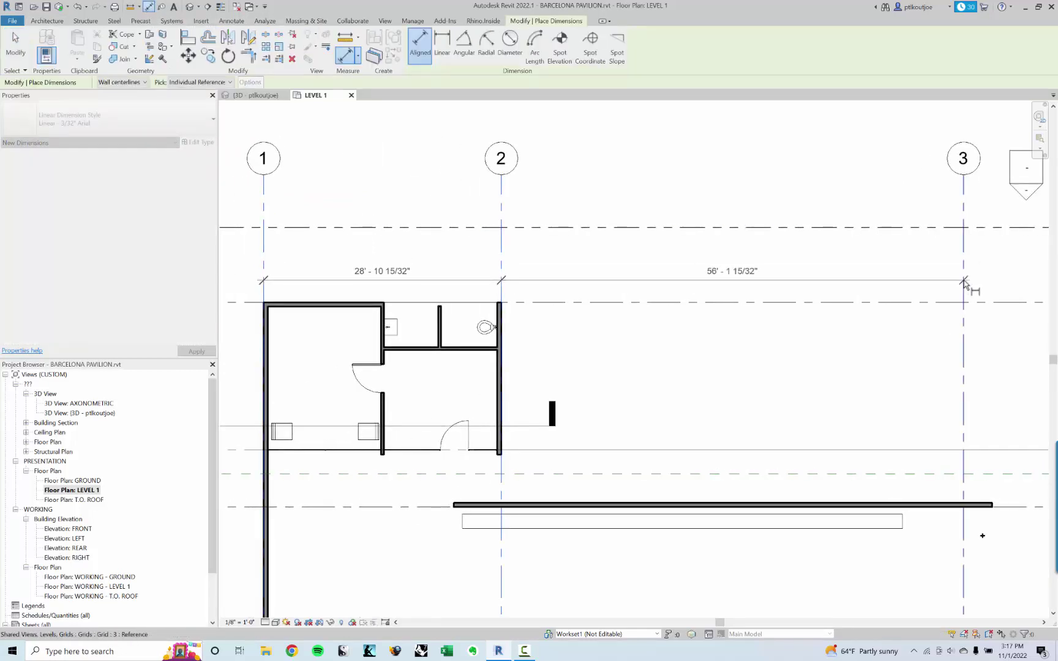
pyautogui.moveTo(966, 288); pyautogui.dragTo(612, 263, button='middle')
pyautogui.click(950, 264)
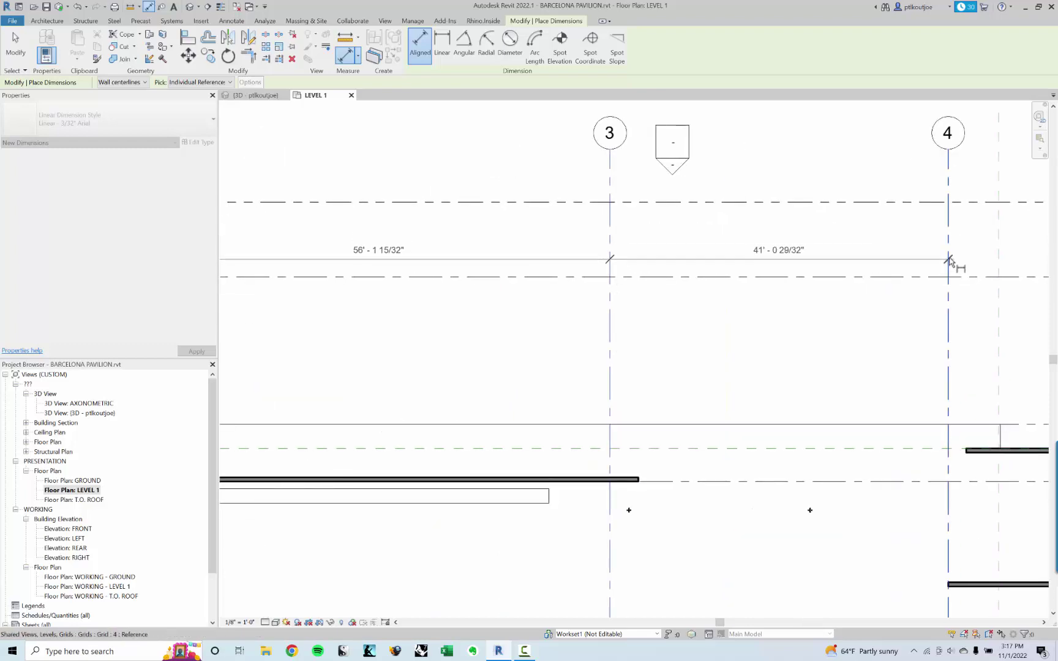
pyautogui.moveTo(950, 265); pyautogui.dragTo(517, 253, button='middle')
pyautogui.click(918, 251)
pyautogui.scroll(-2, 919, 251)
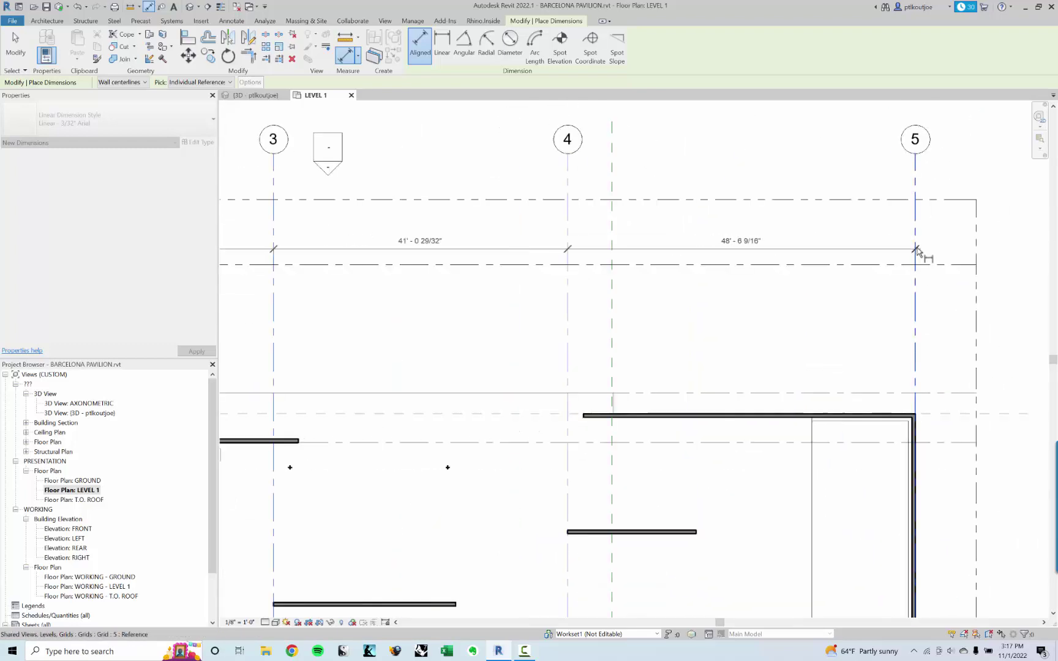
pyautogui.moveTo(468, 236); pyautogui.dragTo(602, 240, button='middle')
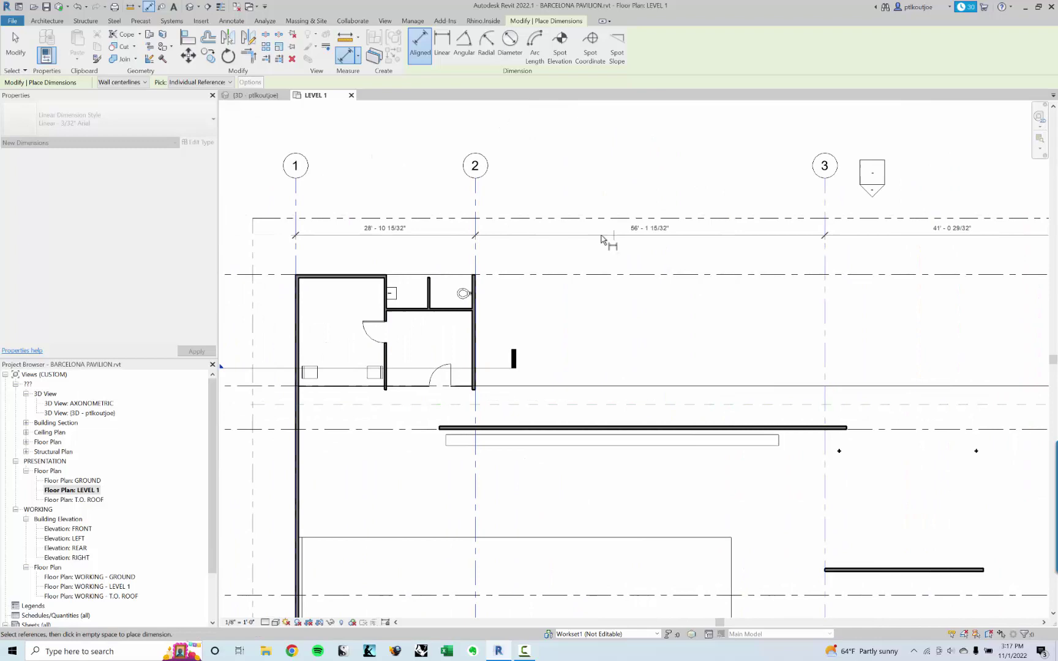
pyautogui.click(569, 245)
pyautogui.press('Escape')
pyautogui.press('Escape')
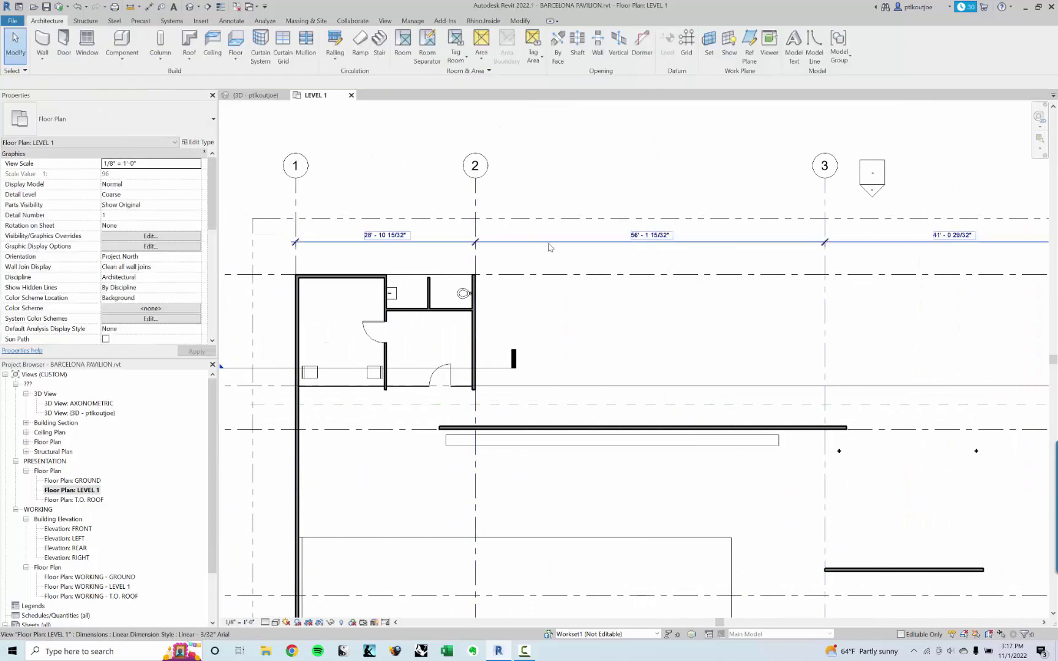
# Step: Undo the last dimension change and frame grids 1 to 4
pyautogui.click(542, 243)
pyautogui.hotkey('ctrl', 'z')
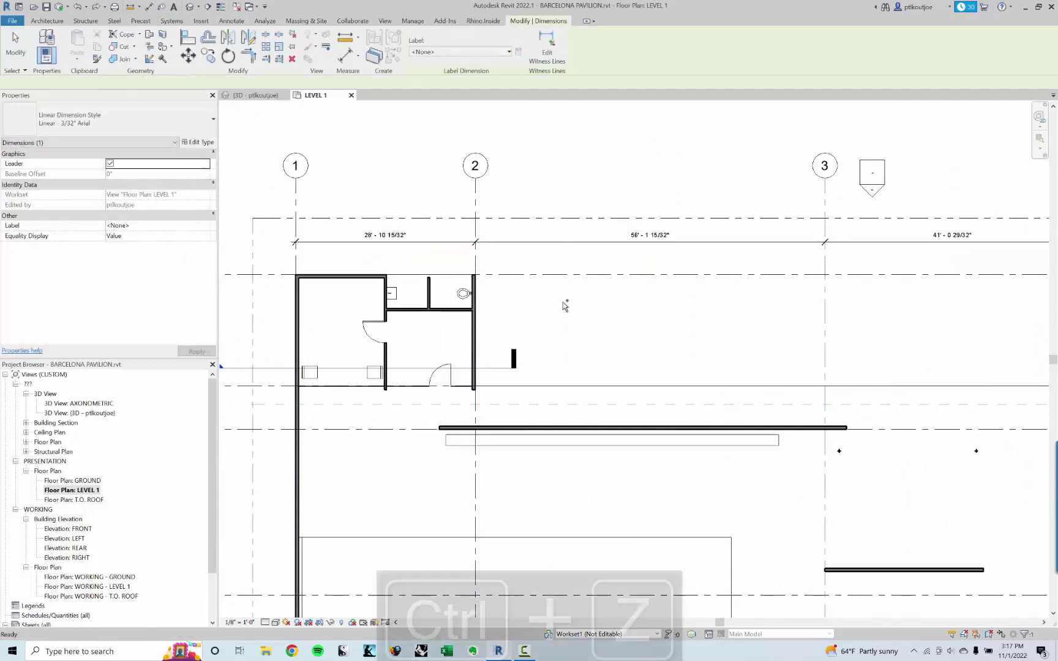
pyautogui.moveTo(562, 302); pyautogui.dragTo(544, 302, button='middle')
pyautogui.scroll(-1, 606, 281)
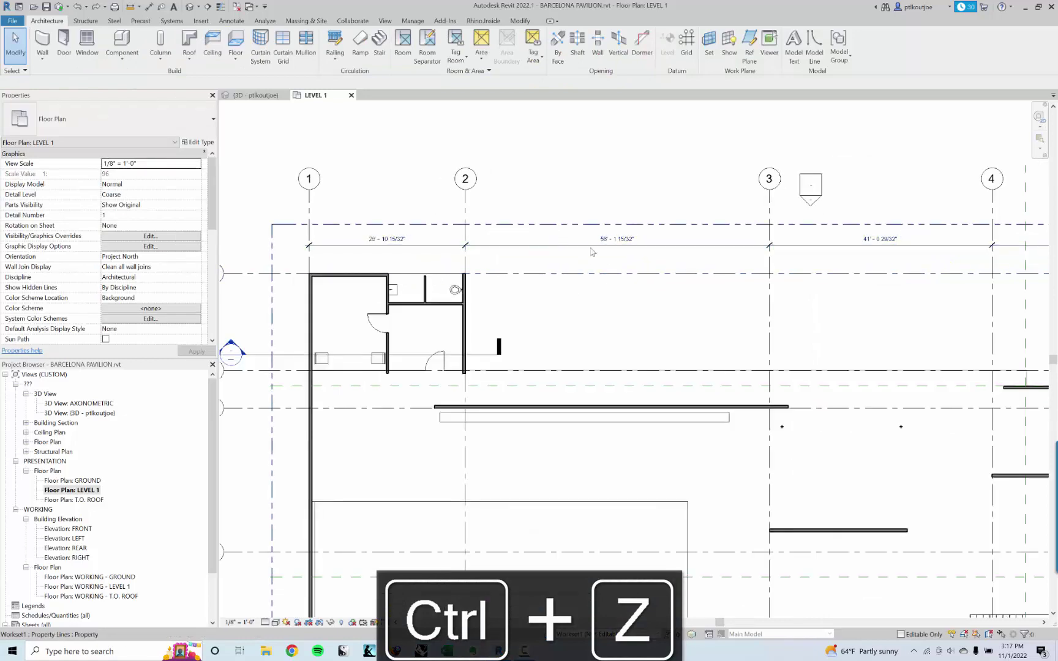
pyautogui.moveTo(590, 251); pyautogui.dragTo(606, 292, button='middle')
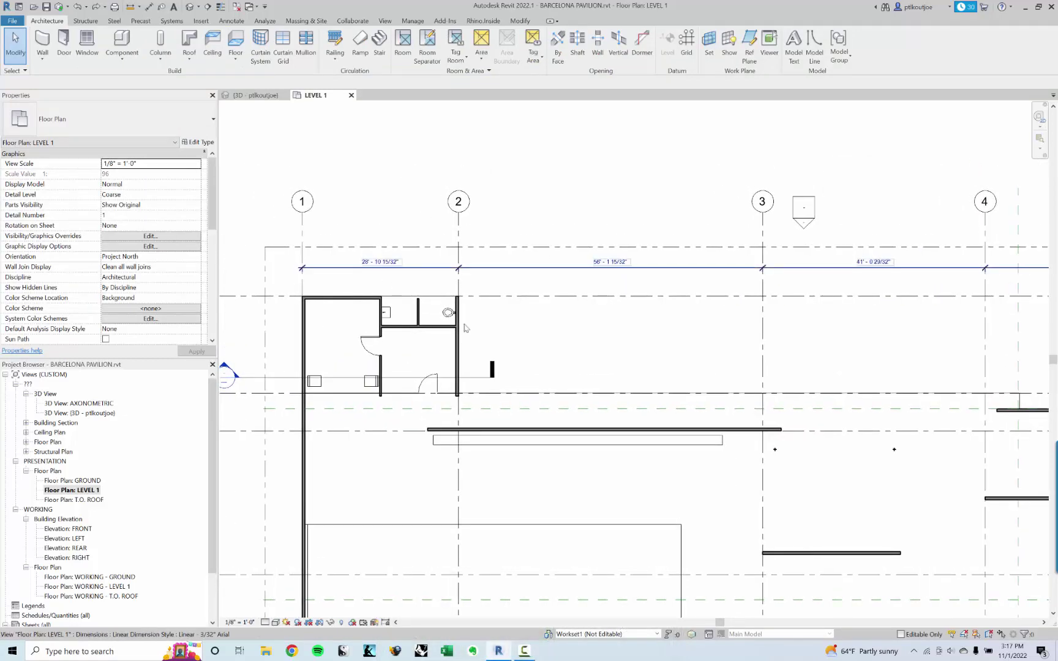
pyautogui.keyDown('ctrl'); pyautogui.scroll(-1, 508, 336); pyautogui.keyUp('ctrl')
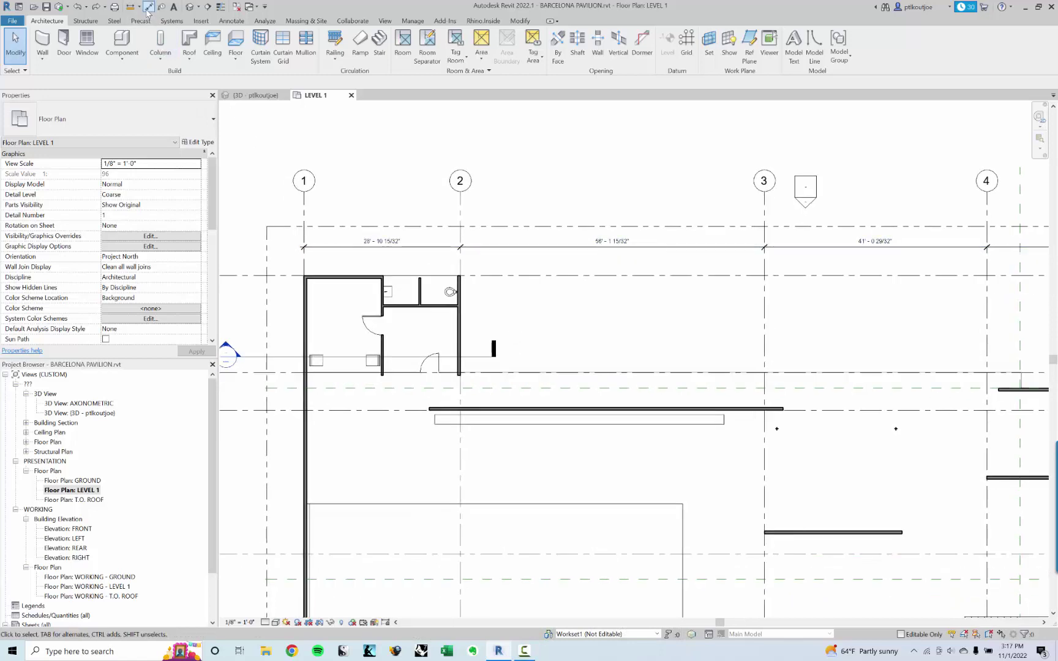
# Step: Add a vertical 24' - 4 5/32" dimension from the grid line to the long wall
pyautogui.press('d')
pyautogui.press('i')
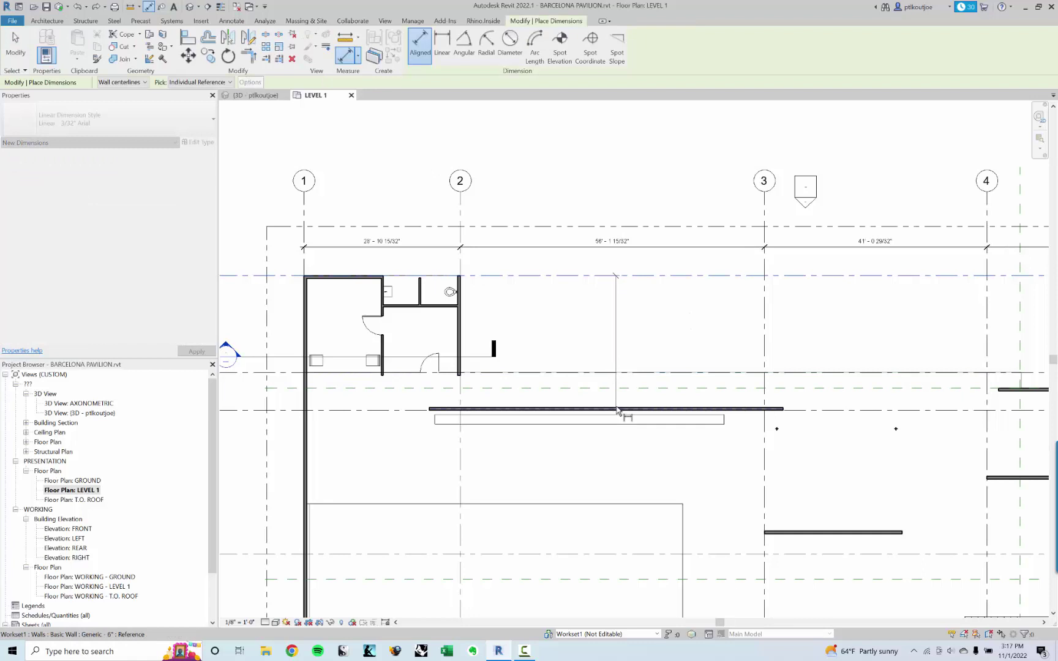
pyautogui.scroll(5, 618, 410)
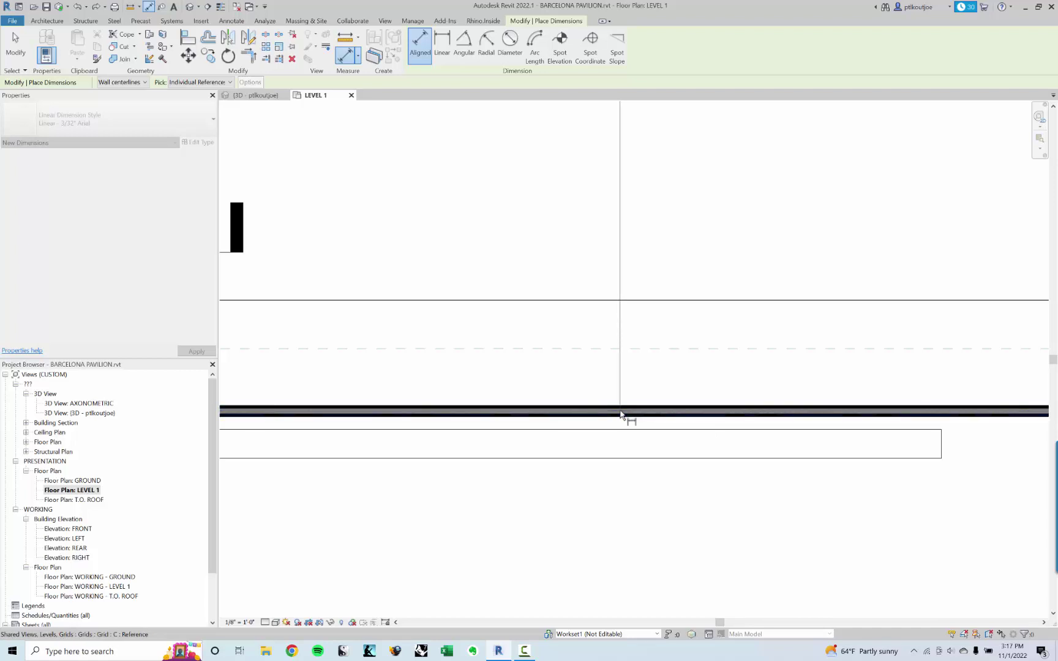
pyautogui.click(620, 411)
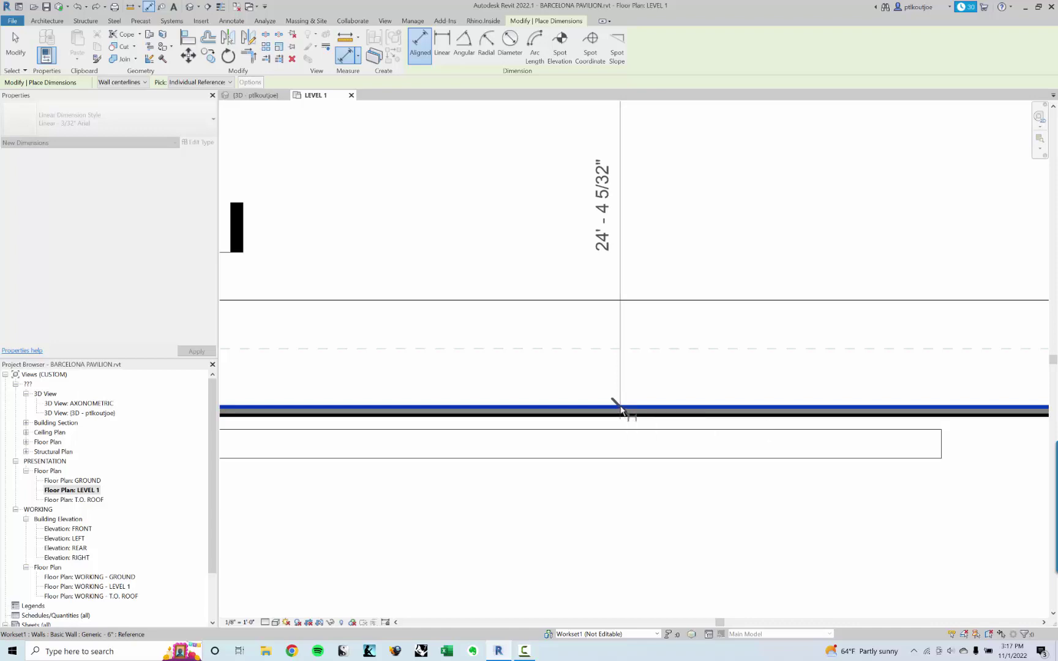
pyautogui.scroll(-3, 621, 409)
pyautogui.click(596, 287)
pyautogui.press('Escape')
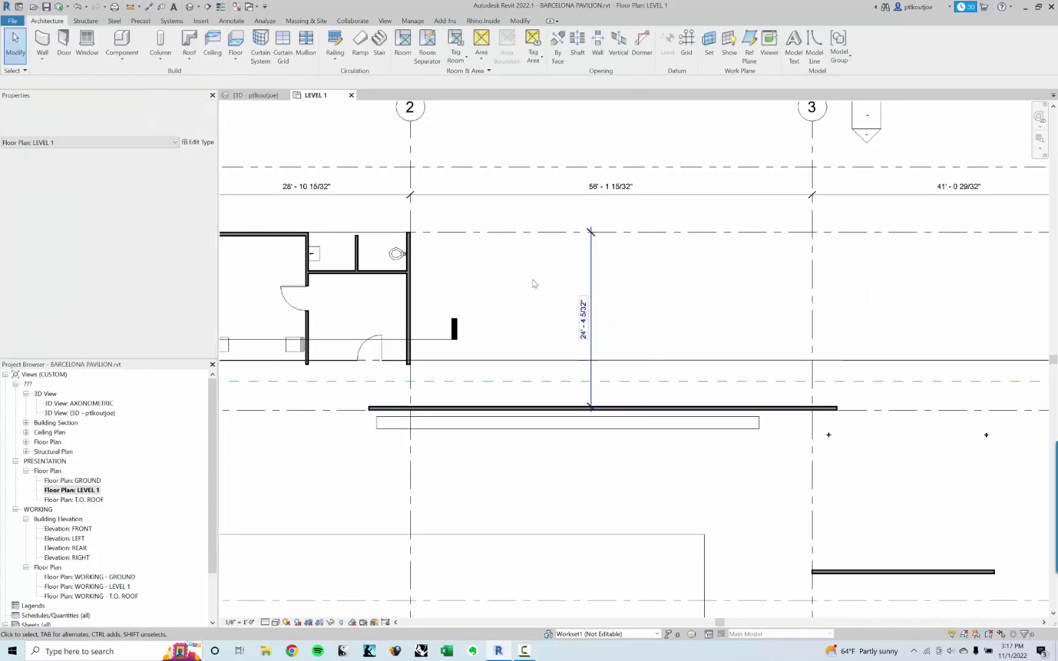
pyautogui.scroll(-5, 534, 283)
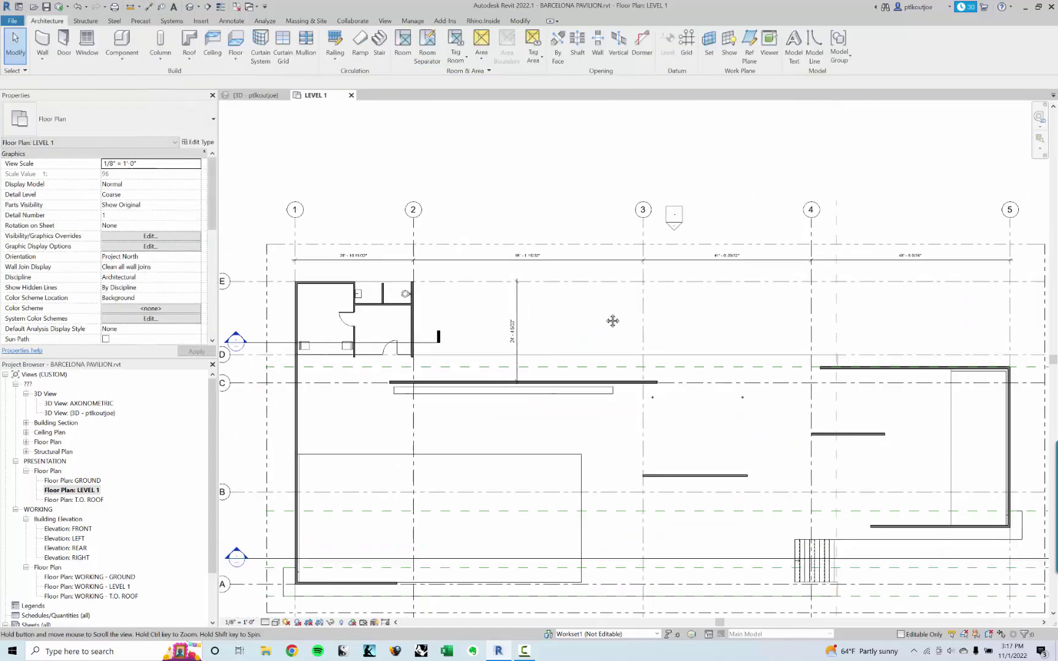
# Step: Place a 0' - 0" spot elevation on the open floor below the long wall
pyautogui.moveTo(612, 321)
pyautogui.mouseDown(button='middle')
pyautogui.moveTo(585, 318)
pyautogui.moveTo(605, 318)
pyautogui.mouseUp(button='middle')
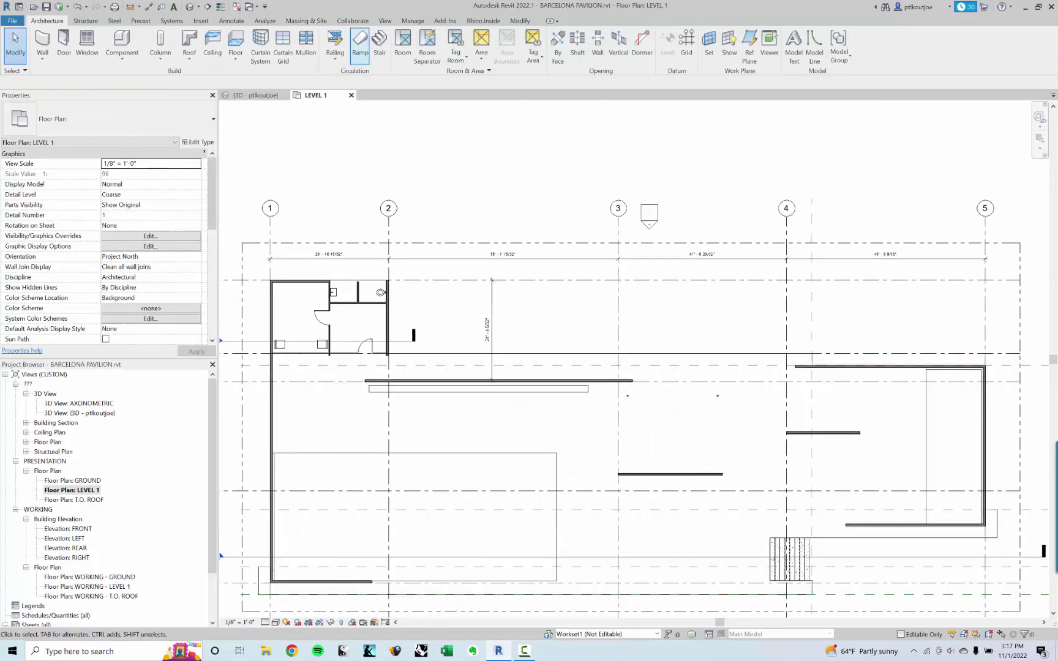
pyautogui.click(228, 24)
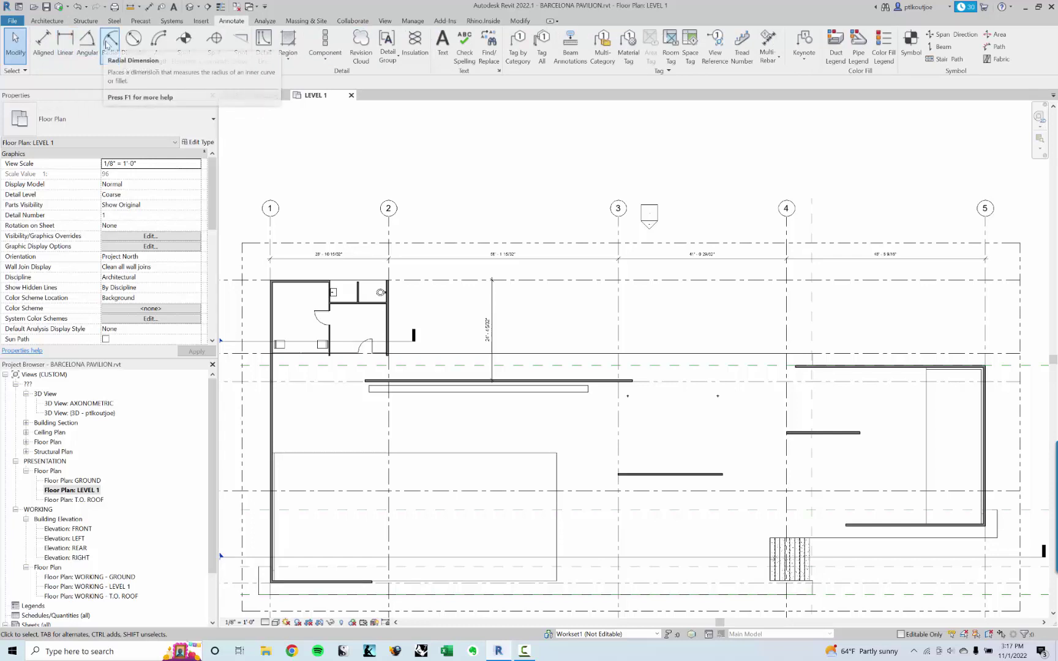
pyautogui.click(183, 43)
pyautogui.scroll(4, 470, 385)
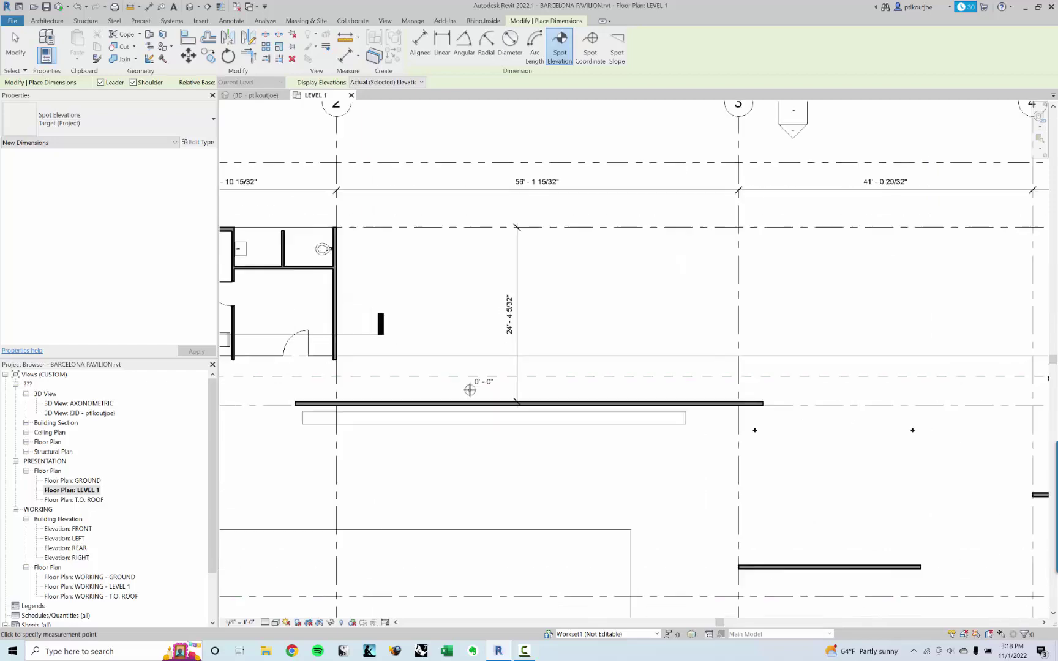
pyautogui.moveTo(470, 385); pyautogui.dragTo(683, 359, button='middle')
pyautogui.scroll(-1, 511, 423)
pyautogui.moveTo(536, 415); pyautogui.dragTo(484, 366, button='middle')
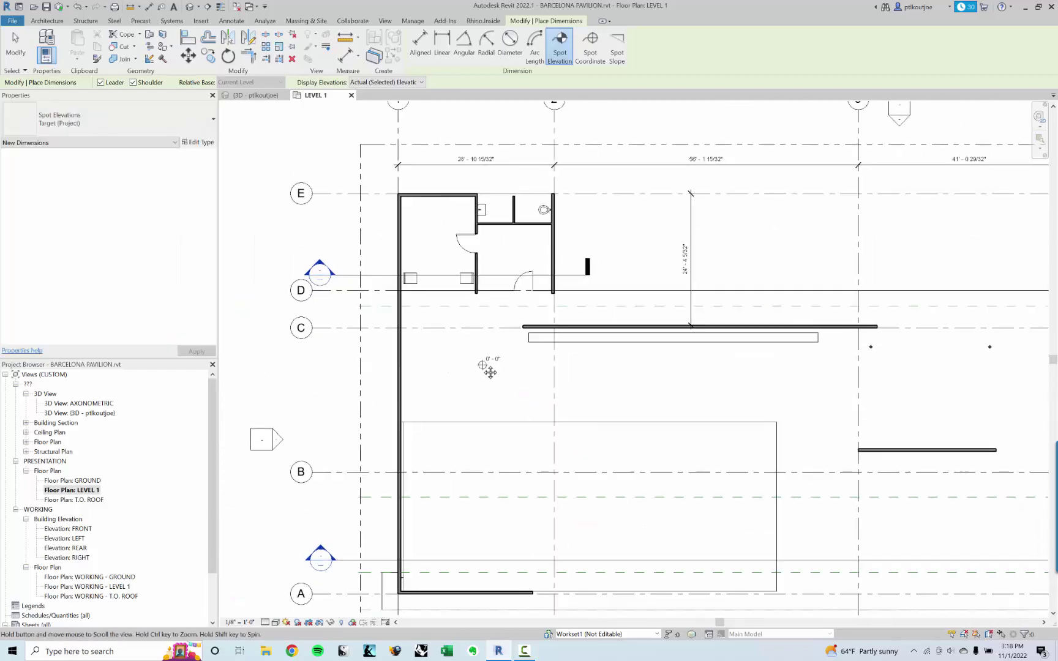
pyautogui.moveTo(678, 387); pyautogui.dragTo(493, 354, button='middle')
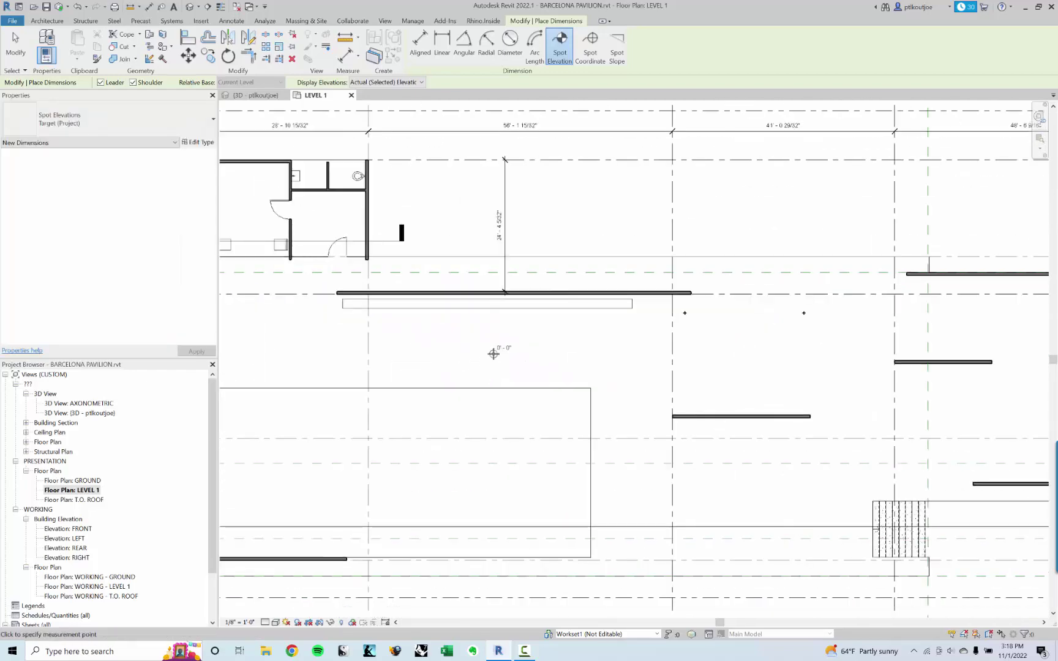
pyautogui.scroll(1, 502, 353)
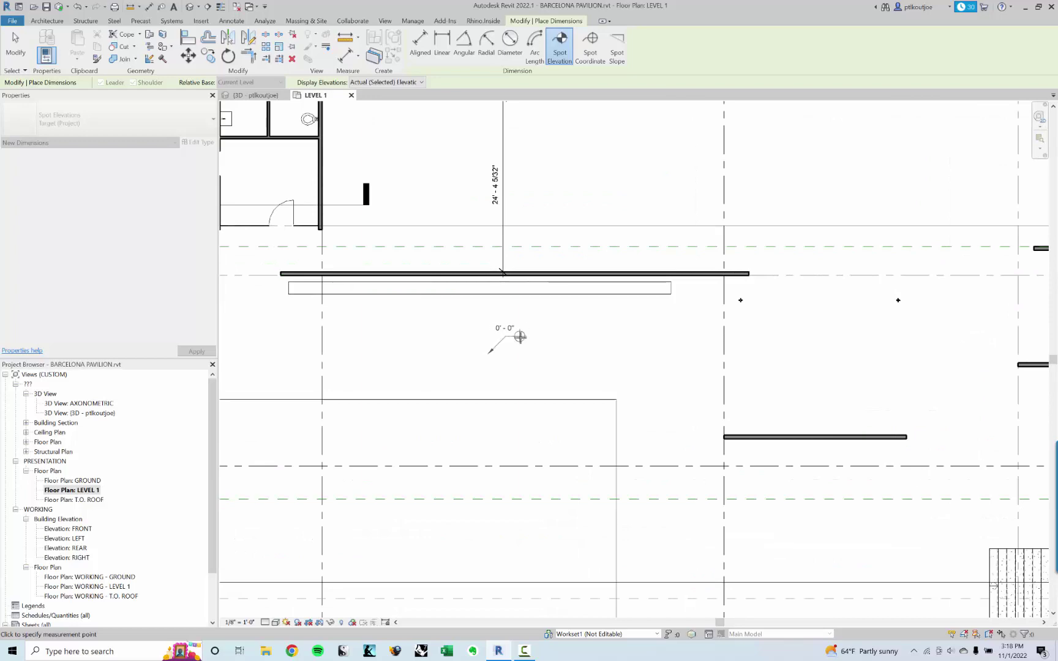
pyautogui.click(523, 336)
# Step: Place a -3' - 10 7/8" spot elevation on the stair with its label to the right
pyautogui.moveTo(736, 494); pyautogui.dragTo(498, 344, button='middle')
pyautogui.scroll(7, 793, 380)
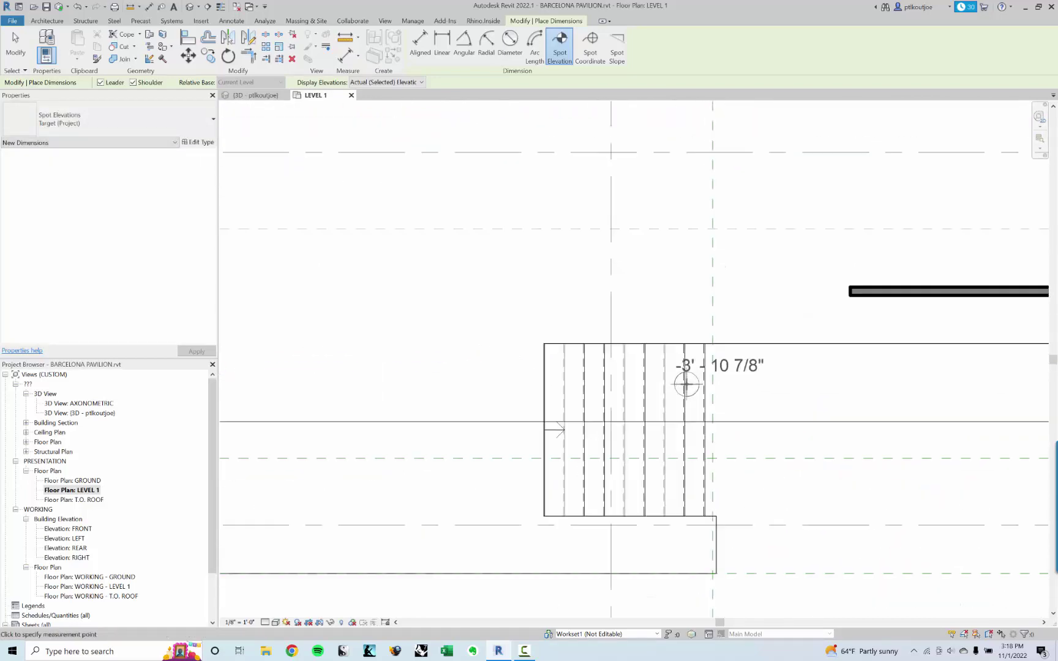
pyautogui.click(701, 388)
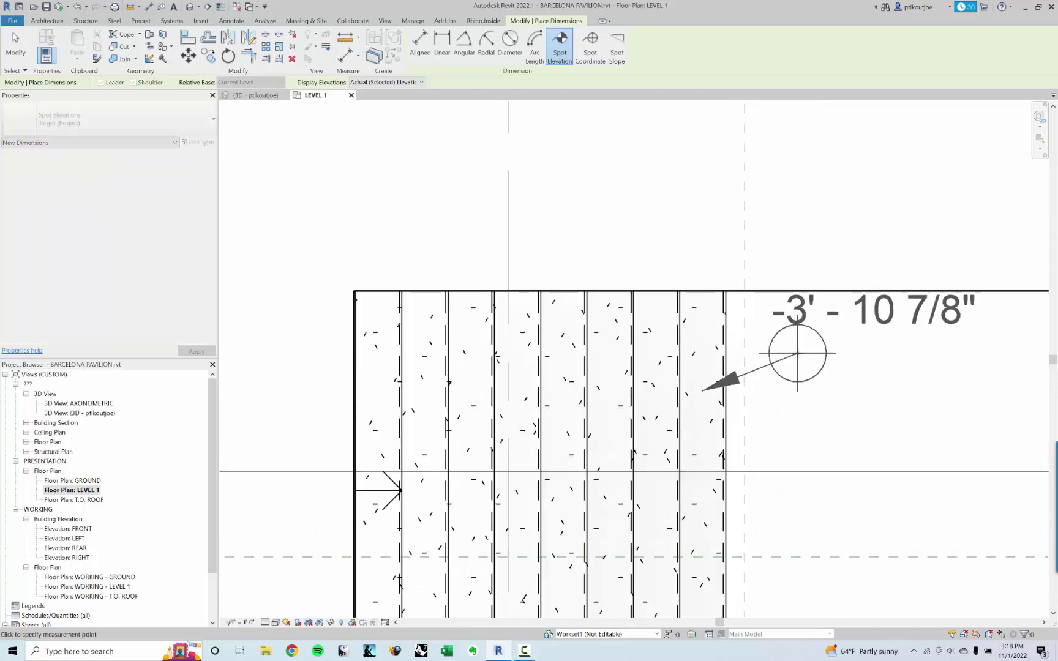
pyautogui.click(797, 357)
pyautogui.scroll(-1, 798, 356)
pyautogui.scroll(-1, 812, 416)
pyautogui.hscroll(2, 796, 408)
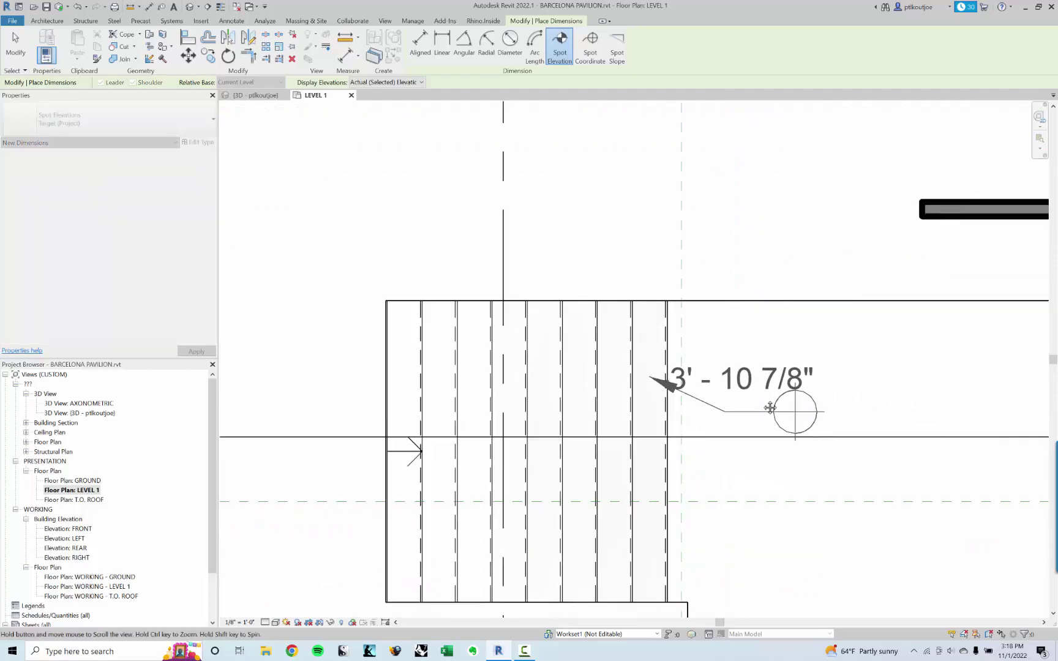
pyautogui.click(806, 399)
# Step: Frame both spot elevations on the plan and end the Spot Elevation tool
pyautogui.scroll(-1, 727, 352)
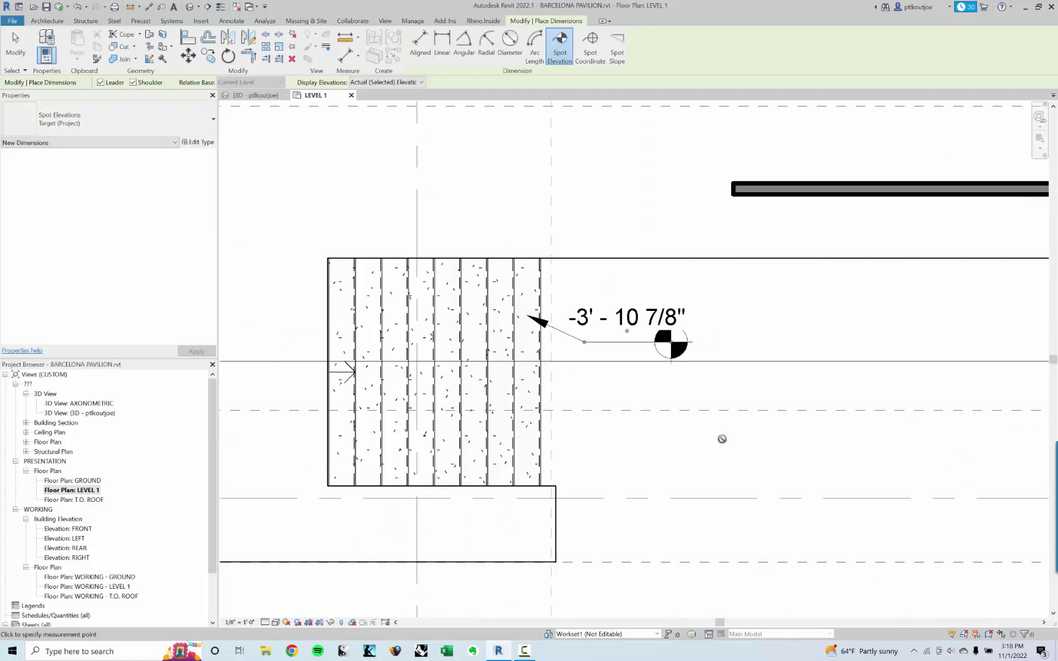
pyautogui.scroll(-1, 709, 427)
pyautogui.moveTo(735, 339); pyautogui.dragTo(748, 404, button='middle')
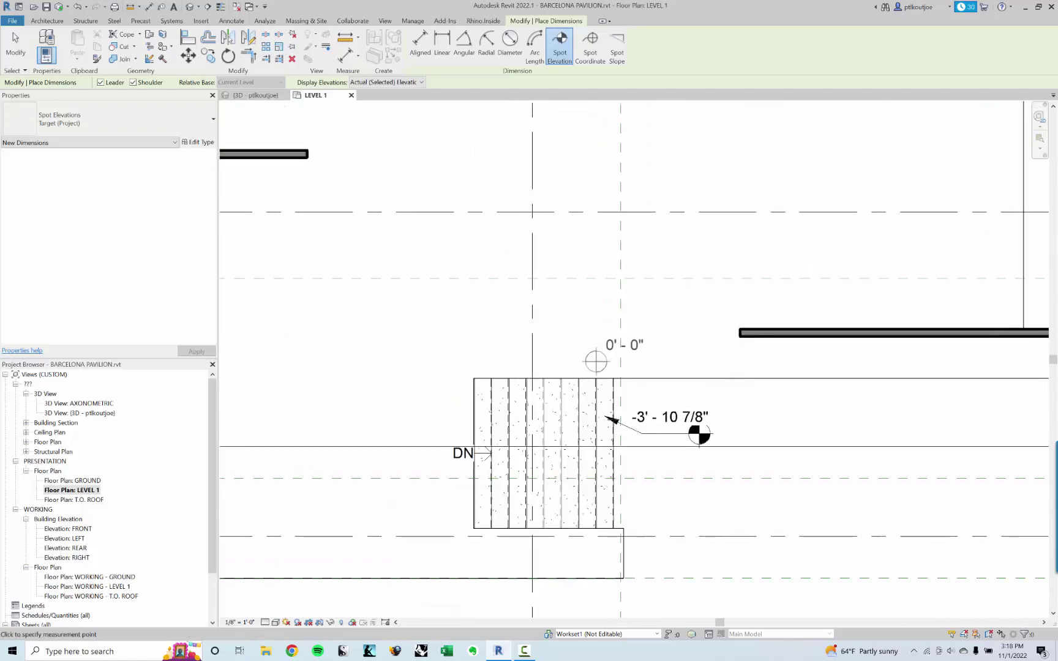
pyautogui.moveTo(508, 347); pyautogui.dragTo(674, 386, button='middle')
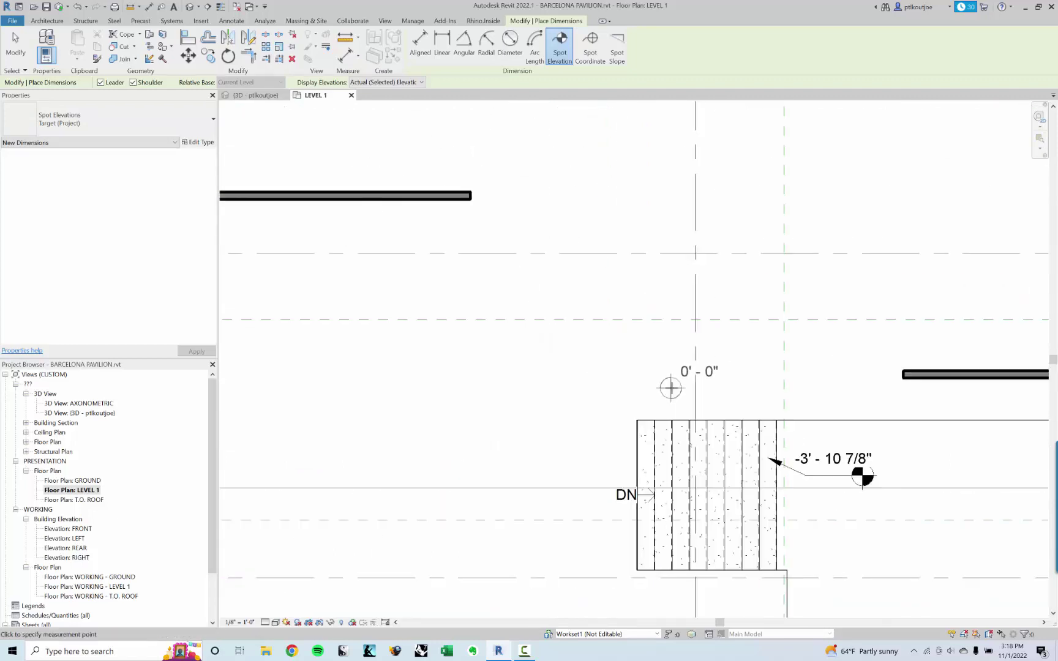
pyautogui.scroll(-1, 672, 386)
pyautogui.scroll(-1, 503, 416)
pyautogui.moveTo(366, 406); pyautogui.dragTo(515, 425, button='middle')
pyautogui.scroll(2, 520, 276)
pyautogui.scroll(-6, 490, 232)
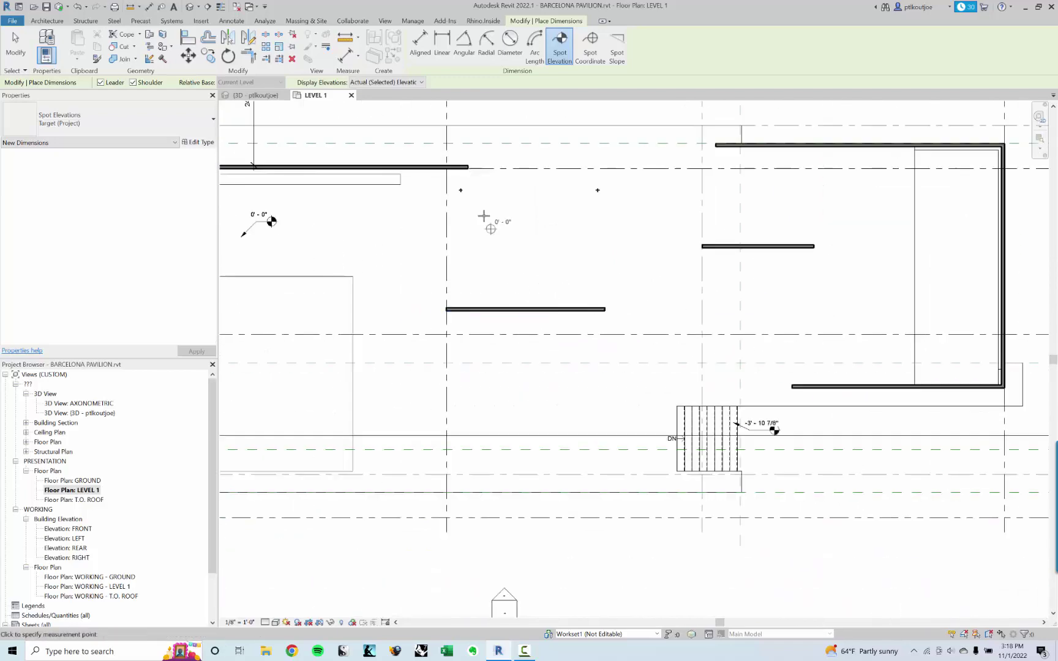
pyautogui.moveTo(484, 219); pyautogui.dragTo(698, 369, button='middle')
pyautogui.press('Escape')
pyautogui.press('Escape')
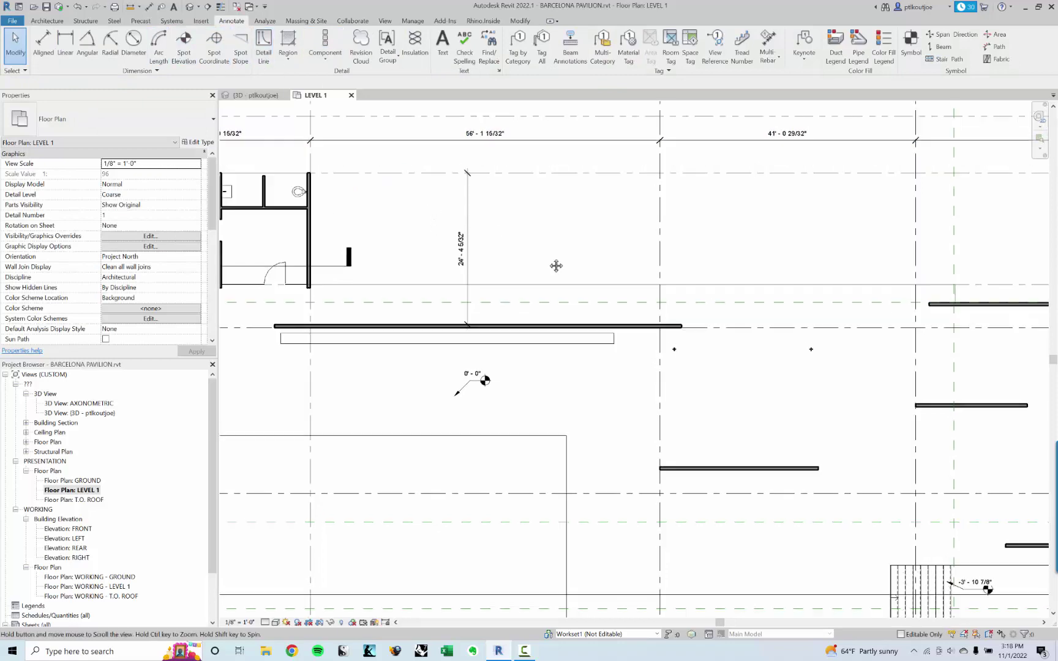
pyautogui.scroll(-1, 555, 265)
pyautogui.scroll(1, 248, 114)
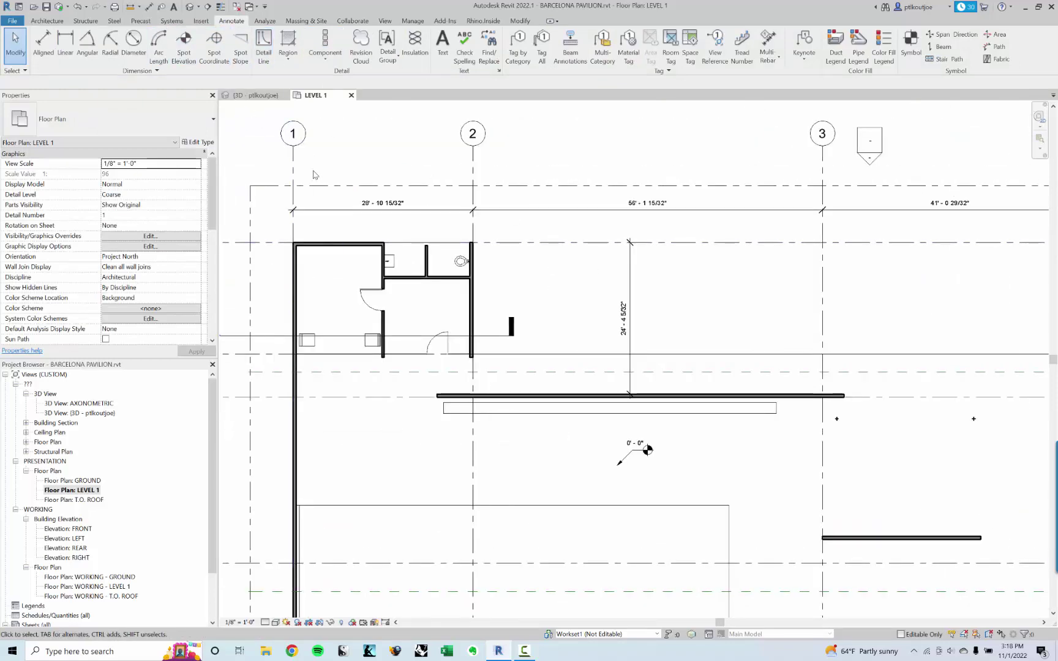
pyautogui.scroll(2, 332, 300)
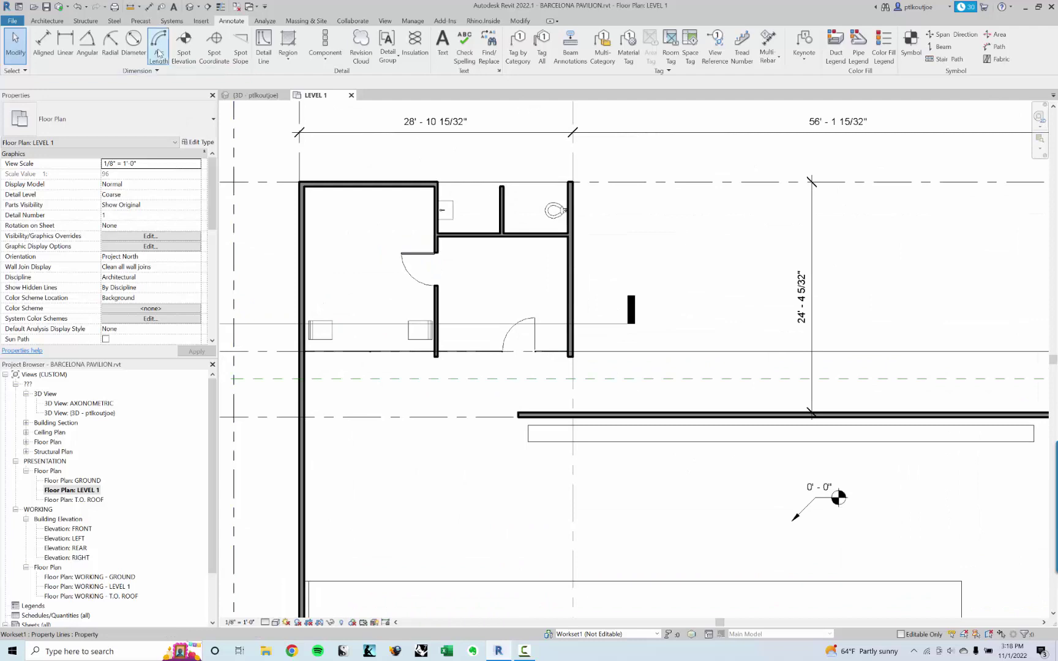
pyautogui.click(158, 43)
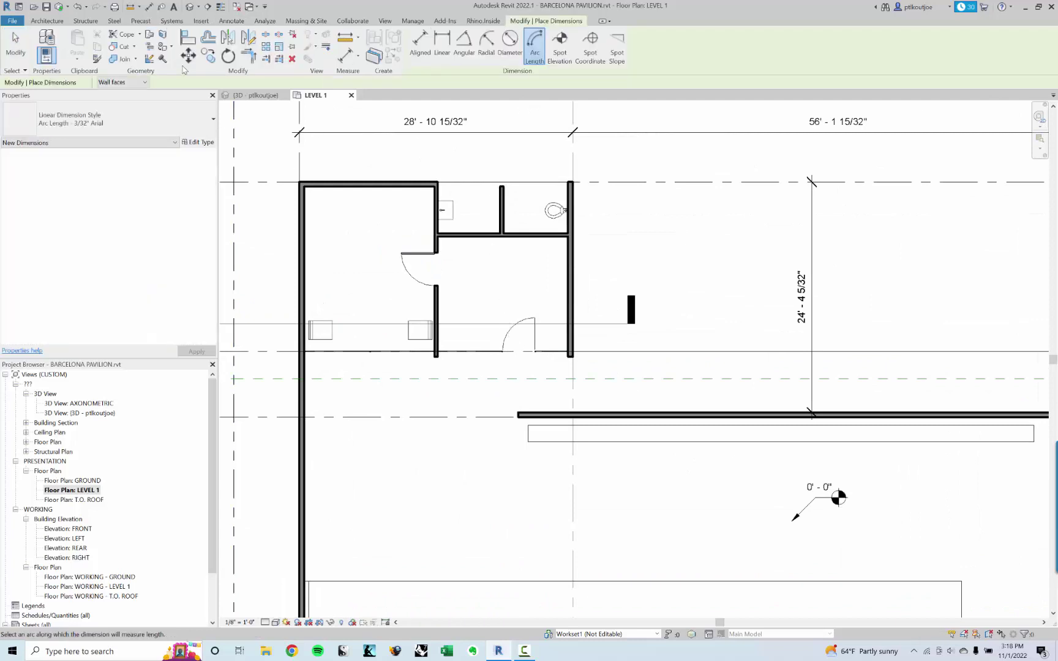
pyautogui.click(508, 40)
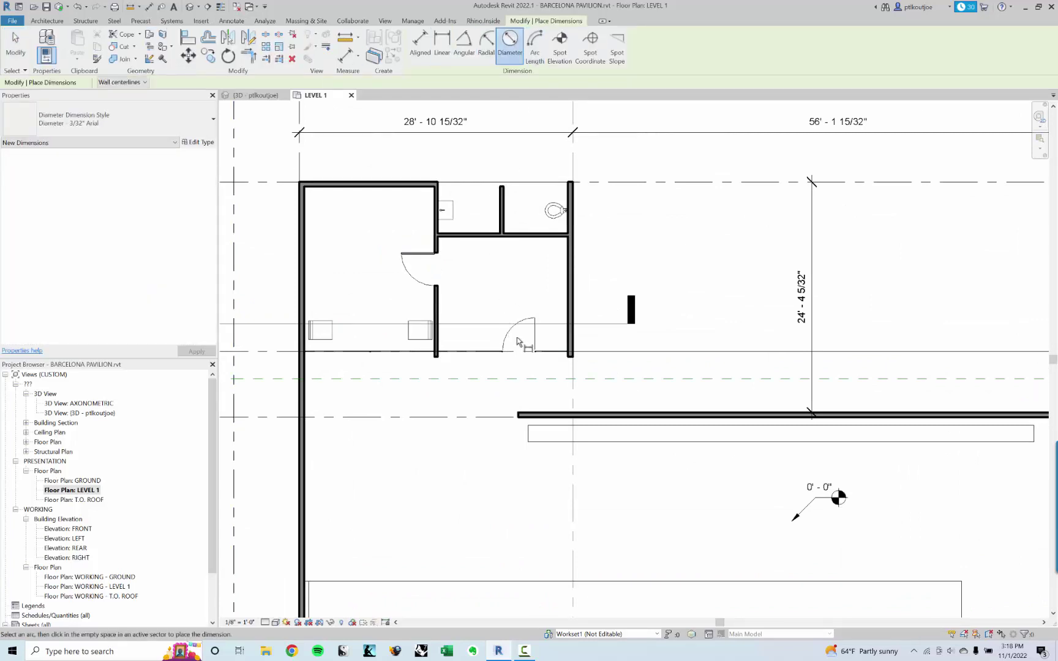
pyautogui.scroll(2, 509, 333)
pyautogui.press('Escape')
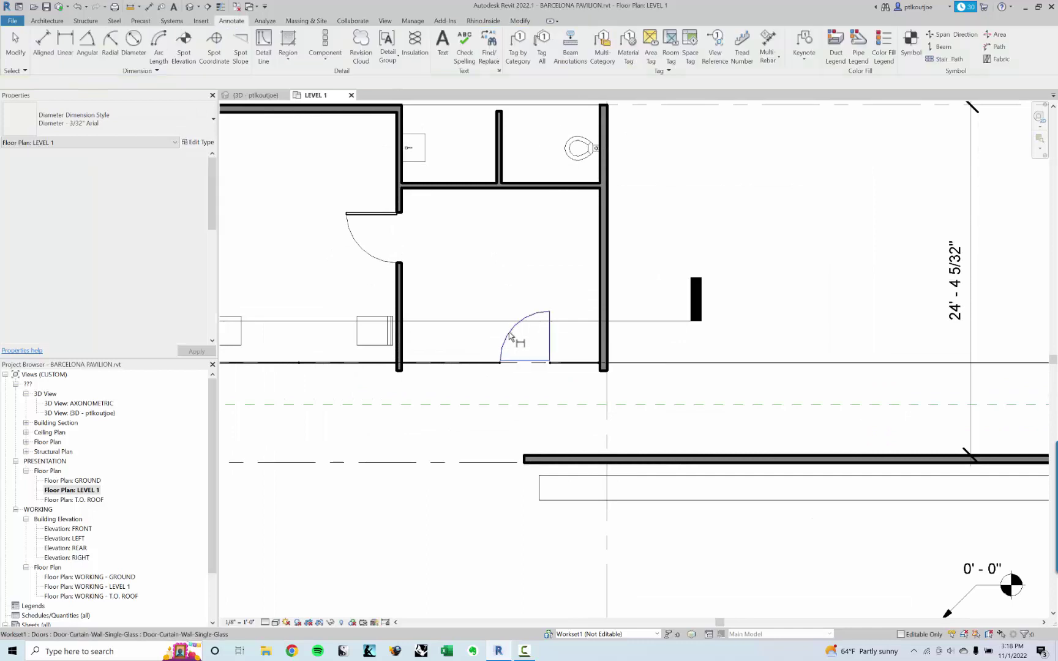
pyautogui.click(509, 335)
pyautogui.press('Escape')
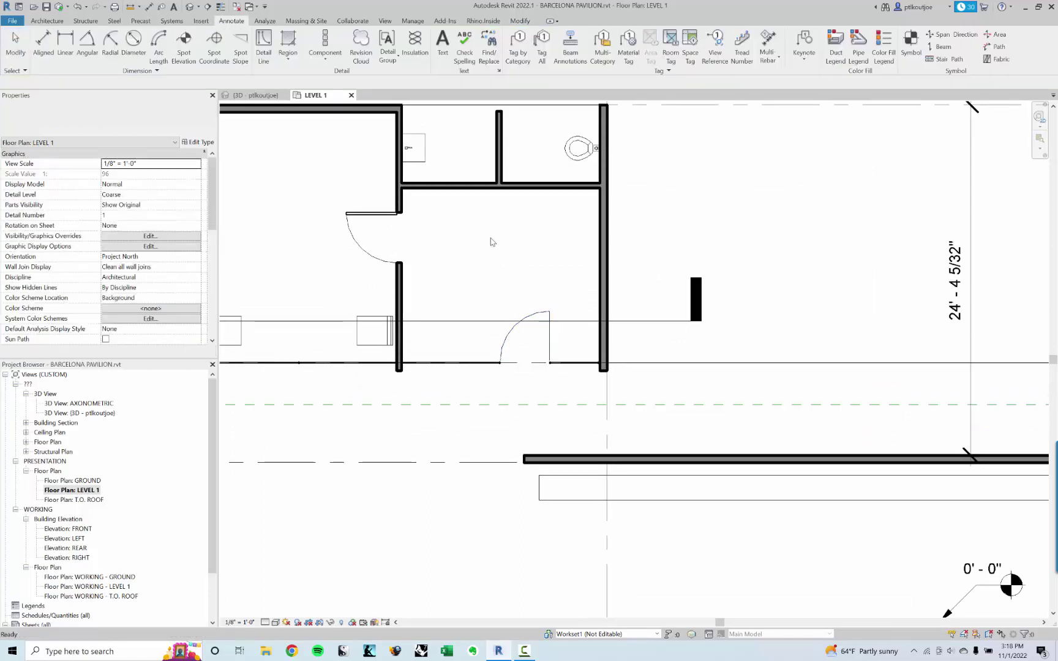
pyautogui.moveTo(492, 241); pyautogui.dragTo(482, 247, button='middle')
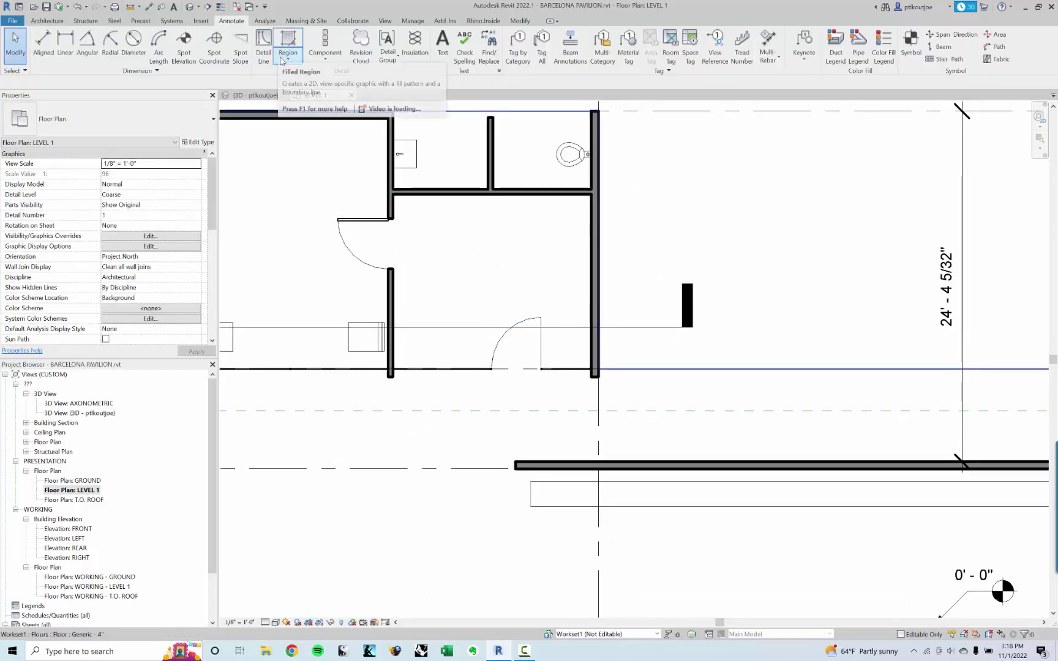
pyautogui.click(39, 22)
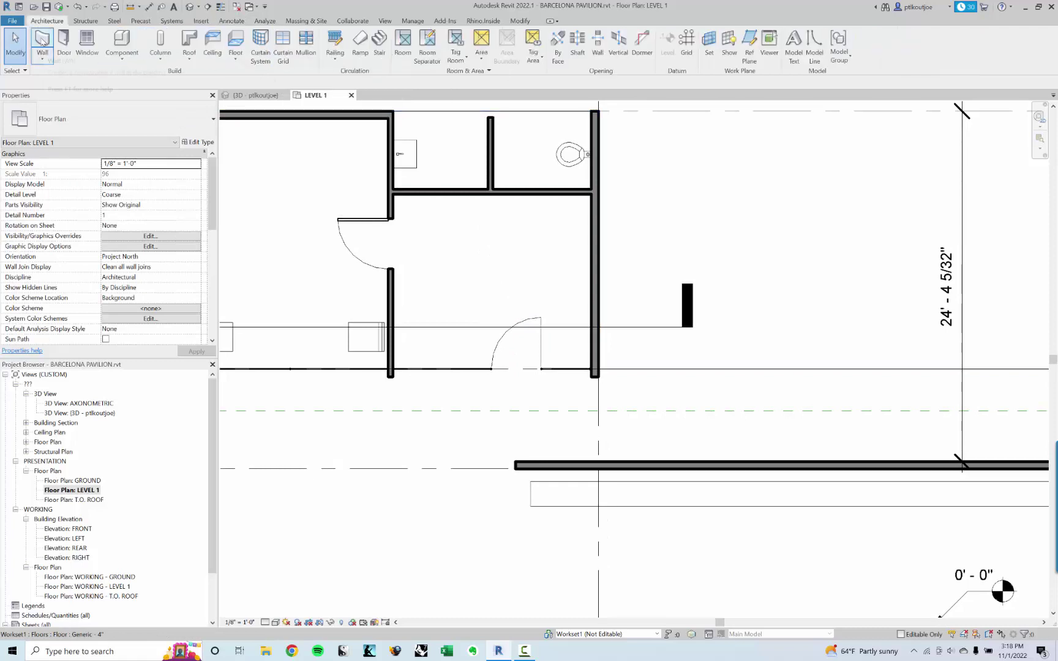
# Step: Draw a circular wall below the long wall
pyautogui.press('w')
pyautogui.press('a')
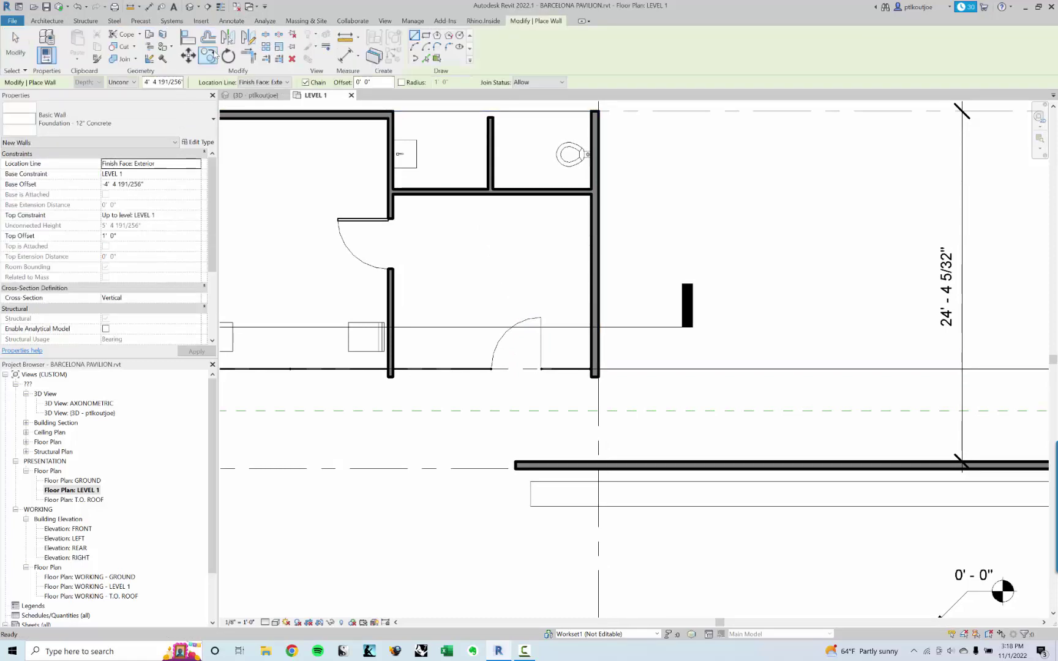
pyautogui.click(459, 35)
pyautogui.scroll(-2, 623, 441)
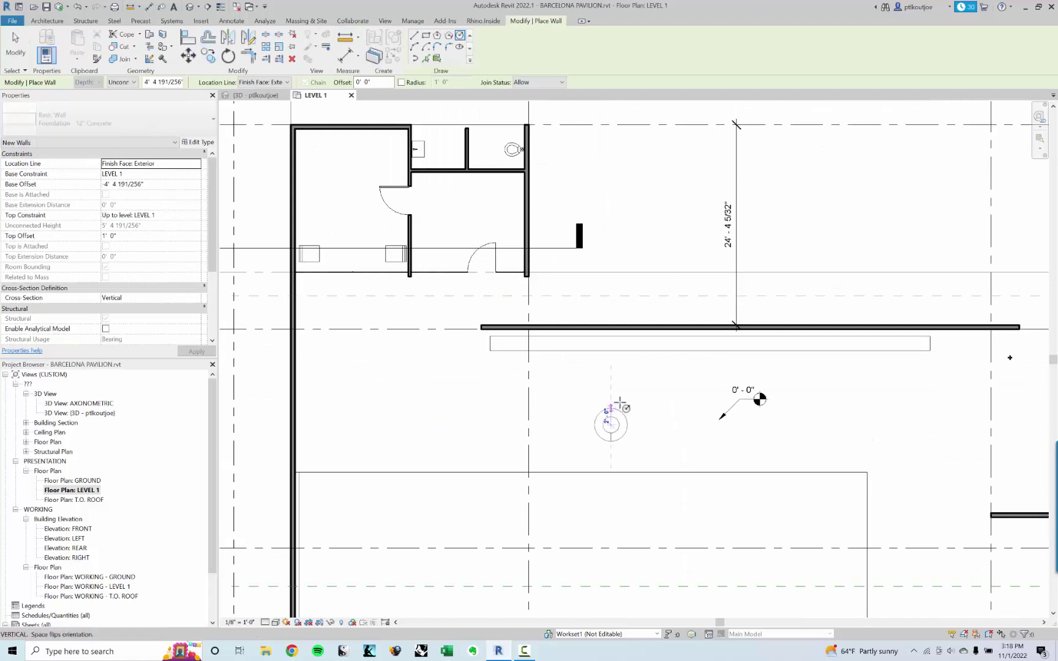
pyautogui.click(642, 429)
pyautogui.press('Escape')
pyautogui.press('Escape')
pyautogui.scroll(2, 642, 429)
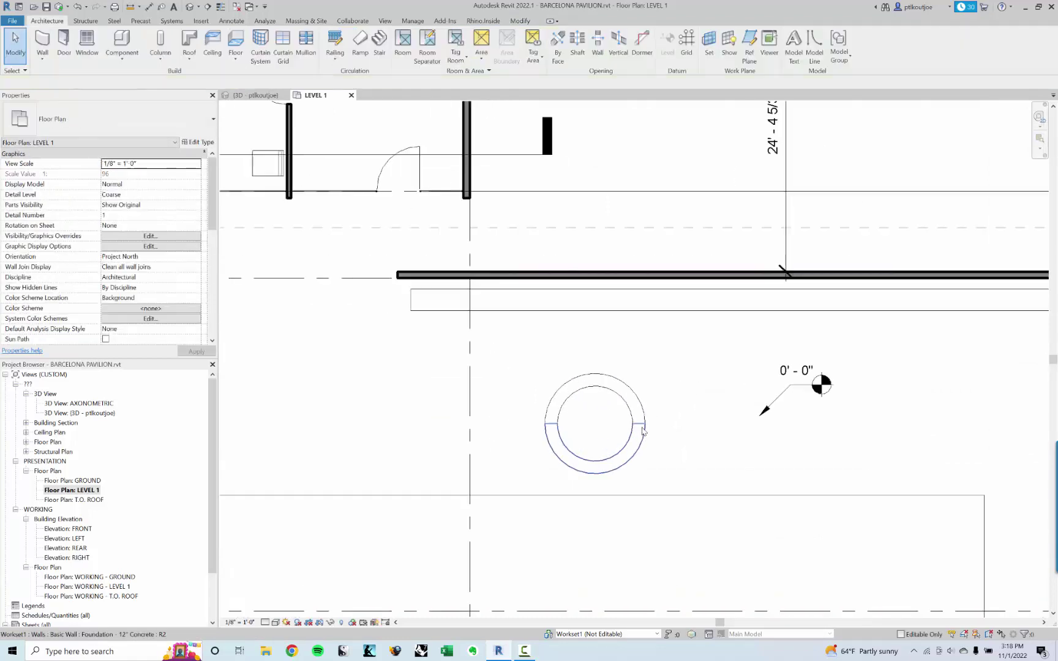
# Step: Add a ø 7' - 0" diameter dimension to the circular wall and select both
pyautogui.click(232, 21)
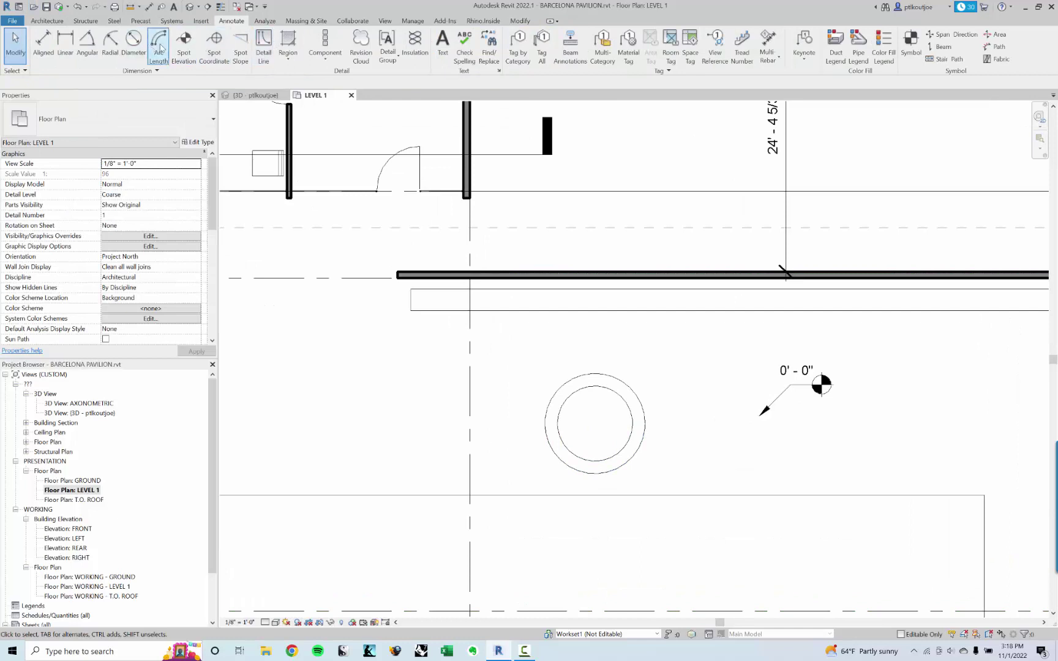
pyautogui.click(133, 40)
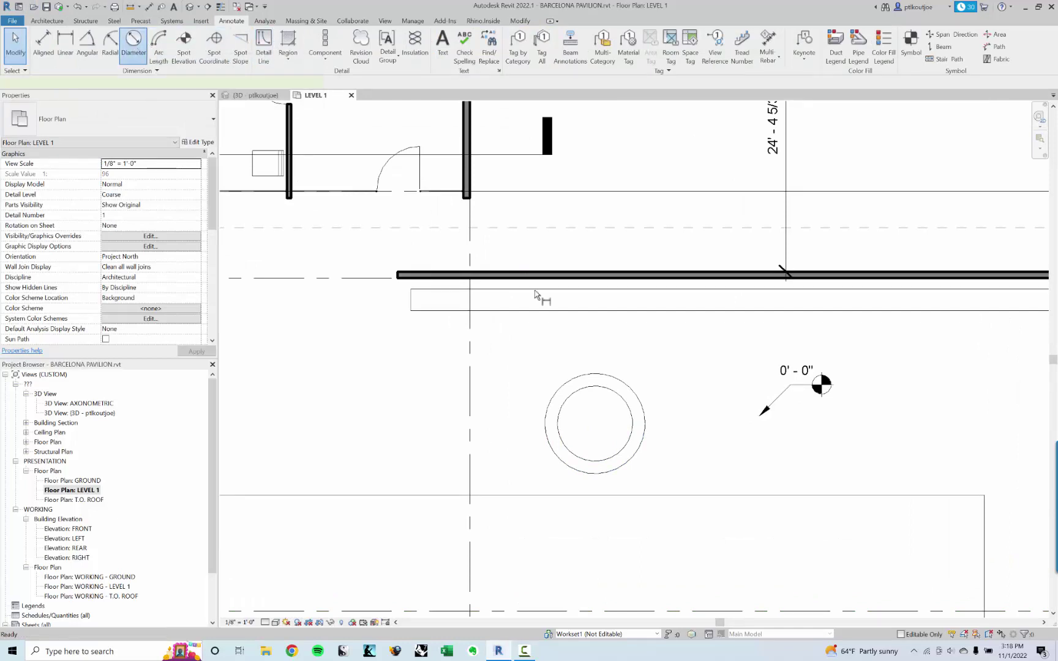
pyautogui.click(591, 393)
pyautogui.scroll(2, 594, 421)
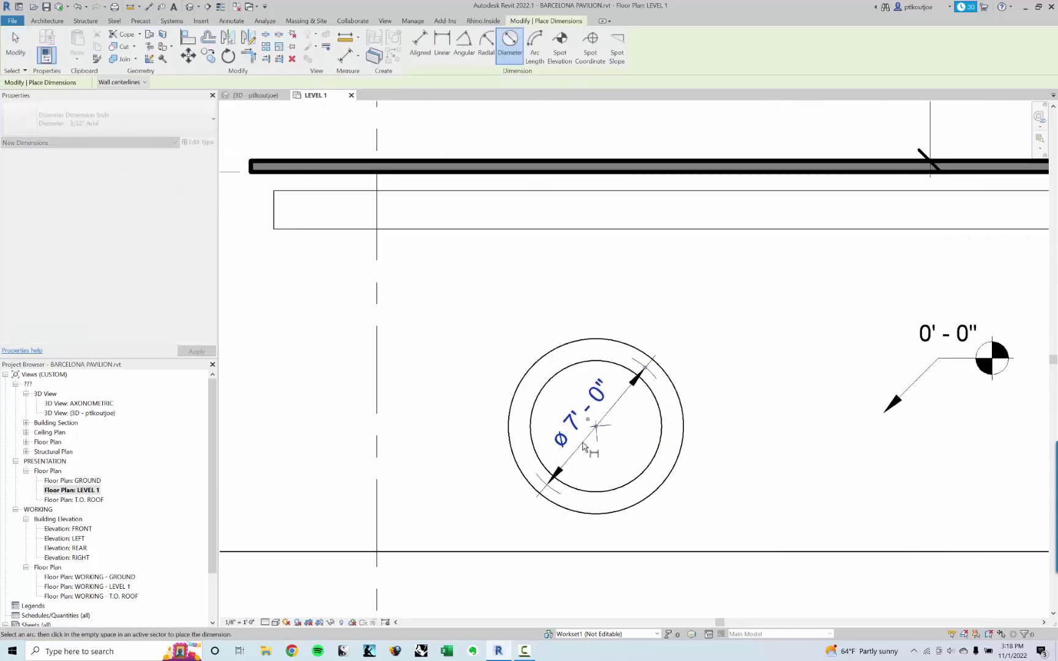
pyautogui.click(583, 447)
pyautogui.scroll(-2, 747, 401)
pyautogui.press('Escape')
pyautogui.press('Escape')
pyautogui.scroll(-2, 747, 398)
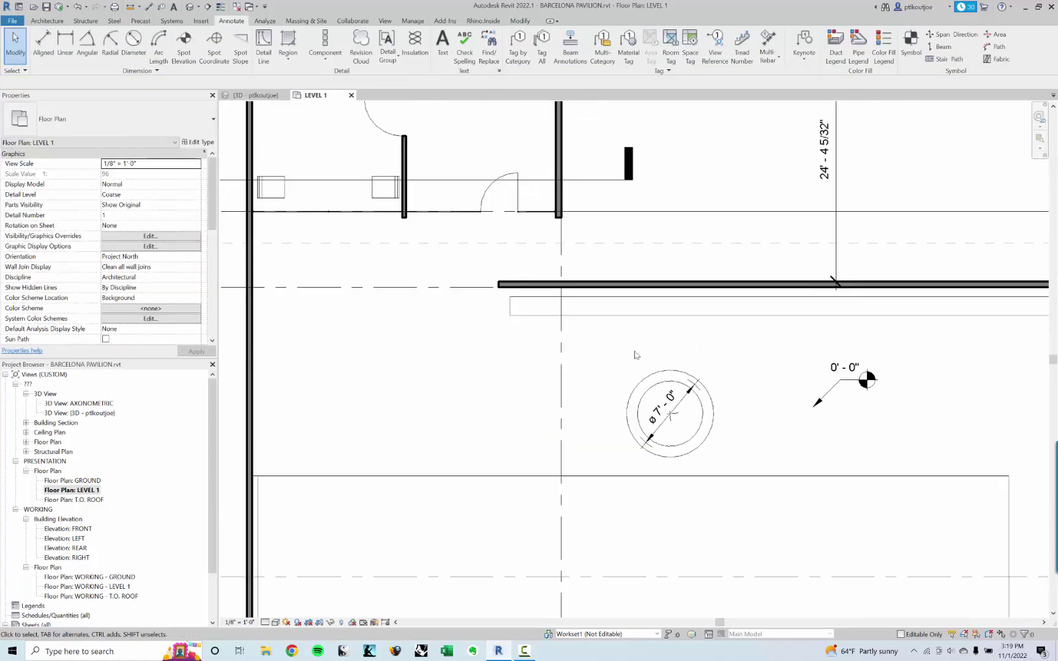
pyautogui.moveTo(598, 340); pyautogui.dragTo(734, 467)
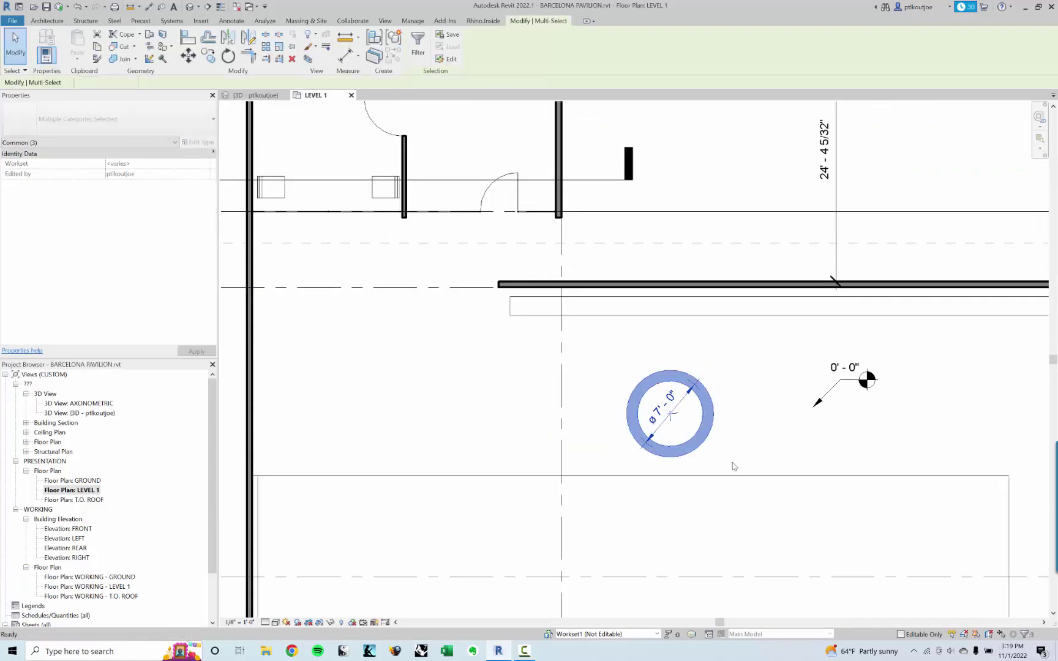
# Step: Delete the test circular wall and its diameter dimension, then clear the bench selection
pyautogui.press('Delete')
pyautogui.scroll(-4, 728, 463)
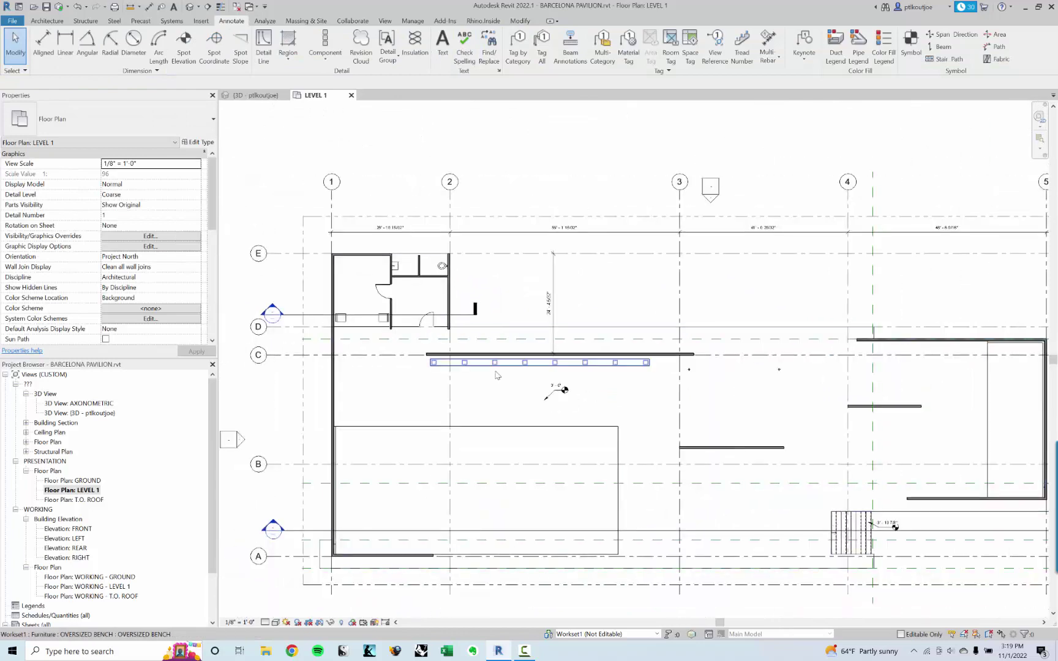
pyautogui.click(498, 375)
# Step: Bring the top grid dimensions into view and select the 28'-10 15/32" grid dimension string
pyautogui.moveTo(985, 421); pyautogui.dragTo(886, 402, button='middle')
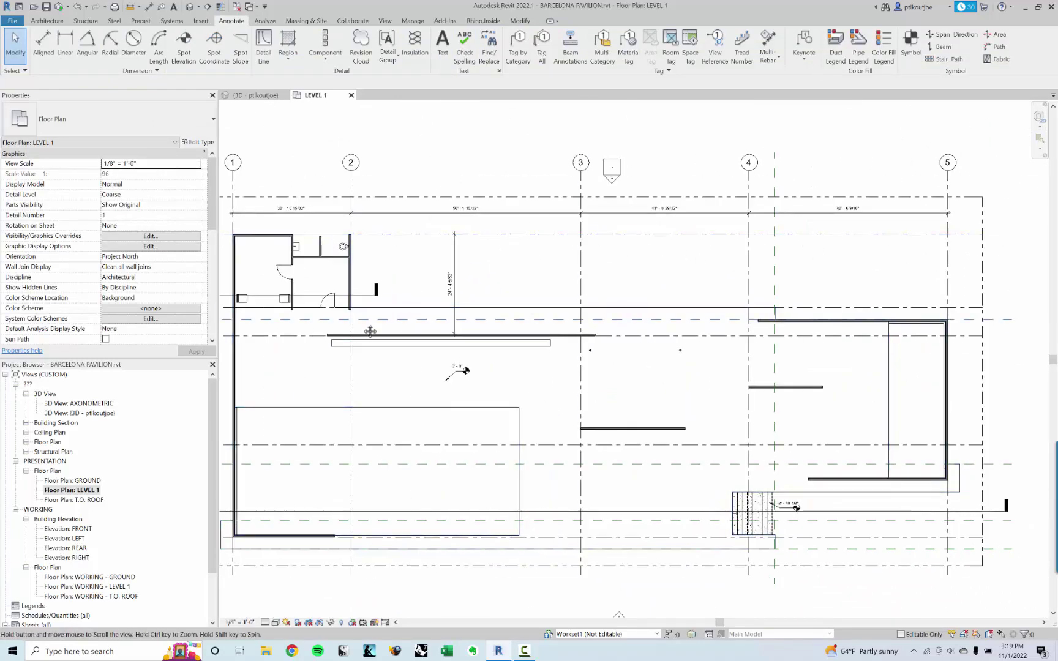
pyautogui.moveTo(370, 331); pyautogui.dragTo(503, 342, button='middle')
pyautogui.moveTo(796, 338); pyautogui.dragTo(647, 358, button='middle')
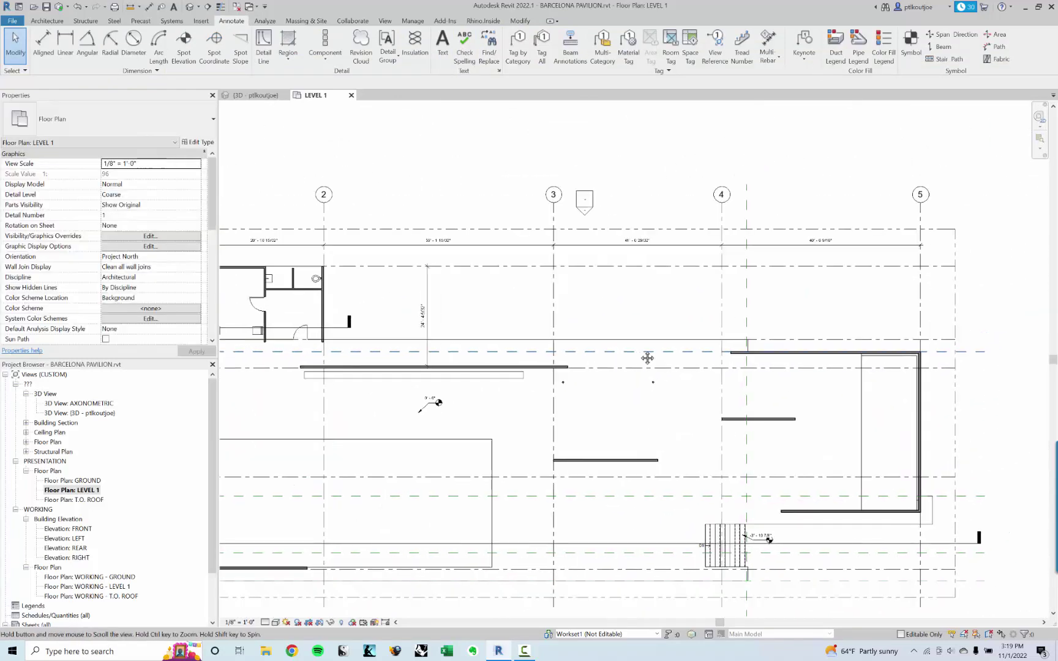
pyautogui.scroll(-2, 692, 358)
pyautogui.scroll(3, 524, 406)
pyautogui.scroll(2, 419, 307)
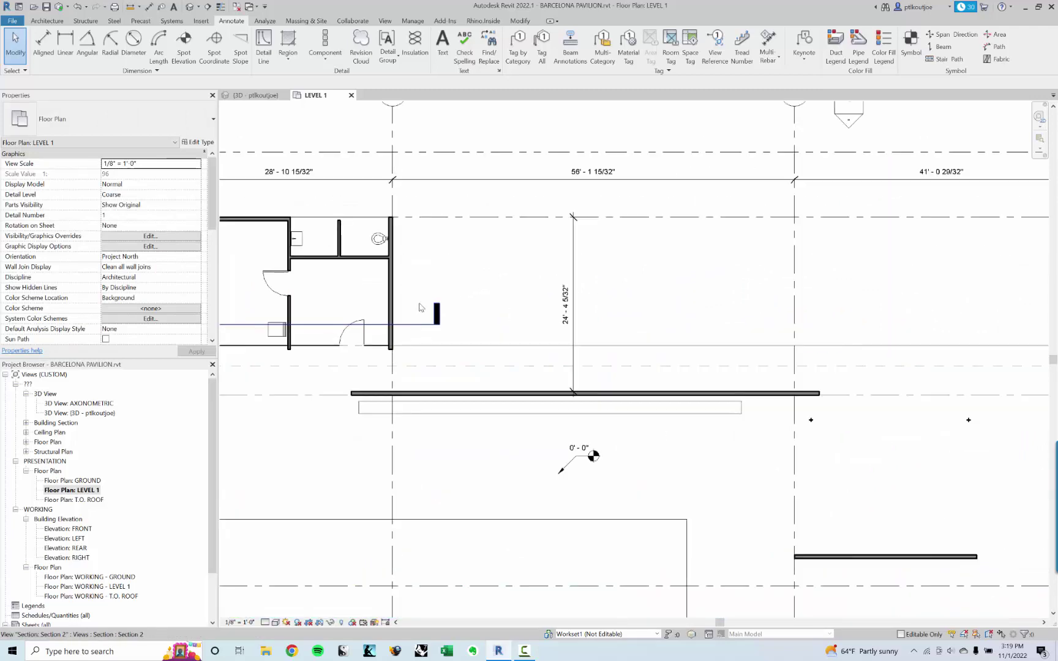
pyautogui.moveTo(419, 308); pyautogui.dragTo(568, 320, button='middle')
pyautogui.scroll(2, 508, 245)
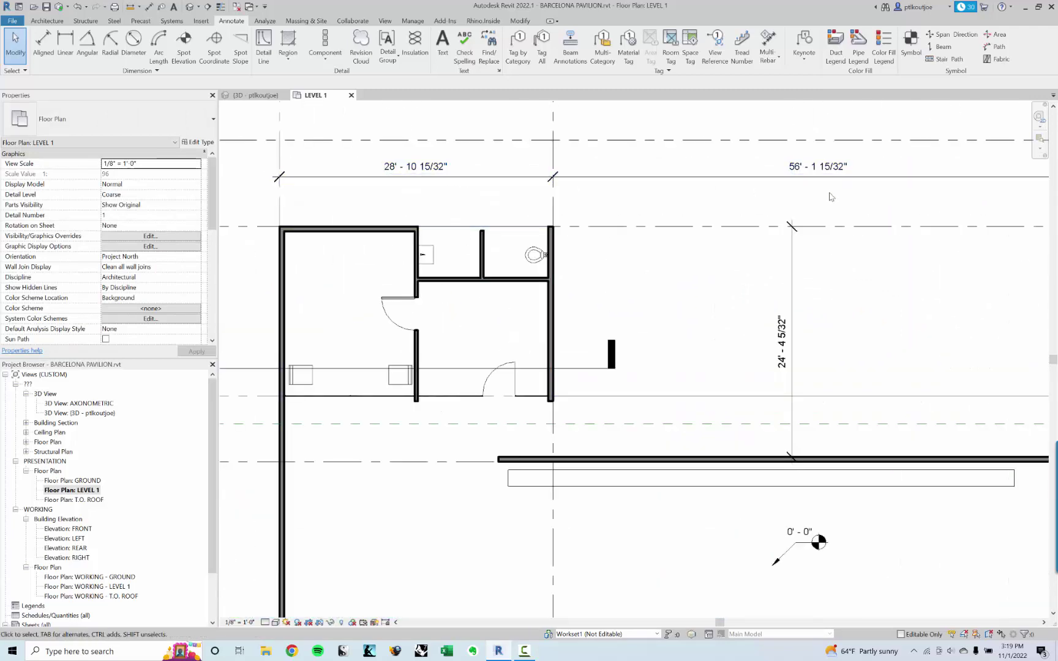
pyautogui.scroll(-2, 747, 295)
pyautogui.moveTo(747, 295); pyautogui.dragTo(702, 327, button='middle')
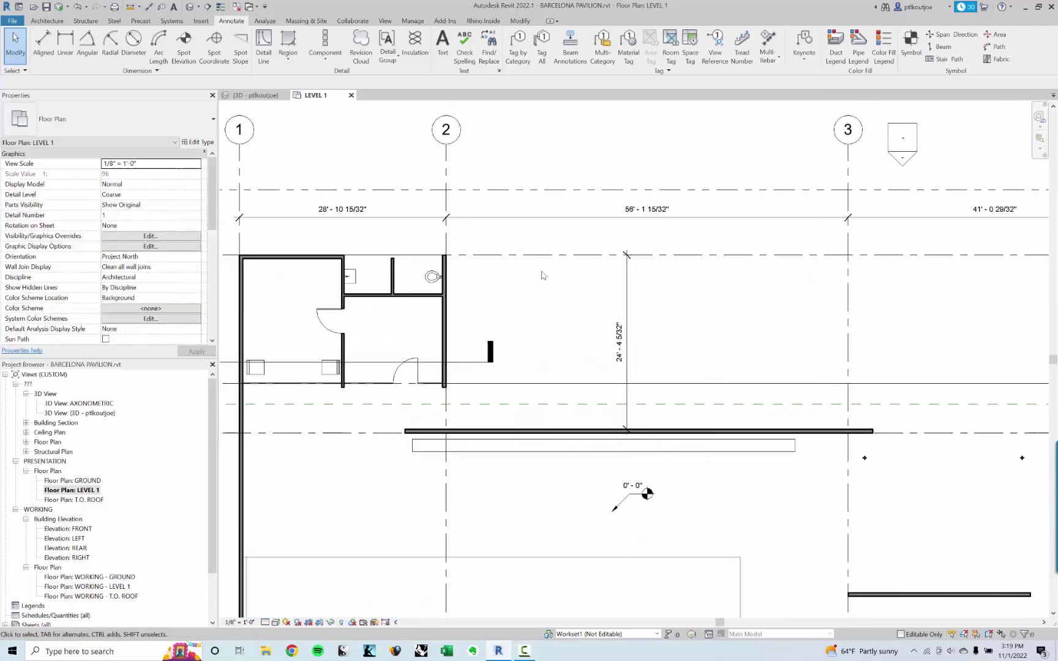
pyautogui.scroll(-2, 638, 218)
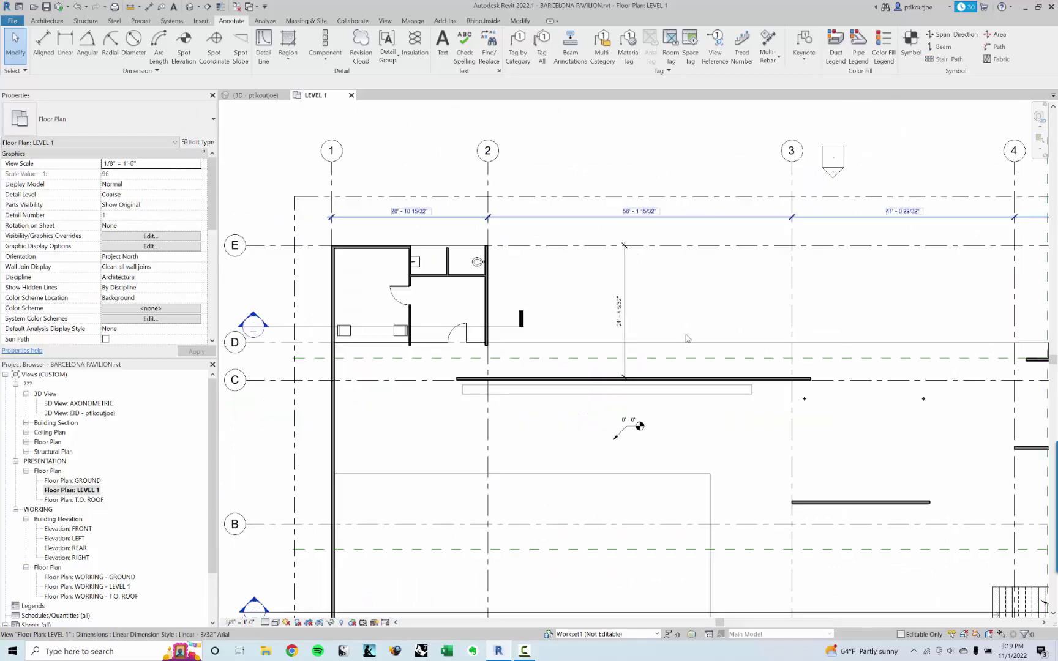
pyautogui.scroll(2, 392, 275)
pyautogui.moveTo(392, 276); pyautogui.dragTo(401, 229, button='middle')
pyautogui.scroll(3, 401, 228)
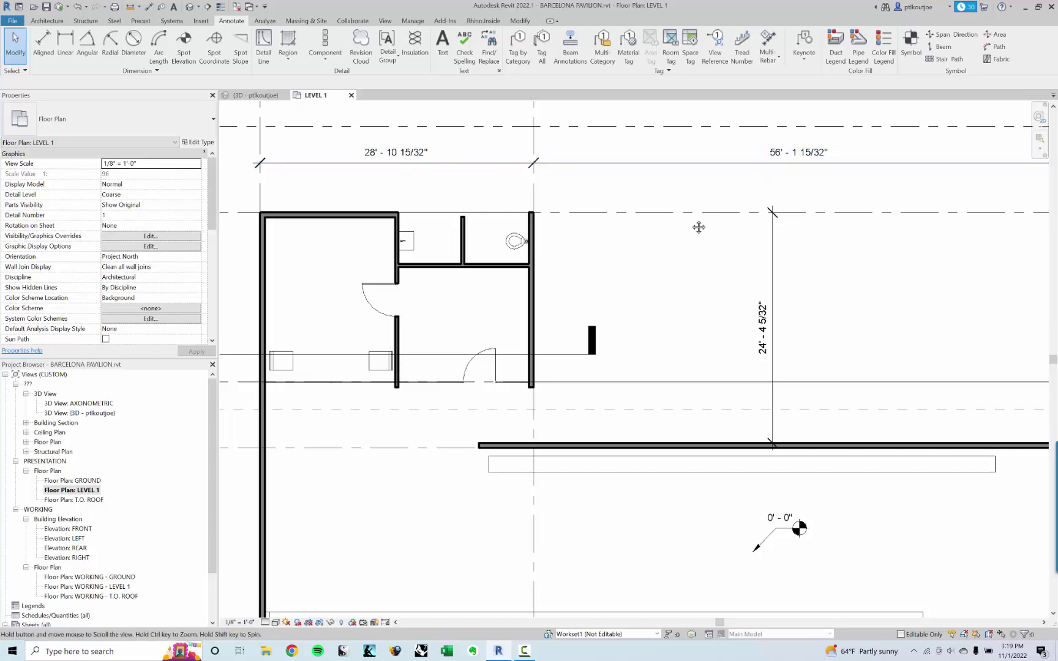
pyautogui.scroll(-2, 425, 356)
pyautogui.click(360, 214)
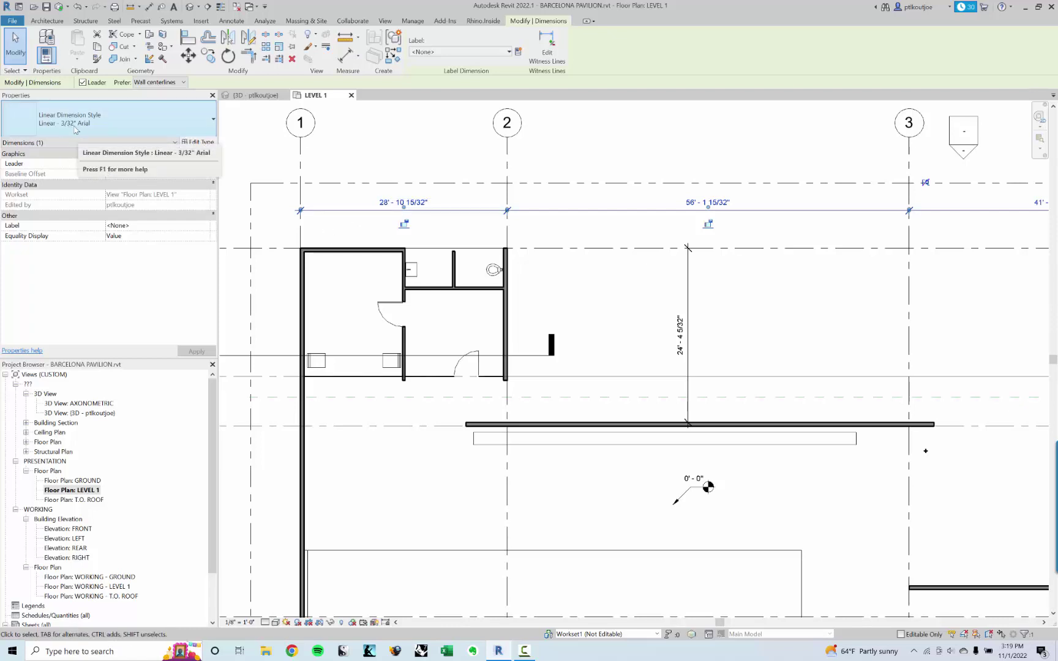
# Step: Rename the grid dimension type to Linear - 3/32" Arial 1/32" TOLERANCE in Type Properties
pyautogui.click(196, 143)
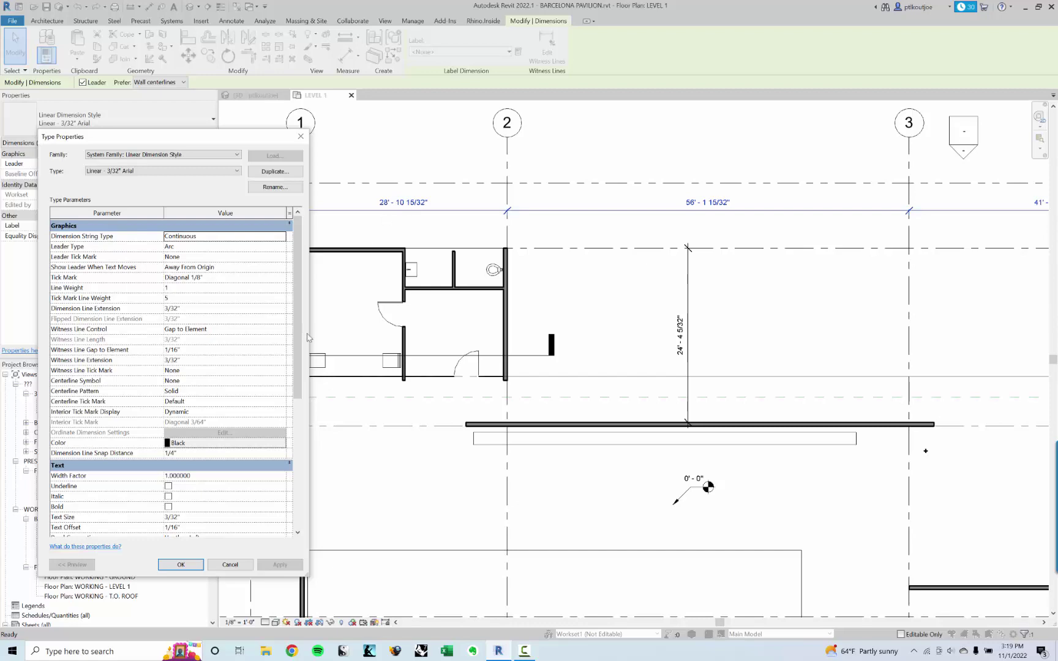
pyautogui.click(228, 564)
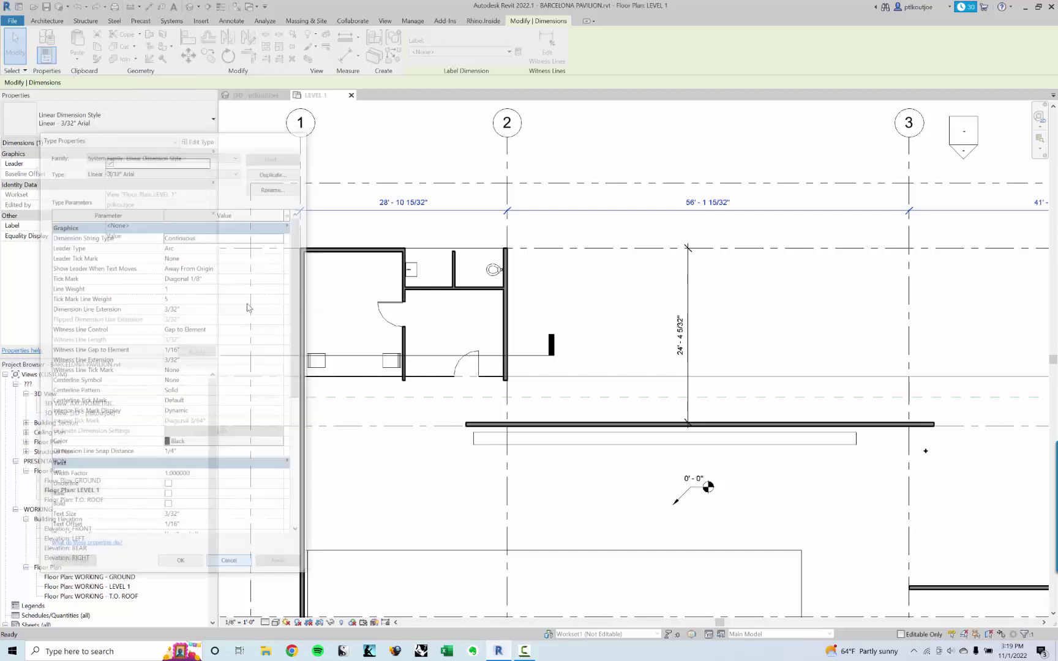
pyautogui.click(193, 142)
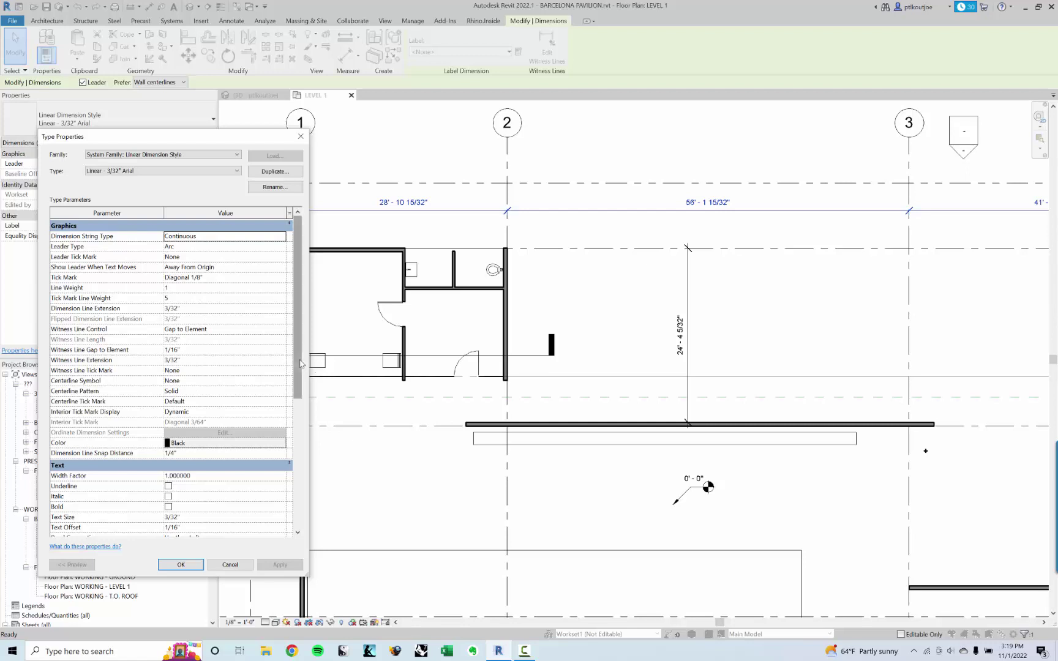
pyautogui.scroll(-1, 298, 380)
pyautogui.scroll(-3, 298, 396)
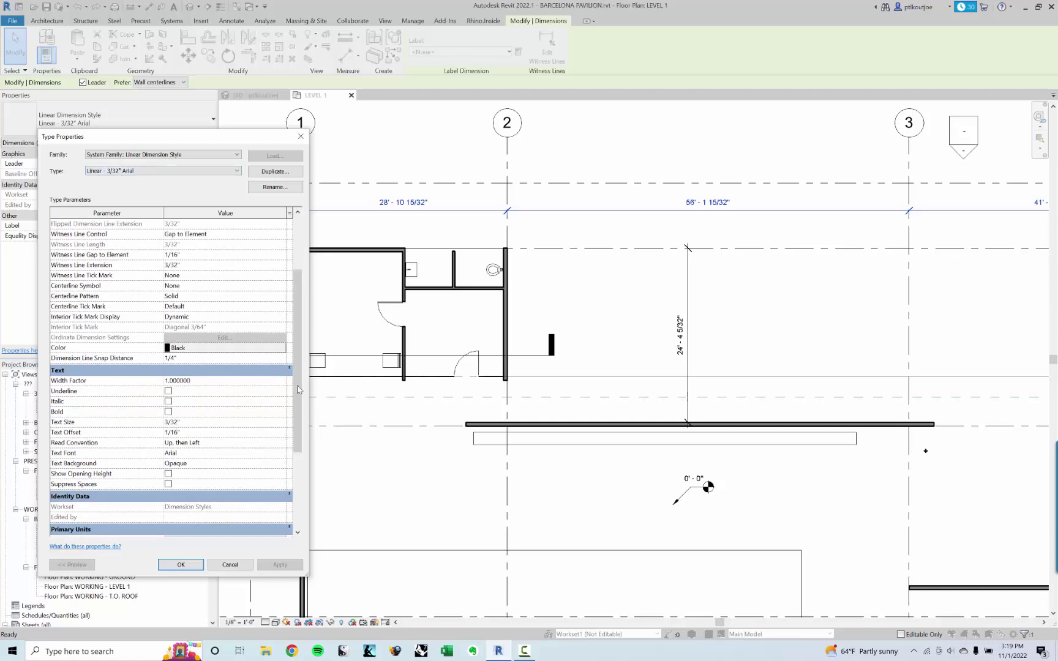
pyautogui.scroll(-5, 298, 390)
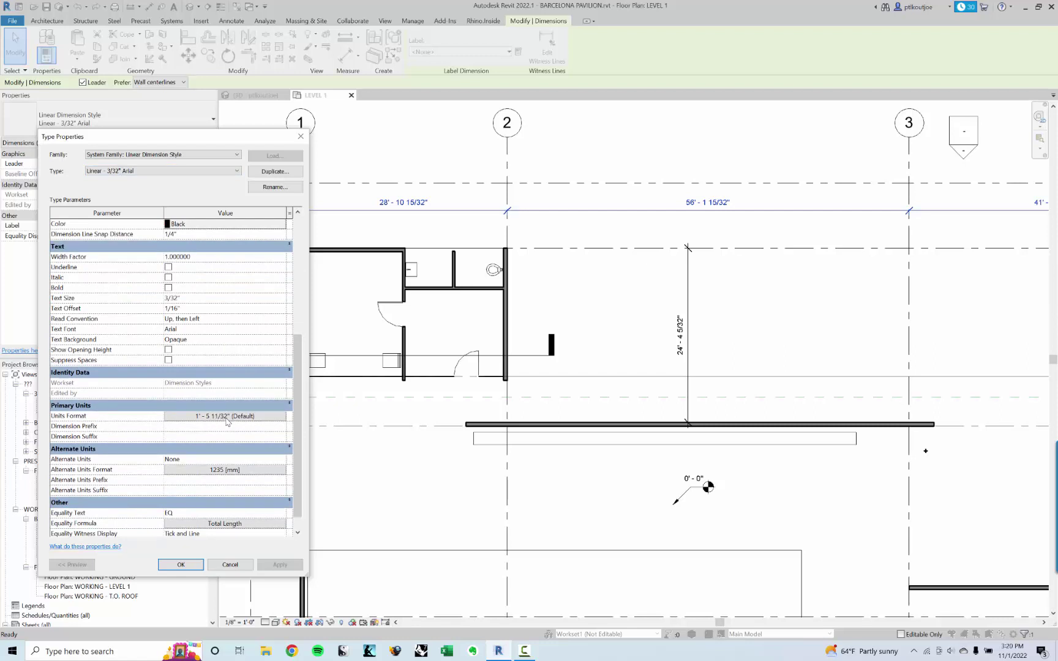
pyautogui.click(270, 188)
pyautogui.click(272, 430)
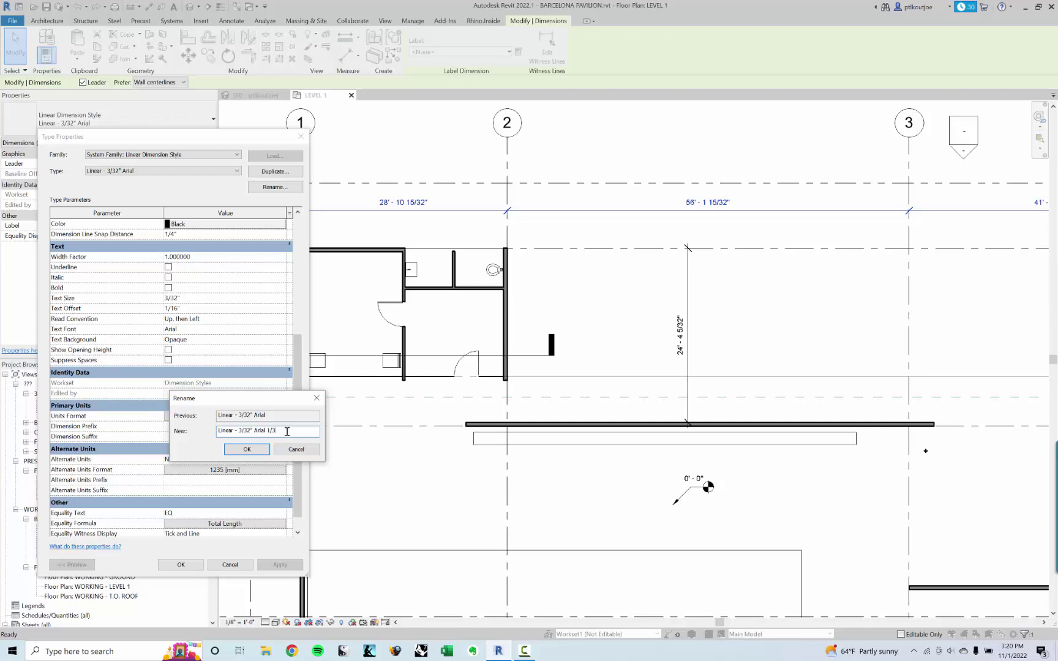
pyautogui.write('1/32" TOLERANCE')
pyautogui.press('Return')
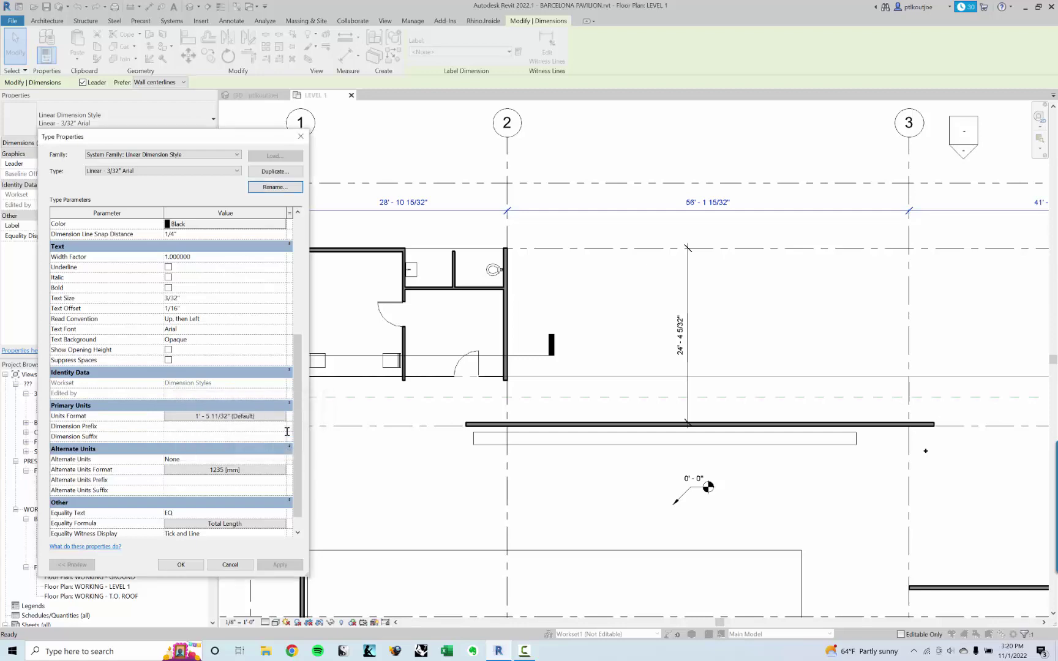
pyautogui.click(181, 564)
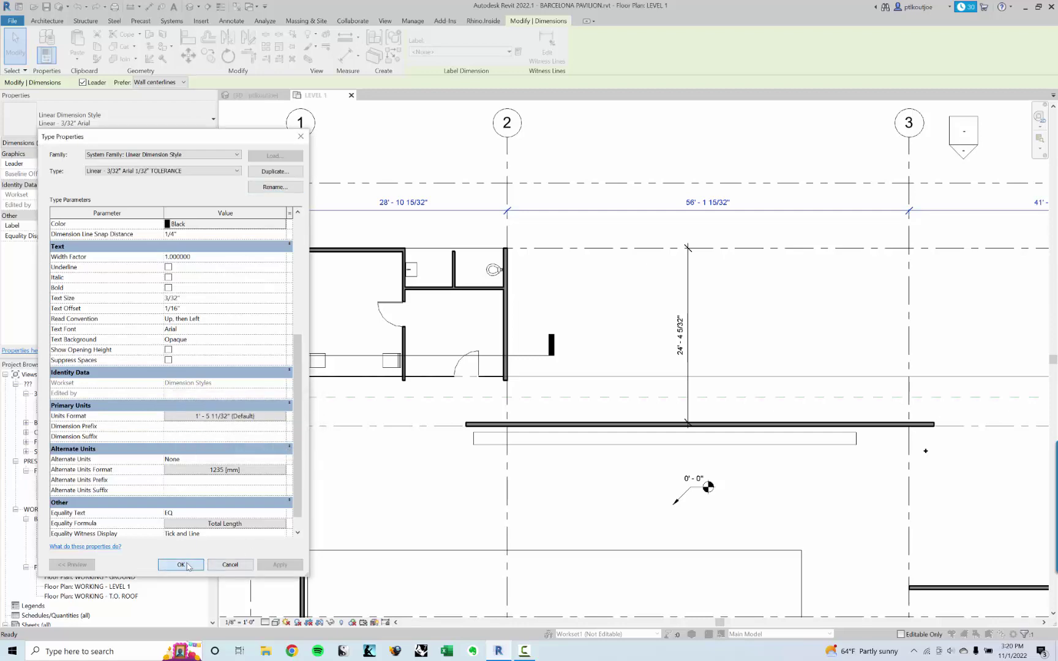
# Step: Exit the current command and reselect the grid dimension string
pyautogui.moveTo(446, 216); pyautogui.dragTo(427, 240, button='middle')
pyautogui.press('Escape')
pyautogui.click(427, 240)
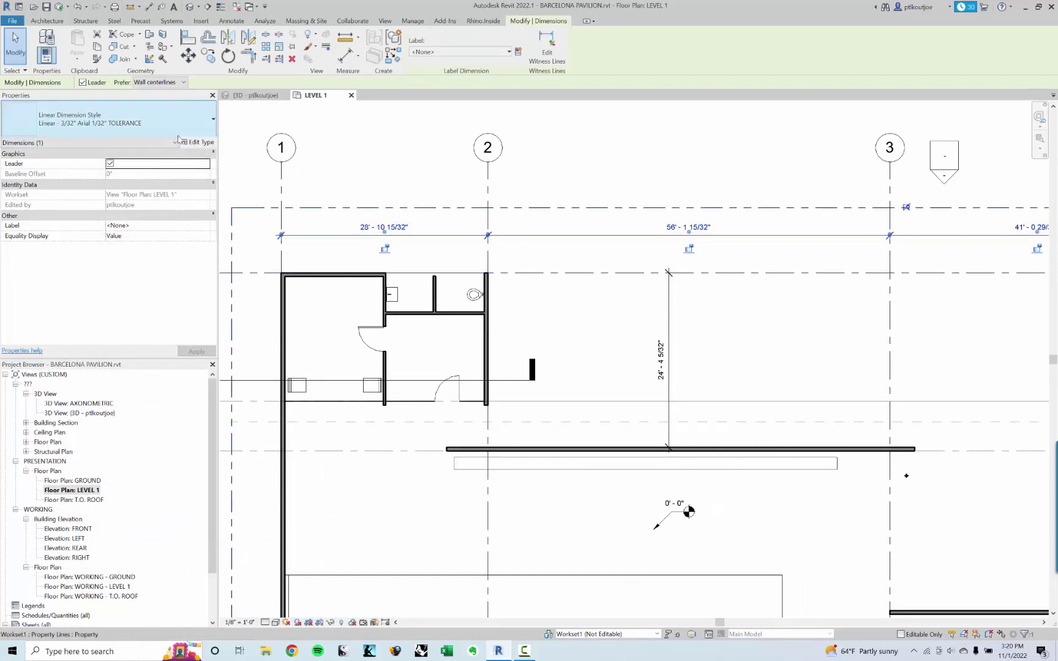
# Step: Duplicate the TOLERANCE dimension type as Linear - 3/32" Arial 1/2" TOLERANCE
pyautogui.scroll(-2, 598, 272)
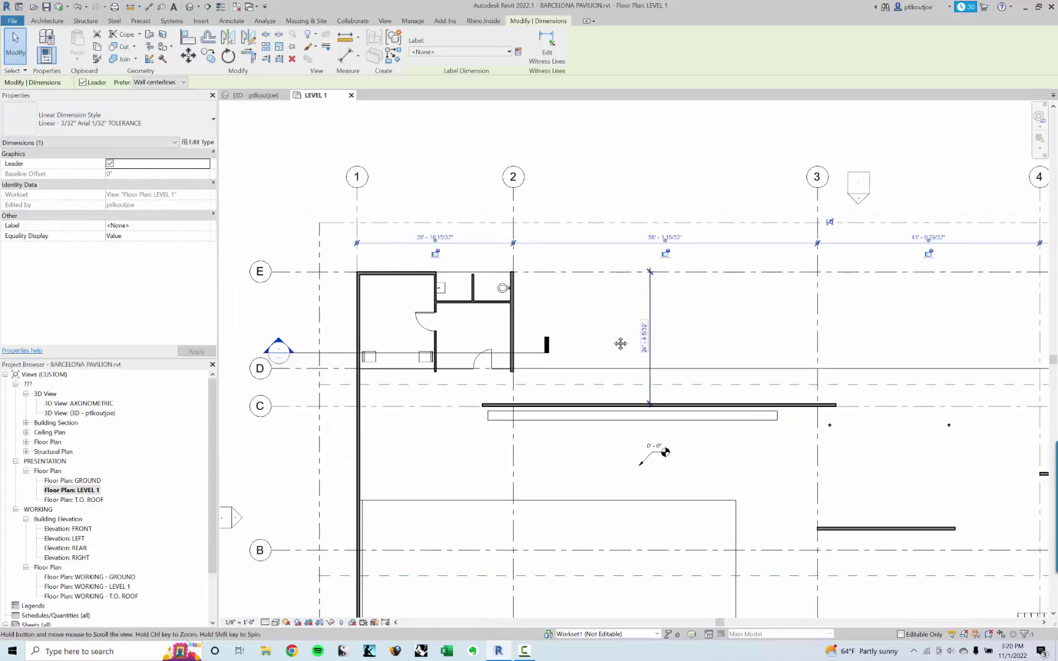
pyautogui.click(191, 145)
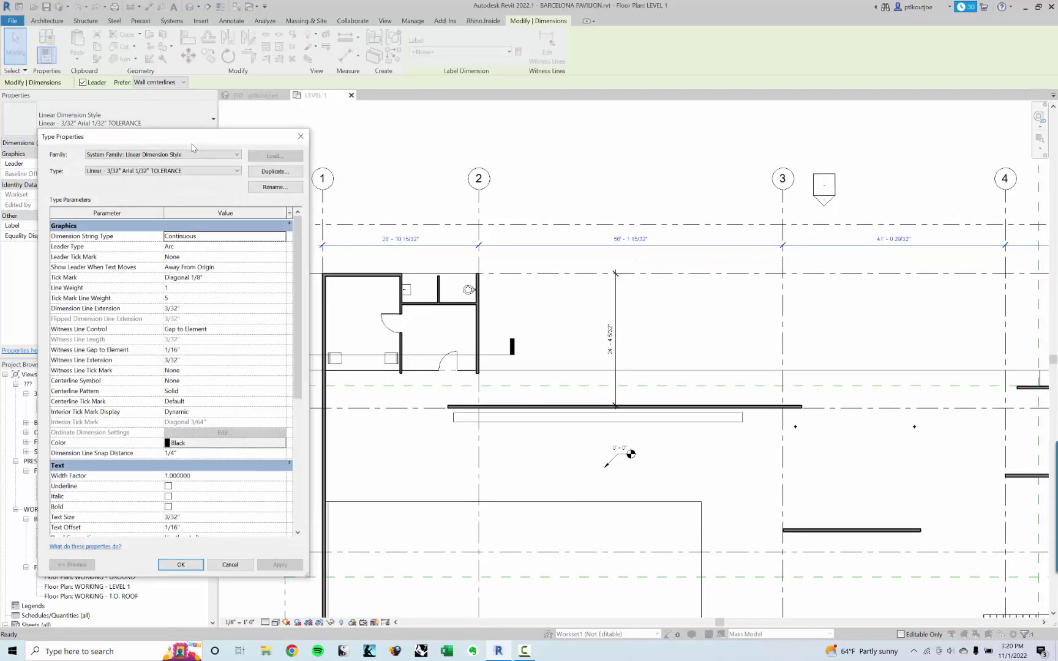
pyautogui.click(275, 171)
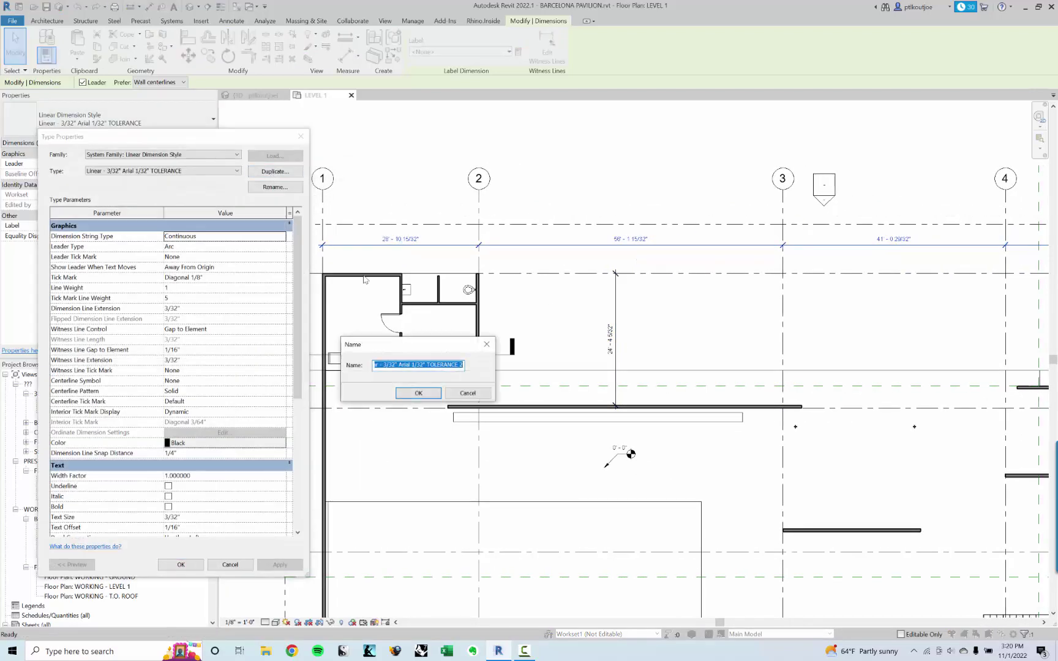
pyautogui.click(460, 364)
pyautogui.press('BackSpace')
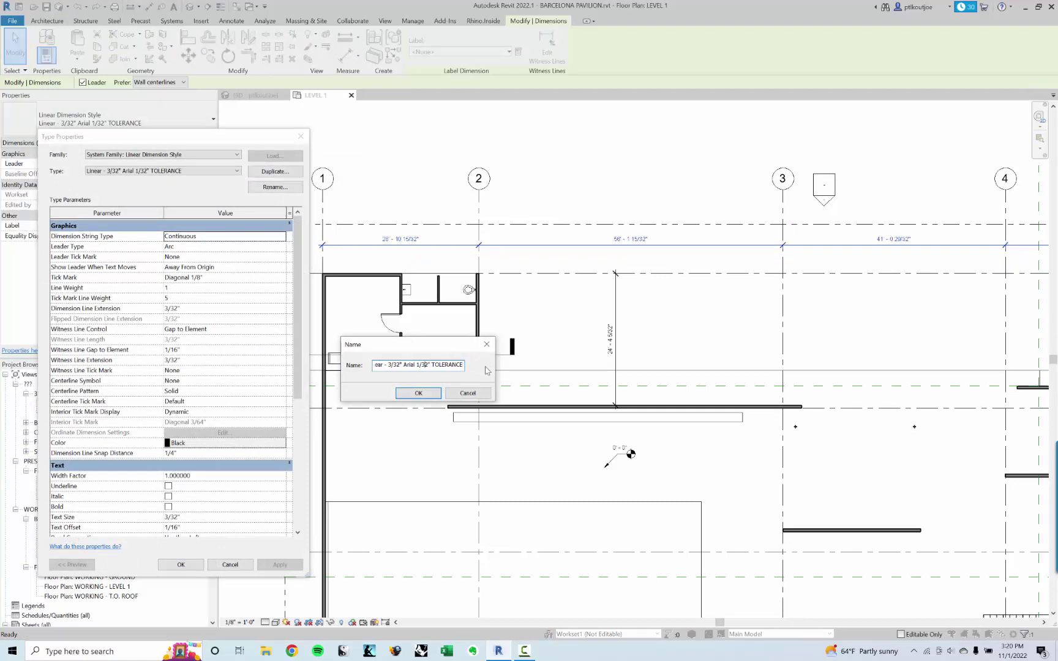
pyautogui.press('BackSpace')
pyautogui.click(418, 395)
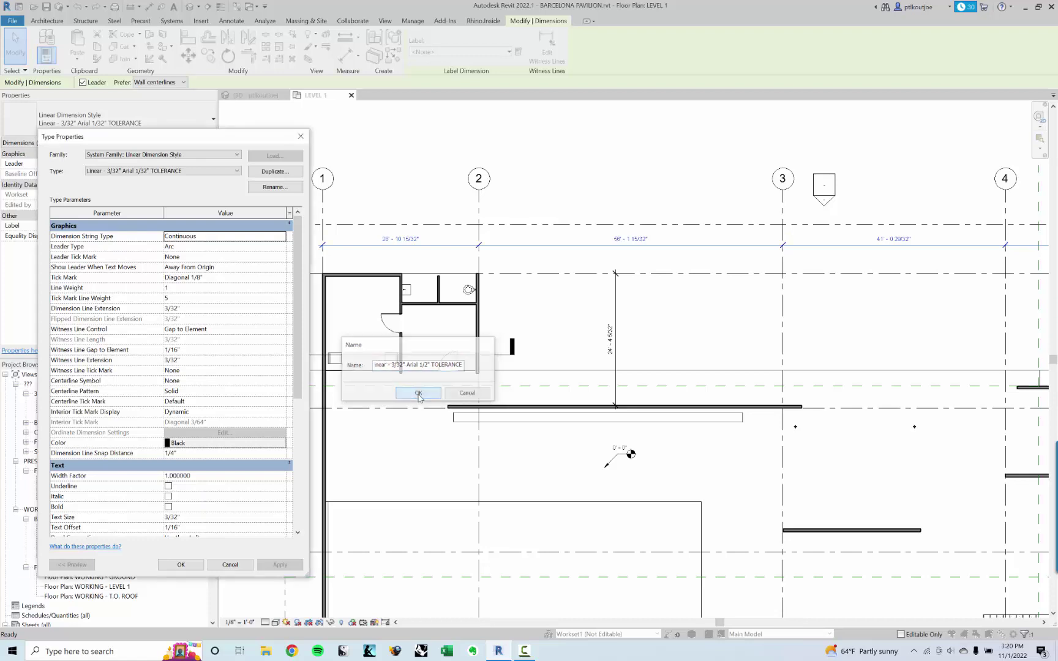
# Step: Set the new type's Units Format to round to the nearest 1/2" instead of using project settings
pyautogui.scroll(-5, 181, 405)
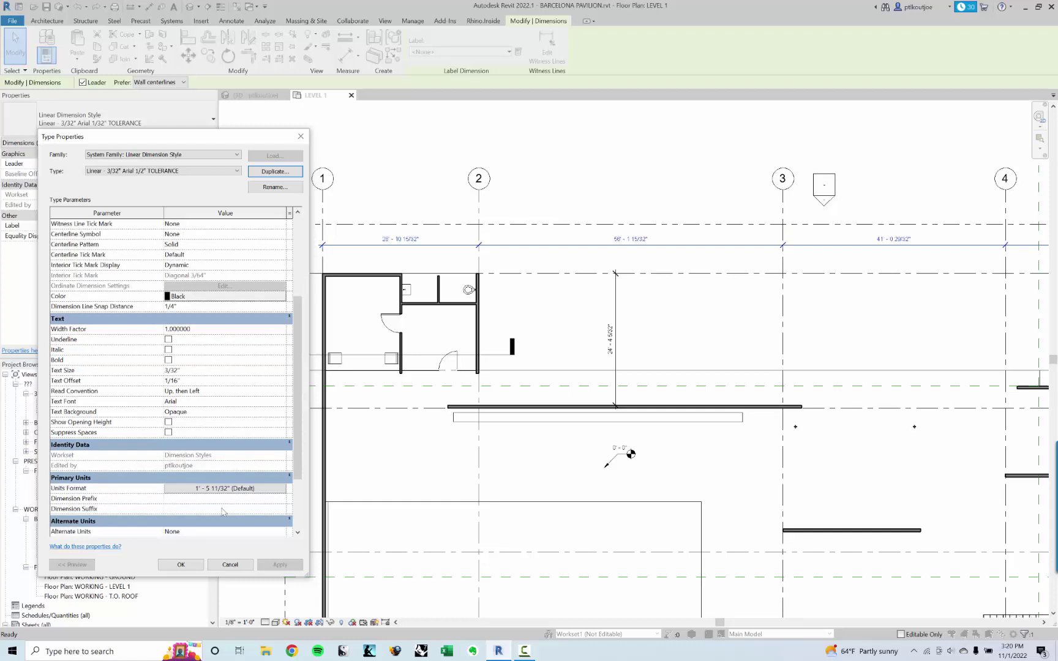
pyautogui.click(221, 489)
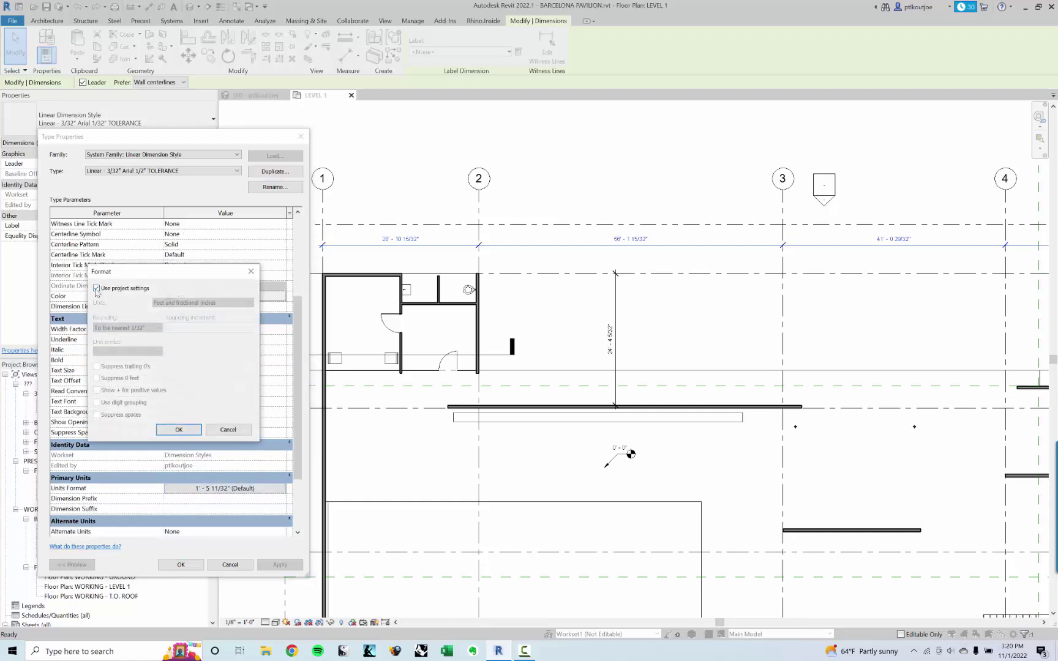
pyautogui.click(96, 289)
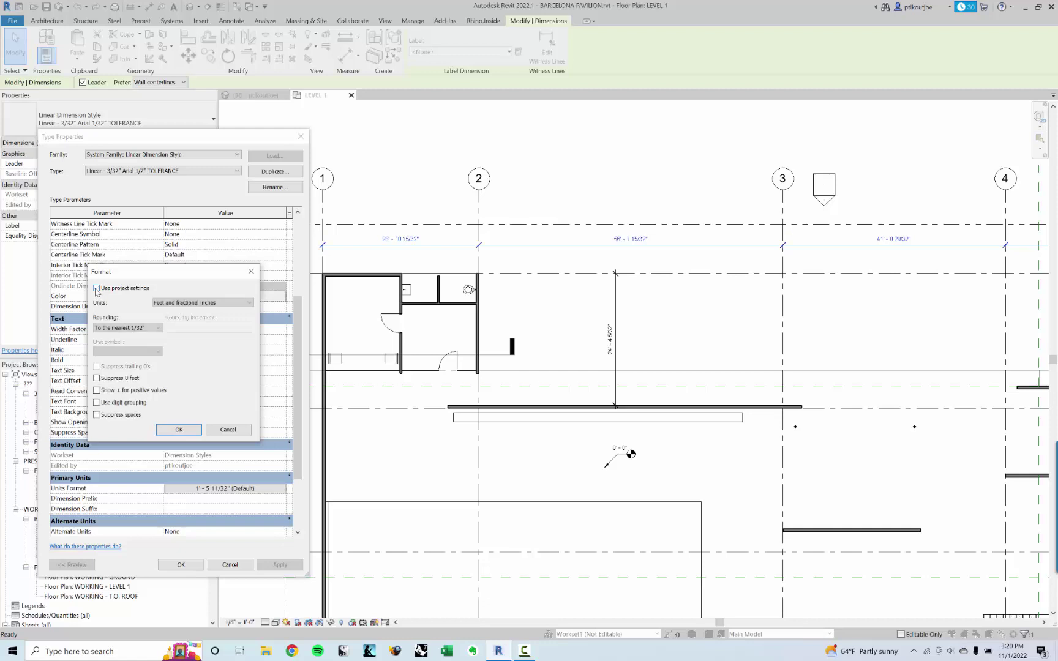
pyautogui.click(144, 328)
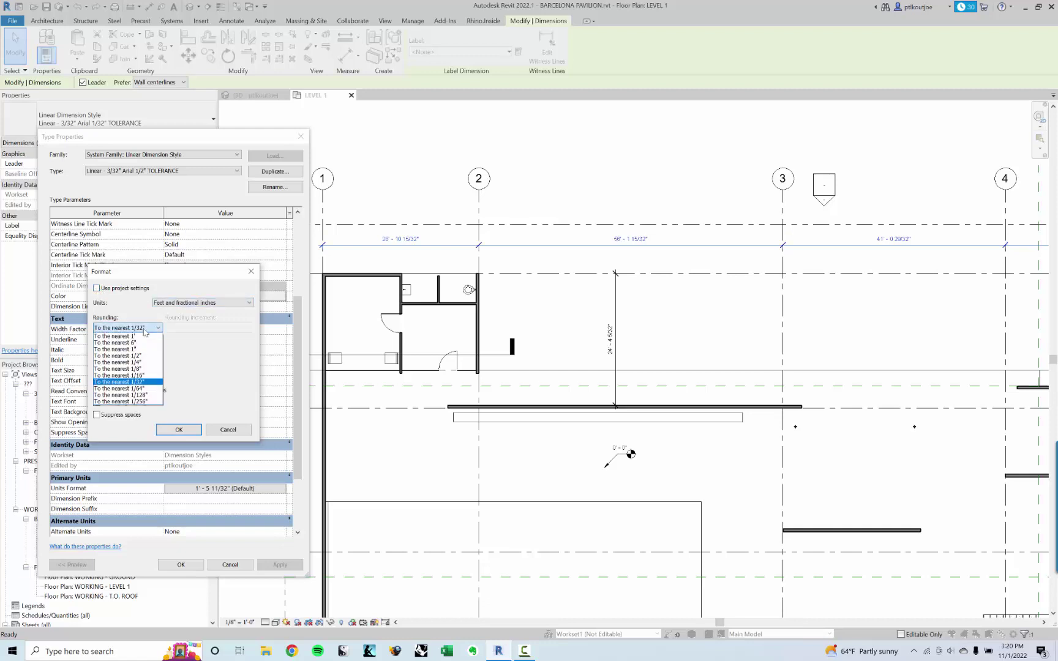
pyautogui.press('Escape')
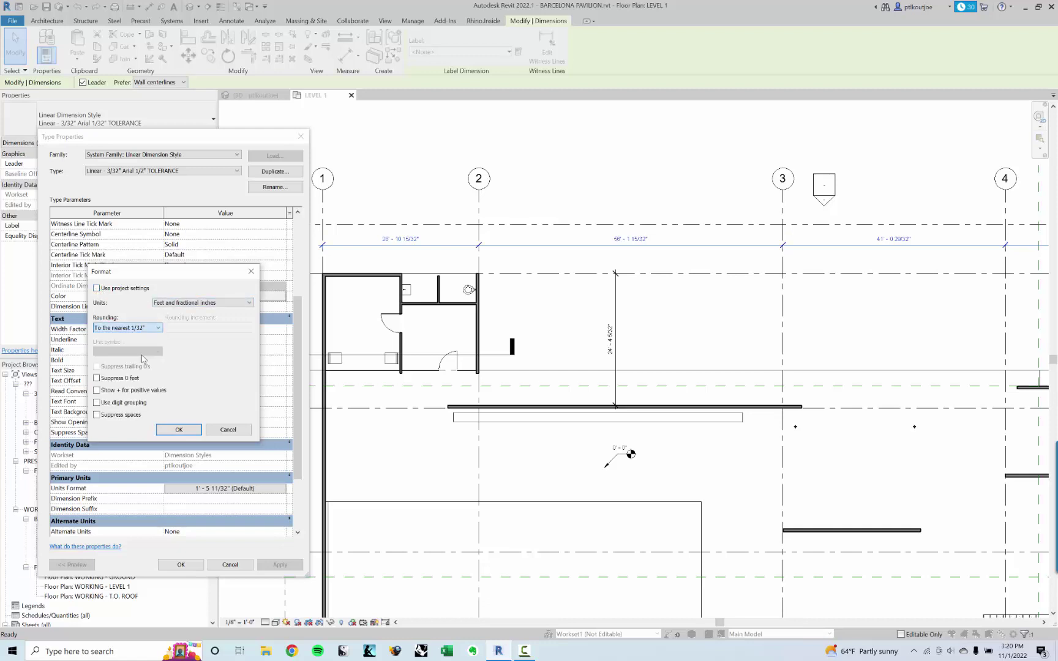
pyautogui.click(177, 431)
pyautogui.click(173, 569)
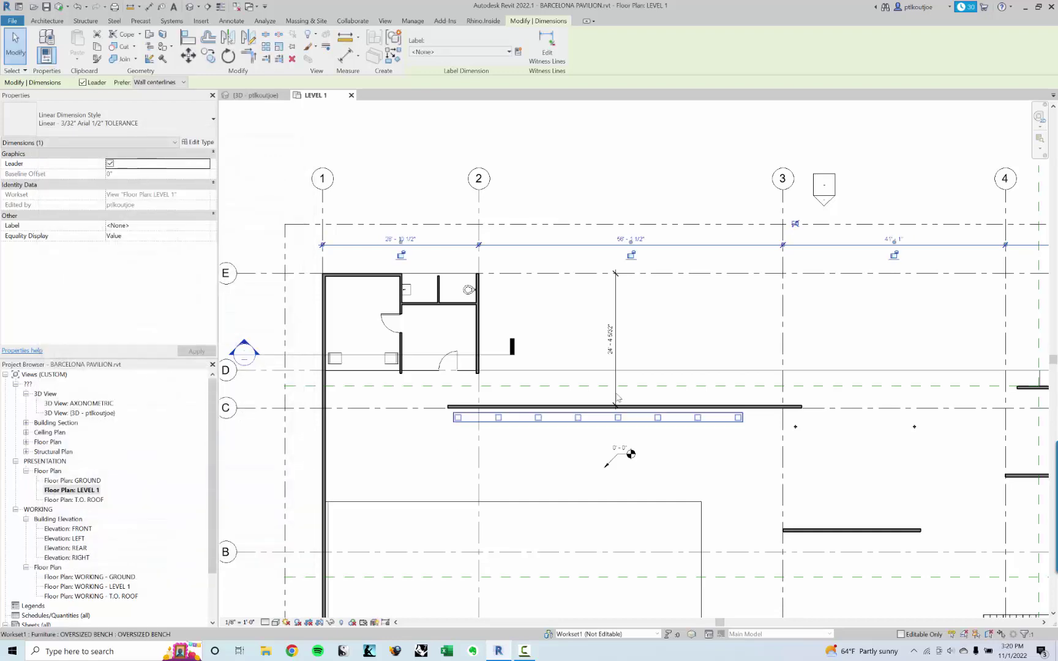
pyautogui.moveTo(706, 265); pyautogui.dragTo(500, 271, button='middle')
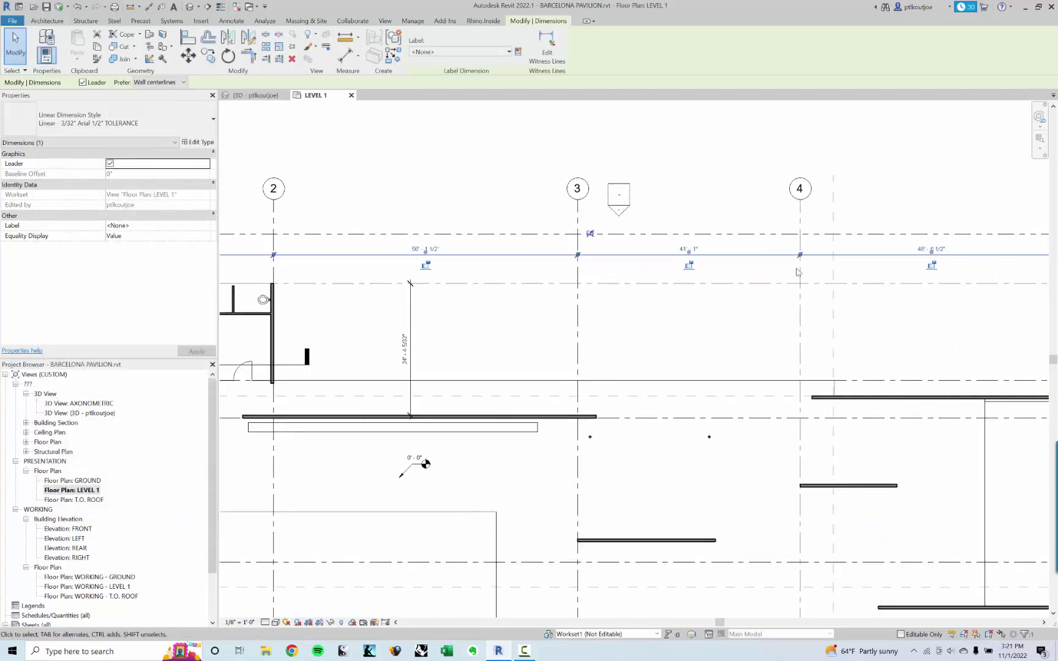
pyautogui.moveTo(968, 323); pyautogui.dragTo(919, 343, button='middle')
pyautogui.press('Escape')
pyautogui.scroll(1, 919, 342)
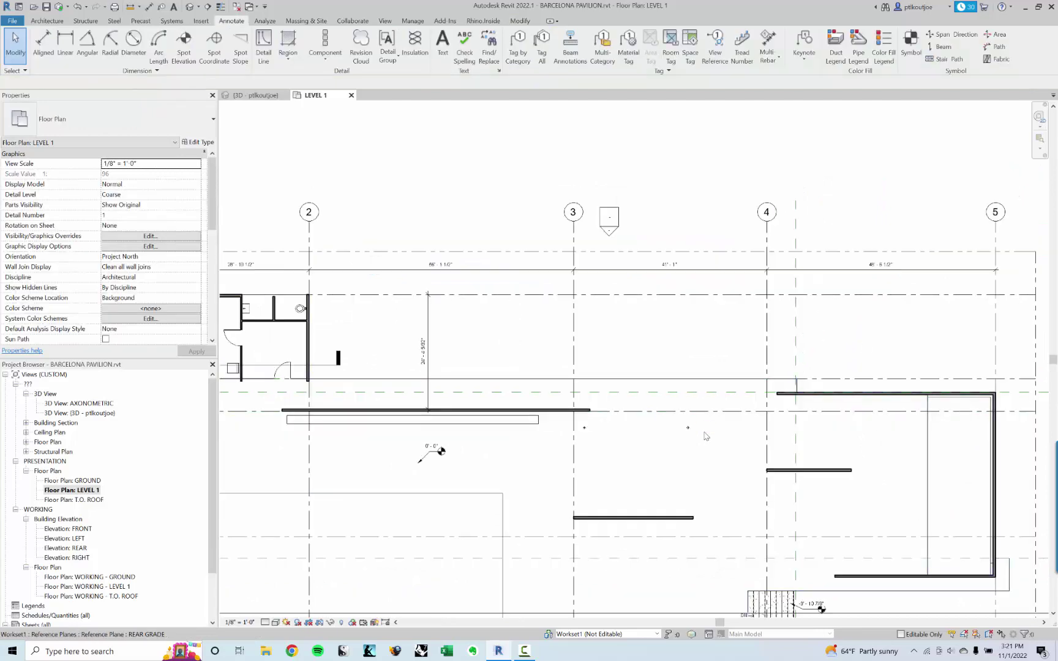
pyautogui.moveTo(704, 434)
pyautogui.mouseDown(button='middle')
pyautogui.moveTo(729, 385)
pyautogui.moveTo(745, 420)
pyautogui.mouseUp(button='middle')
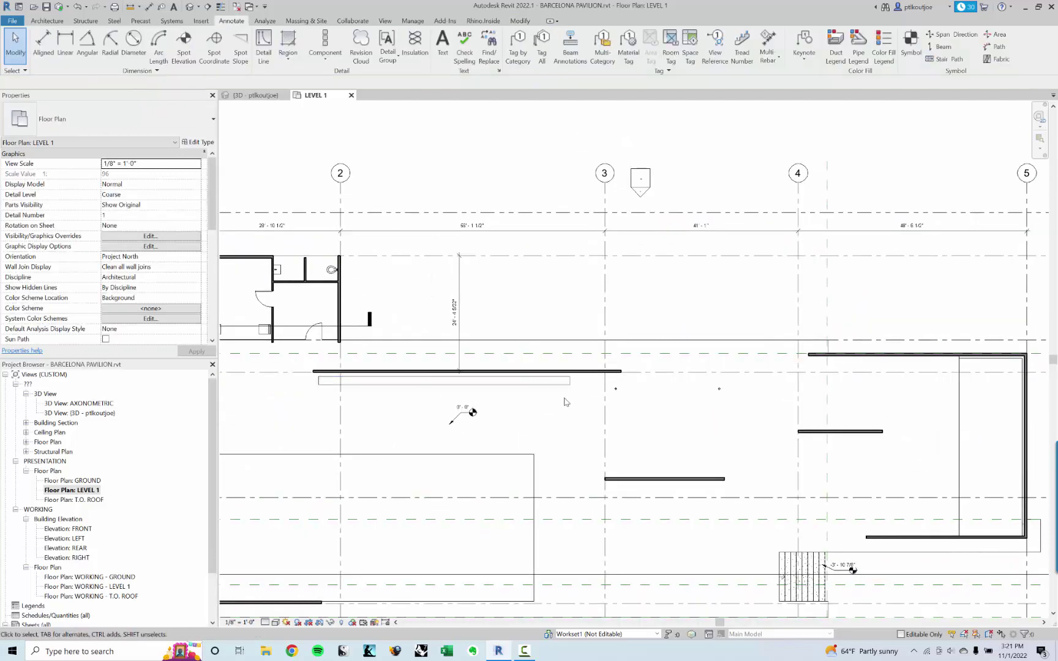
pyautogui.scroll(-2, 564, 415)
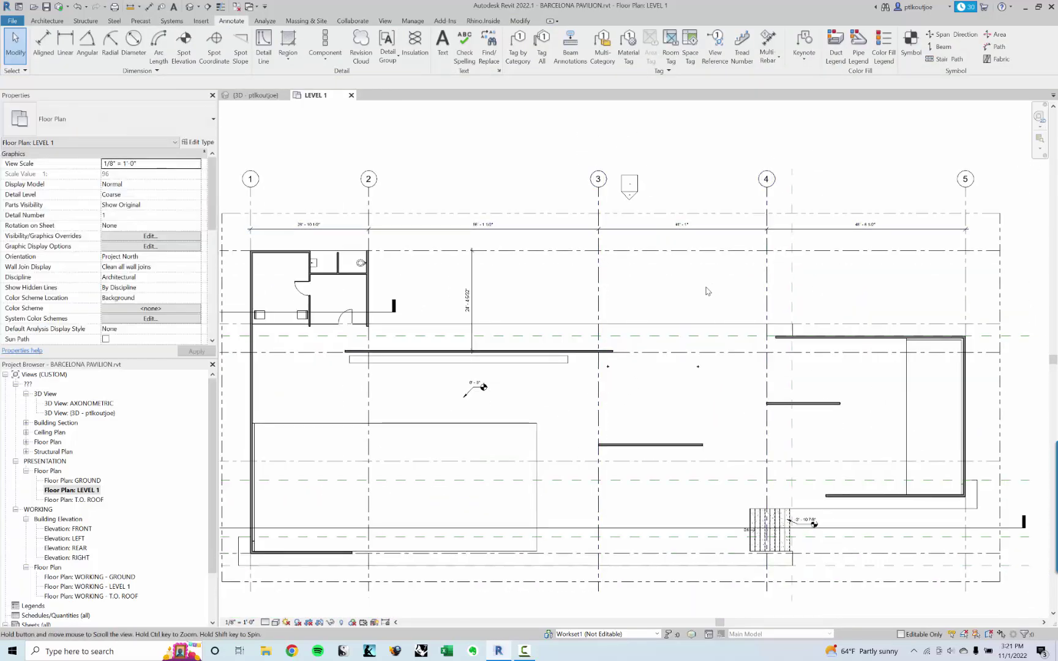
pyautogui.moveTo(551, 293); pyautogui.dragTo(550, 285, button='middle')
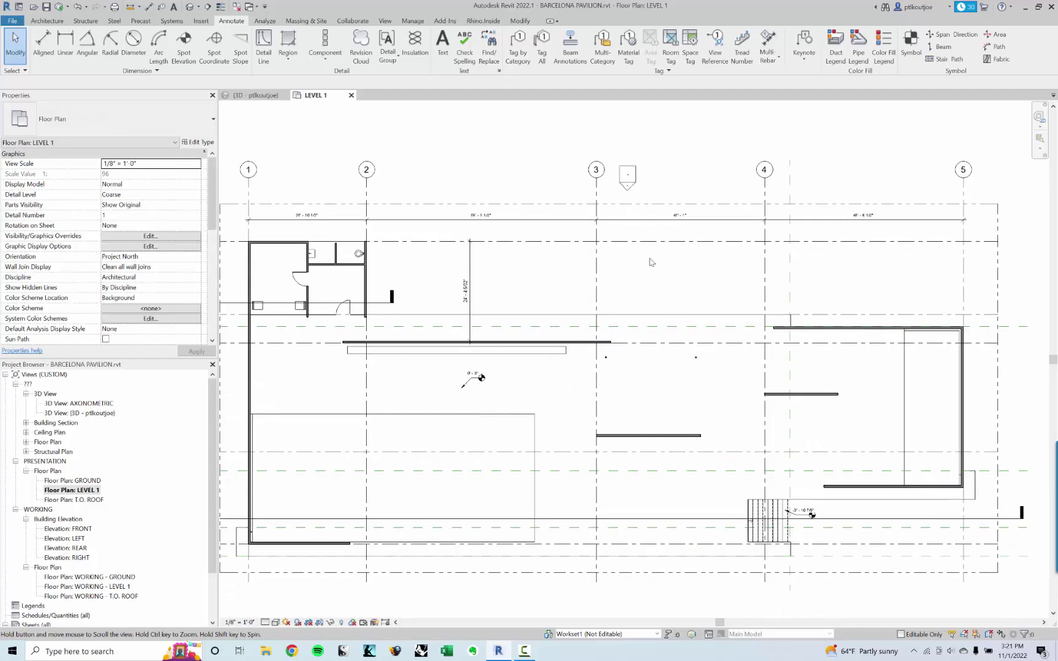
pyautogui.click(469, 287)
pyautogui.click(140, 123)
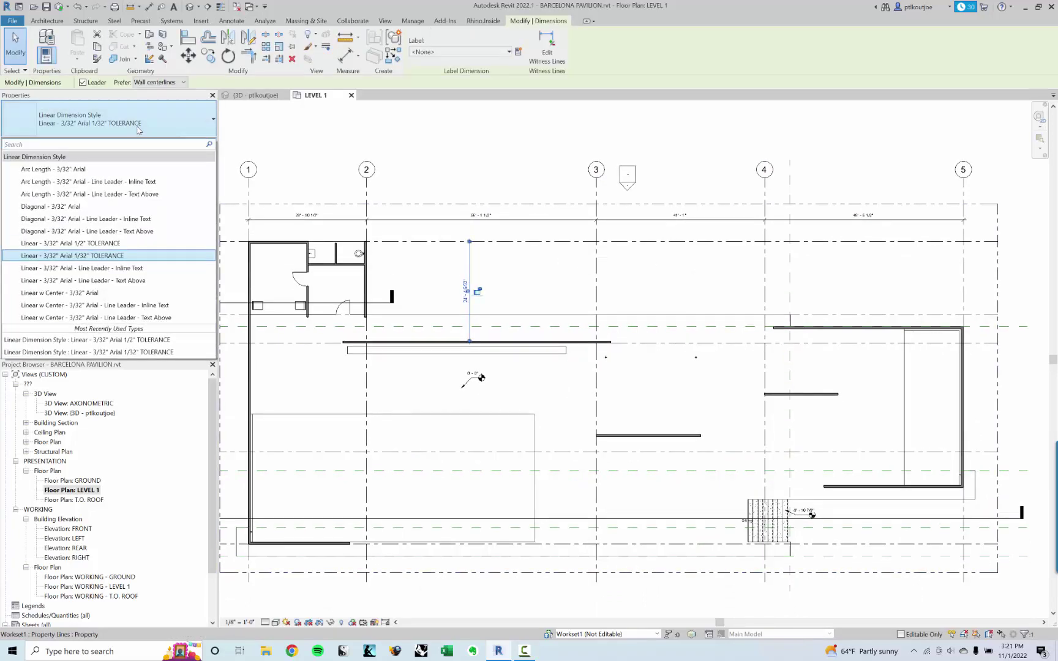
pyautogui.press('Escape')
pyautogui.press('Escape')
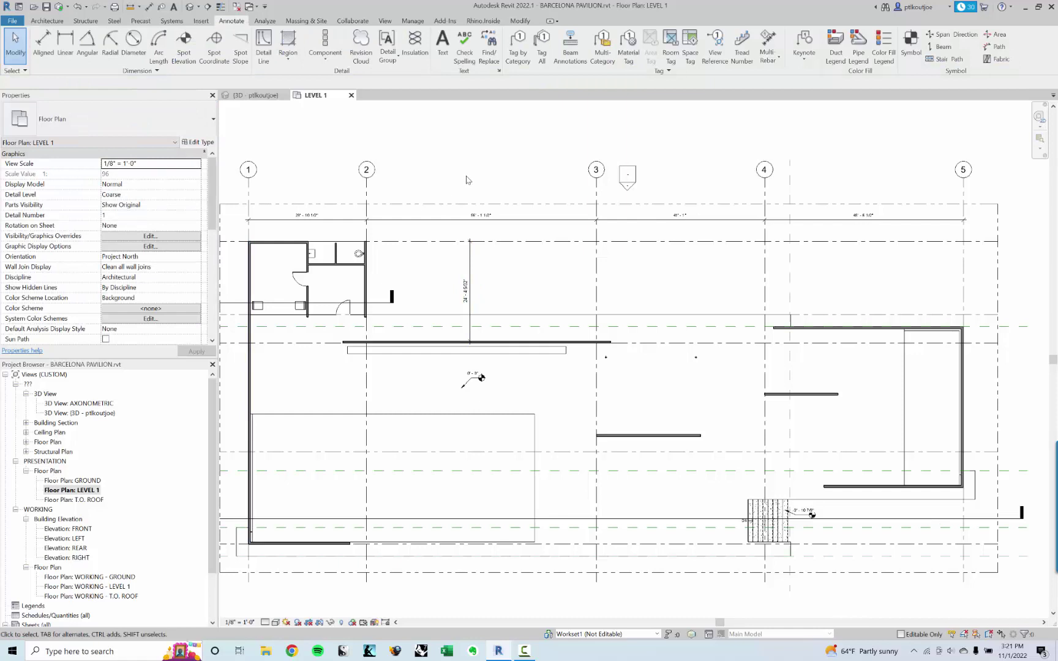
pyautogui.click(405, 219)
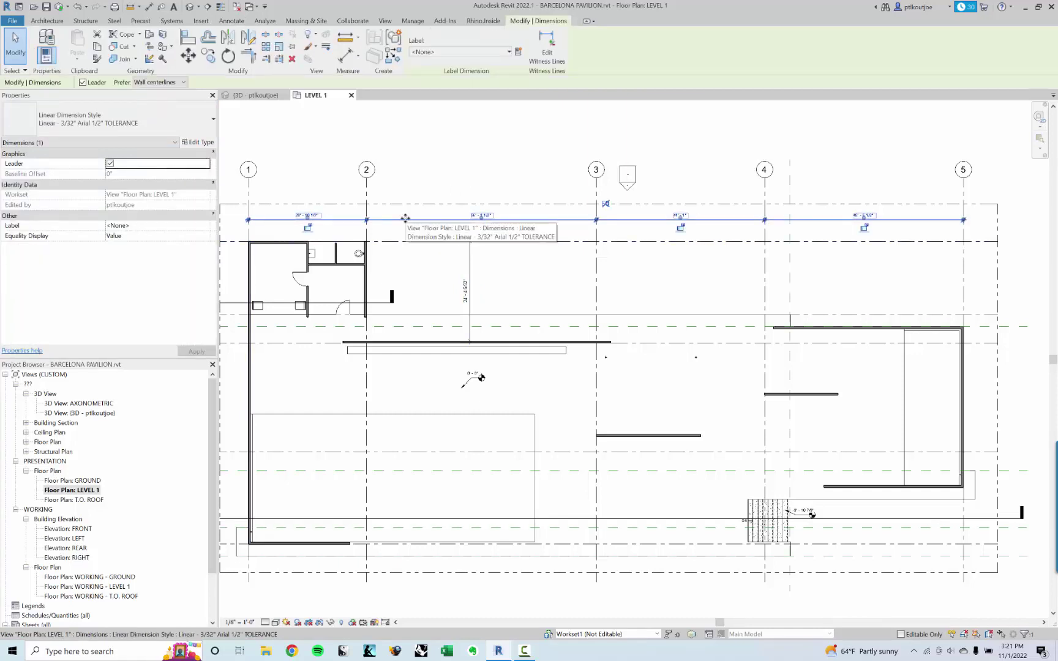
# Step: Select all visible instances of the grid dimension's type, then clear the selection
pyautogui.rightClick(406, 219)
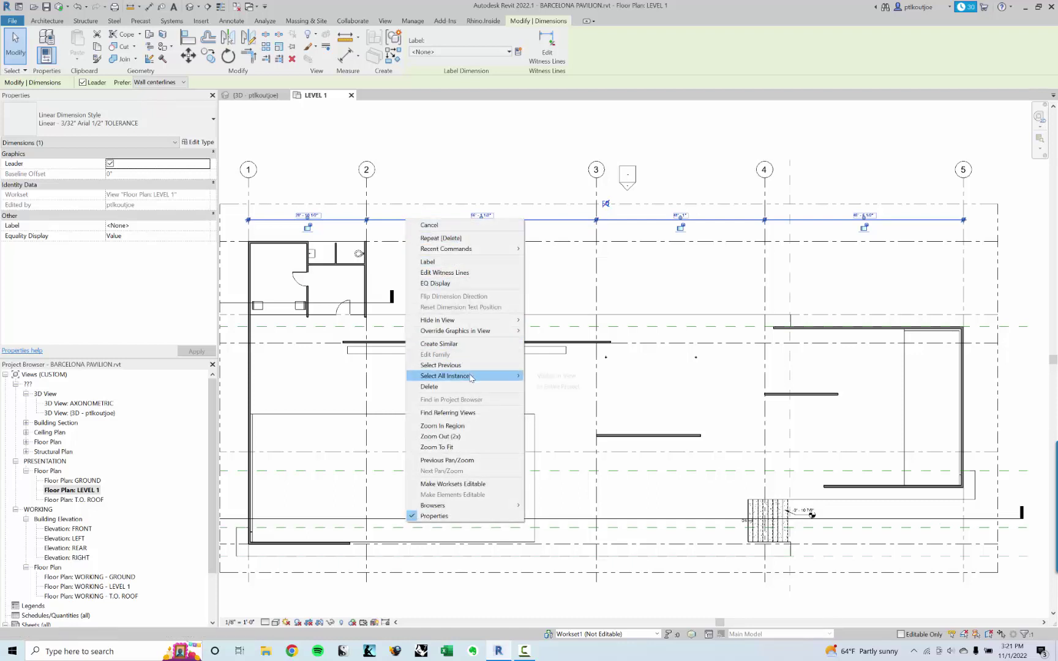
pyautogui.moveTo(483, 379)
pyautogui.click(558, 376)
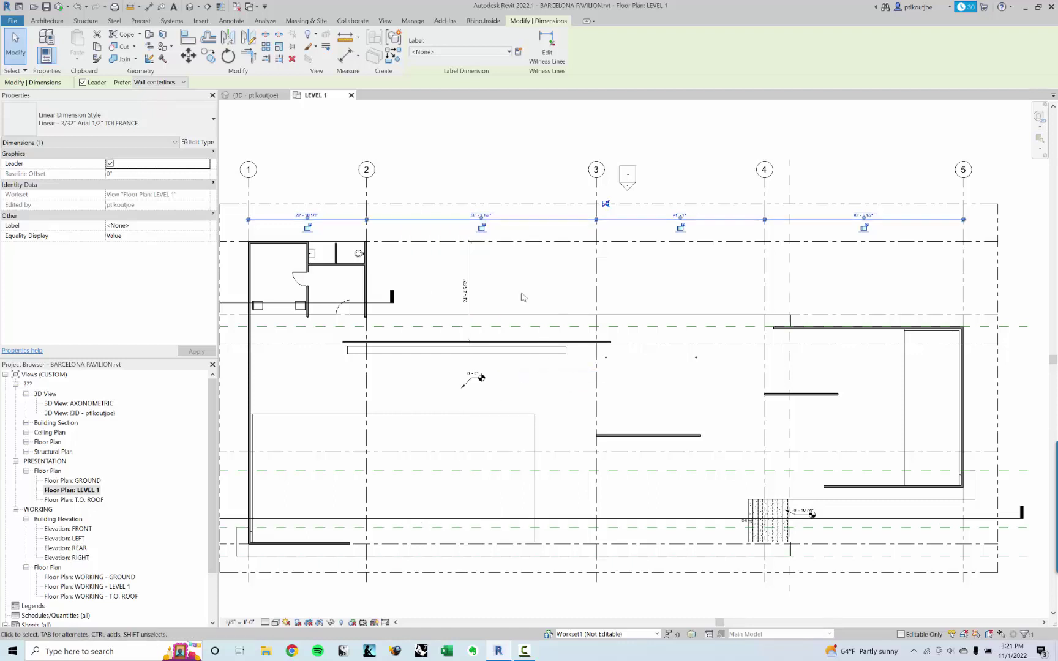
pyautogui.click(508, 277)
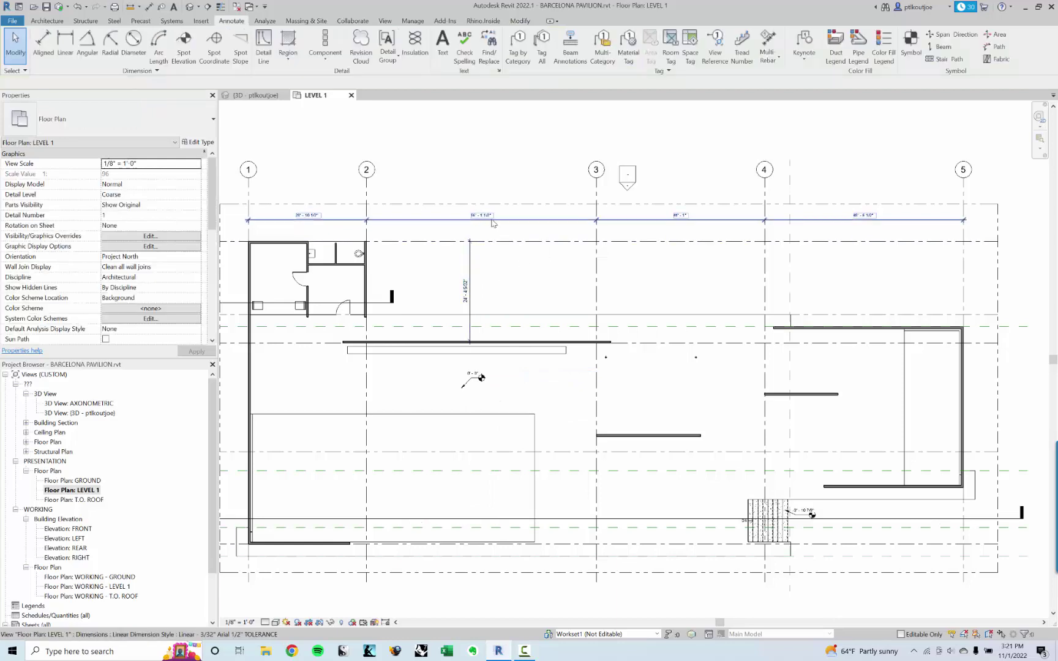
pyautogui.click(493, 222)
pyautogui.click(480, 276)
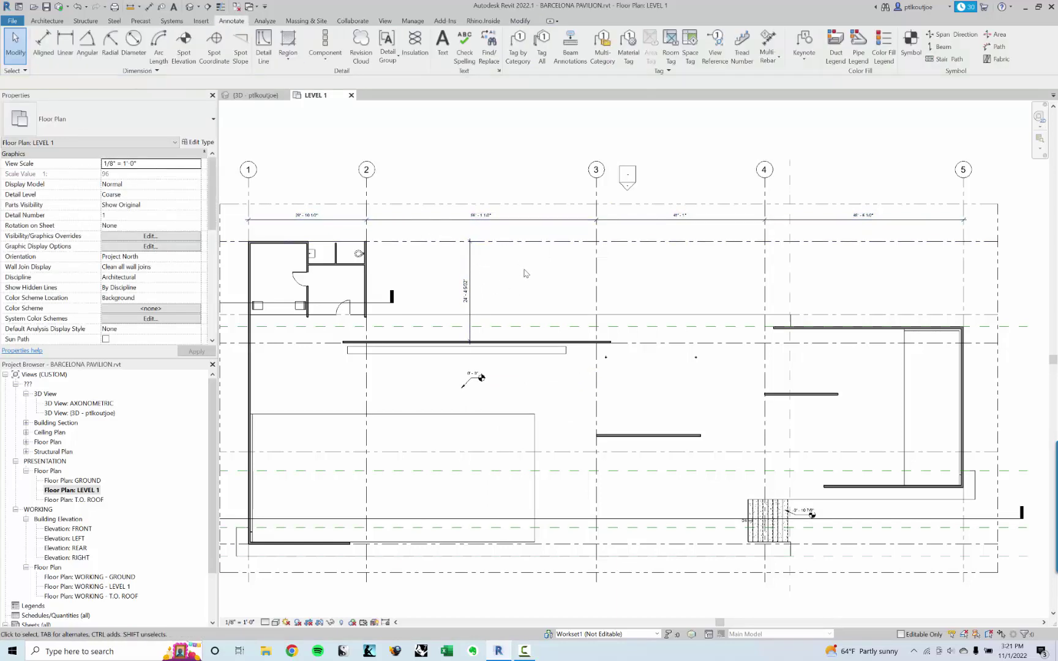
# Step: Switch the grid dimension string to the 1/32" TOLERANCE type
pyautogui.scroll(2, 524, 273)
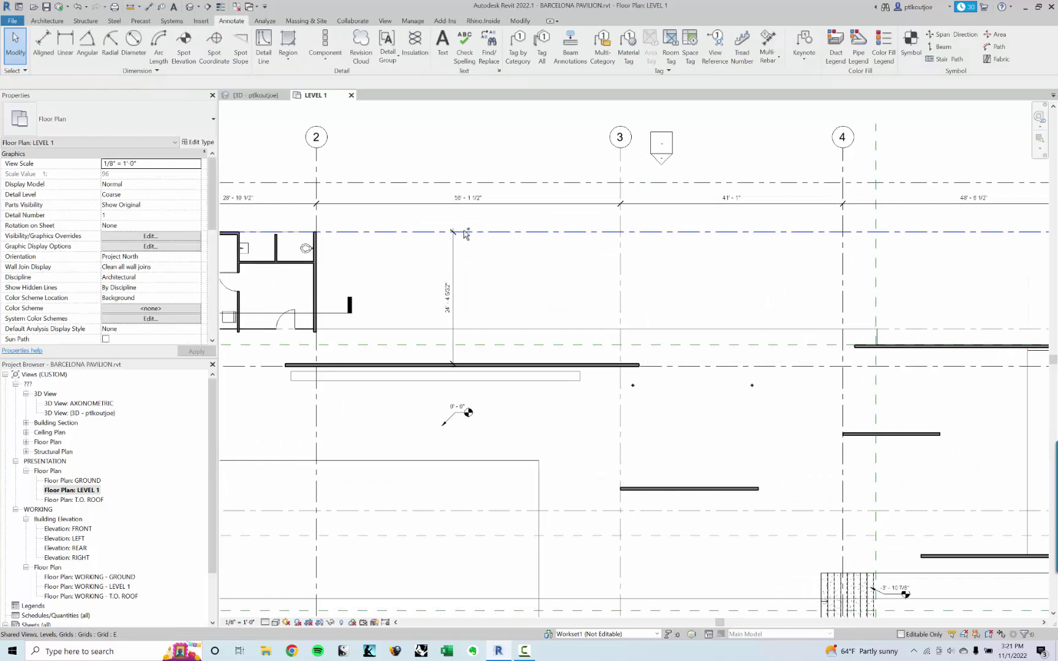
pyautogui.click(393, 205)
pyautogui.click(172, 128)
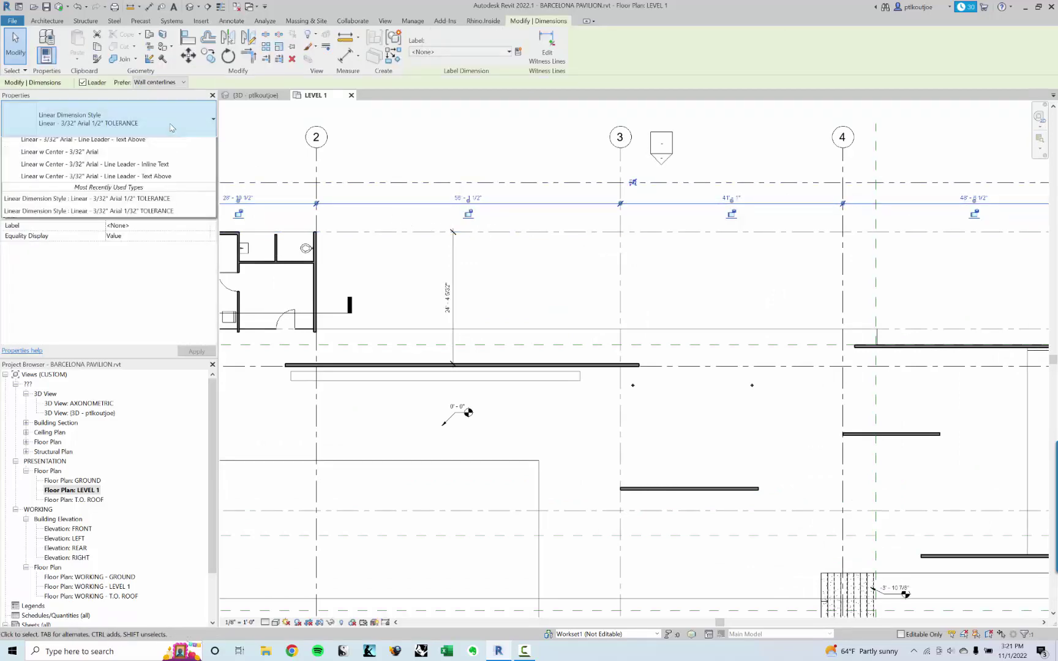
pyautogui.click(92, 253)
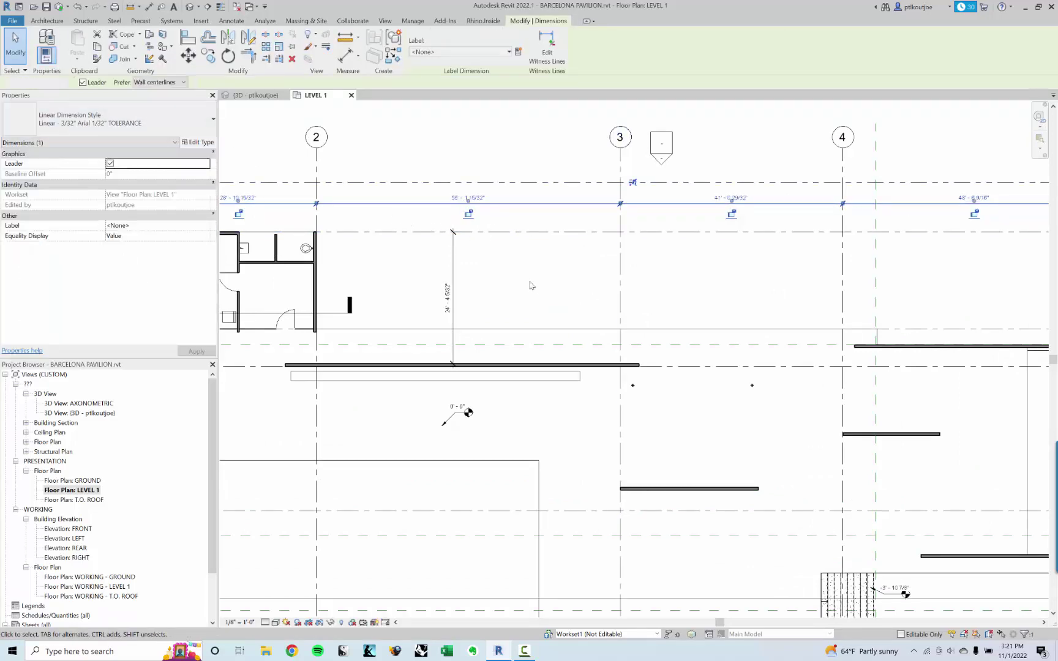
pyautogui.click(531, 285)
# Step: Select all matching dimensions visible in view and switch both to the 1/2" TOLERANCE type
pyautogui.scroll(-1, 532, 286)
pyautogui.click(514, 214)
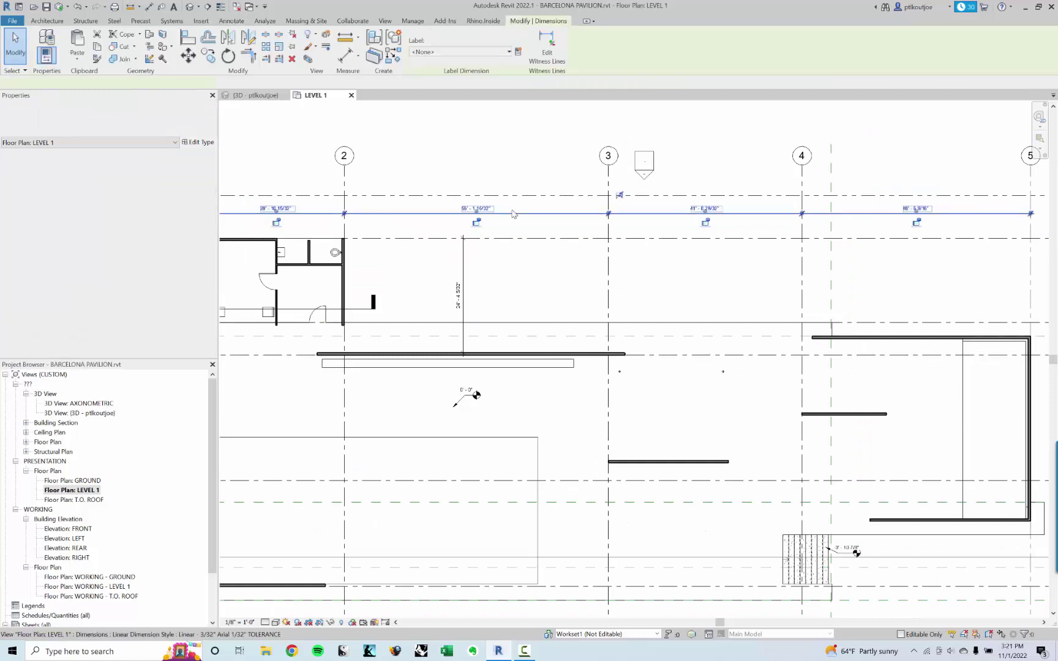
pyautogui.rightClick(513, 213)
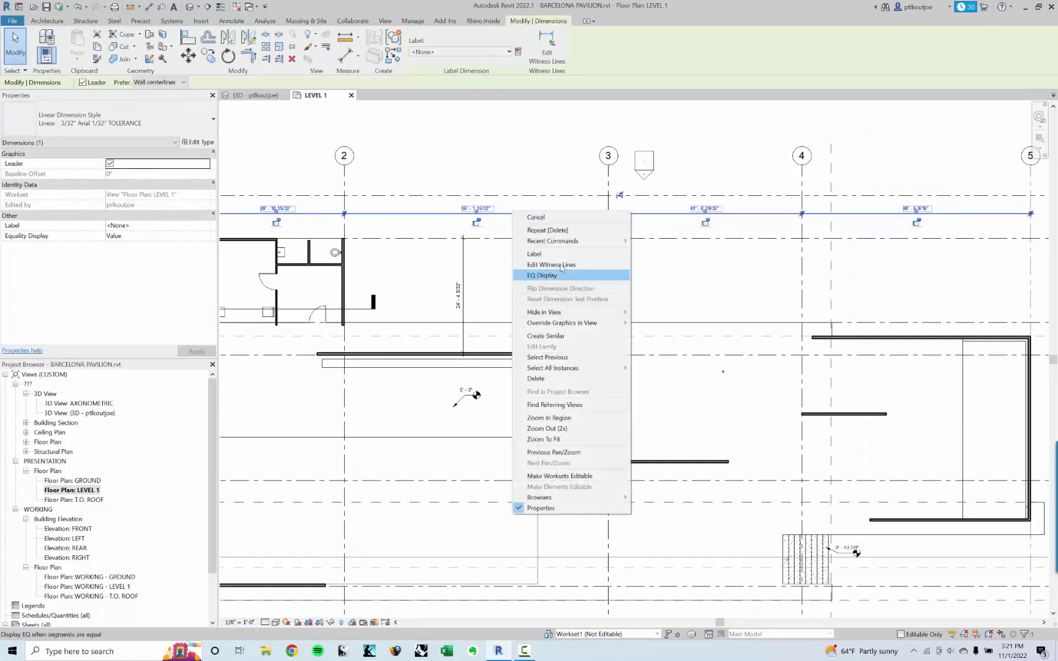
pyautogui.moveTo(588, 368)
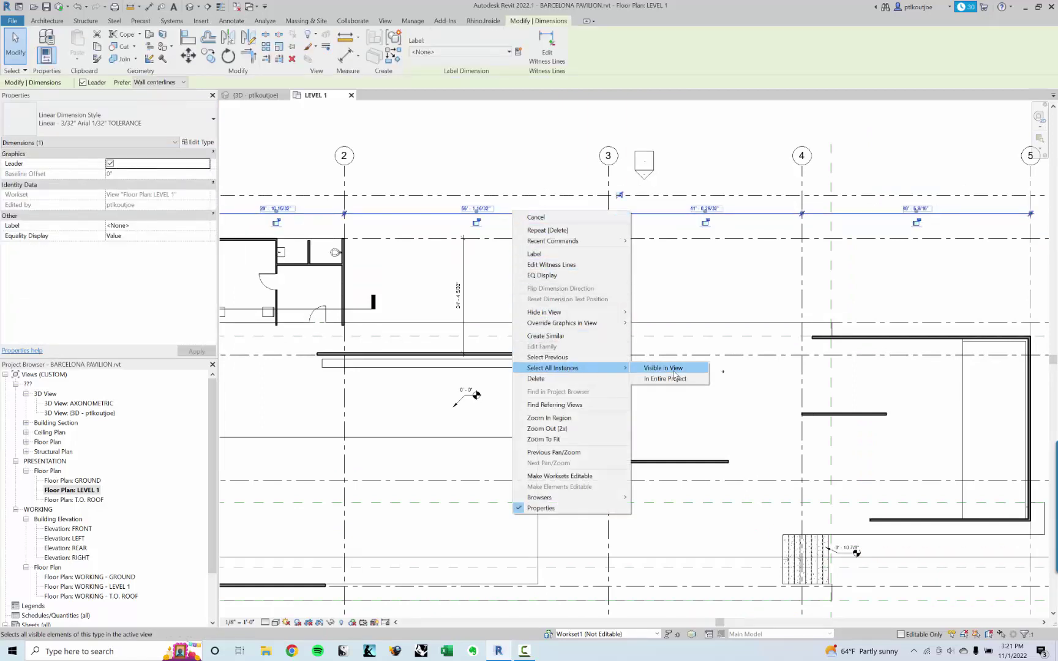
pyautogui.click(674, 371)
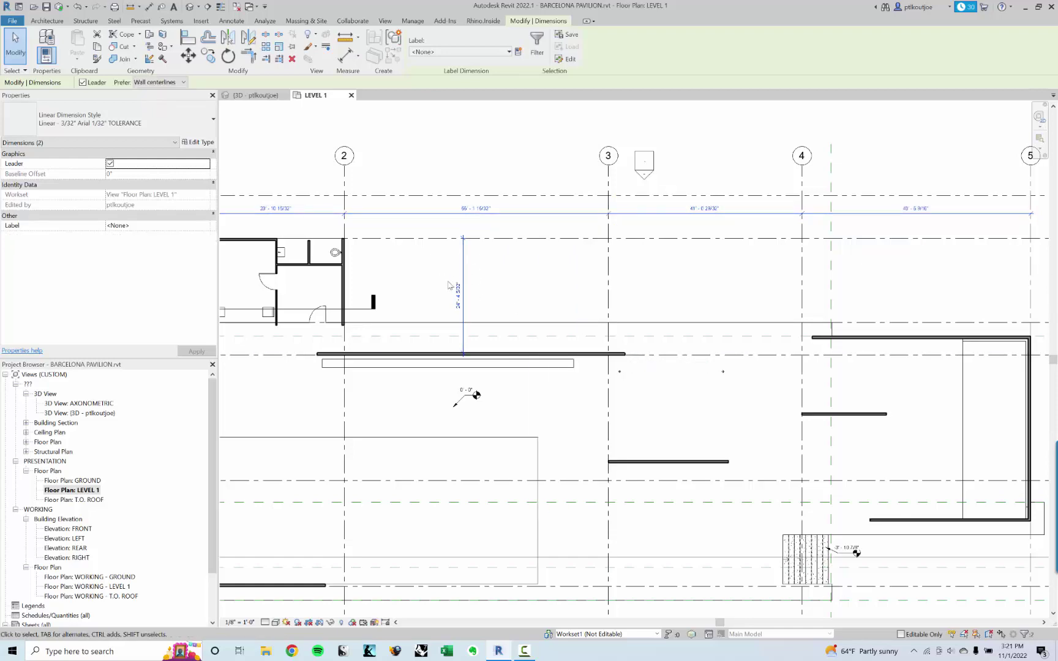
pyautogui.moveTo(489, 276); pyautogui.dragTo(545, 287, button='middle')
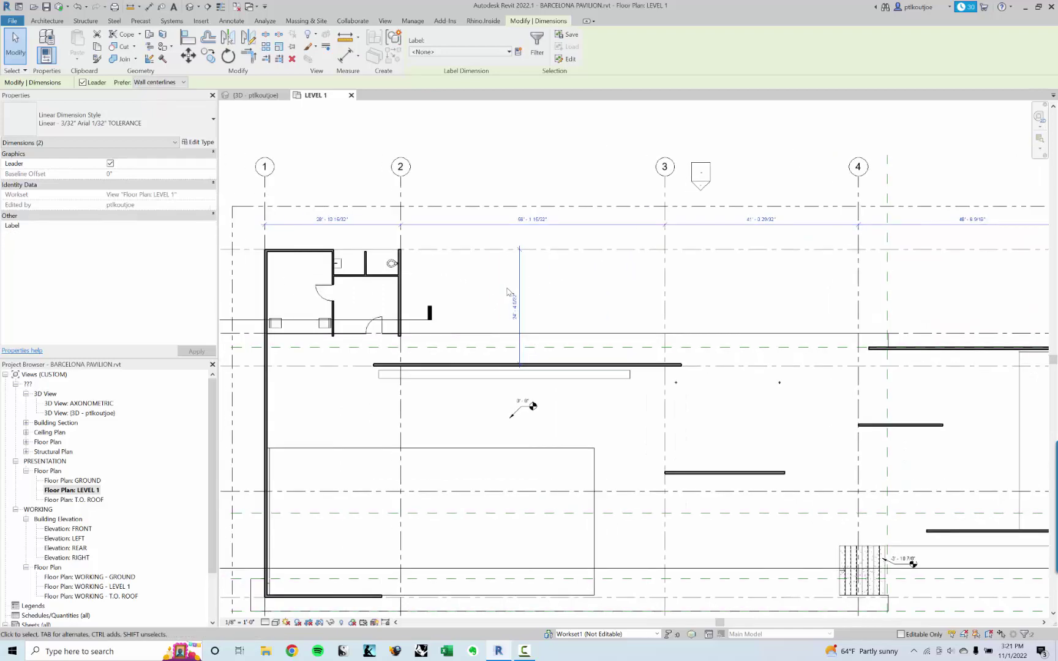
pyautogui.click(130, 123)
pyautogui.click(102, 246)
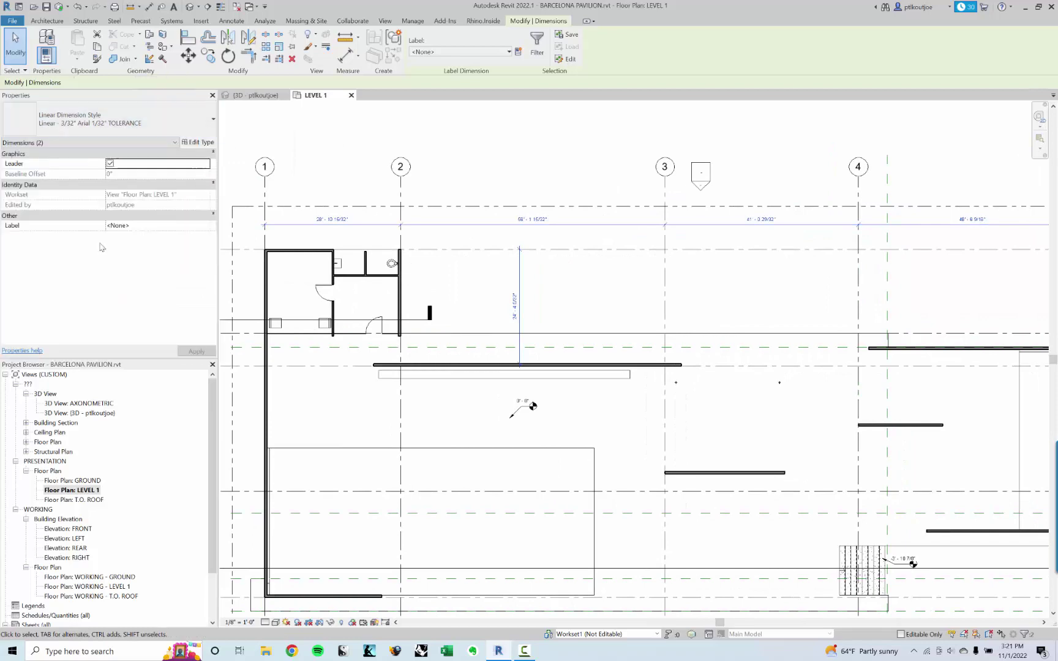
pyautogui.press('Escape')
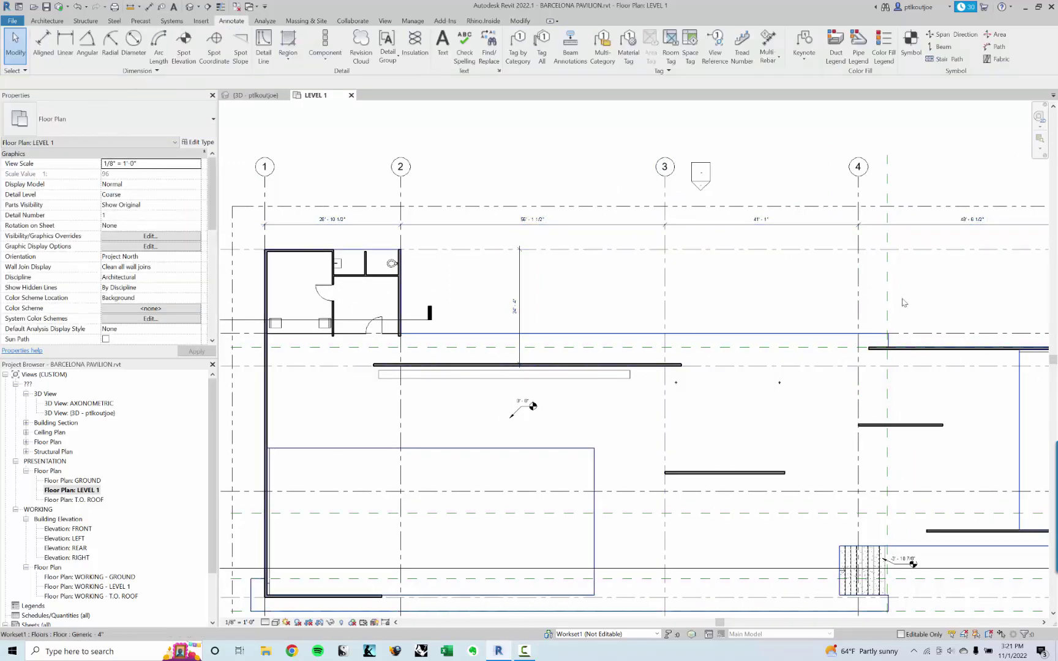
pyautogui.moveTo(905, 303); pyautogui.dragTo(728, 267, button='middle')
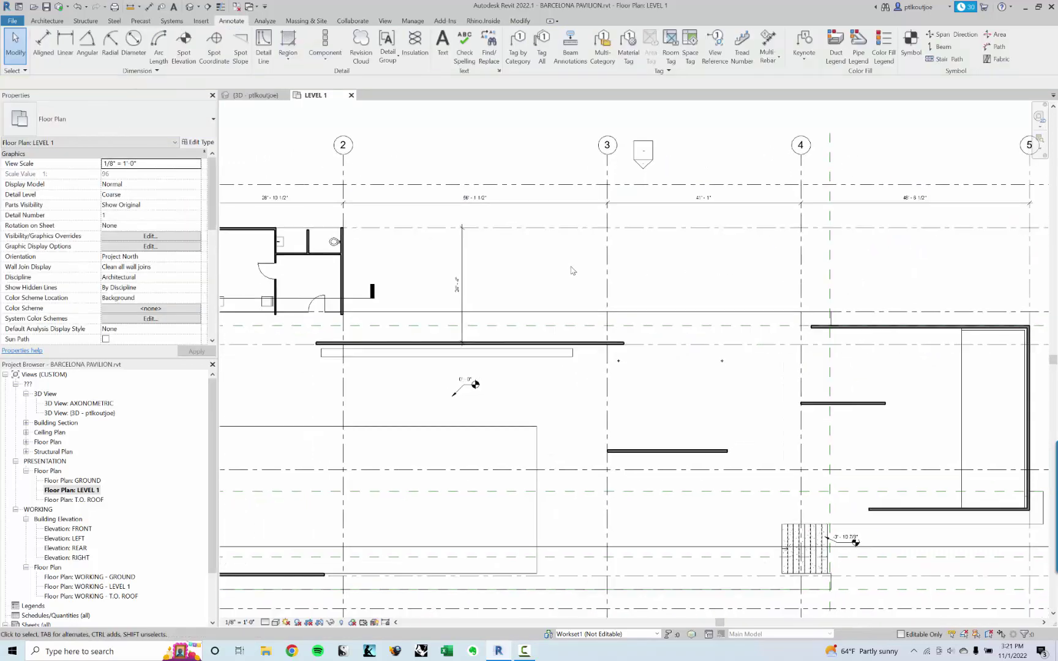
pyautogui.scroll(-3, 670, 310)
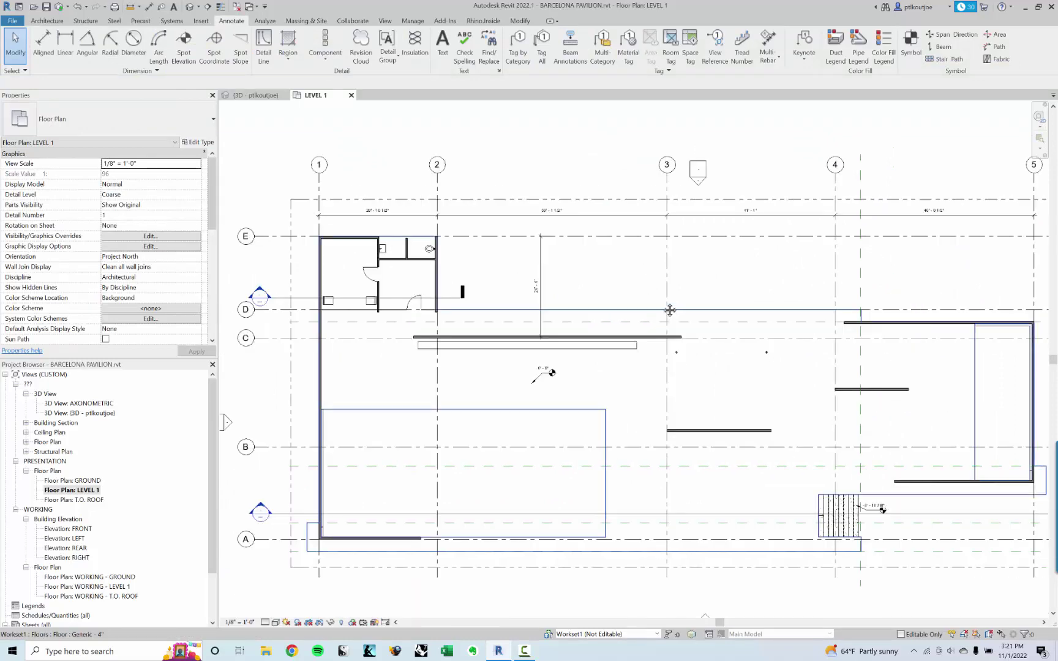
pyautogui.scroll(-2, 687, 270)
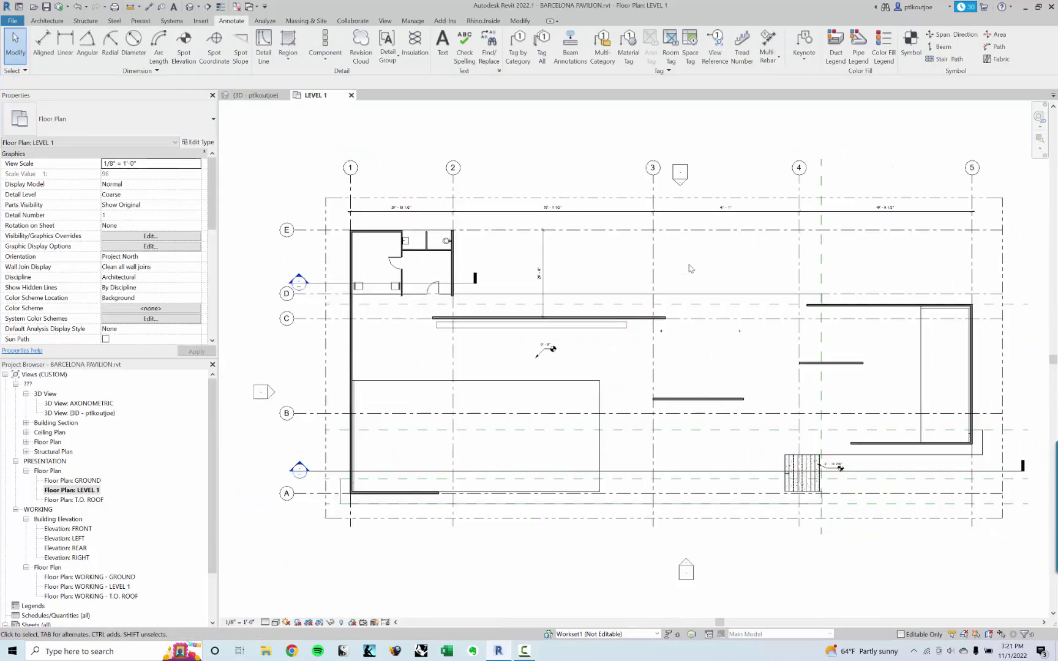
pyautogui.moveTo(709, 244); pyautogui.dragTo(684, 252, button='middle')
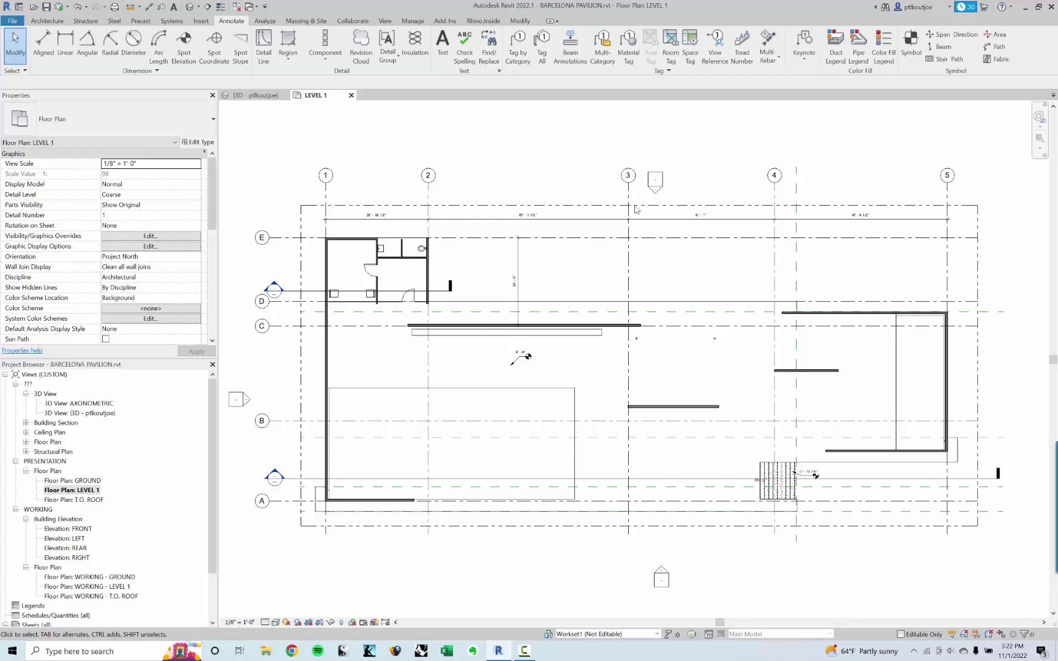
pyautogui.moveTo(610, 207); pyautogui.dragTo(585, 193, button='middle')
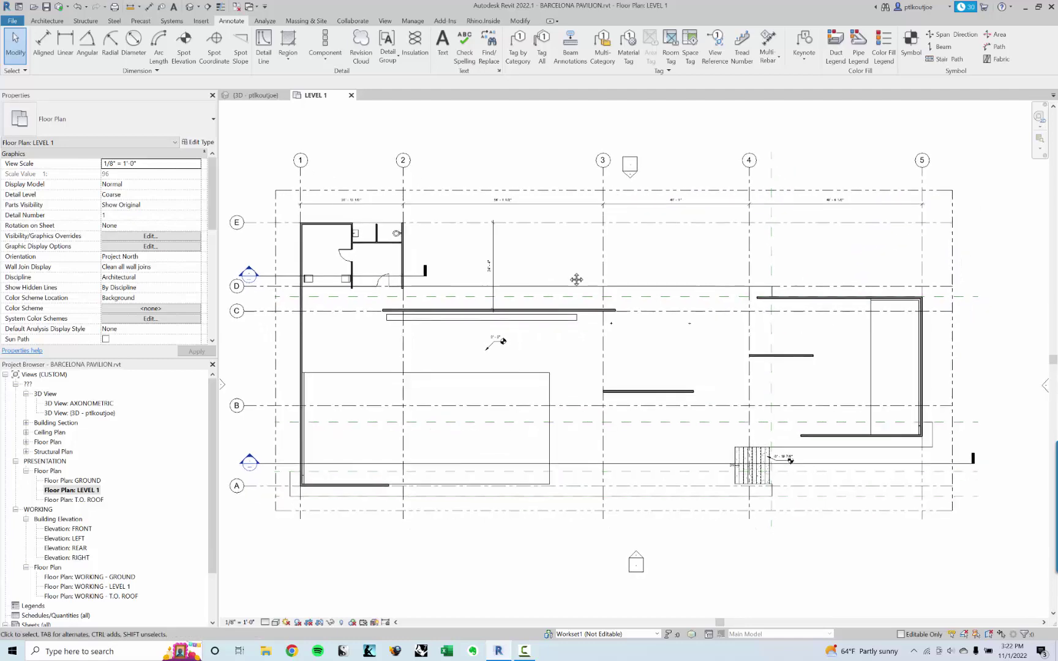
pyautogui.moveTo(478, 247); pyautogui.dragTo(487, 243, button='middle')
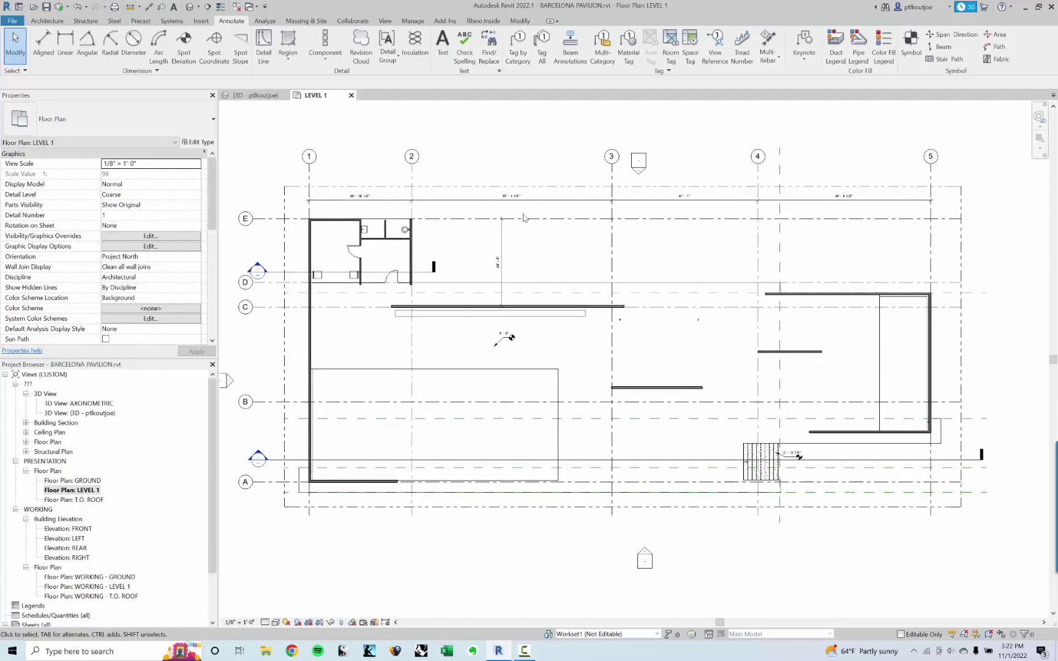
pyautogui.scroll(6, 538, 228)
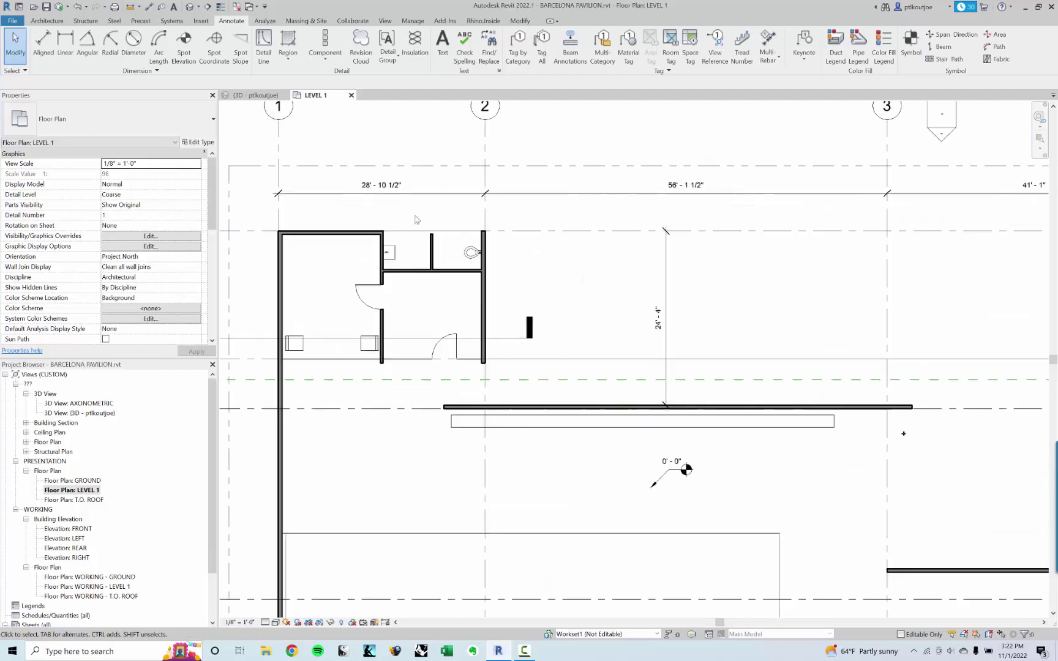
pyautogui.scroll(-2, 462, 277)
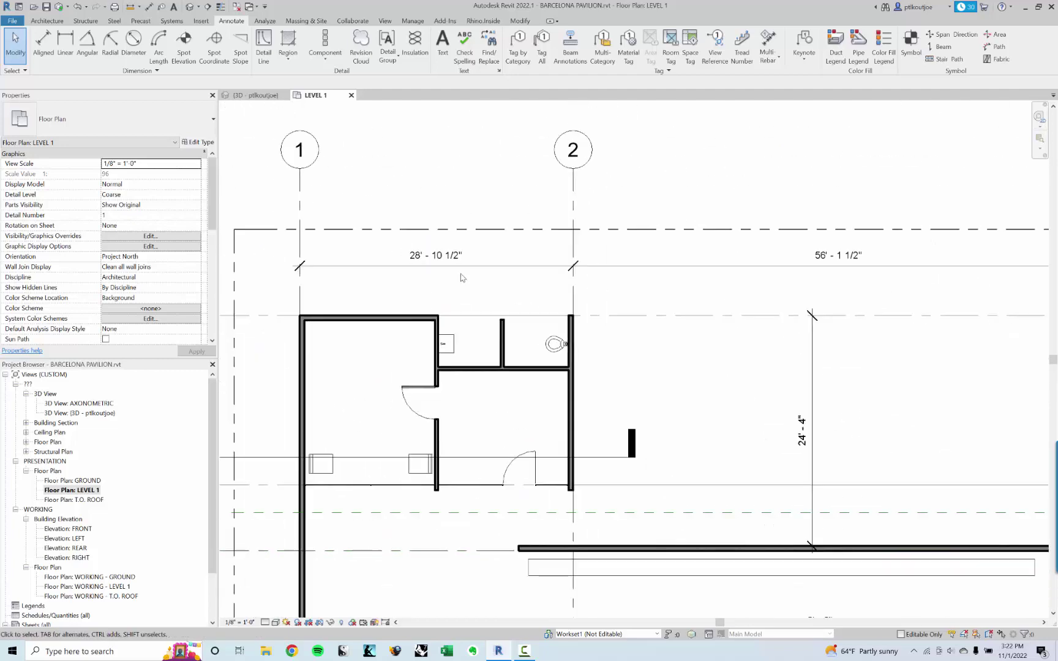
pyautogui.scroll(2, 468, 286)
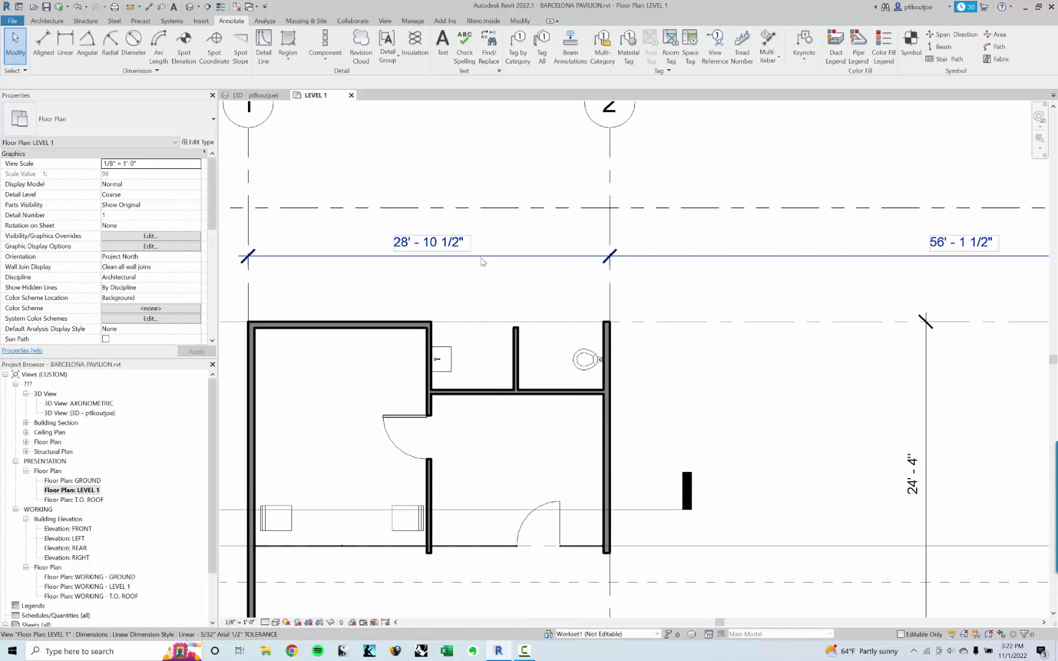
pyautogui.scroll(-2, 483, 262)
pyautogui.moveTo(760, 345); pyautogui.dragTo(677, 301, button='middle')
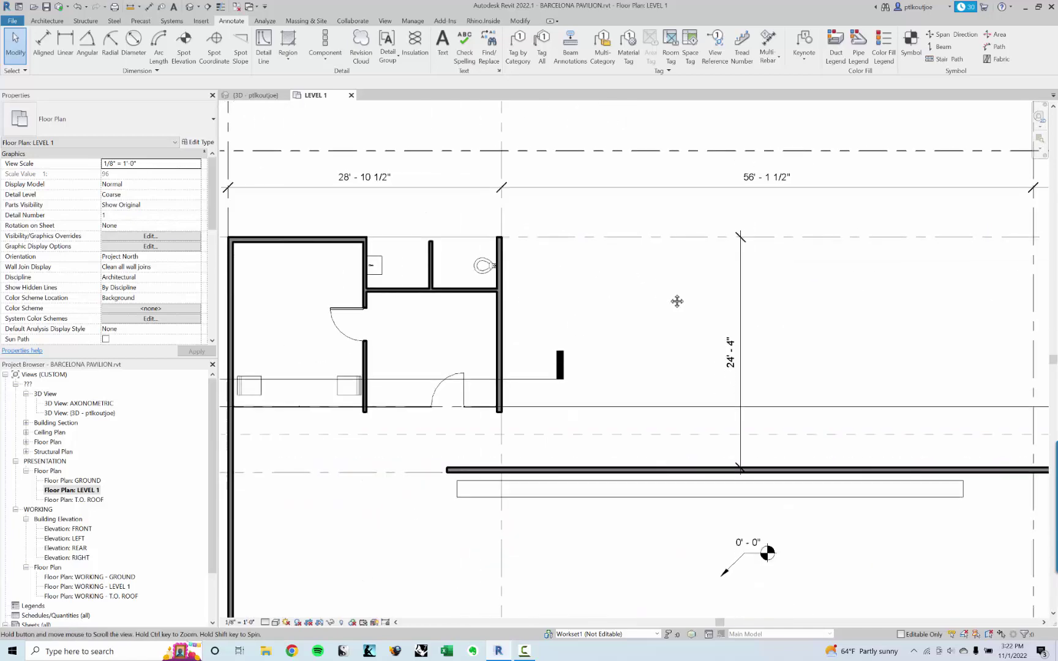
pyautogui.scroll(-2, 677, 301)
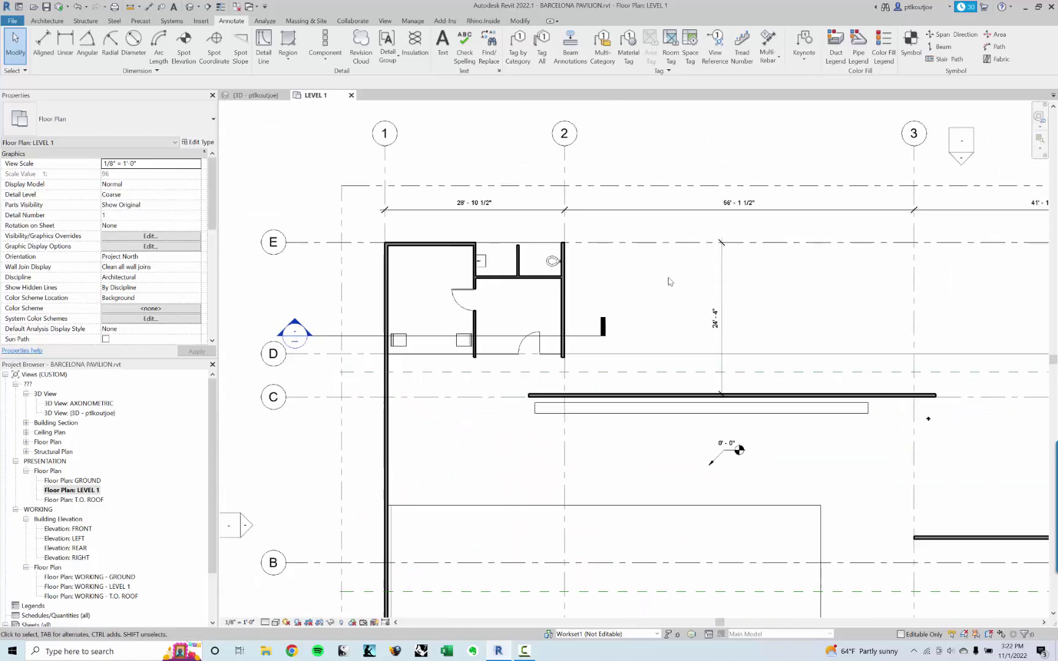
pyautogui.click(720, 276)
# Step: Create a similar vertical dimension from the long wall to the dashed line between grids 2 and 3
pyautogui.rightClick(723, 273)
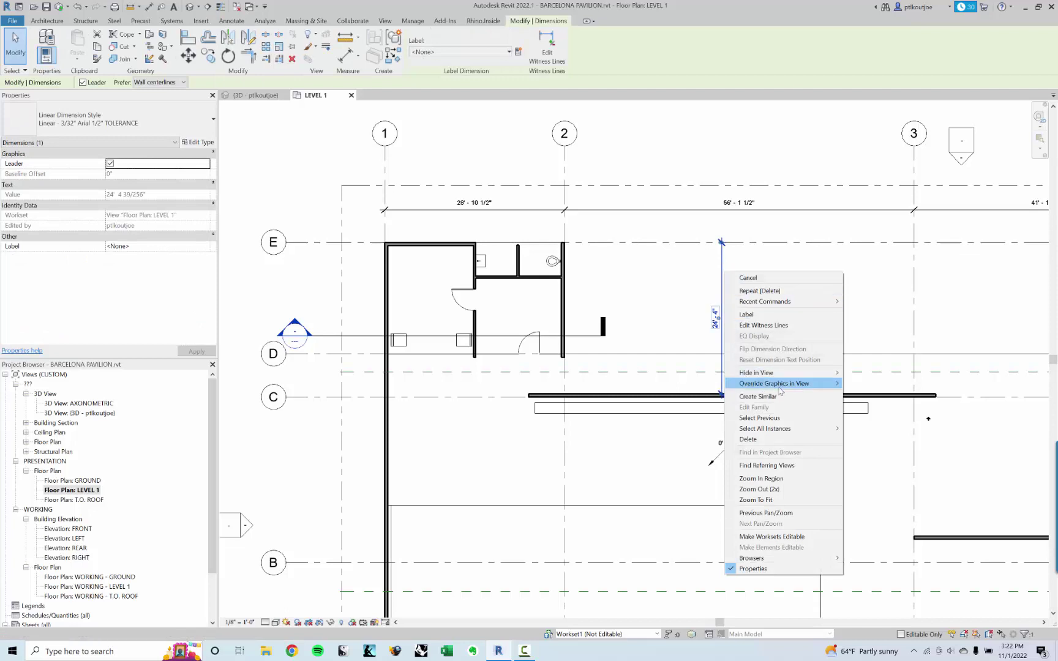
pyautogui.click(758, 397)
pyautogui.scroll(4, 781, 391)
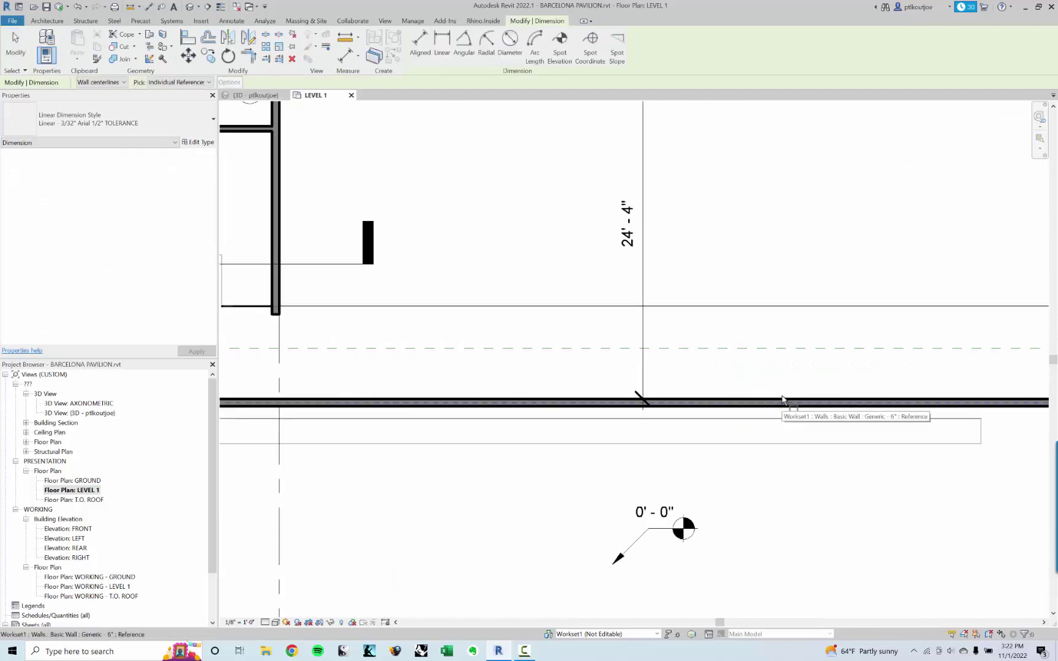
pyautogui.click(783, 400)
pyautogui.scroll(-1, 779, 229)
pyautogui.moveTo(780, 229); pyautogui.dragTo(761, 432, button='middle')
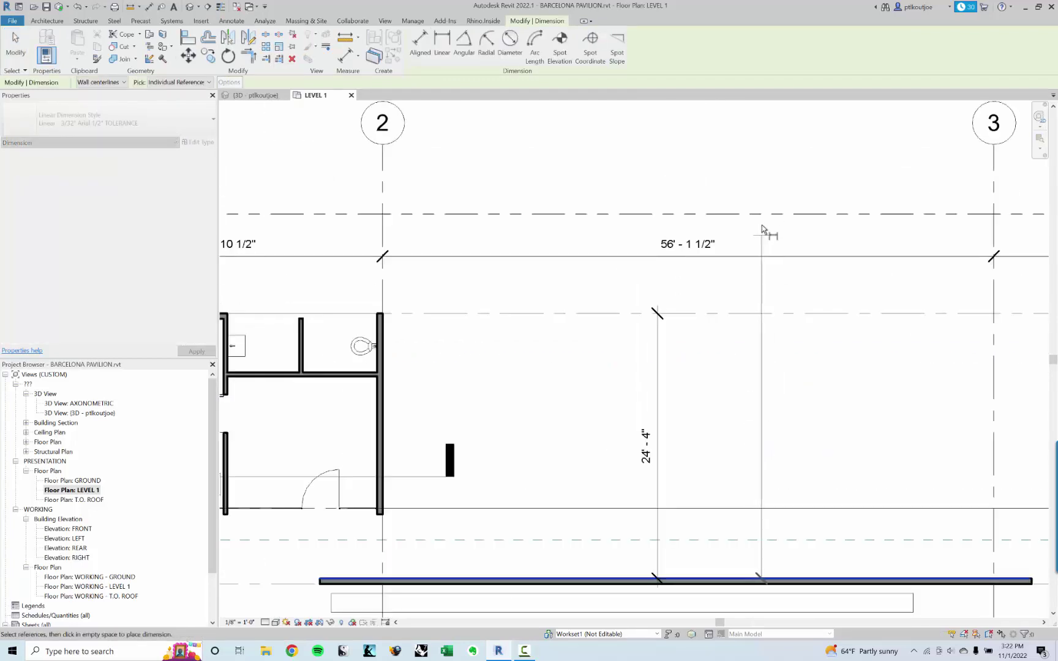
pyautogui.click(775, 214)
pyautogui.click(777, 443)
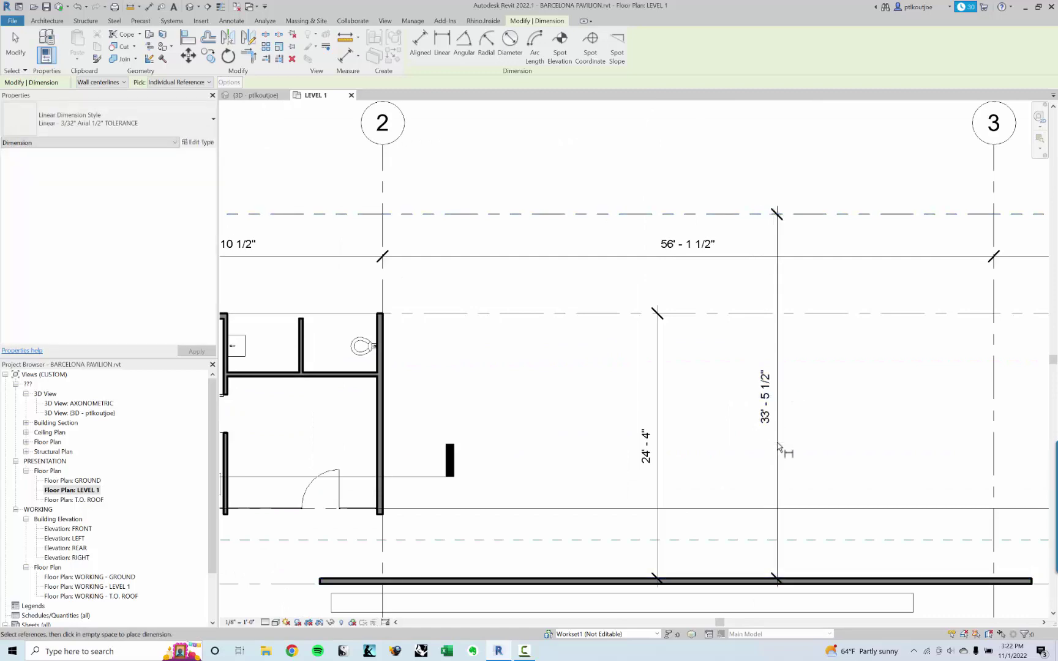
pyautogui.press('Escape')
pyautogui.scroll(-2, 778, 447)
pyautogui.scroll(2, 749, 354)
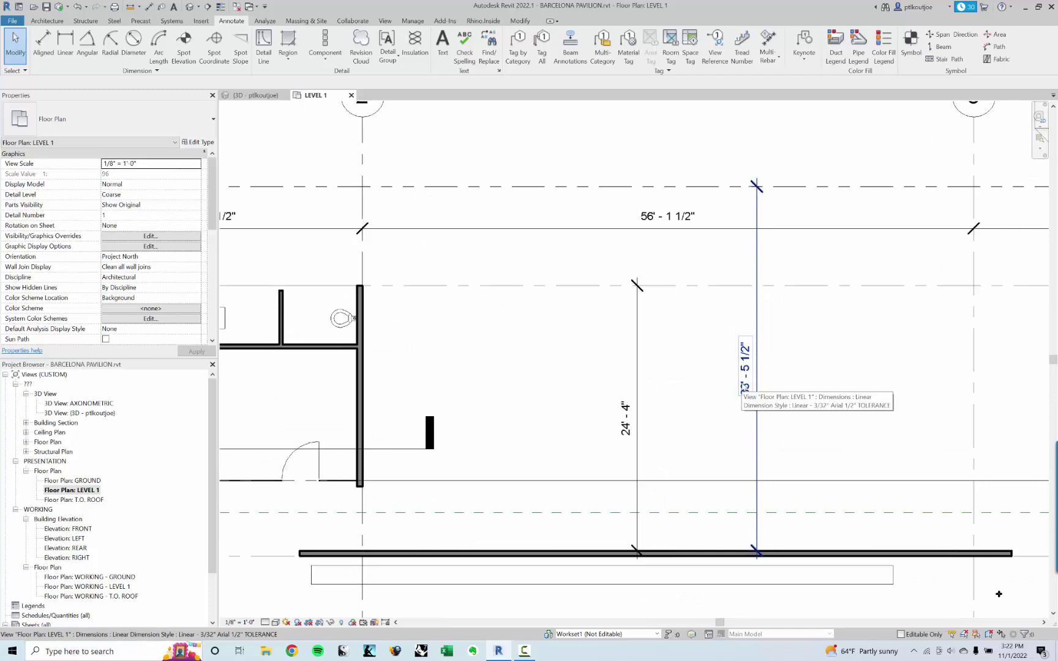
# Step: Add TO PL as a suffix to the new 33' - 5 1/2" dimension
pyautogui.doubleClick(744, 383)
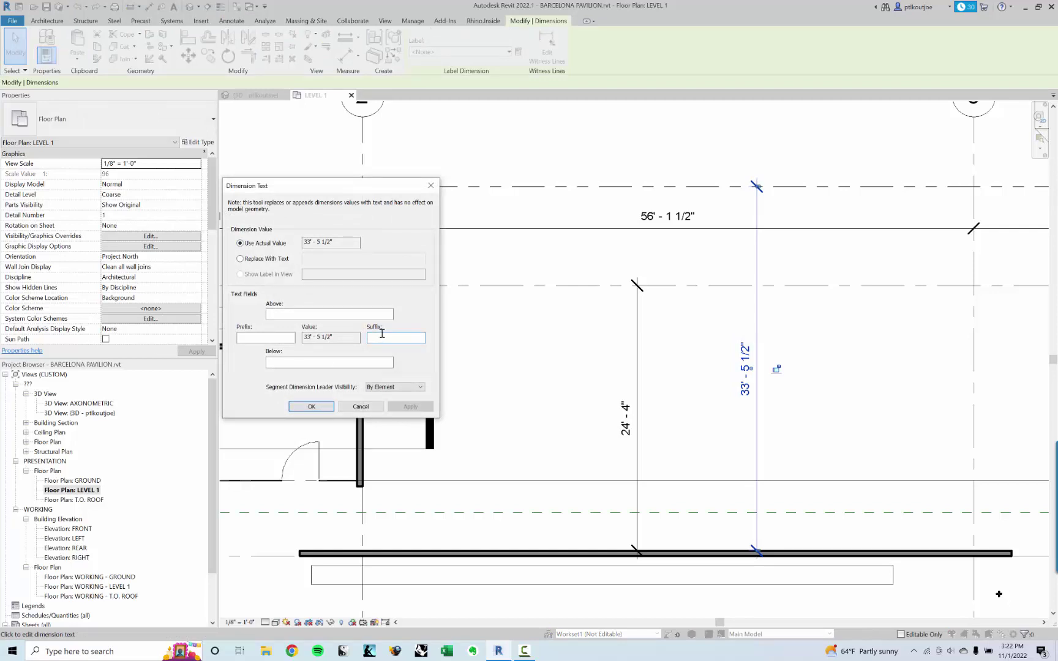
pyautogui.write('TO PL')
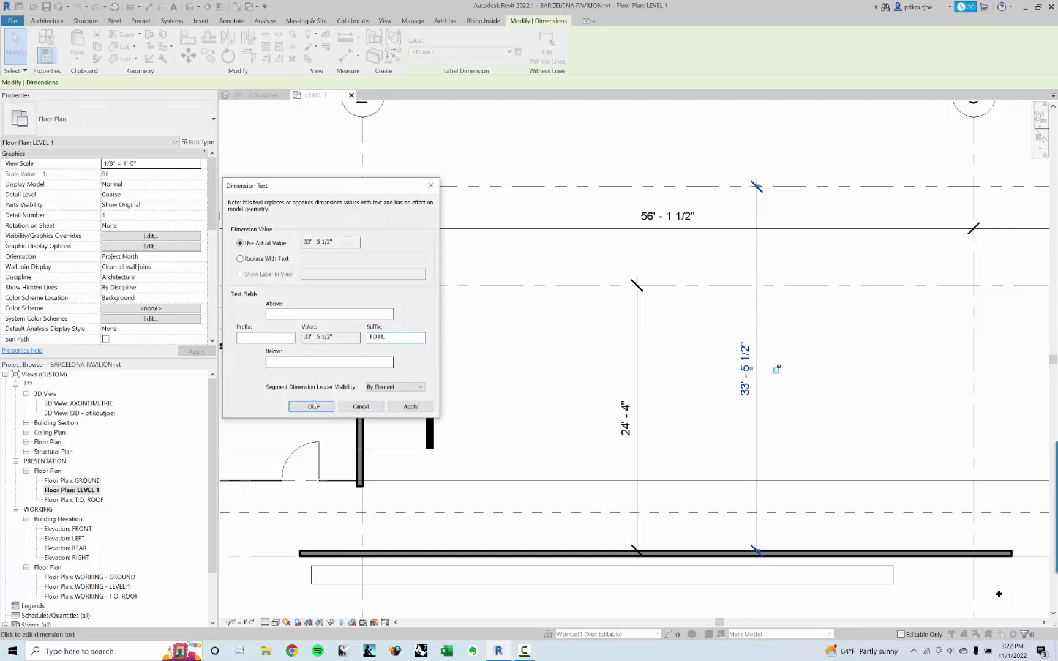
pyautogui.click(311, 406)
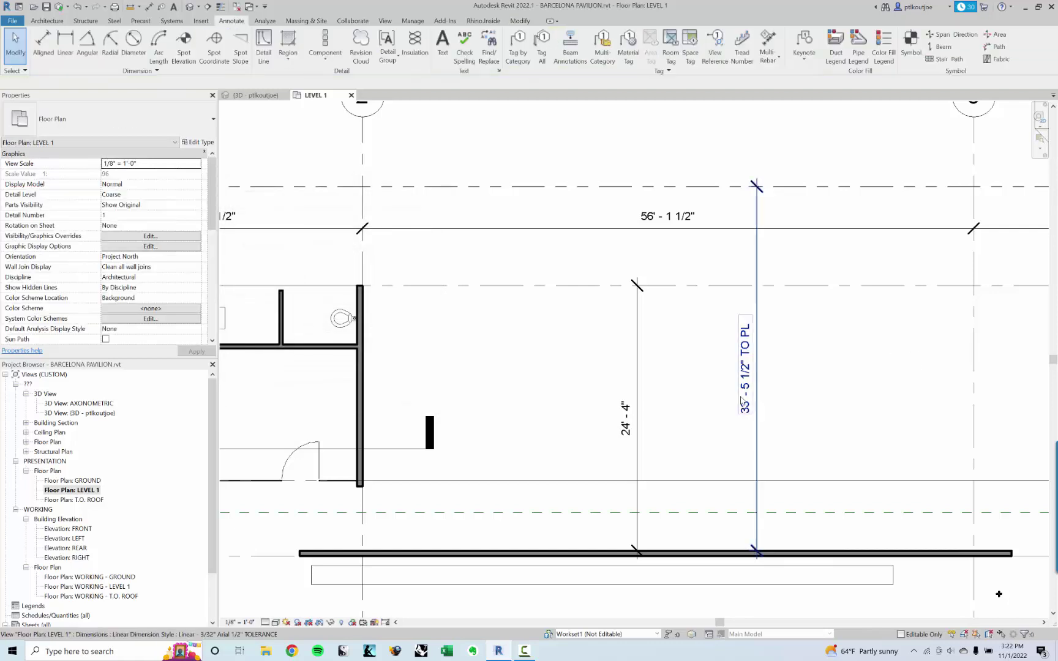
# Step: Move the TO PL note from the suffix to the Below field
pyautogui.click(745, 364)
pyautogui.click(745, 364)
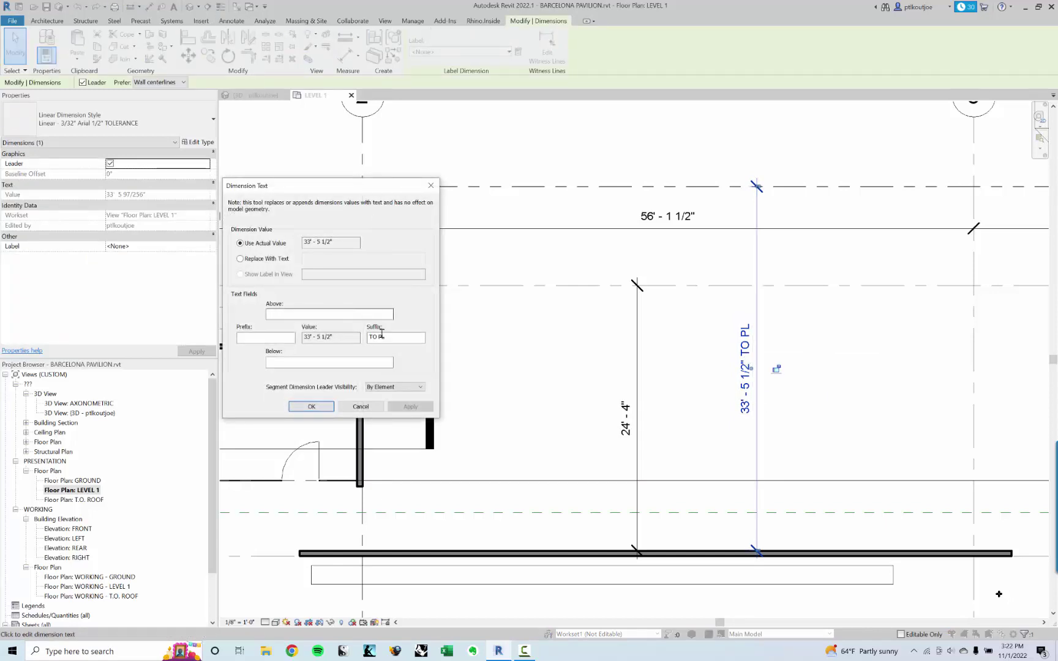
pyautogui.moveTo(384, 336); pyautogui.dragTo(349, 338)
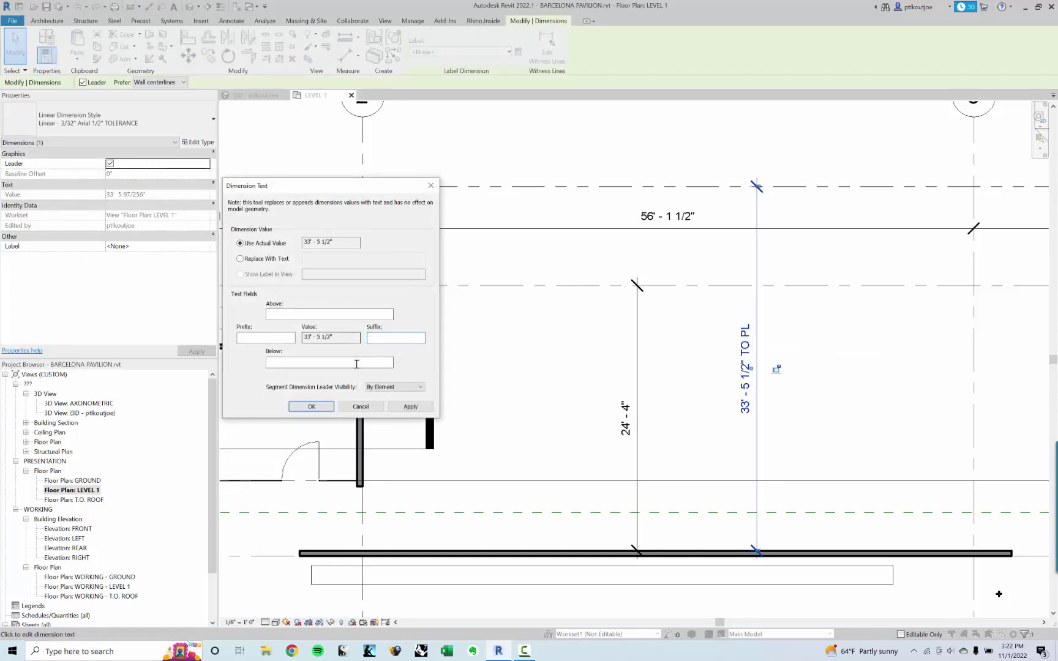
pyautogui.click(357, 364)
pyautogui.click(312, 407)
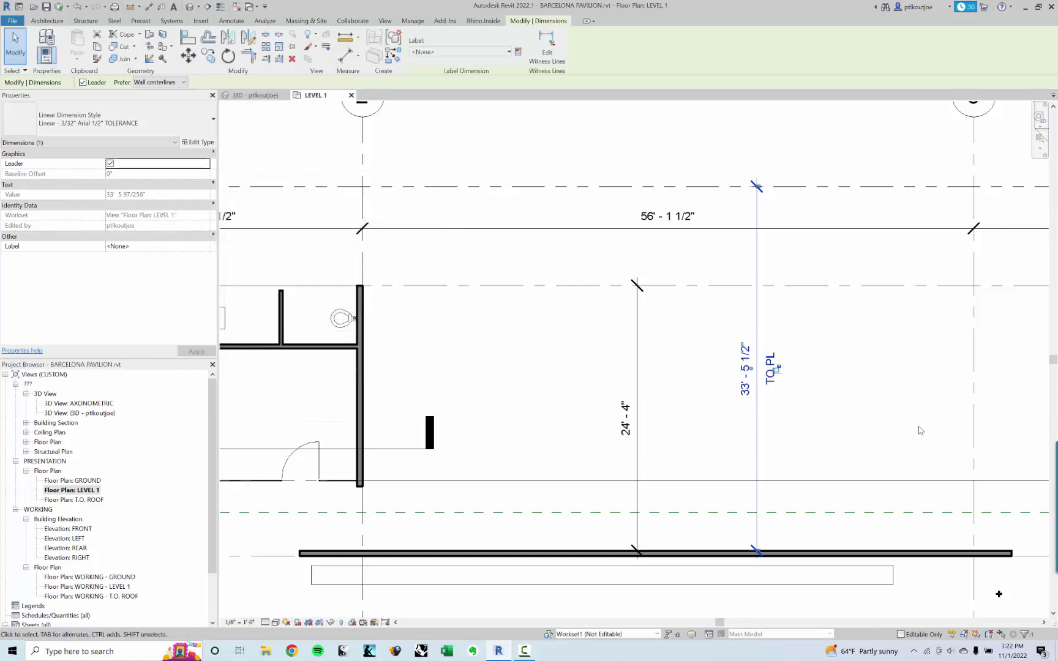
pyautogui.press('Escape')
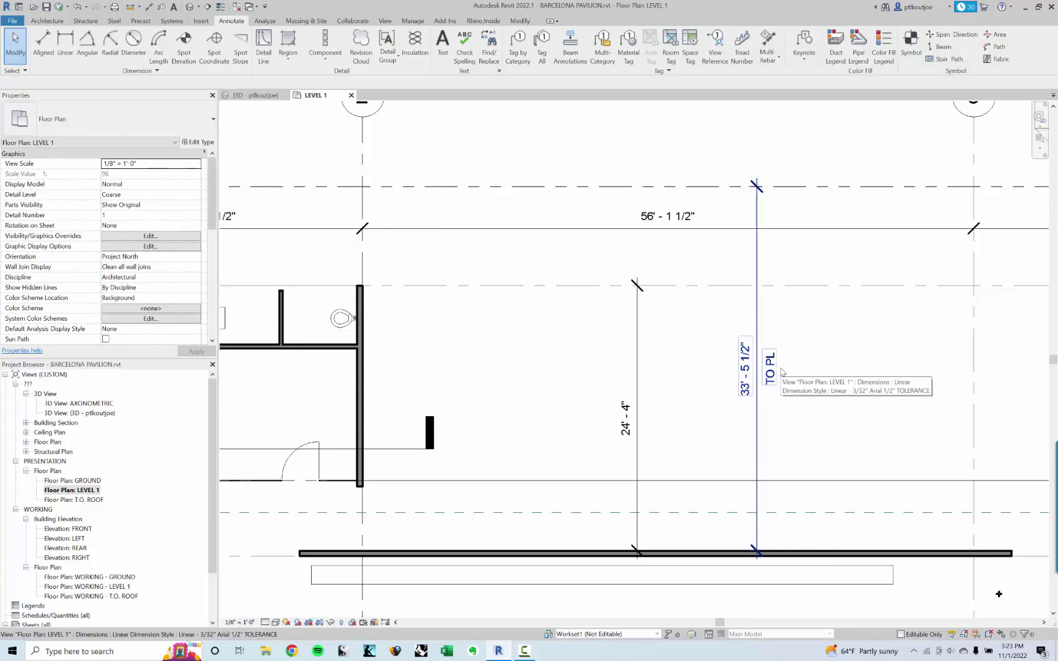
# Step: Replace the 33' - 5 1/2" dimension value with the text TO PL, VARIES
pyautogui.click(748, 384)
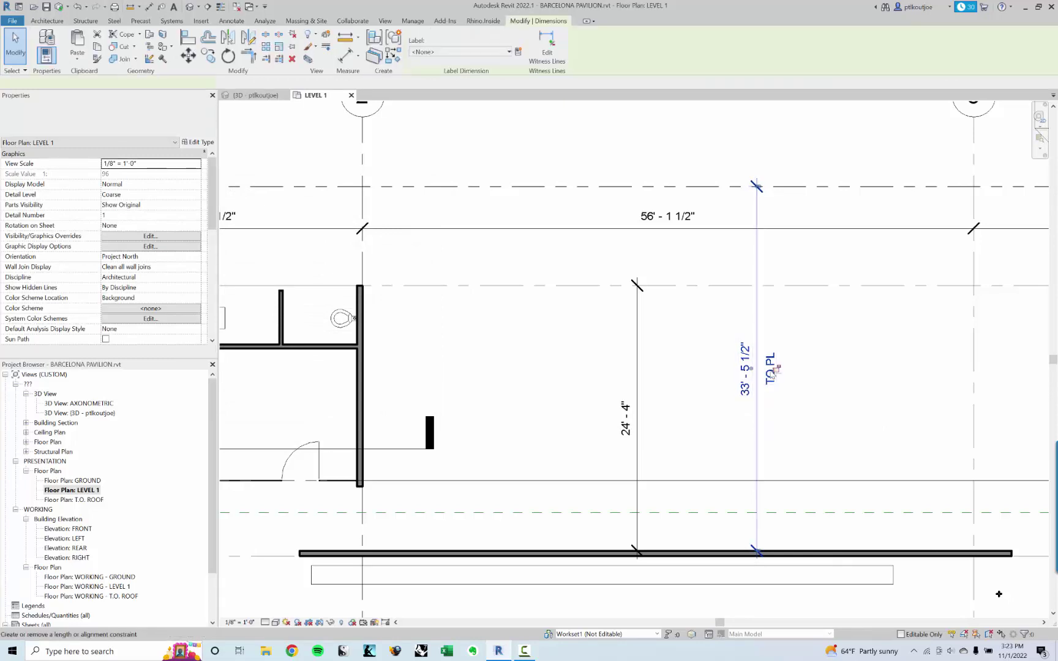
pyautogui.click(747, 384)
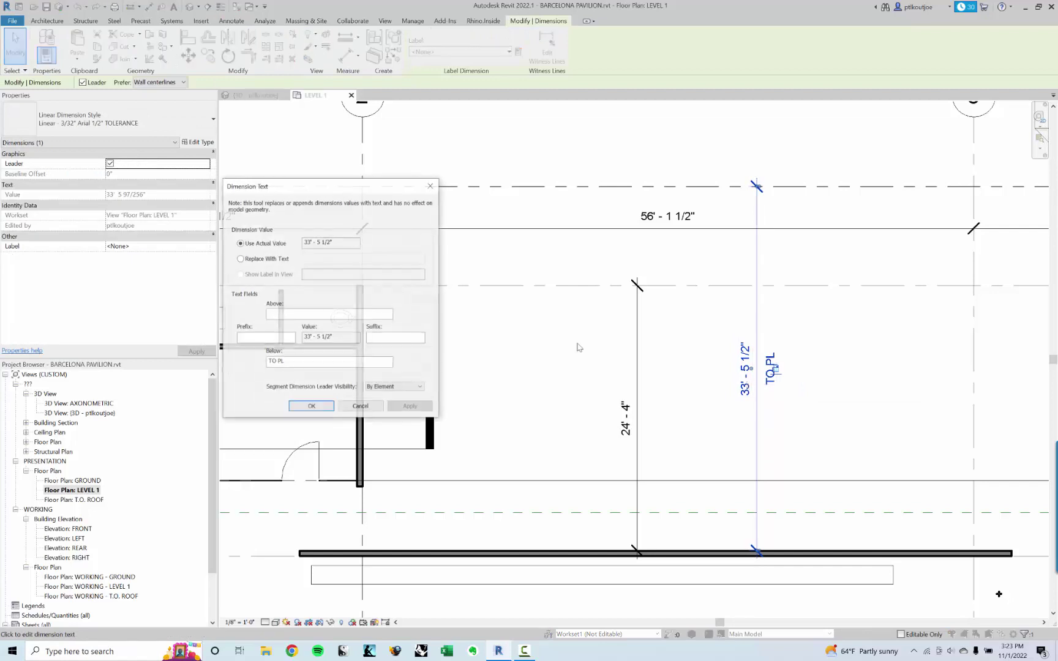
pyautogui.click(262, 260)
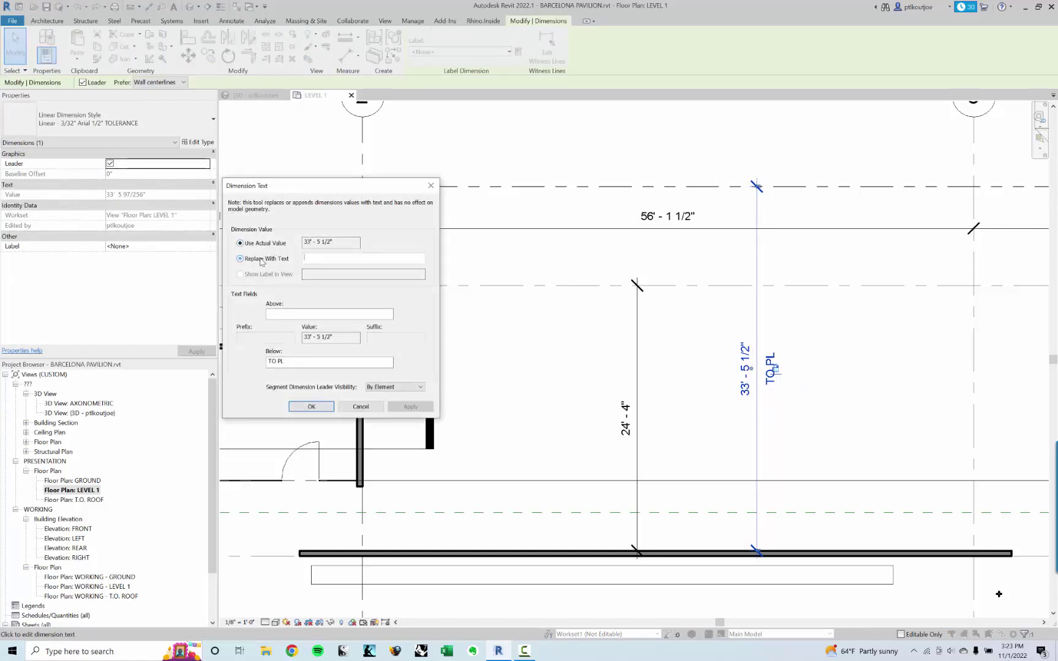
pyautogui.click(331, 258)
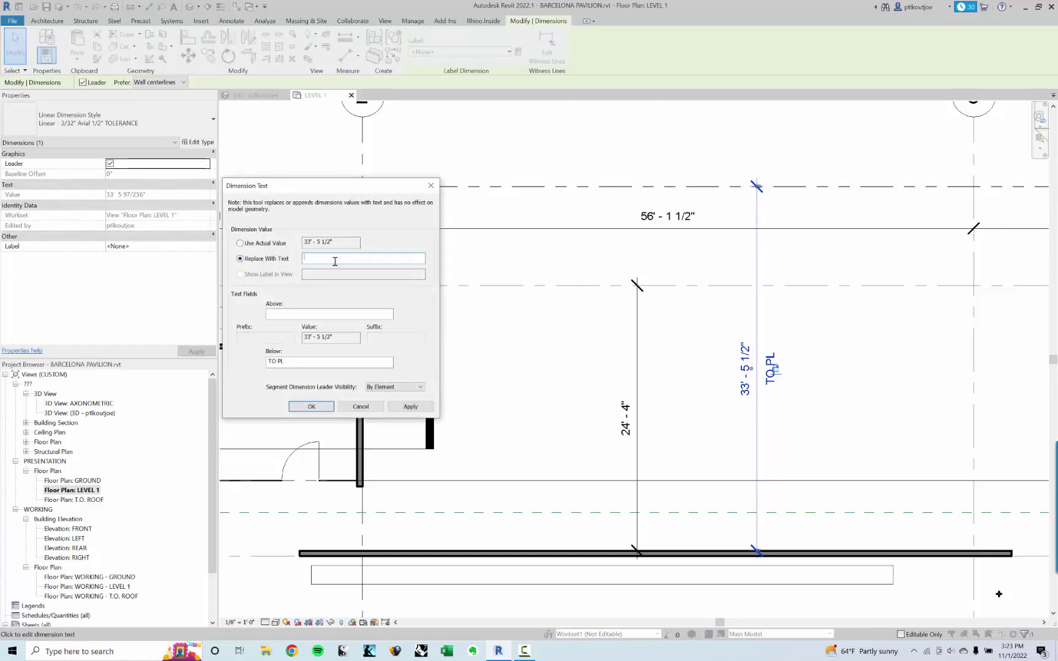
pyautogui.write('TO PL, VARIES')
pyautogui.click(311, 406)
# Step: Try moving the TO PL note beside the replacement text, then undo the move
pyautogui.click(827, 414)
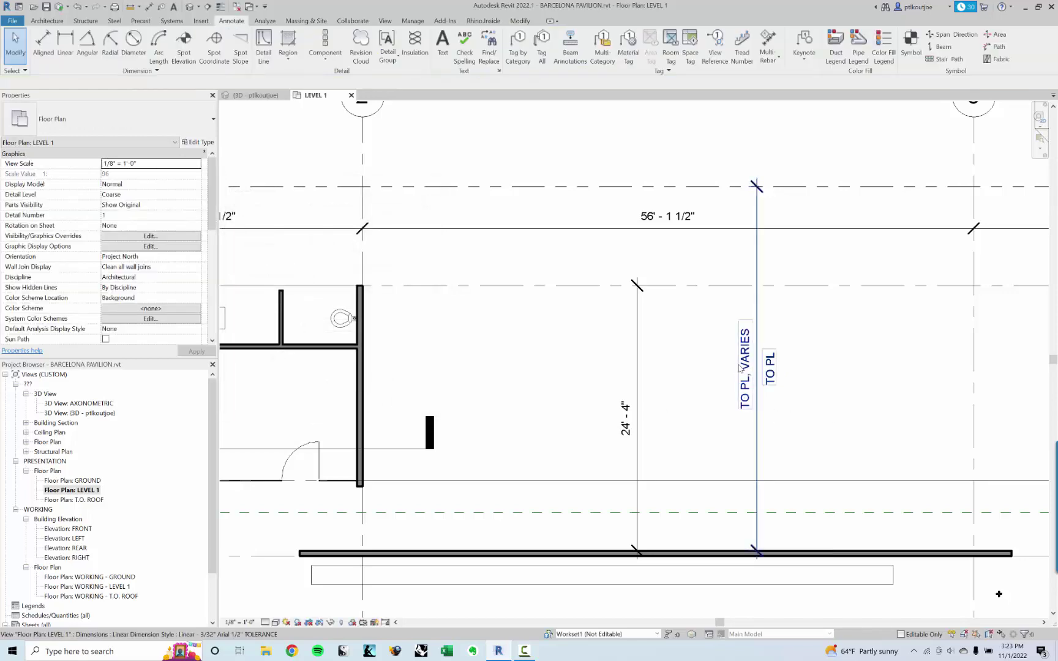
pyautogui.moveTo(760, 381); pyautogui.dragTo(749, 392)
pyautogui.press('Escape')
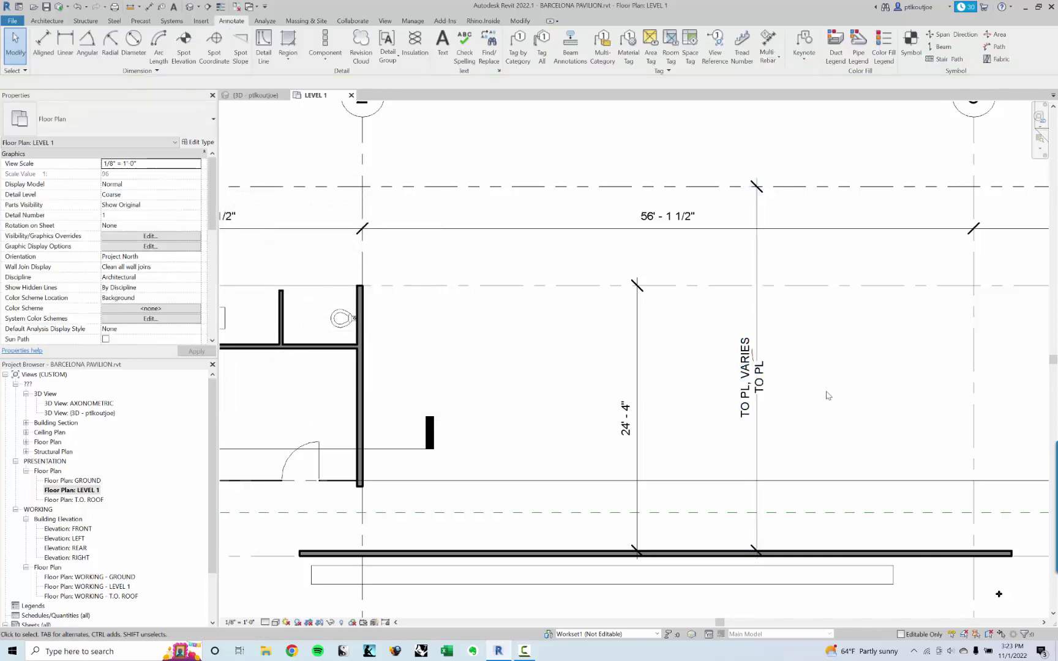
pyautogui.hotkey('ctrl', 'z')
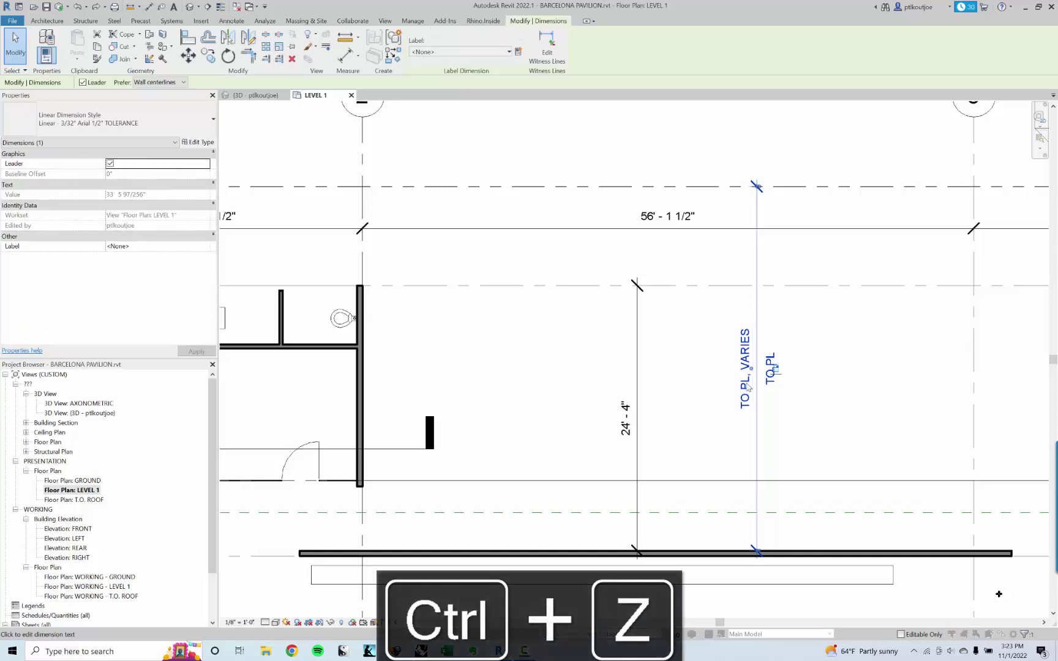
# Step: Delete the TO PL note below the value and reselect the dimension
pyautogui.click(745, 368)
pyautogui.press('Tab')
pyautogui.press('Tab')
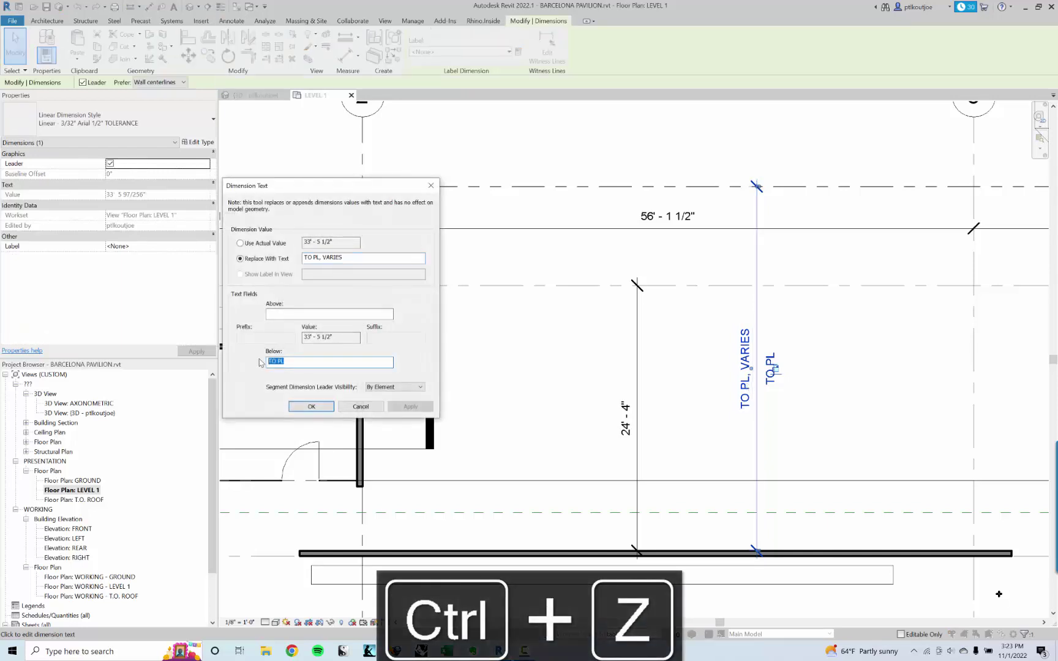
pyautogui.press('Delete')
pyautogui.click(311, 407)
pyautogui.press('Escape')
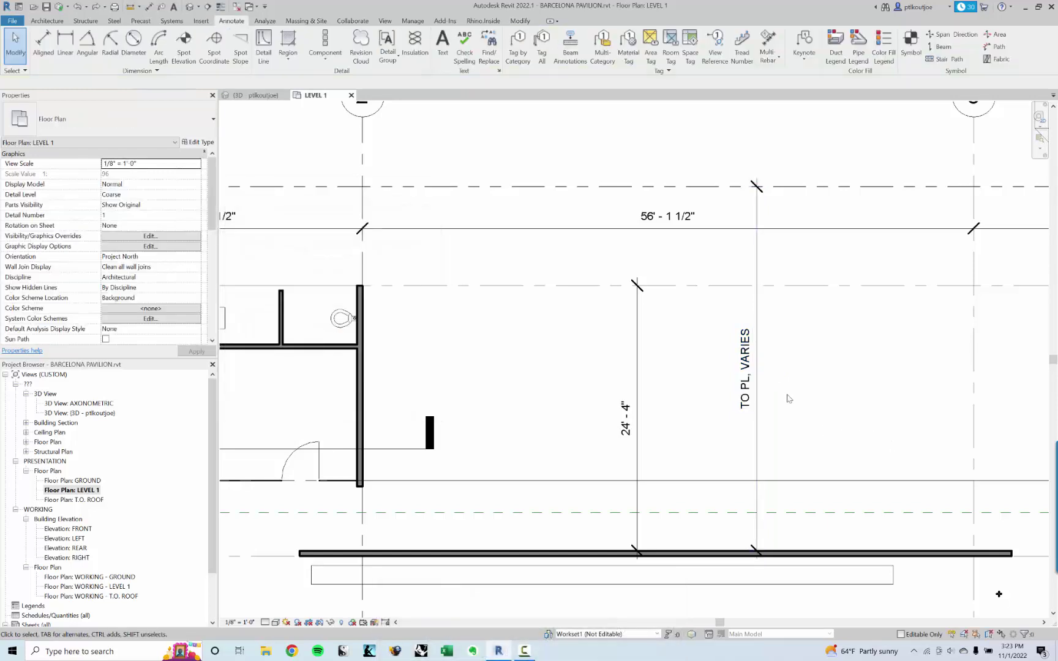
pyautogui.click(747, 405)
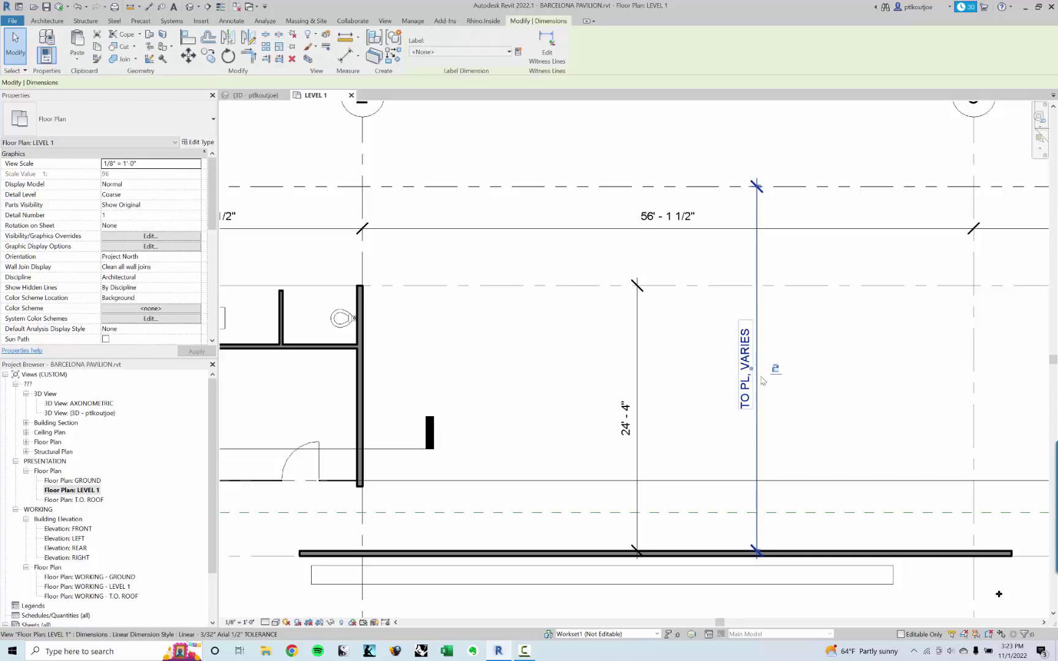
# Step: Set the dimension's replacement text to 30', dismissing the invalid-value warning
pyautogui.click(746, 404)
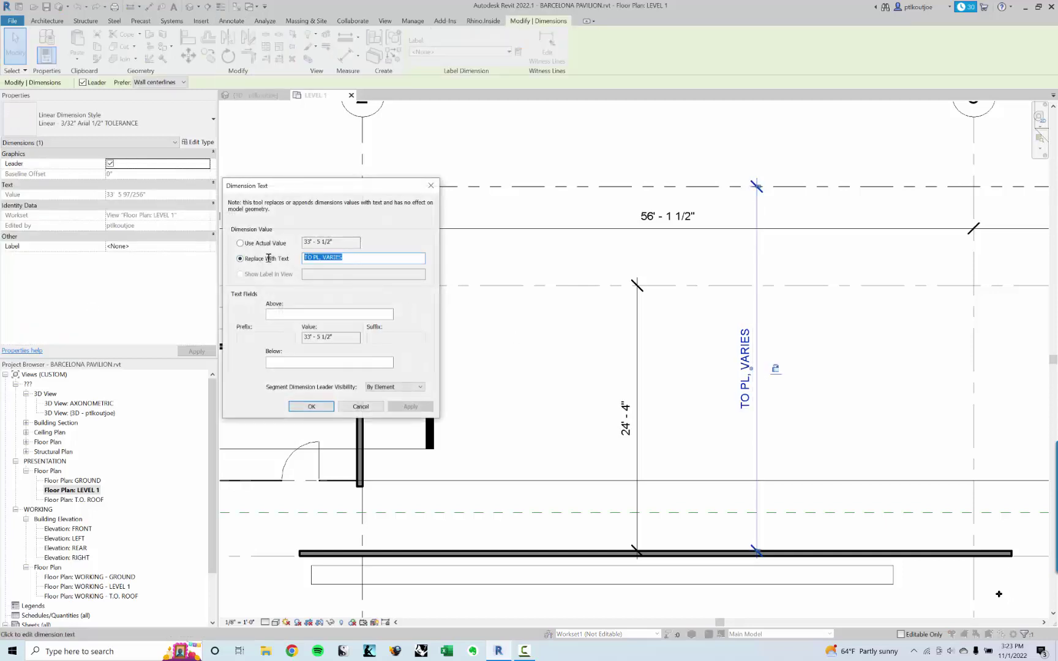
pyautogui.write("30'")
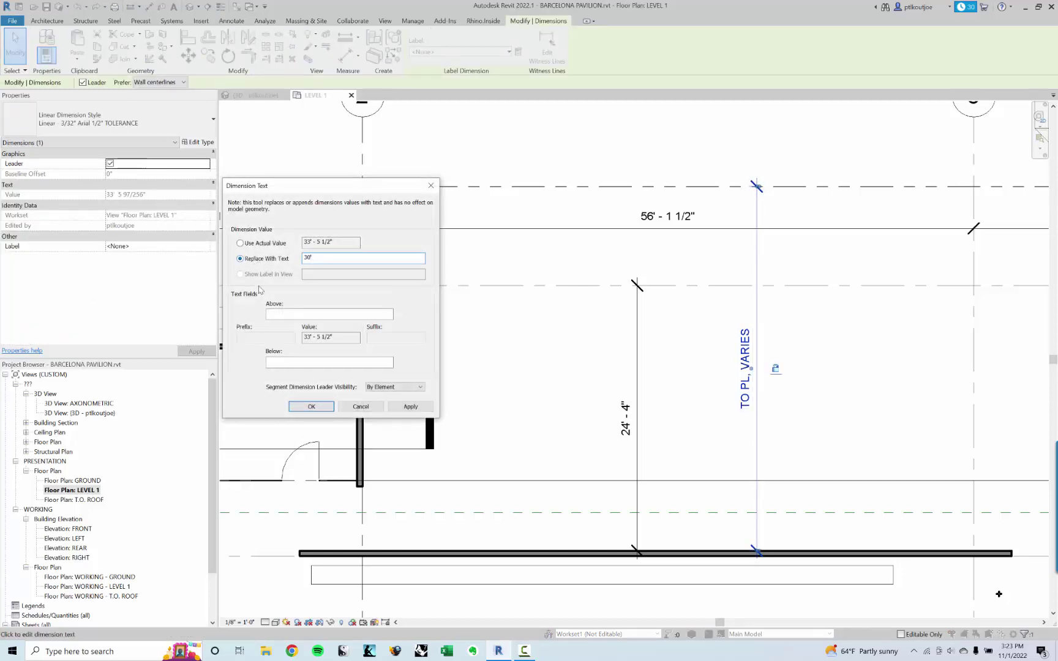
pyautogui.click(310, 407)
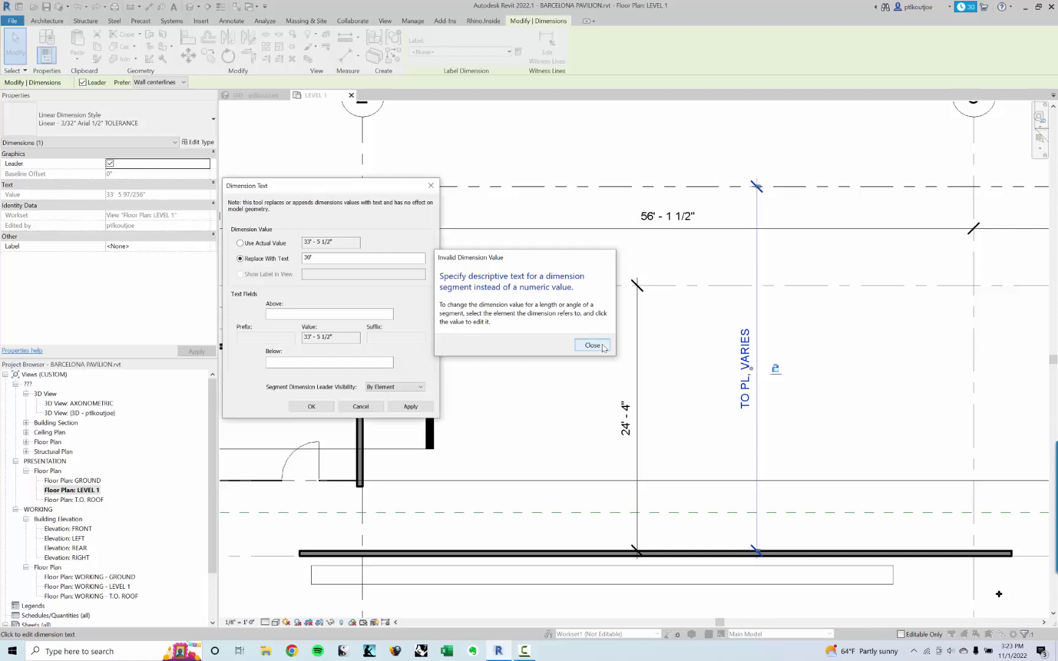
pyautogui.click(592, 345)
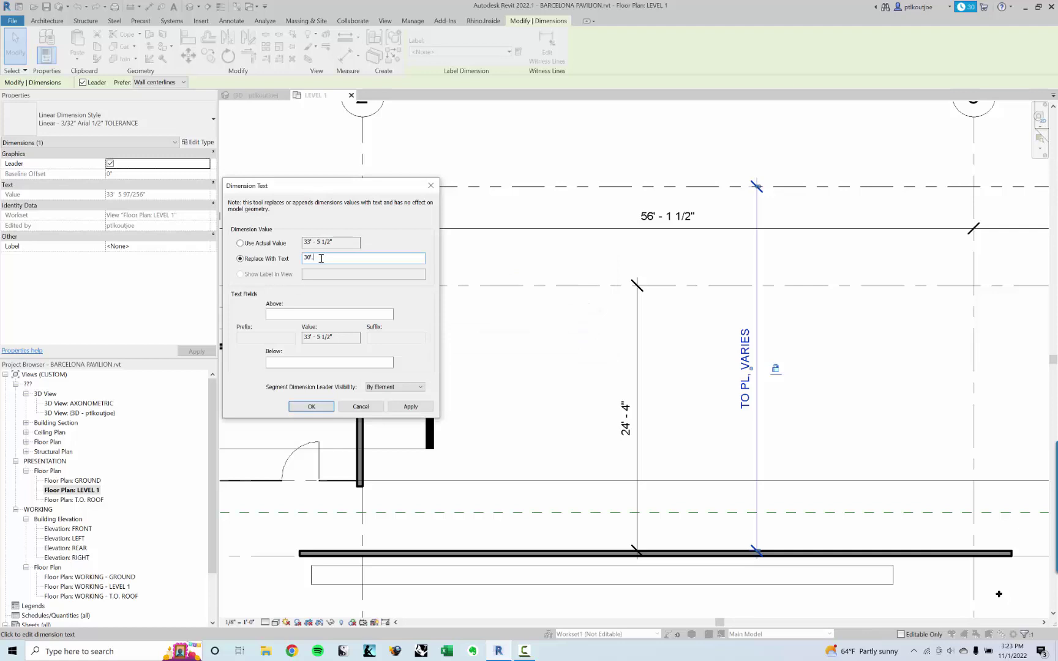
pyautogui.click(419, 409)
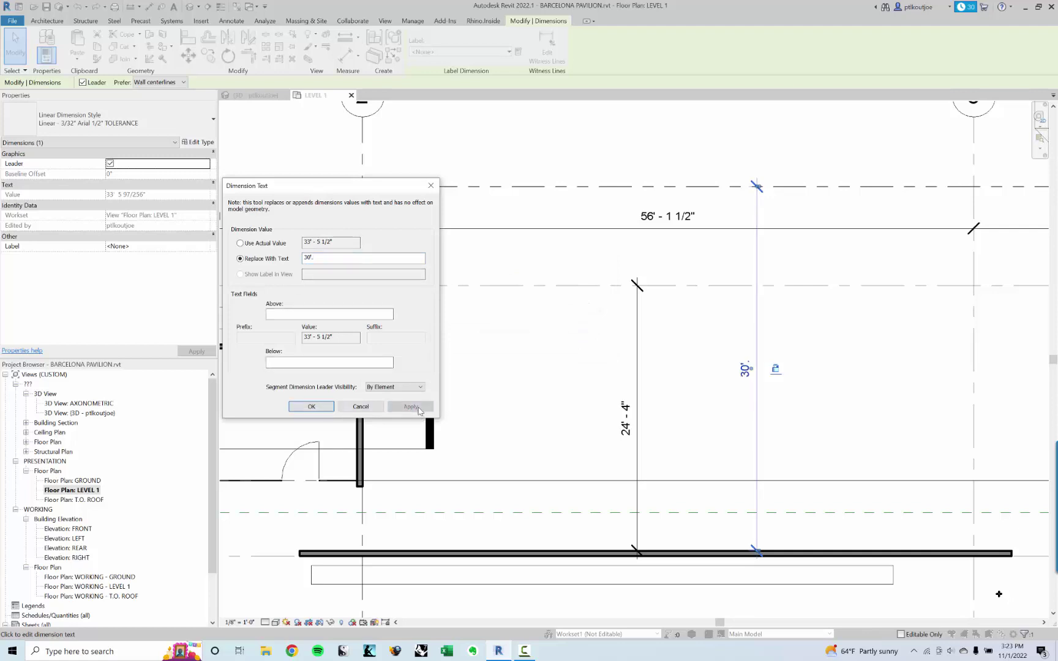
pyautogui.click(311, 406)
pyautogui.press('Escape')
# Step: Edit the replacement text again, appending 0" to make it 30'-0"
pyautogui.scroll(1, 759, 400)
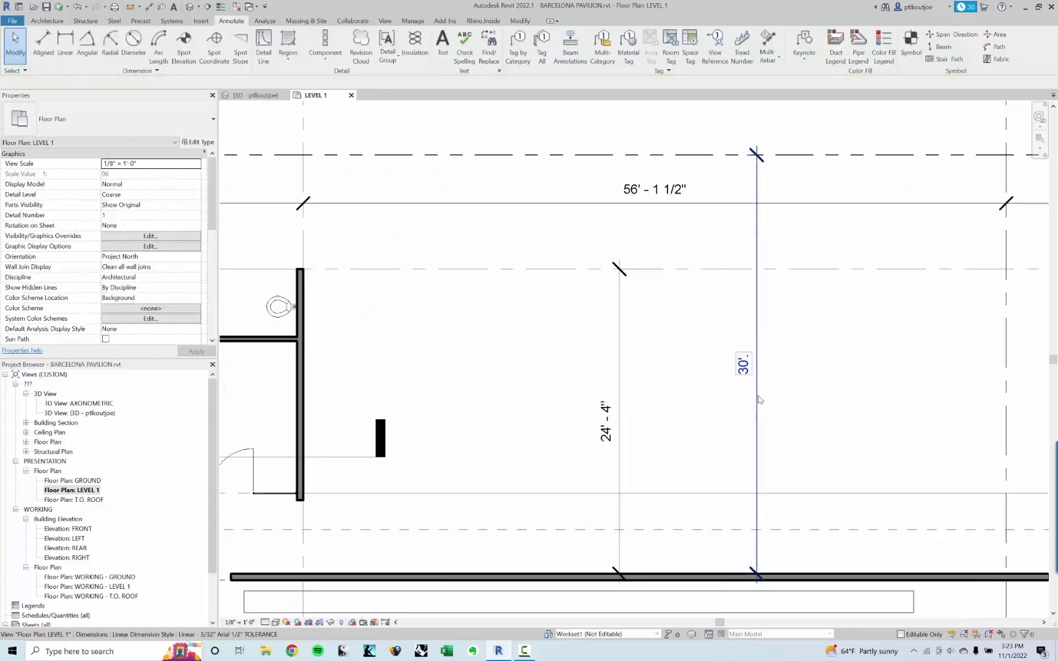
pyautogui.scroll(2, 751, 382)
pyautogui.click(759, 378)
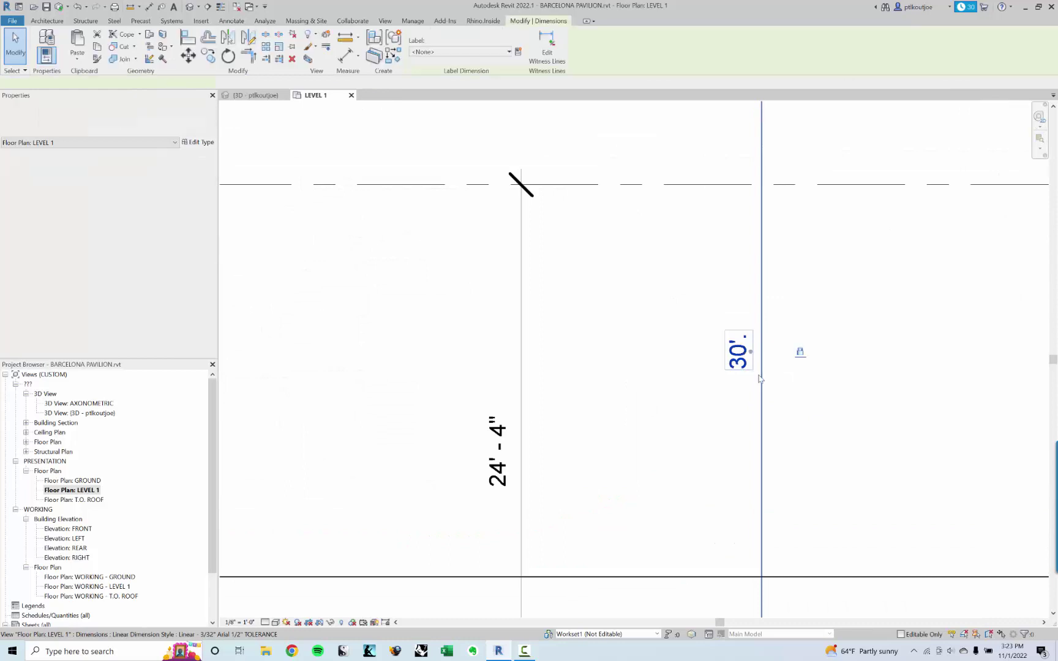
pyautogui.click(740, 370)
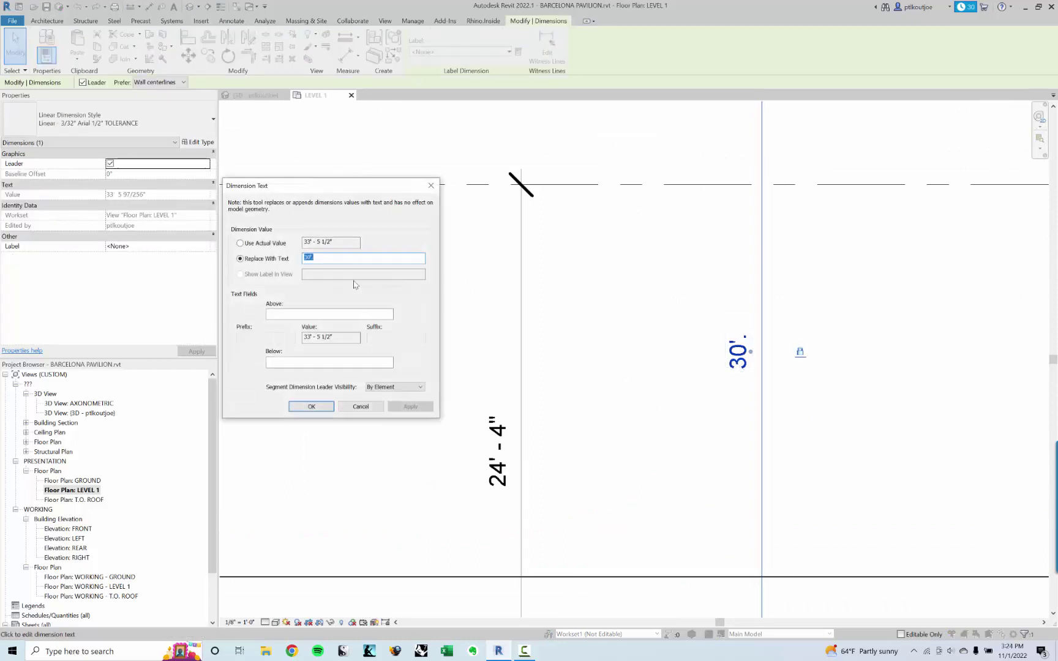
pyautogui.click(311, 258)
pyautogui.write('0')
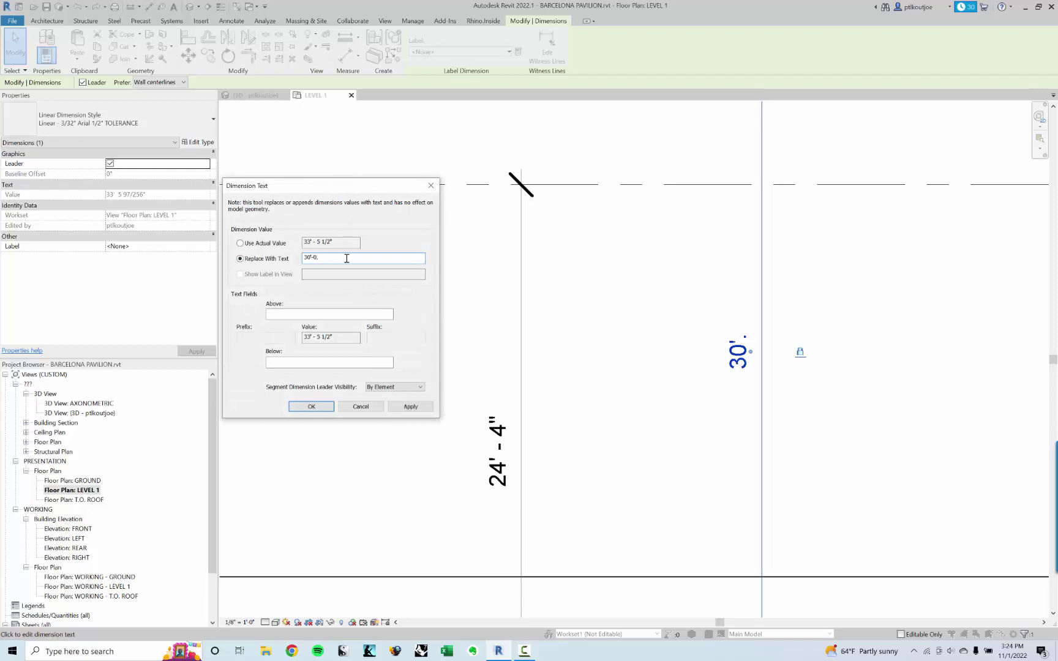
pyautogui.write('"')
# Step: Confirm the 30'-0" text, then undo that text change
pyautogui.click(311, 407)
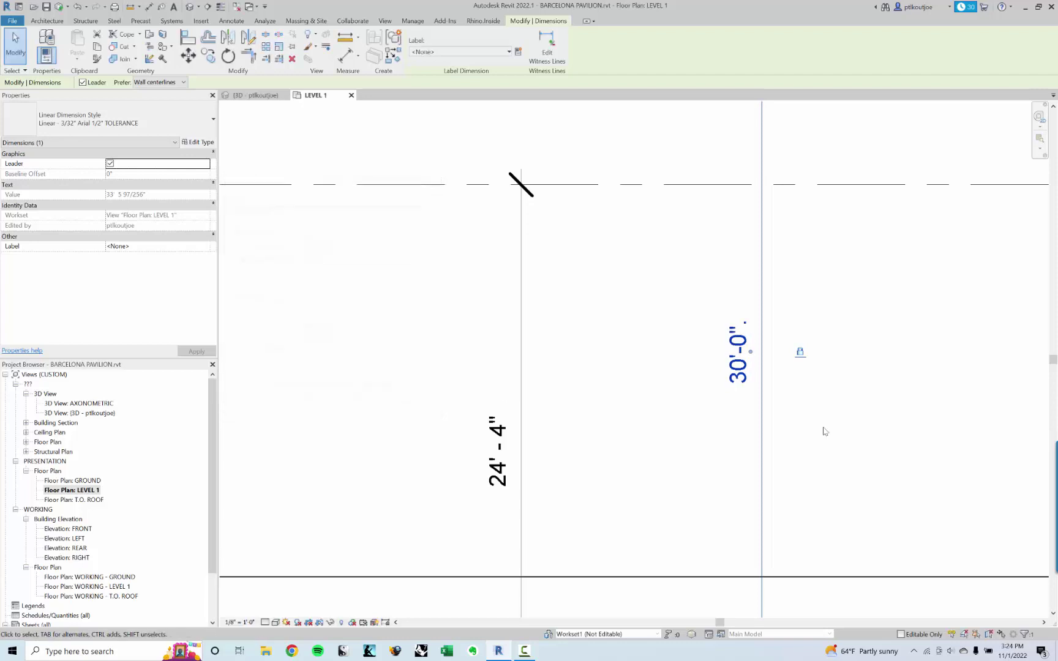
pyautogui.click(824, 431)
pyautogui.scroll(-2, 843, 329)
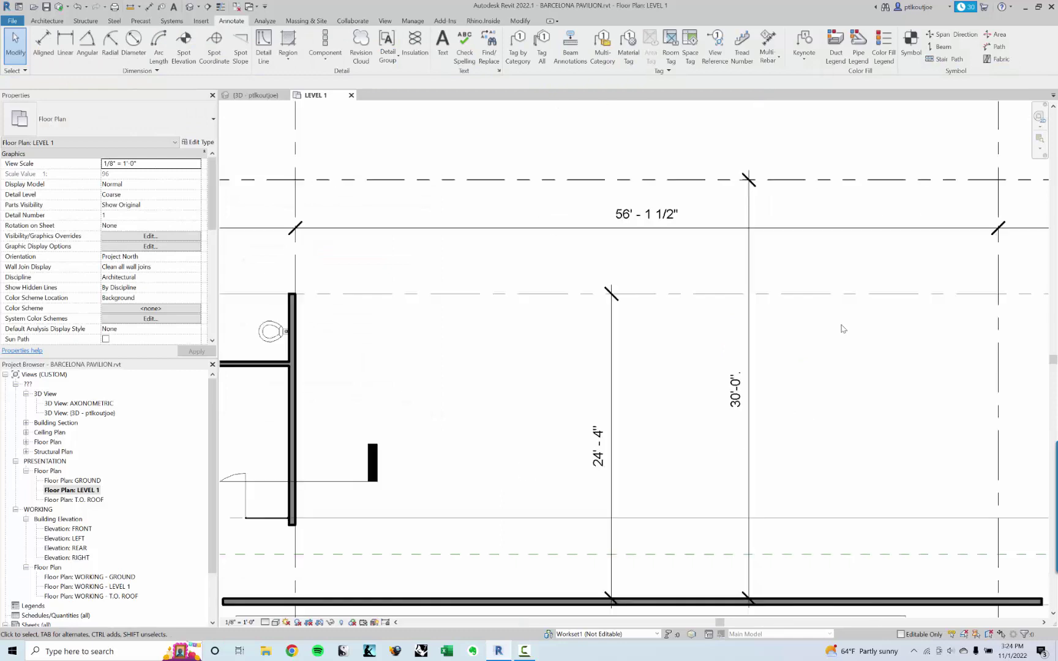
pyautogui.scroll(2, 775, 360)
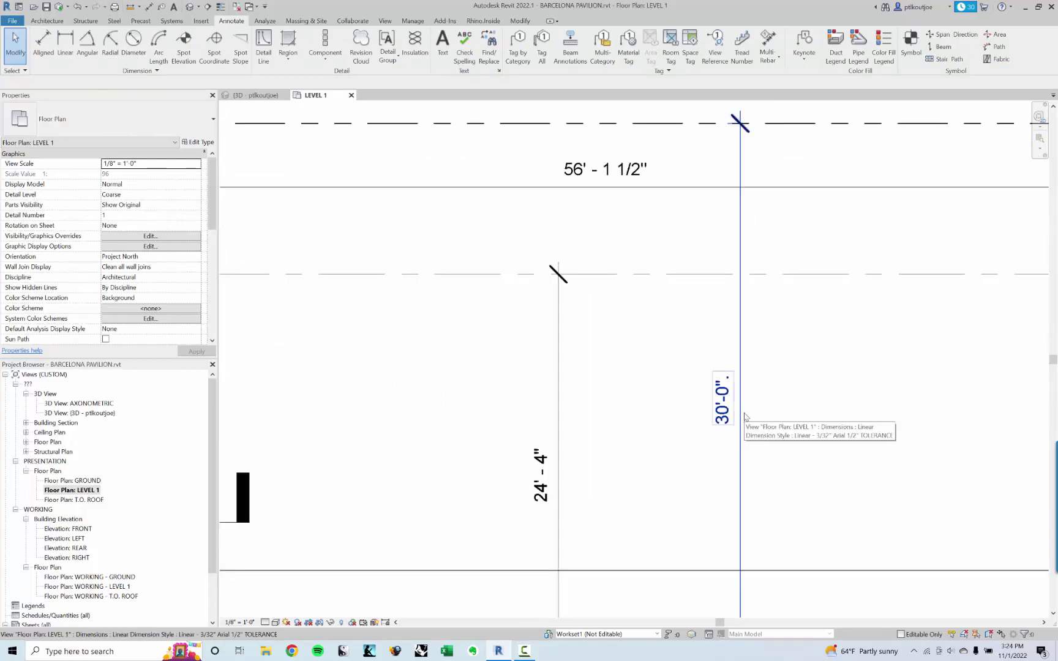
pyautogui.hotkey('ctrl', 'z')
pyautogui.hotkey('ctrl', 'z')
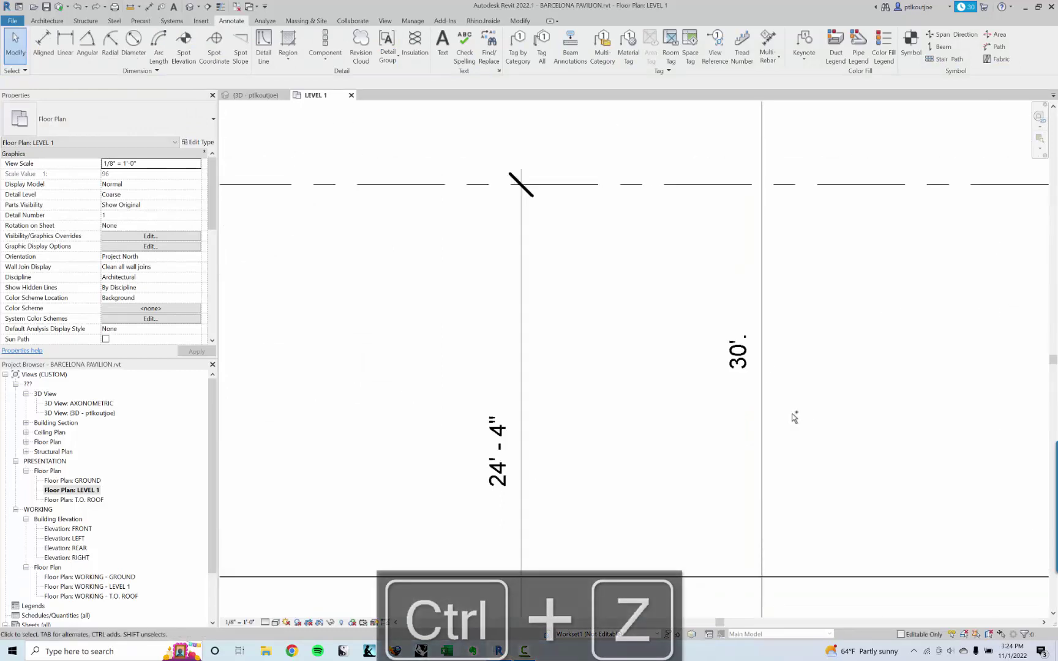
# Step: Switch the TO PL, VARIES dimension to Use Actual Value, restoring 33' - 5 1/2"
pyautogui.moveTo(796, 417); pyautogui.dragTo(769, 404, button='middle')
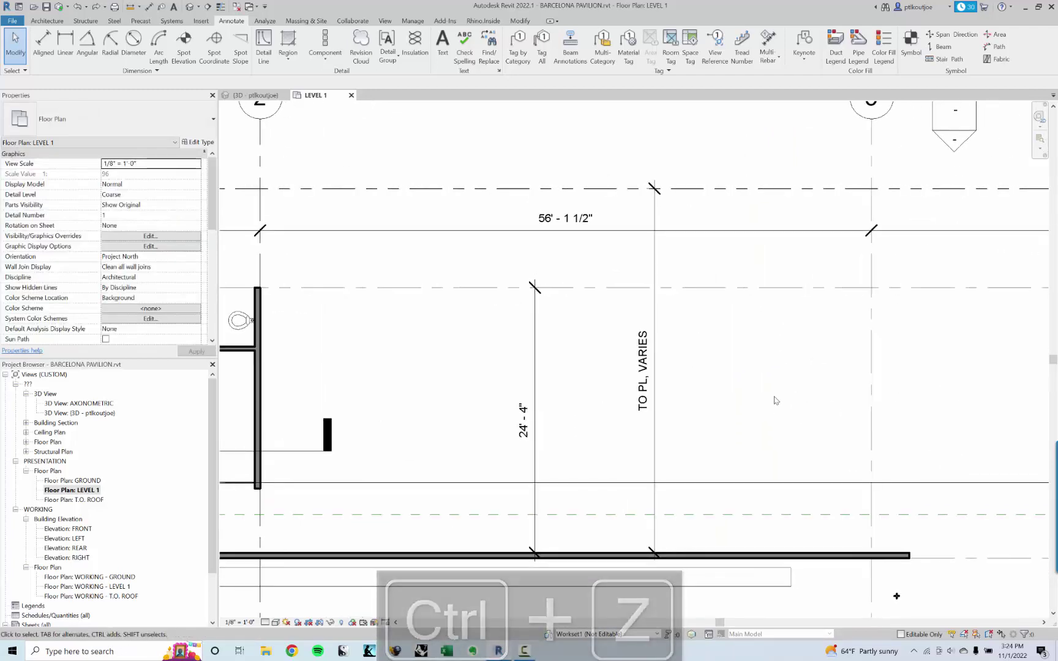
pyautogui.click(649, 393)
pyautogui.click(649, 393)
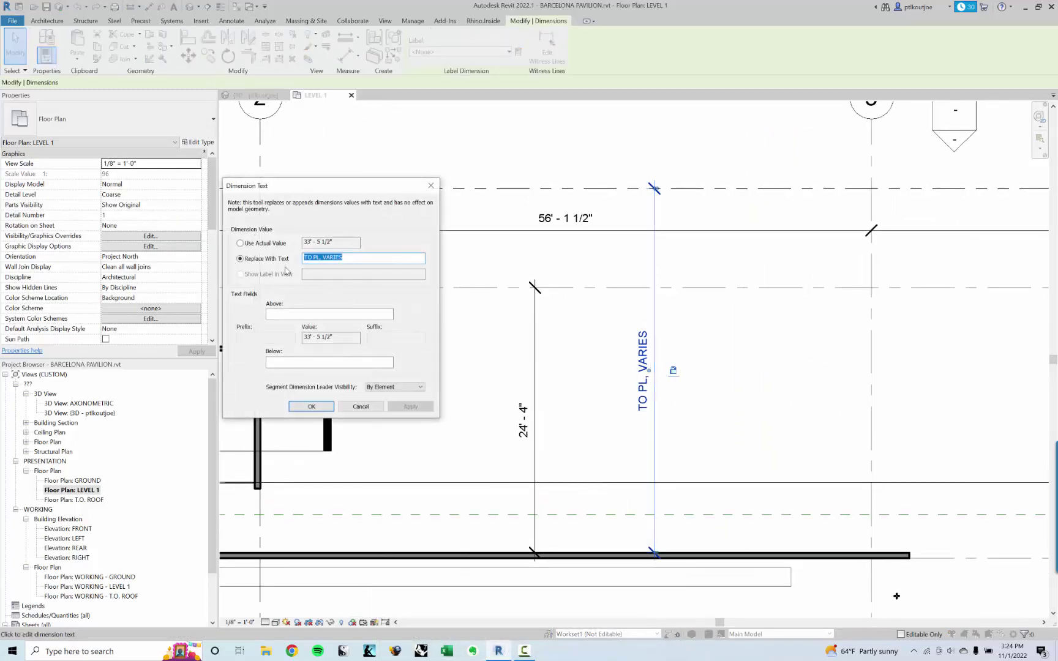
pyautogui.click(261, 244)
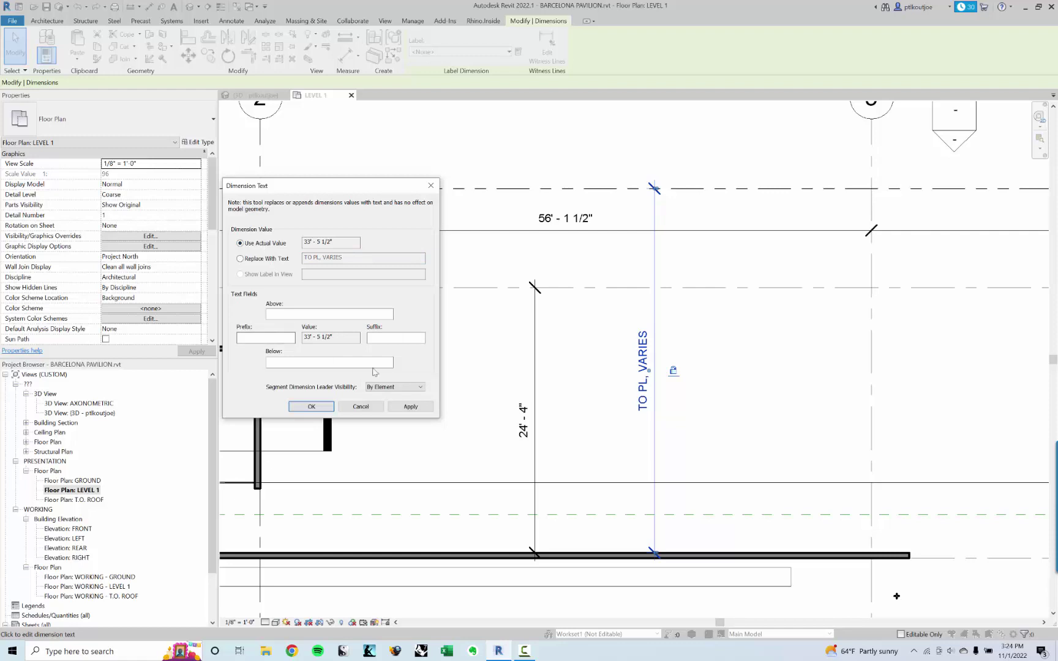
pyautogui.click(312, 407)
pyautogui.click(745, 419)
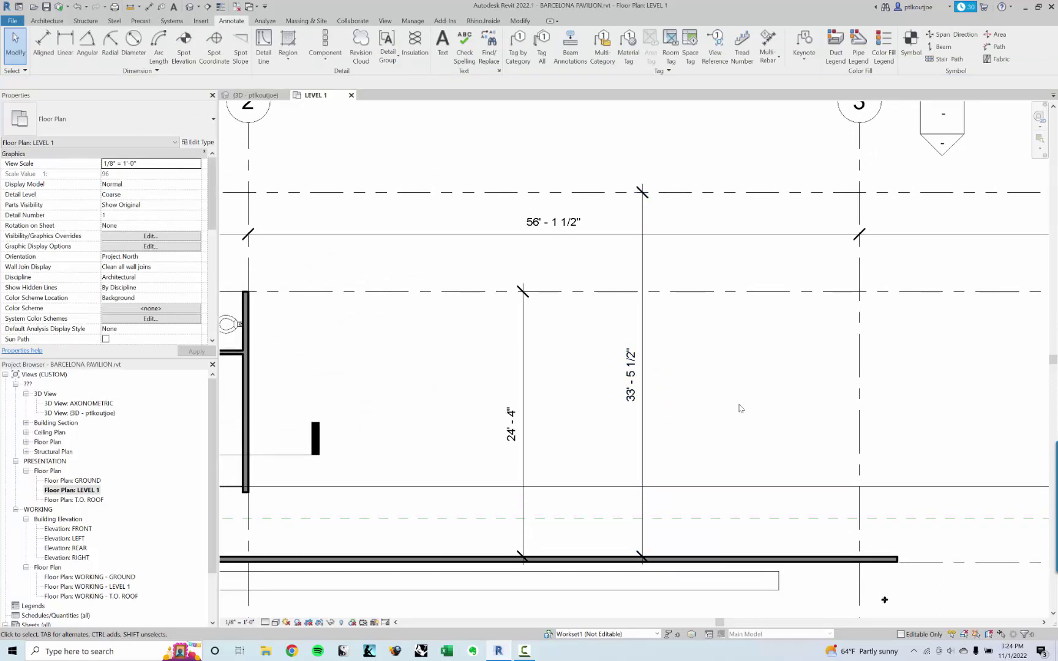
# Step: Add a 6' - 5 1/2" dimension from the horizontal line to the wall, matching the 33' - 5 1/2" dimension's type
pyautogui.scroll(1, 653, 397)
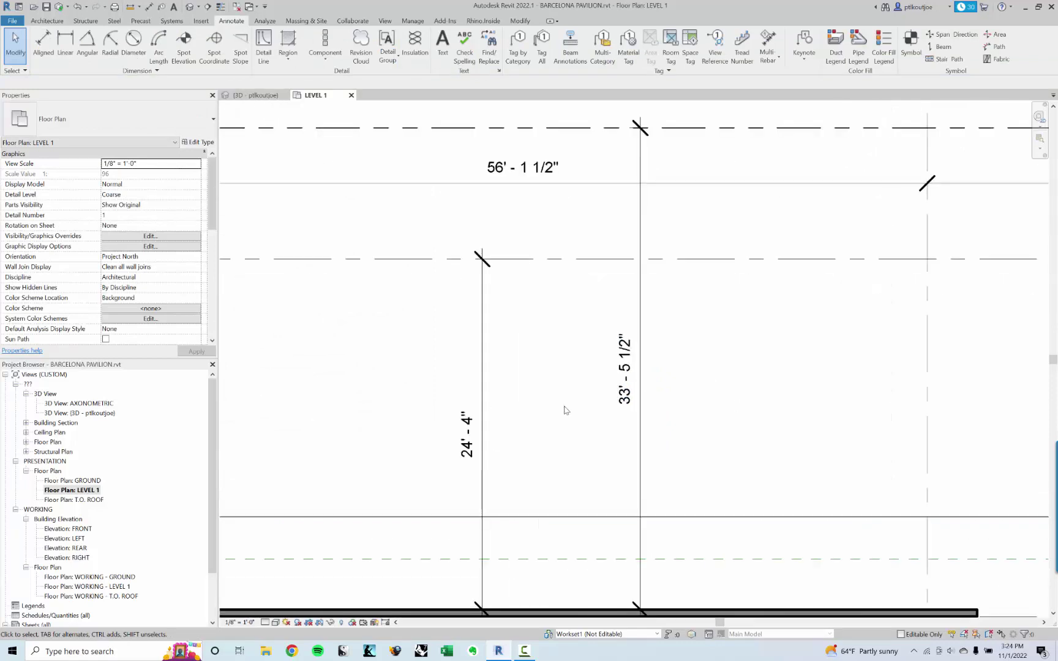
pyautogui.scroll(-2, 651, 398)
pyautogui.scroll(1, 651, 399)
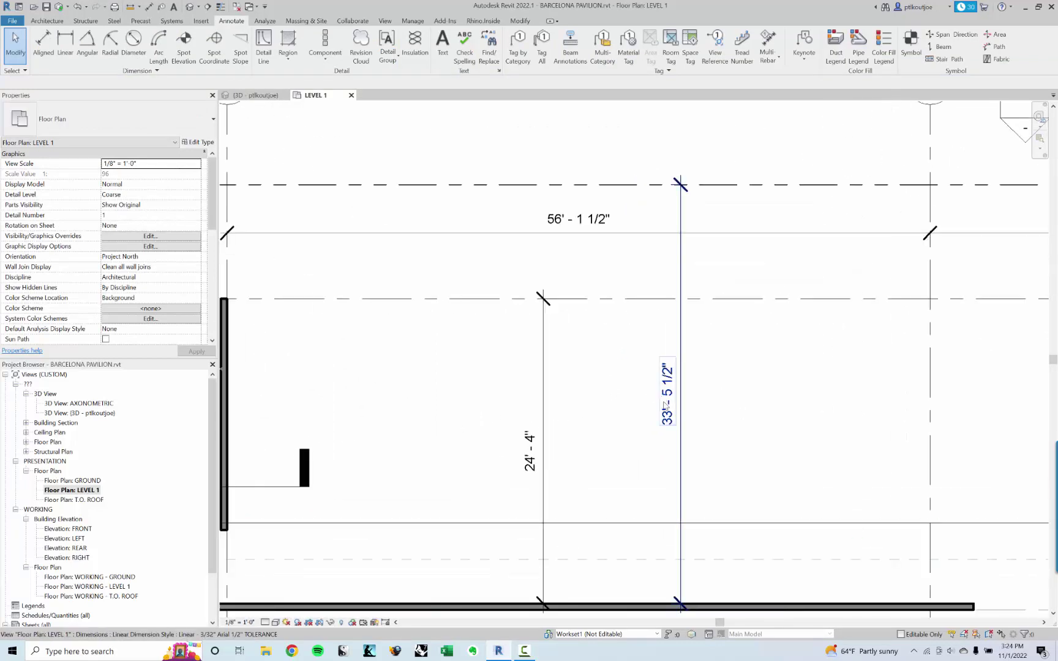
pyautogui.scroll(-1, 651, 399)
pyautogui.moveTo(651, 399); pyautogui.dragTo(618, 364, button='middle')
pyautogui.scroll(1, 676, 448)
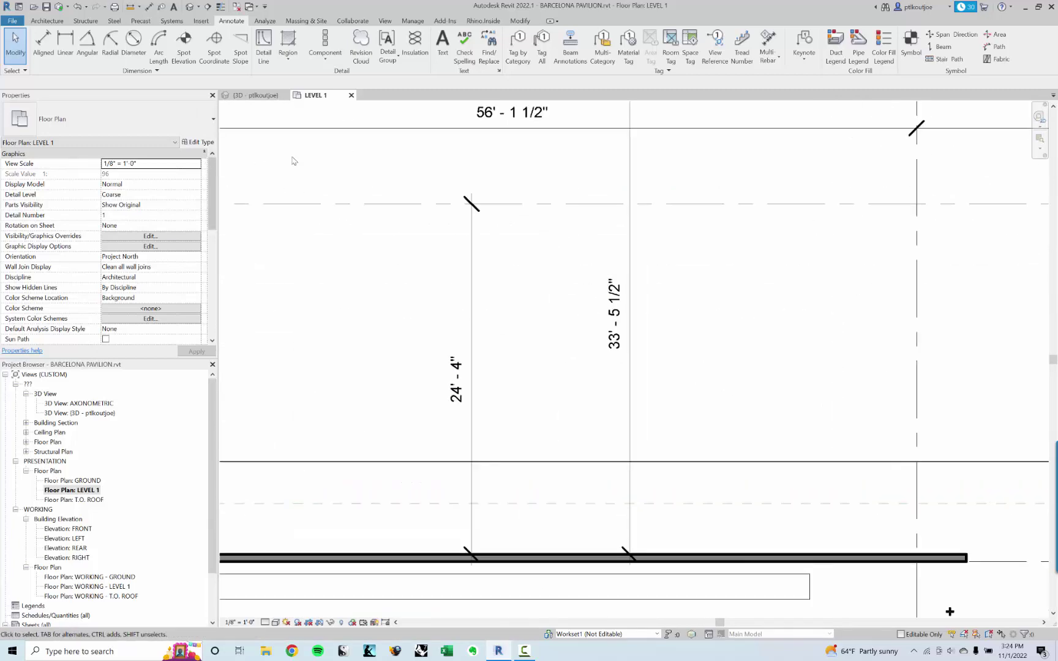
pyautogui.click(629, 346)
pyautogui.rightClick(621, 346)
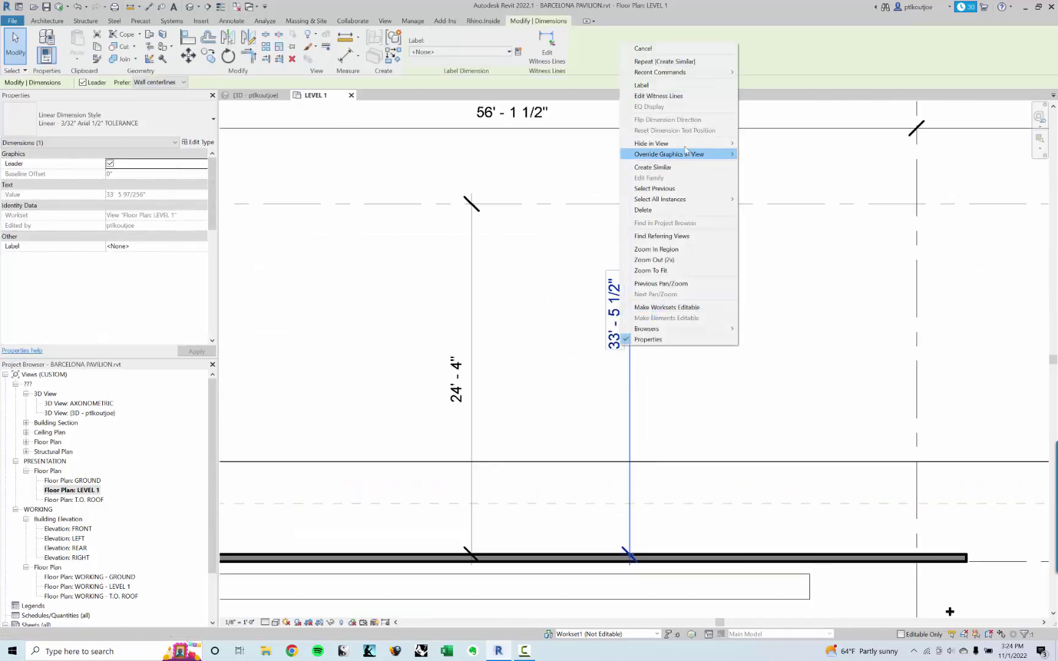
pyautogui.click(673, 167)
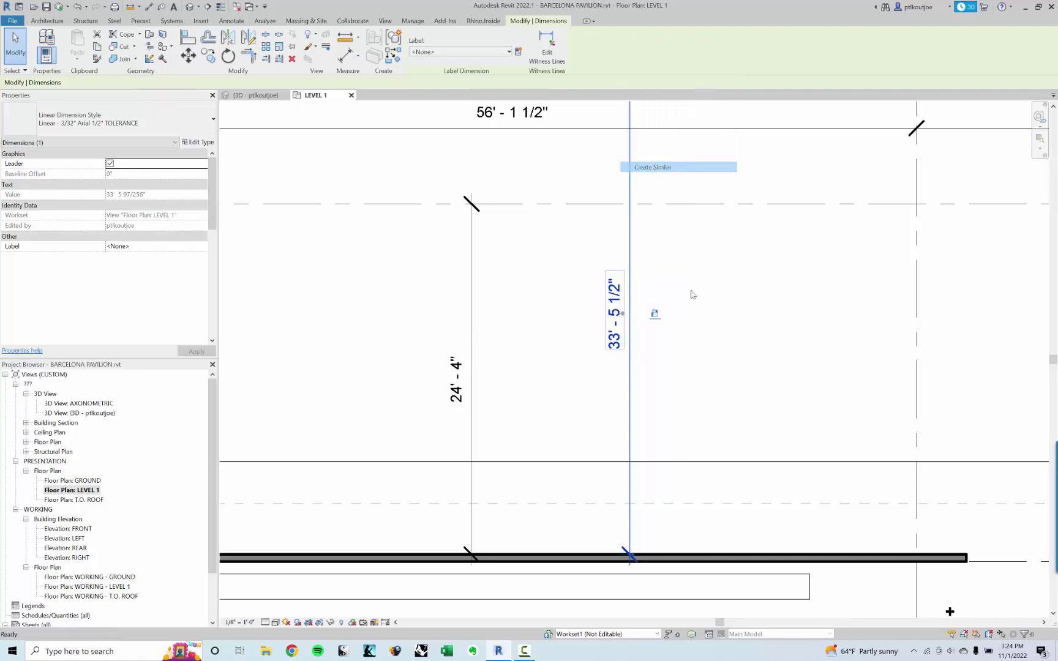
pyautogui.click(733, 466)
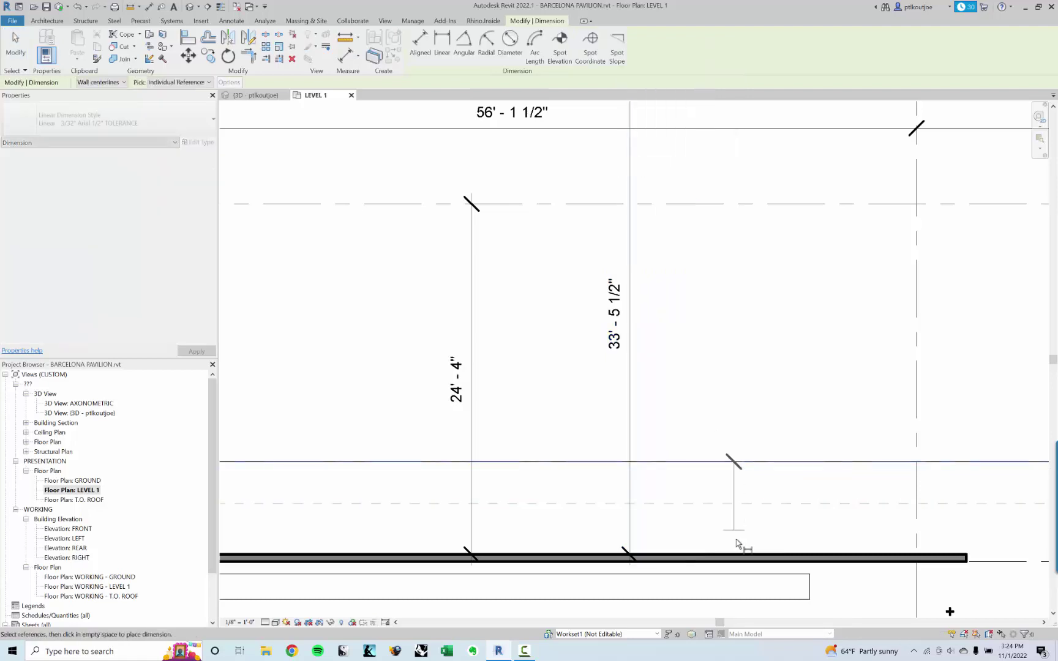
pyautogui.click(738, 556)
pyautogui.scroll(3, 646, 483)
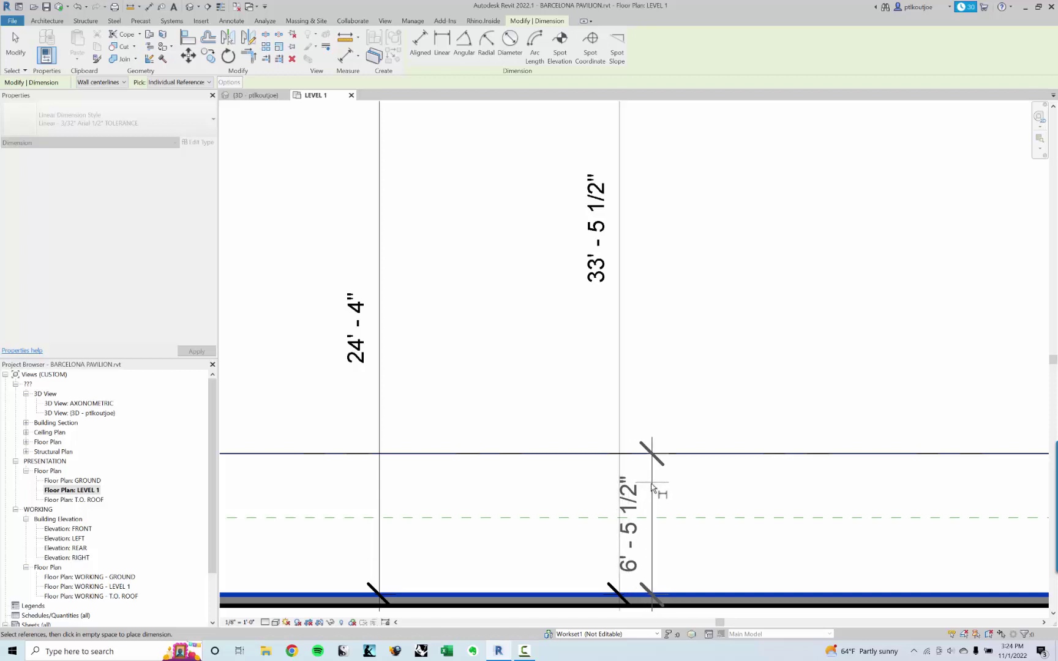
pyautogui.click(647, 490)
pyautogui.press('Escape')
pyautogui.press('Escape')
# Step: Move the 6' - 5 1/2" dimension text up and left onto a curved leader
pyautogui.scroll(2, 680, 594)
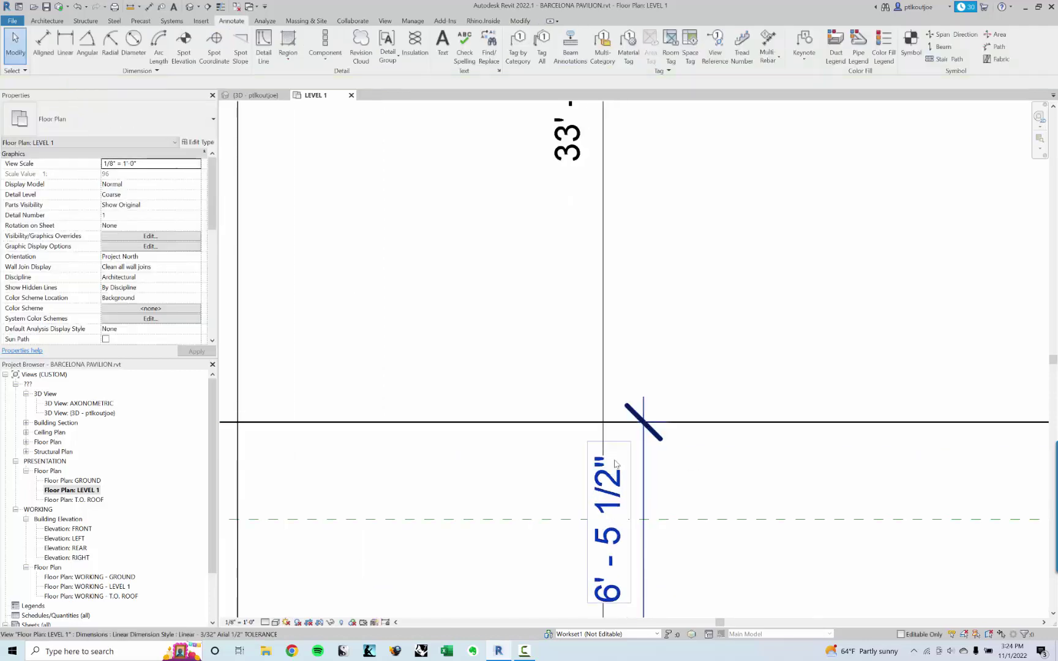
pyautogui.scroll(-2, 603, 294)
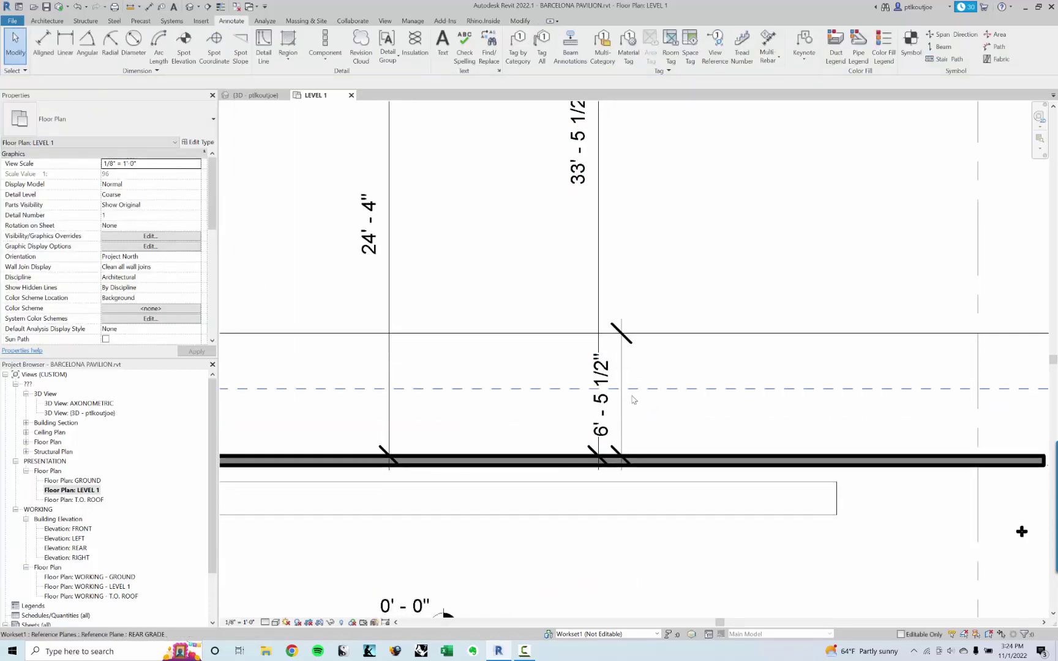
pyautogui.scroll(1, 611, 354)
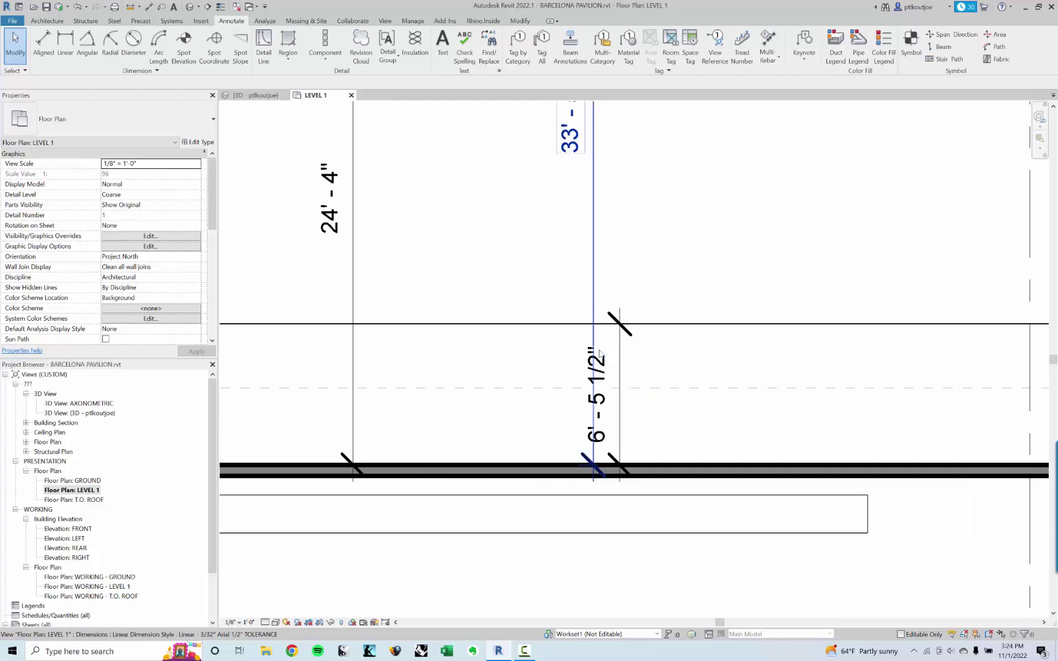
pyautogui.click(608, 382)
pyautogui.moveTo(609, 398); pyautogui.dragTo(525, 256)
pyautogui.click(670, 271)
pyautogui.scroll(-2, 669, 233)
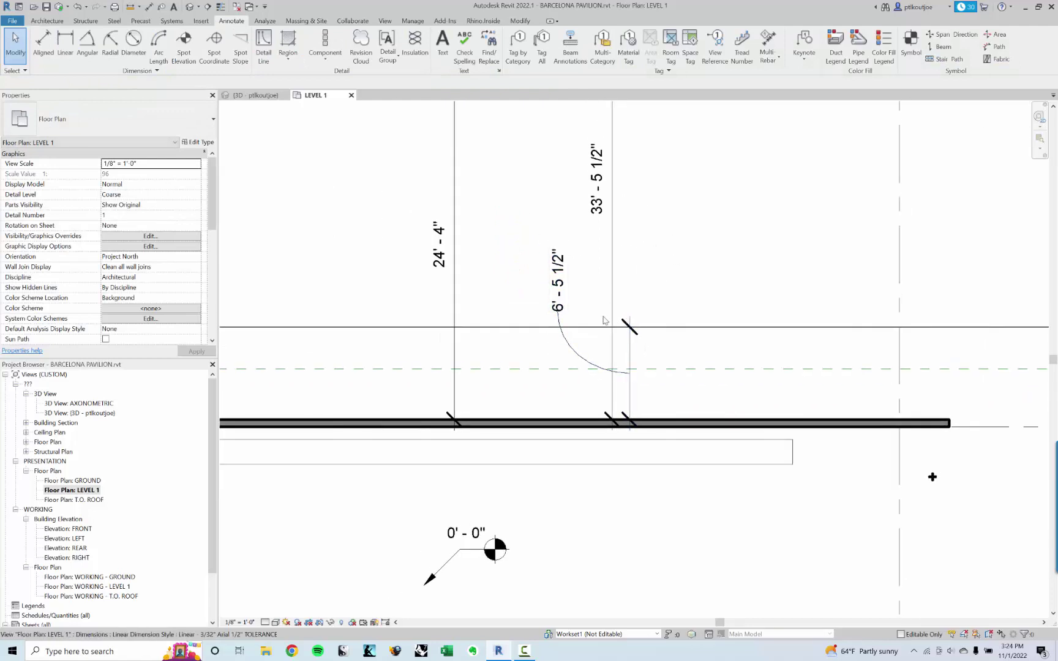
pyautogui.click(564, 292)
pyautogui.moveTo(565, 292)
pyautogui.mouseDown()
pyautogui.moveTo(566, 483)
pyautogui.moveTo(559, 281)
pyautogui.moveTo(543, 271)
pyautogui.mouseUp()
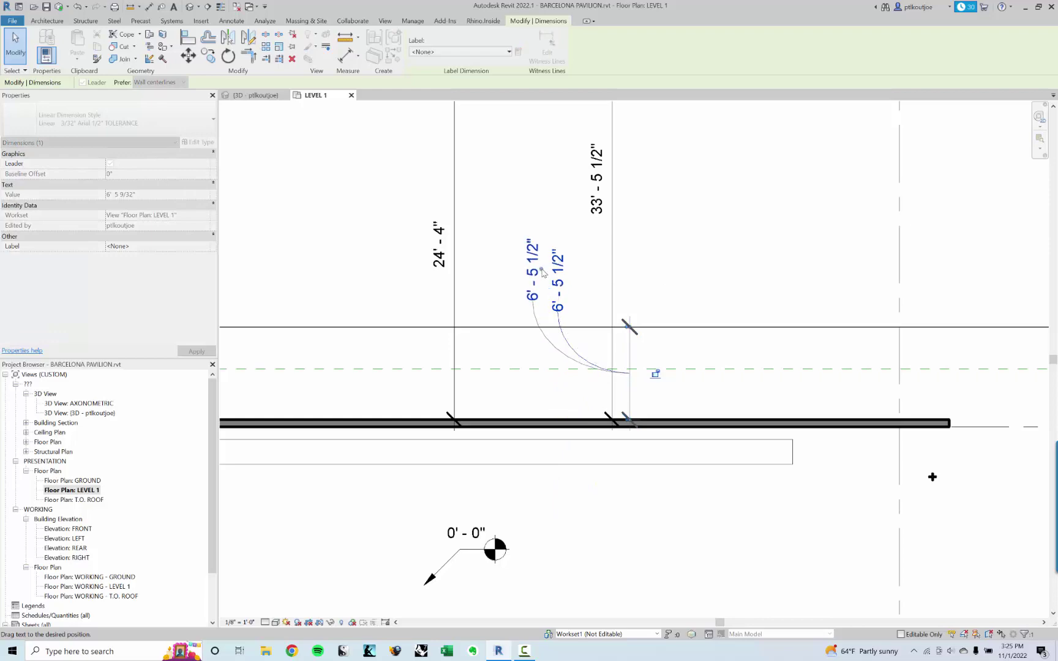
pyautogui.click(693, 289)
pyautogui.scroll(-2, 666, 324)
# Step: Nudge the 6' - 5 1/2" dimension text slightly to the right
pyautogui.scroll(3, 650, 340)
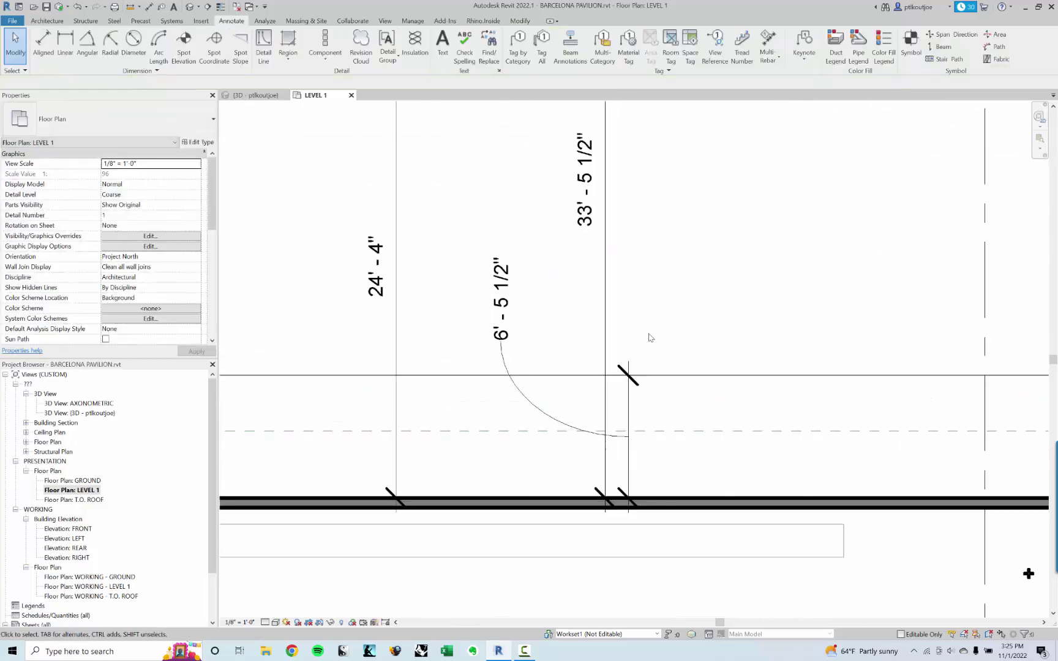
pyautogui.click(512, 301)
pyautogui.moveTo(512, 300); pyautogui.dragTo(550, 317)
pyautogui.press('Escape')
# Step: Undo a trial move of the 24' - 4" text and pan to the walls on the left
pyautogui.click(370, 287)
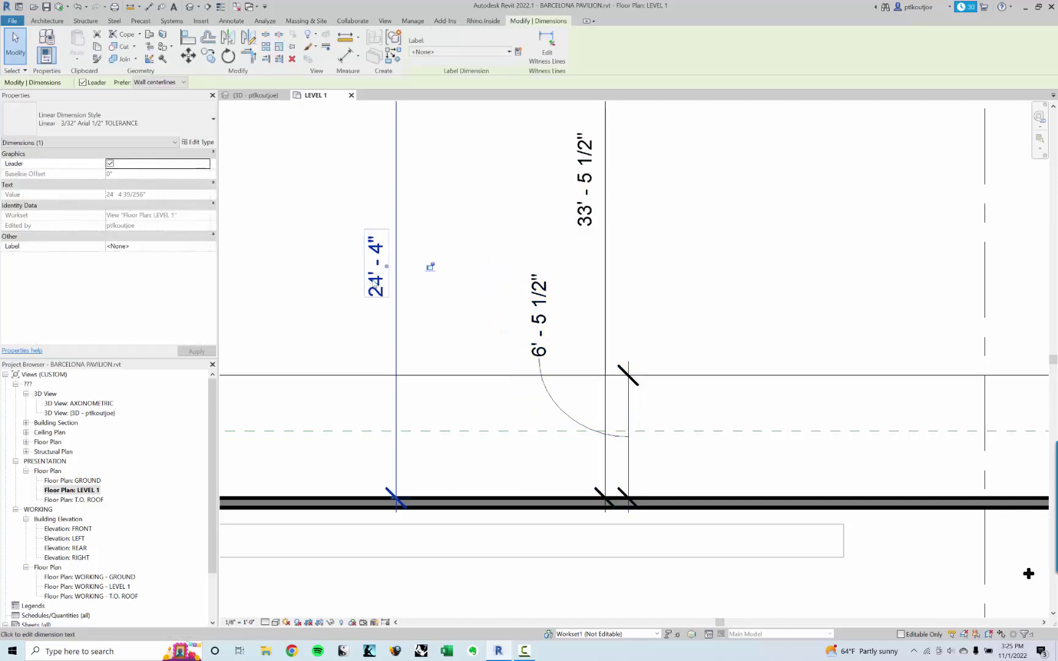
pyautogui.moveTo(370, 288); pyautogui.dragTo(297, 215)
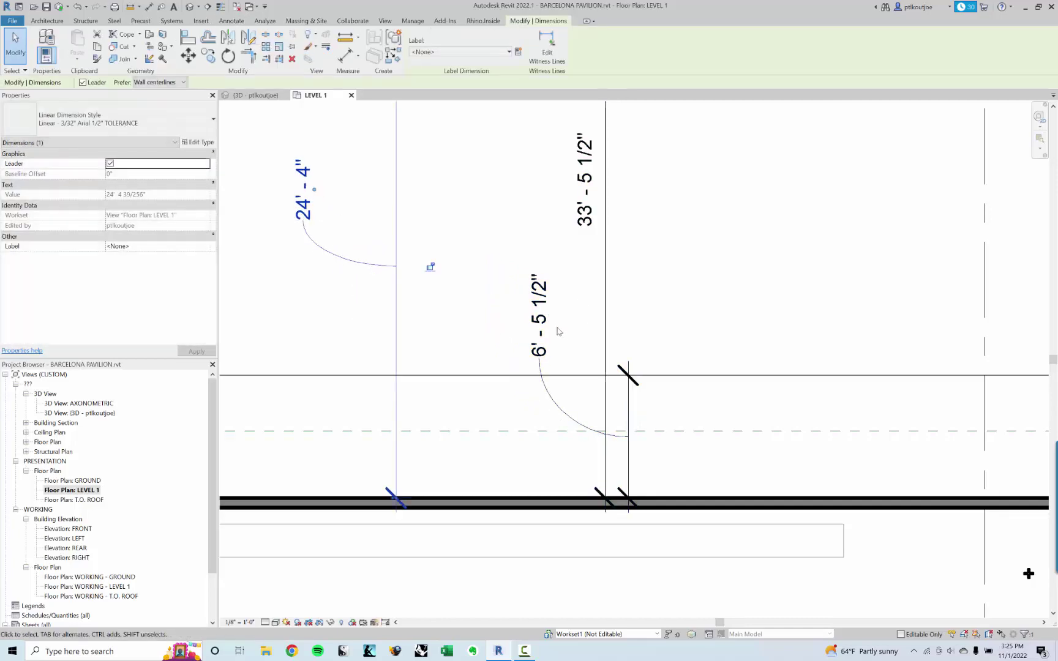
pyautogui.hotkey('ctrl', 'z')
pyautogui.scroll(-3, 461, 334)
pyautogui.moveTo(465, 318); pyautogui.dragTo(565, 447, button='middle')
pyautogui.scroll(-2, 490, 398)
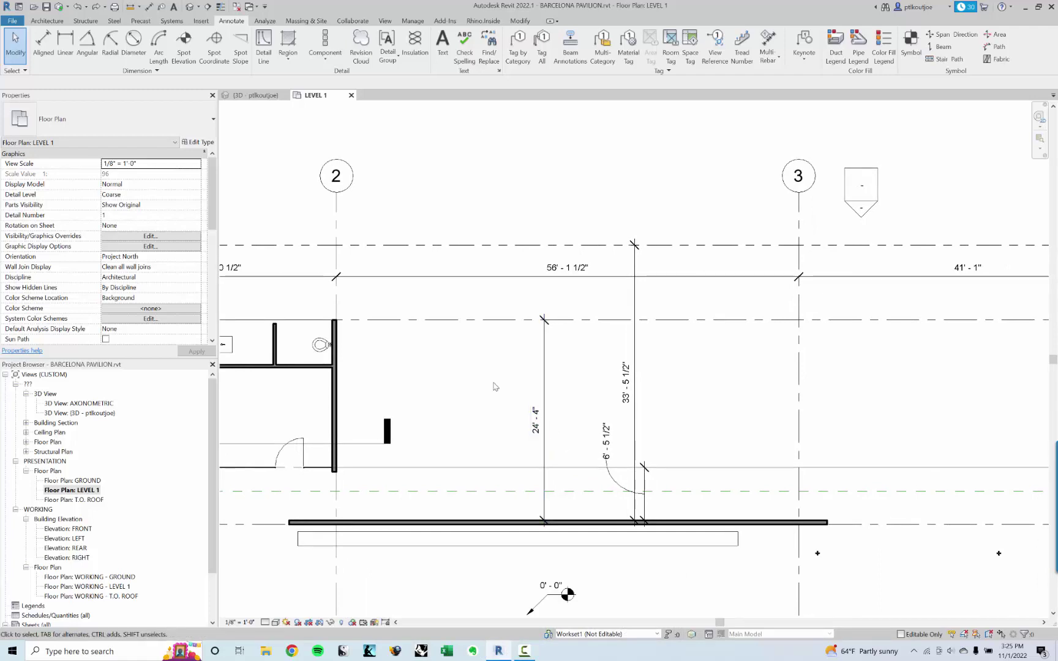
pyautogui.moveTo(458, 401); pyautogui.dragTo(644, 414, button='middle')
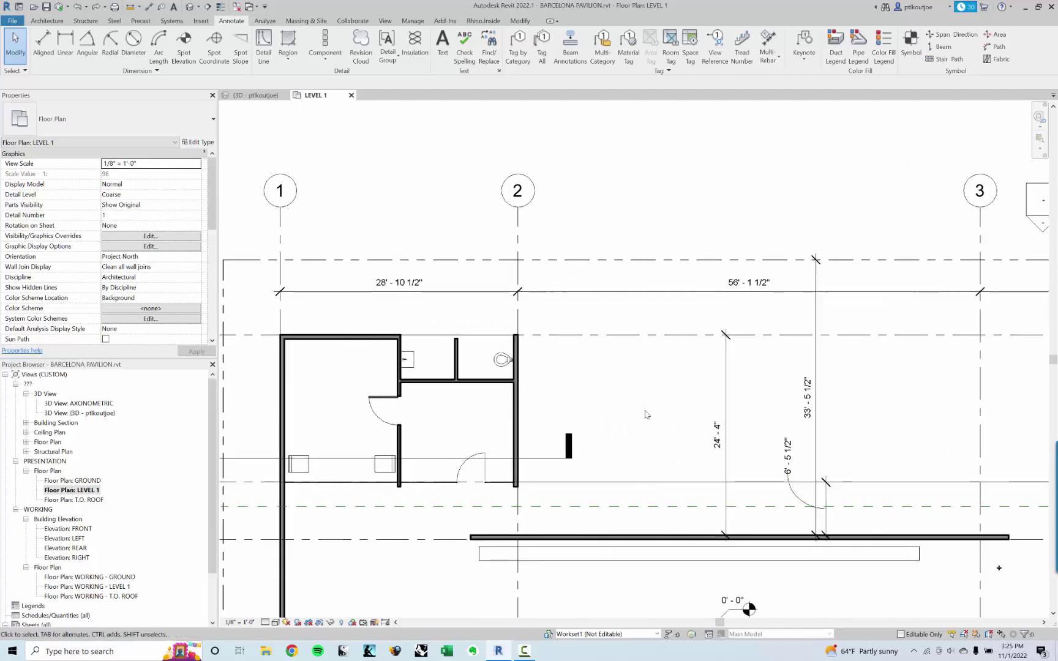
pyautogui.scroll(2, 644, 413)
# Step: Duplicate the grid dimension's type and name it Linear - 3/32" JB 1/2" TOLERANCE
pyautogui.click(379, 253)
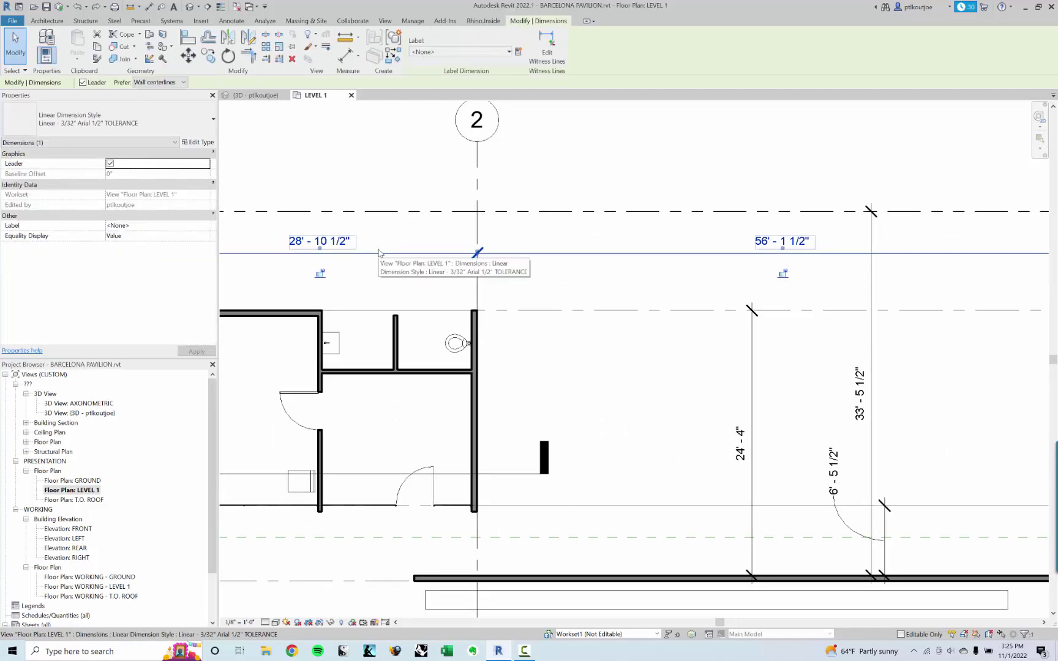
pyautogui.click(196, 142)
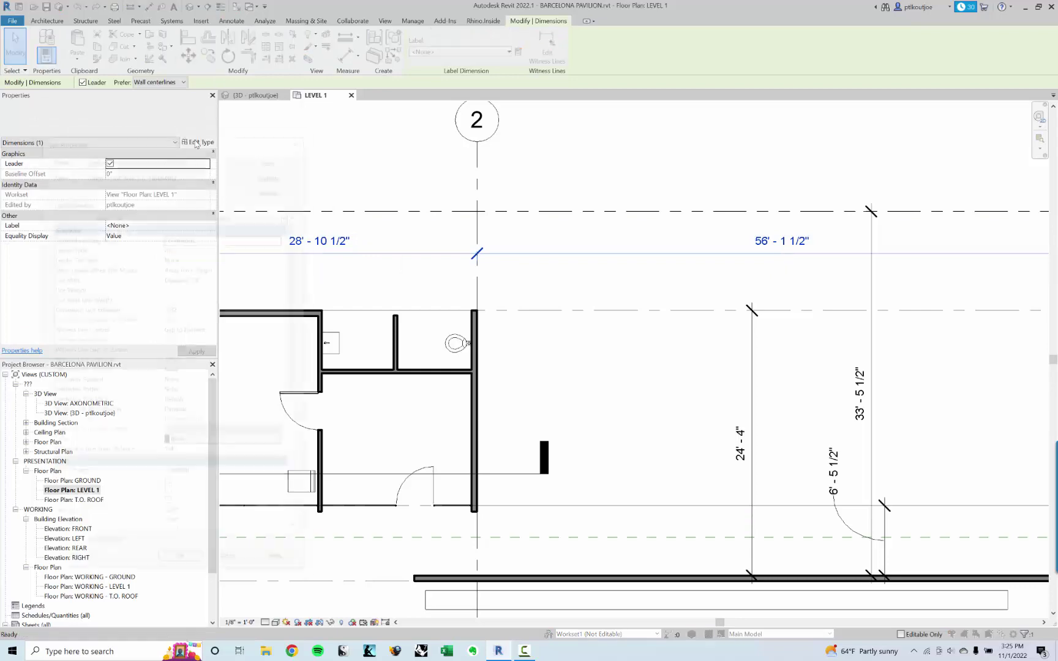
pyautogui.click(274, 171)
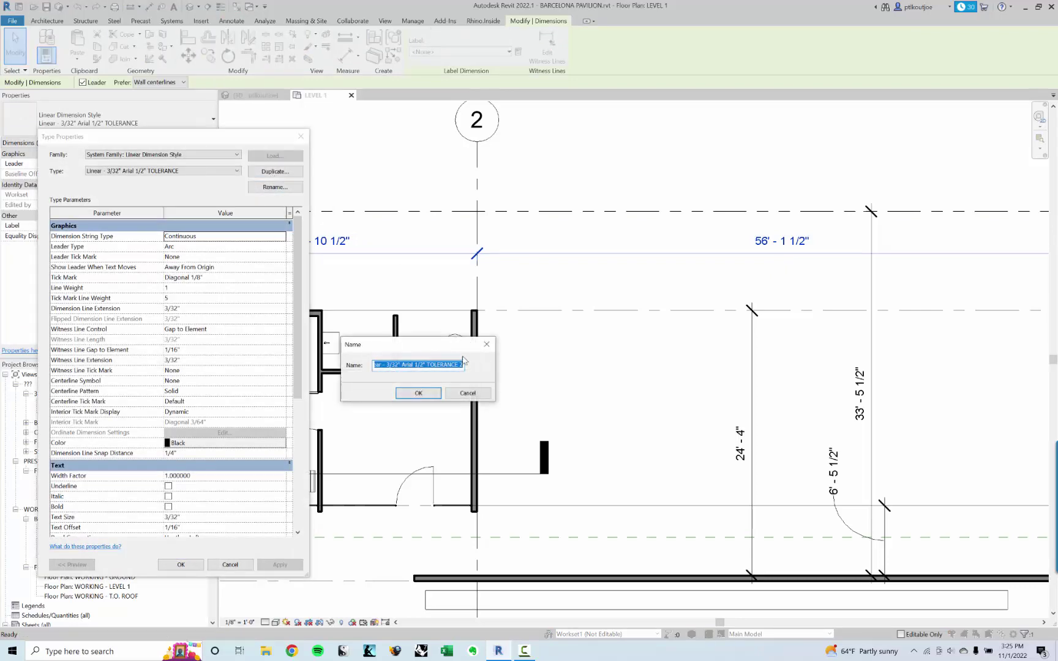
pyautogui.doubleClick(460, 365)
pyautogui.press('BackSpace')
pyautogui.press('BackSpace')
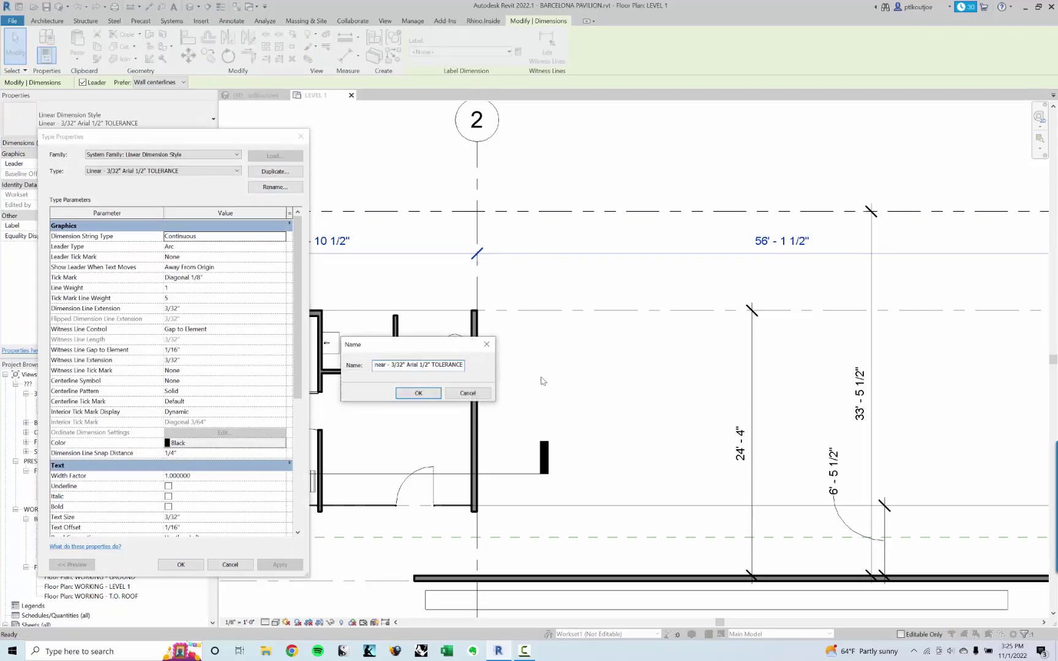
pyautogui.doubleClick(410, 366)
pyautogui.write('a')
pyautogui.click(417, 395)
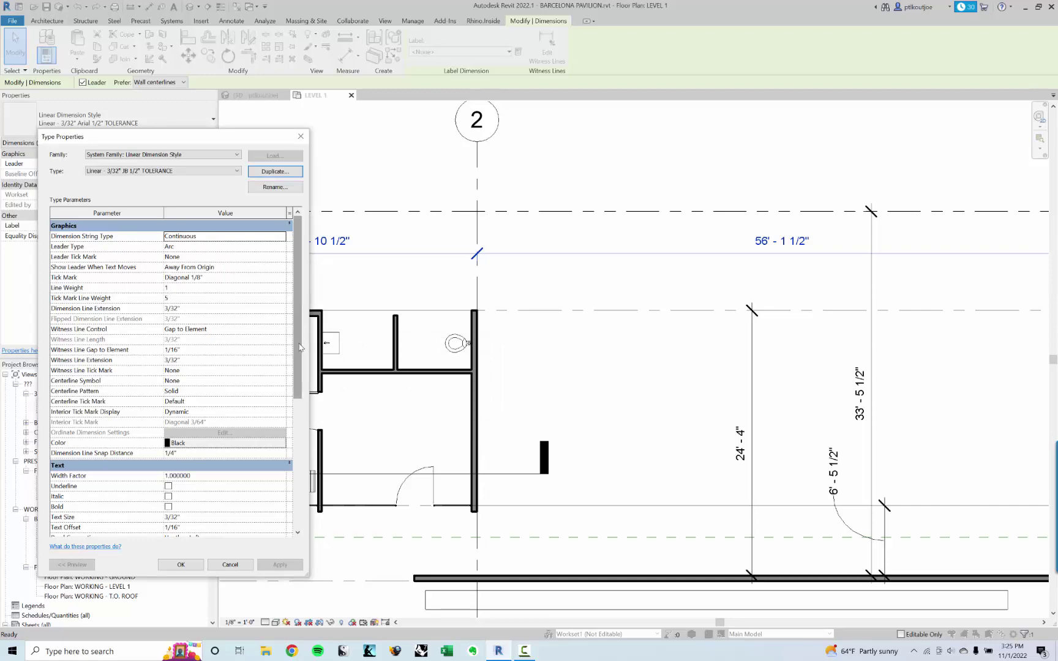
# Step: Set the new type's Text Font to Roboto and apply the change
pyautogui.moveTo(300, 347); pyautogui.dragTo(289, 433)
pyautogui.click(282, 382)
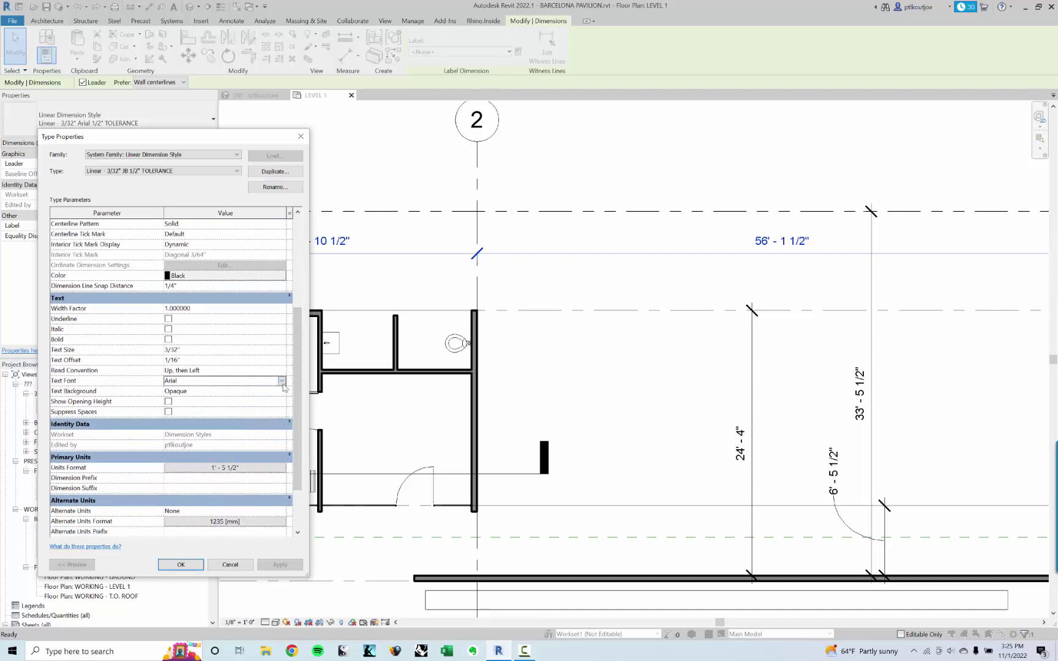
pyautogui.click(282, 382)
pyautogui.scroll(-4, 214, 405)
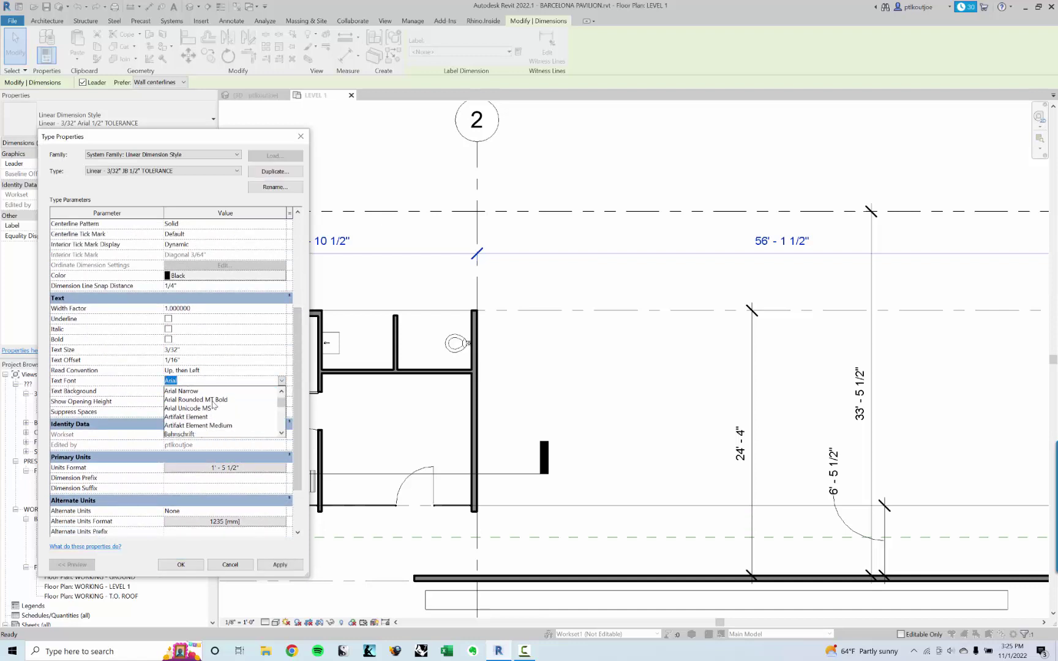
pyautogui.scroll(-8, 215, 404)
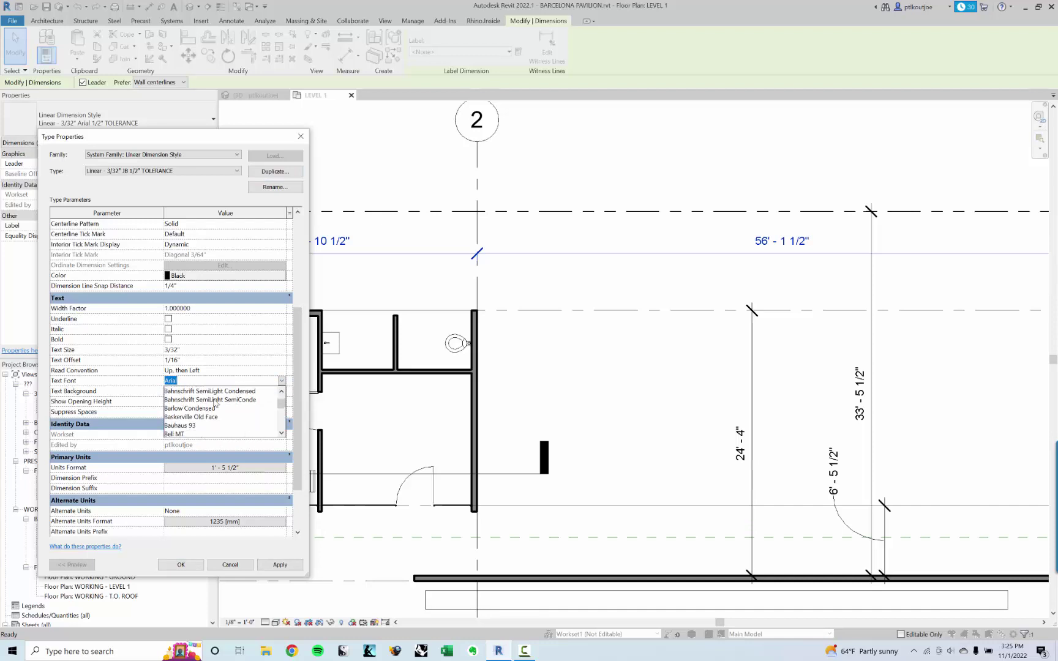
pyautogui.moveTo(281, 405); pyautogui.dragTo(281, 414)
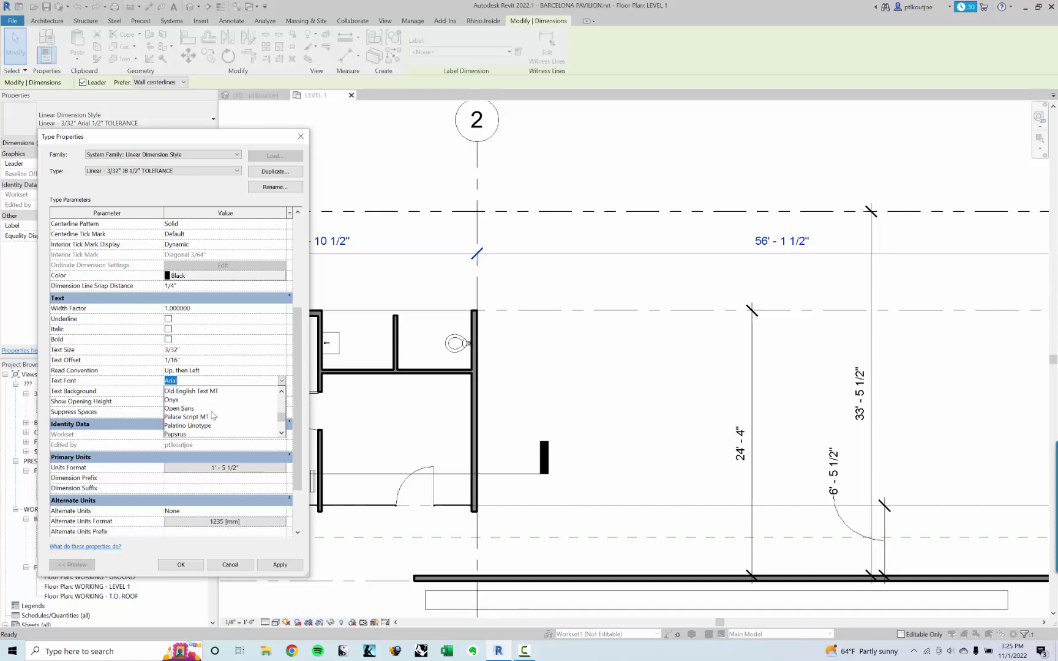
pyautogui.scroll(-3, 212, 414)
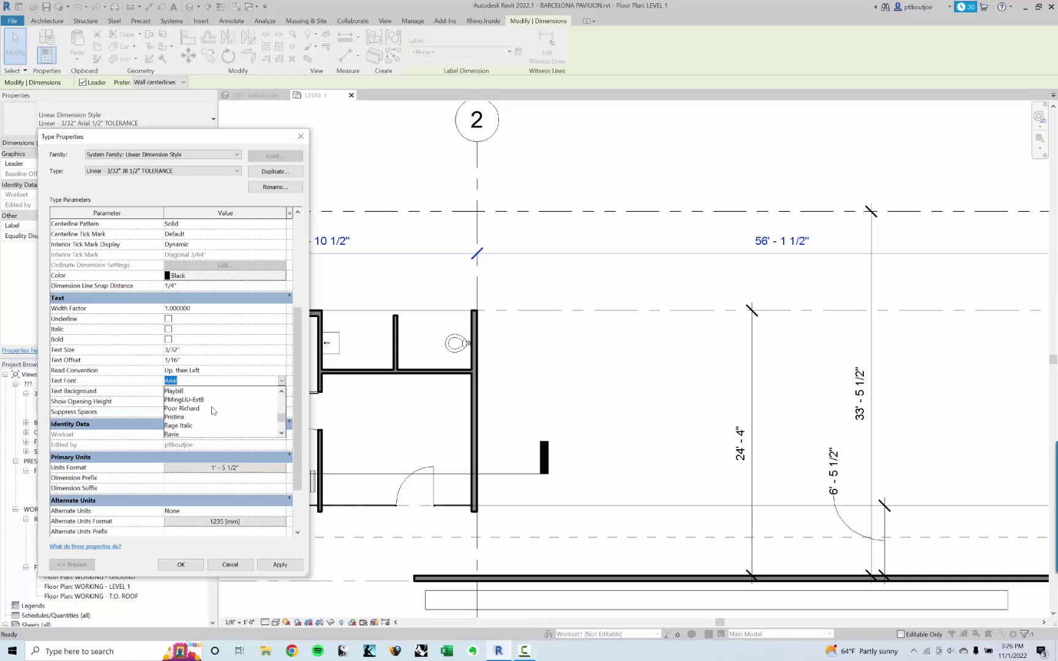
pyautogui.scroll(-1, 216, 407)
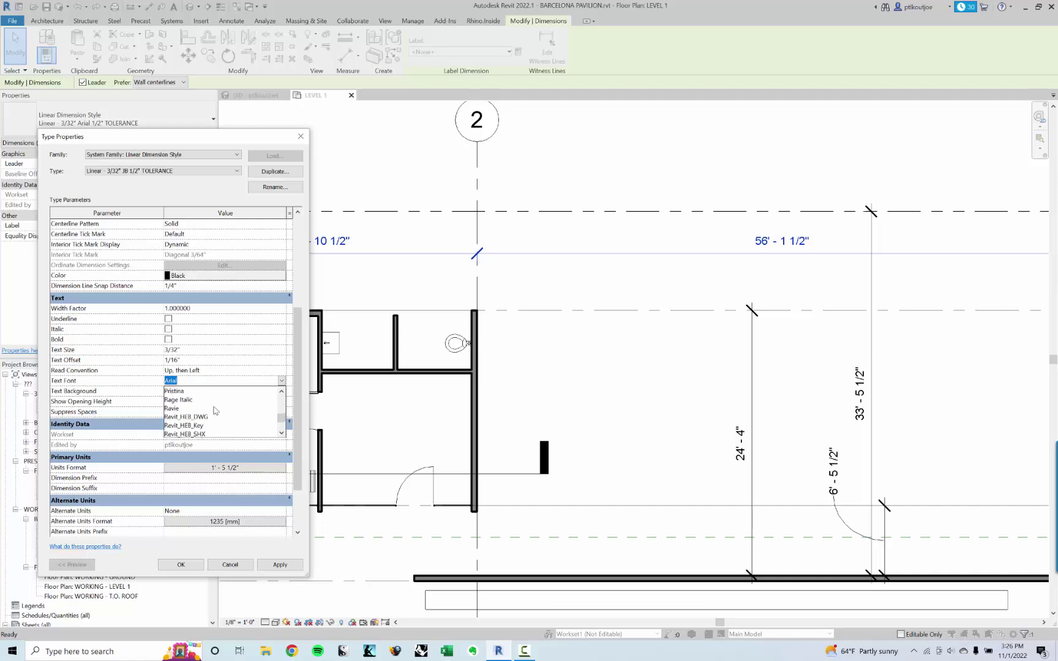
pyautogui.scroll(-1, 216, 410)
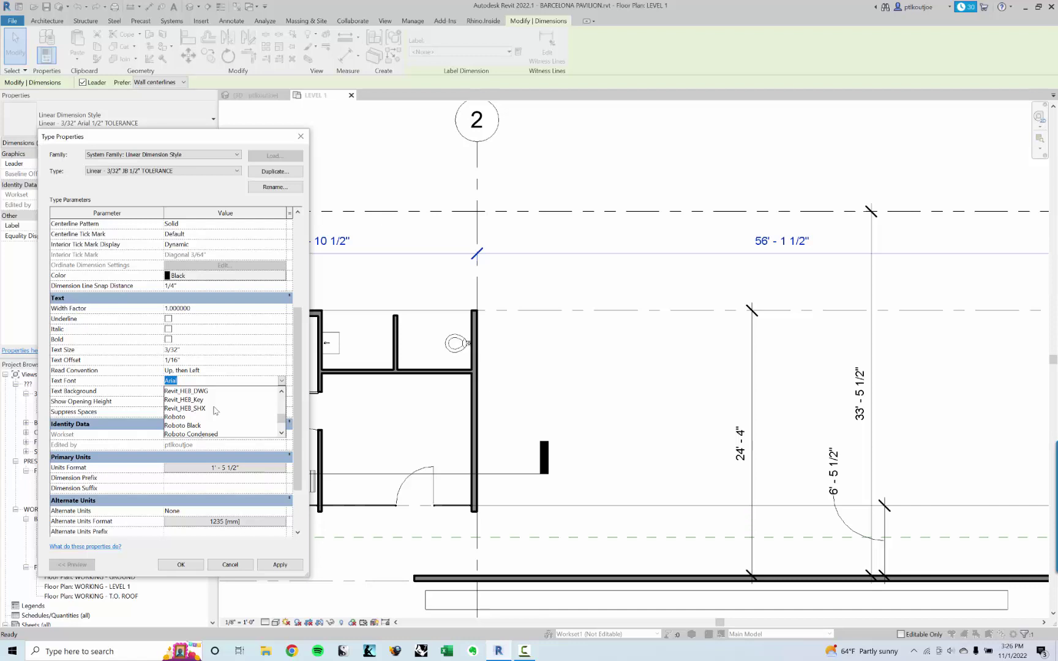
pyautogui.click(178, 419)
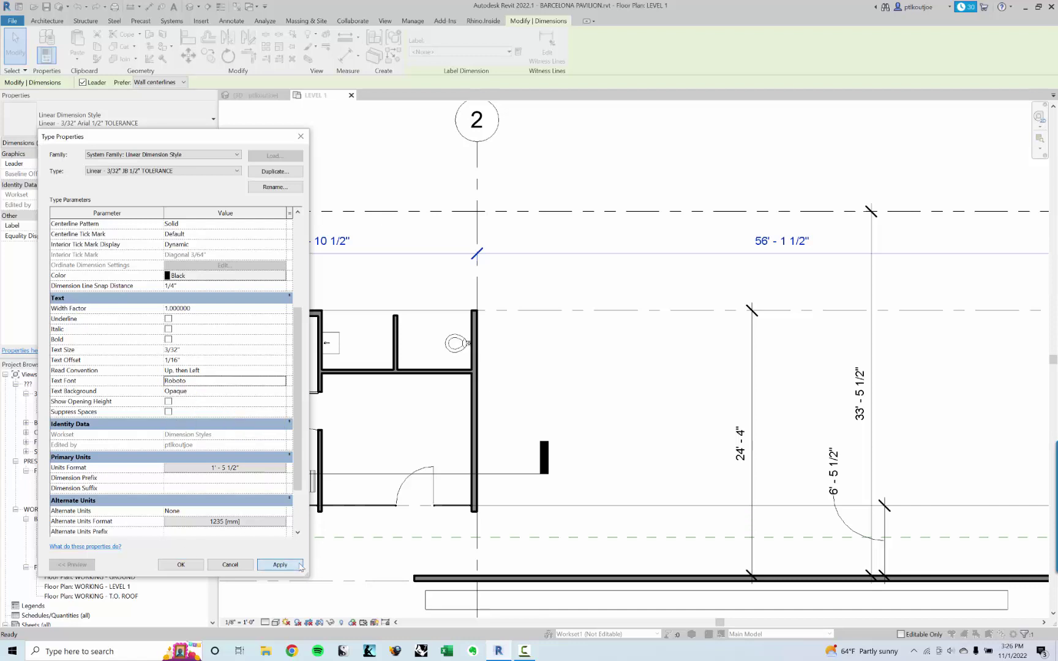
pyautogui.click(280, 565)
# Step: Assign the Linear - 3/32" JB 1/2" TOLERANCE type to the 24' - 4" dimension
pyautogui.click(181, 565)
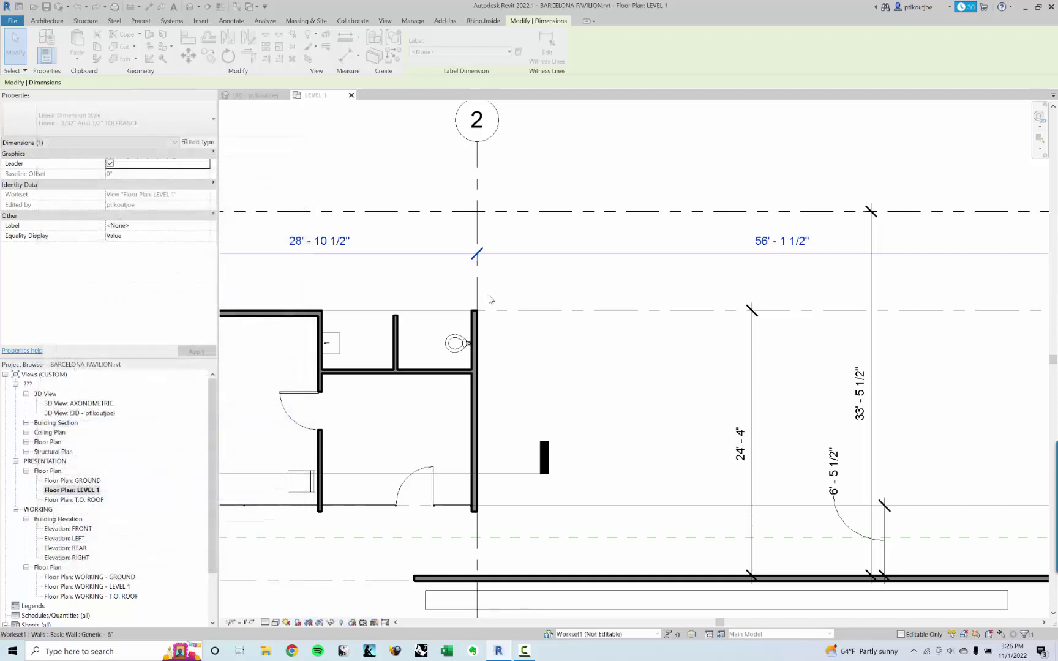
pyautogui.scroll(3, 397, 268)
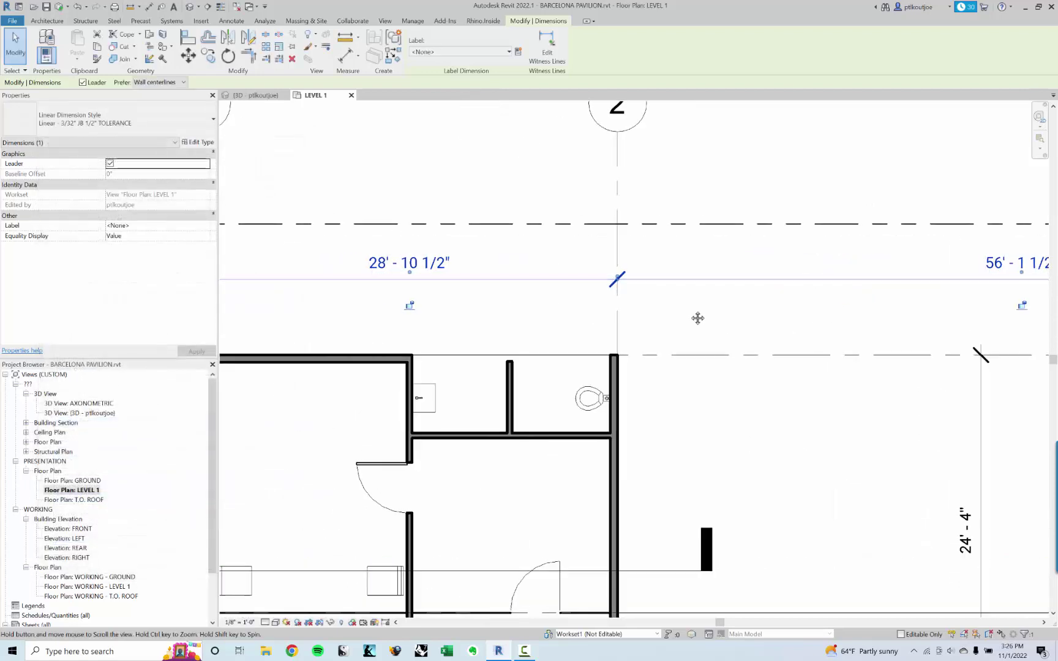
pyautogui.click(802, 429)
pyautogui.click(897, 280)
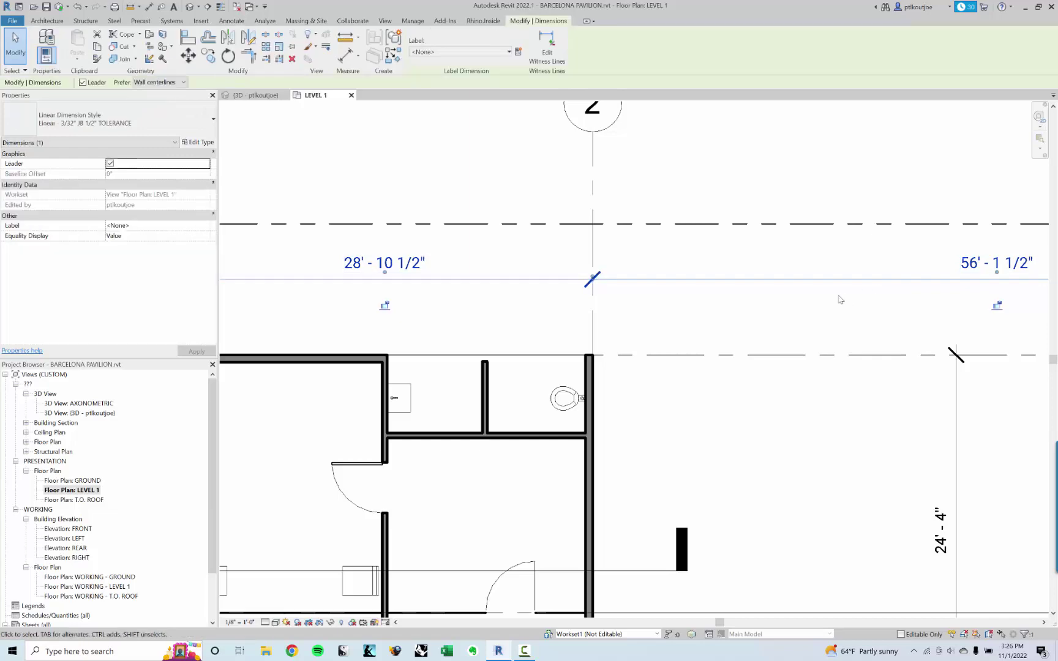
pyautogui.click(788, 400)
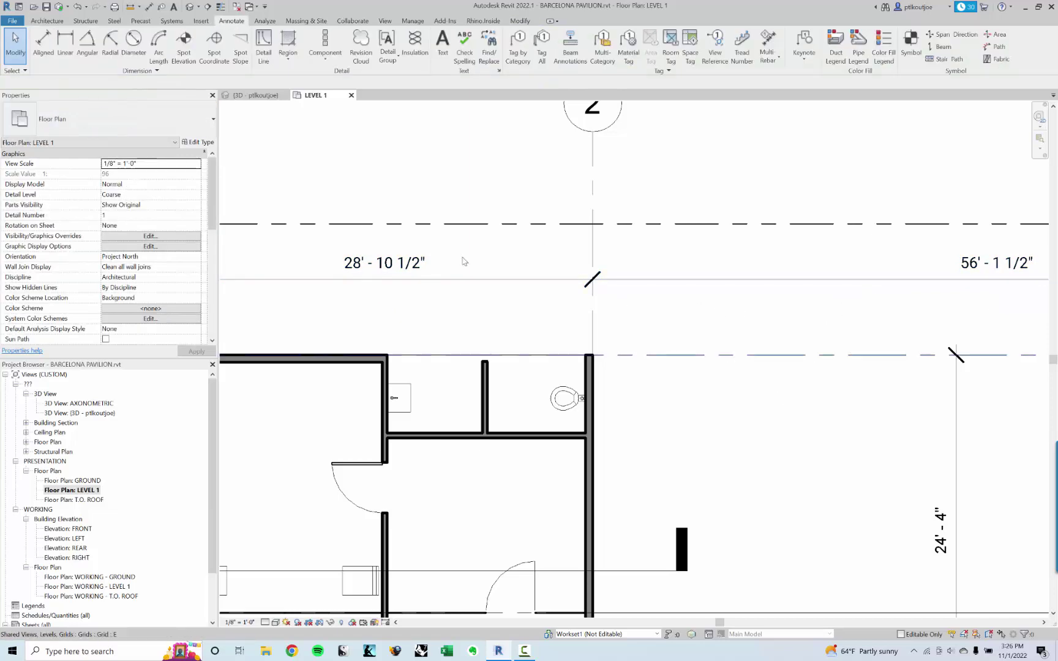
pyautogui.scroll(-2, 654, 289)
pyautogui.scroll(1, 705, 307)
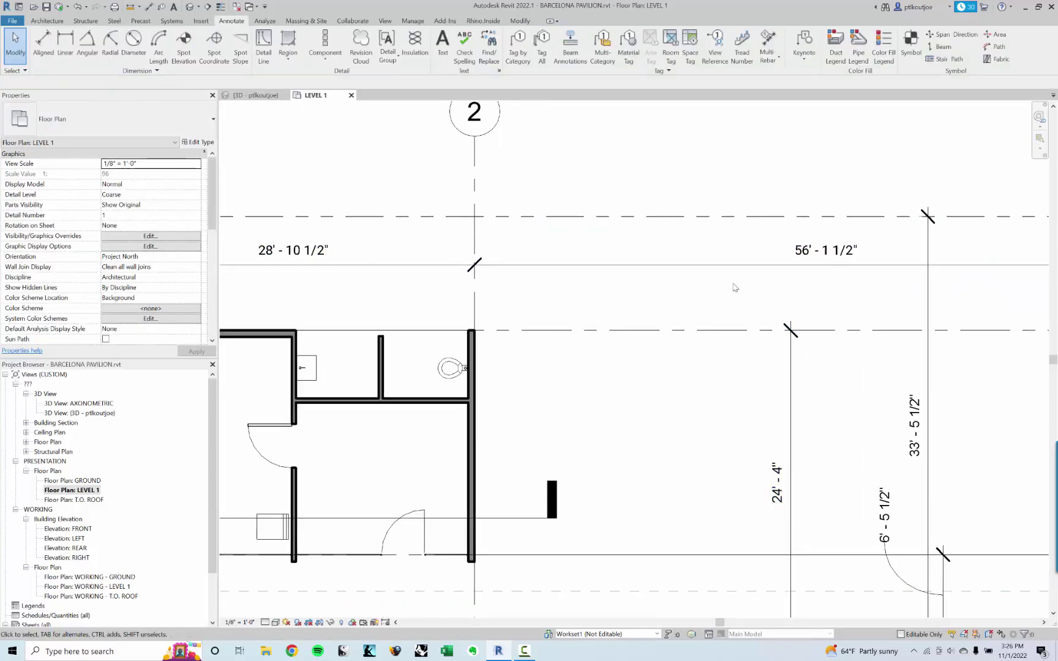
pyautogui.click(790, 428)
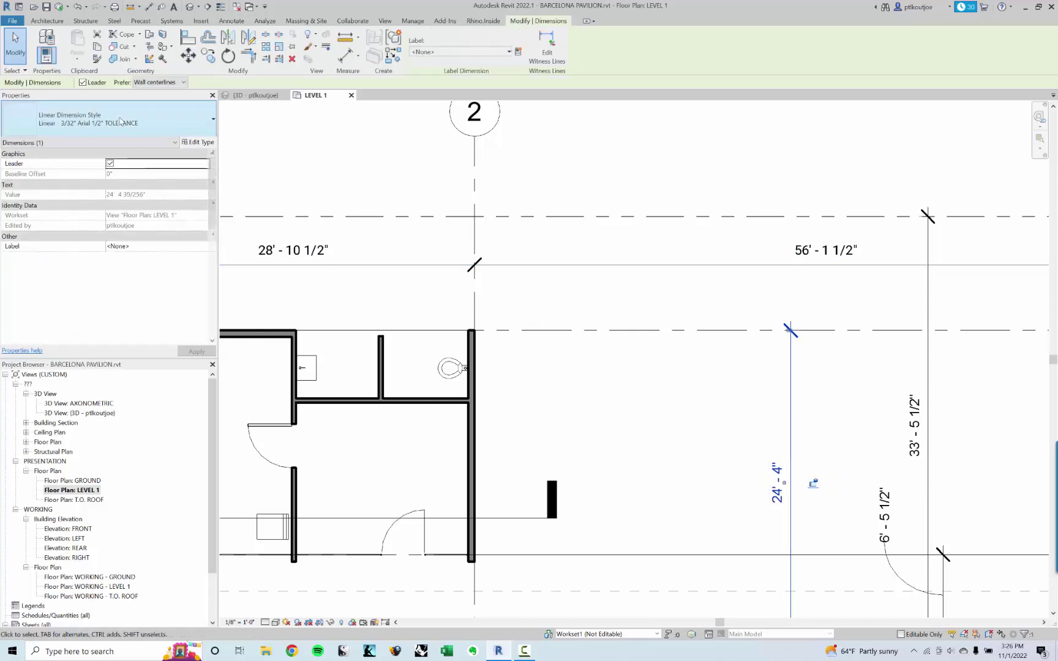
pyautogui.click(120, 121)
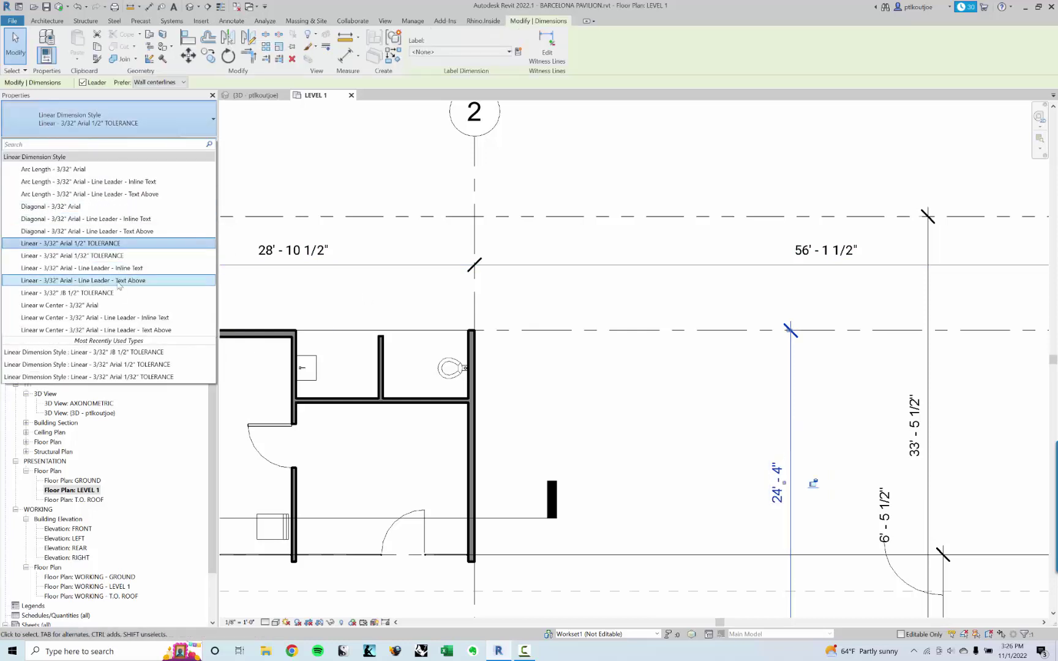
pyautogui.click(68, 293)
pyautogui.click(626, 425)
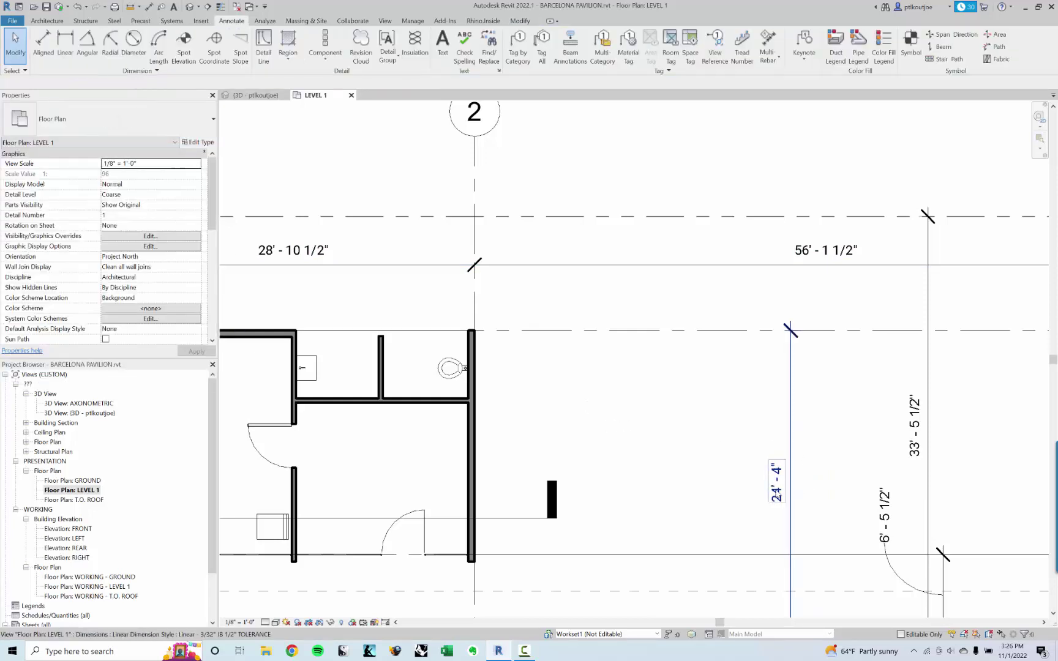
# Step: Open the type properties of the grid dimension string near grid 1
pyautogui.moveTo(360, 270); pyautogui.dragTo(488, 278, button='middle')
pyautogui.click(488, 278)
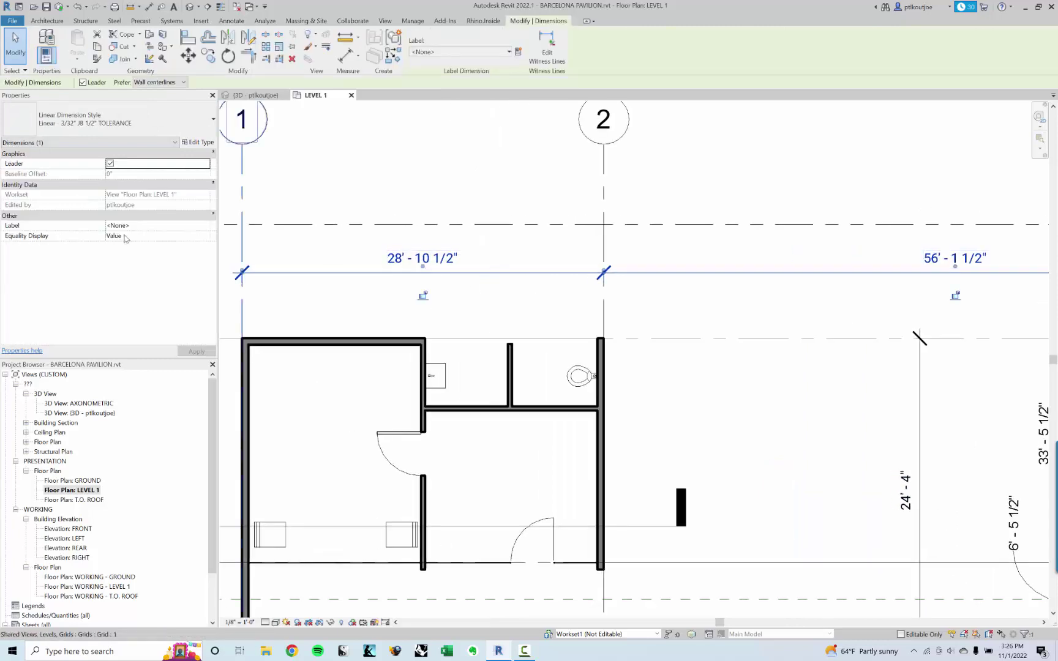
pyautogui.click(195, 142)
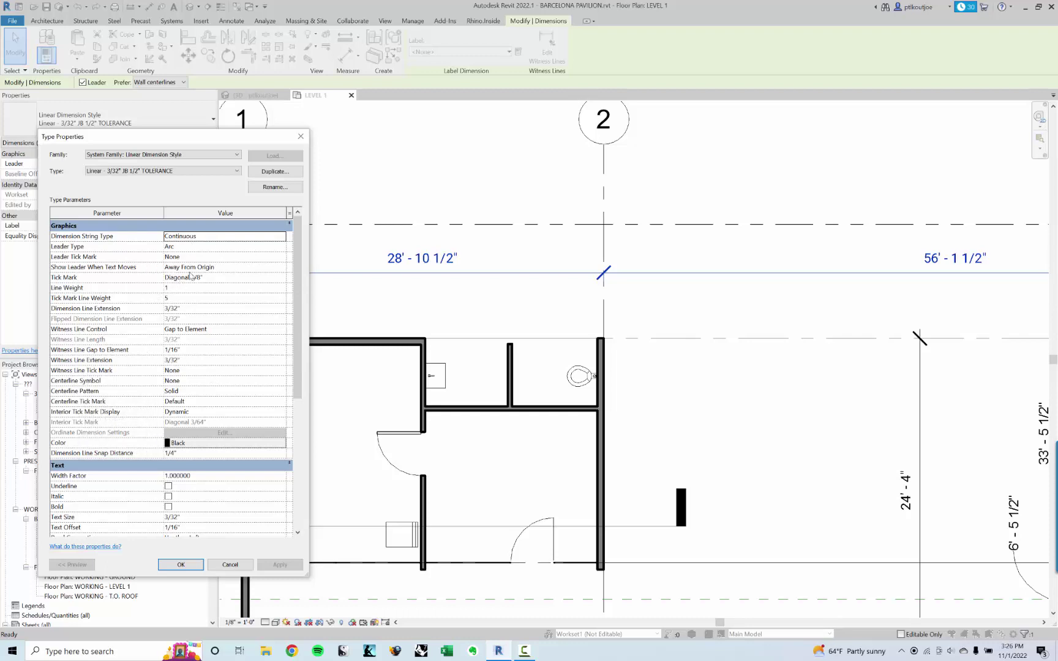
# Step: Set the dimension style's Alternate Units to Below, so values like 8800 appear under each dimension
pyautogui.moveTo(298, 302); pyautogui.dragTo(295, 432)
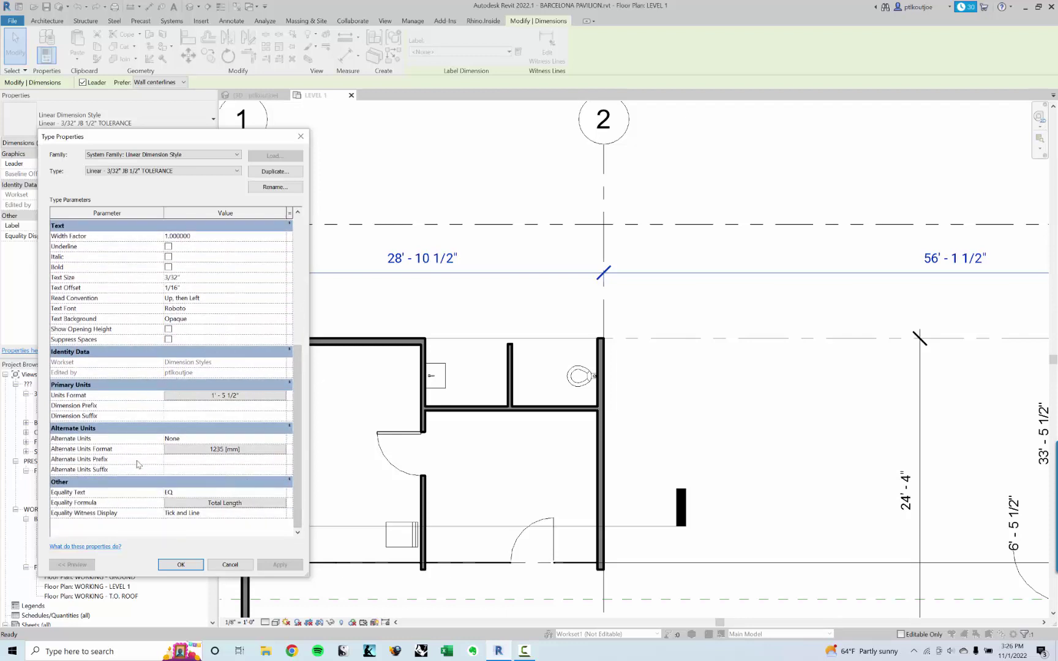
pyautogui.click(282, 439)
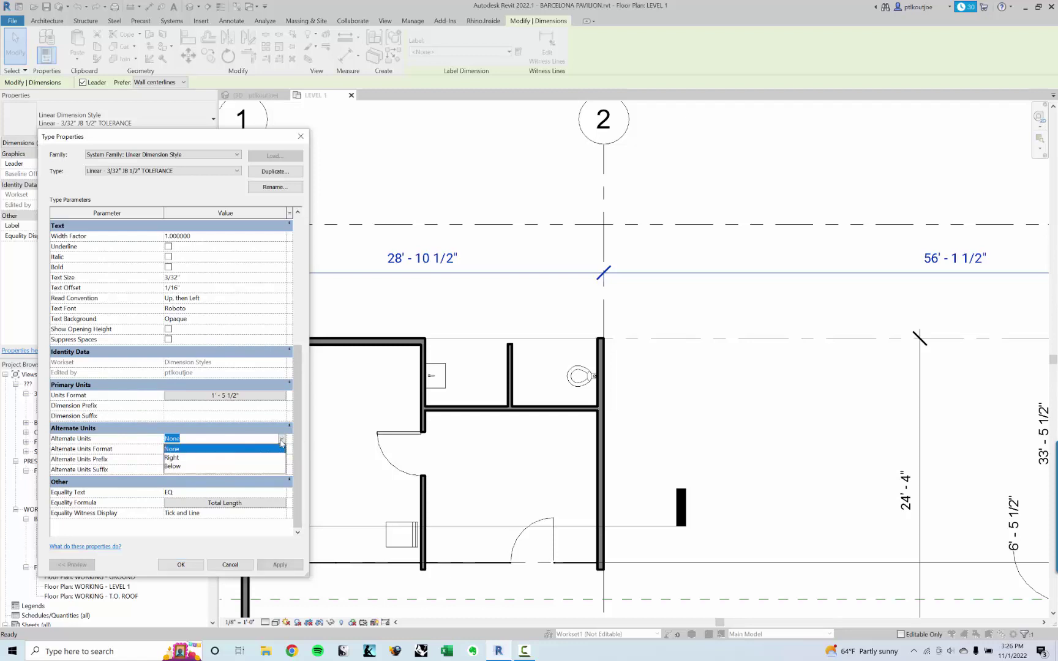
pyautogui.click(172, 467)
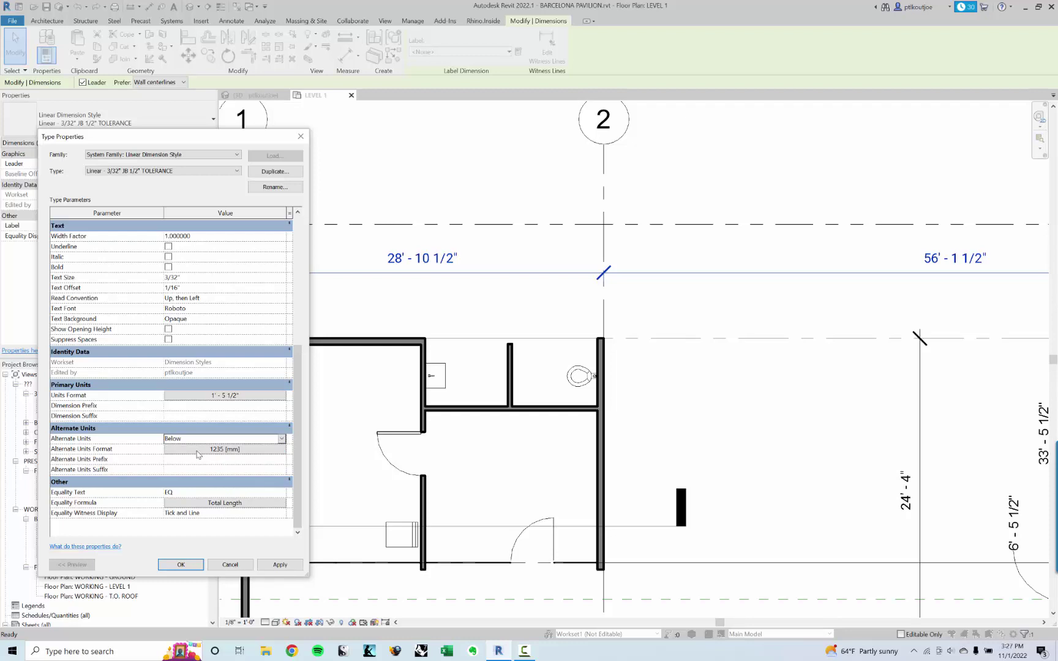
pyautogui.click(182, 565)
# Step: Undo the Alternate Units change so dimensions like 28' - 10 1/2" show feet and inches only
pyautogui.click(484, 313)
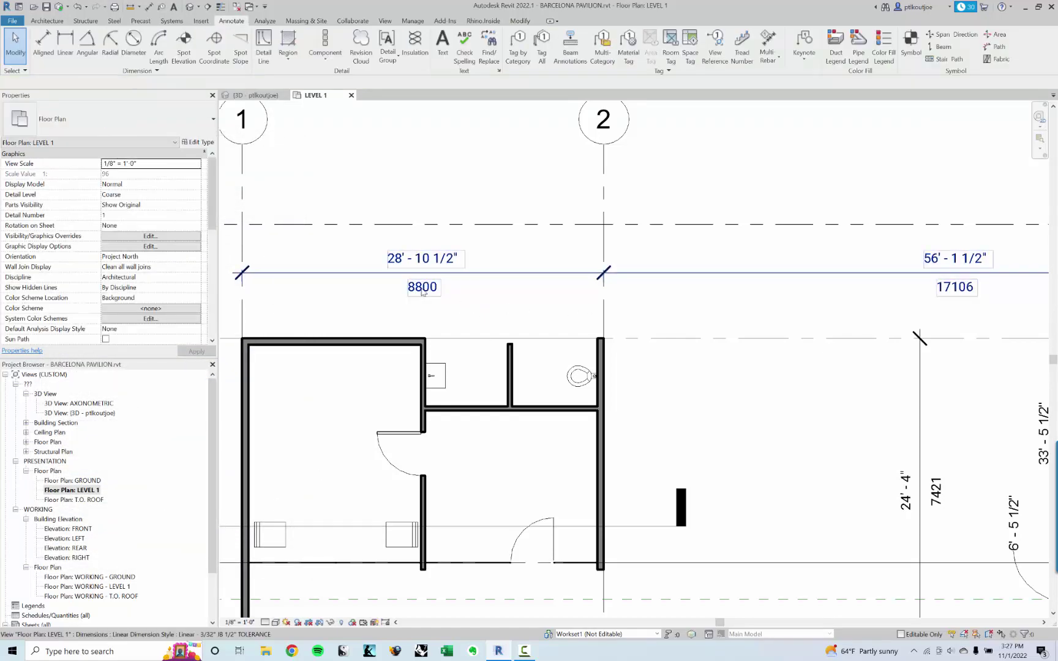
pyautogui.scroll(-2, 484, 313)
pyautogui.moveTo(1041, 324)
pyautogui.mouseDown(button='middle')
pyautogui.moveTo(831, 325)
pyautogui.moveTo(738, 345)
pyautogui.mouseUp(button='middle')
pyautogui.scroll(-1, 888, 326)
pyautogui.moveTo(885, 345); pyautogui.dragTo(532, 364, button='middle')
pyautogui.moveTo(904, 349); pyautogui.dragTo(720, 349, button='middle')
pyautogui.scroll(-1, 720, 349)
pyautogui.moveTo(538, 368); pyautogui.dragTo(807, 384, button='middle')
pyautogui.moveTo(503, 364); pyautogui.dragTo(715, 367, button='middle')
pyautogui.scroll(1, 715, 367)
pyautogui.scroll(1, 454, 367)
pyautogui.moveTo(620, 409); pyautogui.dragTo(579, 404, button='middle')
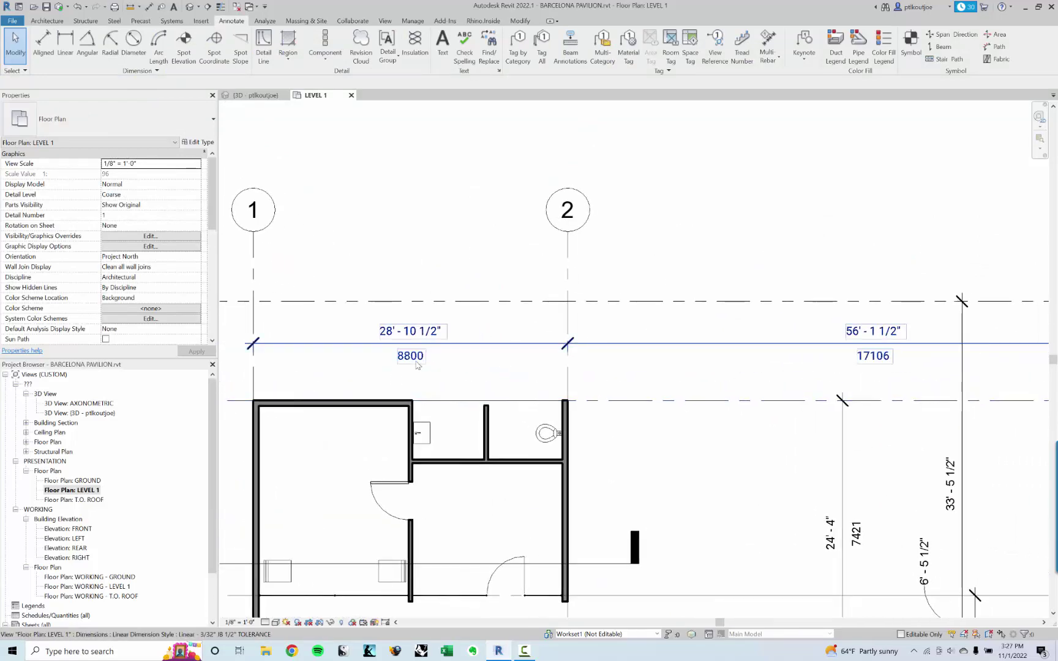
pyautogui.scroll(1, 496, 291)
pyautogui.hotkey('ctrl', 'z')
# Step: Zoom into the restroom and select the sink to inspect it
pyautogui.moveTo(496, 292); pyautogui.dragTo(463, 300, button='middle')
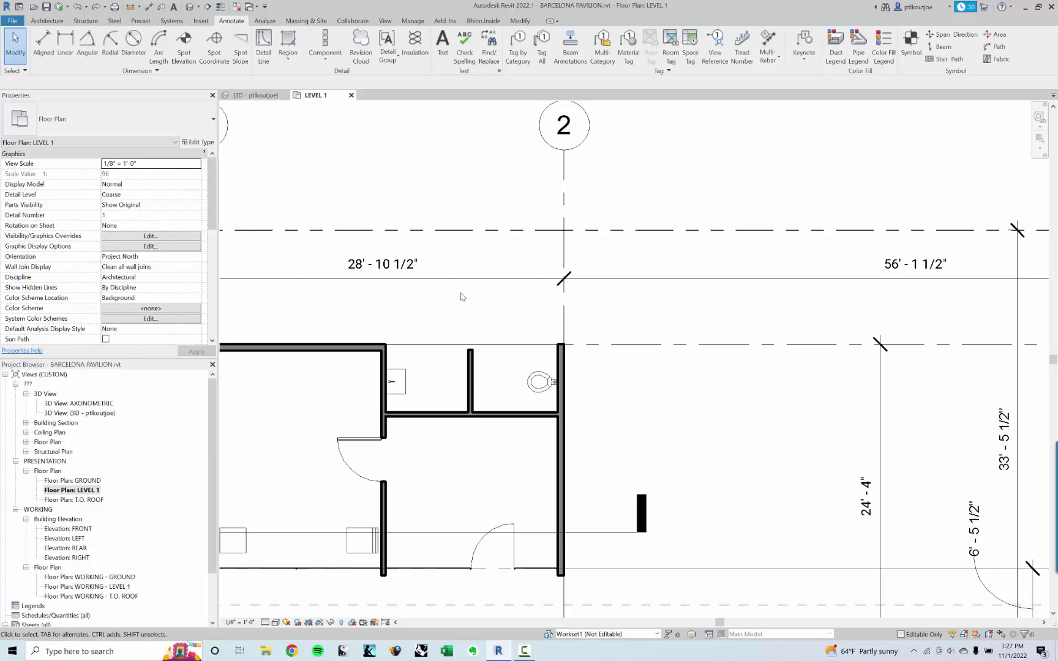
pyautogui.scroll(4, 478, 297)
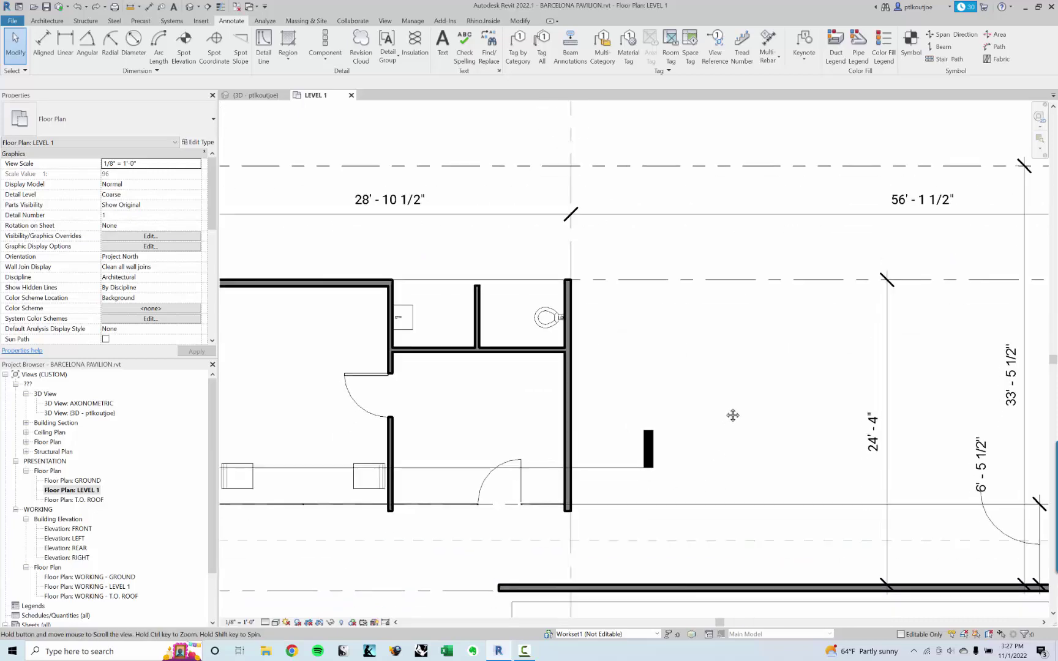
pyautogui.scroll(2, 496, 303)
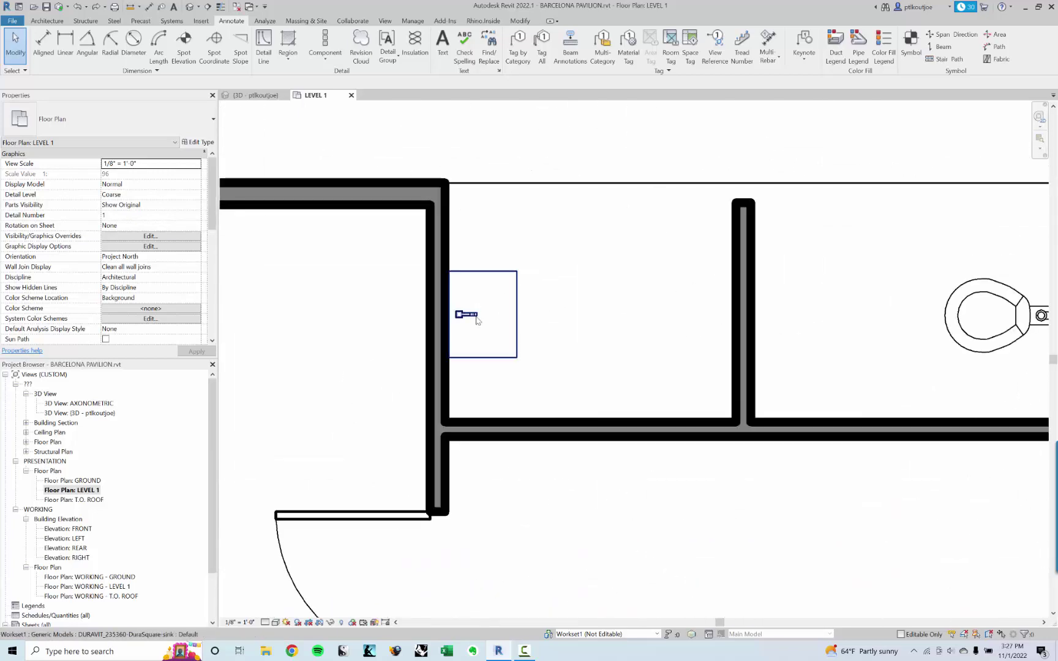
pyautogui.click(499, 361)
pyautogui.click(581, 331)
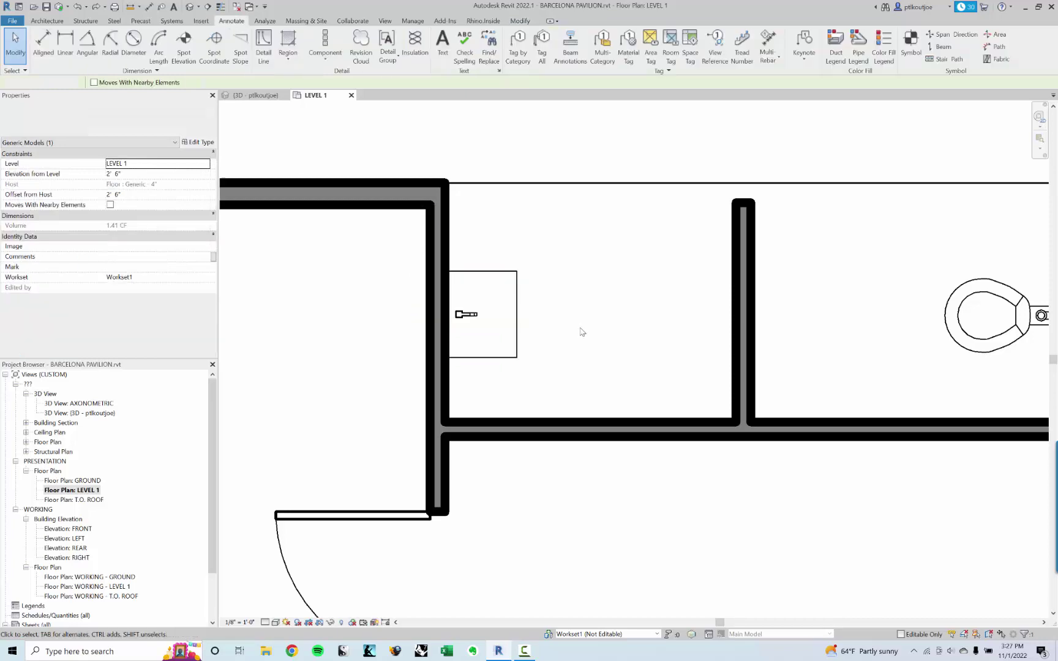
pyautogui.click(515, 345)
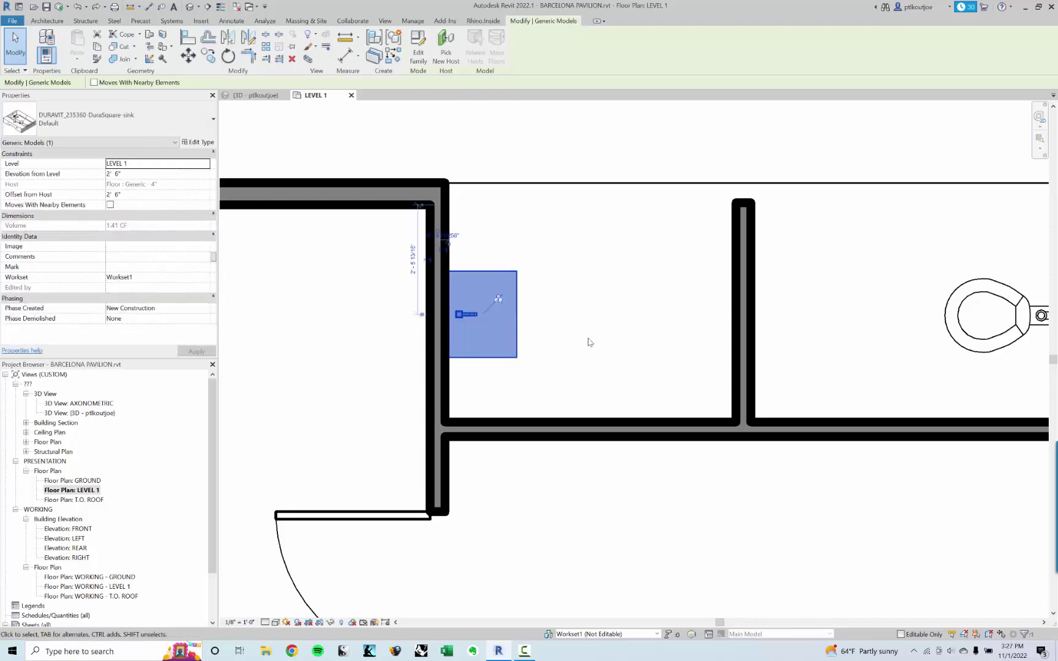
pyautogui.click(587, 343)
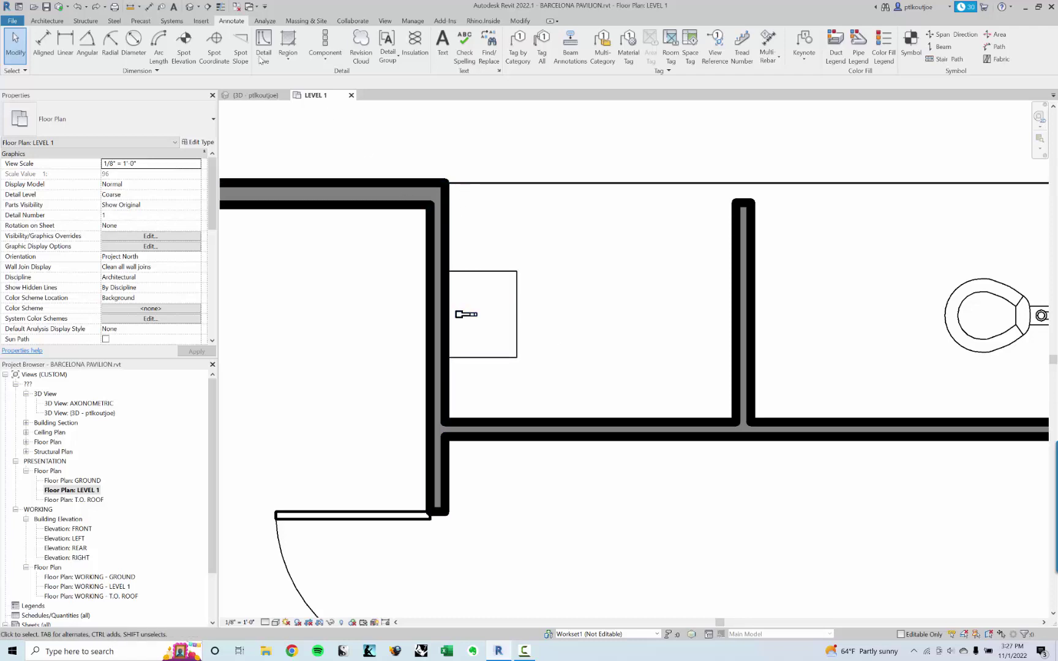
# Step: Place an aligned dimension from the upper wall face through the sink centre to the lower wall
pyautogui.click(151, 7)
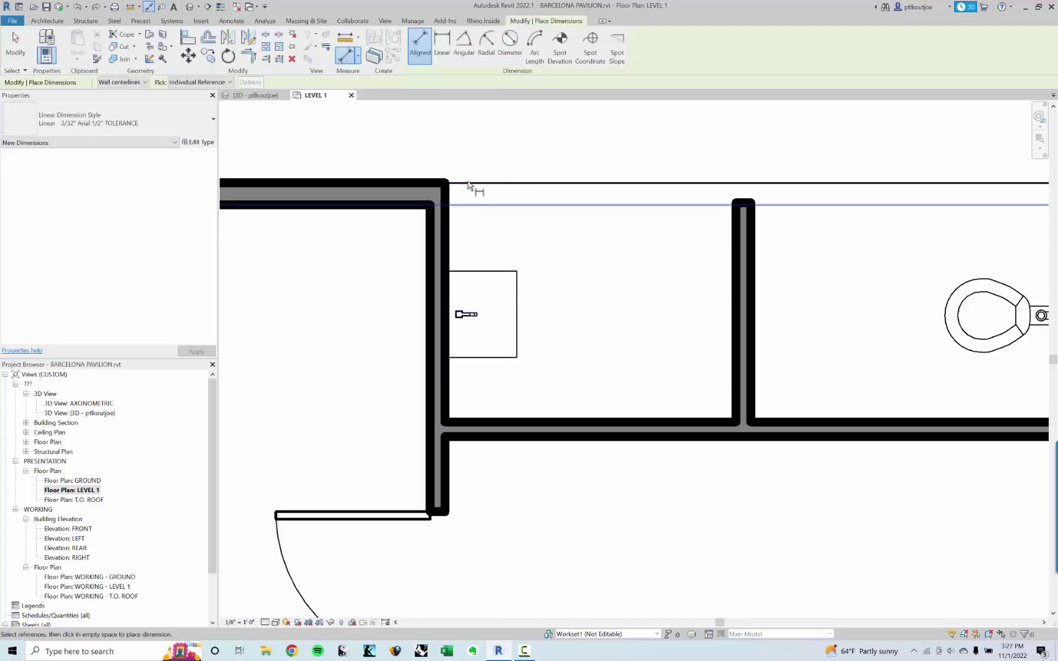
pyautogui.click(433, 183)
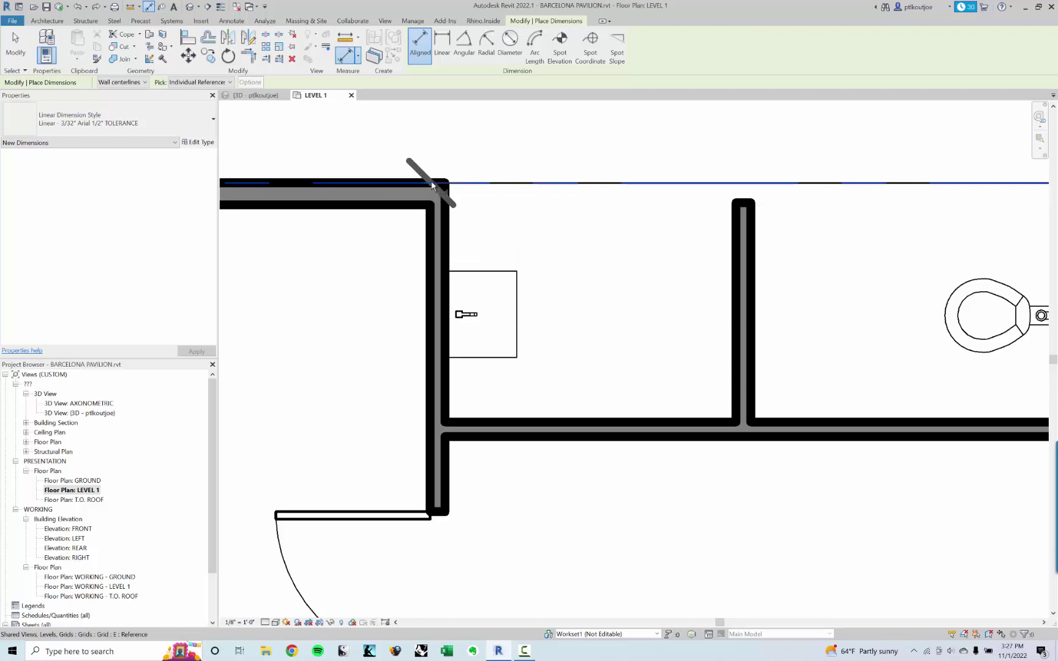
pyautogui.click(520, 314)
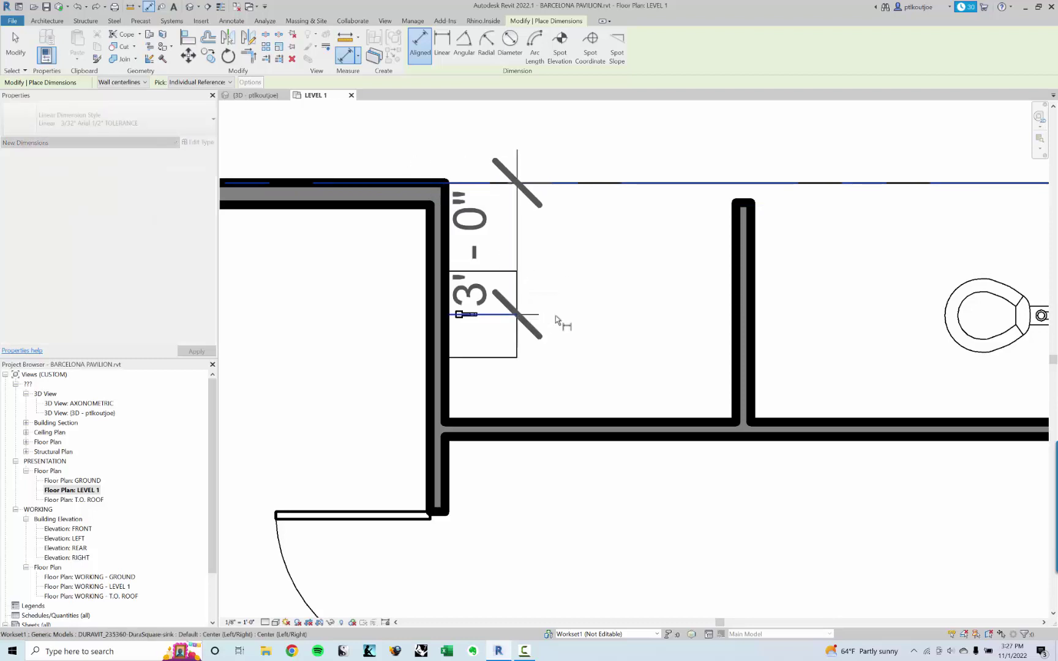
pyautogui.click(610, 421)
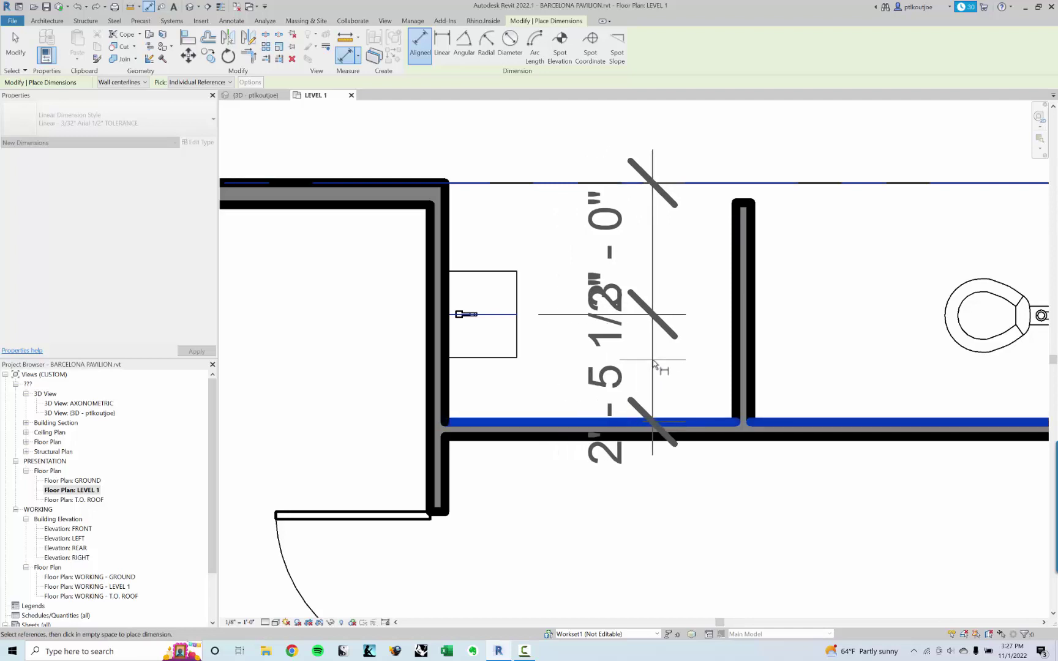
pyautogui.click(654, 363)
pyautogui.scroll(-1, 668, 370)
pyautogui.press('Escape')
pyautogui.press('Escape')
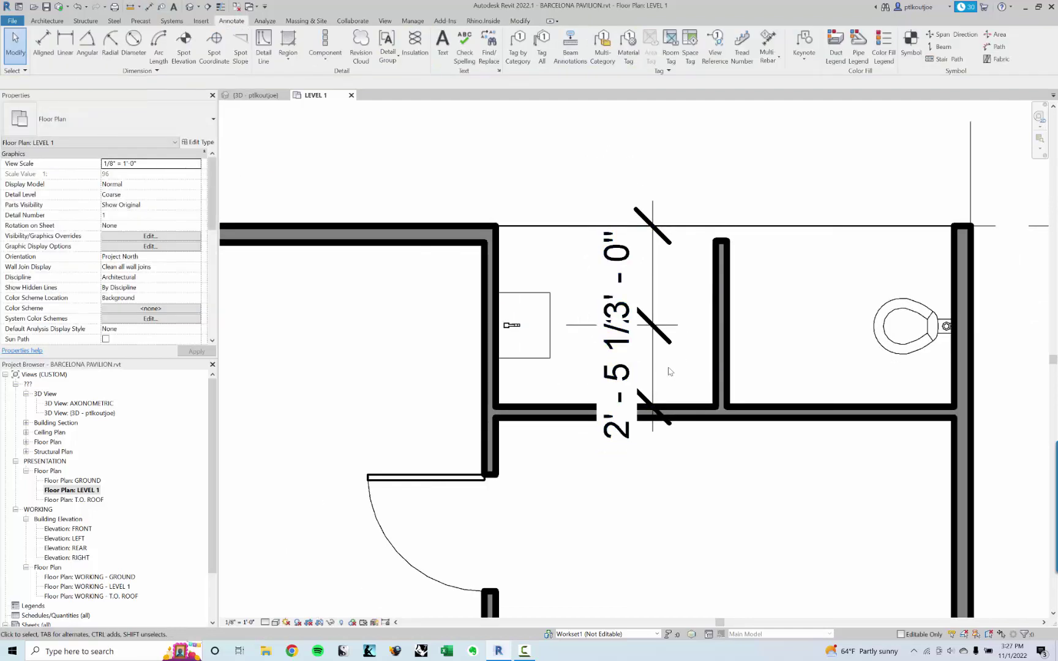
# Step: Pull the 2'-5 1/2" and 3'-0" dimension values out onto leaders
pyautogui.click(651, 368)
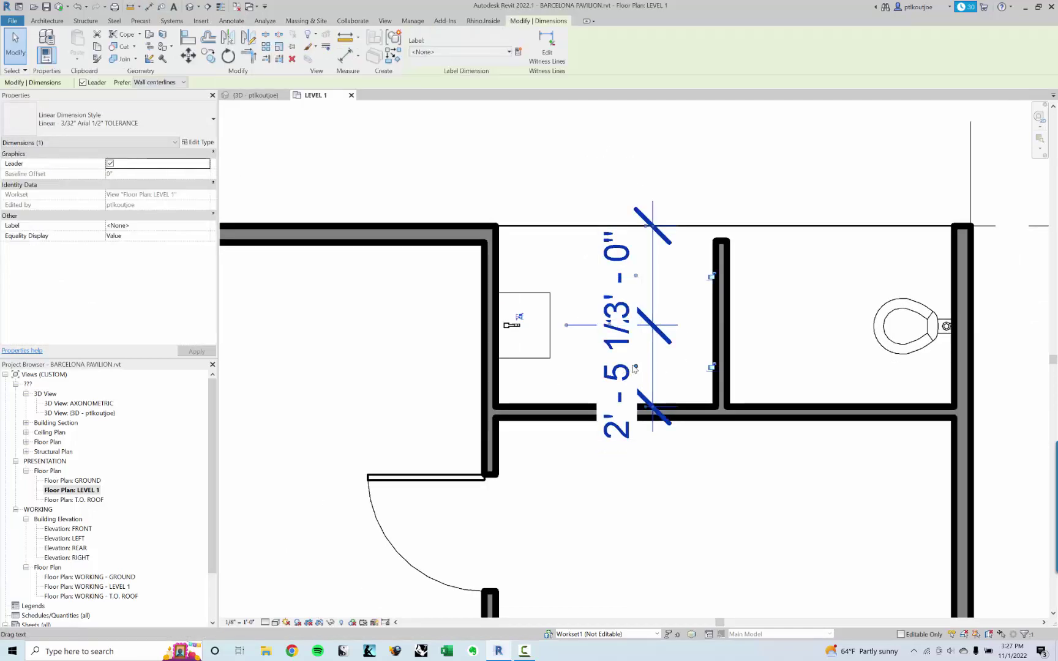
pyautogui.moveTo(637, 366); pyautogui.dragTo(609, 539)
pyautogui.click(685, 307)
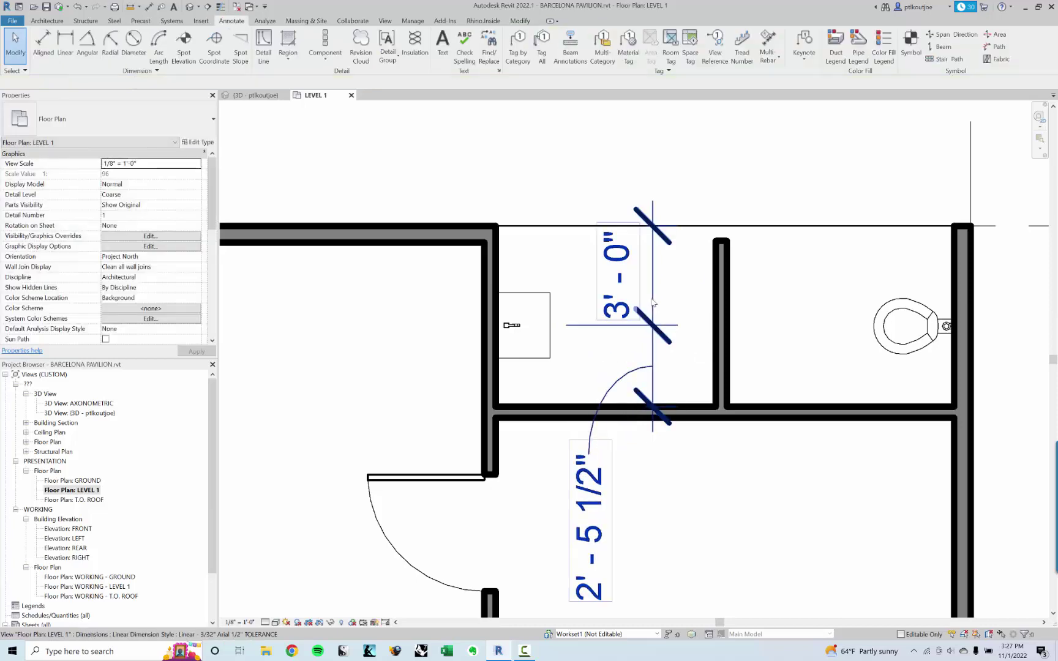
pyautogui.moveTo(635, 276)
pyautogui.mouseDown()
pyautogui.moveTo(583, 196)
pyautogui.moveTo(580, 142)
pyautogui.mouseUp()
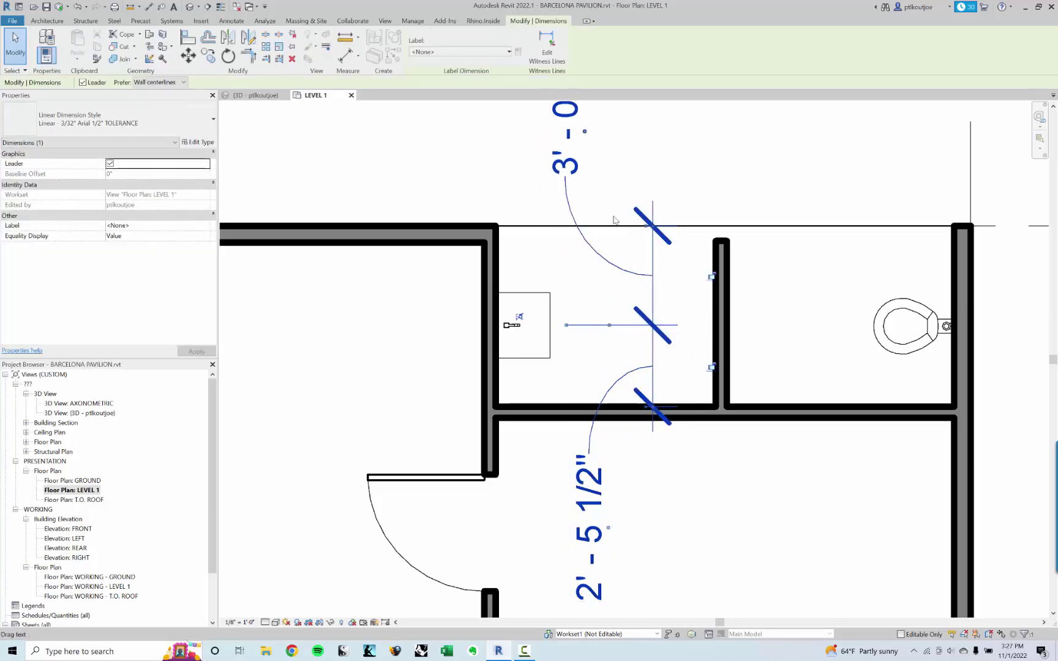
pyautogui.press('Escape')
pyautogui.scroll(-1, 640, 283)
# Step: Toggle EQ on the sink dimension so both segments read EQ
pyautogui.click(648, 296)
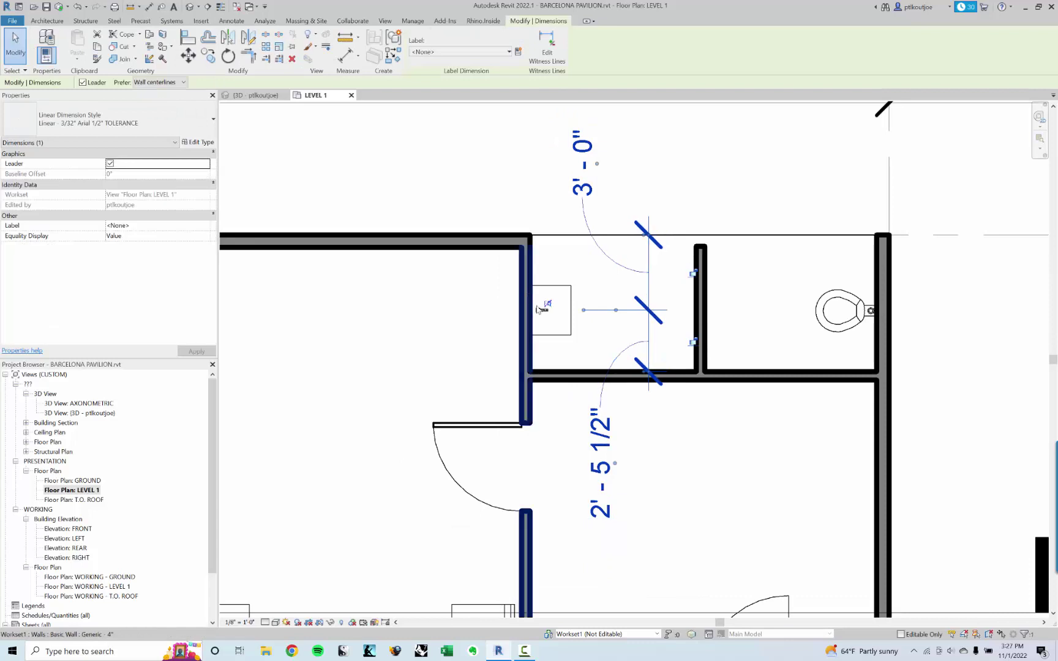
pyautogui.scroll(-2, 547, 297)
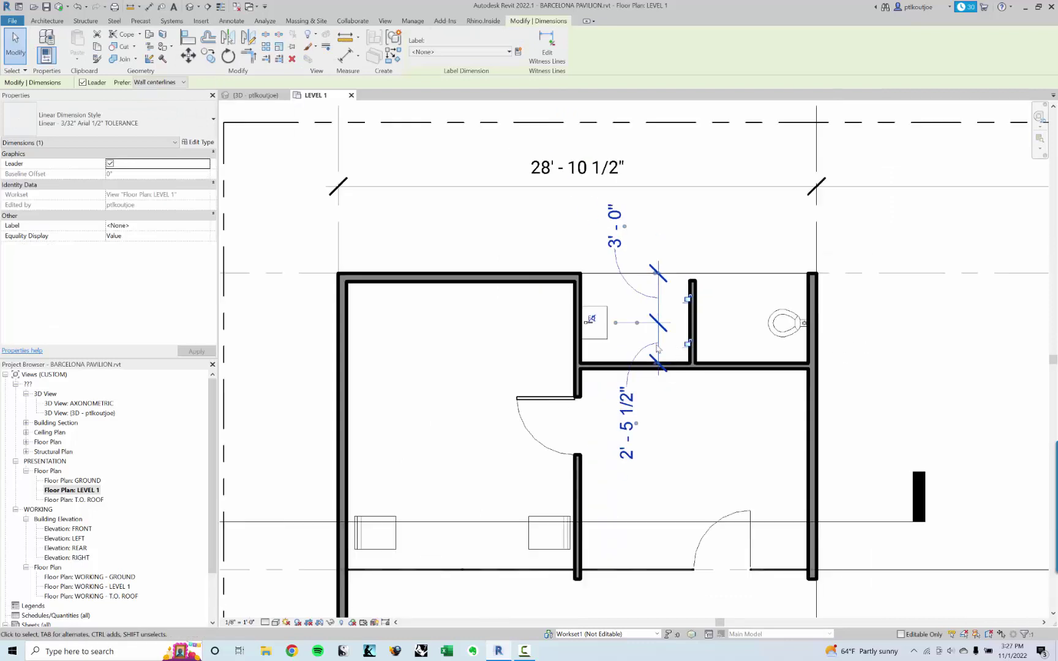
pyautogui.scroll(2, 564, 340)
pyautogui.scroll(1, 601, 316)
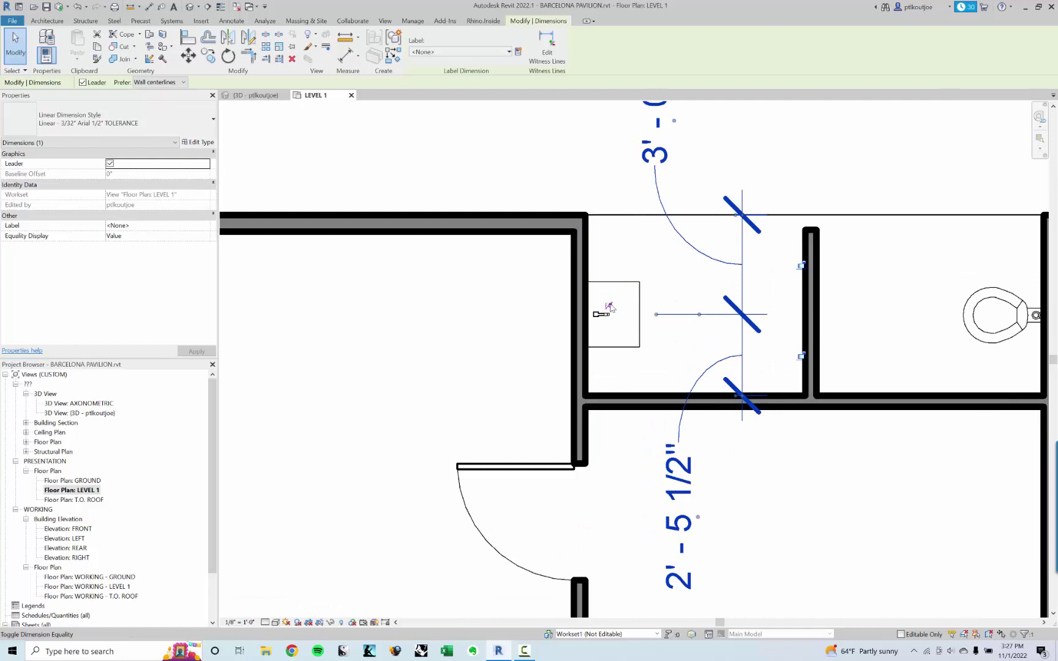
pyautogui.click(609, 308)
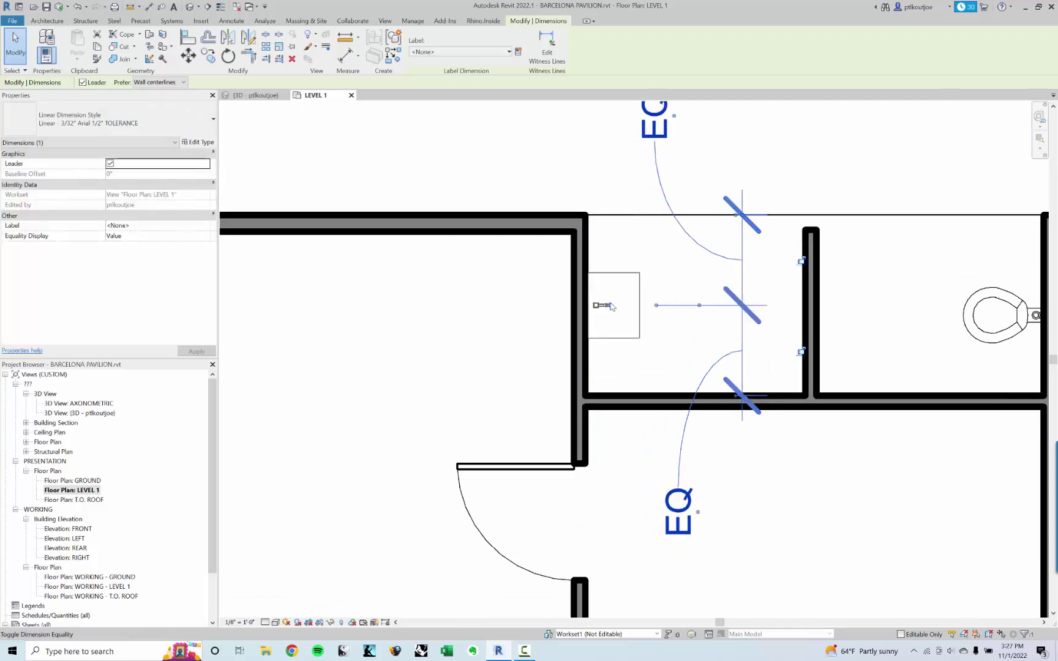
pyautogui.click(639, 379)
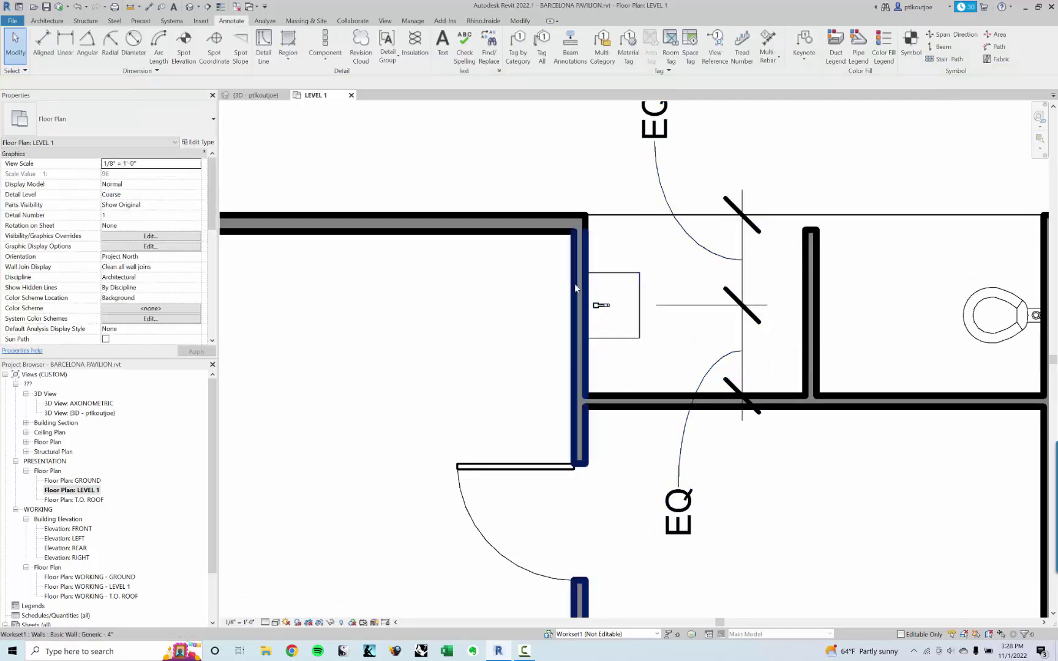
pyautogui.scroll(-1, 632, 271)
pyautogui.moveTo(632, 270); pyautogui.dragTo(534, 255, button='middle')
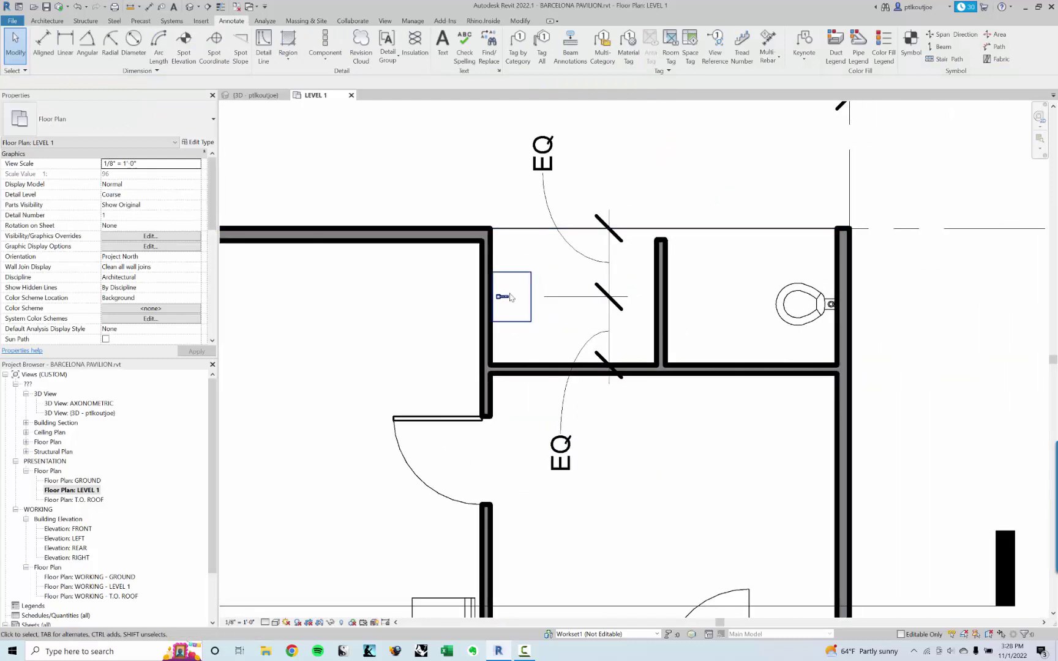
# Step: Try moving the horizontal restroom wall, undo it, and start Aligned Dimension with DI
pyautogui.click(536, 371)
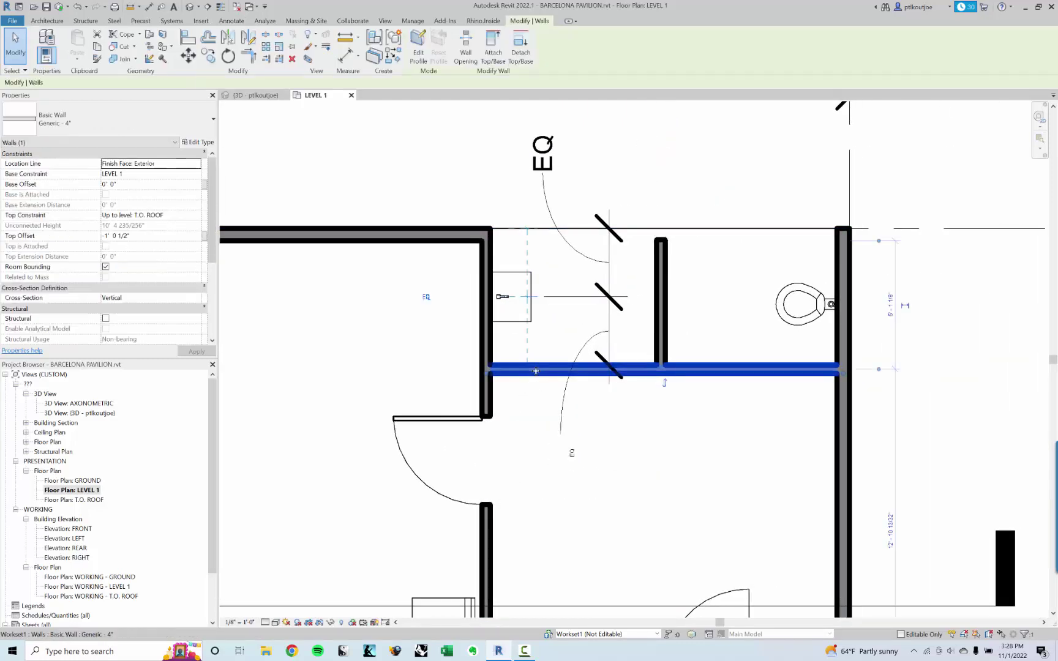
pyautogui.moveTo(531, 402); pyautogui.dragTo(531, 432)
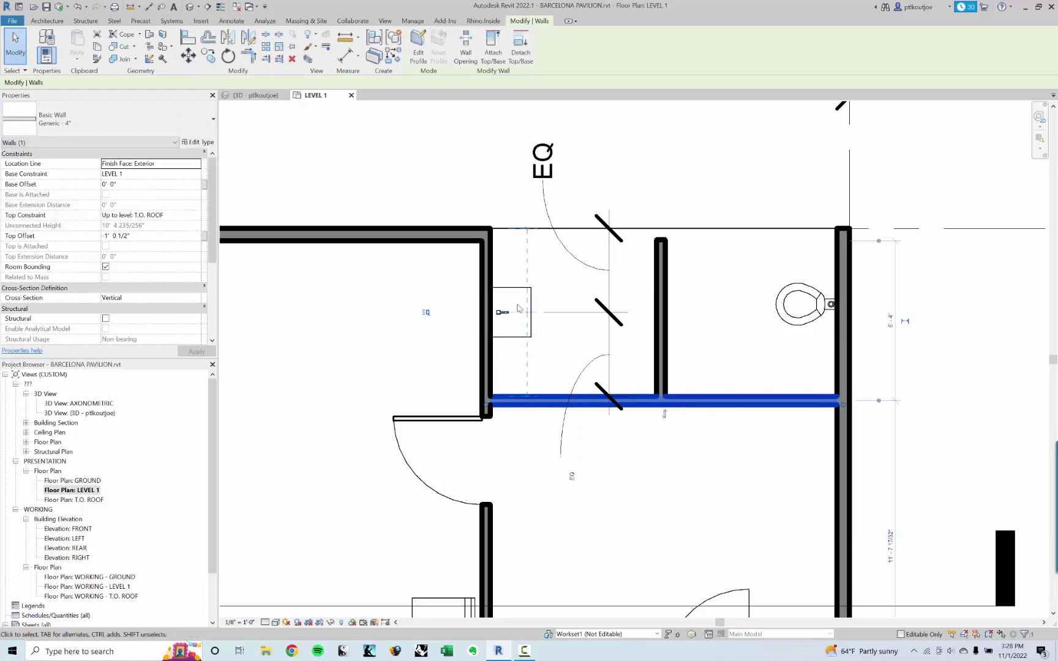
pyautogui.moveTo(539, 383); pyautogui.dragTo(537, 348)
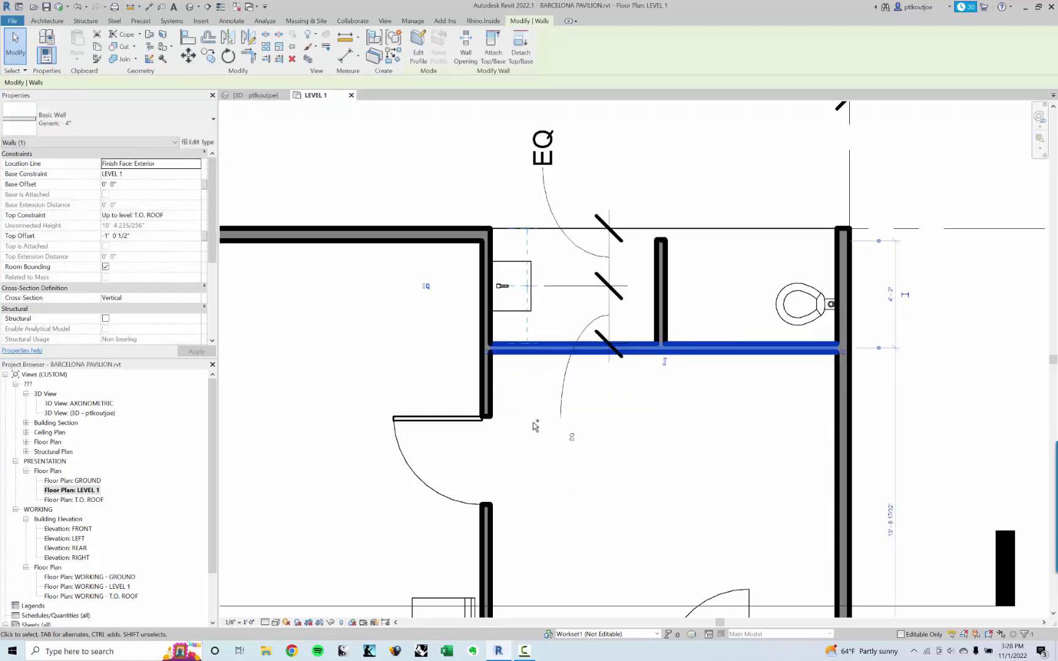
pyautogui.hotkey('ctrl', 'z')
pyautogui.hotkey('ctrl', 'z')
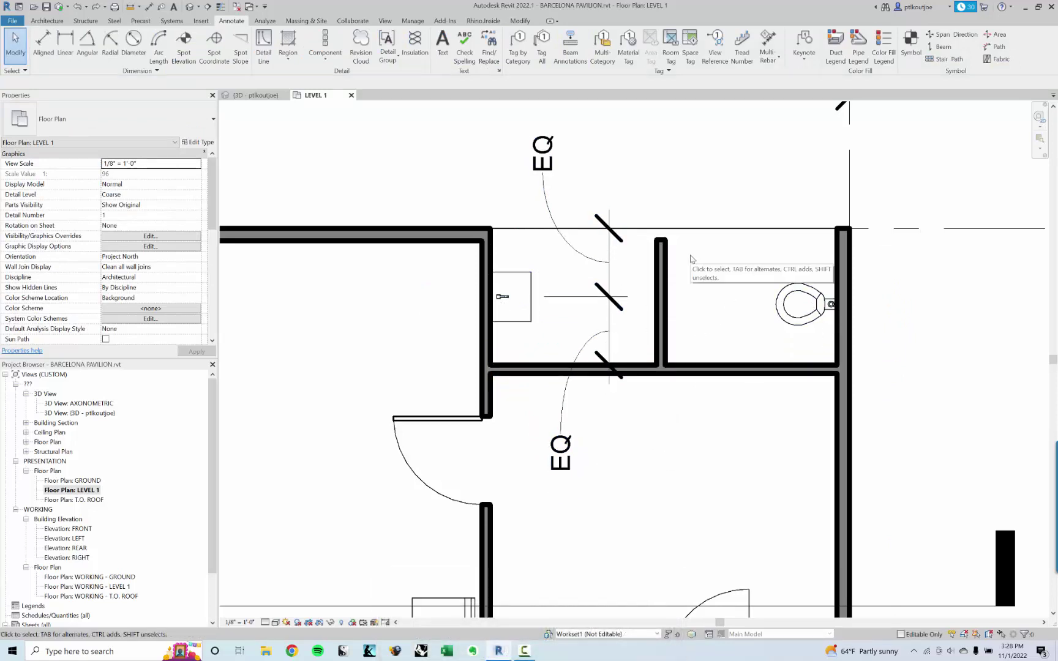
pyautogui.press('d')
pyautogui.press('i')
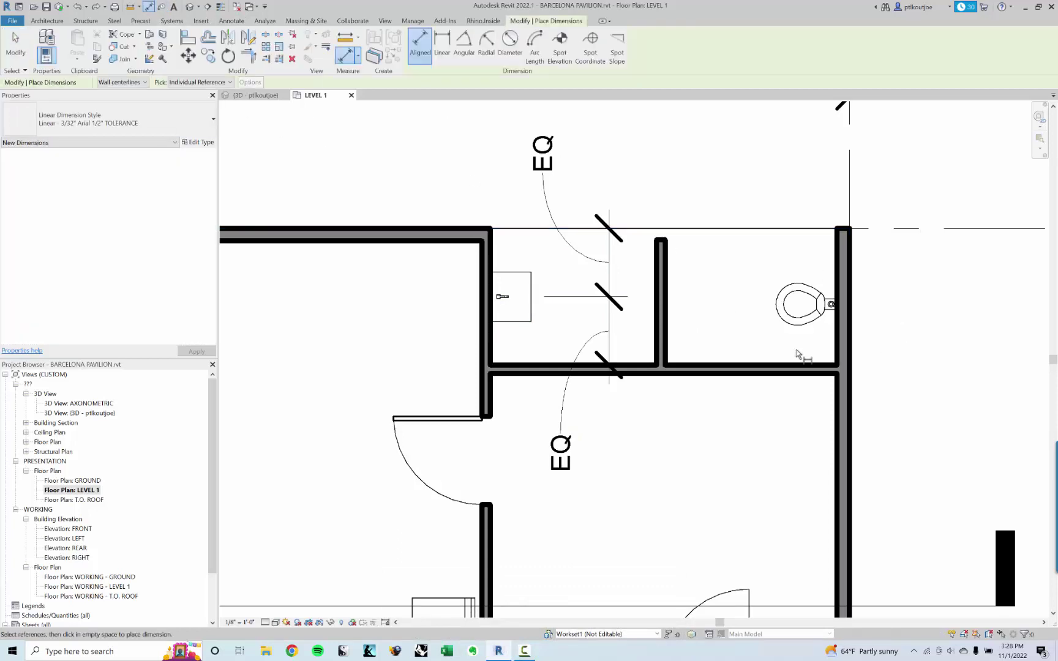
# Step: Dimension the right toilet stall from the grid line to the stall wall
pyautogui.click(806, 230)
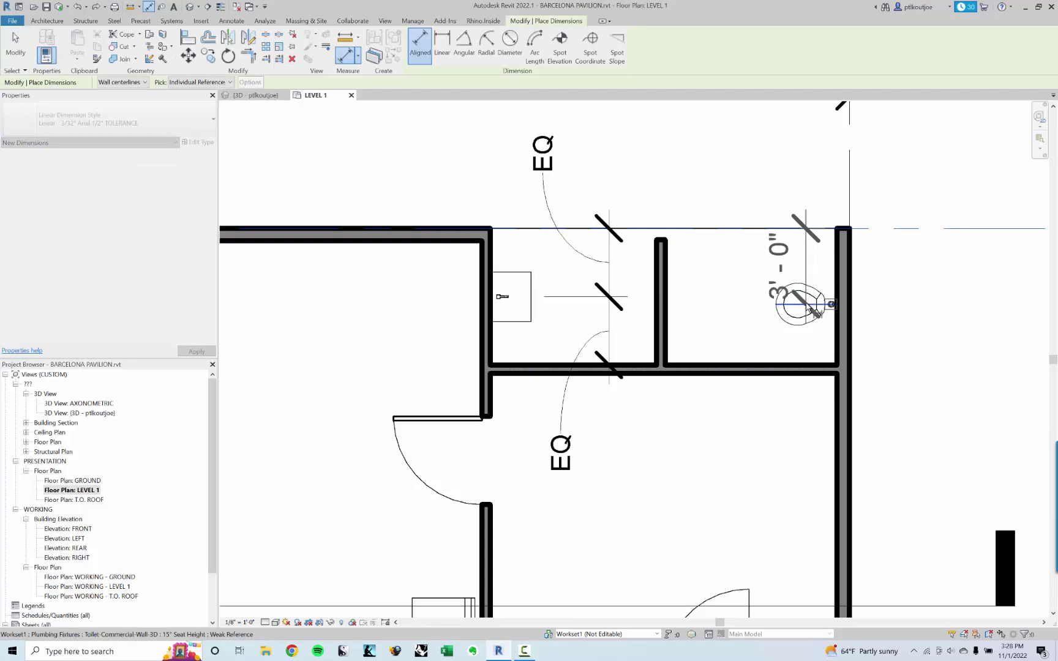
pyautogui.click(807, 365)
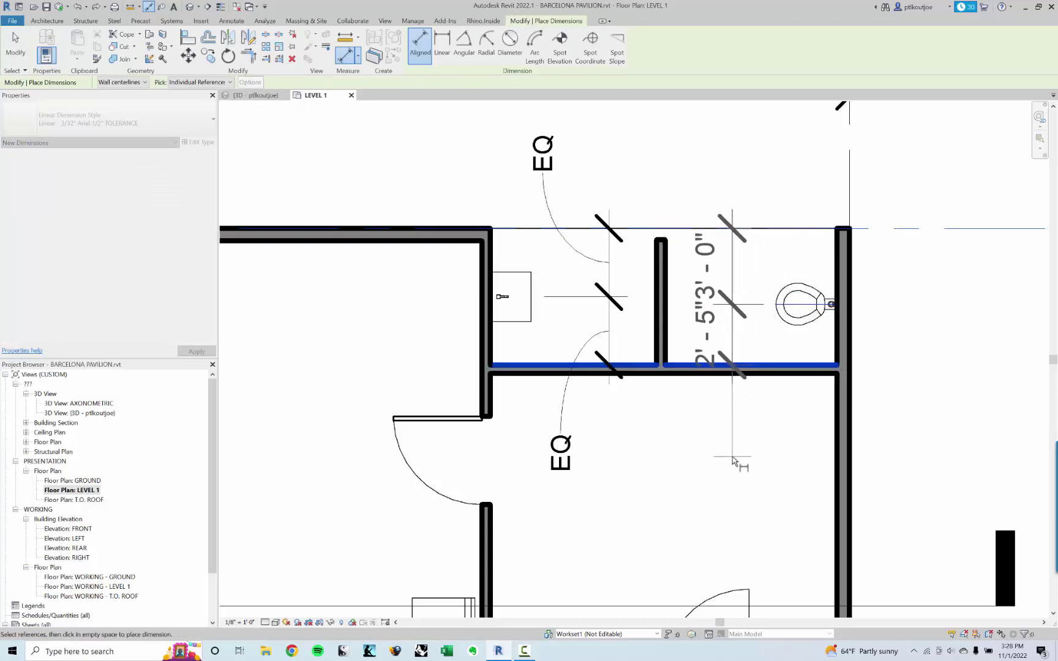
pyautogui.click(723, 269)
pyautogui.press('Escape')
# Step: Move the 3'-0" text above the wall and the 2'-5" text below the stall on leaders
pyautogui.moveTo(722, 267)
pyautogui.mouseDown()
pyautogui.moveTo(725, 148)
pyautogui.moveTo(699, 152)
pyautogui.mouseUp()
pyautogui.click(763, 357)
pyautogui.click(707, 334)
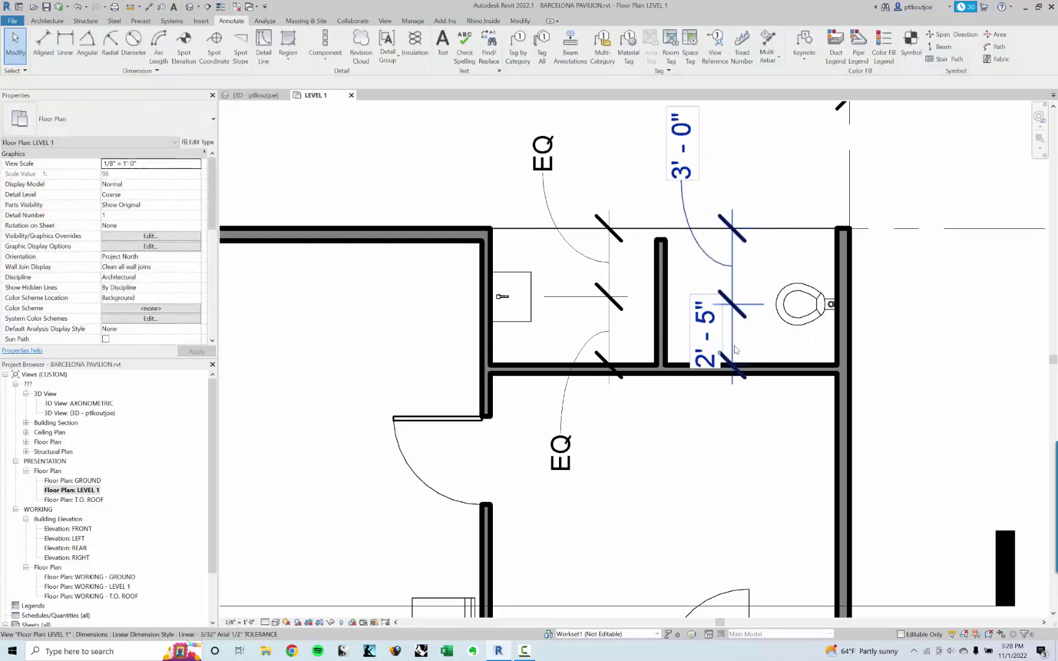
pyautogui.moveTo(723, 340); pyautogui.dragTo(696, 453)
# Step: Toggle EQ on the stall dimension so the toilet is centred between the walls
pyautogui.click(737, 310)
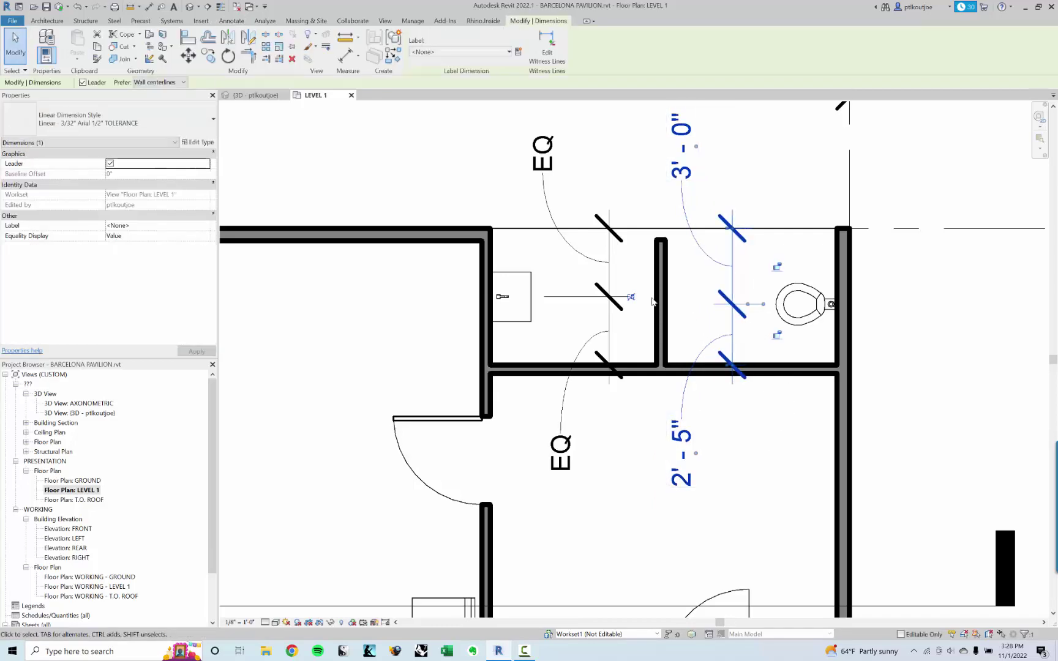
pyautogui.click(632, 298)
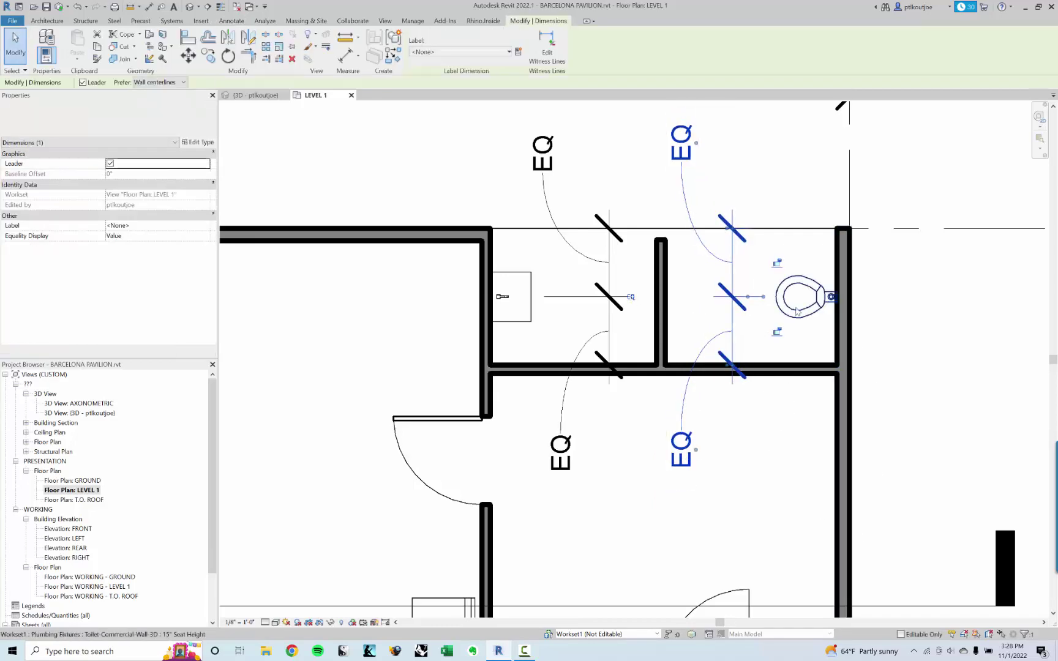
pyautogui.click(813, 410)
pyautogui.scroll(-5, 796, 429)
pyautogui.moveTo(739, 461)
pyautogui.mouseDown(button='middle')
pyautogui.moveTo(587, 421)
pyautogui.moveTo(474, 422)
pyautogui.mouseUp(button='middle')
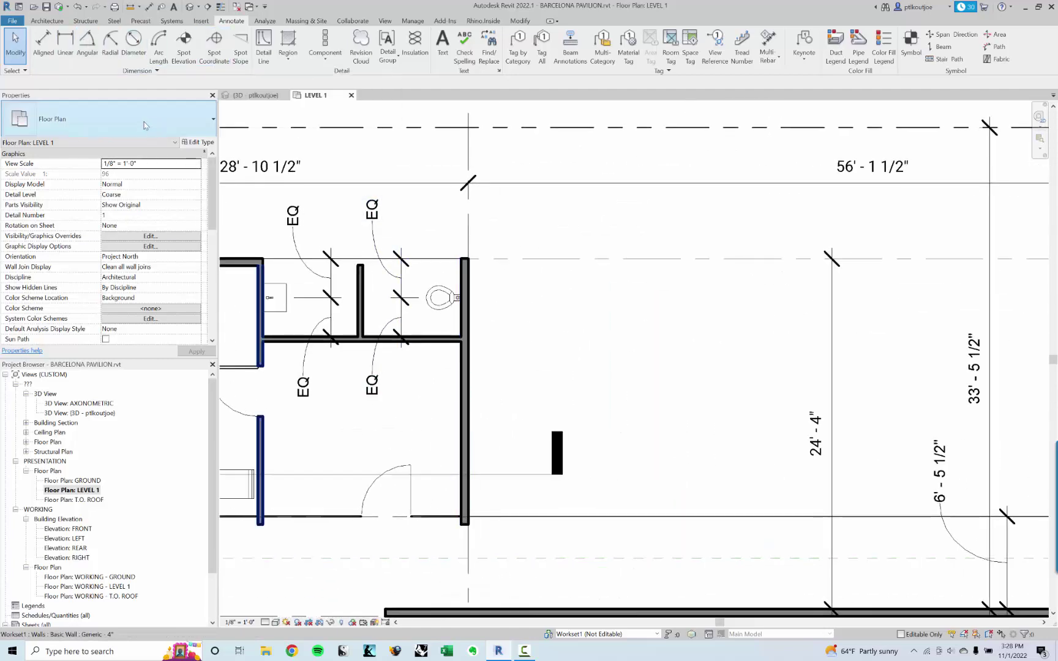
# Step: Place the first three CUSTOM CHAIR components below the long bench
pyautogui.click(47, 21)
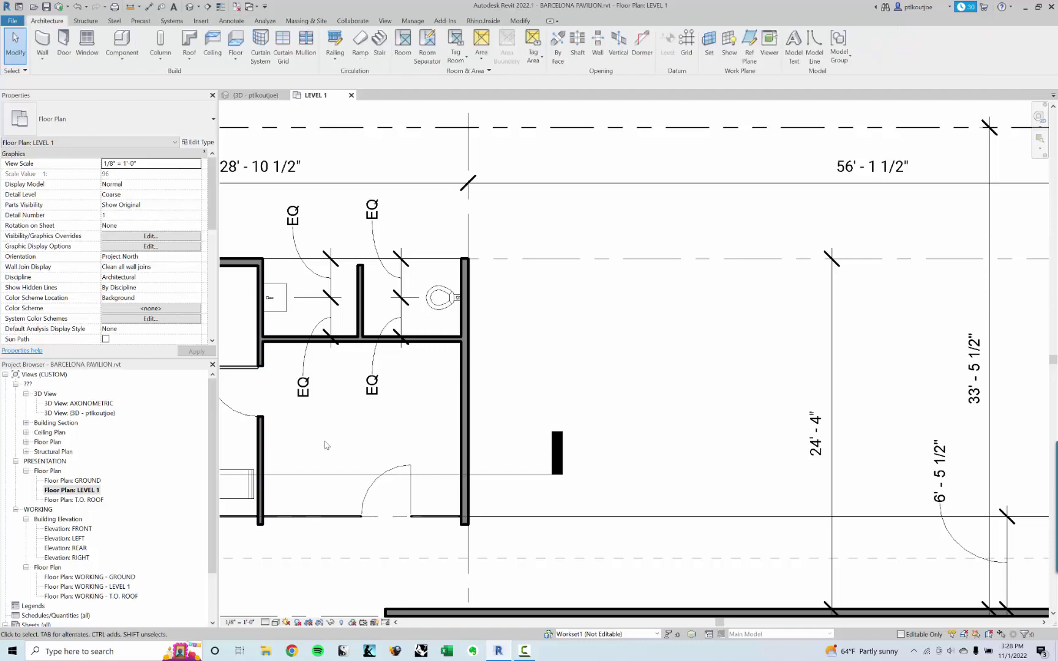
pyautogui.click(123, 45)
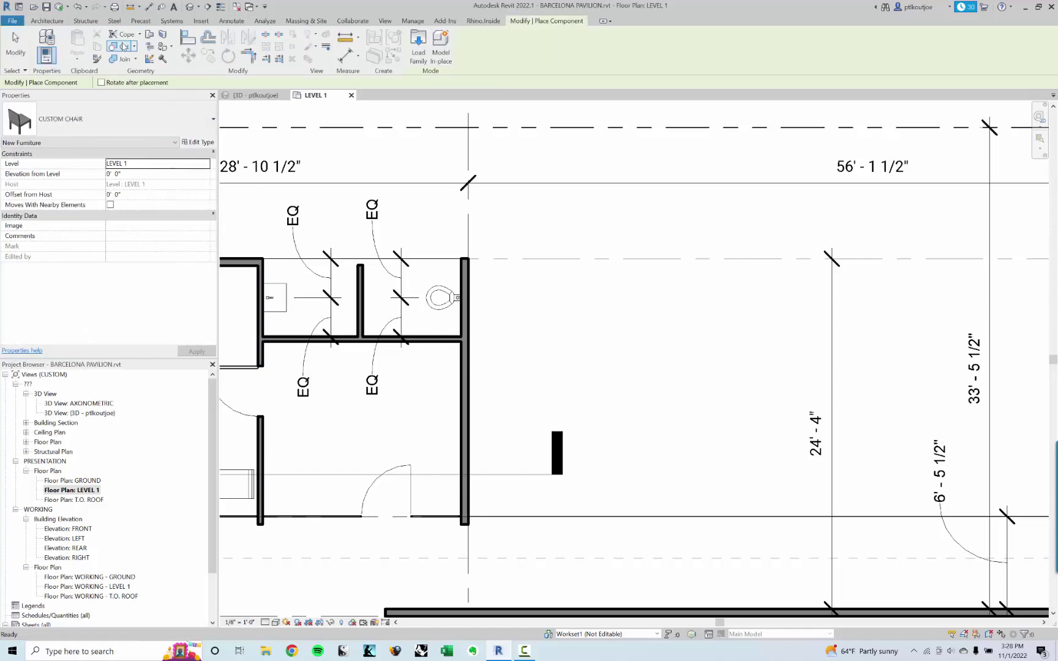
pyautogui.moveTo(346, 526); pyautogui.dragTo(398, 338, button='middle')
pyautogui.scroll(2, 480, 544)
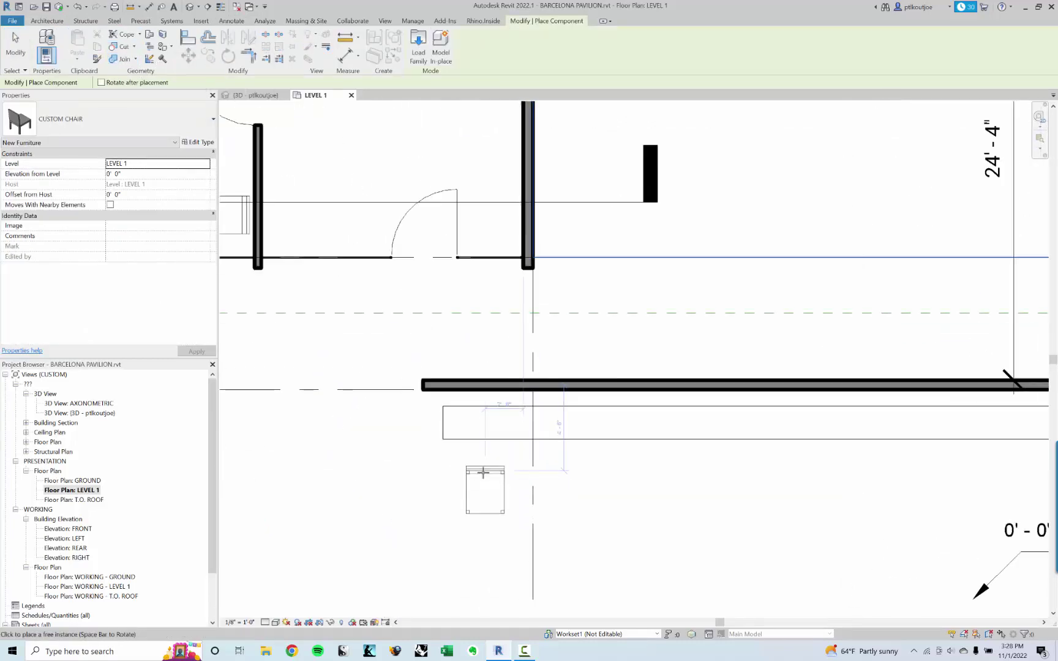
pyautogui.click(466, 480)
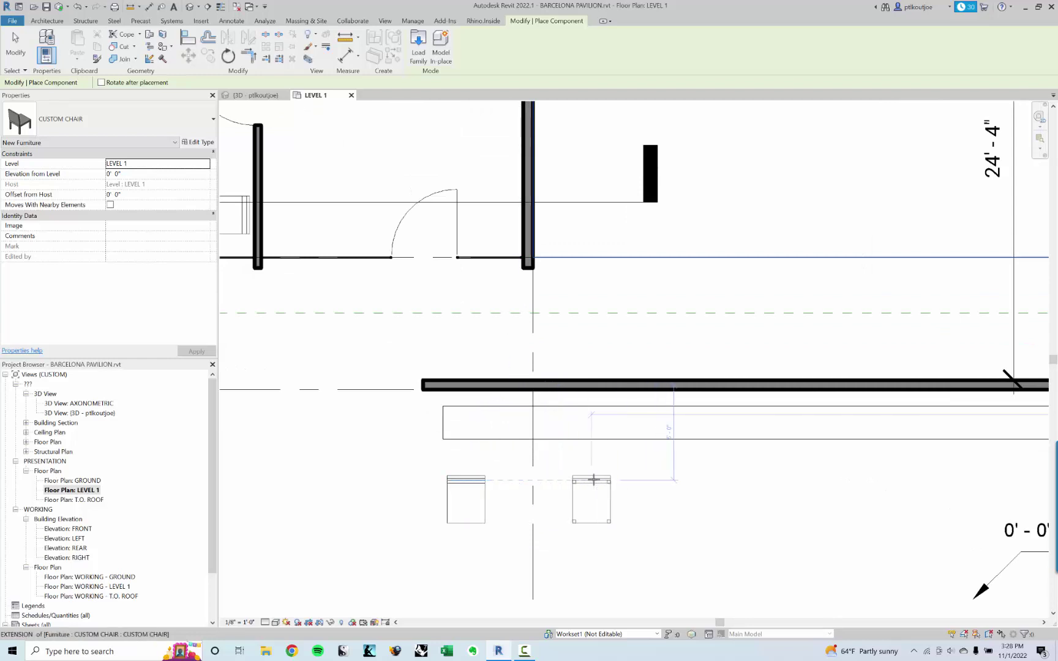
pyautogui.click(594, 479)
pyautogui.click(686, 480)
# Step: Place six more chairs along the bench to complete the row of nine
pyautogui.moveTo(751, 486); pyautogui.dragTo(383, 469, button='middle')
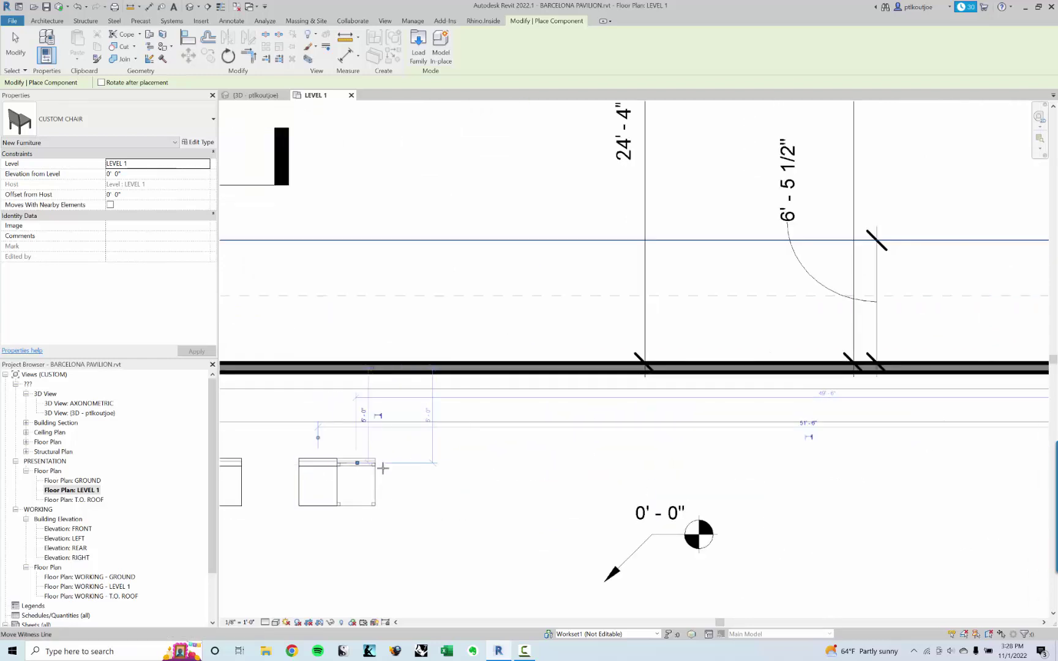
pyautogui.click(411, 468)
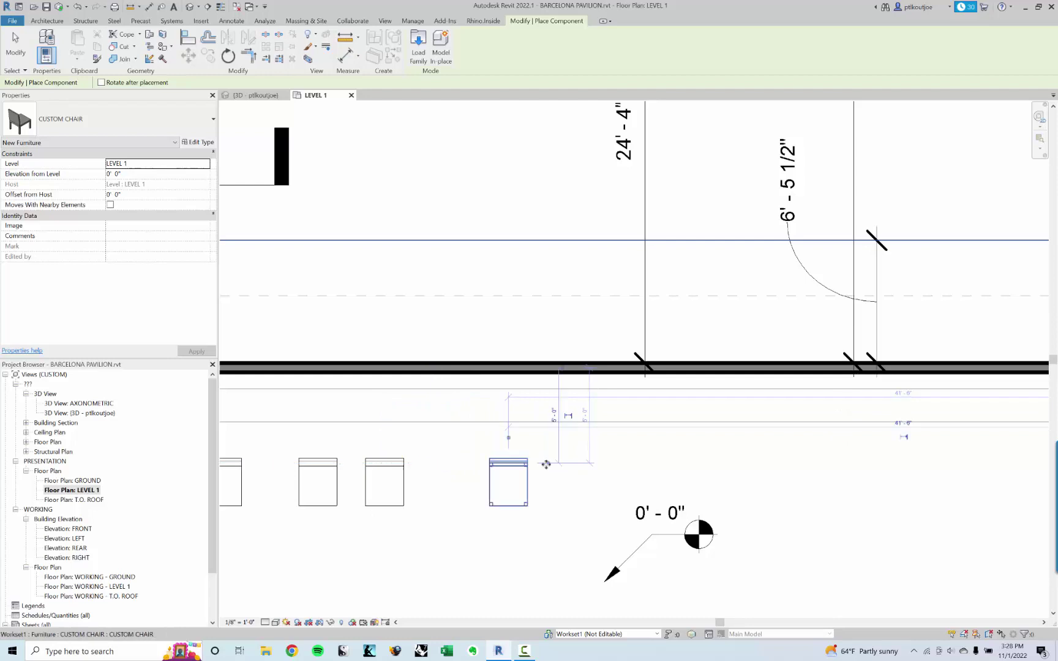
pyautogui.click(546, 464)
pyautogui.click(611, 472)
pyautogui.scroll(-2, 612, 472)
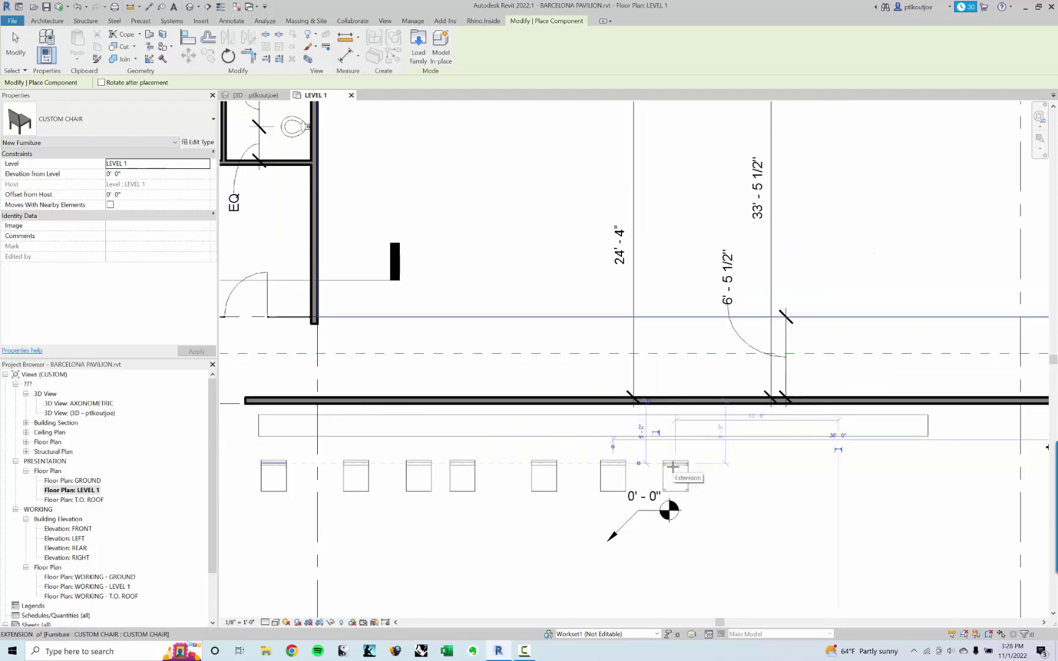
pyautogui.click(673, 467)
pyautogui.click(763, 463)
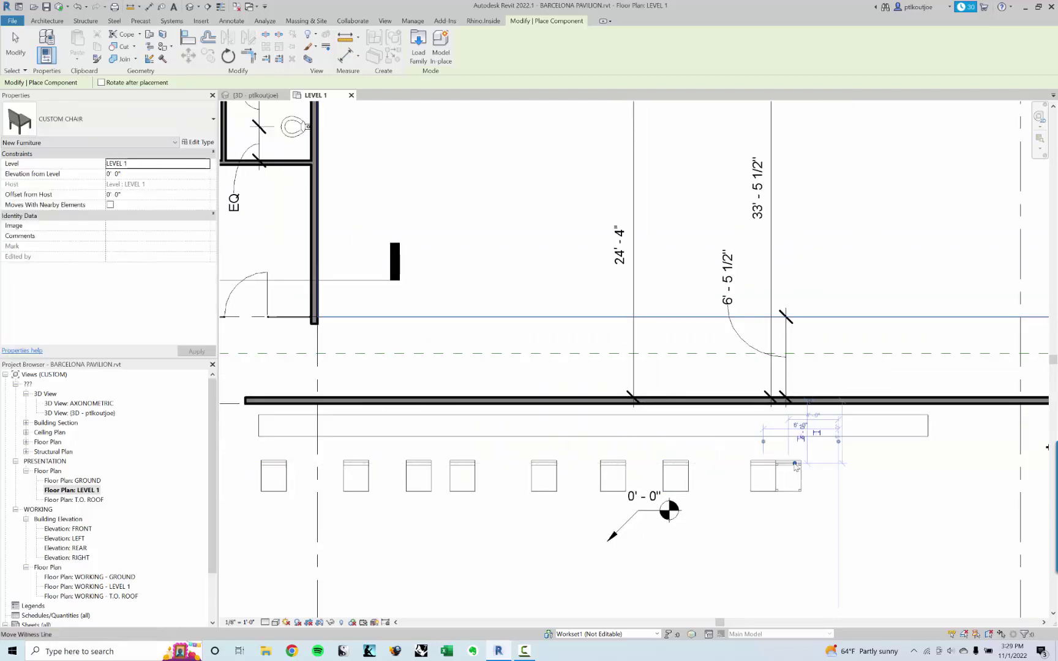
pyautogui.click(862, 464)
pyautogui.press('Escape')
pyautogui.press('Escape')
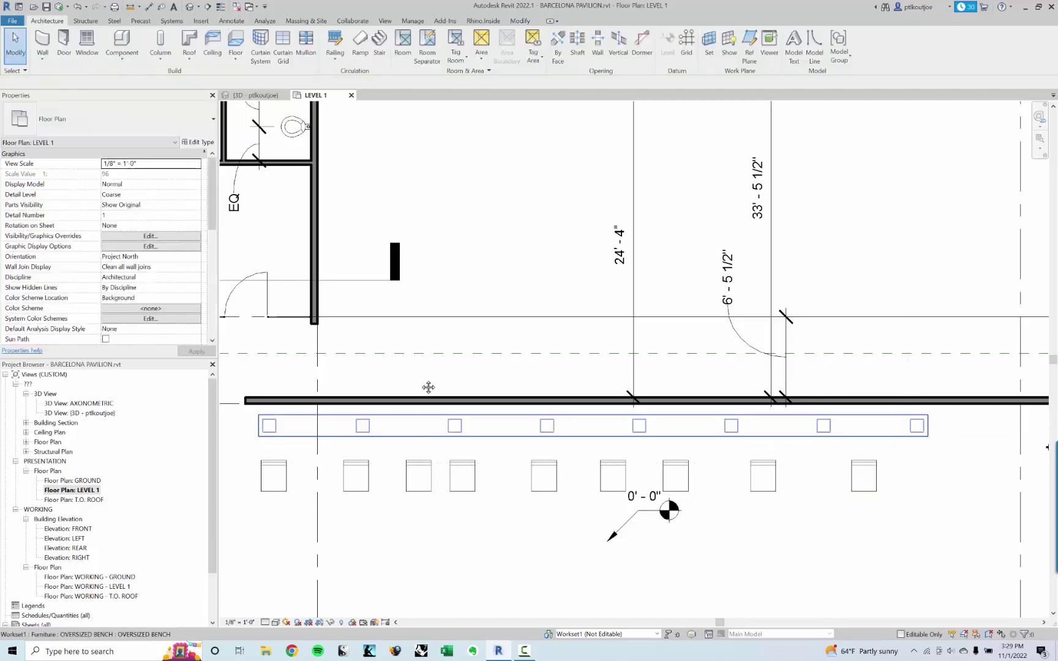
pyautogui.scroll(3, 428, 385)
# Step: Start an aligned dimension at the bench's left end, picking the first six chairs
pyautogui.click(148, 7)
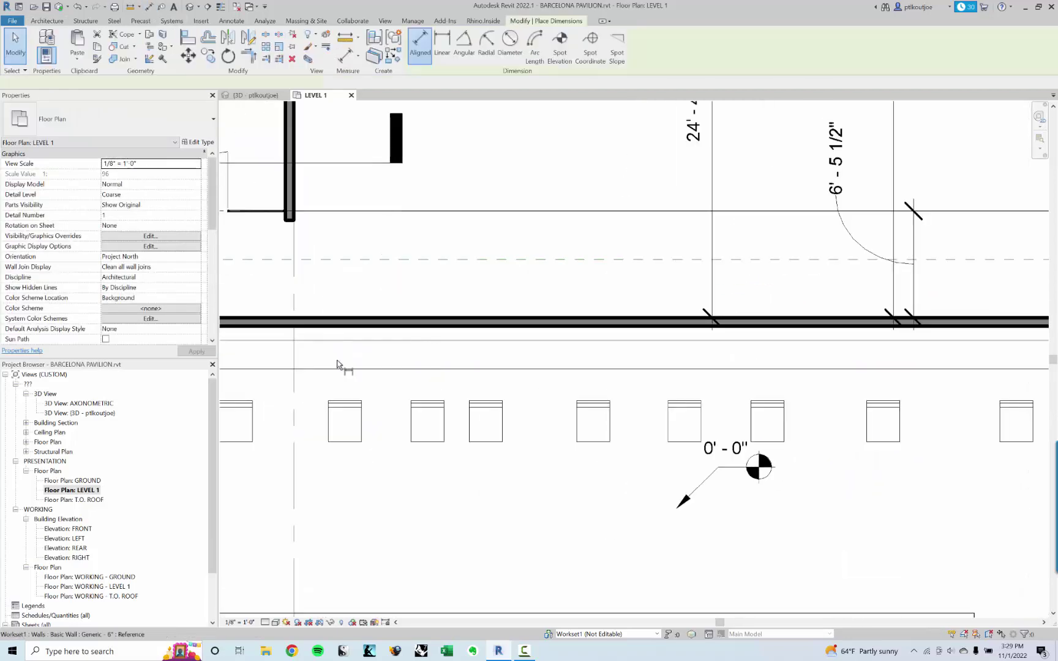
pyautogui.moveTo(237, 362); pyautogui.dragTo(338, 366, button='middle')
pyautogui.click(318, 363)
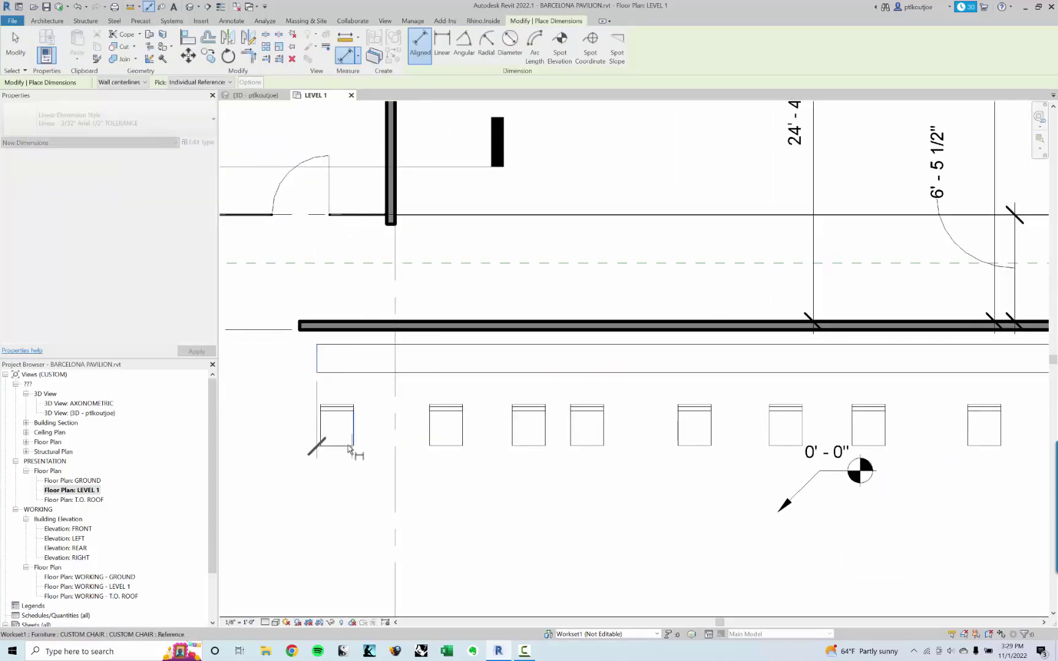
pyautogui.click(338, 438)
pyautogui.click(446, 436)
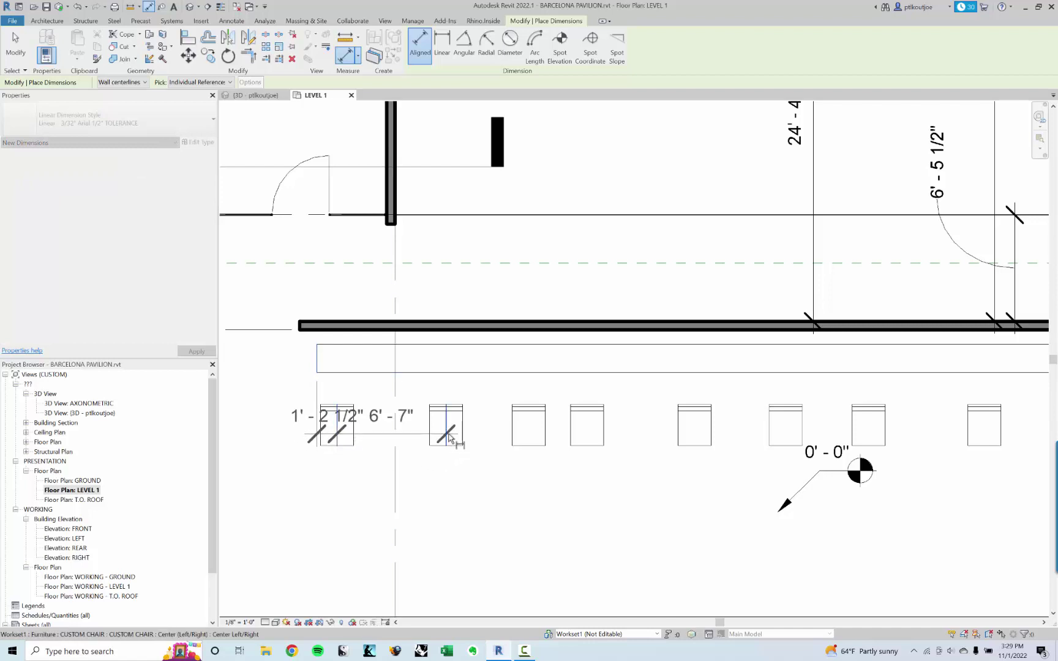
pyautogui.click(529, 437)
pyautogui.click(586, 436)
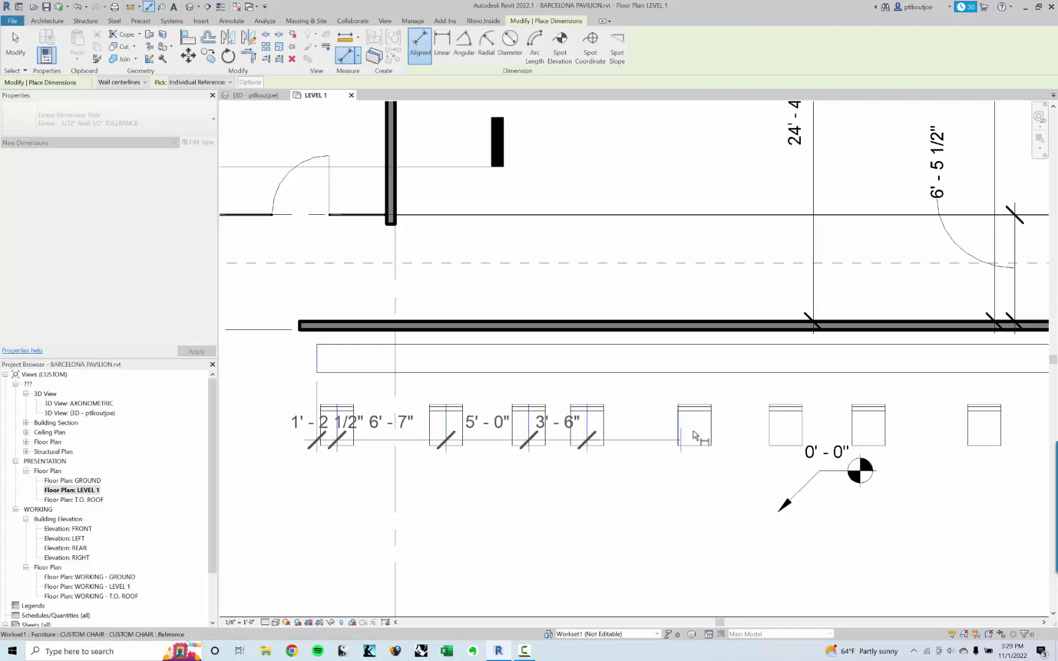
pyautogui.click(704, 437)
pyautogui.click(787, 434)
# Step: Add chairs seven to nine and the bench's right end, placing the string below the chairs
pyautogui.moveTo(786, 434); pyautogui.dragTo(509, 434, button='middle')
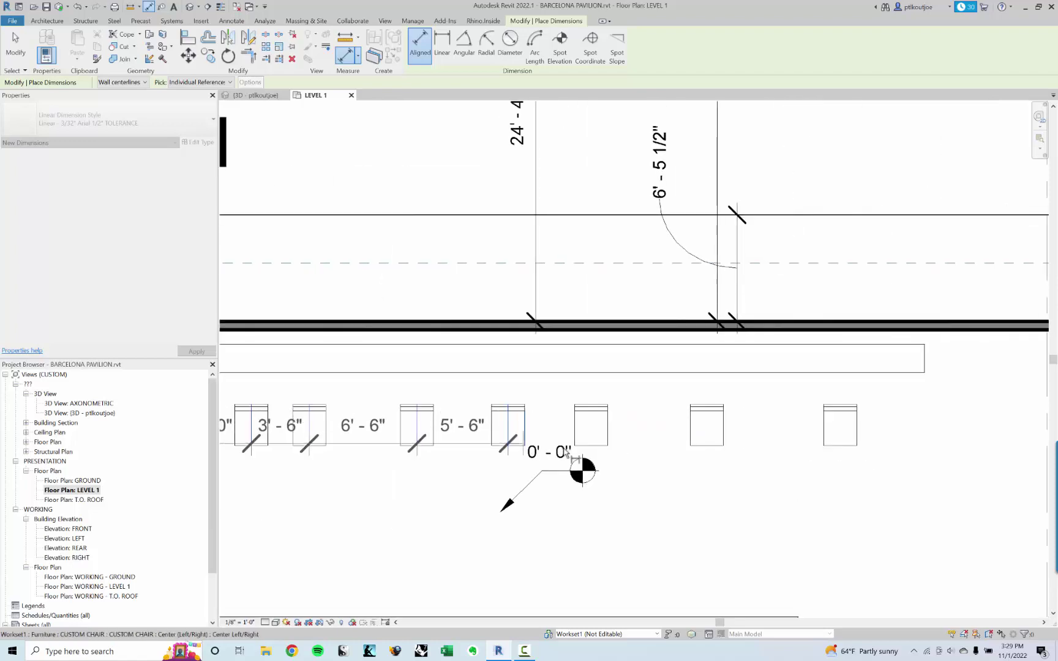
pyautogui.click(591, 431)
pyautogui.click(714, 433)
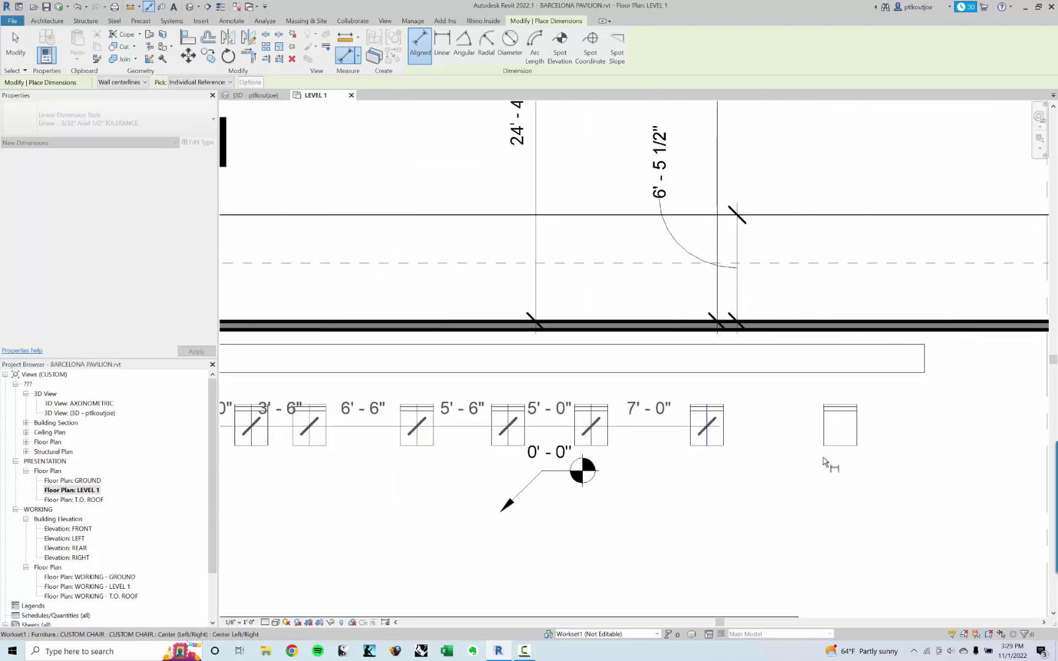
pyautogui.click(844, 436)
pyautogui.click(926, 366)
pyautogui.scroll(-2, 815, 377)
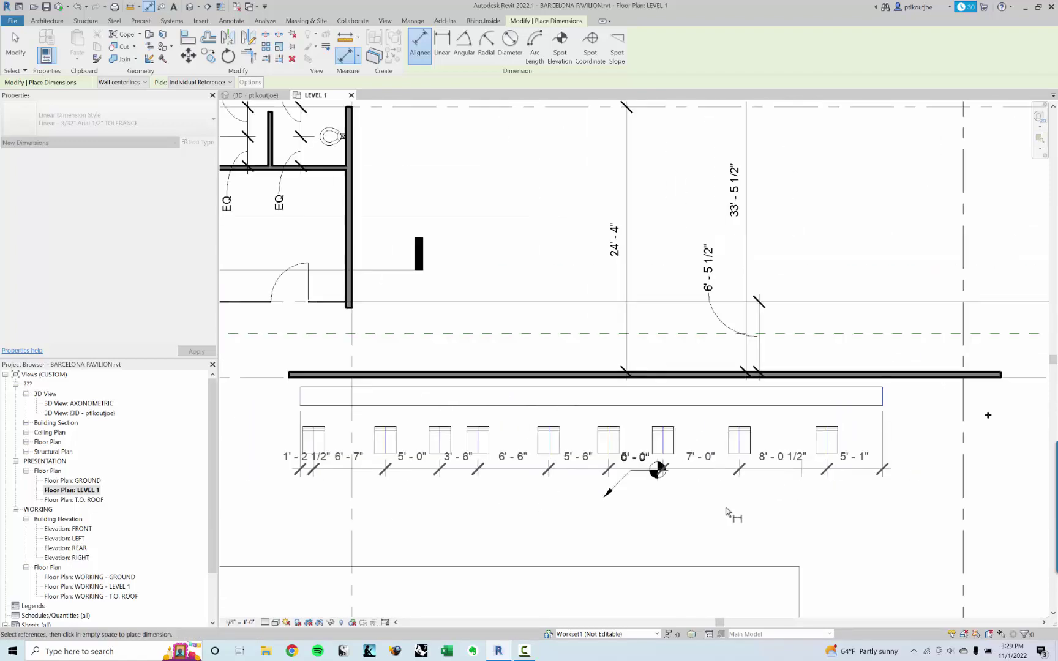
pyautogui.click(674, 503)
# Step: Toggle EQ on the chair dimension string so every gap is equal
pyautogui.scroll(1, 673, 499)
pyautogui.click(593, 488)
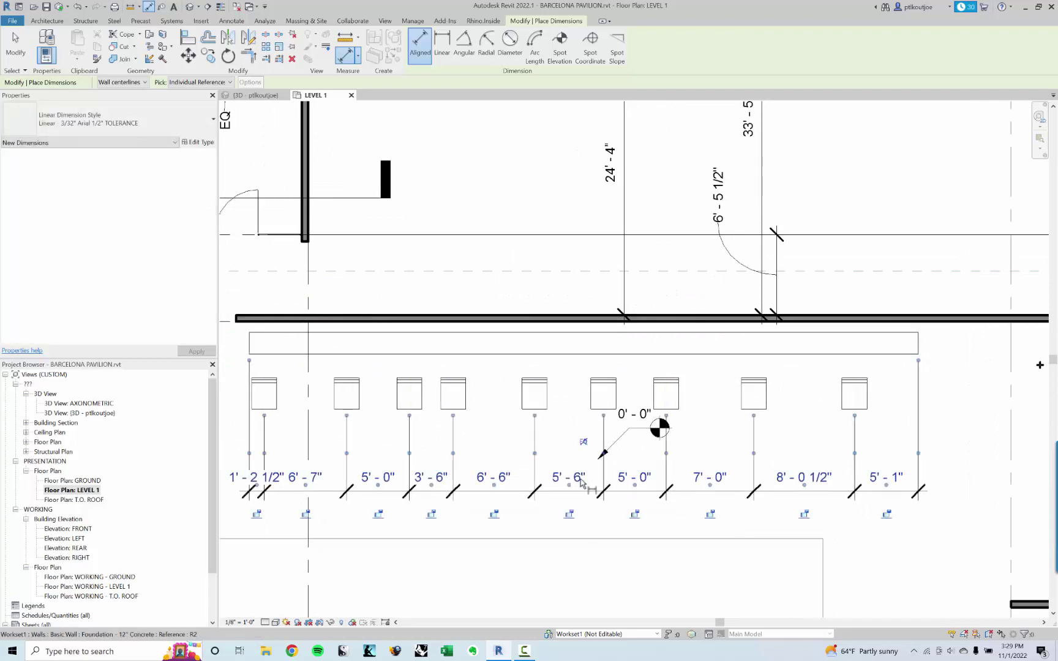
pyautogui.click(584, 443)
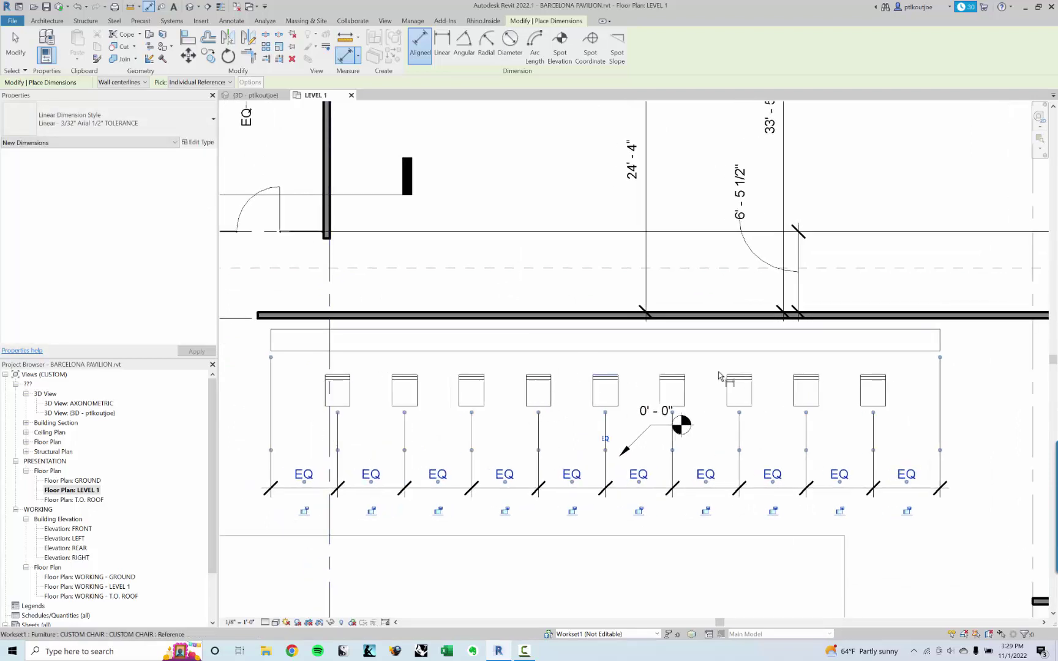
pyautogui.scroll(-2, 721, 378)
pyautogui.moveTo(727, 552); pyautogui.dragTo(716, 516, button='middle')
# Step: Delete the EQ dimension string under the chairs, keeping the constraints in the warning
pyautogui.press('Escape')
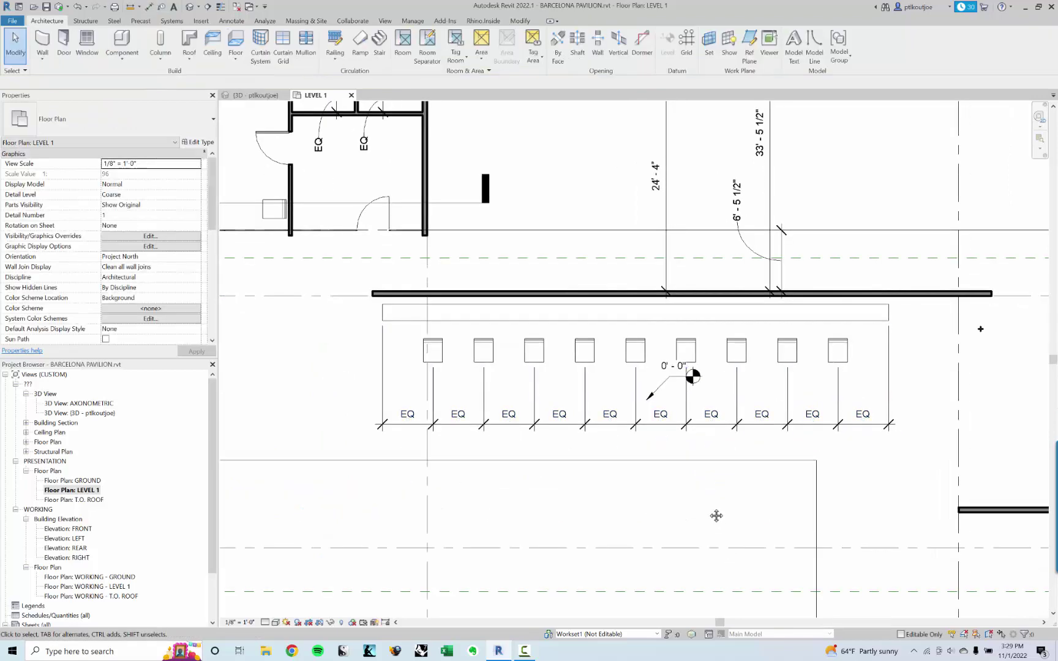
pyautogui.click(685, 320)
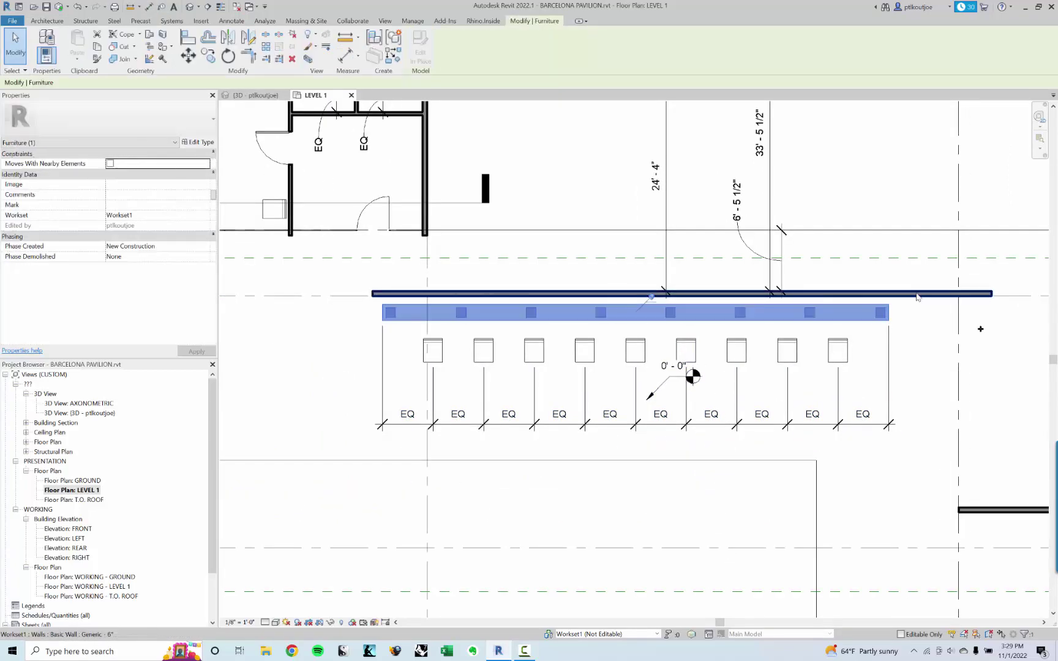
pyautogui.scroll(1, 912, 304)
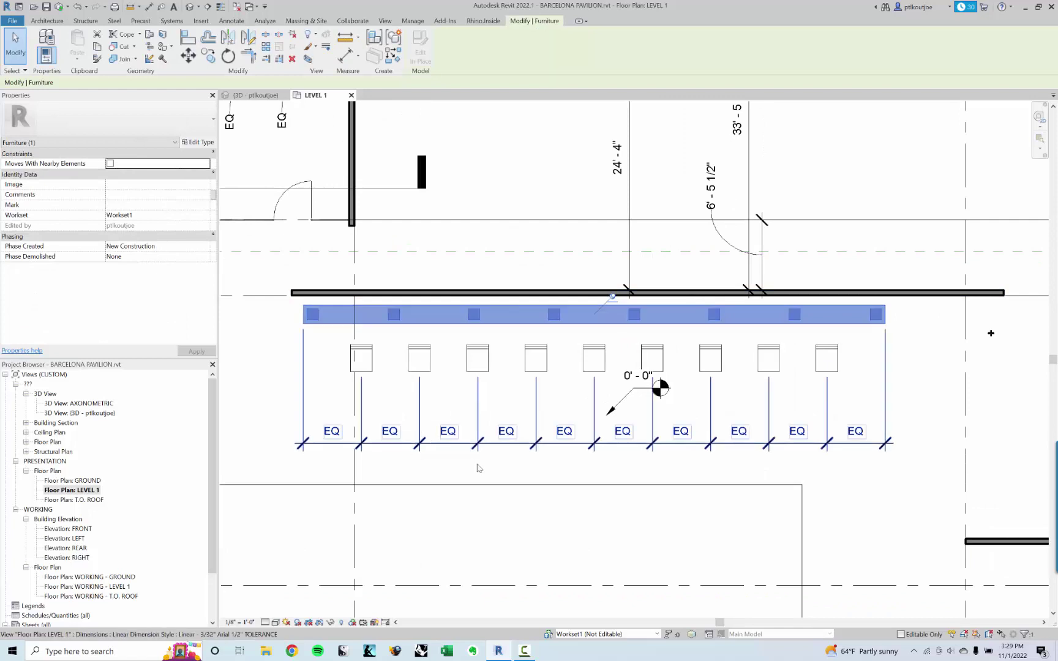
pyautogui.press('Escape')
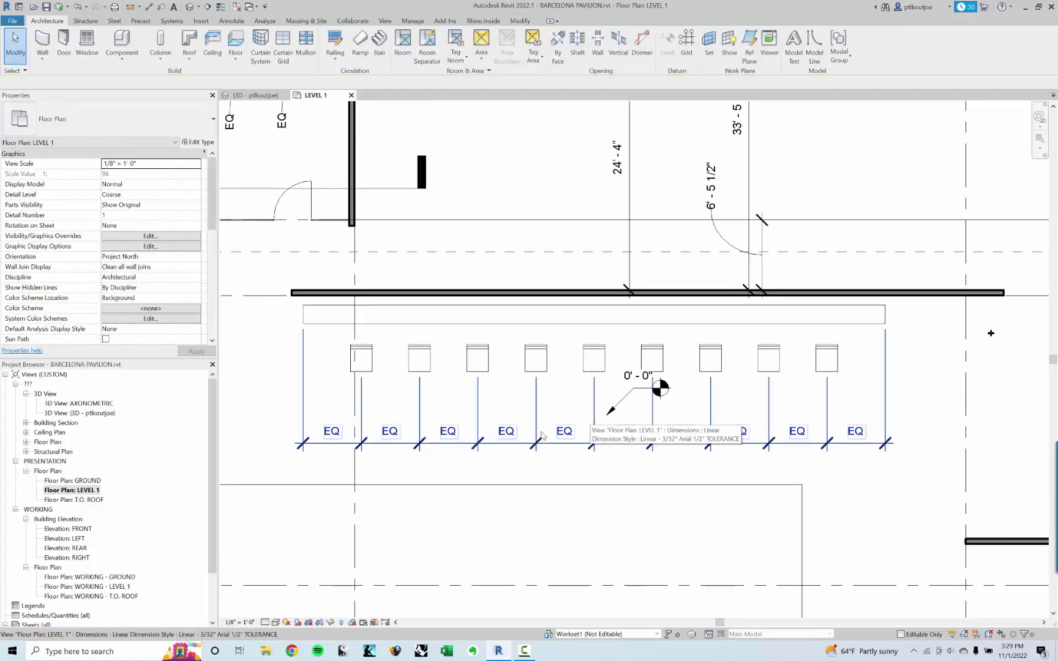
pyautogui.click(393, 442)
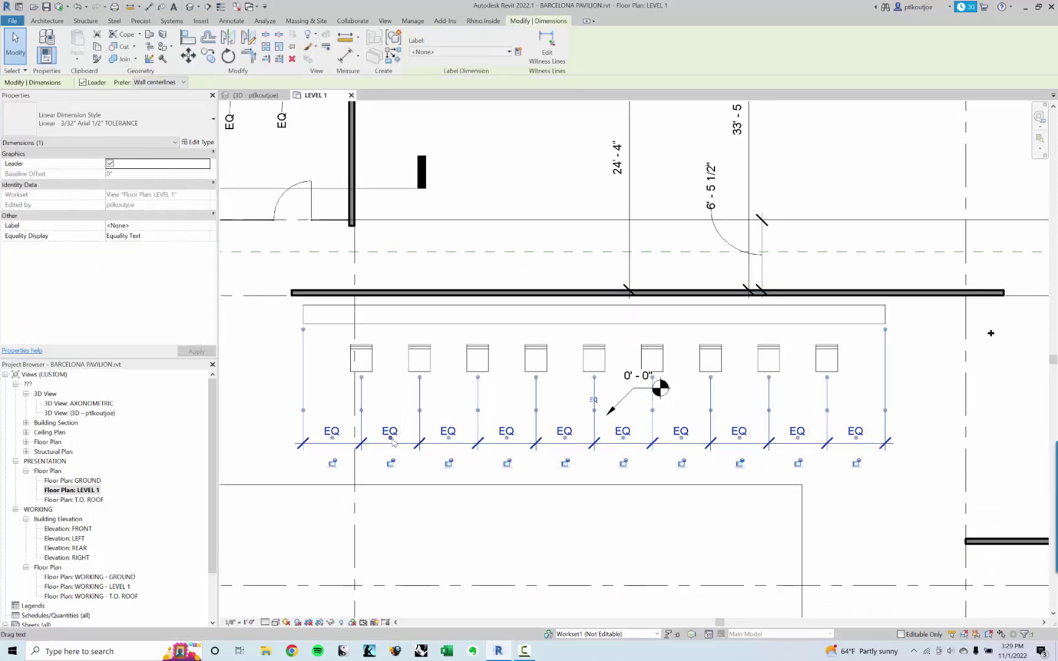
pyautogui.press('Delete')
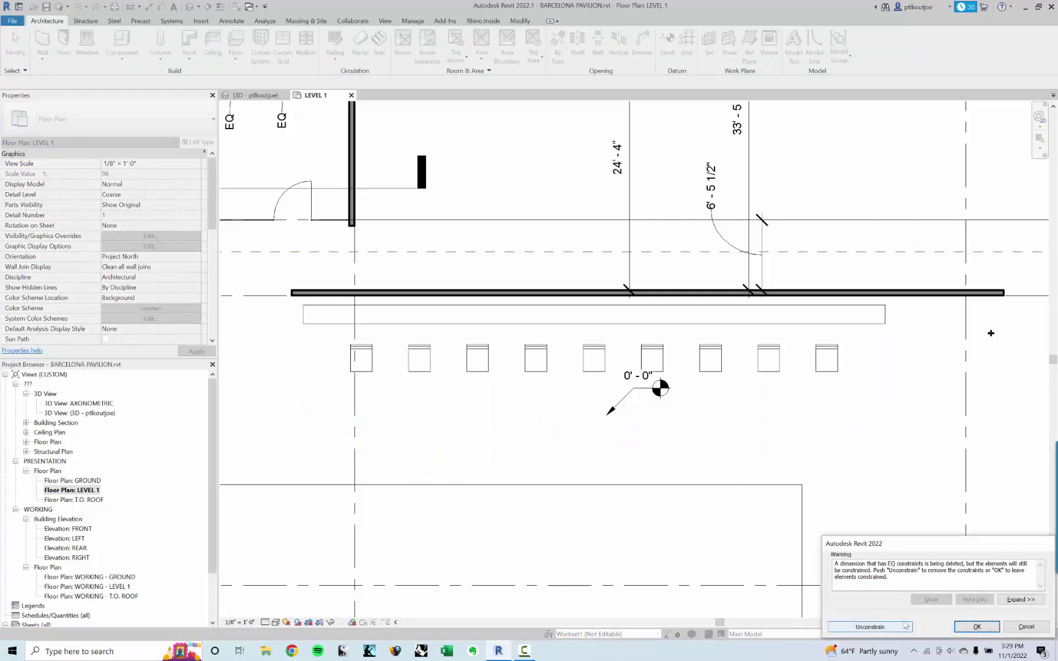
pyautogui.click(978, 627)
# Step: Test moving the end chairs, then undo back to the evenly spaced dimension string
pyautogui.click(834, 362)
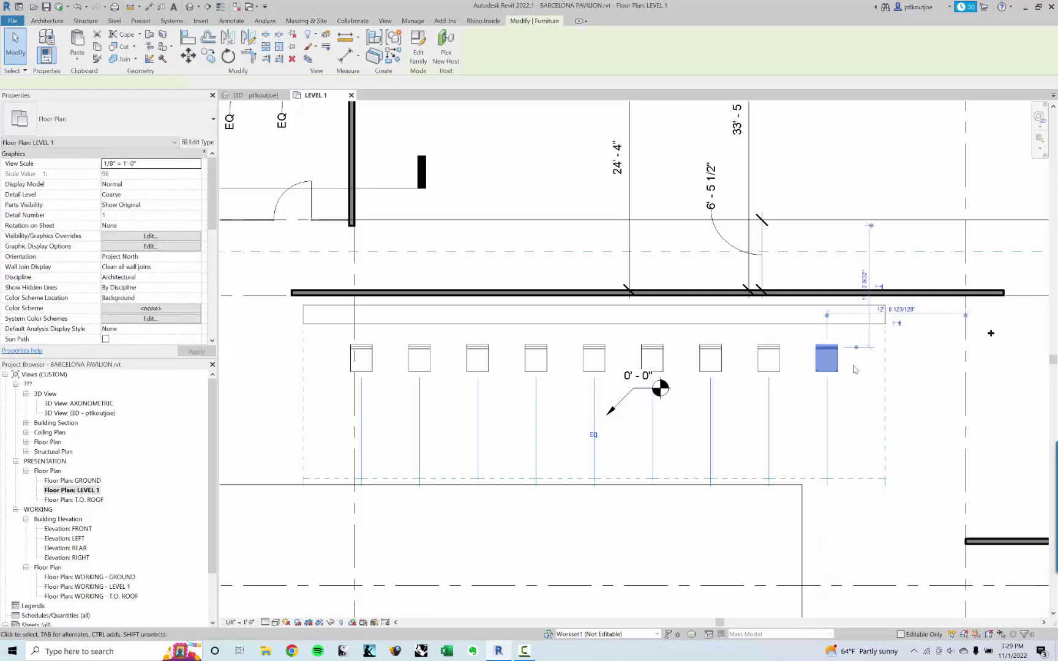
pyautogui.moveTo(840, 362); pyautogui.dragTo(882, 360)
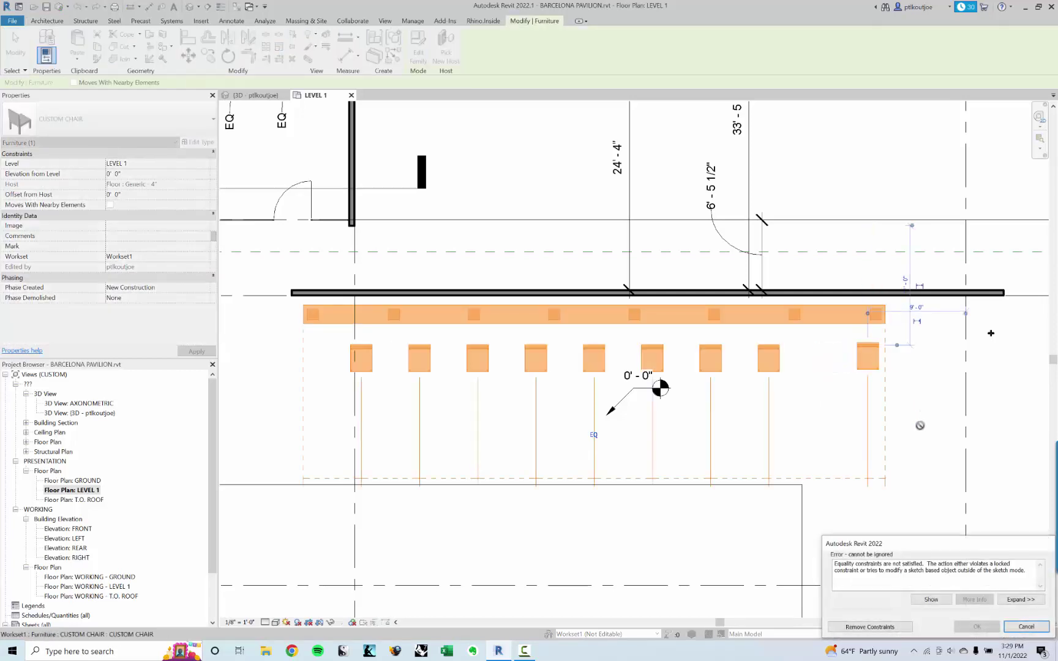
pyautogui.hotkey('ctrl', 'z')
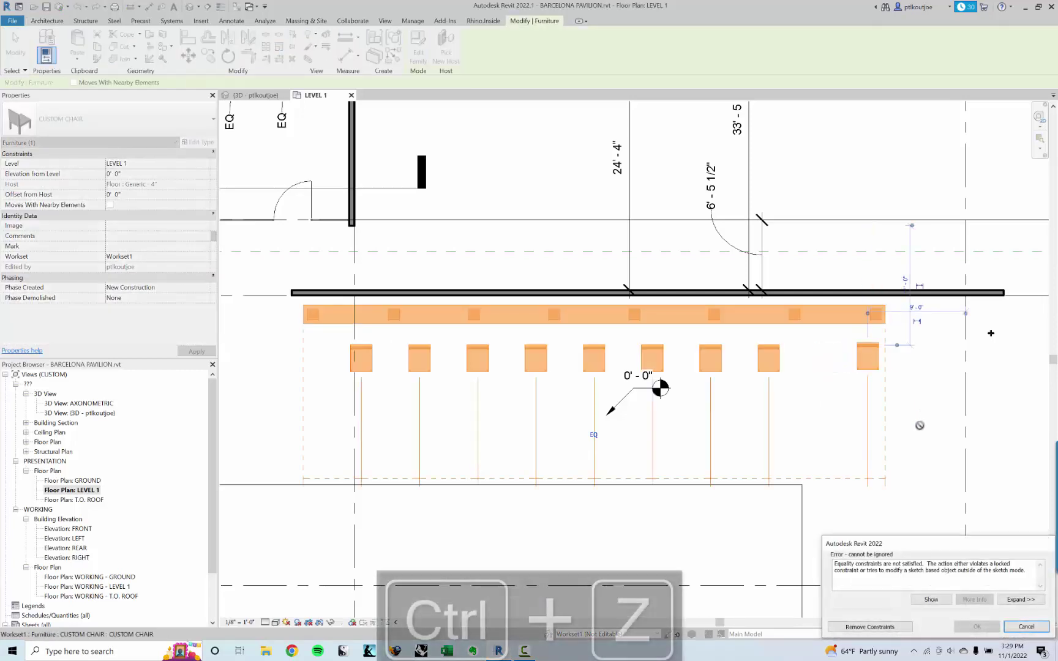
pyautogui.click(870, 627)
pyautogui.click(855, 445)
pyautogui.moveTo(781, 363); pyautogui.dragTo(815, 358)
pyautogui.hotkey('ctrl', 'z')
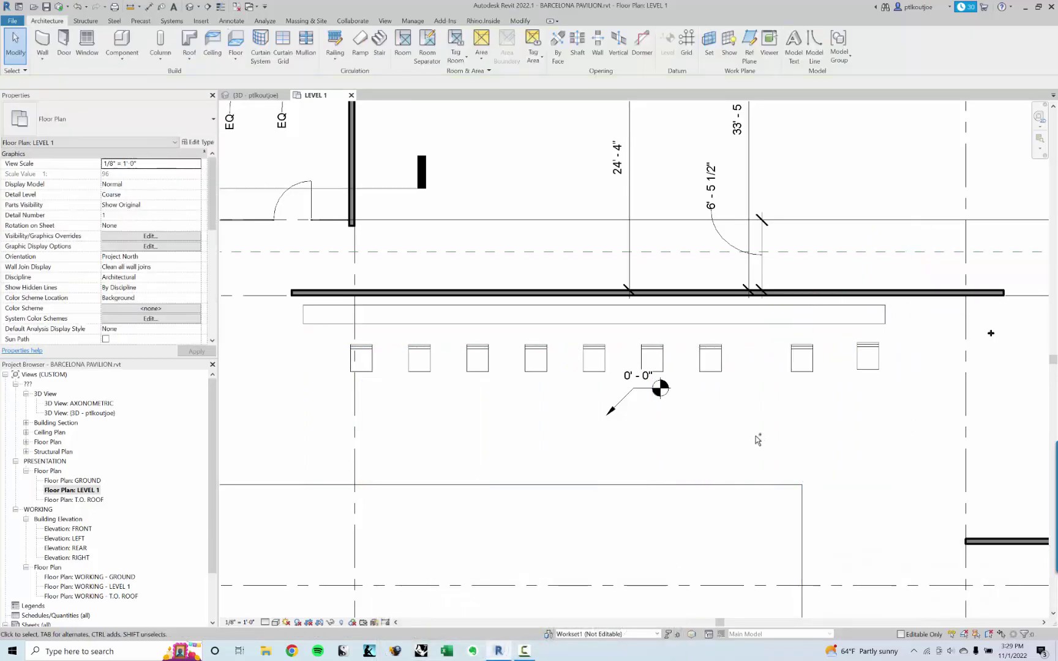
pyautogui.hotkey('ctrl', 'z')
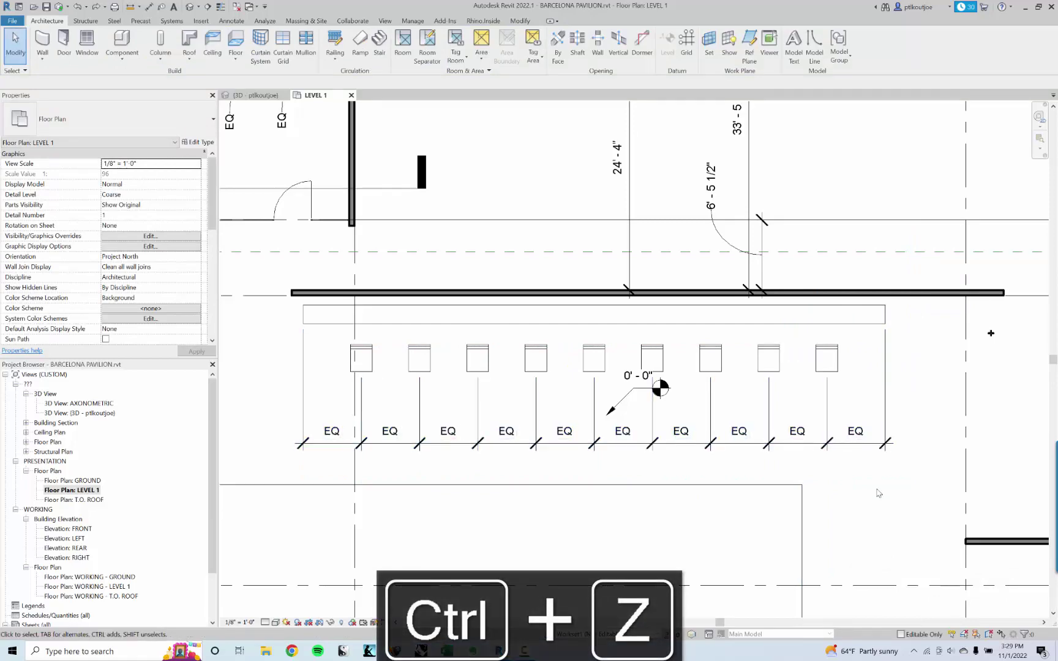
# Step: Delete the EQ dimension string again and choose Unconstrain to release the chairs
pyautogui.scroll(-1, 873, 490)
pyautogui.scroll(-2, 625, 414)
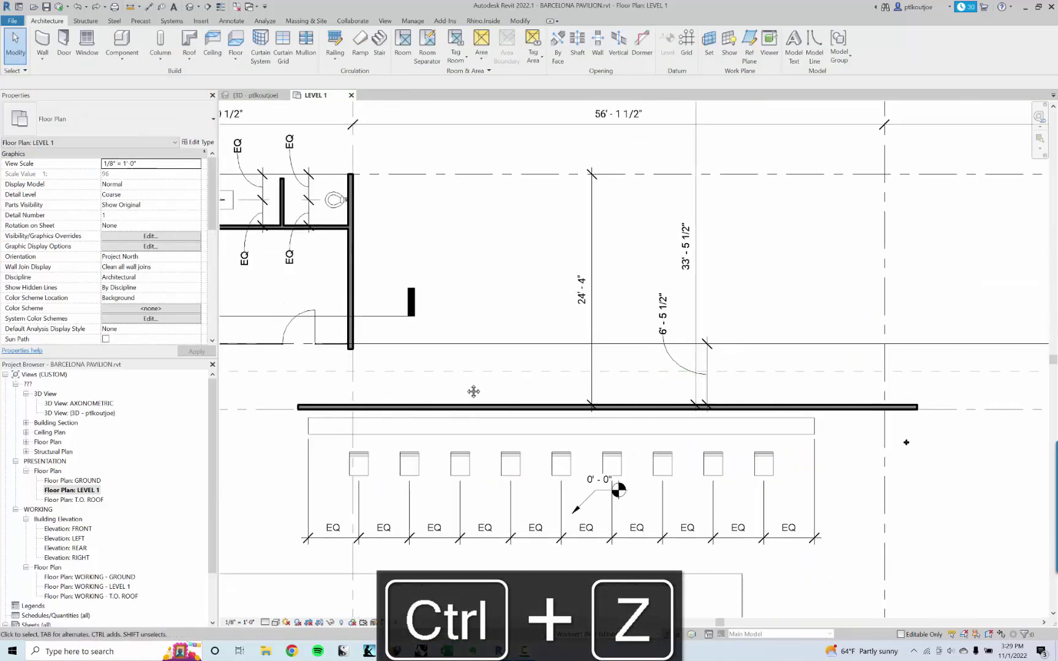
pyautogui.moveTo(492, 216); pyautogui.dragTo(535, 286, button='middle')
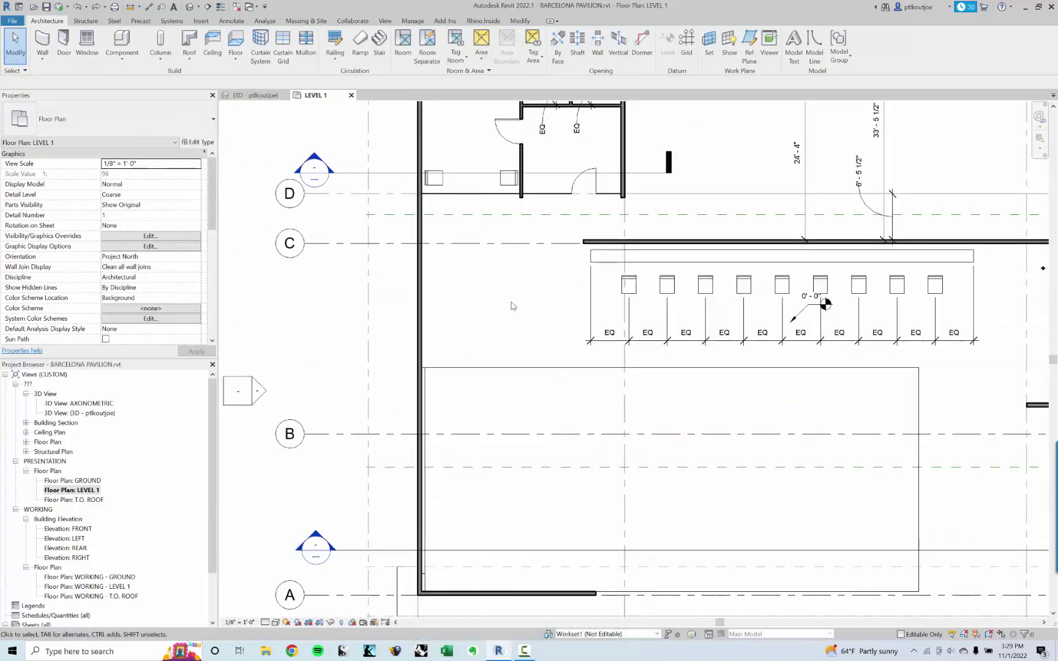
pyautogui.scroll(2, 513, 305)
pyautogui.click(615, 309)
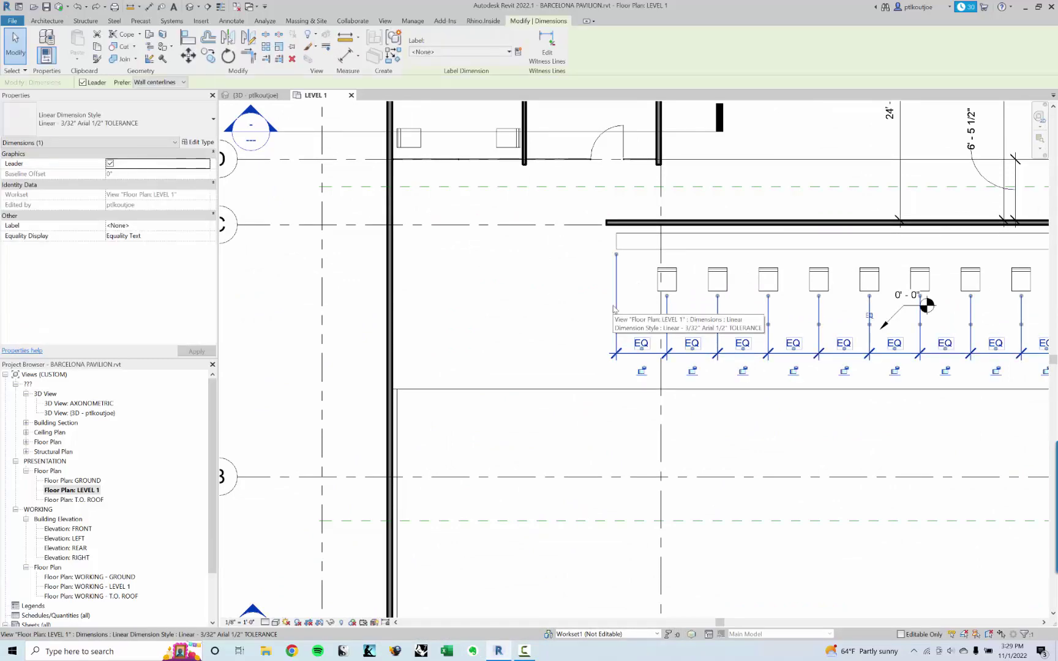
pyautogui.press('Delete')
pyautogui.click(897, 632)
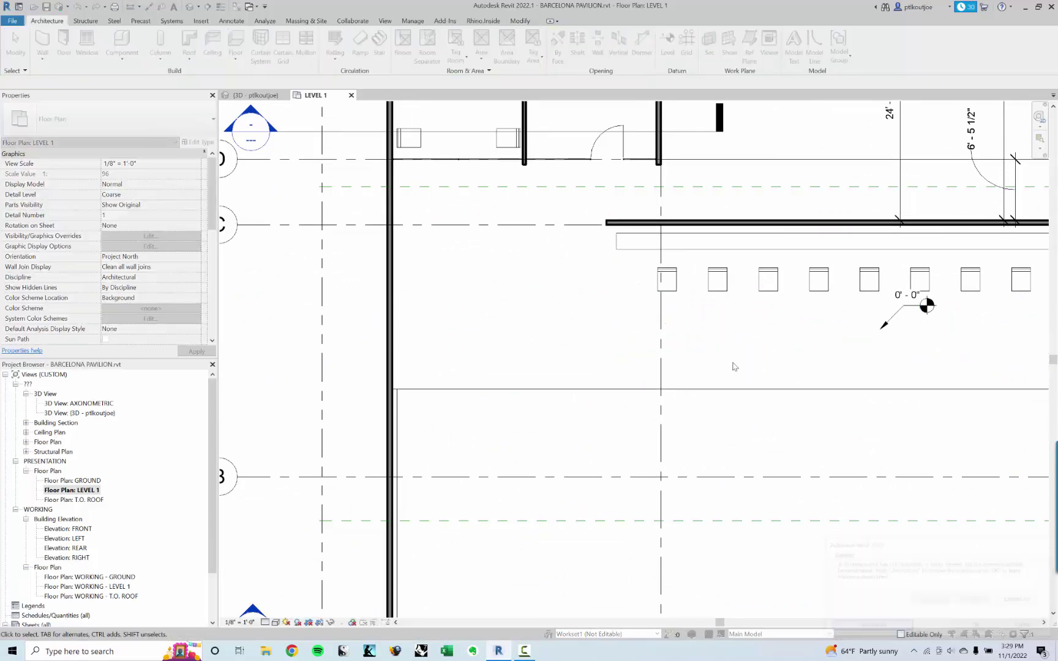
# Step: Place another chair of the same type beside the restroom wall with Create Similar
pyautogui.click(667, 273)
pyautogui.rightClick(659, 274)
pyautogui.click(689, 337)
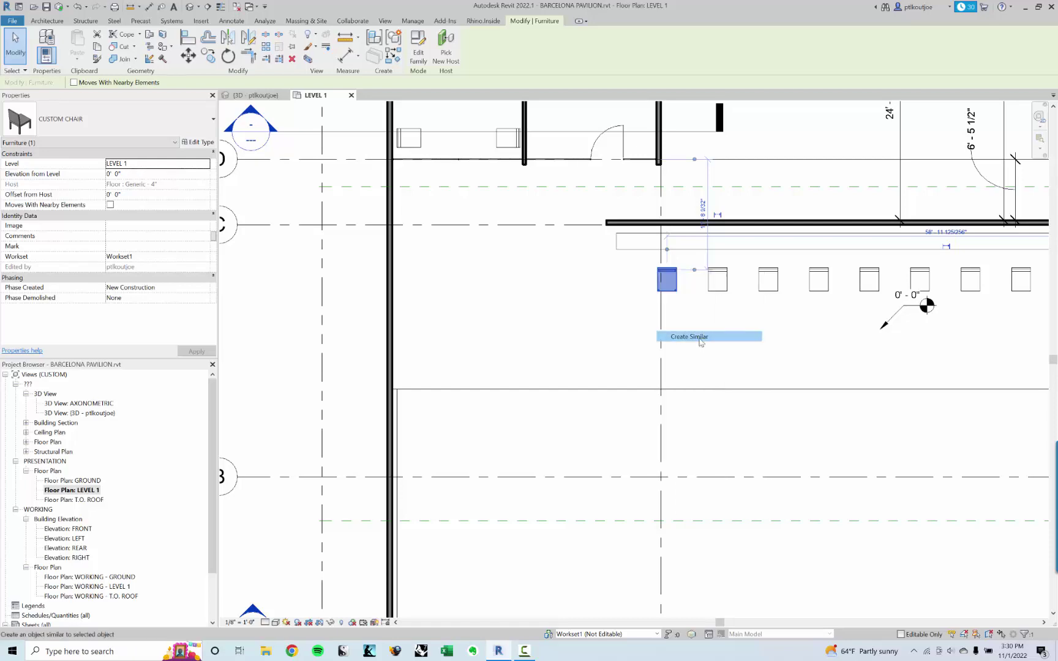
pyautogui.scroll(2, 438, 285)
pyautogui.scroll(-3, 439, 285)
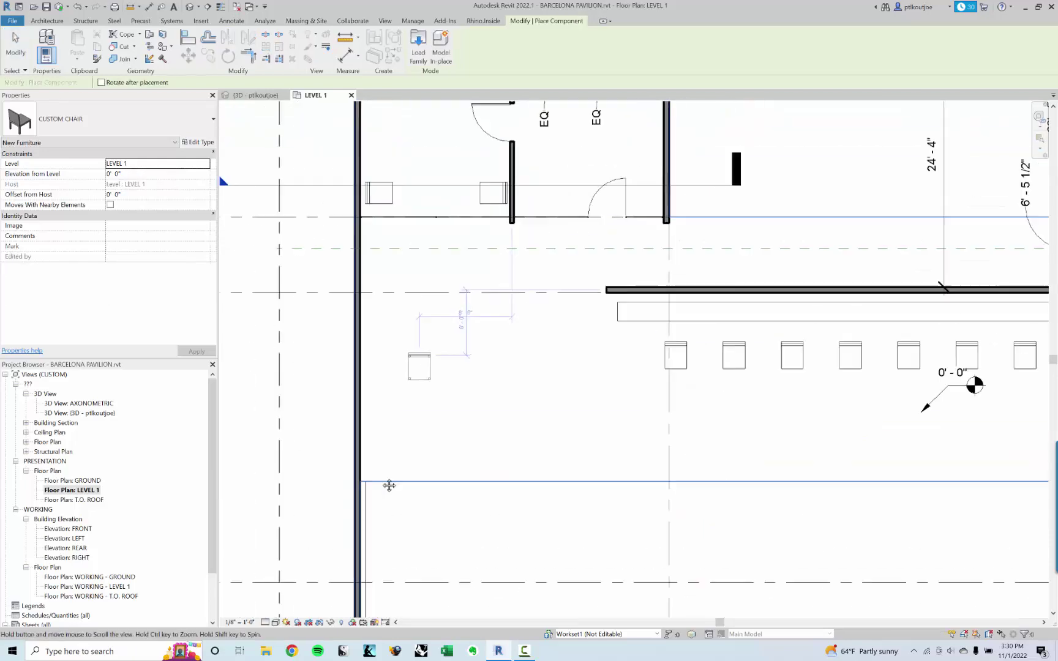
pyautogui.scroll(3, 599, 323)
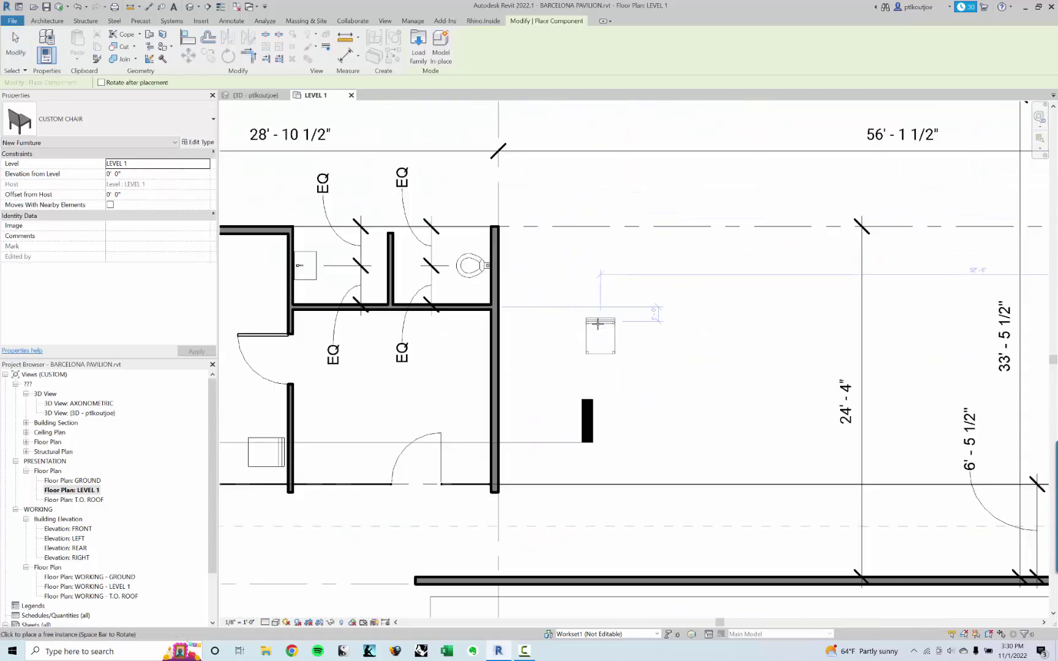
pyautogui.click(598, 323)
pyautogui.scroll(2, 597, 323)
pyautogui.press('Escape')
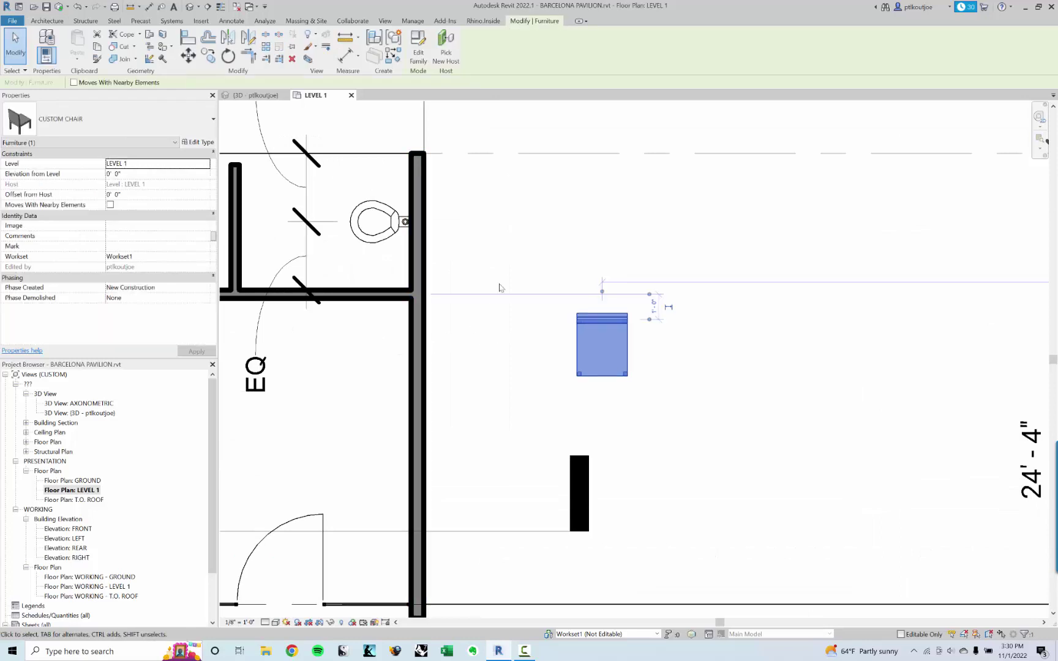
pyautogui.press('Escape')
# Step: Add an aligned dimension from the restroom wall face to the new chair, reading 6'-1"
pyautogui.click(148, 8)
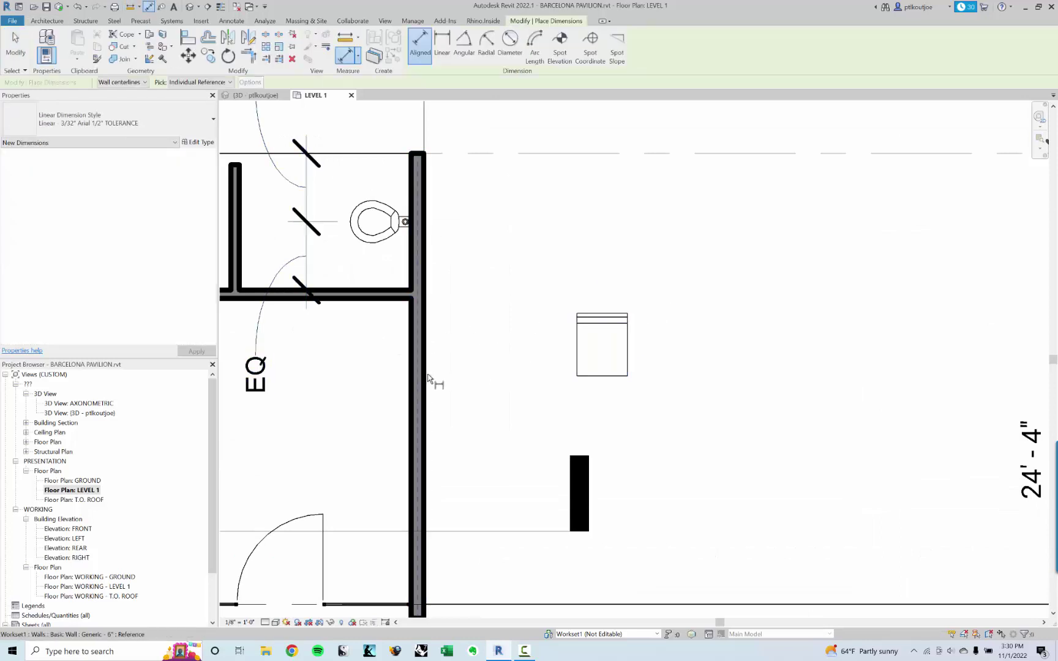
pyautogui.press('Escape')
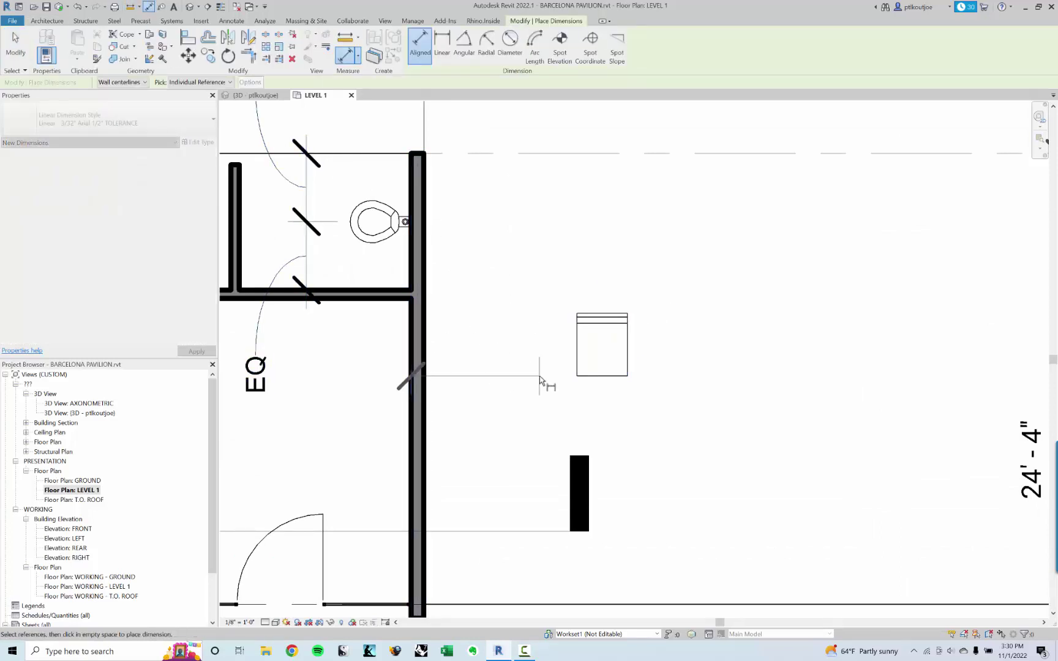
pyautogui.click(425, 387)
pyautogui.scroll(2, 527, 387)
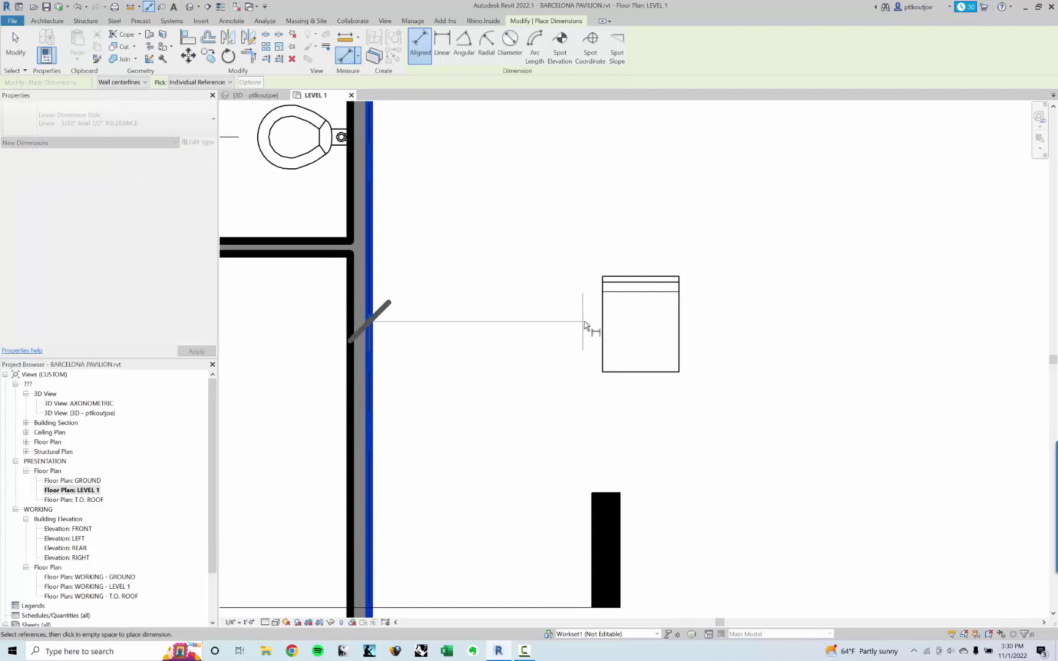
pyautogui.click(607, 323)
pyautogui.scroll(-2, 607, 323)
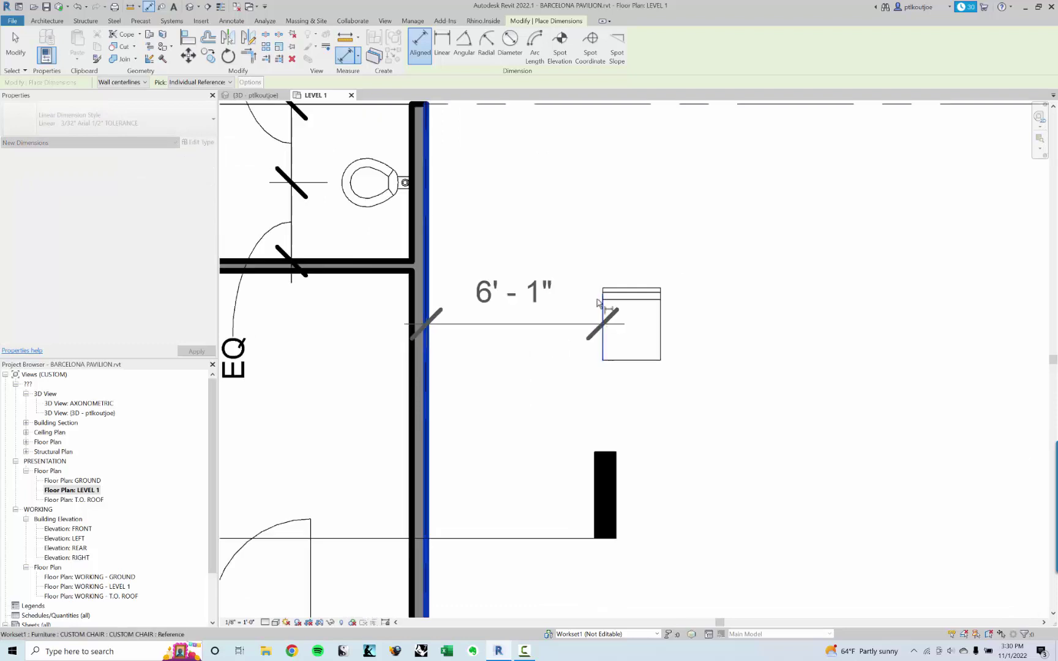
pyautogui.moveTo(580, 274); pyautogui.dragTo(576, 293, button='middle')
pyautogui.click(547, 370)
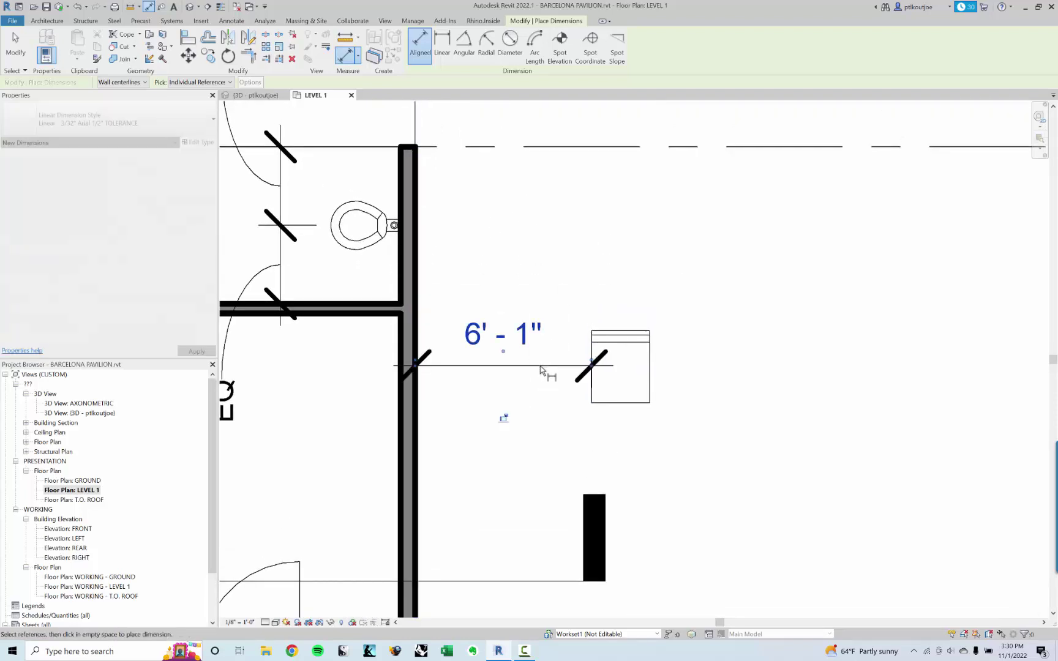
pyautogui.press('Escape')
pyautogui.press('Escape')
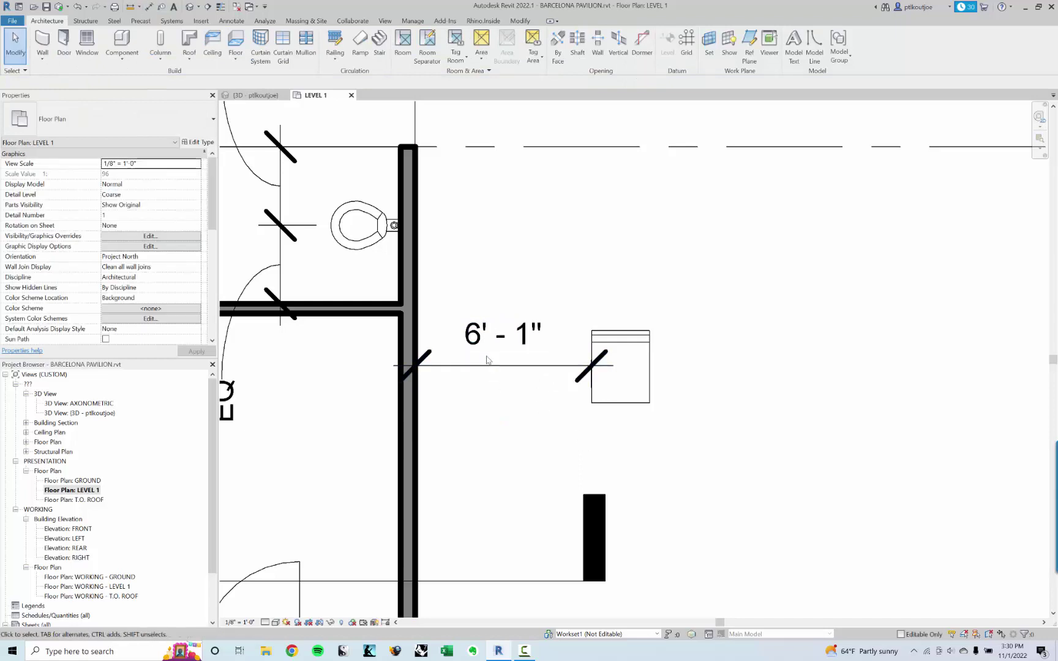
# Step: Change the chair's distance from the wall from 6'-1" to 5'-0"
pyautogui.click(636, 407)
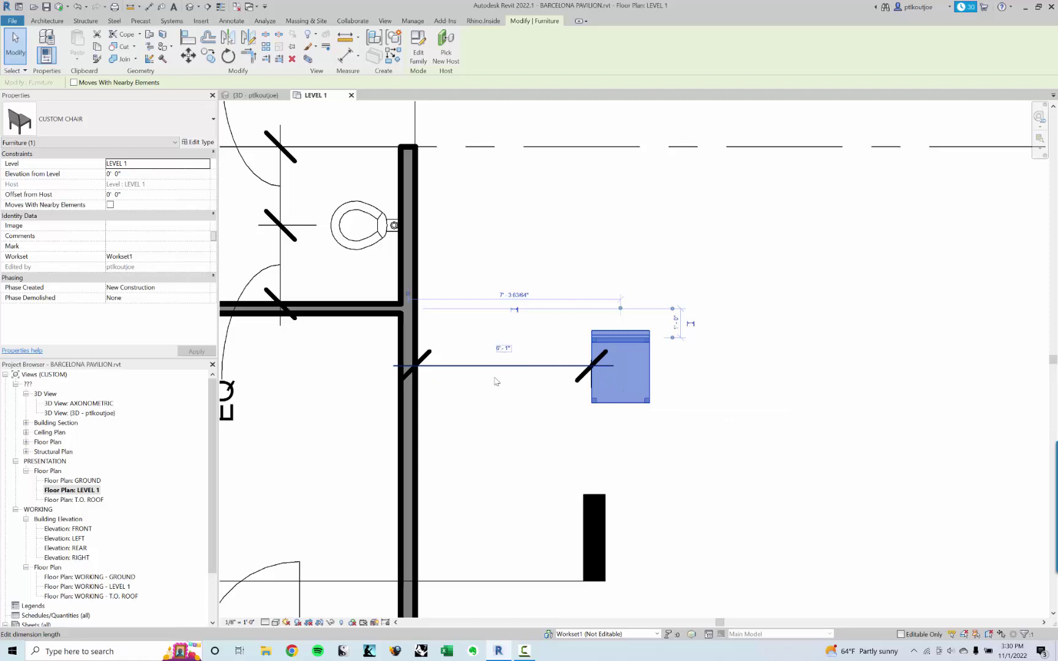
pyautogui.click(501, 353)
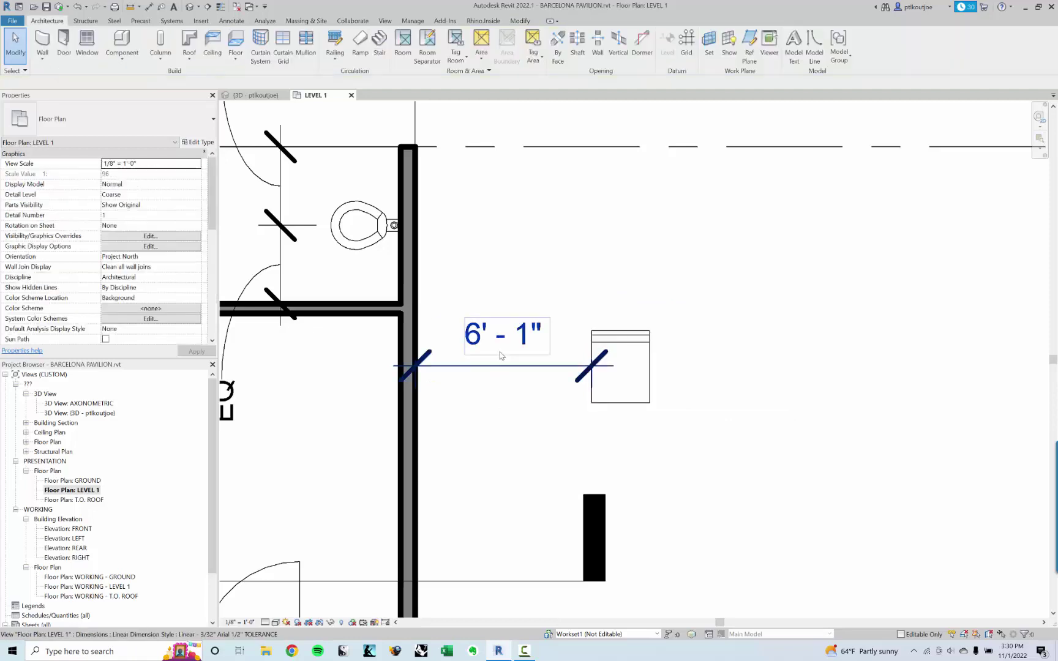
pyautogui.click(623, 409)
pyautogui.scroll(3, 487, 355)
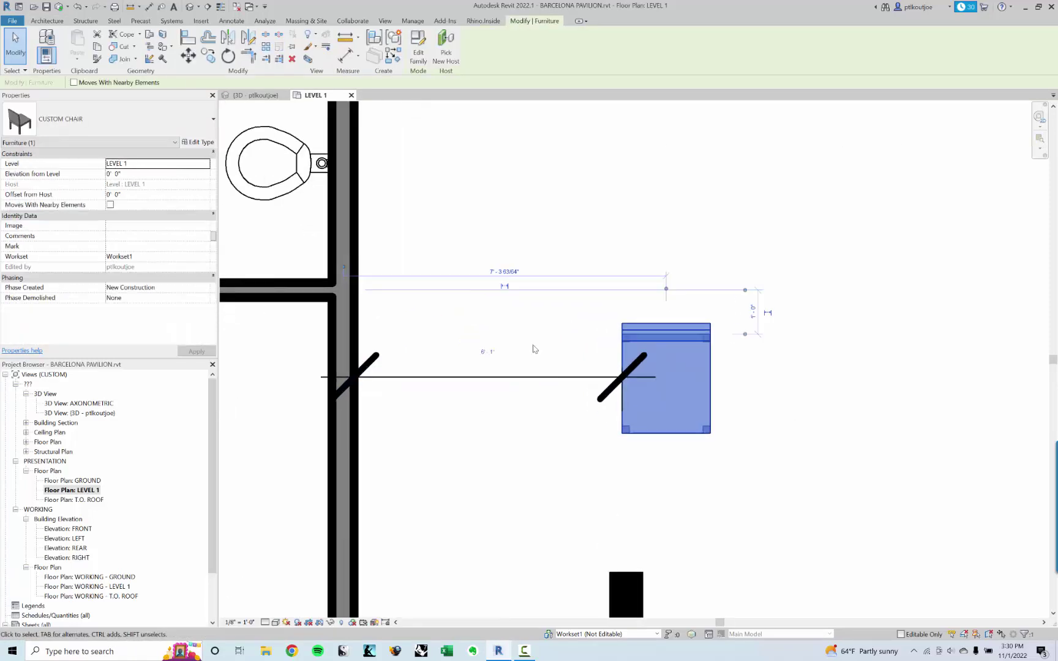
pyautogui.click(481, 354)
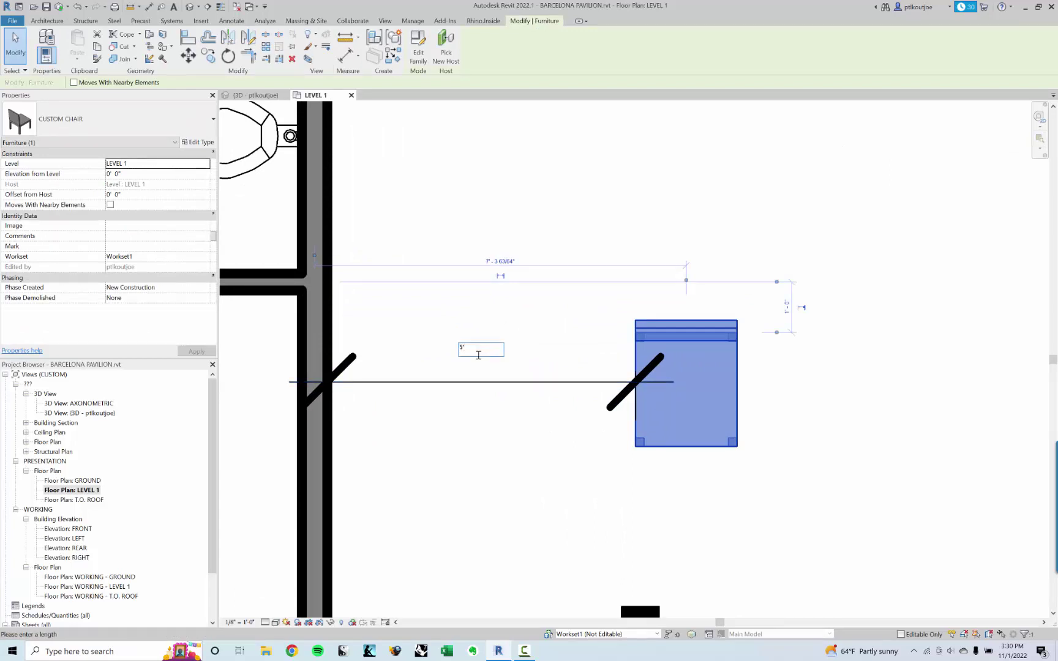
pyautogui.press('Return')
pyautogui.click(478, 479)
pyautogui.scroll(-3, 478, 479)
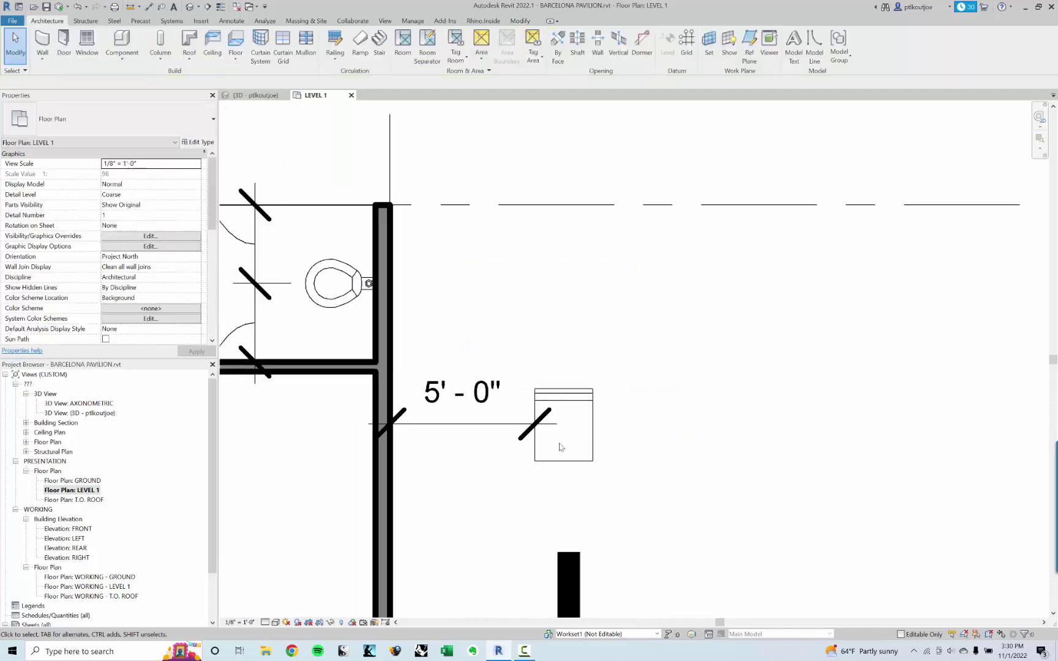
pyautogui.click(466, 424)
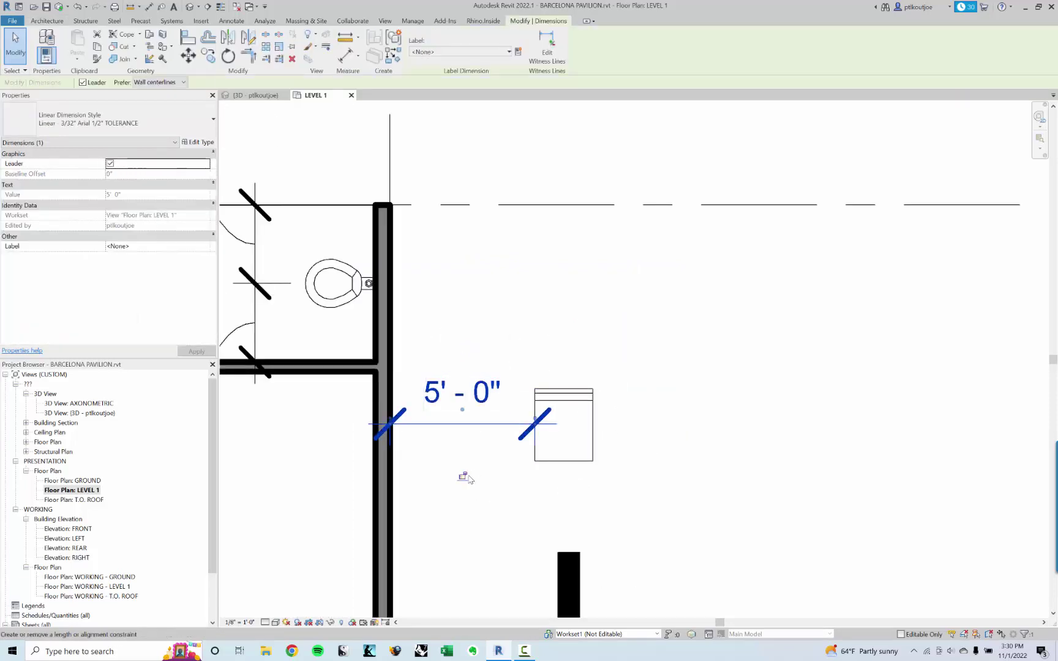
pyautogui.press('Escape')
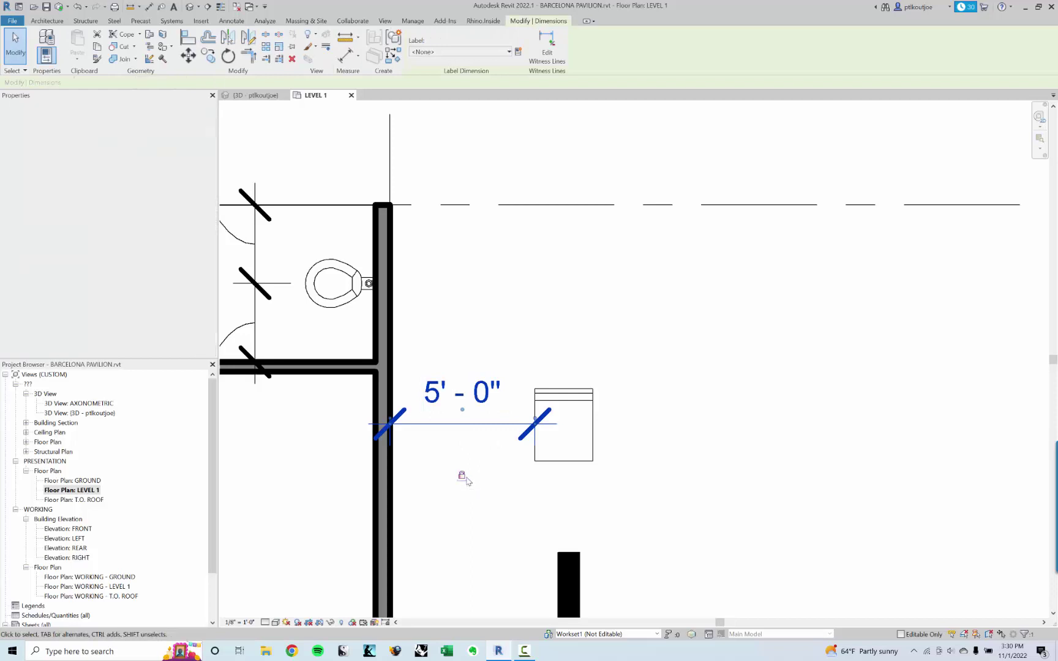
pyautogui.scroll(-1, 706, 529)
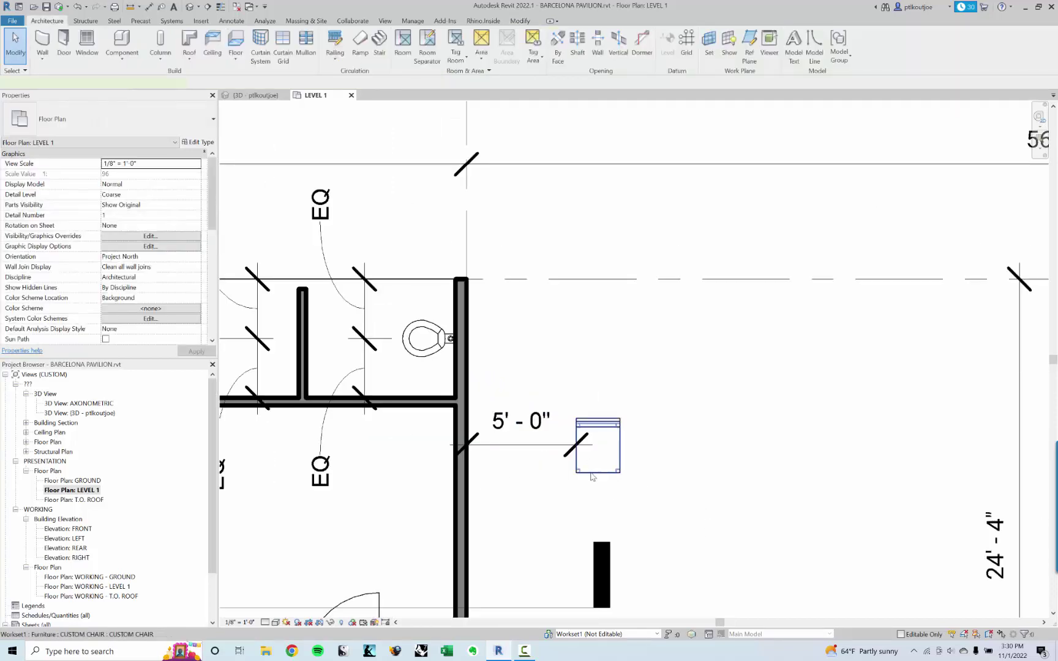
pyautogui.moveTo(591, 467); pyautogui.dragTo(764, 449)
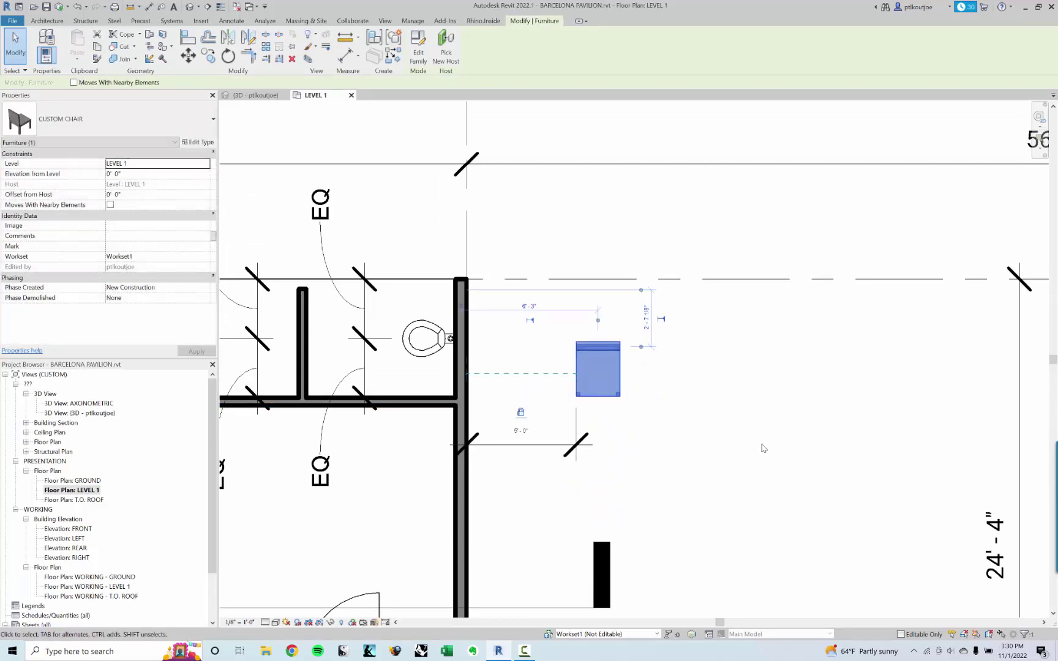
pyautogui.hotkey('ctrl', 'z')
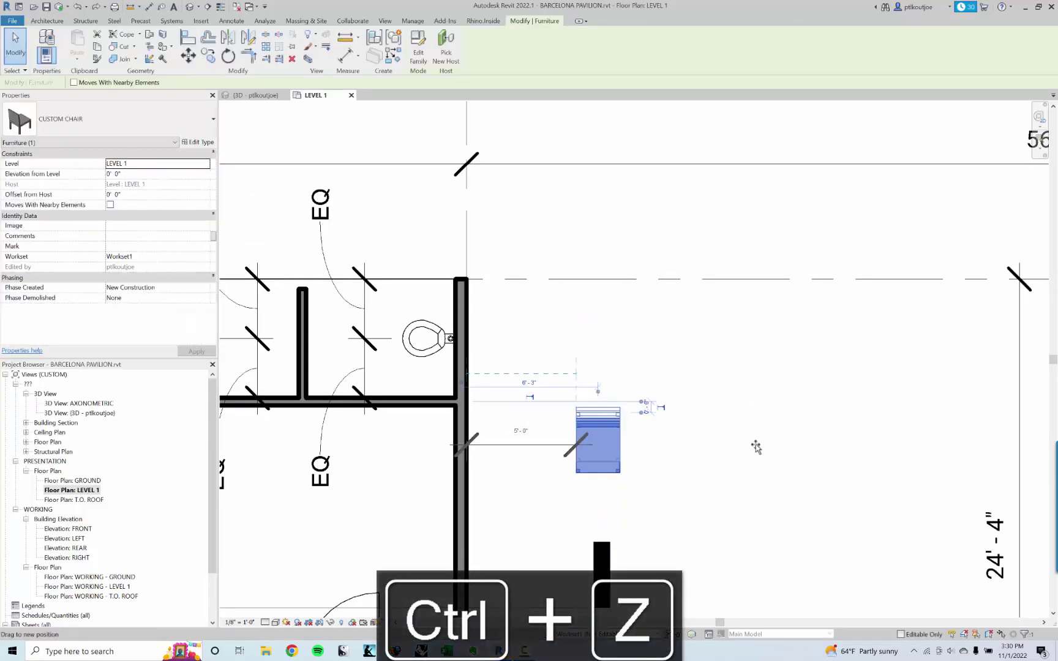
pyautogui.click(542, 514)
pyautogui.scroll(-2, 541, 514)
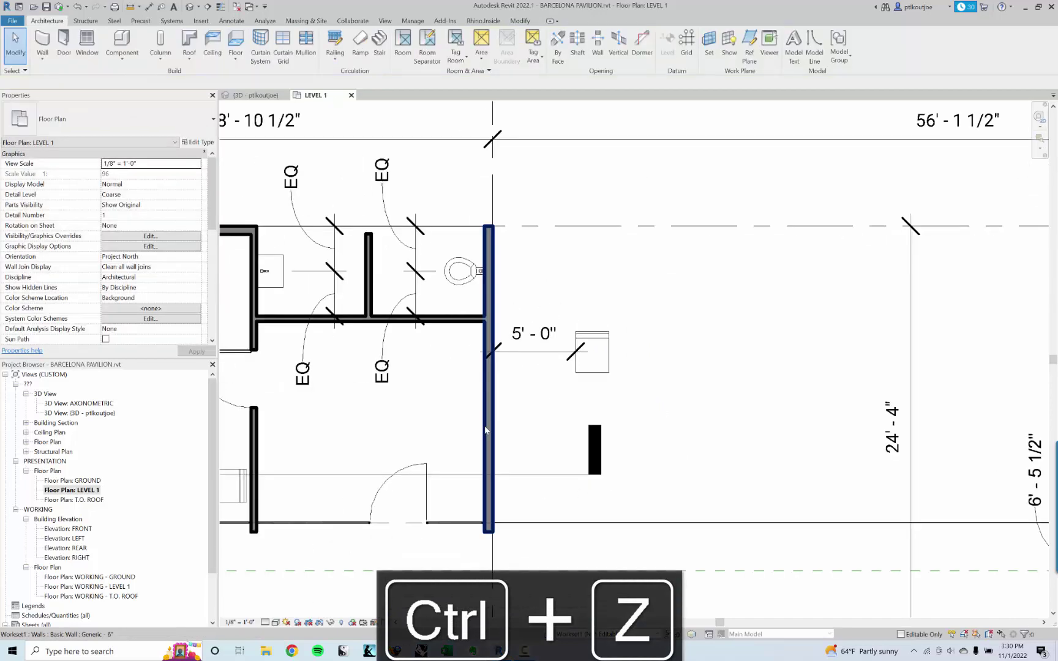
pyautogui.click(489, 436)
pyautogui.moveTo(517, 437); pyautogui.dragTo(697, 401)
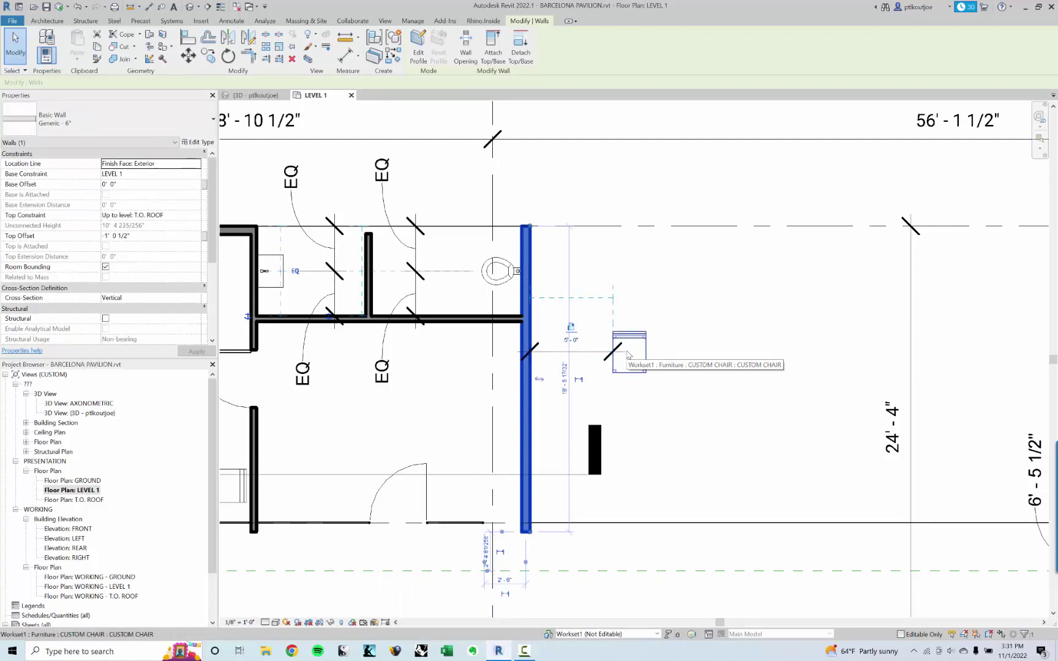
pyautogui.hotkey('ctrl', 'z')
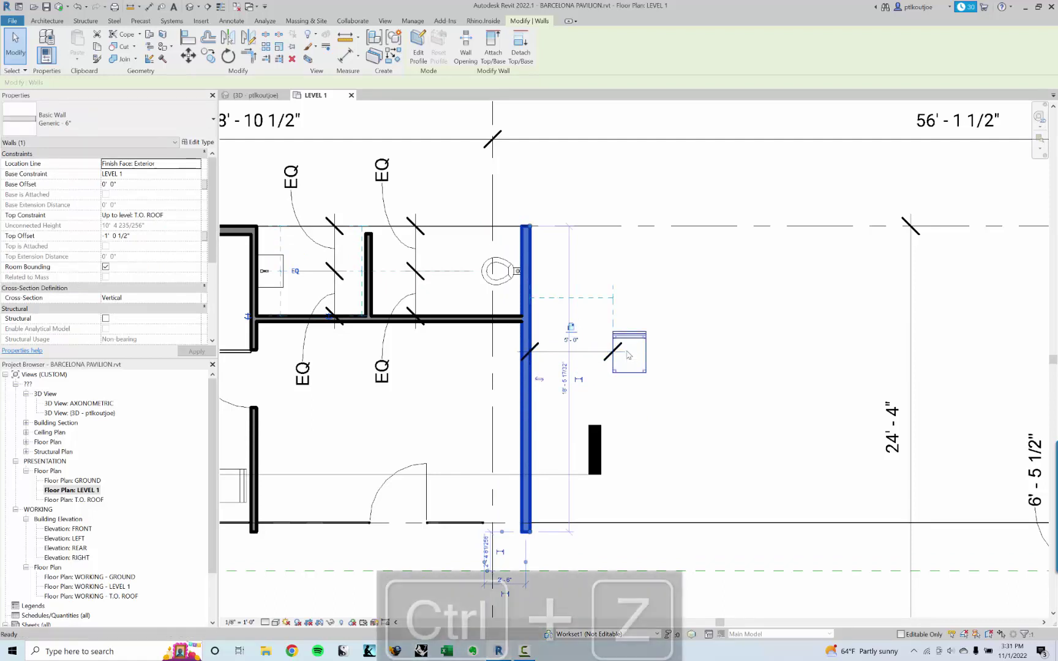
pyautogui.scroll(-1, 628, 354)
pyautogui.moveTo(673, 367); pyautogui.dragTo(635, 470, button='middle')
pyautogui.scroll(-1, 700, 381)
pyautogui.scroll(1, 634, 471)
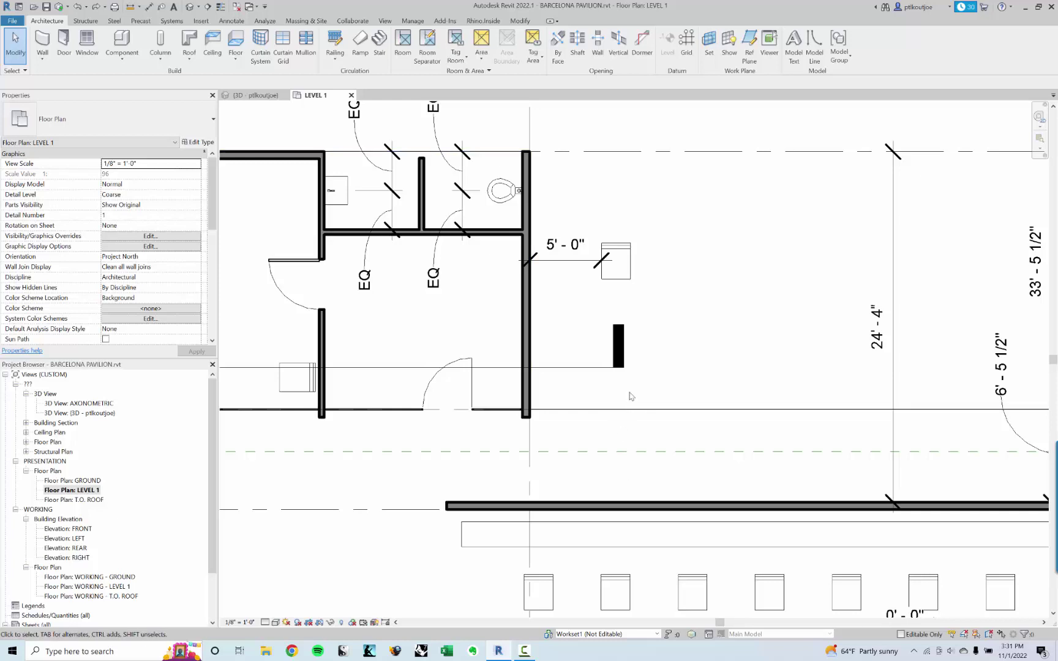
# Step: Pan and zoom out the Level 1 plan until grid bubbles 1–4 and the restroom block show
pyautogui.moveTo(666, 305); pyautogui.dragTo(663, 329, button='middle')
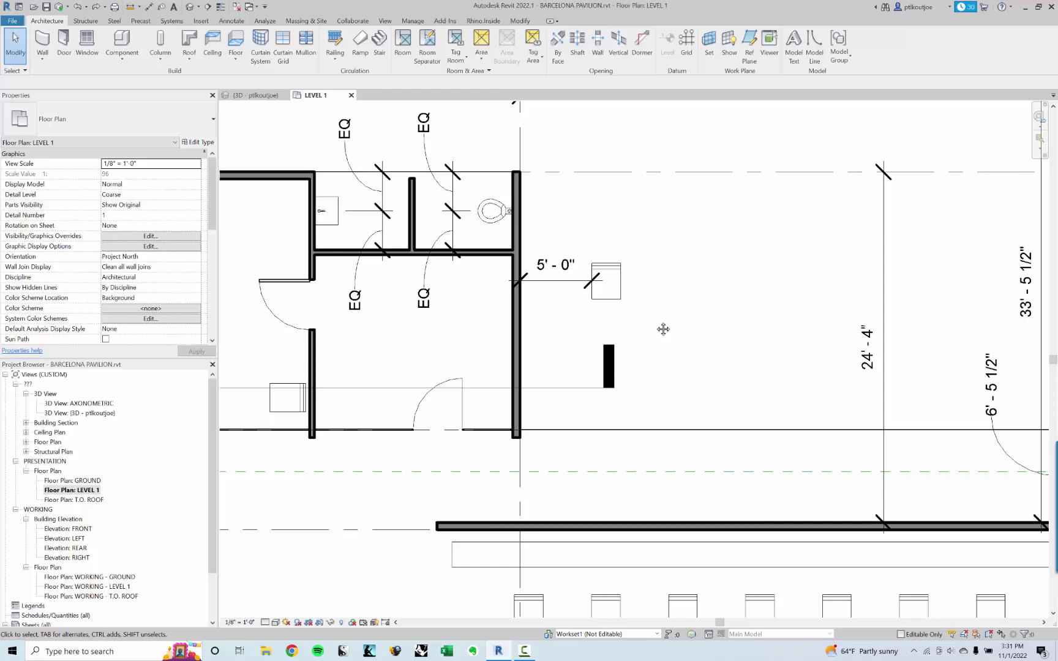
pyautogui.moveTo(628, 321); pyautogui.dragTo(604, 334, button='middle')
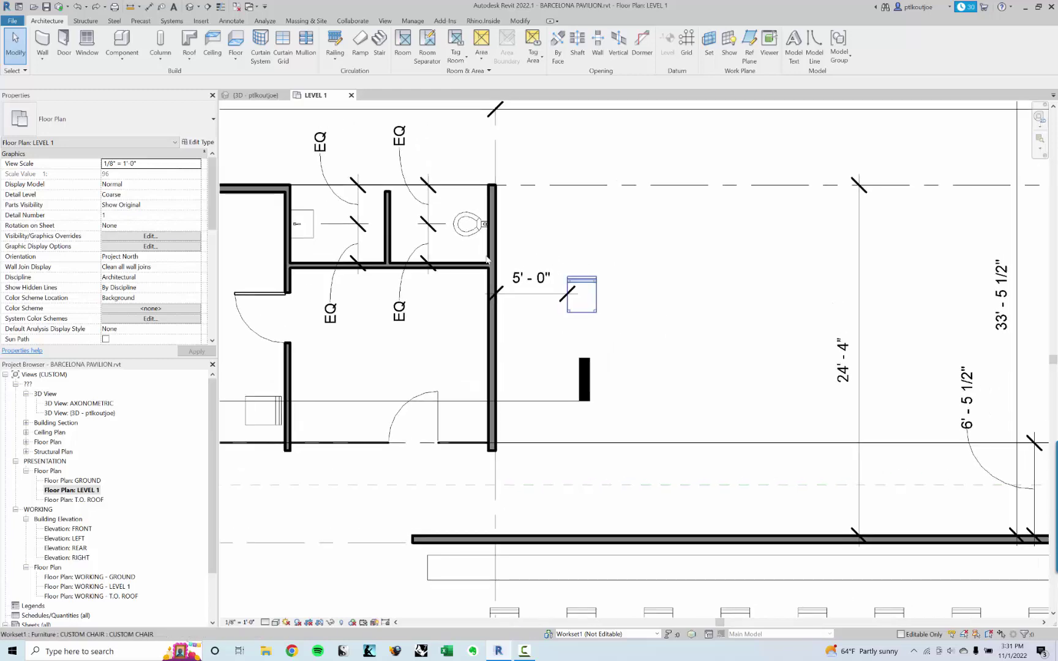
pyautogui.scroll(-3, 552, 306)
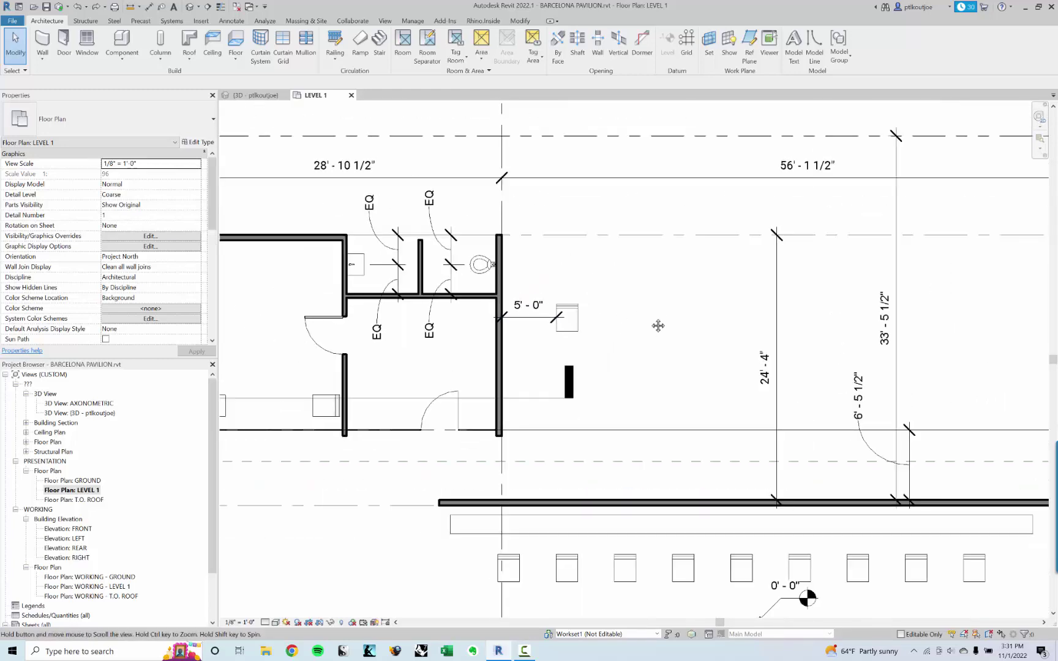
pyautogui.scroll(-3, 668, 325)
pyautogui.moveTo(879, 368); pyautogui.dragTo(756, 295, button='middle')
pyautogui.scroll(-1, 771, 367)
pyautogui.scroll(2, 709, 323)
pyautogui.scroll(-2, 642, 333)
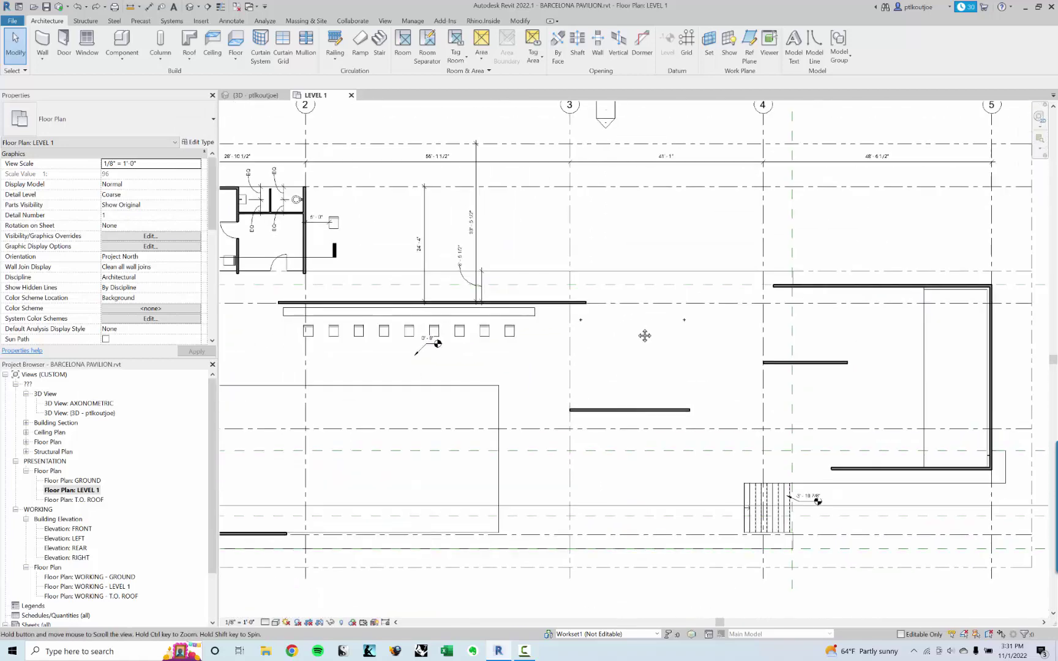
pyautogui.moveTo(642, 333); pyautogui.dragTo(744, 354, button='middle')
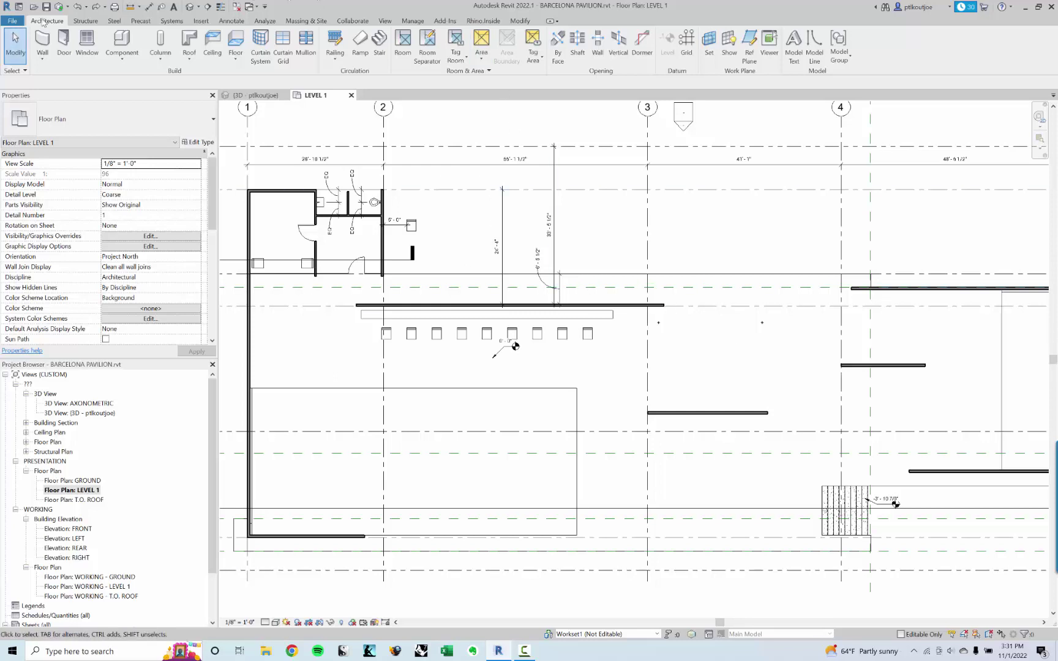
pyautogui.click(233, 20)
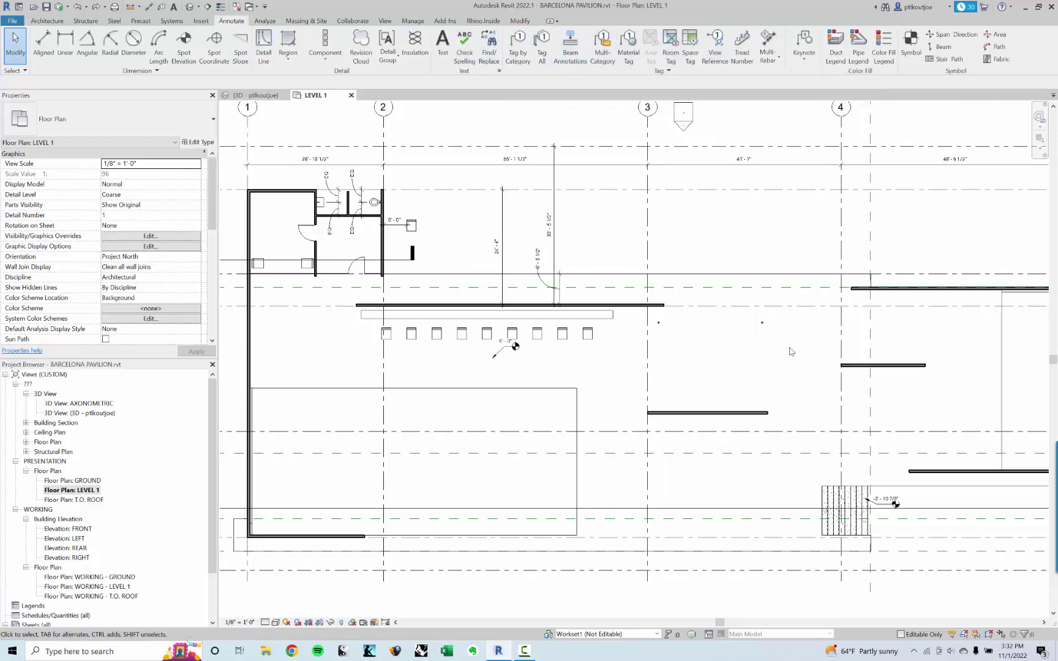
pyautogui.moveTo(675, 323); pyautogui.dragTo(395, 314, button='middle')
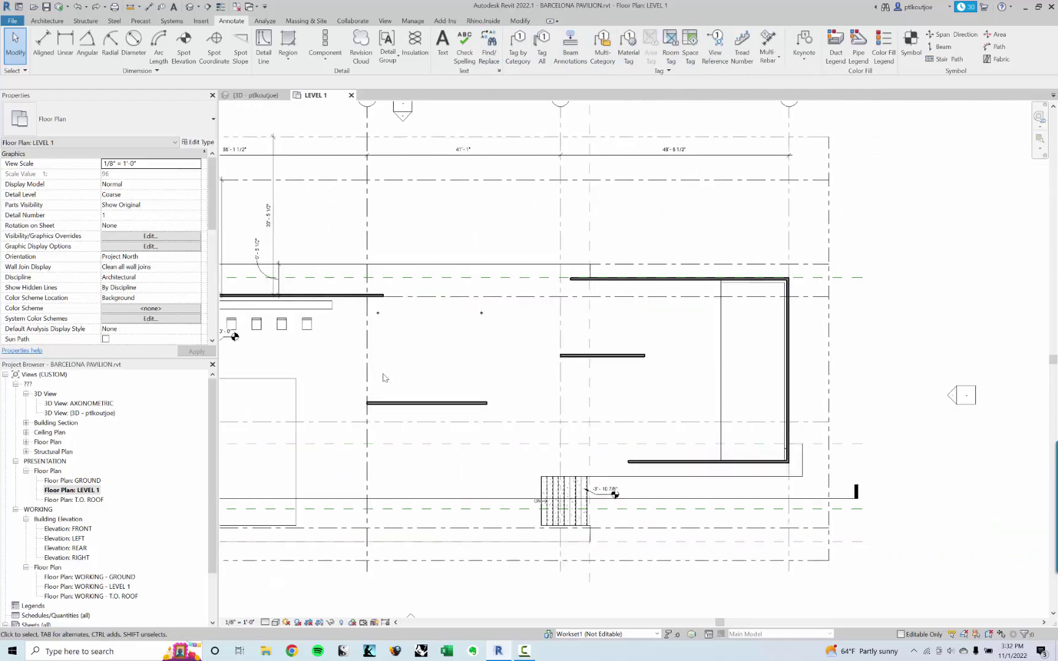
pyautogui.moveTo(385, 378); pyautogui.dragTo(564, 376, button='middle')
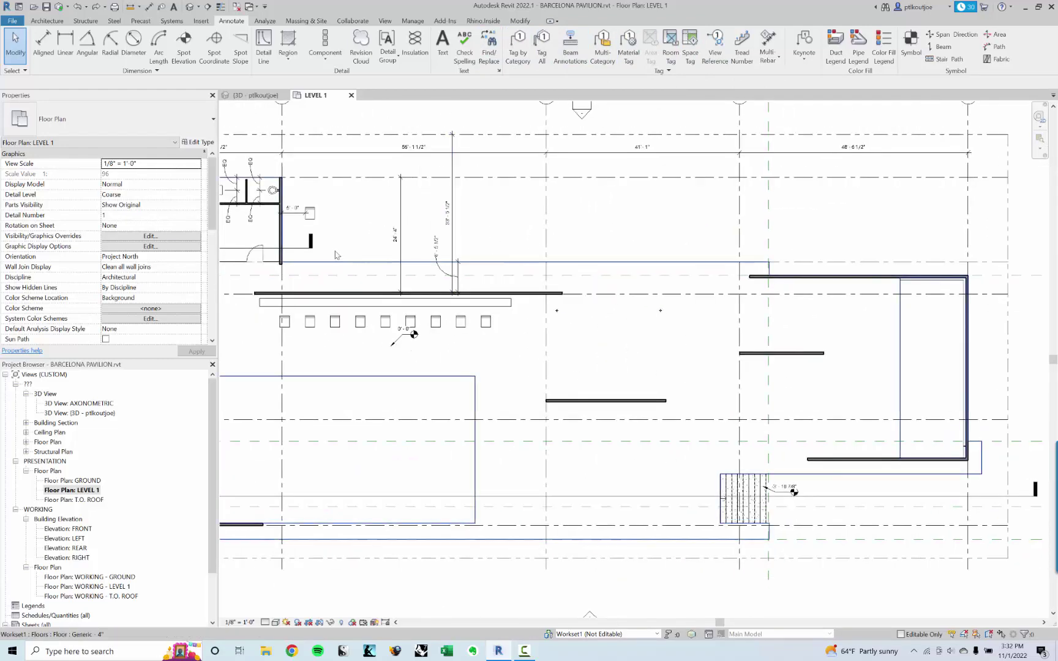
pyautogui.moveTo(424, 263); pyautogui.dragTo(482, 310, button='middle')
pyautogui.scroll(2, 313, 254)
pyautogui.scroll(1, 499, 146)
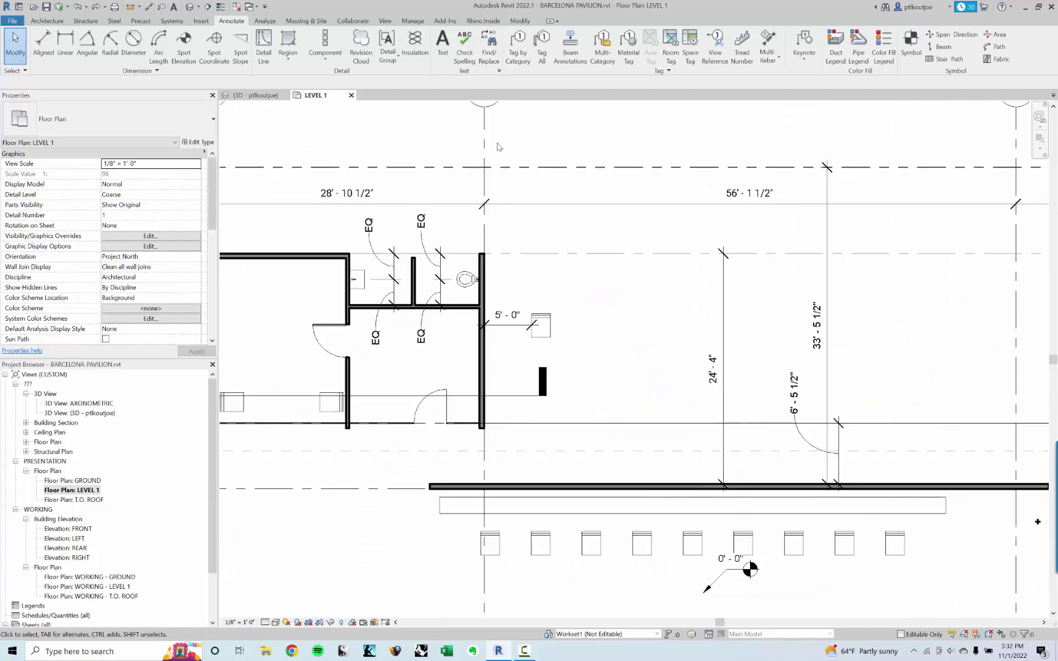
pyautogui.moveTo(429, 155); pyautogui.dragTo(500, 158, button='middle')
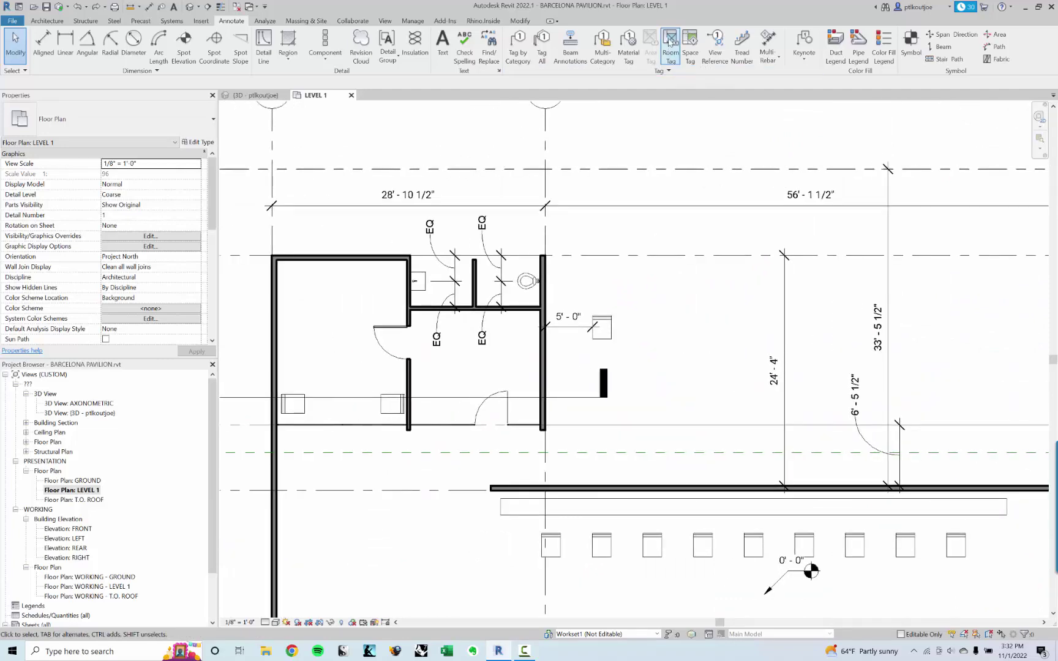
pyautogui.click(670, 41)
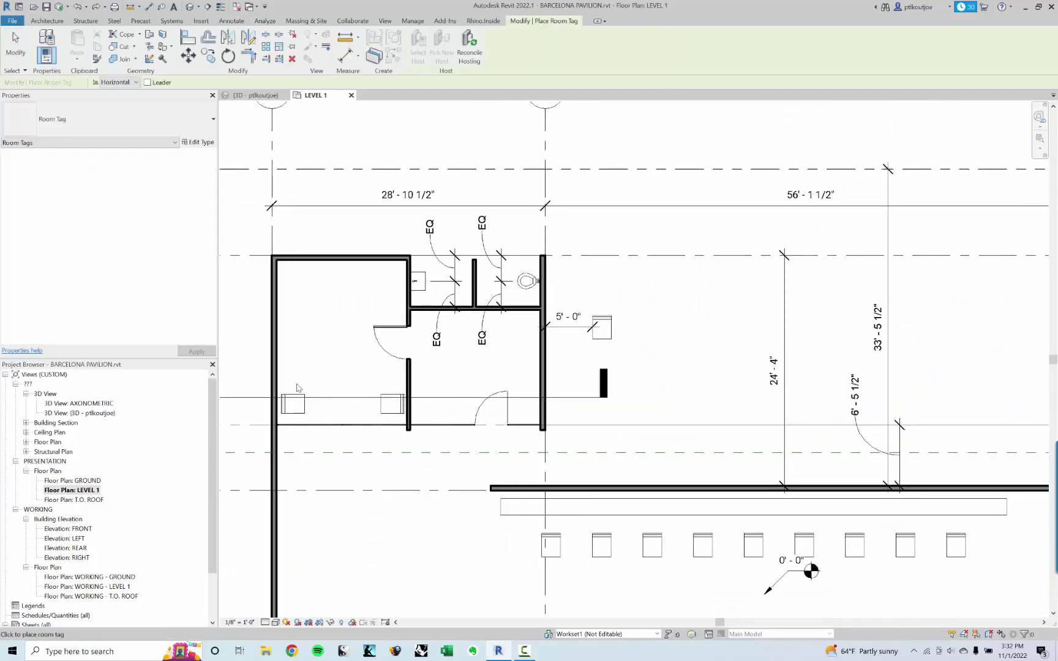
pyautogui.moveTo(358, 323); pyautogui.dragTo(390, 337, button='middle')
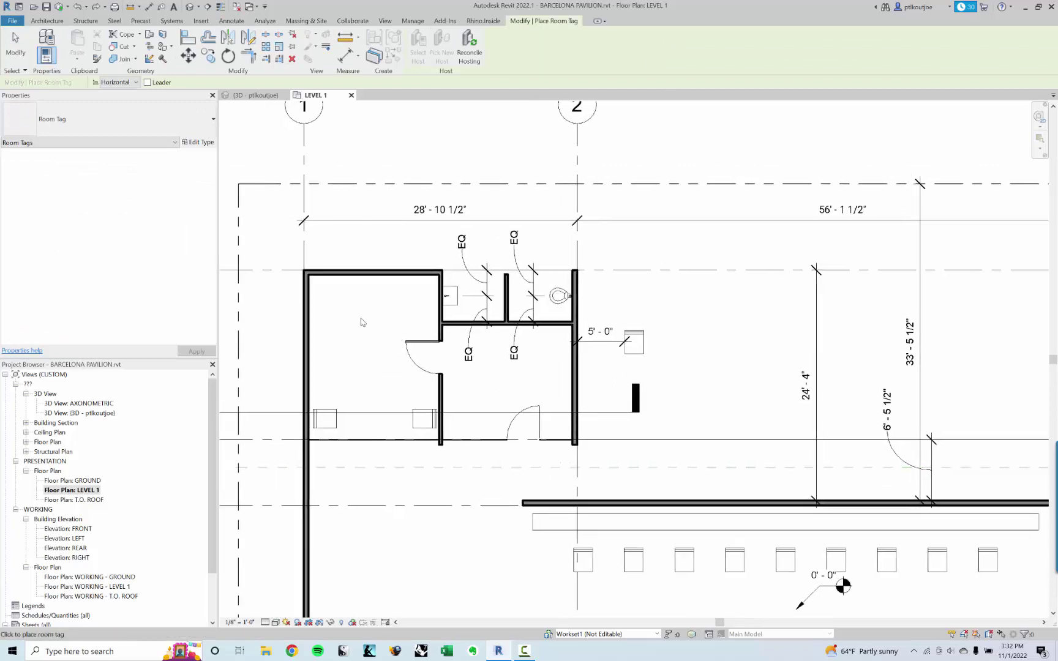
pyautogui.press('Escape')
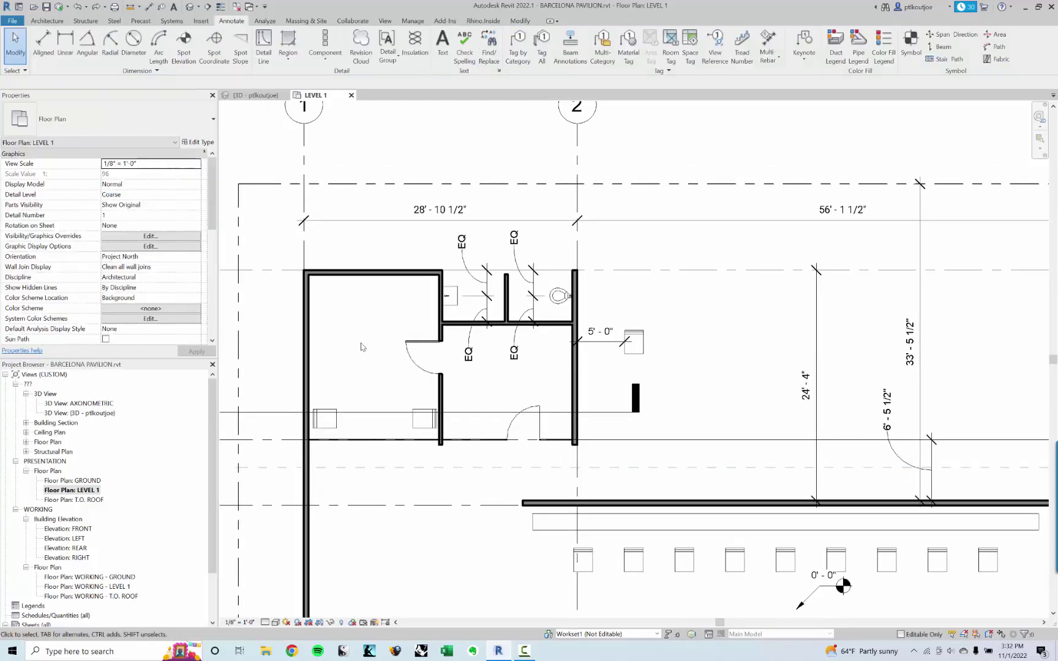
pyautogui.click(671, 42)
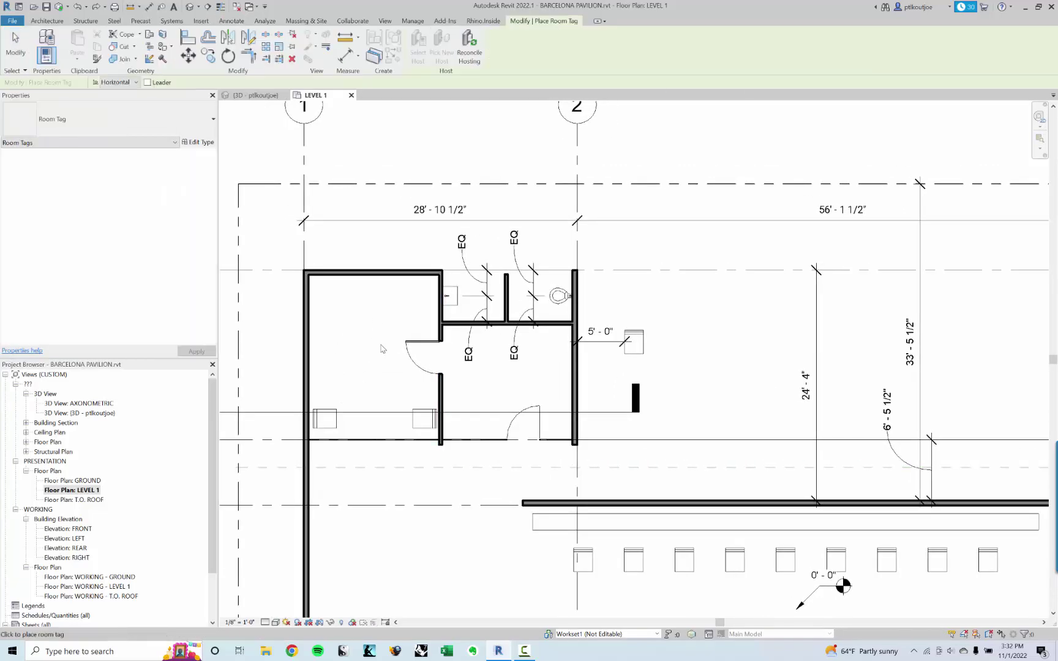
pyautogui.scroll(-4, 680, 490)
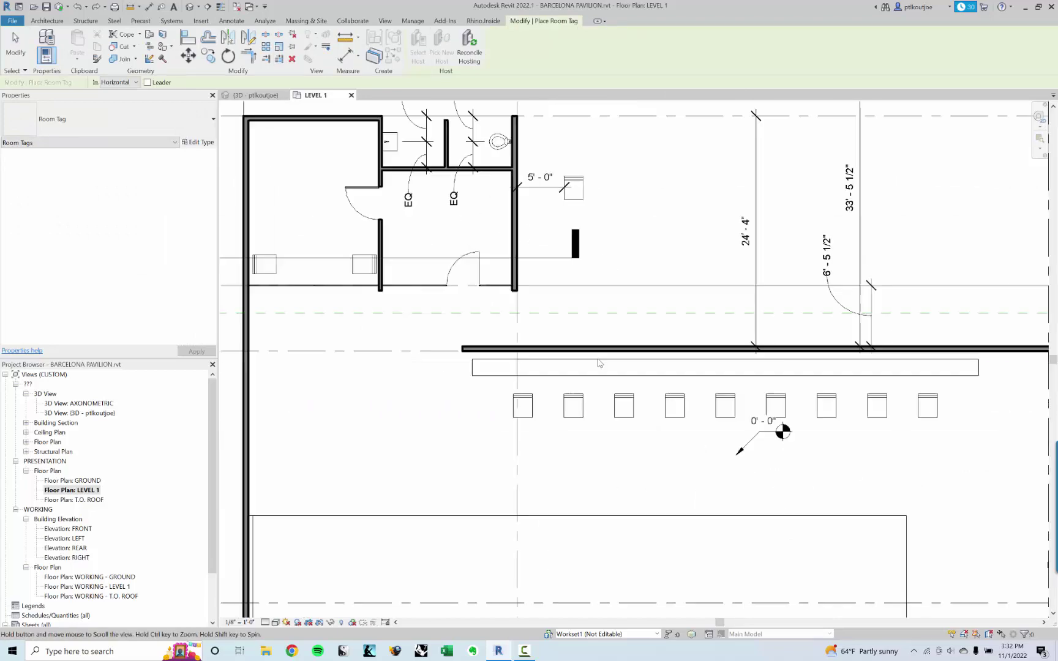
pyautogui.press('Escape')
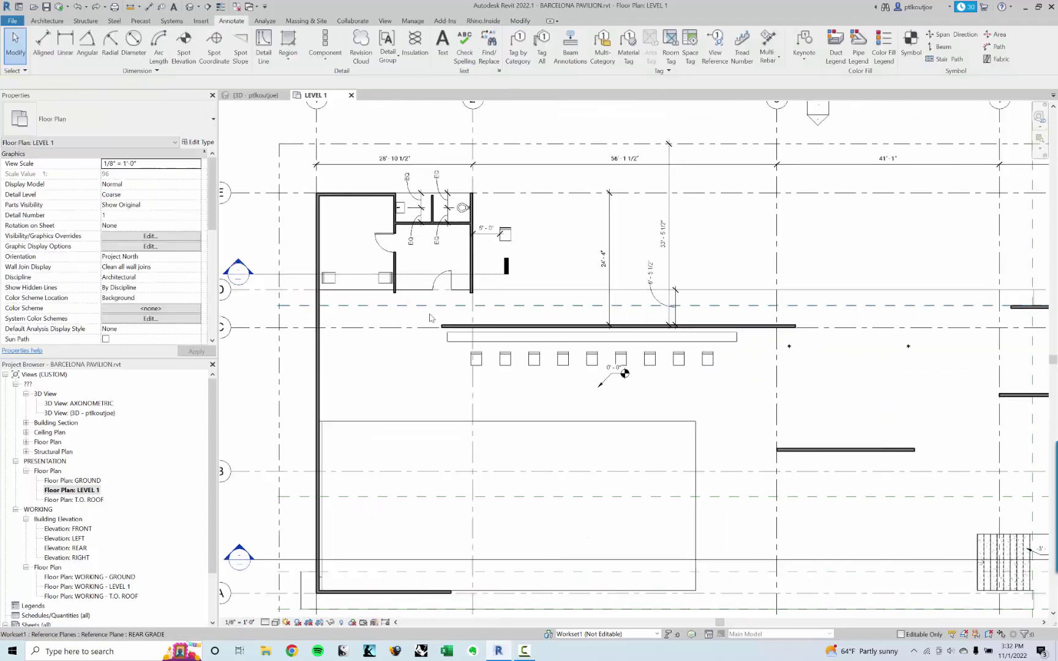
pyautogui.click(330, 290)
pyautogui.scroll(2, 332, 285)
pyautogui.press('Escape')
pyautogui.click(348, 109)
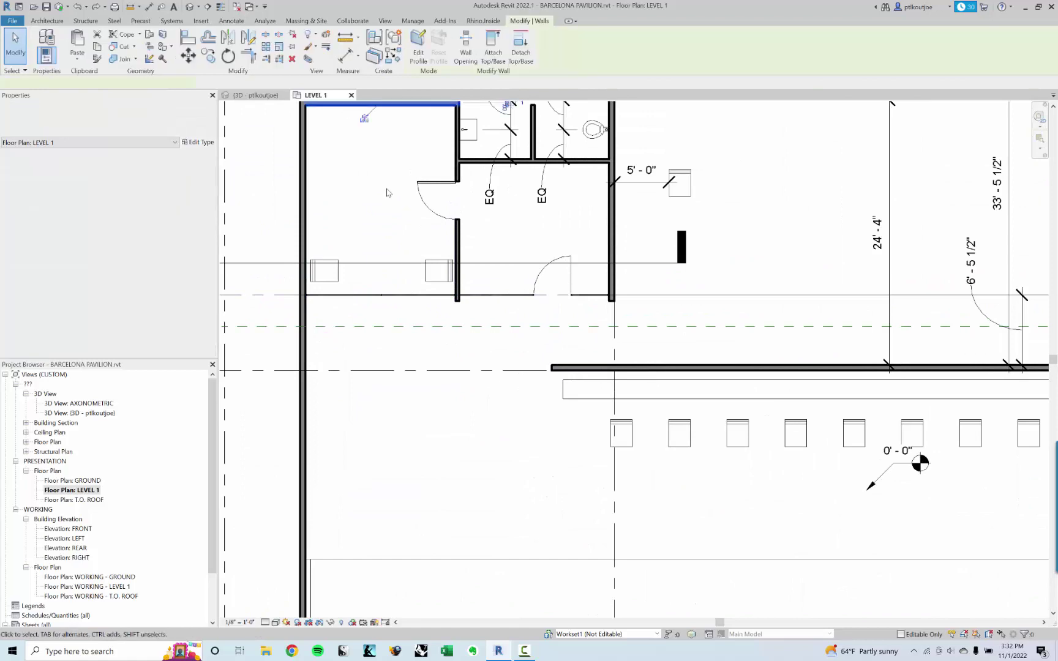
pyautogui.moveTo(366, 173); pyautogui.dragTo(385, 245, button='middle')
pyautogui.press('Escape')
pyautogui.press('v')
pyautogui.press('g')
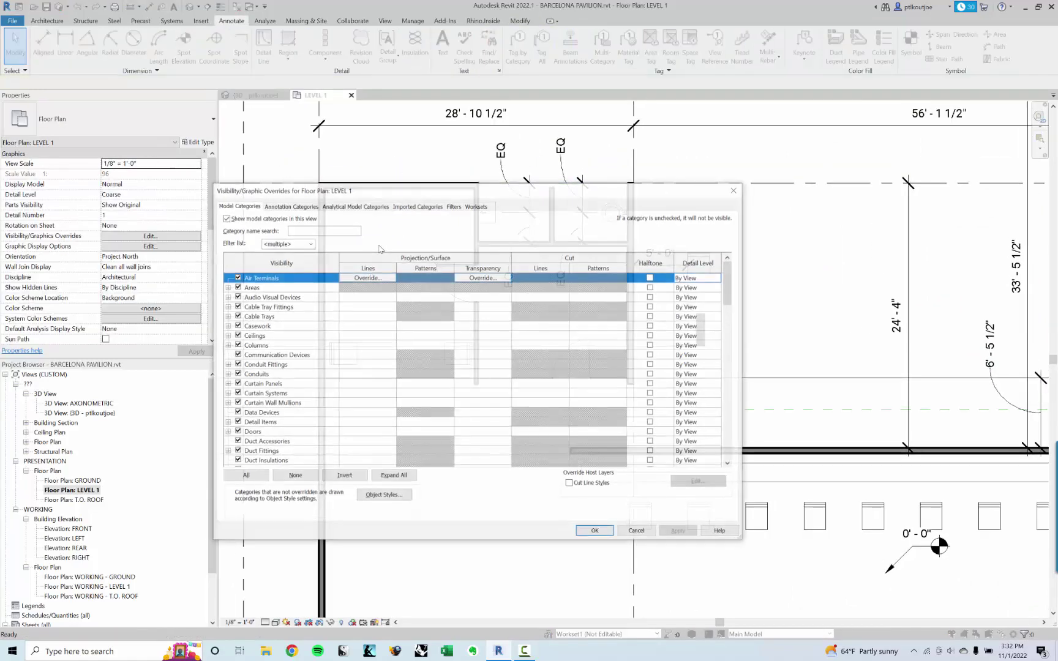
pyautogui.click(287, 206)
pyautogui.click(285, 328)
pyautogui.press('r')
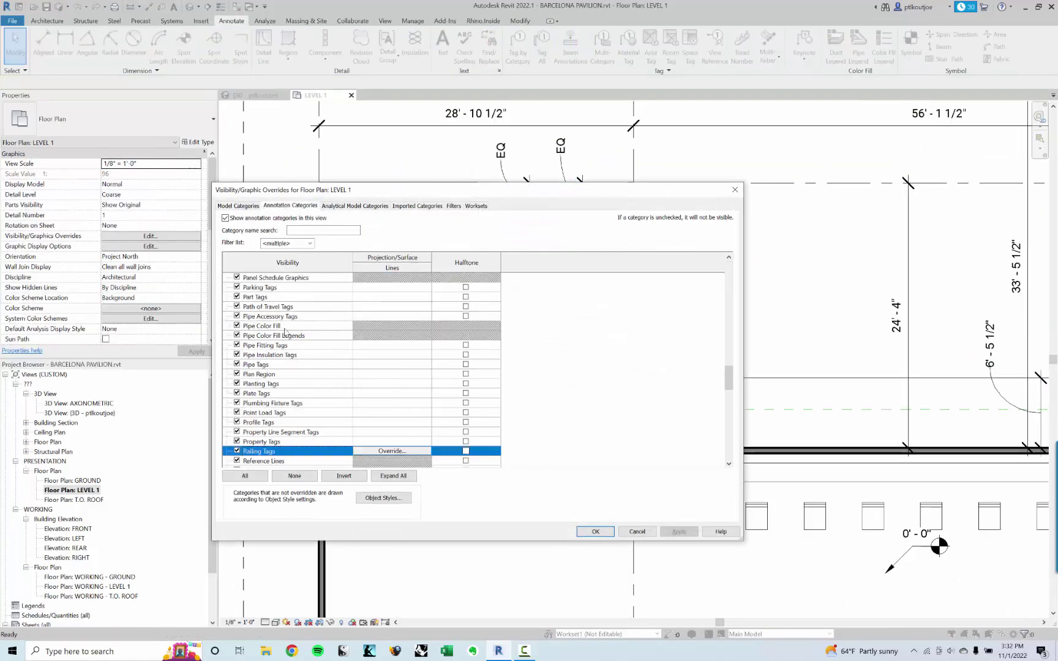
pyautogui.scroll(-4, 284, 334)
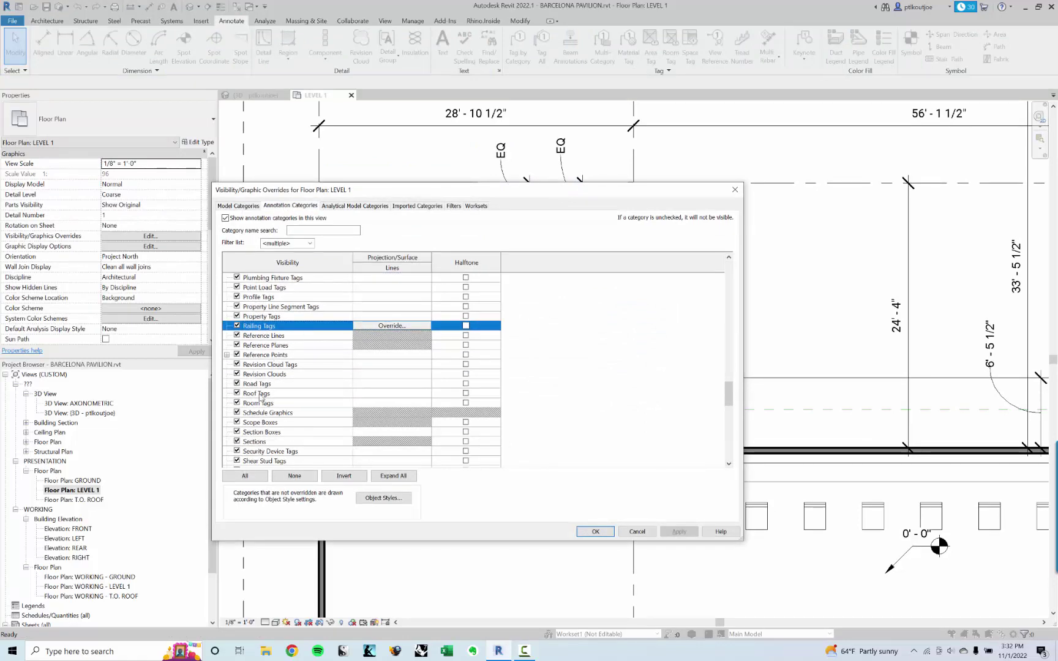
pyautogui.click(637, 531)
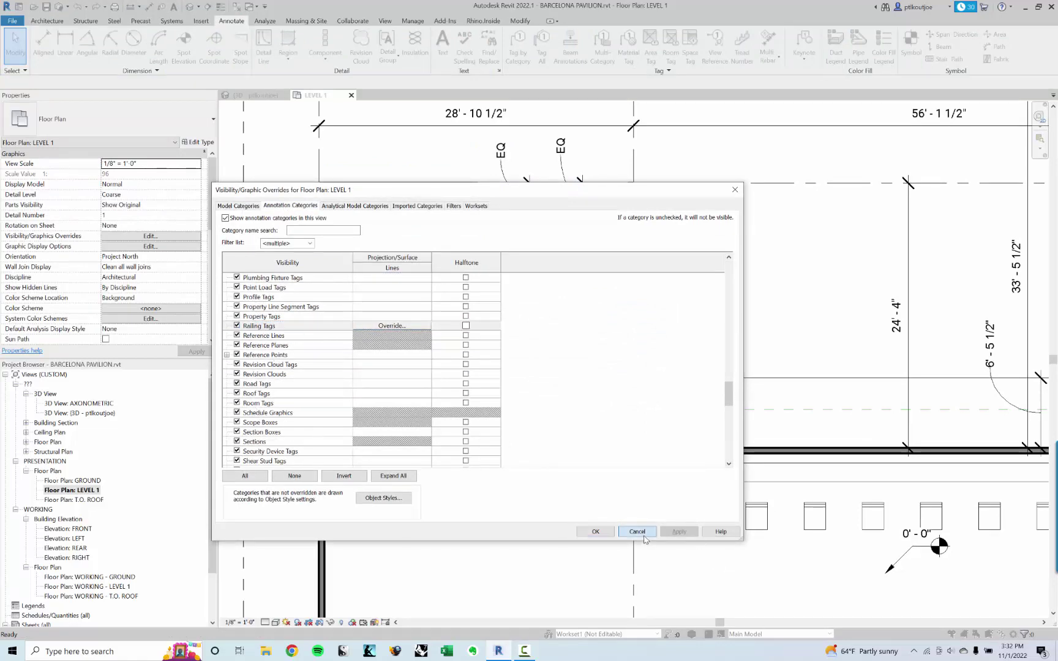
pyautogui.moveTo(514, 382); pyautogui.dragTo(500, 385, button='middle')
pyautogui.click(500, 384)
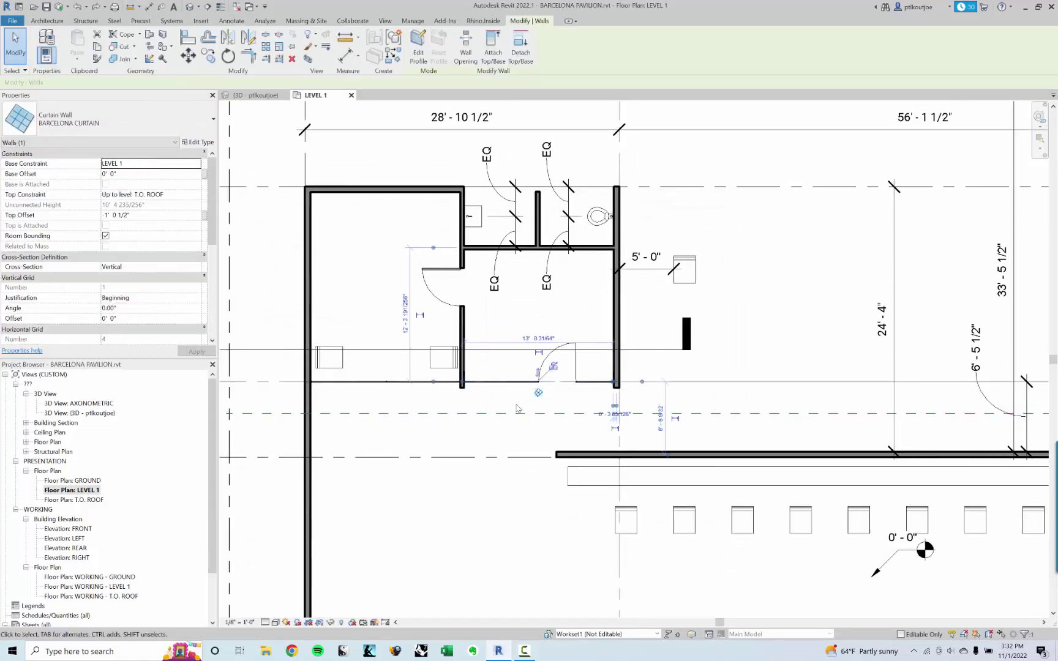
pyautogui.scroll(2, 515, 403)
pyautogui.press('Escape')
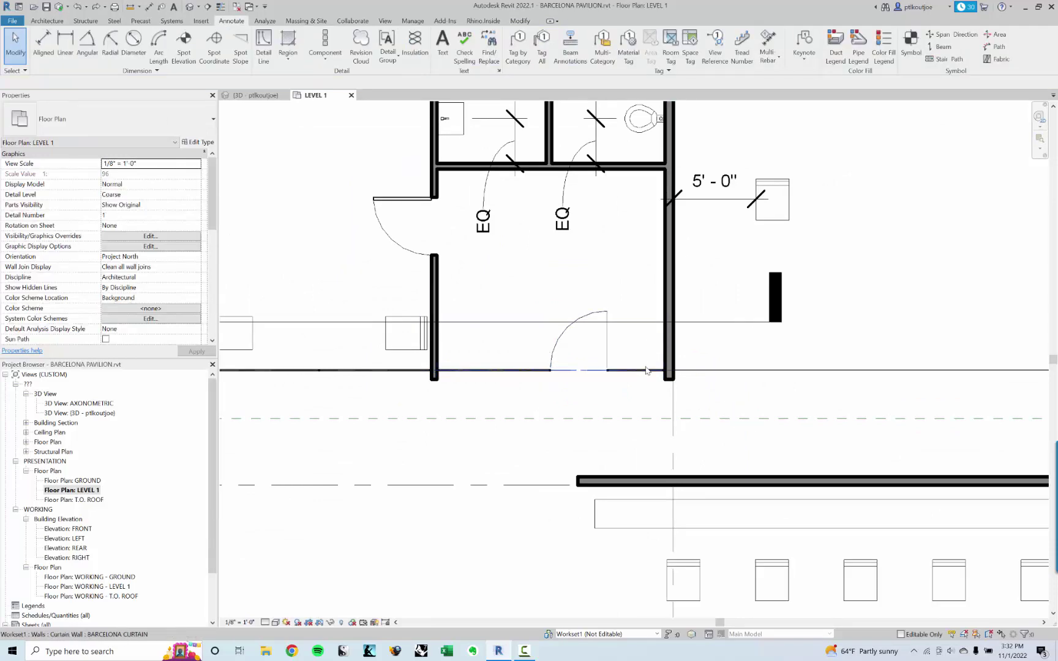
pyautogui.click(640, 370)
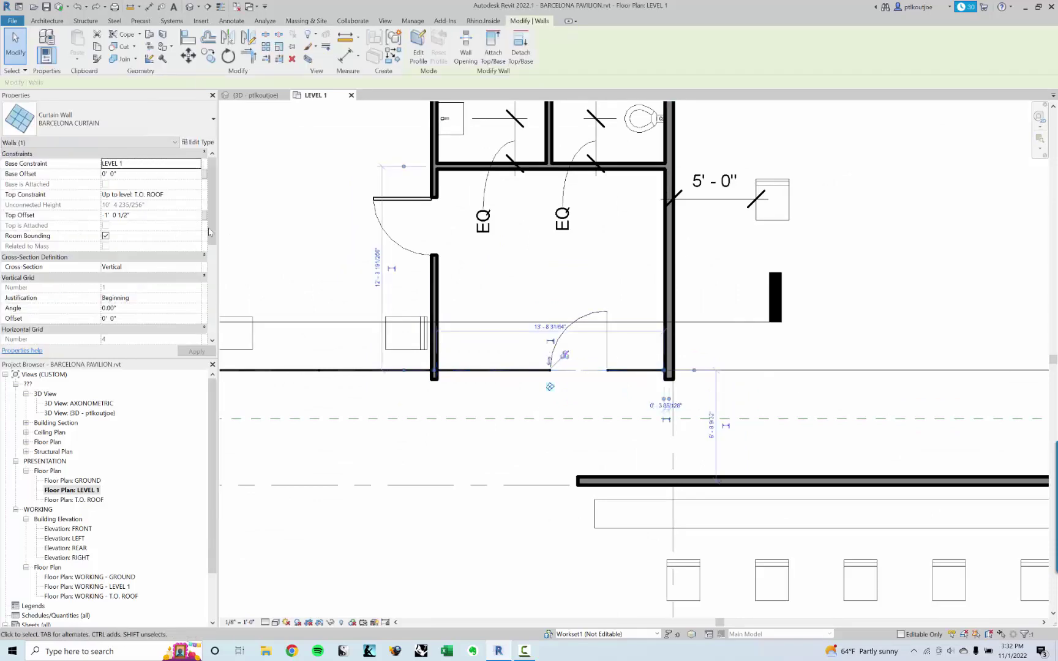
pyautogui.press('Escape')
pyautogui.click(438, 287)
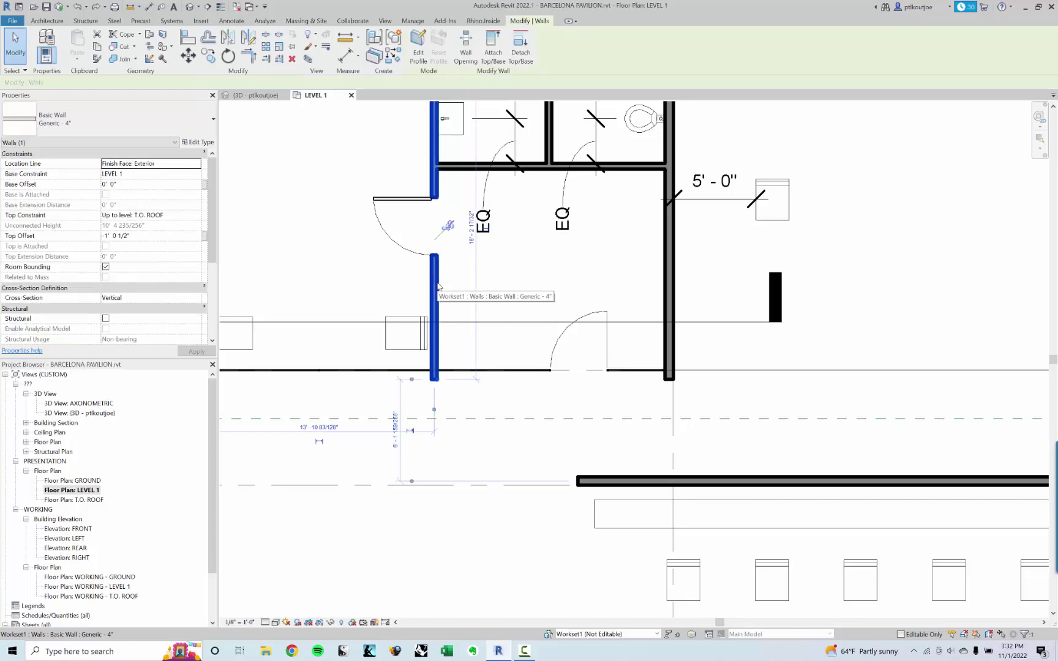
pyautogui.press('Escape')
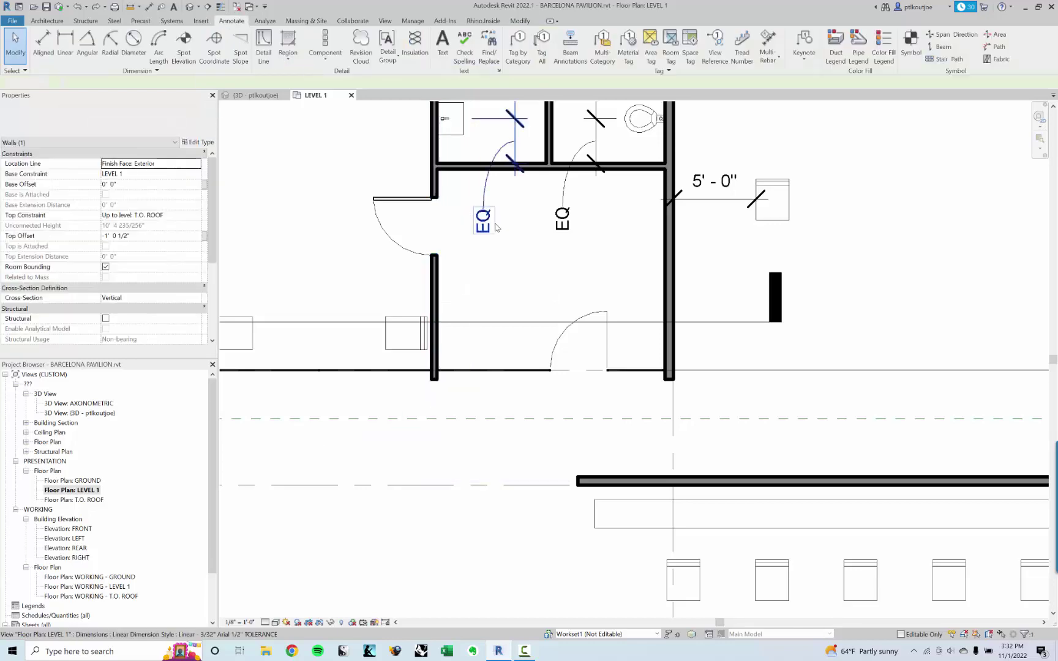
pyautogui.moveTo(549, 104); pyautogui.dragTo(477, 301, button='middle')
pyautogui.click(477, 301)
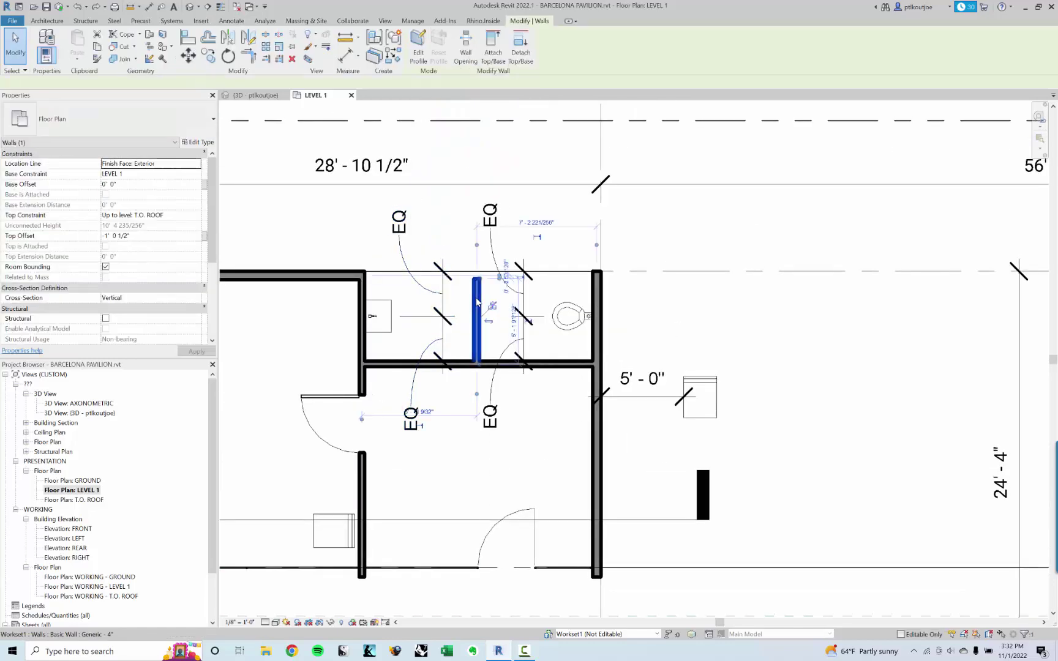
pyautogui.rightClick(477, 301)
pyautogui.click(509, 391)
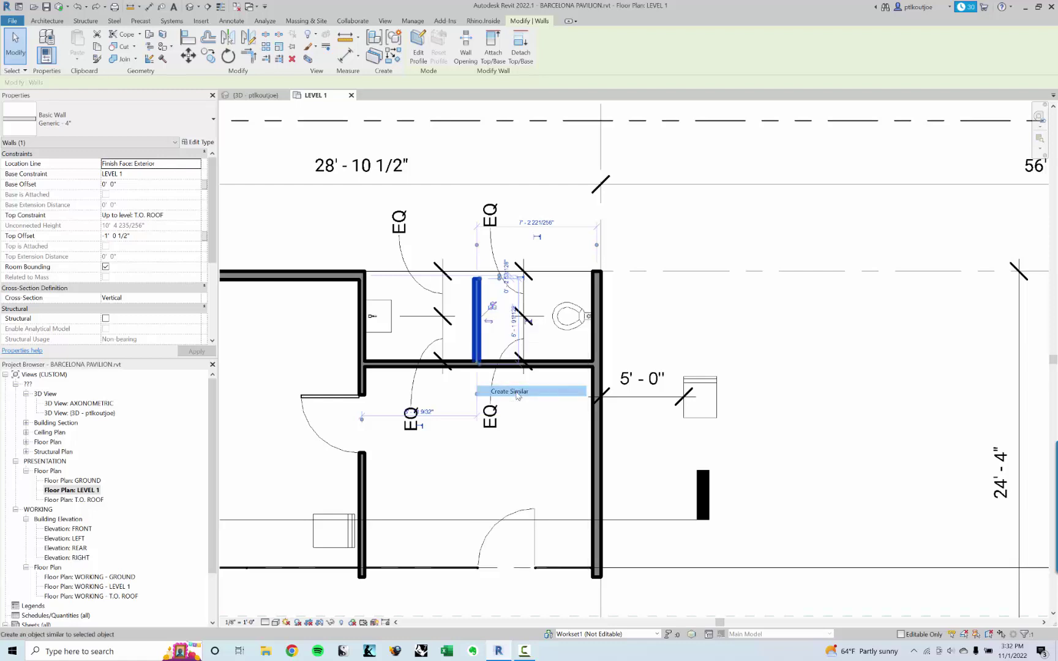
pyautogui.click(367, 497)
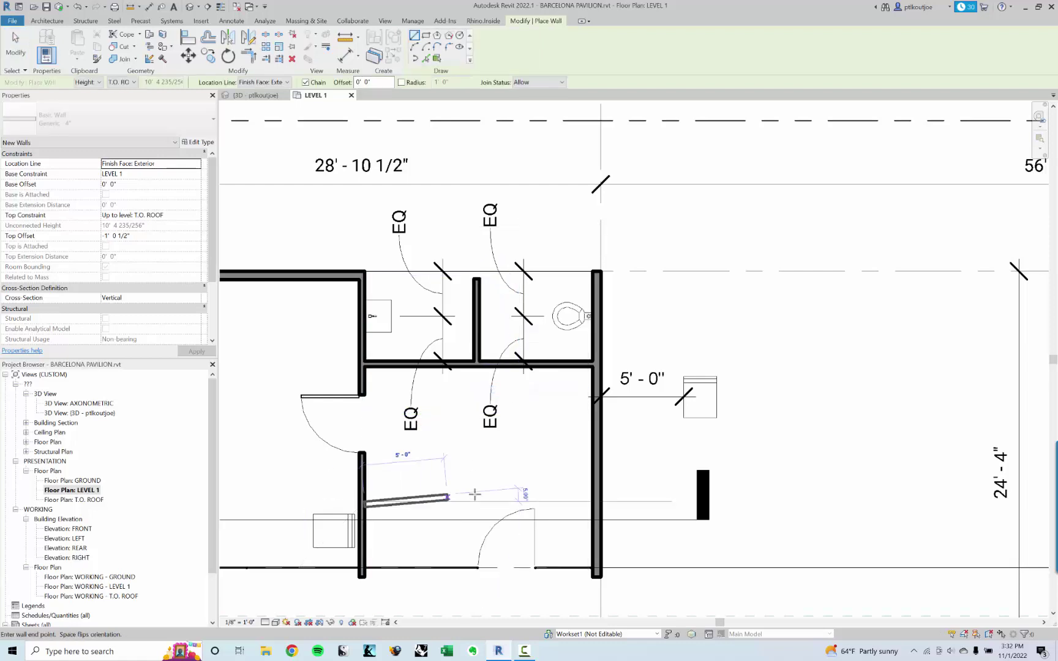
pyautogui.click(593, 501)
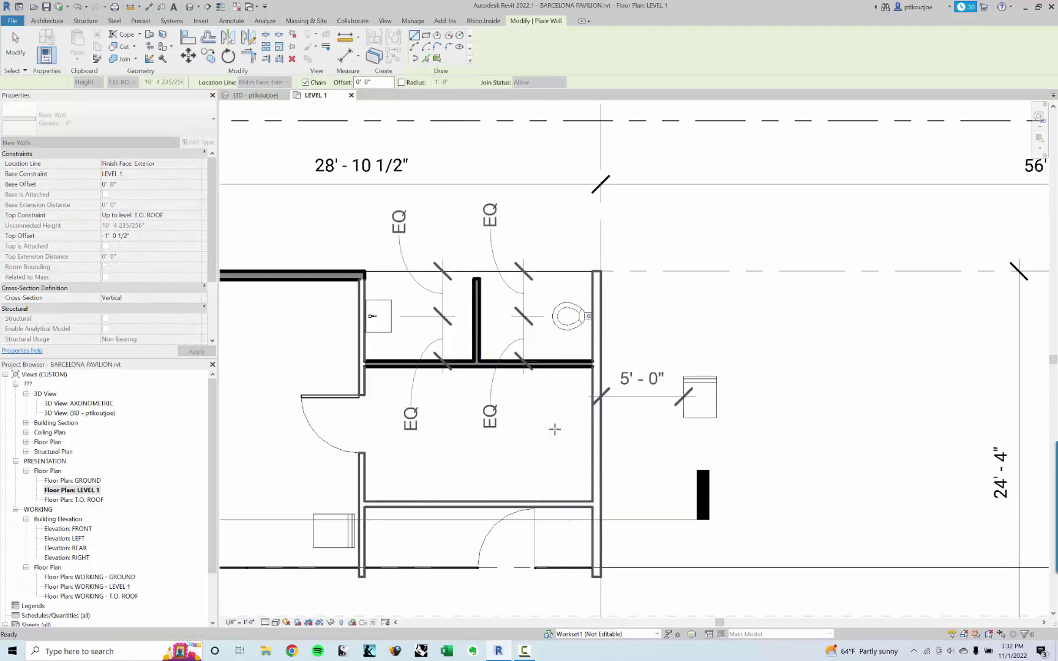
pyautogui.press('Escape')
pyautogui.press('Escape')
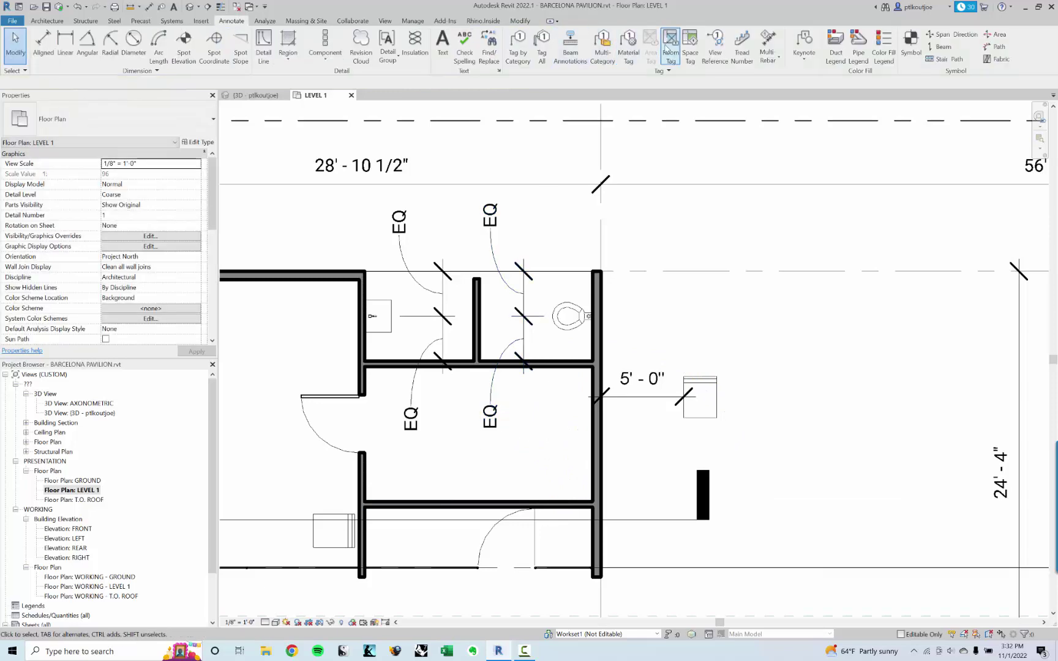
pyautogui.click(669, 50)
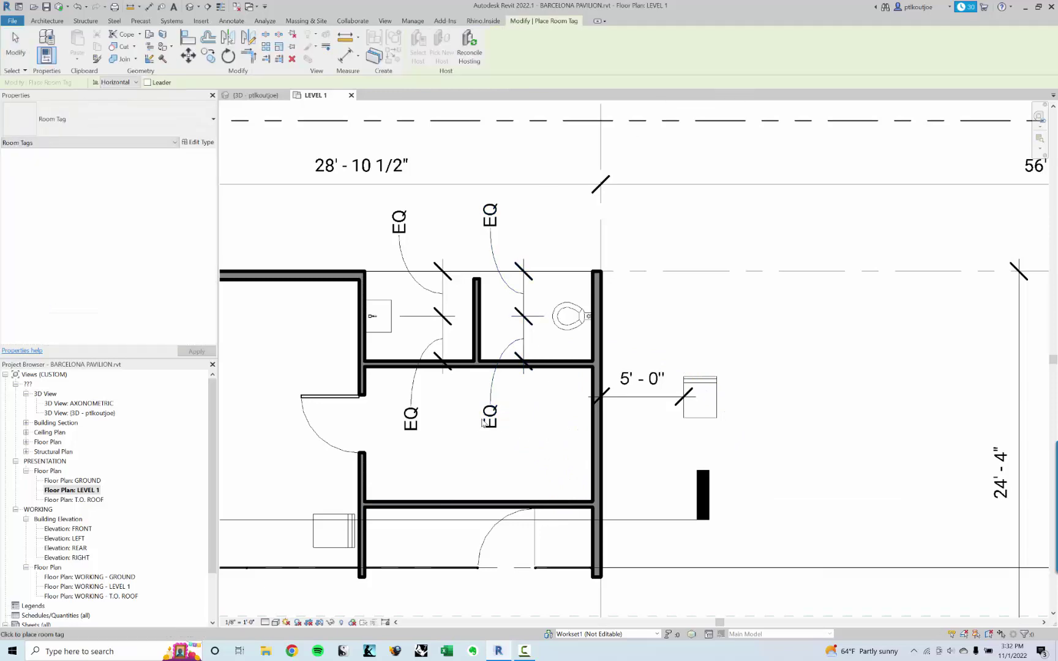
pyautogui.press('Escape')
pyautogui.click(449, 502)
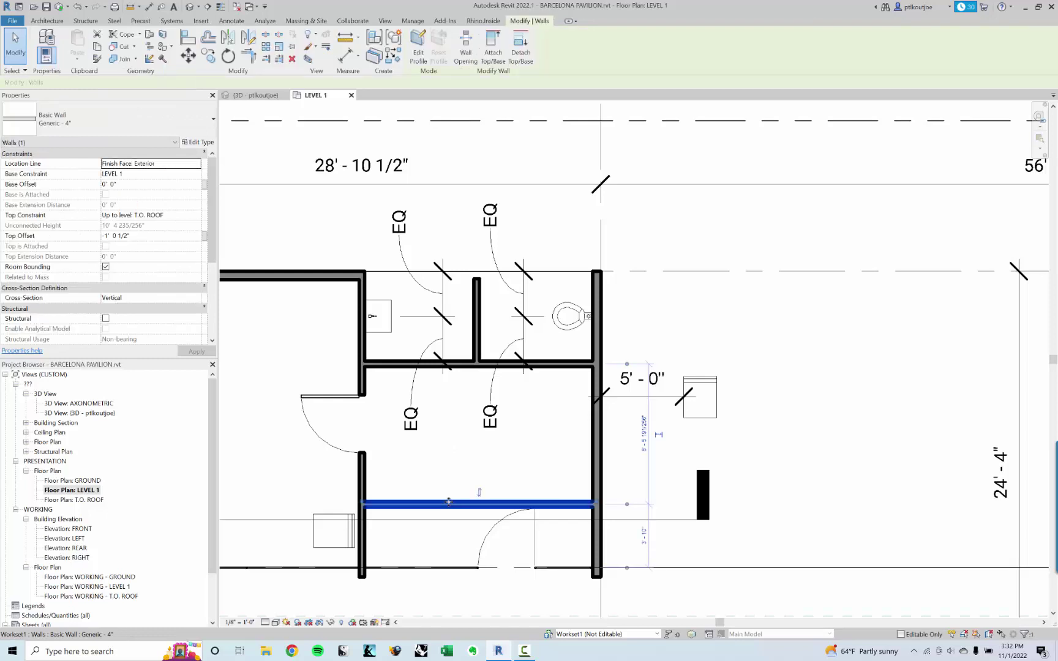
pyautogui.press('Escape')
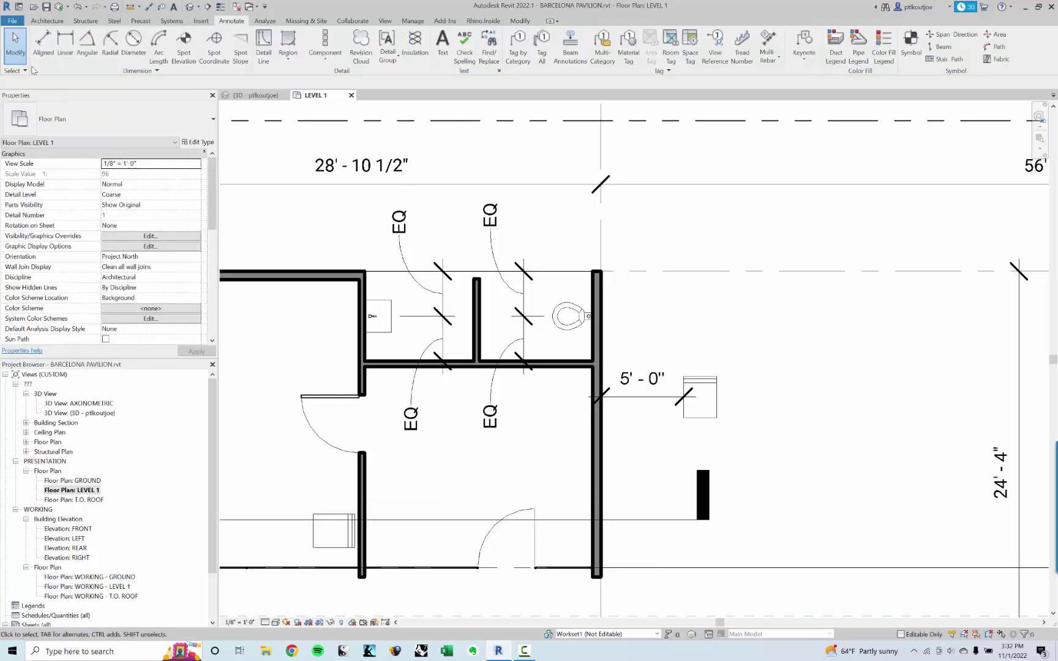
pyautogui.click(46, 21)
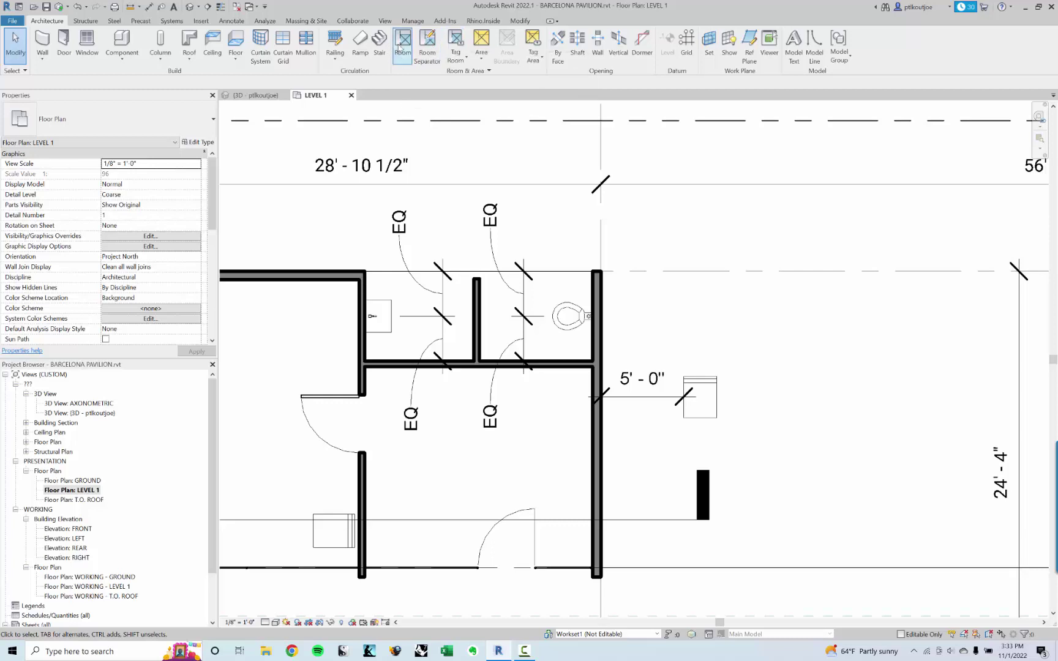
# Step: Place Room 1 in the space below the restrooms and Room 2 in the large left space
pyautogui.click(401, 52)
pyautogui.scroll(-2, 472, 453)
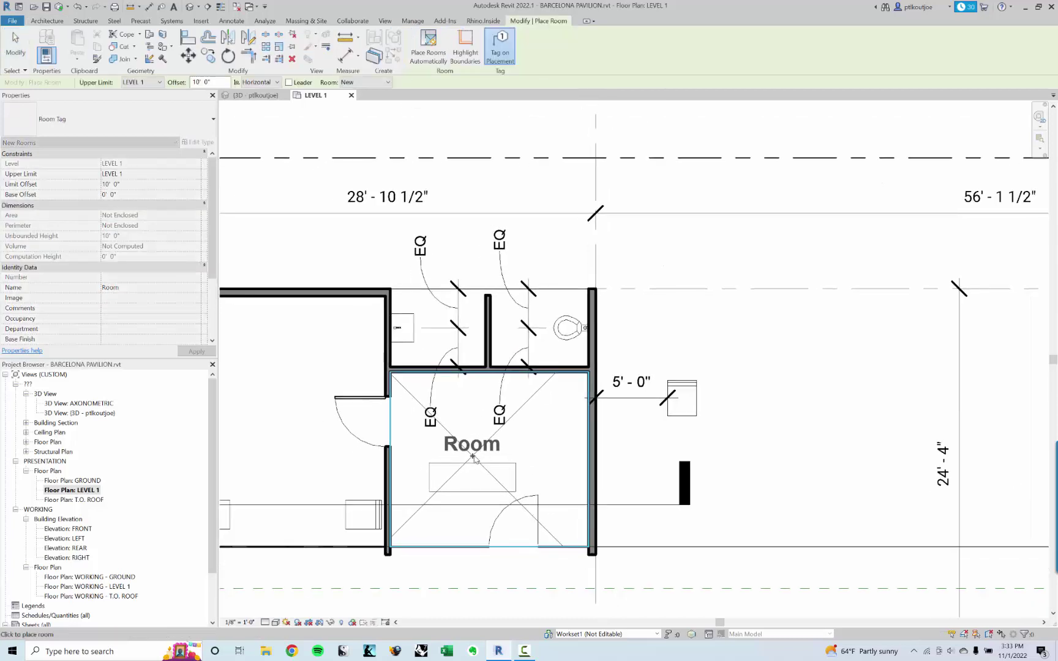
pyautogui.press('Escape')
pyautogui.press('Escape')
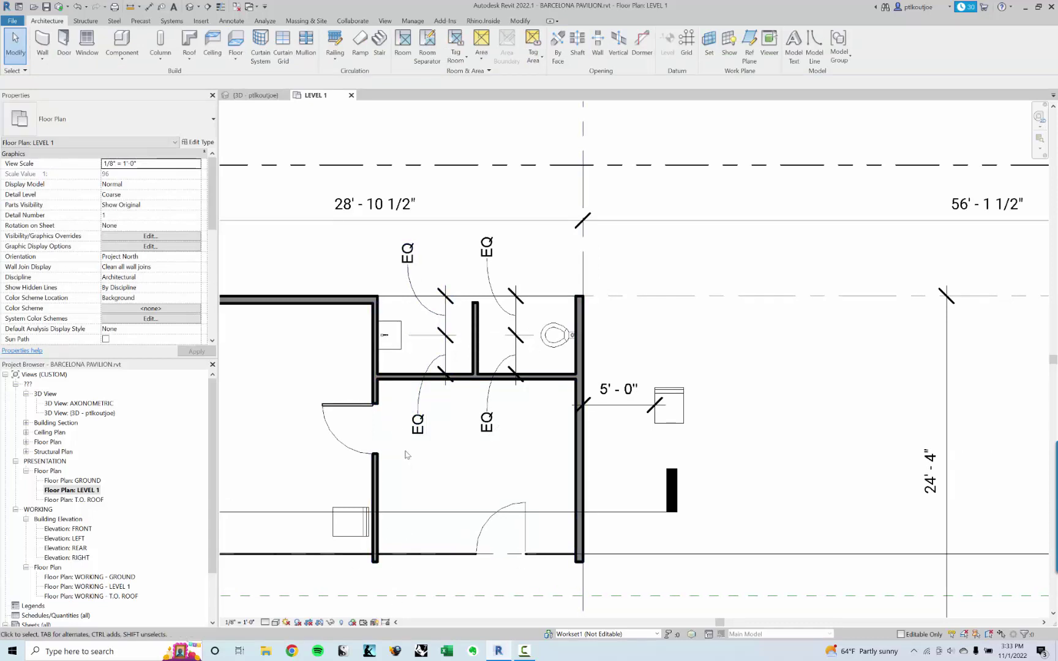
pyautogui.moveTo(419, 471); pyautogui.dragTo(465, 476, button='middle')
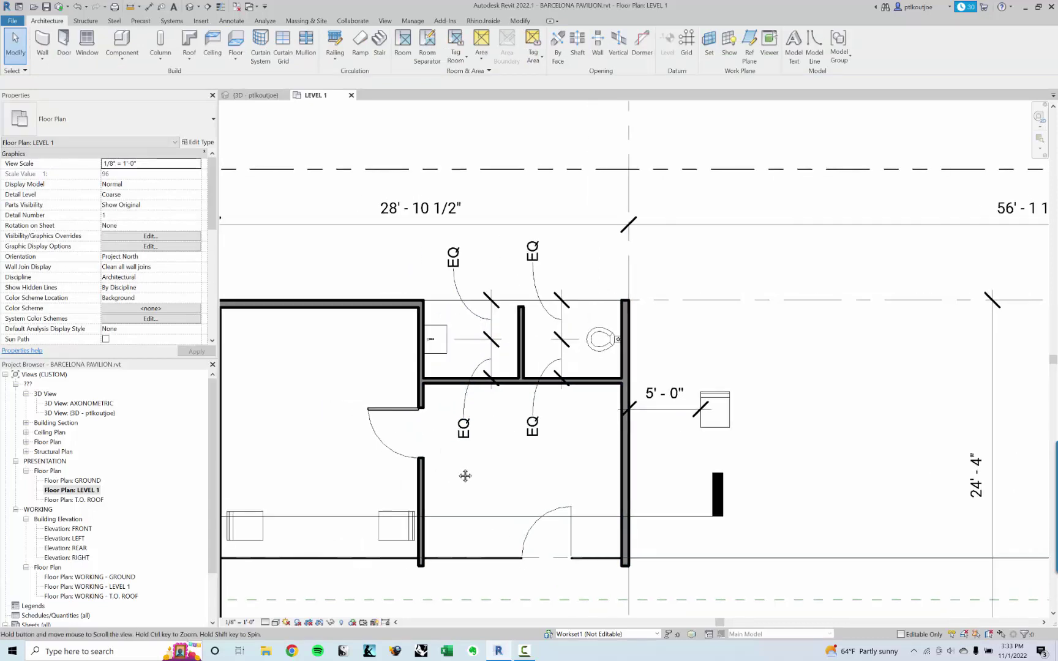
pyautogui.click(403, 49)
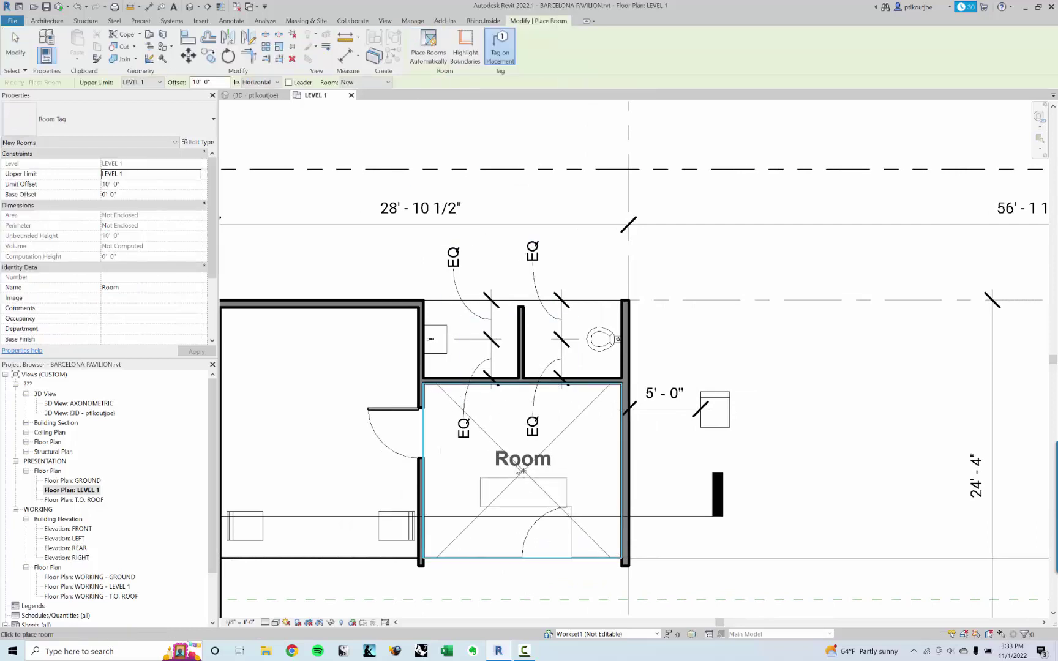
pyautogui.click(515, 468)
pyautogui.moveTo(301, 432); pyautogui.dragTo(442, 409, button='middle')
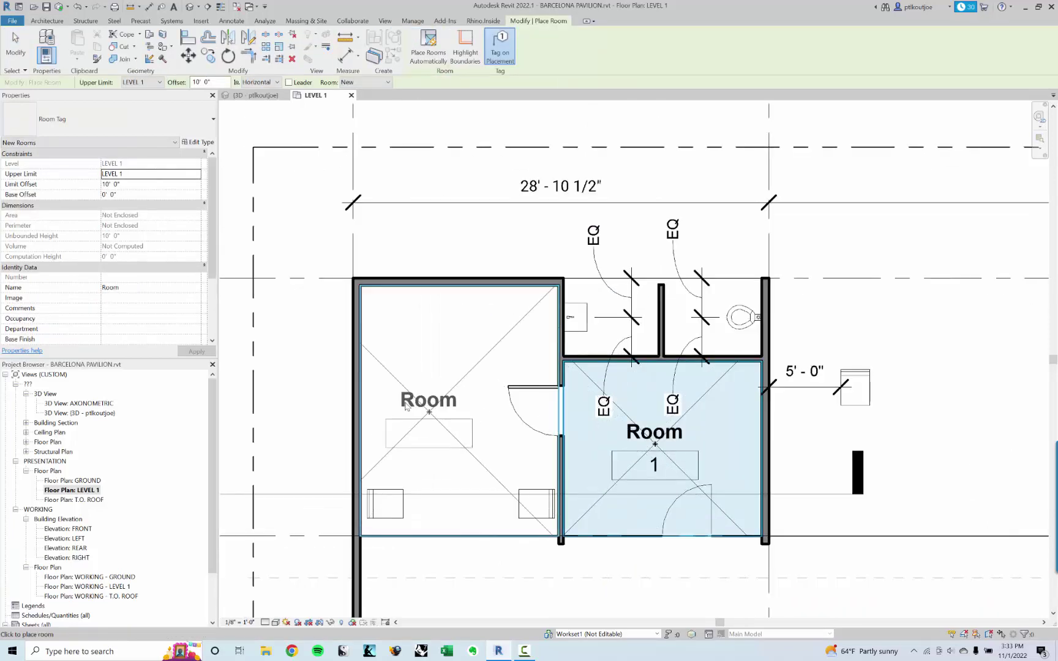
pyautogui.click(442, 409)
# Step: Undo the stray unenclosed room 3 that was placed in the open area below
pyautogui.scroll(-5, 442, 409)
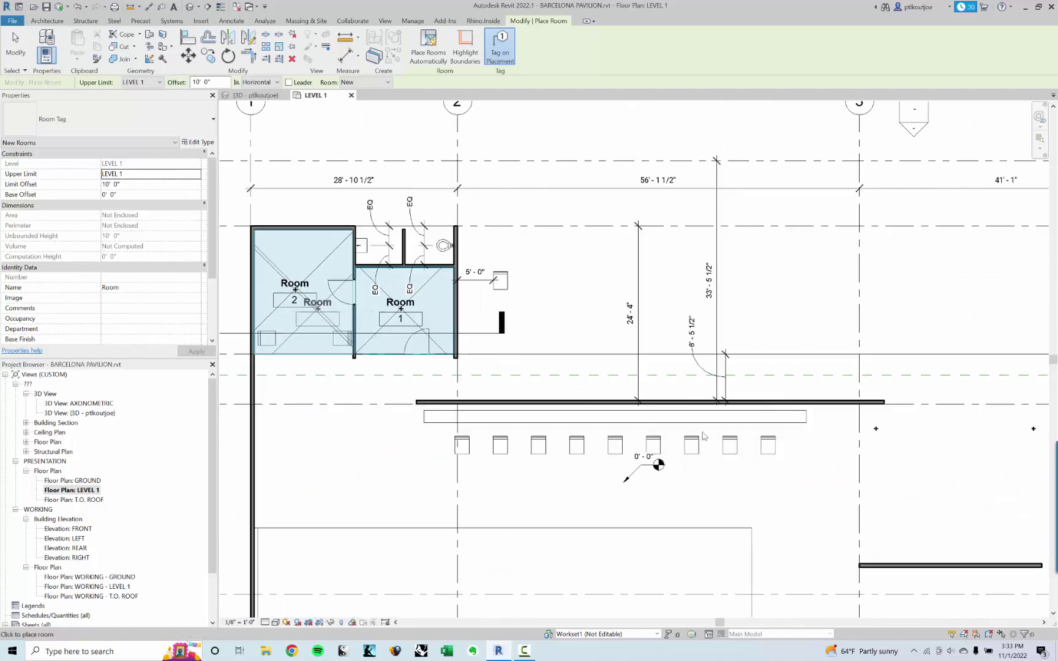
pyautogui.moveTo(626, 467); pyautogui.dragTo(607, 342, button='middle')
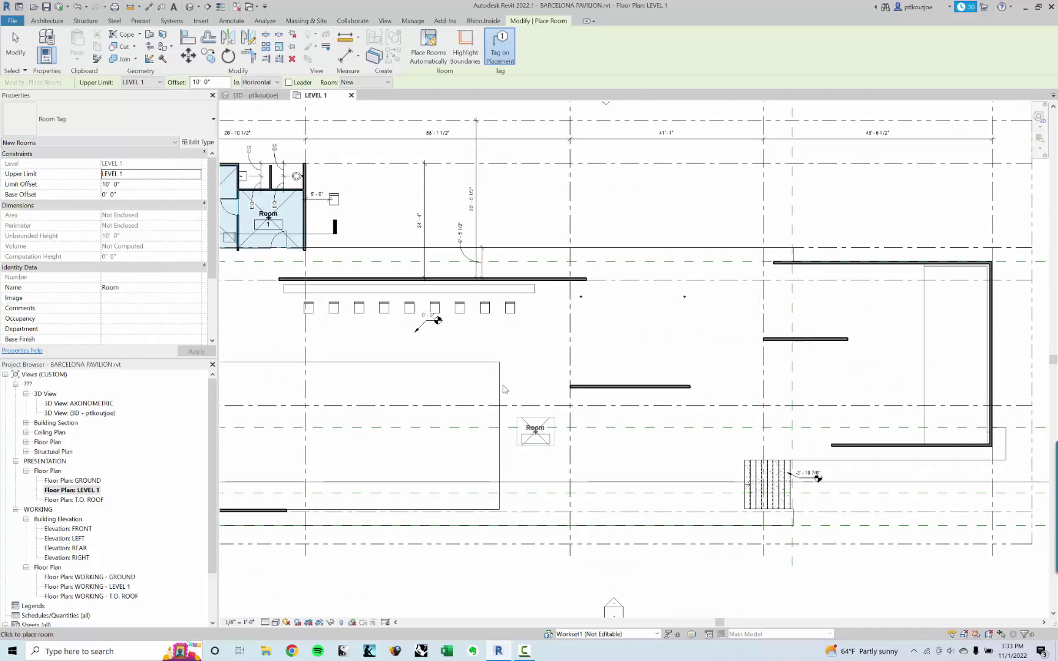
pyautogui.moveTo(283, 329); pyautogui.dragTo(415, 391, button='middle')
pyautogui.scroll(5, 428, 398)
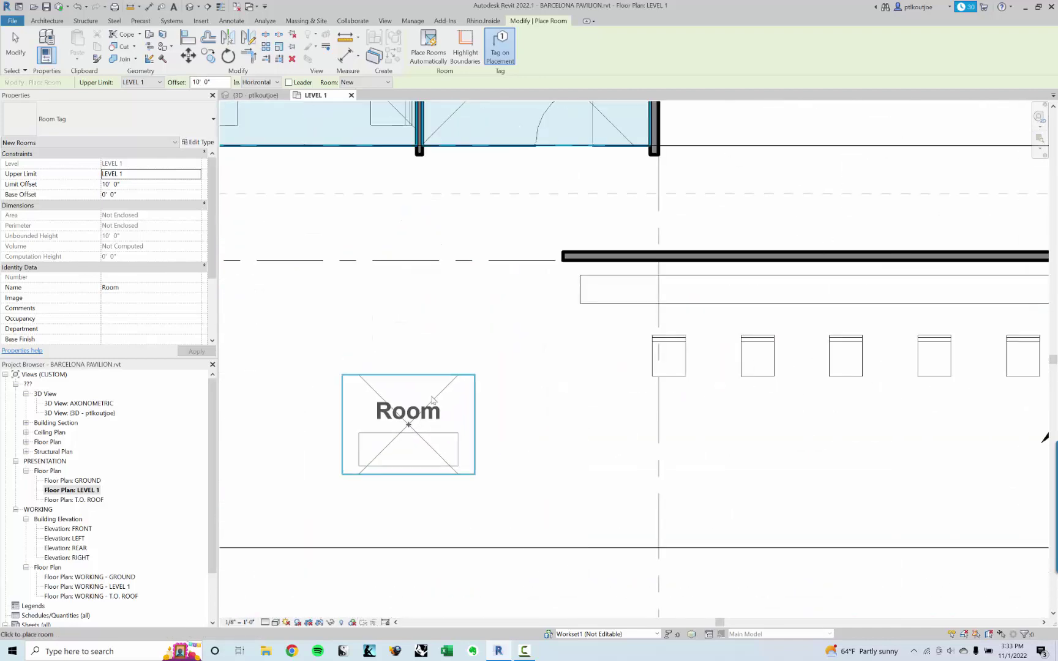
pyautogui.click(412, 409)
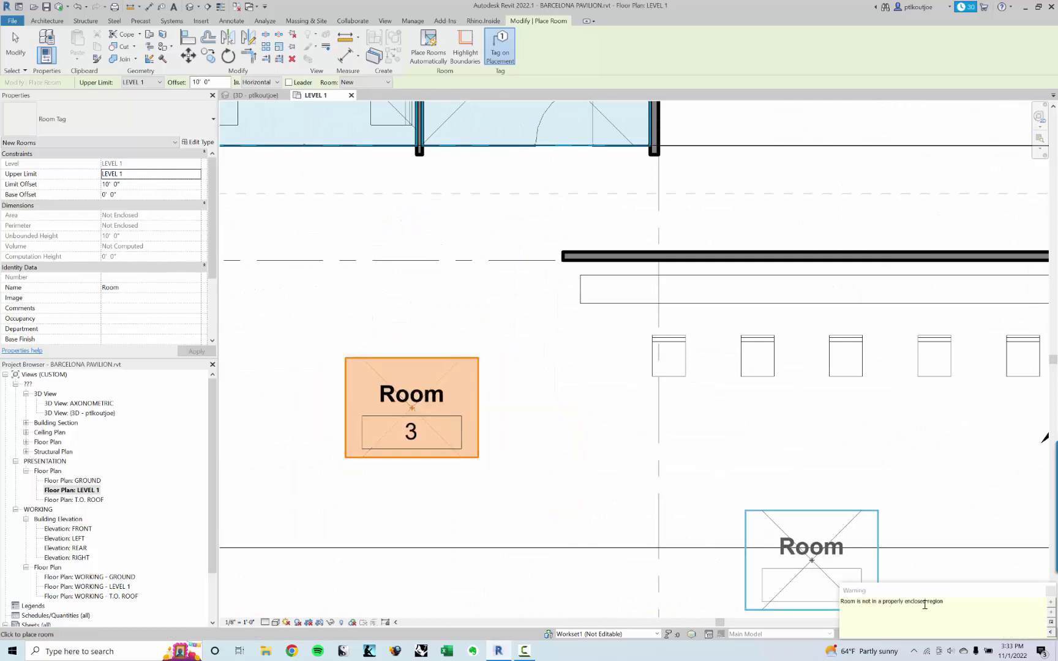
pyautogui.press('Escape')
pyautogui.press('Escape')
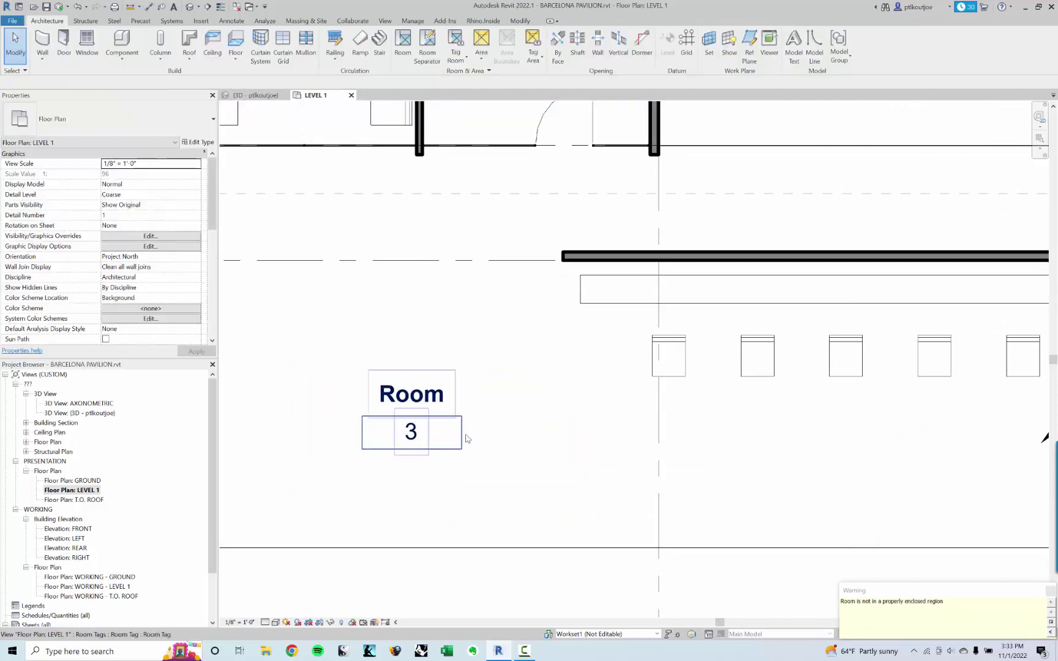
pyautogui.click(479, 421)
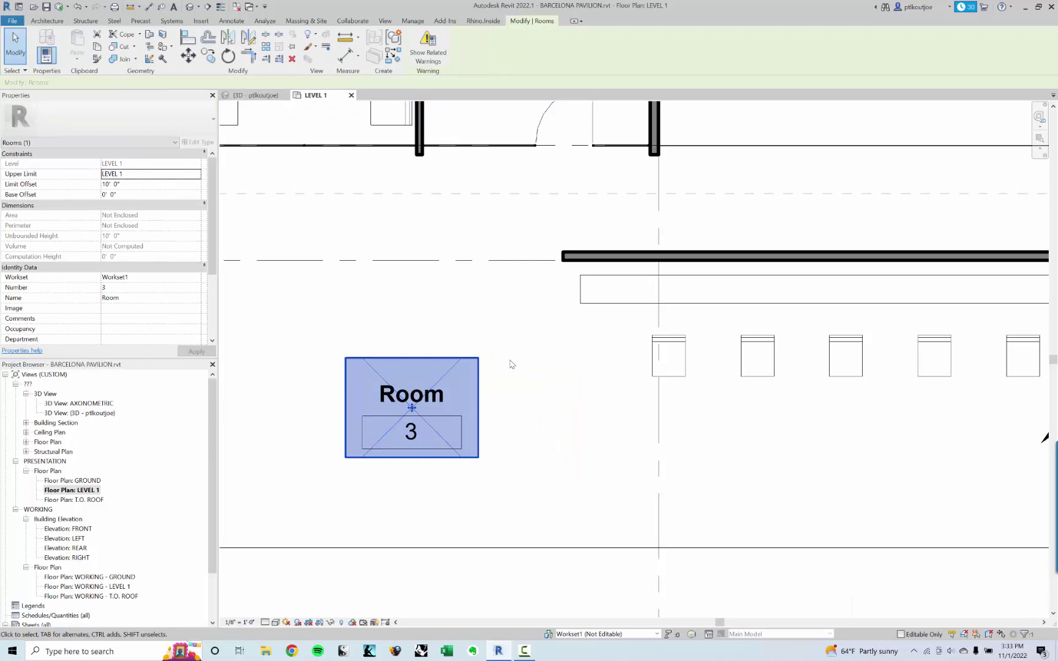
pyautogui.click(512, 364)
pyautogui.hotkey('ctrl', 'z')
pyautogui.scroll(-3, 496, 317)
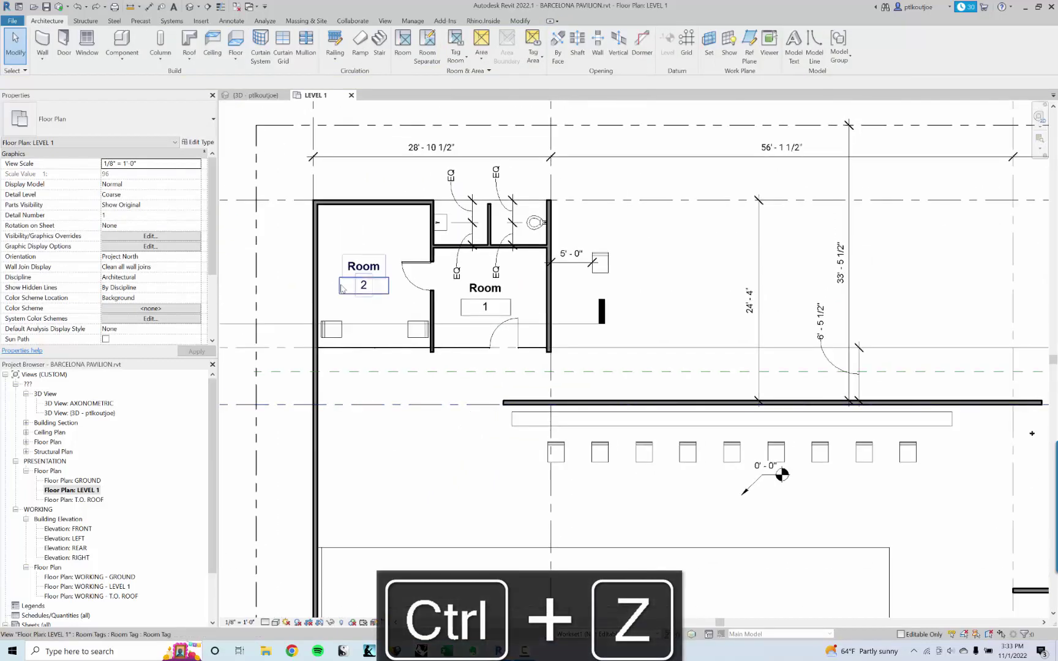
# Step: Name room 2 SITTING ROOM through its room tag
pyautogui.scroll(3, 376, 277)
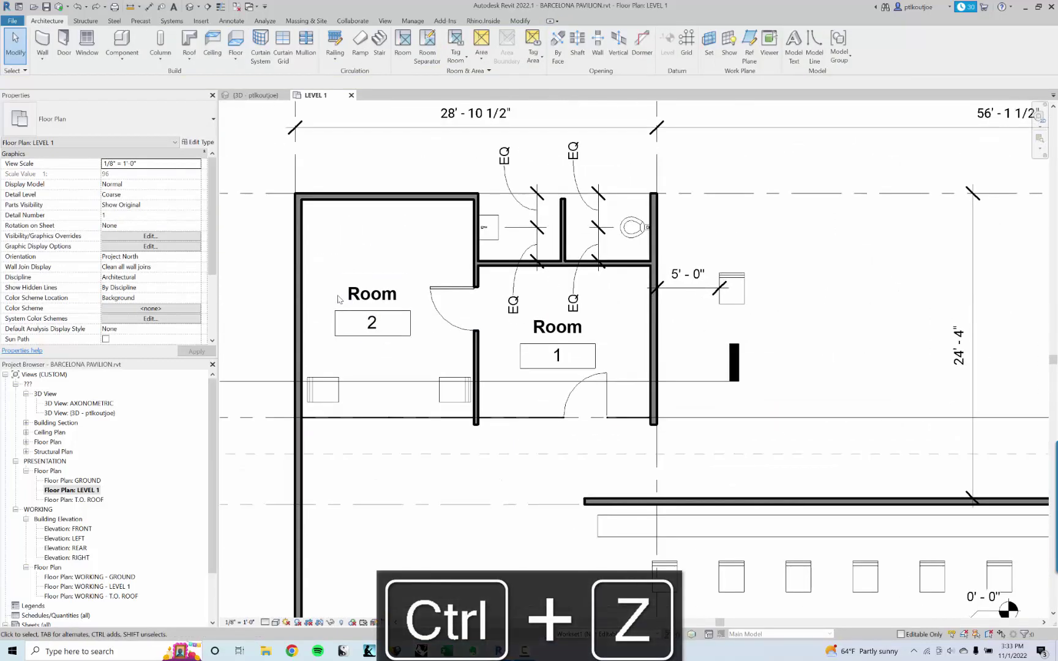
pyautogui.click(367, 294)
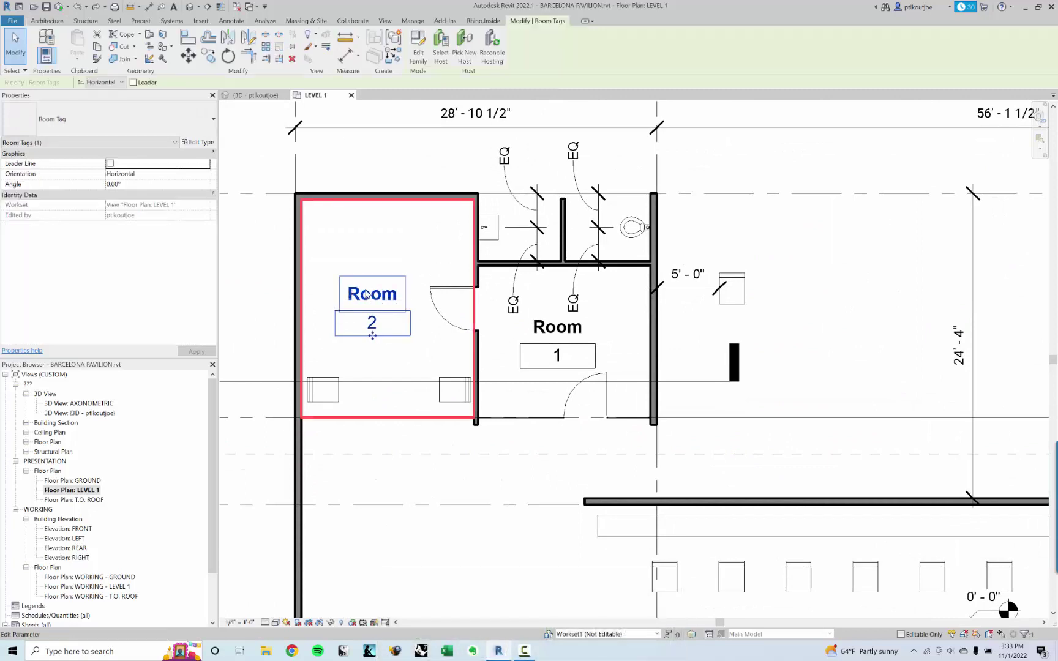
pyautogui.click(365, 293)
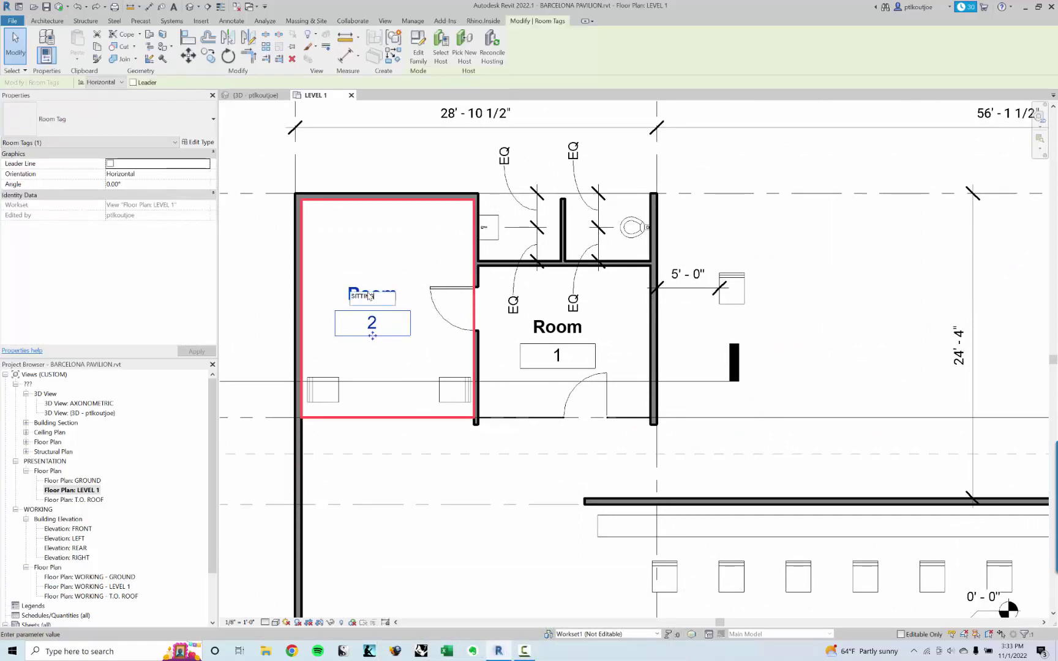
pyautogui.write('SITTING ROOM')
pyautogui.press('Return')
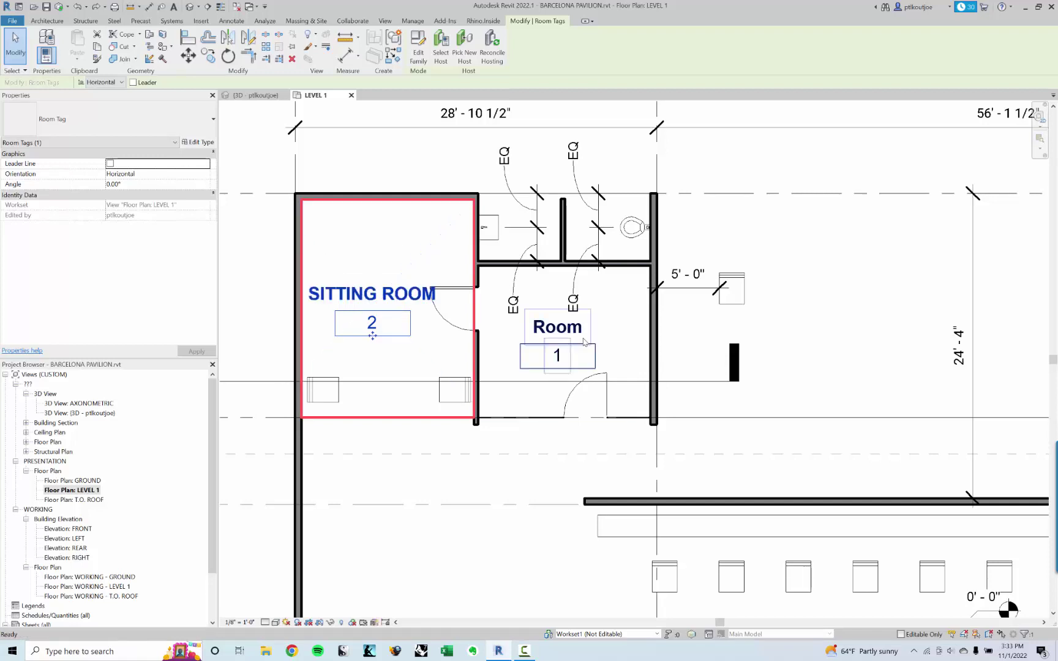
# Step: Name room 1 FOYER through its room tag
pyautogui.click(557, 329)
pyautogui.click(560, 329)
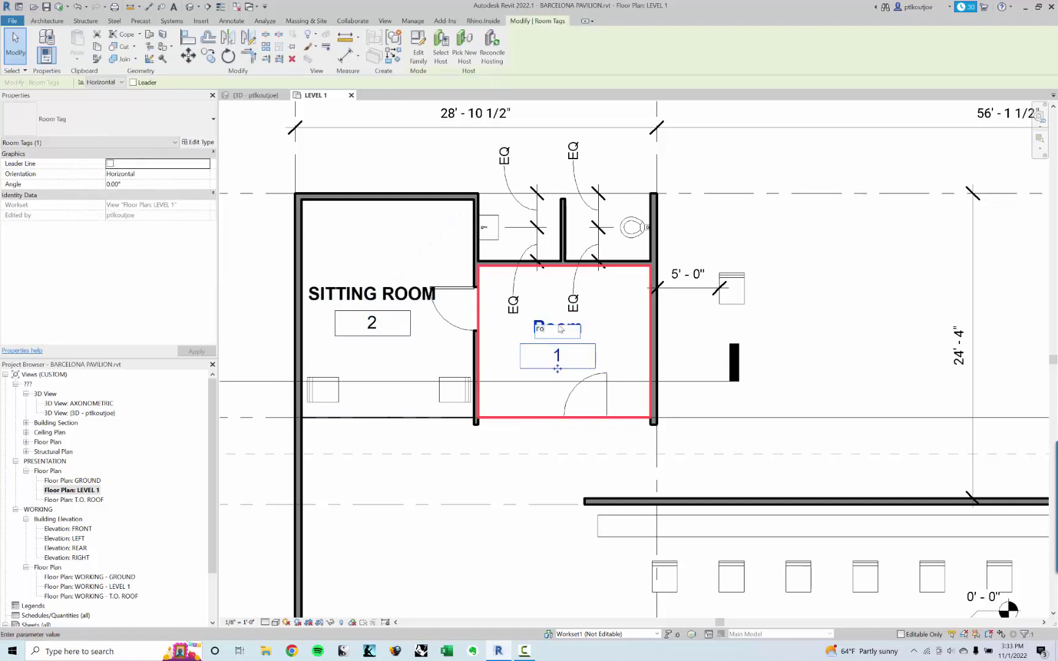
pyautogui.write('FOYER')
pyautogui.press('Return')
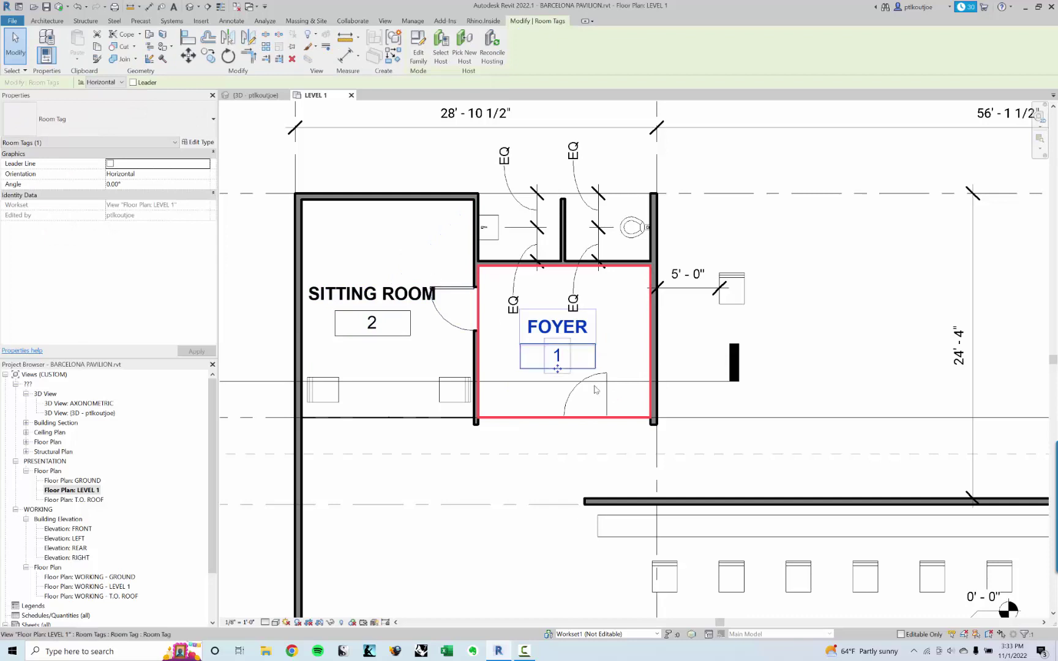
pyautogui.click(397, 351)
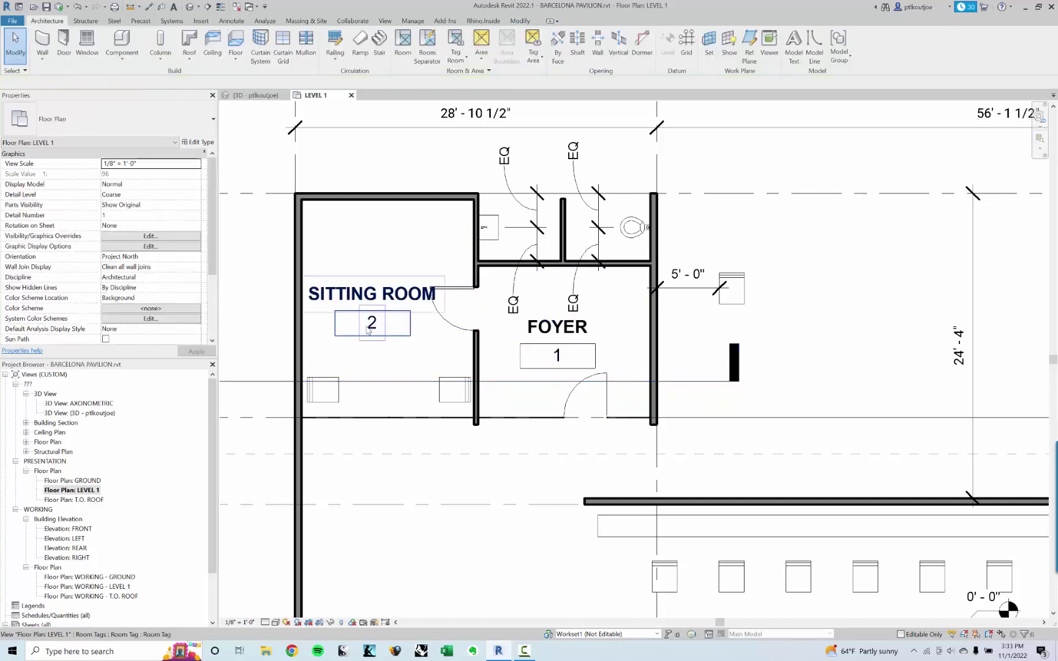
pyautogui.click(376, 306)
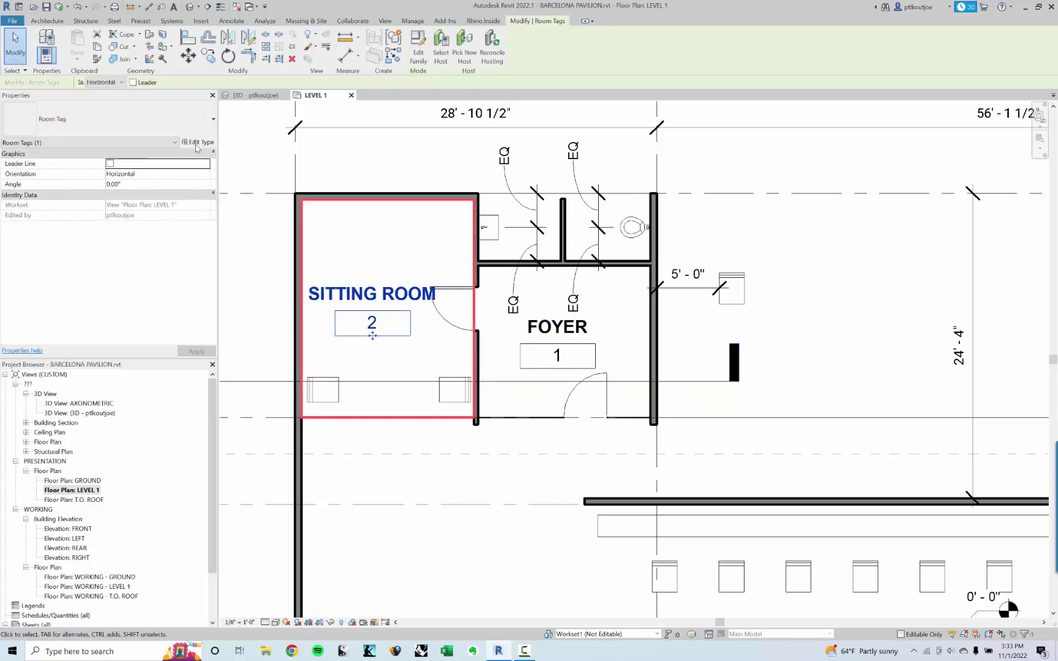
# Step: Make room tags show each room's area, e.g. SITTING ROOM 240 SF and FOYER 167 SF
pyautogui.click(196, 143)
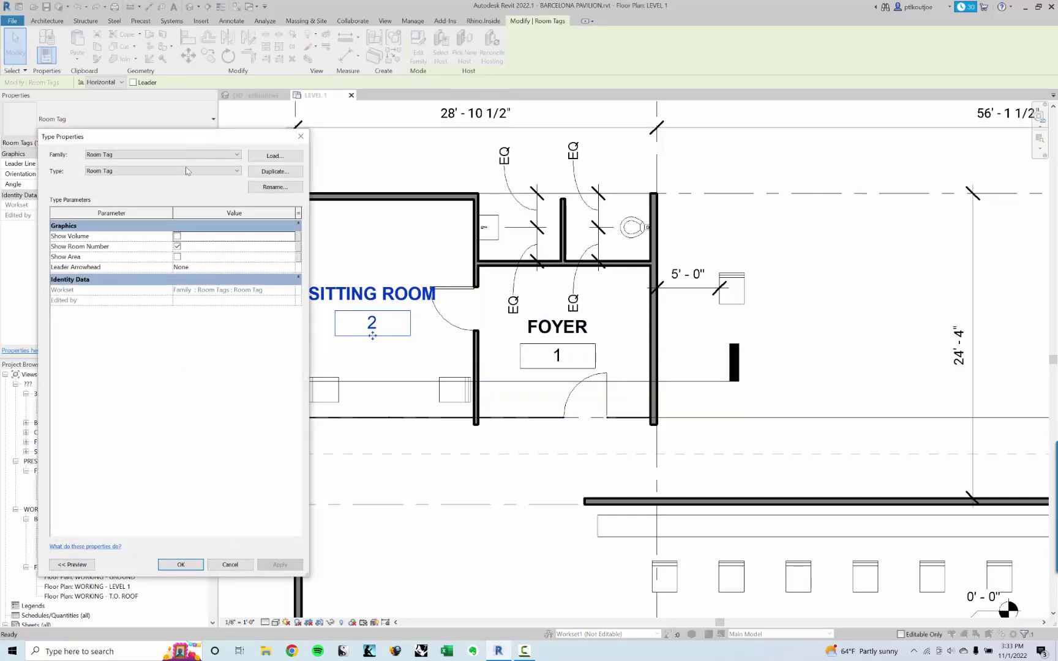
pyautogui.press('Return')
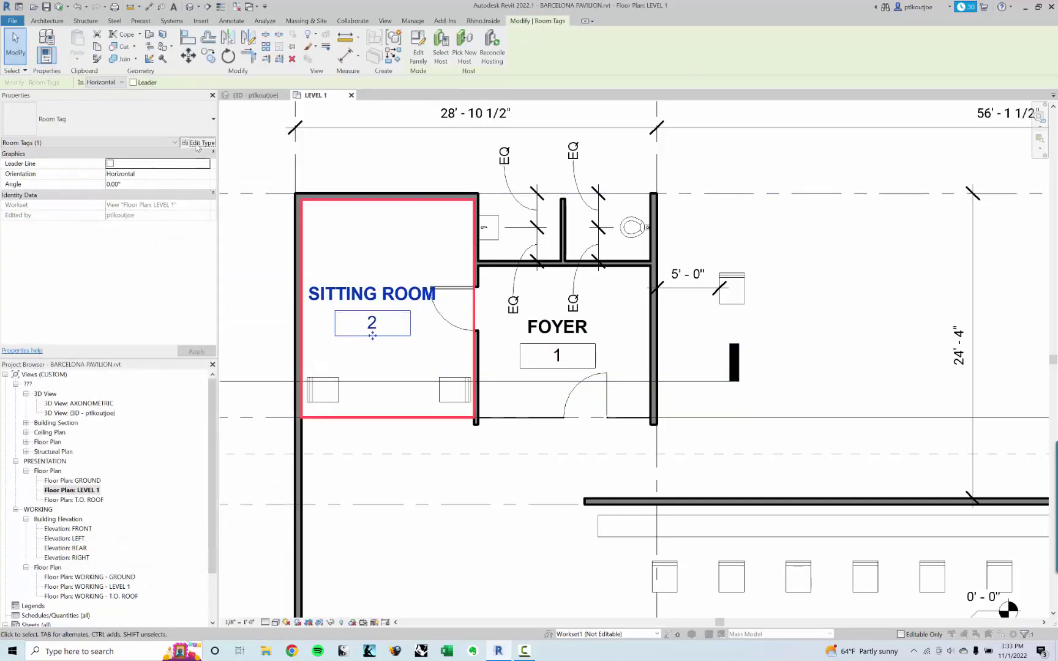
pyautogui.click(197, 145)
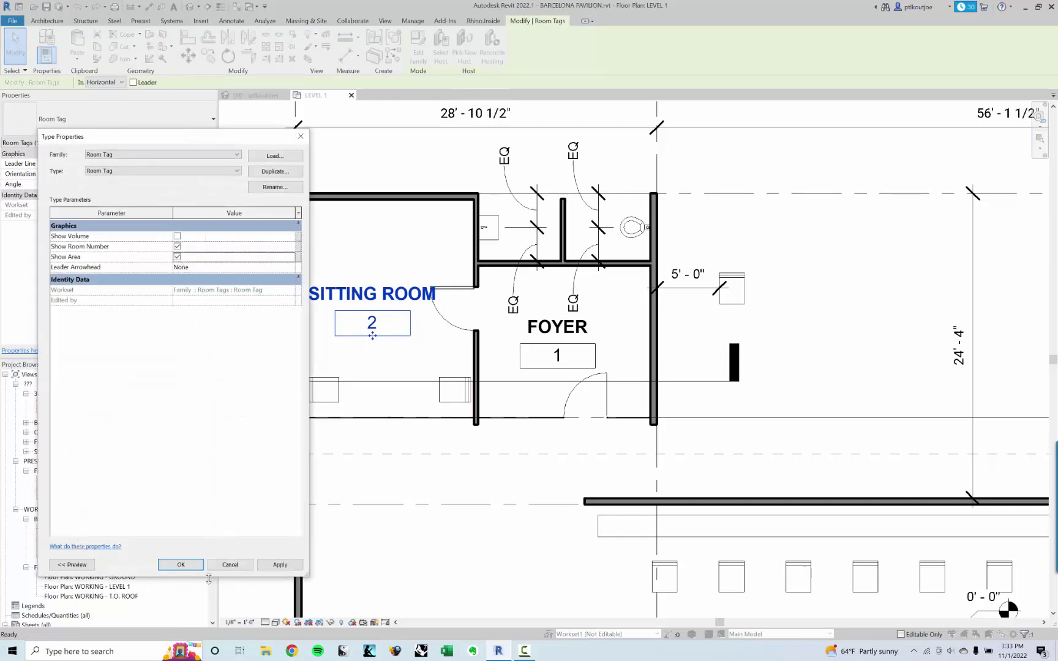
pyautogui.click(182, 565)
pyautogui.press('Escape')
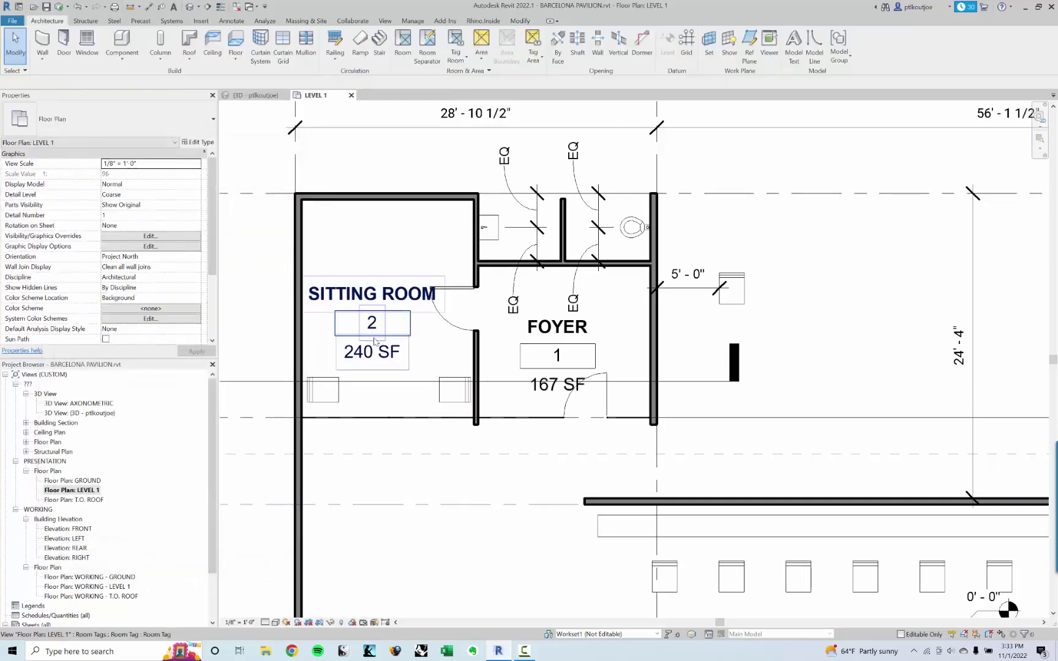
# Step: Move the FOYER room tag left so it sits clear of the door swing
pyautogui.click(540, 360)
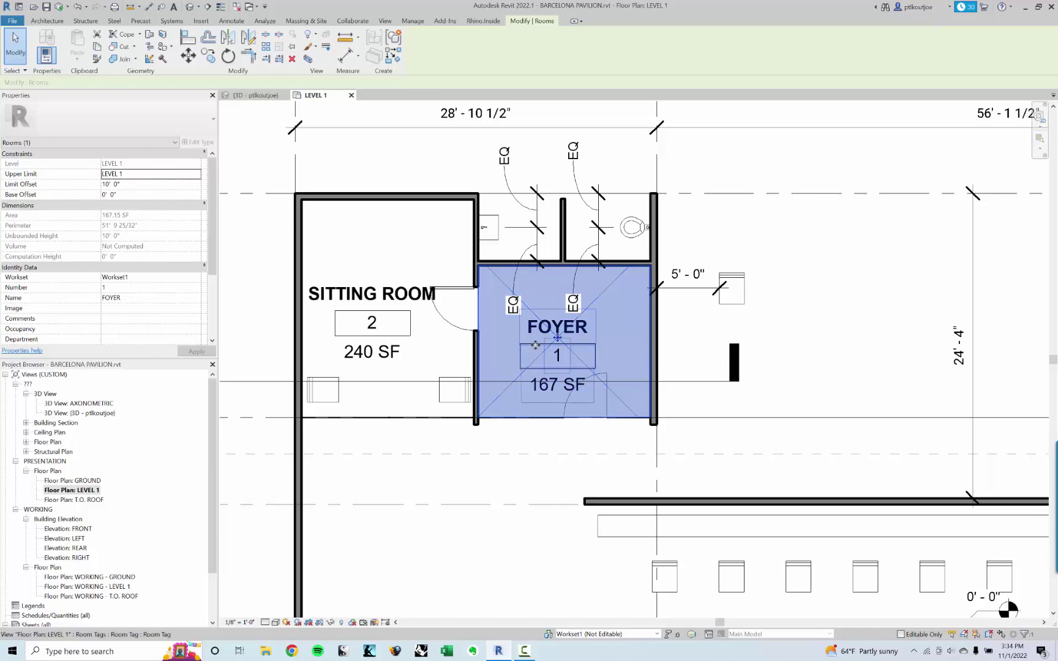
pyautogui.press('Escape')
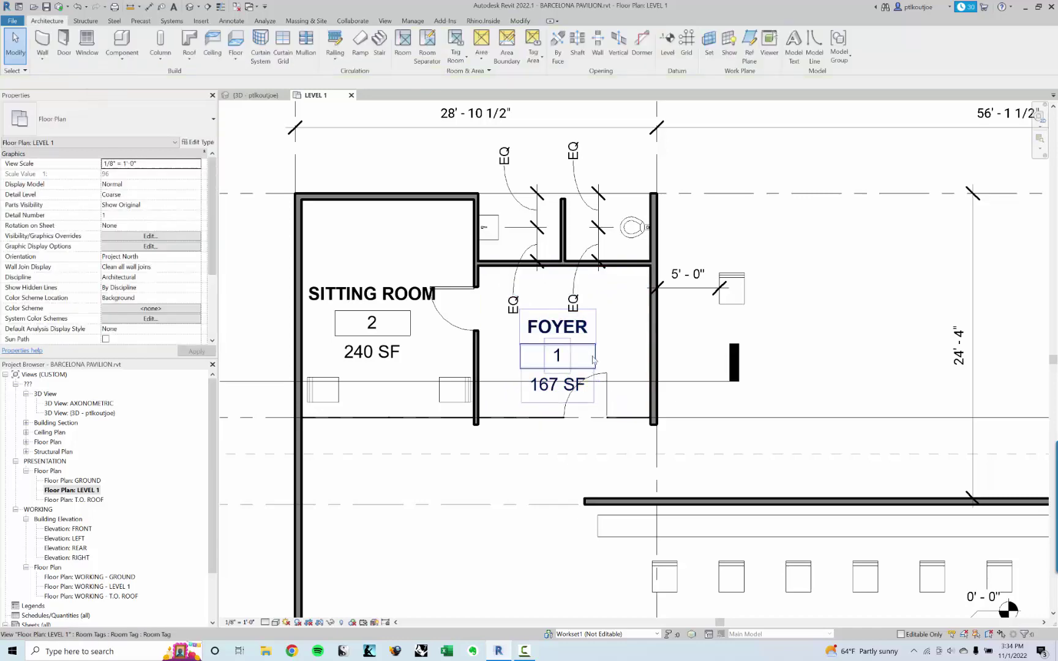
pyautogui.moveTo(604, 368); pyautogui.dragTo(599, 401, button='middle')
pyautogui.scroll(2, 539, 379)
pyautogui.click(548, 397)
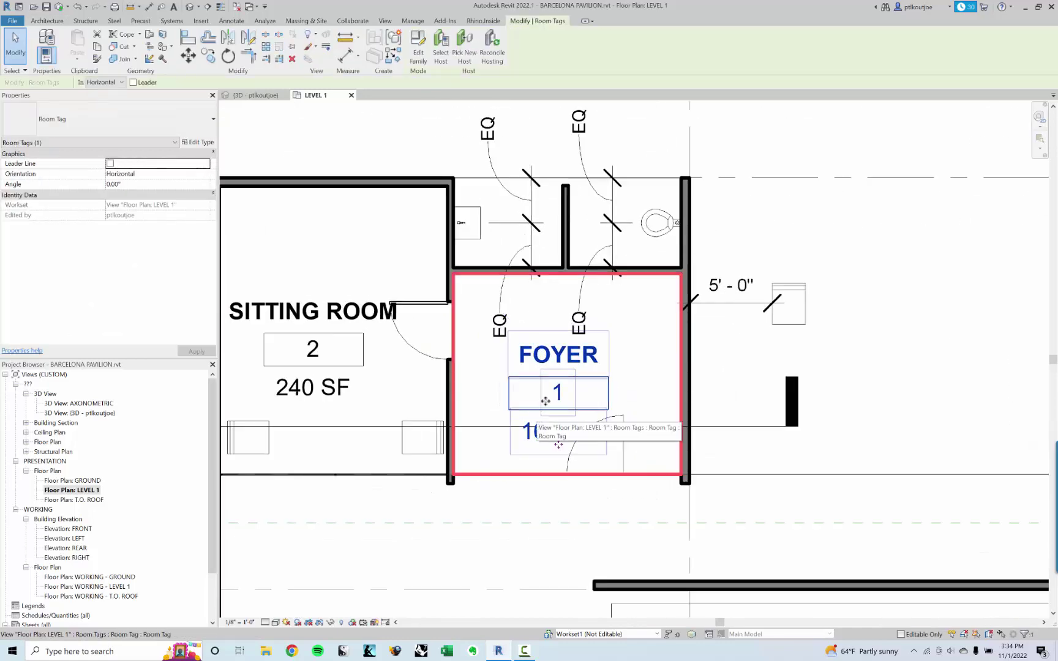
pyautogui.moveTo(558, 447); pyautogui.dragTo(518, 447)
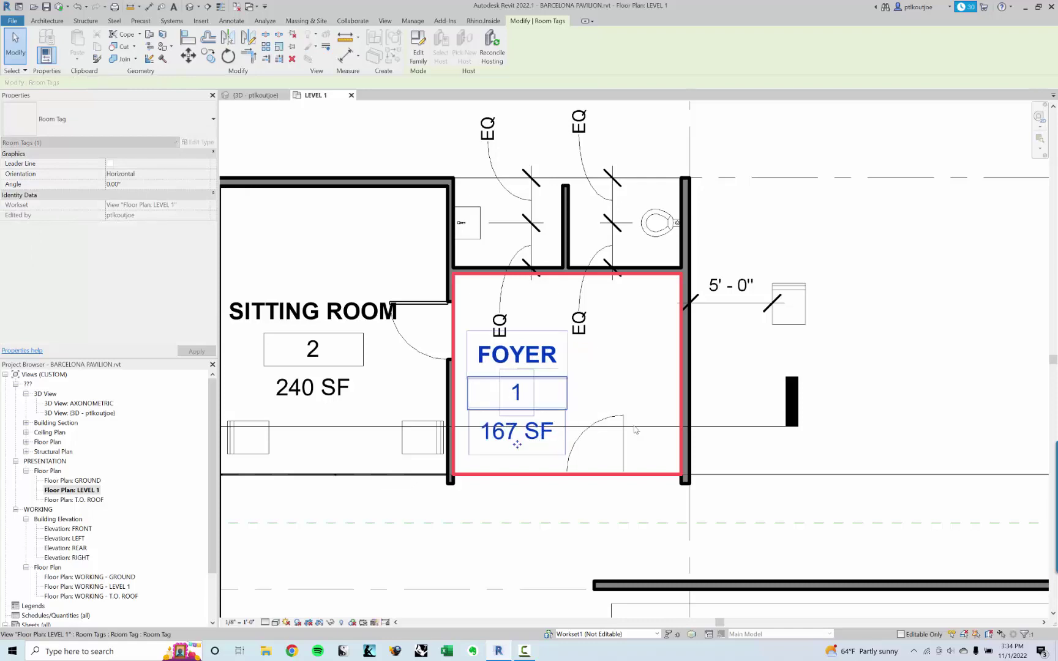
pyautogui.click(580, 416)
pyautogui.scroll(-2, 581, 416)
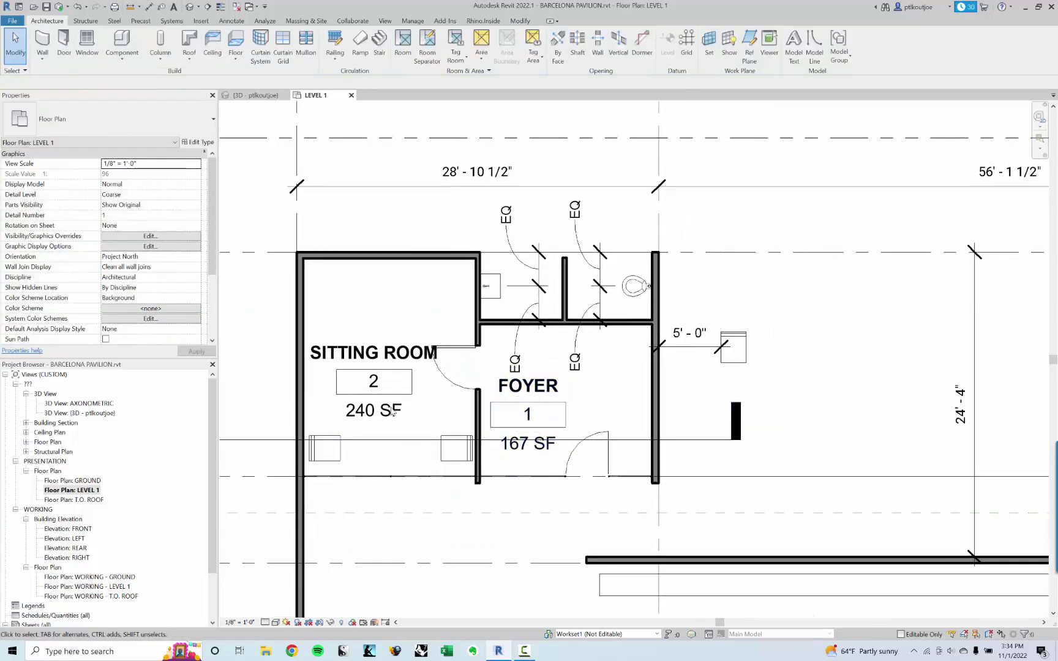
# Step: Renumber the Foyer's room tag to A.1
pyautogui.click(528, 415)
pyautogui.click(528, 415)
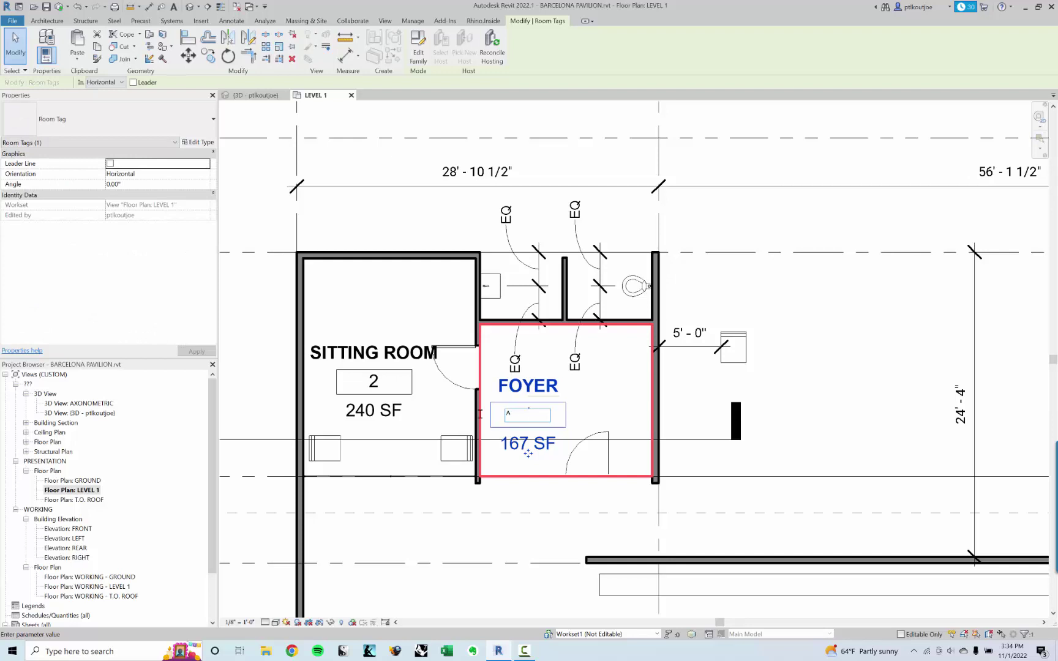
pyautogui.write('A.1')
pyautogui.press('Return')
# Step: Renumber the Sitting Room's tag to A.2
pyautogui.click(410, 305)
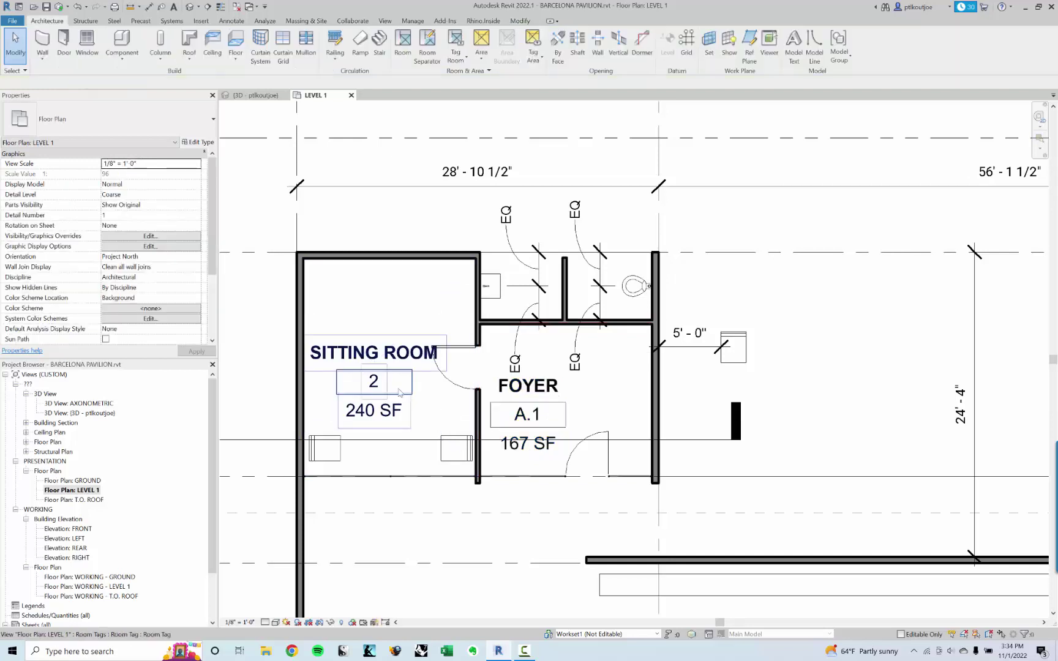
pyautogui.click(371, 381)
pyautogui.click(370, 381)
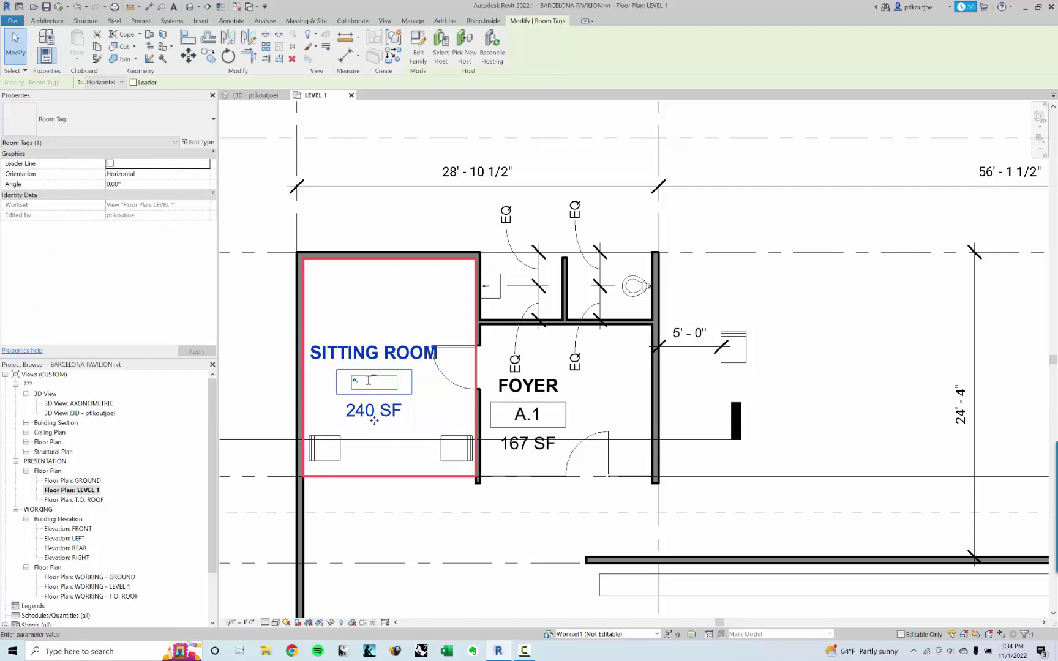
pyautogui.click(394, 313)
pyautogui.scroll(-5, 428, 319)
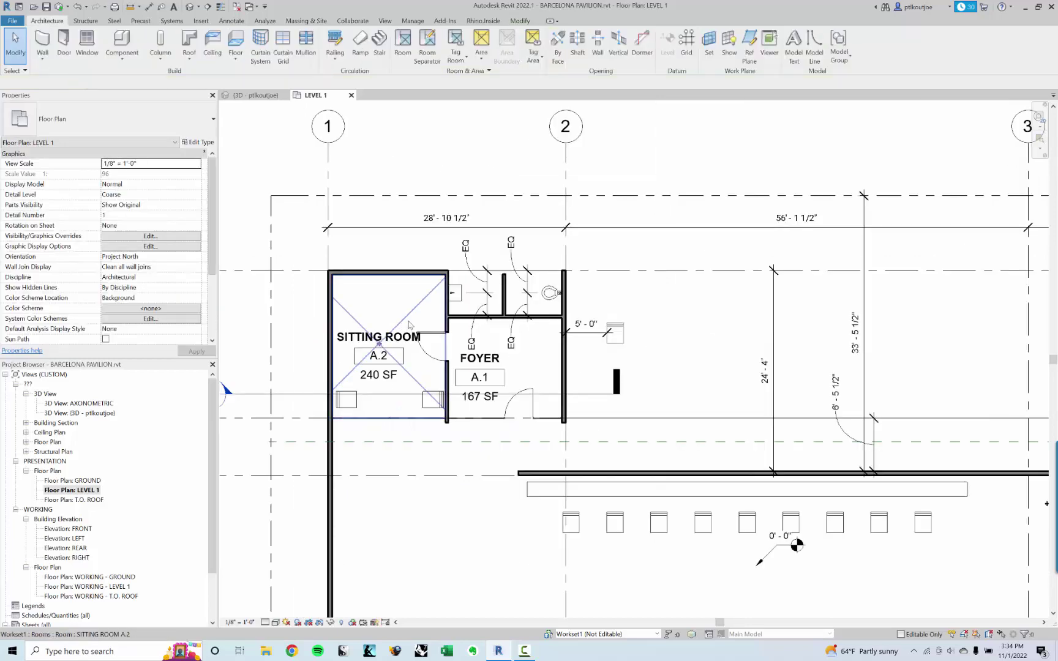
pyautogui.scroll(5, 279, 315)
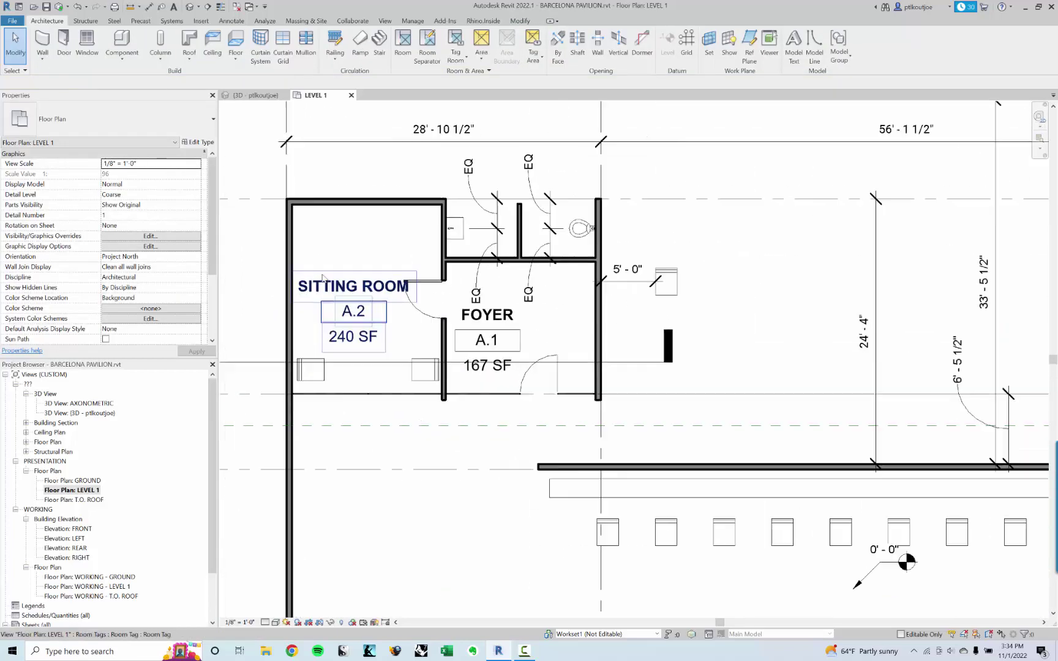
pyautogui.scroll(-4, 363, 367)
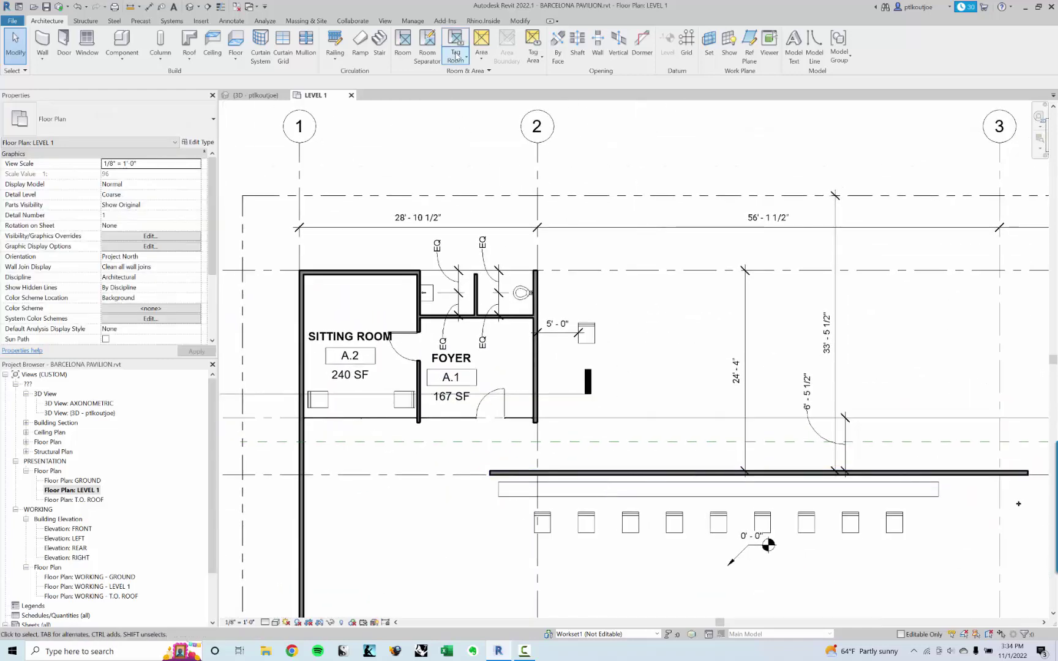
pyautogui.scroll(1, 402, 358)
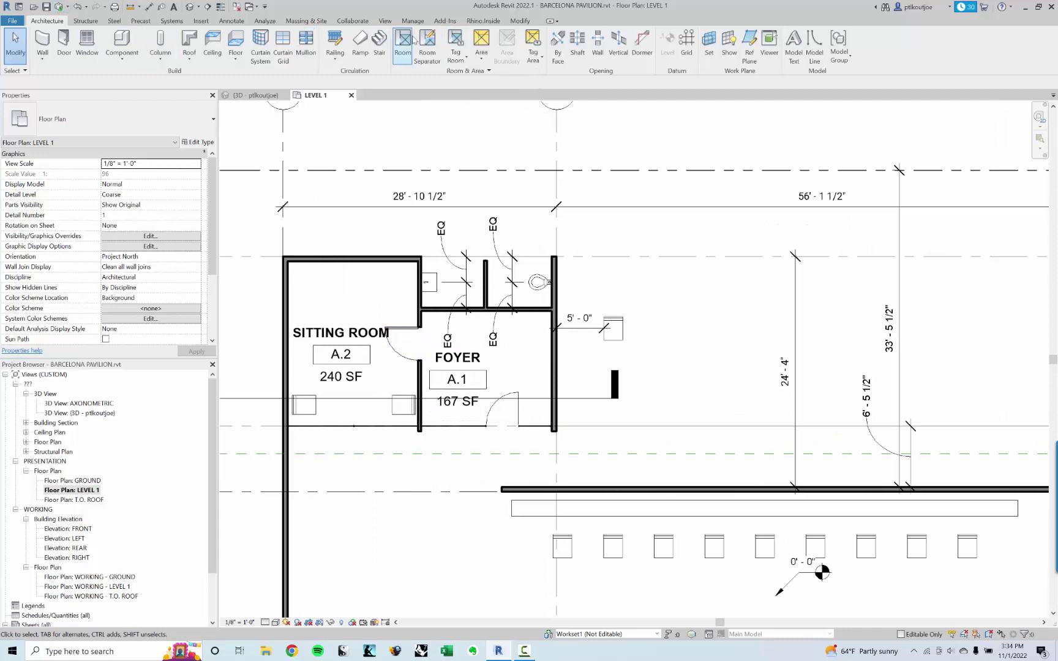
pyautogui.click(231, 21)
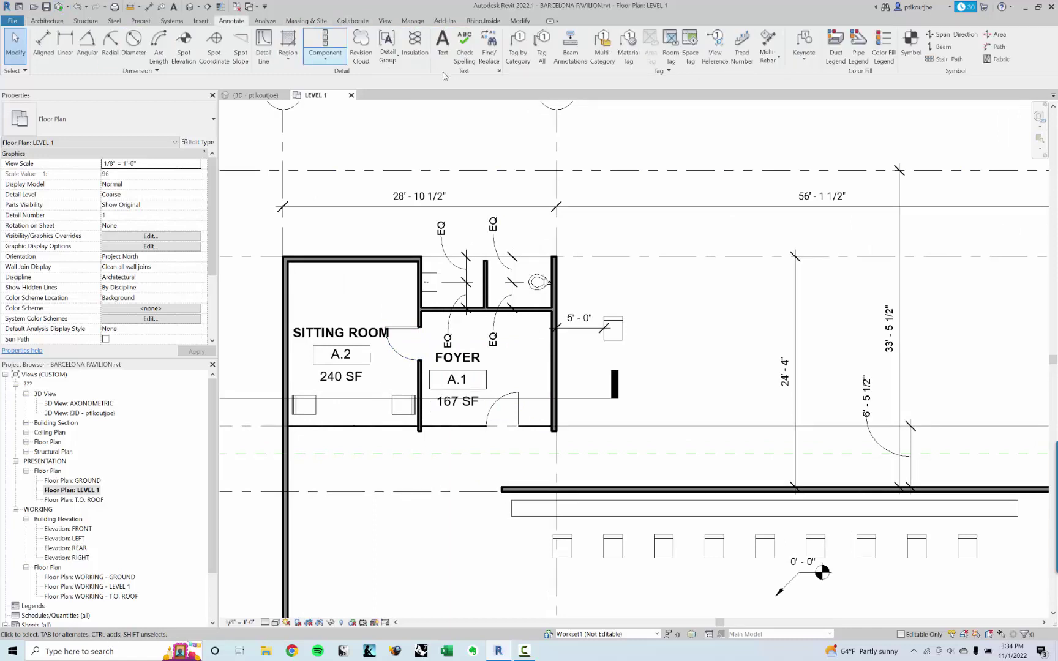
pyautogui.click(518, 44)
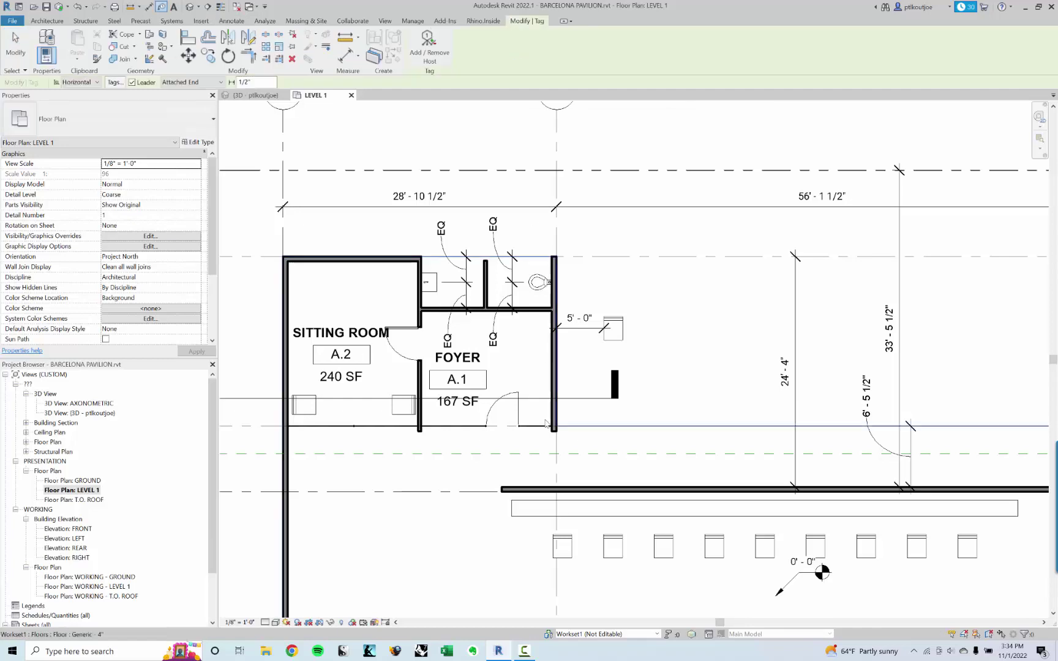
pyautogui.scroll(3, 546, 424)
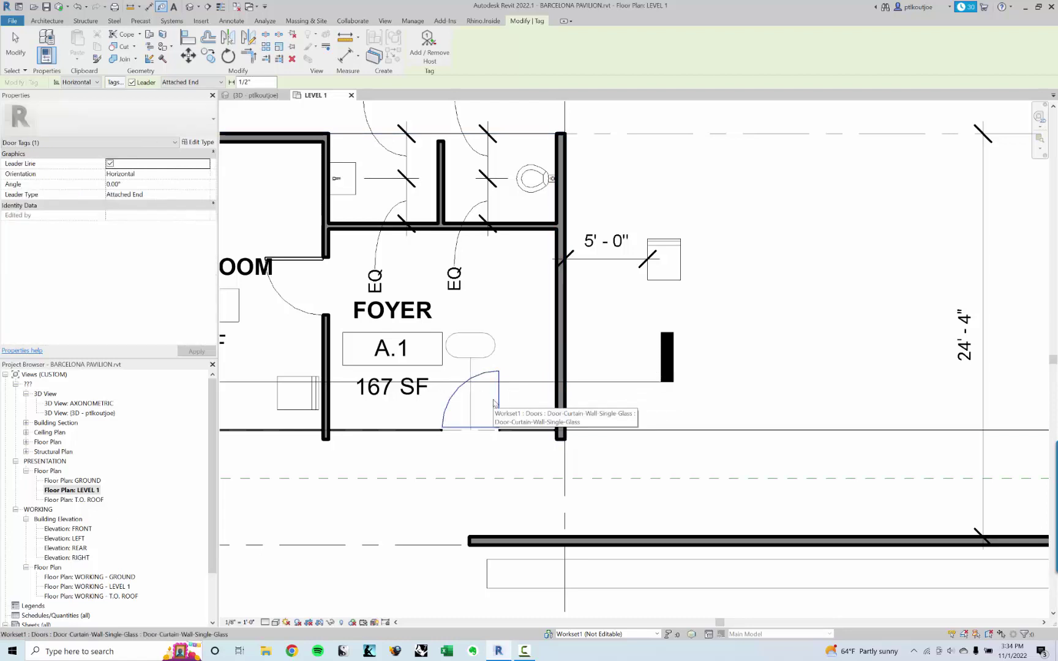
pyautogui.moveTo(495, 403); pyautogui.dragTo(443, 292, button='middle')
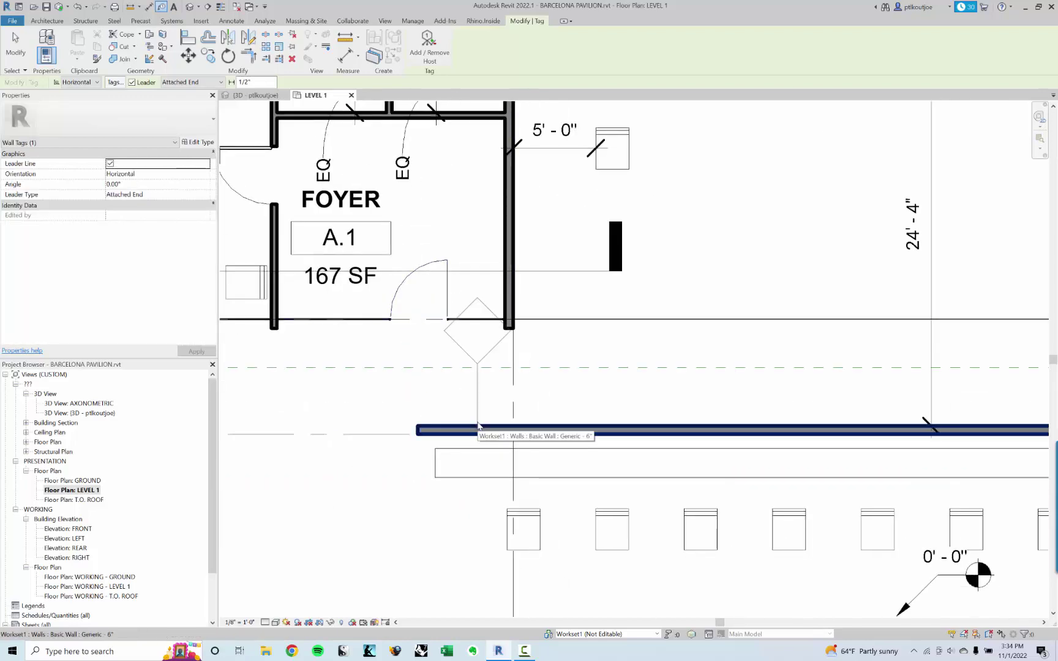
pyautogui.scroll(-2, 681, 350)
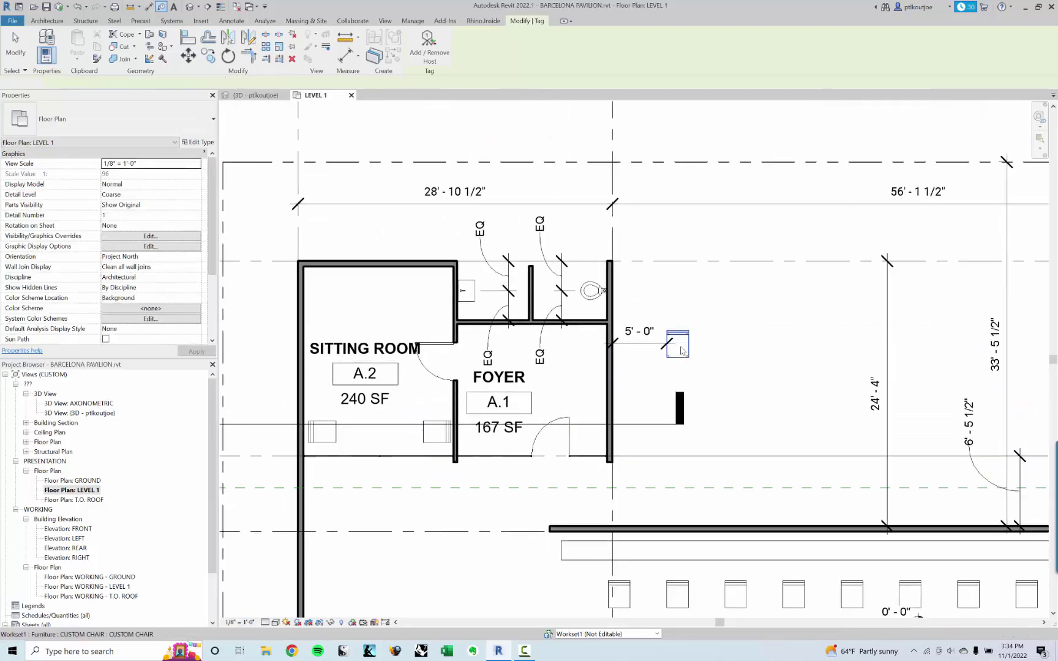
pyautogui.press('Escape')
pyautogui.moveTo(483, 384); pyautogui.dragTo(477, 407, button='middle')
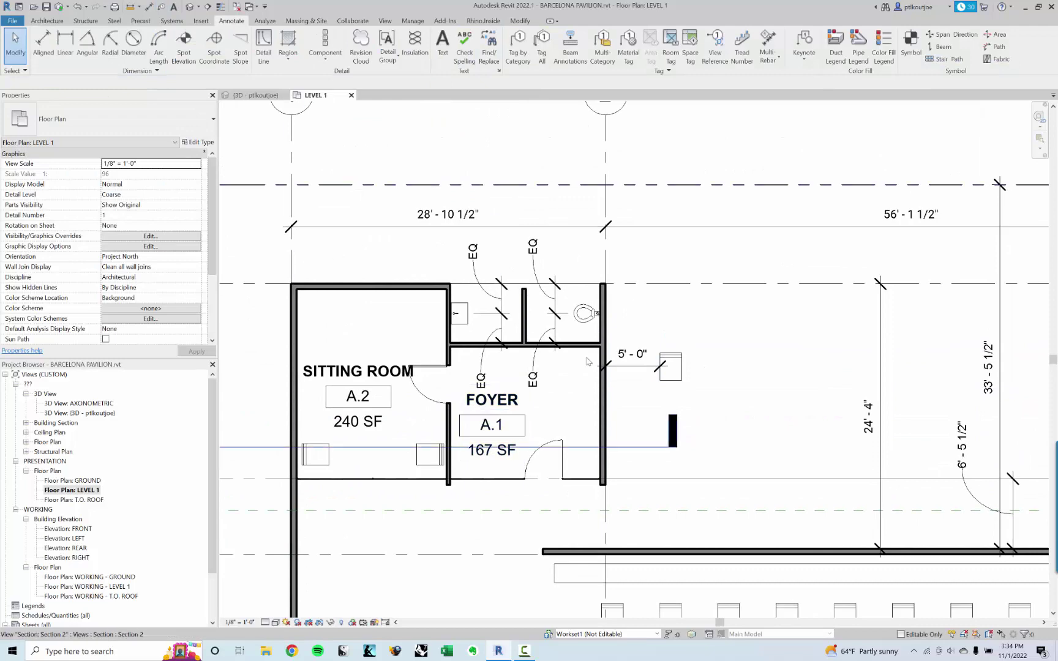
pyautogui.moveTo(485, 364); pyautogui.dragTo(486, 412, button='middle')
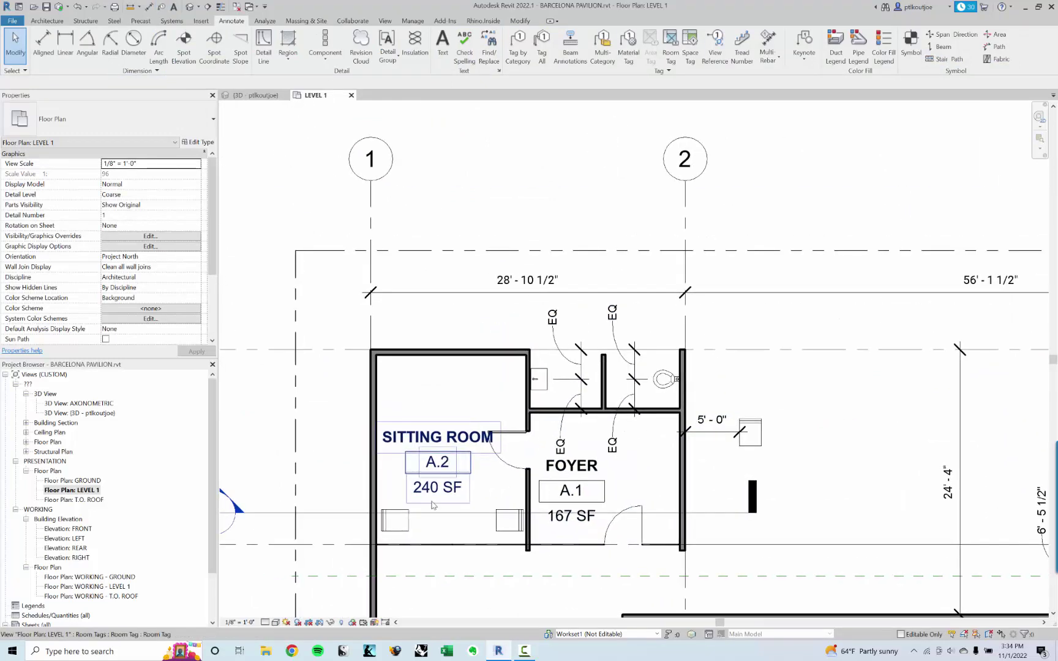
pyautogui.scroll(-1, 435, 412)
pyautogui.moveTo(435, 390); pyautogui.dragTo(436, 371, button='middle')
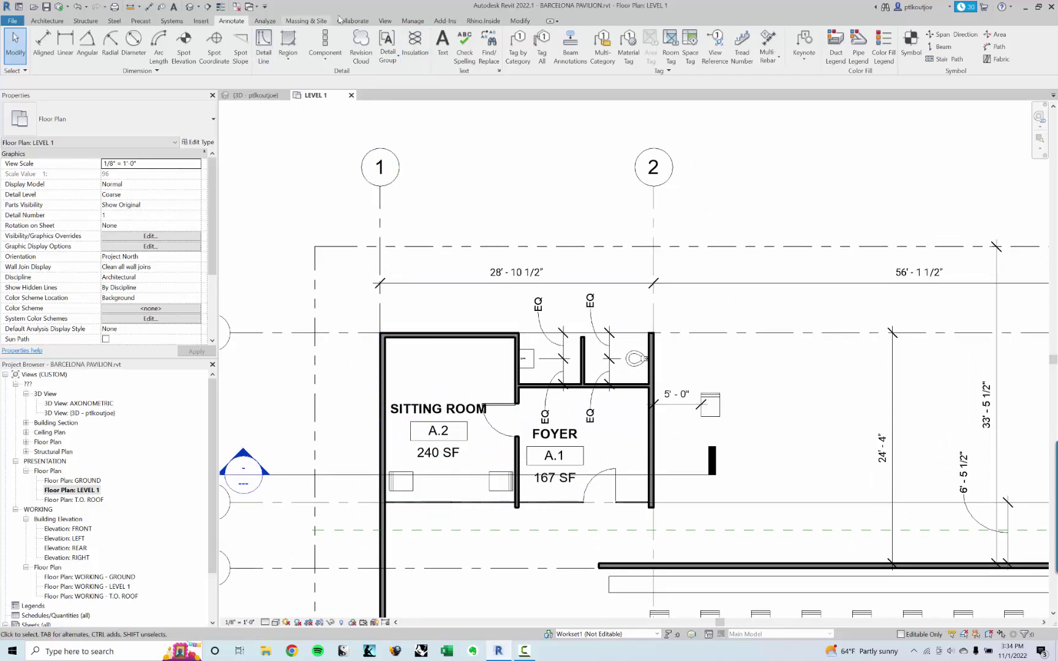
# Step: Draw a callout enclosing the Sitting Room and Foyer, with its label moved left of them
pyautogui.click(385, 21)
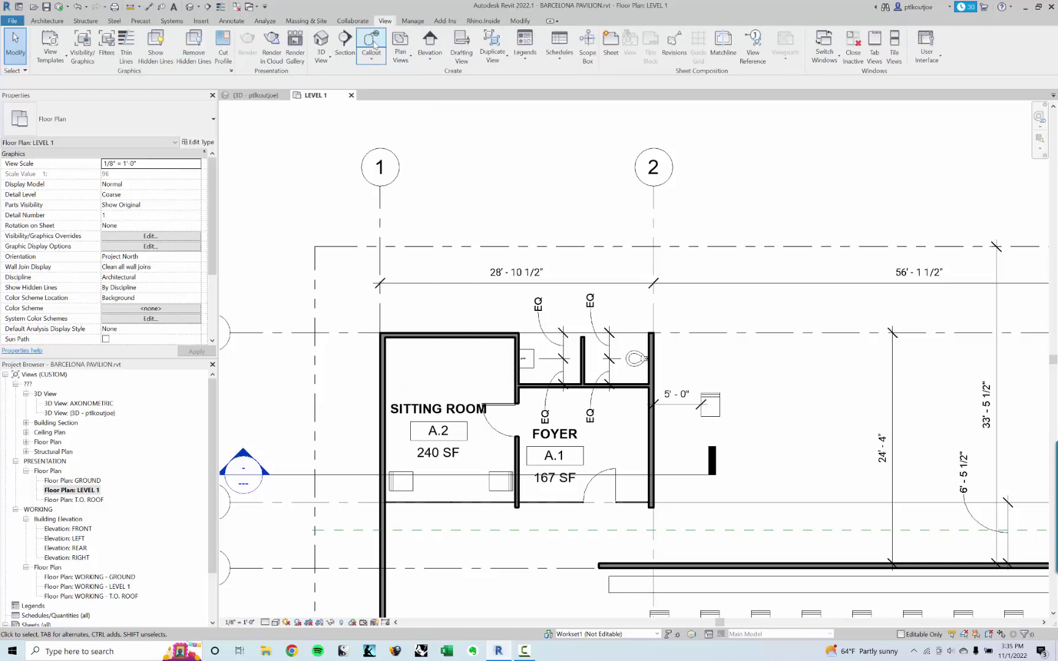
pyautogui.click(372, 43)
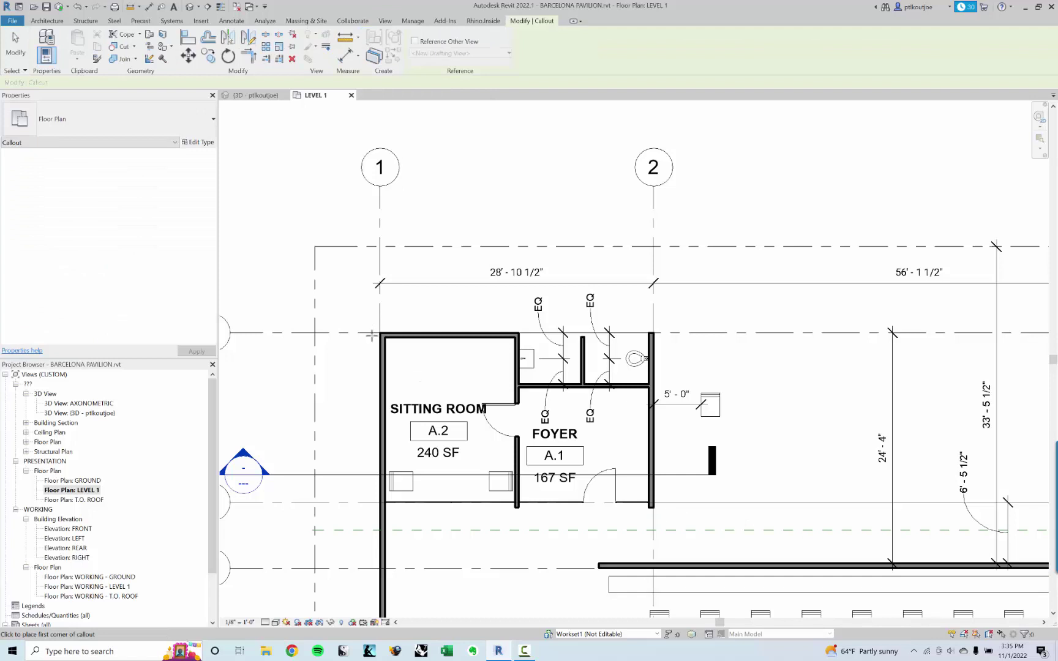
pyautogui.click(356, 316)
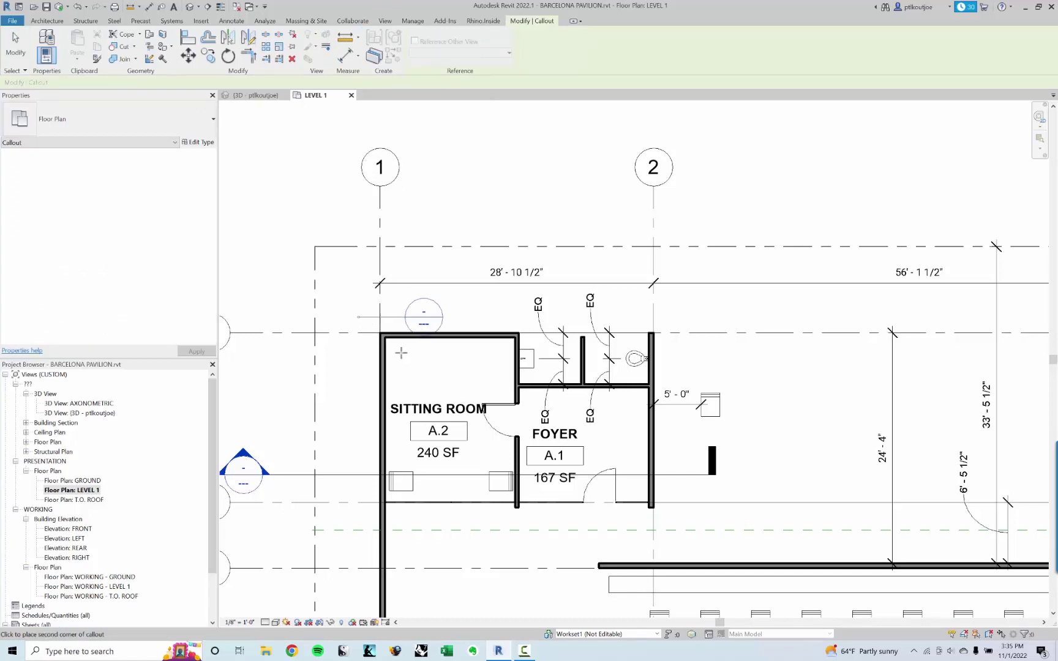
pyautogui.click(675, 518)
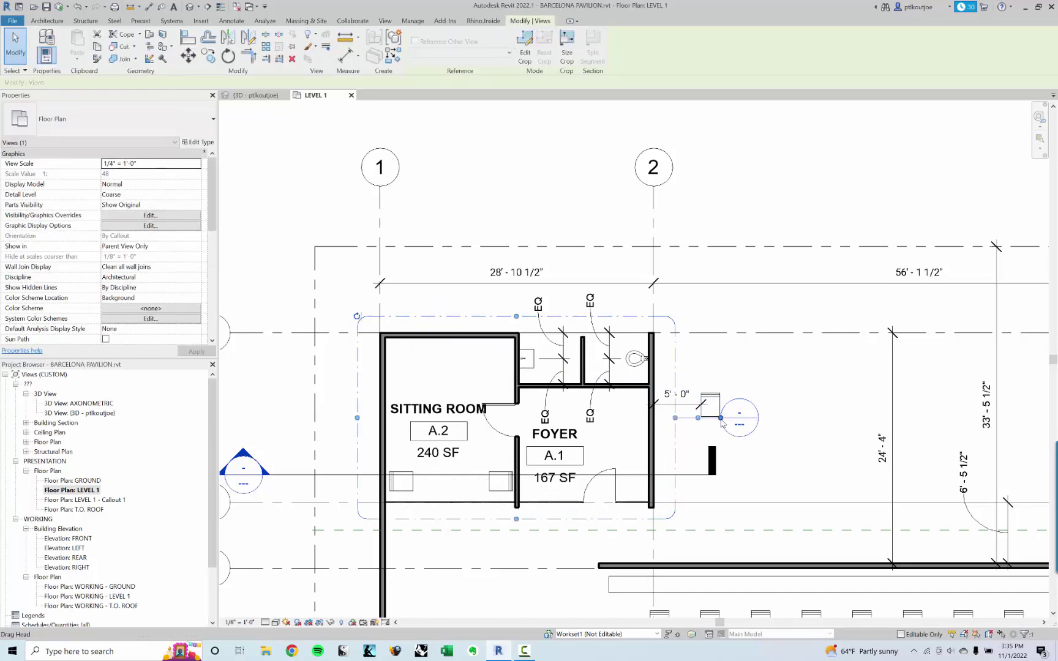
pyautogui.moveTo(295, 365); pyautogui.dragTo(279, 380)
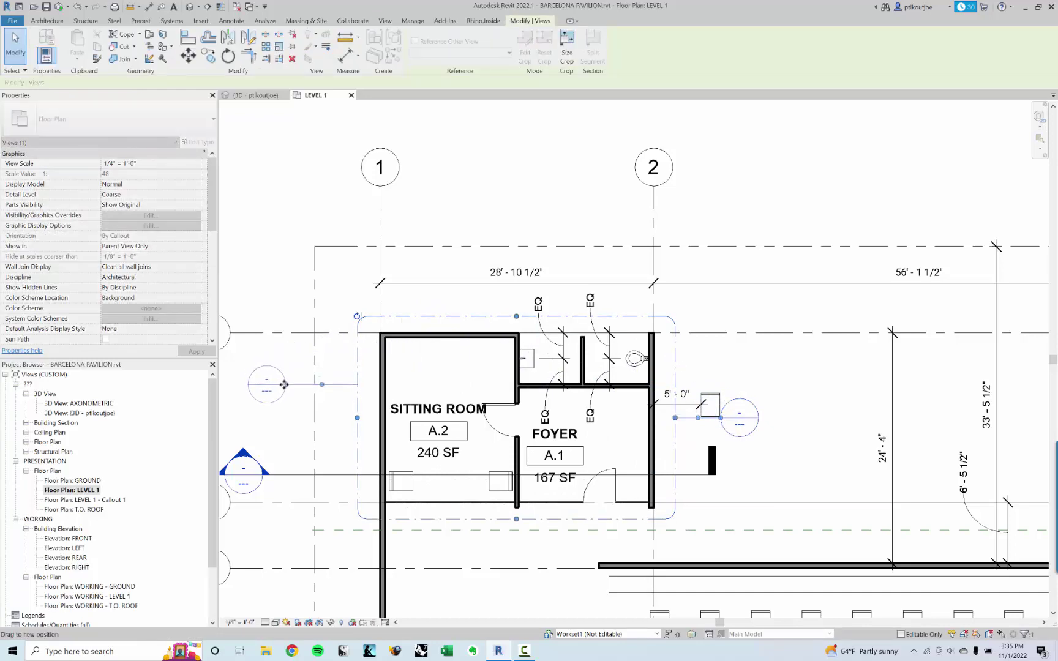
pyautogui.press('Escape')
# Step: Tighten the callout boundary's right, side and top edges around the two rooms
pyautogui.moveTo(273, 279); pyautogui.dragTo(378, 272, button='middle')
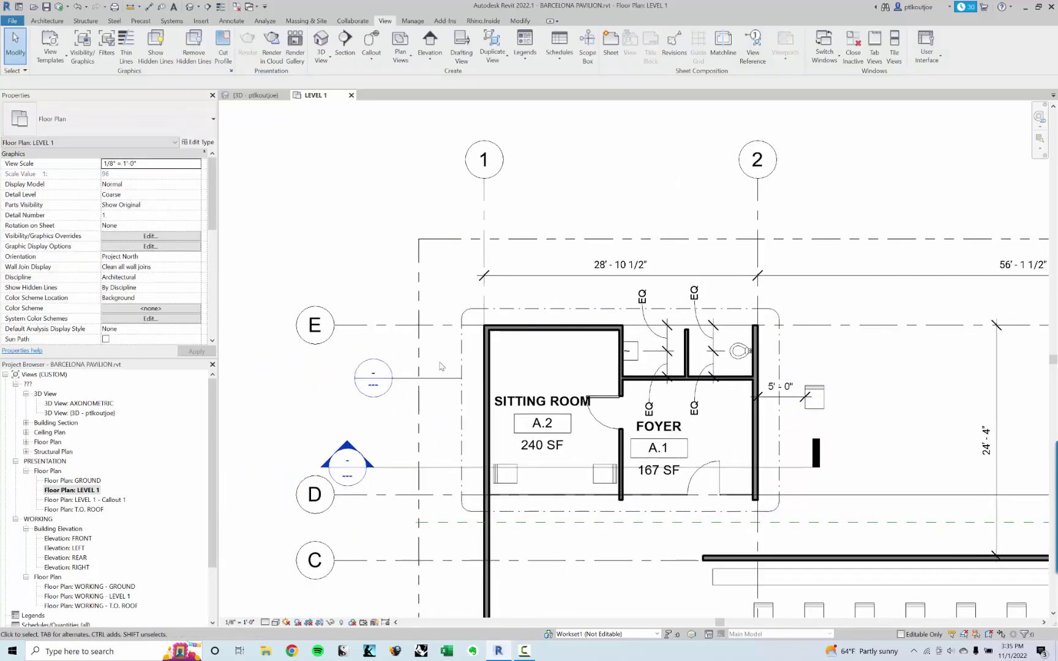
pyautogui.click(779, 440)
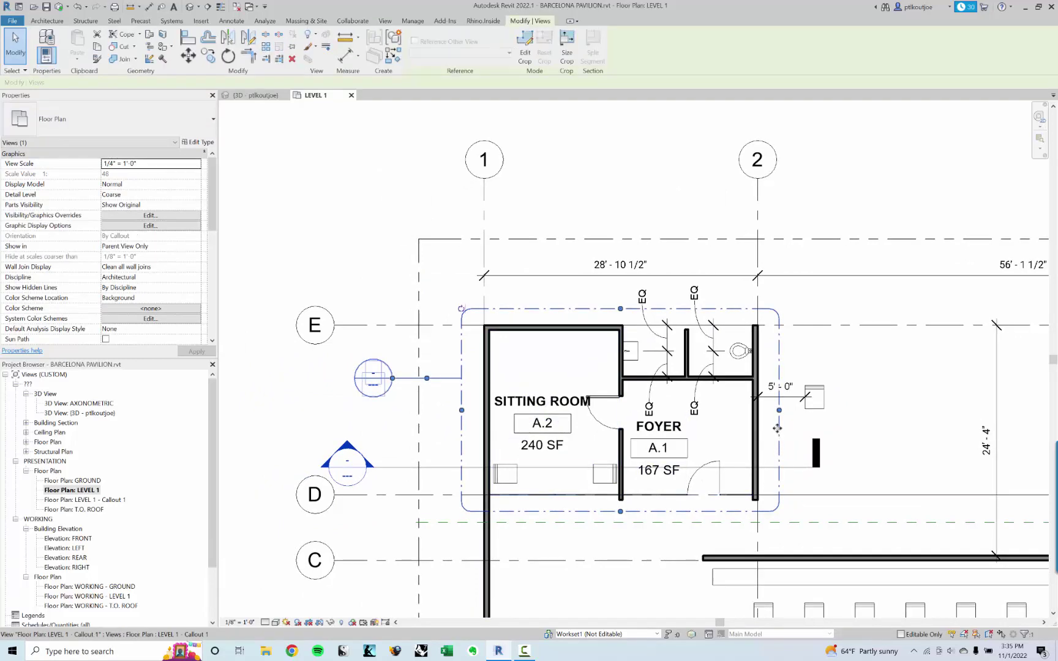
pyautogui.moveTo(779, 411); pyautogui.dragTo(770, 410)
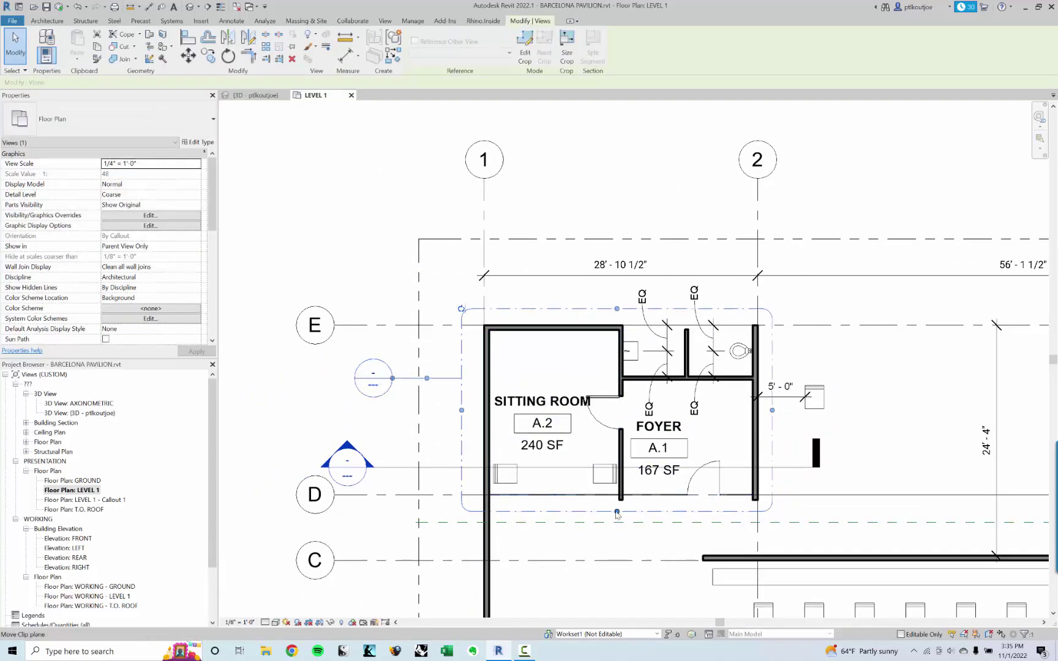
pyautogui.scroll(1, 462, 412)
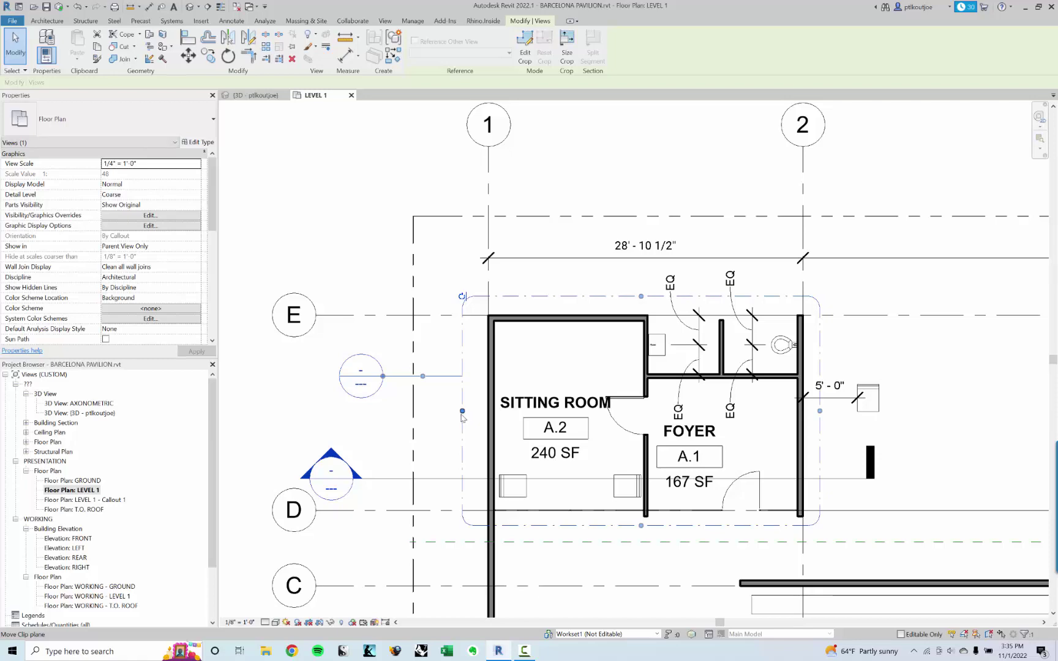
pyautogui.moveTo(472, 415); pyautogui.dragTo(480, 414)
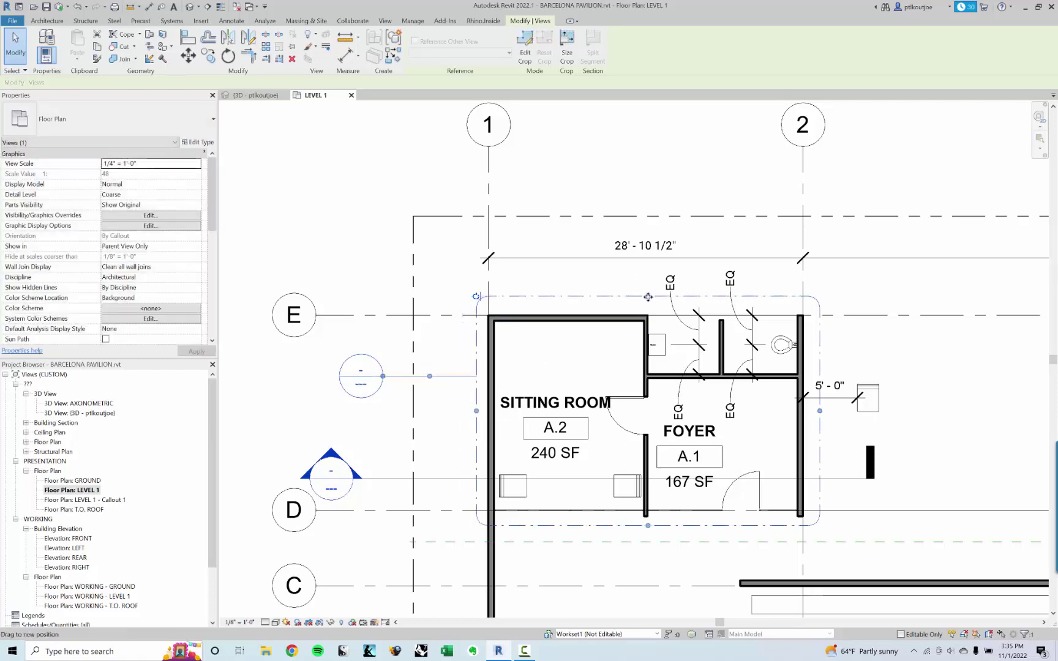
pyautogui.moveTo(648, 297); pyautogui.dragTo(648, 309)
pyautogui.press('Escape')
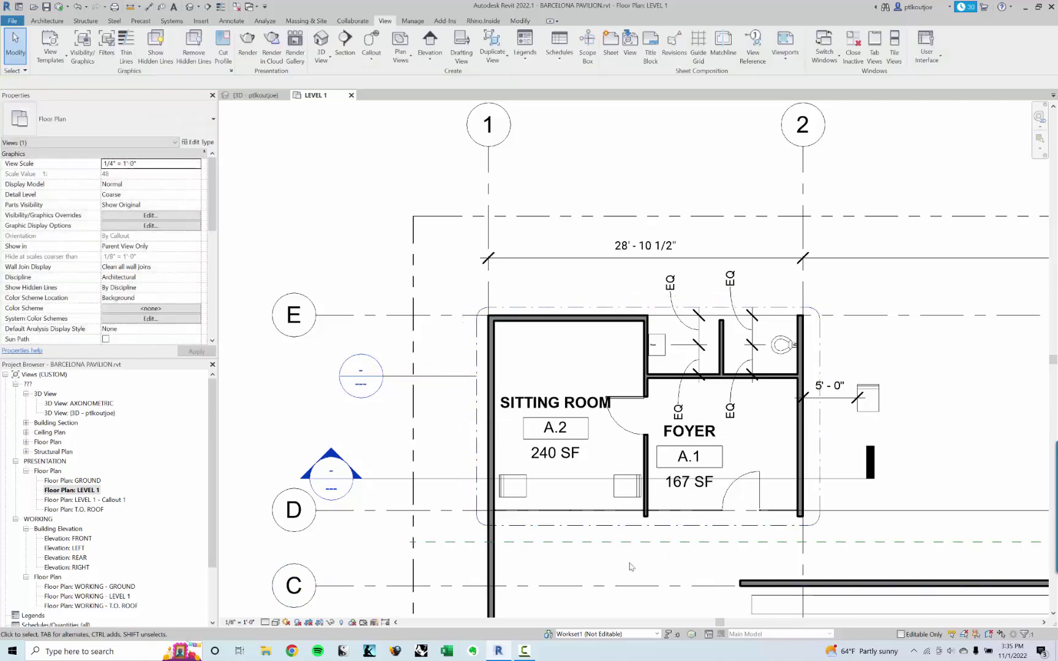
pyautogui.moveTo(631, 566); pyautogui.dragTo(578, 440, button='middle')
pyautogui.scroll(-2, 578, 439)
pyautogui.scroll(2, 674, 447)
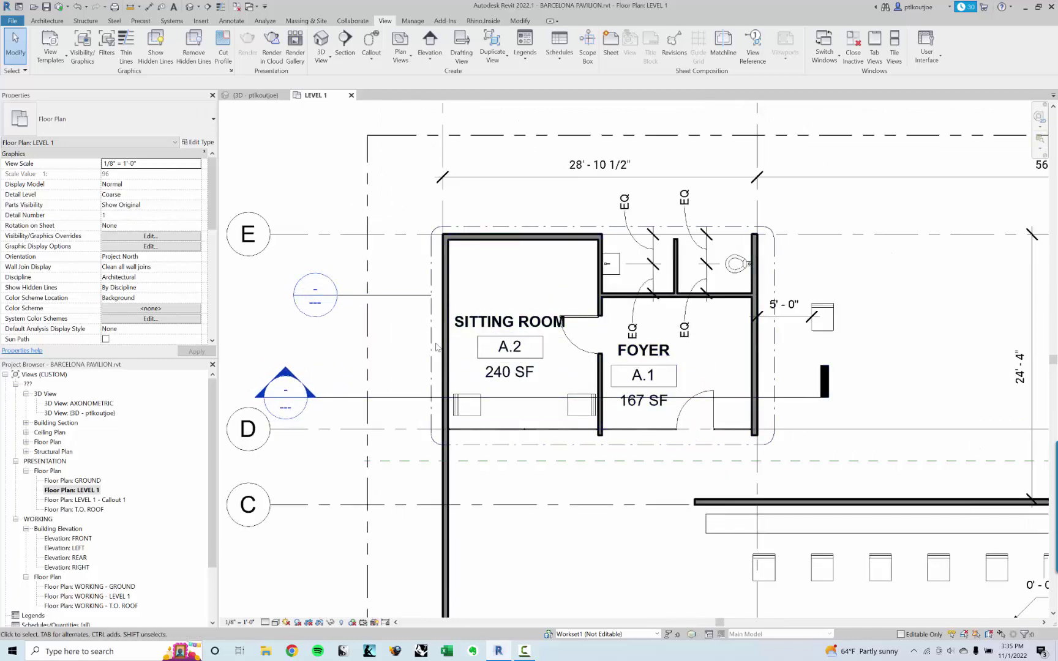
pyautogui.moveTo(411, 359); pyautogui.dragTo(444, 381, button='middle')
pyautogui.scroll(-2, 50, 461)
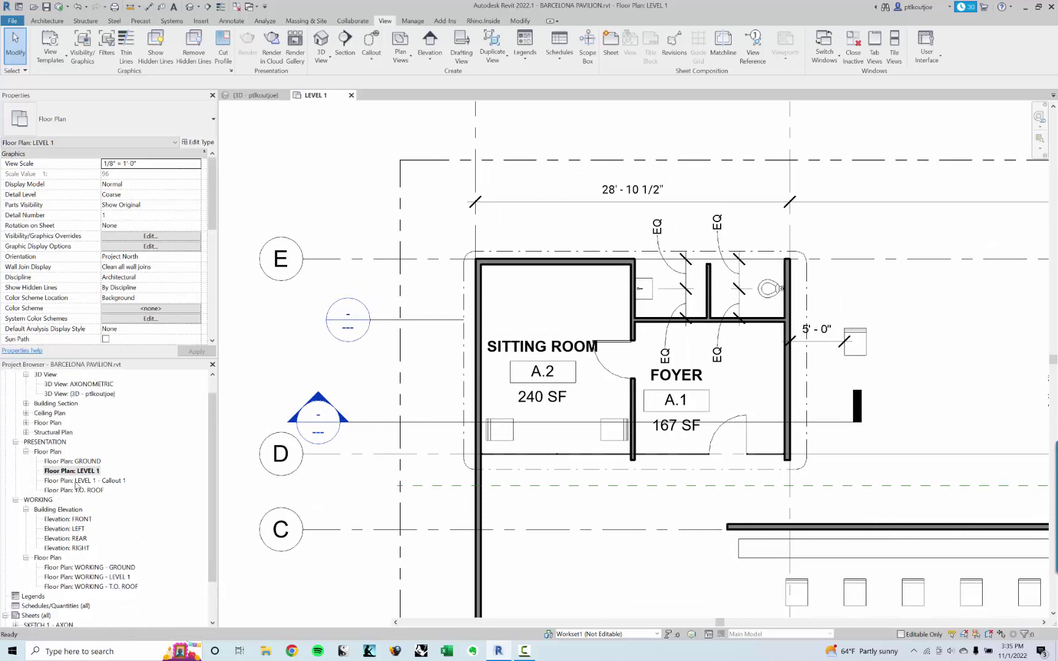
# Step: Rename the LEVEL 1 - Callout 1 view to LEVEL 1 - ENLARGED LIVING in the Project Browser
pyautogui.click(123, 482)
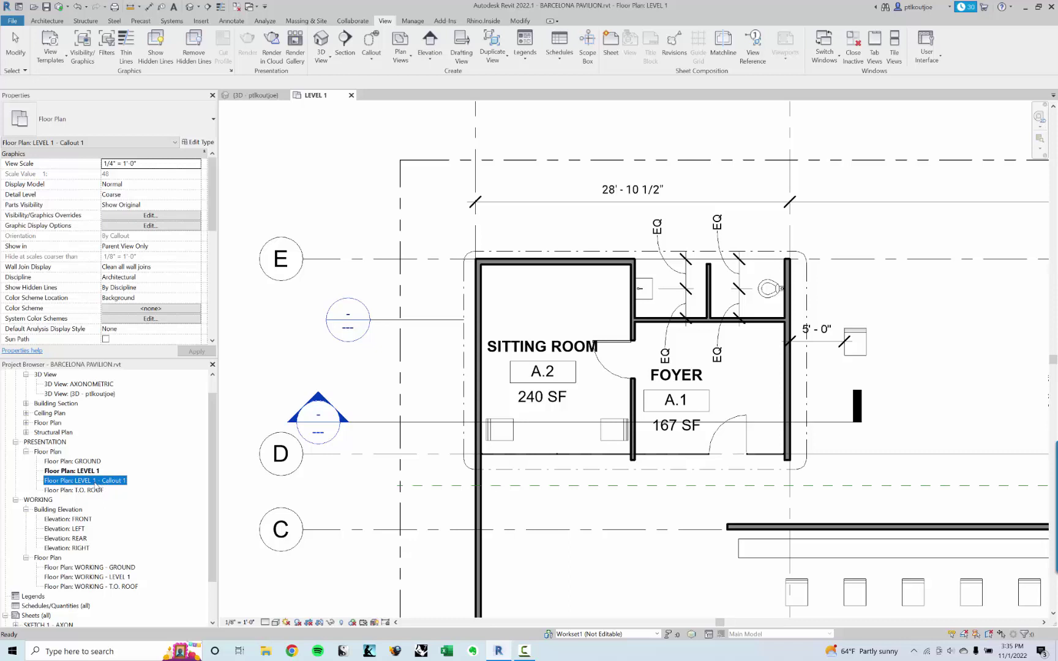
pyautogui.rightClick(108, 483)
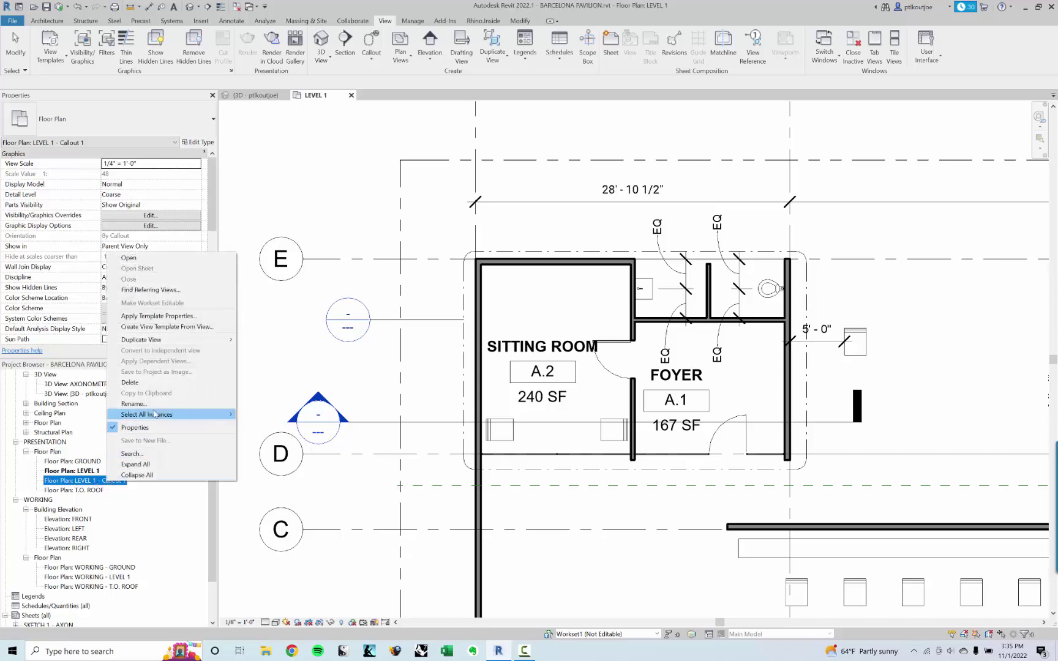
pyautogui.click(131, 403)
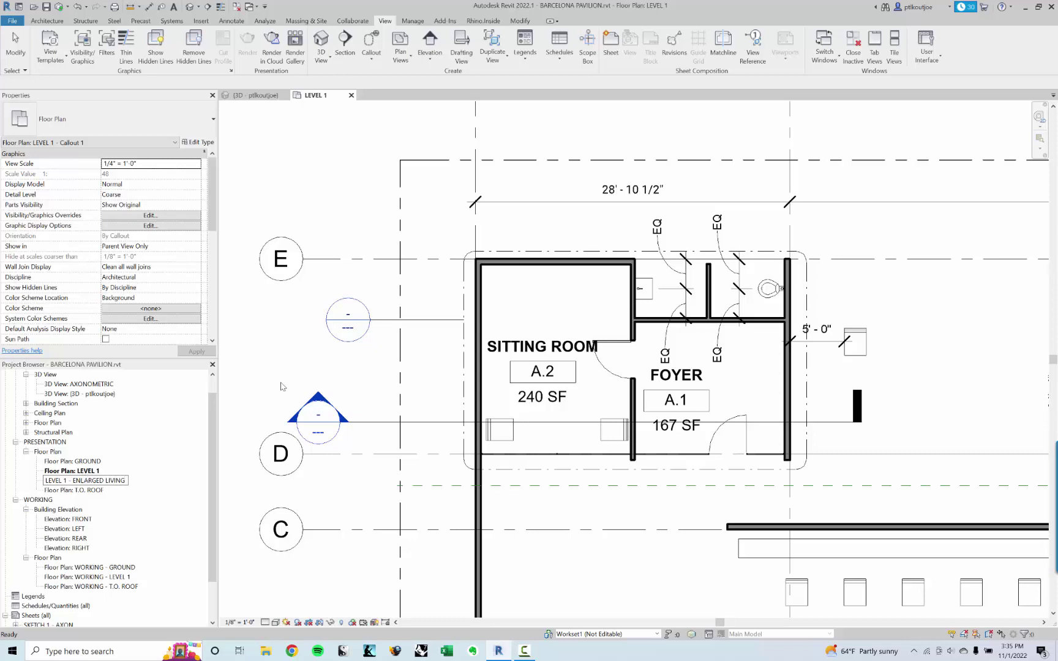
pyautogui.press('Return')
pyautogui.moveTo(283, 368); pyautogui.dragTo(319, 367, button='middle')
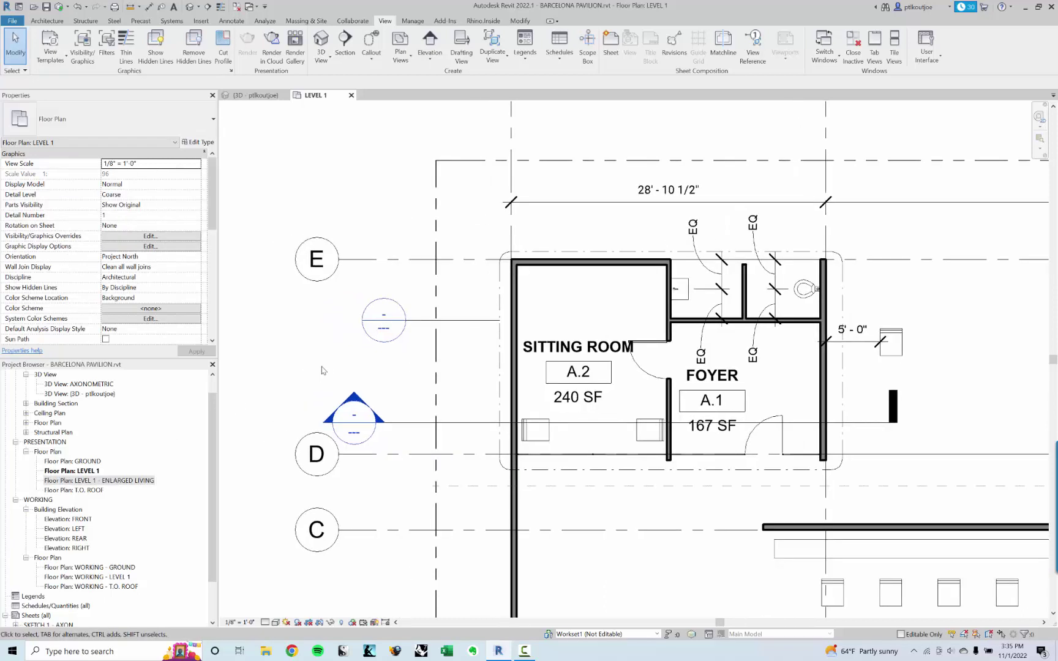
# Step: Open the enlarged living callout view and set its scale to 1/2" = 1'-0"
pyautogui.doubleClick(380, 344)
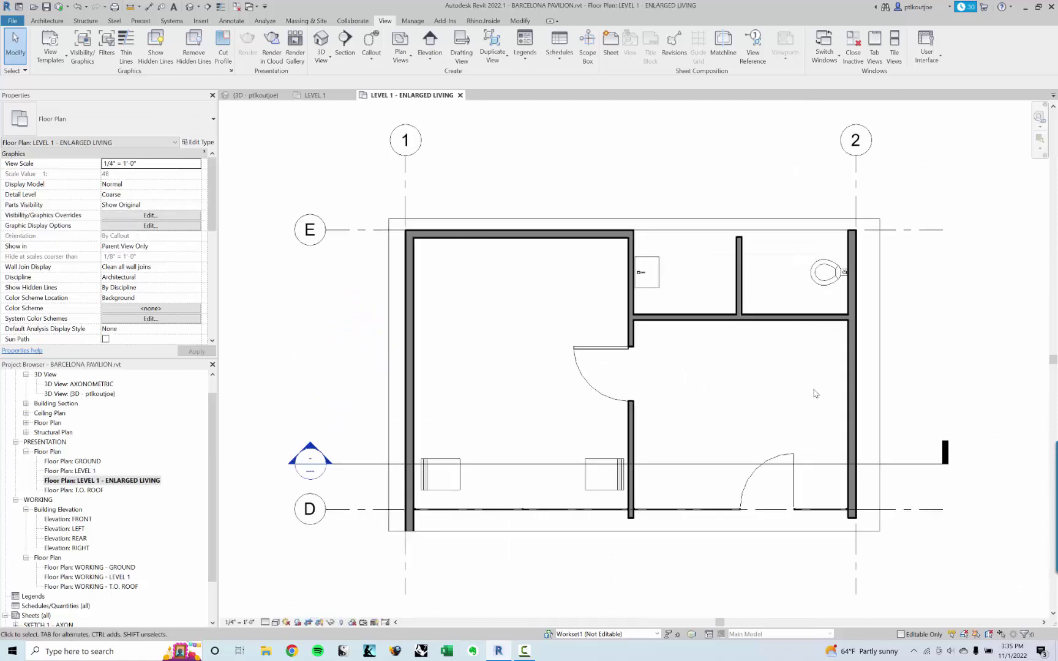
pyautogui.moveTo(816, 393); pyautogui.dragTo(769, 396, button='middle')
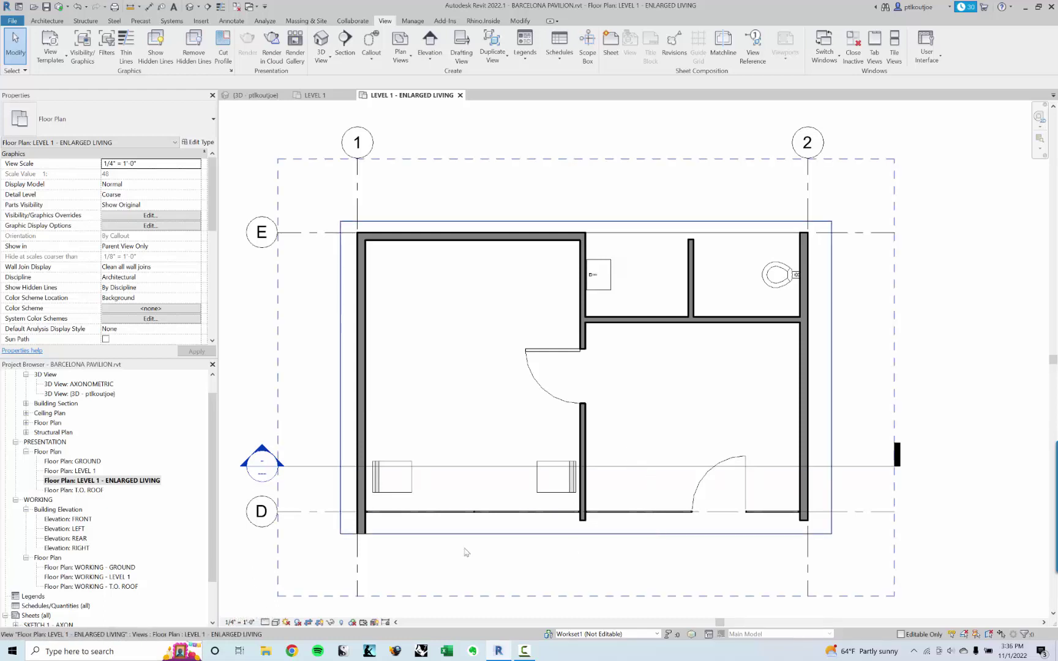
pyautogui.click(240, 622)
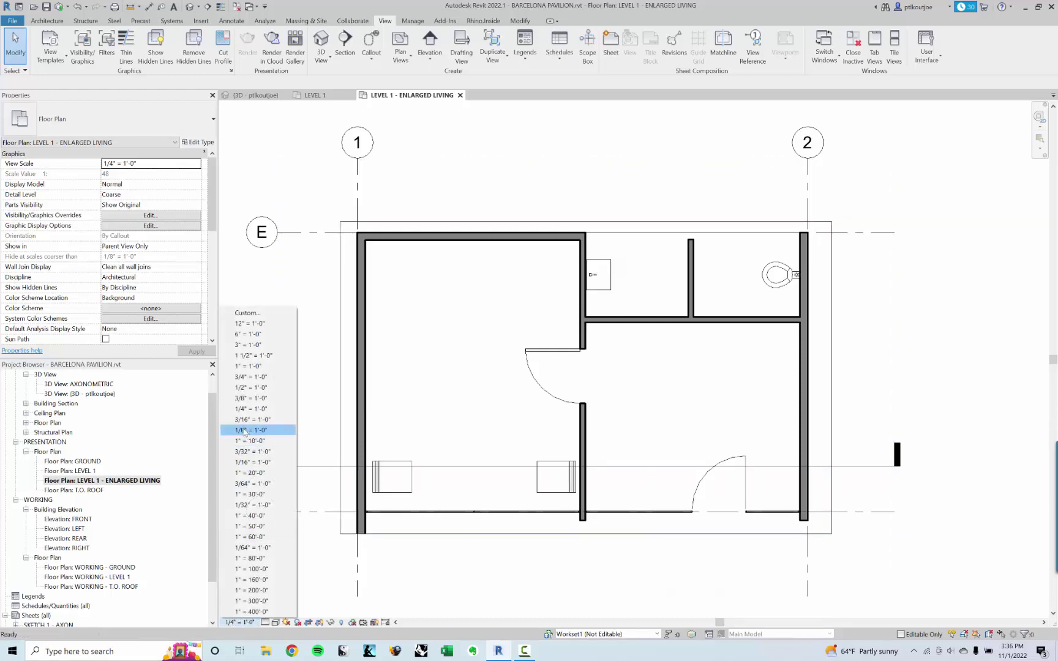
pyautogui.click(247, 388)
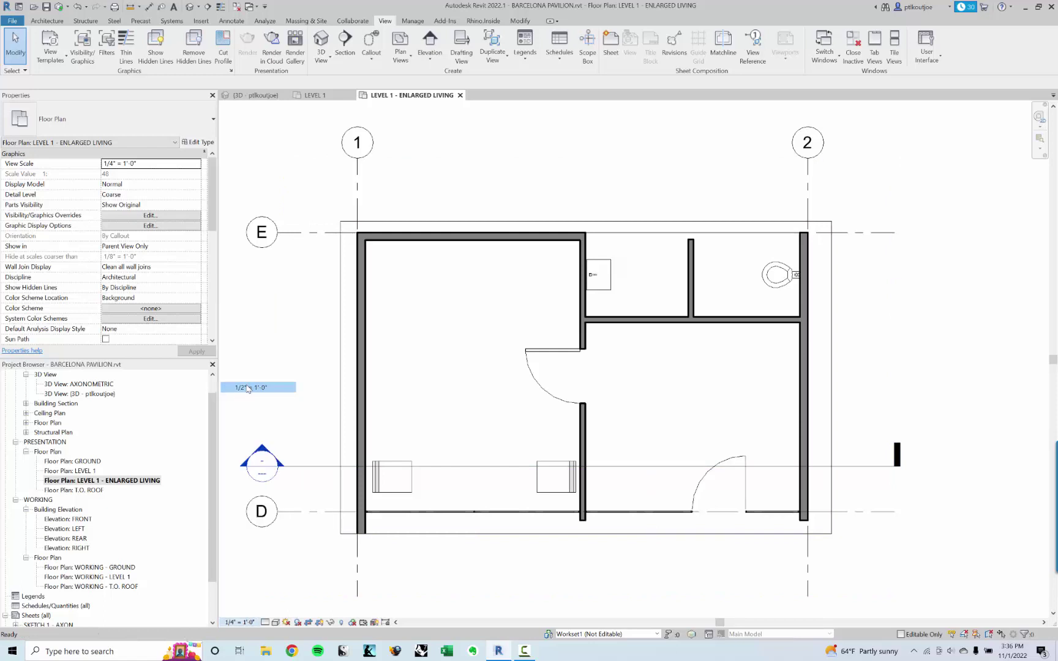
pyautogui.moveTo(303, 356); pyautogui.dragTo(296, 366, button='middle')
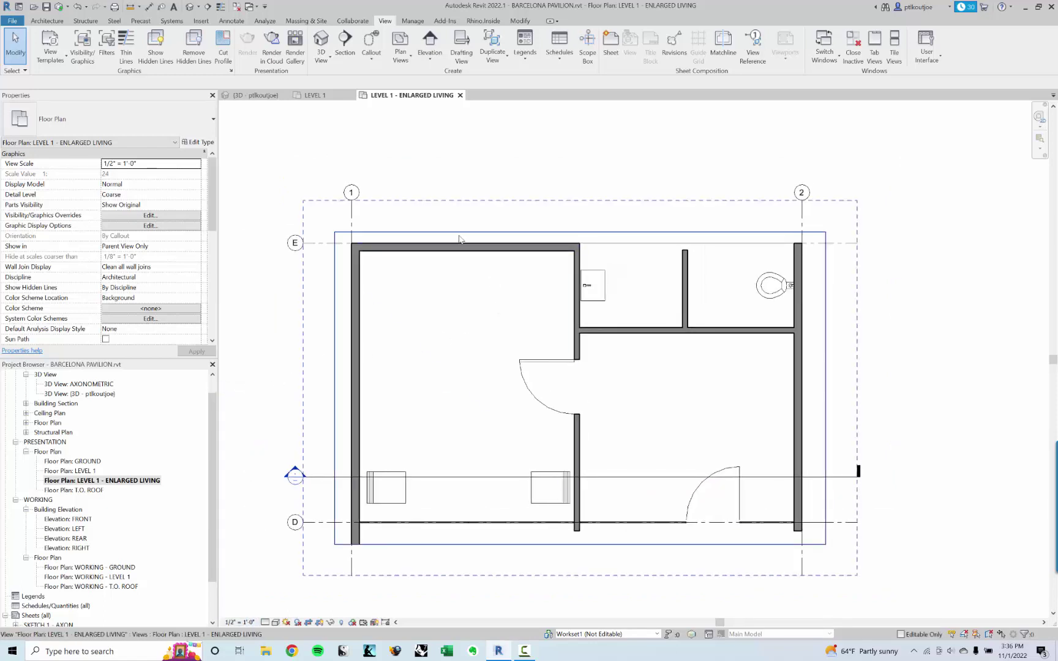
pyautogui.click(466, 544)
pyautogui.click(508, 597)
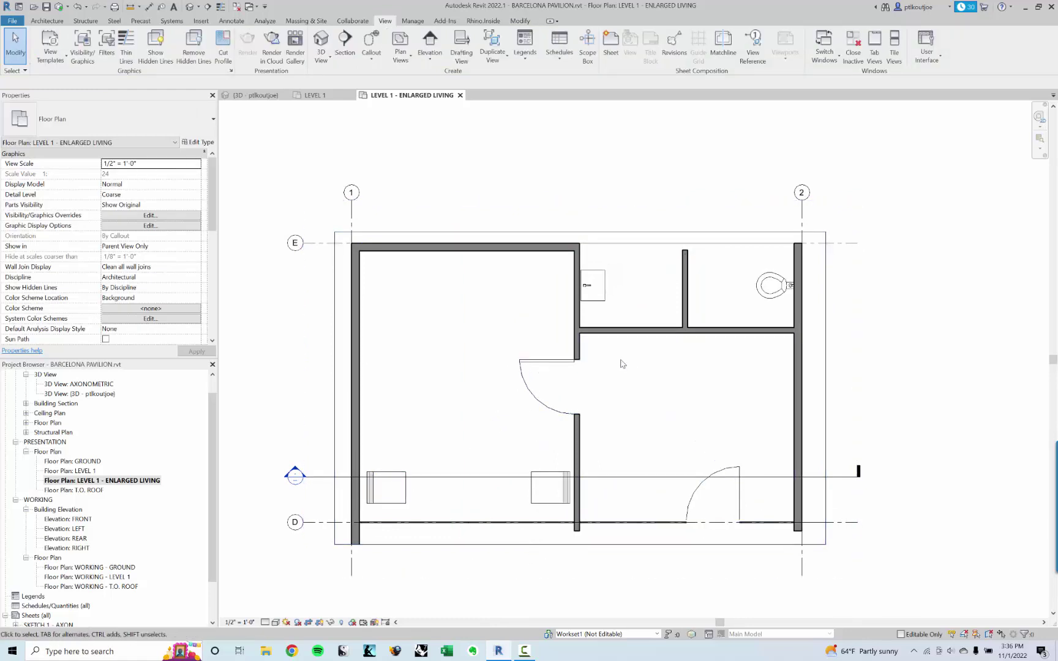
pyautogui.moveTo(619, 362); pyautogui.dragTo(601, 339, button='middle')
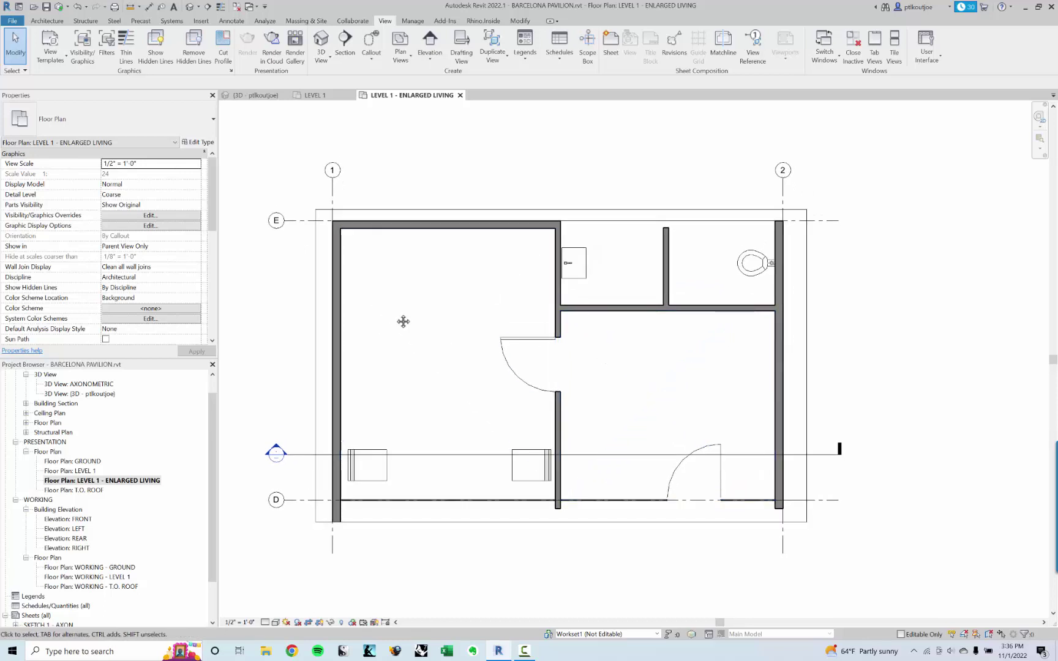
pyautogui.moveTo(404, 319); pyautogui.dragTo(395, 324, button='middle')
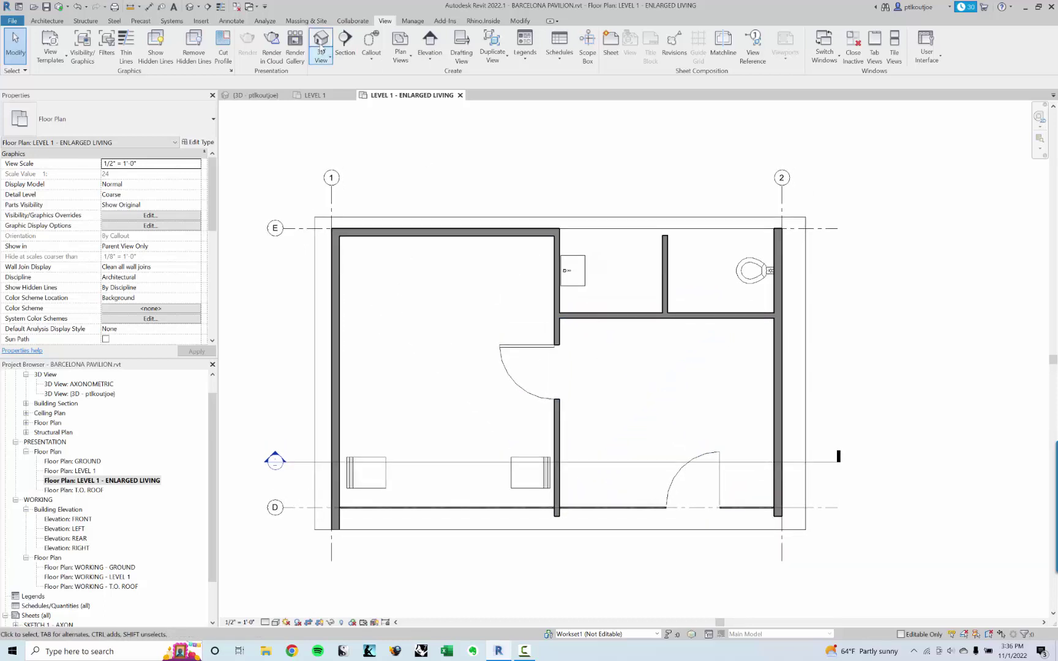
pyautogui.click(43, 21)
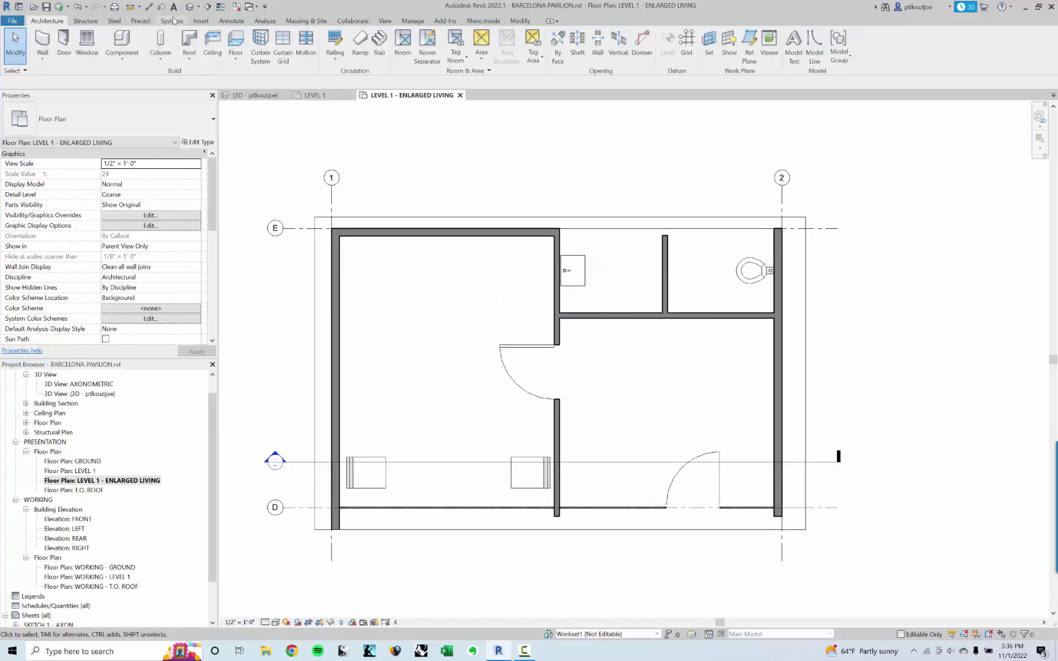
# Step: Tag the upper and lower doors of the enlarged living plan as doors 1 and 2 by category
pyautogui.click(231, 21)
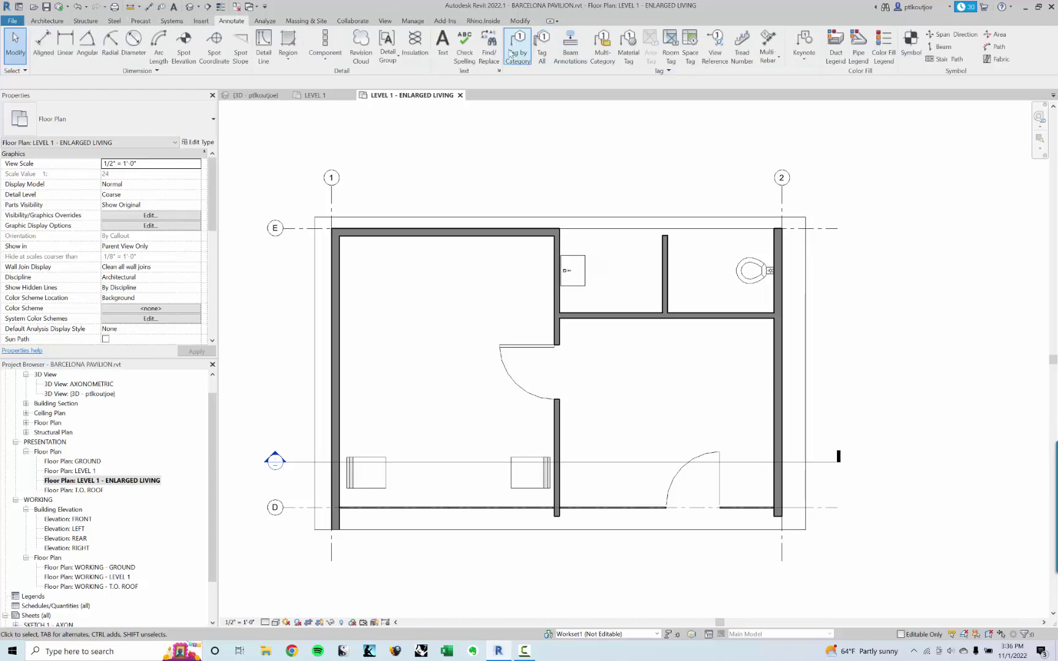
pyautogui.click(516, 54)
pyautogui.scroll(3, 493, 273)
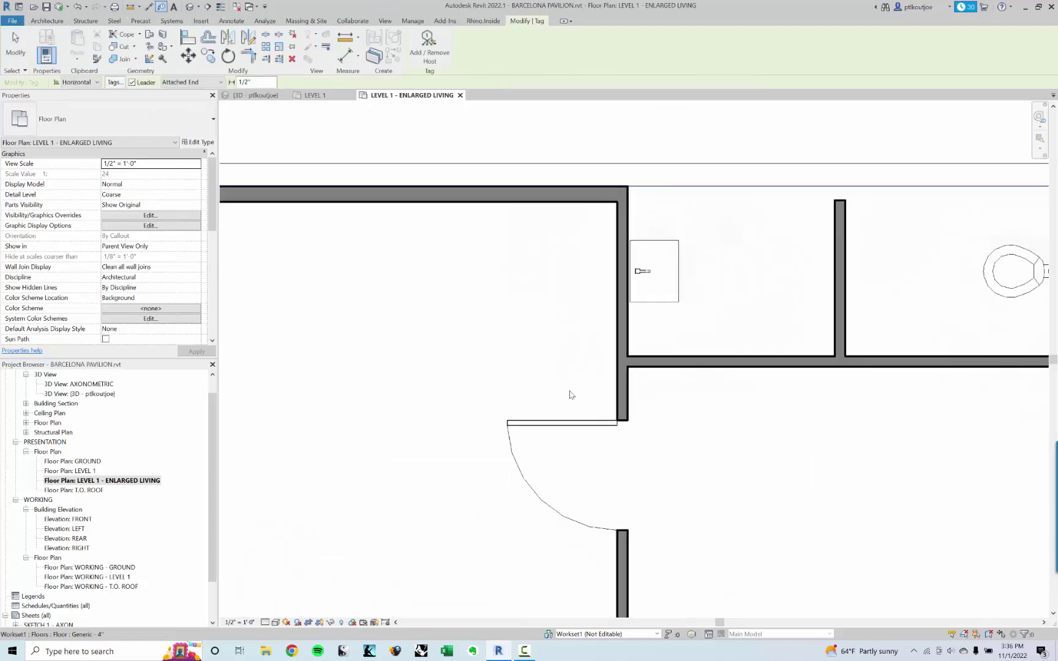
pyautogui.click(569, 424)
pyautogui.scroll(-3, 784, 430)
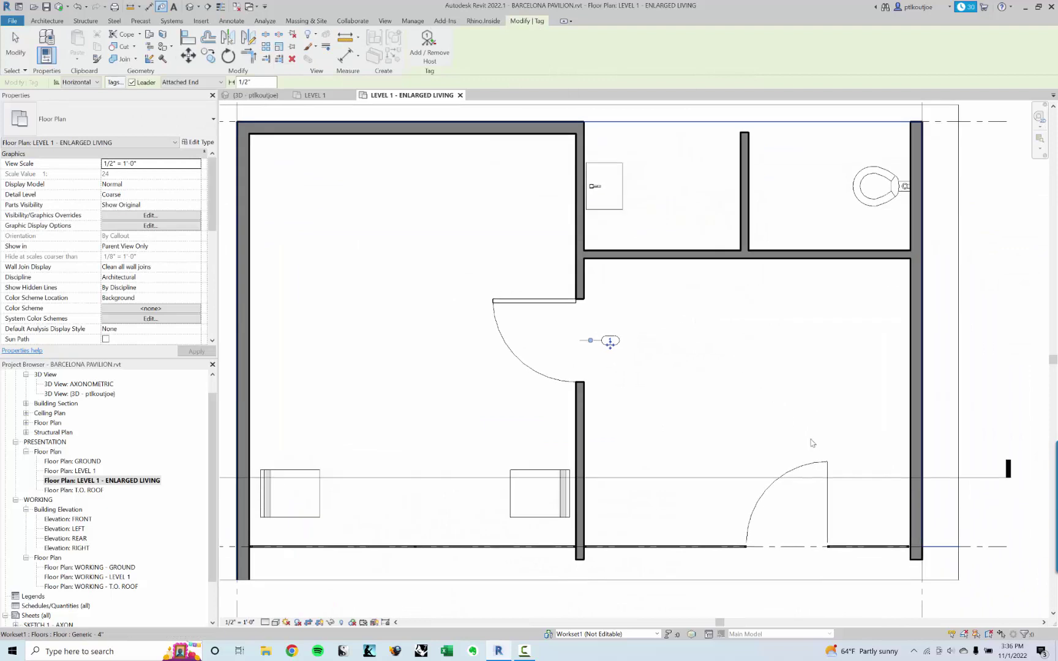
pyautogui.click(787, 517)
# Step: Try tagging the chair and decline loading a furniture tag
pyautogui.moveTo(718, 391); pyautogui.dragTo(688, 394, button='middle')
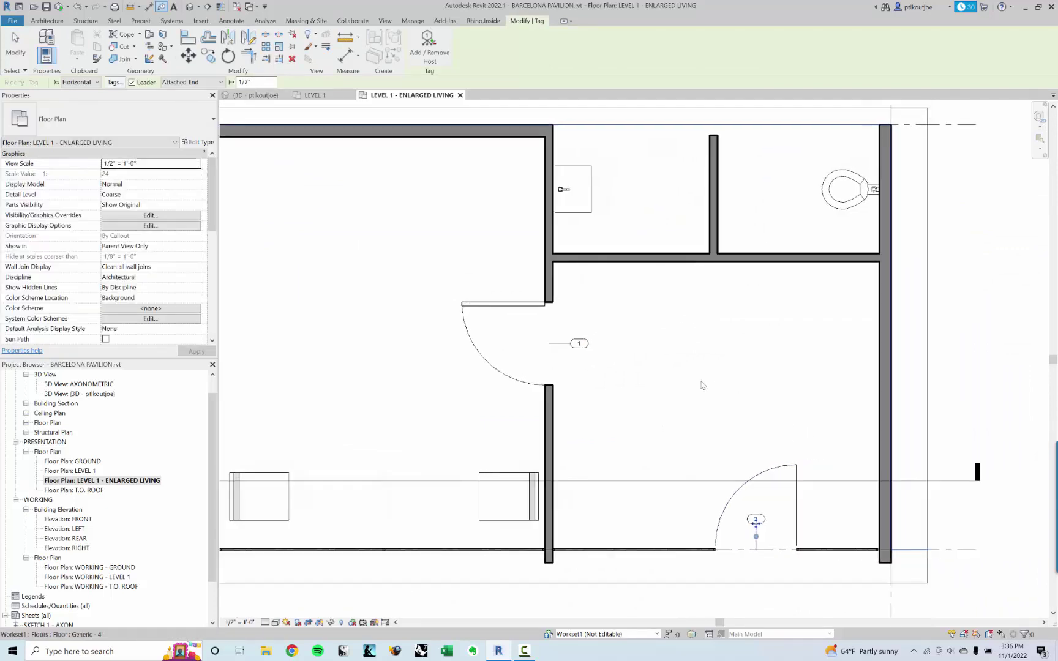
pyautogui.click(466, 516)
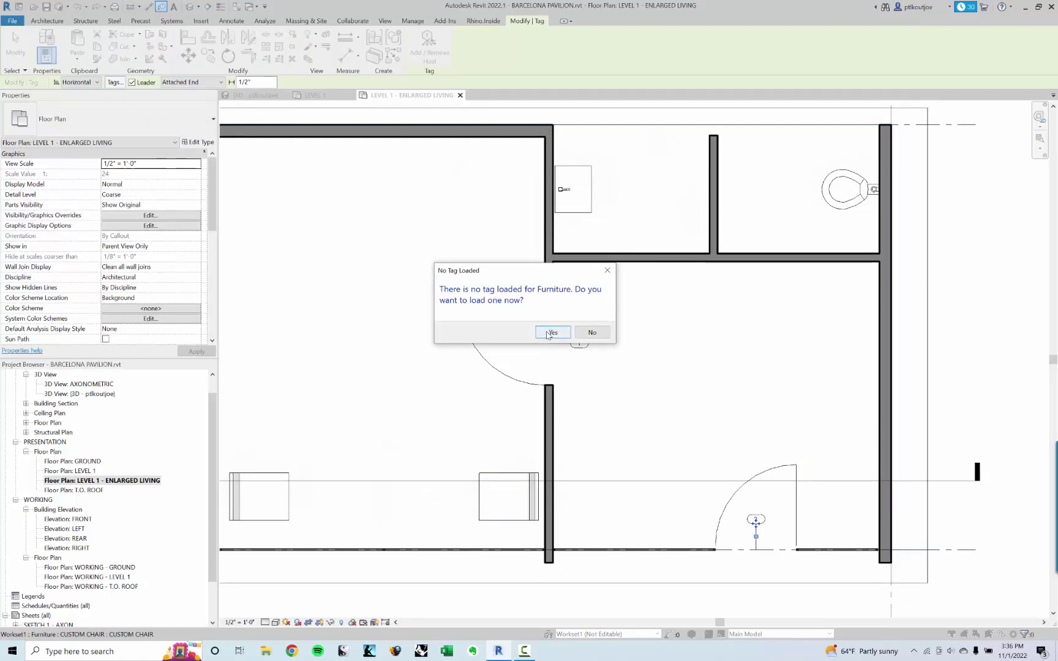
pyautogui.click(603, 334)
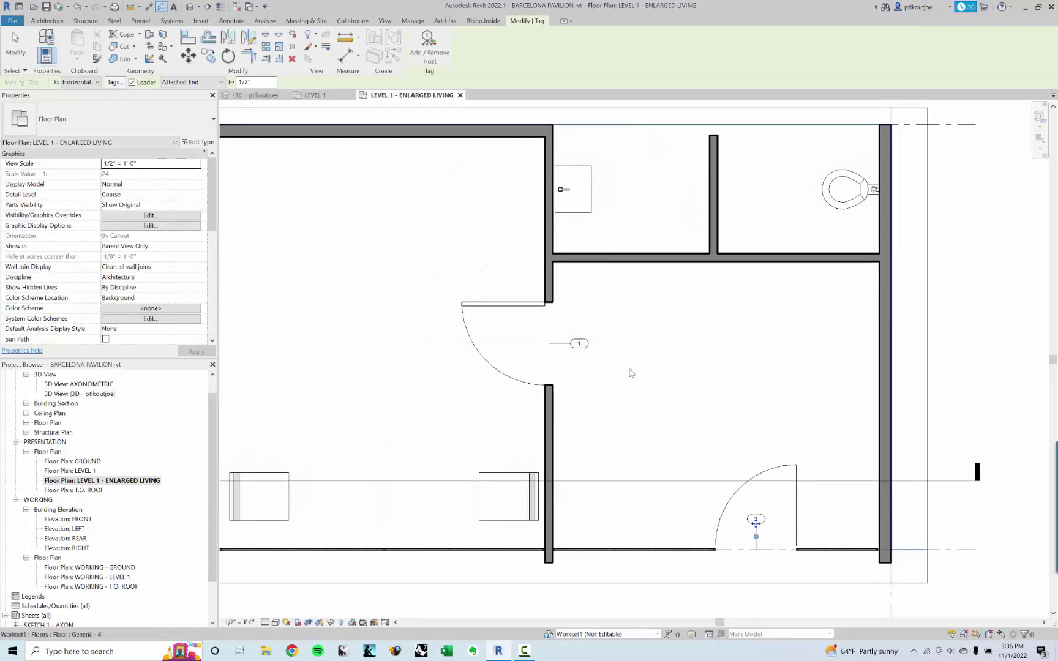
pyautogui.moveTo(630, 370); pyautogui.dragTo(614, 385, button='middle')
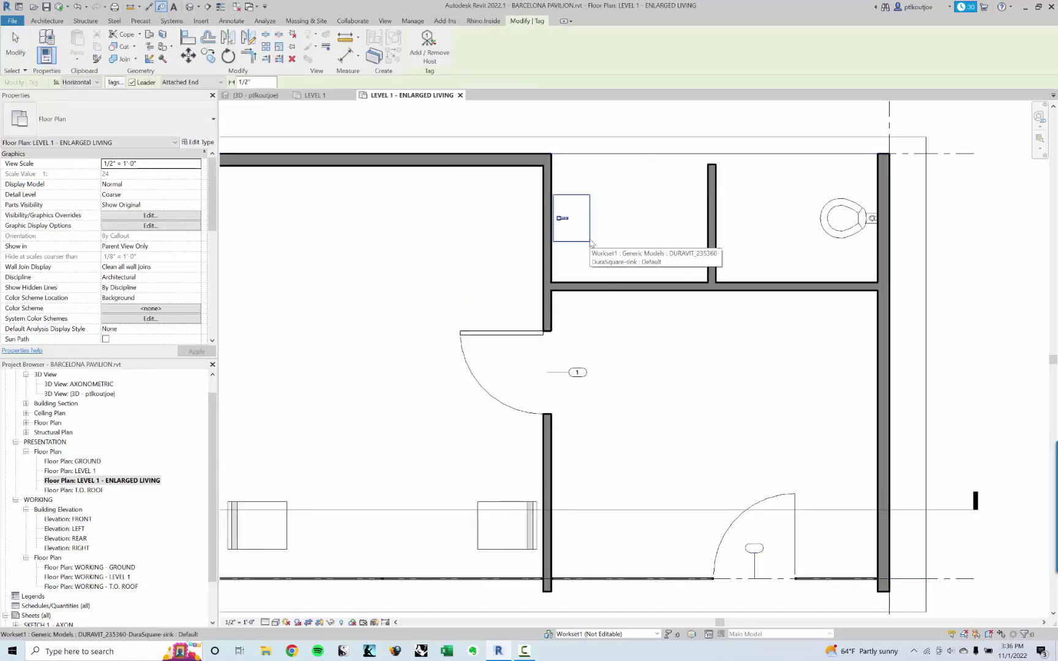
pyautogui.press('Escape')
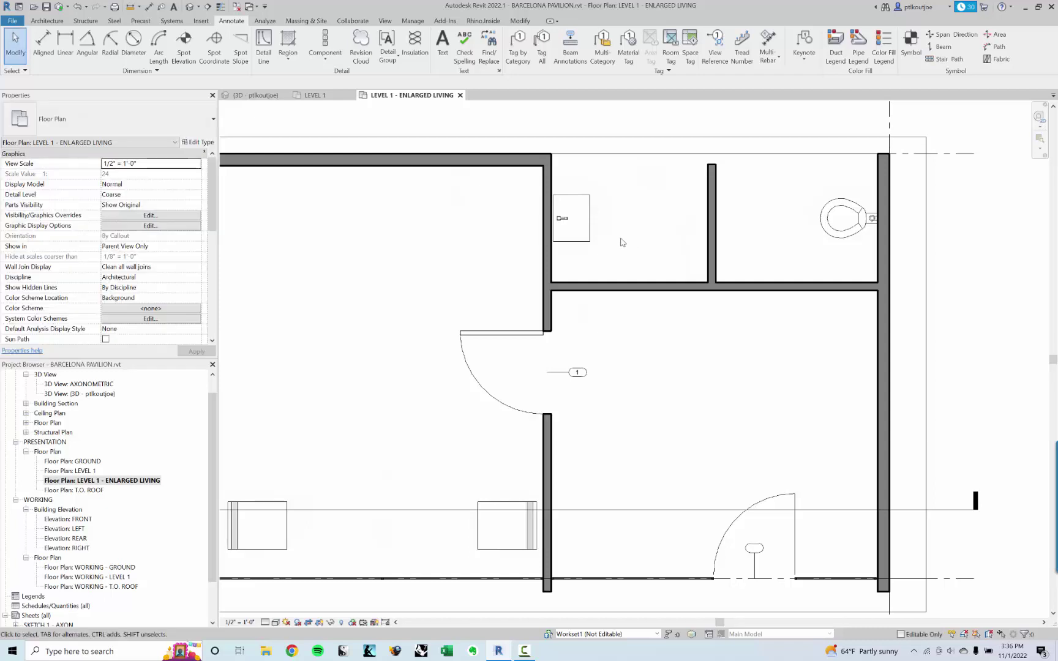
# Step: Try tagging the sink and toilet with TG, dismissing each missing-tag prompt
pyautogui.press('t')
pyautogui.press('g')
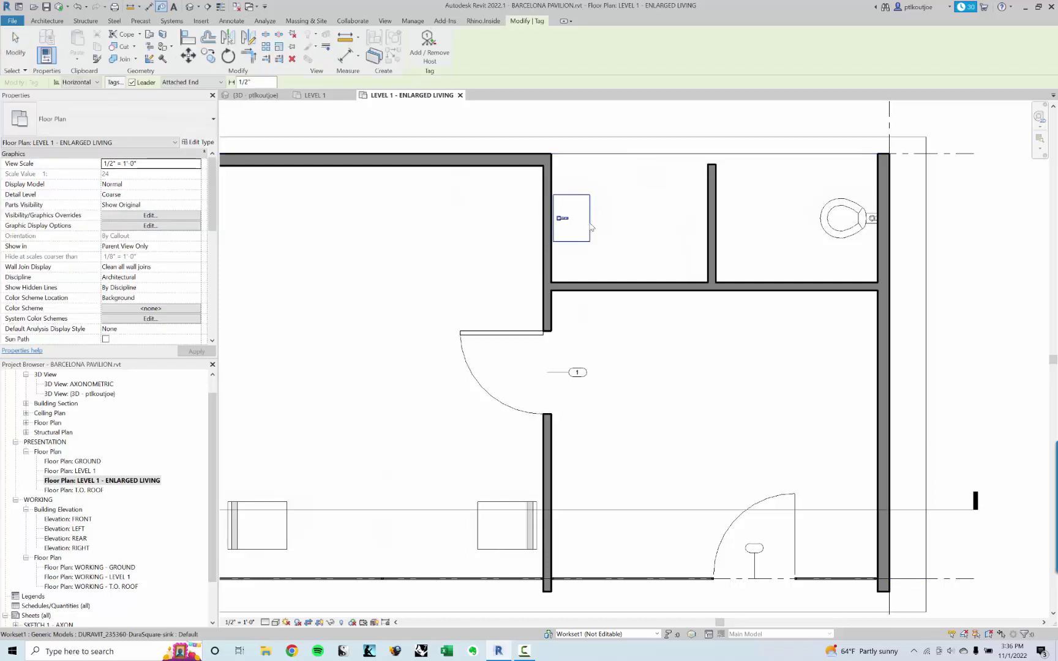
pyautogui.click(585, 230)
pyautogui.press('Escape')
pyautogui.press('Escape')
pyautogui.moveTo(619, 212); pyautogui.dragTo(584, 259, button='middle')
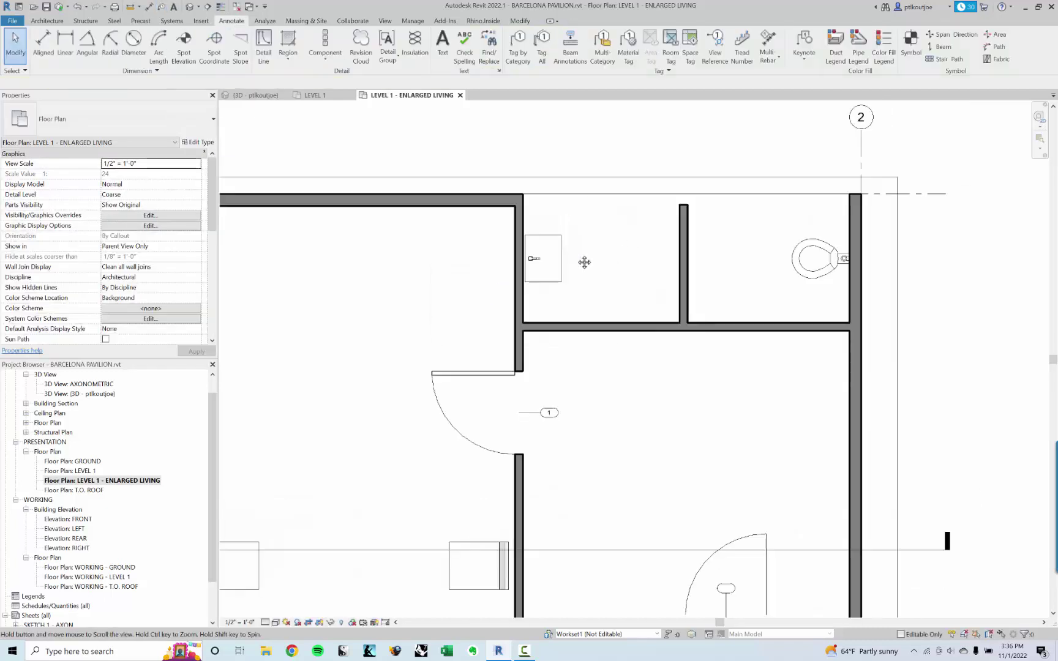
pyautogui.press('t')
pyautogui.press('g')
pyautogui.click(807, 267)
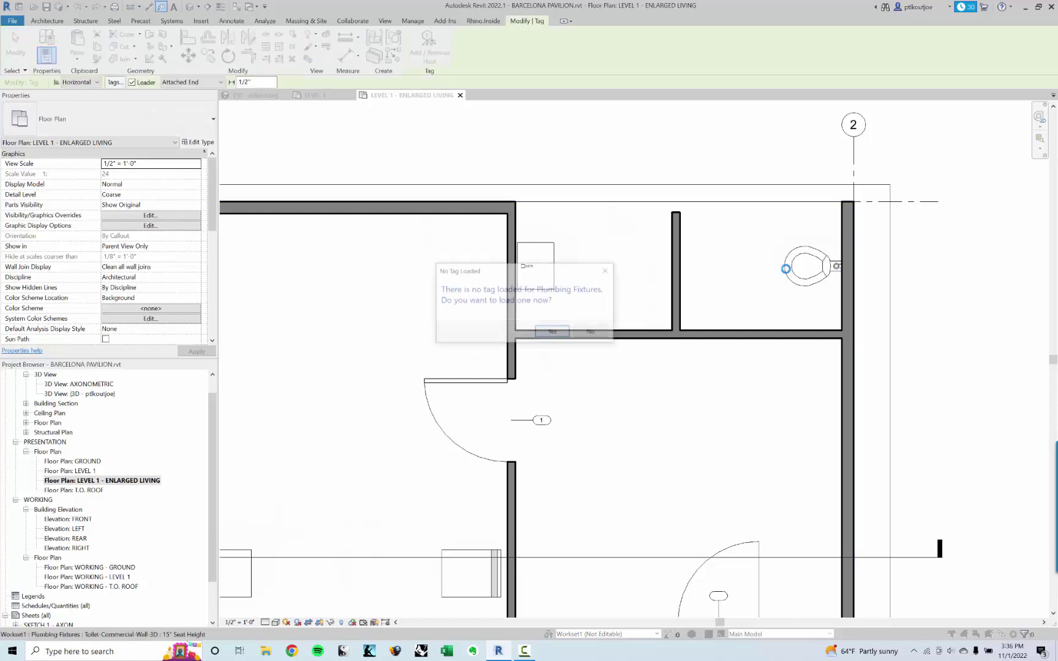
pyautogui.press('Escape')
pyautogui.press('Escape')
# Step: Select the lower curtain-wall door, then deselect it
pyautogui.scroll(-1, 605, 367)
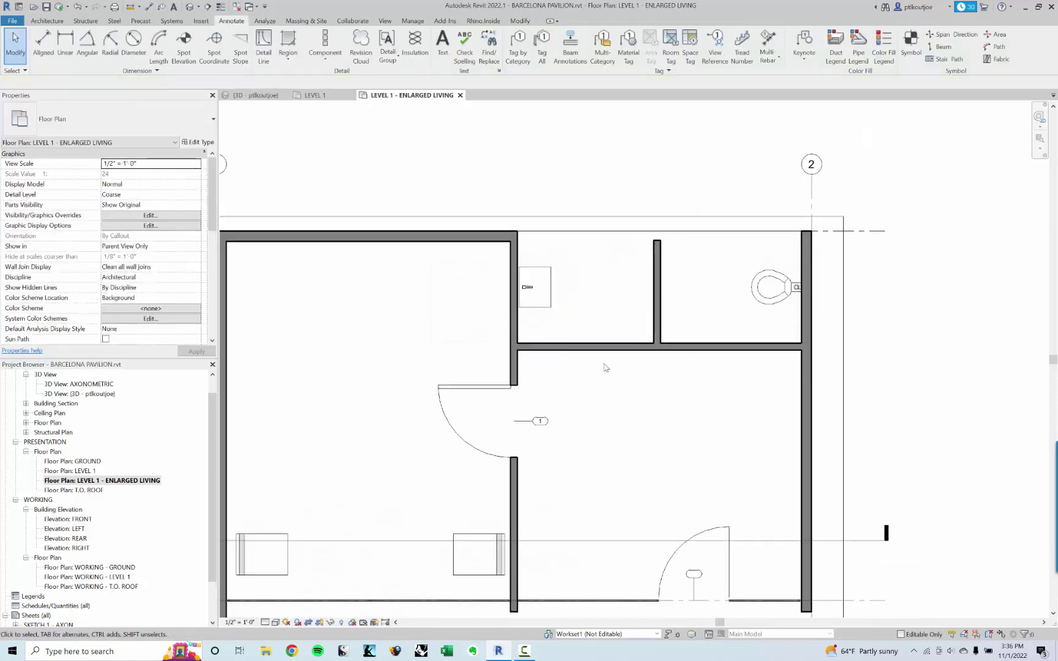
pyautogui.moveTo(633, 367); pyautogui.dragTo(620, 334, button='middle')
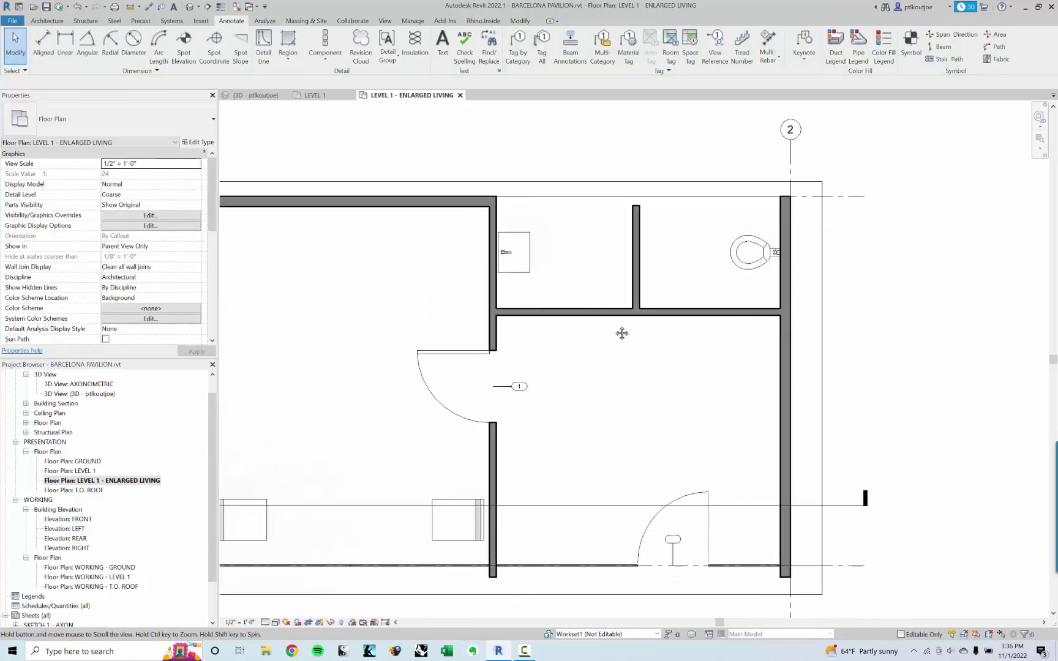
pyautogui.scroll(2, 621, 522)
pyautogui.moveTo(701, 501); pyautogui.dragTo(700, 479, button='middle')
pyautogui.scroll(2, 700, 478)
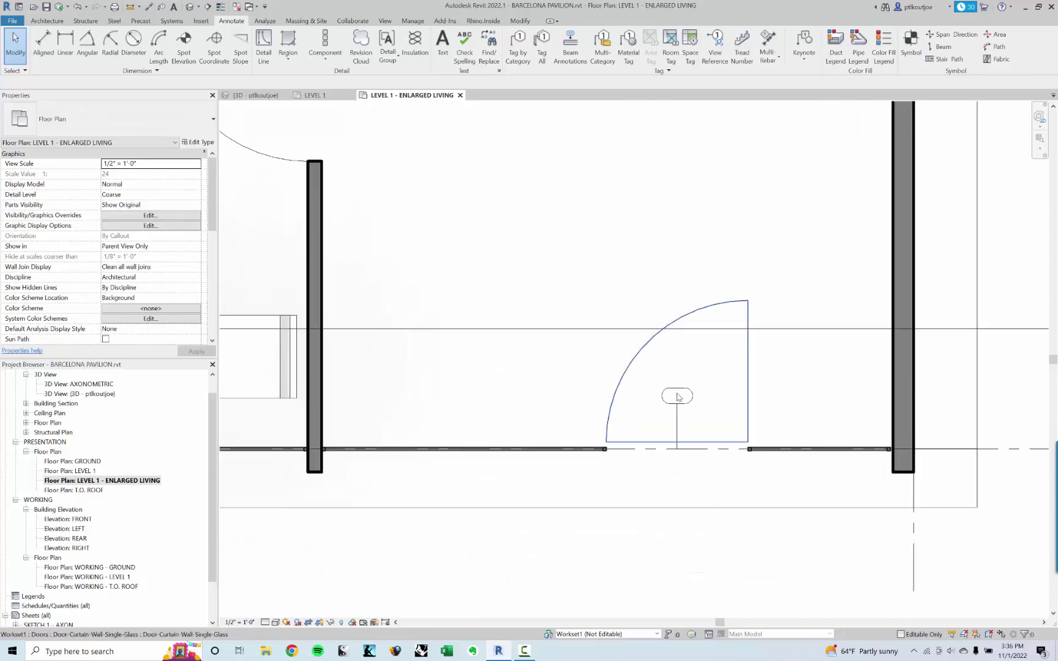
pyautogui.click(649, 343)
pyautogui.click(552, 241)
# Step: Place a wall tag on the wall below the doorway with TG
pyautogui.moveTo(552, 240); pyautogui.dragTo(615, 371, button='middle')
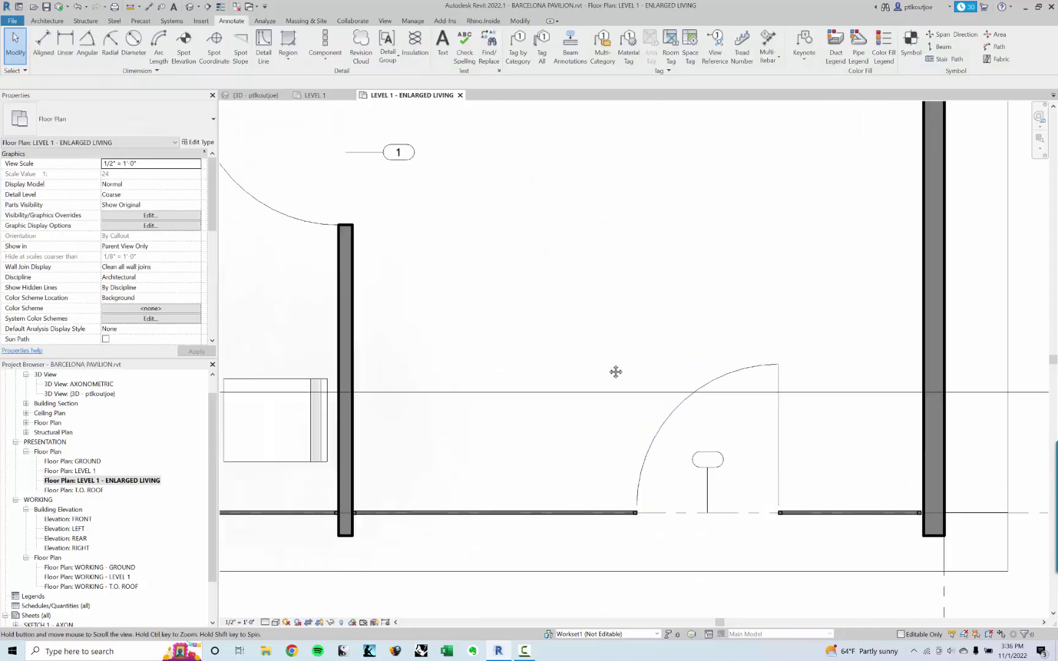
pyautogui.scroll(-1, 612, 374)
pyautogui.moveTo(484, 335); pyautogui.dragTo(541, 370, button='middle')
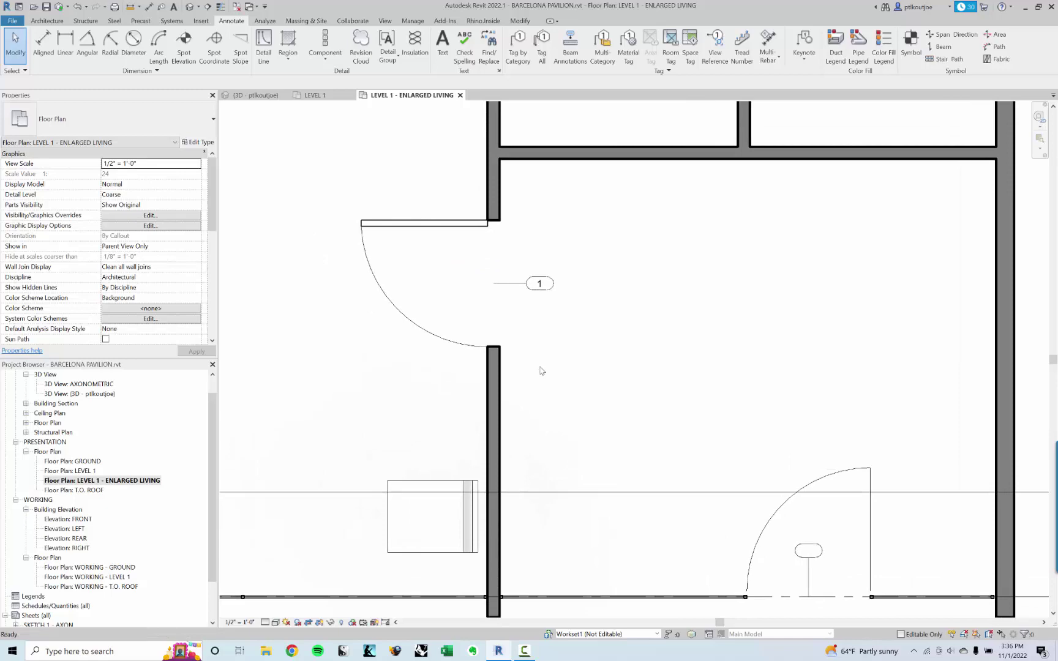
pyautogui.press('tg')
pyautogui.click(546, 406)
# Step: Tag the upper wall of the room and finish tagging
pyautogui.moveTo(810, 195); pyautogui.dragTo(652, 255, button='middle')
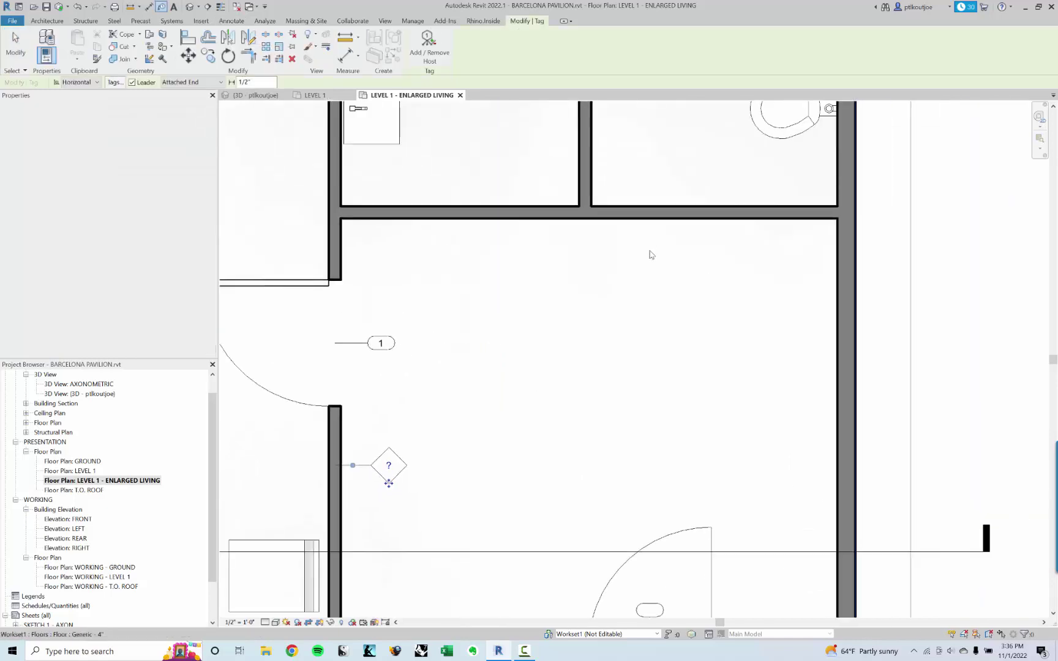
pyautogui.click(649, 226)
pyautogui.scroll(-2, 582, 336)
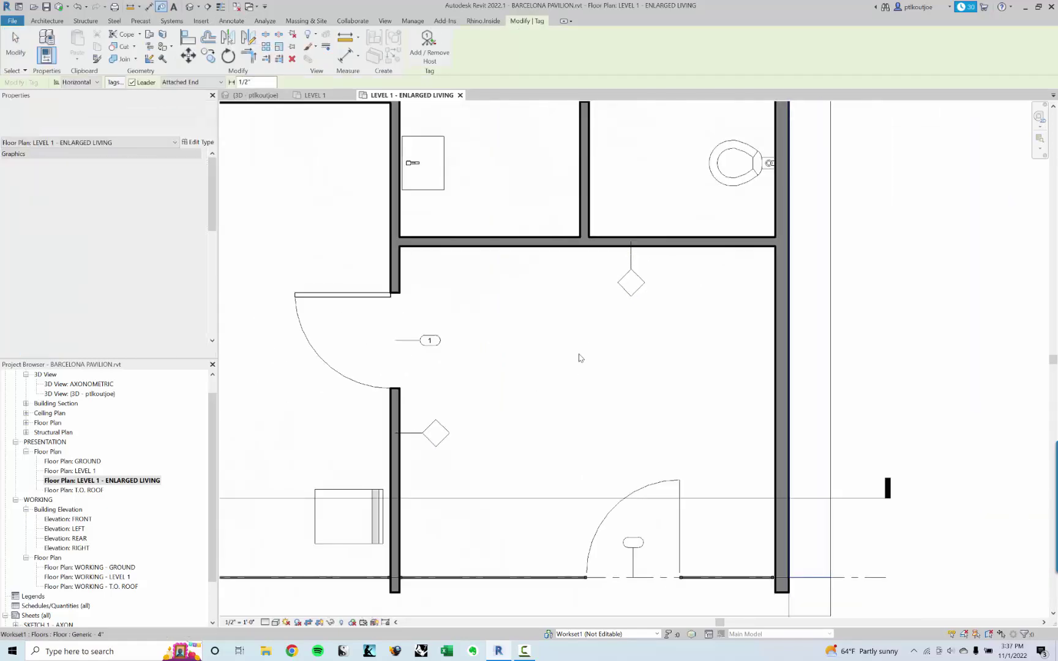
pyautogui.press('Escape')
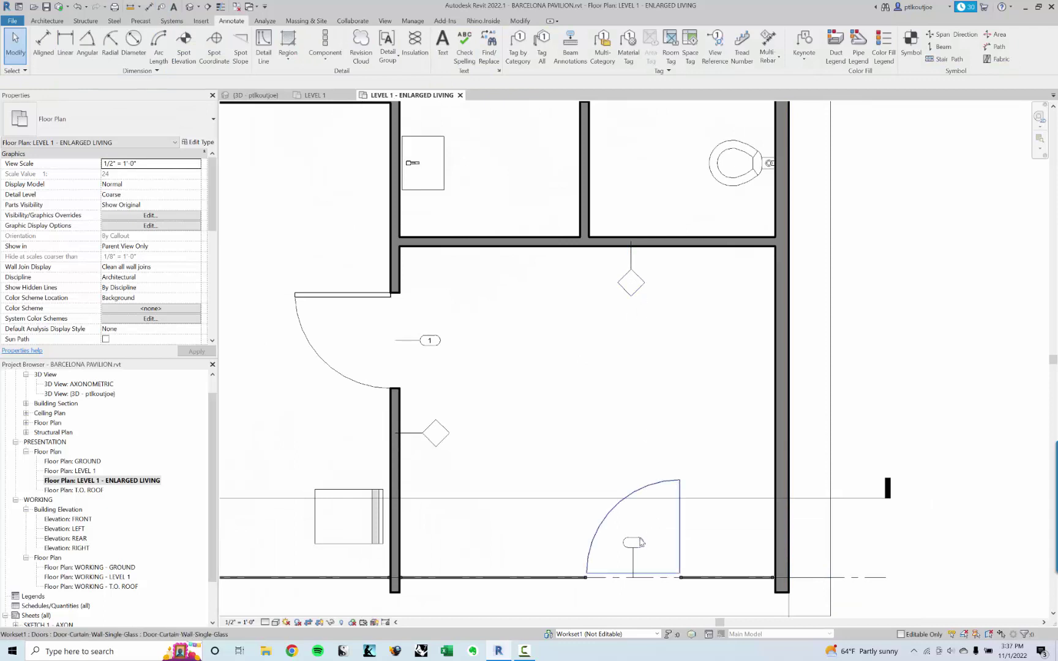
# Step: Select door tag 1 and the upper door beside it
pyautogui.scroll(-2, 560, 359)
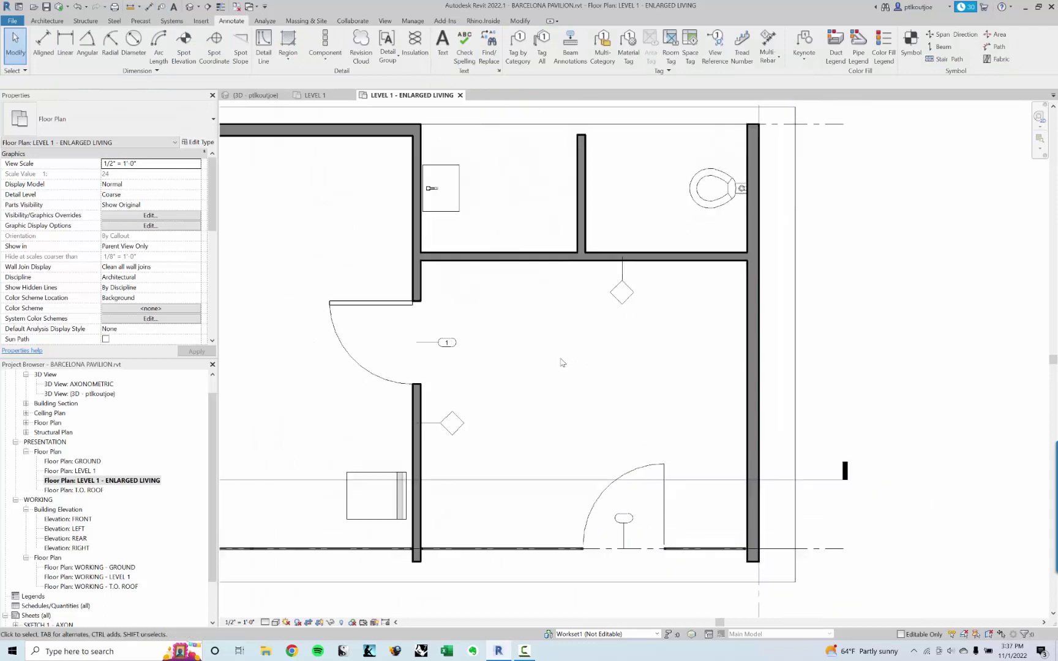
pyautogui.moveTo(583, 371); pyautogui.dragTo(708, 387, button='middle')
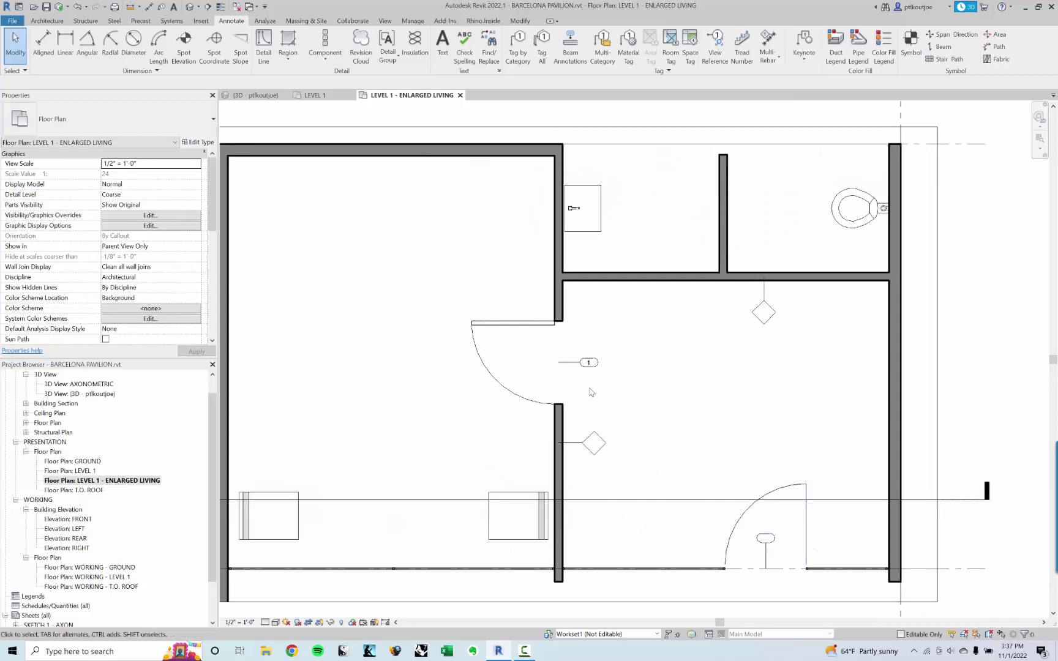
pyautogui.click(600, 370)
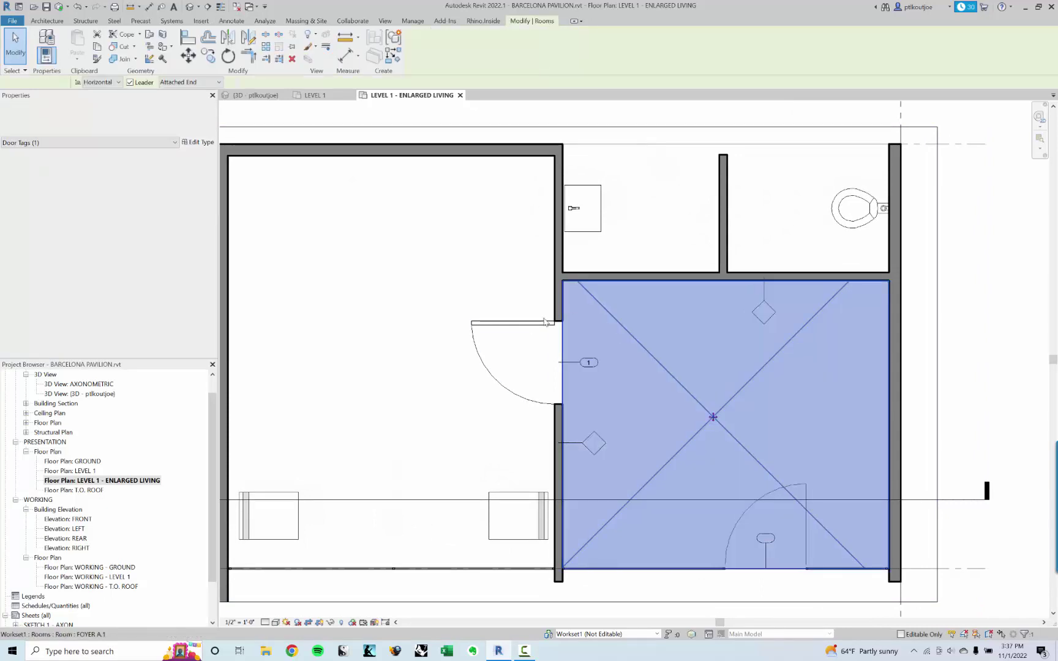
pyautogui.click(513, 361)
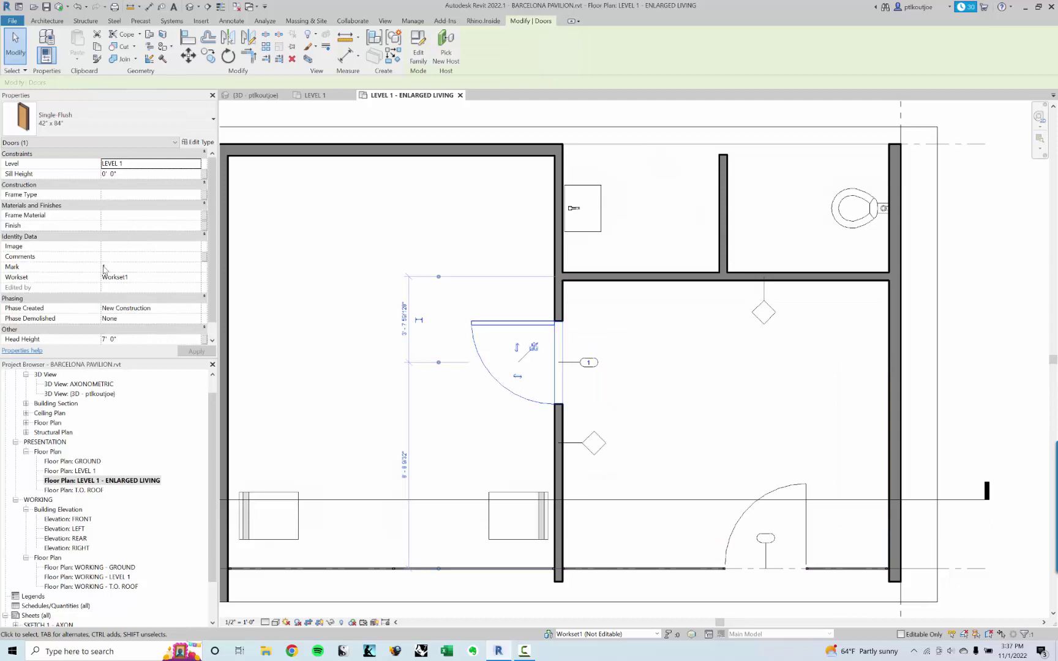
# Step: Set the lower glass door's Mark to 2 in Properties
pyautogui.click(762, 497)
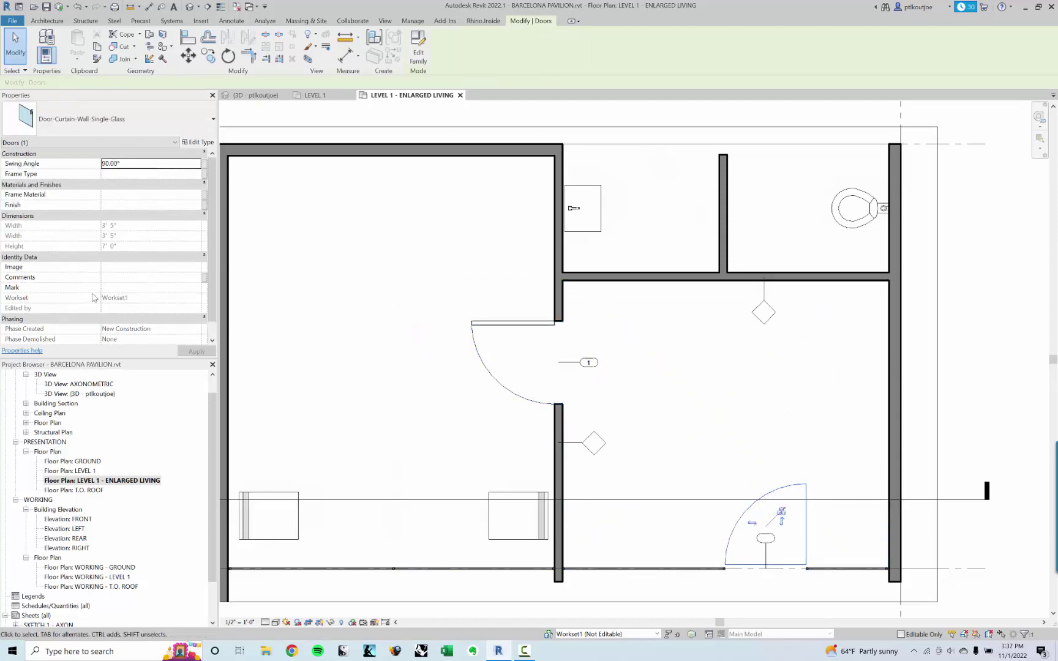
pyautogui.click(123, 288)
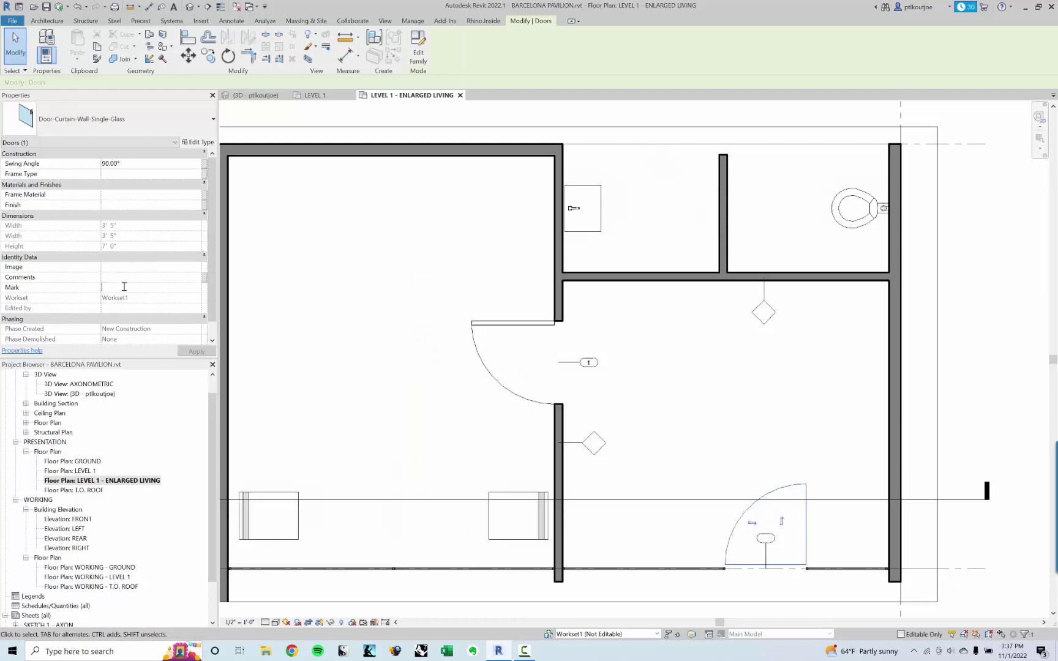
pyautogui.write('2')
pyautogui.press('Return')
pyautogui.click(279, 354)
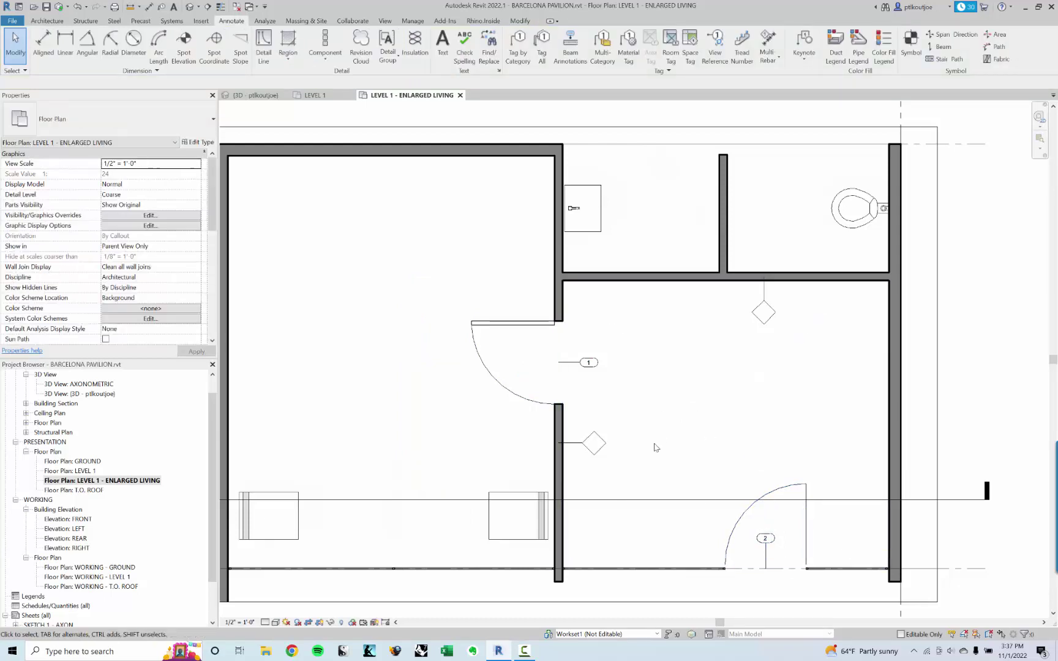
pyautogui.scroll(1, 589, 364)
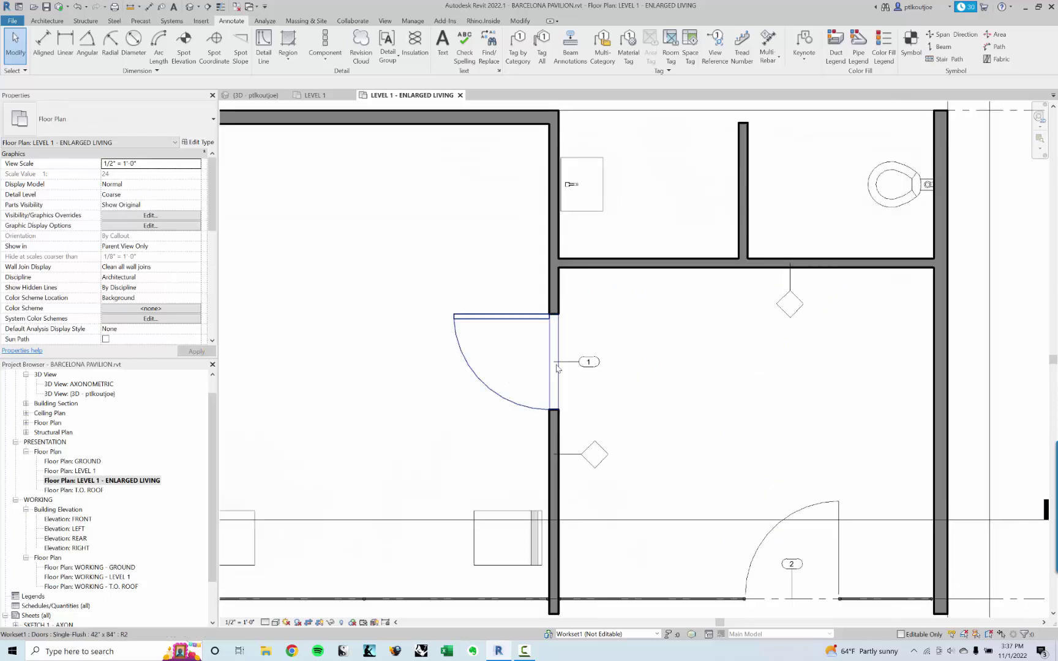
# Step: Remove door tag 1's leader and move it left into the doorway
pyautogui.click(587, 364)
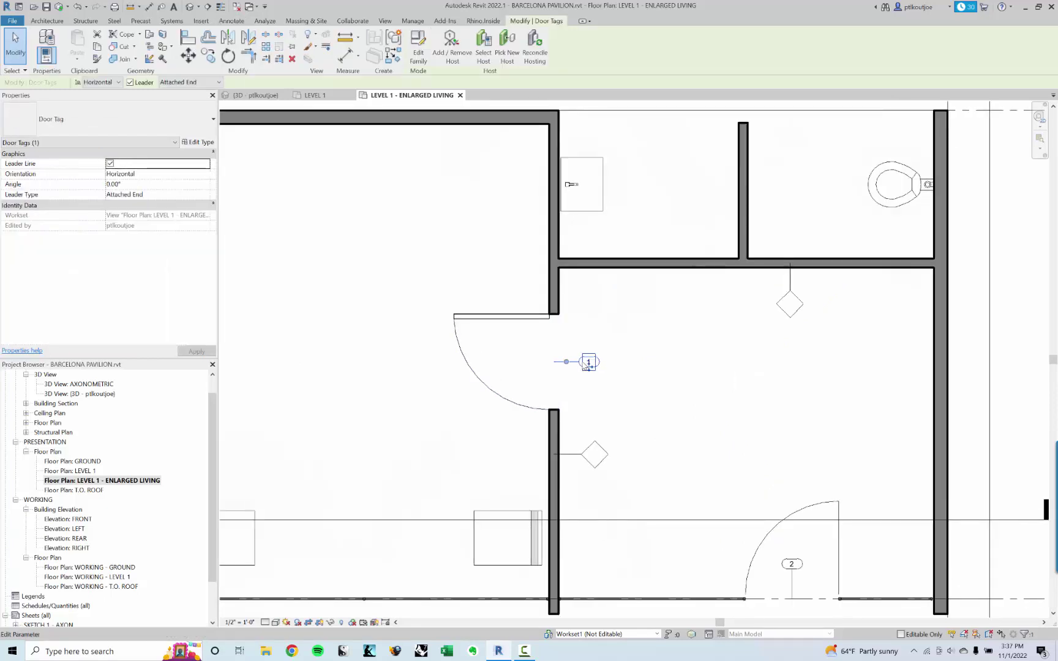
pyautogui.click(130, 82)
pyautogui.moveTo(589, 366); pyautogui.dragTo(556, 367)
pyautogui.press('Escape')
# Step: Remove door tag 2's leader and move it down onto the lower wall line
pyautogui.moveTo(812, 561); pyautogui.dragTo(761, 486, button='middle')
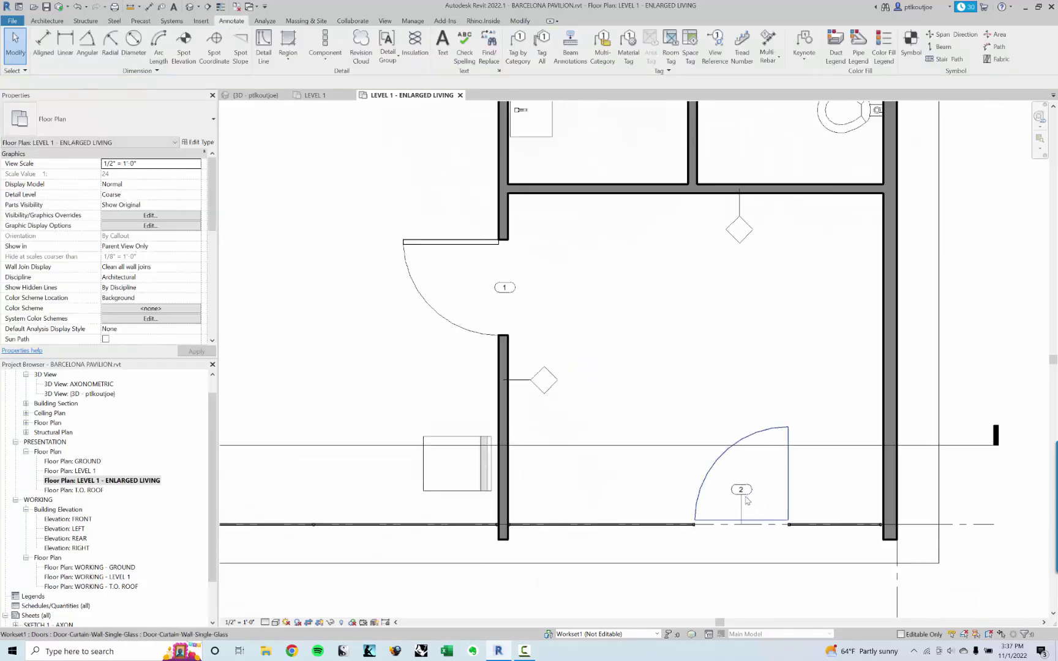
pyautogui.click(746, 501)
pyautogui.press('Escape')
pyautogui.click(747, 501)
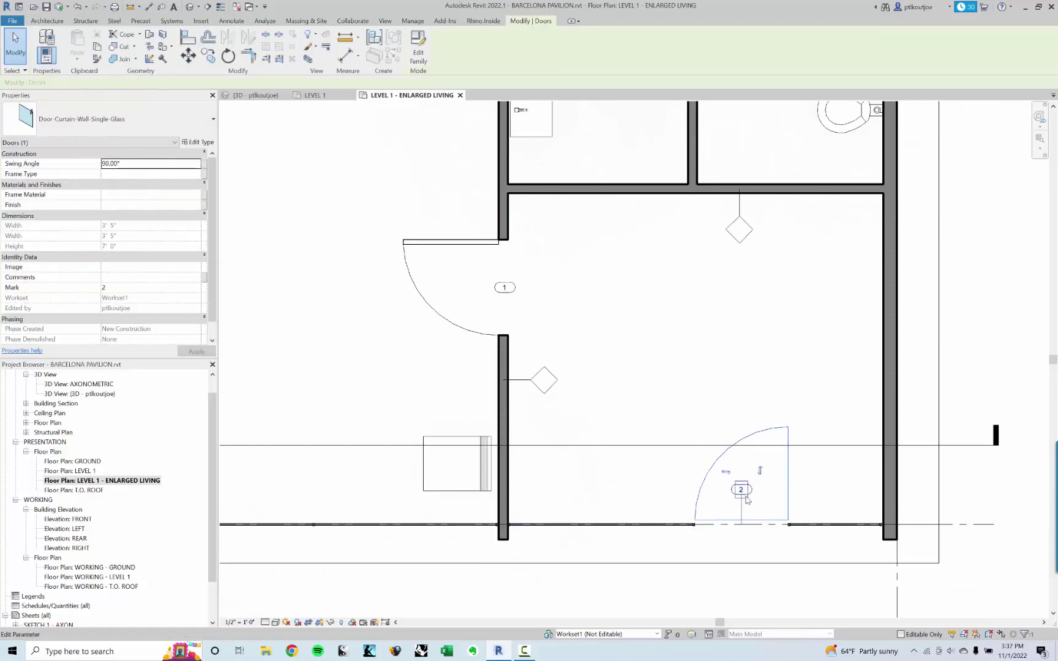
pyautogui.press('Escape')
pyautogui.click(741, 490)
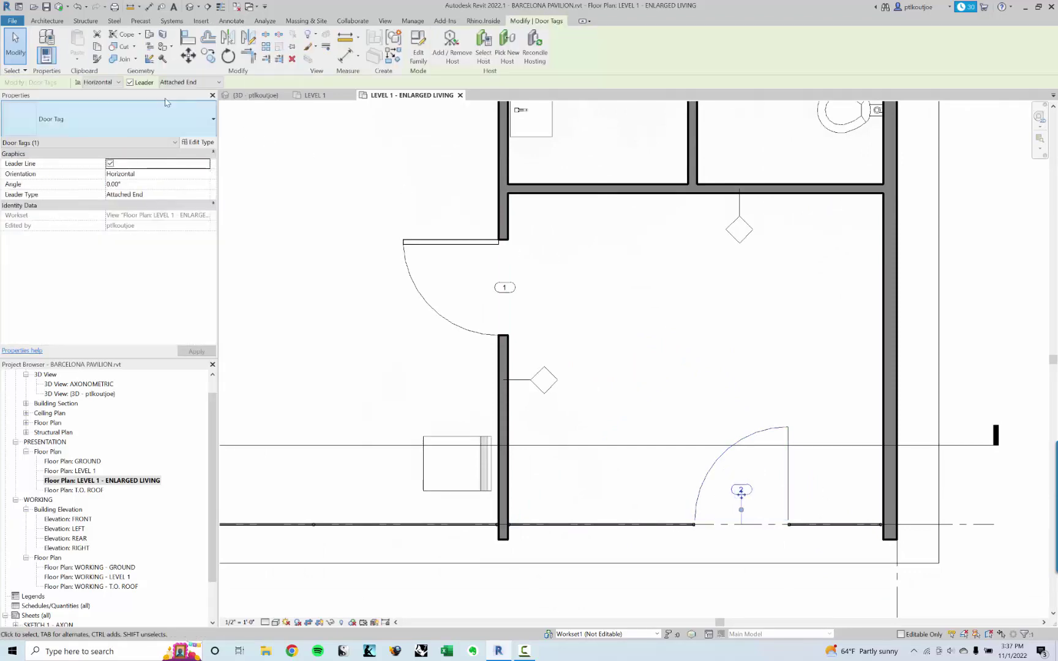
pyautogui.click(130, 82)
pyautogui.moveTo(742, 497); pyautogui.dragTo(743, 524)
pyautogui.click(598, 309)
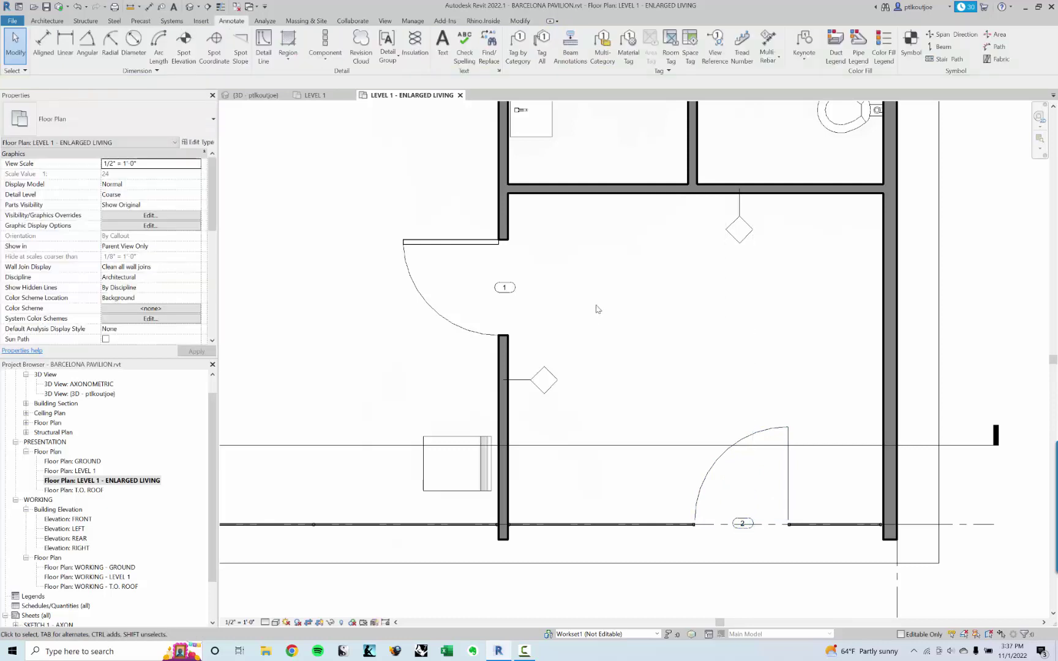
# Step: Undo an extra door tag and re-tag the upper door without a leader
pyautogui.press('t')
pyautogui.press('g')
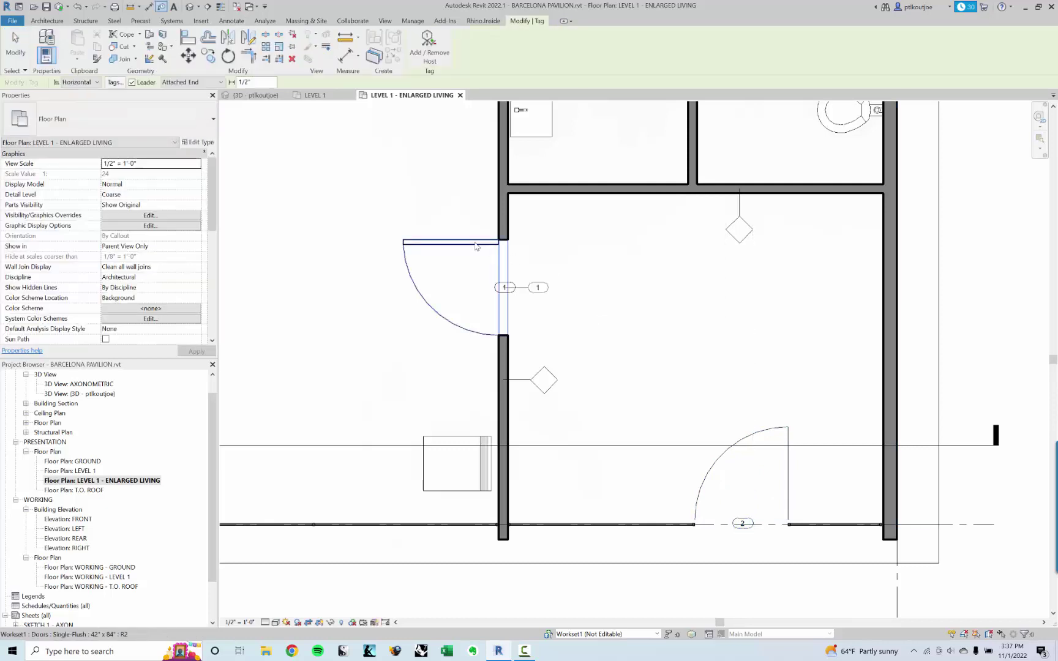
pyautogui.click(476, 246)
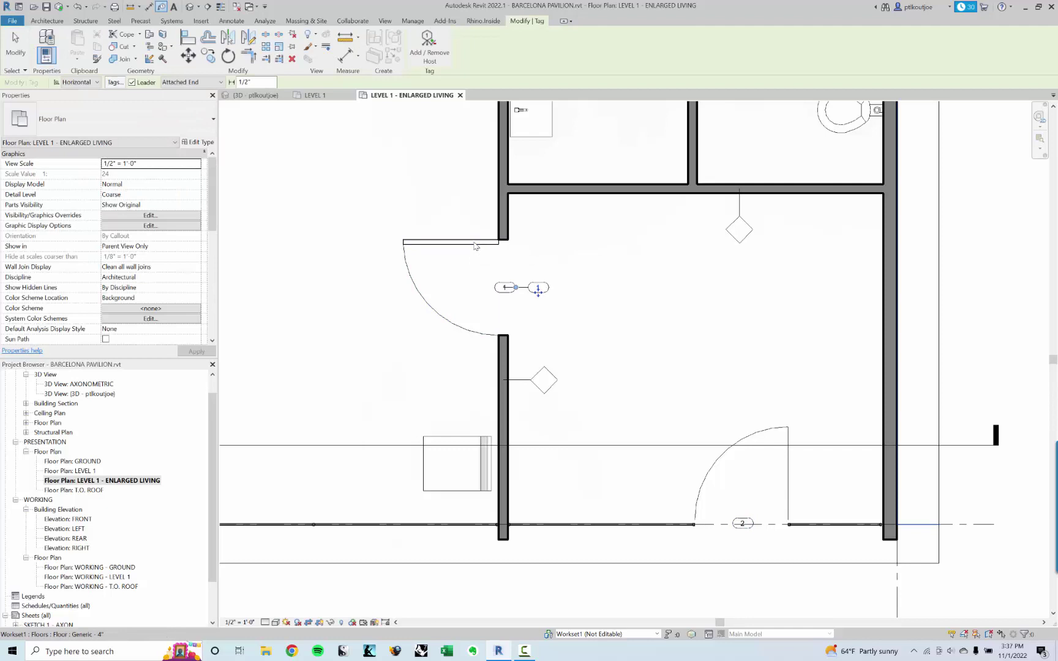
pyautogui.hotkey('ctrl', 'z')
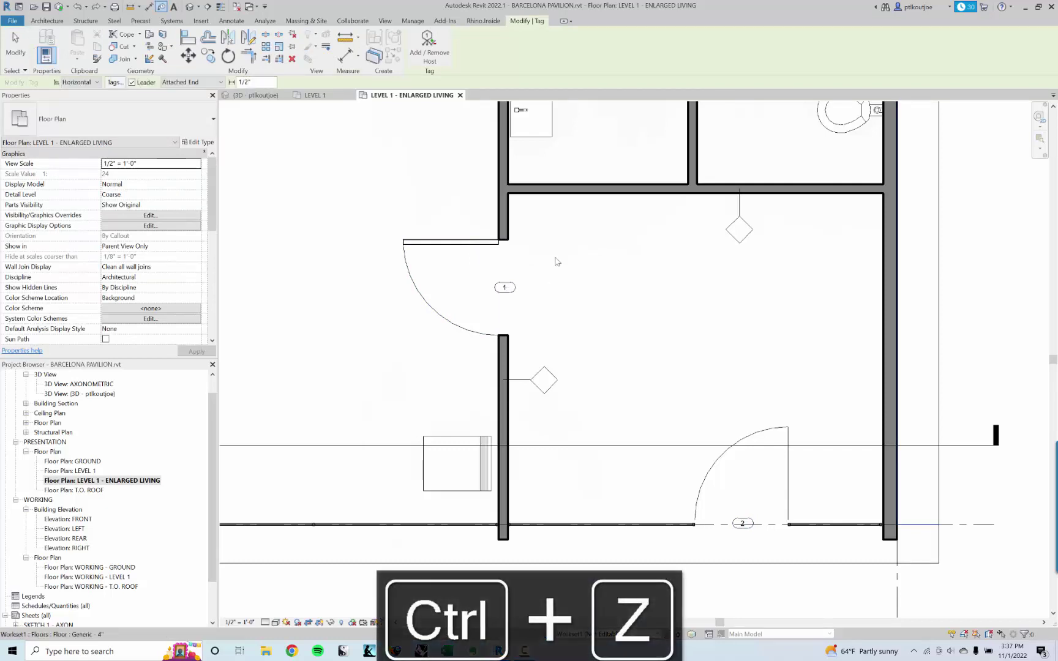
pyautogui.click(132, 82)
pyautogui.click(521, 262)
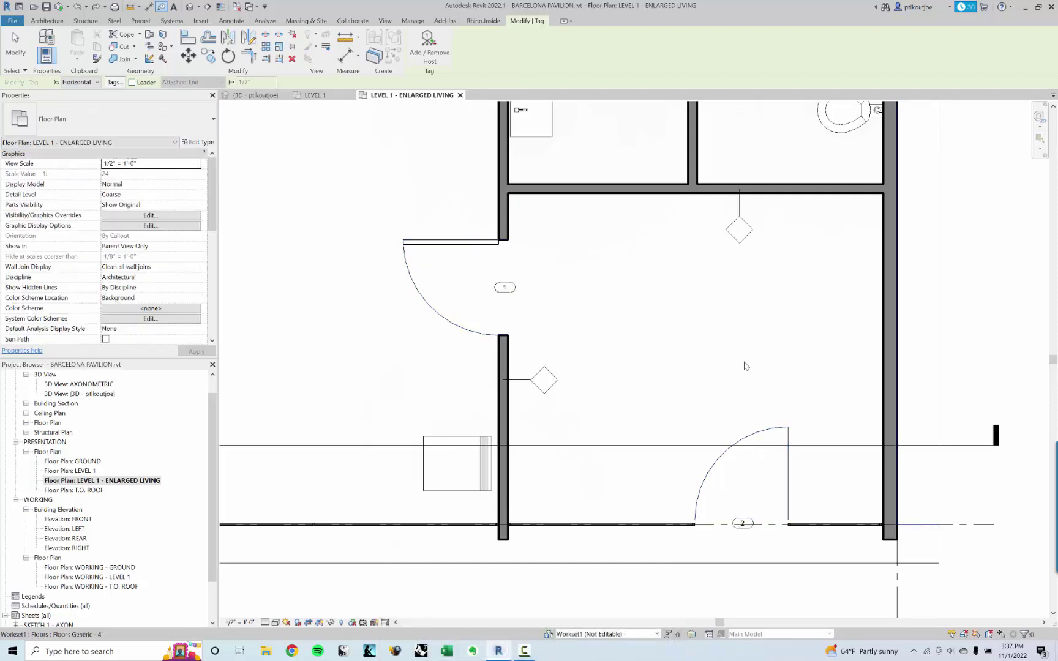
pyautogui.press('Escape')
# Step: Set the horizontal wall's Mark to 1 in Properties
pyautogui.moveTo(683, 300); pyautogui.dragTo(588, 400, button='middle')
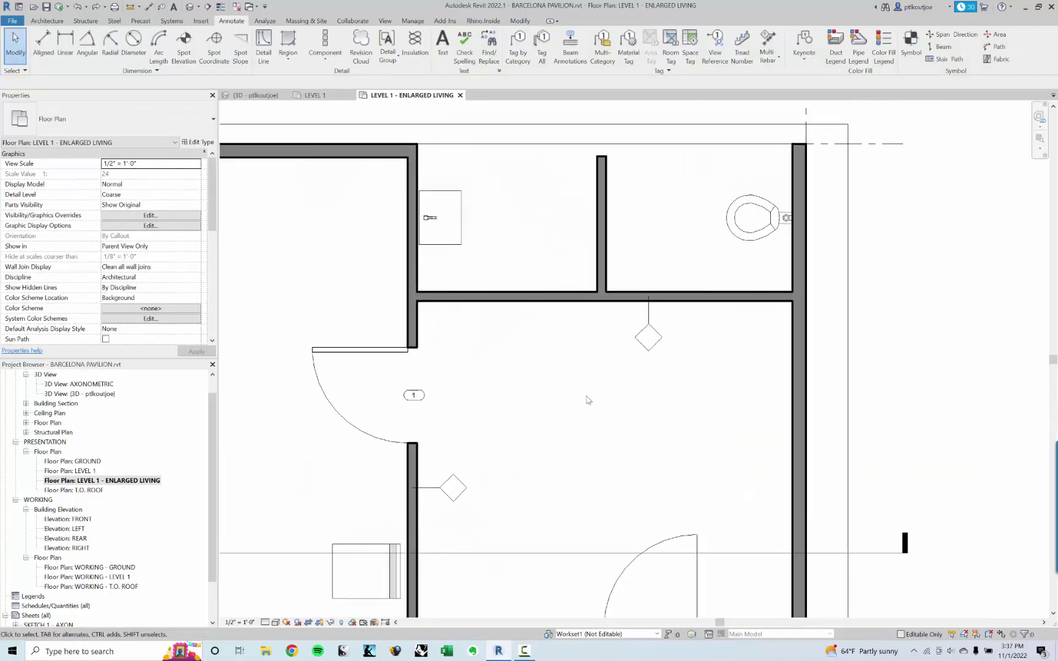
pyautogui.click(652, 337)
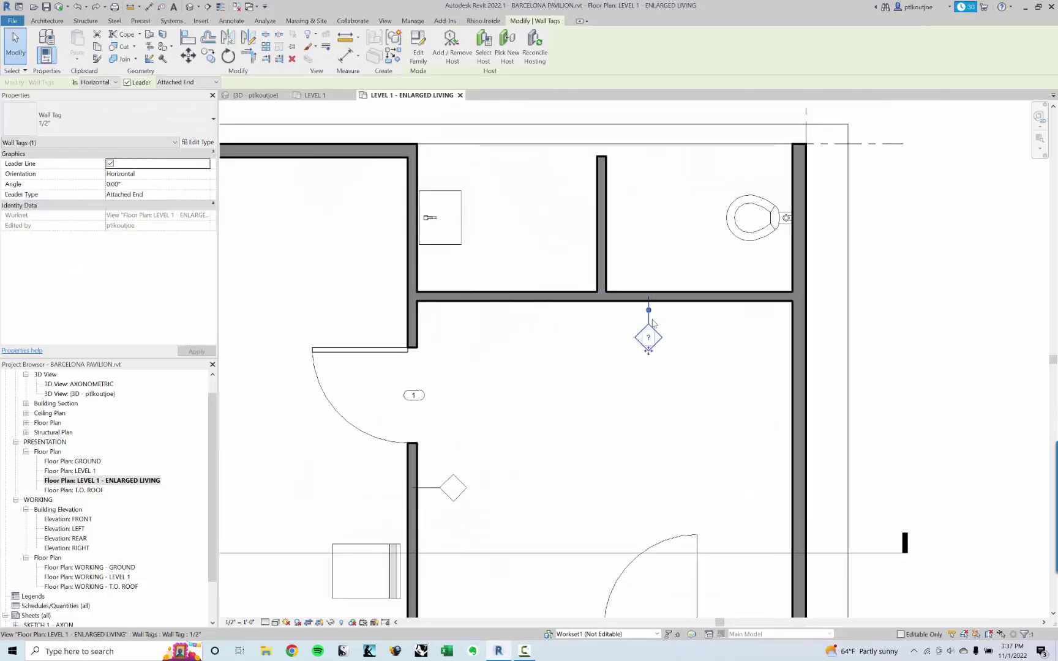
pyautogui.press('Escape')
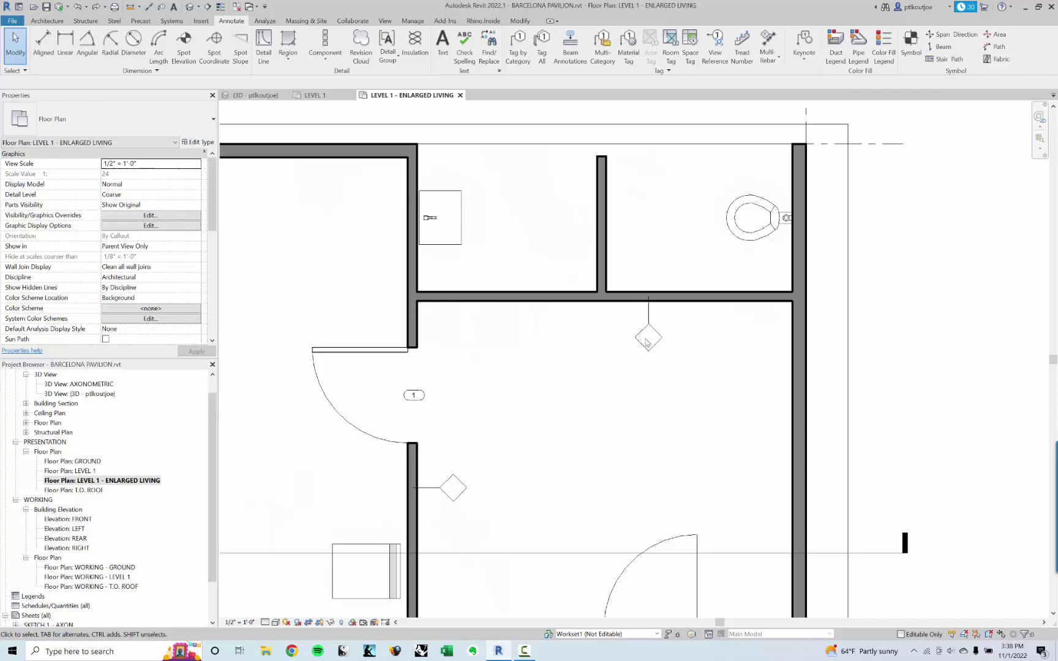
pyautogui.click(625, 298)
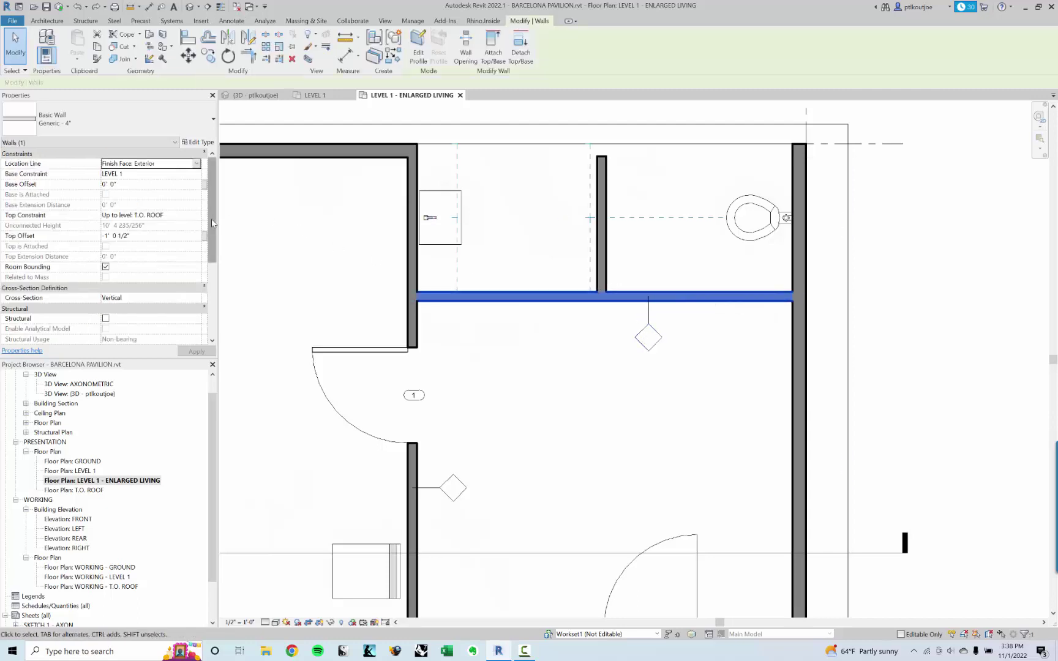
pyautogui.scroll(-3, 205, 288)
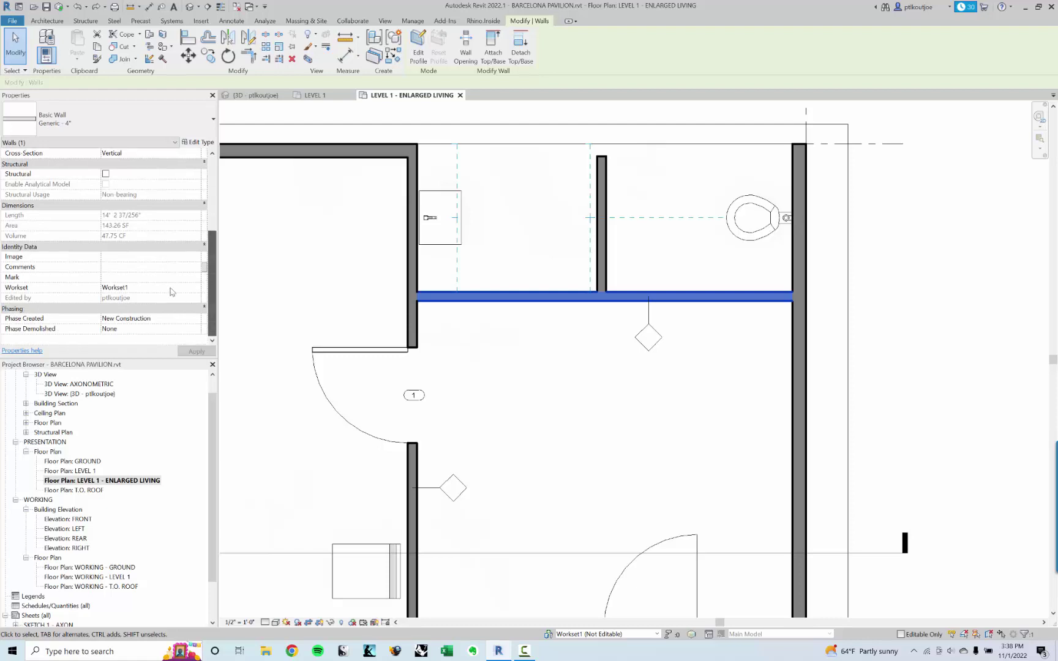
pyautogui.click(141, 274)
pyautogui.write('1')
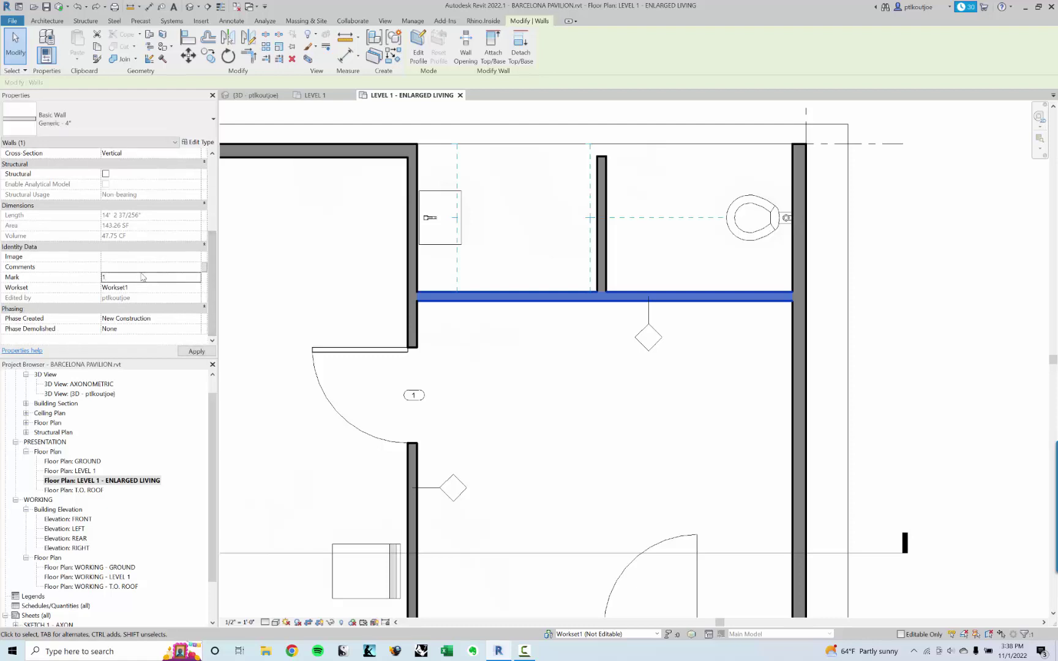
pyautogui.click(599, 386)
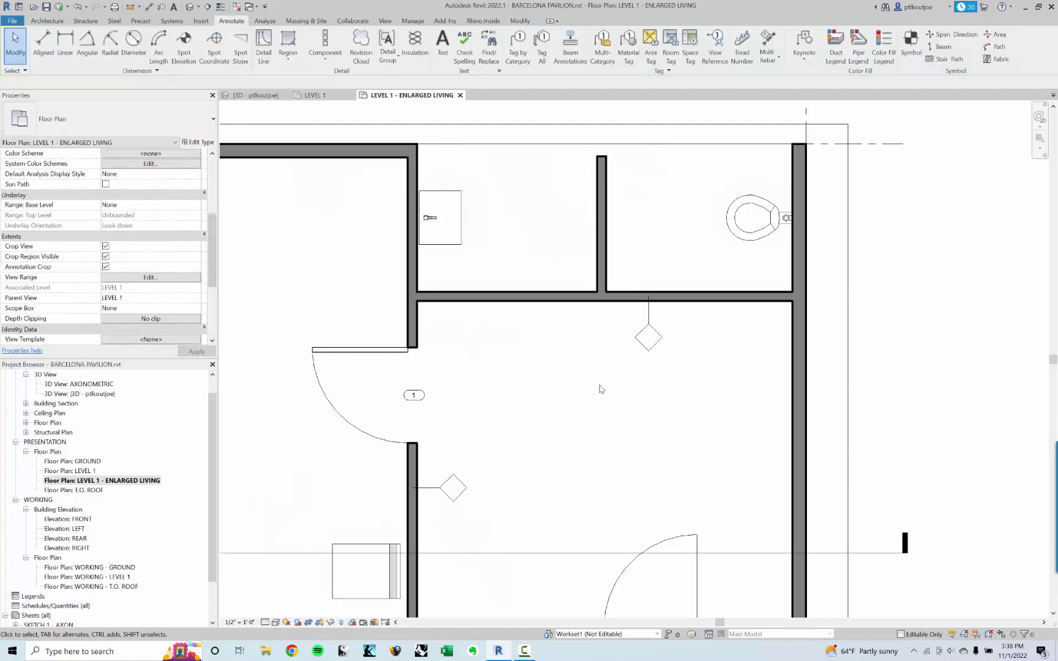
# Step: Confirm Type Mark 1 for the Generic - 4" wall type in Type Properties
pyautogui.click(637, 298)
pyautogui.click(209, 143)
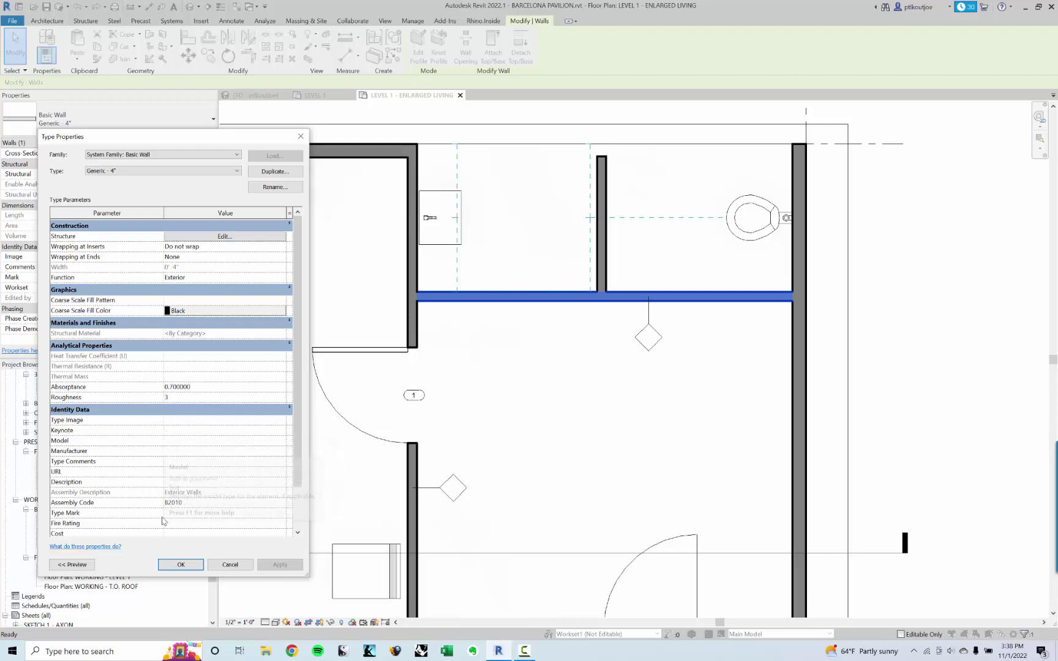
pyautogui.click(181, 564)
pyautogui.moveTo(618, 408); pyautogui.dragTo(586, 338, button='middle')
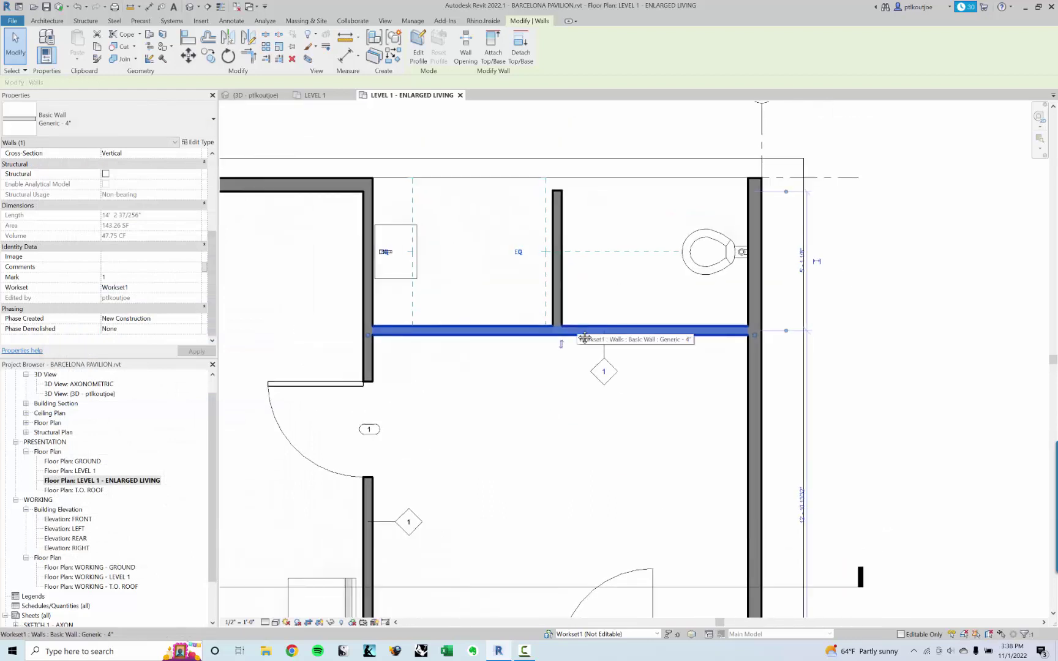
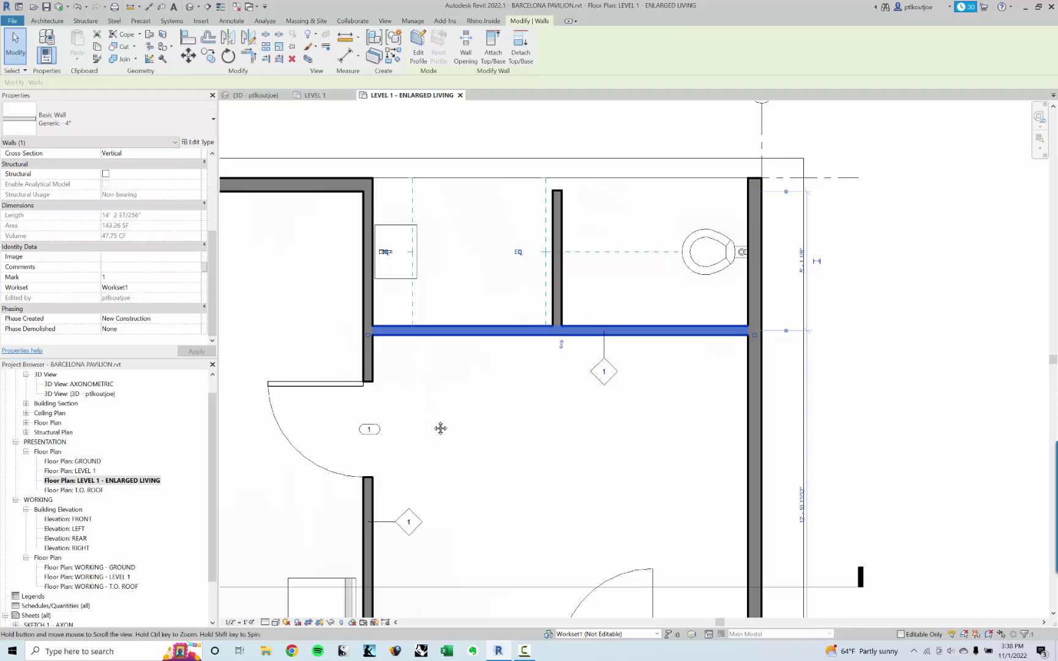
# Step: Inspect the left-wall door and FOYER A.1 room, briefly starting then cancelling Tag by Category
pyautogui.moveTo(439, 427); pyautogui.dragTo(455, 392, button='middle')
pyautogui.click(391, 391)
pyautogui.press('Escape')
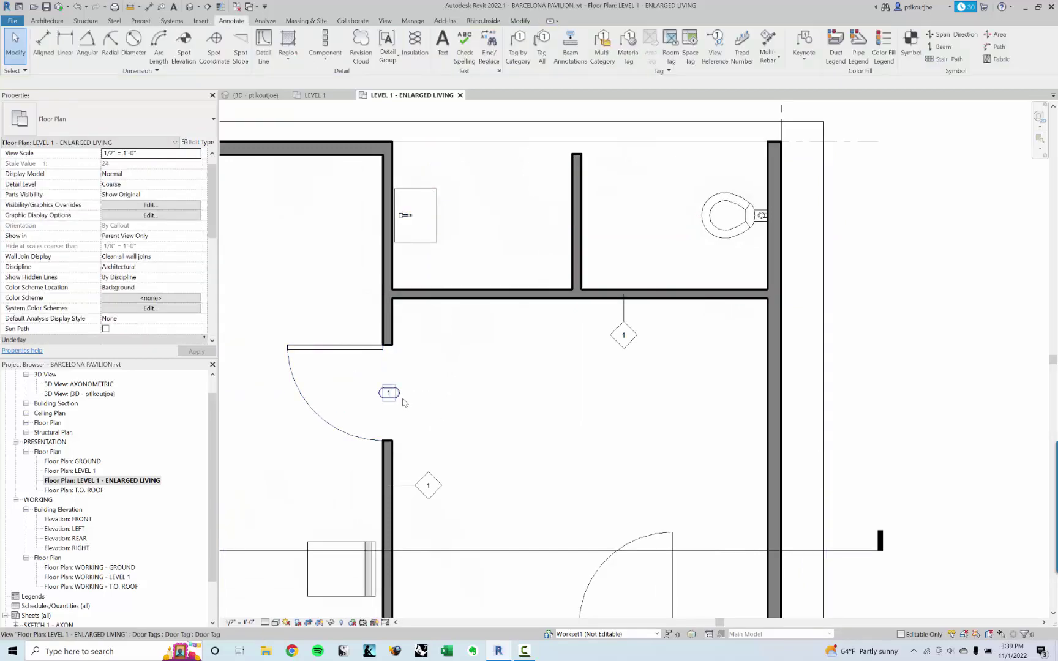
pyautogui.press('t')
pyautogui.press('g')
pyautogui.press('Escape')
pyautogui.click(331, 345)
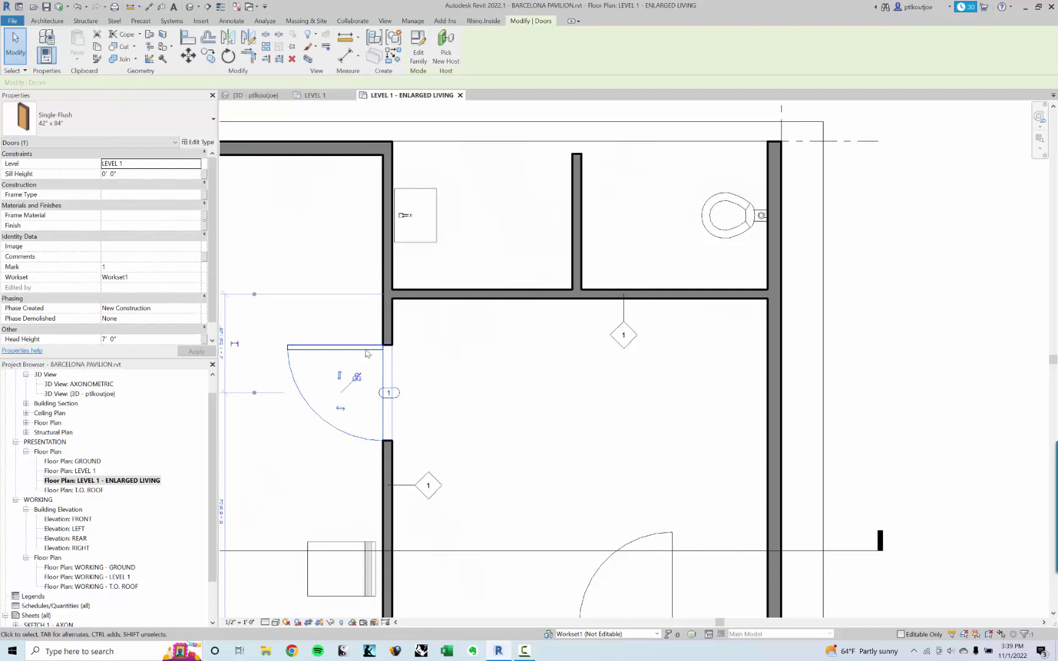
pyautogui.click(545, 438)
pyautogui.moveTo(874, 445); pyautogui.dragTo(839, 433, button='middle')
pyautogui.press('Escape')
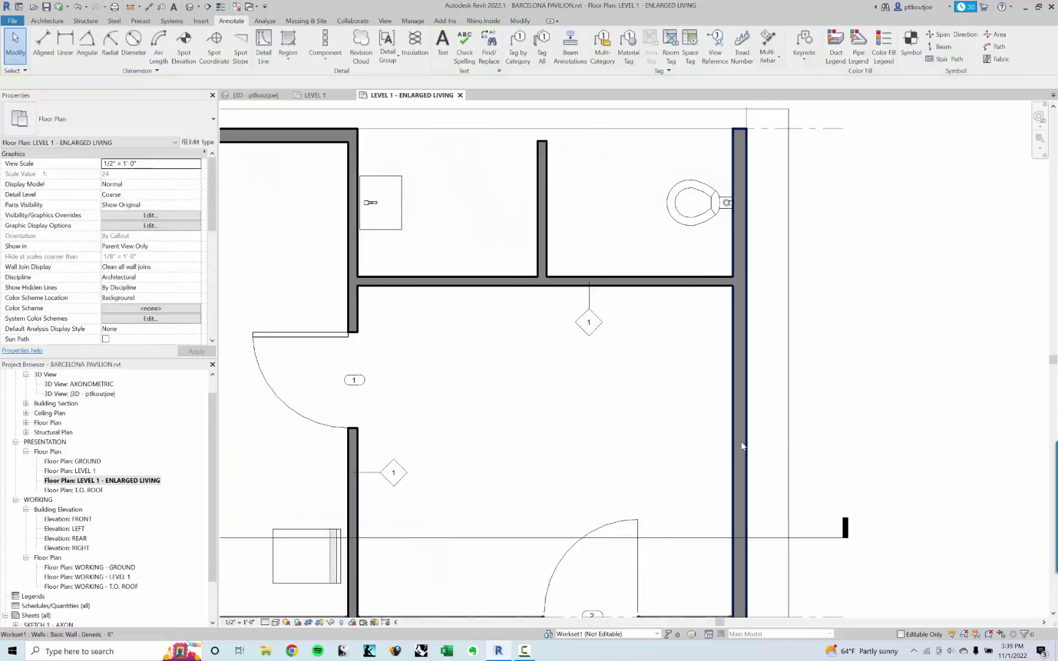
# Step: Review the horizontal interior wall's type settings without changes and reposition the plan view
pyautogui.click(611, 283)
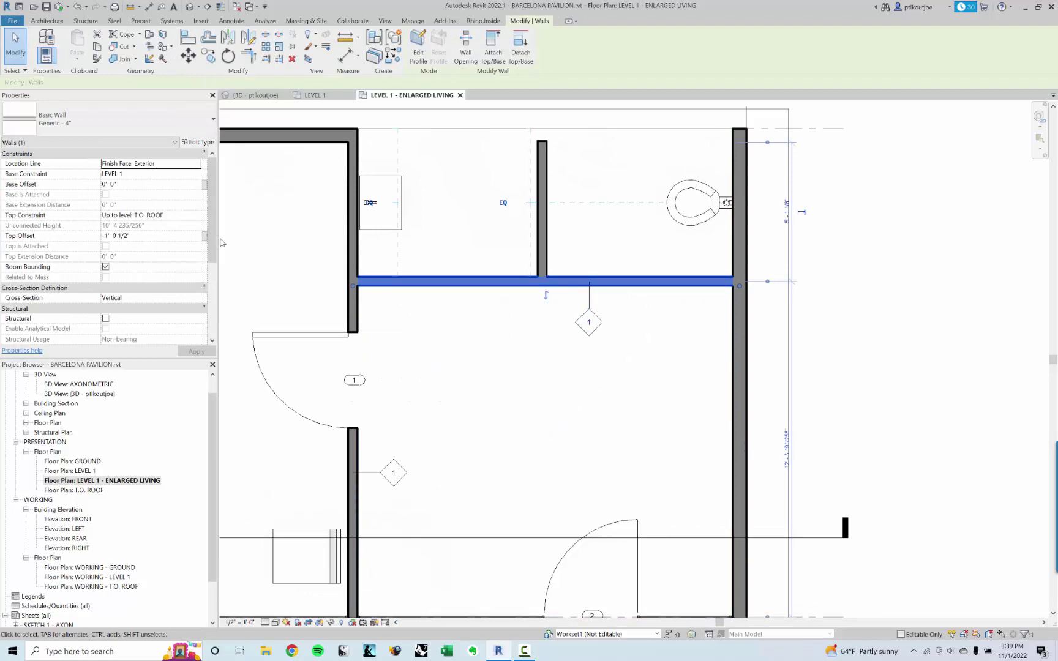
pyautogui.click(199, 141)
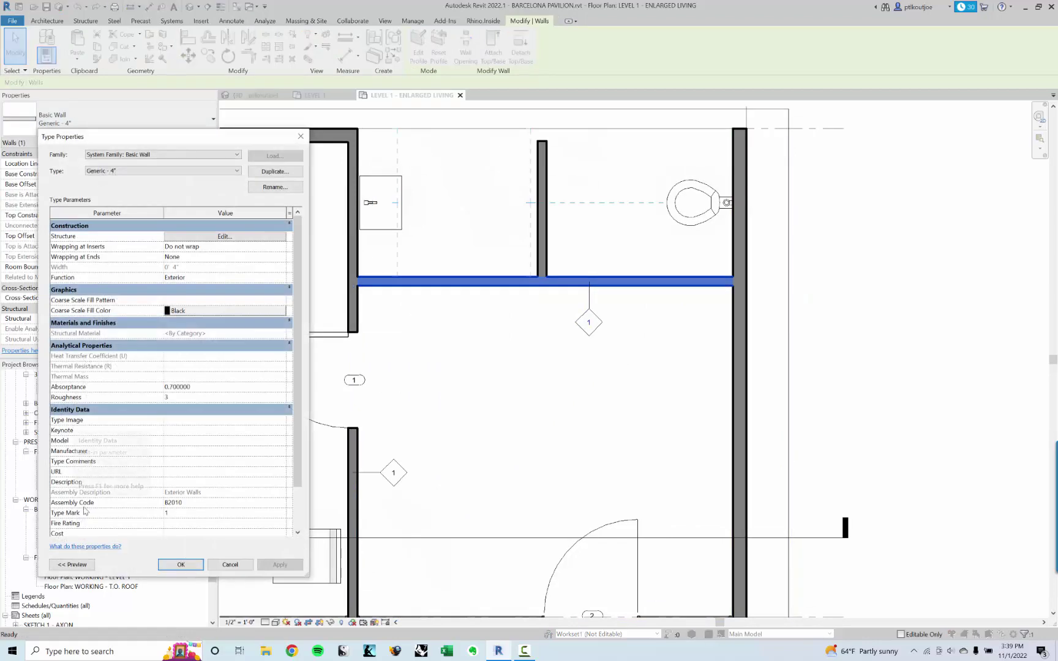
pyautogui.click(230, 565)
pyautogui.scroll(-2, 522, 420)
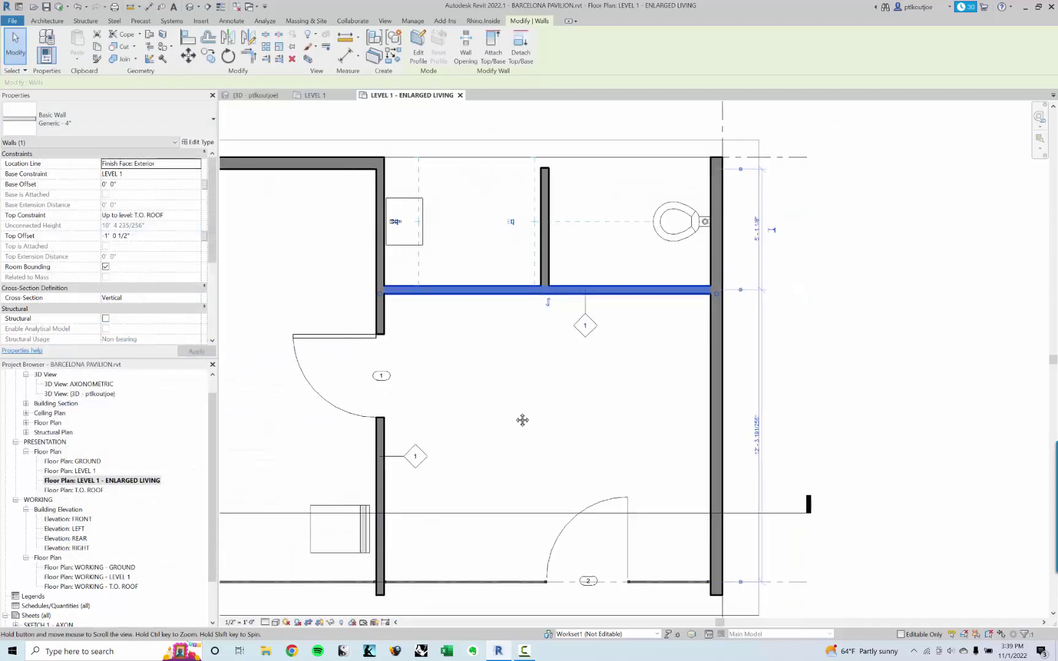
pyautogui.moveTo(522, 420); pyautogui.dragTo(625, 374, button='middle')
pyautogui.scroll(2, 626, 374)
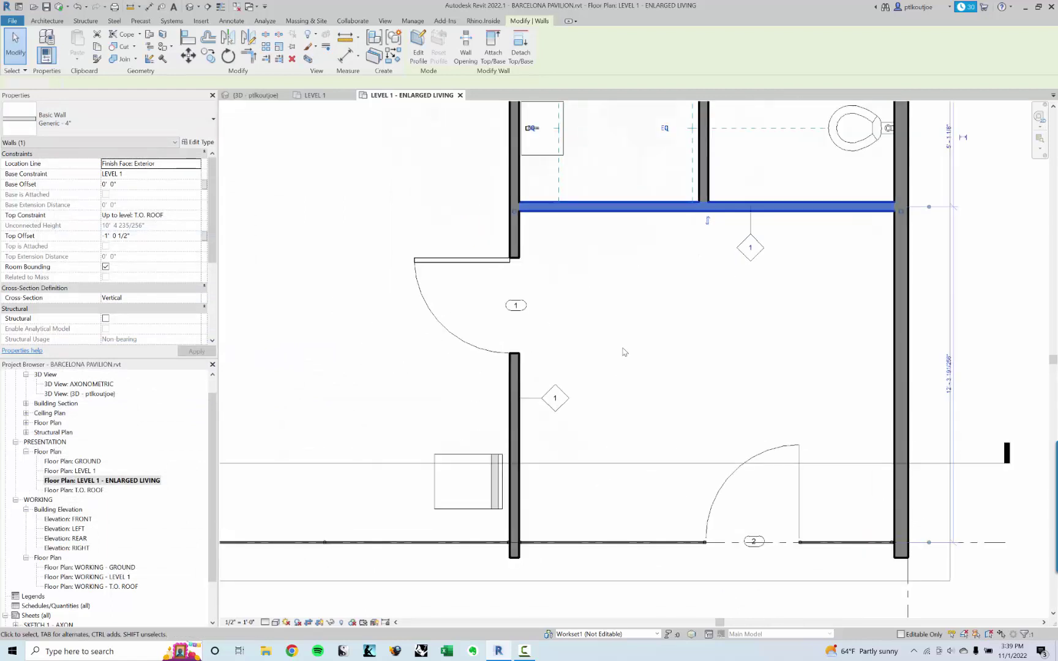
pyautogui.press('Escape')
pyautogui.moveTo(677, 259); pyautogui.dragTo(637, 333, button='middle')
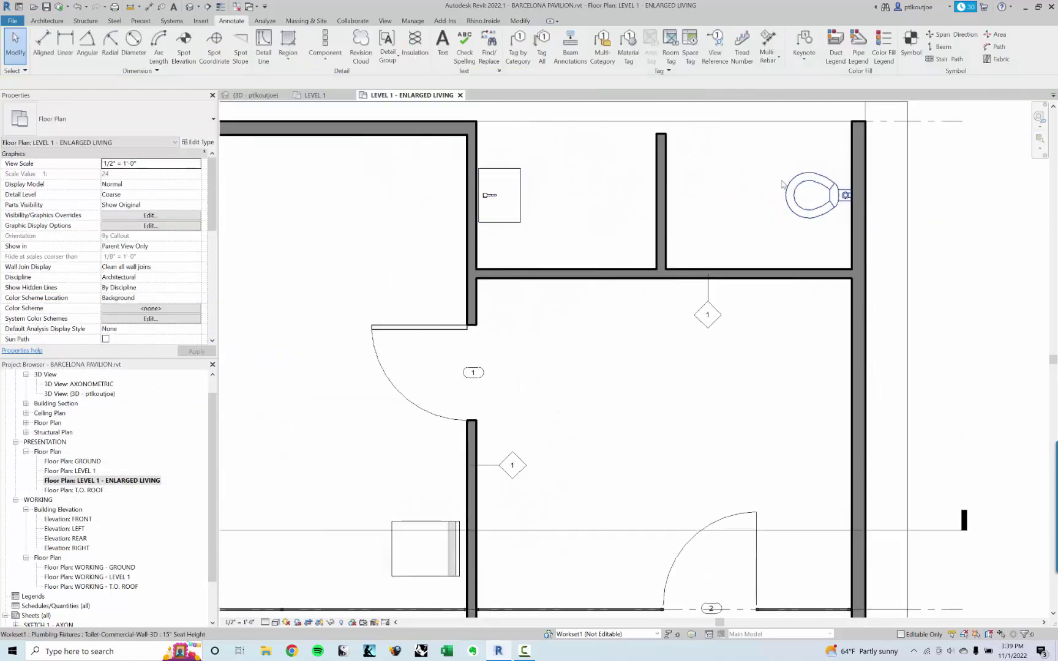
pyautogui.moveTo(513, 244); pyautogui.dragTo(513, 254, button='middle')
pyautogui.scroll(-1, 505, 246)
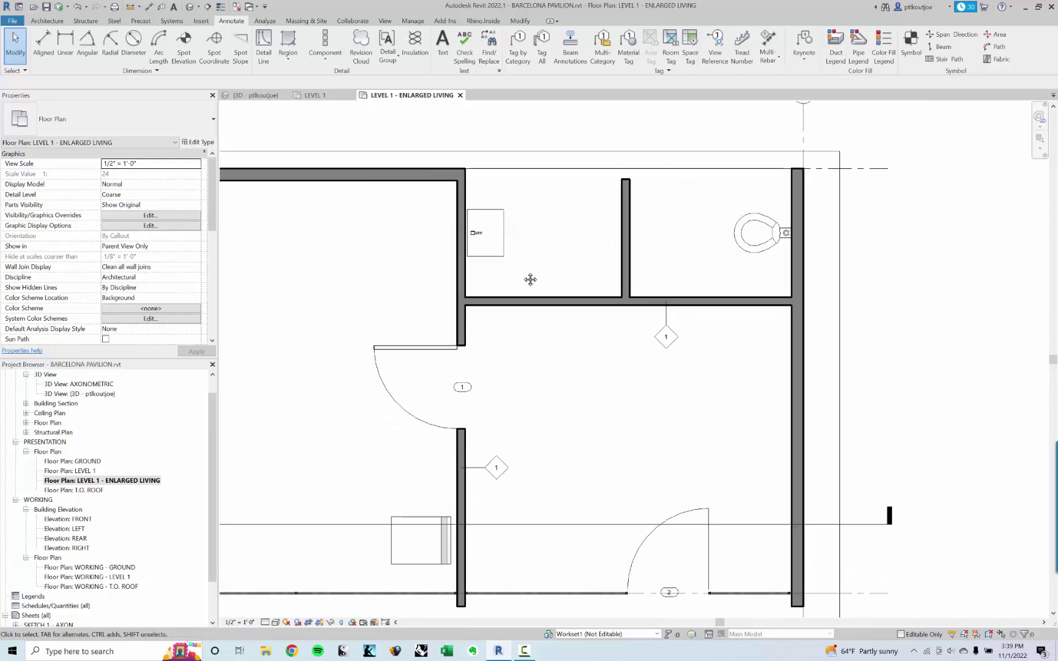
pyautogui.moveTo(529, 279); pyautogui.dragTo(641, 269, button='middle')
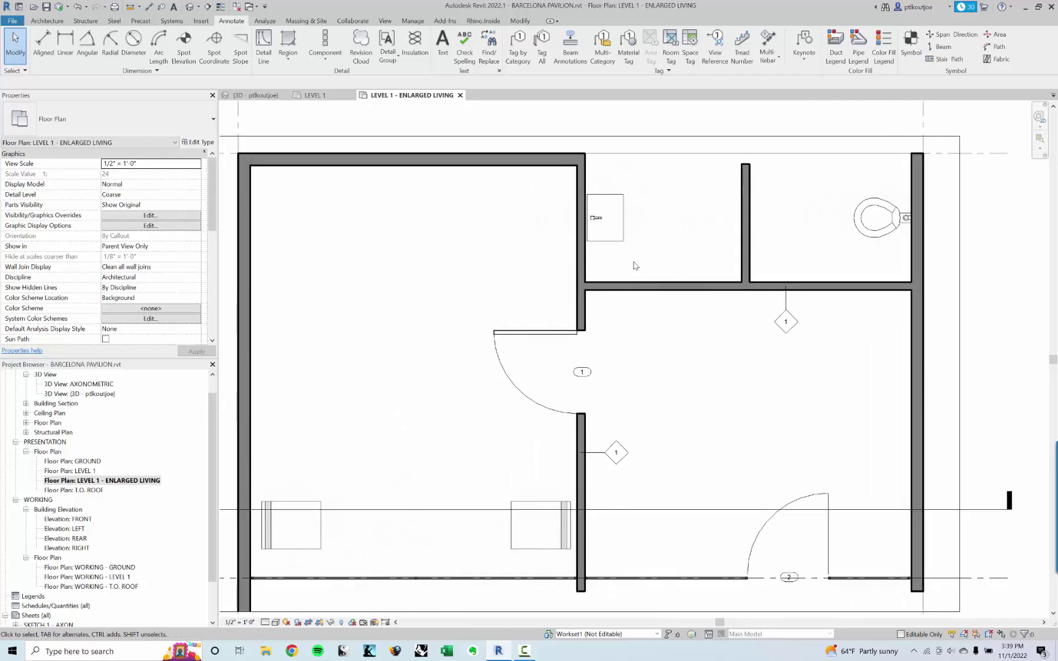
# Step: In Load Autodesk Family, filter to Annotations > Architectural, search FURNITURE and check Furniture Tag
pyautogui.click(411, 21)
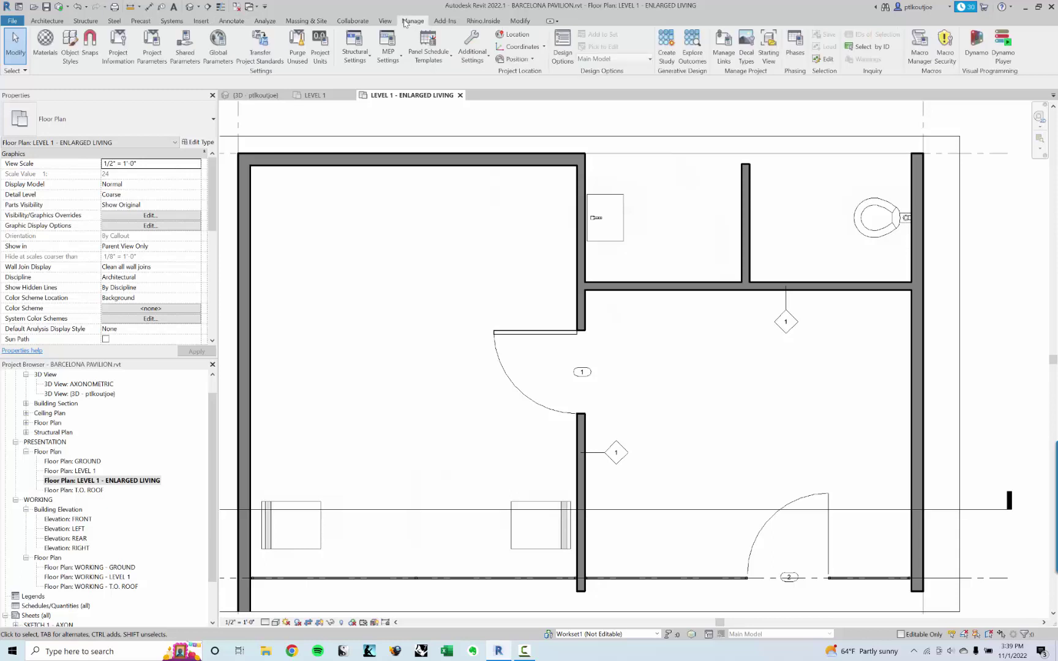
pyautogui.click(200, 20)
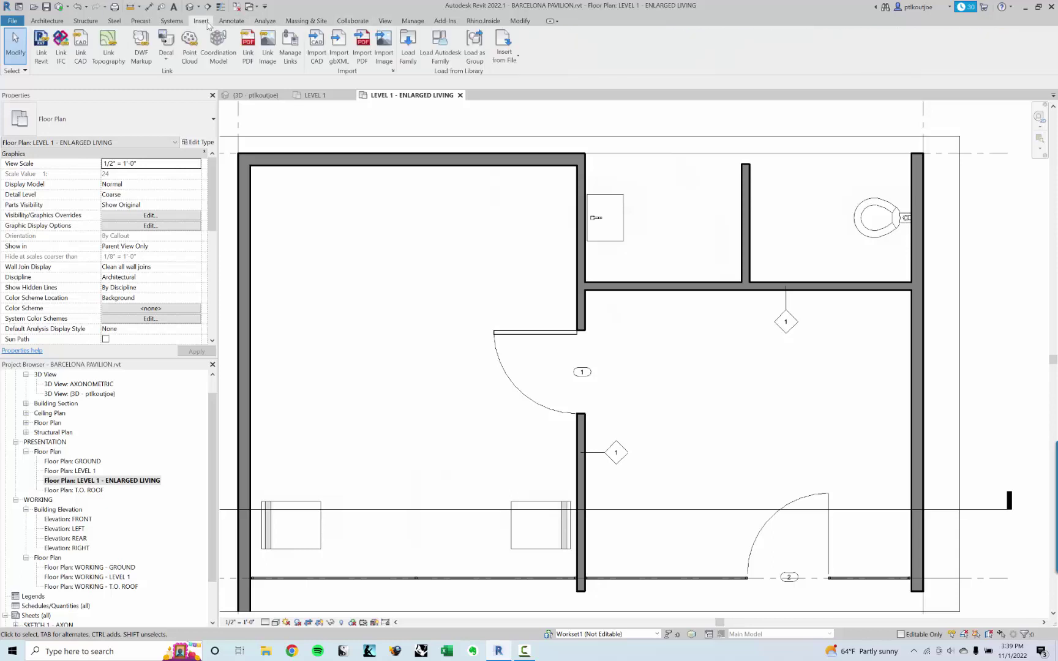
pyautogui.click(441, 49)
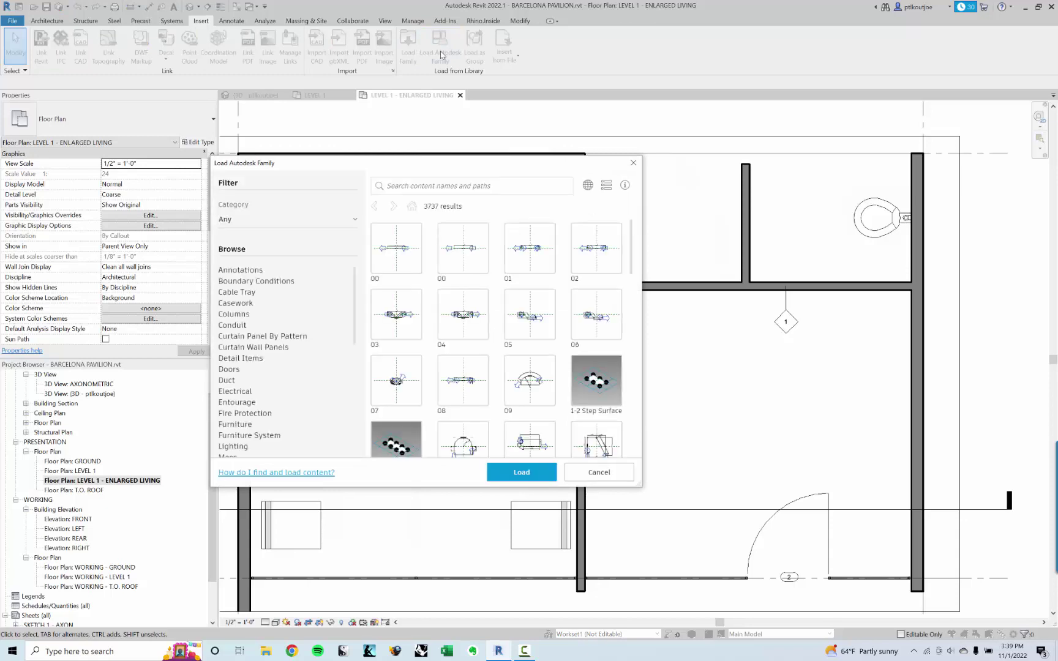
pyautogui.click(245, 271)
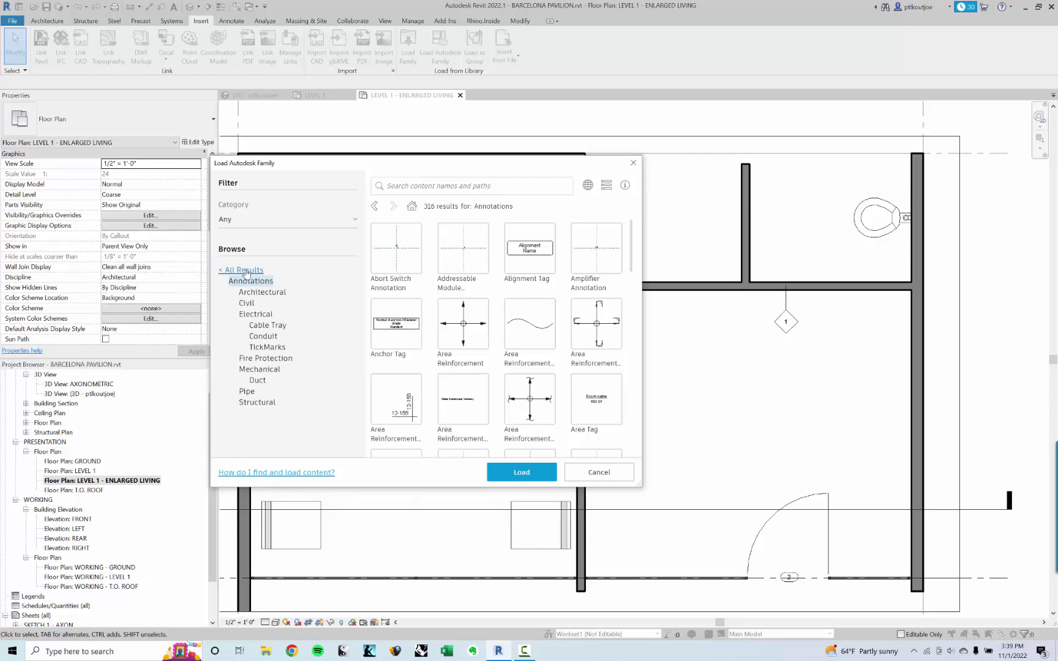
pyautogui.click(259, 294)
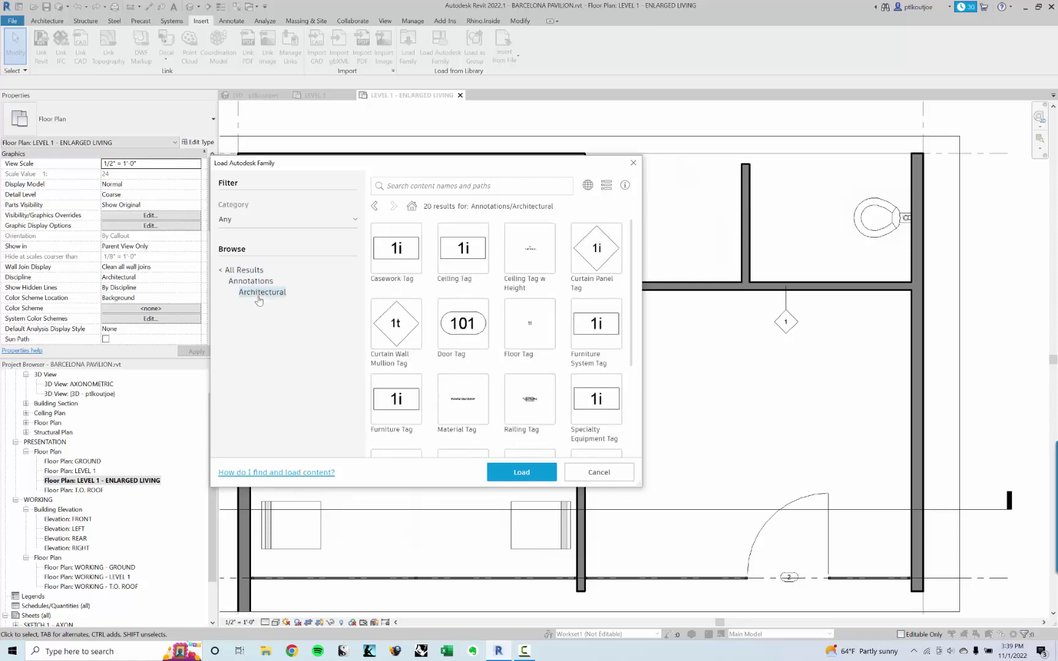
pyautogui.click(447, 193)
pyautogui.write('FURNITURE')
pyautogui.press('Return')
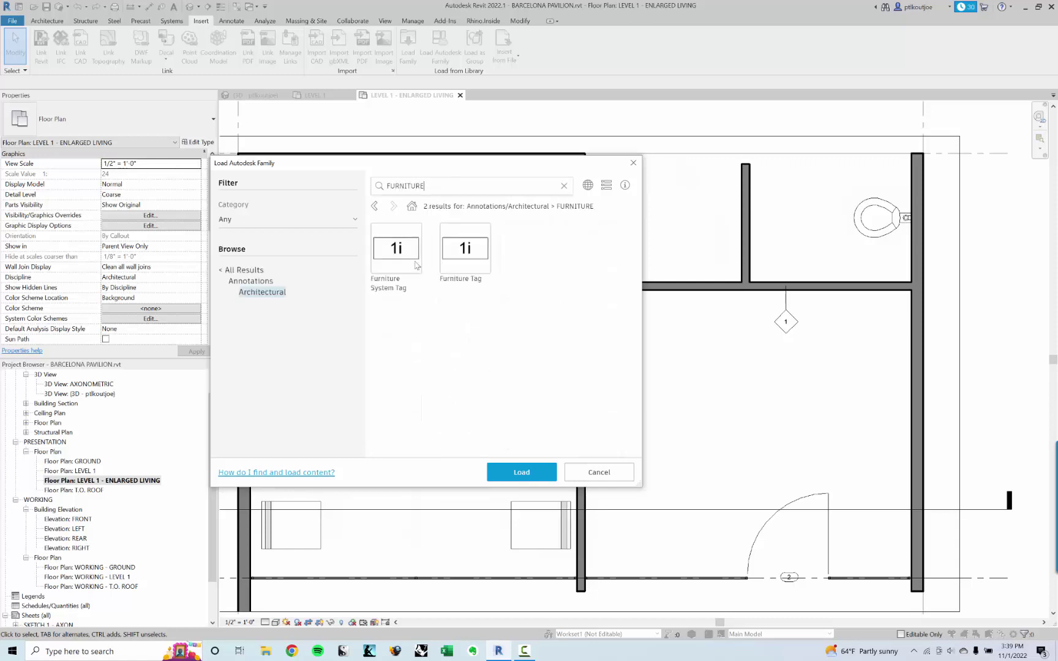
pyautogui.click(446, 260)
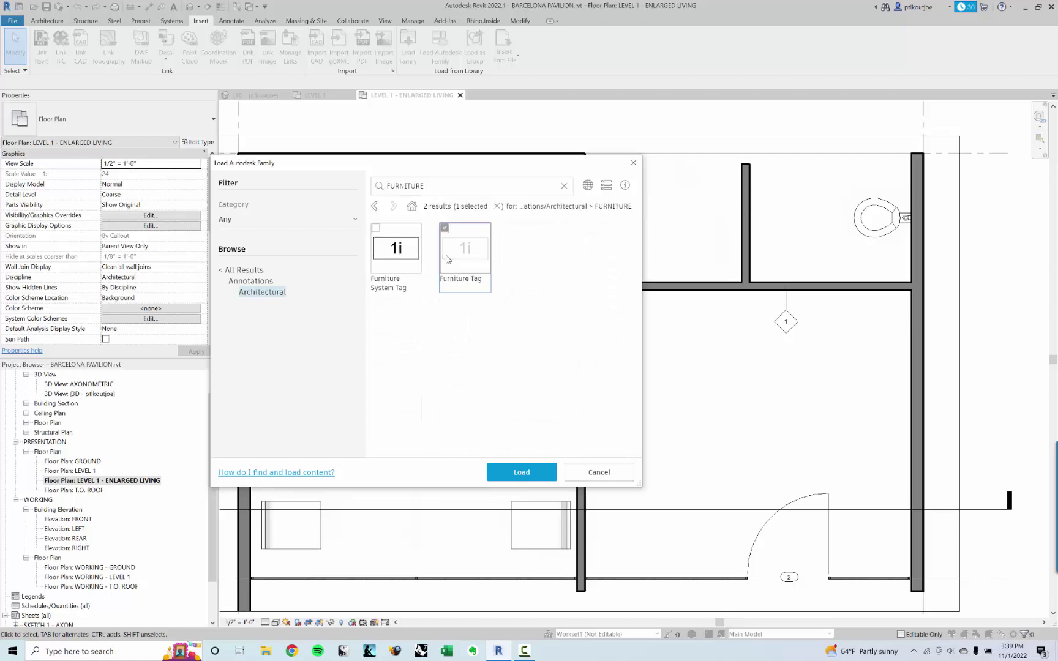
# Step: Search the library for PLUMBING TAG, then replace the search text with FIXTURE
pyautogui.click(371, 193)
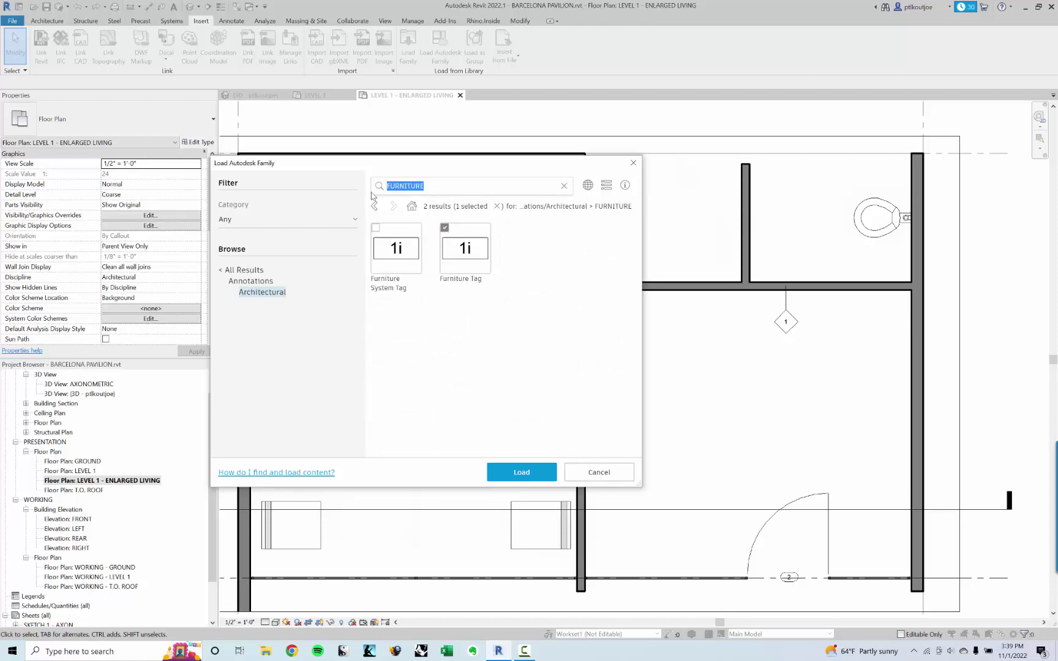
pyautogui.write('PLUMBING TAG')
pyautogui.press('Return')
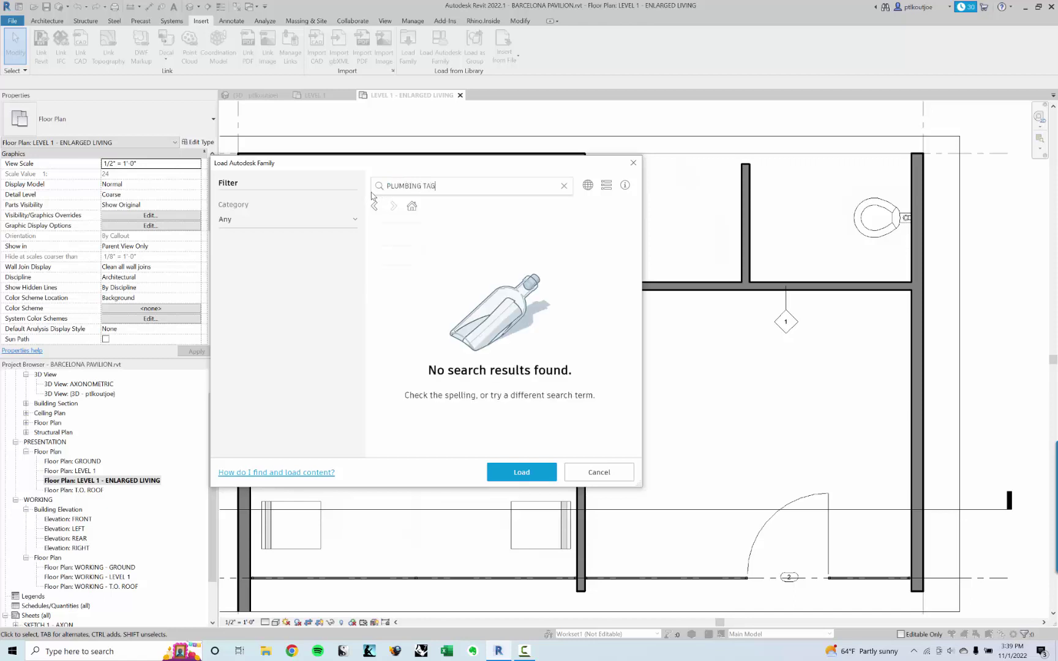
pyautogui.press('BackSpace')
pyautogui.press('BackSpace')
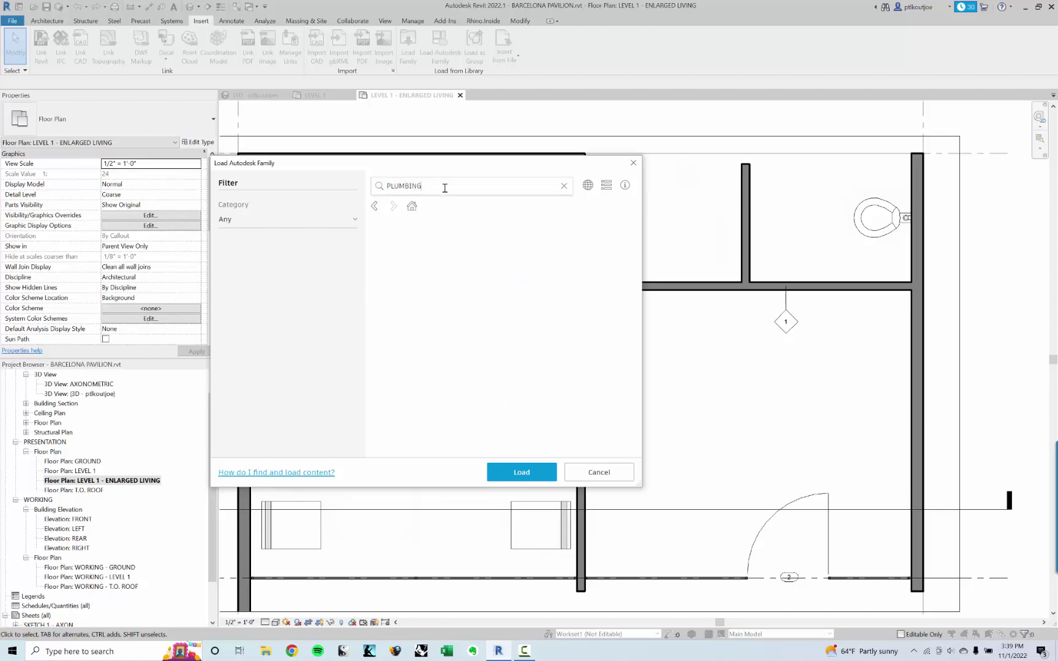
pyautogui.hotkey('ctrl', 'a')
pyautogui.write('F')
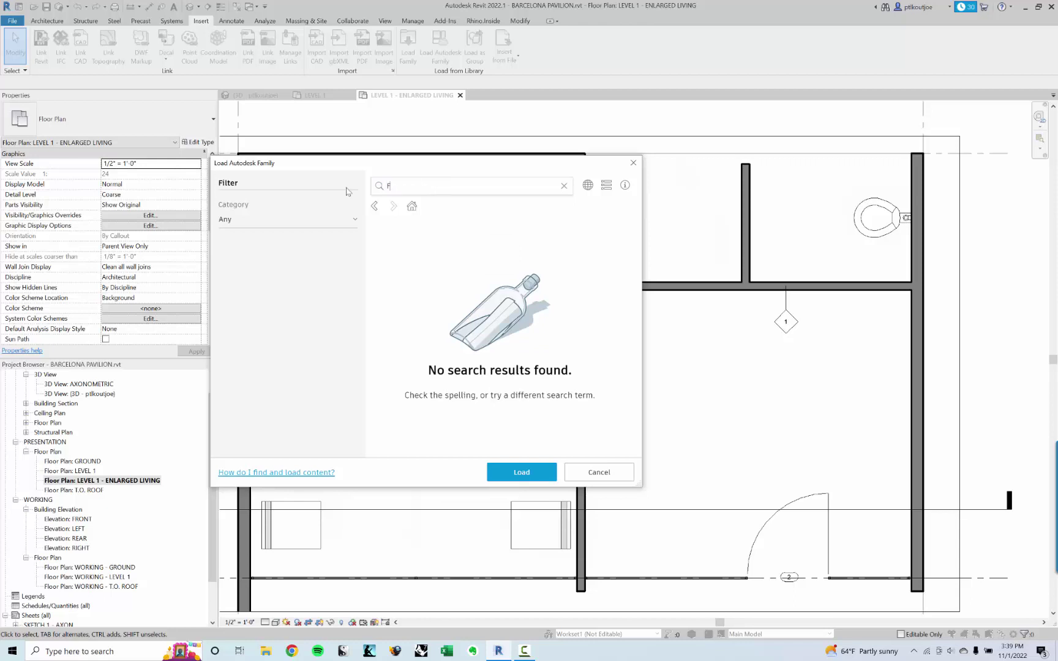
pyautogui.write('IXTURE')
# Step: Clear the search and browse the Annotations > Architectural tags before returning to all results
pyautogui.click(564, 186)
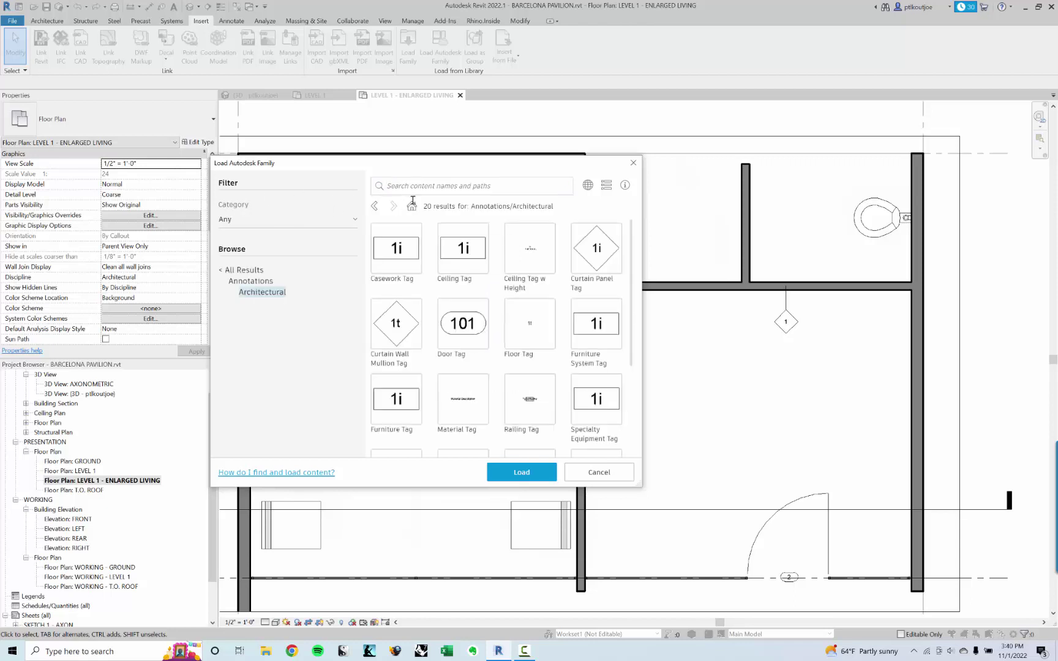
pyautogui.click(230, 271)
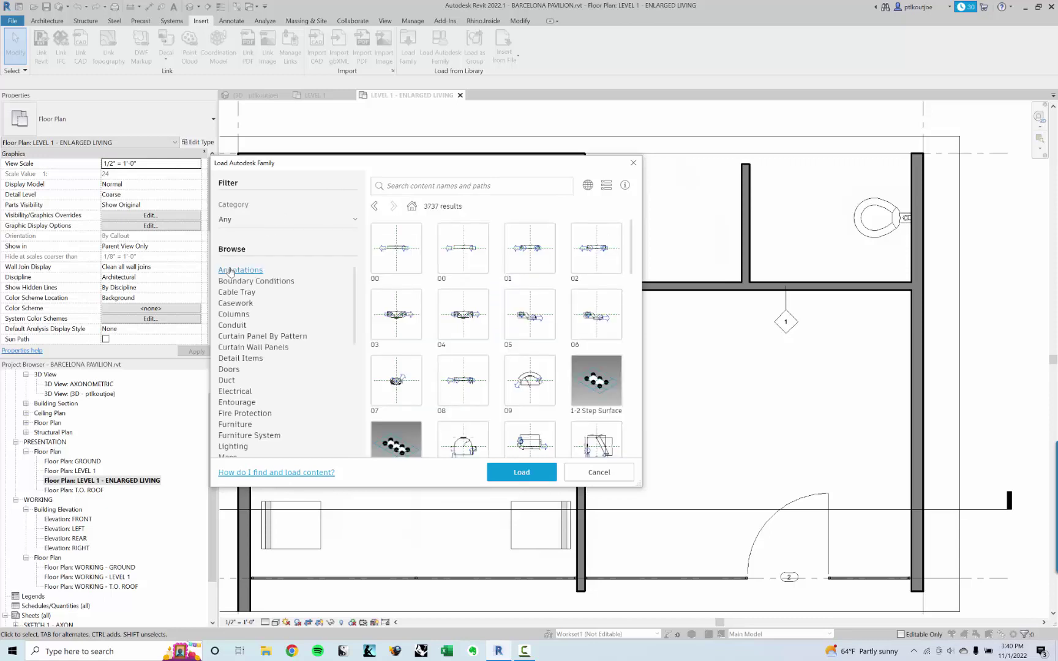
pyautogui.click(230, 271)
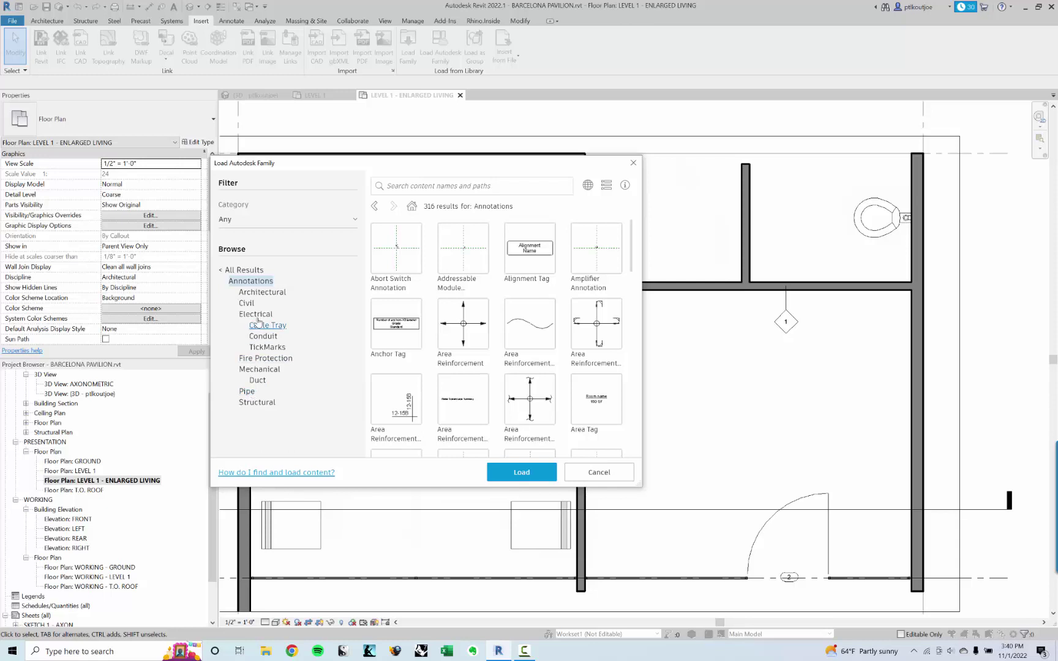
pyautogui.click(261, 293)
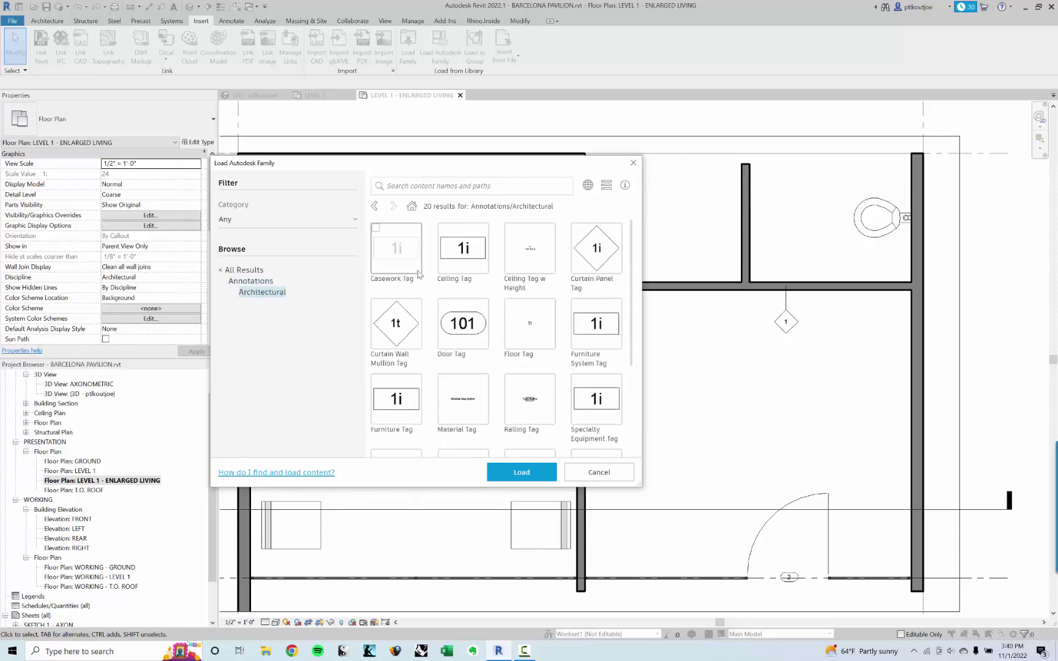
pyautogui.scroll(-3, 454, 273)
pyautogui.moveTo(453, 272)
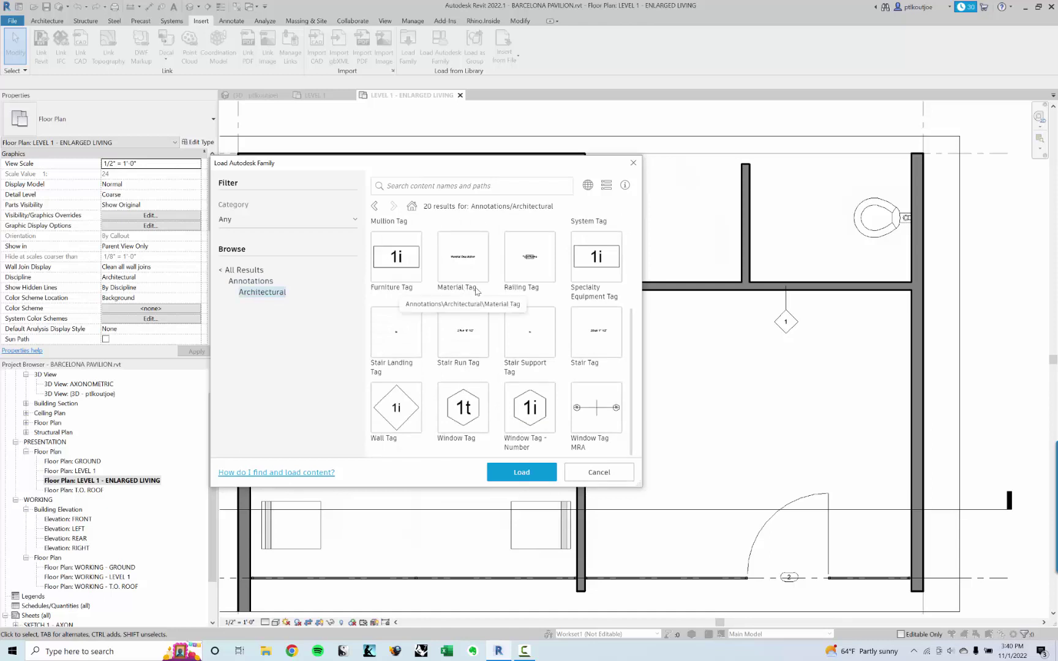
pyautogui.scroll(2, 500, 296)
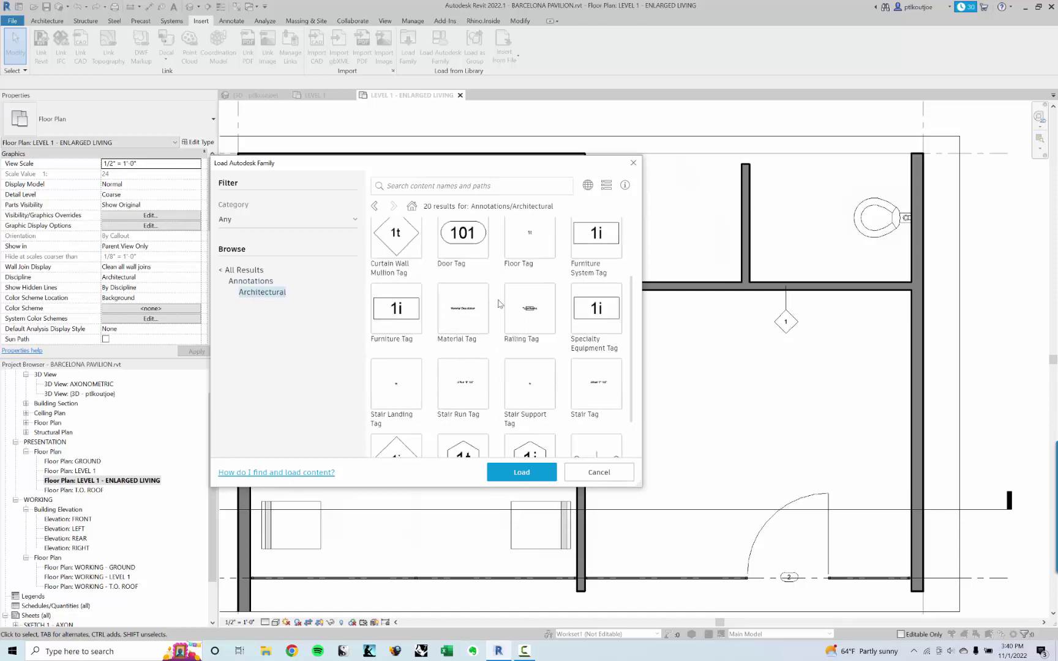
pyautogui.scroll(1, 488, 323)
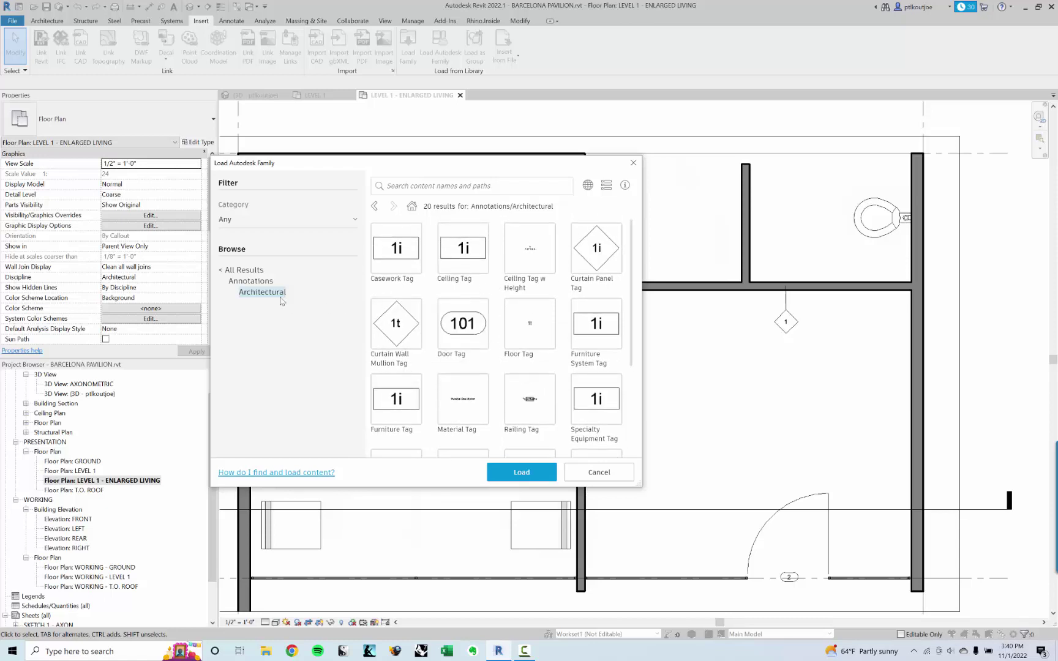
pyautogui.click(233, 271)
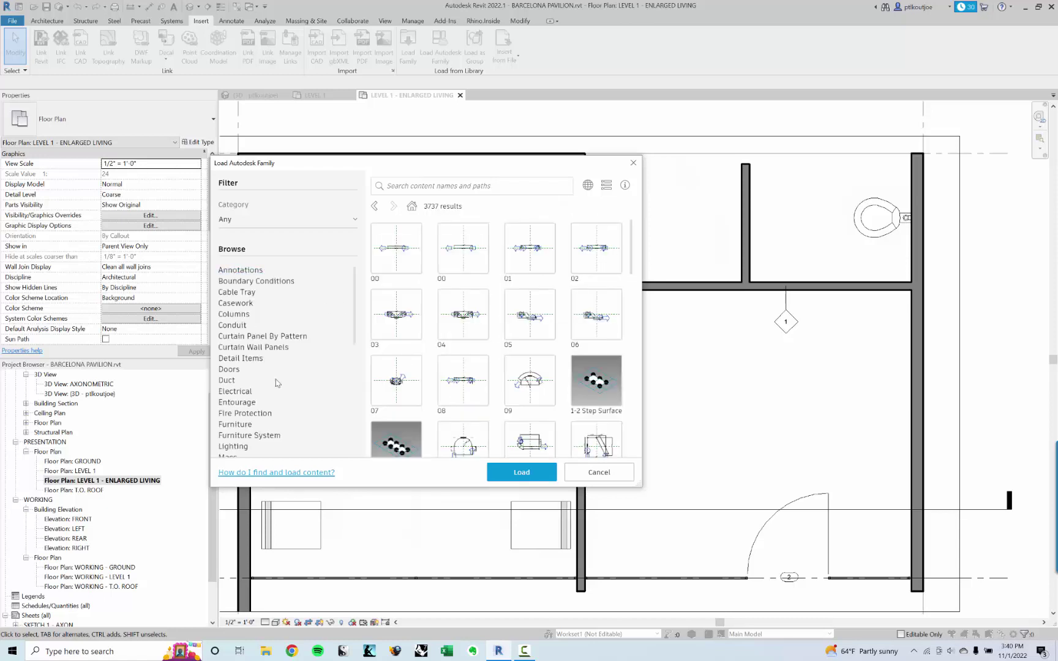
# Step: Search PLUMBING, check Plumbing Fixture Tag and load it into the project
pyautogui.click(406, 185)
pyautogui.write('PLUMBING')
pyautogui.press('Return')
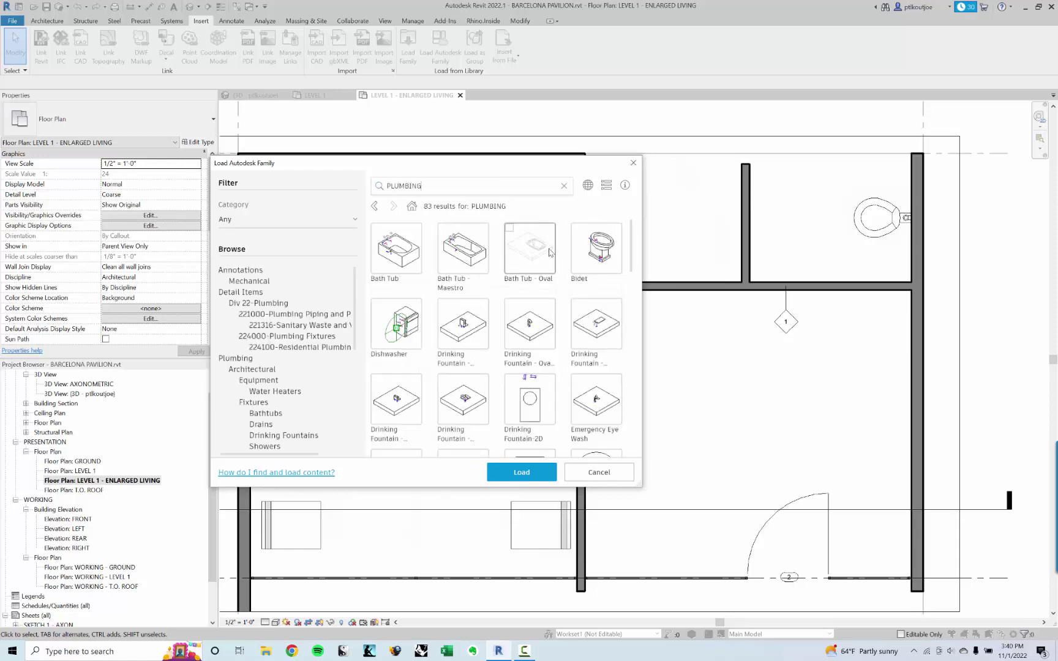
pyautogui.scroll(-3, 550, 252)
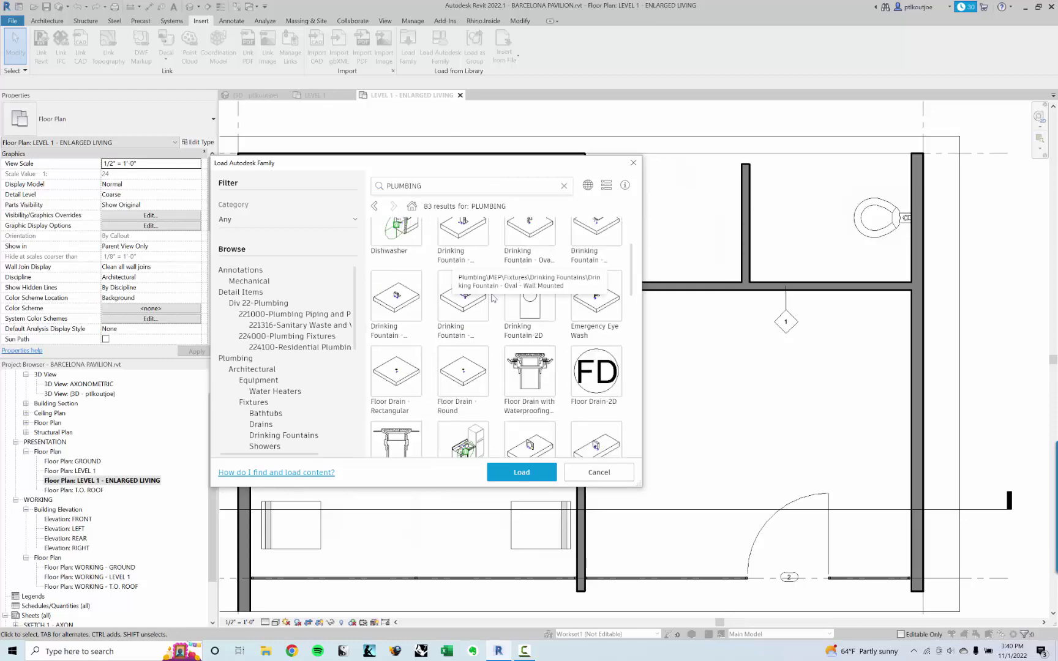
pyautogui.scroll(-3, 493, 306)
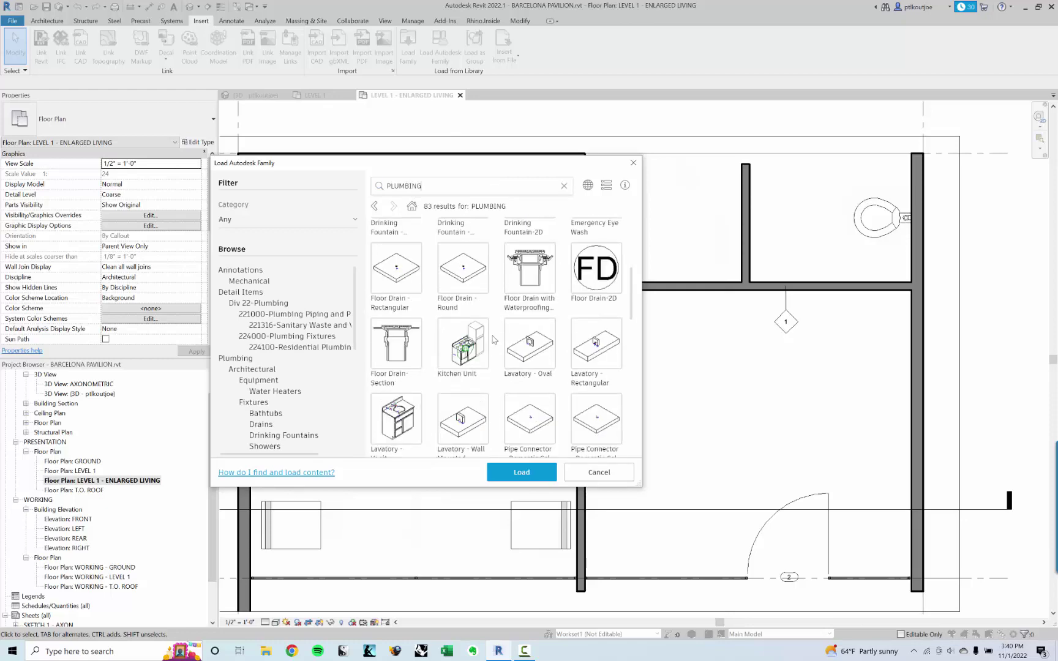
pyautogui.scroll(-8, 493, 340)
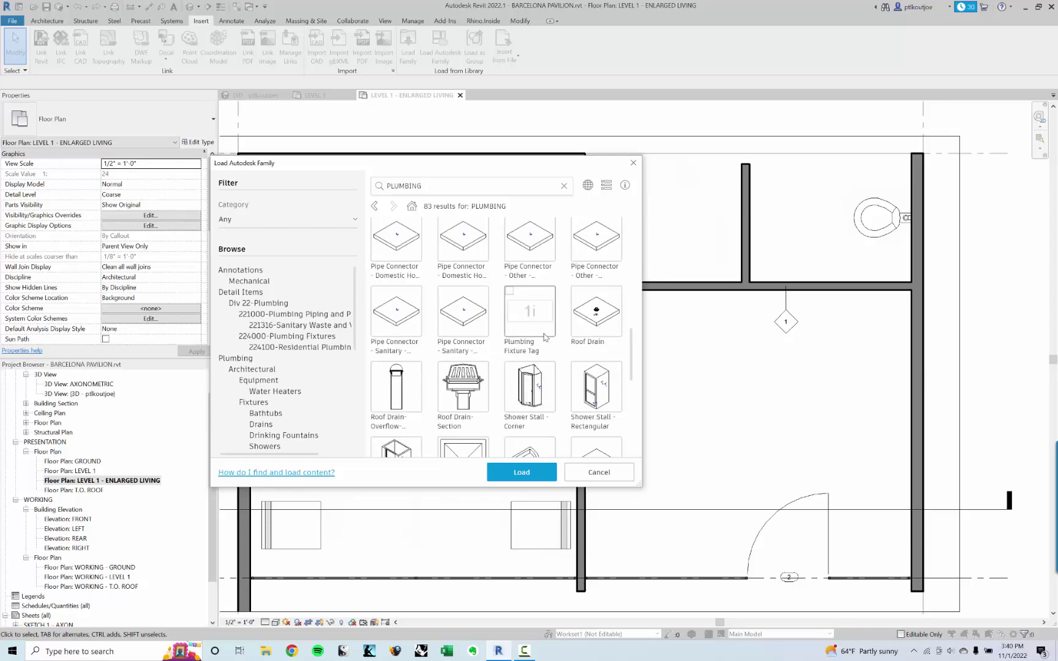
pyautogui.click(544, 337)
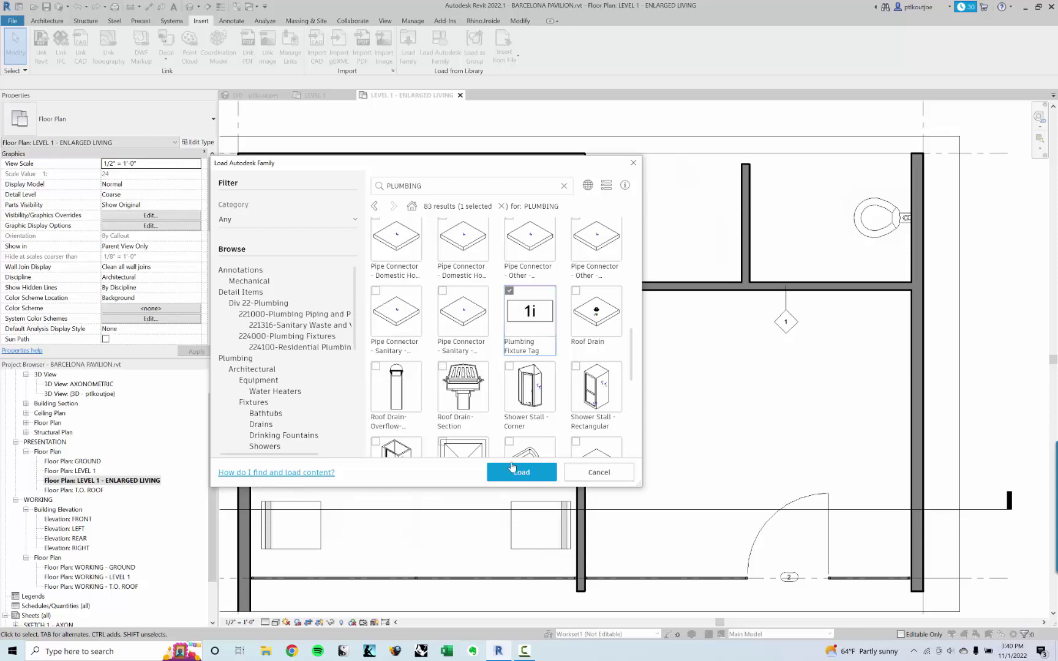
pyautogui.click(513, 470)
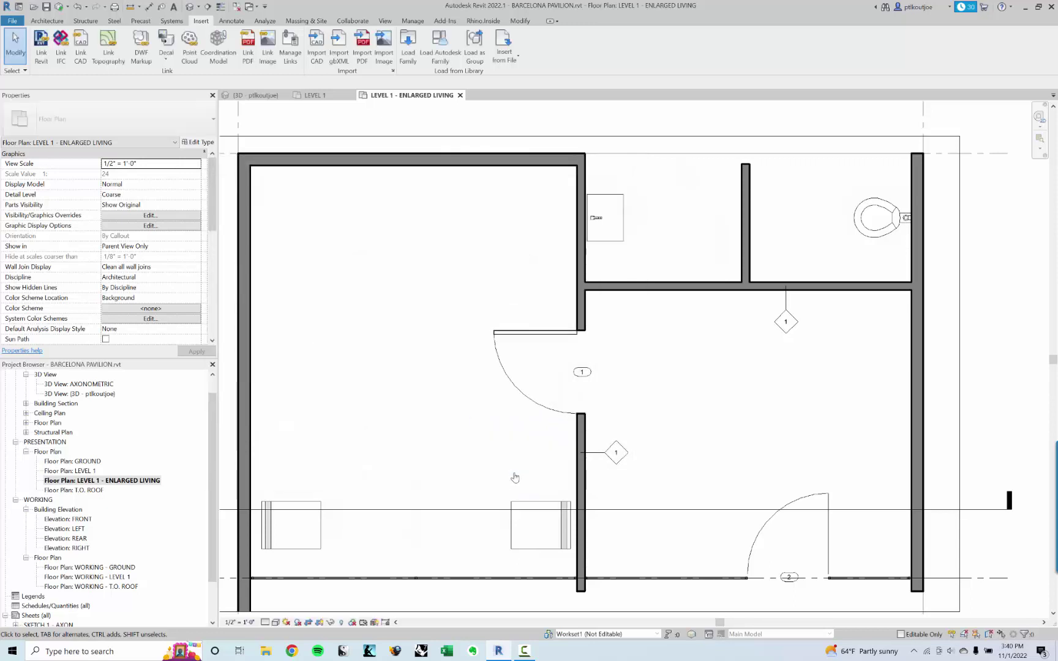
# Step: Place a Plumbing Fixture Tag just left of the wall-hung toilet, declining the floor tag prompt
pyautogui.moveTo(682, 201); pyautogui.dragTo(673, 210, button='middle')
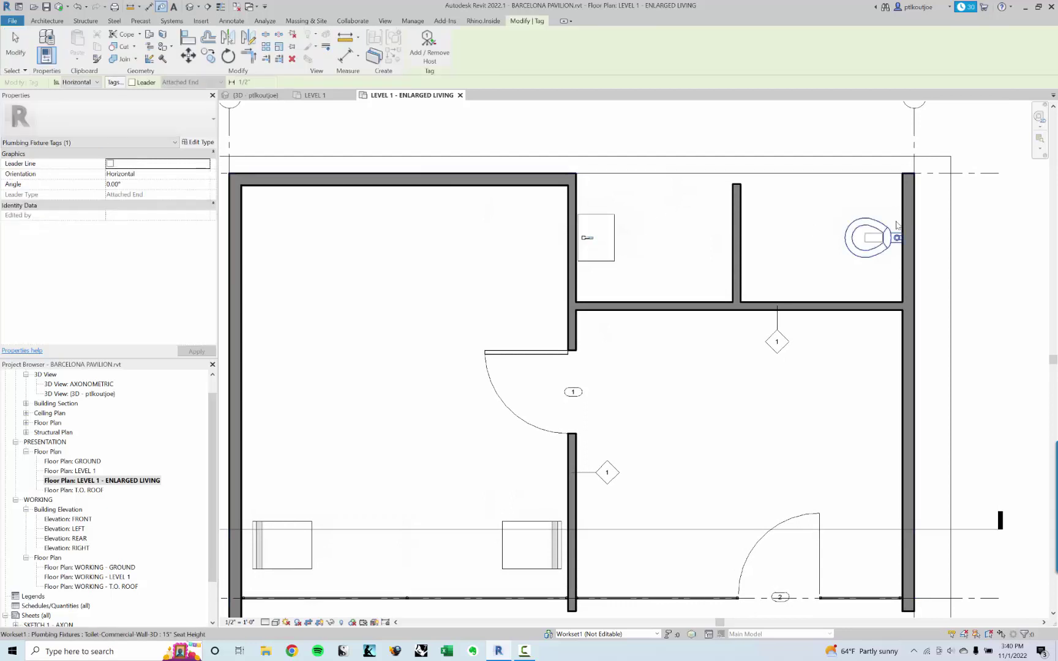
pyautogui.scroll(5, 862, 239)
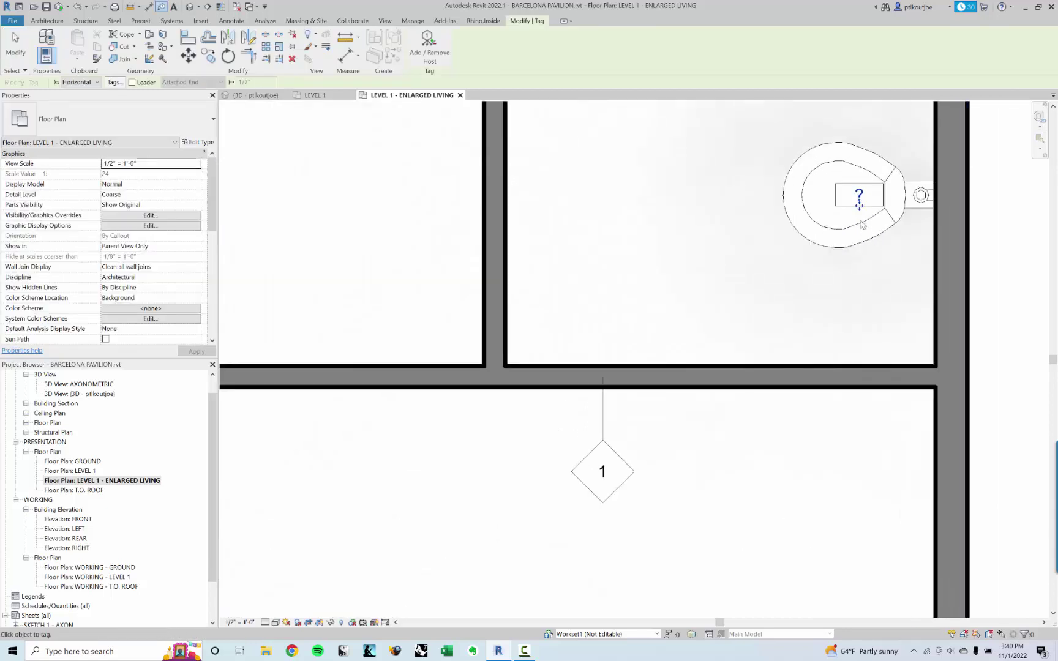
pyautogui.click(859, 208)
pyautogui.moveTo(858, 202); pyautogui.dragTo(750, 206)
pyautogui.click(783, 216)
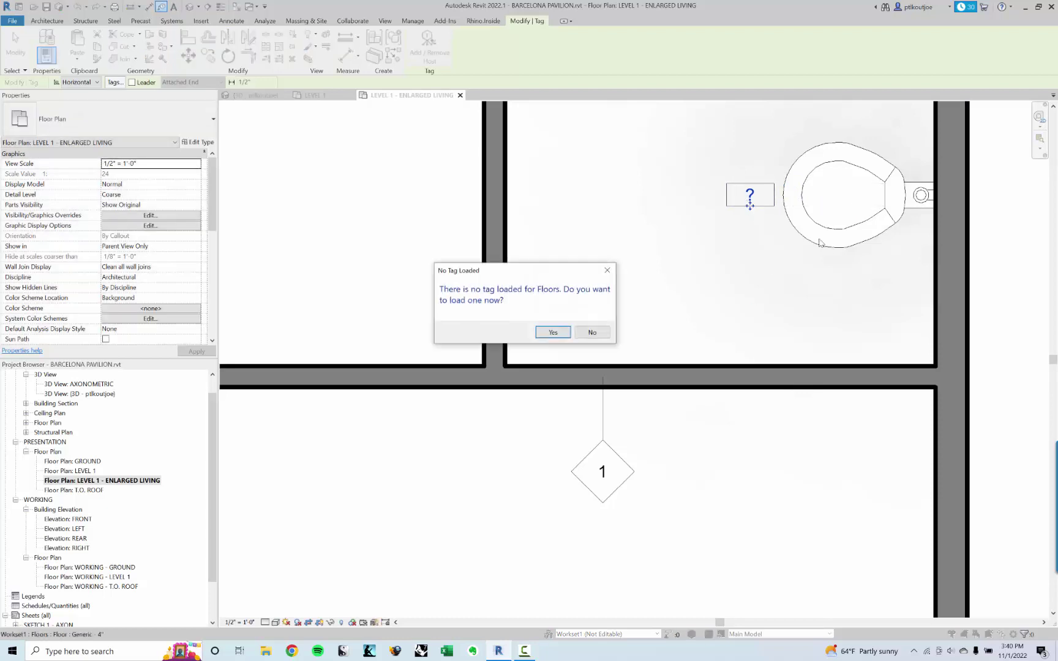
pyautogui.click(592, 332)
pyautogui.press('Escape')
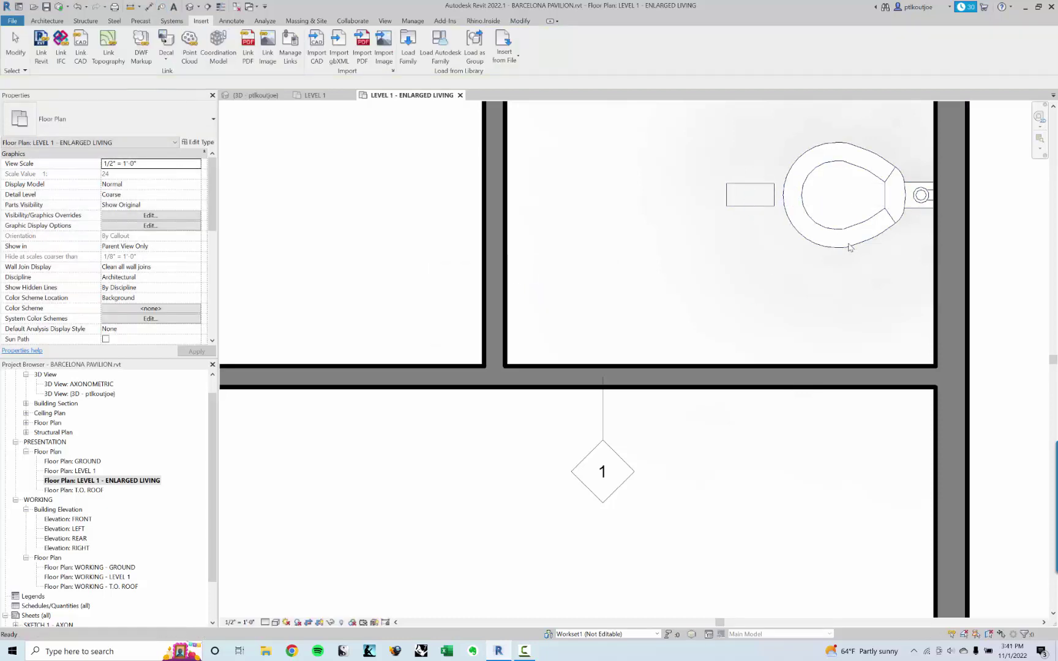
# Step: Set the toilet type's Type Mark to P1 in Type Properties, then deselect the toilet
pyautogui.click(848, 246)
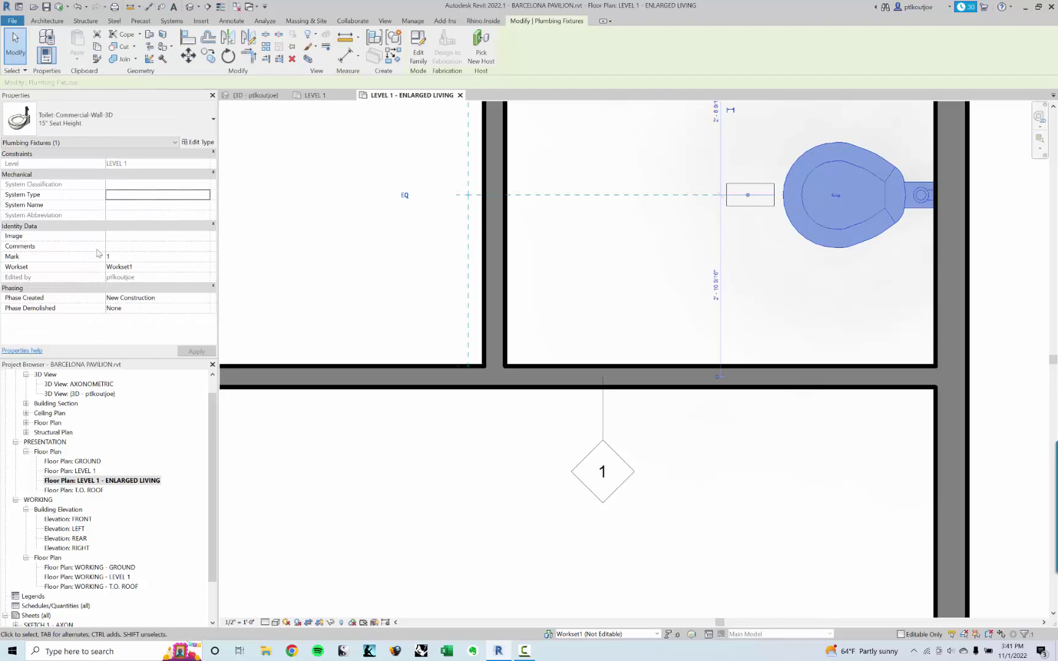
pyautogui.click(197, 142)
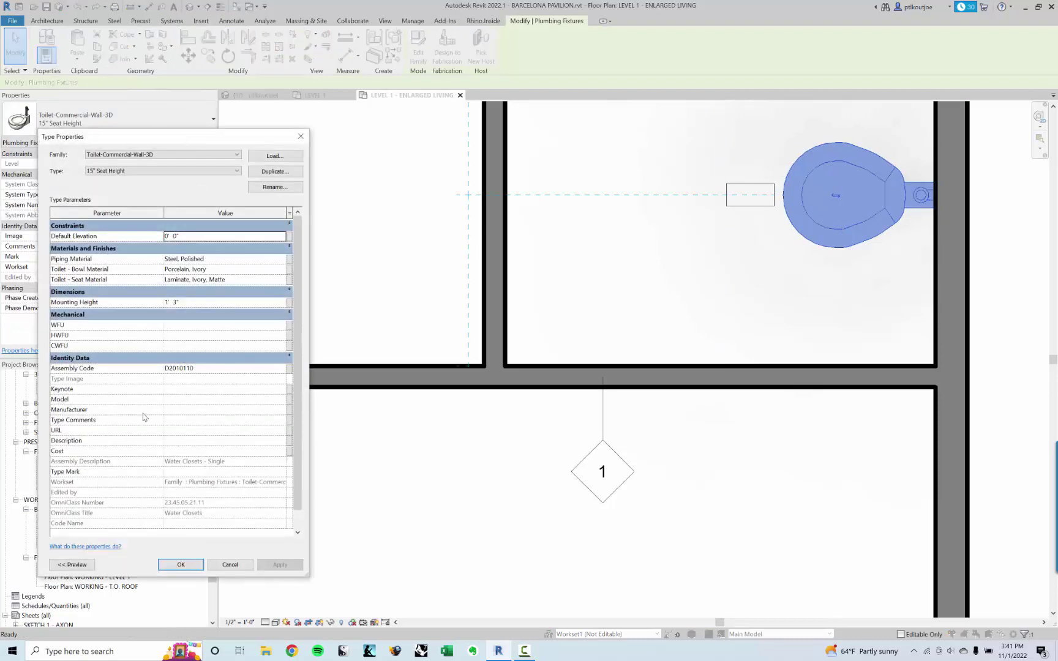
pyautogui.click(192, 472)
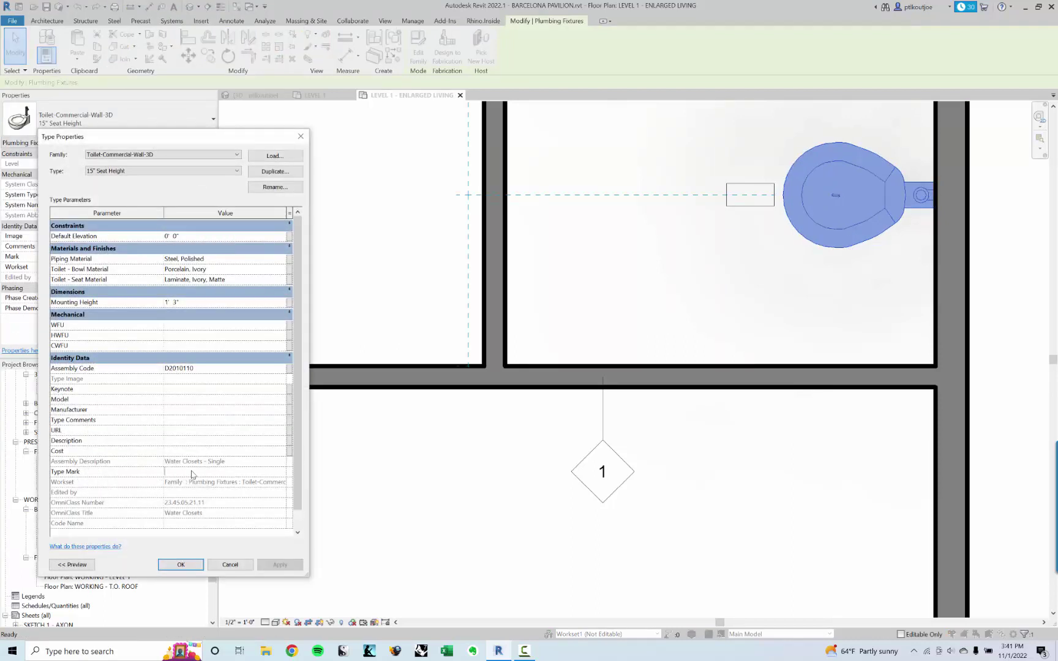
pyautogui.write('P1')
pyautogui.click(279, 566)
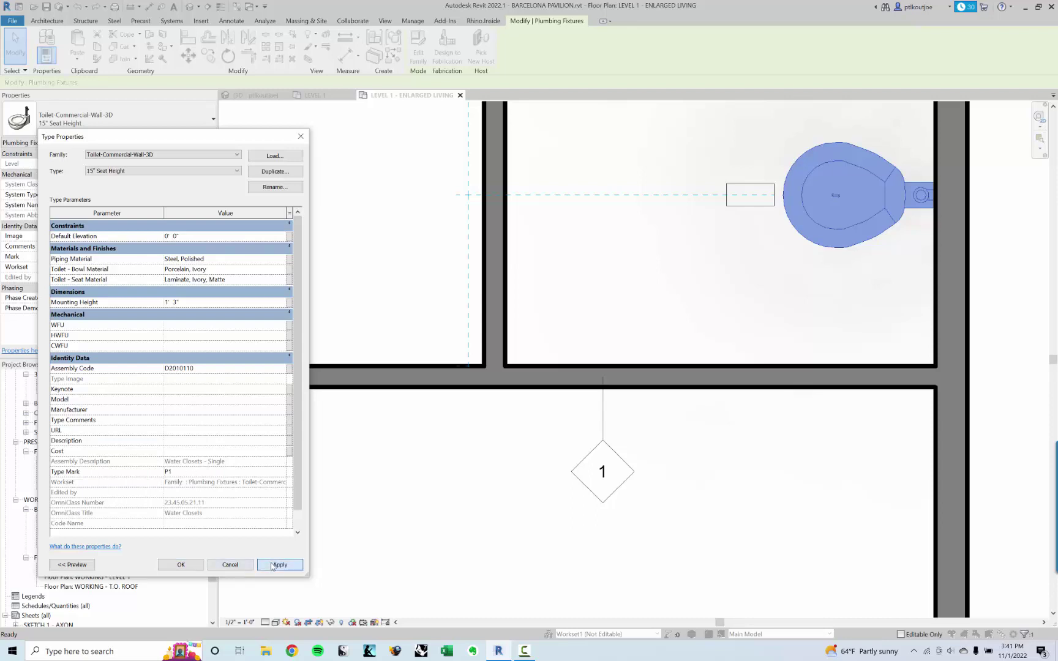
pyautogui.click(181, 565)
pyautogui.scroll(-3, 782, 248)
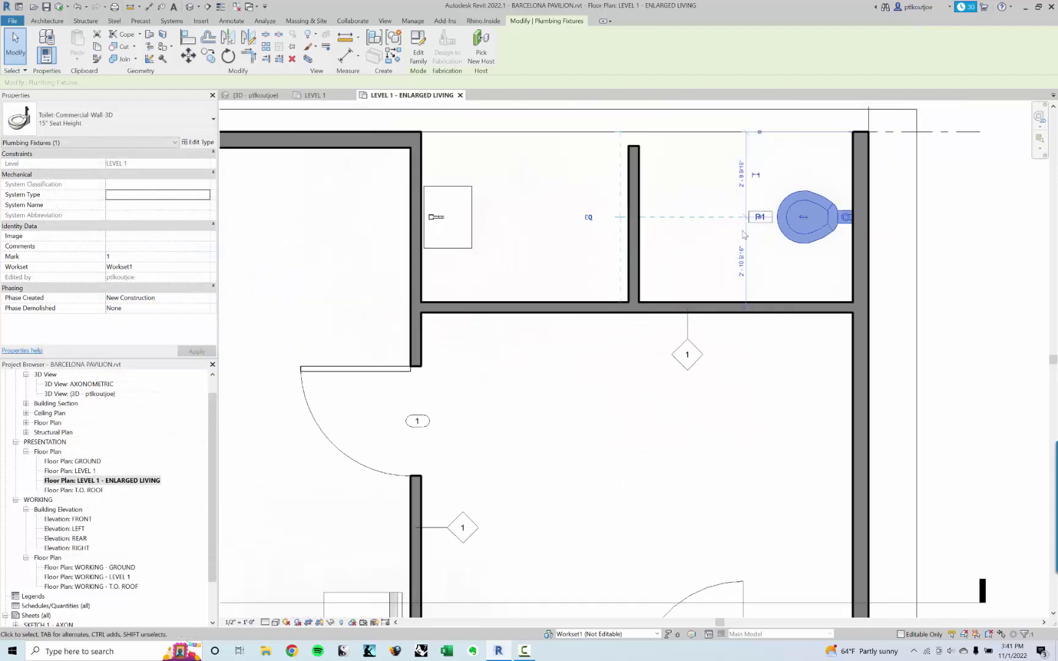
pyautogui.click(946, 312)
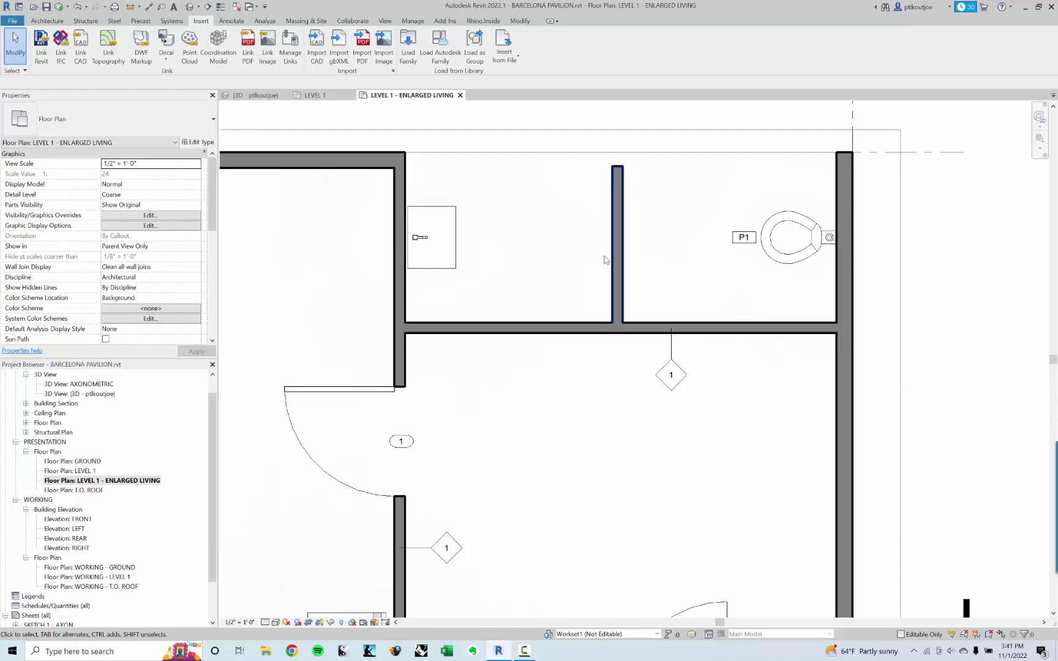
# Step: Pan to the DuraSquare sink beside the wall and select it
pyautogui.moveTo(544, 253); pyautogui.dragTo(488, 264, button='middle')
pyautogui.click(490, 264)
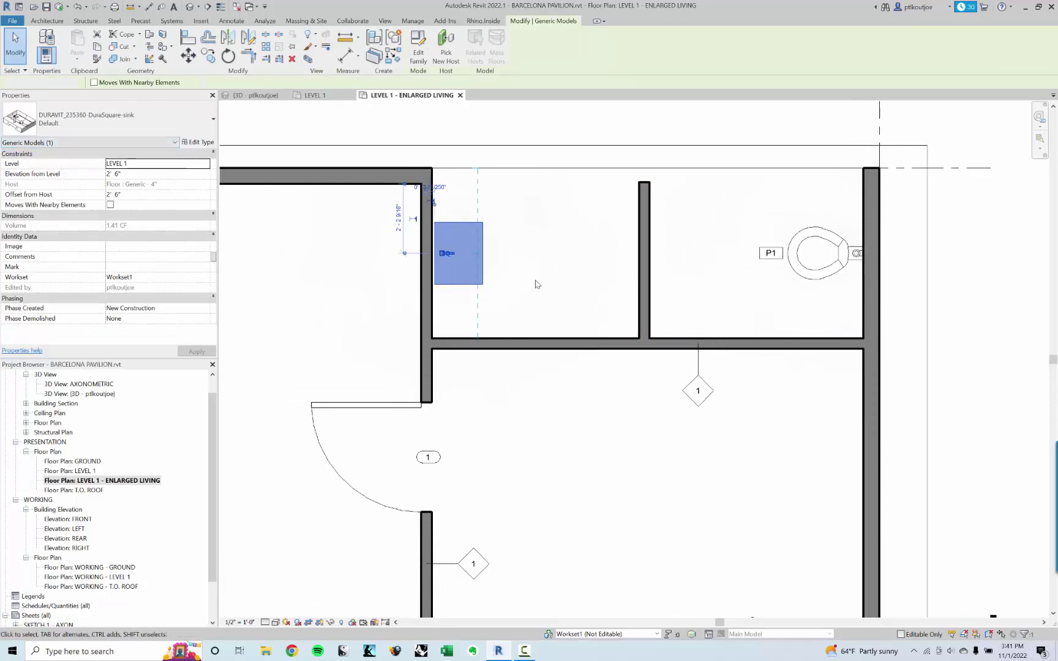
pyautogui.click(518, 274)
pyautogui.click(493, 273)
pyautogui.press('Escape')
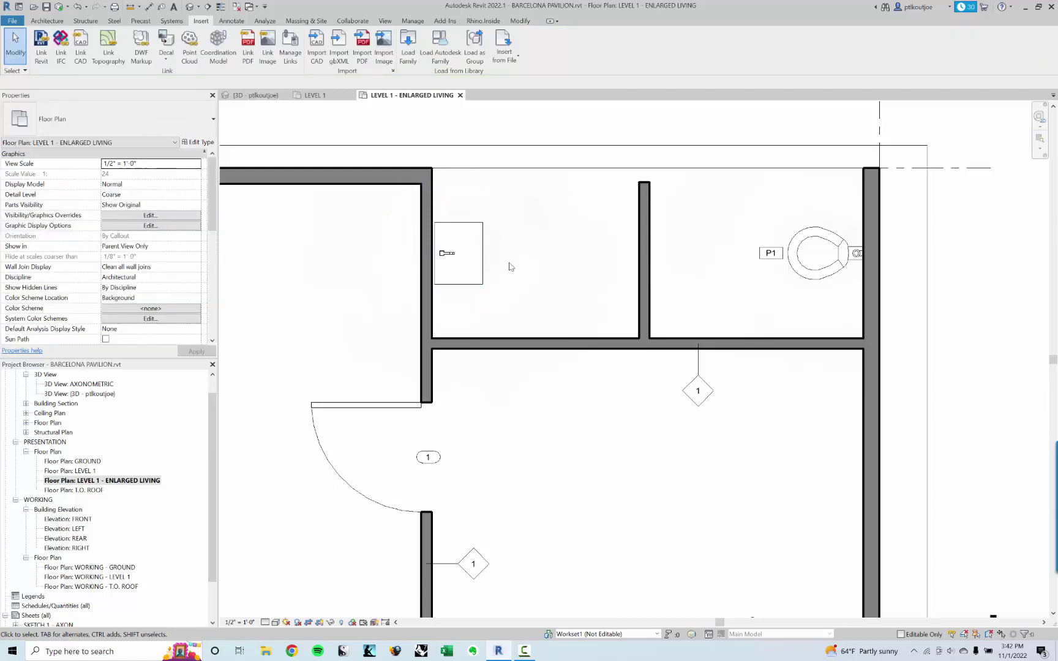
# Step: Try tagging the sink, decline the Generic Models tag prompt, then open the sink family for editing
pyautogui.press('t')
pyautogui.press('g')
pyautogui.click(491, 266)
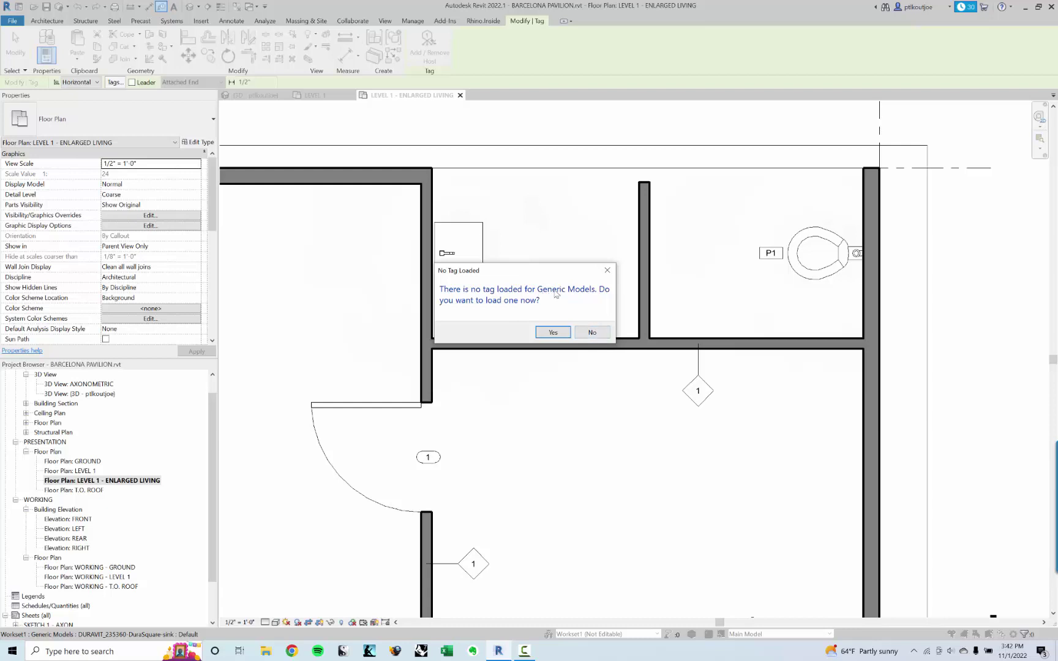
pyautogui.click(592, 332)
pyautogui.click(499, 265)
pyautogui.press('Escape')
pyautogui.press('Escape')
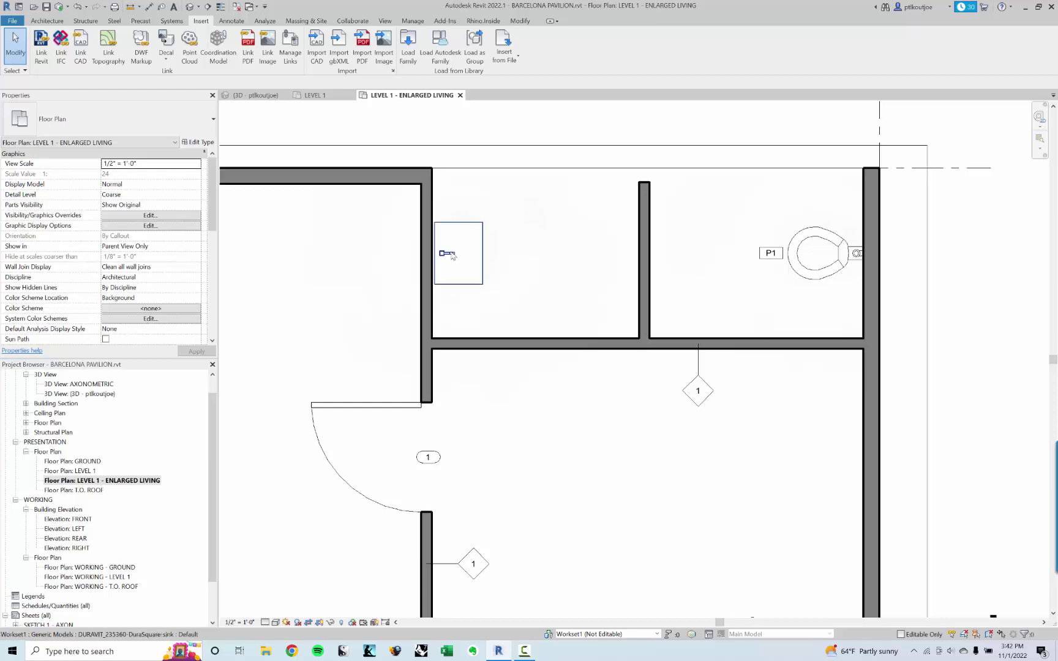
pyautogui.click(479, 260)
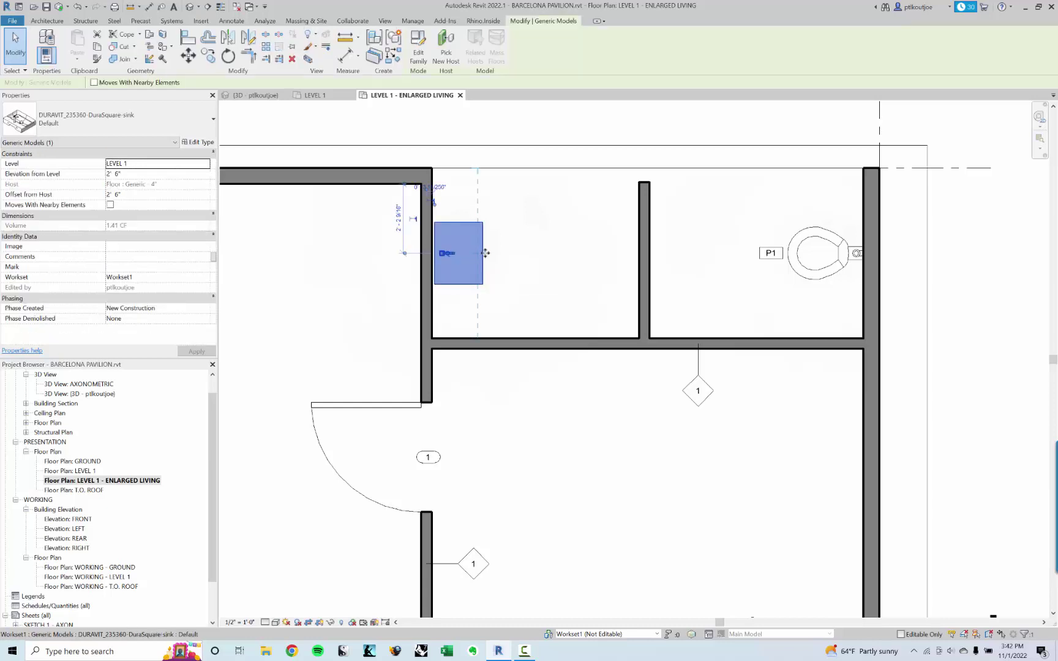
pyautogui.click(419, 44)
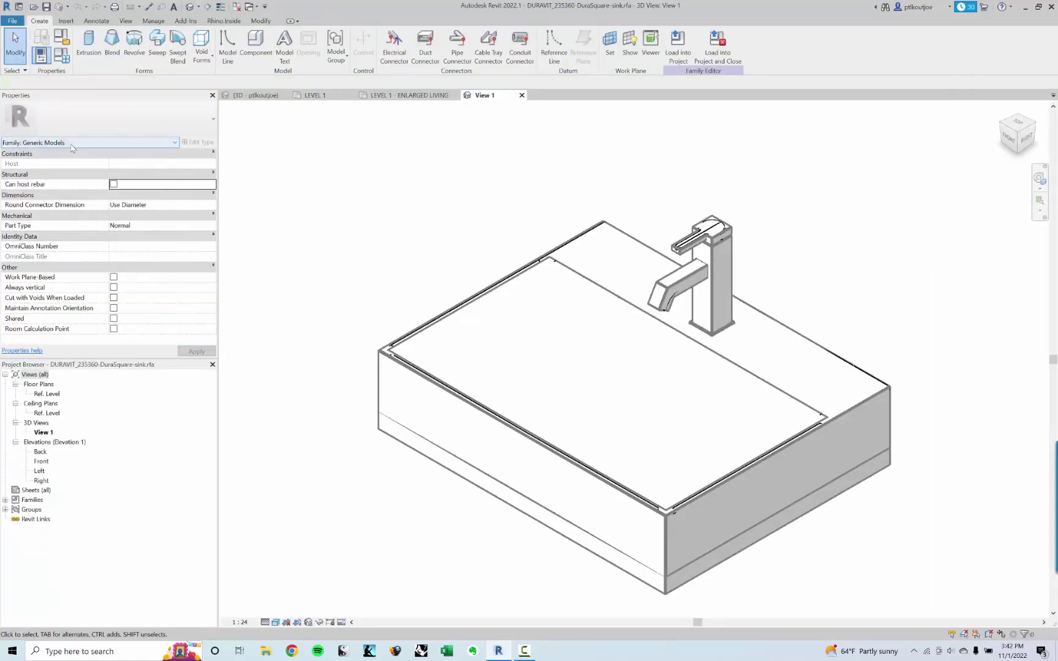
# Step: Change the family category to Plumbing Fixtures in Family Category and Parameters
pyautogui.click(66, 48)
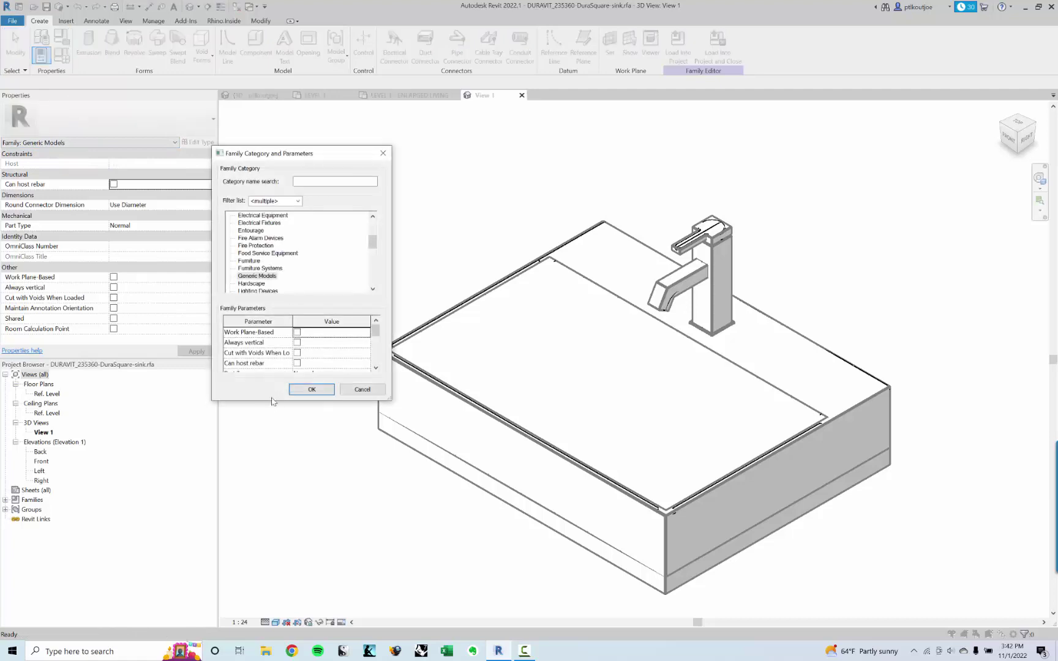
pyautogui.click(365, 391)
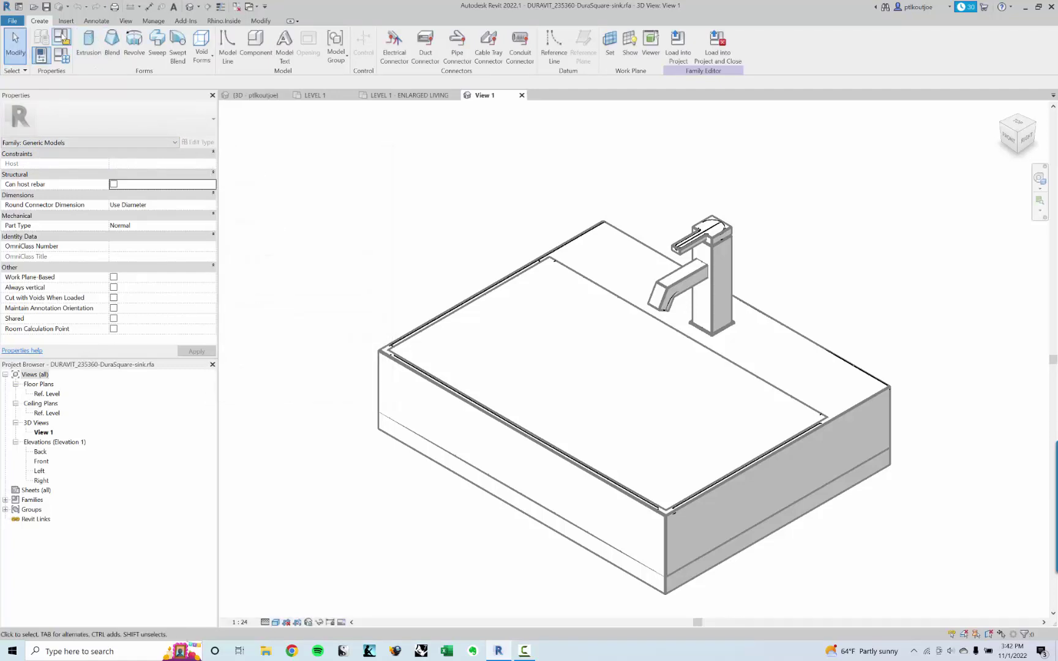
pyautogui.click(62, 38)
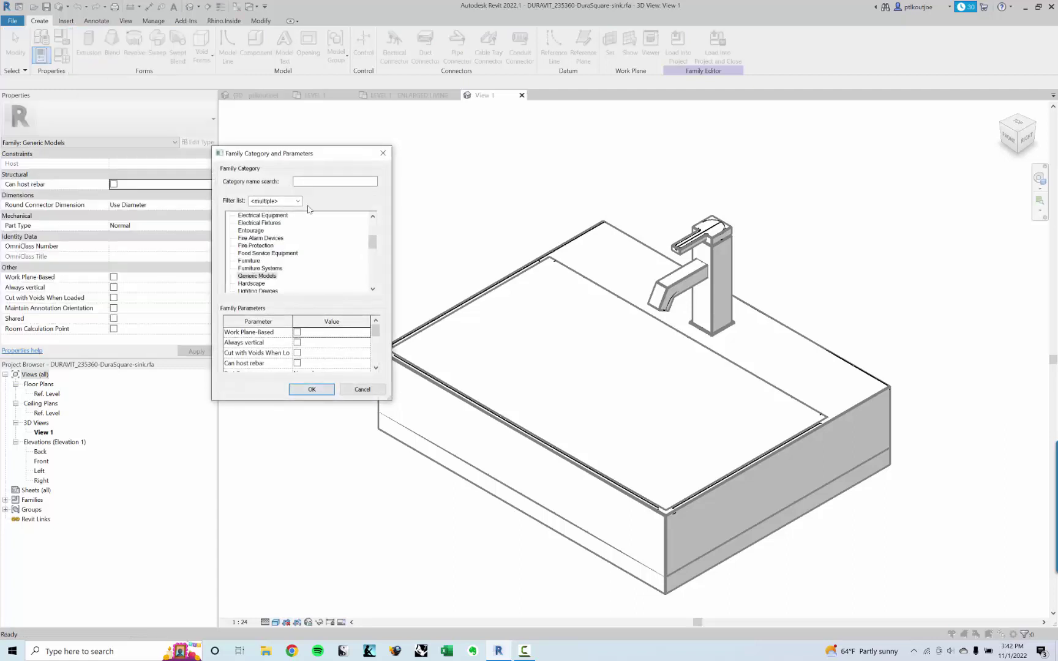
pyautogui.moveTo(375, 250); pyautogui.dragTo(374, 258)
pyautogui.moveTo(373, 263); pyautogui.dragTo(373, 268)
pyautogui.click(270, 261)
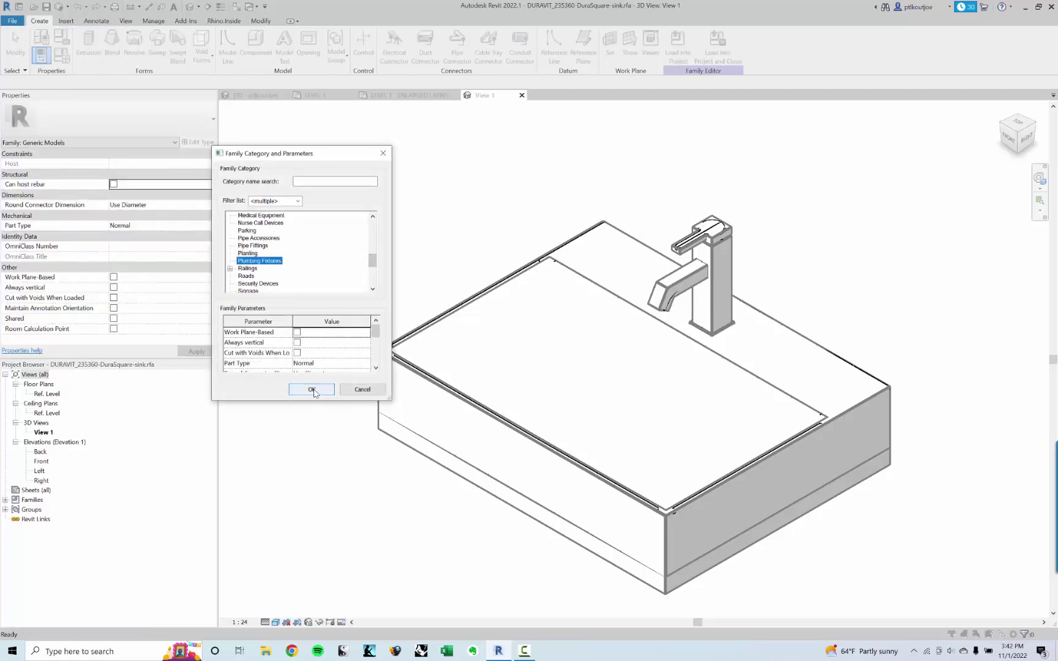
pyautogui.click(313, 390)
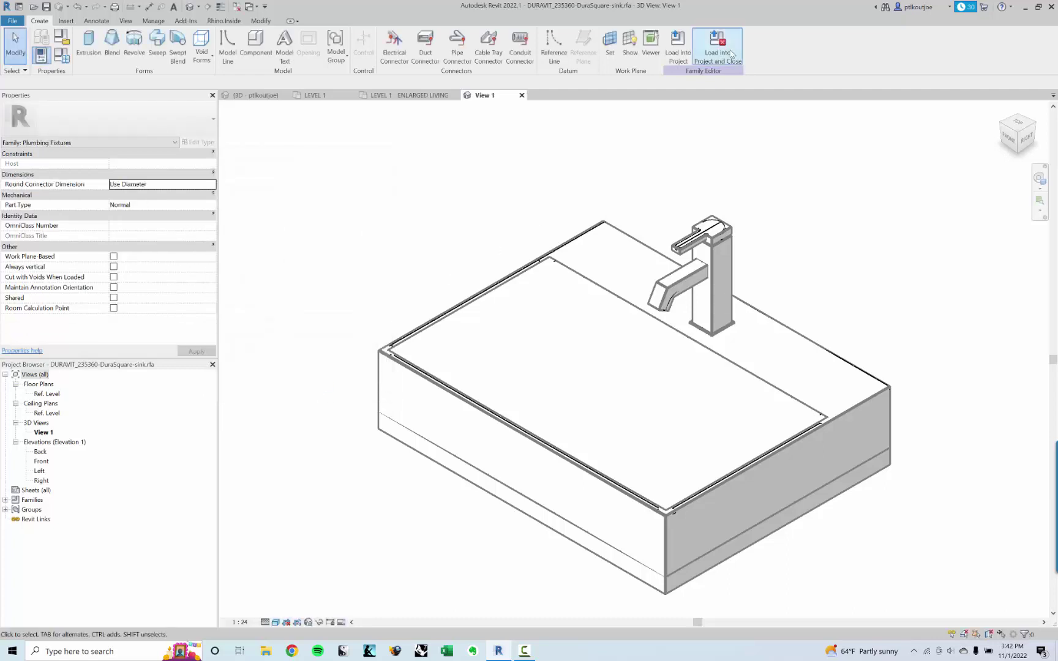
# Step: Load the sink family into the project without saving, overwriting the existing version
pyautogui.click(726, 51)
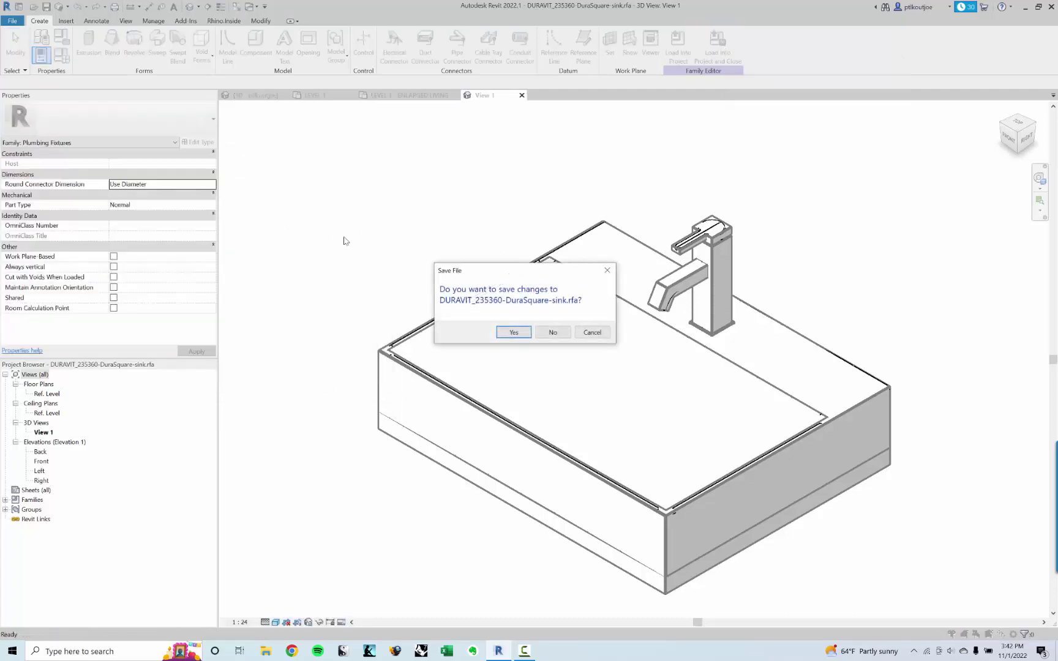
pyautogui.click(552, 332)
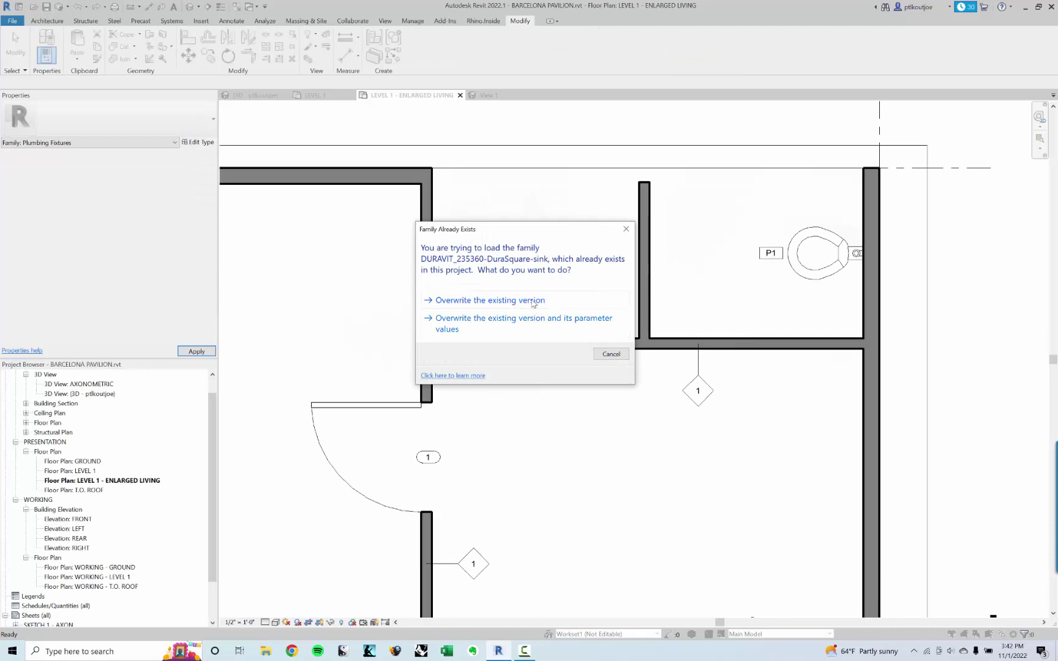
pyautogui.click(533, 301)
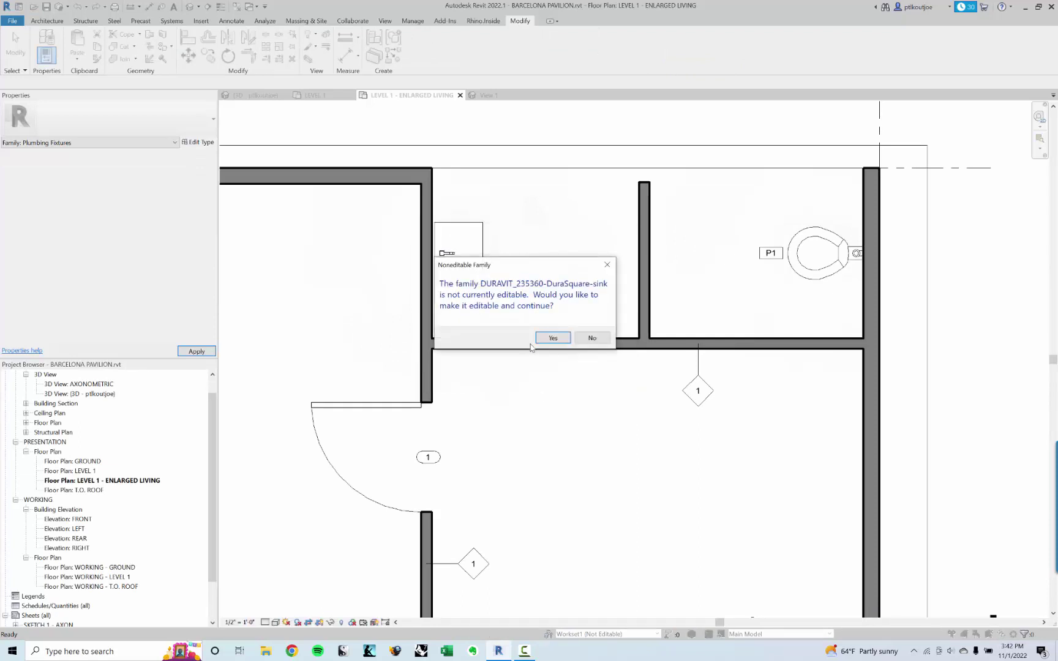
pyautogui.click(551, 338)
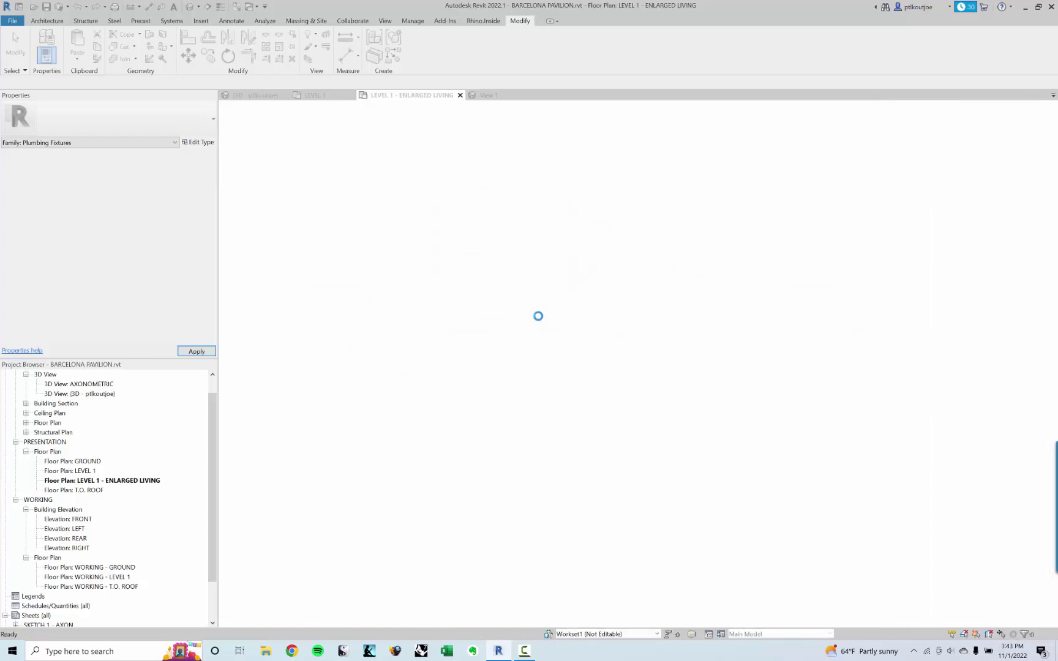
# Step: Tag the sink with a plumbing fixture tag placed beside it
pyautogui.click(474, 288)
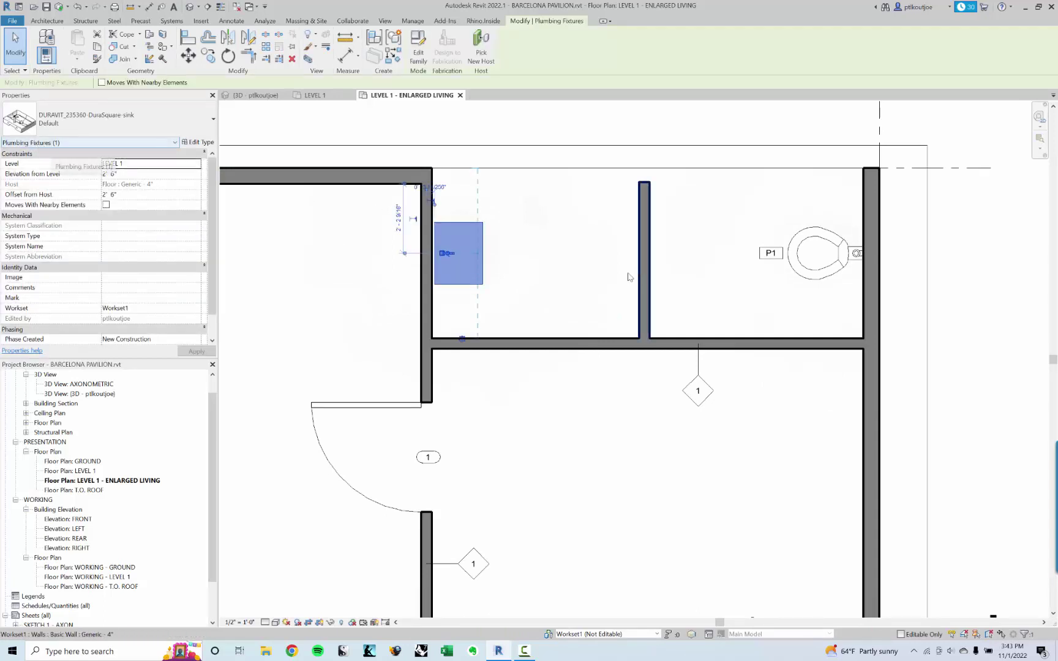
pyautogui.click(524, 267)
pyautogui.press('t')
pyautogui.press('g')
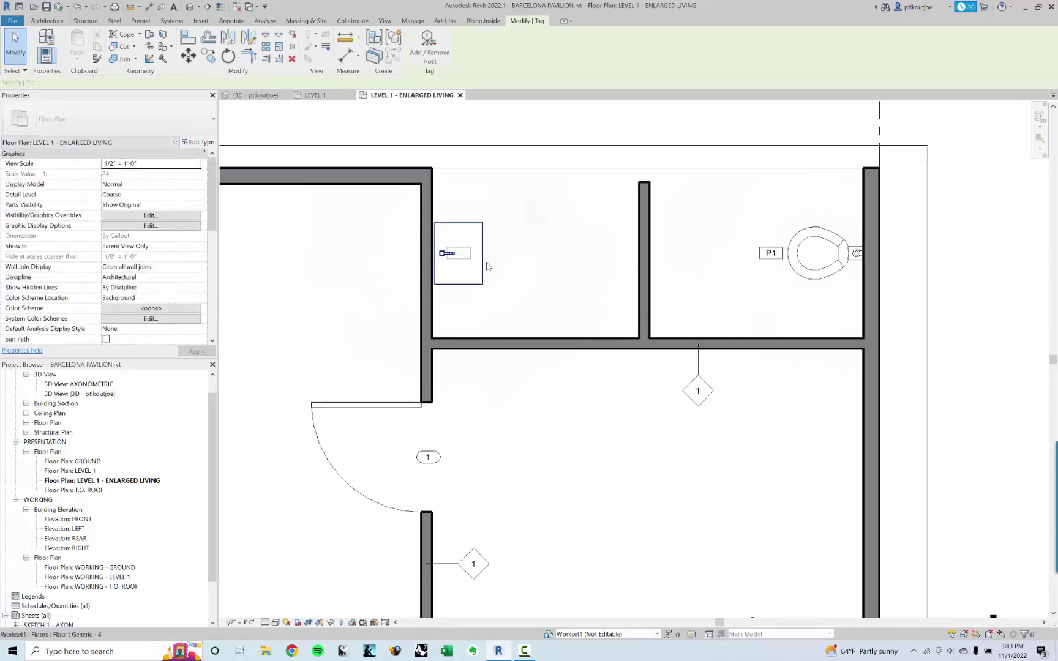
pyautogui.scroll(2, 465, 263)
pyautogui.moveTo(470, 251); pyautogui.dragTo(526, 263)
pyautogui.press('Escape')
pyautogui.click(437, 276)
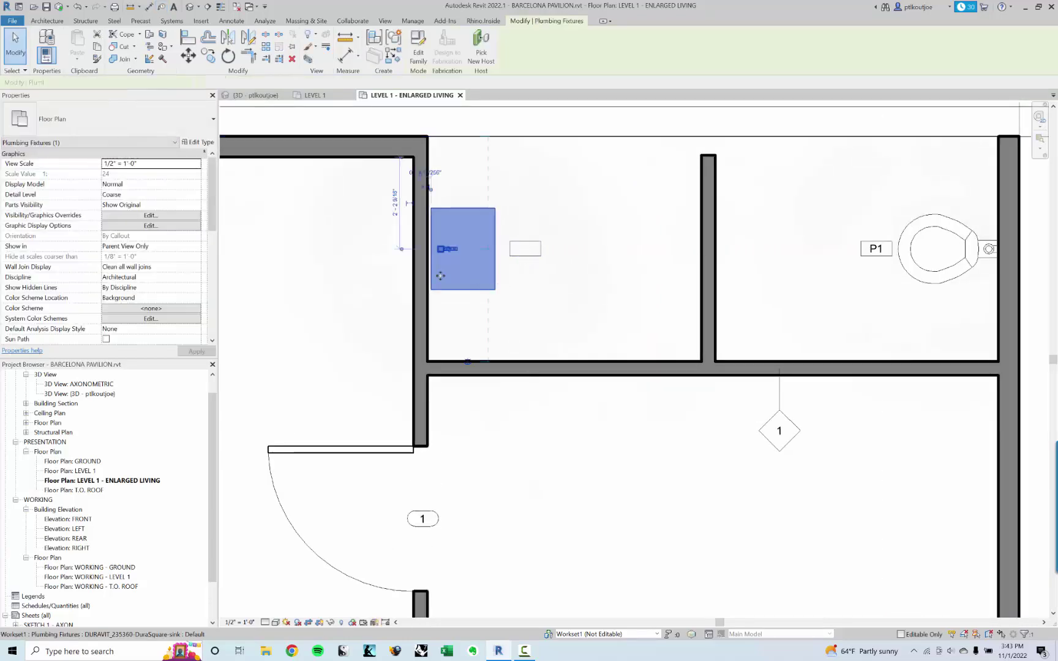
# Step: Enter P2 as the sink type's Type Mark in Type Properties
pyautogui.click(198, 142)
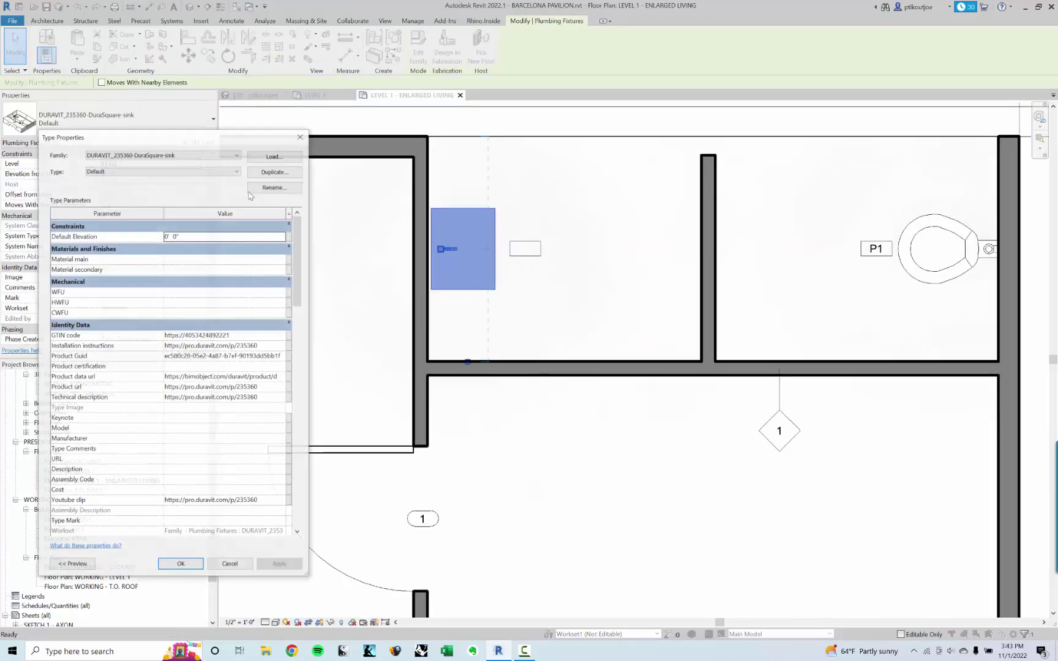
pyautogui.moveTo(298, 287); pyautogui.dragTo(298, 313)
pyautogui.click(174, 455)
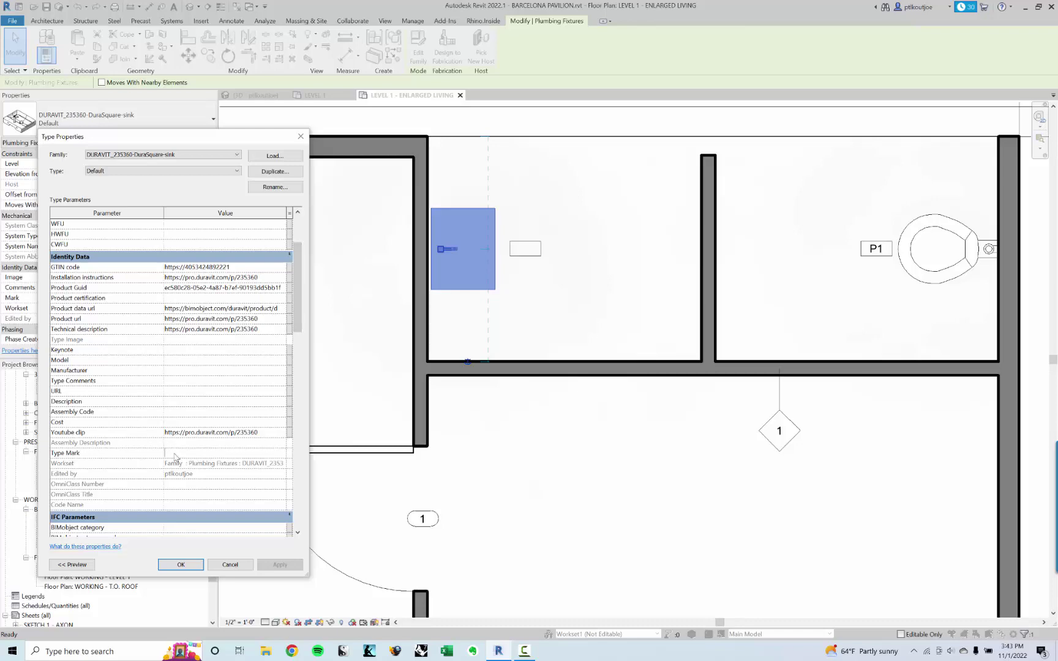
pyautogui.write('P2')
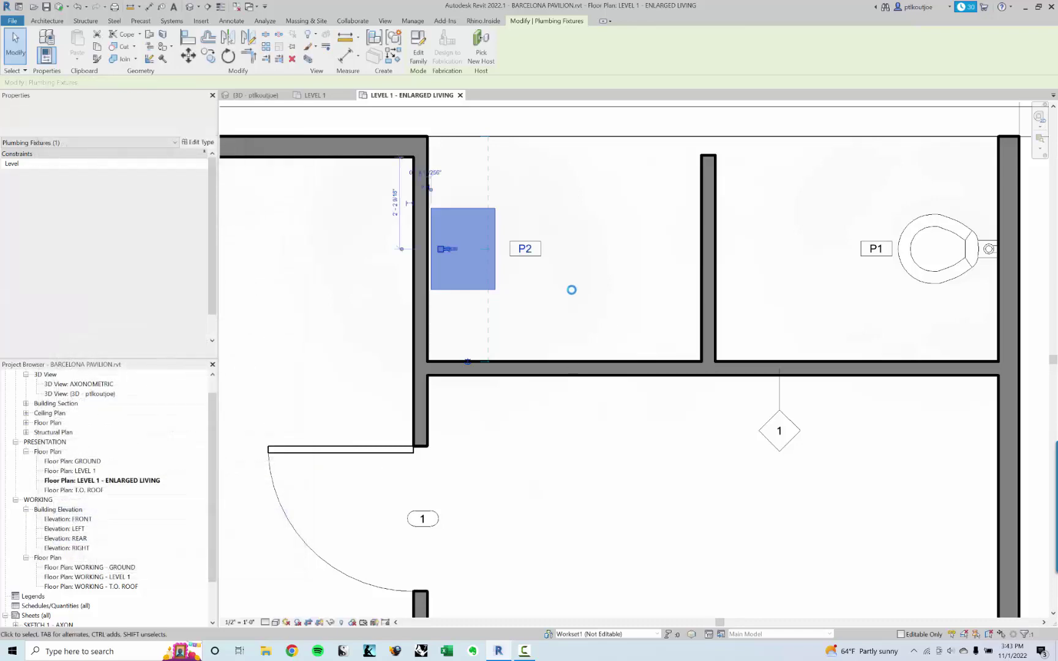
# Step: Confirm the P2 type mark, then select the P2 tag and open its family for editing
pyautogui.click(586, 298)
pyautogui.scroll(-2, 567, 313)
pyautogui.scroll(-2, 567, 313)
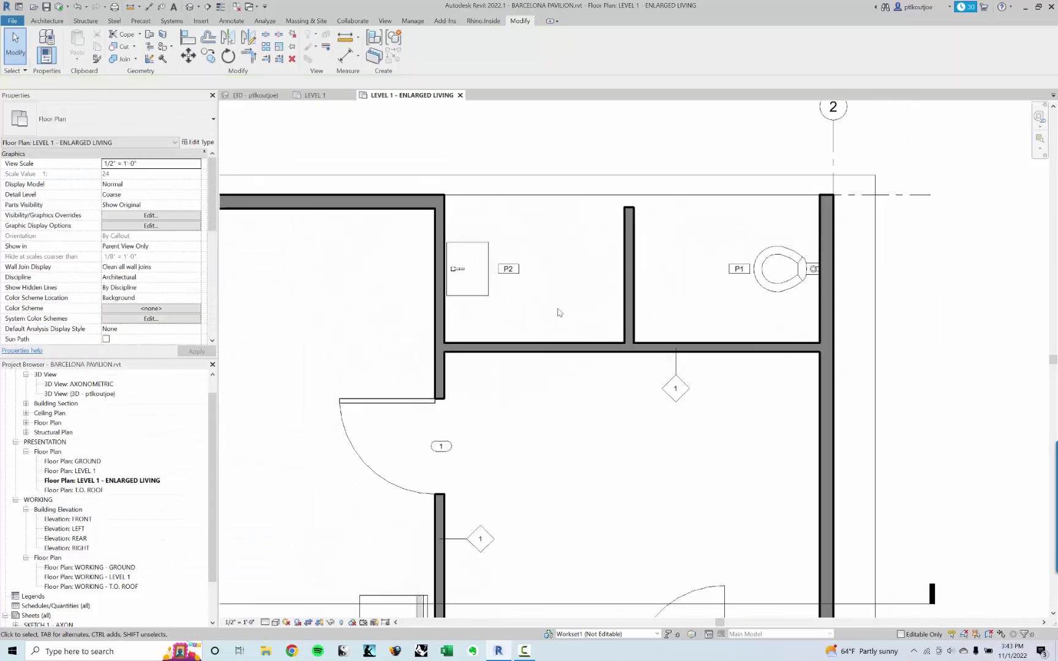
pyautogui.moveTo(557, 309); pyautogui.dragTo(720, 380, button='middle')
pyautogui.scroll(5, 581, 330)
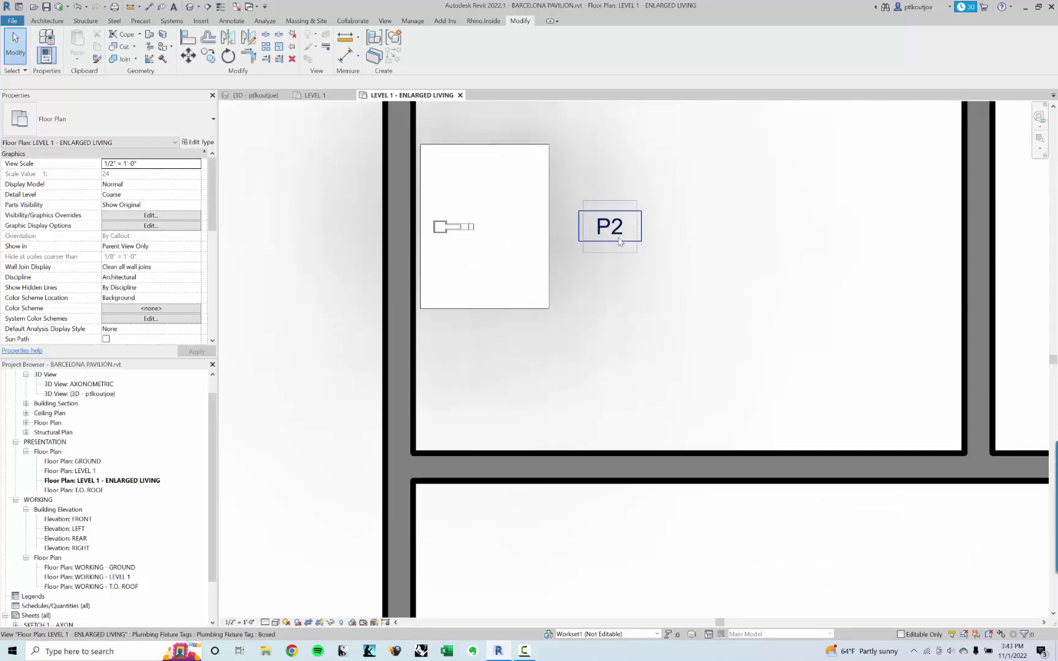
pyautogui.click(619, 243)
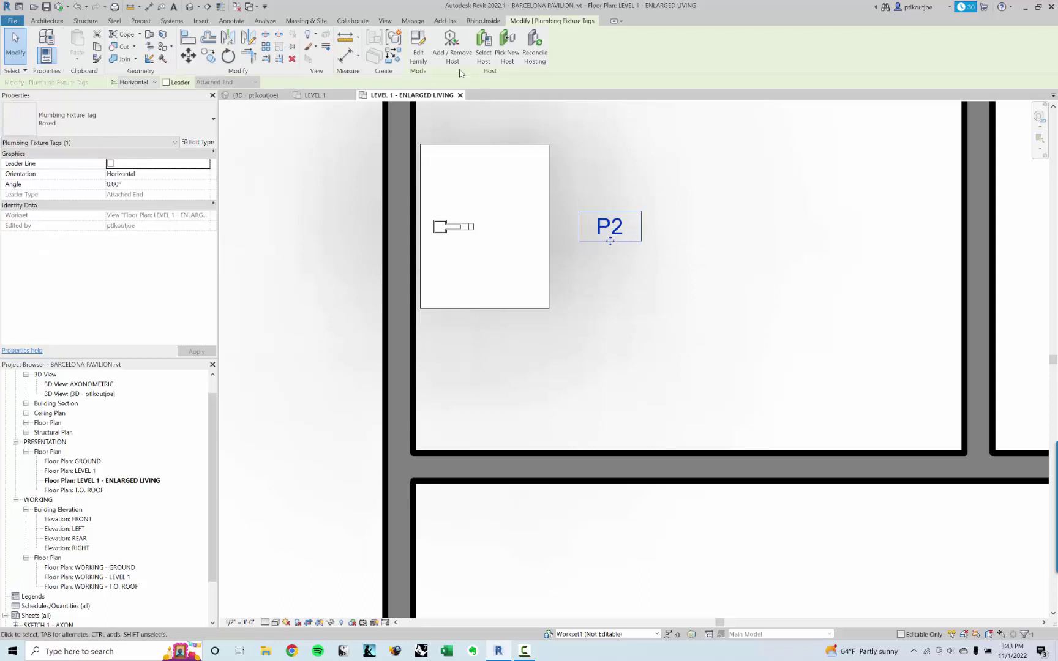
pyautogui.click(419, 55)
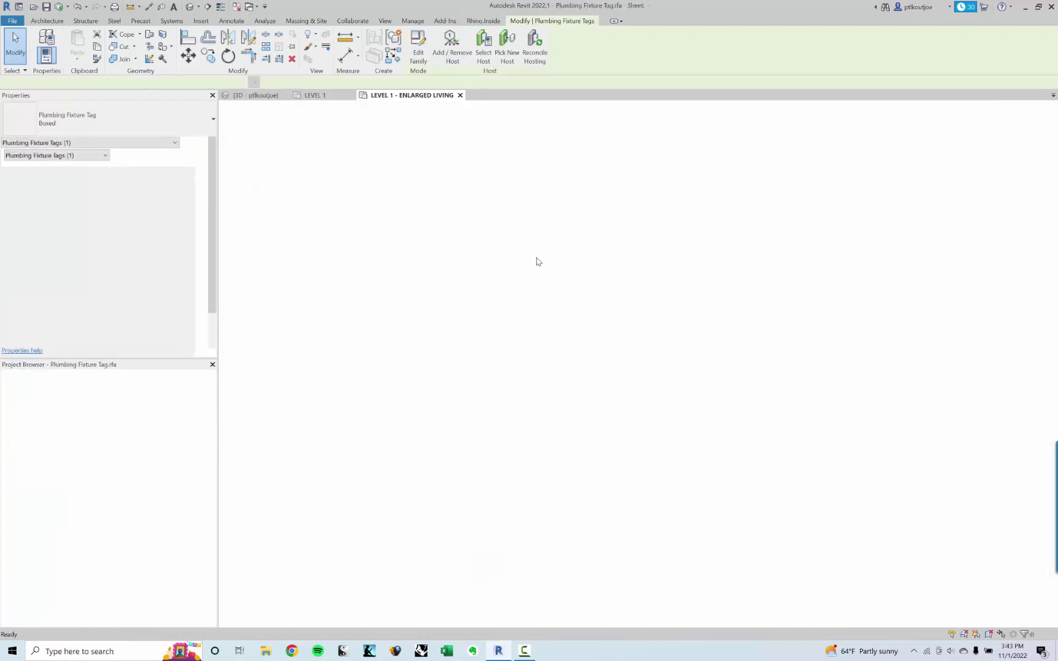
# Step: Set the tag label's Text Font to Roboto in its type properties
pyautogui.click(623, 366)
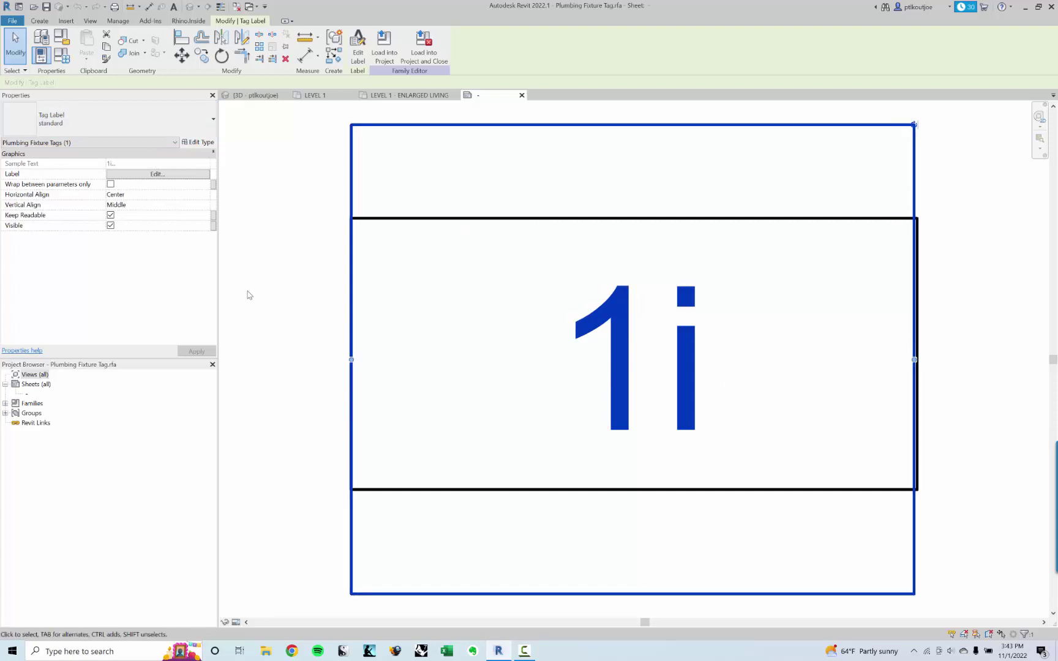
pyautogui.click(161, 174)
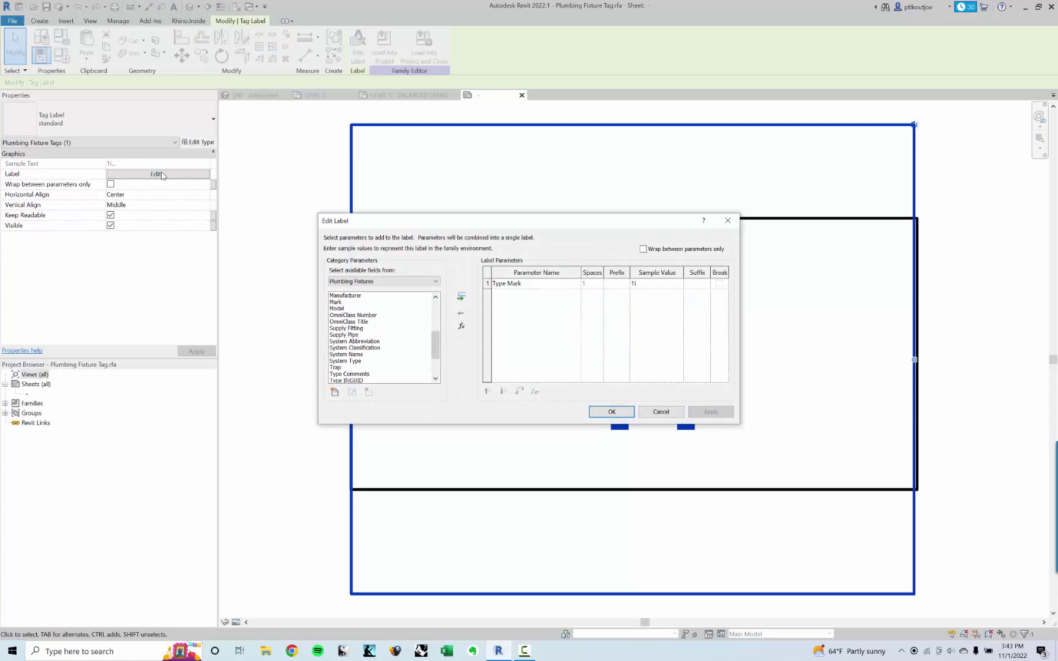
pyautogui.press('Return')
pyautogui.click(296, 160)
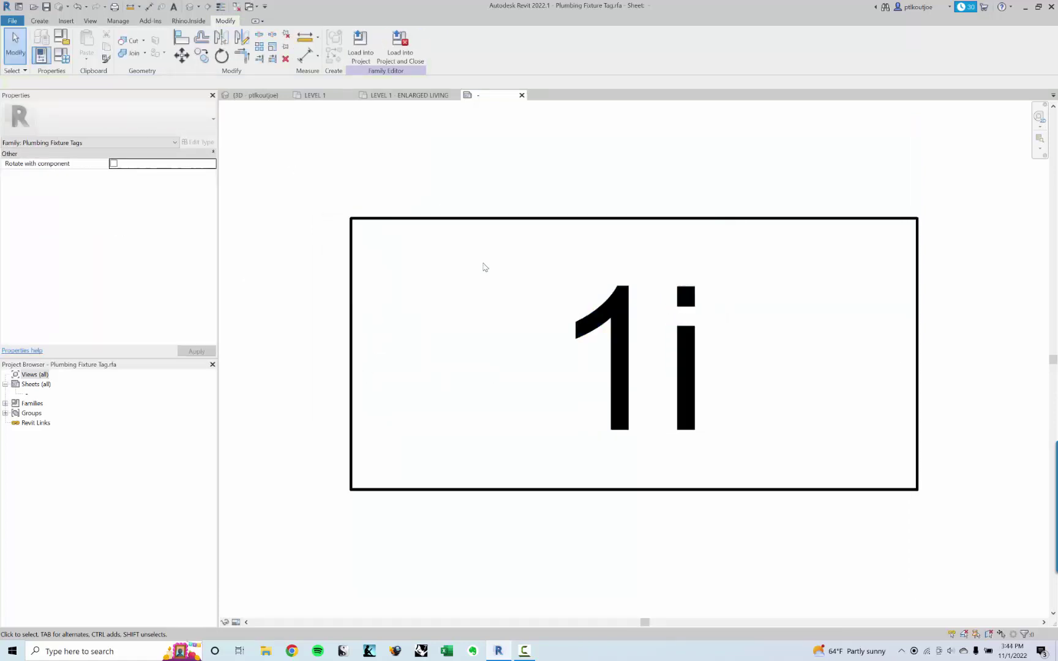
pyautogui.click(599, 337)
pyautogui.click(198, 142)
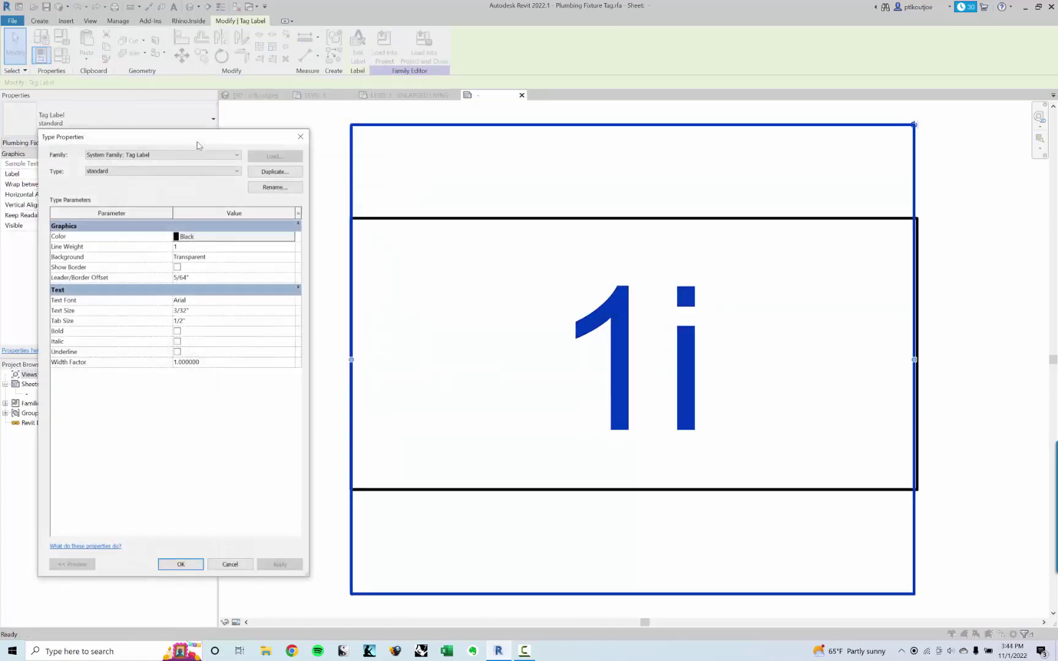
pyautogui.click(273, 300)
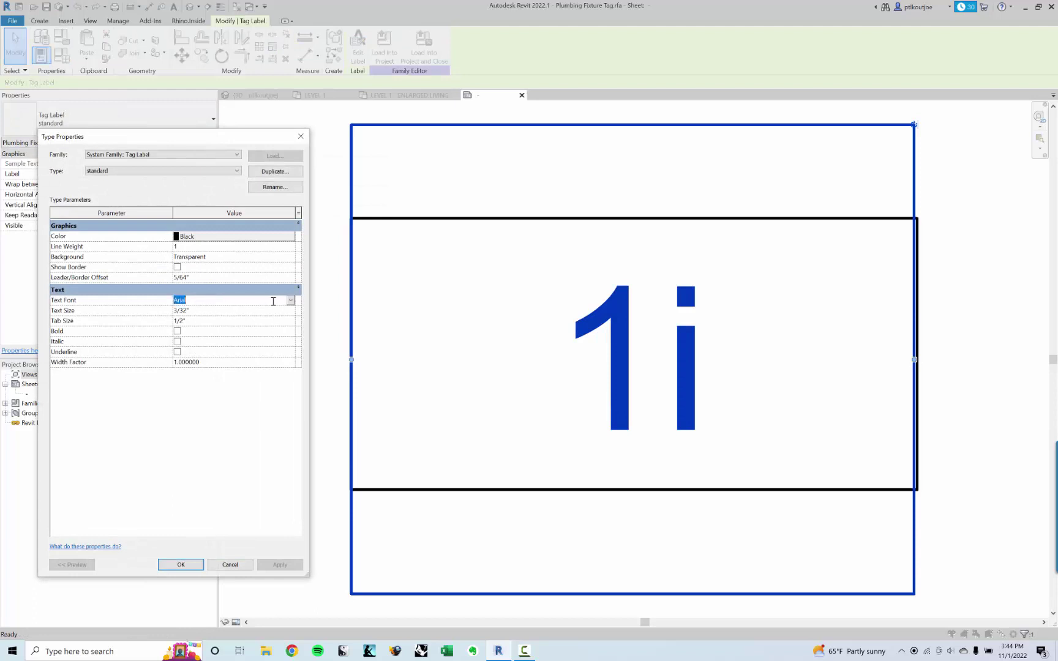
pyautogui.click(291, 301)
pyautogui.write('Roboto')
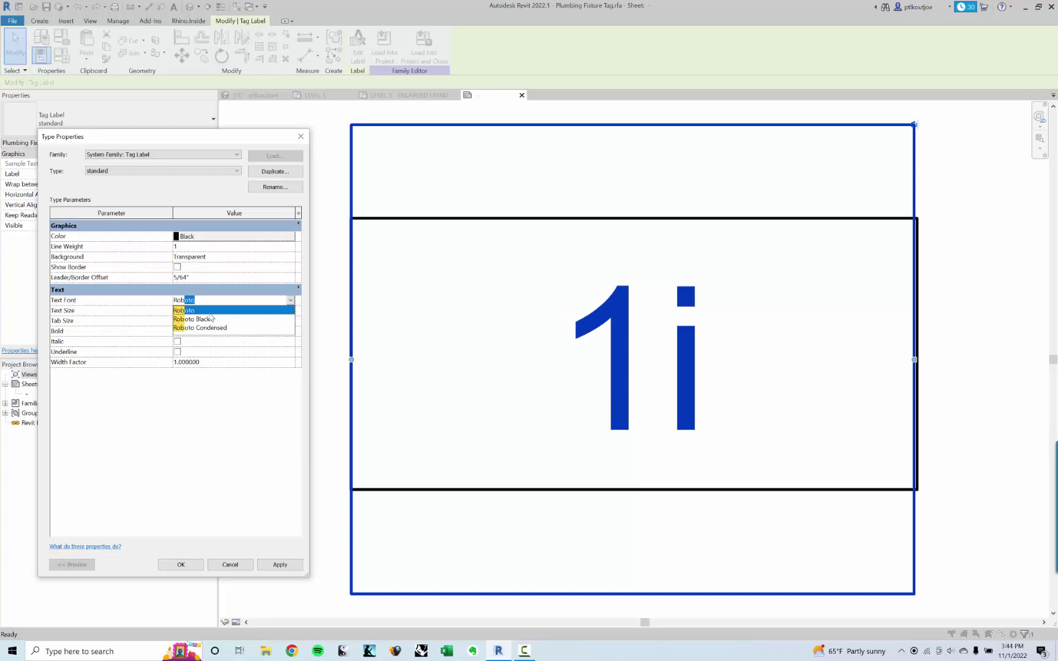
pyautogui.press('Return')
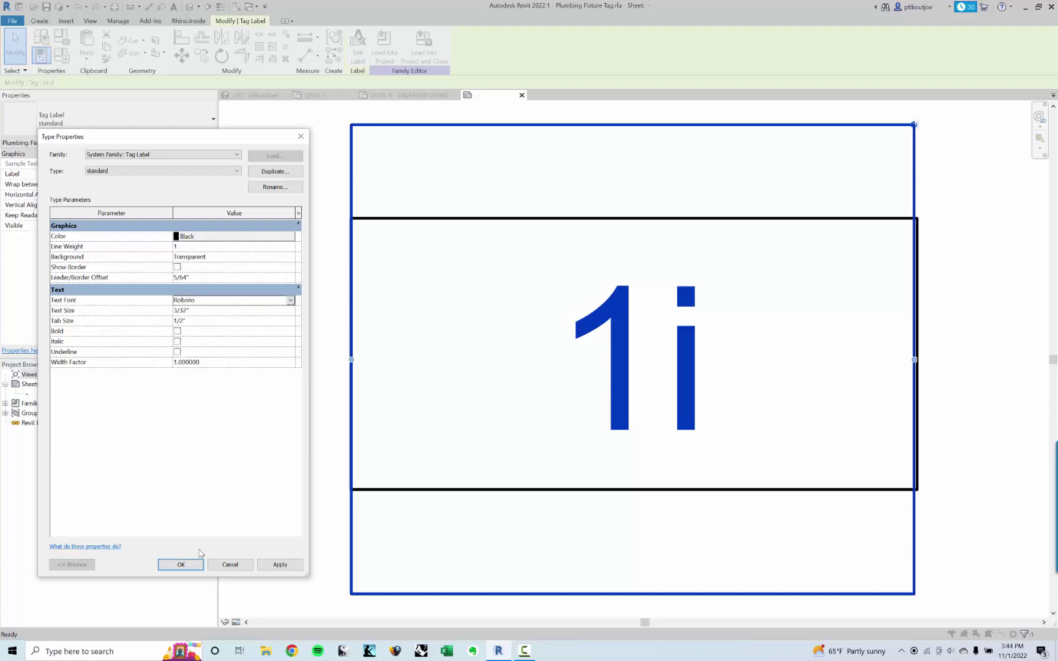
pyautogui.click(182, 564)
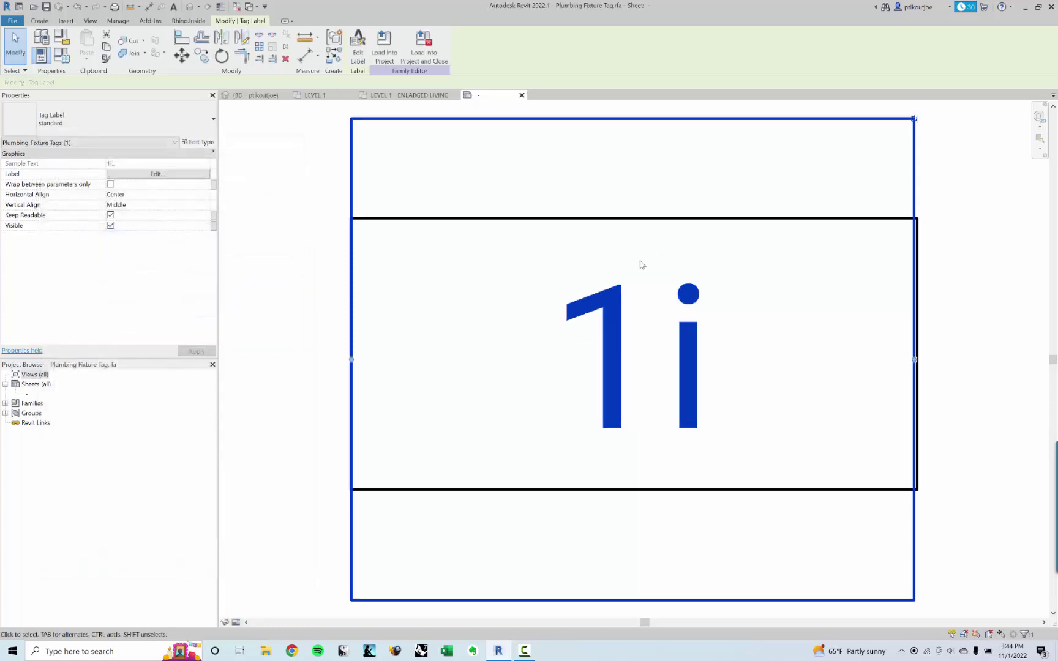
# Step: Load the tag family into the project without saving, overwriting the existing version
pyautogui.click(423, 44)
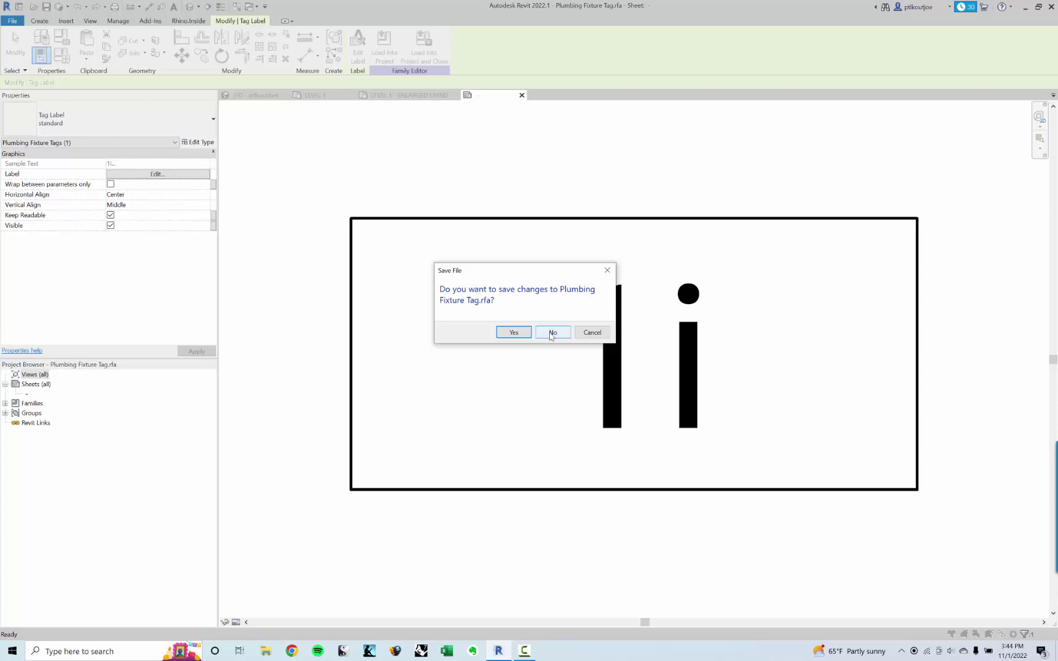
pyautogui.click(552, 333)
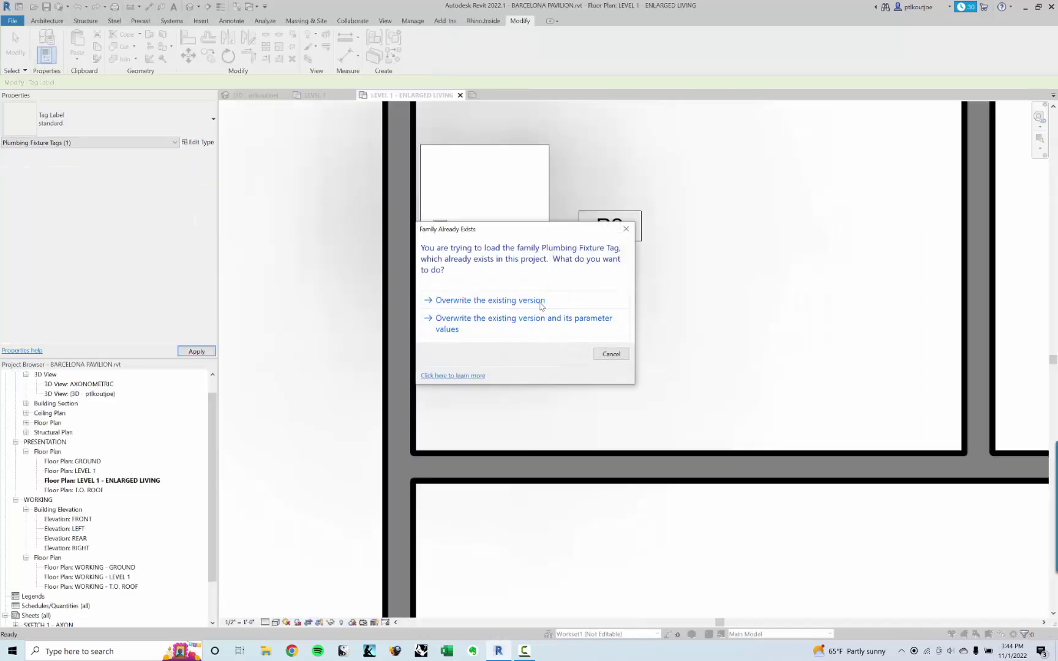
pyautogui.click(542, 300)
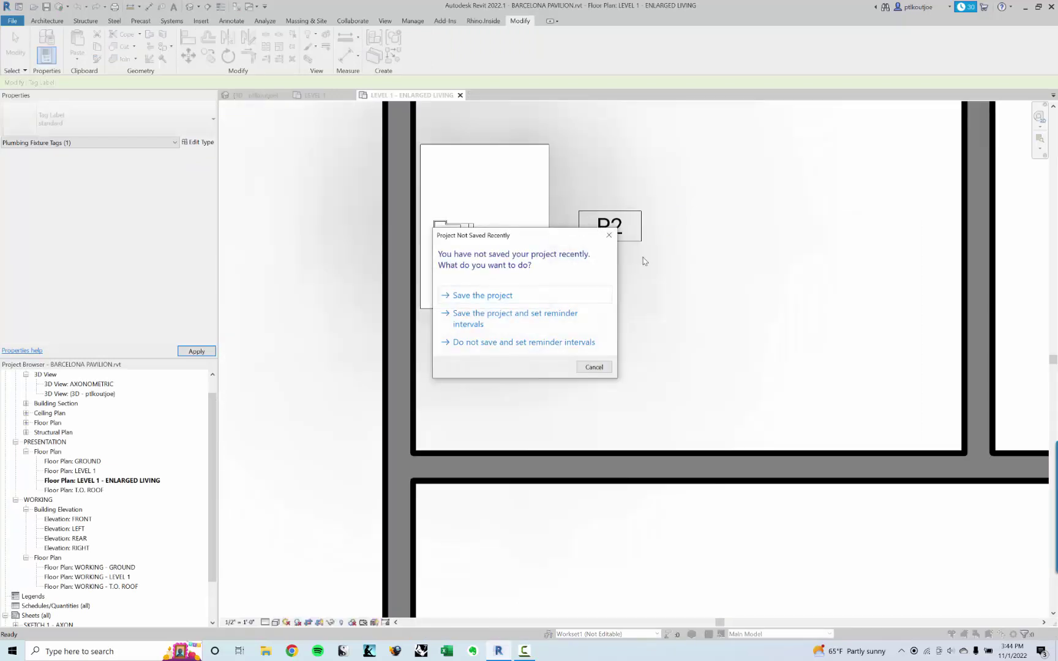
pyautogui.click(589, 368)
pyautogui.click(672, 236)
pyautogui.scroll(-6, 640, 281)
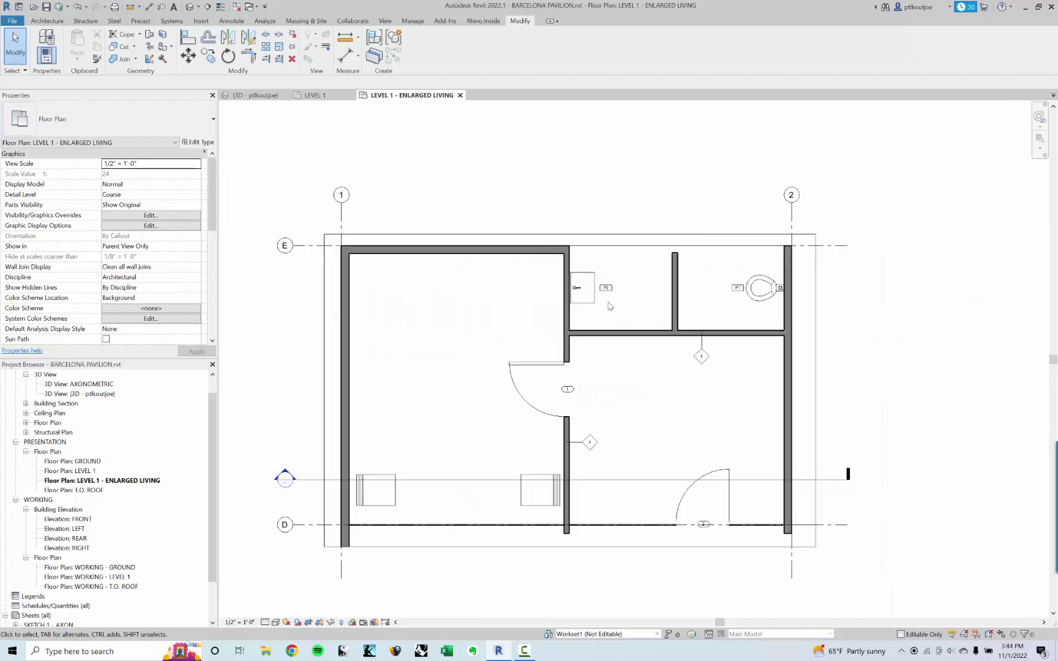
pyautogui.scroll(5, 610, 306)
pyautogui.scroll(-3, 531, 251)
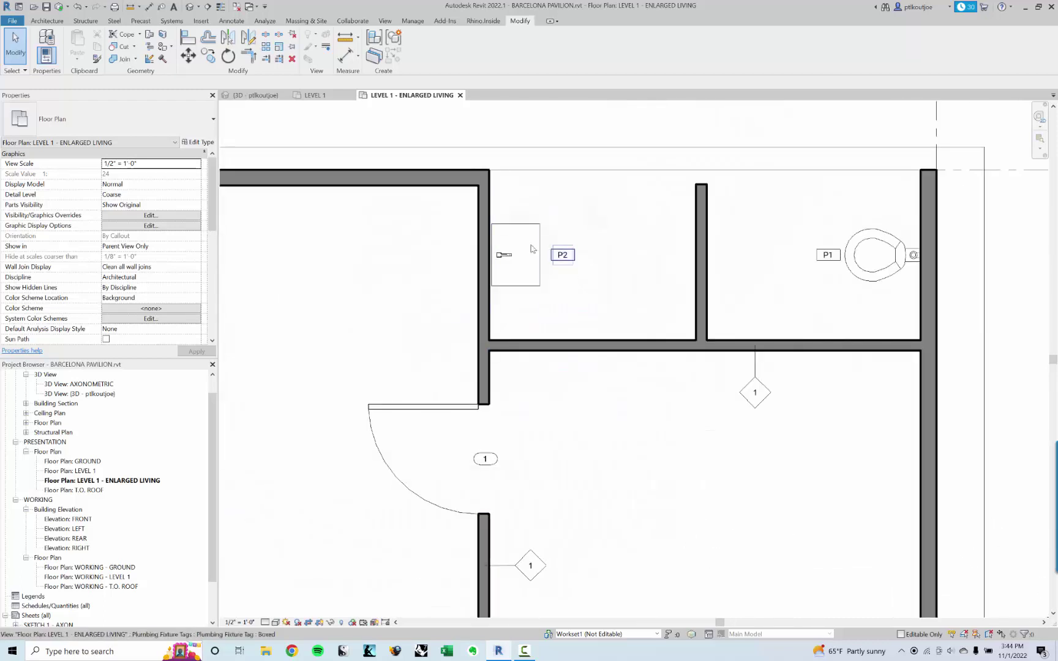
pyautogui.scroll(4, 621, 242)
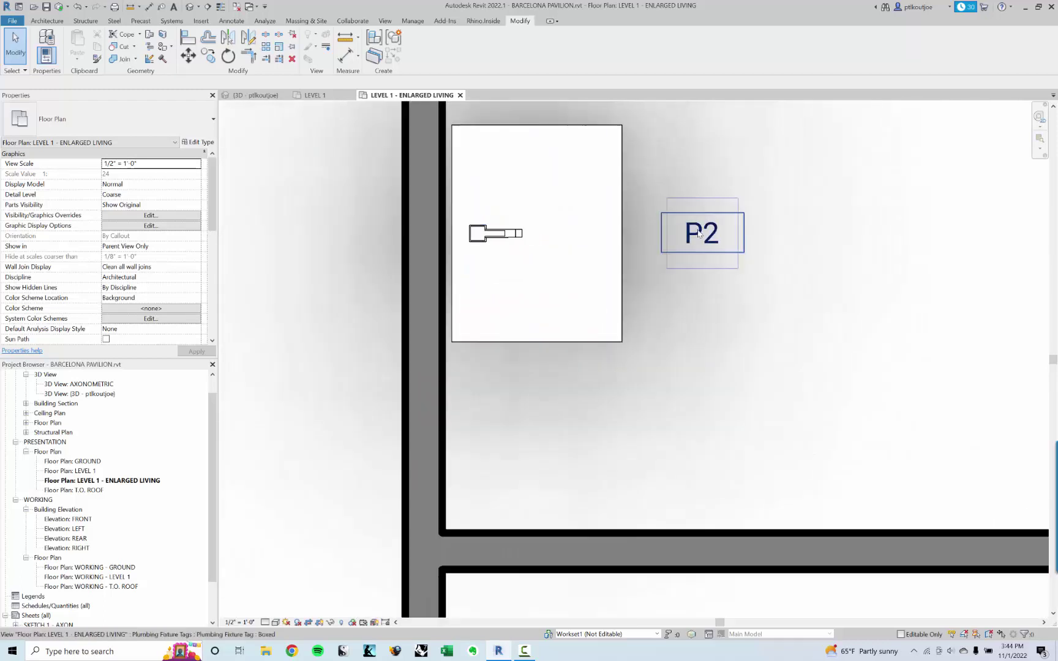
pyautogui.scroll(-4, 699, 234)
pyautogui.click(421, 531)
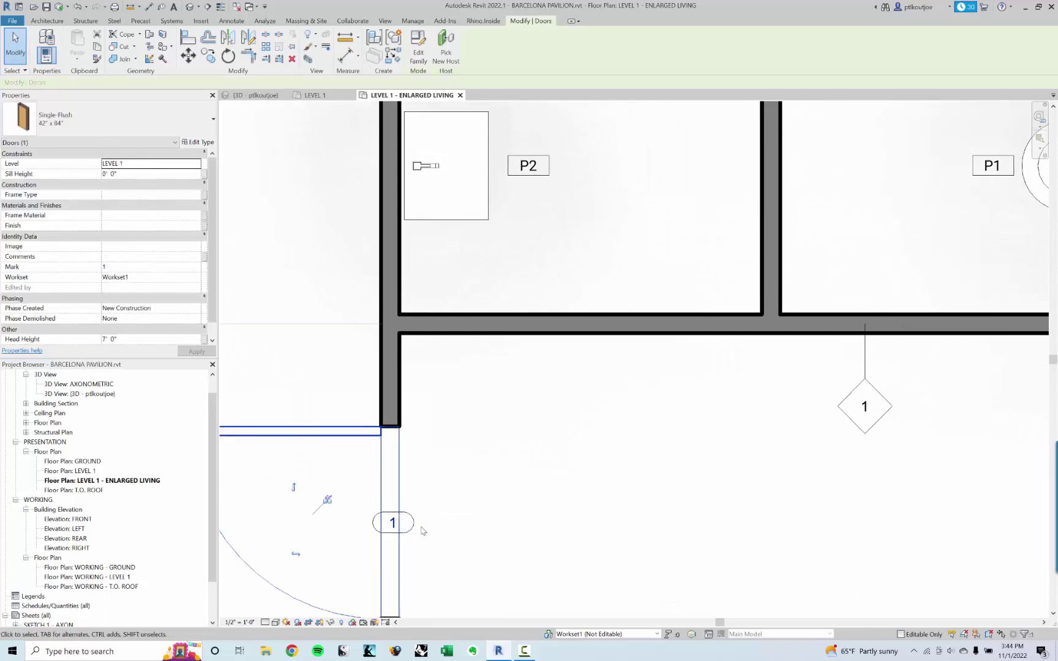
pyautogui.click(404, 528)
pyautogui.moveTo(396, 533); pyautogui.dragTo(521, 208)
pyautogui.scroll(3, 528, 195)
pyautogui.scroll(-2, 618, 303)
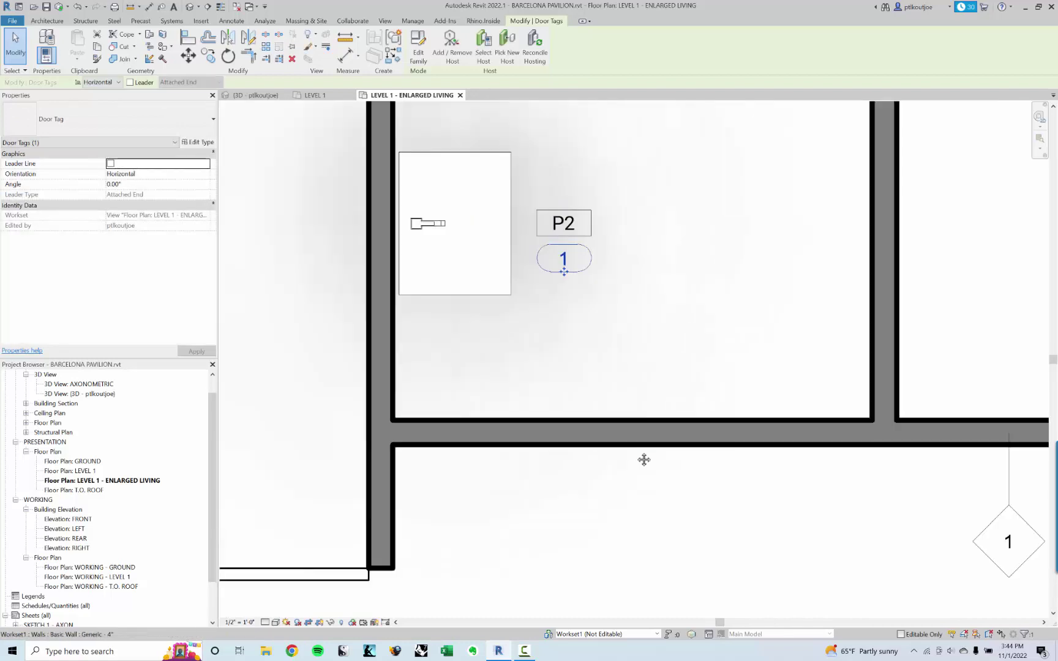
pyautogui.scroll(-2, 645, 460)
pyautogui.hotkey('ctrl', 'z')
pyautogui.hotkey('ctrl', 'z')
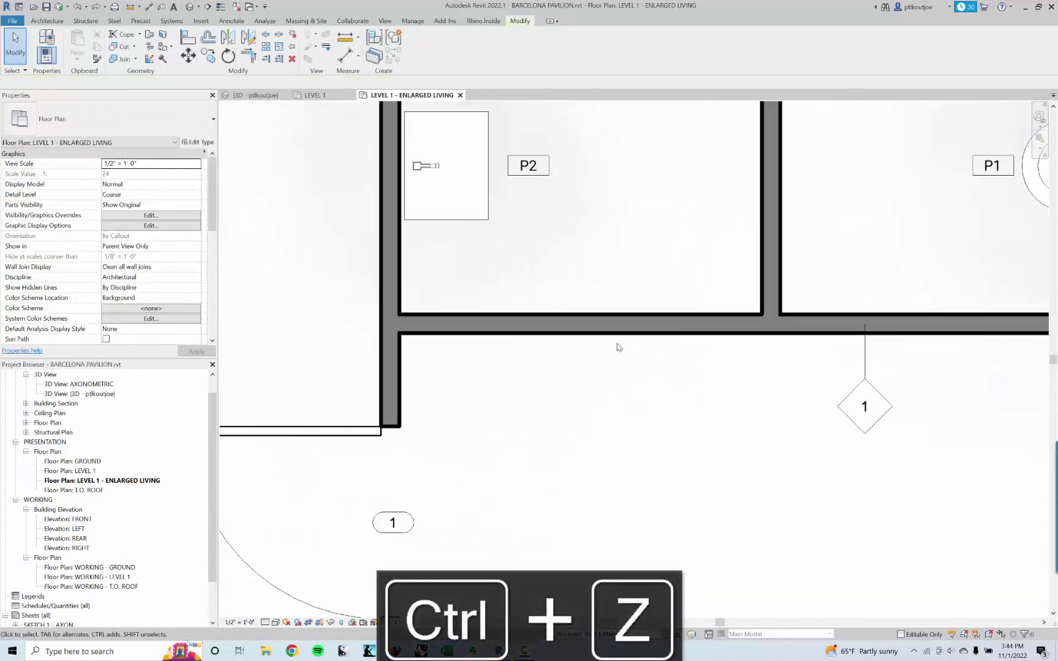
pyautogui.scroll(-4, 618, 347)
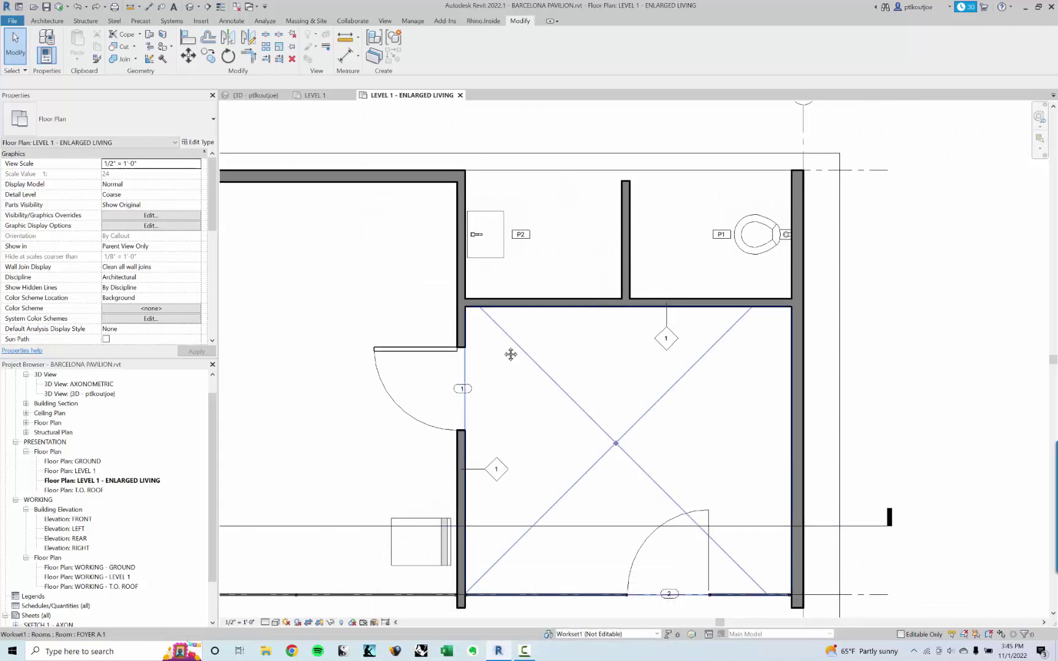
pyautogui.moveTo(510, 355); pyautogui.dragTo(537, 378, button='middle')
pyautogui.scroll(5, 559, 266)
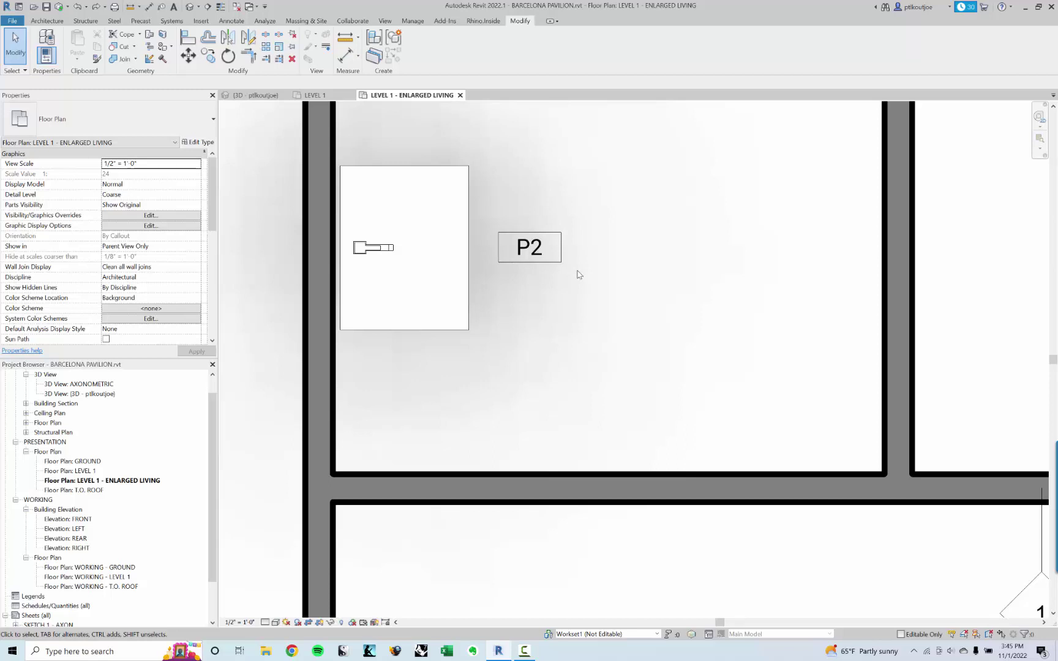
pyautogui.scroll(-8, 573, 204)
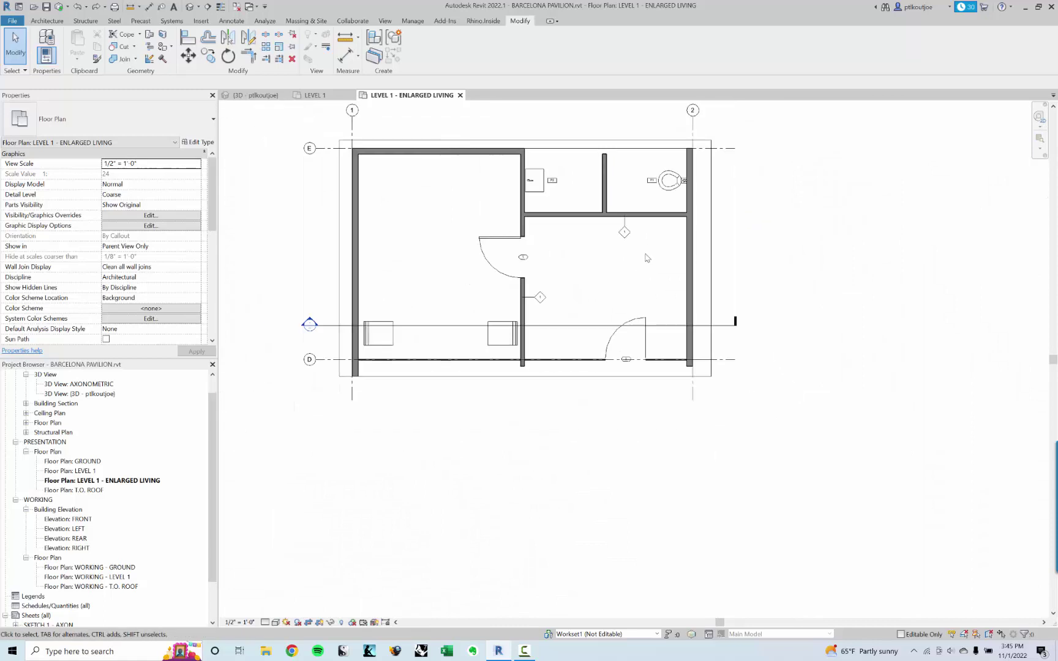
pyautogui.scroll(4, 597, 240)
# Step: Delete the old P2 and P1 tags, then re-tag all untagged plumbing fixtures
pyautogui.click(524, 184)
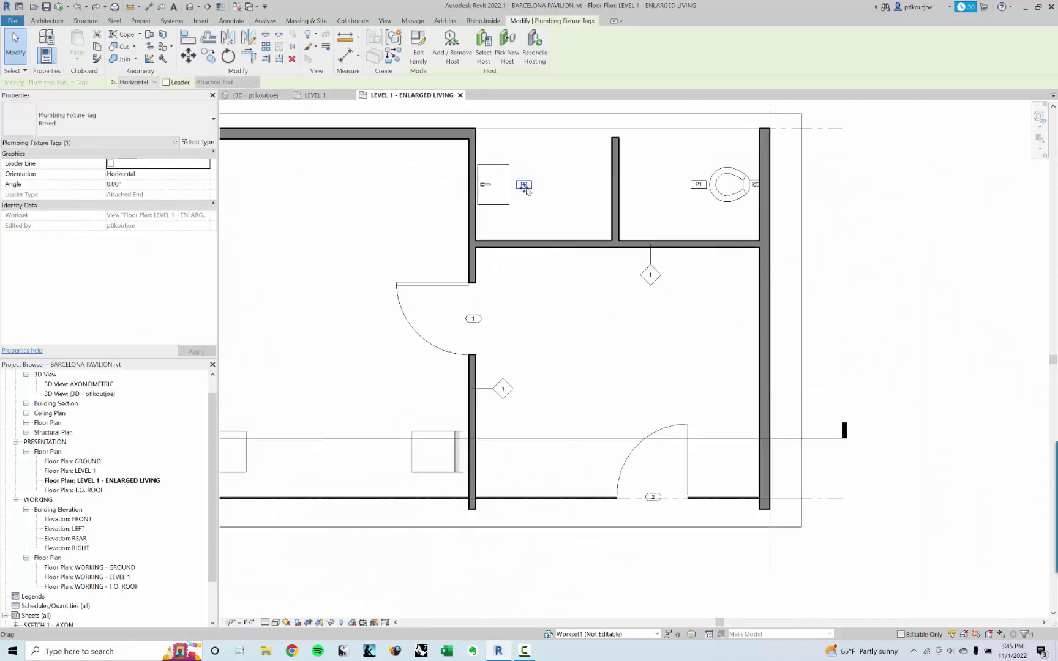
pyautogui.press('Delete')
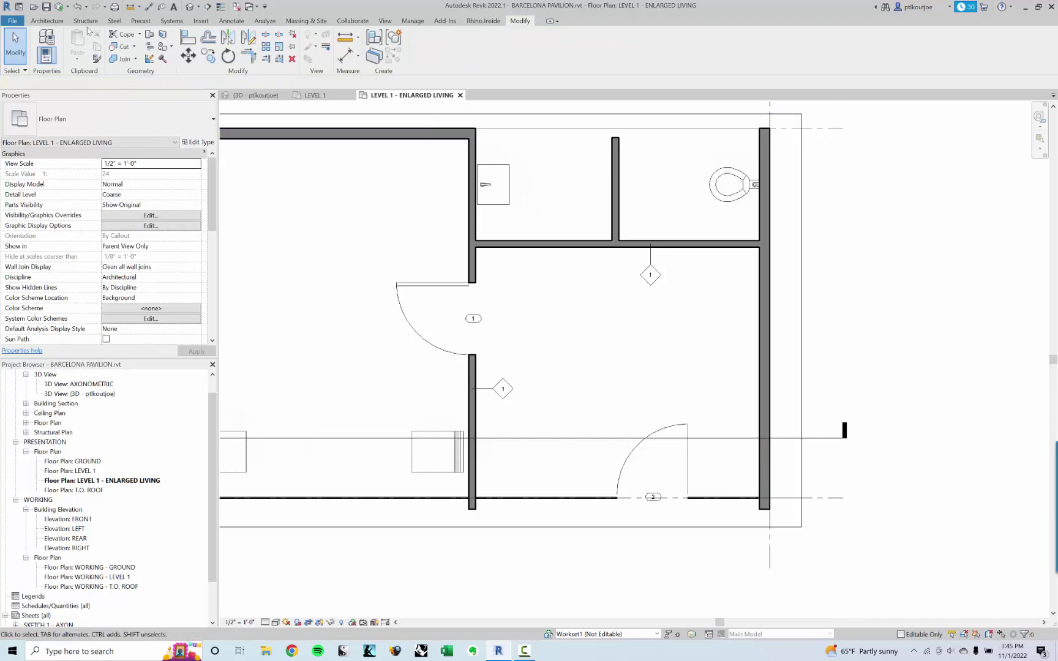
pyautogui.click(54, 24)
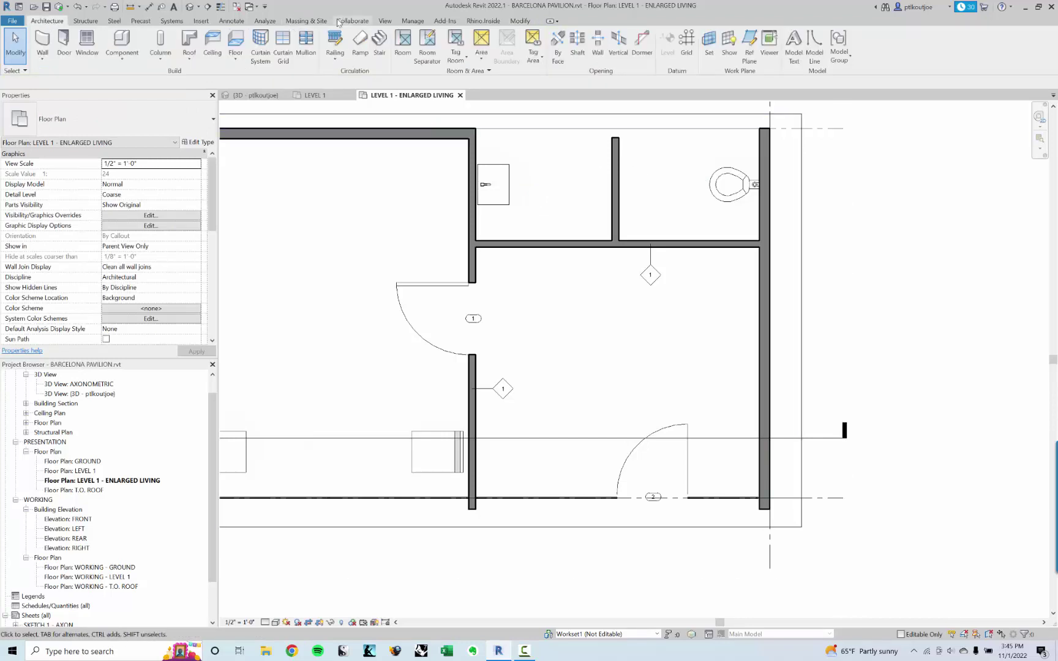
pyautogui.click(244, 24)
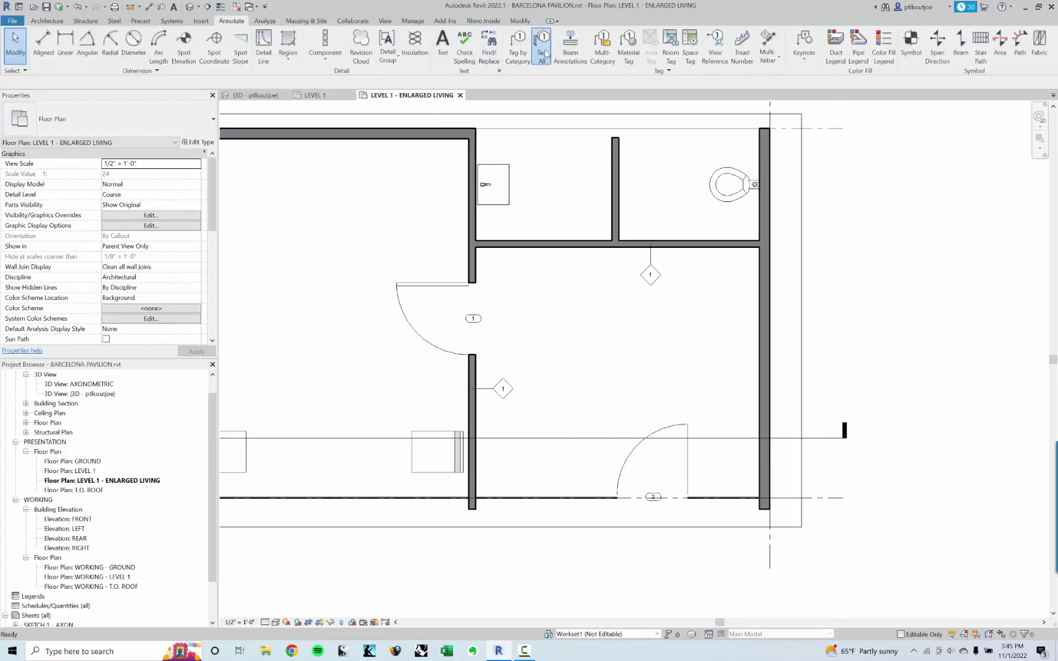
pyautogui.click(543, 55)
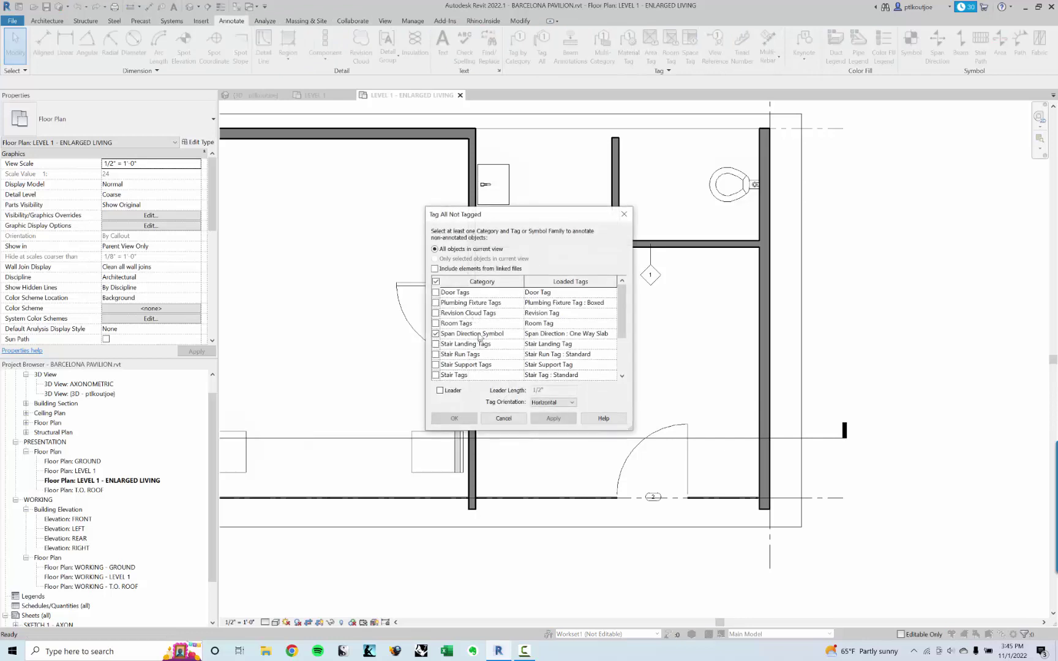
pyautogui.scroll(-2, 479, 335)
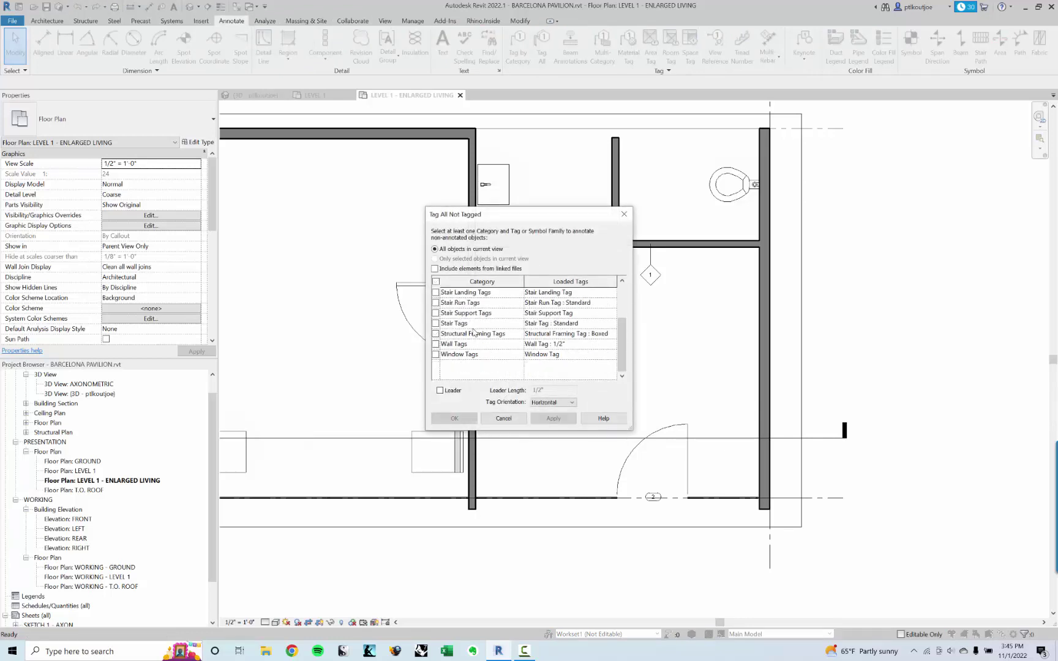
pyautogui.scroll(2, 472, 334)
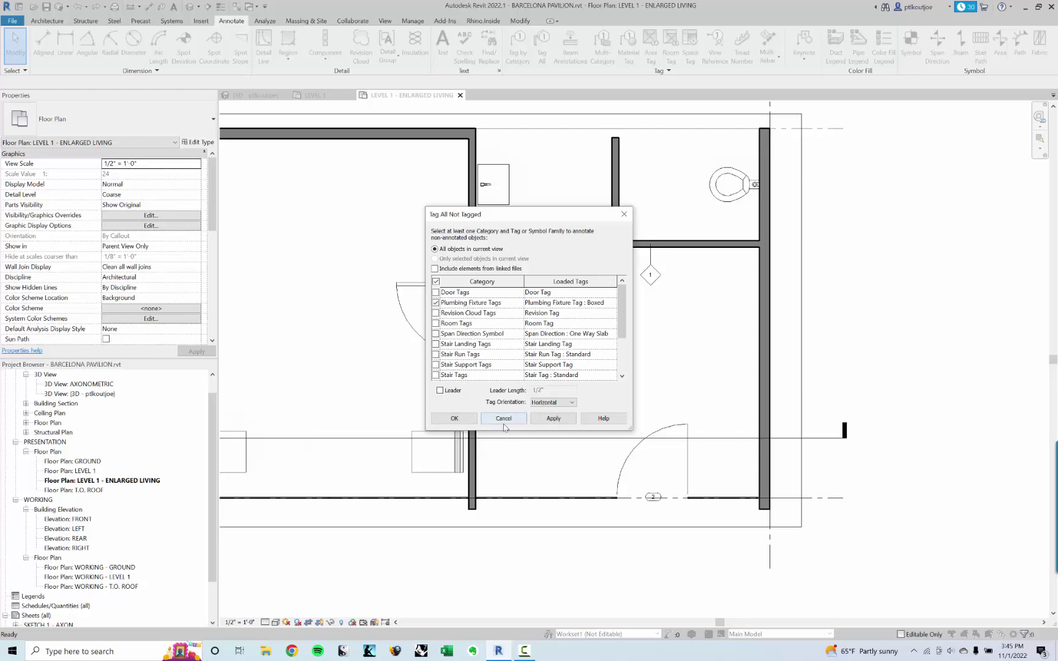
pyautogui.click(465, 418)
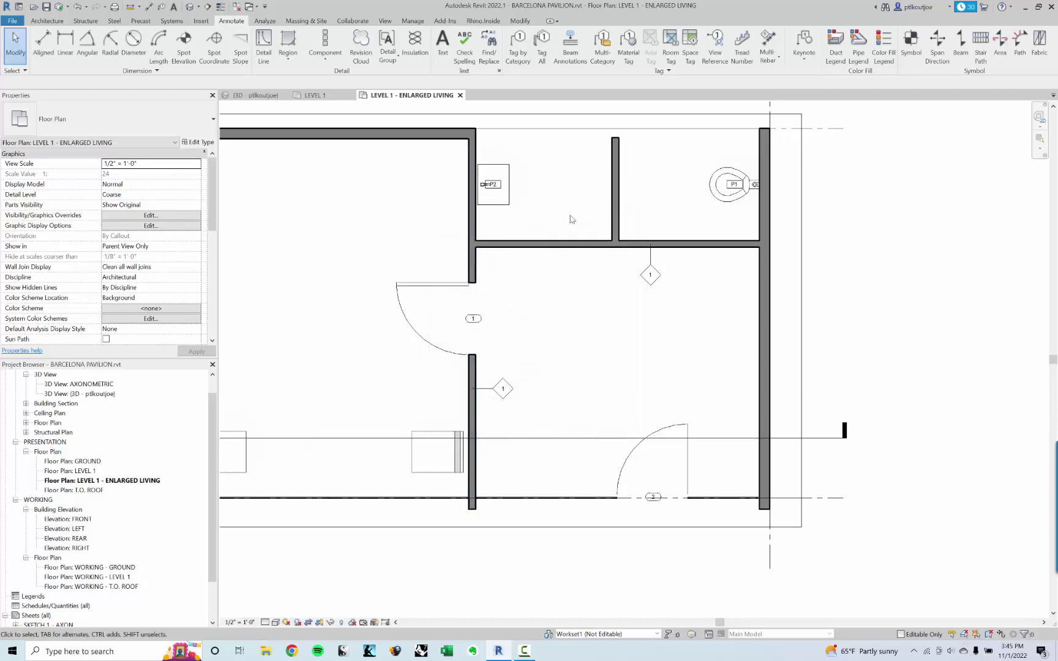
# Step: Move the P2 tag right of the sink and the P1 tag left of the toilet
pyautogui.scroll(2, 562, 212)
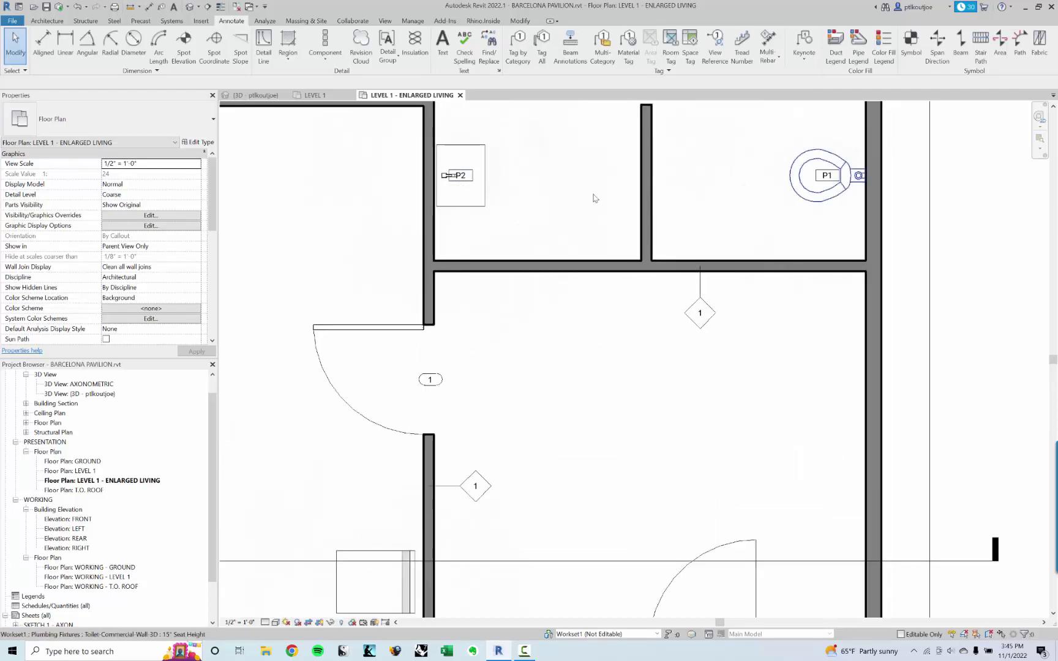
pyautogui.scroll(1, 514, 181)
pyautogui.click(450, 176)
pyautogui.moveTo(434, 178); pyautogui.dragTo(514, 176)
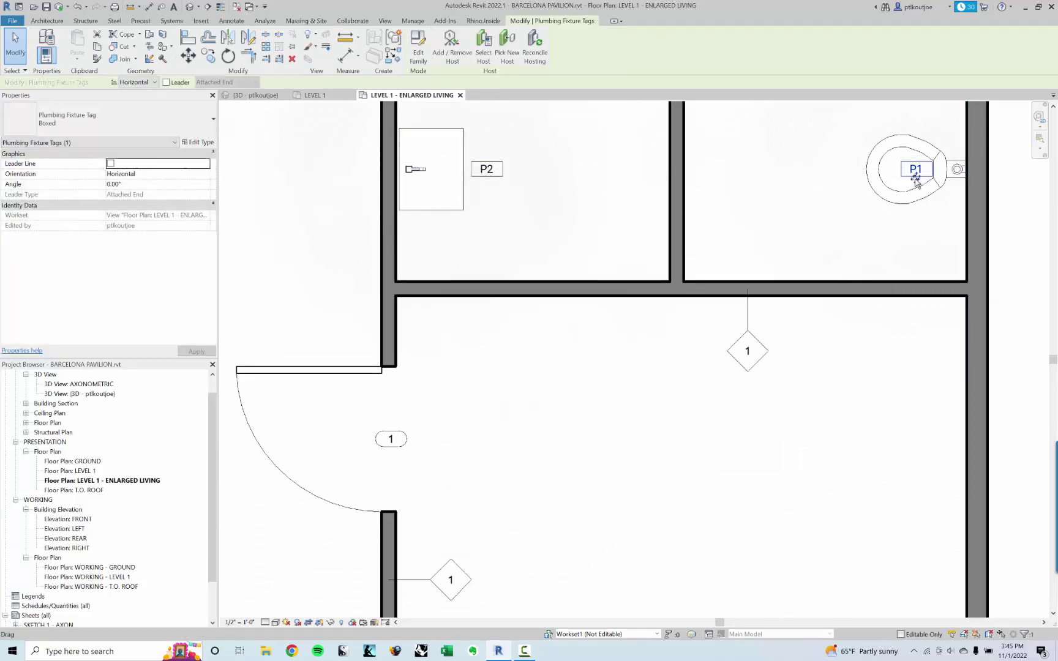
pyautogui.moveTo(916, 172); pyautogui.dragTo(844, 179)
pyautogui.click(833, 239)
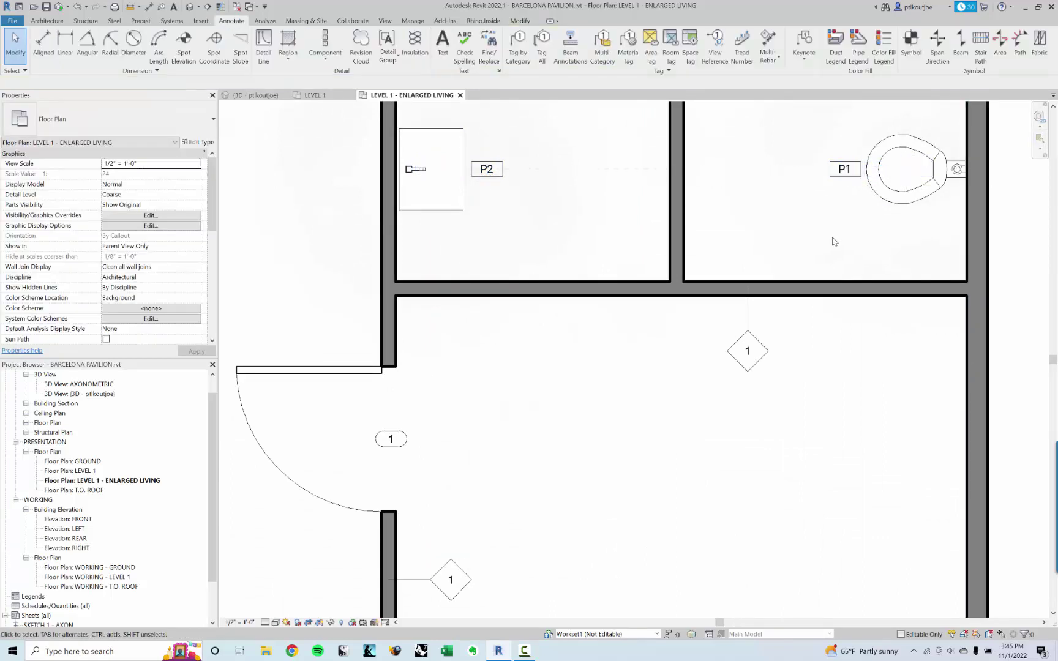
# Step: Delete door tags 1 and 2 from the plan
pyautogui.scroll(-2, 834, 238)
pyautogui.moveTo(767, 384); pyautogui.dragTo(726, 310, button='middle')
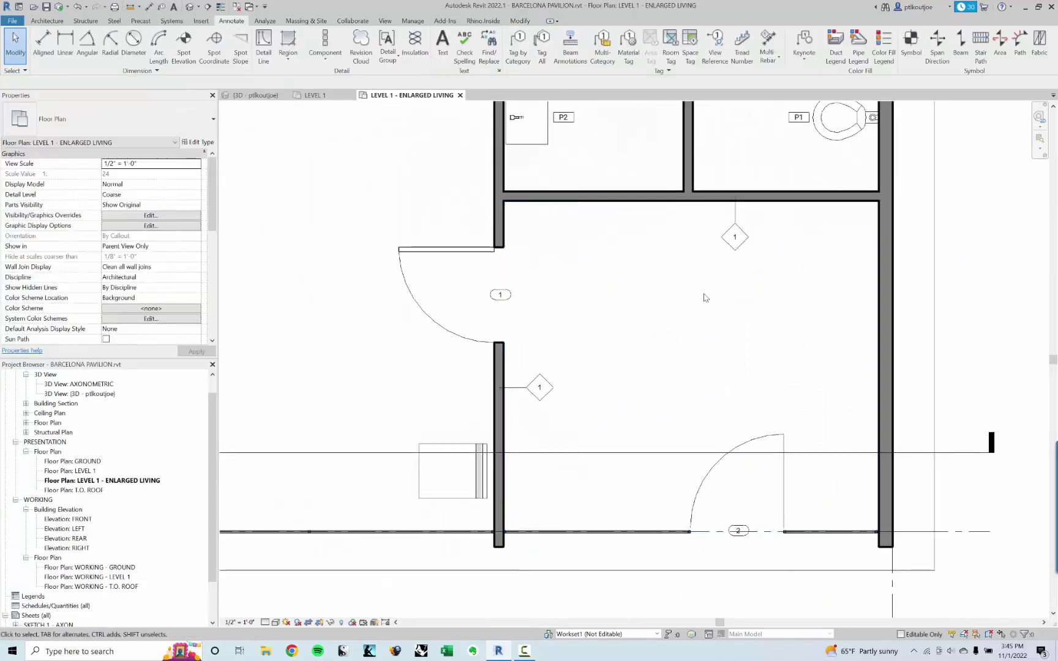
pyautogui.click(501, 294)
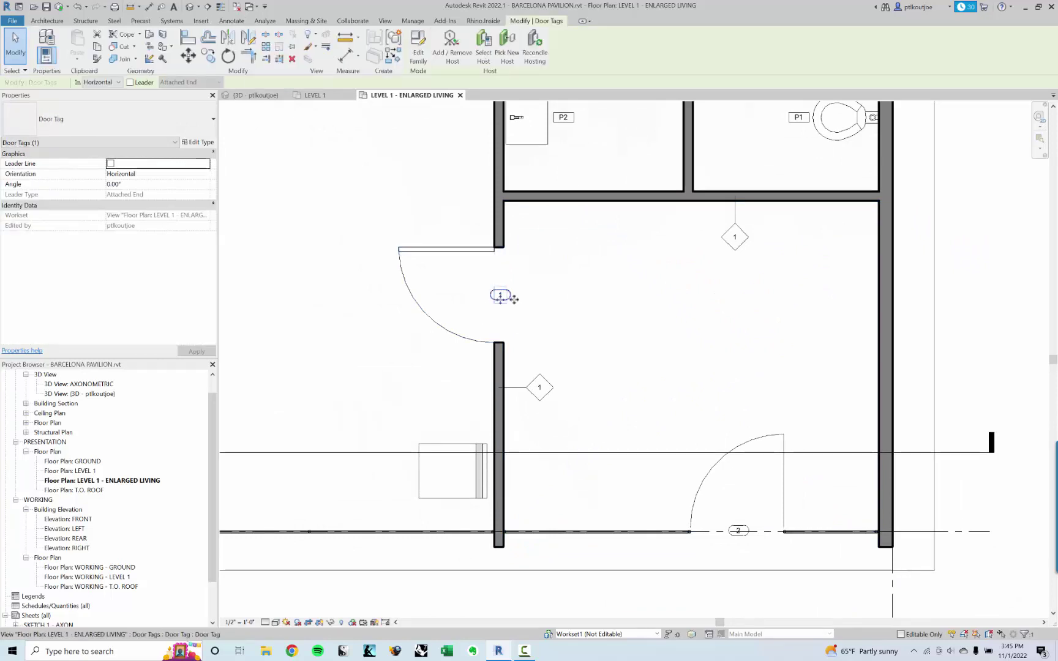
pyautogui.press('Delete')
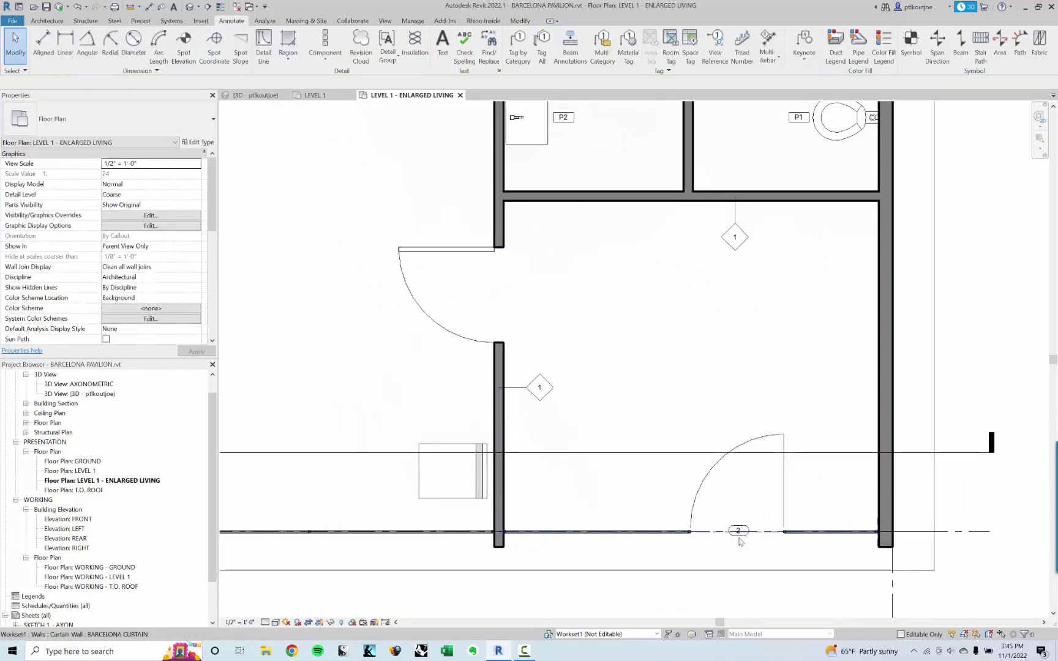
pyautogui.click(738, 543)
pyautogui.press('Delete')
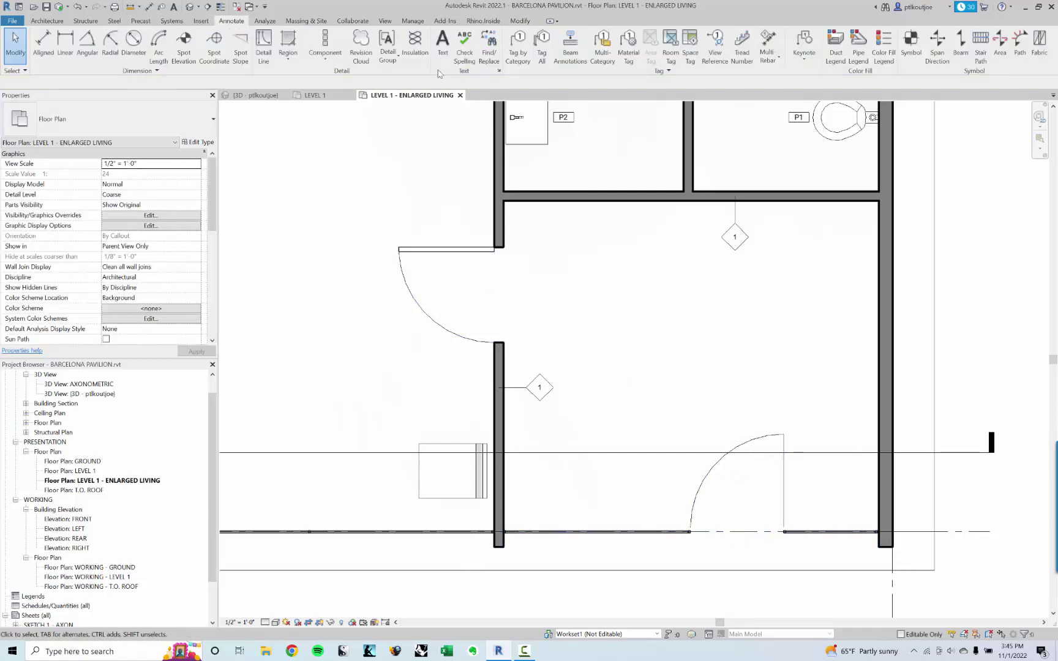
# Step: Run Tag All Not Tagged with Door Tags checked so door tags 1 and 2 return
pyautogui.click(42, 20)
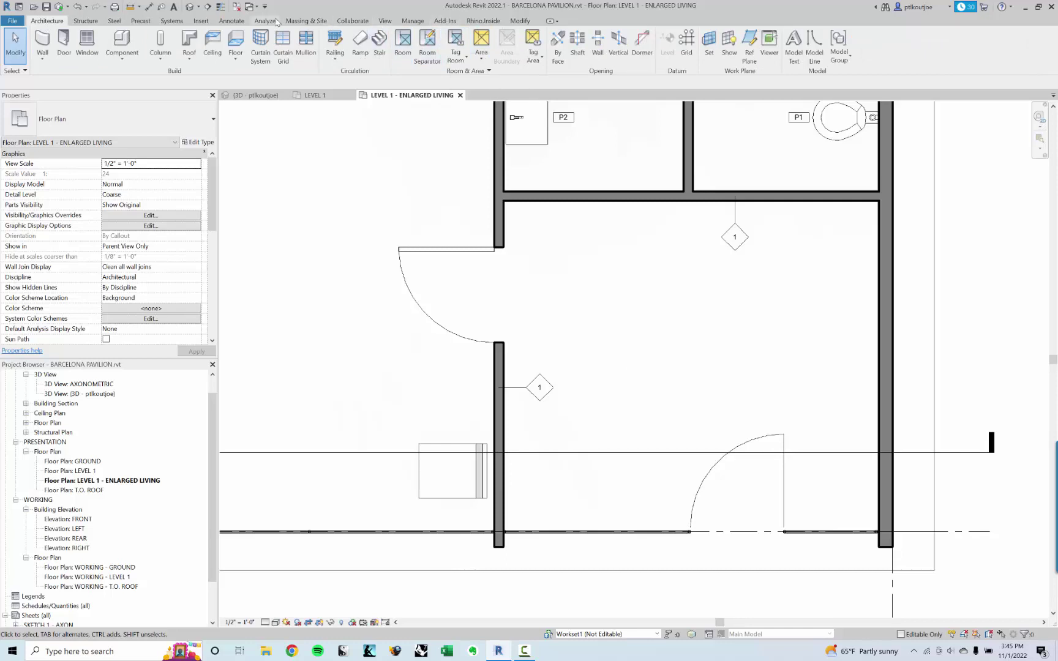
pyautogui.click(242, 24)
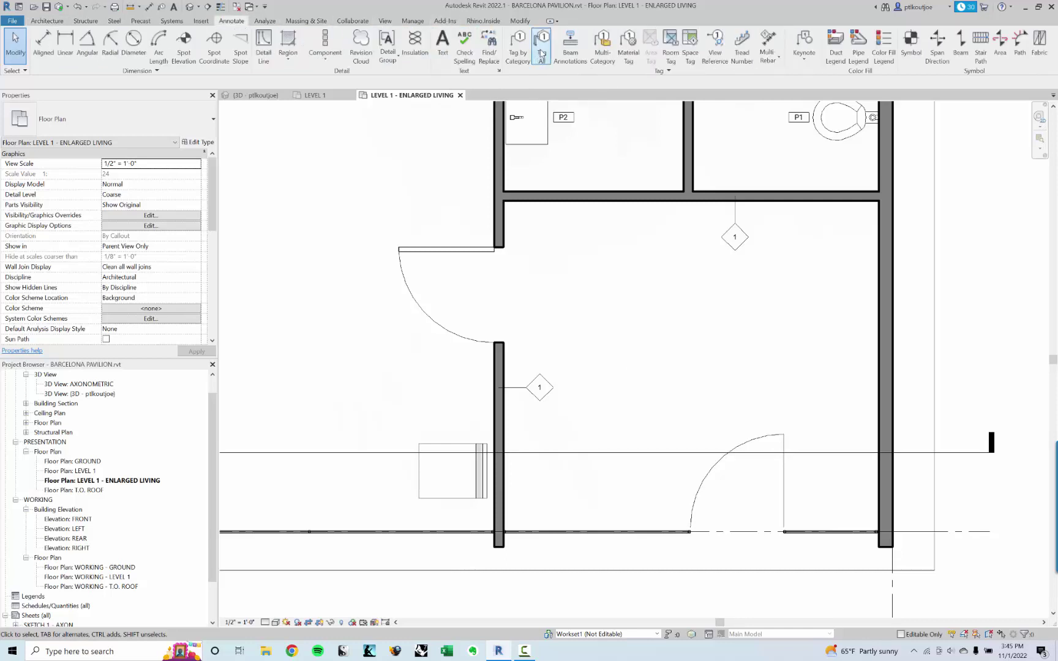
pyautogui.click(543, 54)
pyautogui.scroll(-3, 499, 313)
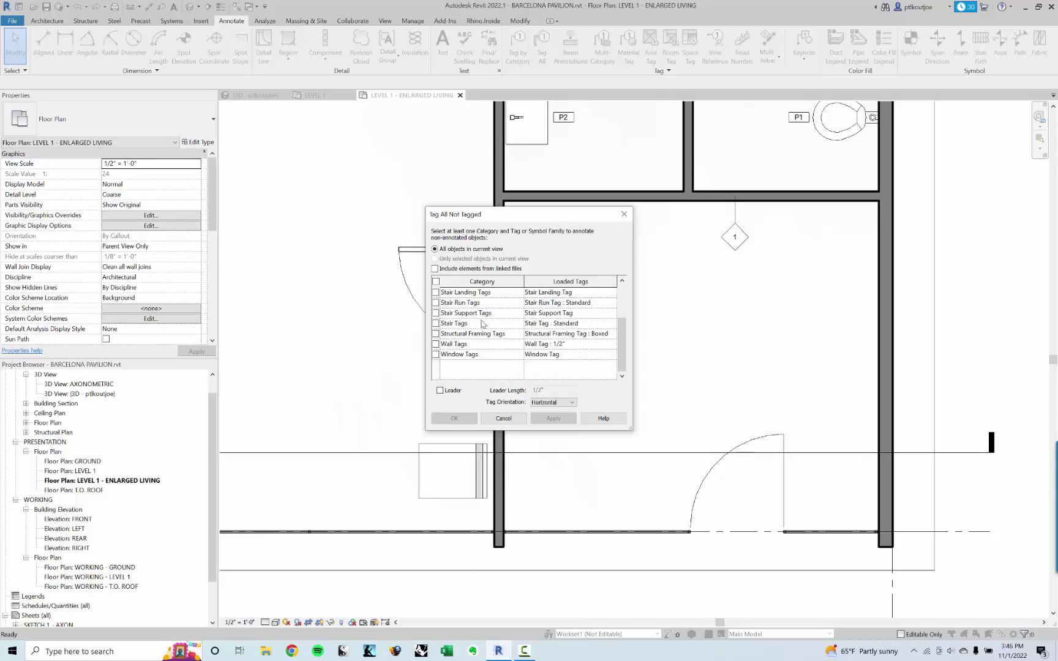
pyautogui.scroll(2, 471, 335)
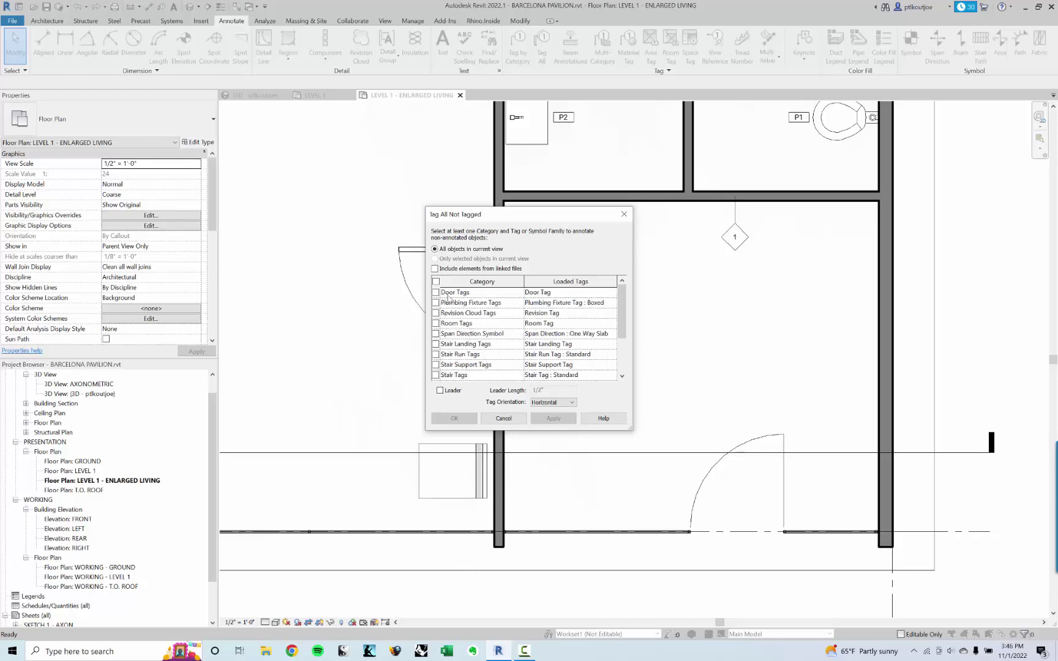
pyautogui.click(436, 293)
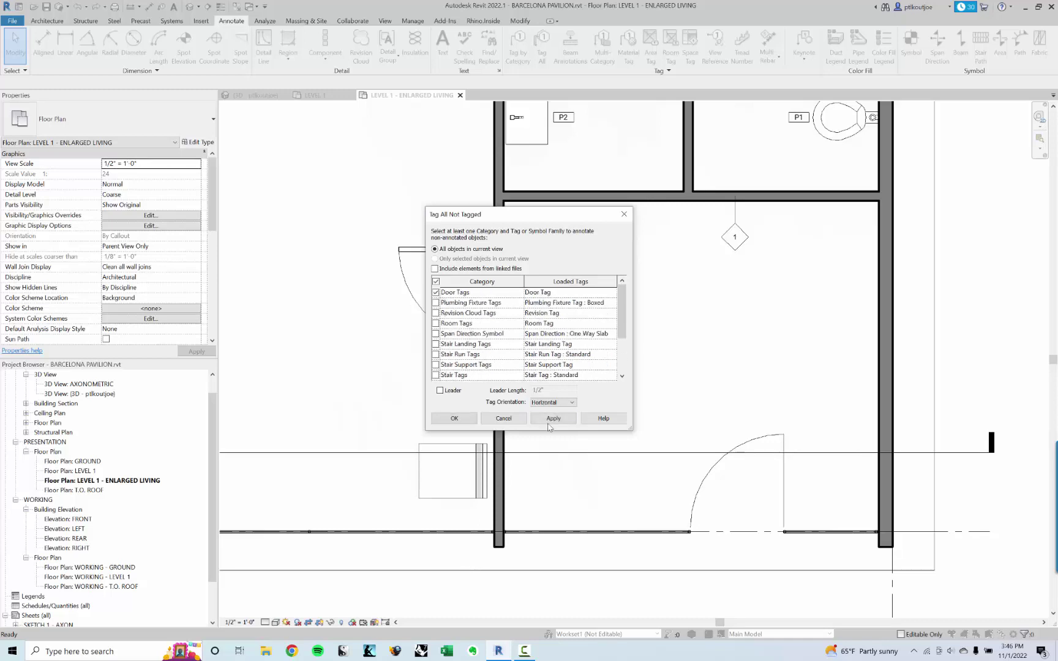
pyautogui.click(456, 419)
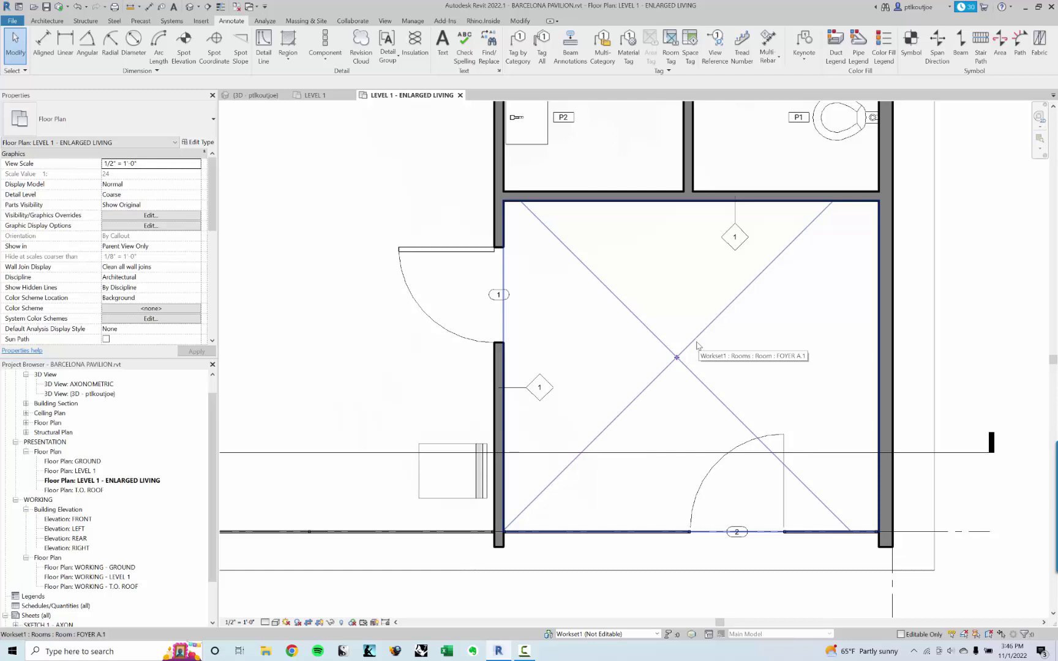
pyautogui.scroll(-4, 593, 240)
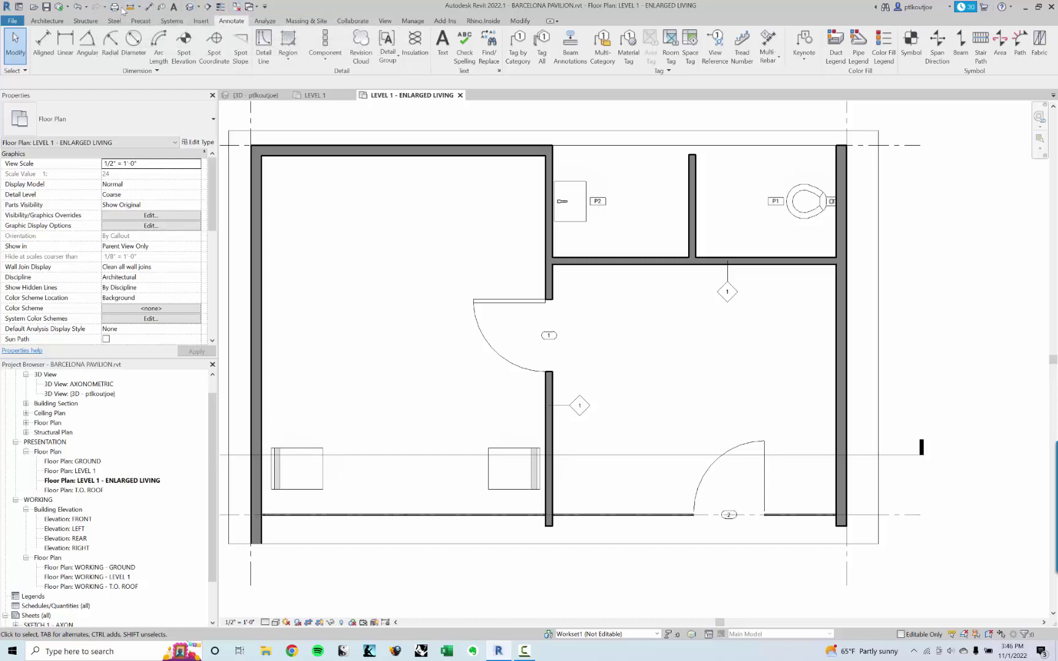
# Step: Place a two-line text note in the left room, ending 'FOR ROOM DIMENSION'
pyautogui.click(173, 7)
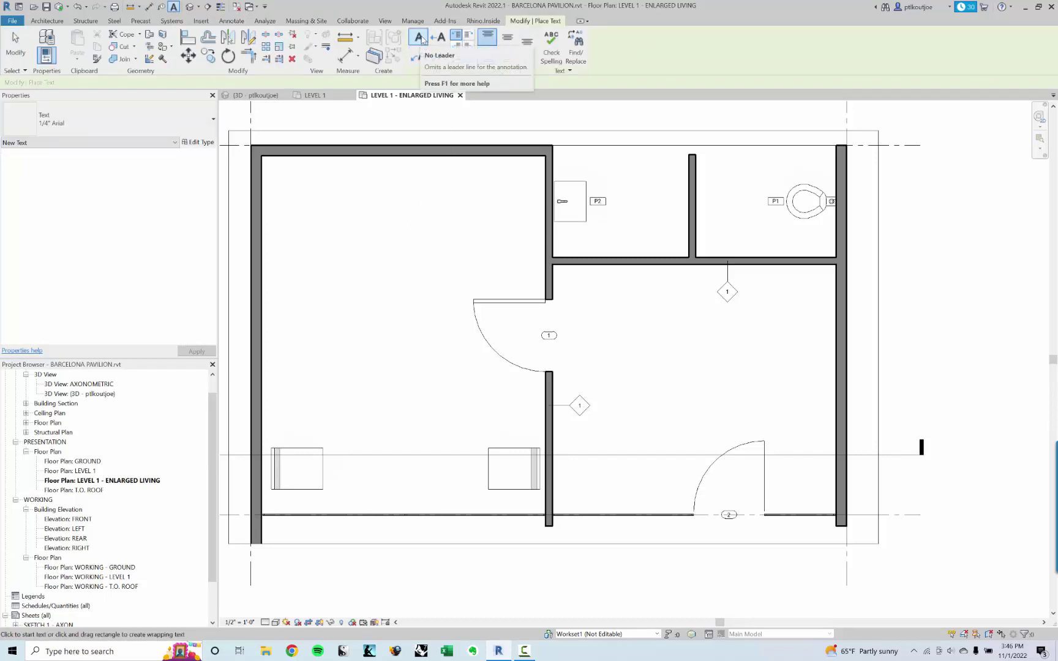
pyautogui.click(371, 245)
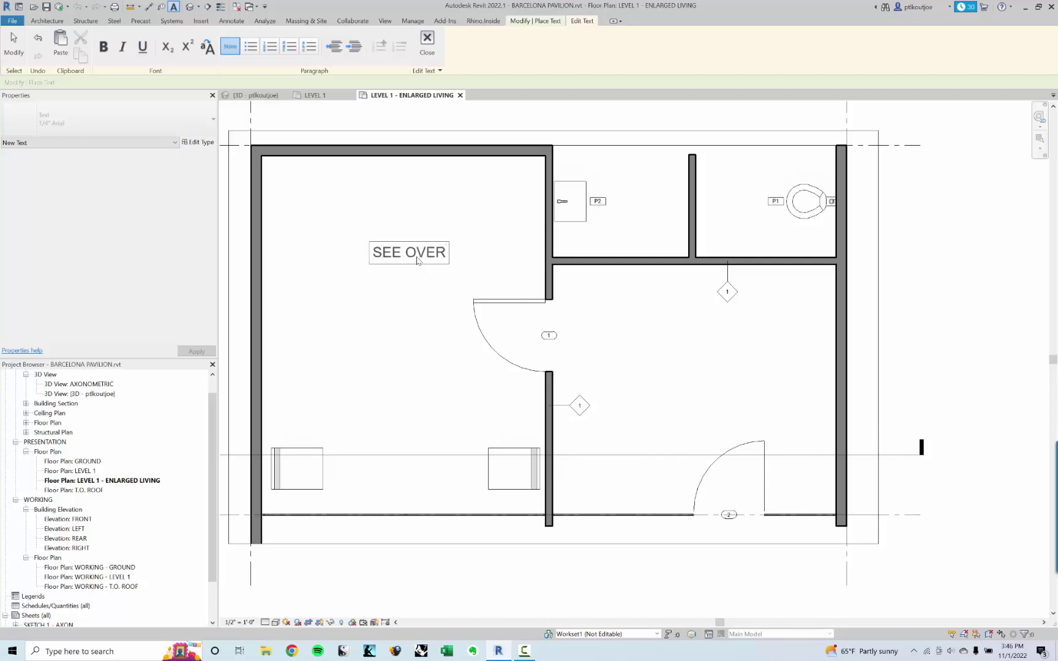
pyautogui.write('AN')
pyautogui.press('Return')
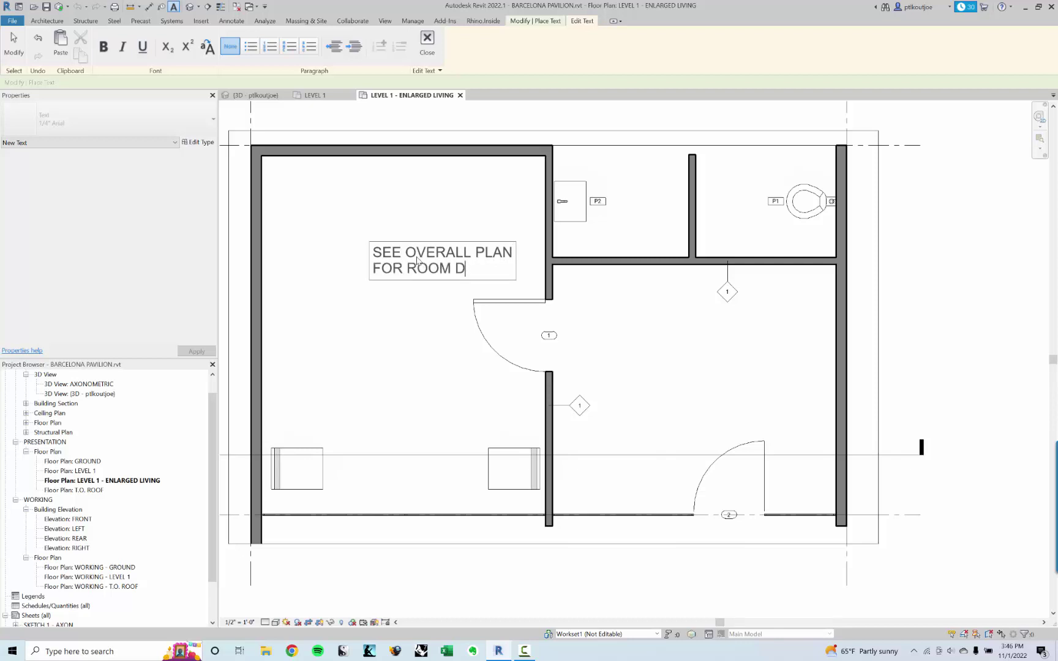
pyautogui.write('FOR ROOM DIMENSIONS')
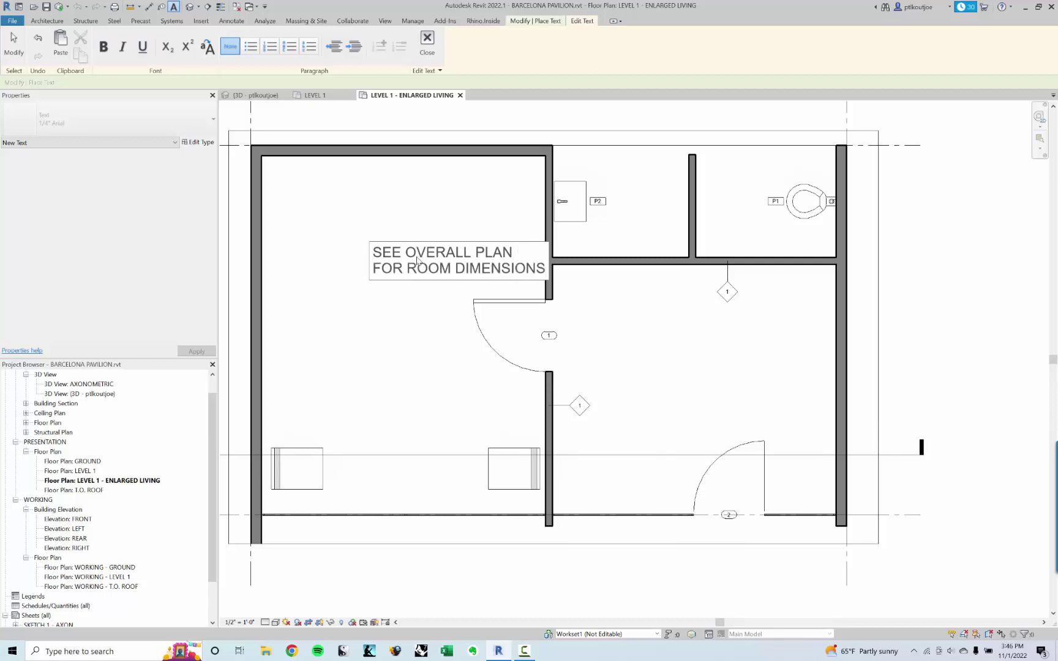
pyautogui.click(422, 204)
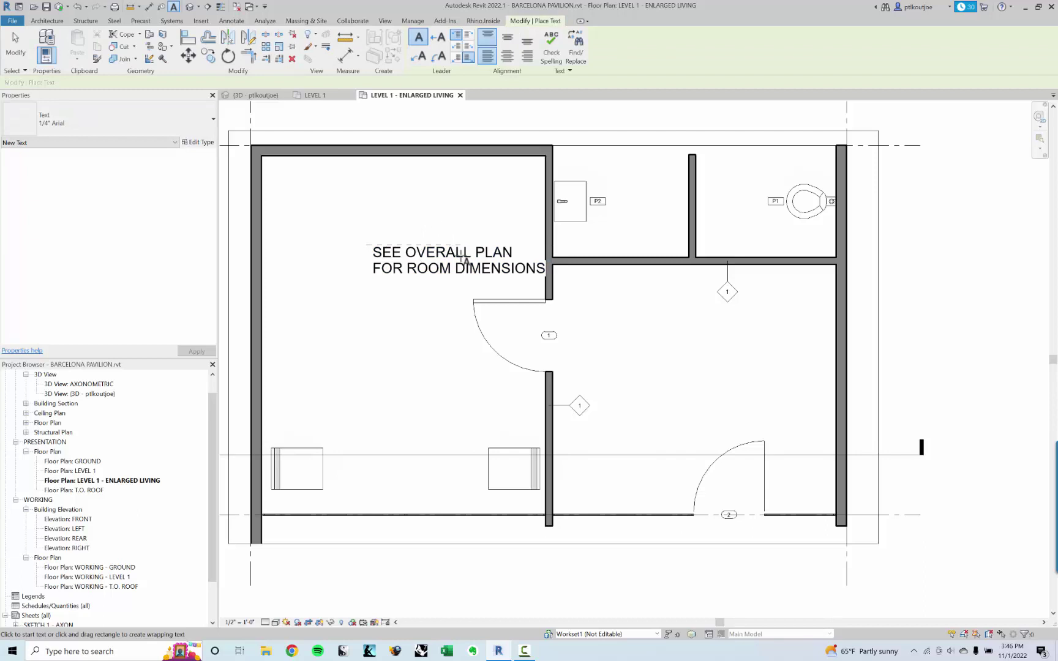
# Step: Move the note up and left, and change ROOM to GRID in its text
pyautogui.moveTo(349, 239); pyautogui.dragTo(303, 223)
pyautogui.press('Escape')
pyautogui.doubleClick(361, 254)
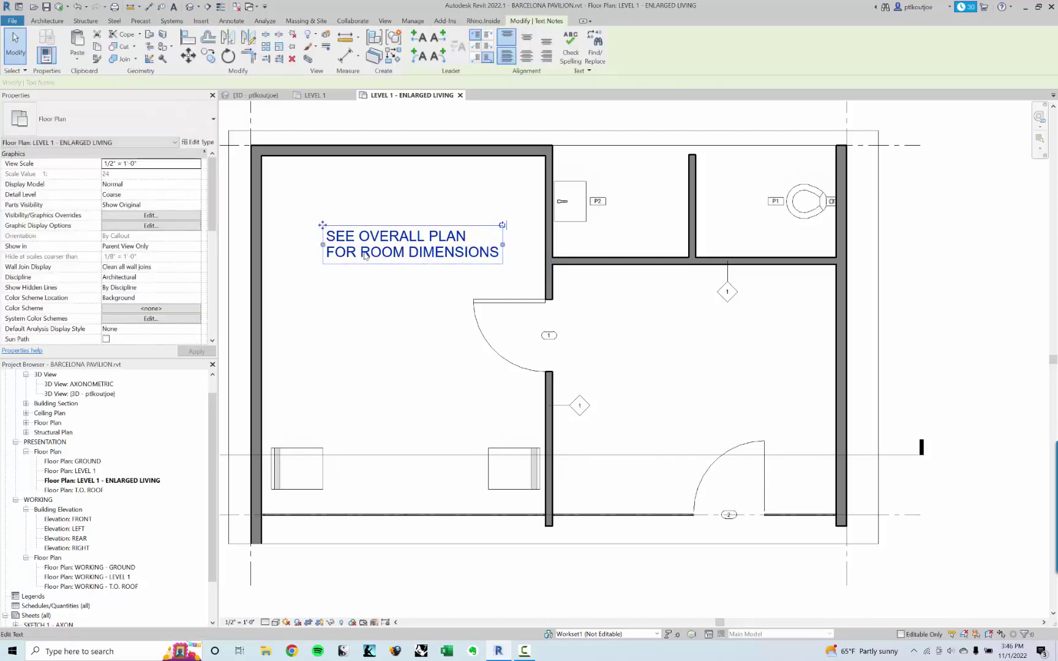
pyautogui.moveTo(362, 254); pyautogui.dragTo(387, 259)
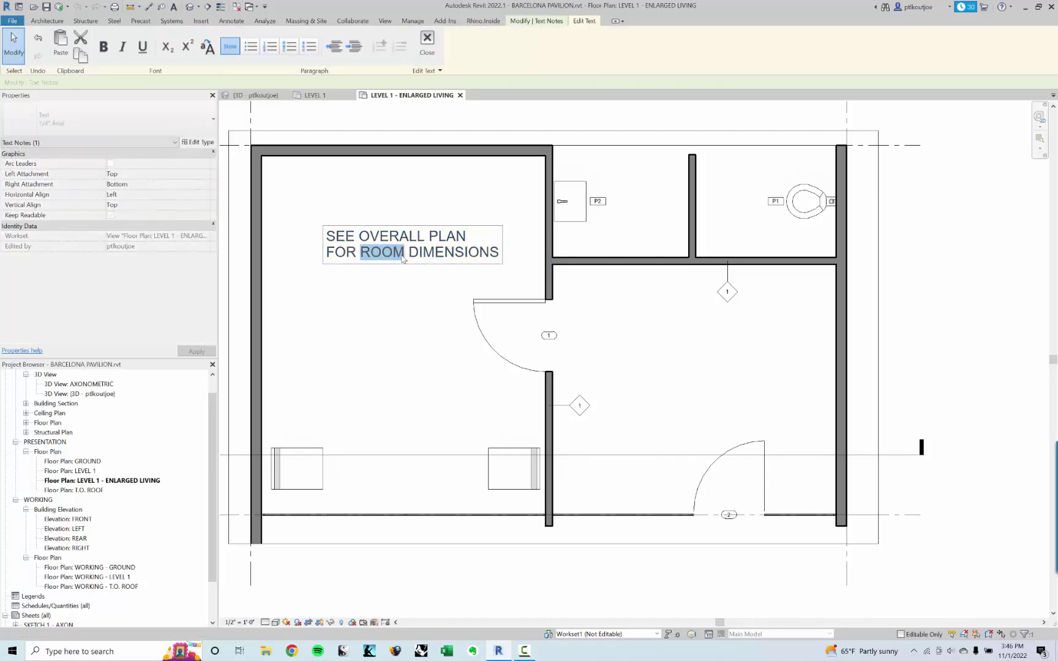
pyautogui.write('GRID')
pyautogui.click(407, 187)
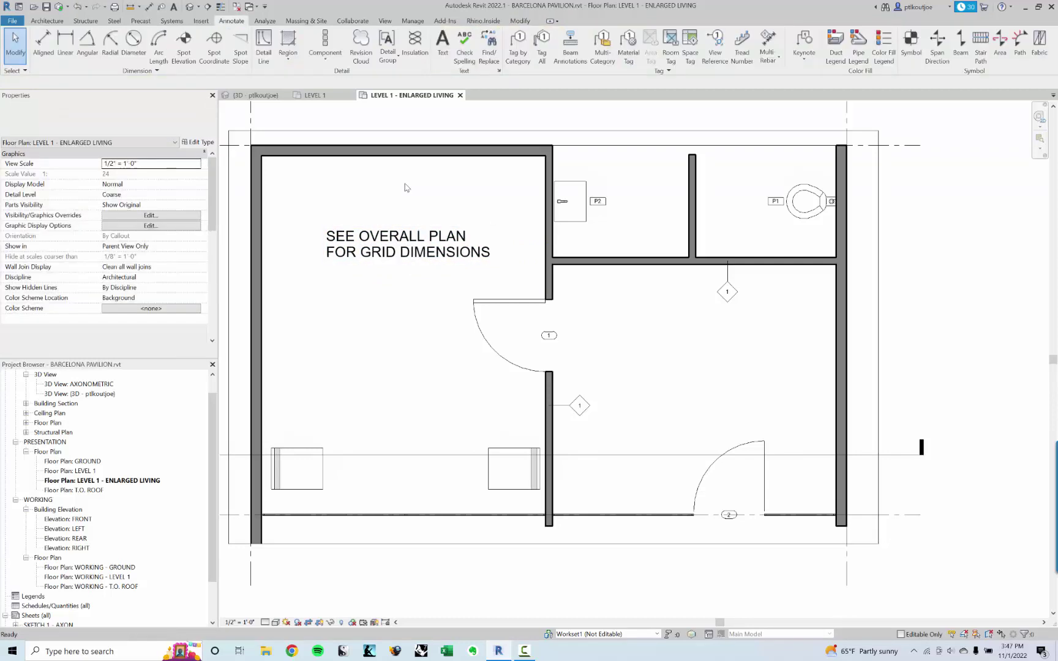
pyautogui.click(148, 7)
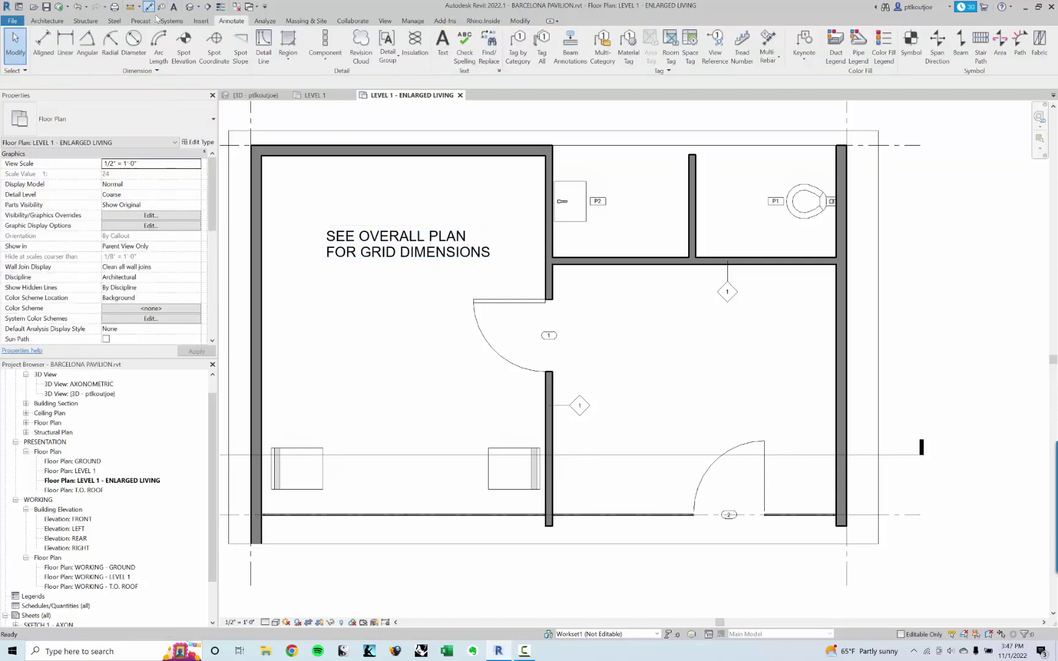
pyautogui.click(110, 119)
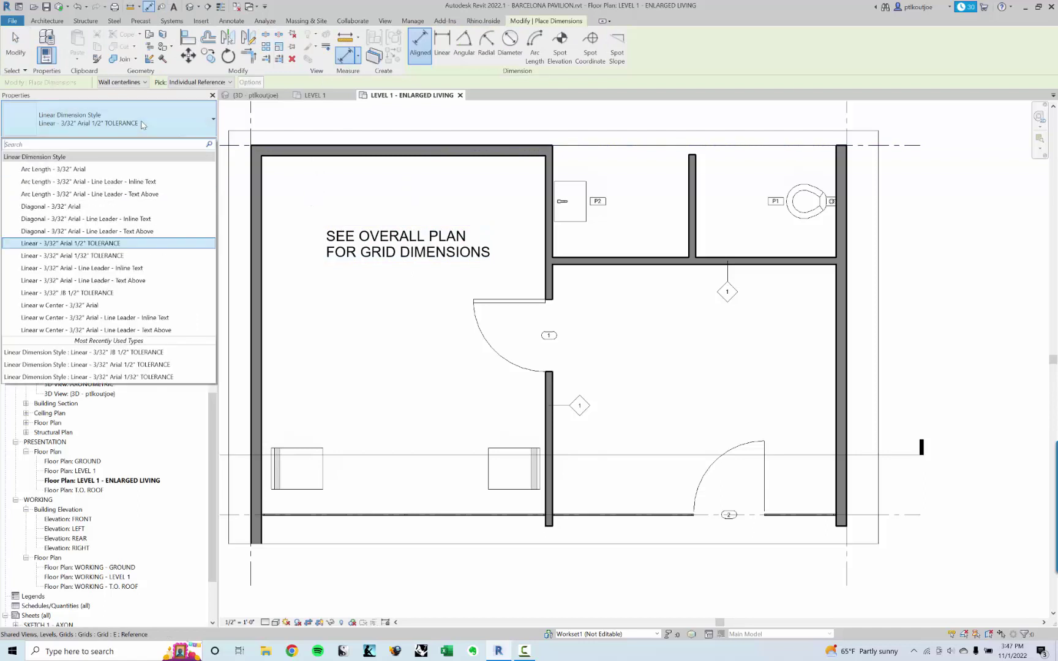
pyautogui.click(106, 255)
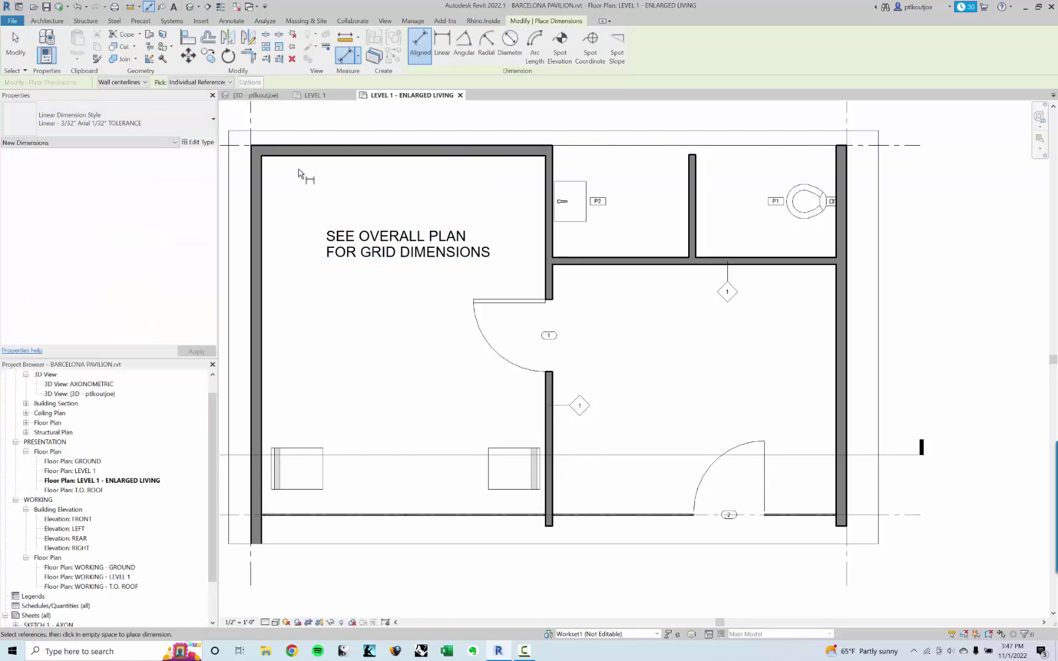
pyautogui.click(293, 156)
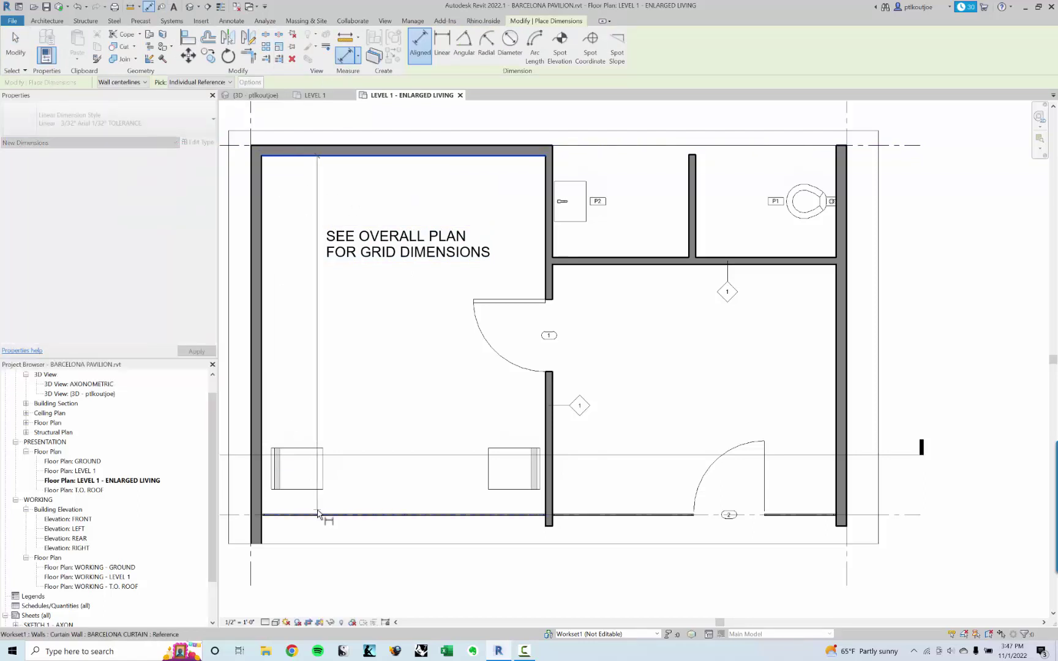
pyautogui.click(318, 515)
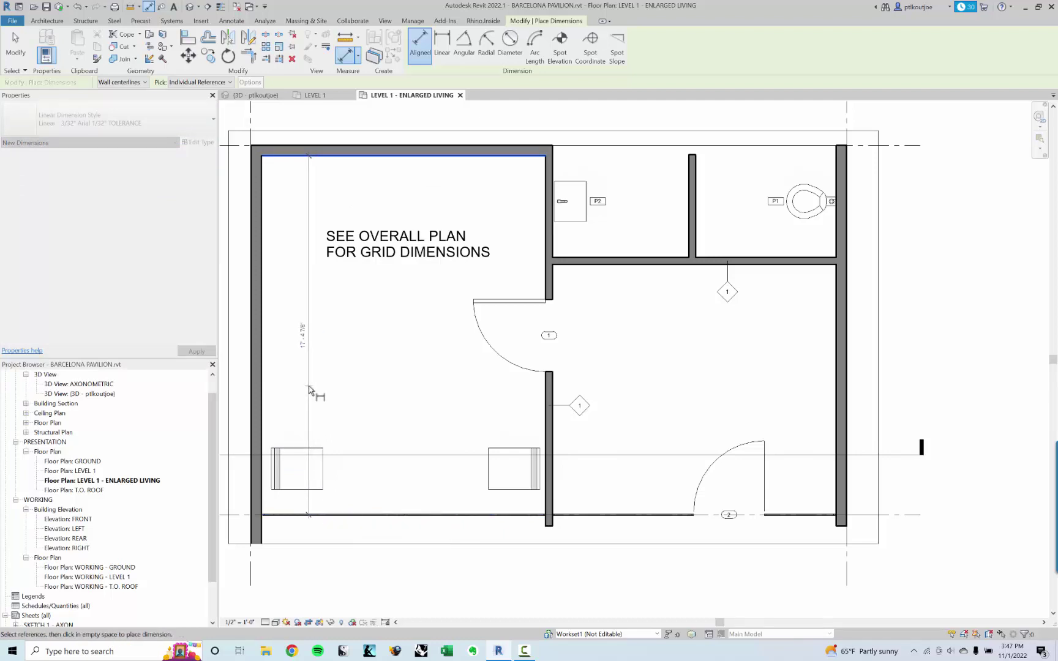
pyautogui.click(309, 386)
pyautogui.click(265, 421)
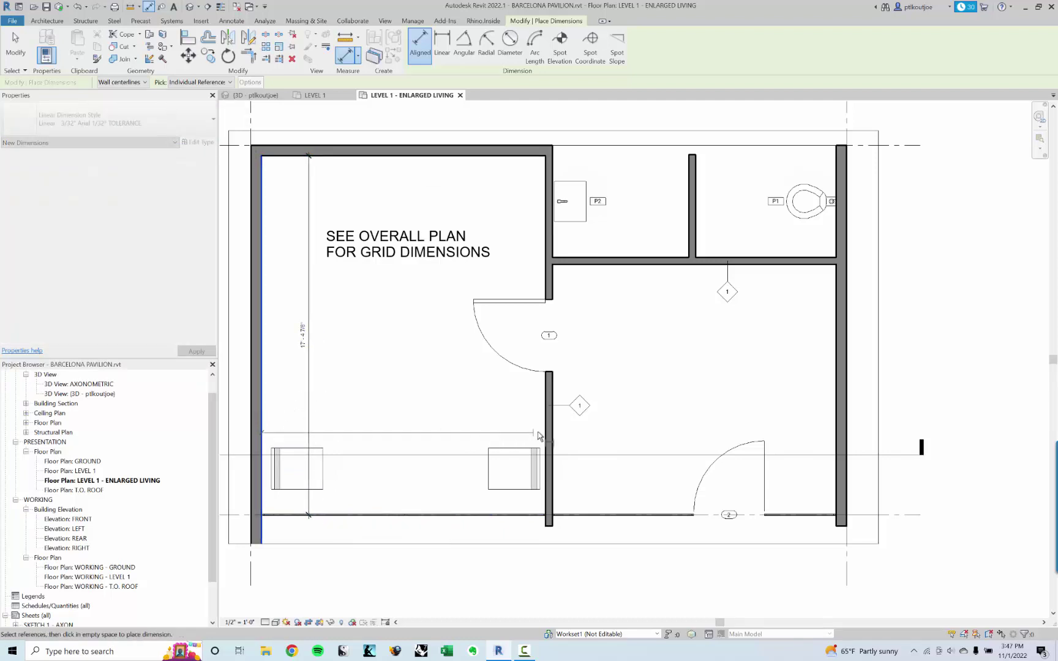
pyautogui.click(544, 433)
pyautogui.click(500, 422)
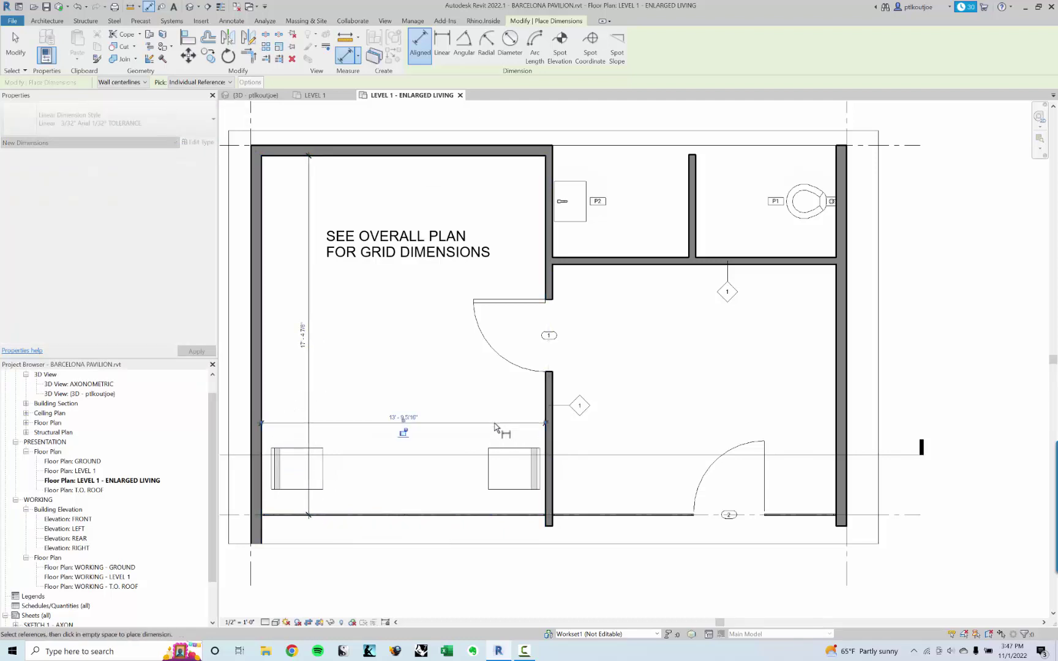
pyautogui.press('Escape')
pyautogui.press('Escape')
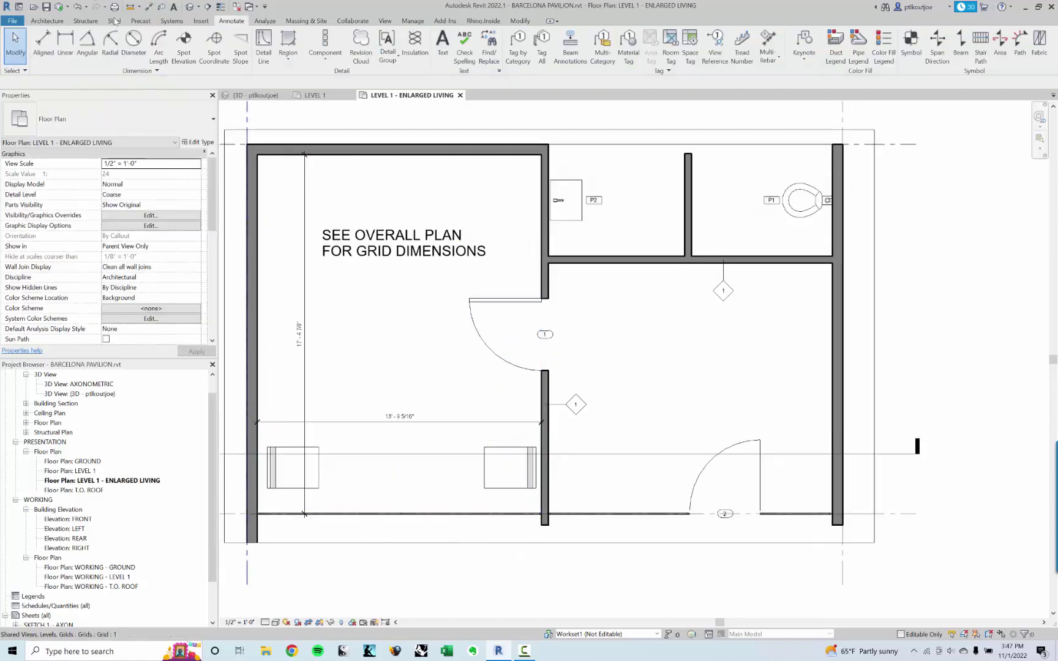
pyautogui.click(150, 8)
pyautogui.press('Escape')
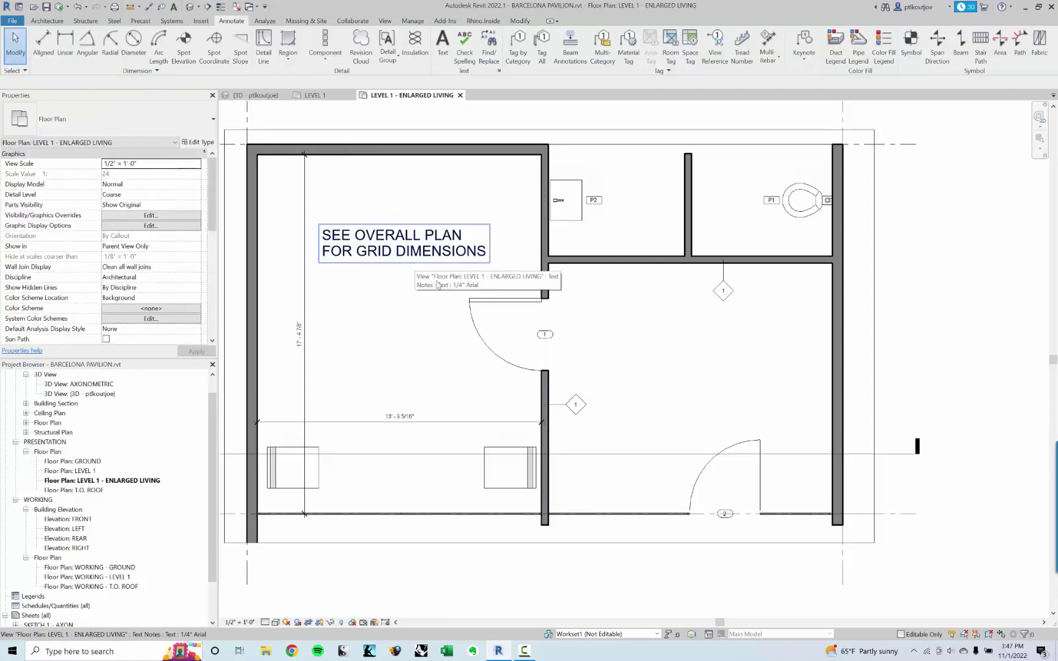
pyautogui.moveTo(620, 355); pyautogui.dragTo(614, 369, button='middle')
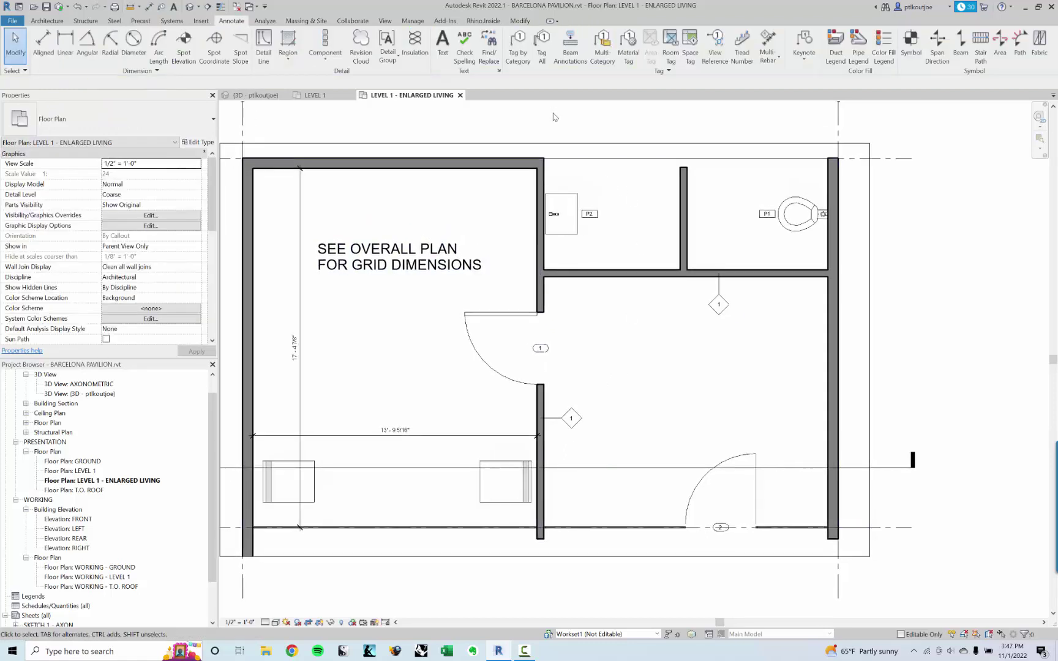
# Step: Place room tags in the foyer (A.1) and the sitting room (A.2)
pyautogui.click(49, 23)
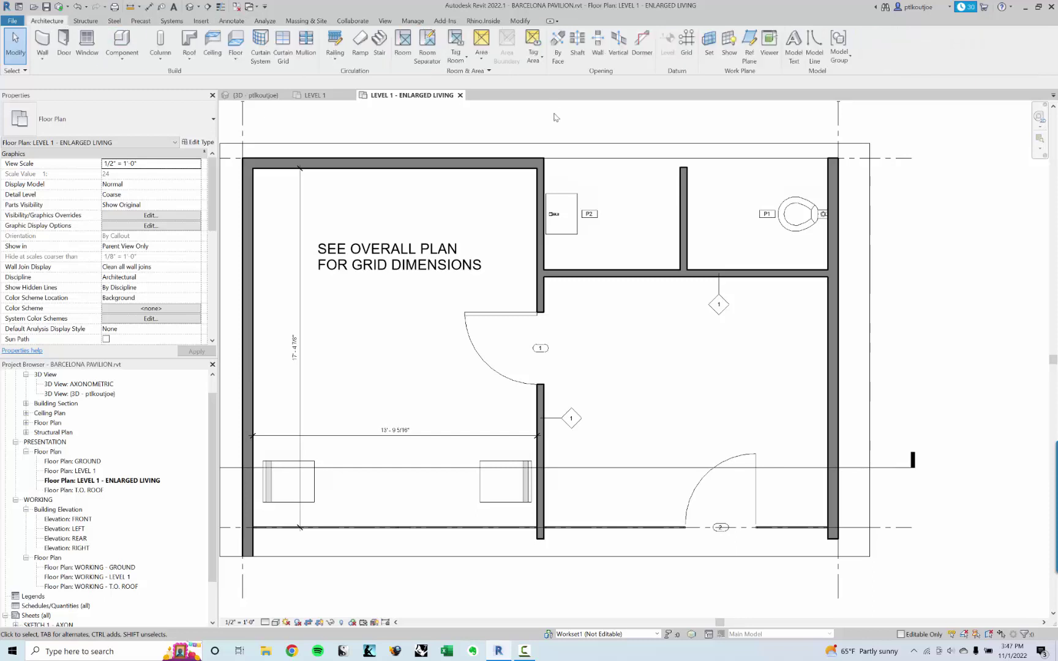
pyautogui.click(403, 43)
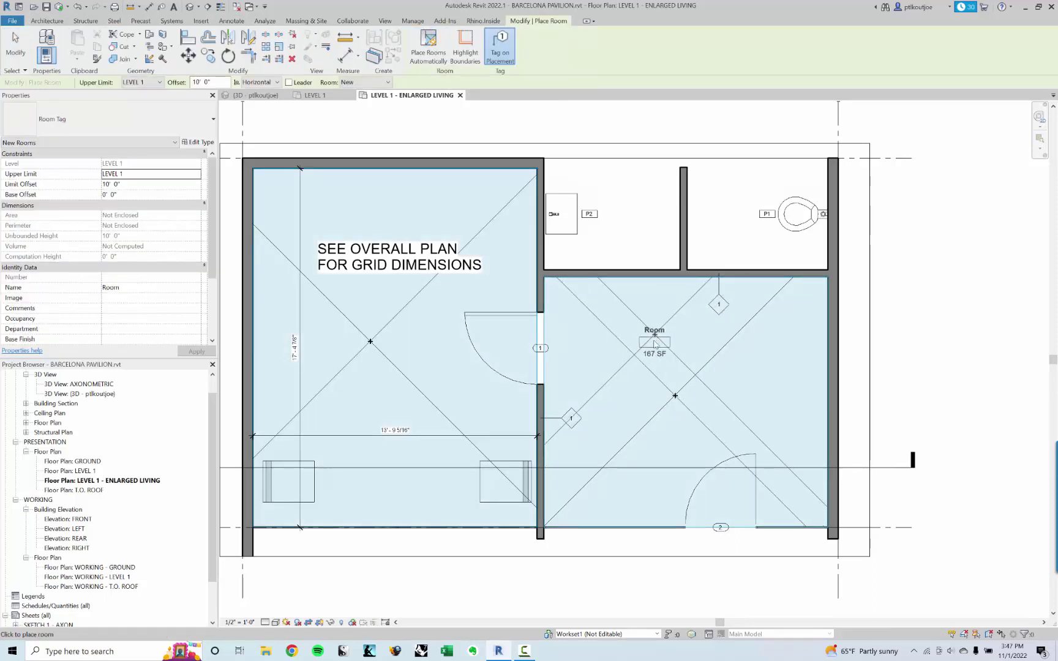
pyautogui.press('Escape')
pyautogui.press('Escape')
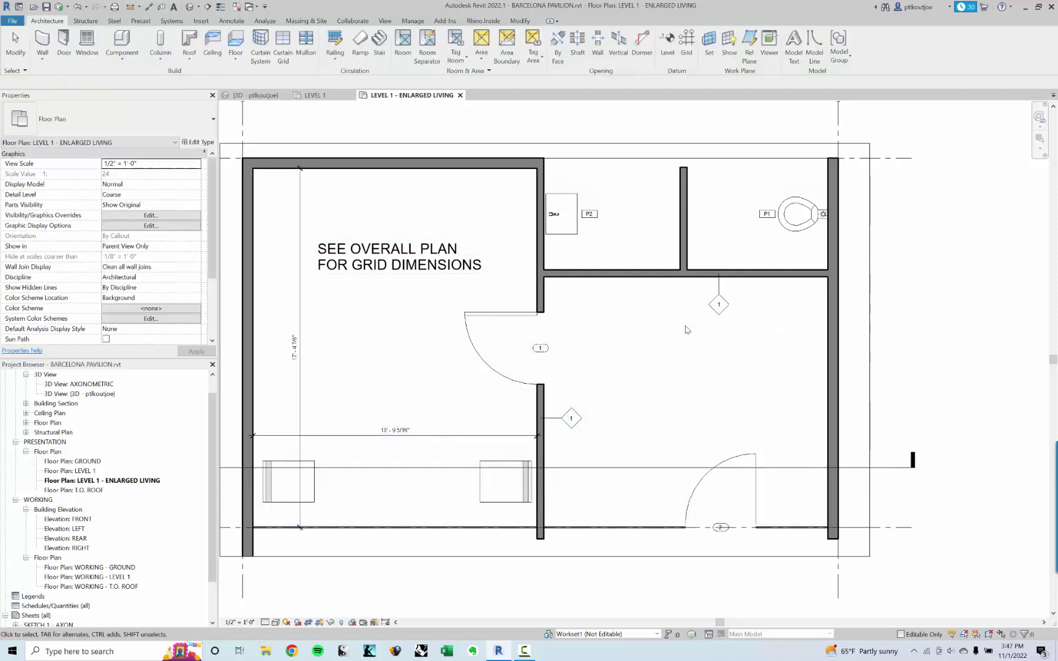
pyautogui.click(463, 40)
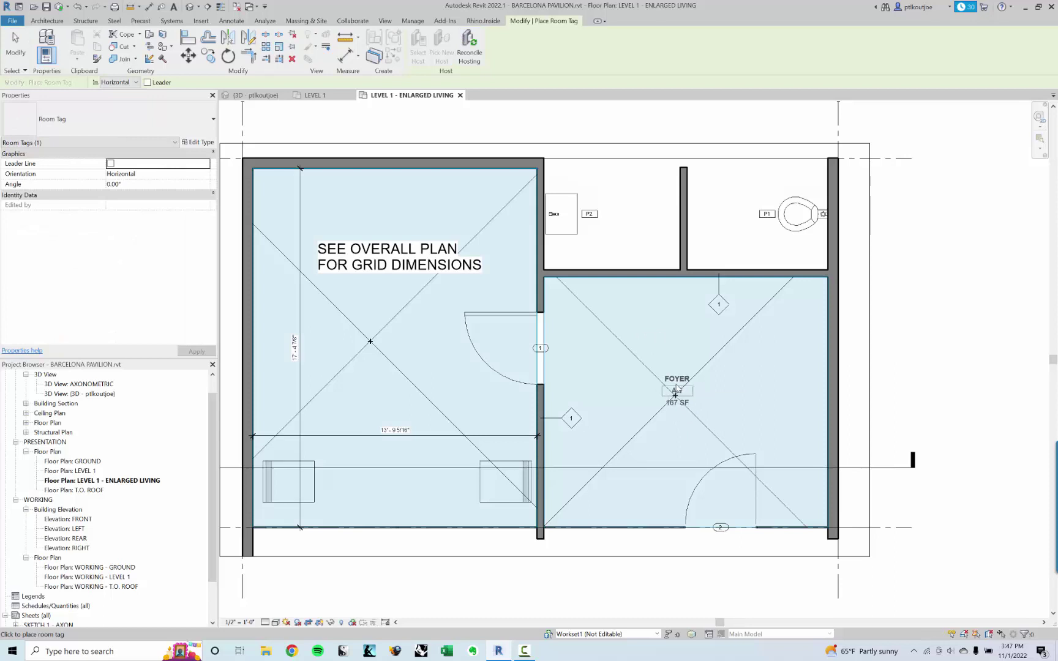
pyautogui.click(676, 396)
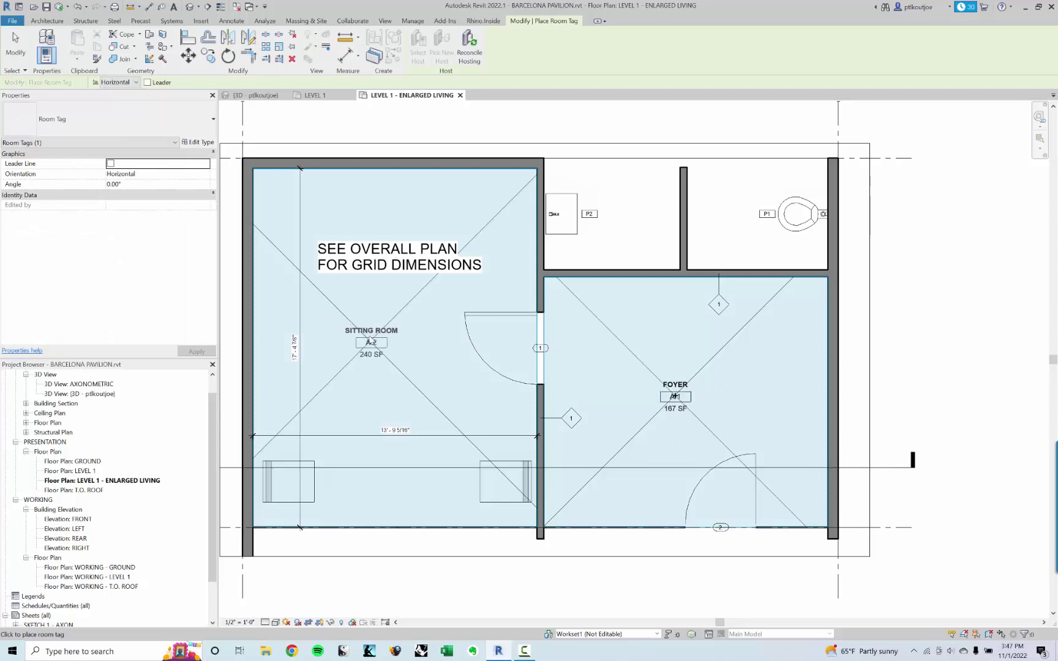
pyautogui.click(368, 340)
pyautogui.press('Escape')
pyautogui.press('Escape')
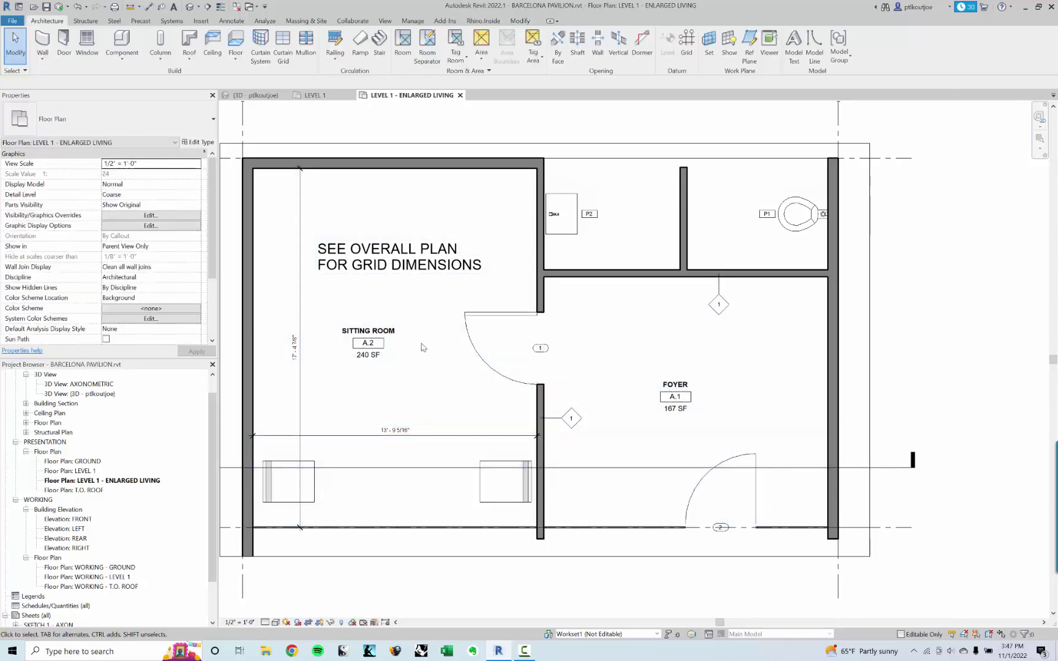
# Step: Make all the text of the SEE OVERALL PLAN FOR GRID DIMENSIONS note bold
pyautogui.click(405, 269)
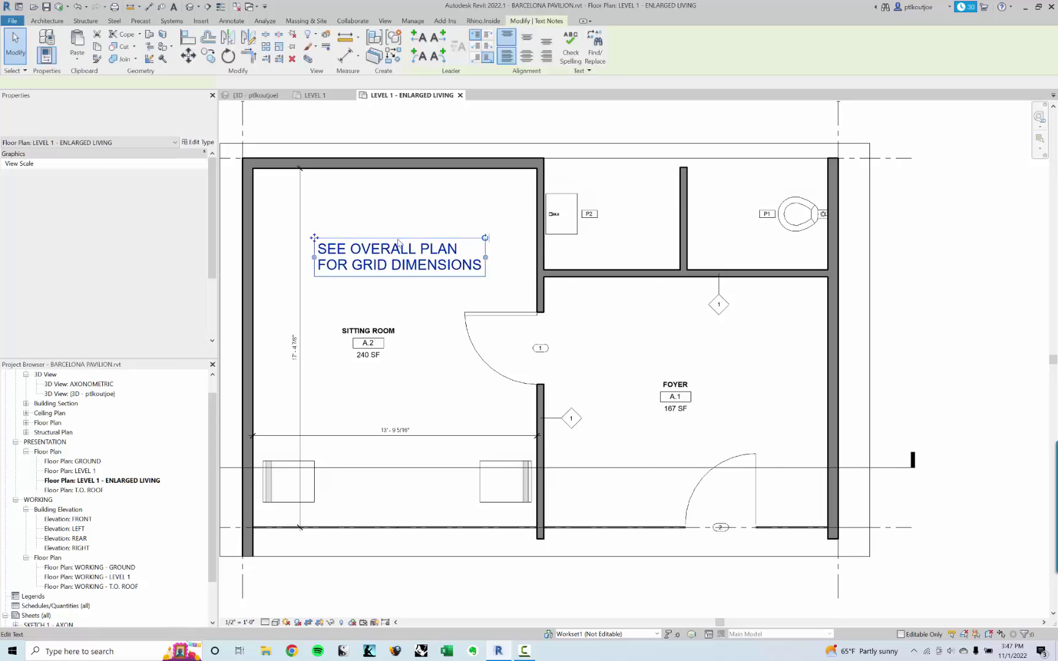
pyautogui.press('Escape')
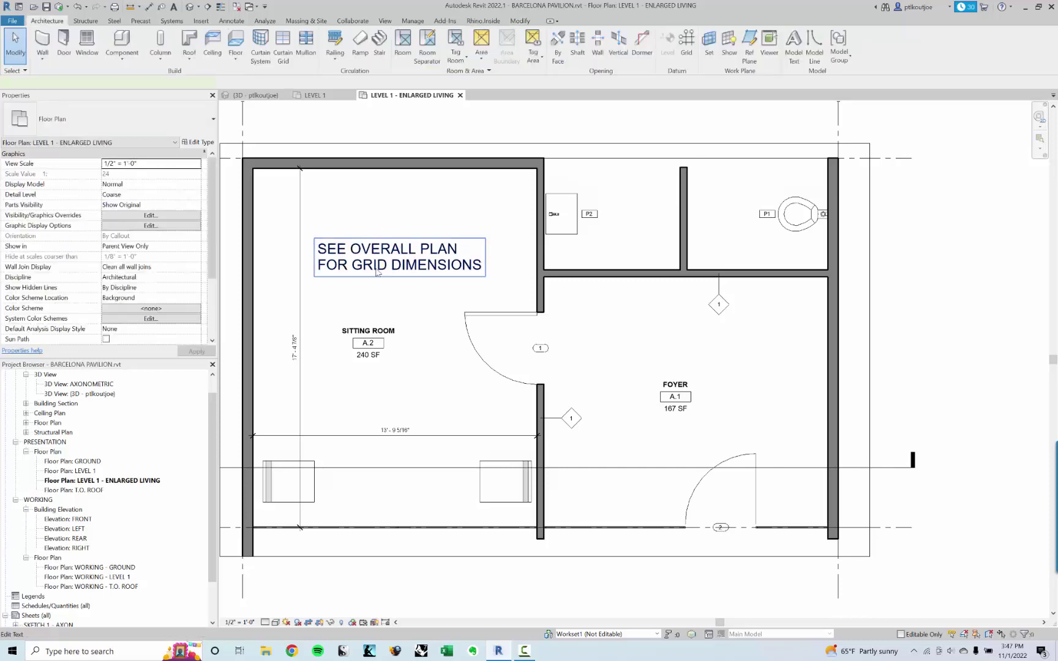
pyautogui.click(377, 257)
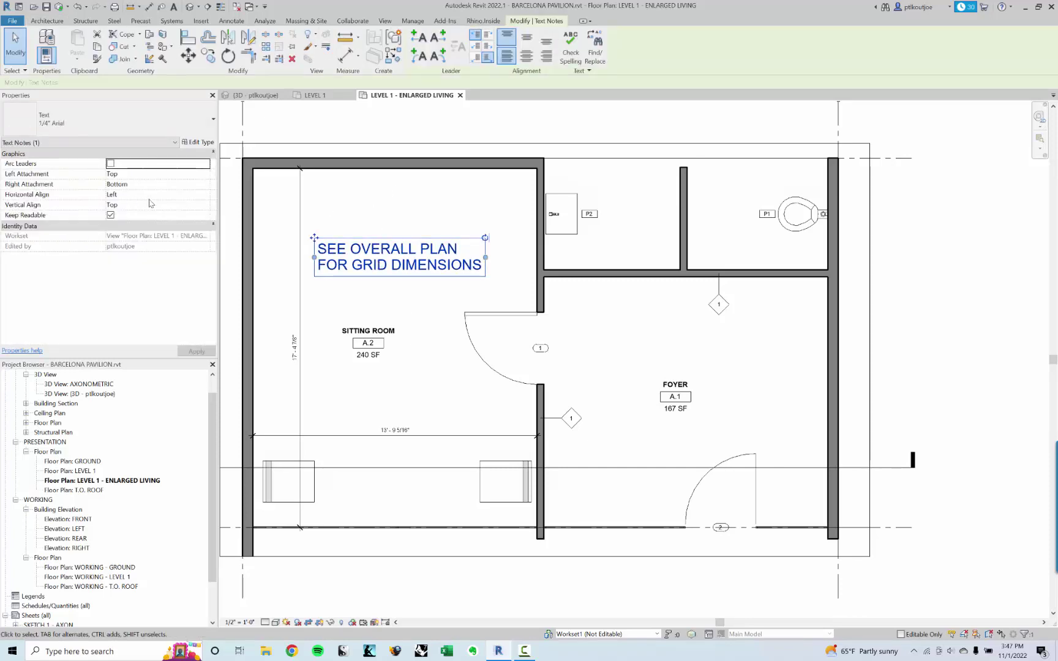
pyautogui.click(98, 133)
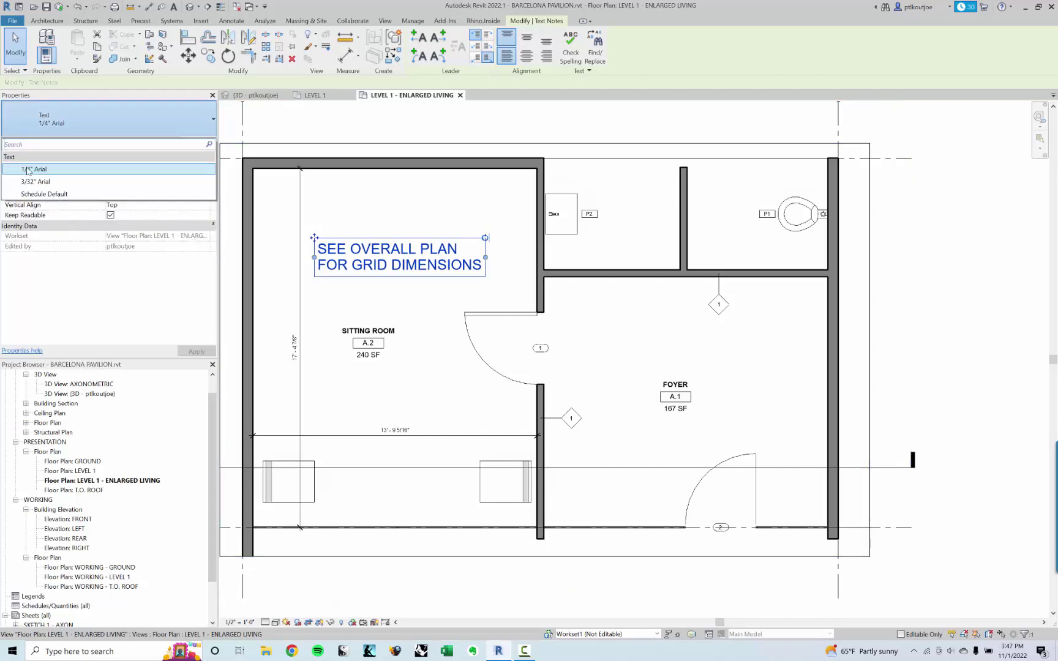
pyautogui.click(326, 196)
pyautogui.click(373, 255)
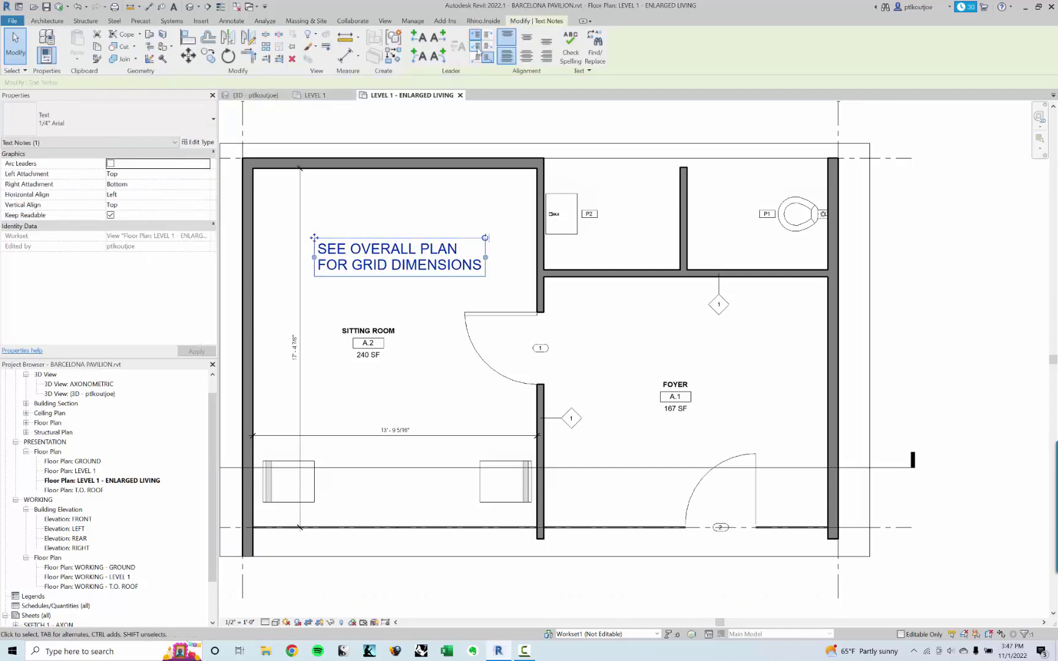
pyautogui.doubleClick(392, 256)
pyautogui.moveTo(487, 273); pyautogui.dragTo(179, 107)
pyautogui.click(103, 47)
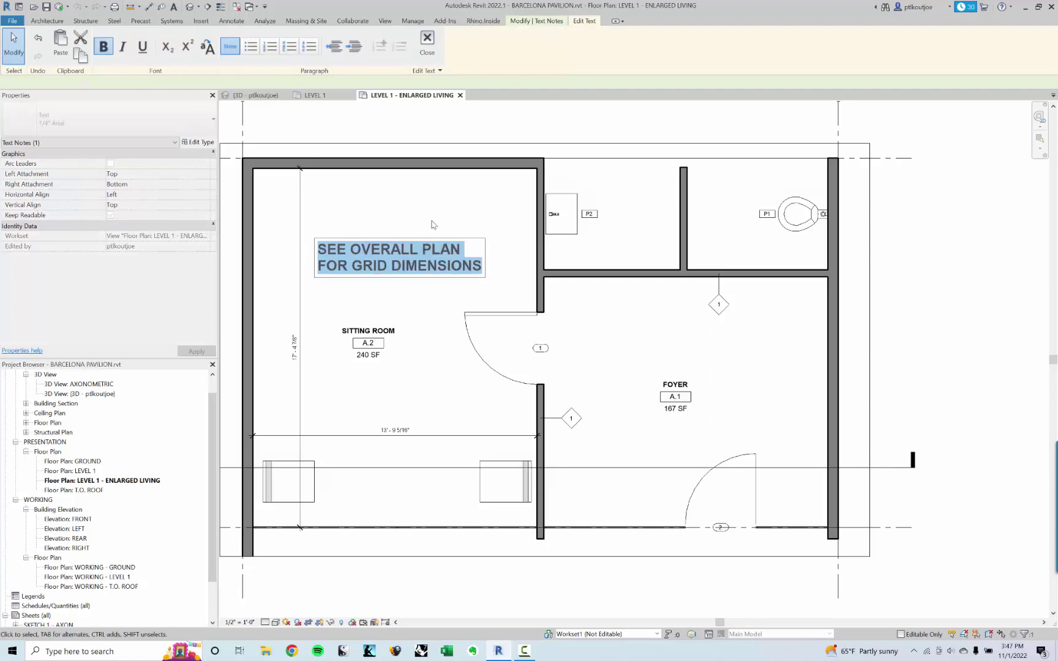
pyautogui.click(424, 219)
pyautogui.click(415, 218)
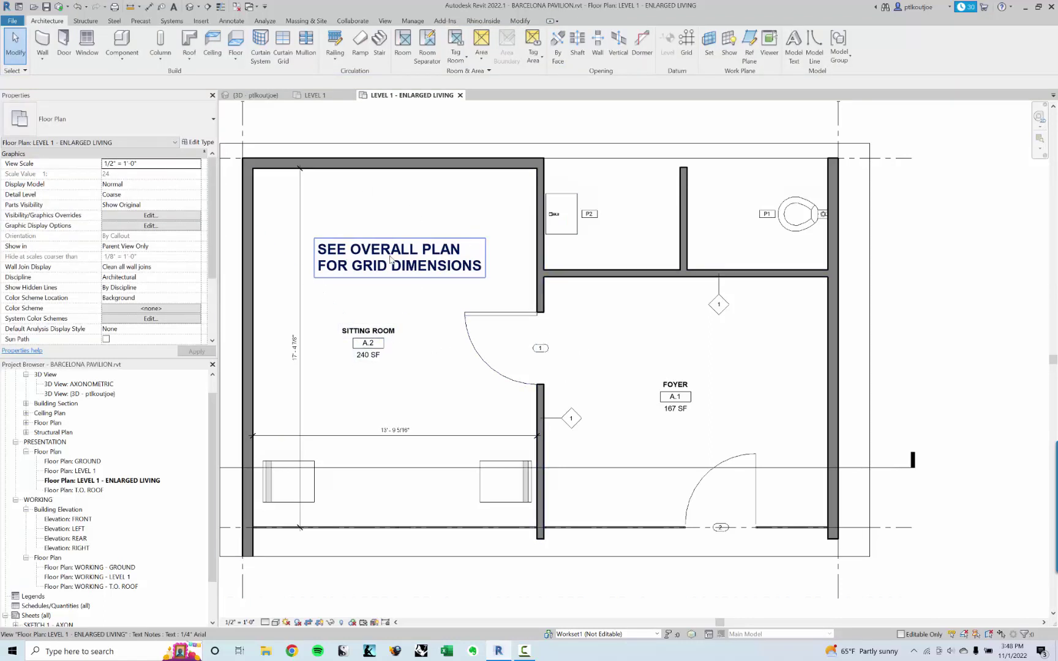
# Step: Set up a new text note using 3/32" Arial with a two-segment leader
pyautogui.moveTo(387, 410); pyautogui.dragTo(404, 412, button='middle')
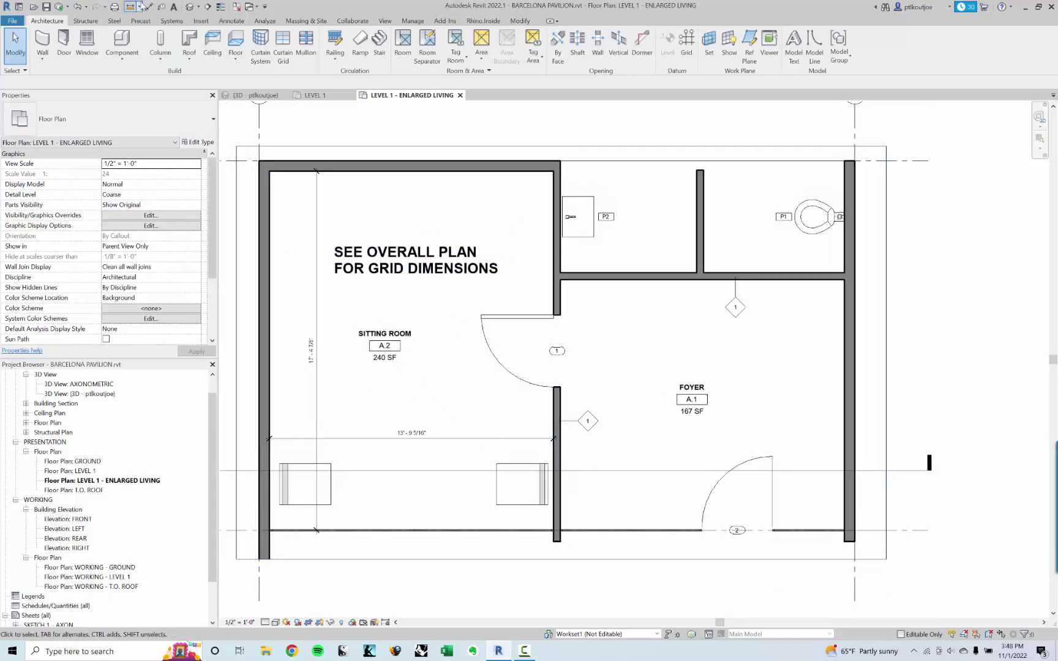
pyautogui.click(174, 8)
pyautogui.click(91, 126)
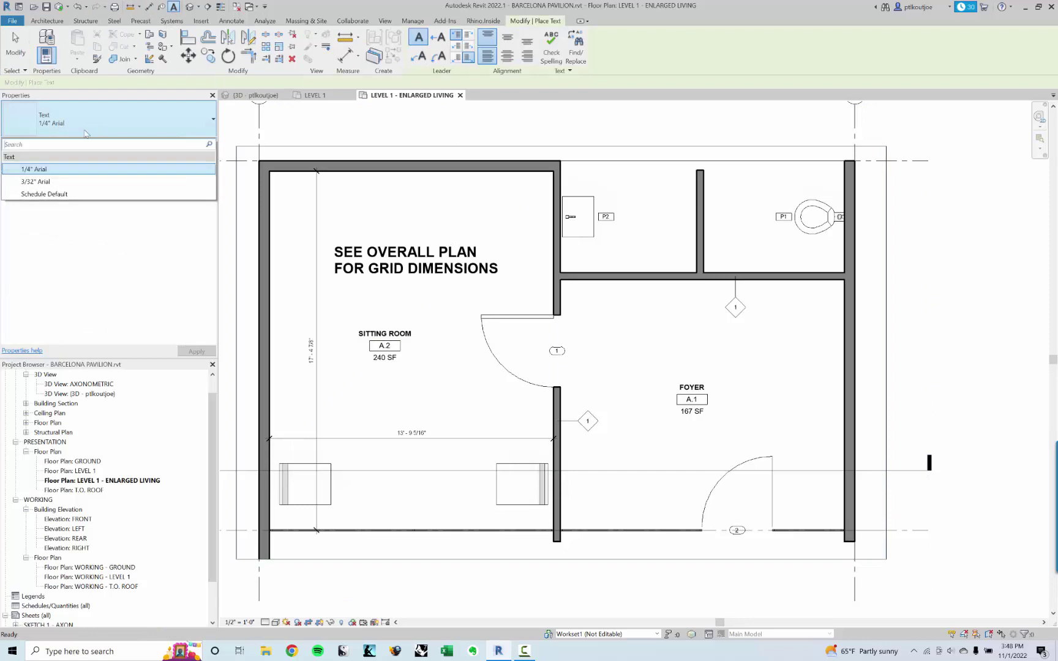
pyautogui.click(49, 181)
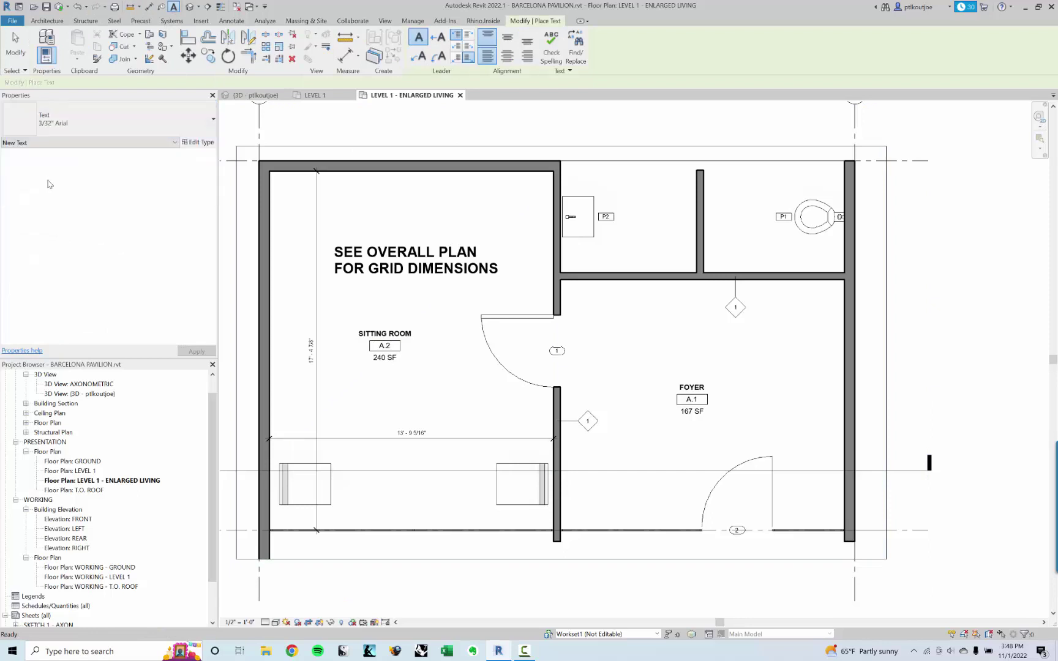
pyautogui.click(418, 58)
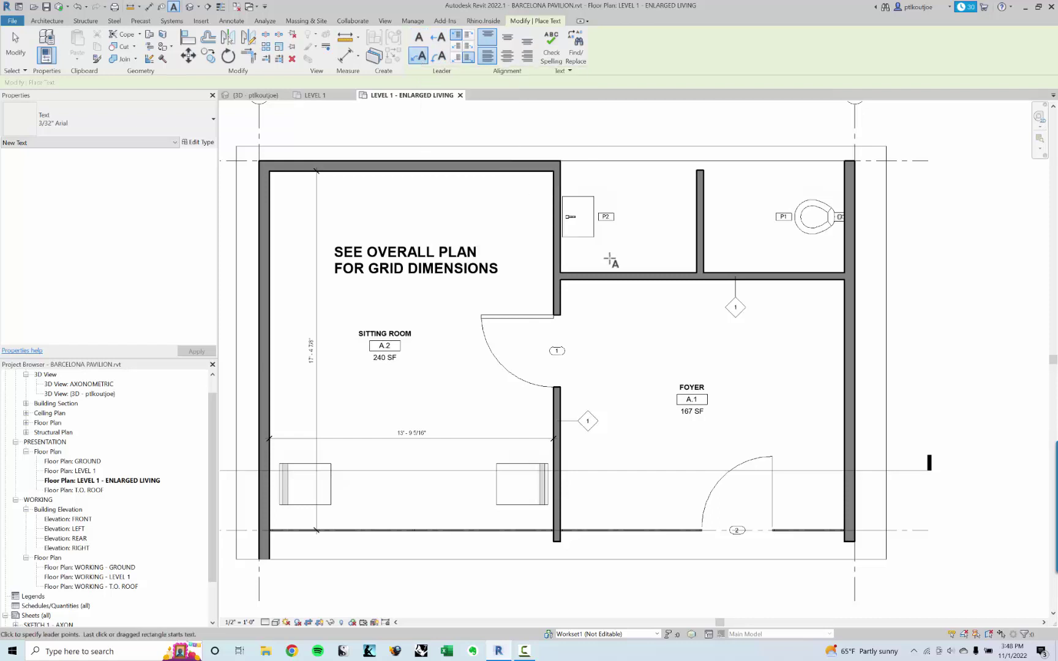
# Step: Place INSTALL CUSTOM CURTAIN WALL PANEL DOOR at the foyer's lower door, wrapping PANEL DOOR onto line two
pyautogui.moveTo(617, 384); pyautogui.dragTo(583, 317, button='middle')
pyautogui.scroll(3, 558, 378)
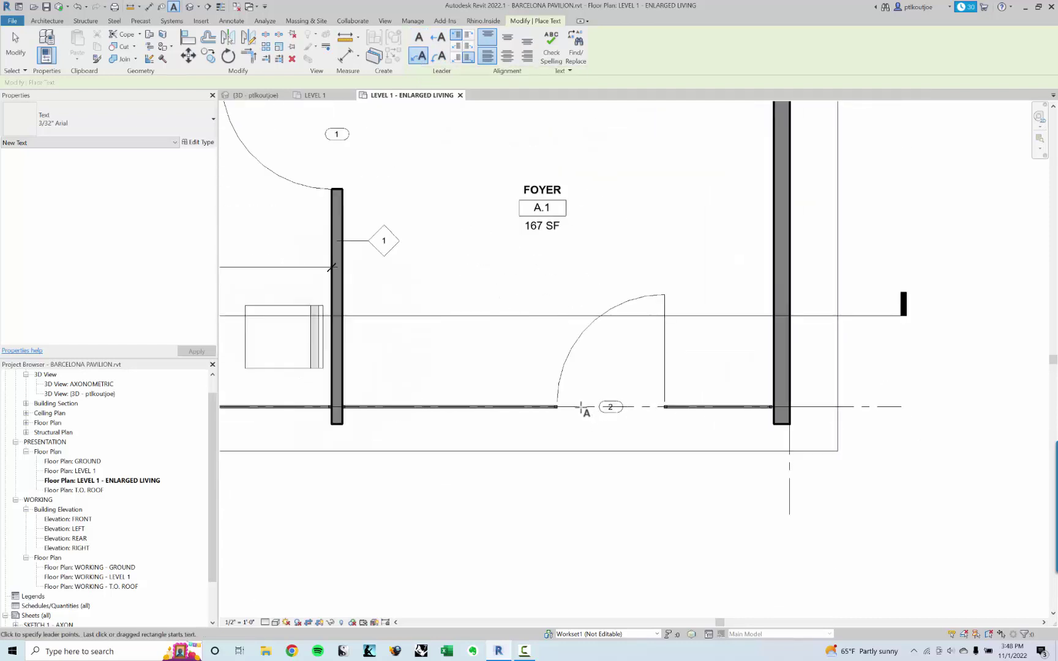
pyautogui.click(671, 479)
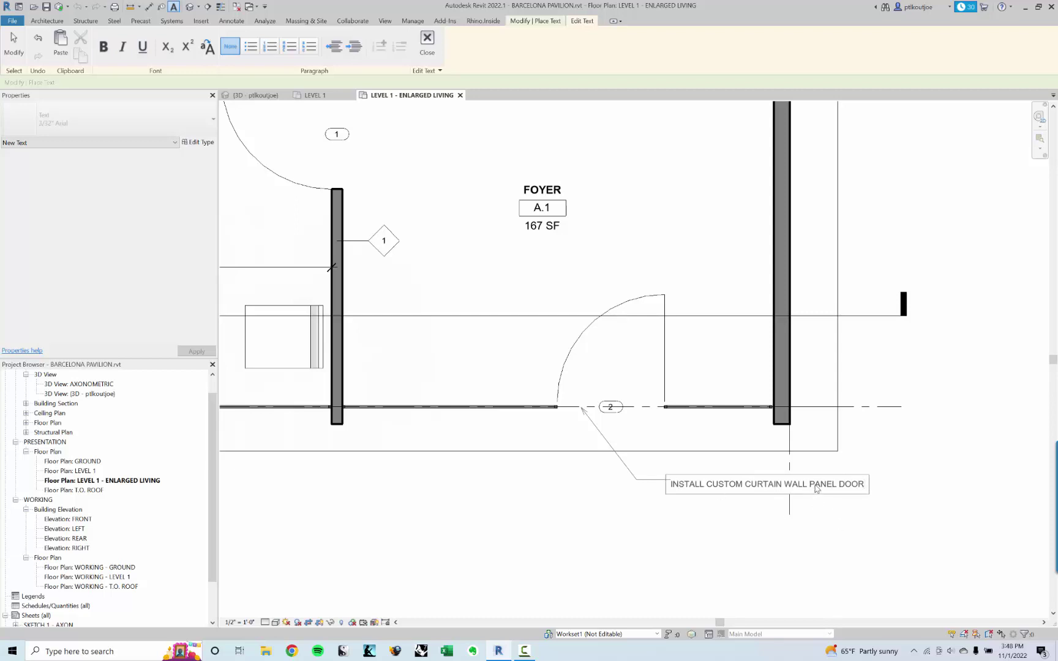
pyautogui.press('BackSpace')
pyautogui.press('Return')
pyautogui.click(651, 571)
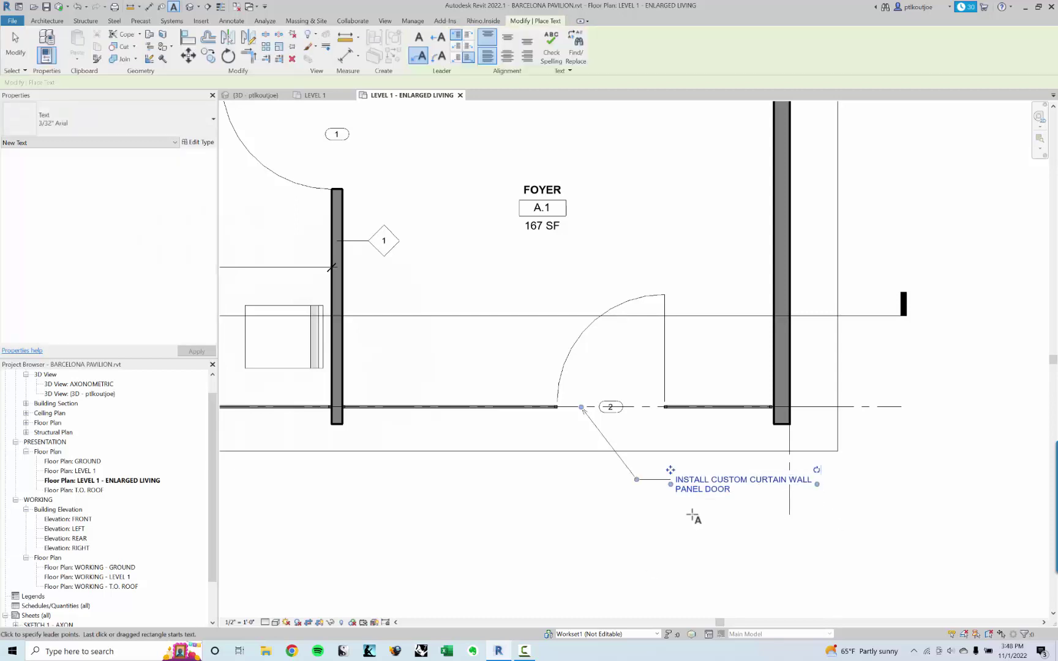
pyautogui.click(720, 543)
pyautogui.scroll(-2, 720, 532)
pyautogui.click(674, 496)
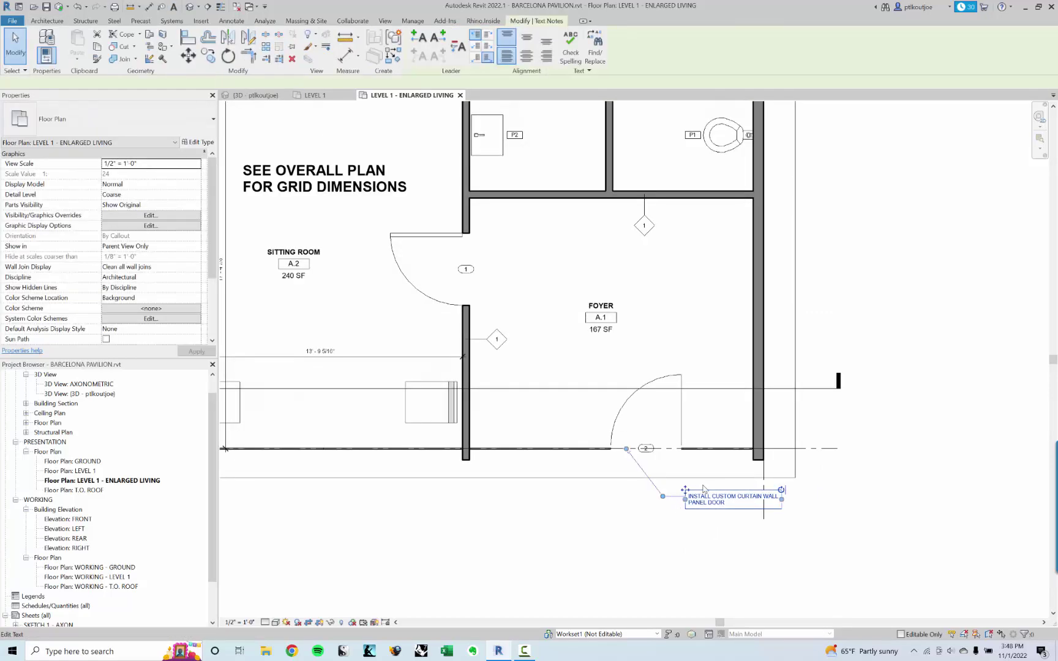
# Step: Nudge the curtain wall door note left and turn off annotation cropping
pyautogui.moveTo(682, 491); pyautogui.dragTo(679, 491)
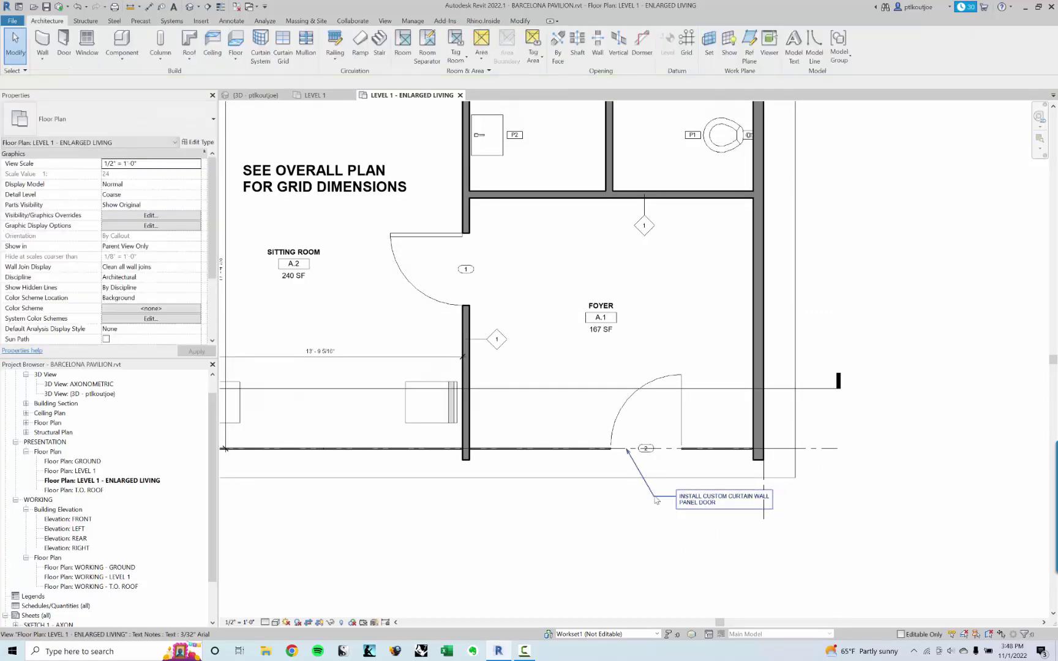
pyautogui.click(655, 504)
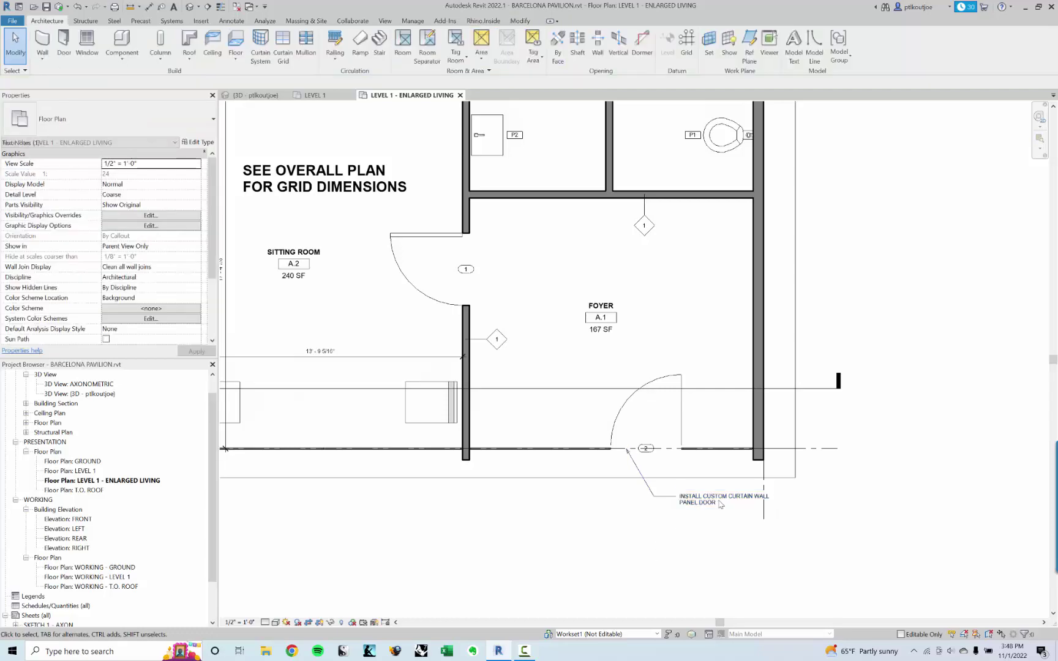
pyautogui.click(718, 503)
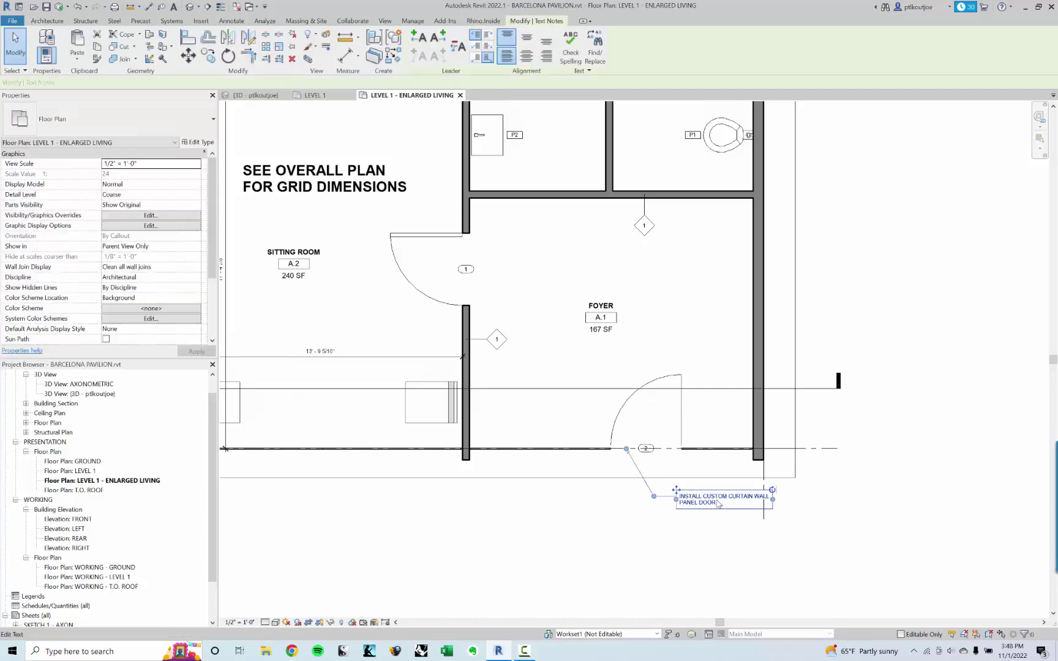
pyautogui.click(541, 517)
pyautogui.moveTo(541, 517); pyautogui.dragTo(521, 476, button='middle')
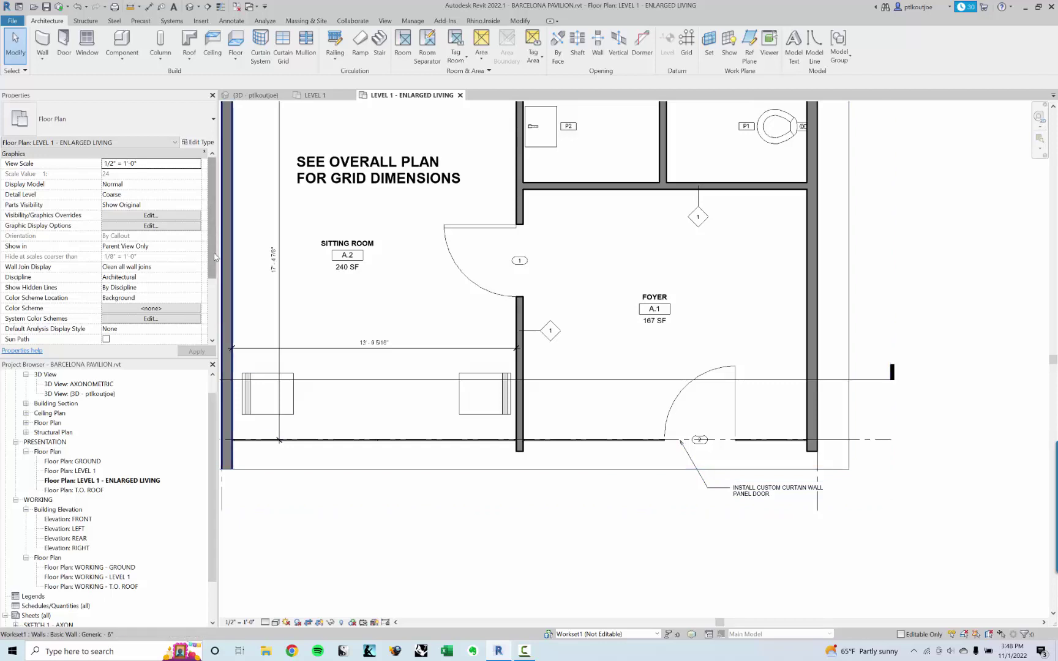
pyautogui.moveTo(215, 258); pyautogui.dragTo(215, 315)
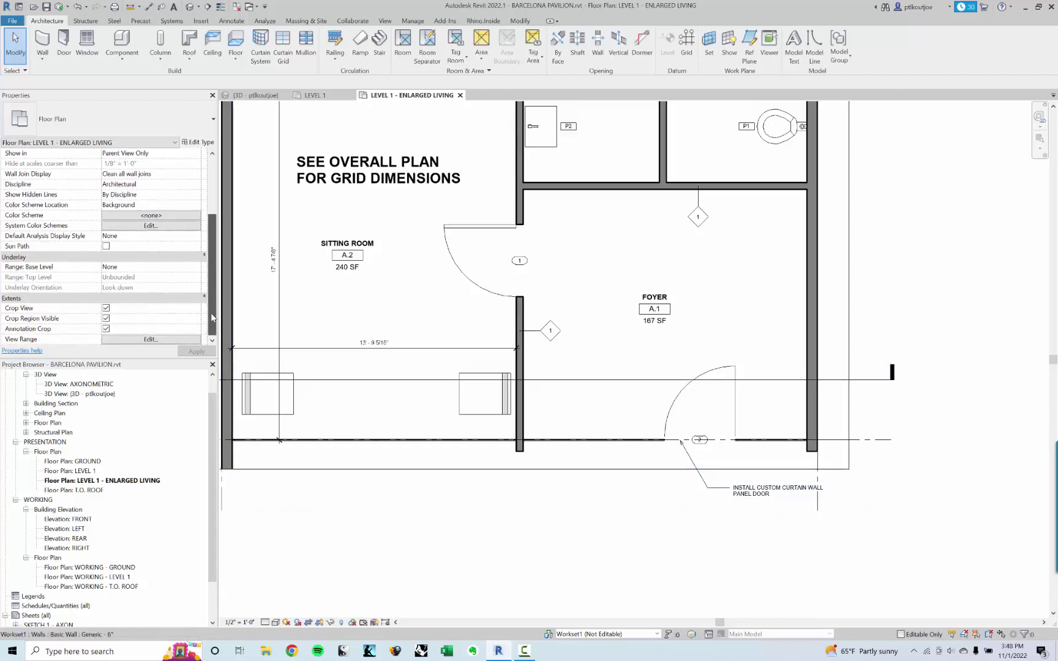
pyautogui.click(105, 329)
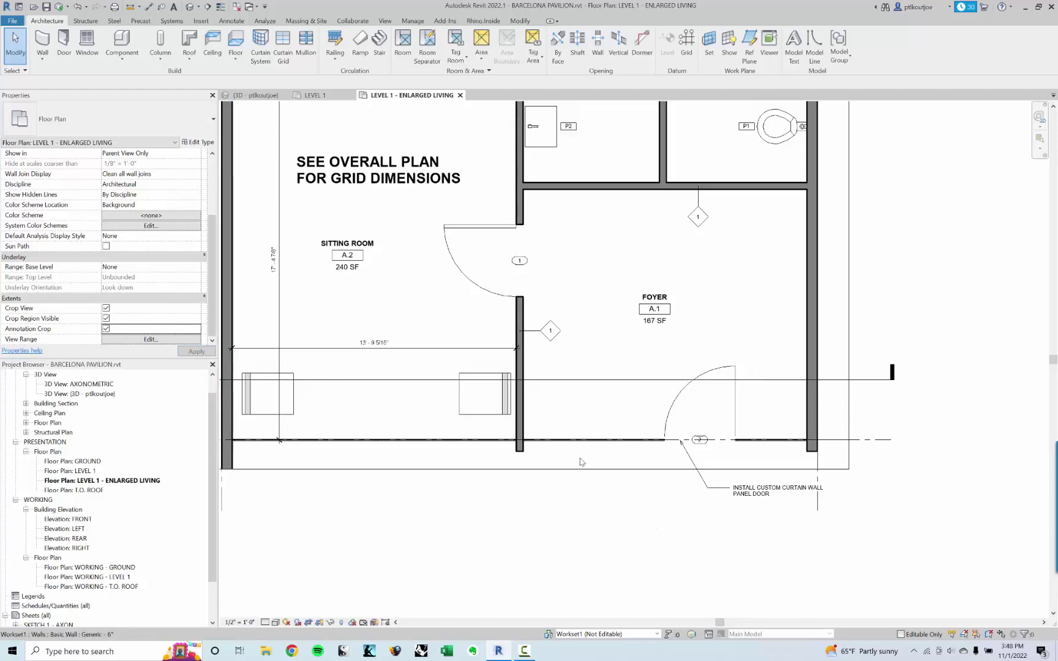
# Step: Delete the curtain wall door note, then undo to bring it back
pyautogui.scroll(-1, 720, 477)
pyautogui.click(717, 480)
pyautogui.scroll(1, 720, 480)
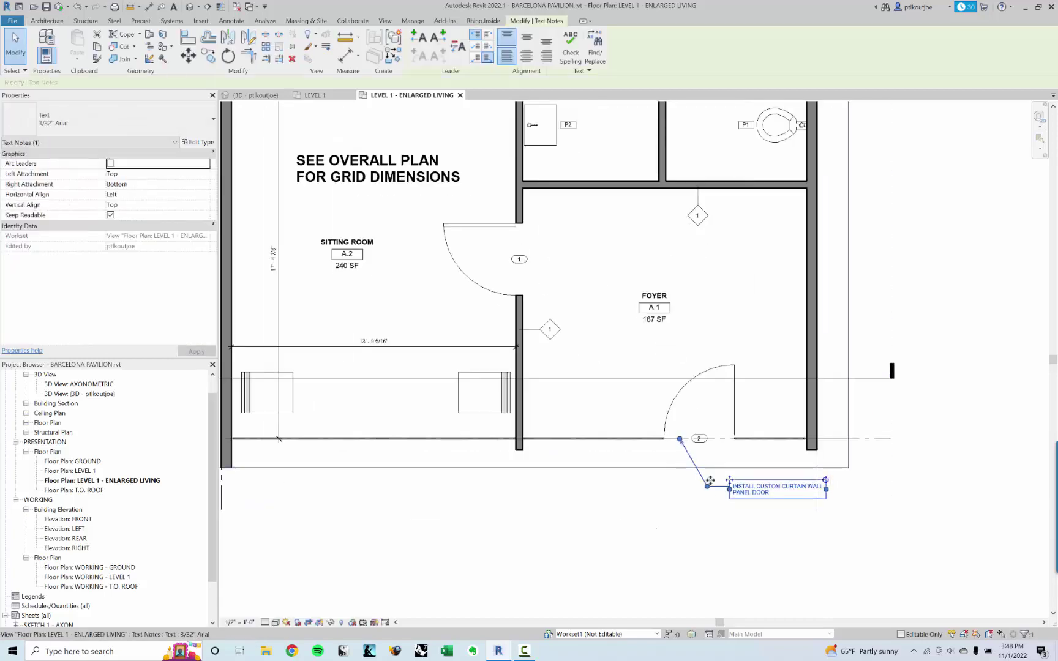
pyautogui.press('Delete')
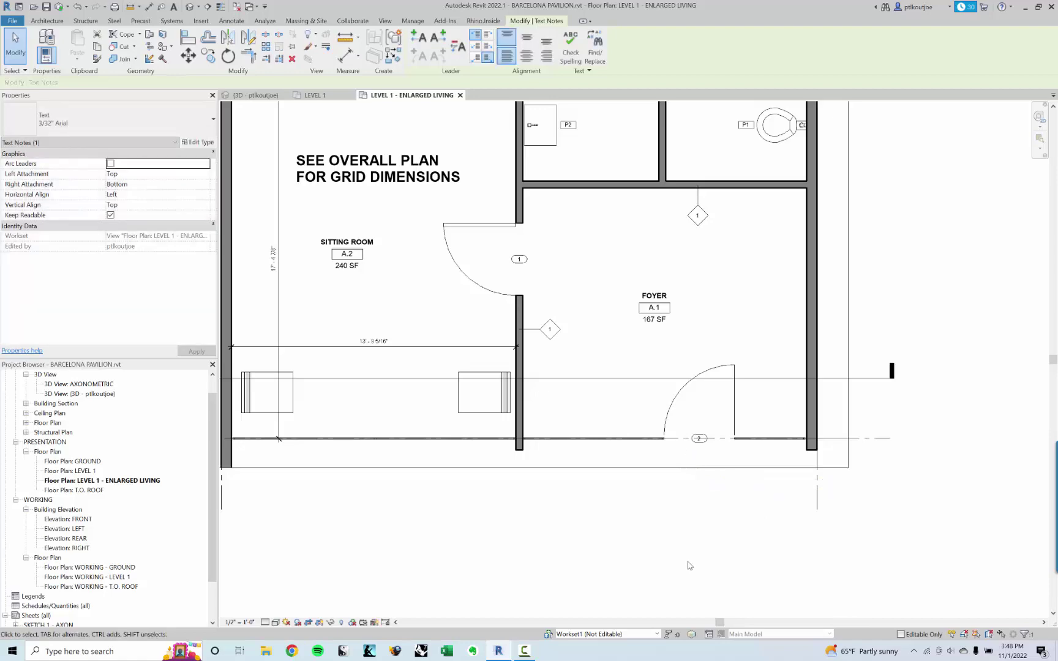
pyautogui.click(720, 510)
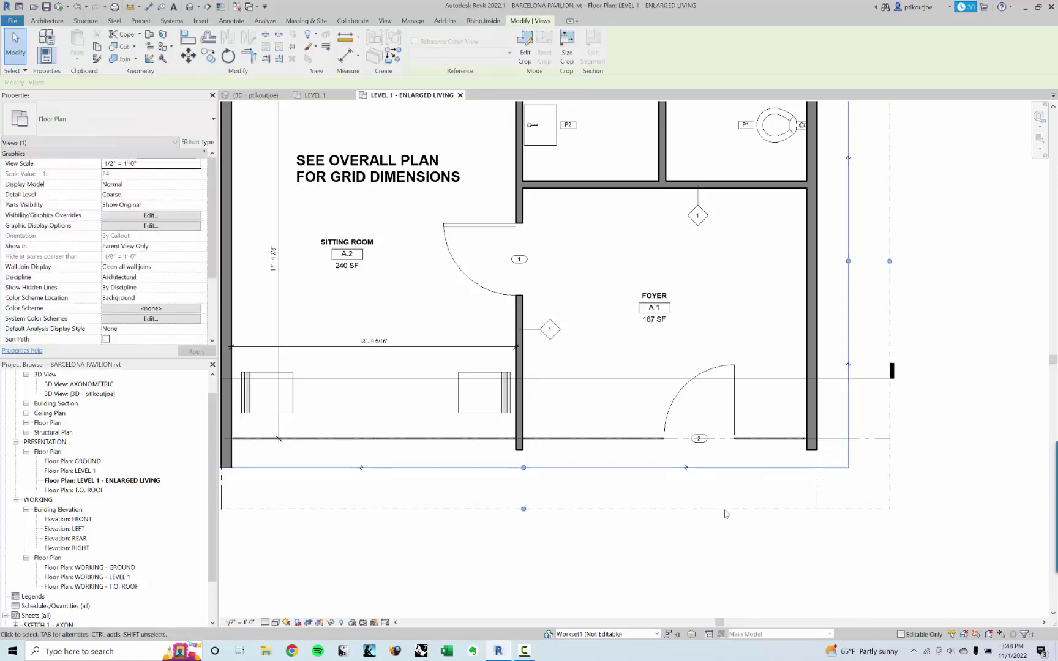
pyautogui.click(701, 534)
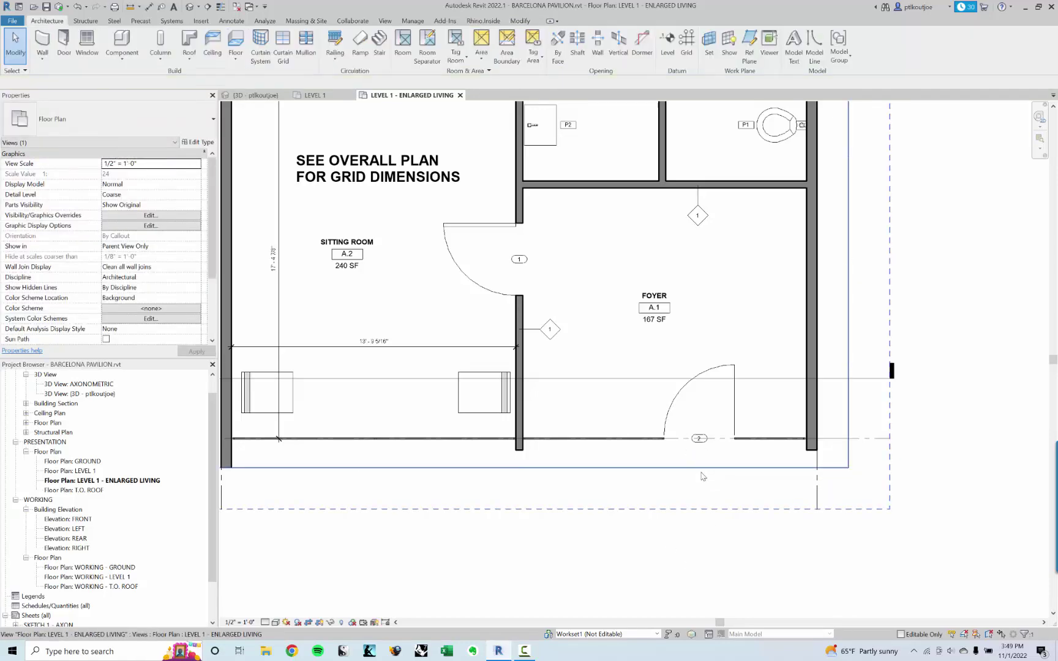
pyautogui.hotkey('ctrl', 'z')
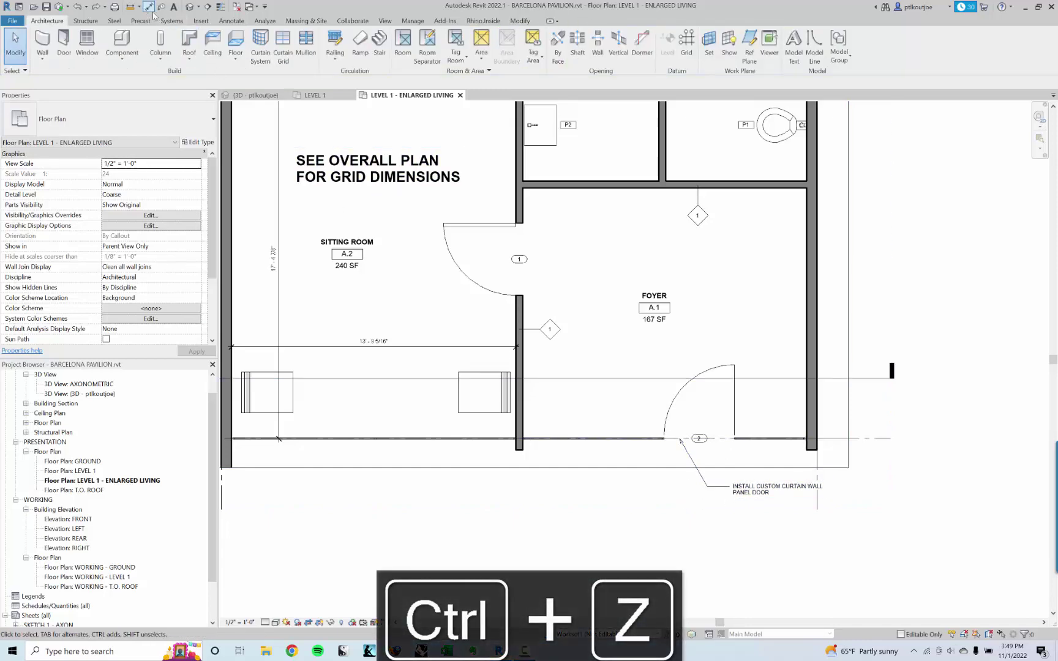
# Step: Place a leadered text note reading TEST below the door
pyautogui.click(174, 7)
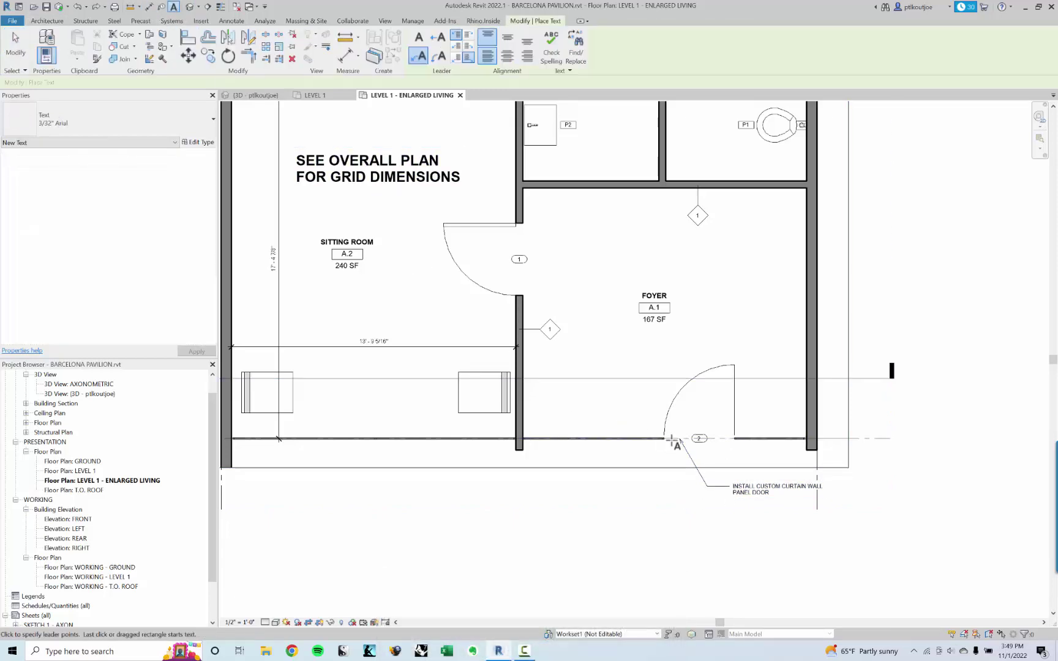
pyautogui.click(672, 441)
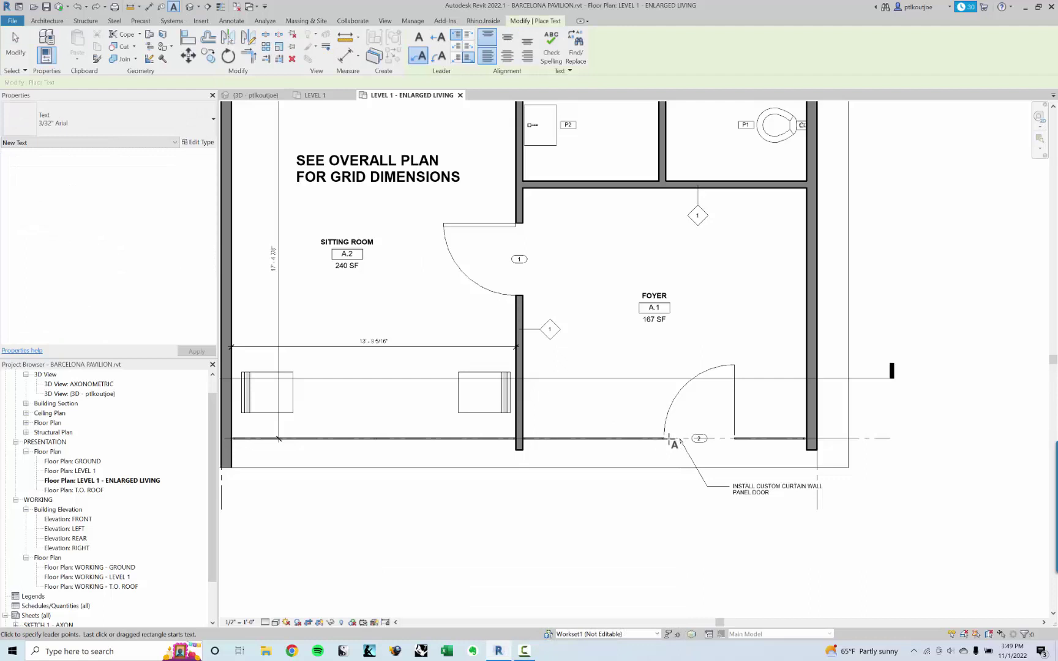
pyautogui.click(766, 544)
pyautogui.write('TEST')
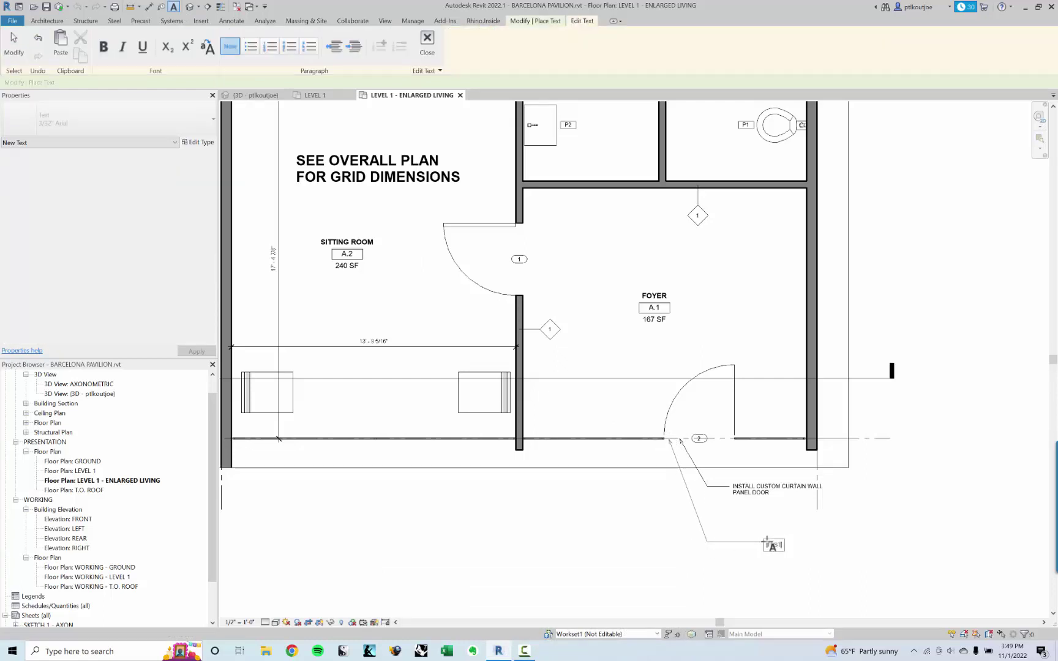
pyautogui.click(723, 540)
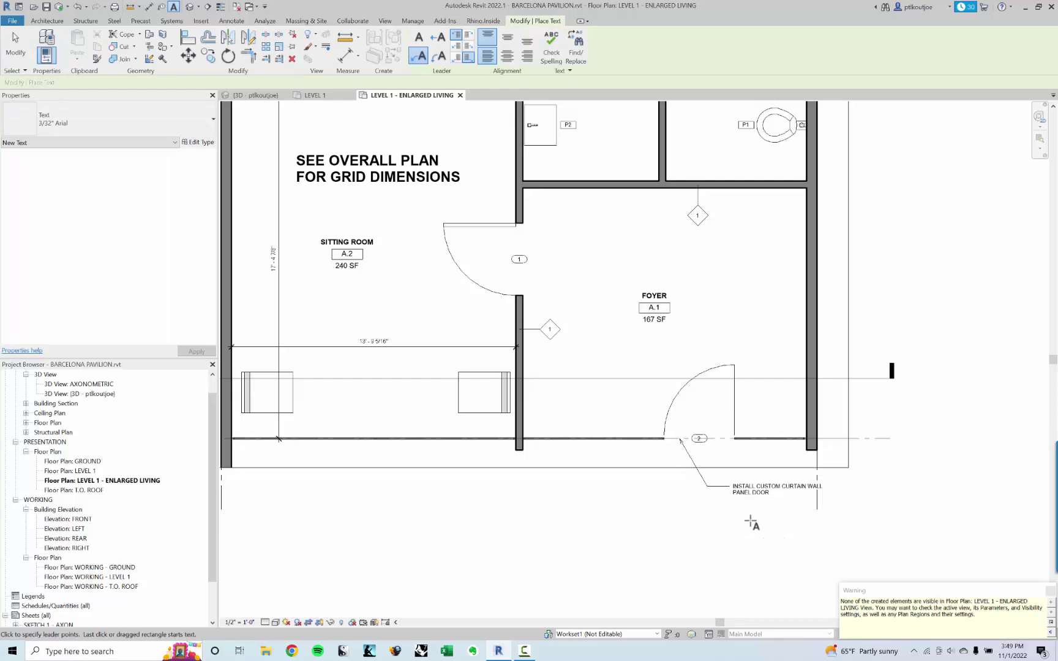
pyautogui.press('Escape')
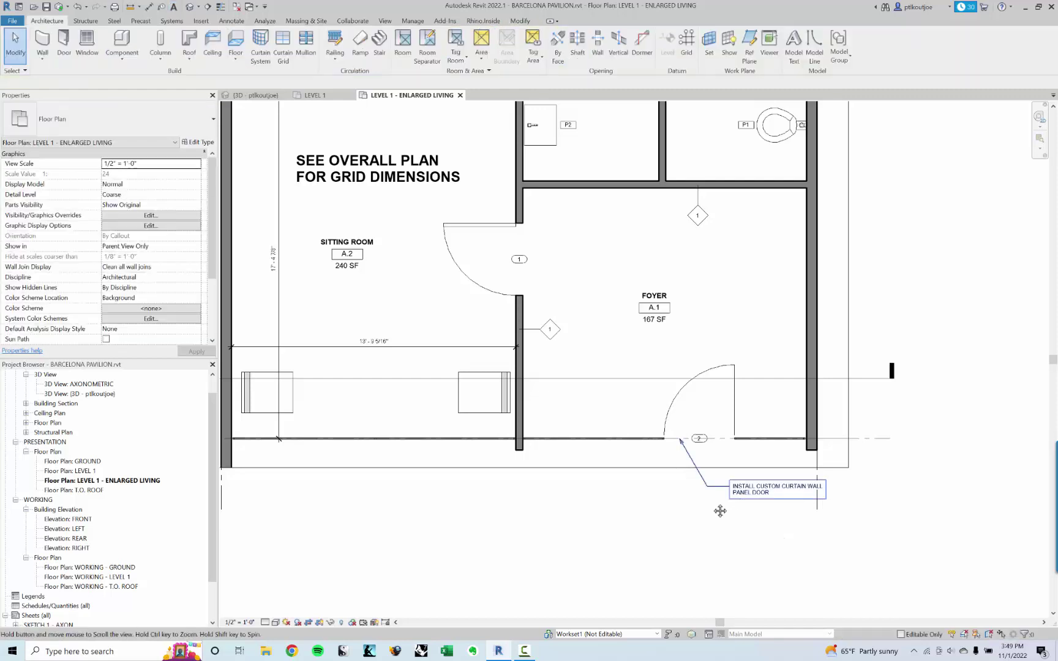
# Step: Extend the crop region down to reveal the TEST note, then undo the change
pyautogui.moveTo(750, 475); pyautogui.dragTo(722, 485, button='middle')
pyautogui.click(722, 479)
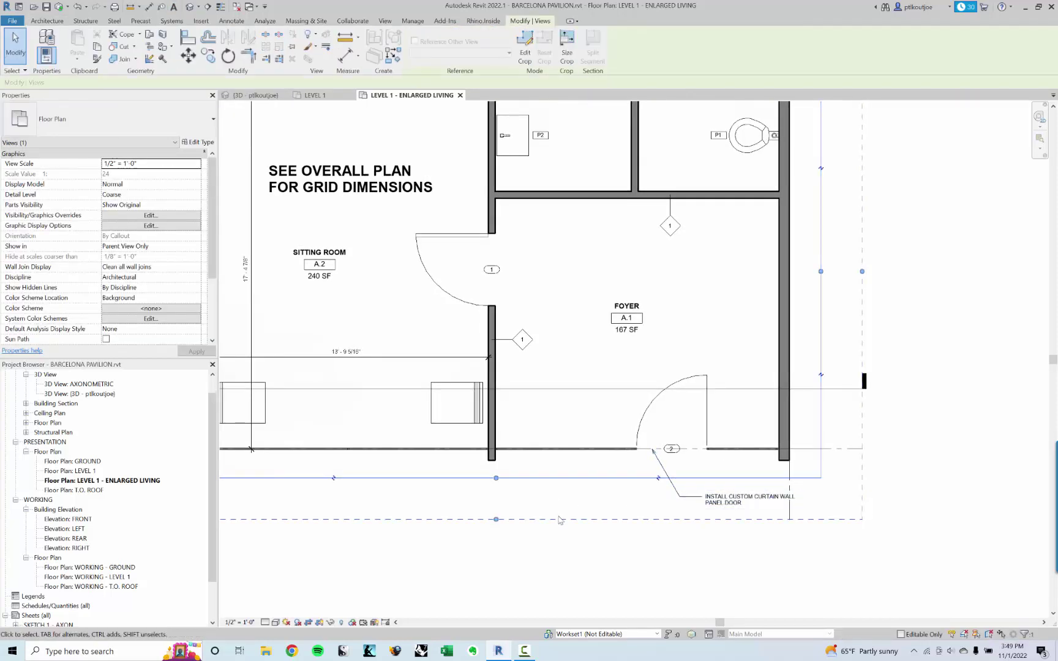
pyautogui.scroll(-2, 869, 515)
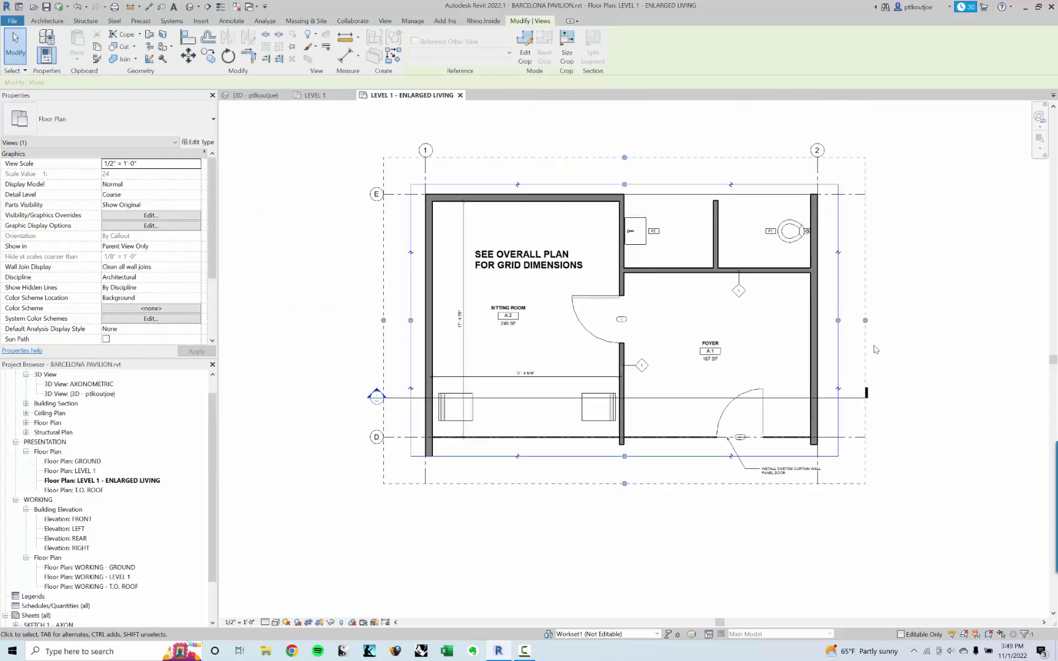
pyautogui.scroll(5, 803, 456)
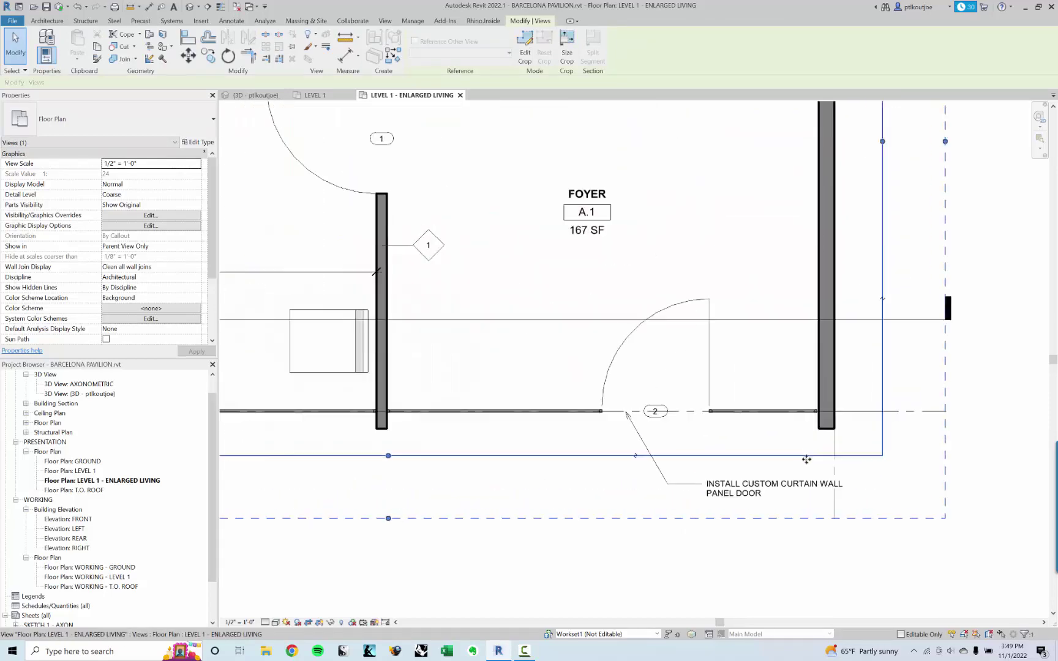
pyautogui.scroll(-2, 567, 439)
pyautogui.moveTo(512, 425); pyautogui.dragTo(512, 501)
pyautogui.hotkey('ctrl', 'z')
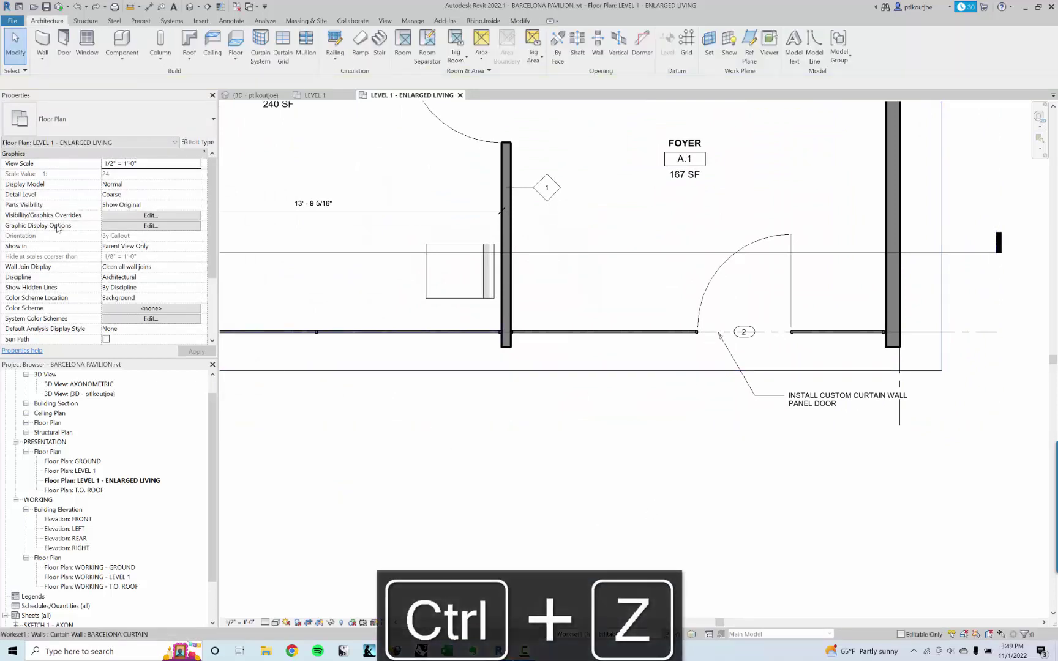
pyautogui.scroll(-5, 102, 249)
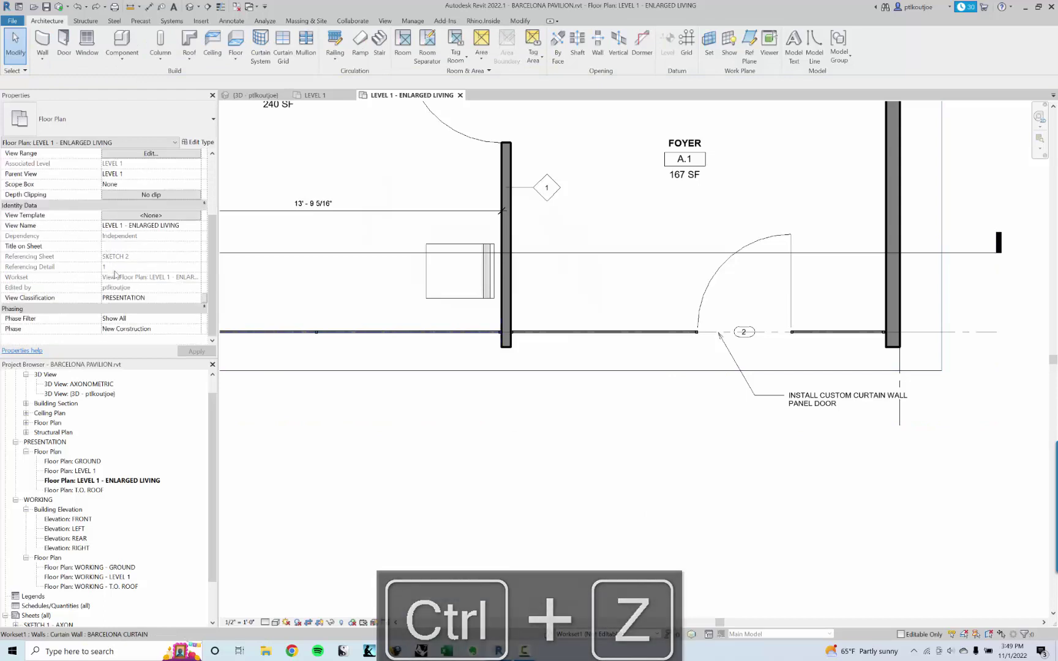
pyautogui.scroll(1, 115, 286)
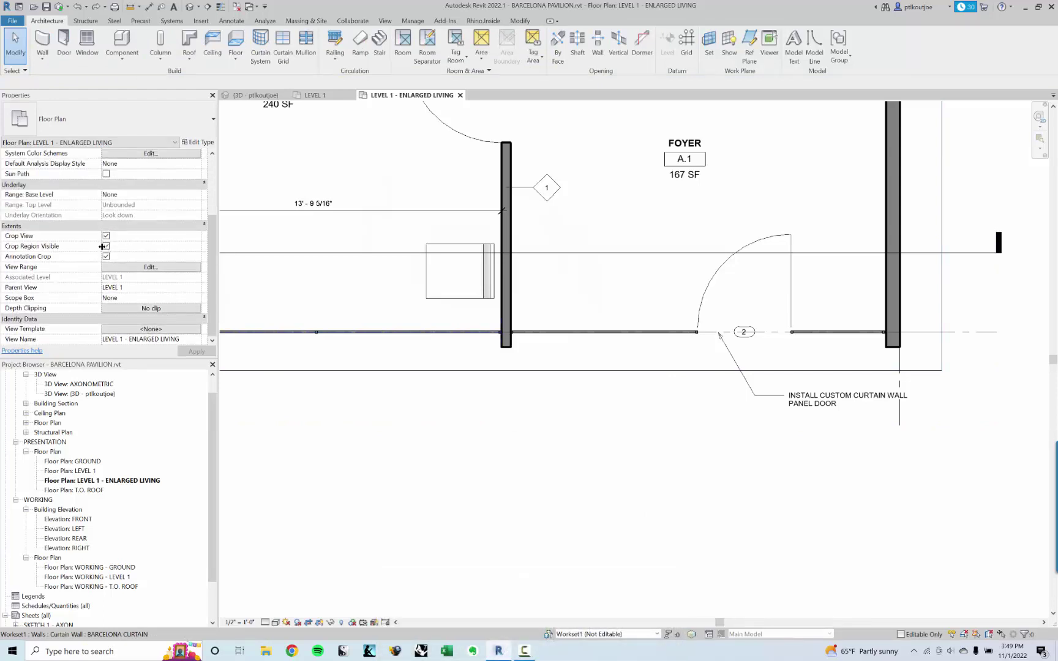
# Step: Turn off Annotation Crop and move the TEST note up nearer the door
pyautogui.click(106, 257)
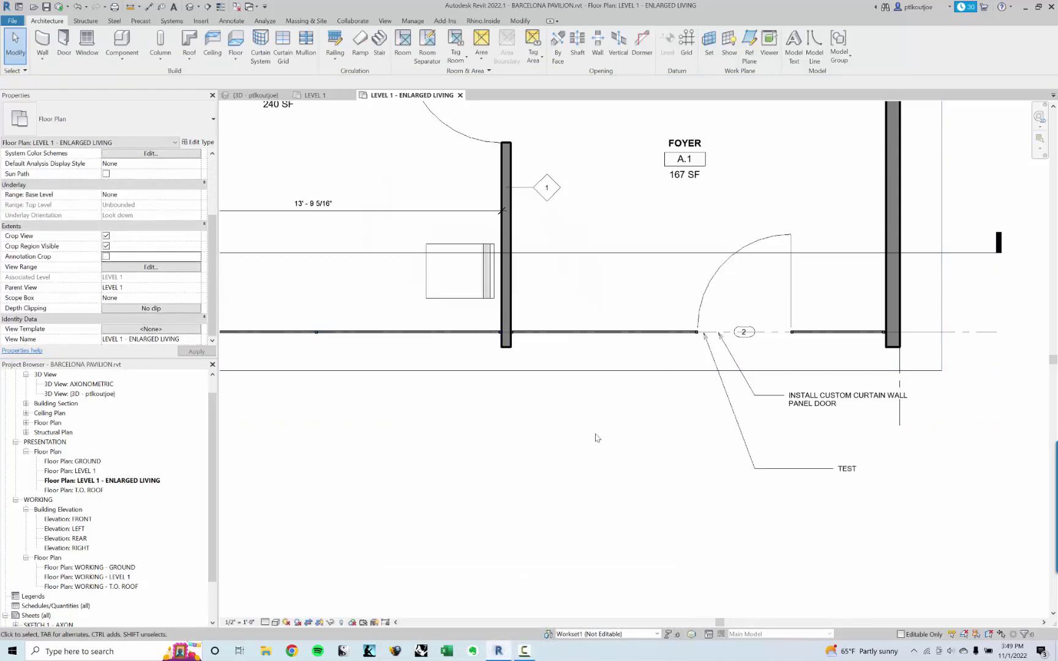
pyautogui.click(828, 481)
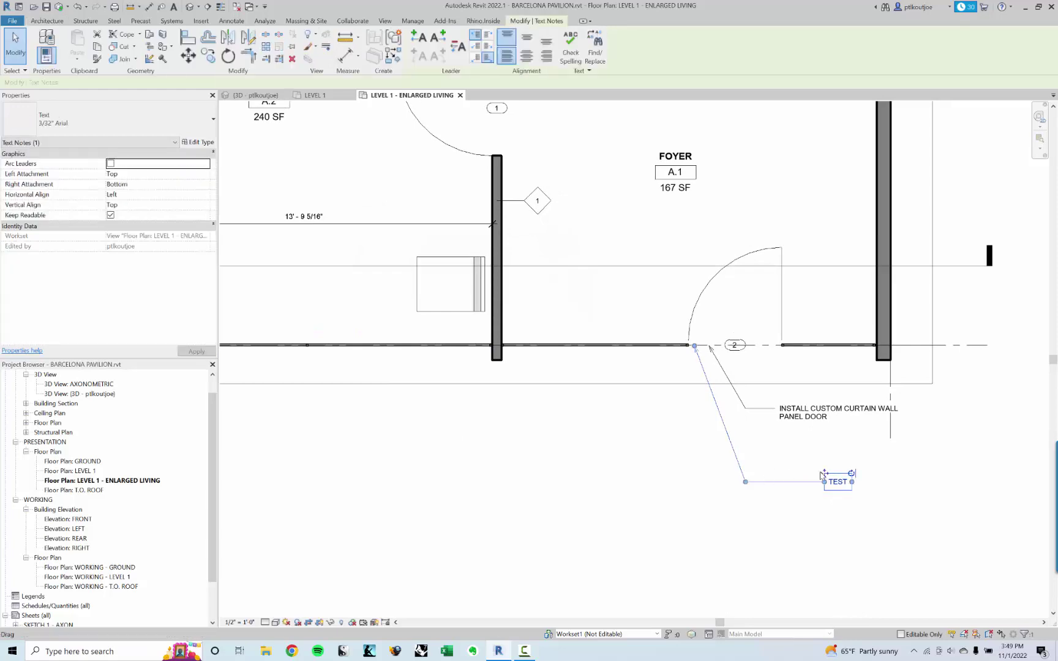
pyautogui.moveTo(820, 476); pyautogui.dragTo(821, 432)
pyautogui.click(816, 463)
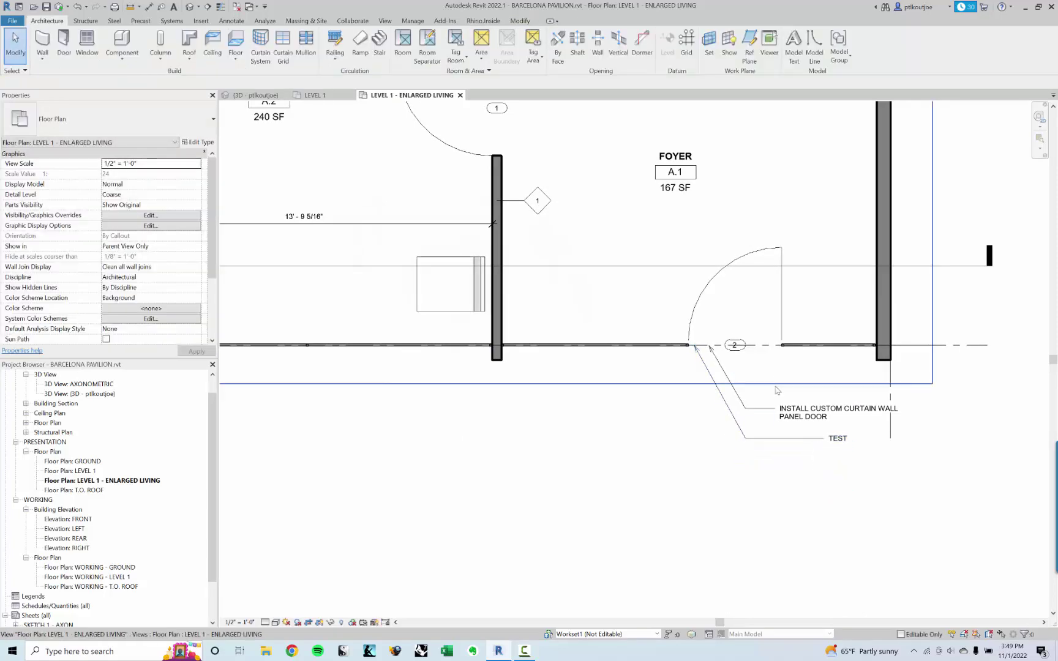
# Step: Uncheck Crop Region Visible to hide the crop boundary
pyautogui.scroll(-5, 777, 390)
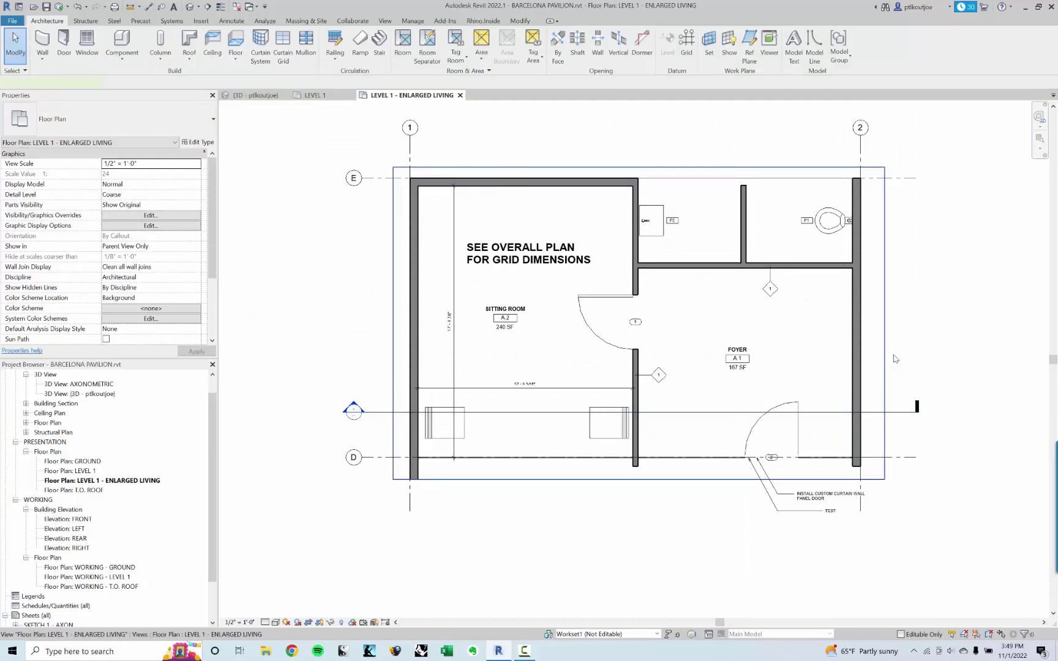
pyautogui.click(677, 166)
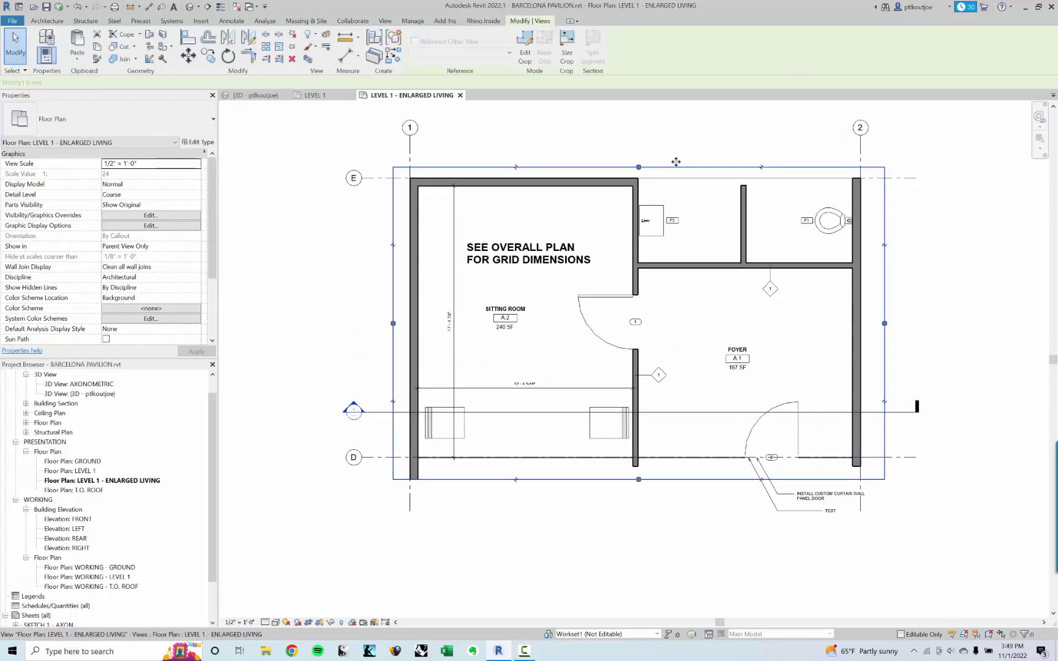
pyautogui.click(295, 336)
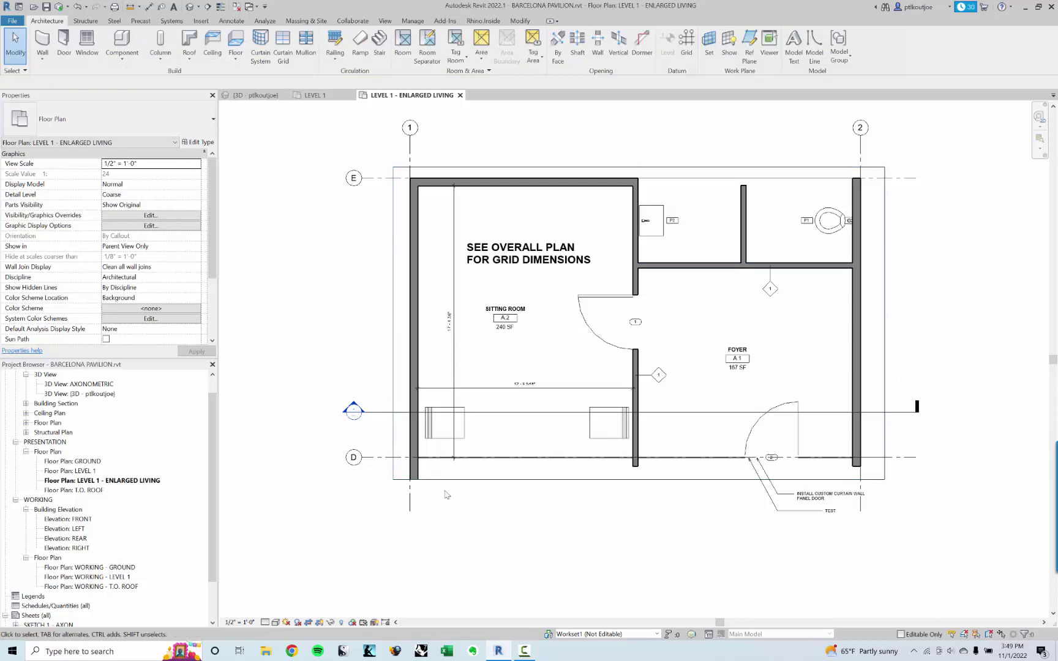
pyautogui.scroll(-3, 153, 275)
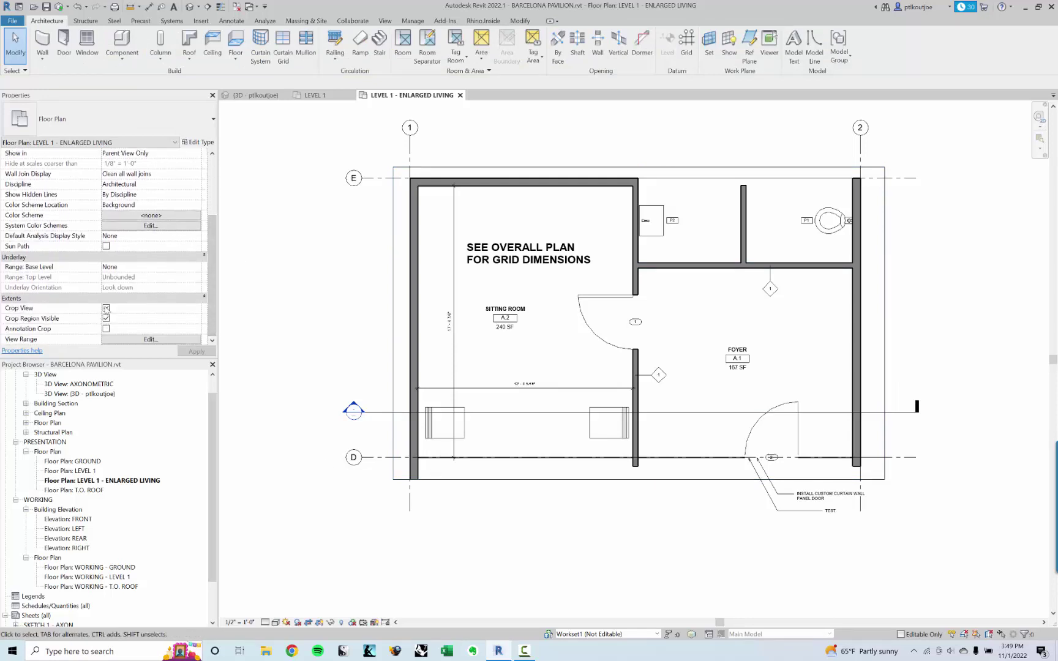
pyautogui.click(106, 318)
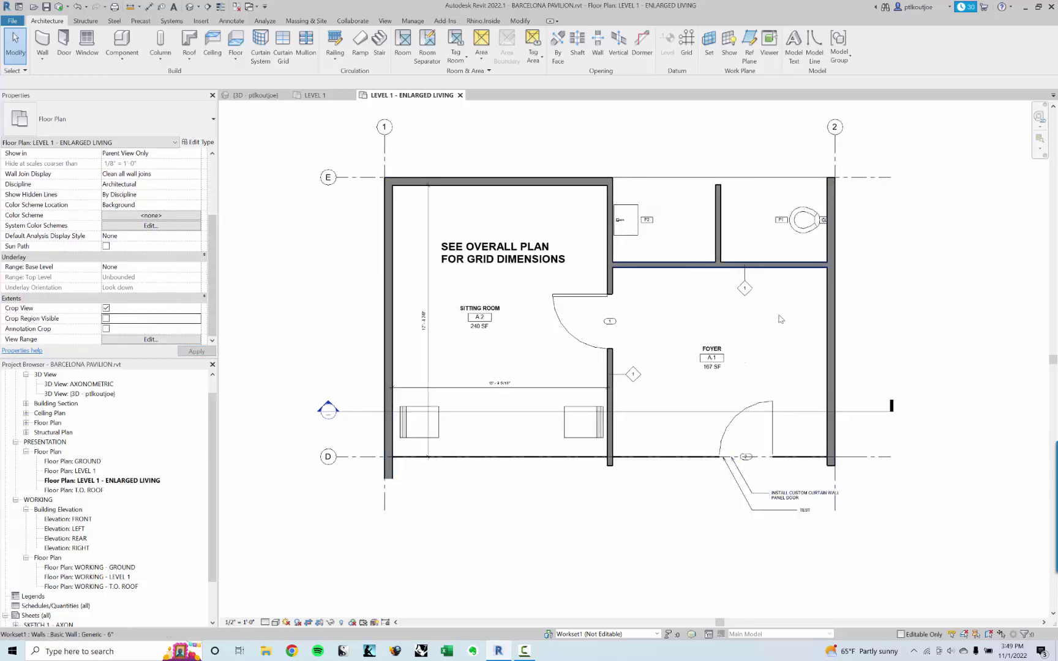
# Step: Turn Crop Region Visible back on
pyautogui.click(106, 318)
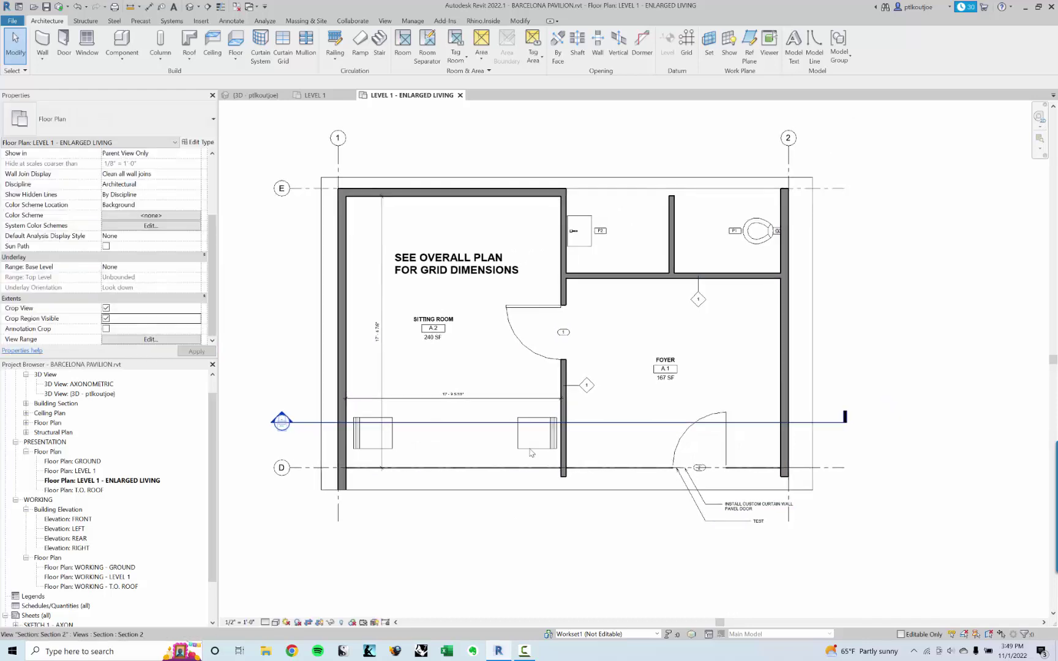
pyautogui.click(464, 490)
pyautogui.press('Escape')
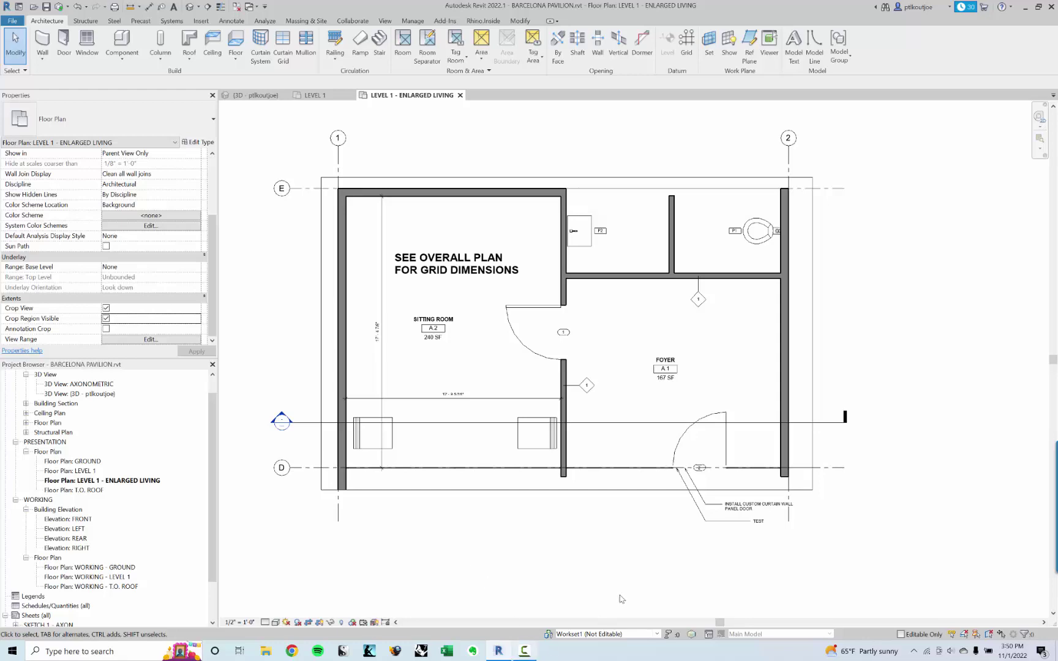
# Step: Delete the TEST note, keeping only the curtain wall door note
pyautogui.scroll(2, 704, 588)
pyautogui.click(722, 498)
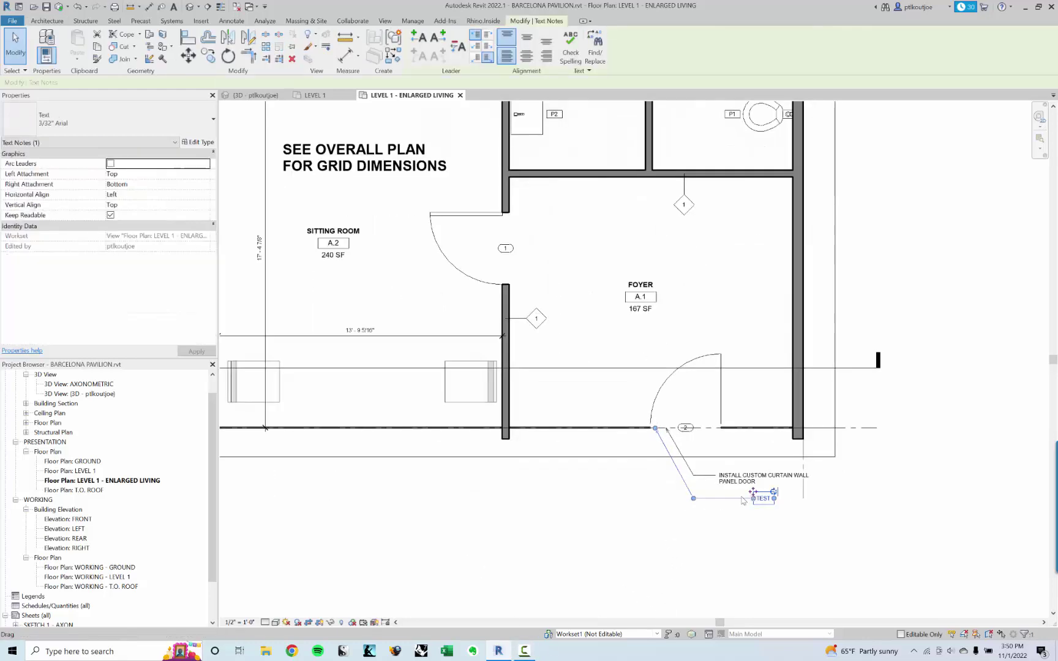
pyautogui.press('Delete')
pyautogui.scroll(-1, 695, 360)
pyautogui.moveTo(694, 249); pyautogui.dragTo(712, 296, button='middle')
pyautogui.click(173, 7)
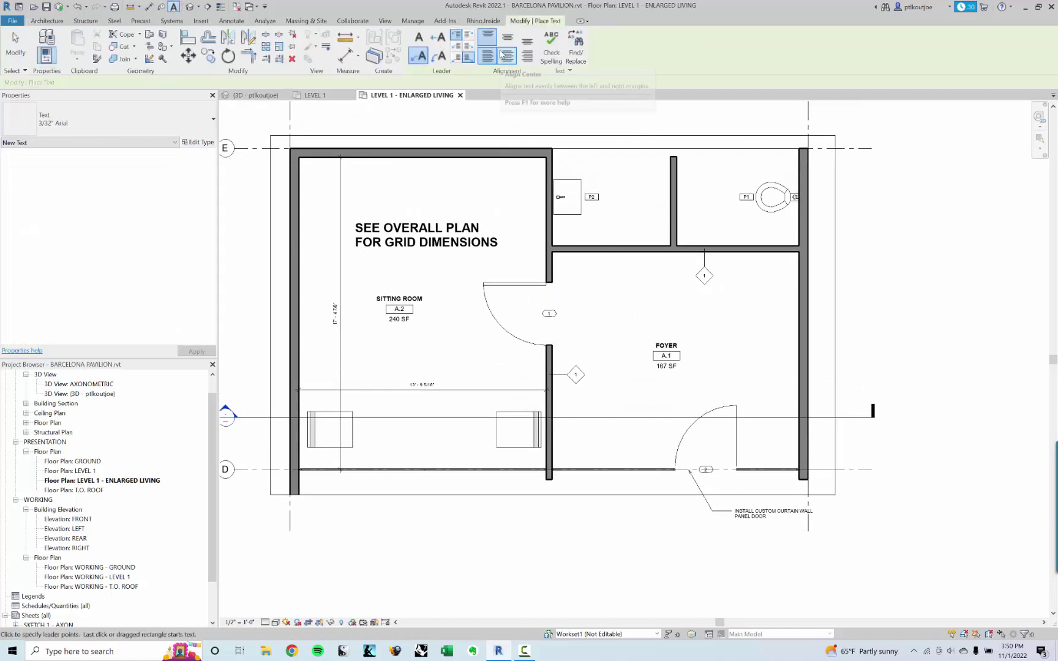
pyautogui.press('Escape')
pyautogui.click(756, 507)
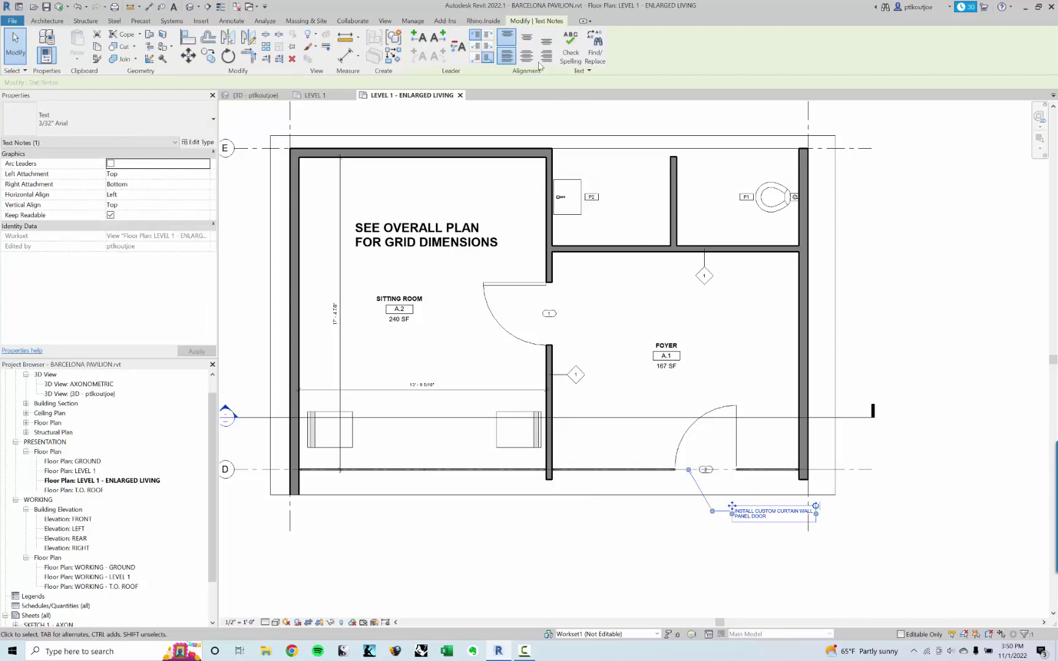
pyautogui.click(696, 403)
pyautogui.moveTo(643, 358); pyautogui.dragTo(651, 380, button='middle')
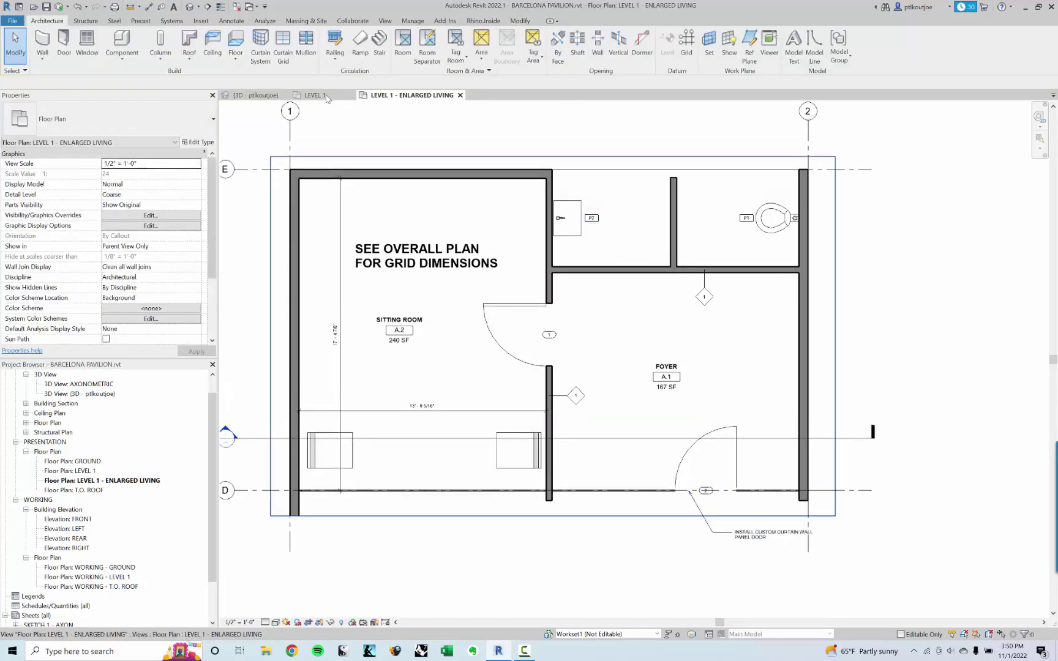
# Step: Add a note like the curtain wall door note, with its leader starting at the sitting room wall
pyautogui.click(732, 532)
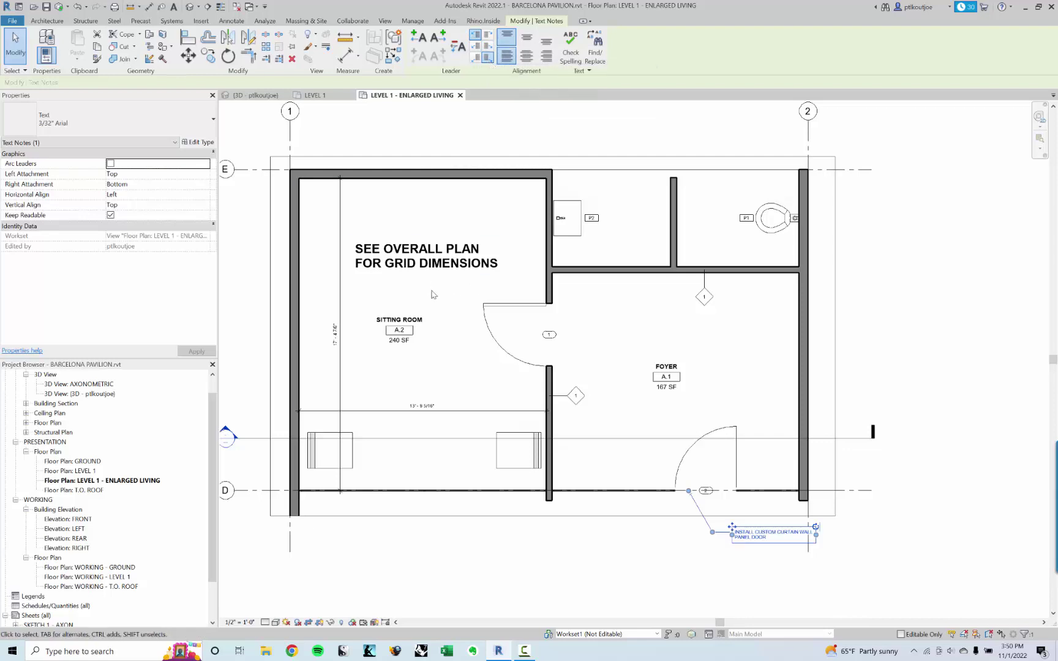
pyautogui.moveTo(459, 342); pyautogui.dragTo(598, 353, button='middle')
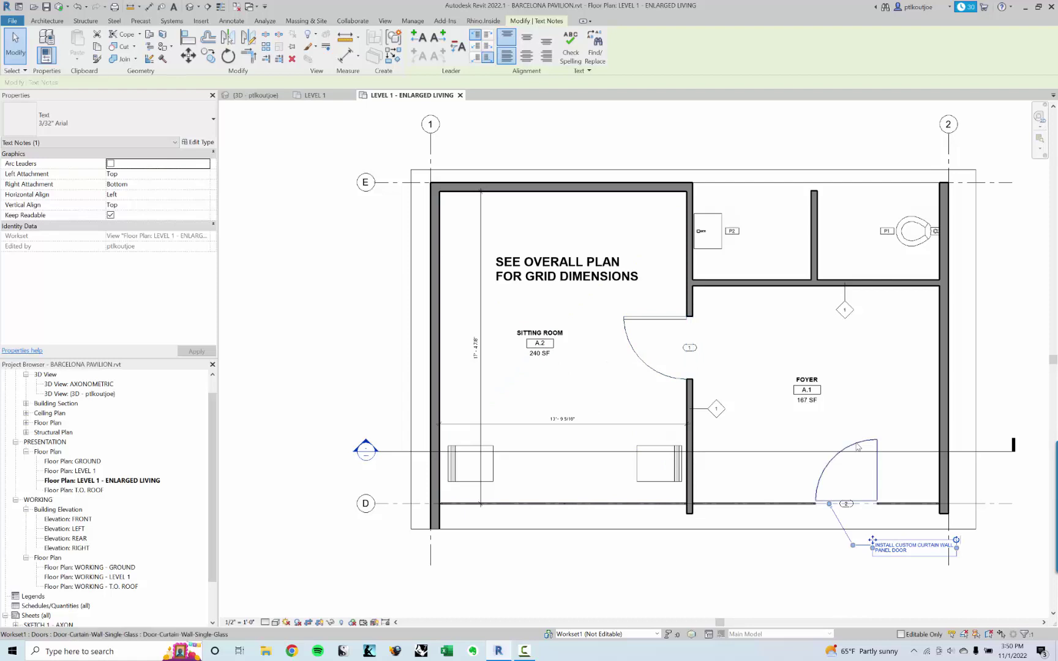
pyautogui.press('Escape')
pyautogui.rightClick(894, 550)
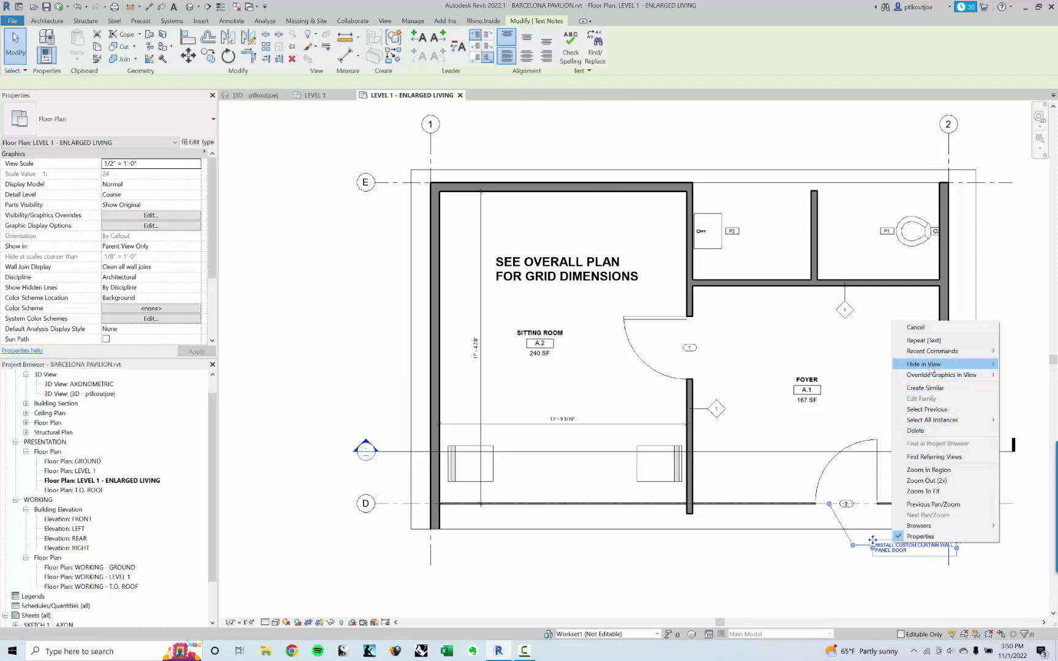
pyautogui.click(929, 389)
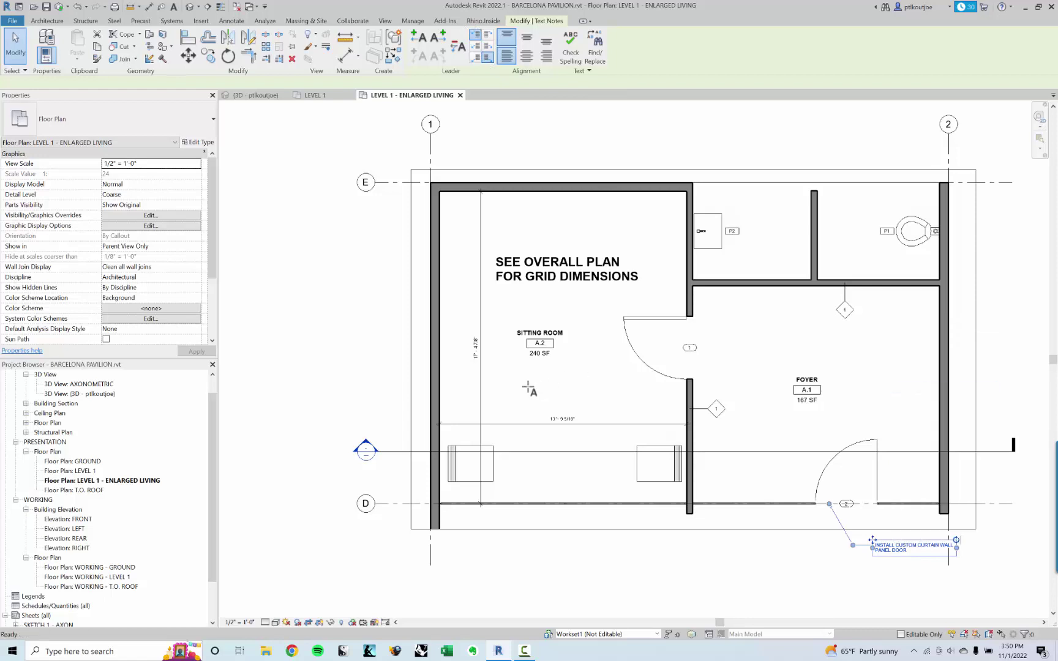
pyautogui.click(429, 384)
pyautogui.click(387, 336)
pyautogui.click(359, 339)
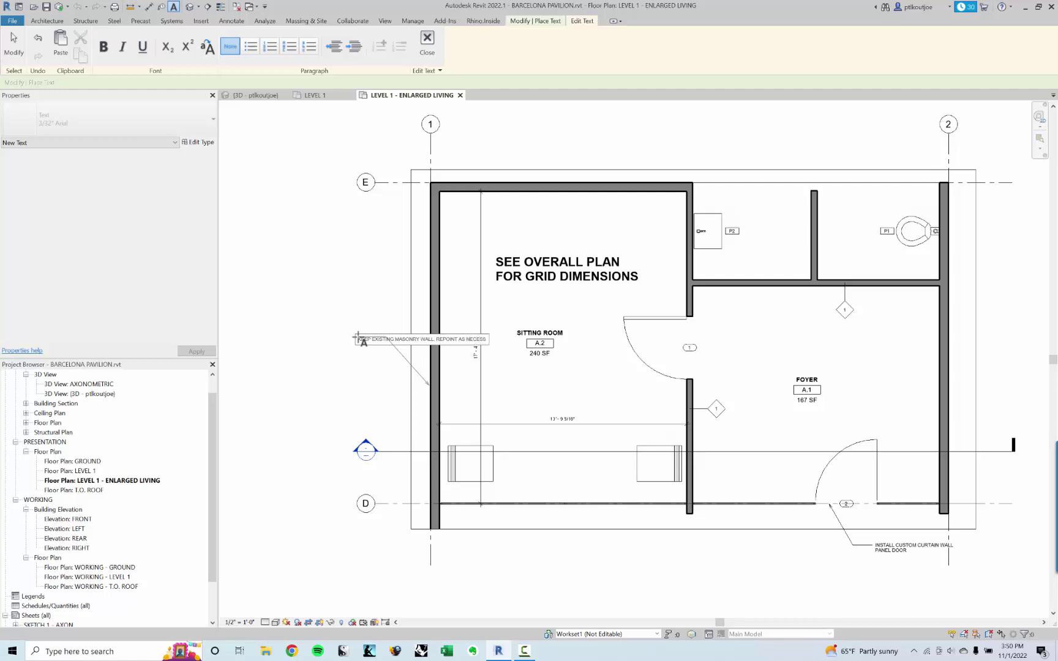
# Step: Move the masonry repointing note left of the wall and narrow it to wrap onto three lines
pyautogui.moveTo(359, 335); pyautogui.dragTo(226, 335)
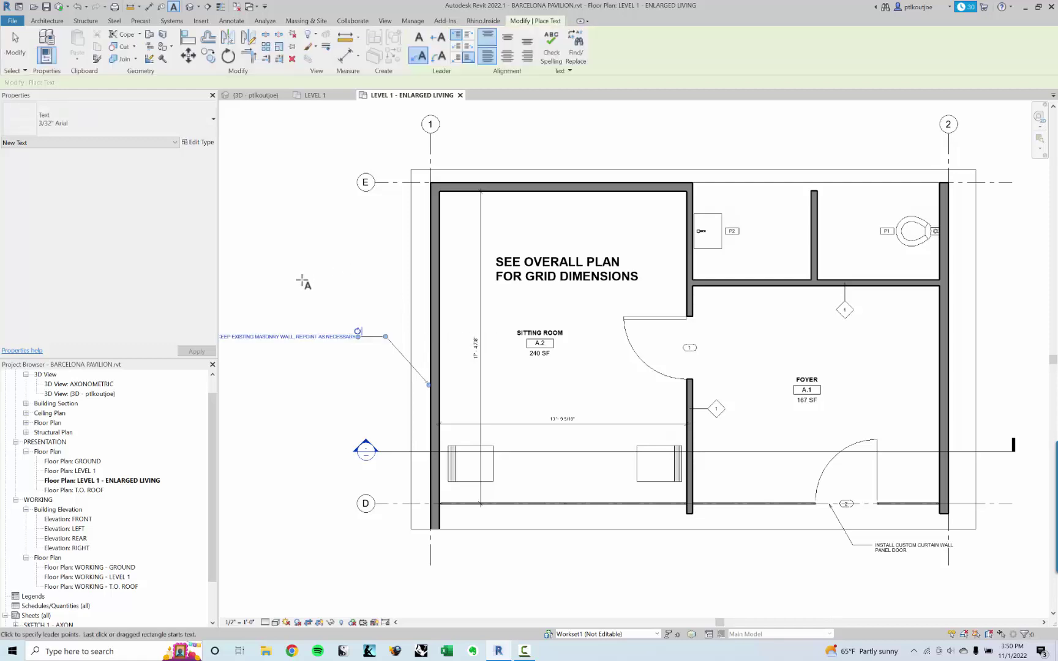
pyautogui.moveTo(303, 279); pyautogui.dragTo(414, 361, button='middle')
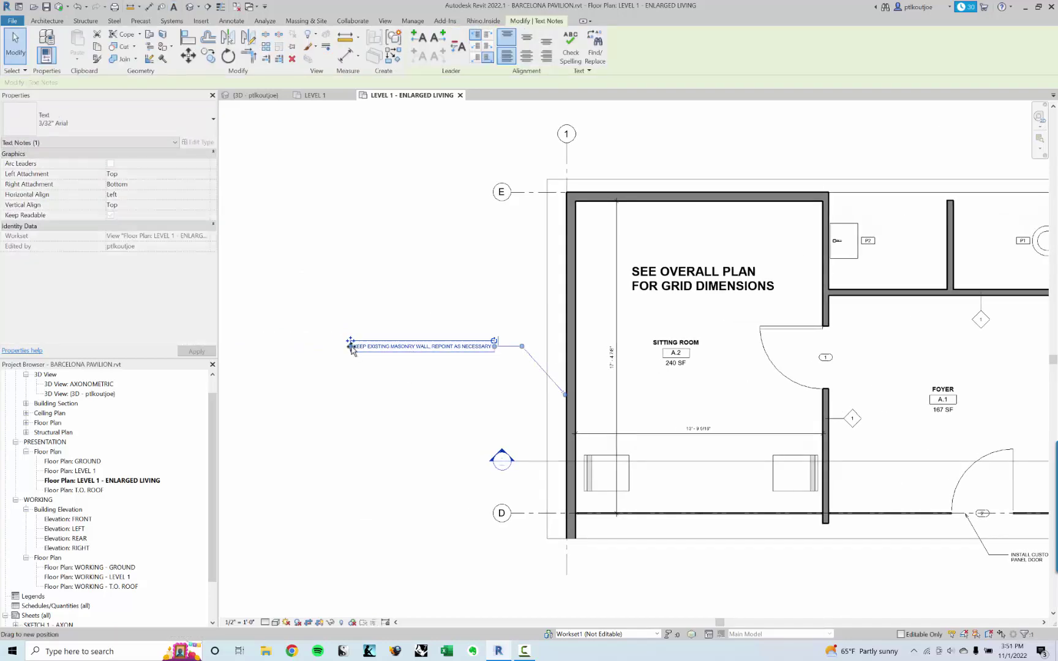
pyautogui.moveTo(350, 346); pyautogui.dragTo(418, 348)
pyautogui.click(477, 325)
# Step: Zoom around and briefly select the curtain wall panel door note to review it
pyautogui.scroll(2, 477, 324)
pyautogui.scroll(1, 477, 325)
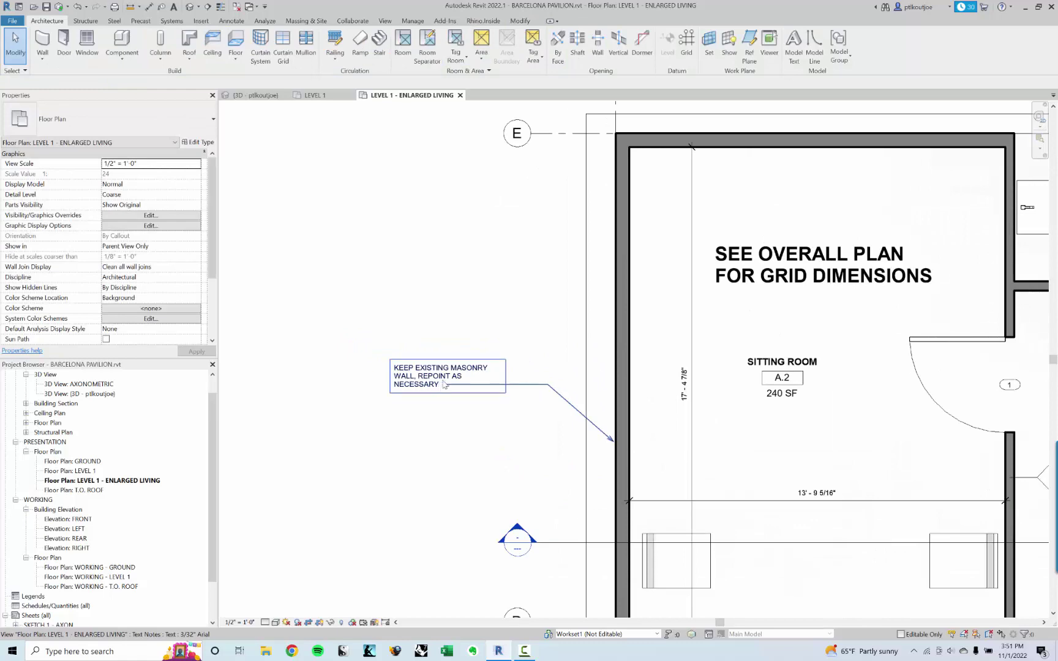
pyautogui.scroll(-2, 396, 334)
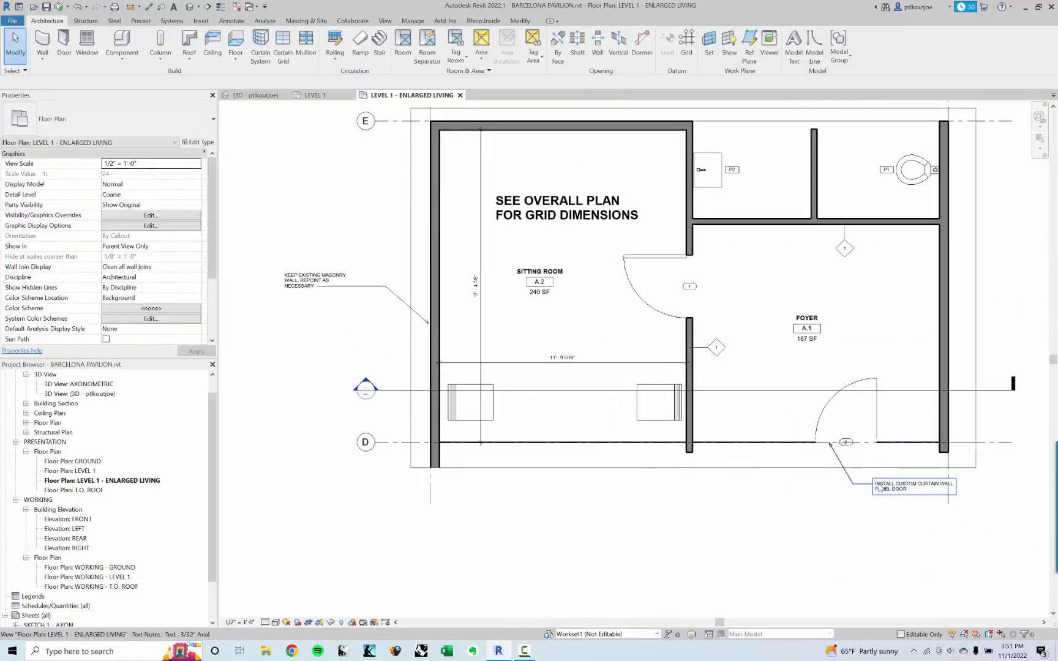
pyautogui.click(850, 483)
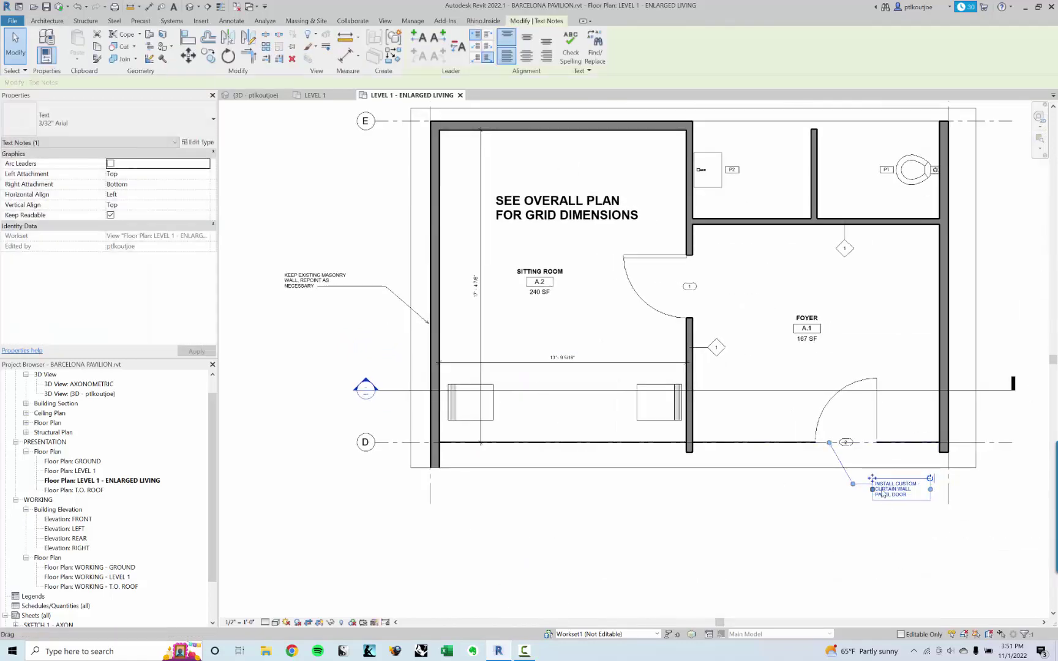
pyautogui.click(902, 564)
pyautogui.scroll(-1, 882, 551)
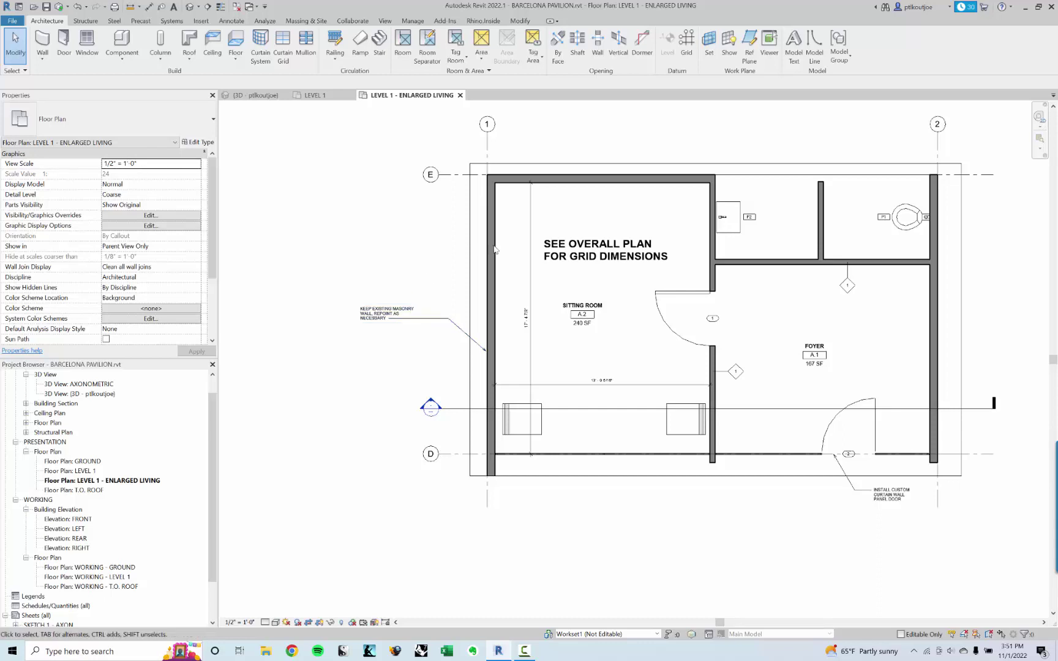
# Step: Pan and zoom the enlarged living plan in on the two sitting room chairs
pyautogui.moveTo(623, 207); pyautogui.dragTo(531, 233, button='middle')
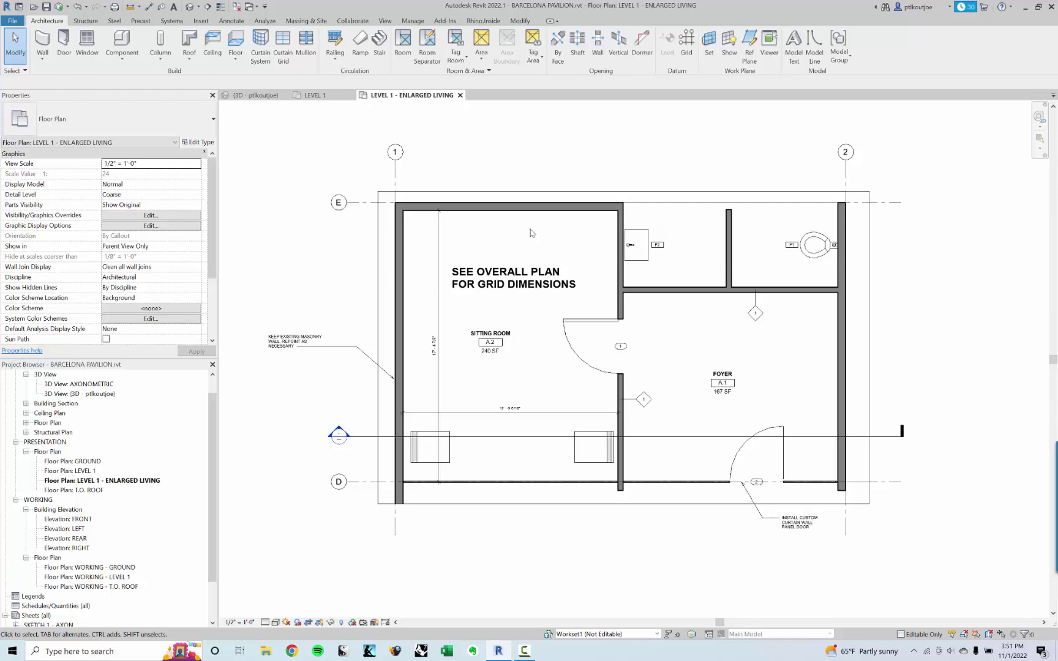
pyautogui.scroll(4, 508, 227)
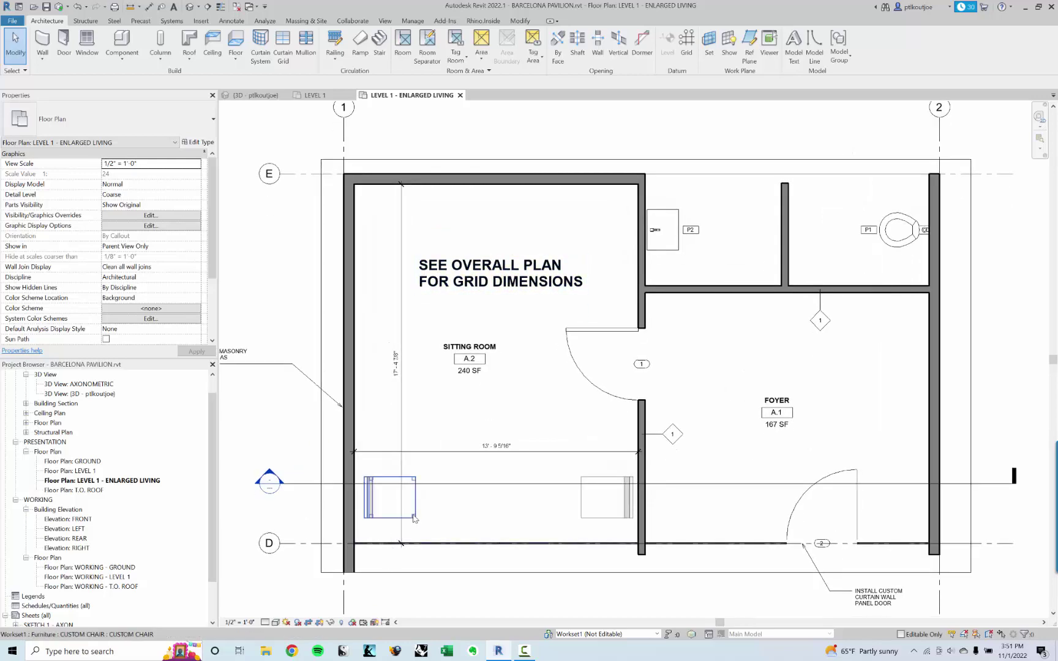
pyautogui.moveTo(436, 405); pyautogui.dragTo(474, 402, button='middle')
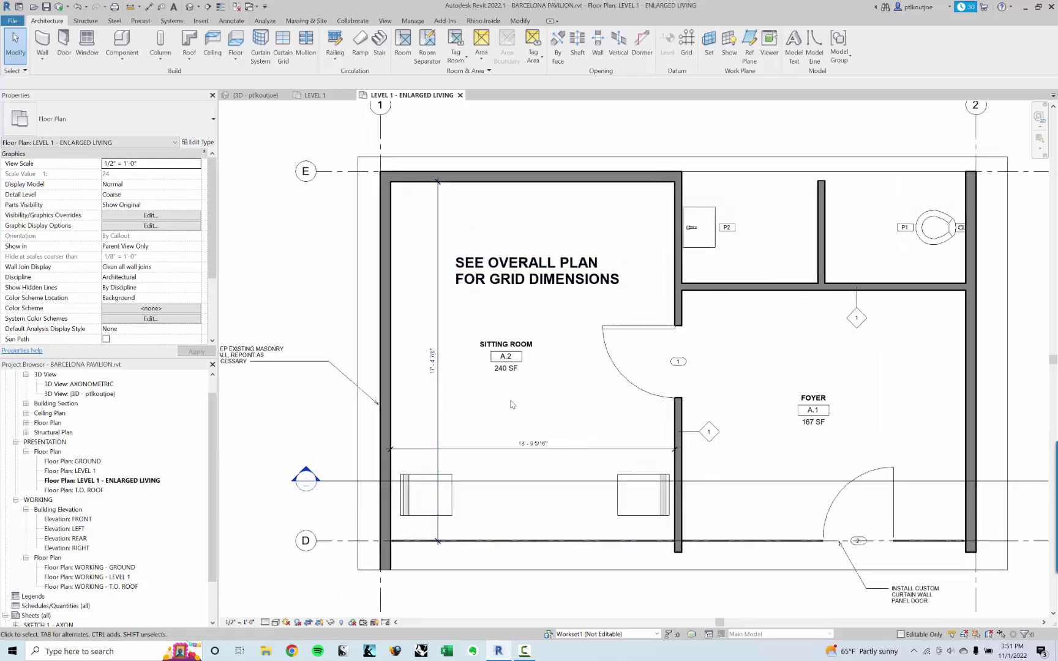
pyautogui.scroll(2, 441, 487)
pyautogui.click(423, 493)
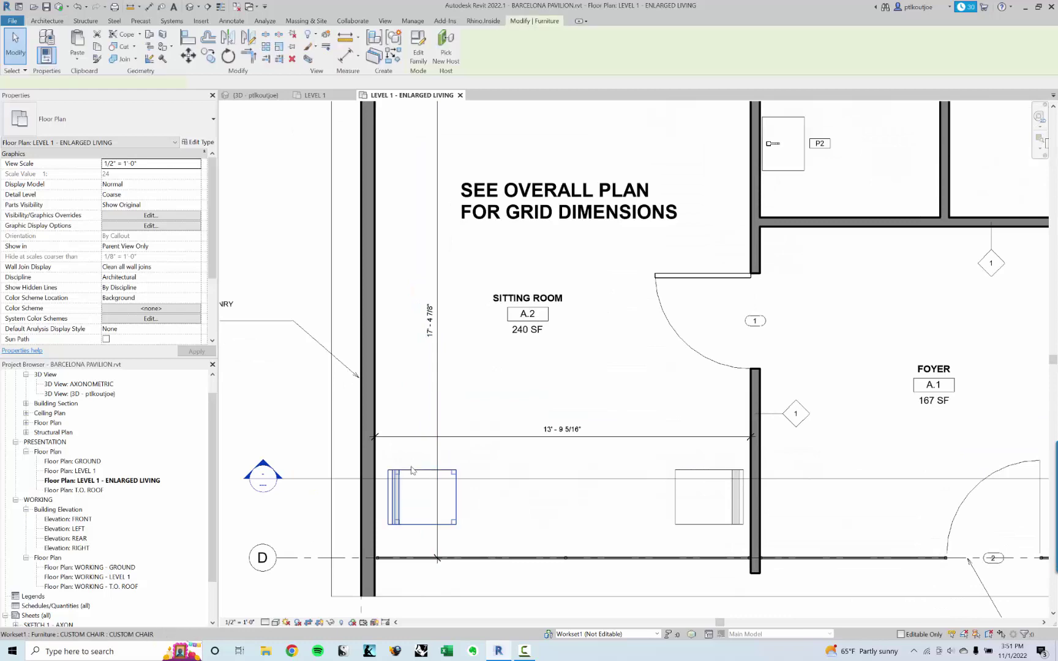
pyautogui.click(486, 459)
pyautogui.click(417, 481)
pyautogui.click(490, 461)
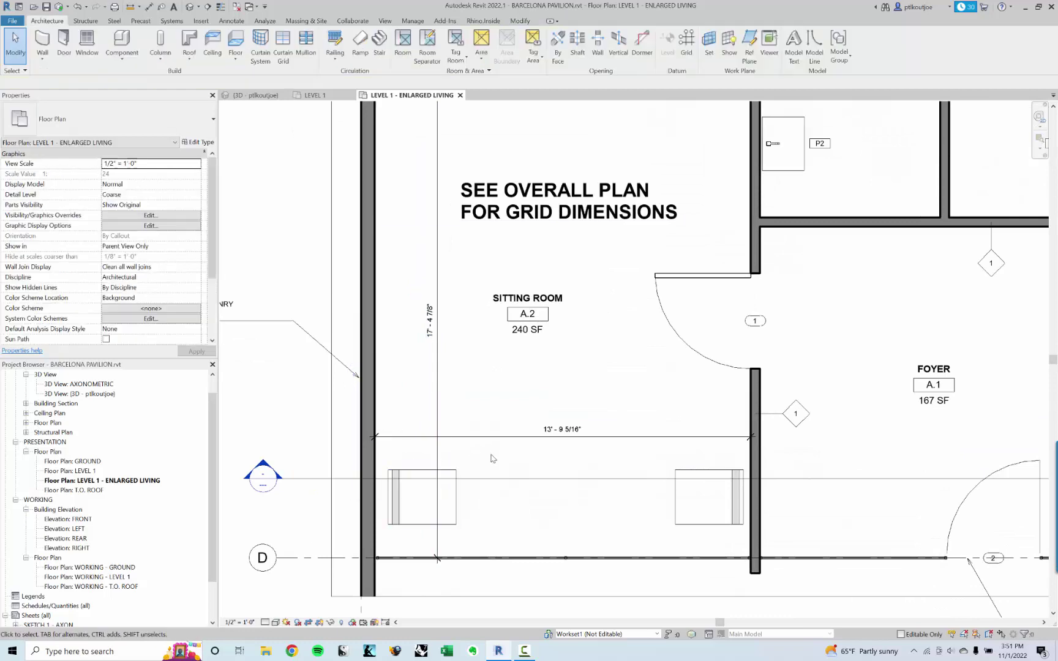
pyautogui.click(421, 475)
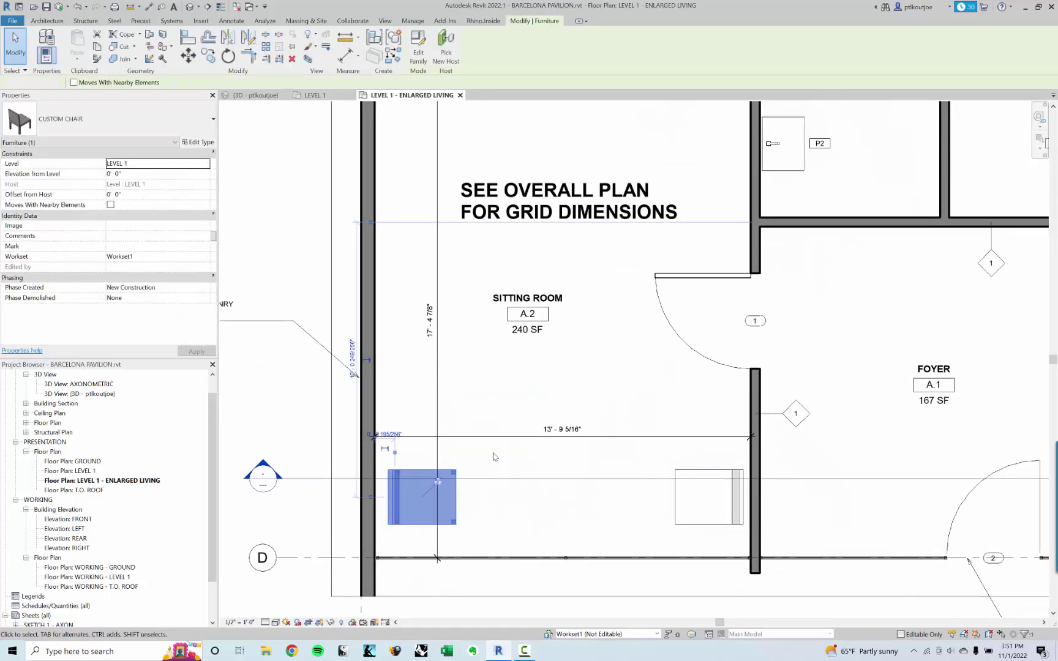
pyautogui.click(494, 457)
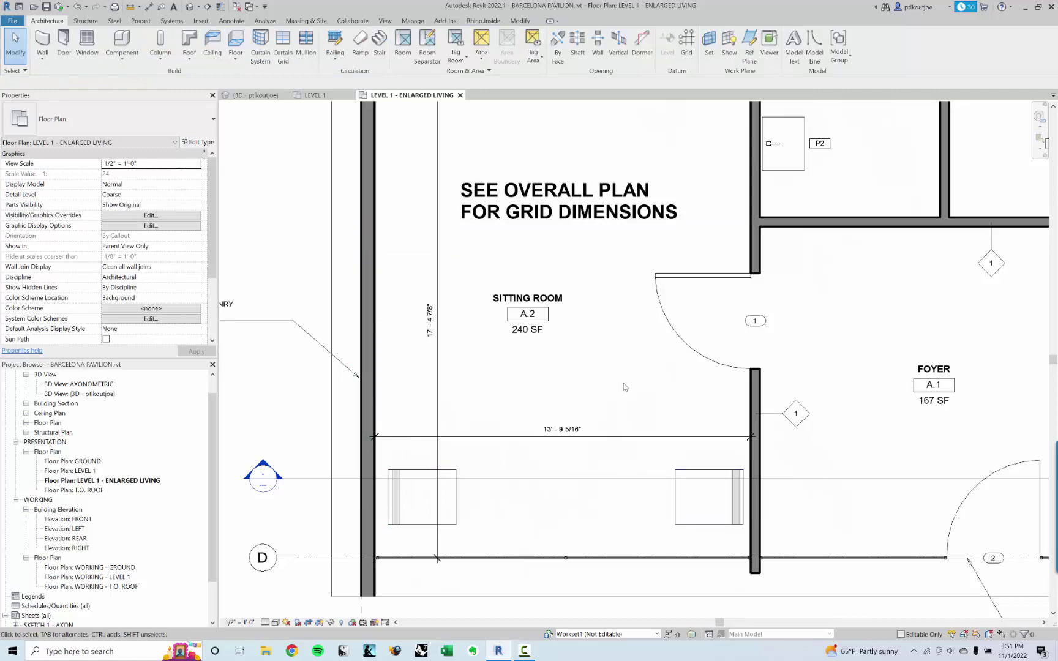
pyautogui.press('v')
pyautogui.press('g')
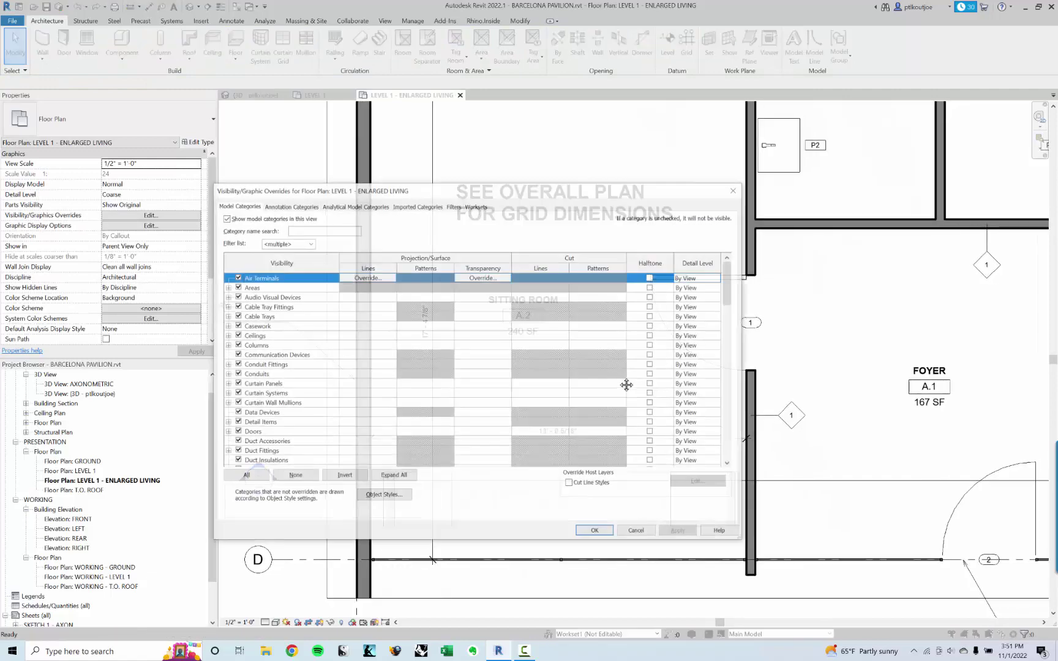
pyautogui.scroll(-8, 329, 376)
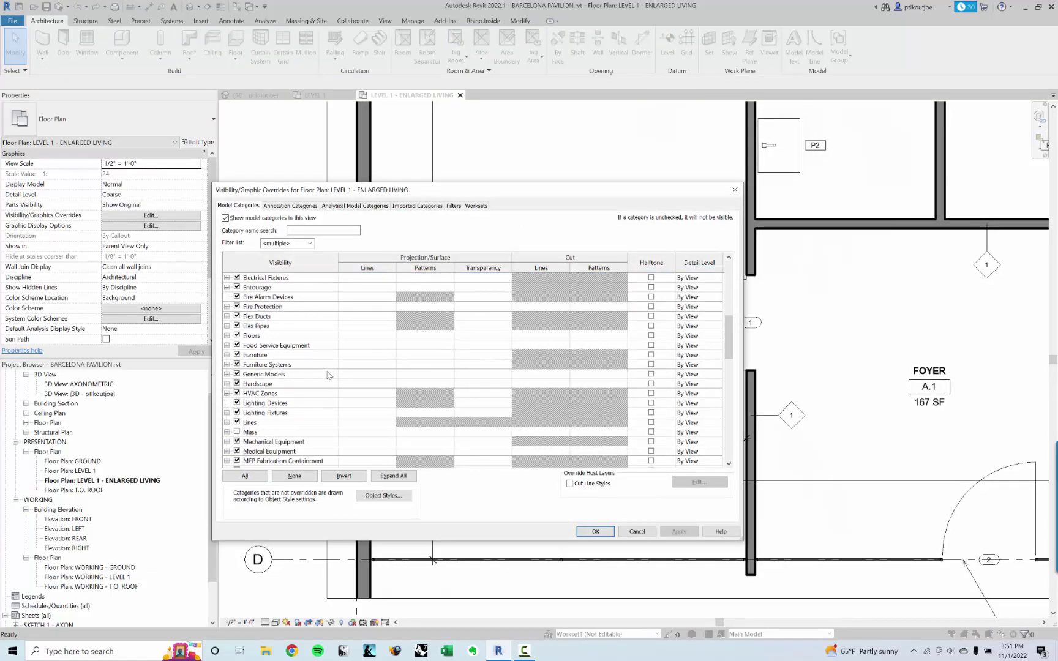
pyautogui.scroll(-10, 329, 376)
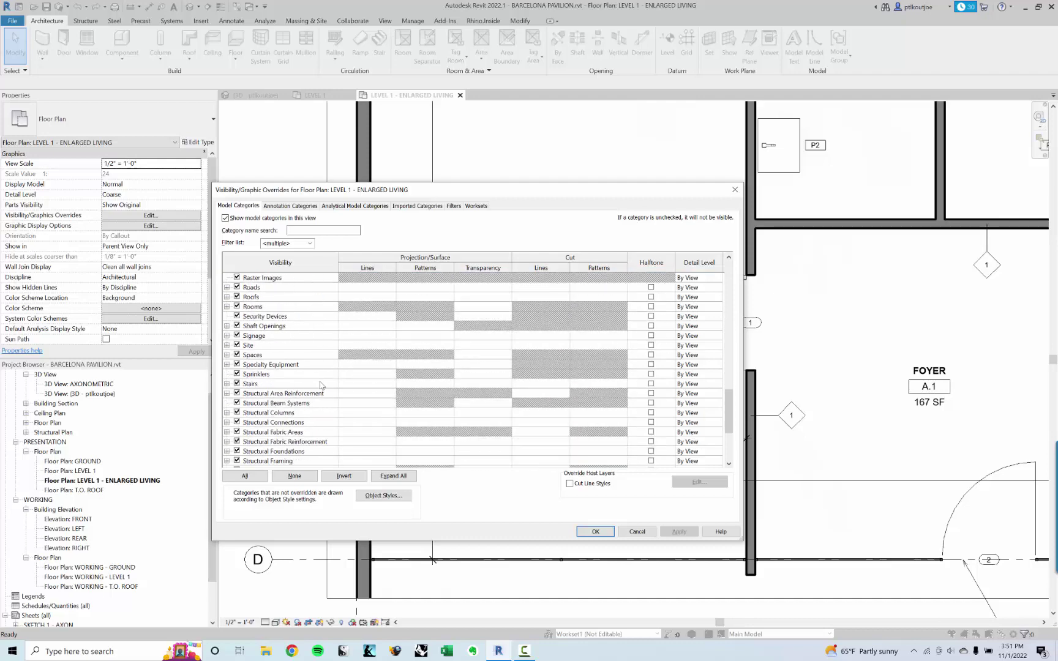
pyautogui.scroll(5, 321, 386)
pyautogui.moveTo(729, 388); pyautogui.dragTo(728, 282)
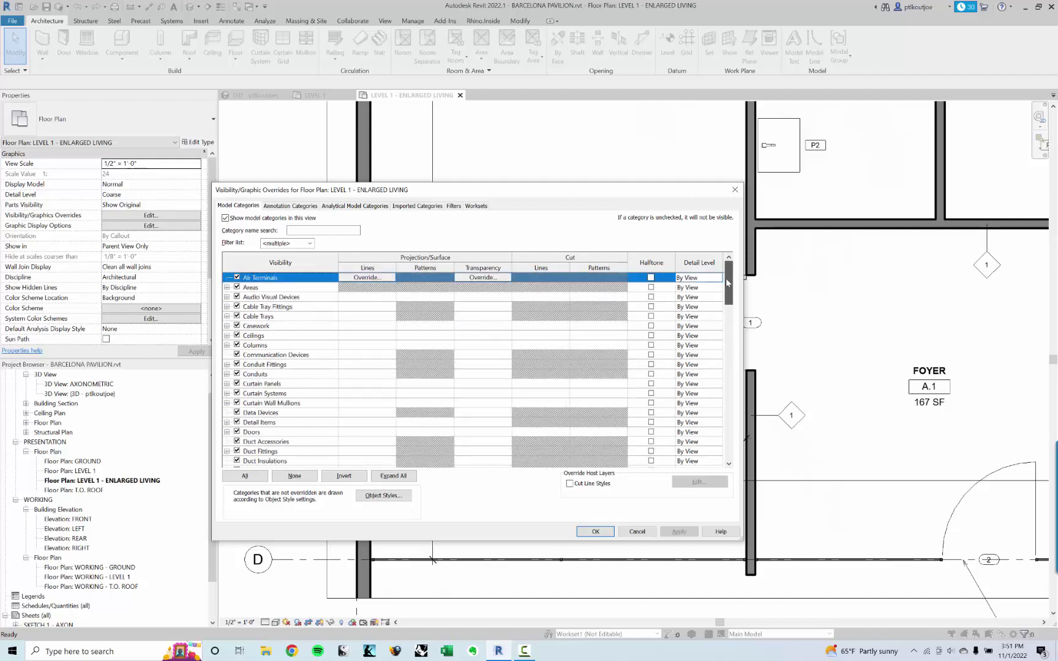
pyautogui.click(637, 531)
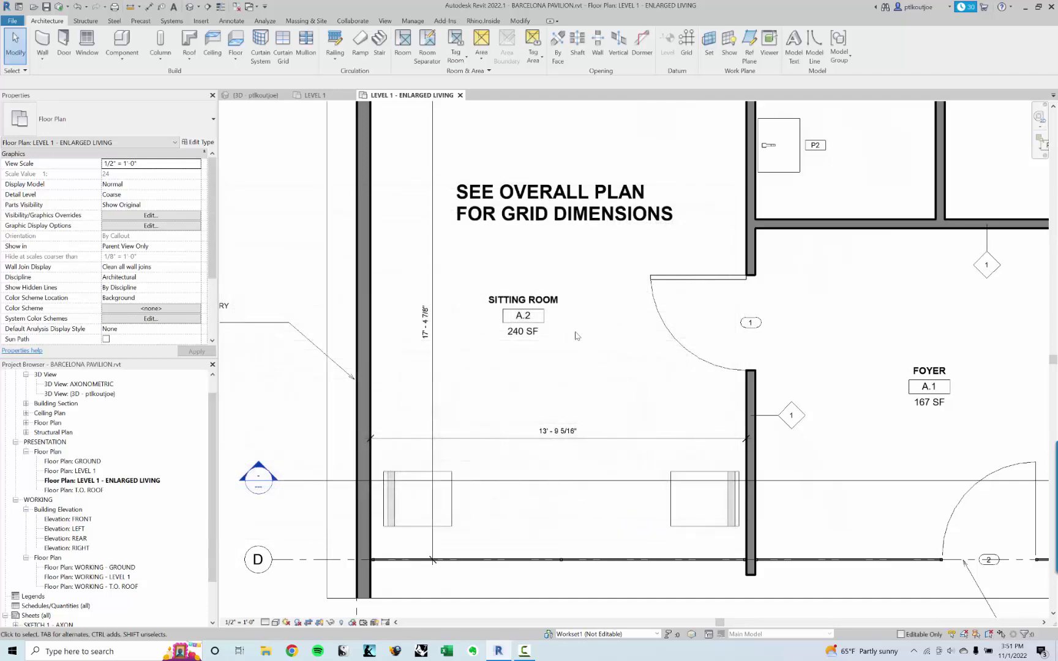
# Step: Switch to the Manage ribbon tab, use two right-click menus near the bottom of the screen, and nudge the plan view
pyautogui.moveTo(575, 336); pyautogui.dragTo(582, 338, button='middle')
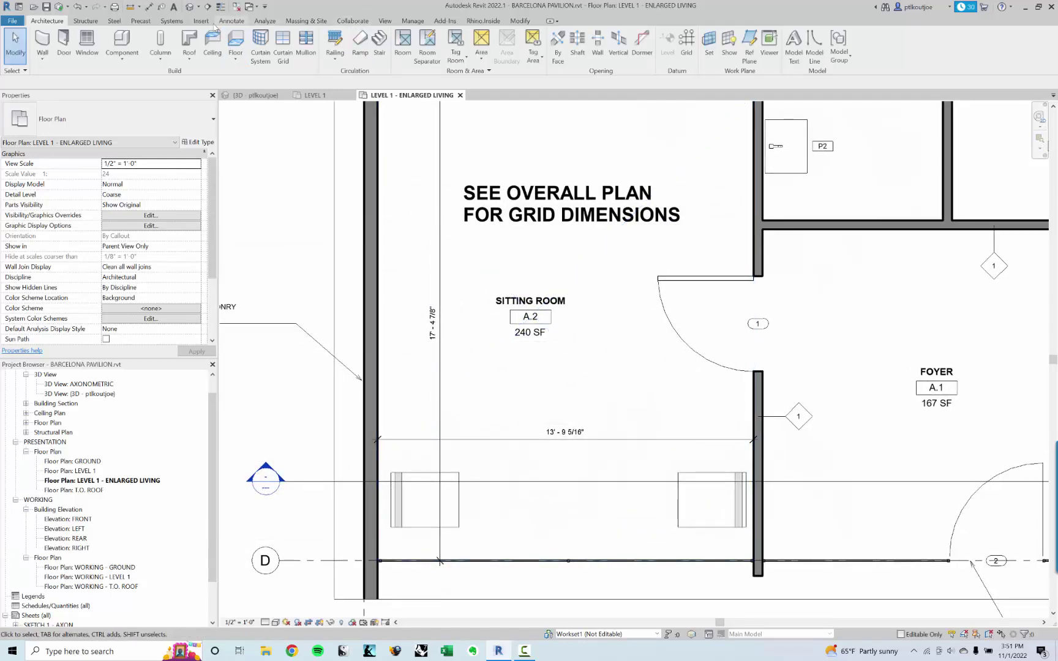
pyautogui.click(413, 22)
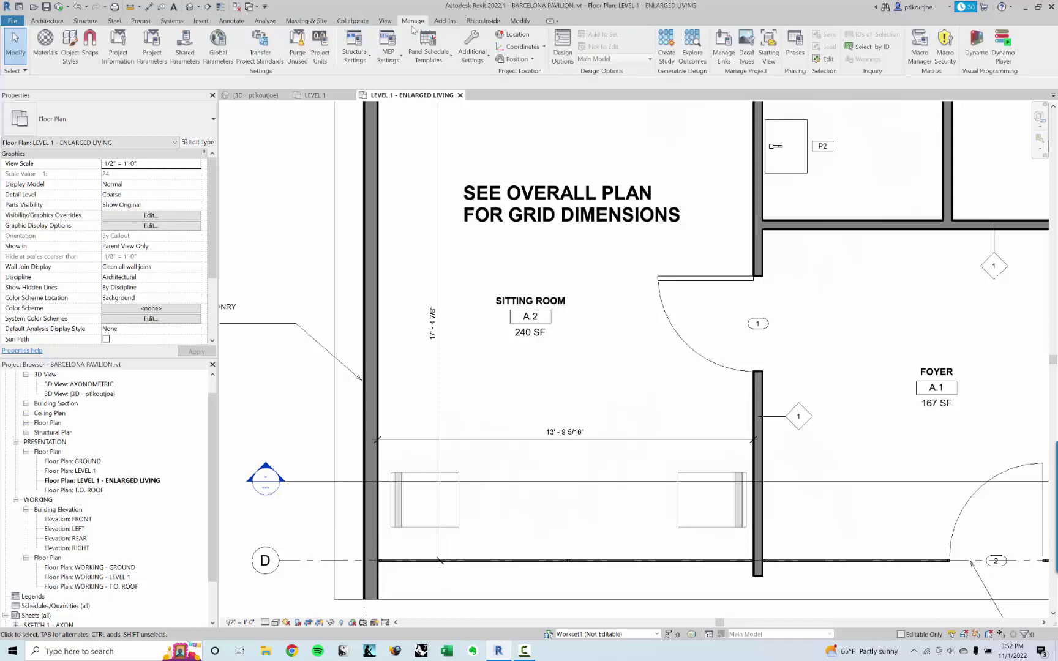
pyautogui.rightClick(527, 651)
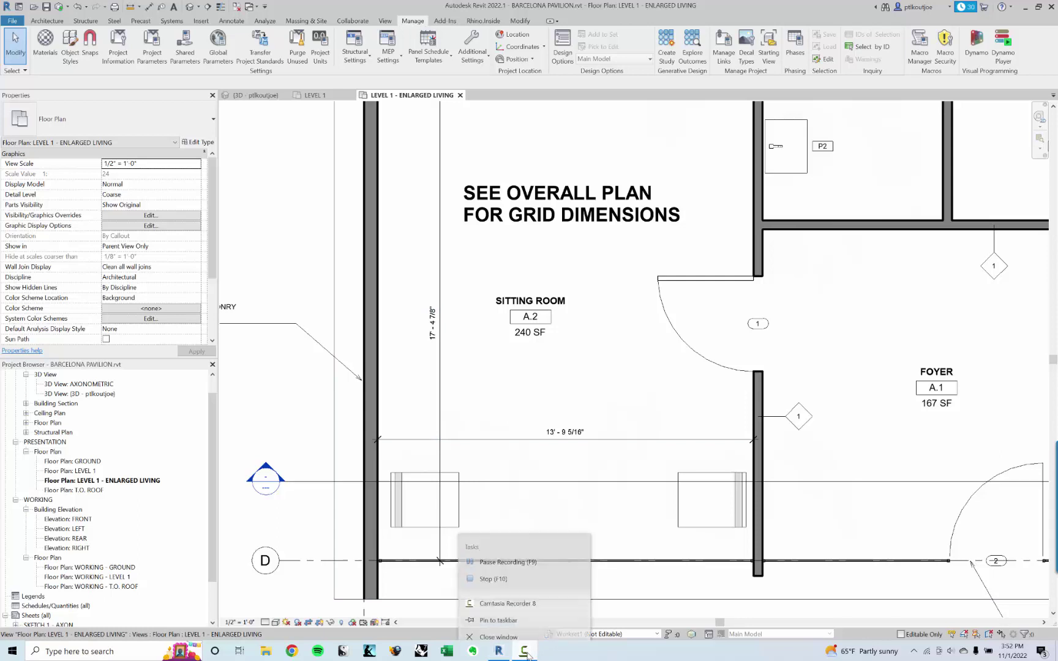
pyautogui.click(524, 554)
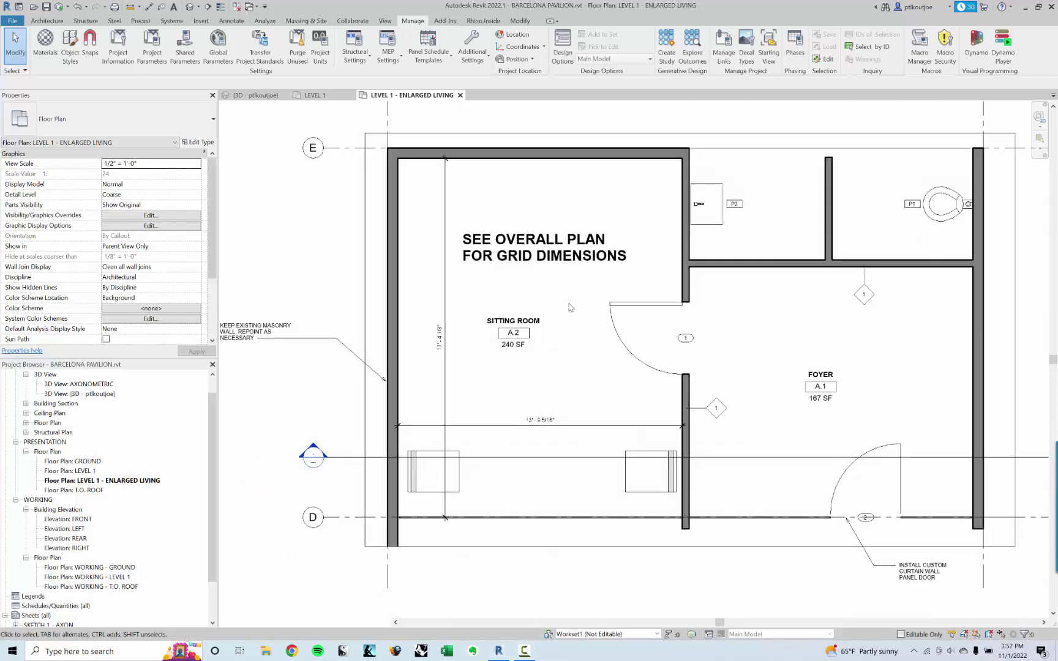
pyautogui.rightClick(525, 652)
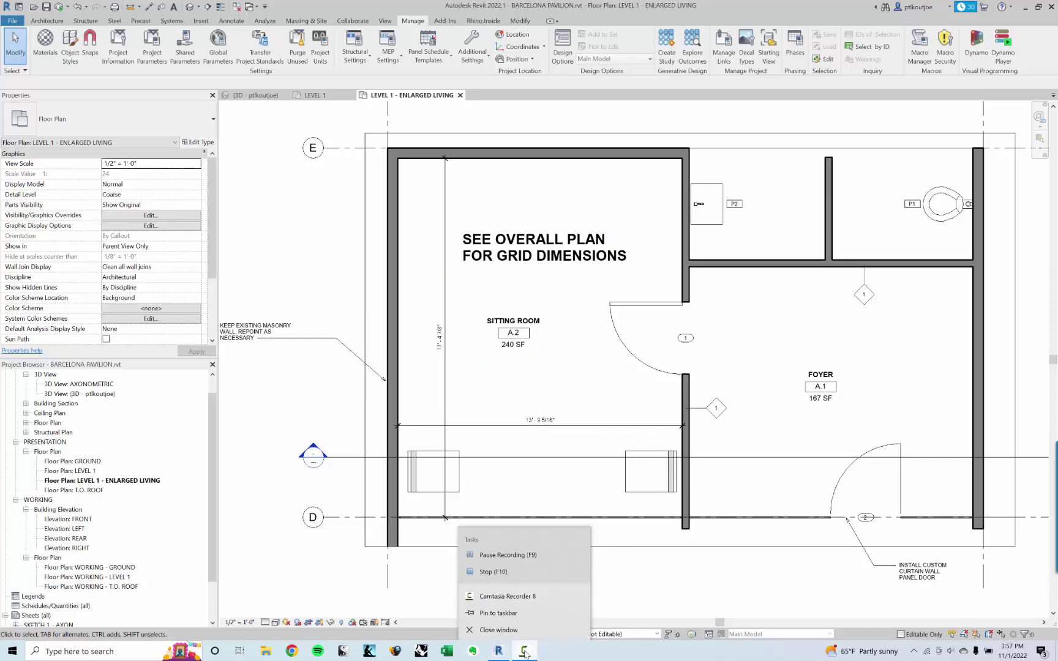
pyautogui.click(581, 382)
pyautogui.moveTo(594, 311)
pyautogui.mouseDown(button='middle')
pyautogui.moveTo(592, 327)
pyautogui.moveTo(605, 324)
pyautogui.mouseUp(button='middle')
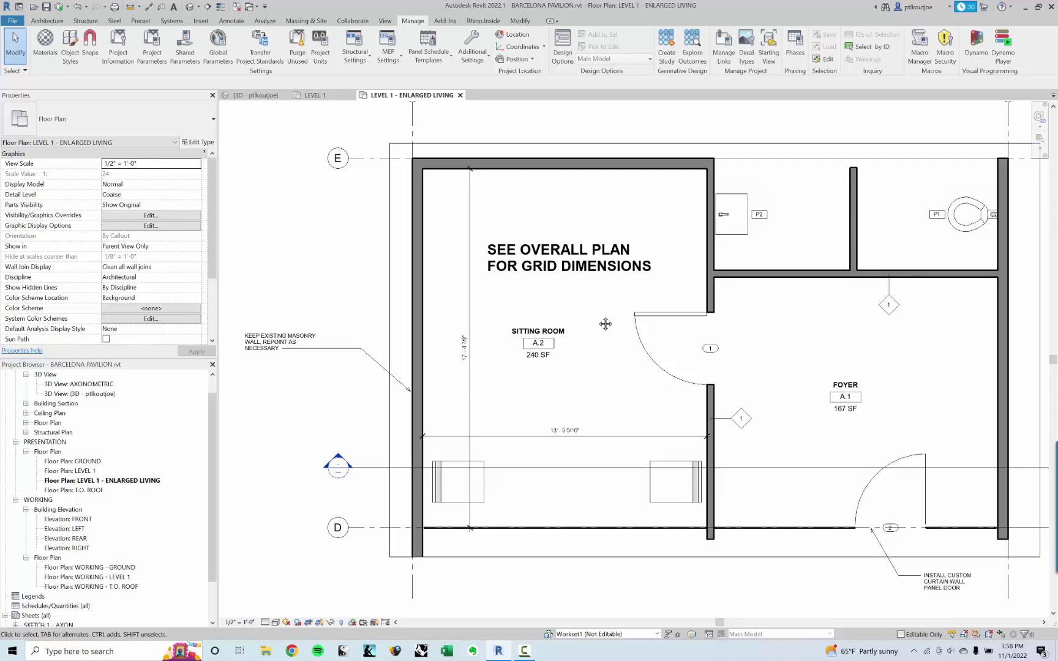
# Step: In Object Styles, set the Furniture projection line weight to 3, apply, and close
pyautogui.click(70, 49)
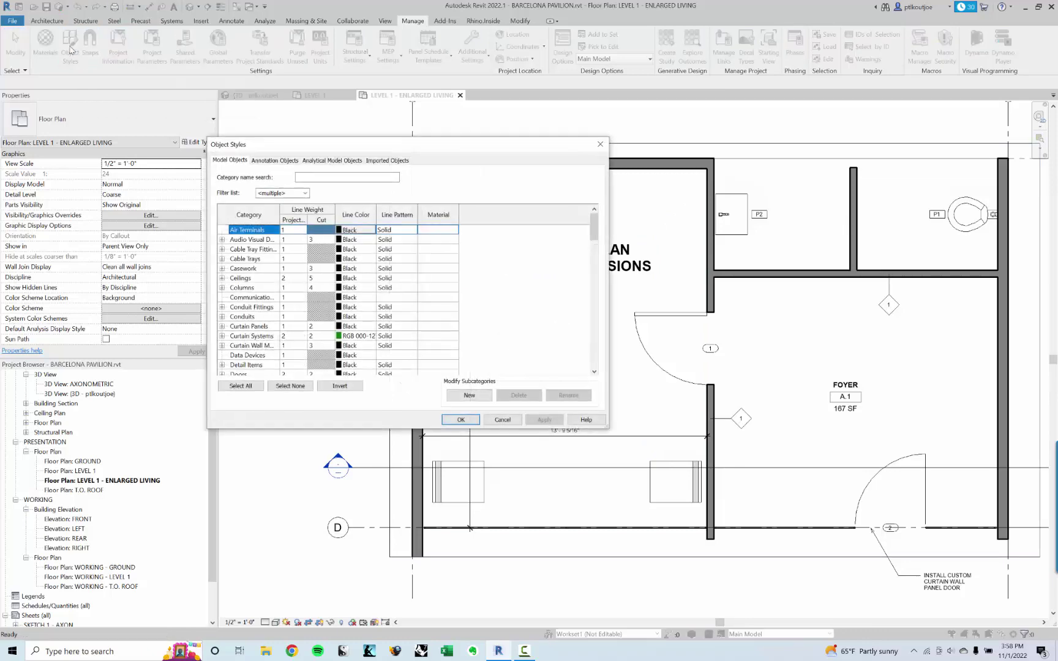
pyautogui.moveTo(337, 146); pyautogui.dragTo(303, 115)
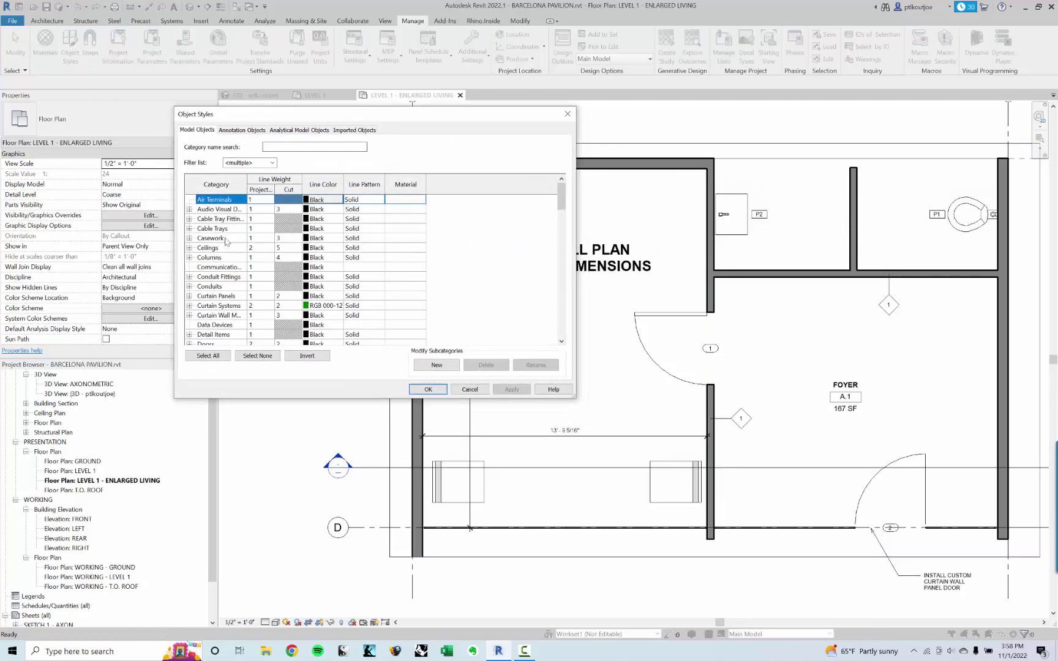
pyautogui.scroll(-8, 232, 238)
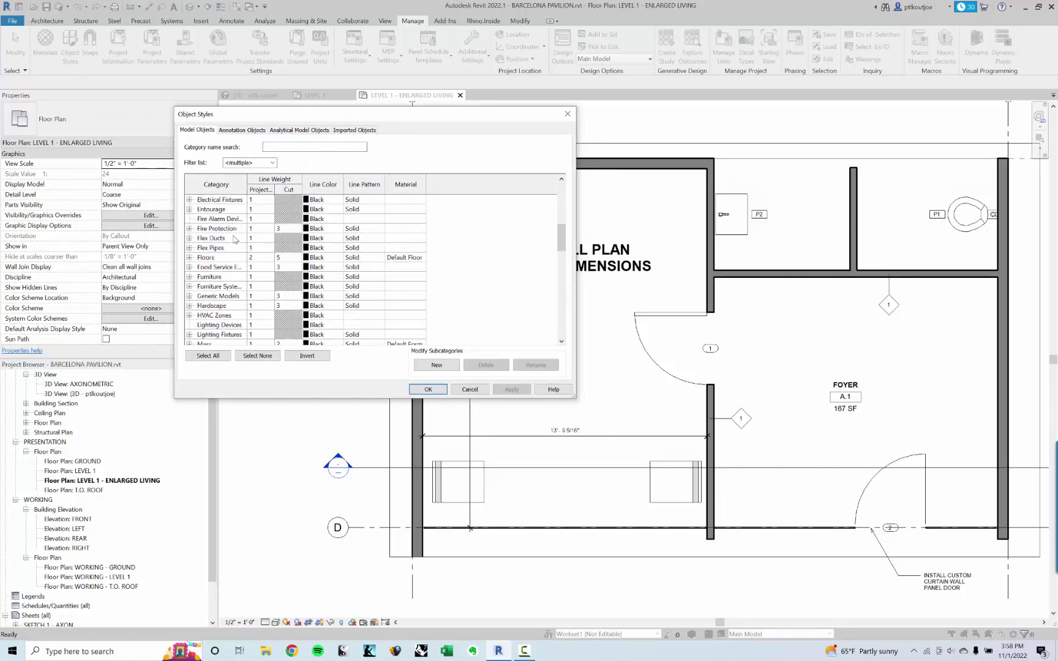
pyautogui.scroll(-6, 239, 268)
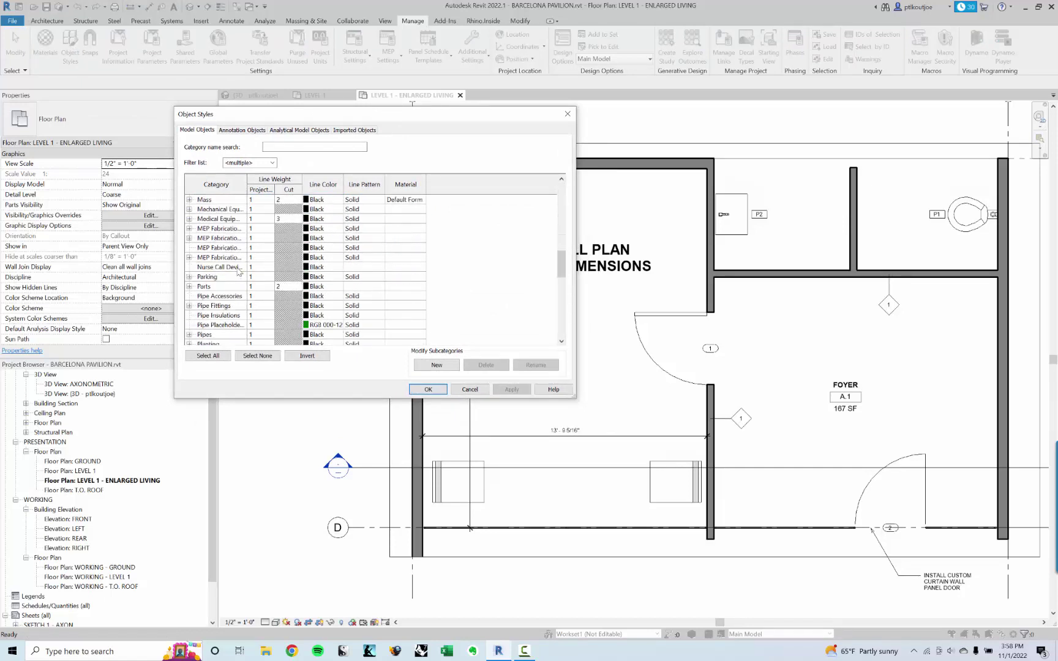
pyautogui.scroll(-3, 239, 274)
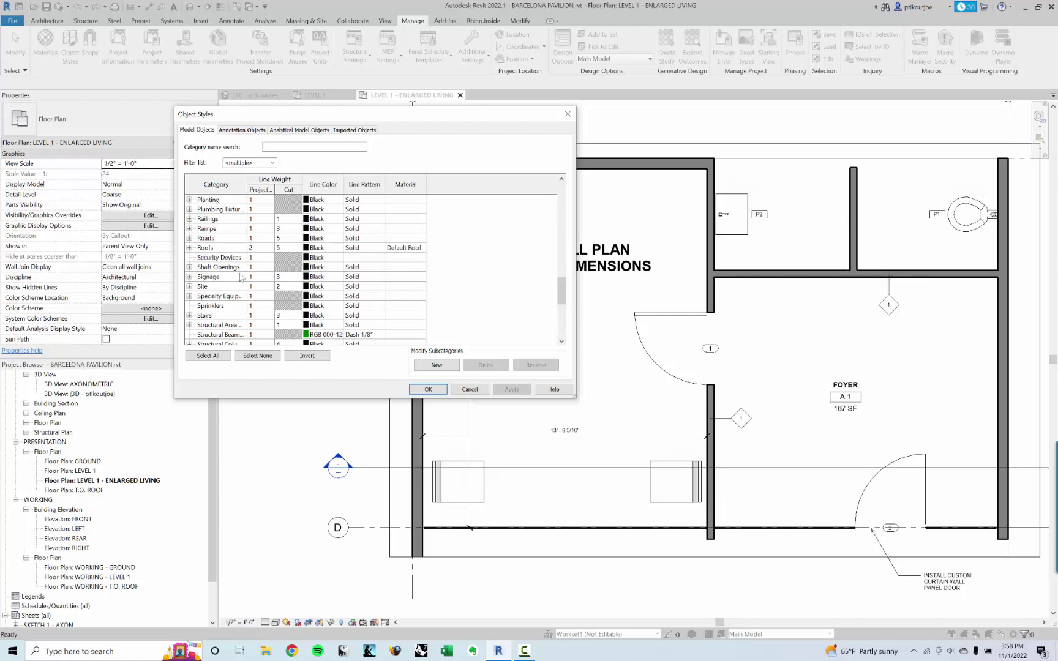
pyautogui.scroll(7, 213, 253)
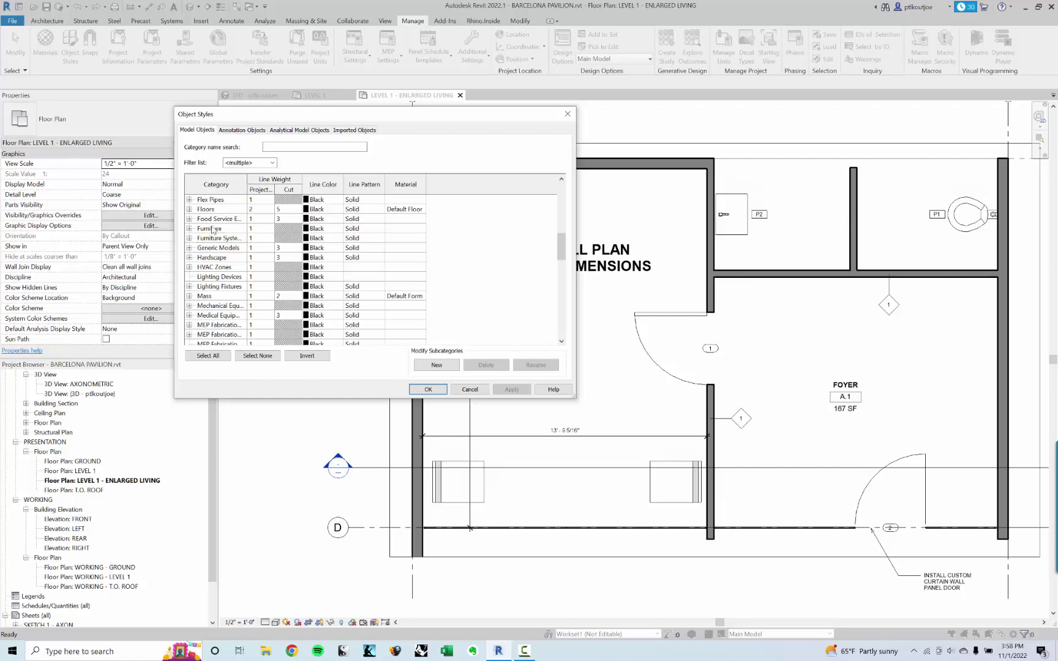
pyautogui.click(255, 229)
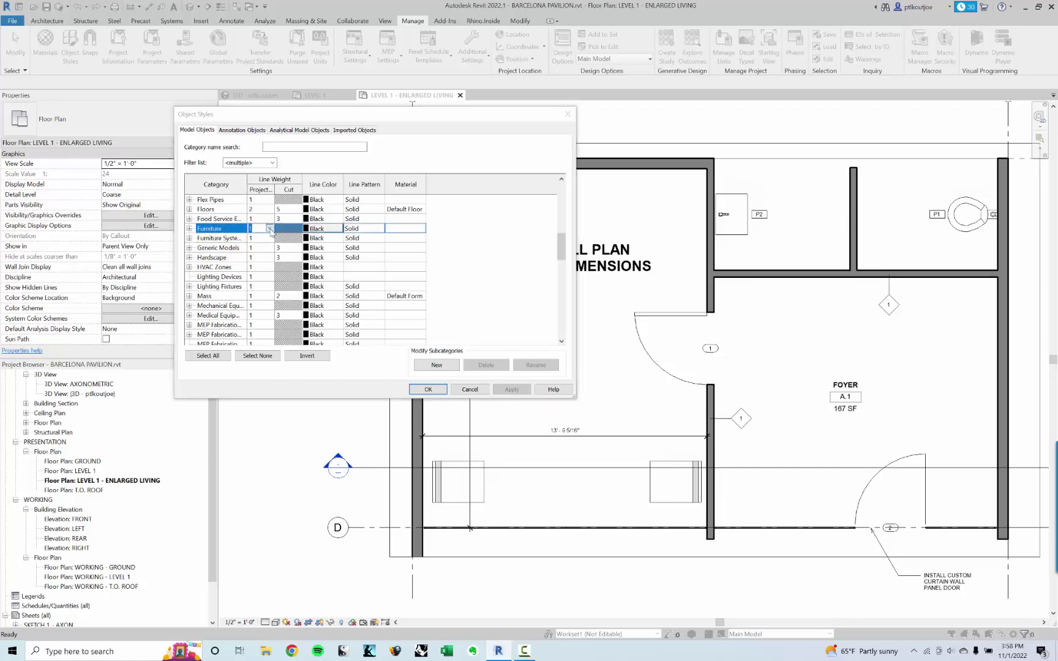
pyautogui.click(271, 228)
pyautogui.click(258, 257)
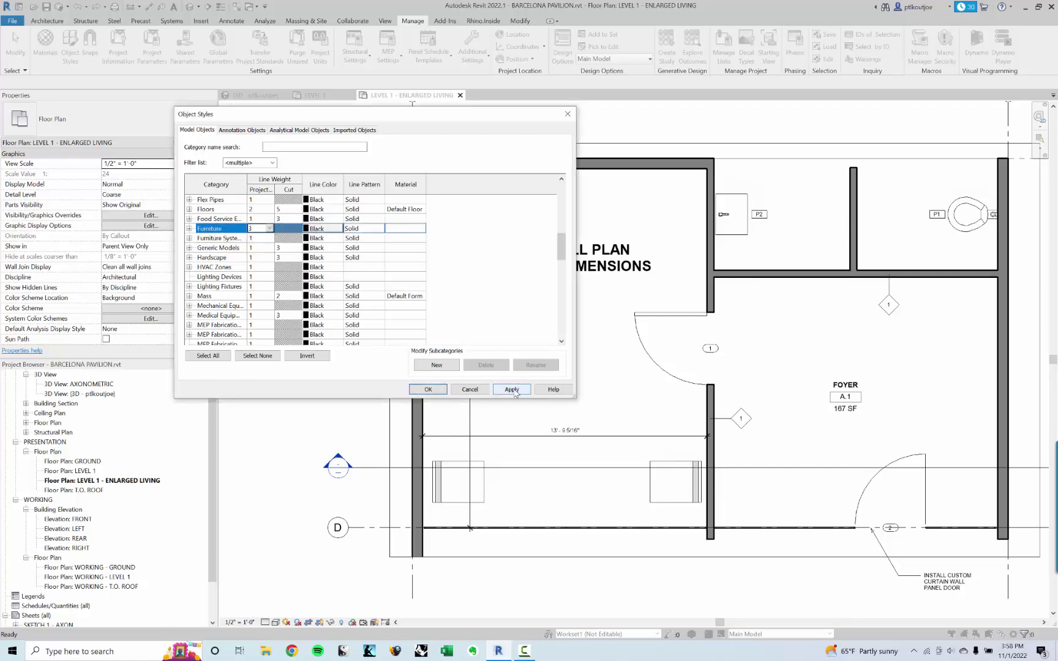
pyautogui.click(513, 389)
pyautogui.click(428, 391)
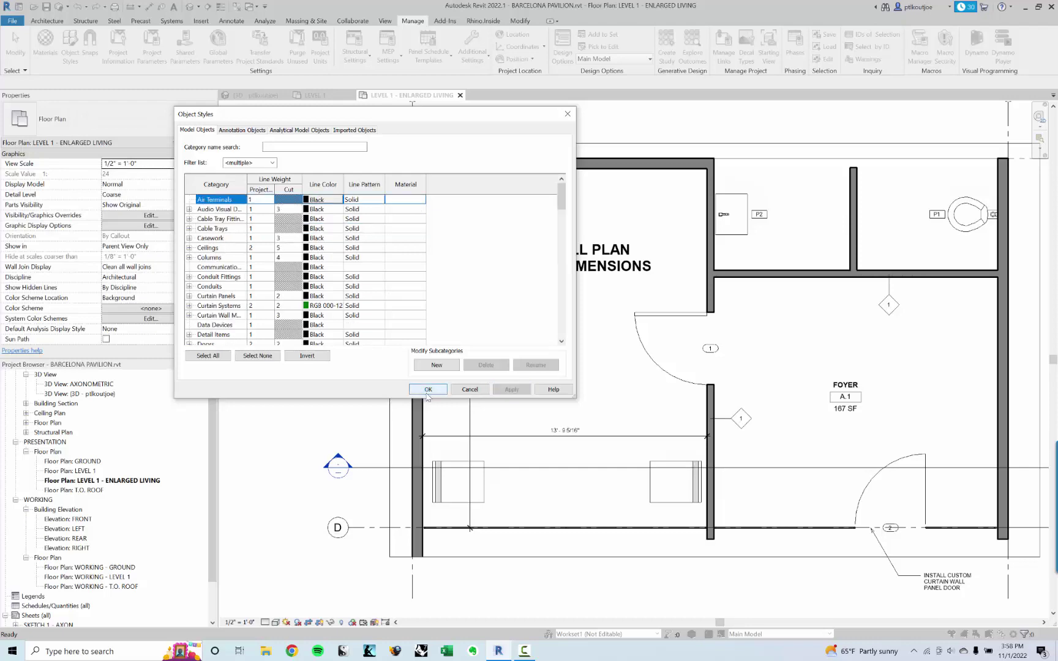
pyautogui.scroll(5, 462, 488)
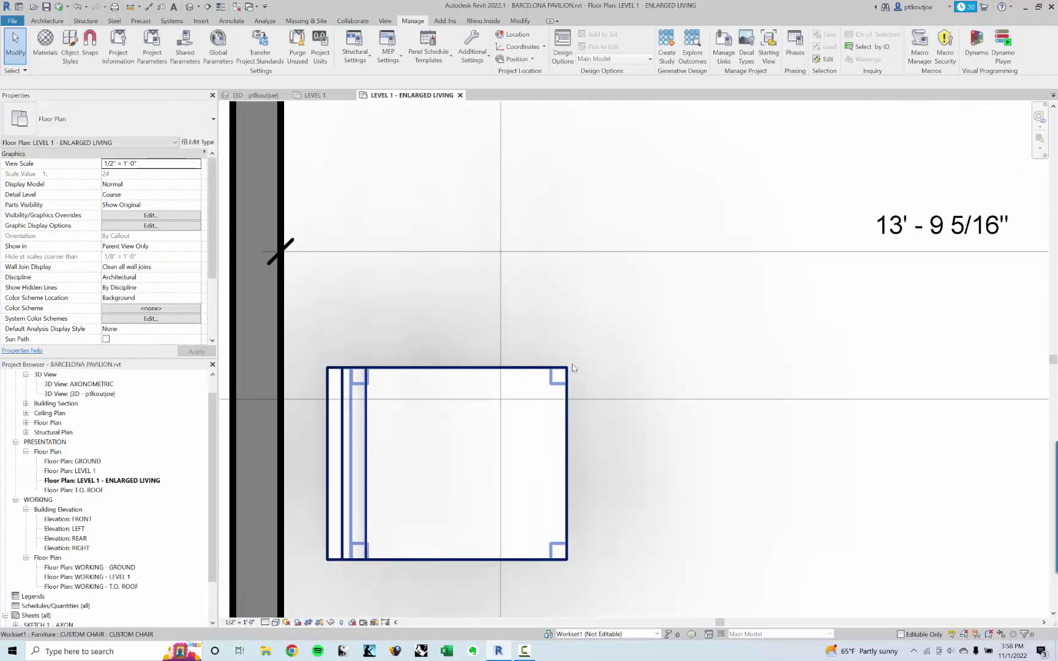
# Step: Reopen Object Styles and reset the Furniture projection line weight to 1
pyautogui.moveTo(590, 472); pyautogui.dragTo(573, 425, button='middle')
pyautogui.scroll(-2, 567, 421)
pyautogui.scroll(2, 569, 424)
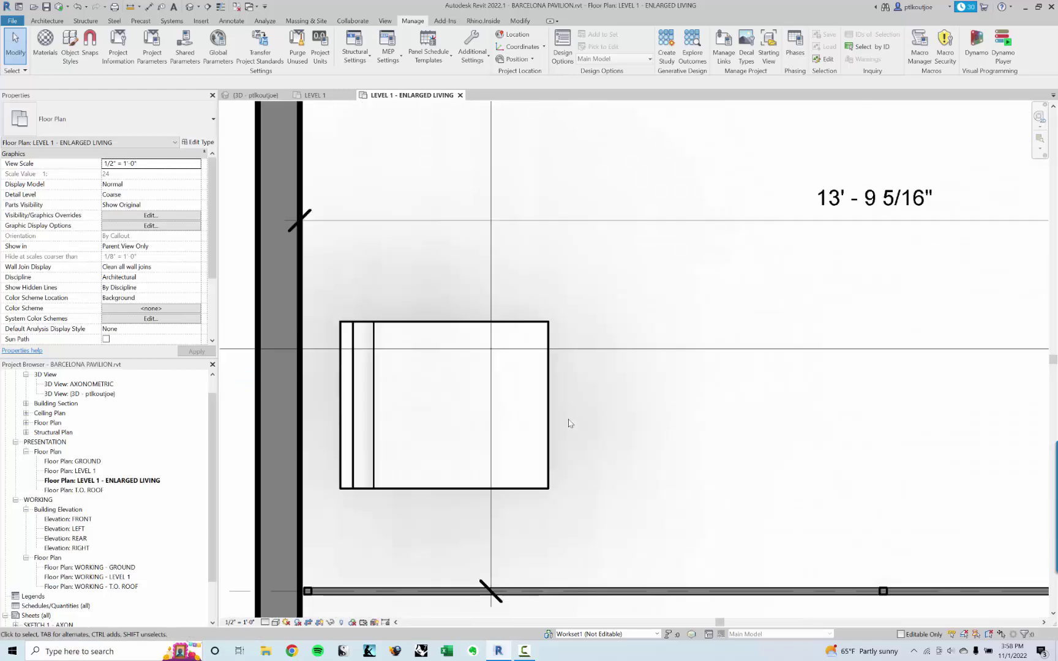
pyautogui.scroll(1, 569, 423)
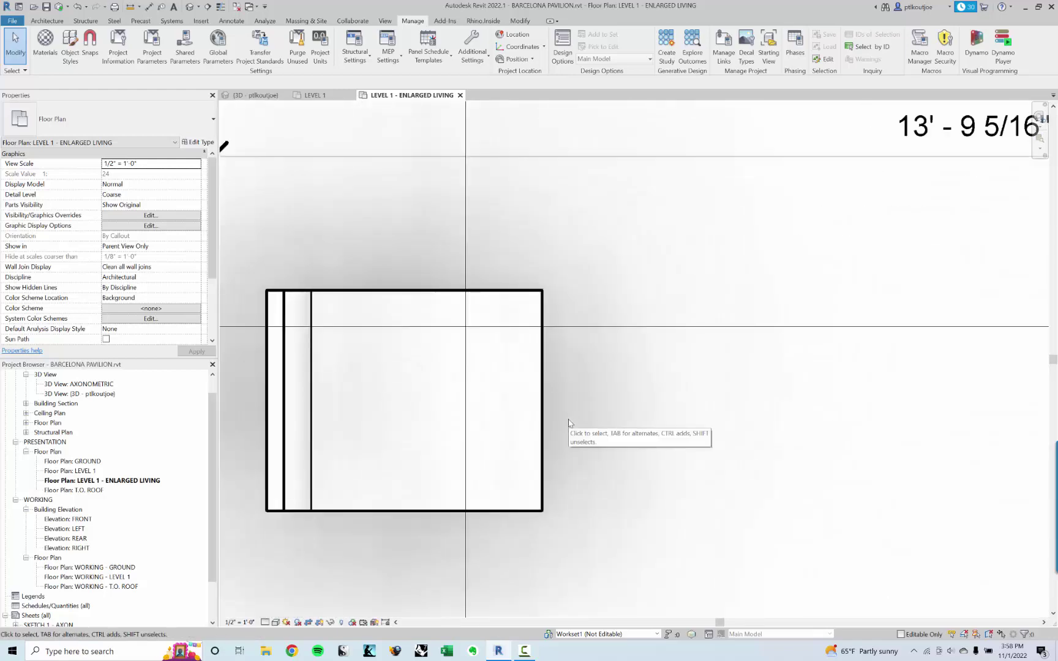
pyautogui.click(70, 46)
pyautogui.scroll(-6, 215, 275)
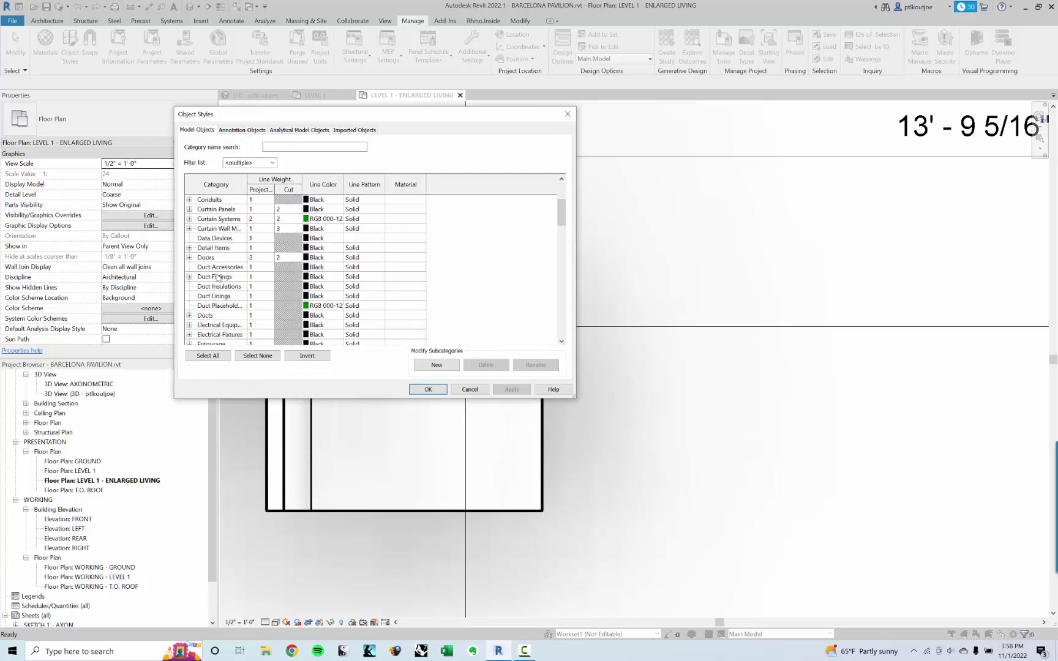
pyautogui.scroll(-1, 220, 308)
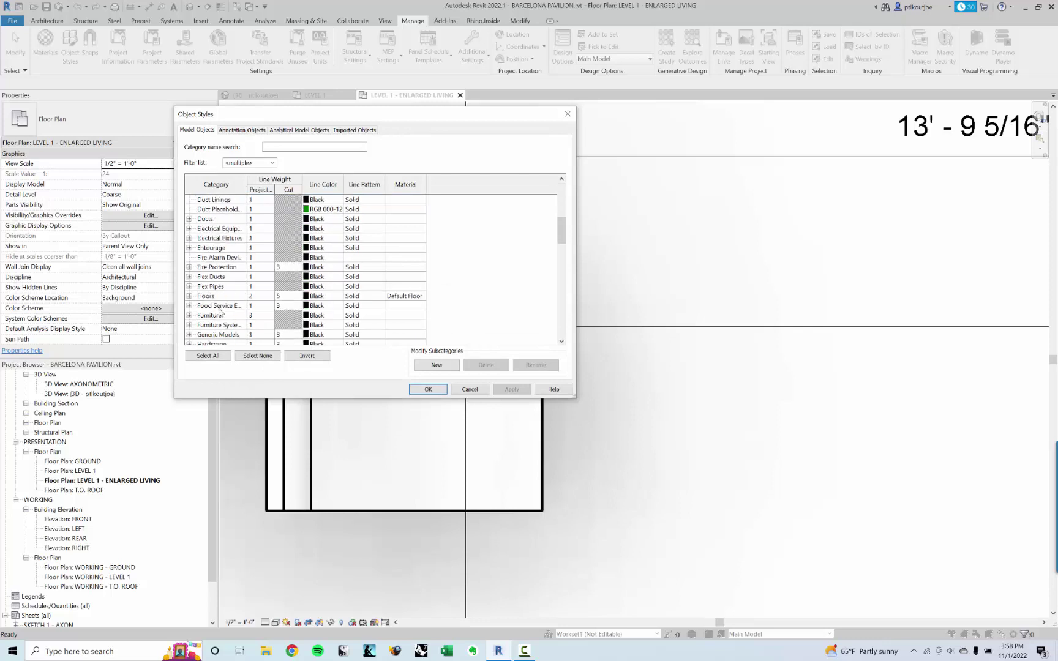
pyautogui.click(218, 316)
pyautogui.click(273, 316)
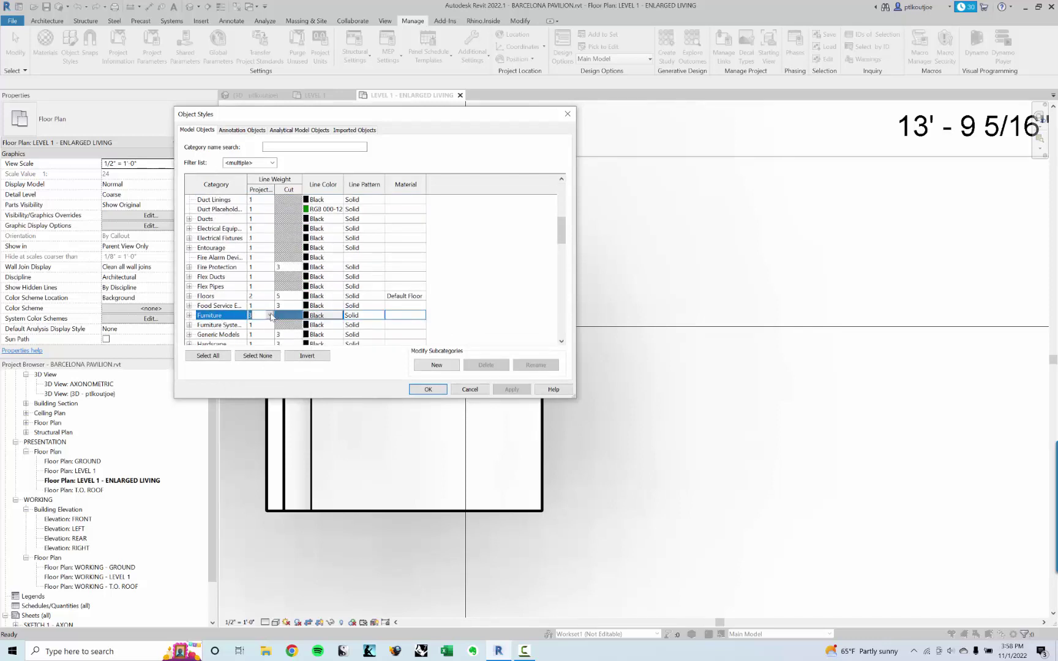
pyautogui.click(271, 315)
pyautogui.scroll(1, 259, 333)
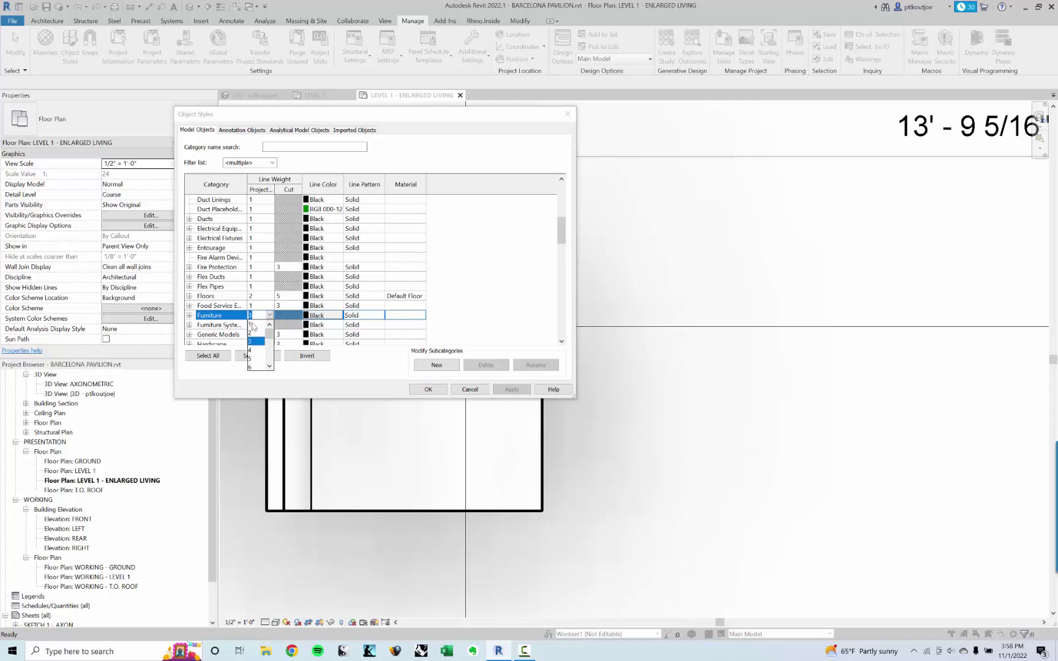
pyautogui.click(257, 325)
pyautogui.click(512, 389)
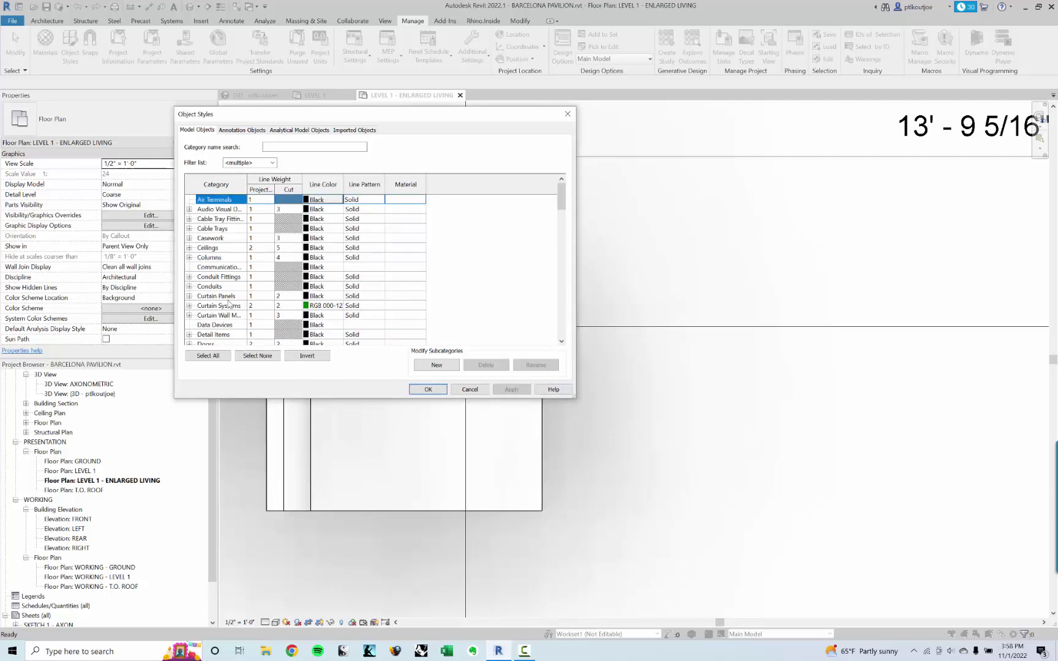
# Step: Change the Furniture projection line weight back to 3 and apply it
pyautogui.scroll(-4, 228, 304)
pyautogui.scroll(-1, 224, 317)
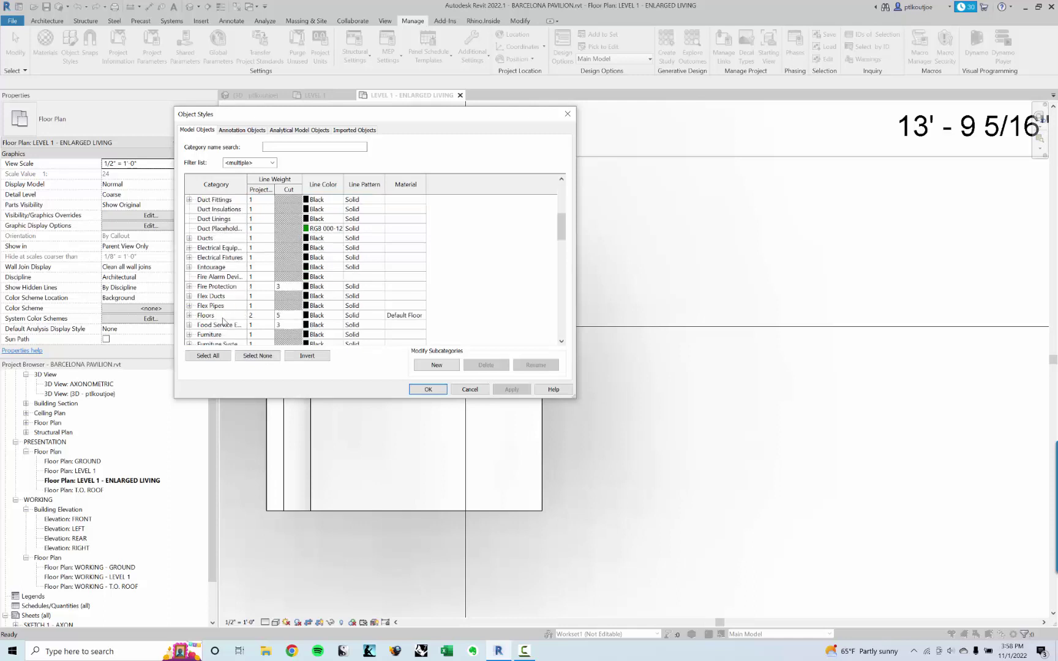
pyautogui.click(225, 335)
pyautogui.click(271, 329)
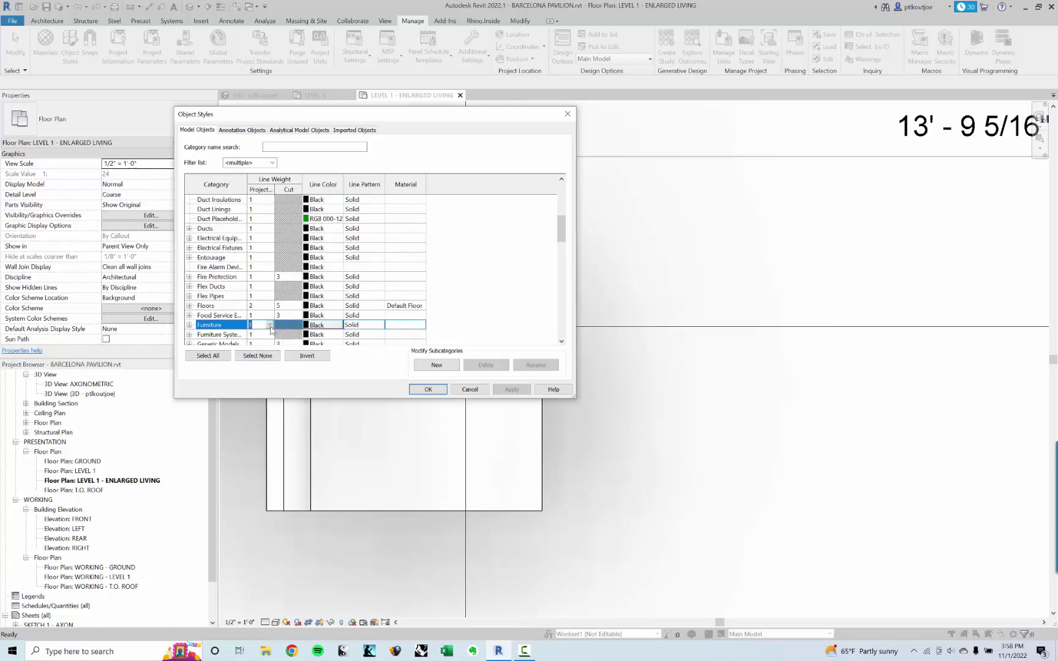
pyautogui.click(270, 332)
pyautogui.click(254, 357)
pyautogui.click(513, 390)
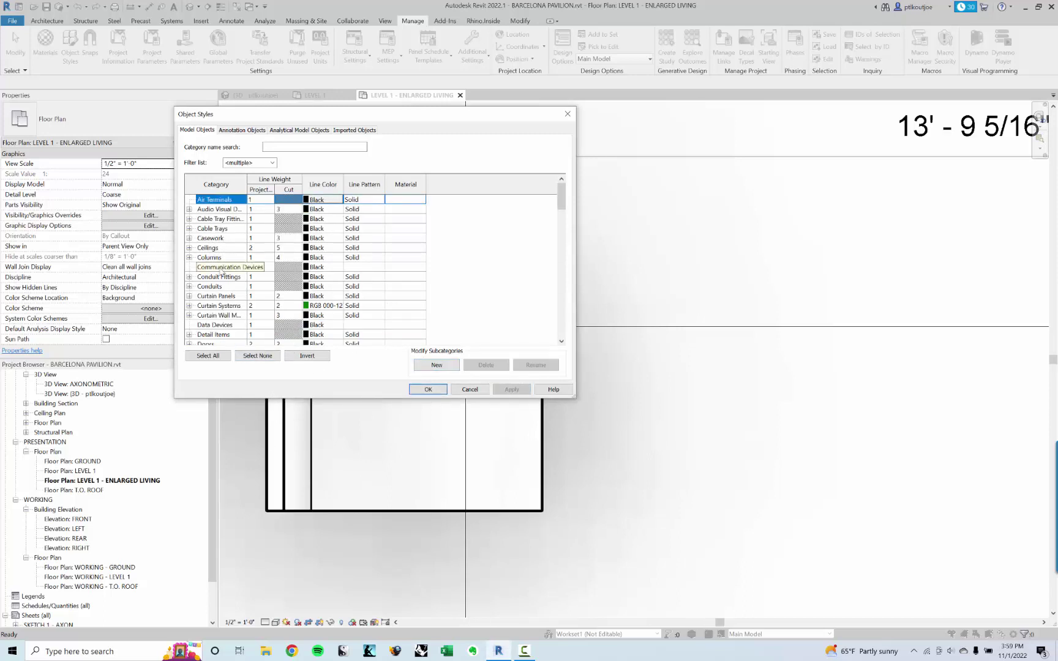
# Step: Set the Furniture line colour to Red, apply, and close Object Styles
pyautogui.scroll(-2, 222, 273)
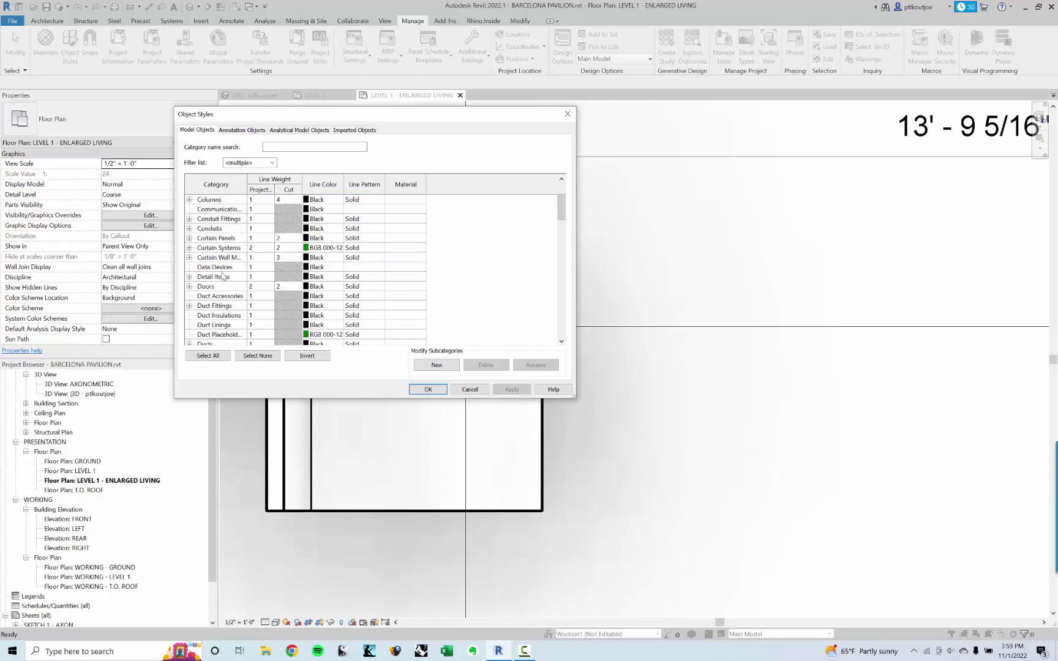
pyautogui.scroll(-3, 225, 288)
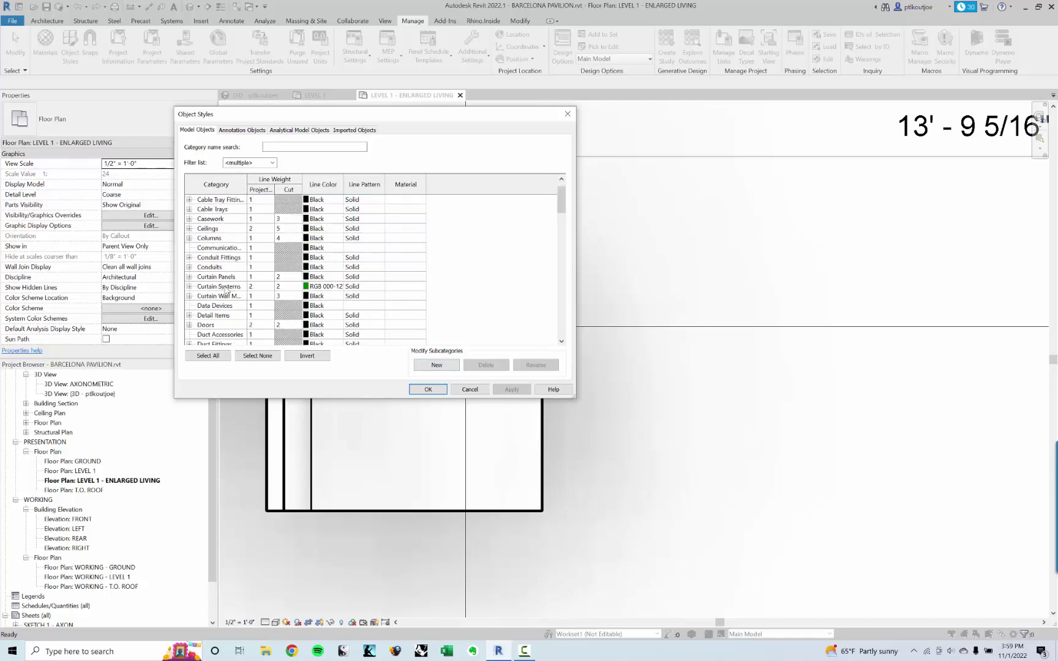
pyautogui.scroll(-3, 226, 289)
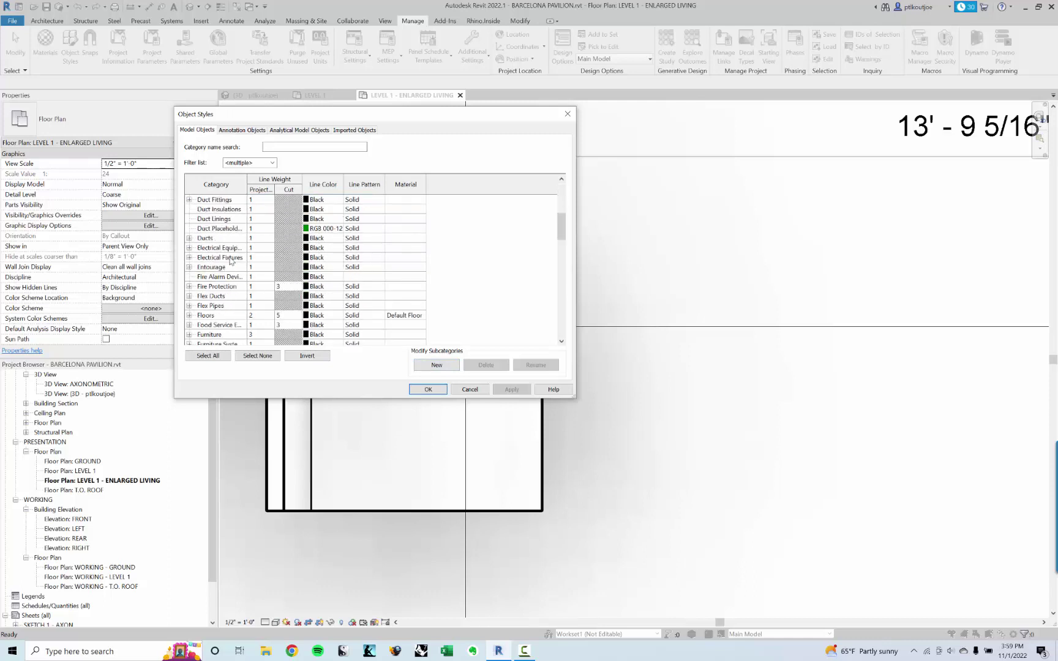
pyautogui.click(246, 334)
pyautogui.scroll(-1, 250, 333)
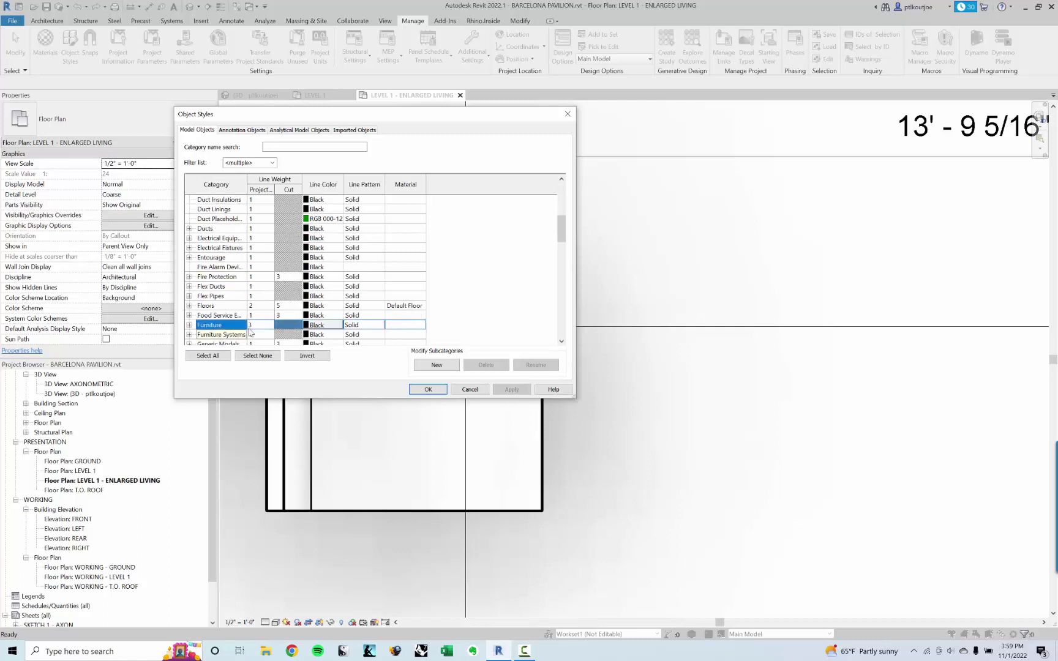
pyautogui.click(325, 325)
pyautogui.click(281, 265)
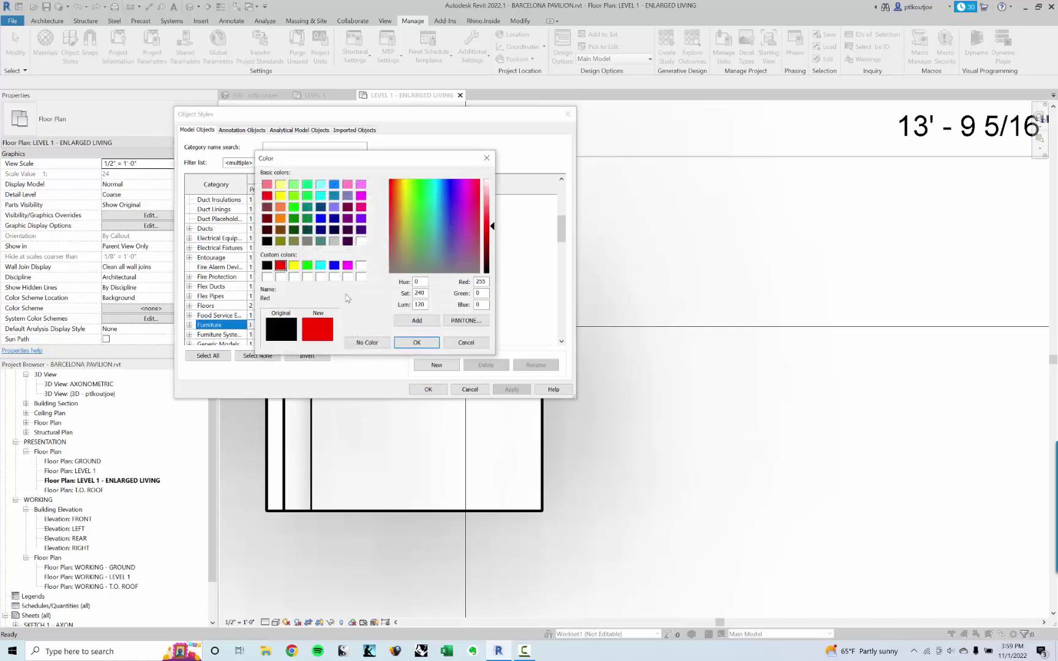
pyautogui.click(417, 343)
pyautogui.click(513, 391)
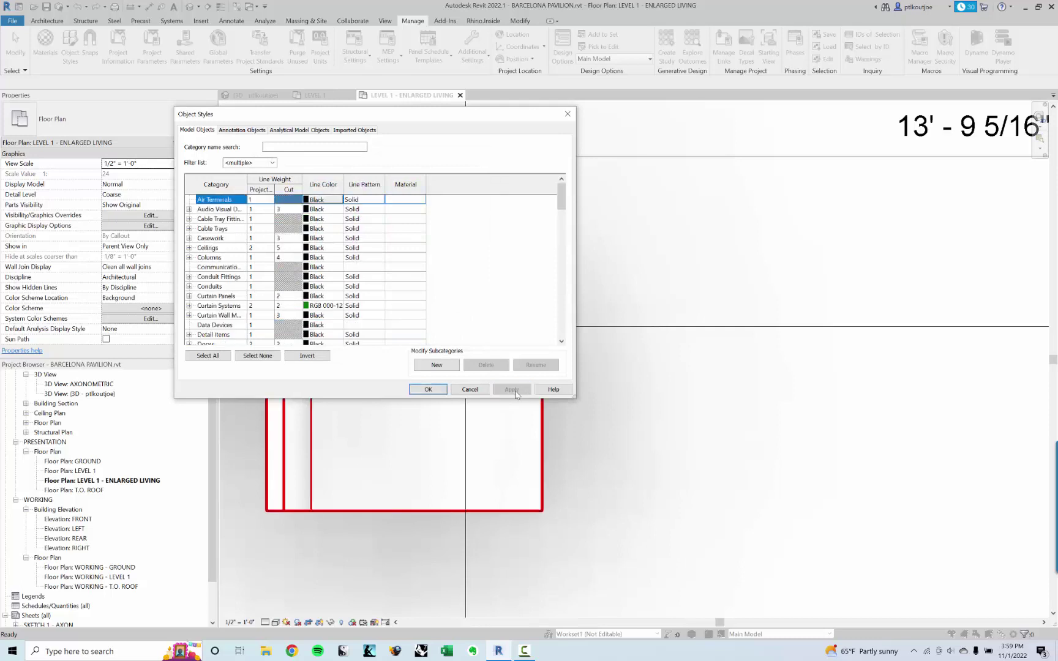
pyautogui.scroll(-6, 306, 305)
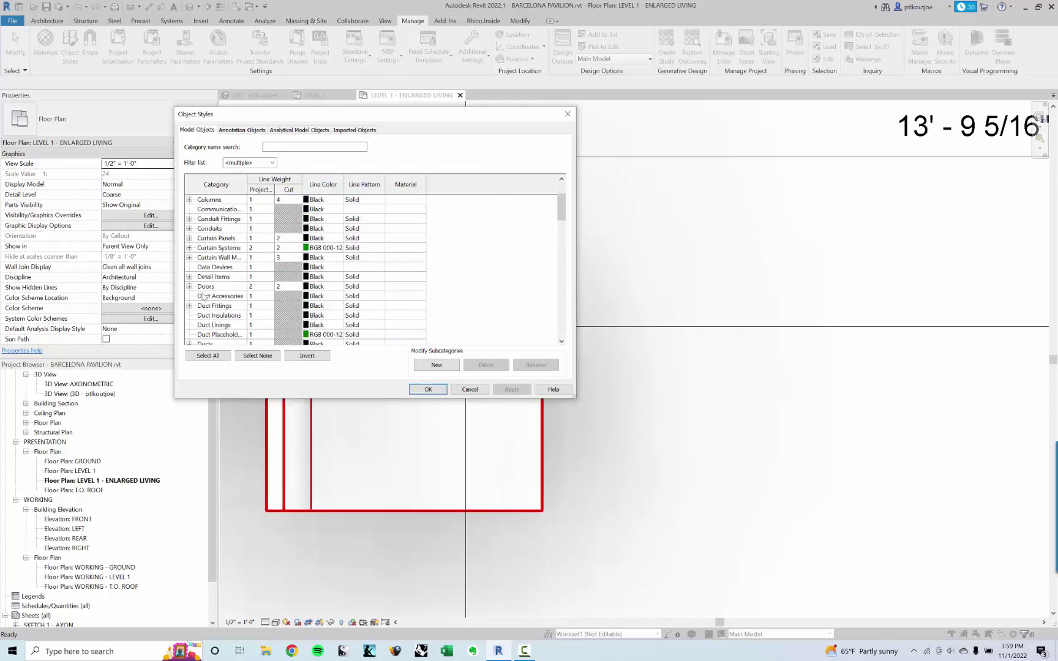
pyautogui.click(428, 390)
pyautogui.scroll(5, 631, 381)
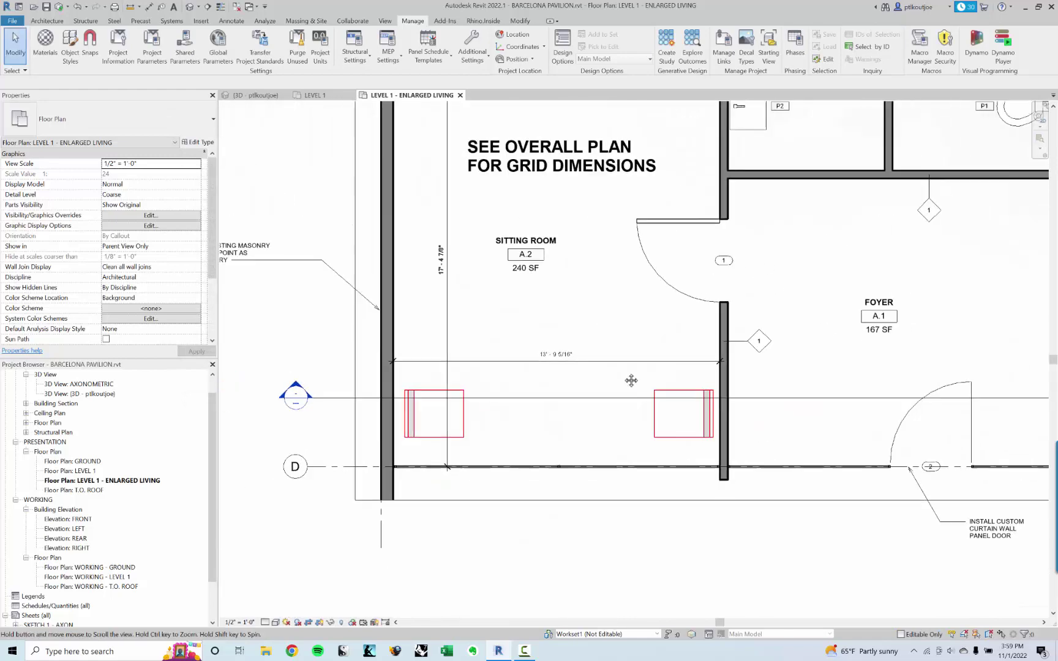
# Step: Open the view's Visibility/Graphics overrides (VG) and select the Furniture category
pyautogui.scroll(-4, 631, 381)
pyautogui.scroll(7, 331, 408)
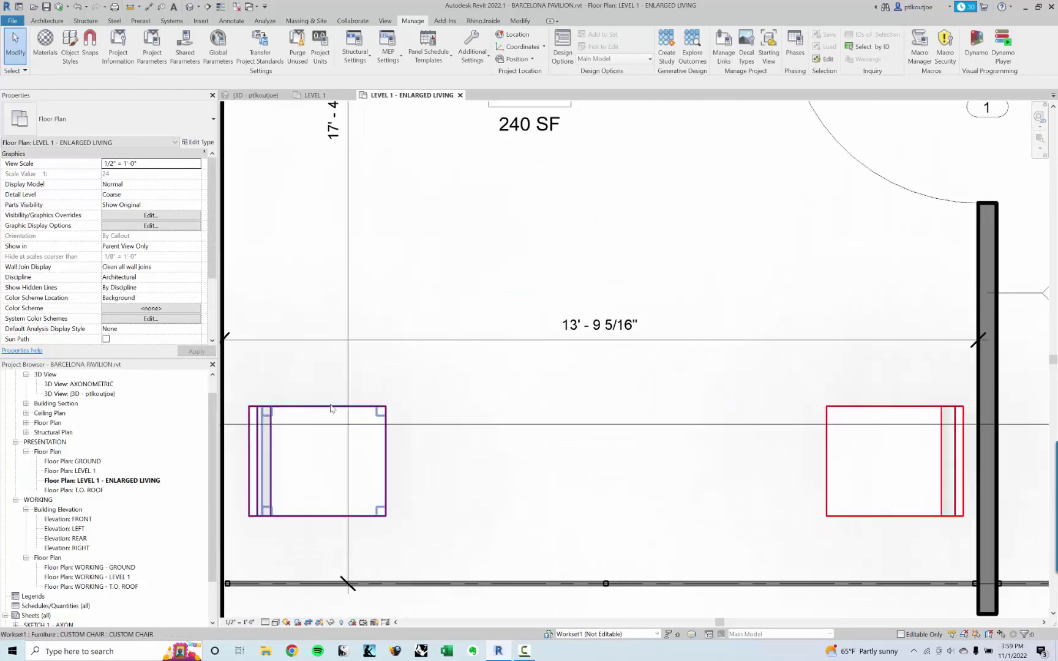
pyautogui.scroll(-1, 462, 309)
pyautogui.scroll(1, 458, 300)
pyautogui.press('v')
pyautogui.press('g')
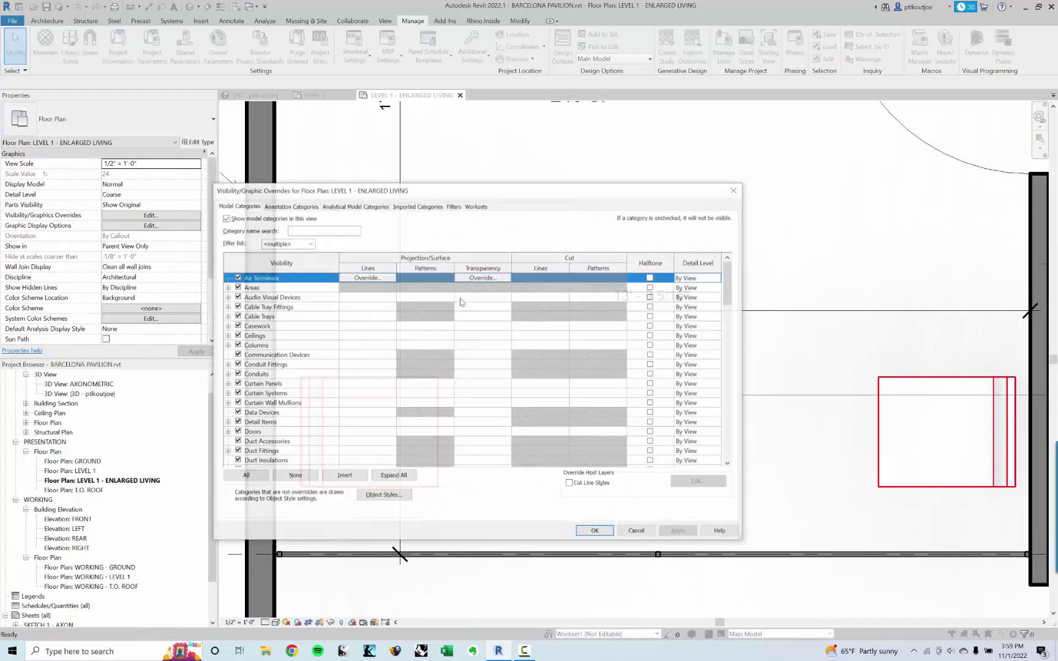
pyautogui.click(298, 386)
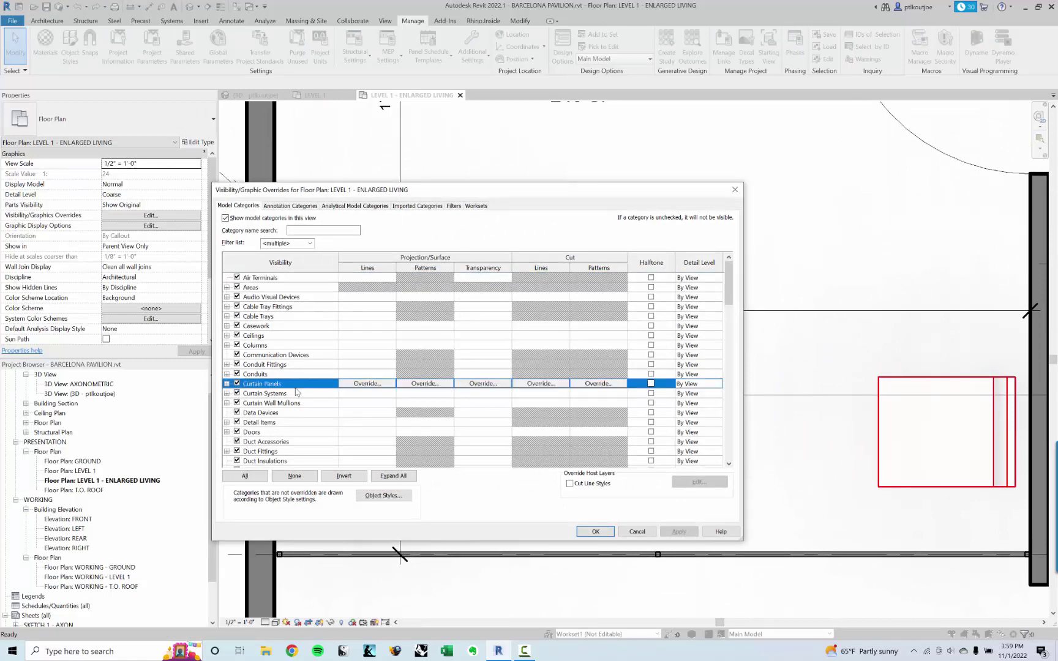
pyautogui.press('Down')
pyautogui.press('Down')
pyautogui.press('Down')
pyautogui.press('Down')
pyautogui.press('Down')
pyautogui.press('Down')
pyautogui.press('Down')
pyautogui.press('Down')
pyautogui.press('Down')
pyautogui.press('Down')
pyautogui.press('Down')
pyautogui.press('Down')
pyautogui.press('Down')
pyautogui.press('Down')
pyautogui.press('Down')
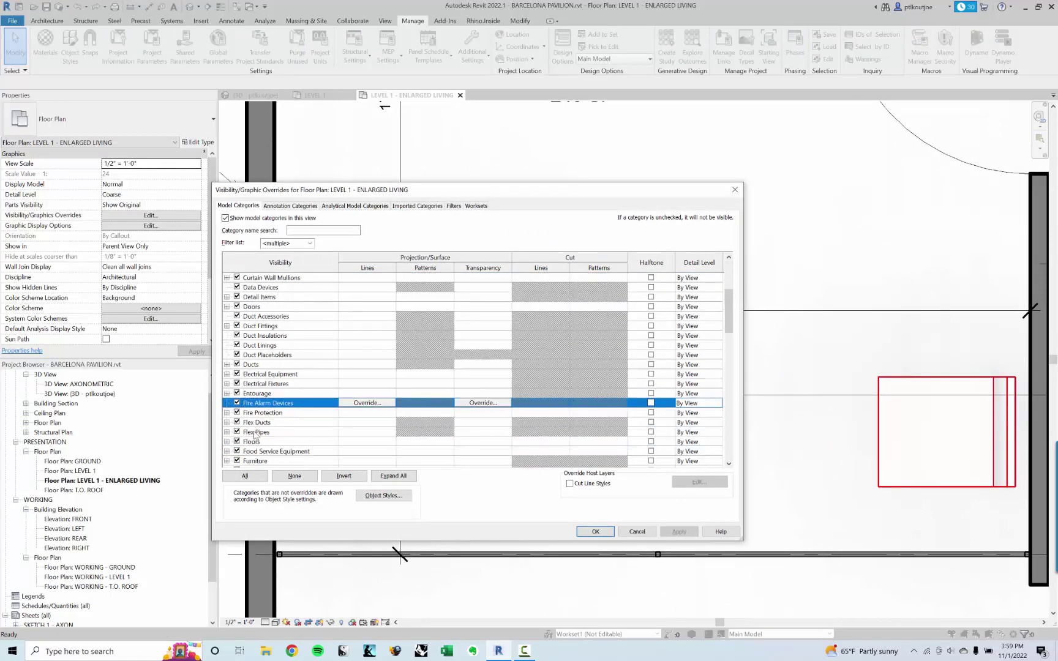
pyautogui.click(282, 412)
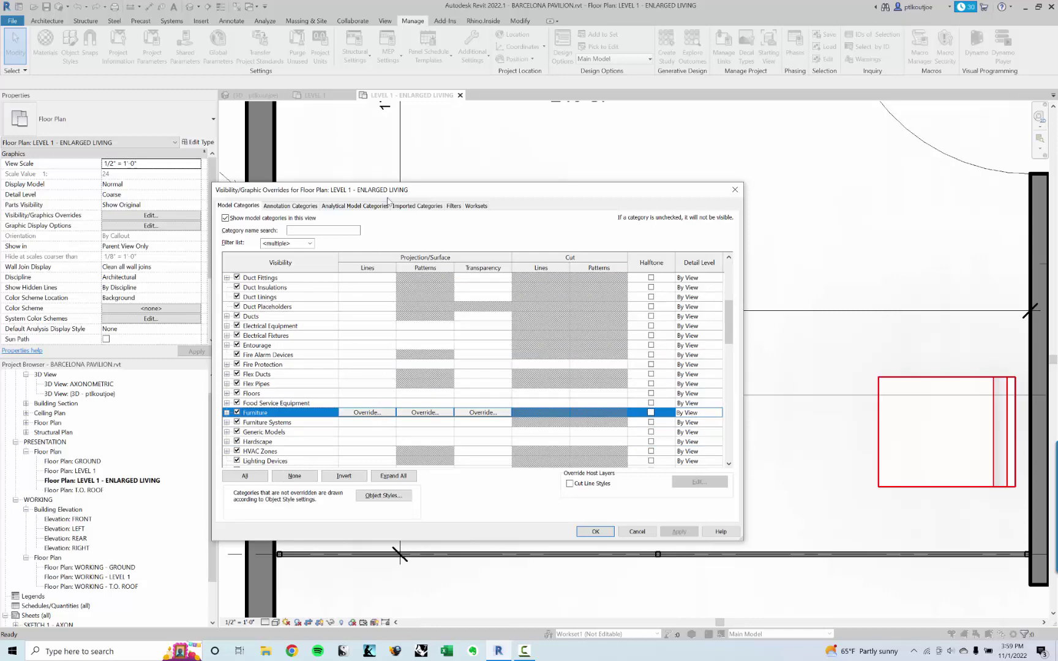
pyautogui.moveTo(388, 199); pyautogui.dragTo(633, 112)
# Step: Override the Furniture projection lines to Magenta in this view and apply
pyautogui.click(619, 328)
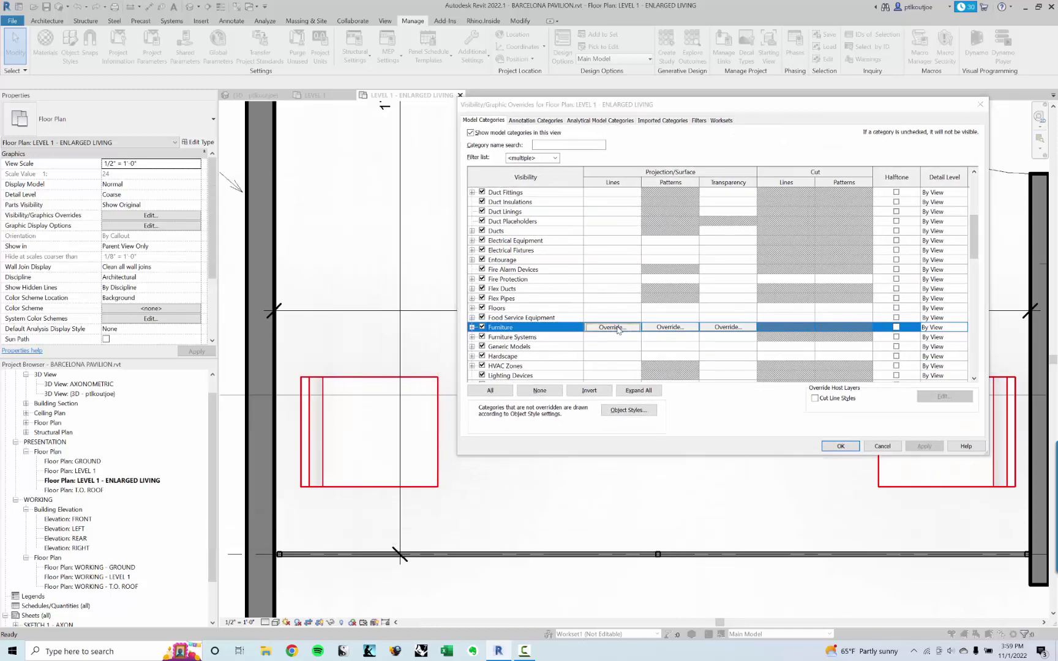
pyautogui.click(741, 279)
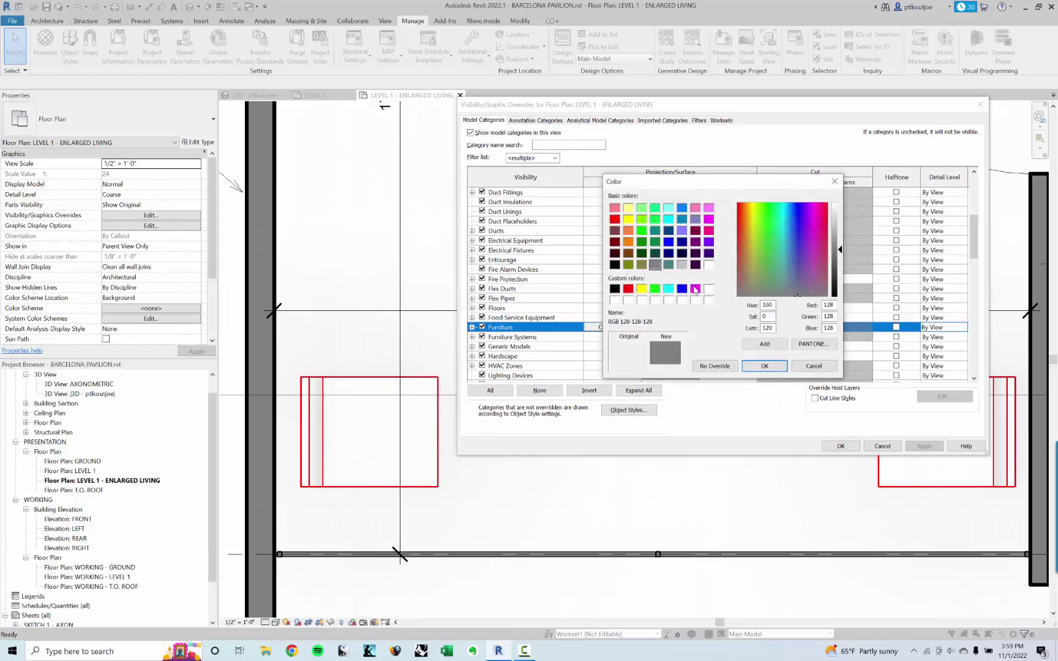
pyautogui.click(695, 288)
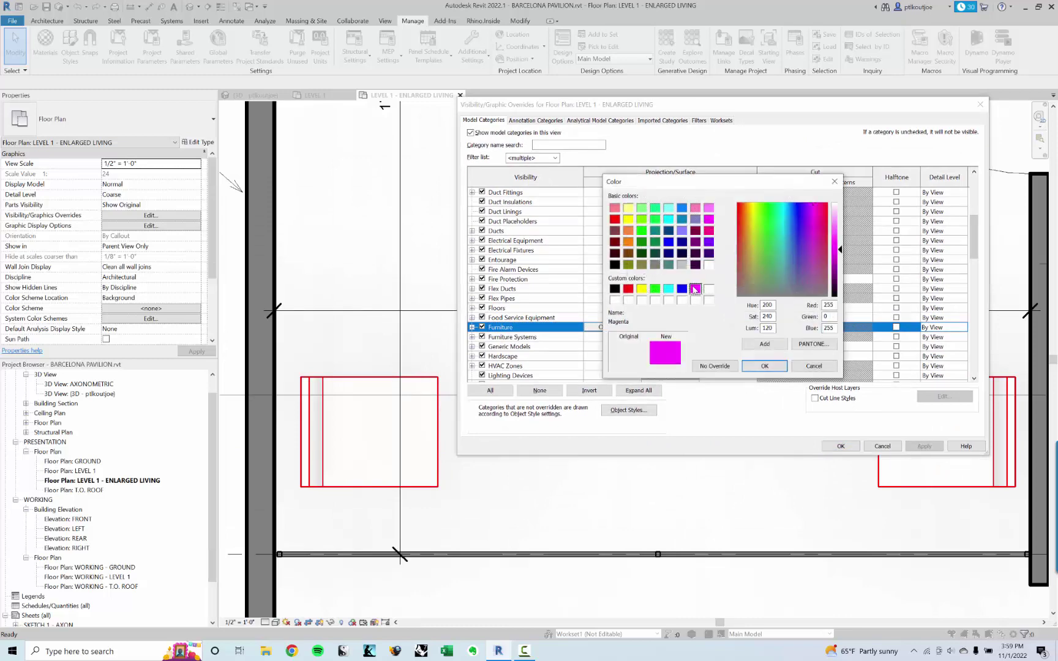
pyautogui.click(771, 367)
pyautogui.click(747, 317)
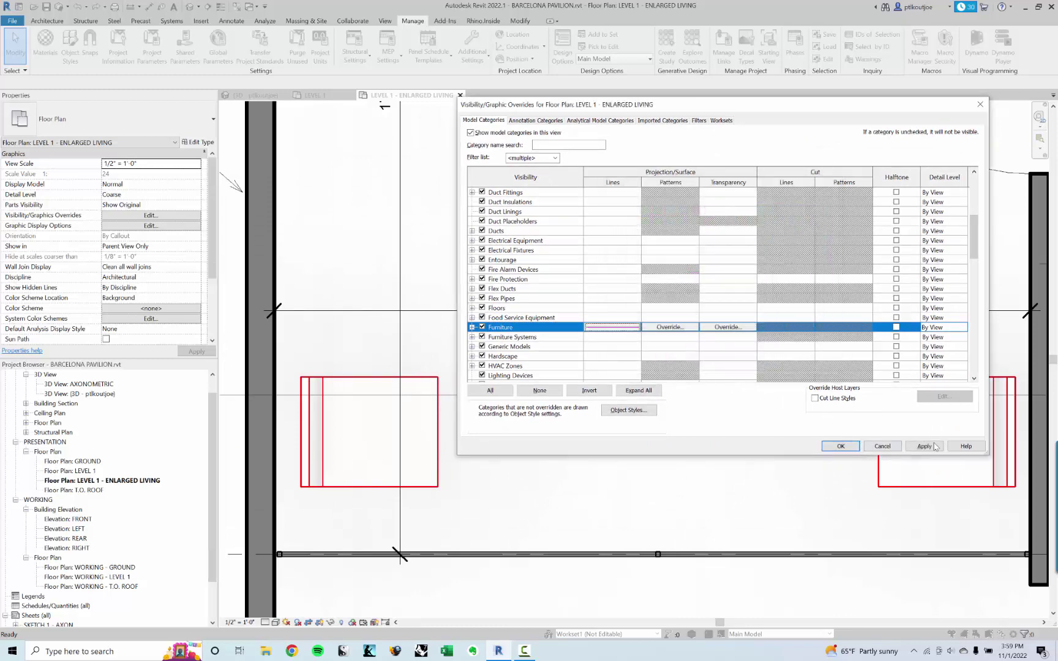
pyautogui.click(925, 446)
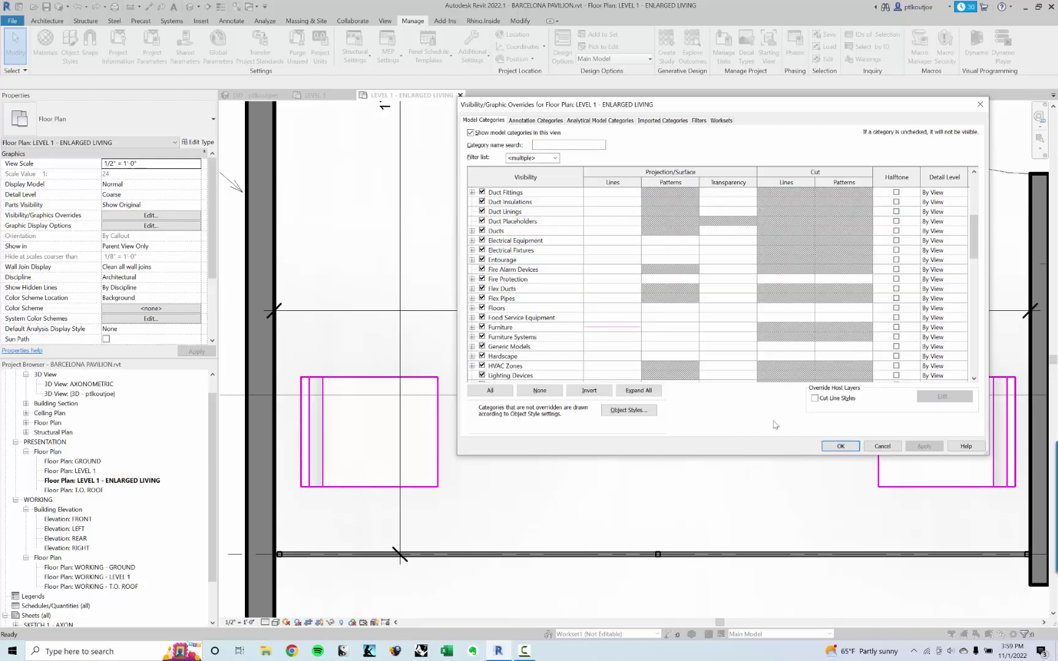
pyautogui.click(840, 445)
pyautogui.scroll(-2, 380, 385)
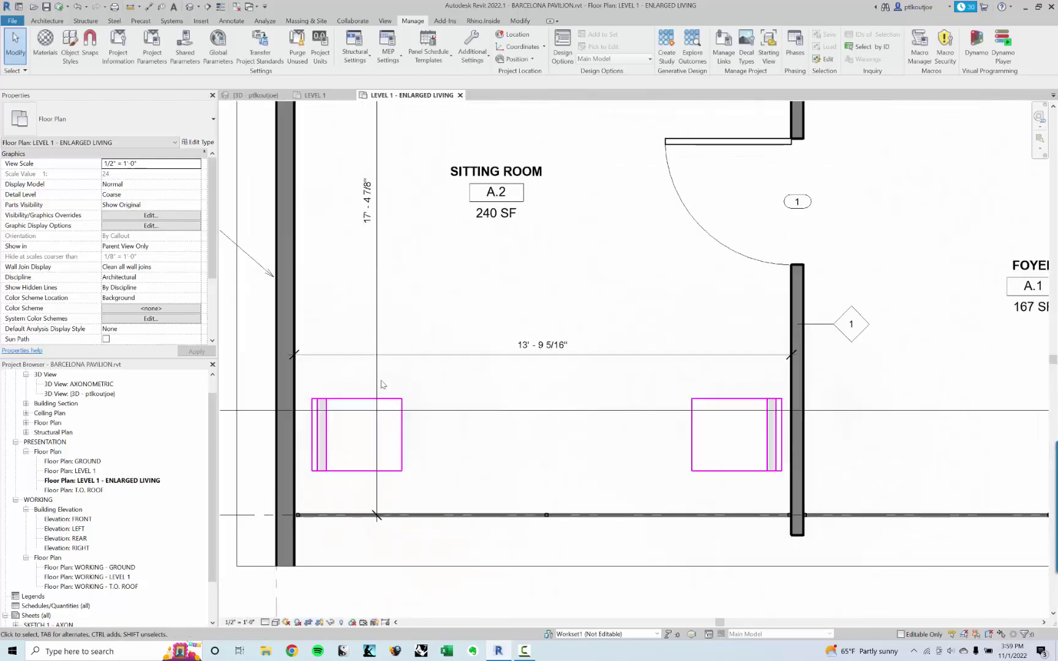
# Step: Open the LEVEL 1 - ENLARGED LIVING plan and pan to the Sitting Room and Foyer
pyautogui.doubleClick(90, 471)
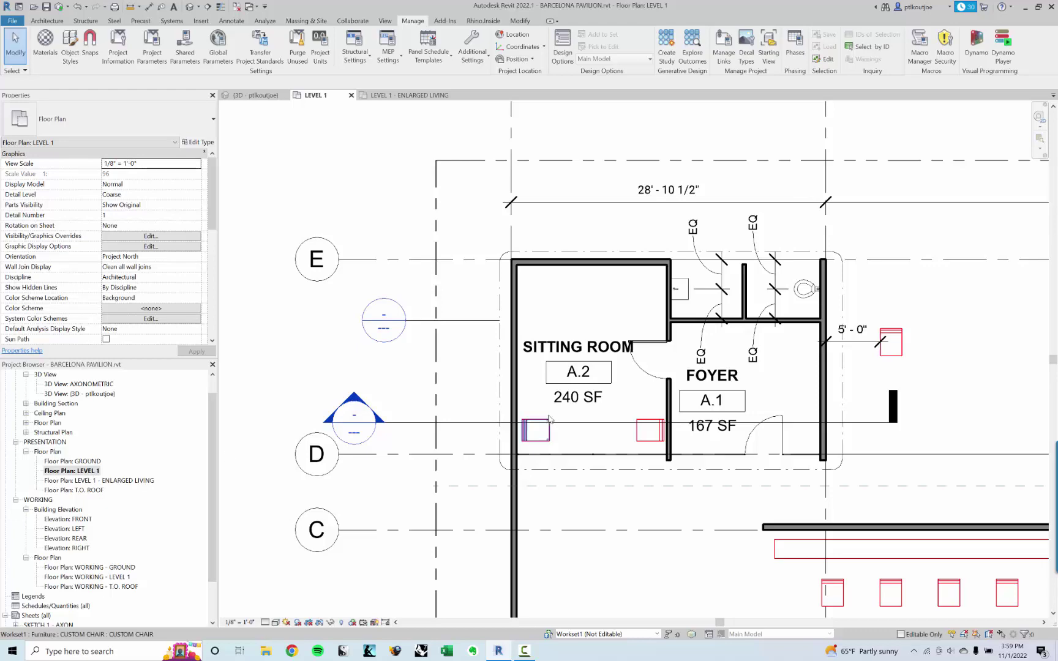
pyautogui.scroll(4, 573, 441)
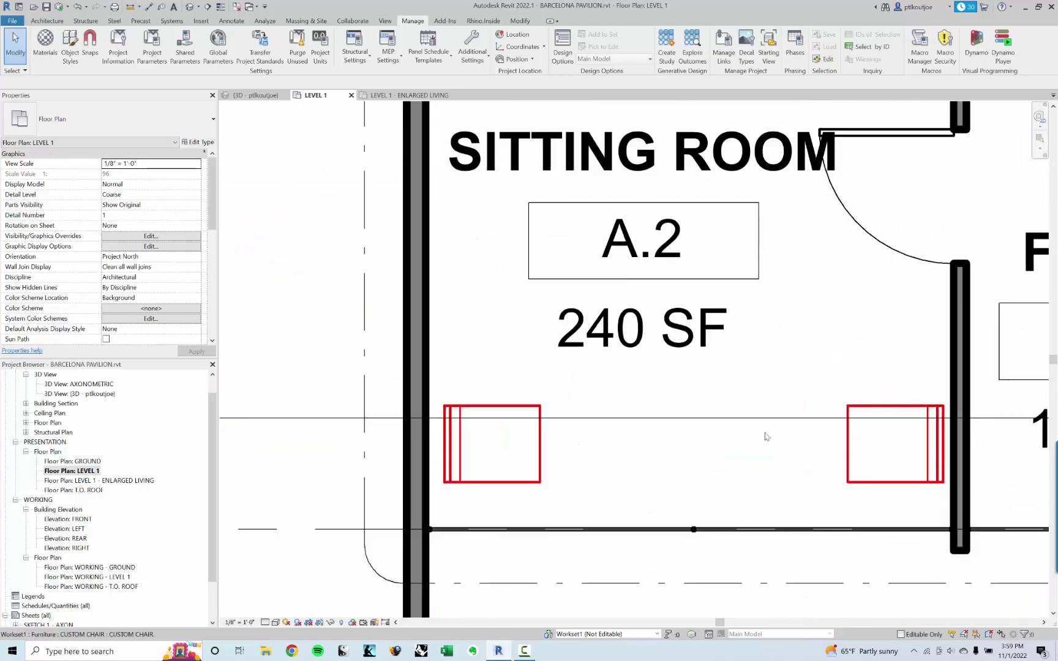
pyautogui.scroll(-2, 735, 404)
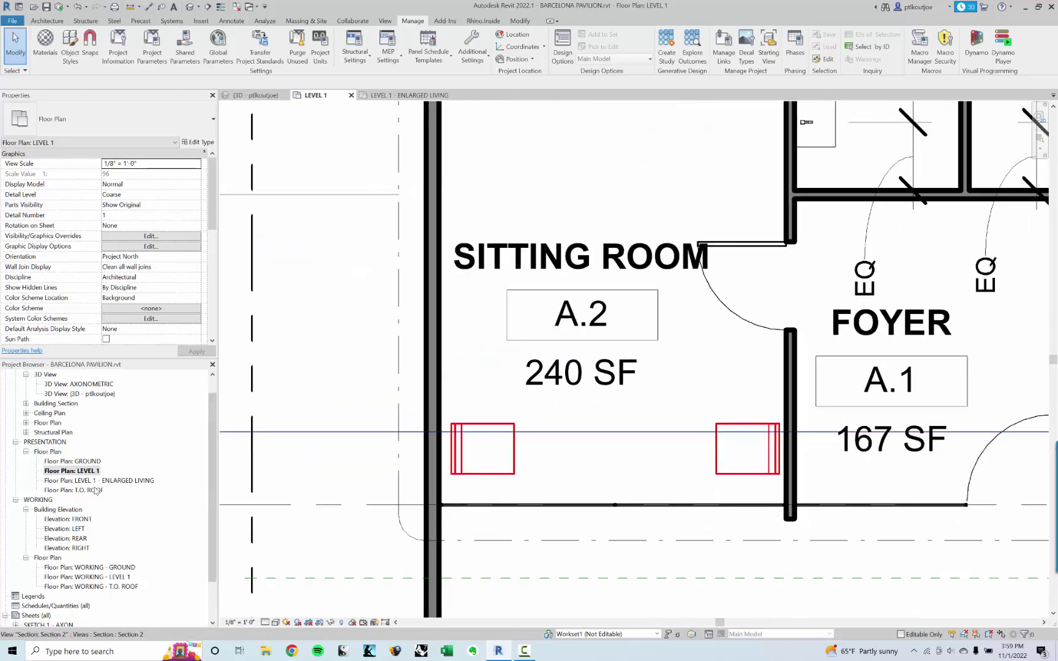
pyautogui.doubleClick(85, 482)
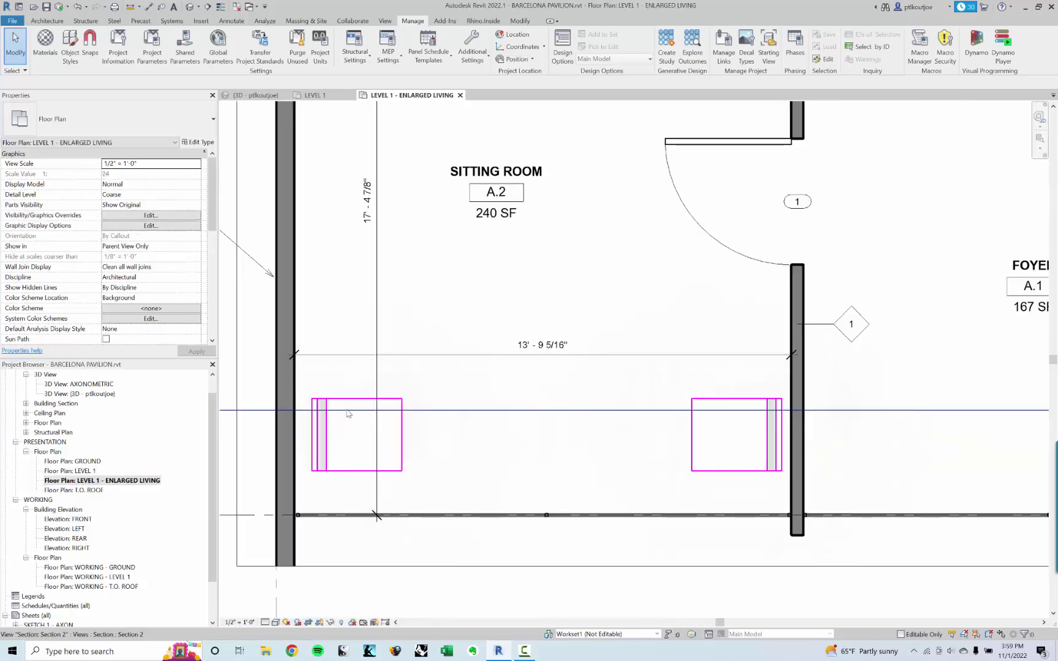
pyautogui.moveTo(457, 315); pyautogui.dragTo(443, 342, button='middle')
pyautogui.scroll(-1, 443, 342)
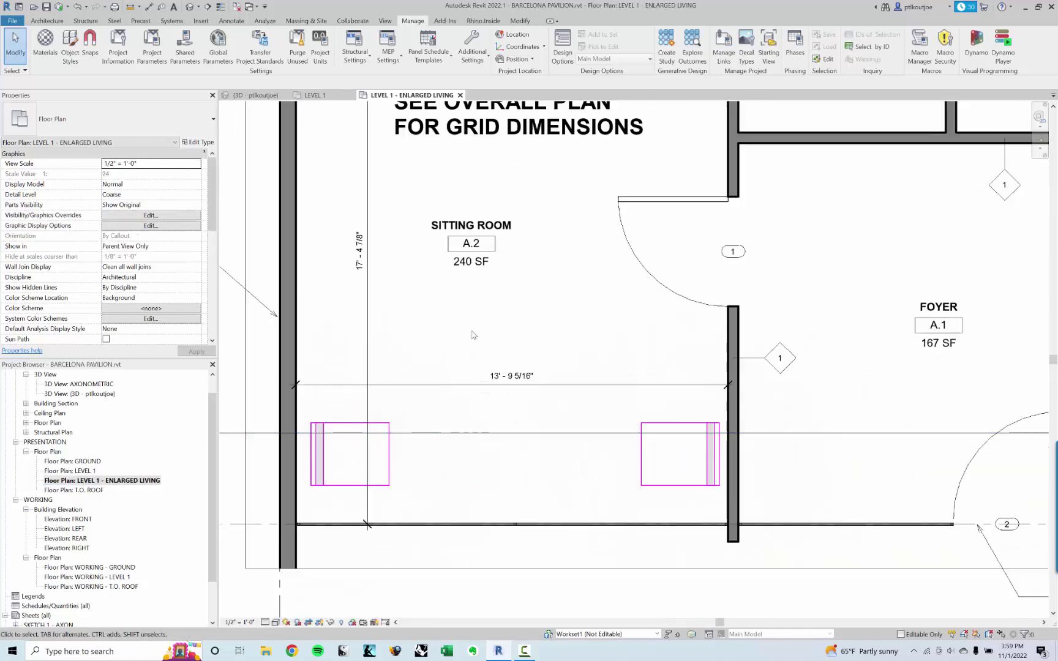
pyautogui.scroll(-1, 464, 314)
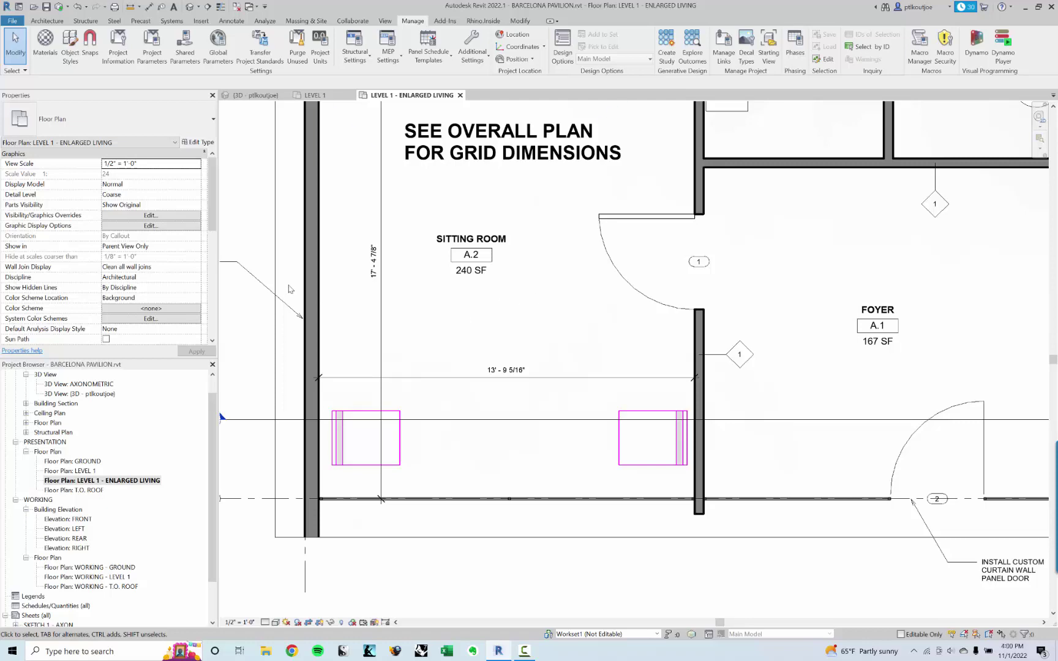
# Step: Raise the Walls cut line weight to 8 in Object Styles, apply, and close
pyautogui.click(70, 44)
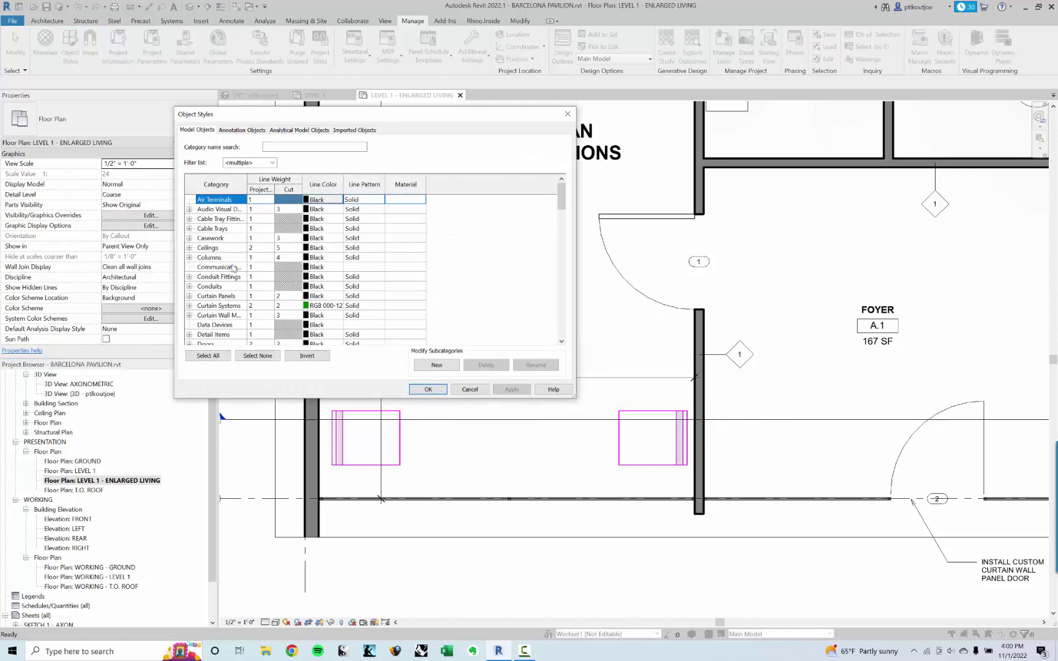
pyautogui.click(230, 268)
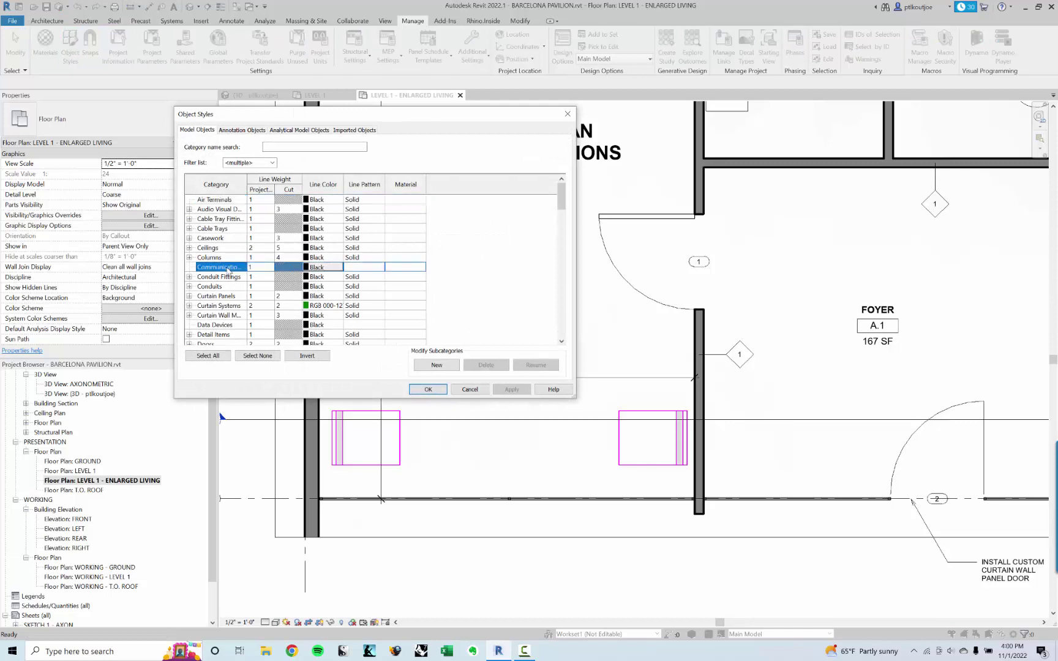
pyautogui.scroll(-10, 229, 270)
pyautogui.click(289, 317)
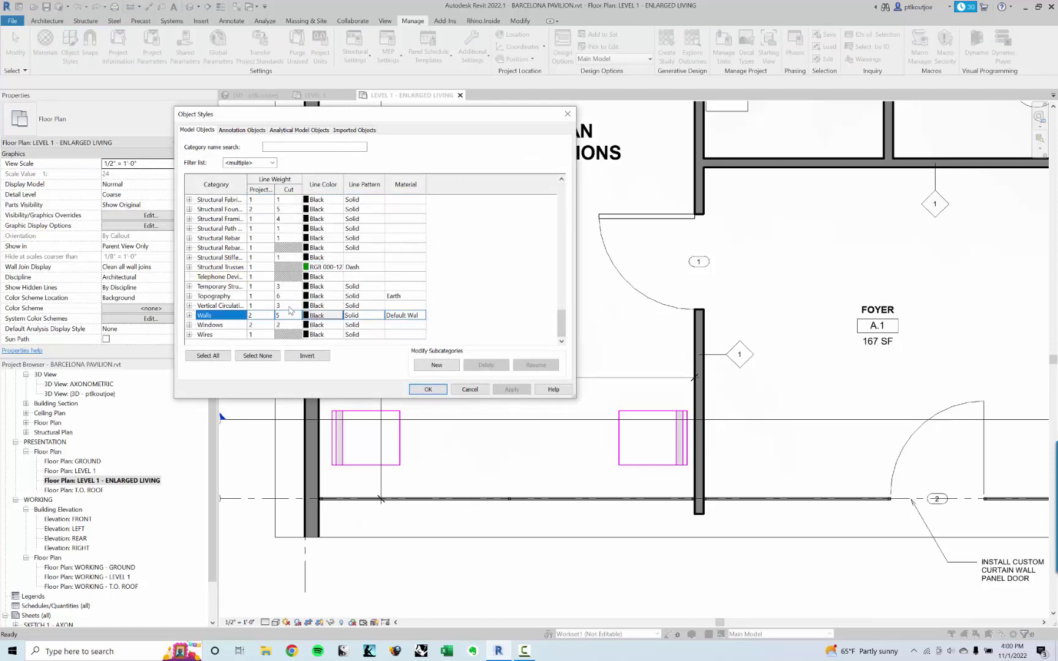
pyautogui.click(297, 315)
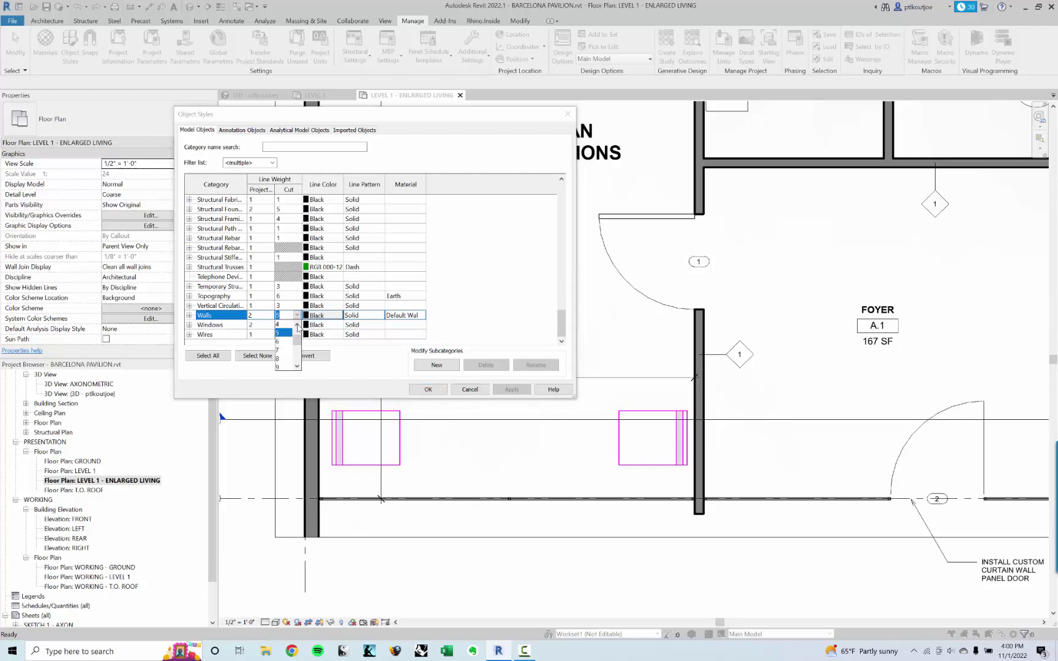
pyautogui.click(283, 359)
pyautogui.click(511, 389)
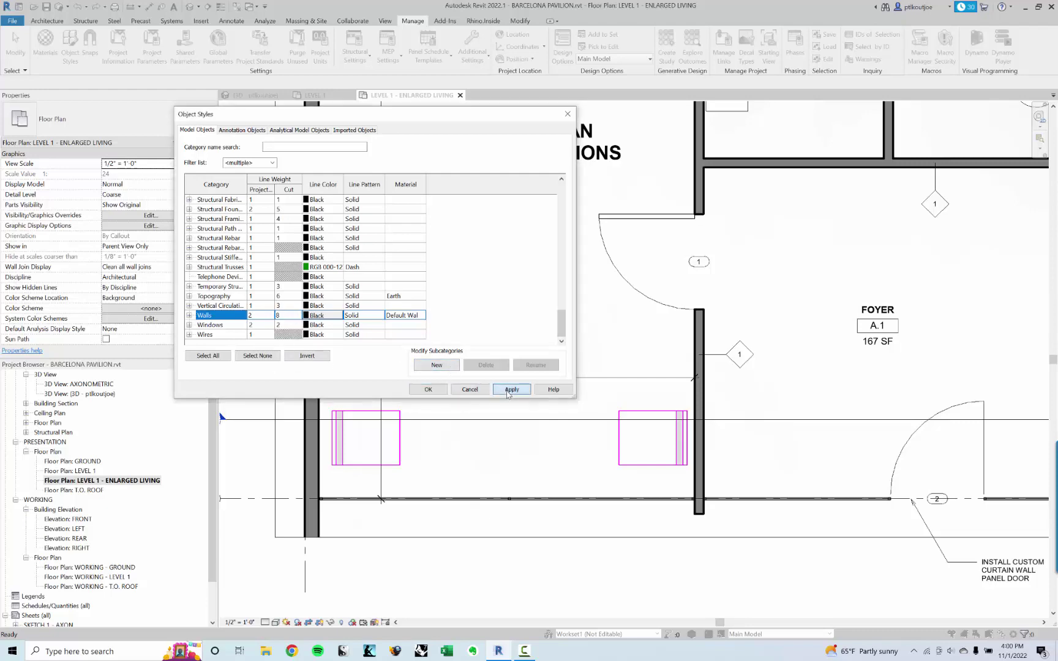
pyautogui.click(436, 391)
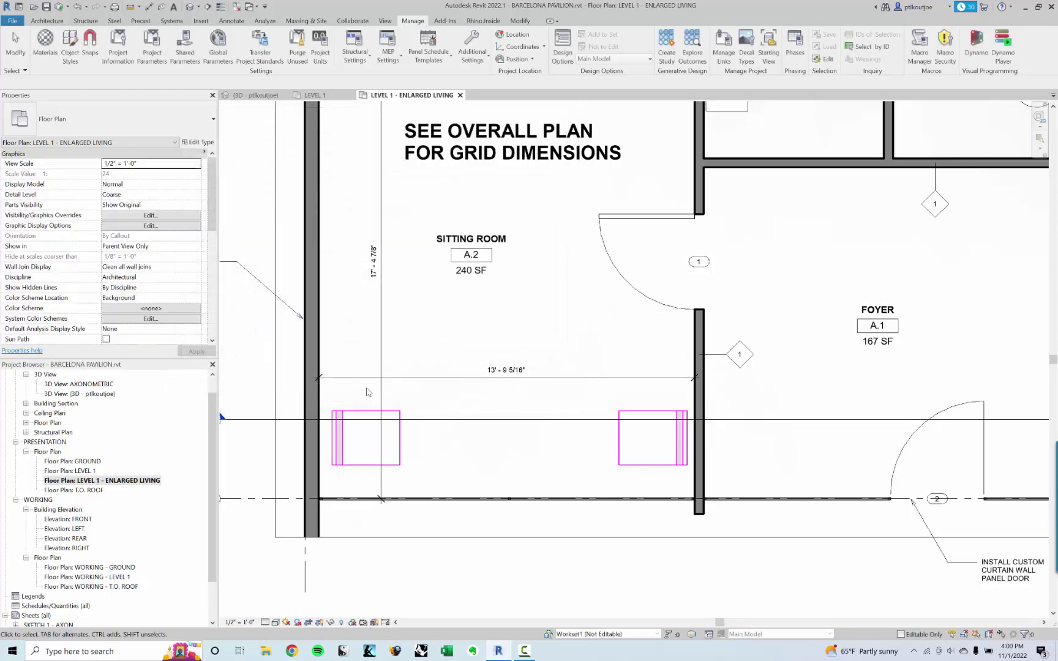
pyautogui.scroll(5, 314, 398)
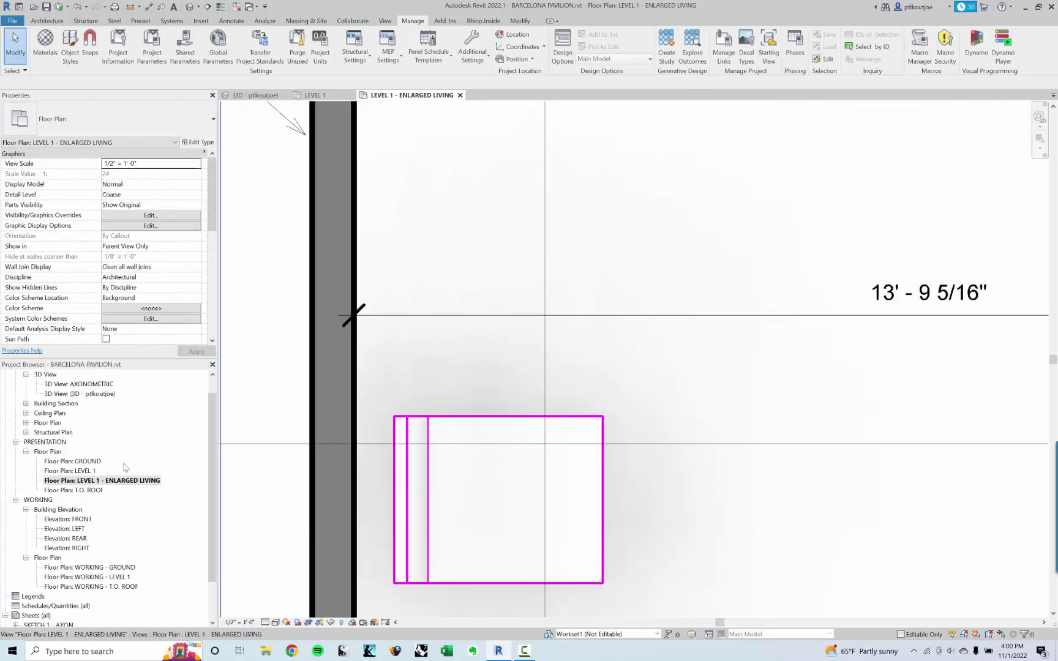
# Step: Open the LEVEL 1 floor plan and its Visibility/Graphics overrides, scrolling to Walls
pyautogui.click(90, 473)
pyautogui.click(90, 472)
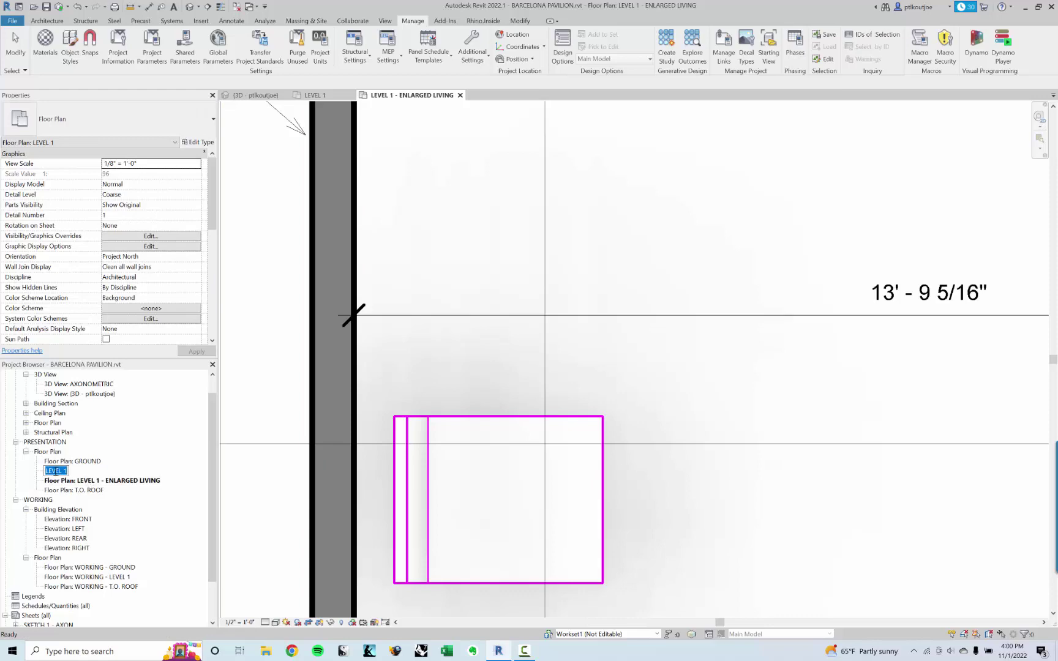
pyautogui.doubleClick(74, 475)
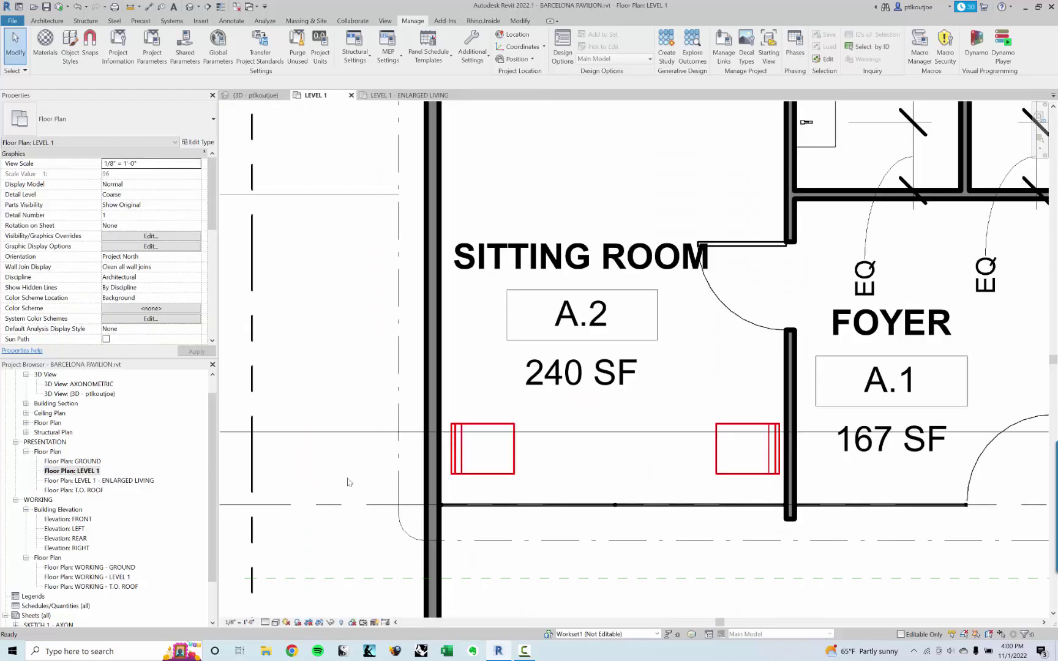
pyautogui.moveTo(510, 390); pyautogui.dragTo(497, 389, button='middle')
pyautogui.press('v')
pyautogui.press('g')
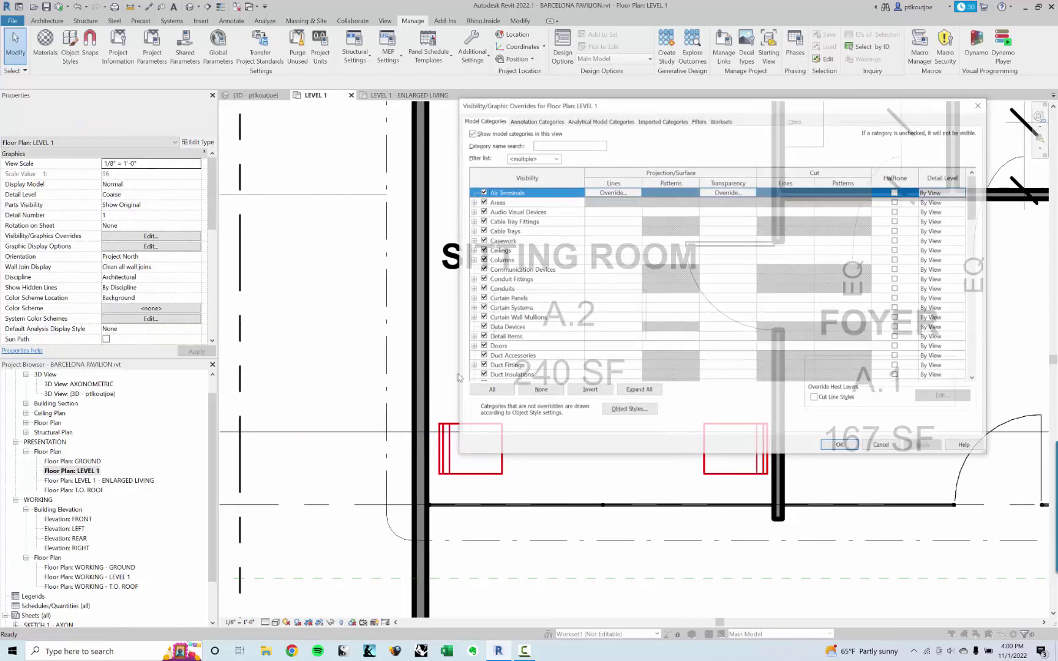
pyautogui.click(536, 319)
pyautogui.scroll(-6, 535, 339)
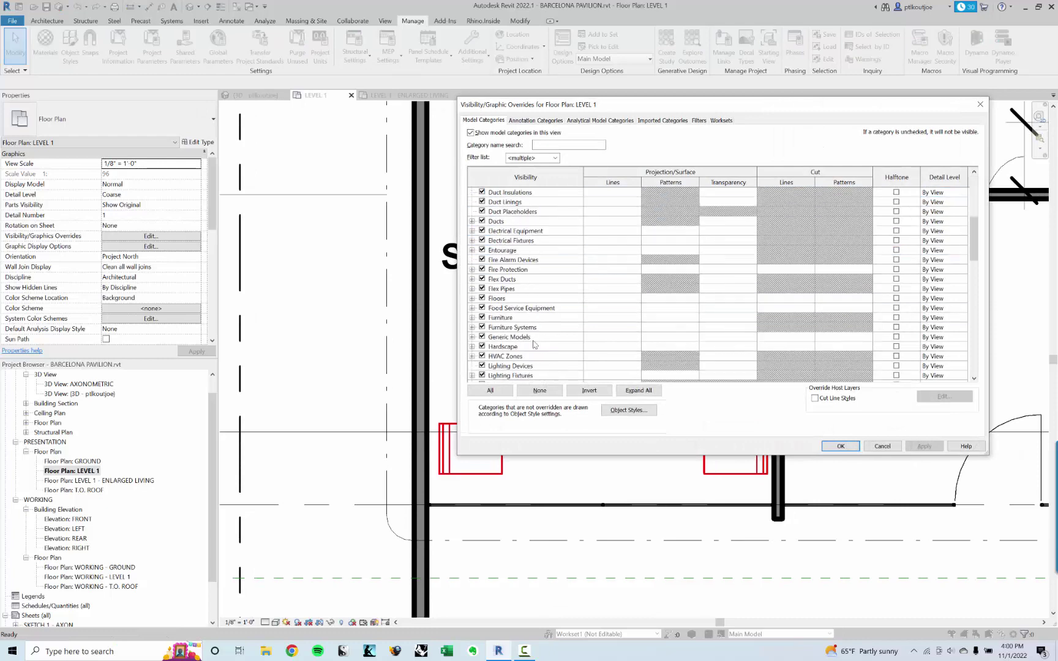
pyautogui.scroll(-10, 534, 345)
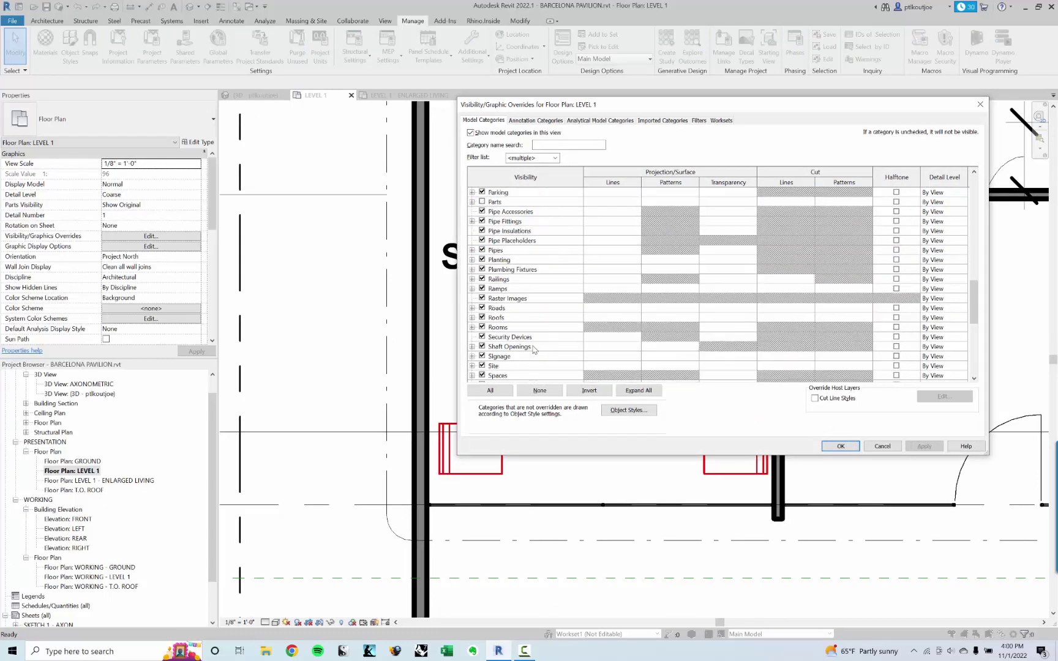
pyautogui.scroll(-8, 534, 349)
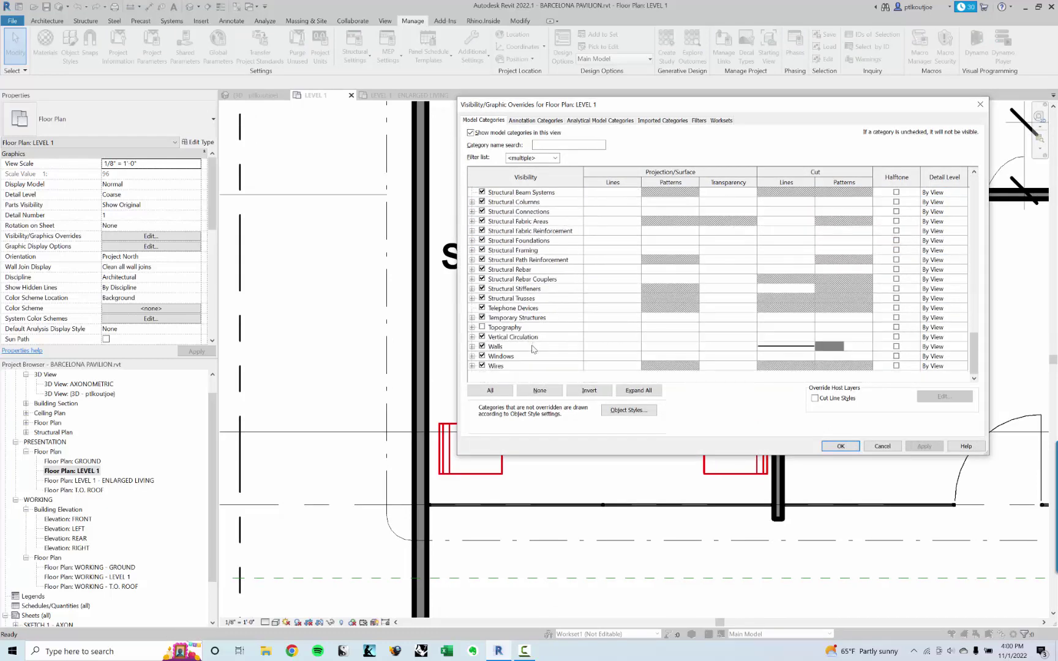
# Step: Set the Walls cut line weight override to <No Override> and close the dialog
pyautogui.click(515, 347)
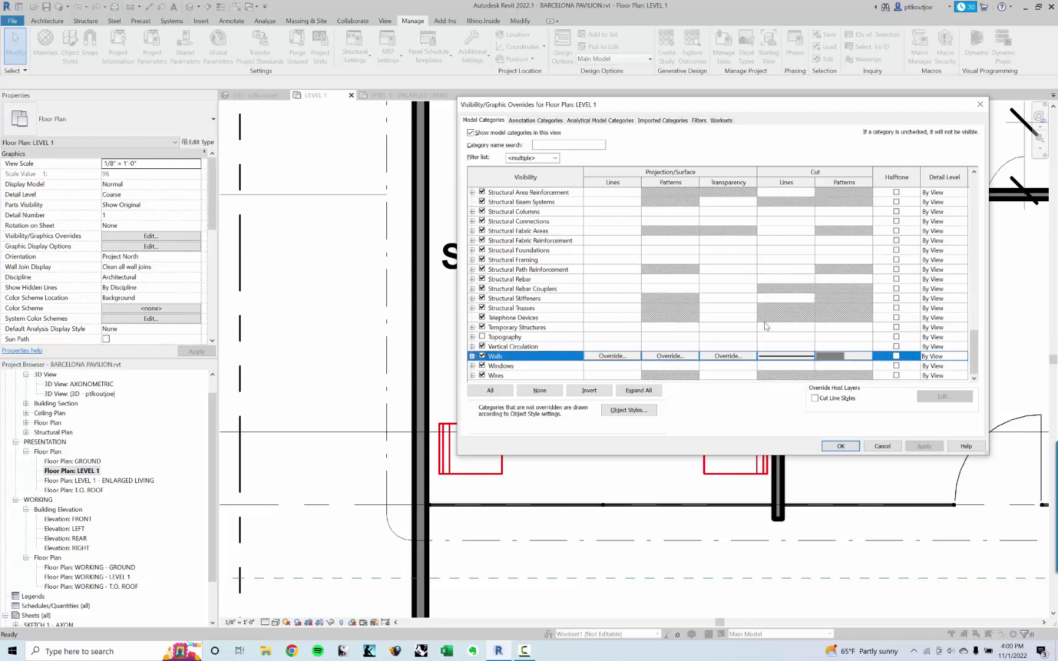
pyautogui.click(795, 360)
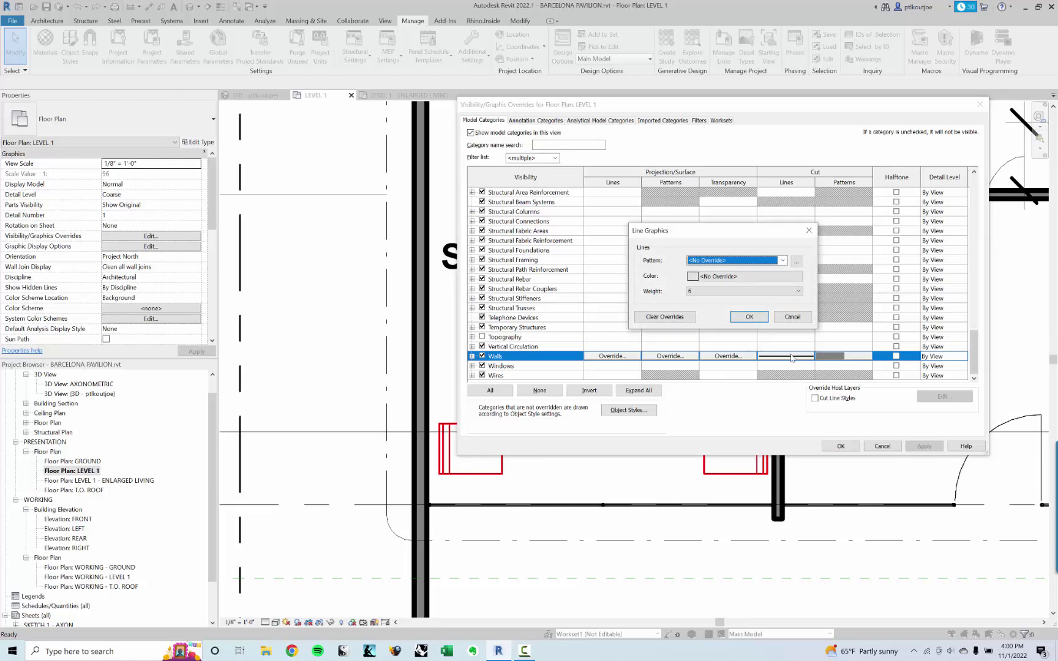
pyautogui.click(741, 291)
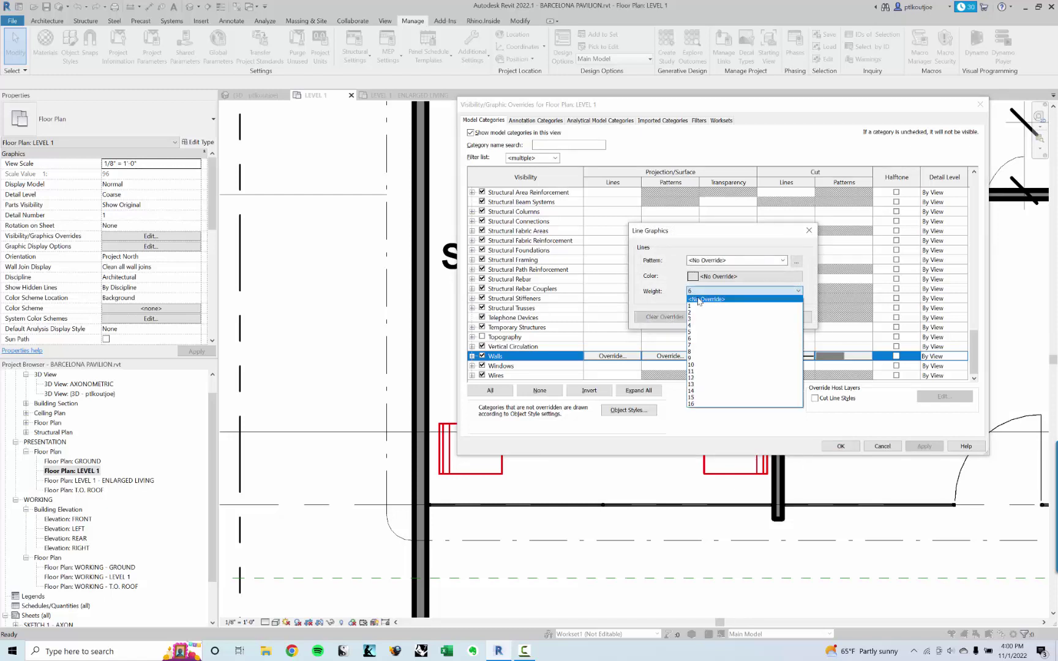
pyautogui.click(735, 299)
pyautogui.click(749, 317)
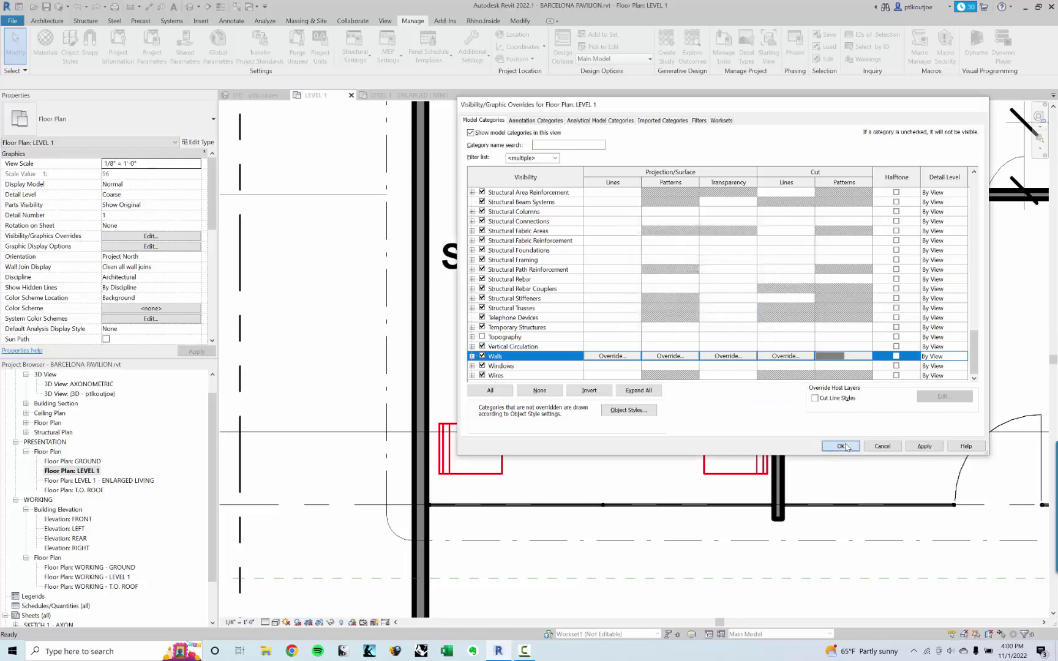
pyautogui.click(843, 446)
pyautogui.moveTo(509, 390); pyautogui.dragTo(543, 265, button='middle')
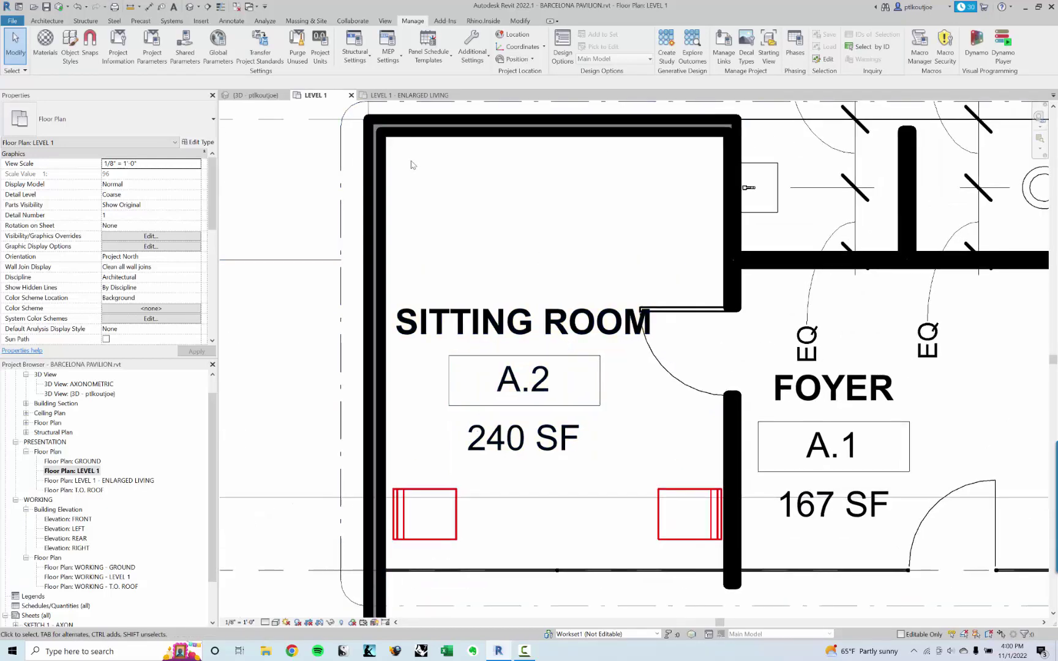
# Step: In Object Styles, reduce the Walls cut line weight to 5 and close
pyautogui.scroll(-1, 409, 163)
pyautogui.scroll(1, 510, 433)
pyautogui.scroll(1, 401, 423)
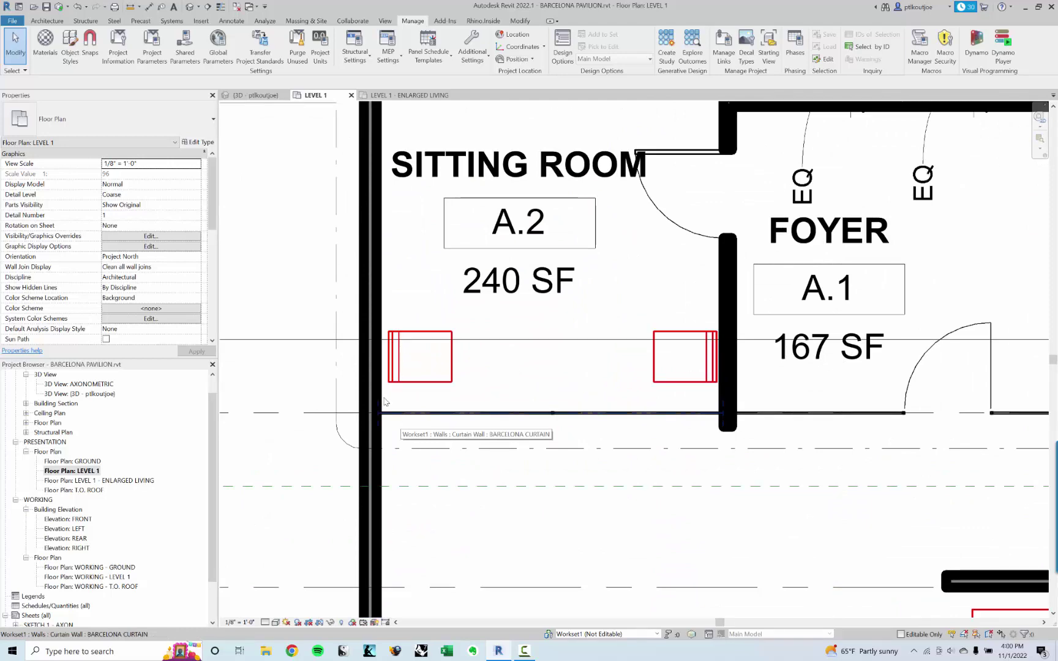
pyautogui.click(69, 43)
pyautogui.scroll(-13, 283, 310)
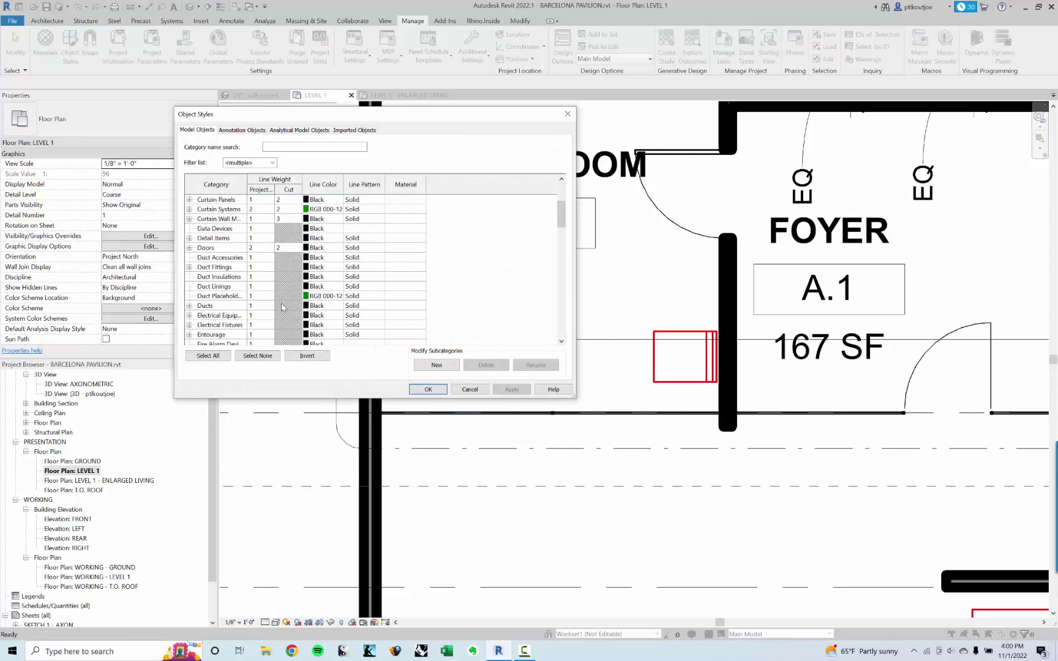
pyautogui.scroll(-10, 278, 305)
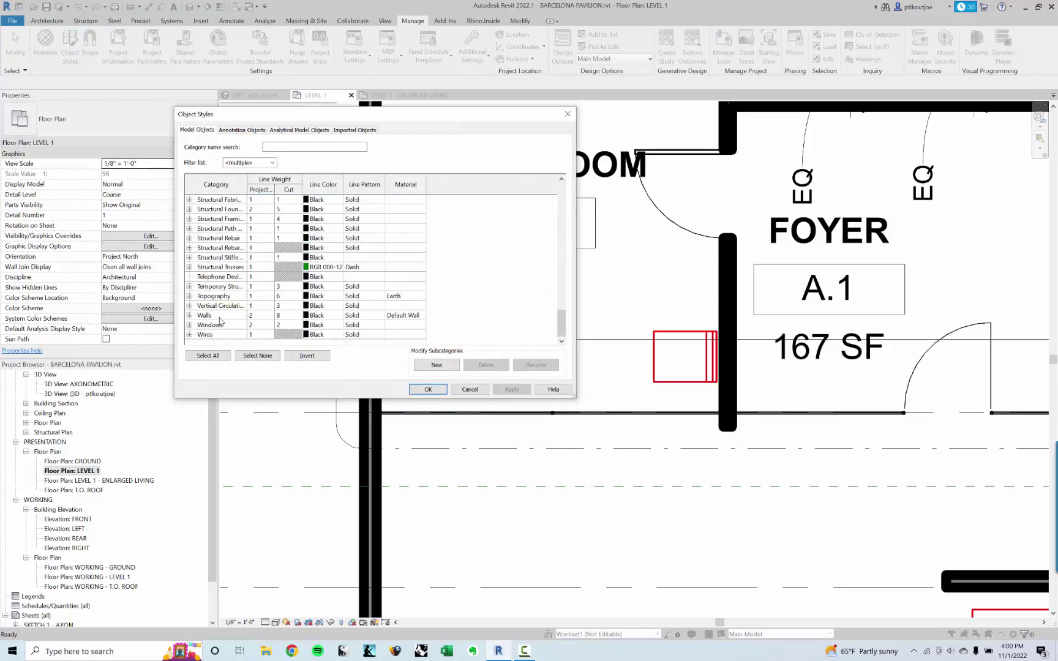
pyautogui.click(243, 318)
pyautogui.click(297, 316)
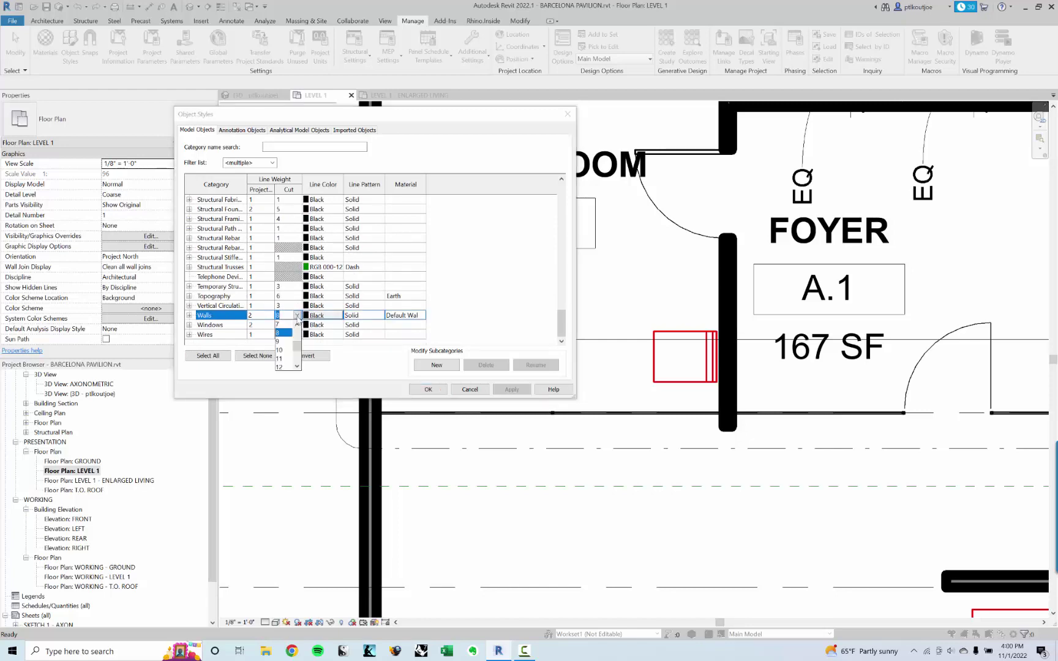
pyautogui.scroll(3, 285, 339)
pyautogui.click(284, 335)
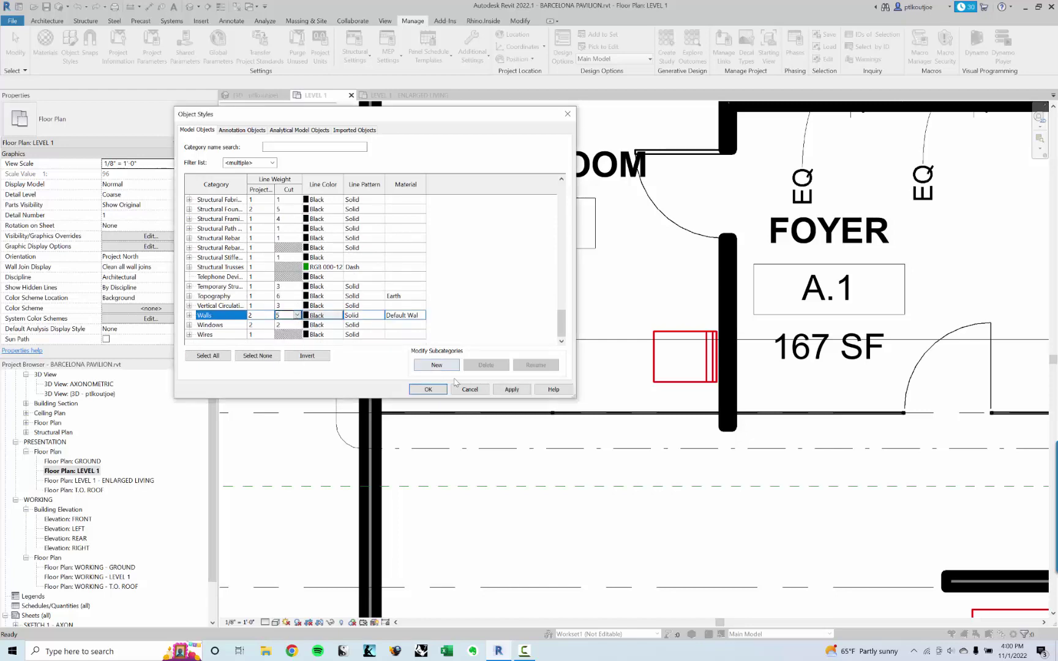
pyautogui.click(428, 390)
# Step: Pan and zoom to review the thinner Sitting Room and Foyer walls
pyautogui.moveTo(682, 241); pyautogui.dragTo(572, 315, button='middle')
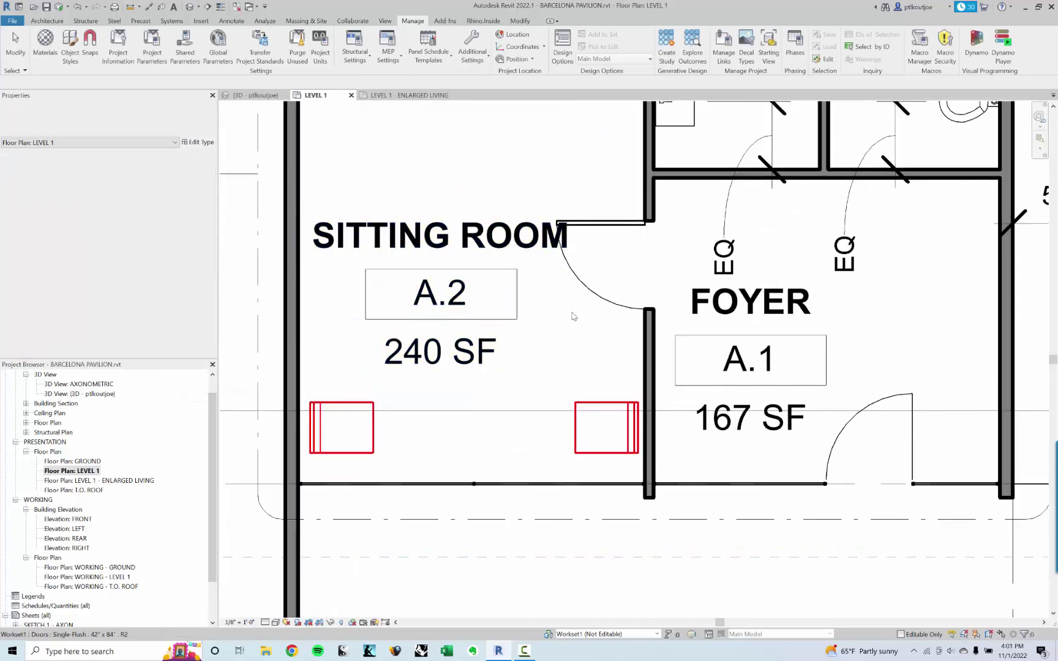
pyautogui.scroll(-2, 573, 312)
pyautogui.scroll(-1, 639, 232)
pyautogui.moveTo(638, 232); pyautogui.dragTo(486, 316, button='middle')
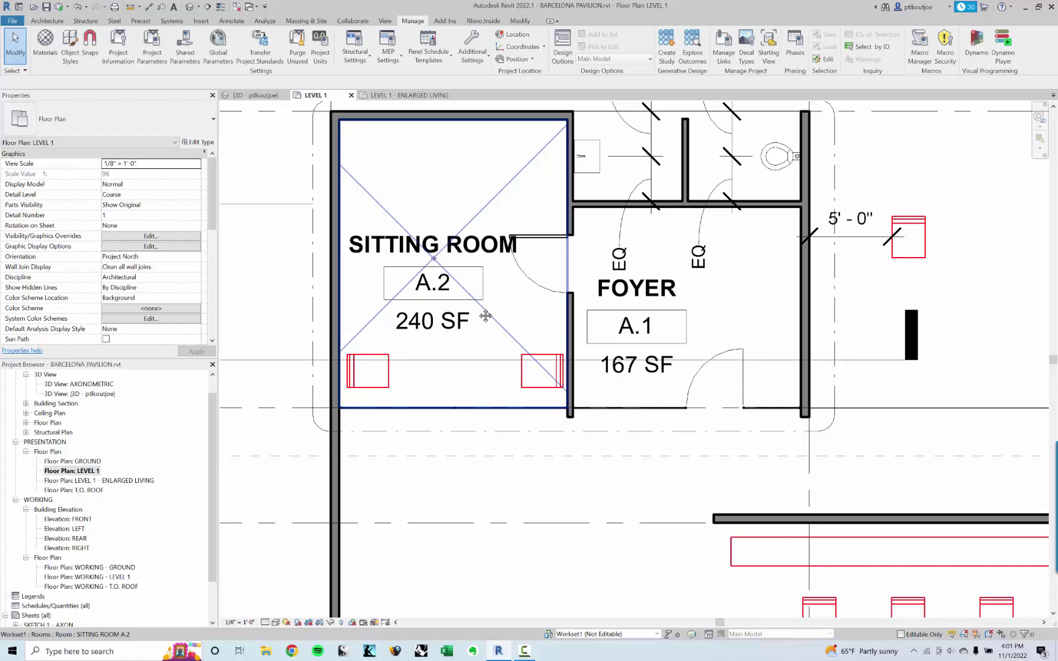
# Step: Frame the Foyer on the Level 1 plan and select its east wall
pyautogui.press('Escape')
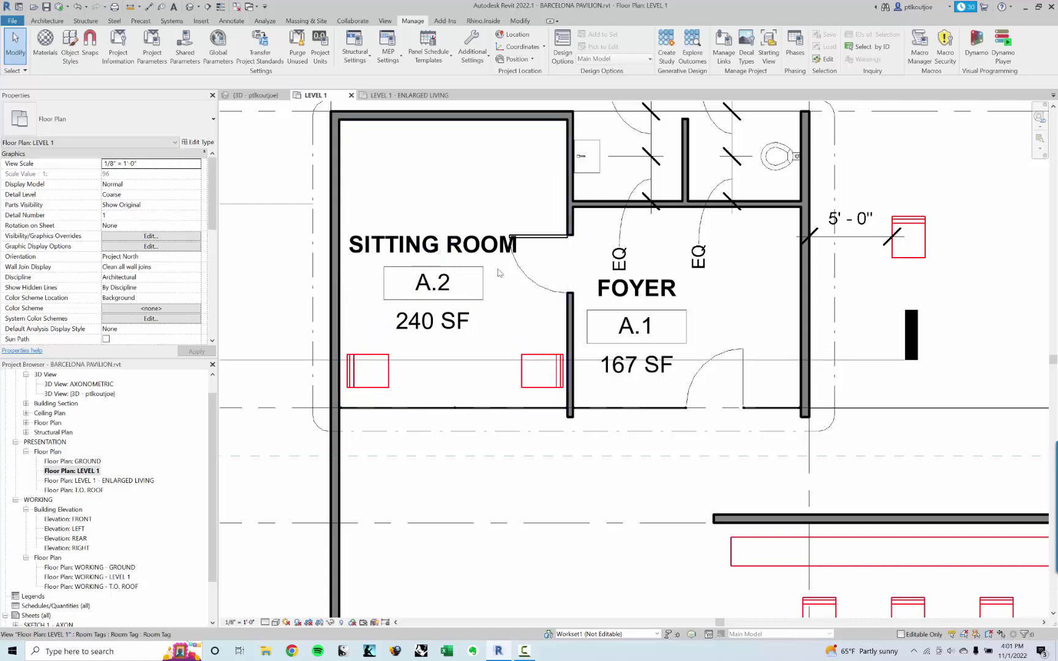
pyautogui.moveTo(505, 280); pyautogui.dragTo(451, 295, button='middle')
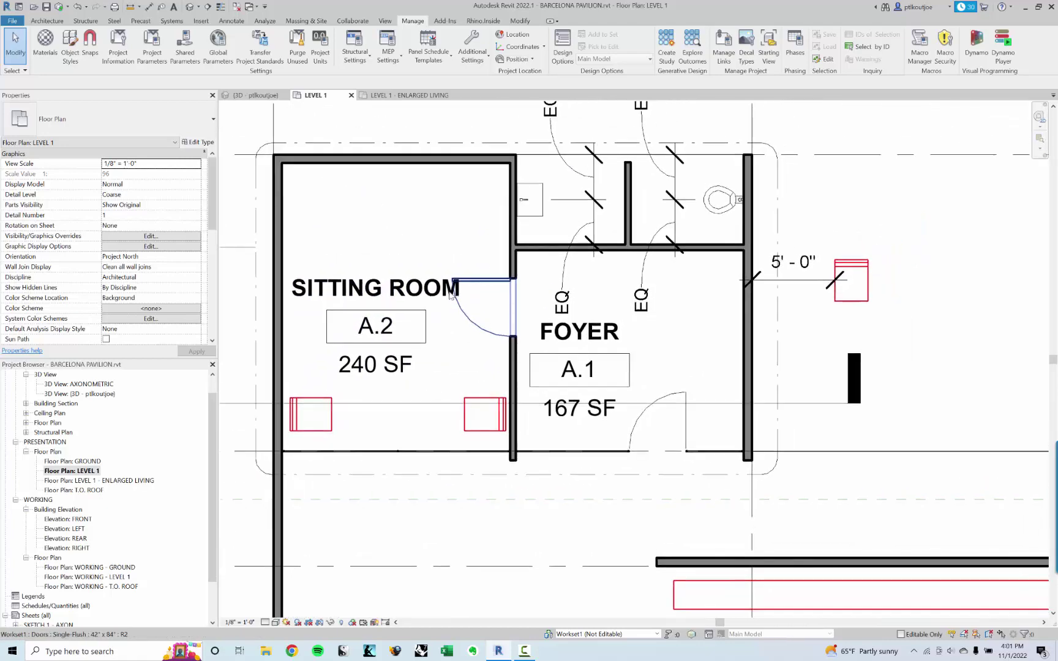
pyautogui.scroll(-3, 452, 294)
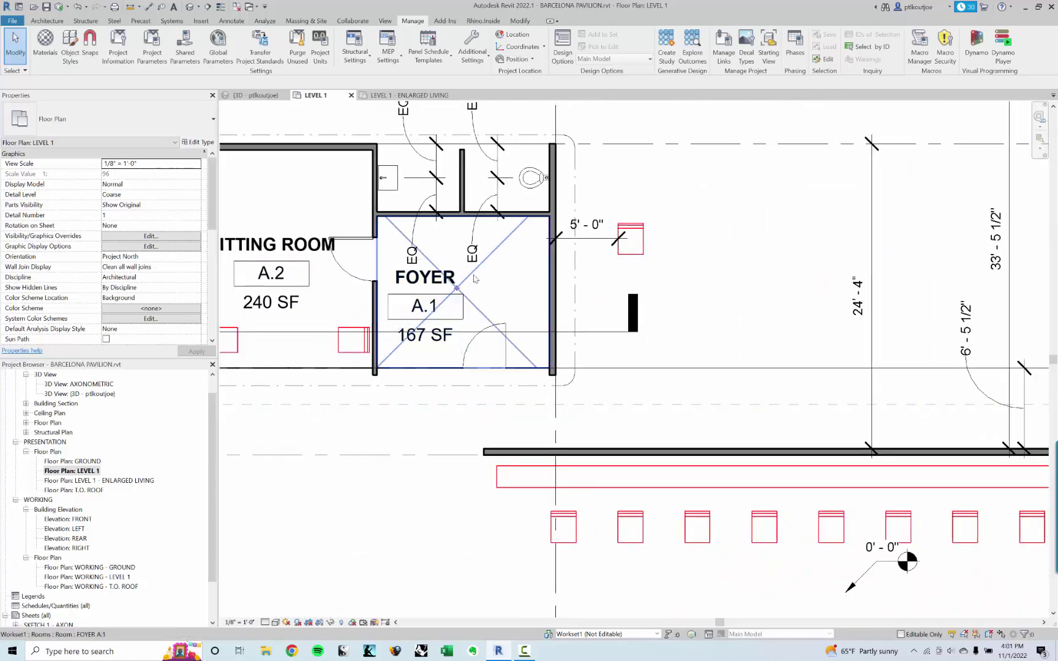
pyautogui.scroll(2, 553, 267)
pyautogui.scroll(-4, 615, 377)
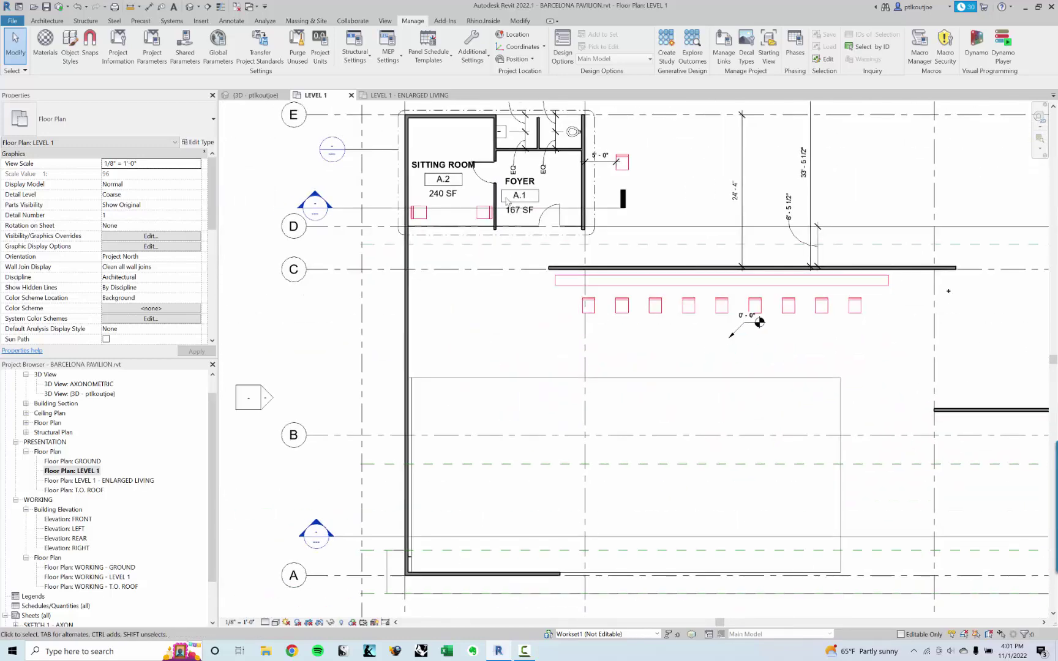
pyautogui.scroll(2, 689, 189)
pyautogui.moveTo(688, 190); pyautogui.dragTo(692, 462, button='middle')
pyautogui.scroll(2, 664, 394)
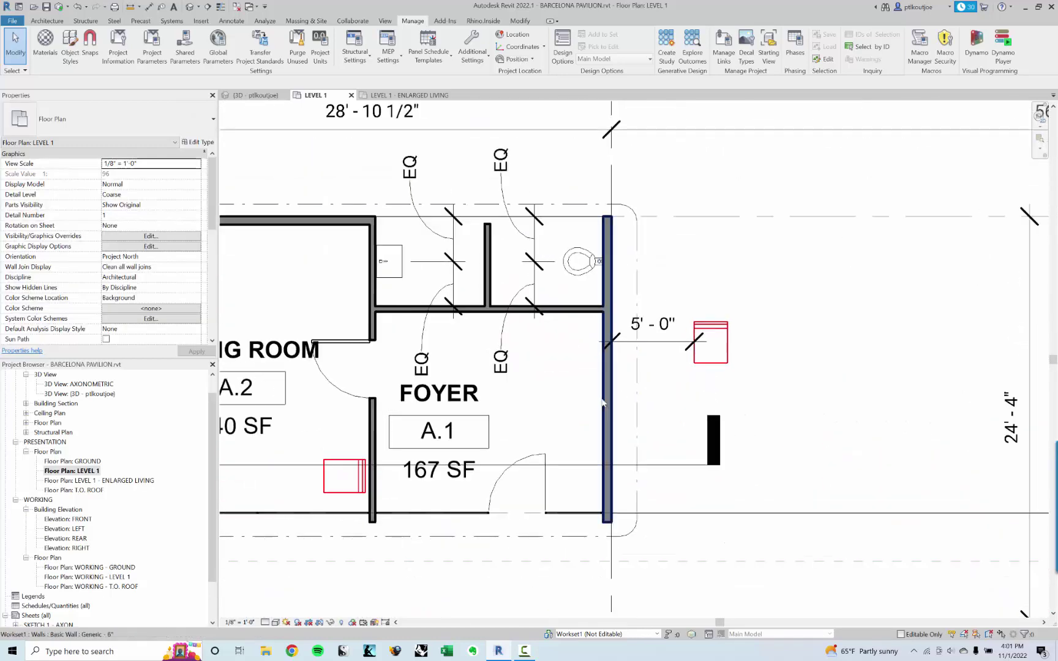
pyautogui.click(607, 401)
pyautogui.press('Escape')
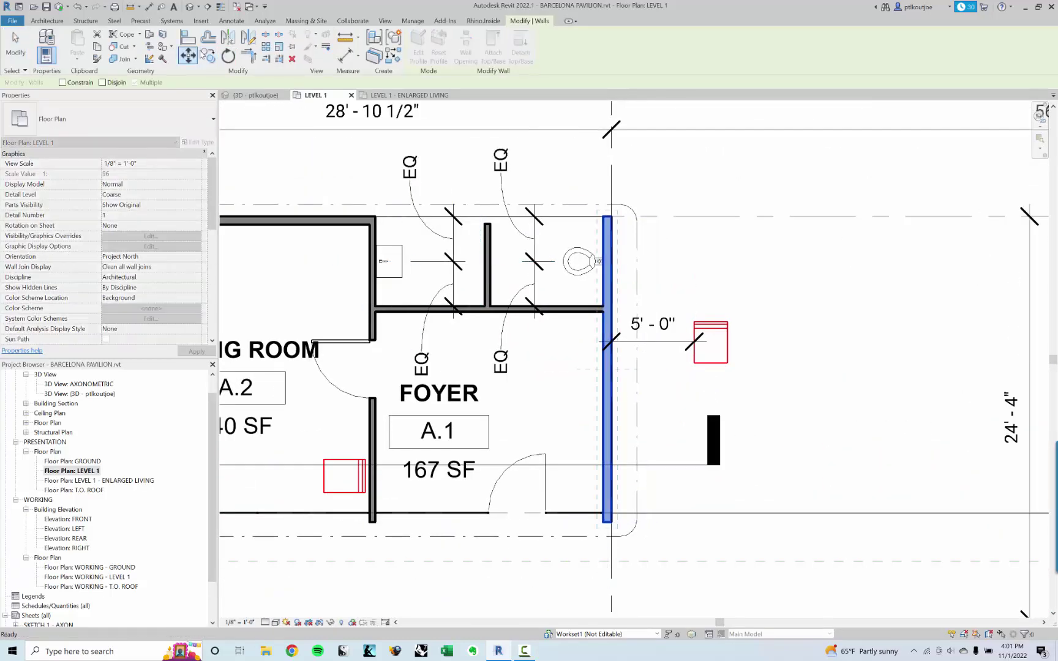
pyautogui.click(606, 380)
# Step: Copy the Foyer's east wall twice to the east, evenly spaced
pyautogui.press('m')
pyautogui.press('v')
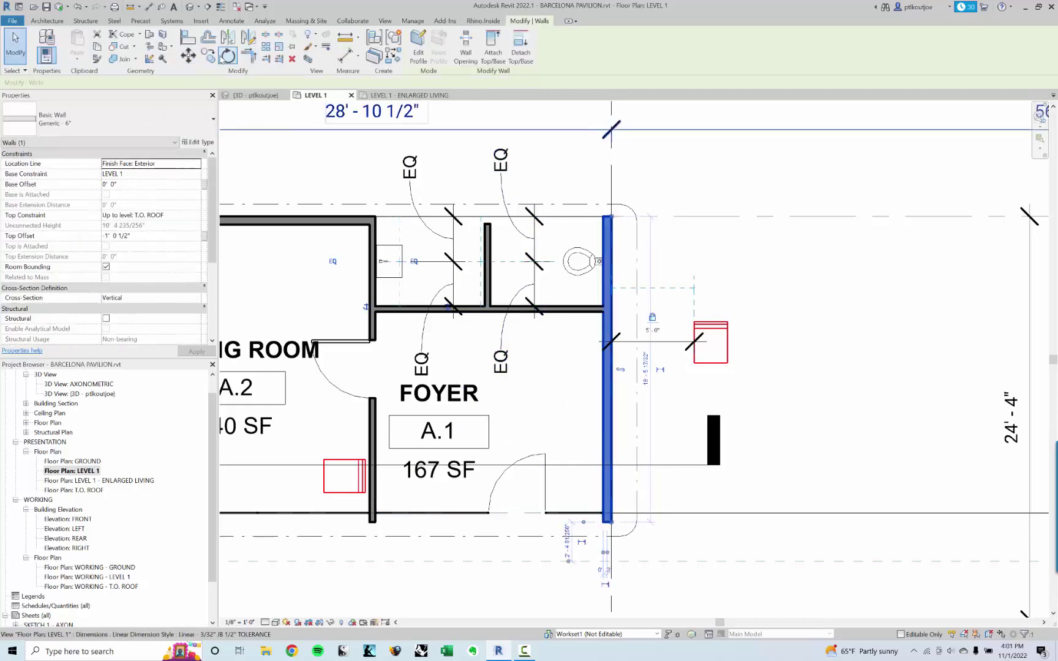
pyautogui.moveTo(783, 324); pyautogui.dragTo(661, 295, button='middle')
pyautogui.click(654, 363)
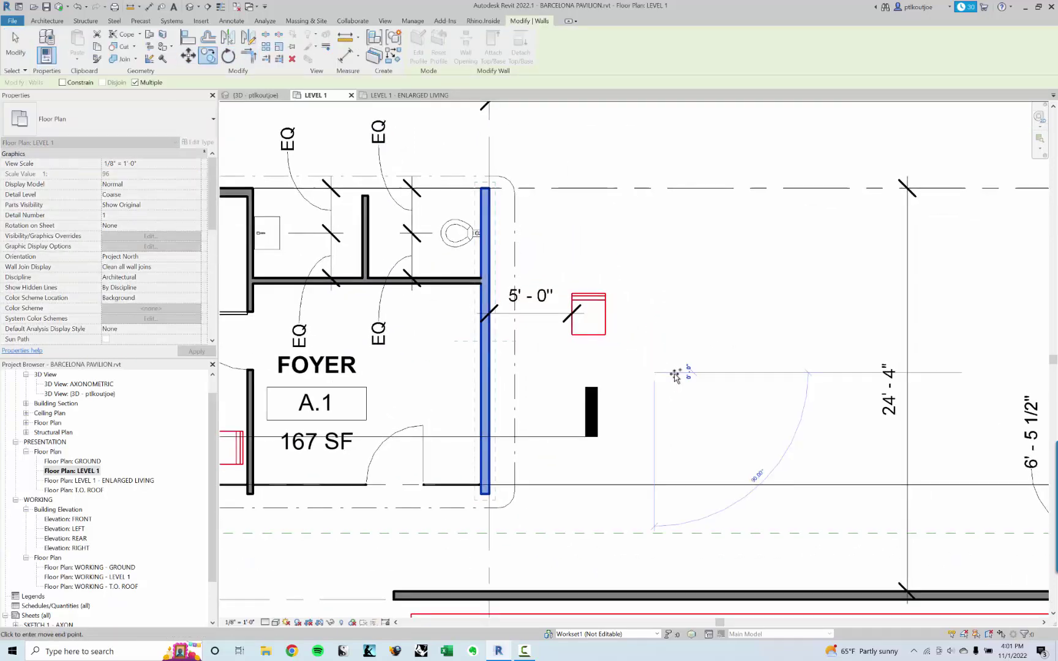
pyautogui.click(811, 370)
pyautogui.moveTo(818, 332); pyautogui.dragTo(518, 326, button='middle')
pyautogui.press('c')
pyautogui.press('o')
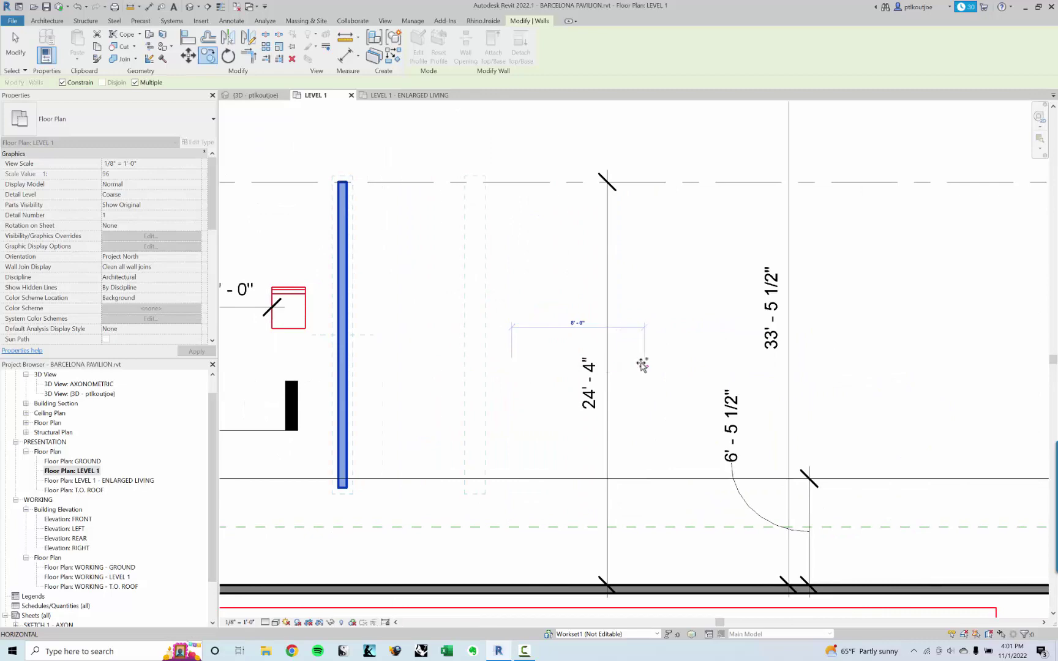
pyautogui.click(640, 364)
pyautogui.press('Escape')
pyautogui.press('Escape')
pyautogui.scroll(-2, 640, 363)
pyautogui.moveTo(406, 371); pyautogui.dragTo(666, 328, button='middle')
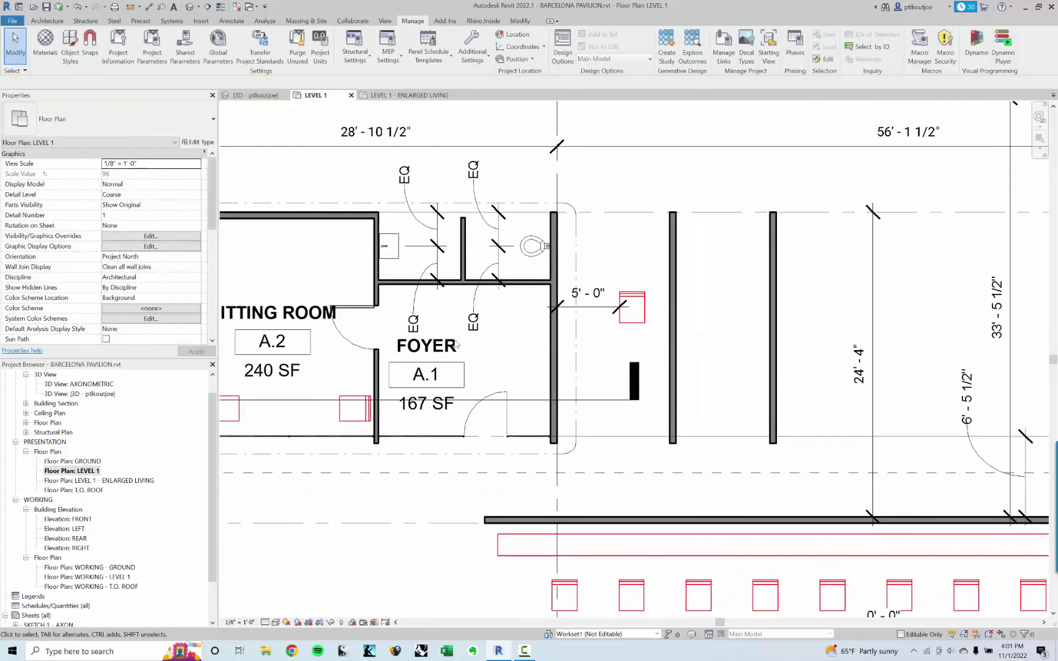
# Step: Use Create Similar on the Sitting Room door to place a matching Single-Flush door in the new wall
pyautogui.click(360, 314)
pyautogui.rightClick(360, 314)
pyautogui.click(392, 416)
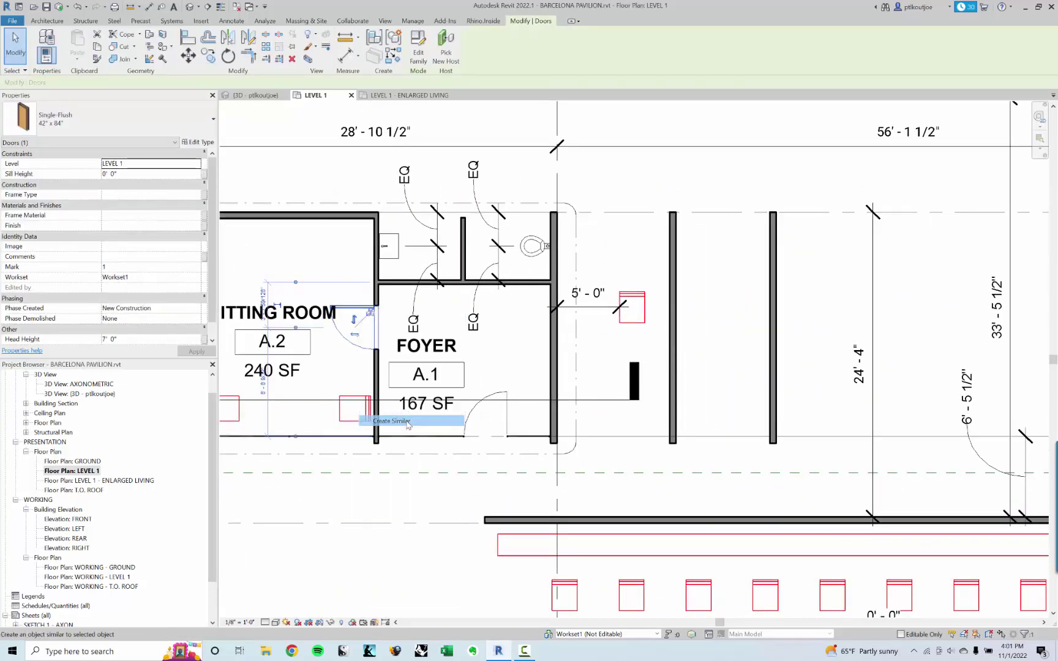
pyautogui.click(673, 256)
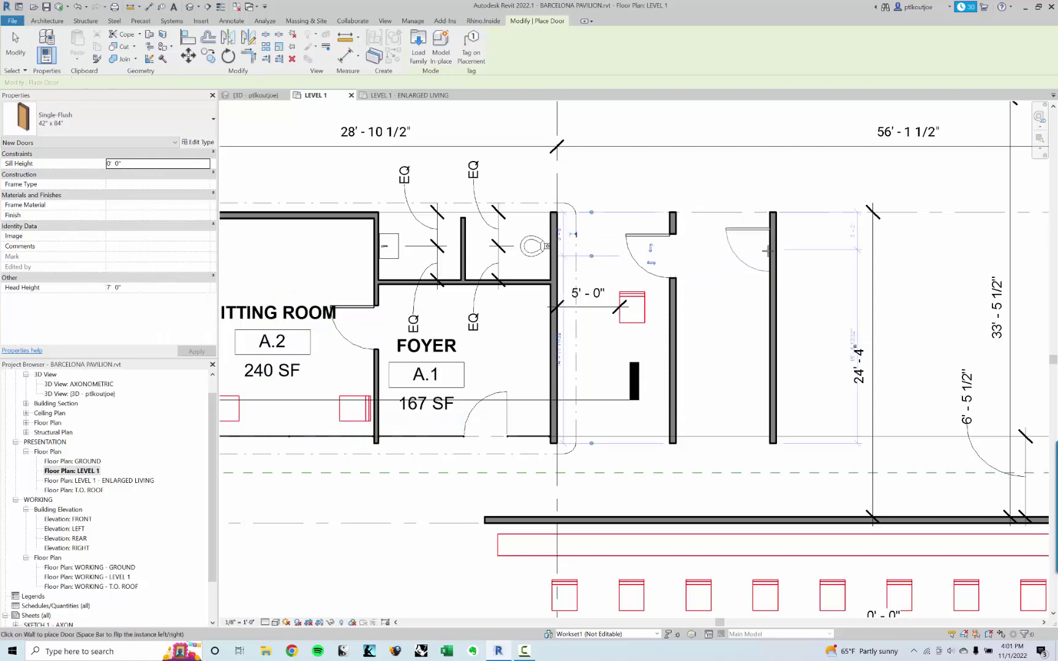
pyautogui.press('Escape')
pyautogui.press('Escape')
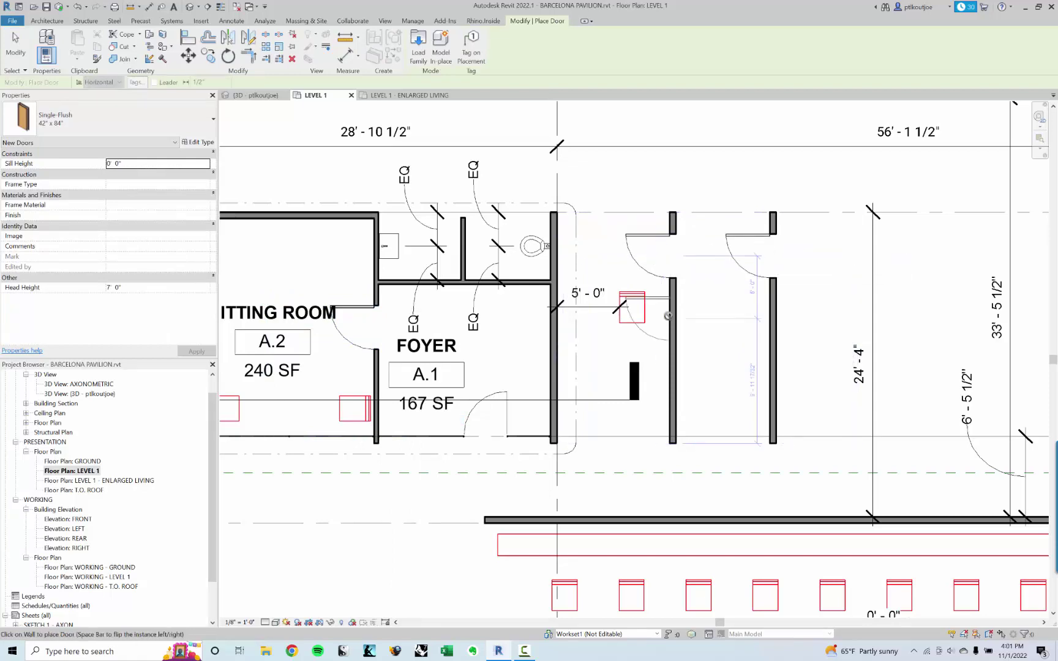
pyautogui.moveTo(426, 317); pyautogui.dragTo(482, 318, button='middle')
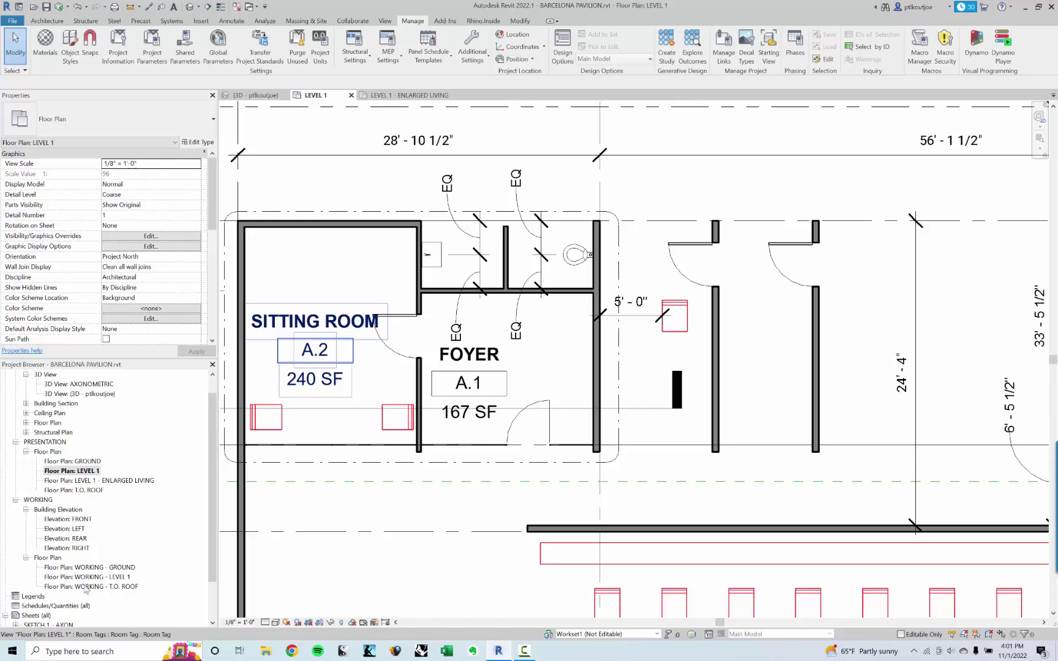
pyautogui.moveTo(374, 325); pyautogui.dragTo(415, 302, button='middle')
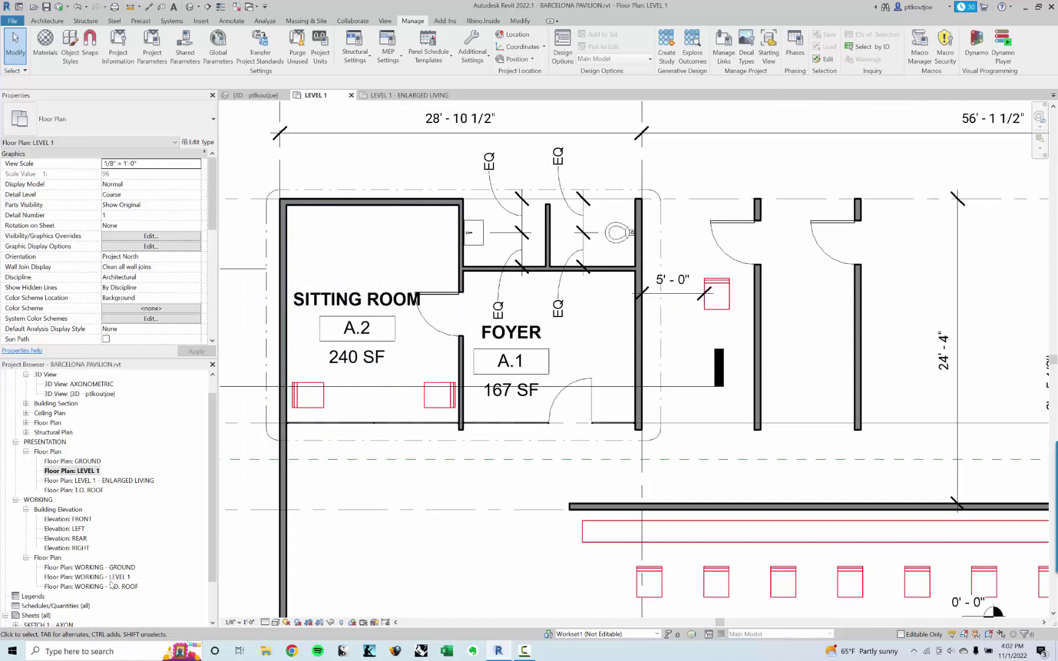
# Step: Open the WORKING - LEVEL 1 floor plan and inspect its walls and imported drawing
pyautogui.doubleClick(92, 568)
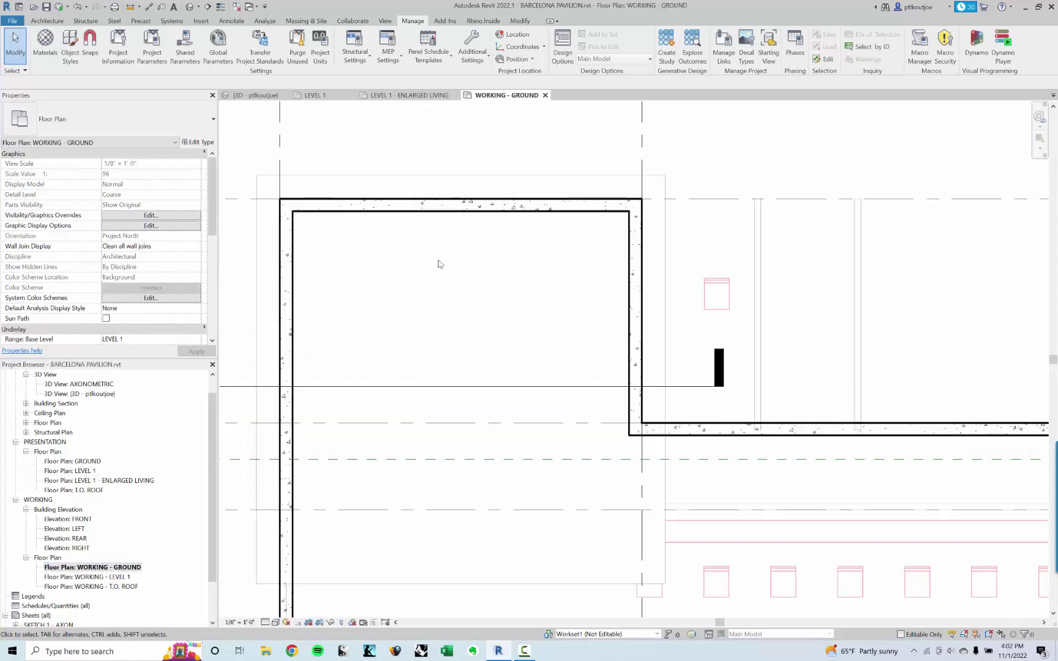
pyautogui.scroll(-2, 574, 302)
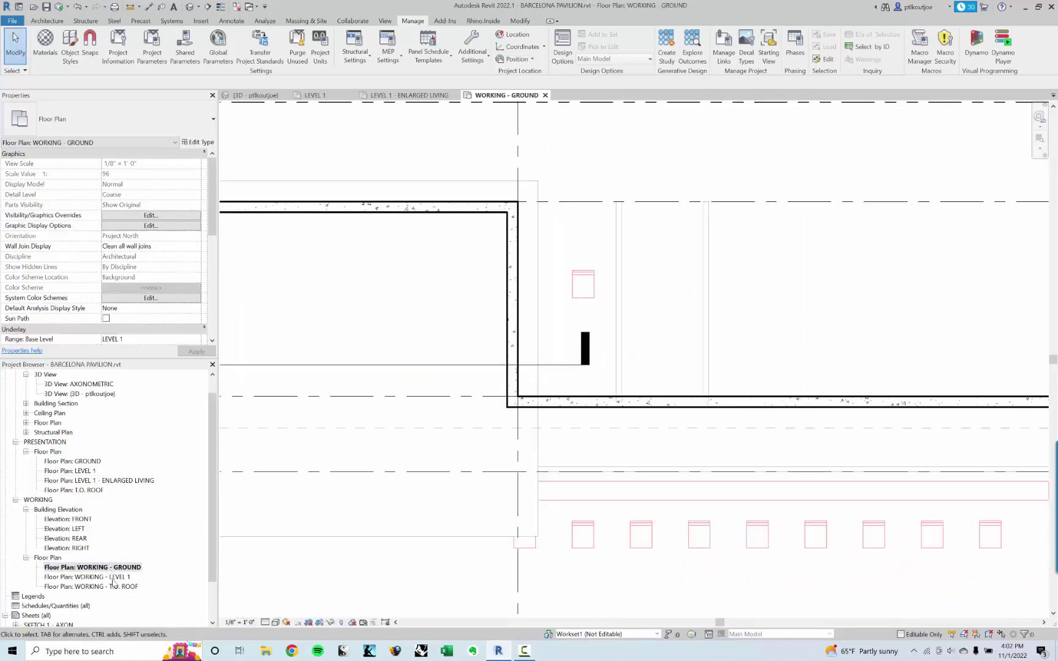
pyautogui.doubleClick(92, 578)
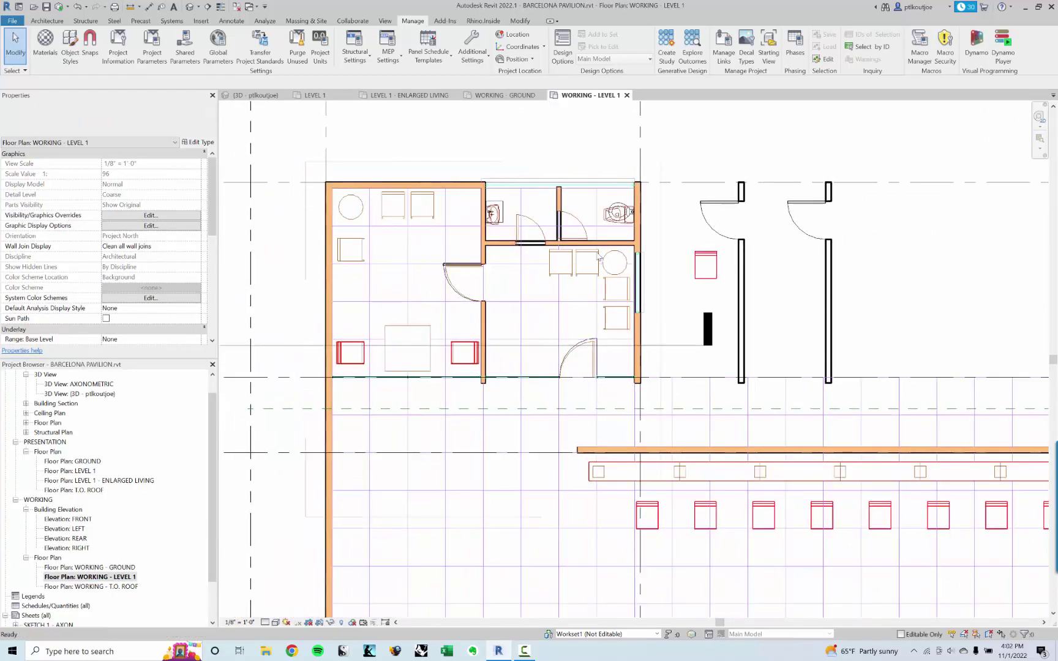
pyautogui.click(609, 455)
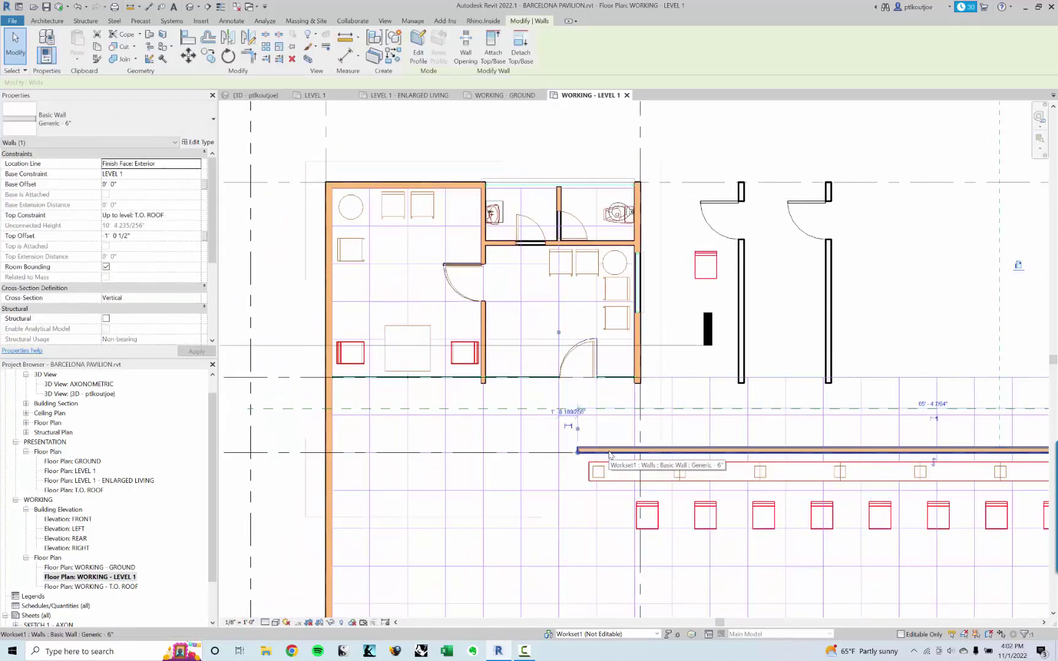
pyautogui.click(495, 317)
pyautogui.moveTo(494, 316); pyautogui.dragTo(470, 316, button='middle')
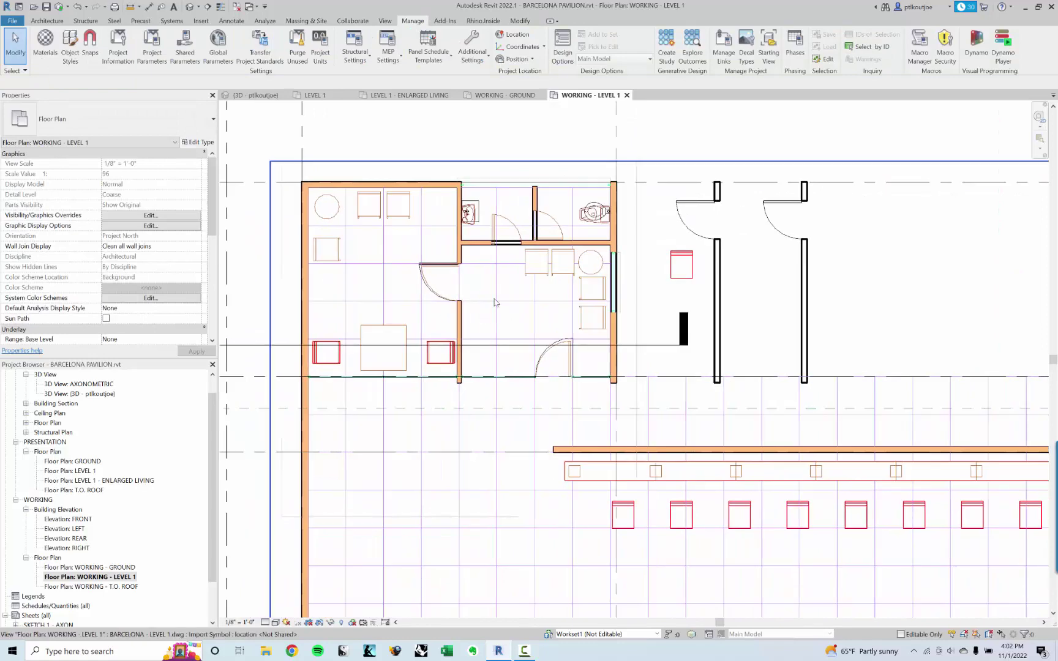
pyautogui.click(495, 302)
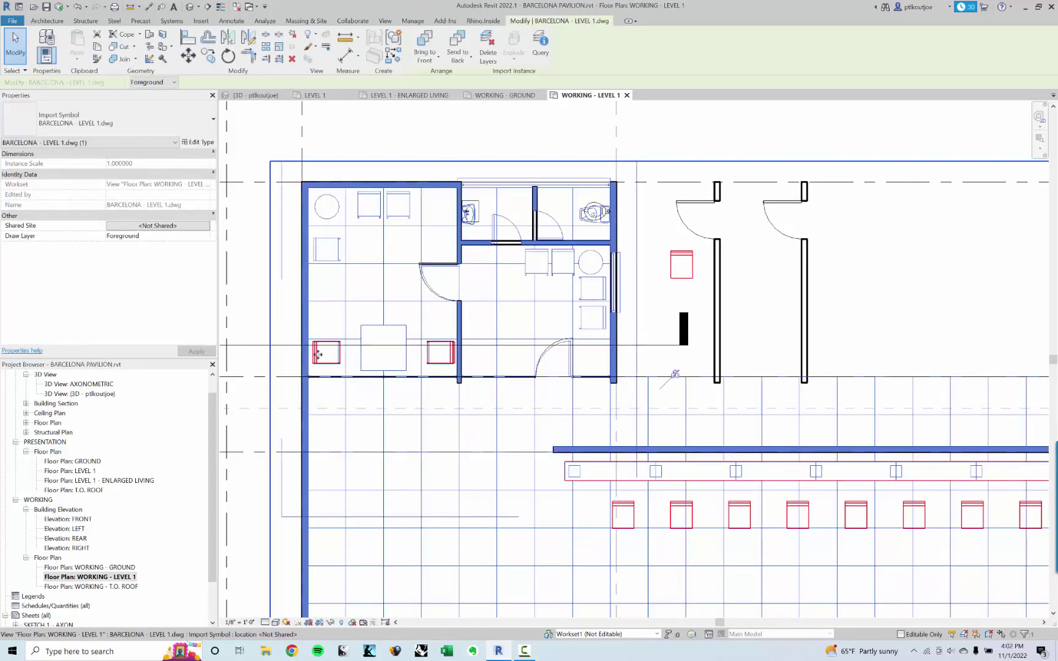
pyautogui.press('Escape')
# Step: Duplicate WORKING - LEVEL 1 and rename the copy 'WORKING - LEVEL 1 Fire Rating Check'
pyautogui.rightClick(103, 578)
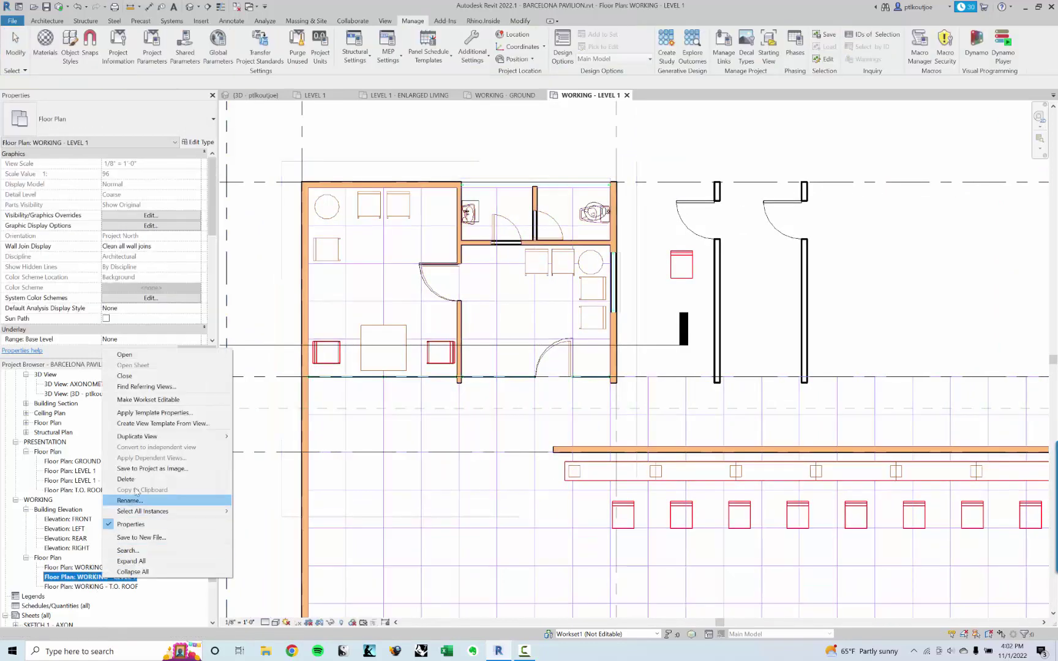
pyautogui.moveTo(153, 436)
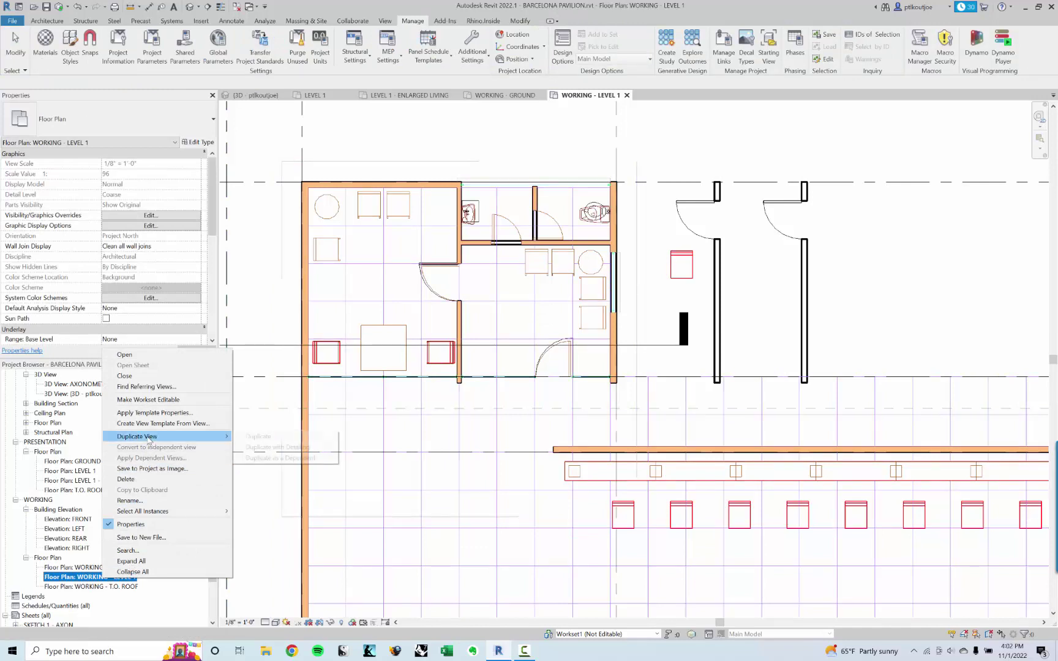
pyautogui.click(283, 438)
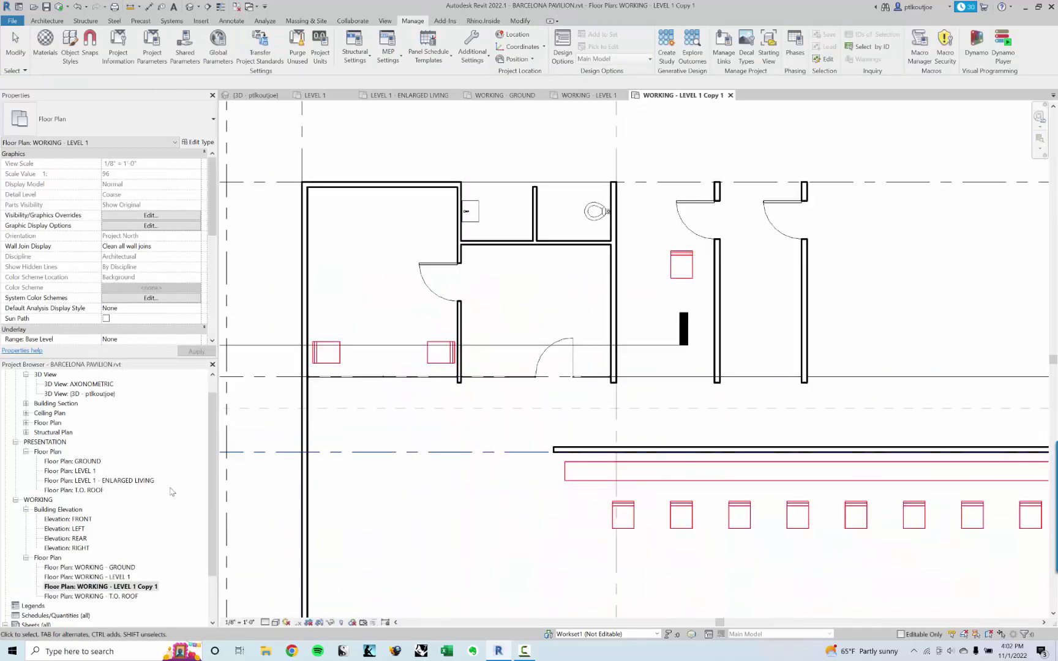
pyautogui.rightClick(130, 588)
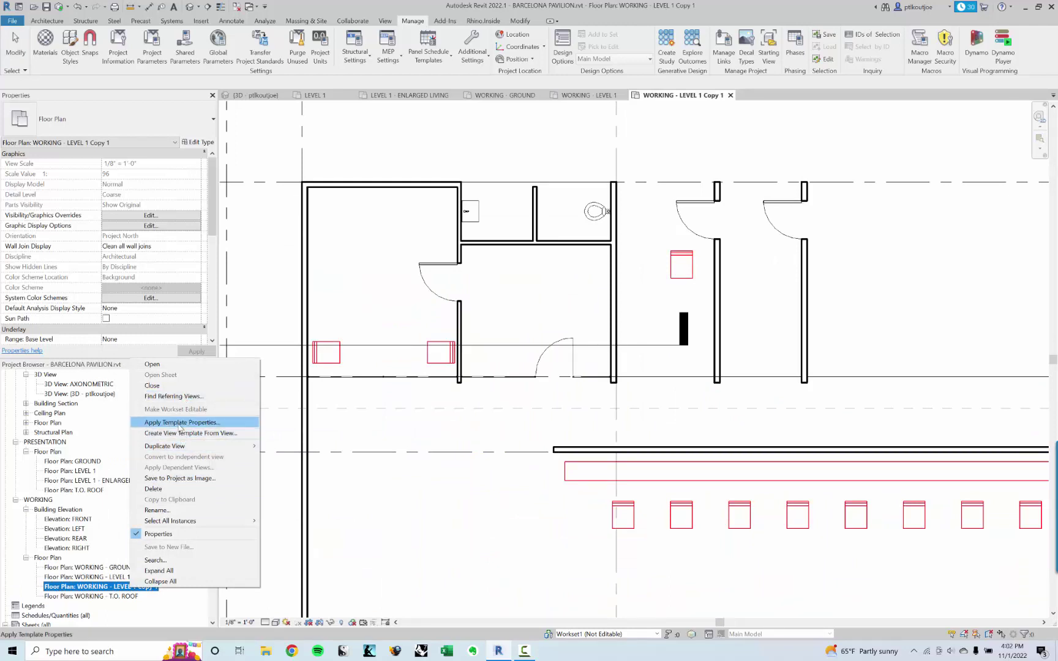
pyautogui.click(158, 510)
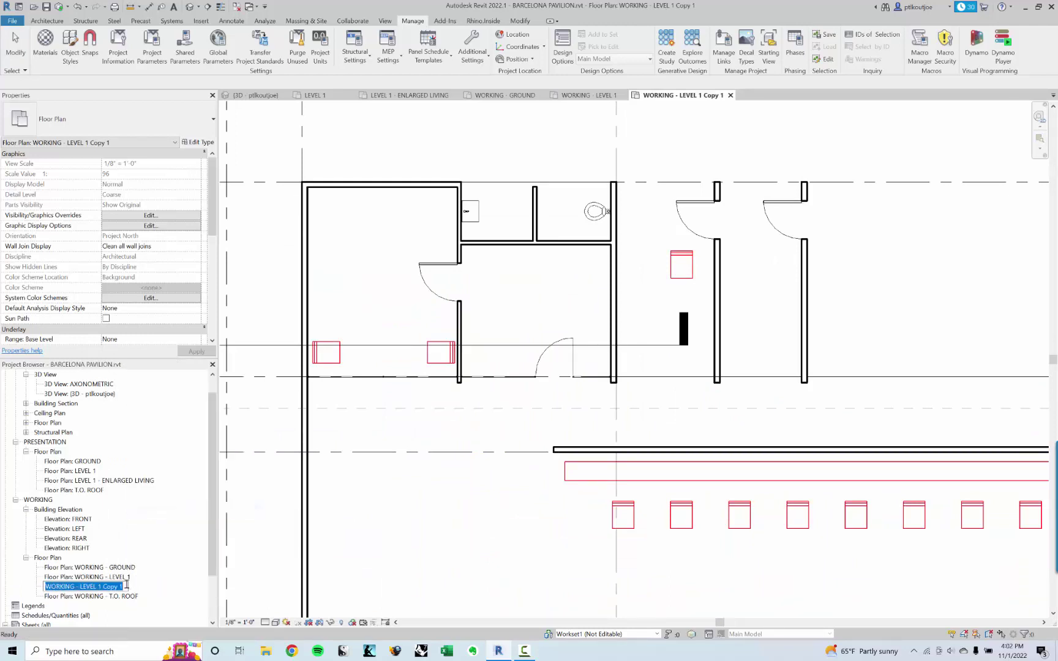
pyautogui.moveTo(125, 586); pyautogui.dragTo(105, 585)
pyautogui.write('Fire Rating C')
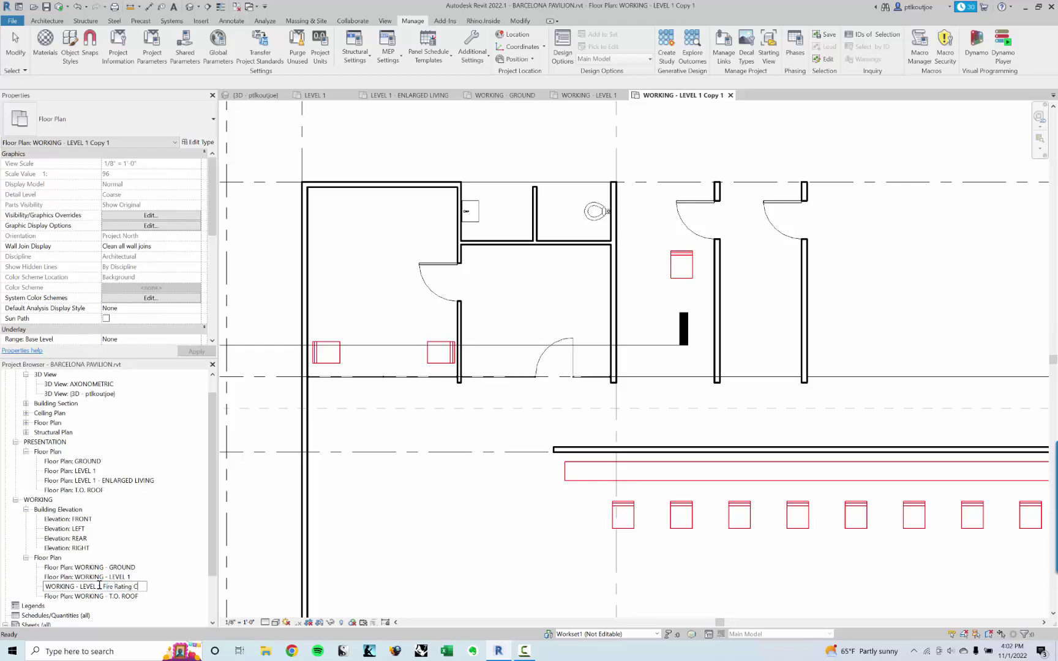
pyautogui.write('hec')
pyautogui.write('eck')
pyautogui.press('Return')
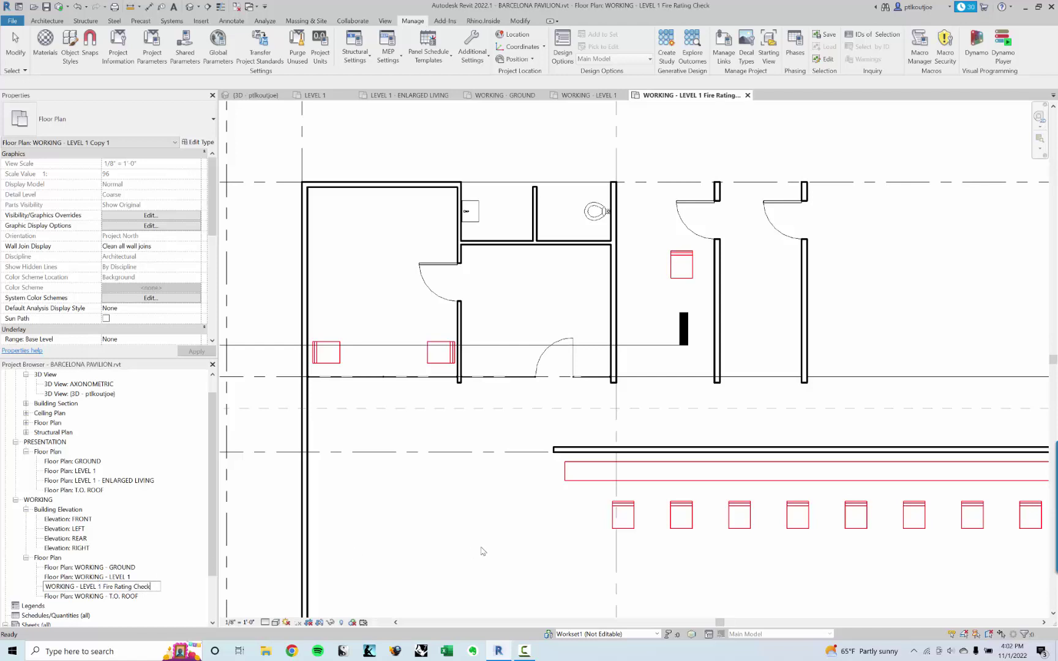
pyautogui.moveTo(449, 513); pyautogui.dragTo(449, 466, button='middle')
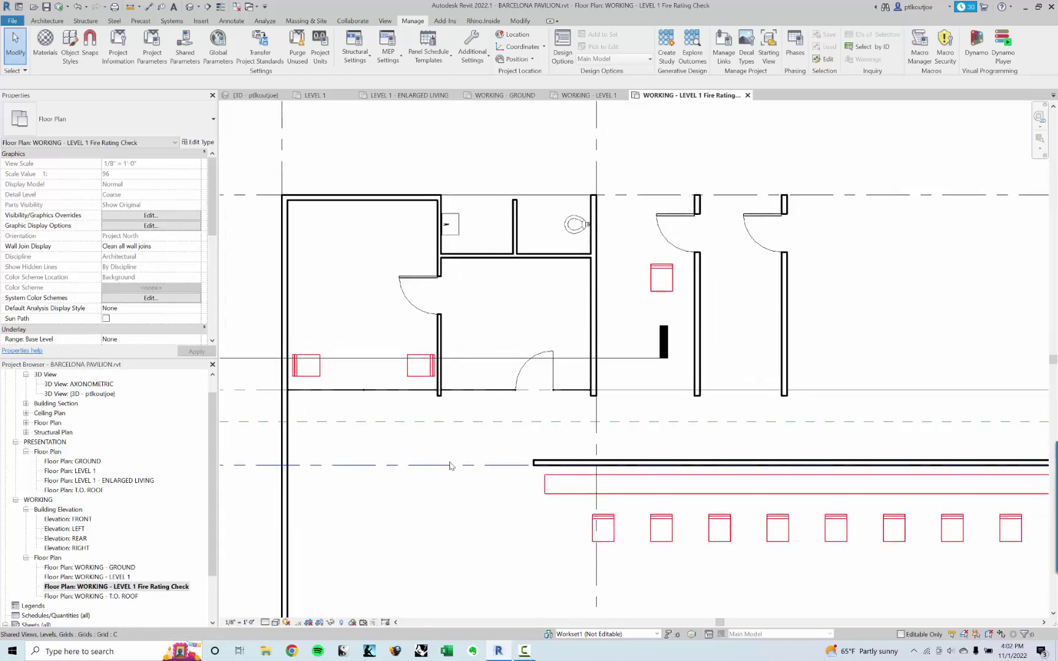
# Step: Select the left room's door and rename its type to 42" x 84" - RATED
pyautogui.scroll(-1, 479, 507)
pyautogui.moveTo(479, 508); pyautogui.dragTo(468, 421, button='middle')
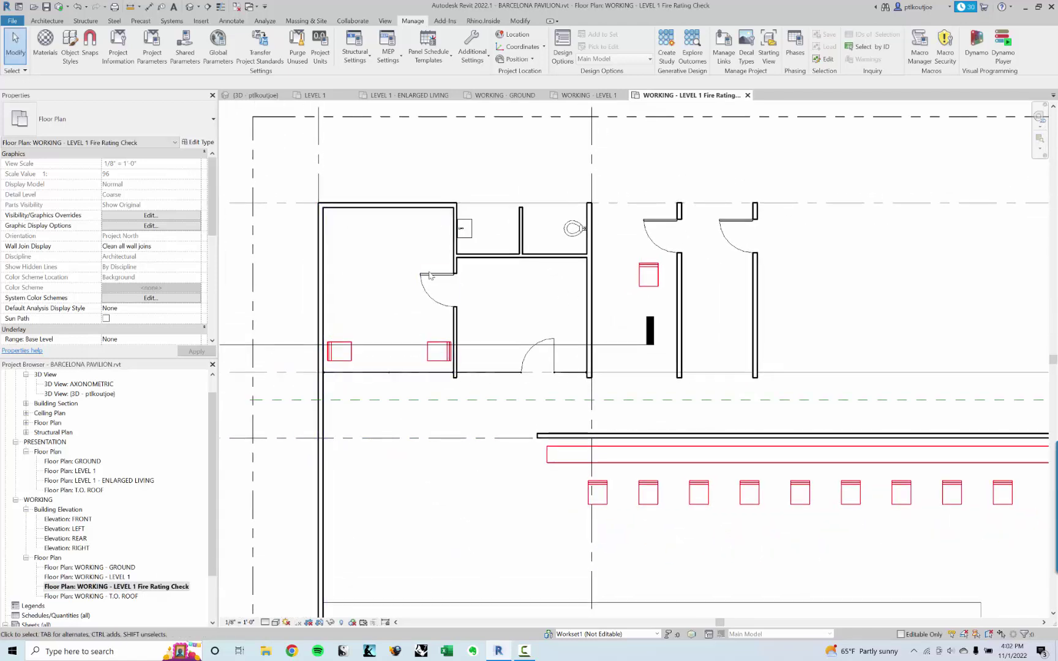
pyautogui.moveTo(517, 287); pyautogui.dragTo(523, 305, button='middle')
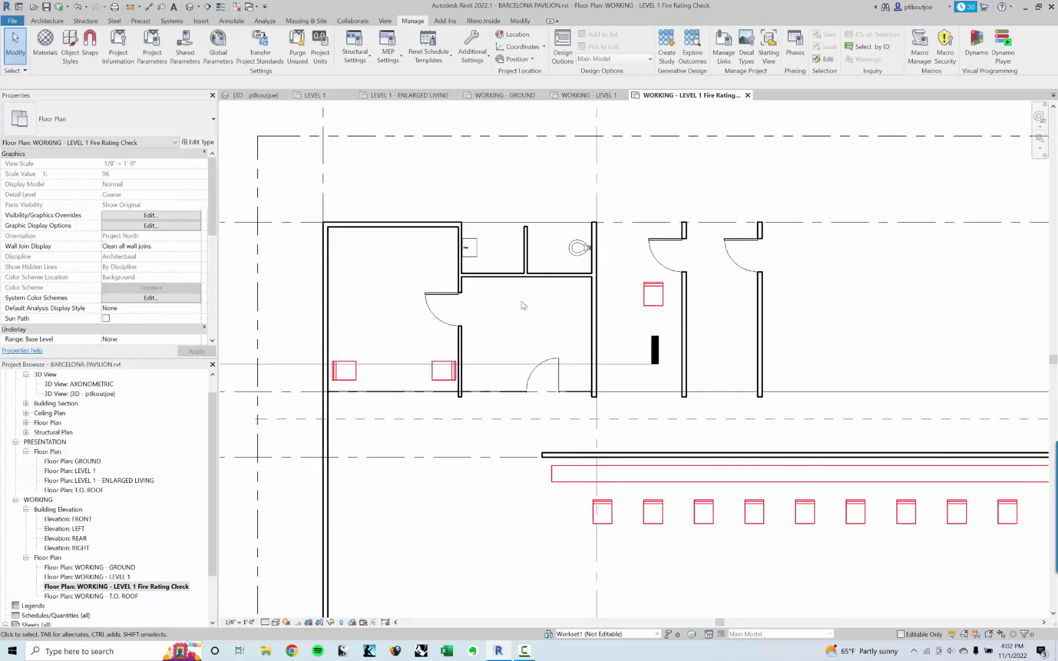
pyautogui.click(434, 298)
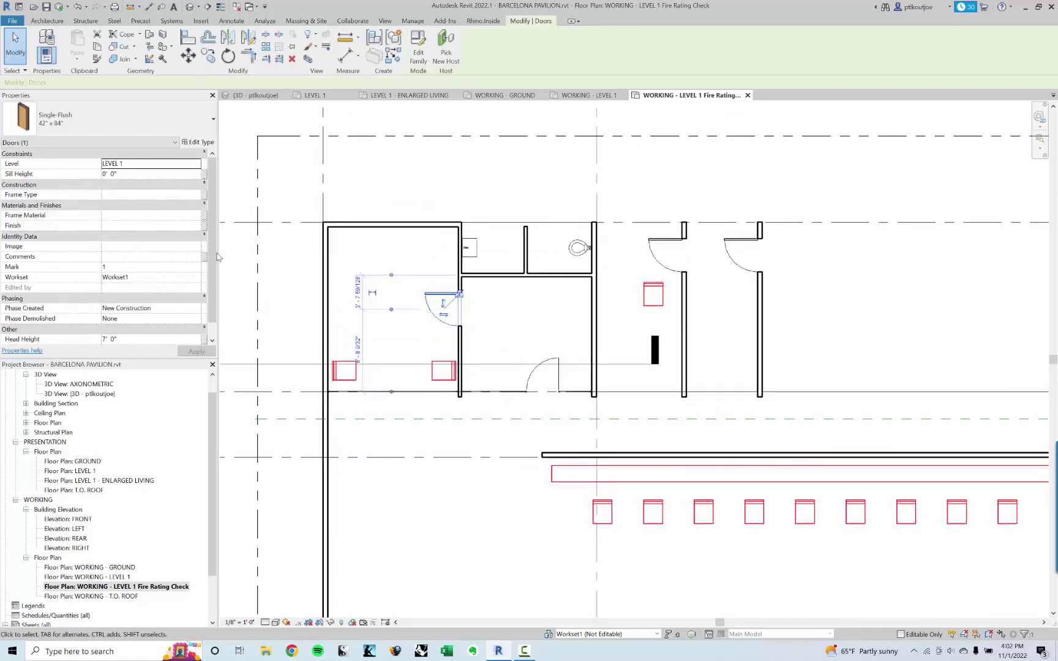
pyautogui.click(205, 143)
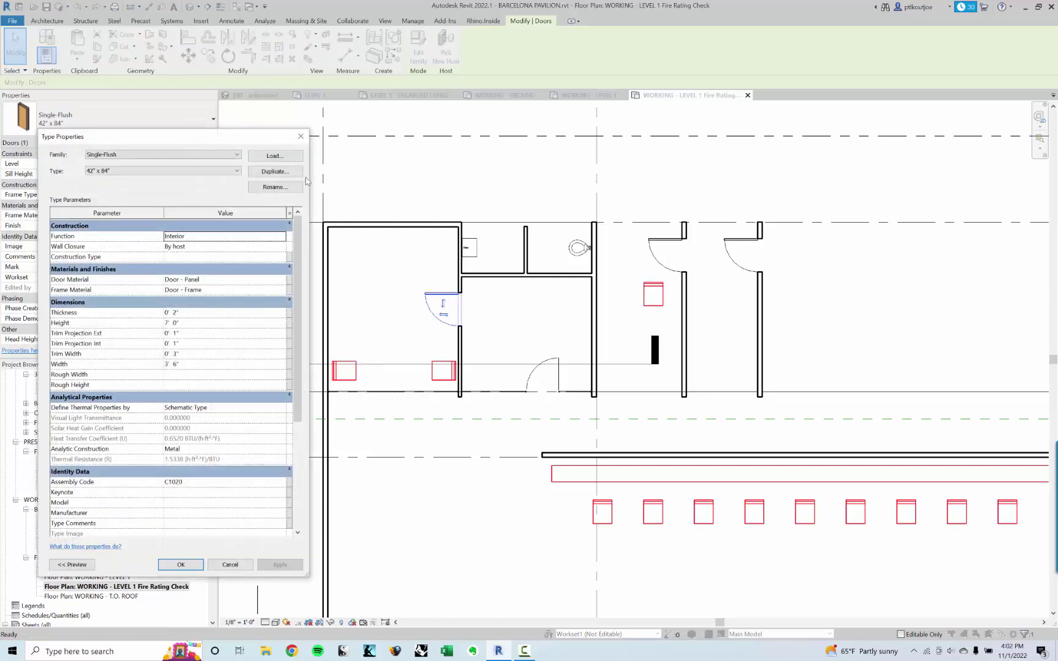
pyautogui.click(276, 187)
pyautogui.click(253, 430)
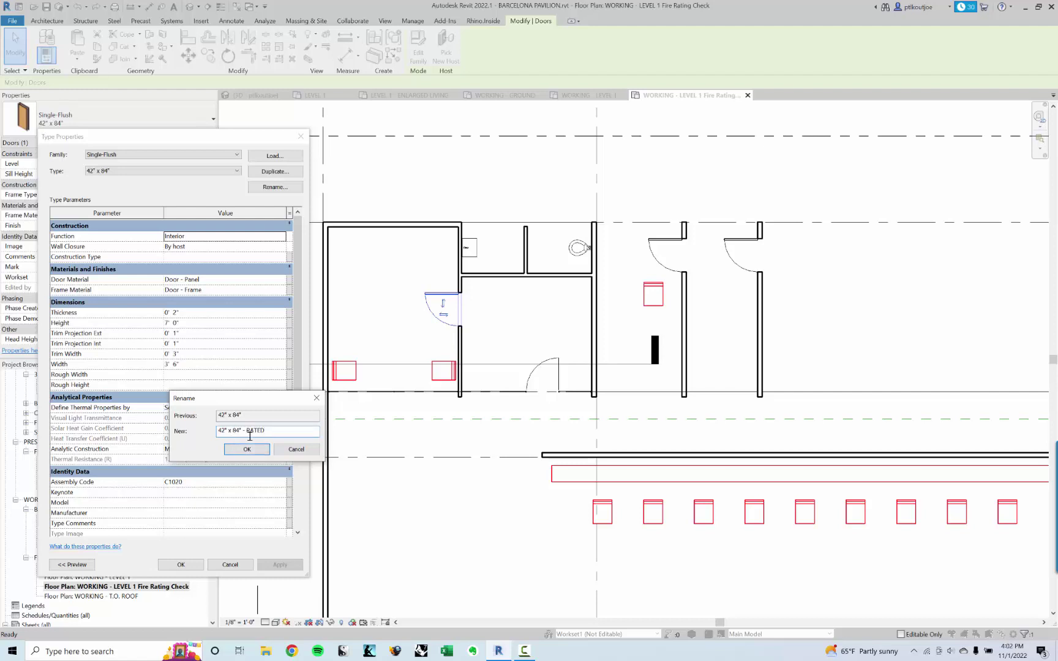
pyautogui.click(245, 450)
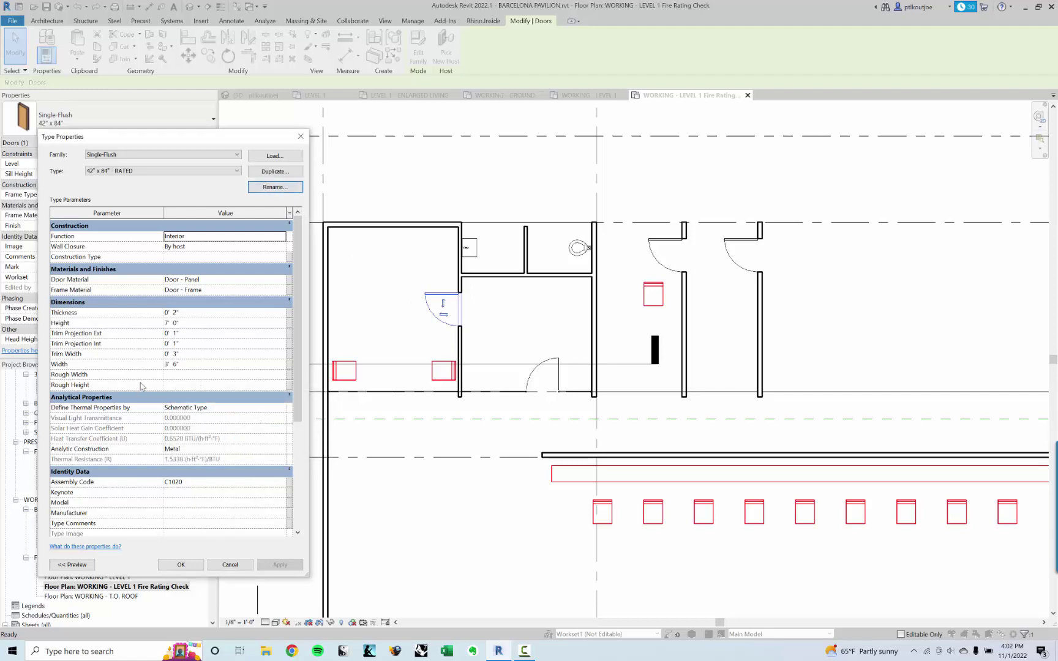
# Step: Set the RATED type's Fire Rating to 1 and apply the change
pyautogui.scroll(-2, 150, 373)
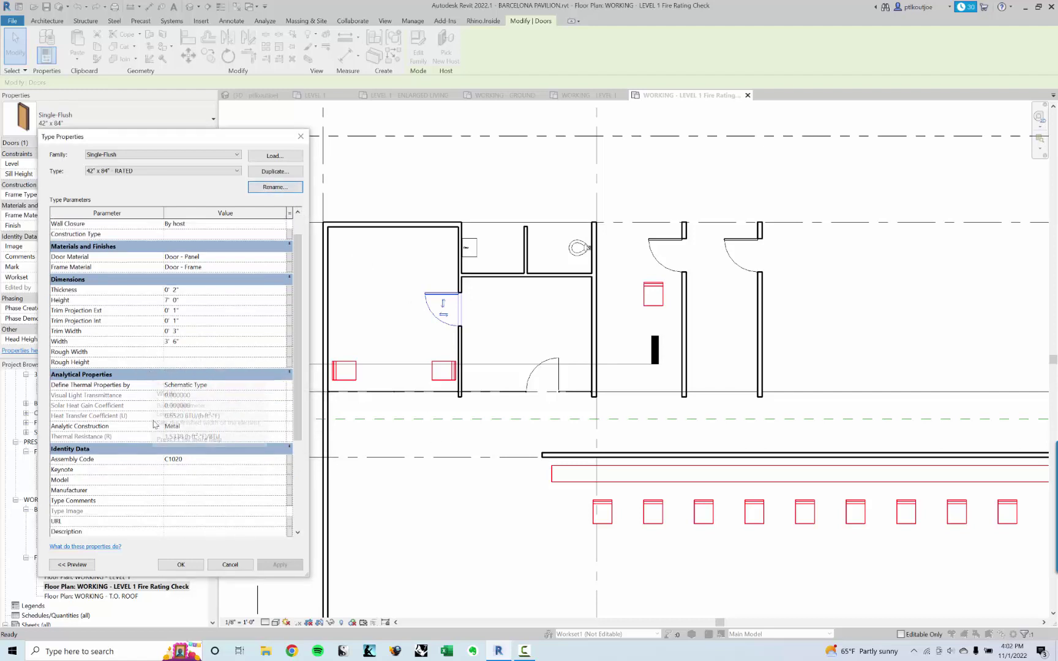
pyautogui.click(181, 521)
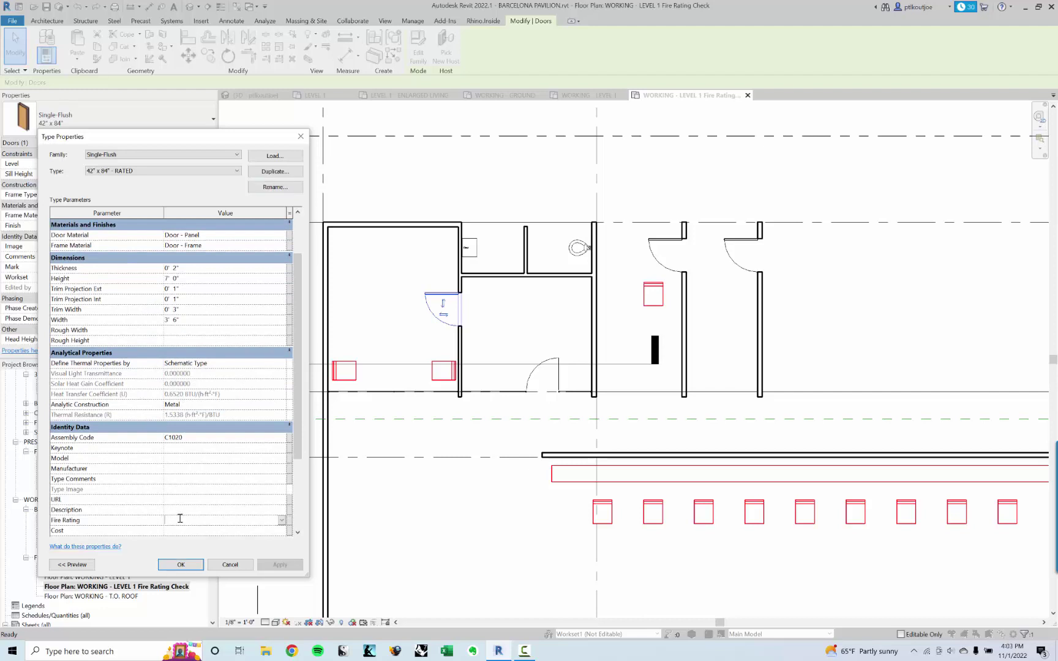
pyautogui.click(183, 564)
pyautogui.click(421, 516)
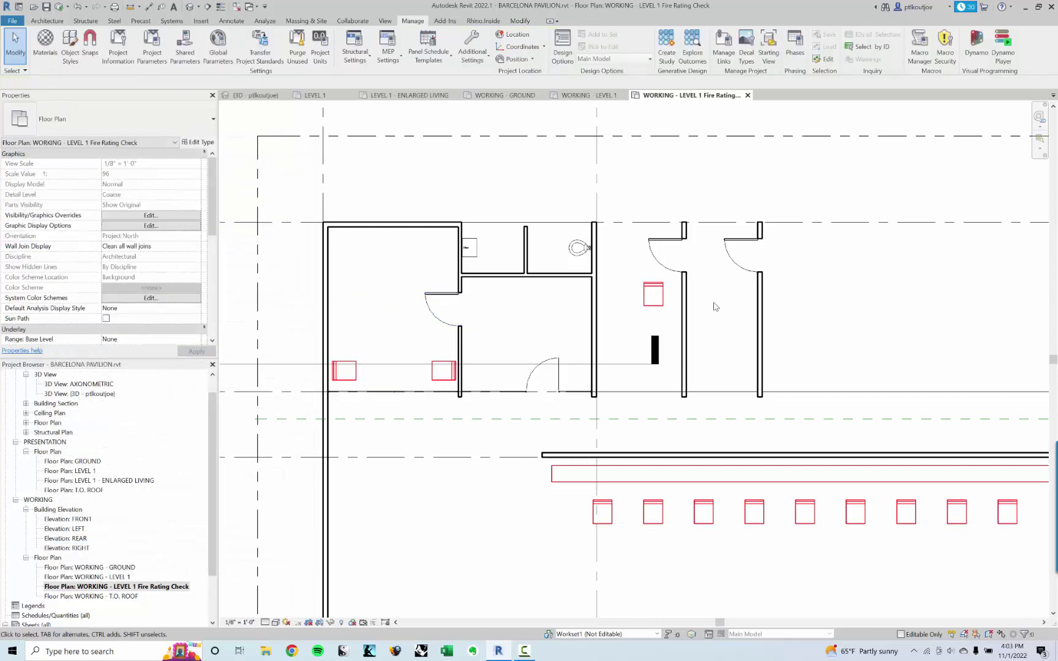
pyautogui.click(662, 250)
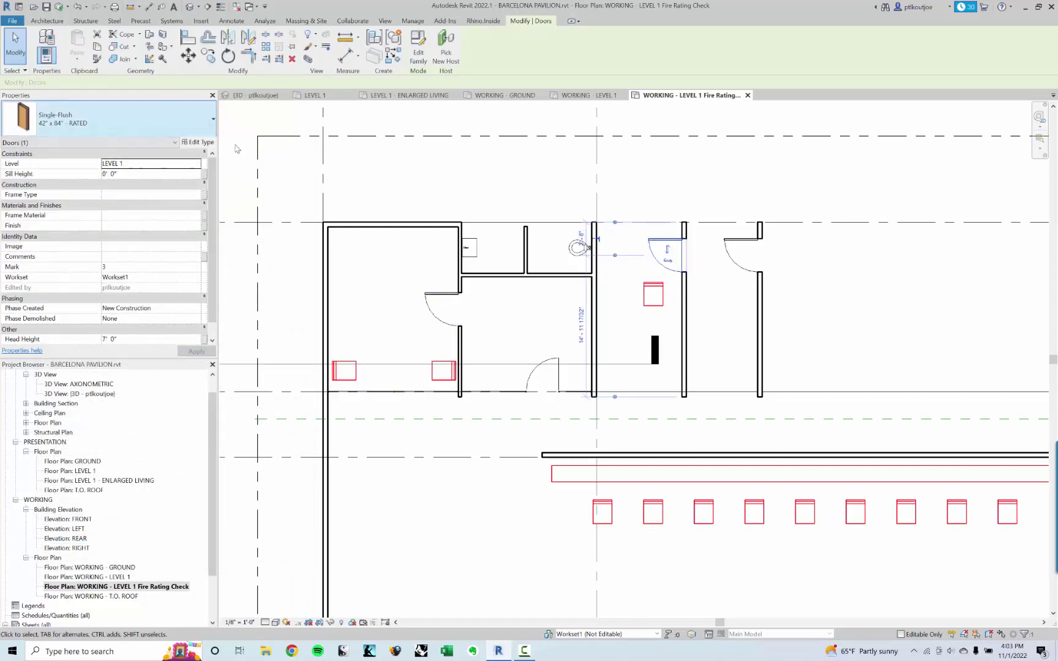
# Step: Duplicate the RATED door type as 42" x 84" - NON RATED
pyautogui.click(199, 143)
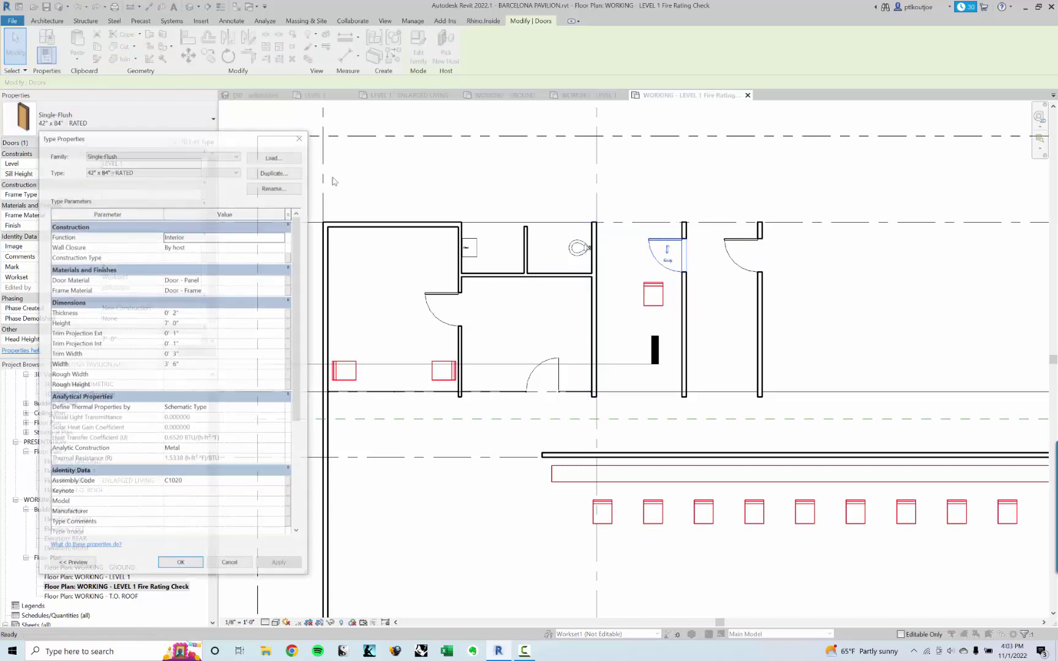
pyautogui.click(268, 172)
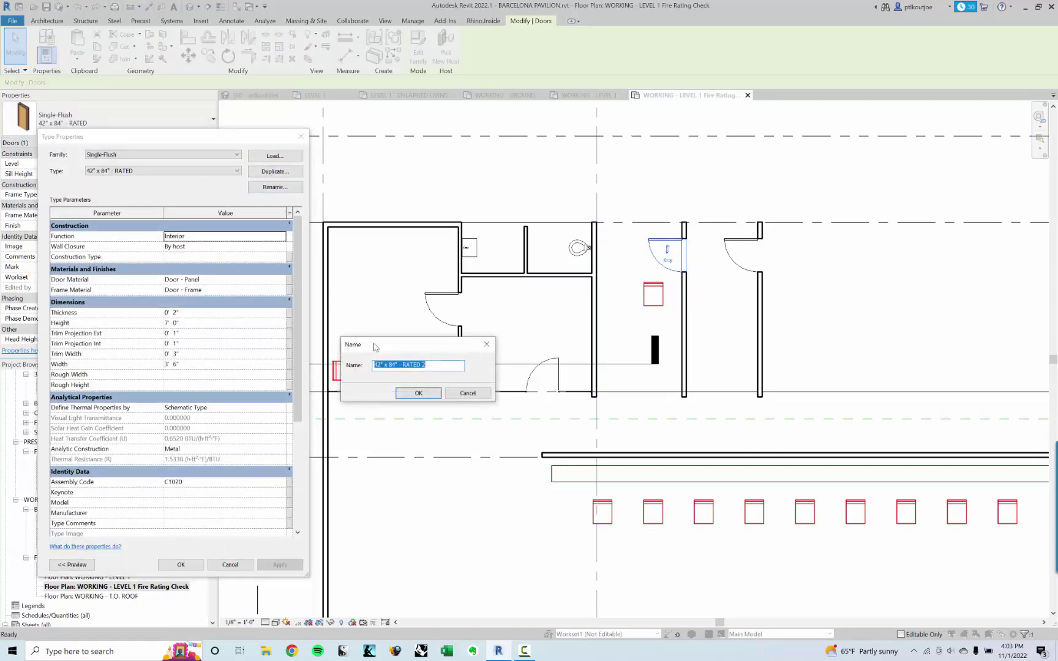
pyautogui.moveTo(398, 367); pyautogui.dragTo(475, 371)
pyautogui.press('BackSpace')
pyautogui.write('- NON RATED')
pyautogui.press('Return')
# Step: Clear the NON RATED type's Fire Rating value and save the type
pyautogui.scroll(-5, 224, 491)
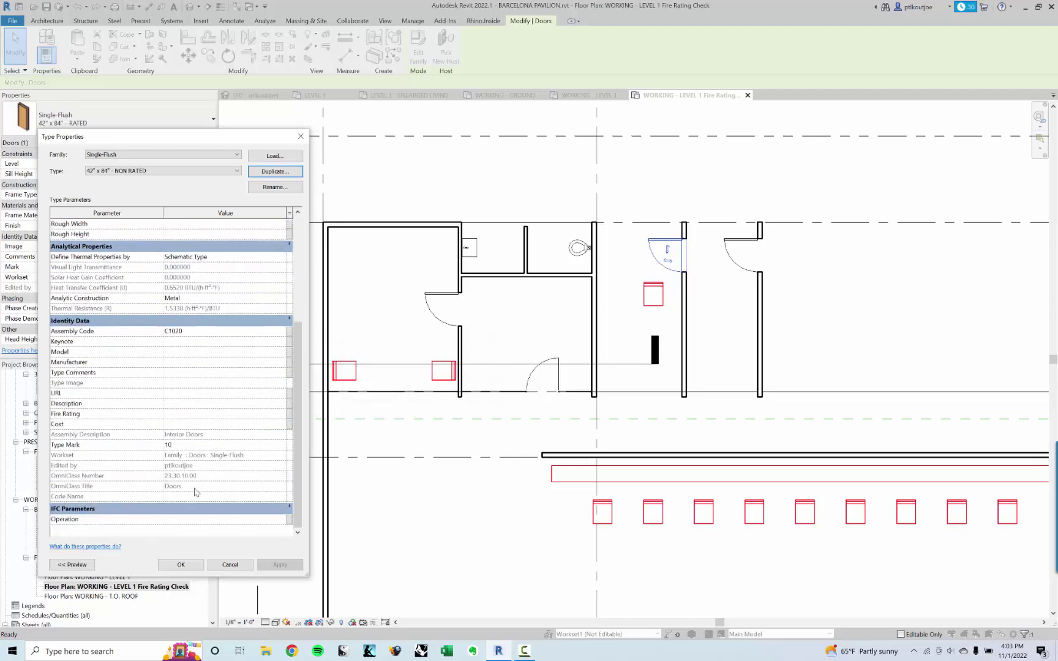
pyautogui.scroll(3, 206, 453)
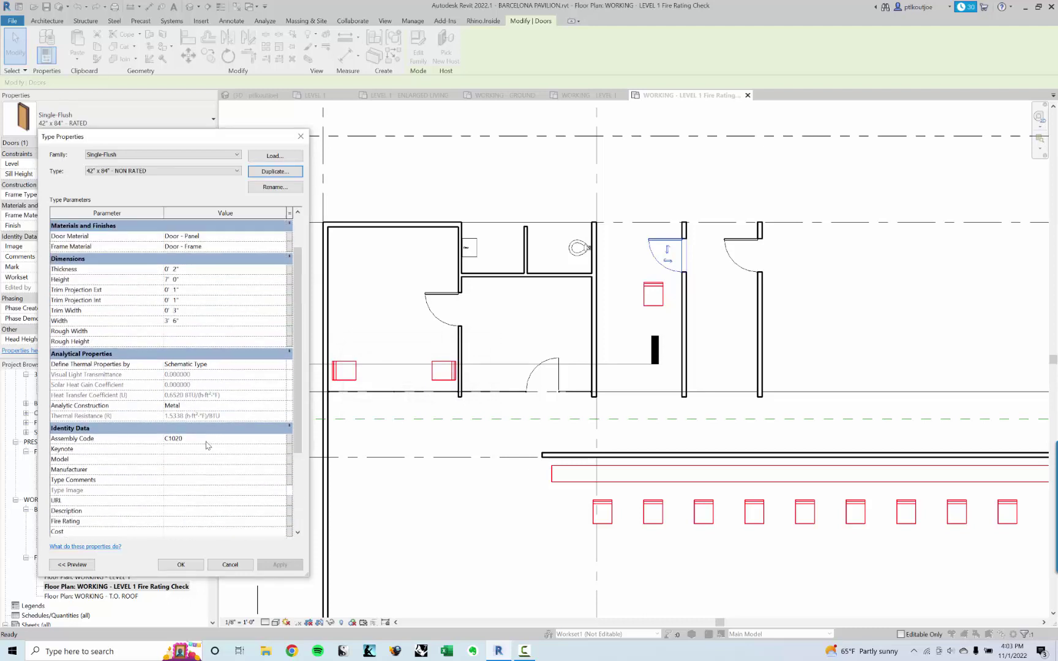
pyautogui.scroll(-1, 195, 453)
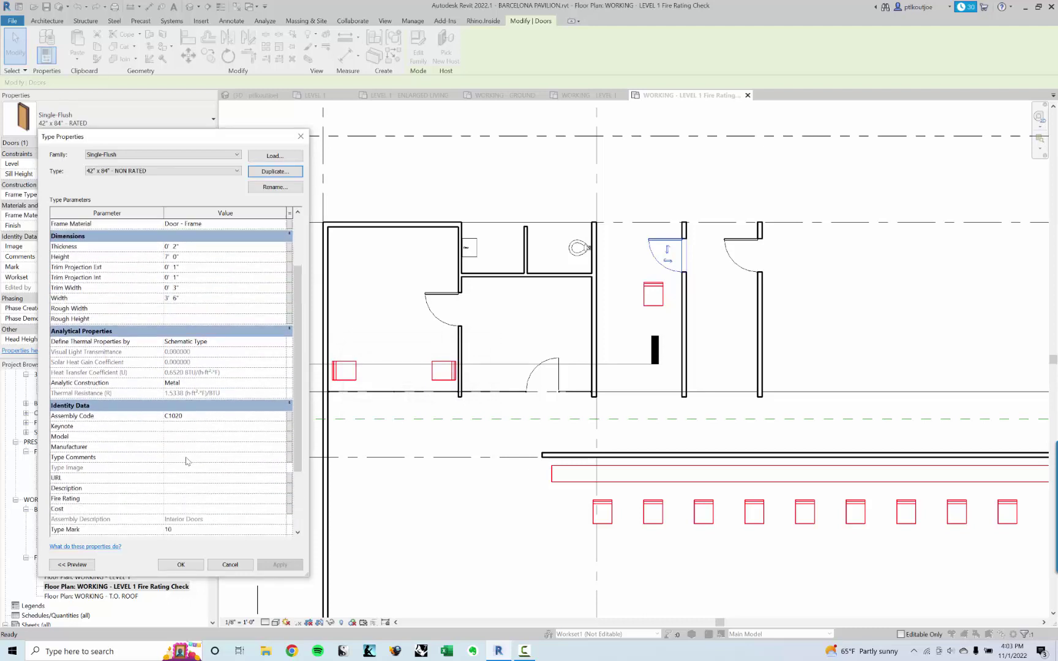
pyautogui.click(169, 501)
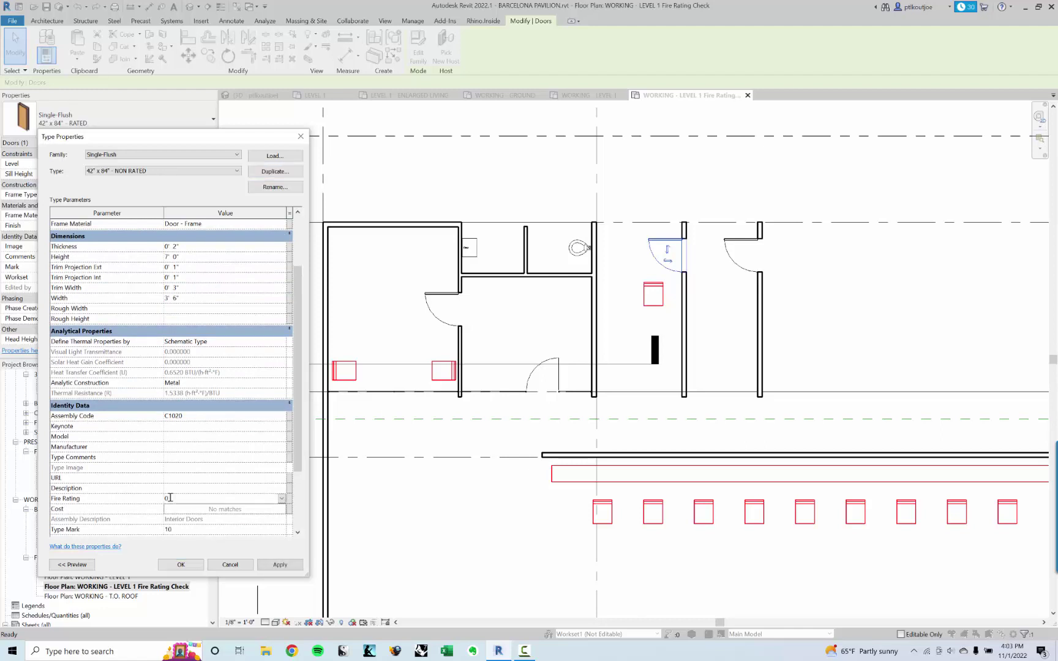
pyautogui.write('0')
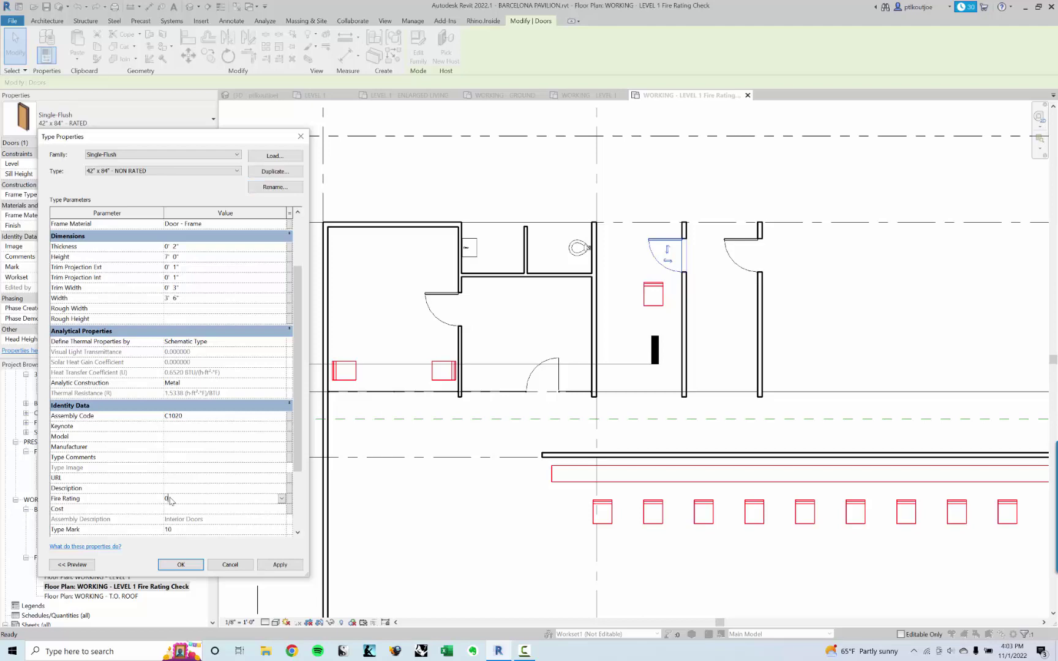
pyautogui.press('BackSpace')
pyautogui.click(181, 565)
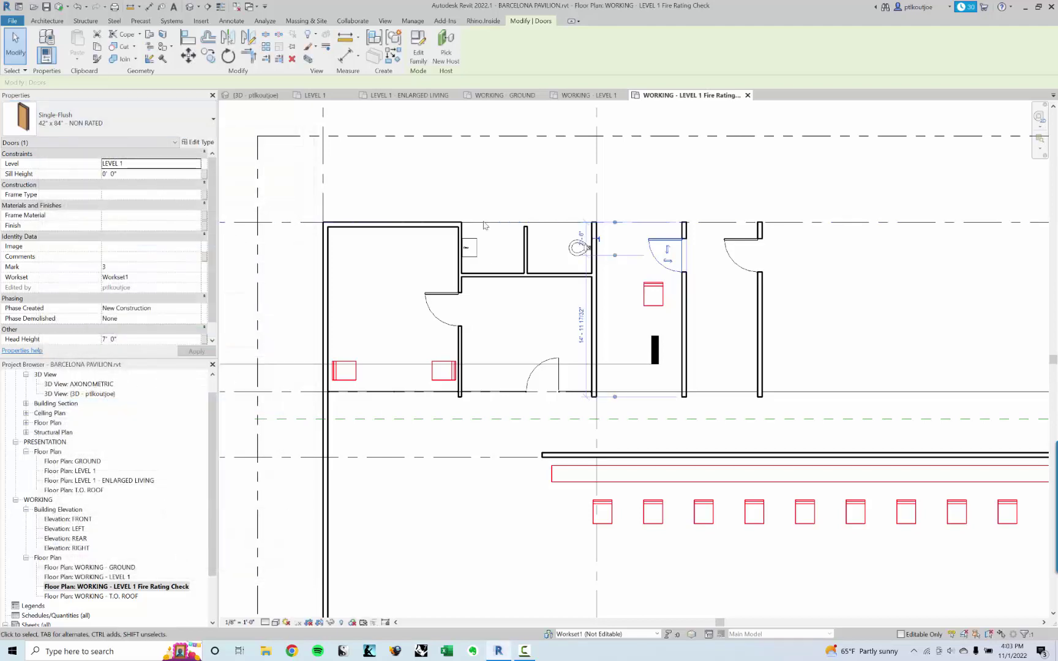
# Step: Review the type properties of the left RATED door and the far right door
pyautogui.click(443, 308)
pyautogui.click(212, 143)
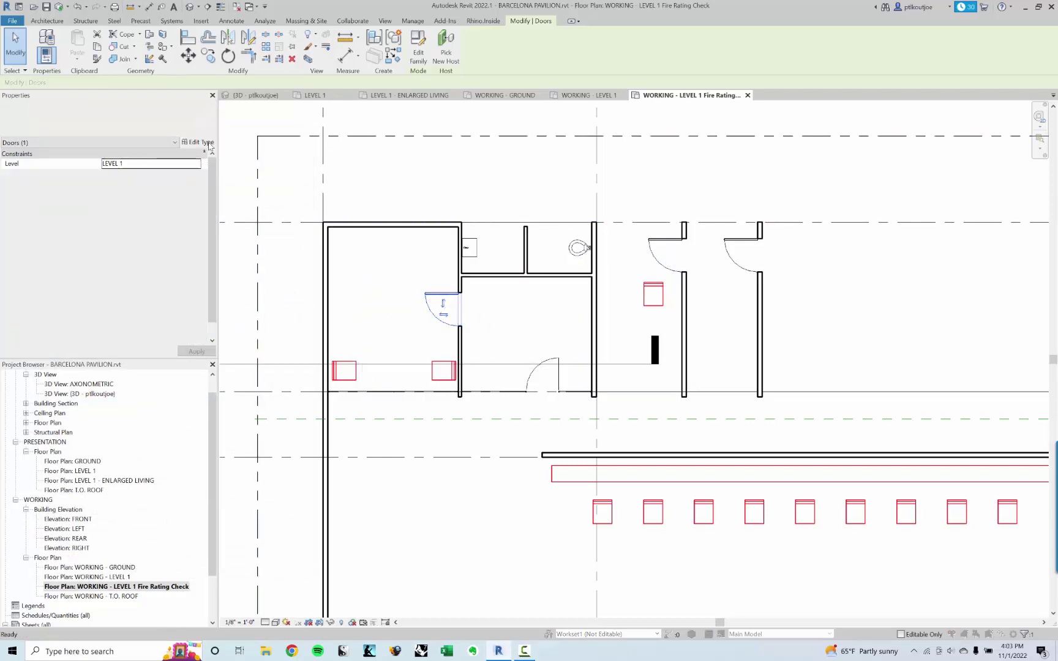
pyautogui.scroll(-3, 178, 505)
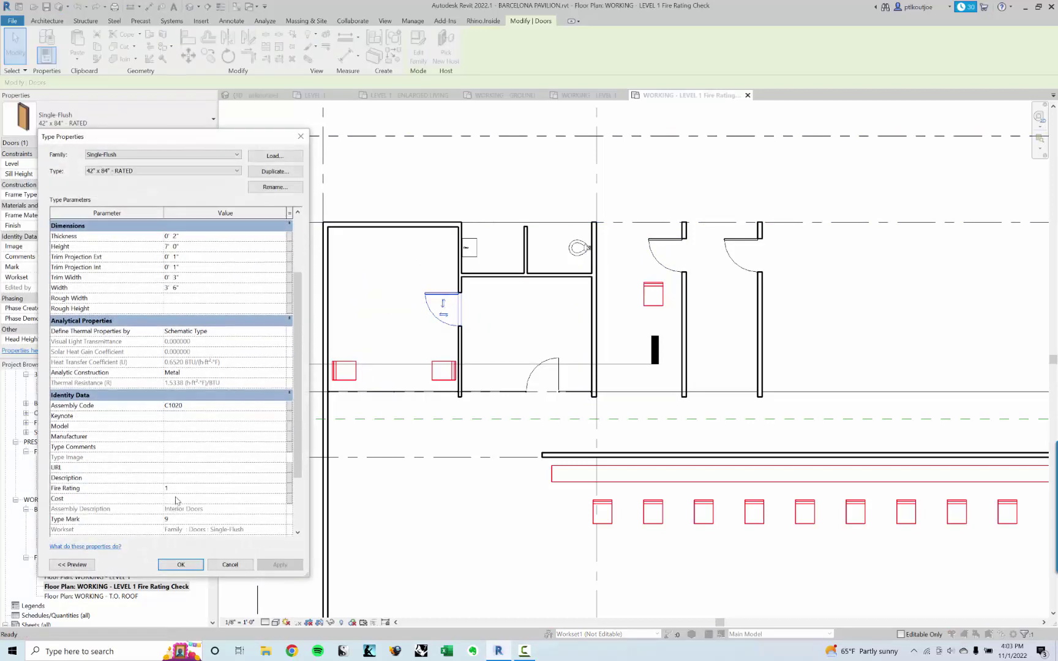
pyautogui.click(183, 564)
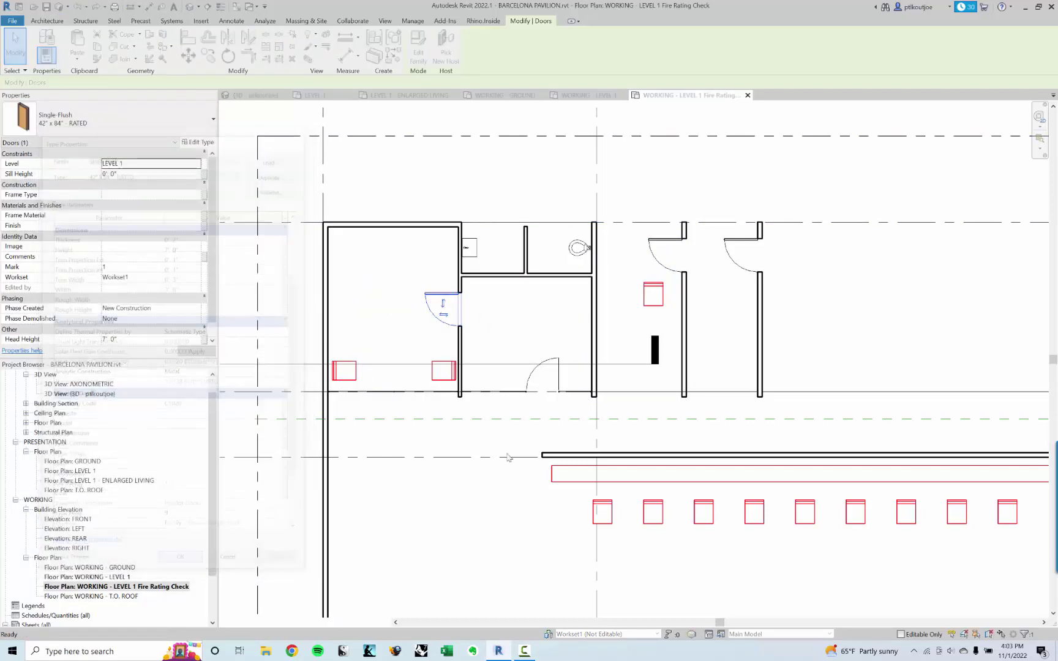
pyautogui.click(462, 450)
pyautogui.click(727, 248)
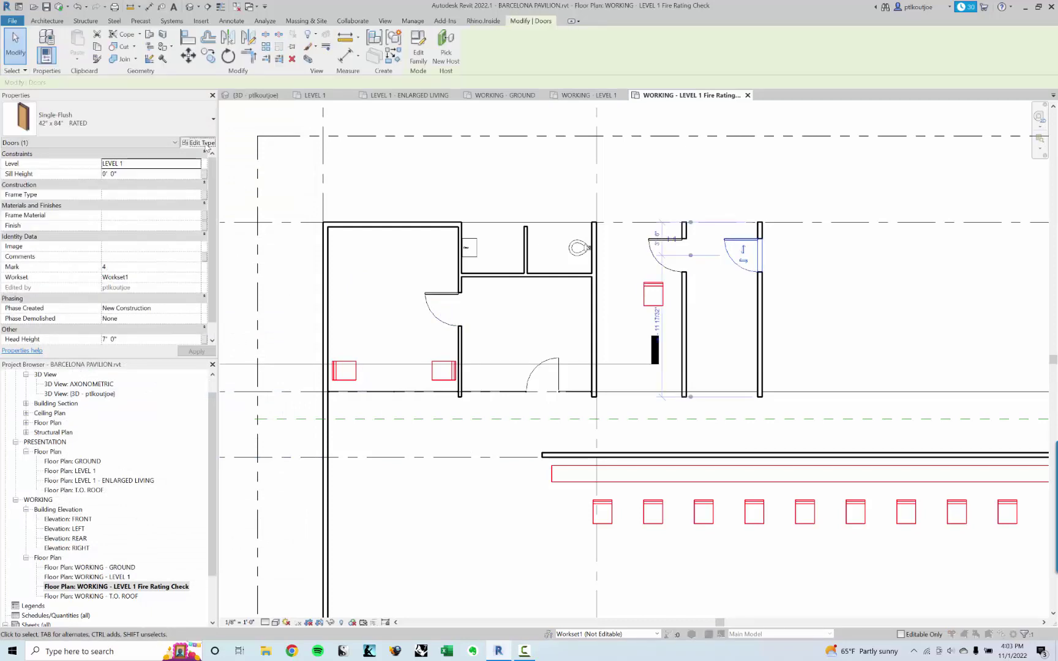
pyautogui.click(198, 142)
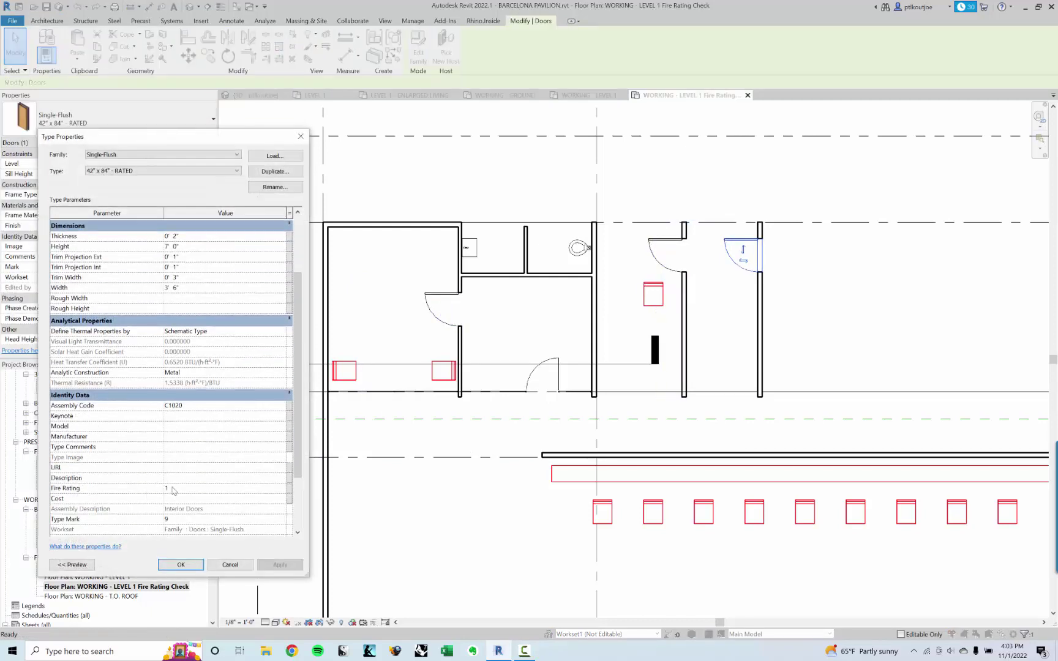
pyautogui.click(231, 565)
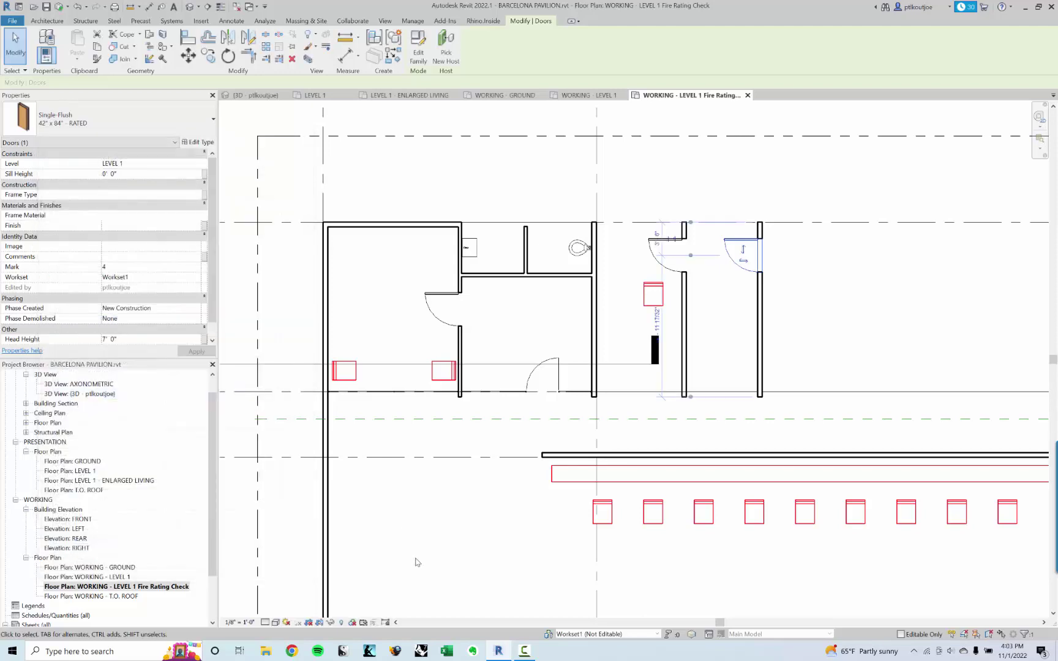
pyautogui.click(661, 254)
# Step: Switch the far right door to the 42" x 84" - NON RATED type and verify it
pyautogui.click(661, 254)
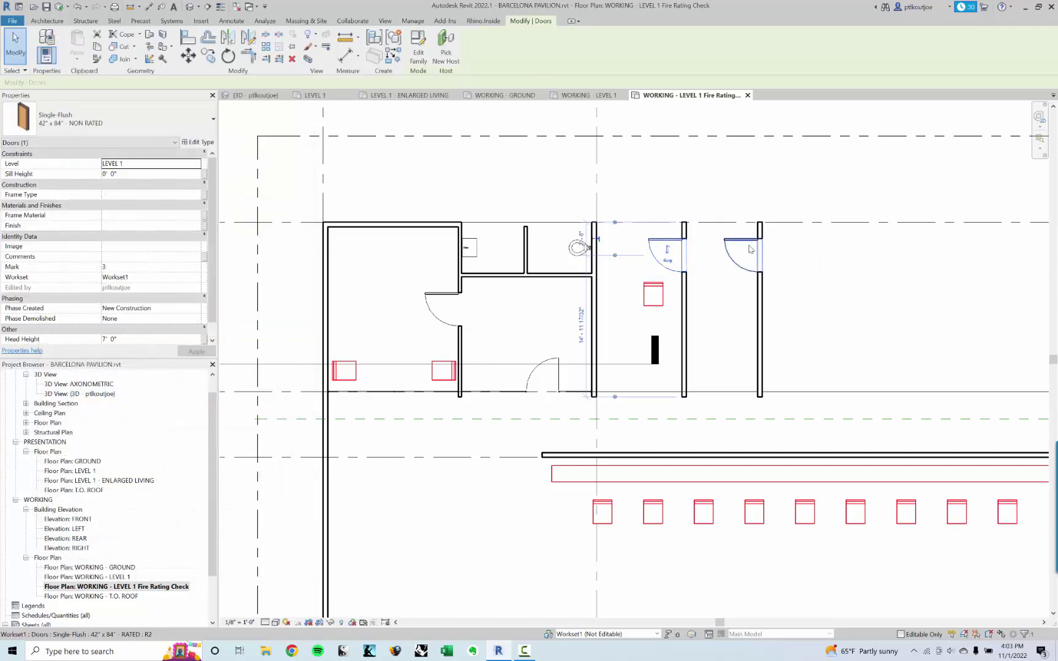
pyautogui.click(95, 120)
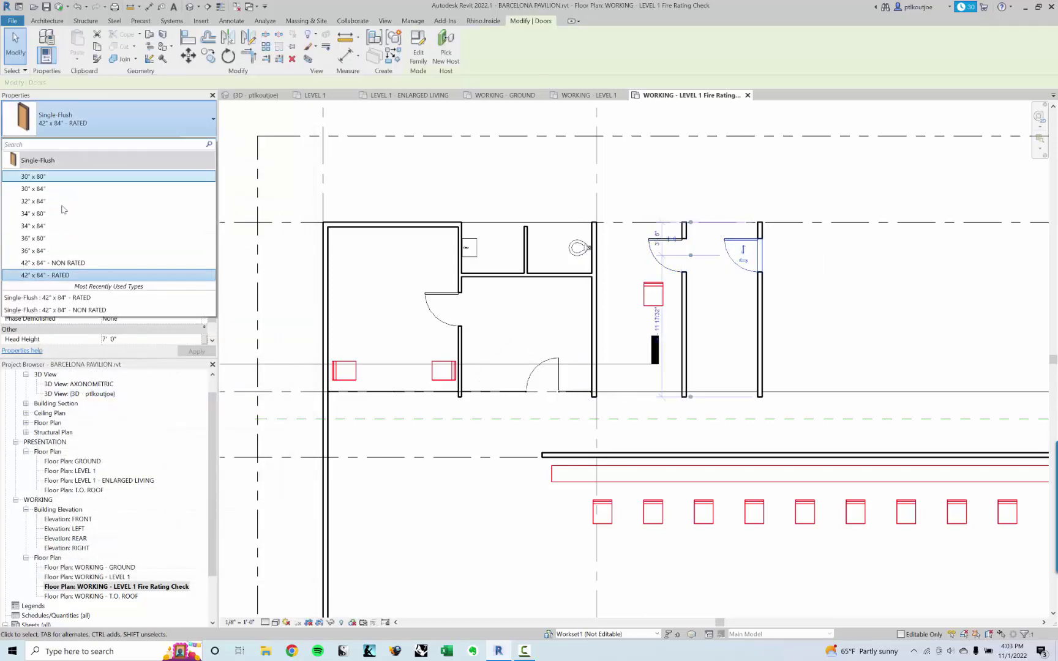
pyautogui.click(69, 263)
pyautogui.press('Escape')
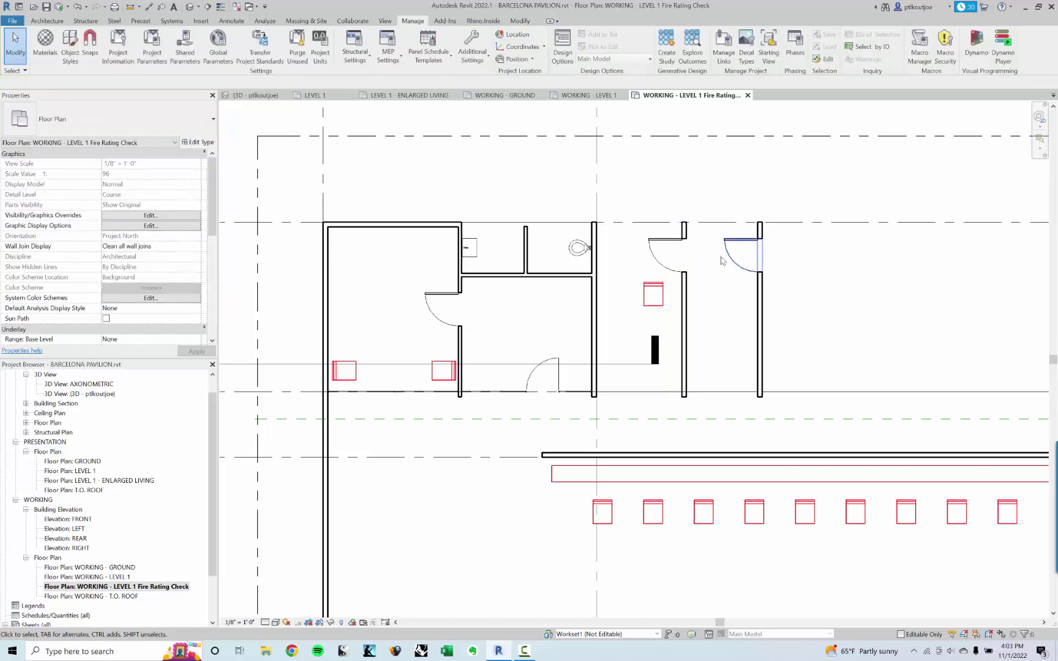
pyautogui.click(744, 247)
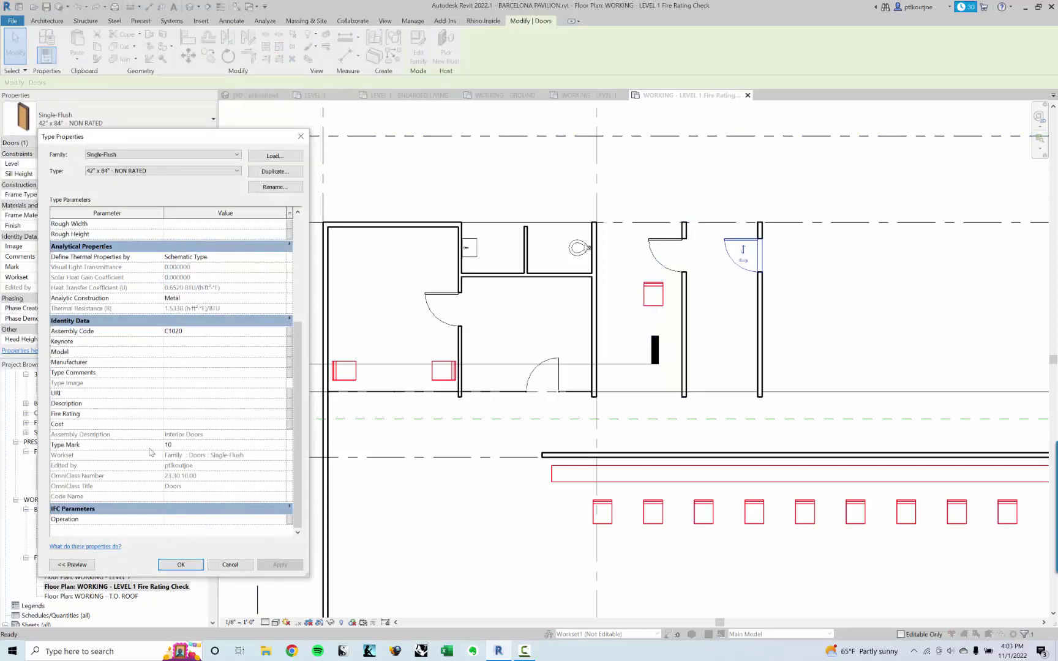
pyautogui.click(183, 565)
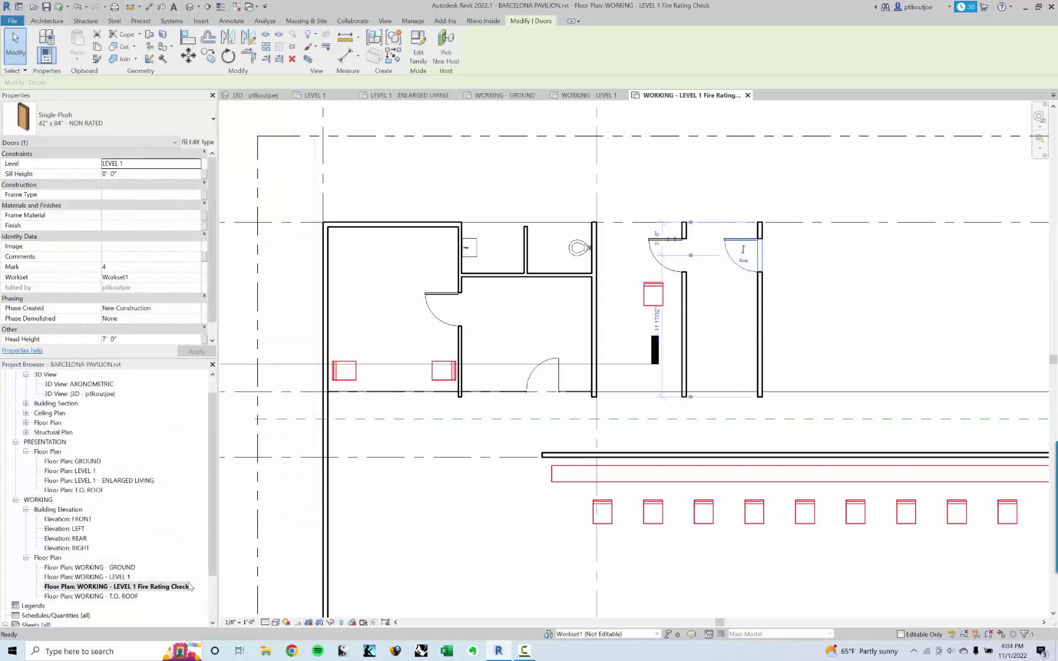
pyautogui.click(503, 540)
# Step: Open Visibility/Graphics on the Filters tab, then dismiss it unchanged
pyautogui.press('v')
pyautogui.press('g')
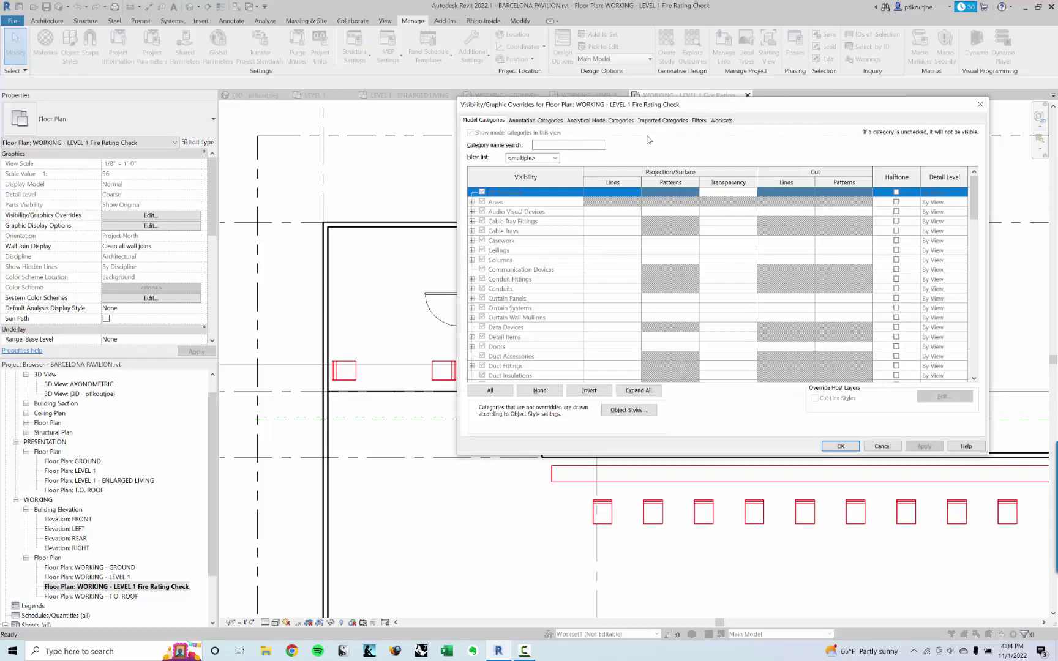
pyautogui.click(702, 121)
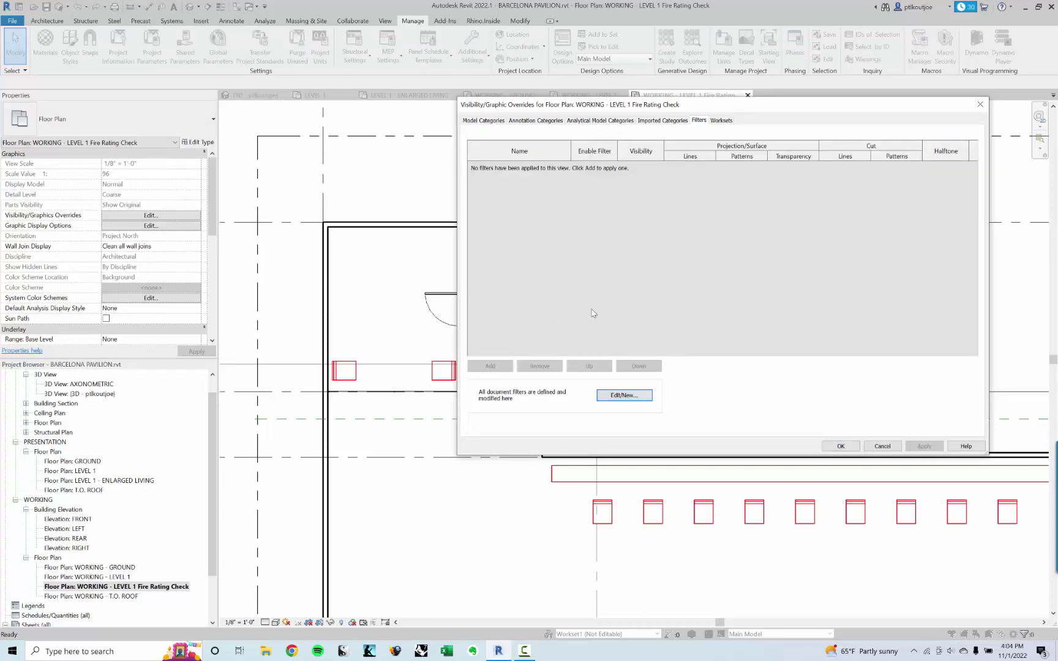
pyautogui.press('Escape')
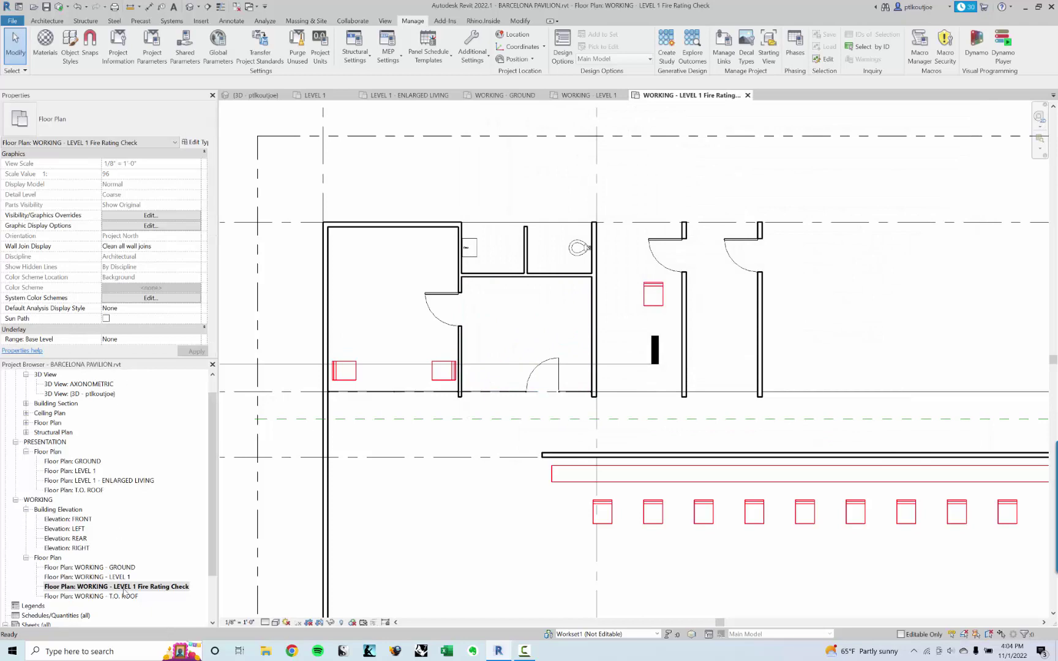
# Step: Set the Fire Rating Check plan's View Template to <None>
pyautogui.click(125, 587)
pyautogui.scroll(-4, 154, 281)
pyautogui.click(150, 318)
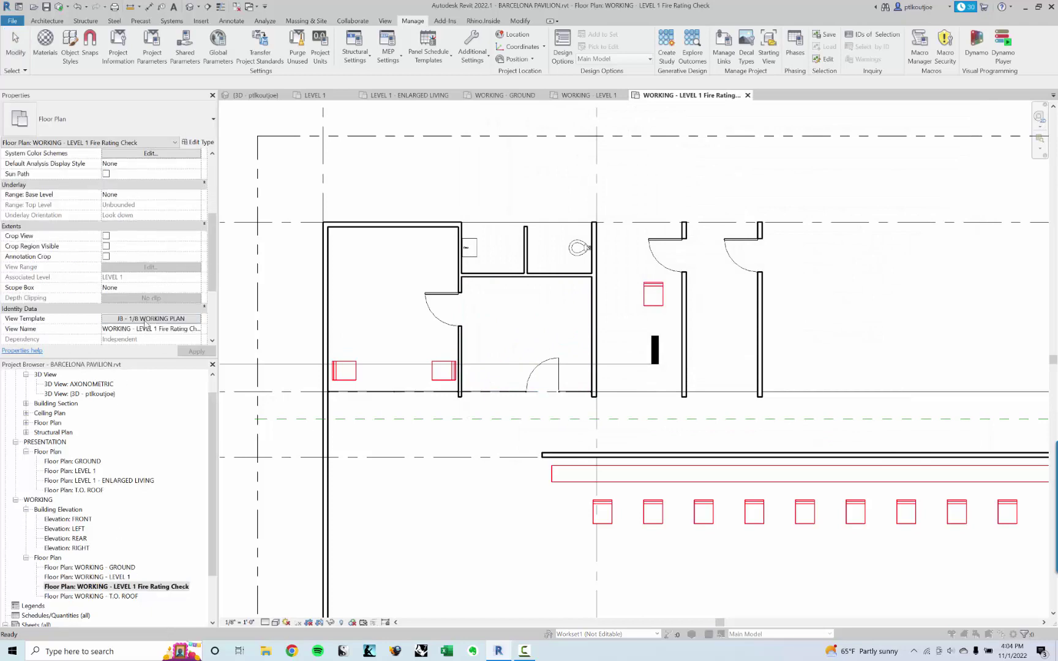
pyautogui.click(212, 187)
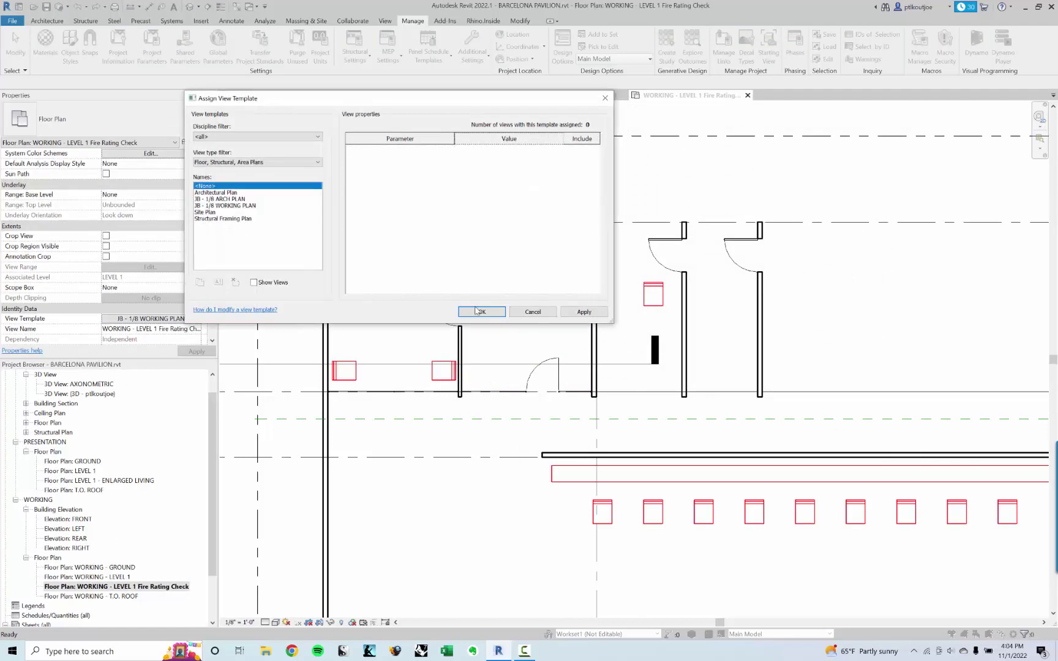
pyautogui.click(482, 312)
pyautogui.moveTo(839, 283); pyautogui.dragTo(816, 281, button='middle')
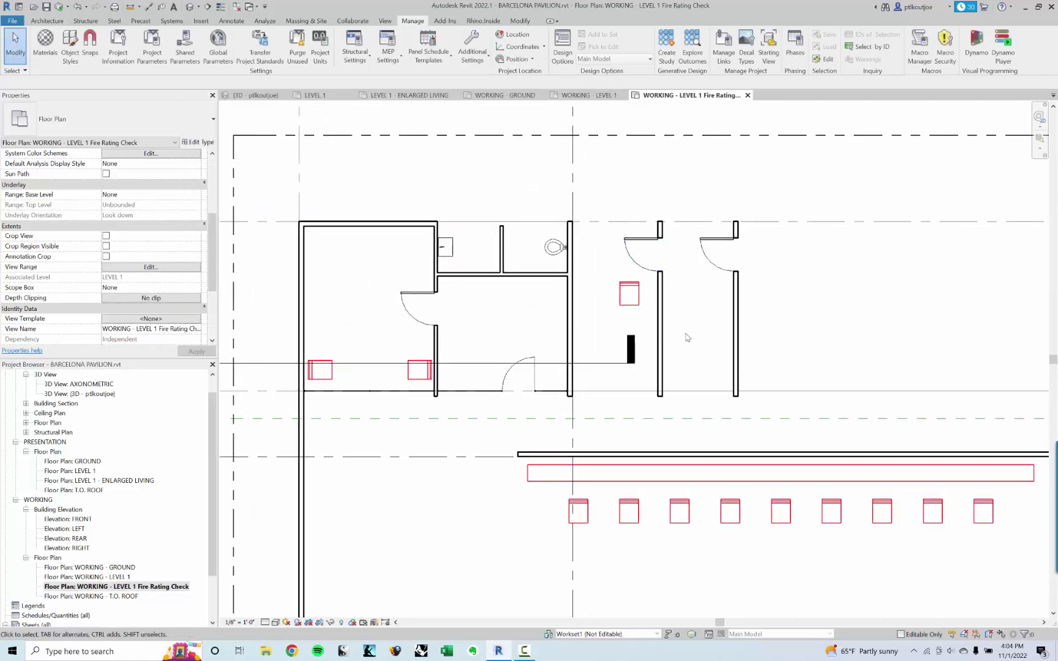
# Step: From Visibility/Graphics Filters, create a new filter named FIRE RATING
pyautogui.press('v')
pyautogui.press('g')
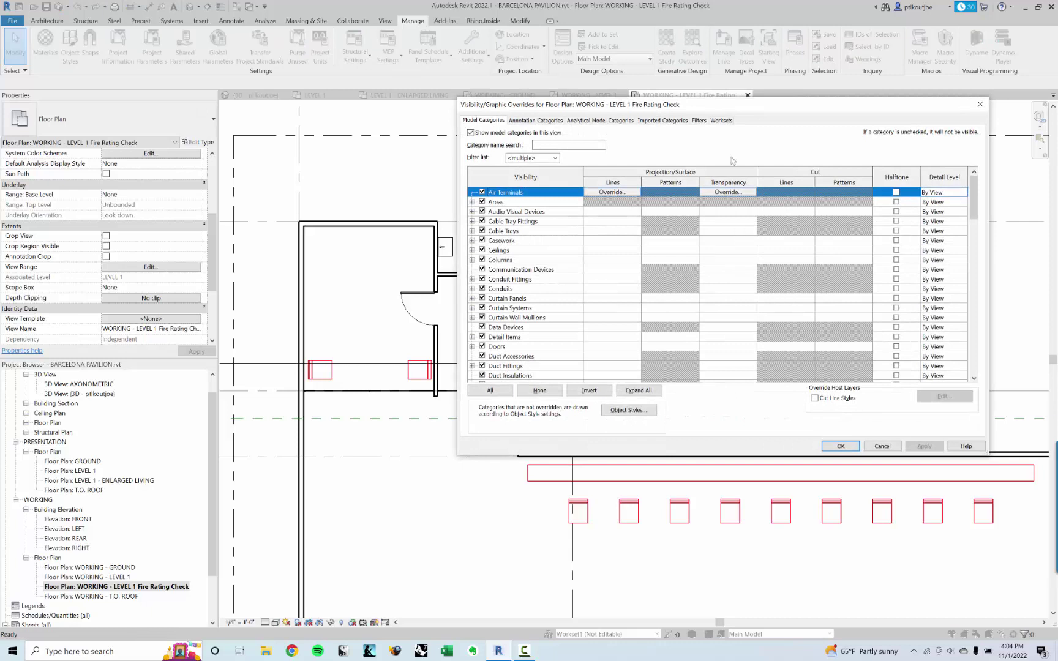
pyautogui.click(699, 120)
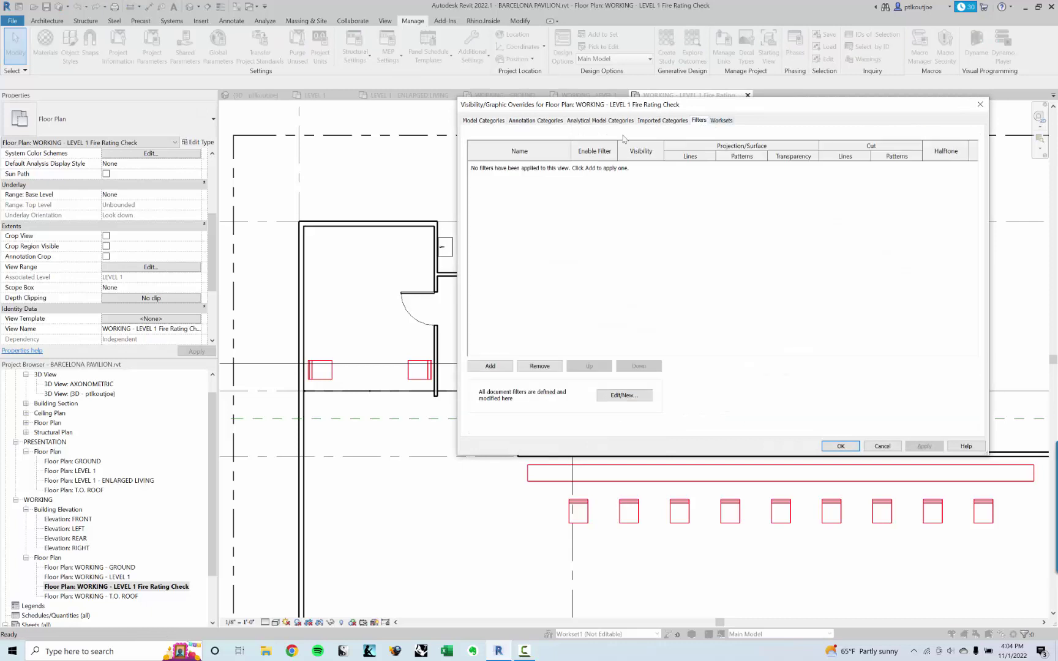
pyautogui.click(624, 395)
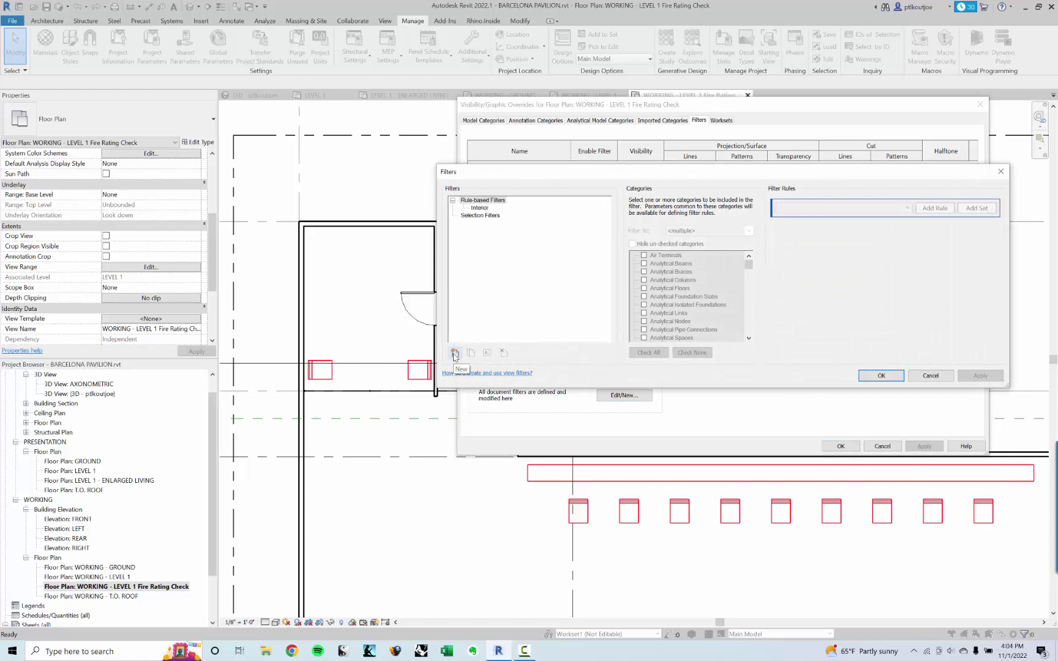
pyautogui.press('Escape')
pyautogui.click(631, 396)
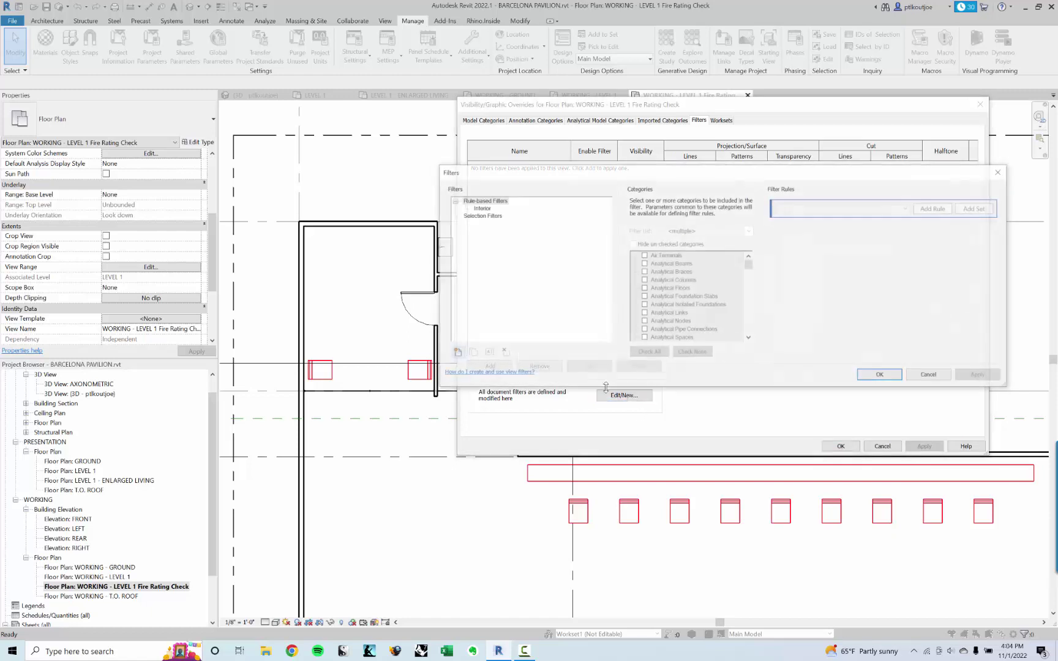
pyautogui.click(454, 353)
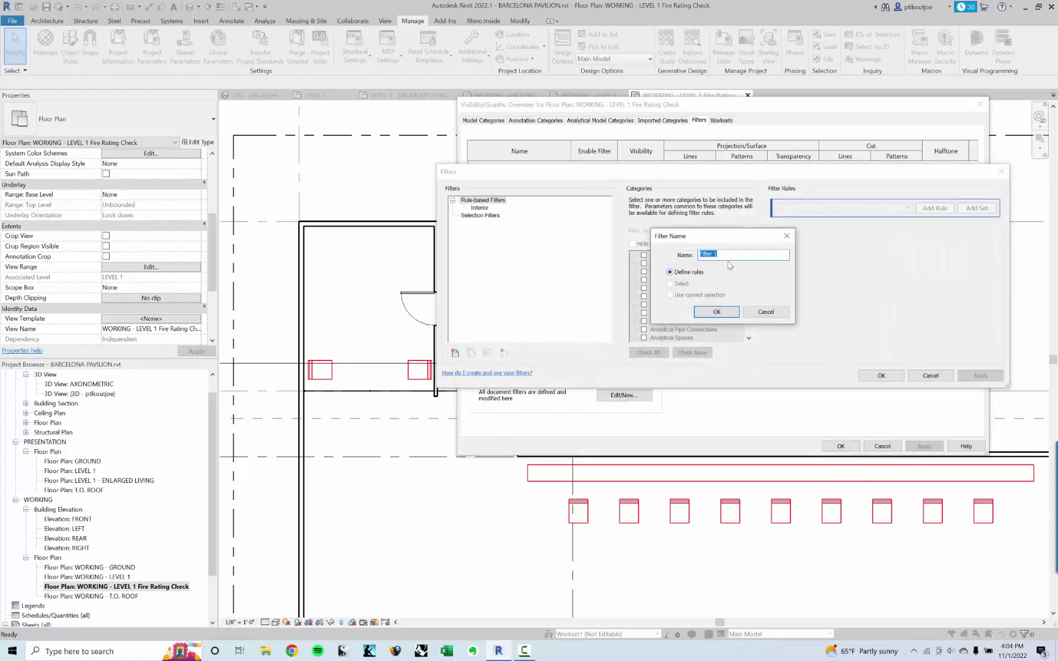
pyautogui.write('FIRE RATING')
pyautogui.click(717, 312)
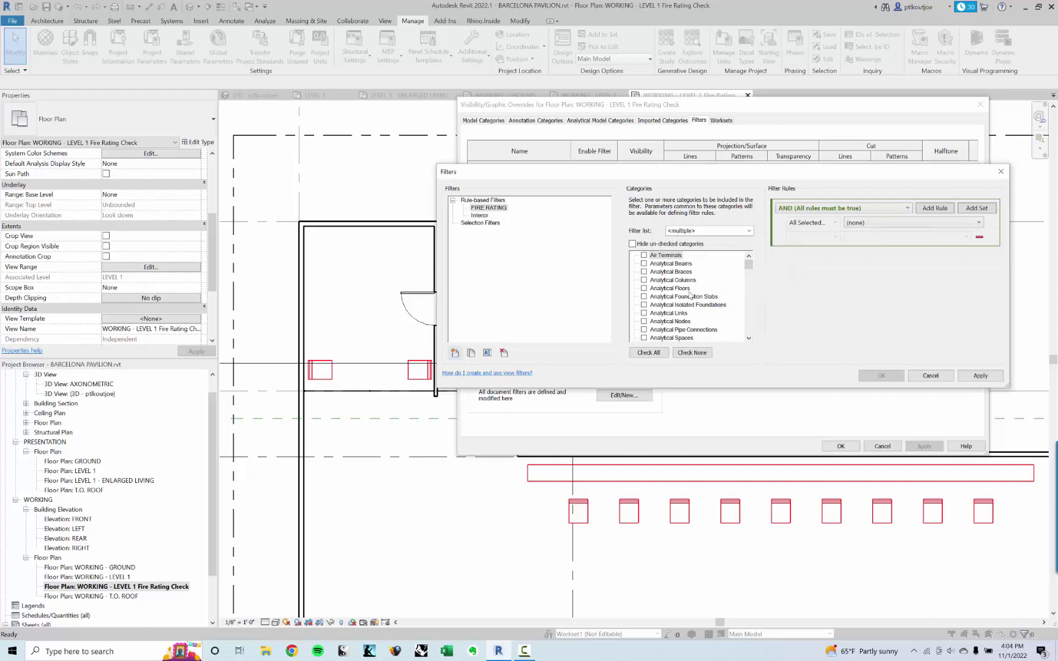
# Step: Limit FIRE RATING to Doors with the rule Fire Rating is greater than 0
pyautogui.scroll(-7, 747, 268)
pyautogui.click(673, 287)
pyautogui.press('d')
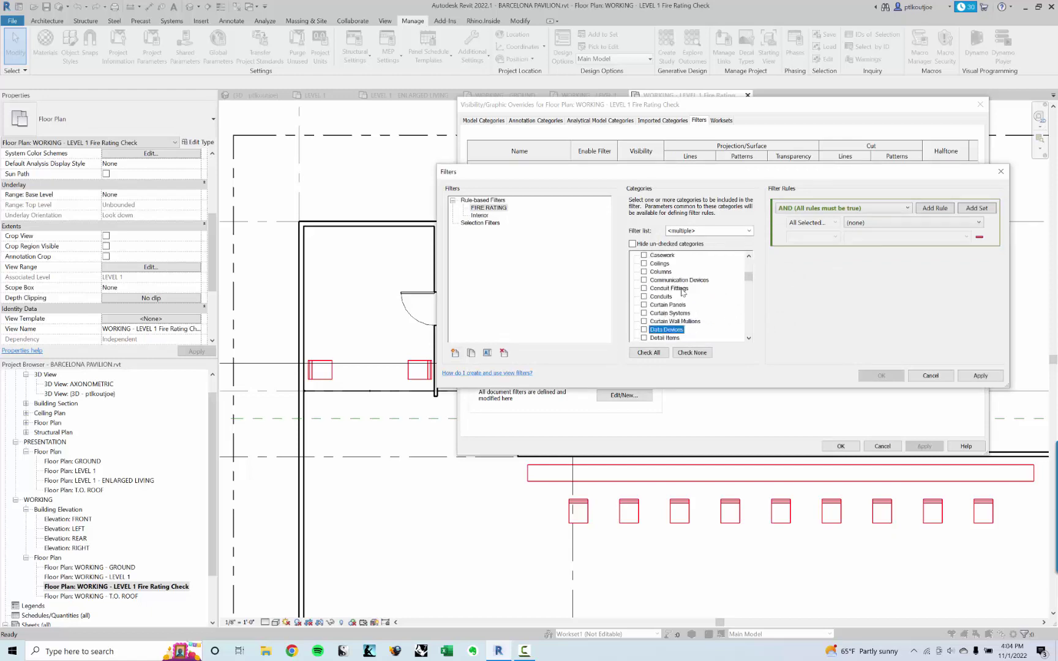
pyautogui.scroll(-1, 655, 314)
pyautogui.click(643, 330)
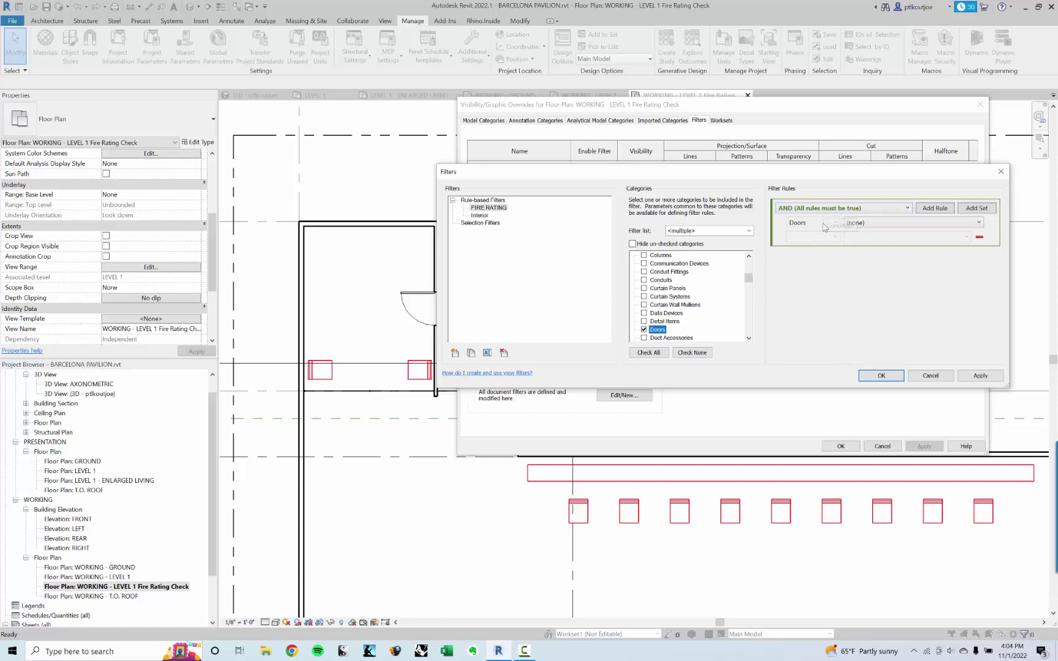
pyautogui.click(870, 223)
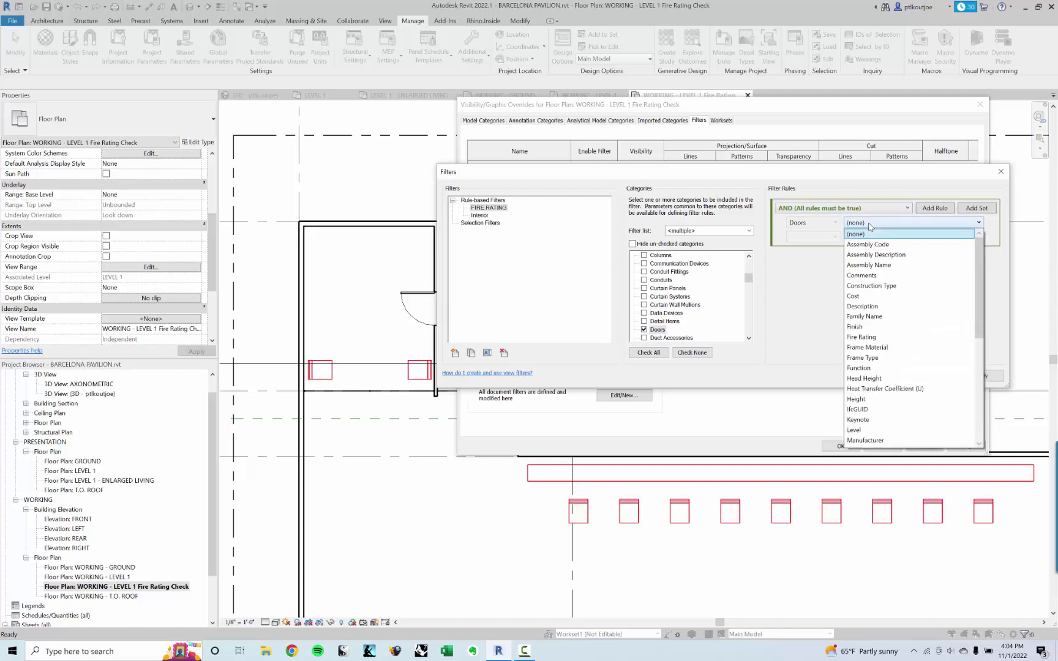
pyautogui.click(882, 338)
pyautogui.click(824, 237)
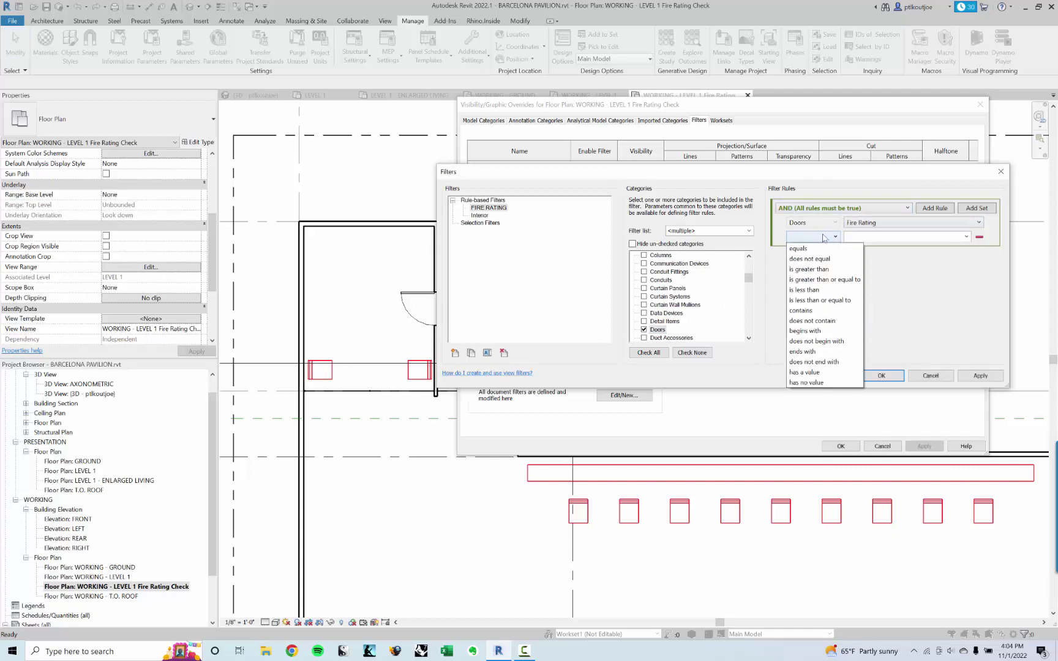
pyautogui.click(827, 268)
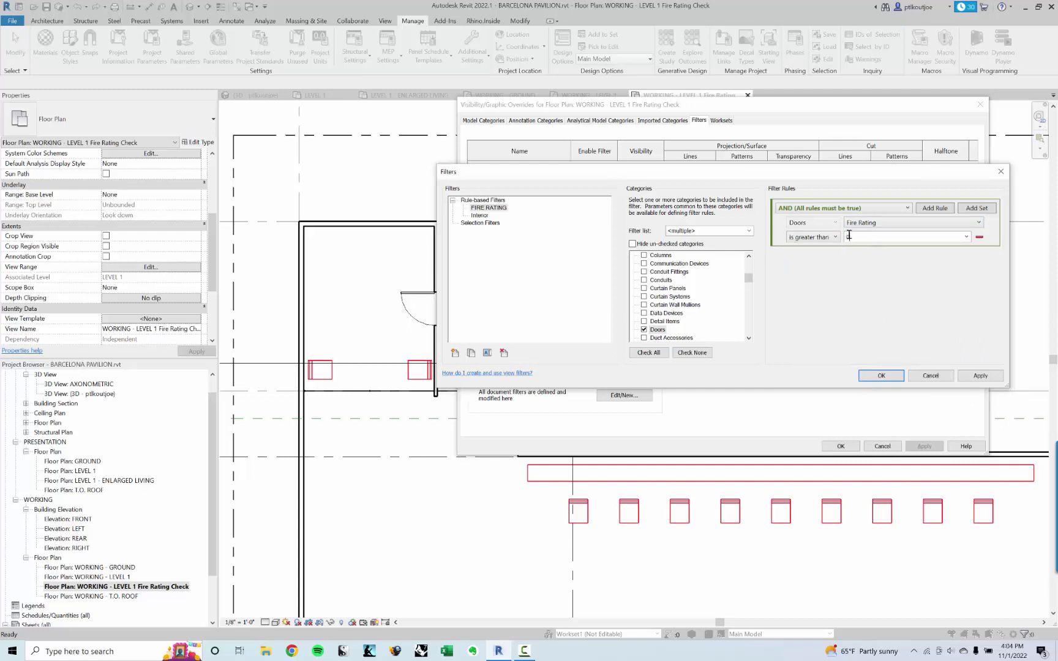
pyautogui.press('Return')
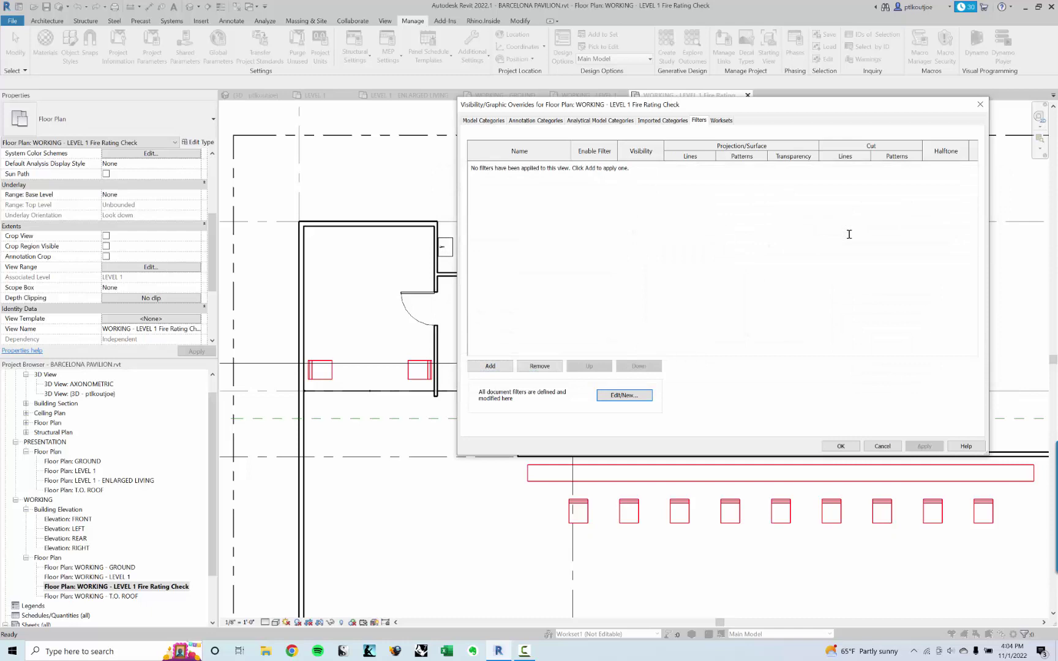
# Step: Reopen the filter editor to verify the FIRE RATING rule, then close it
pyautogui.click(626, 396)
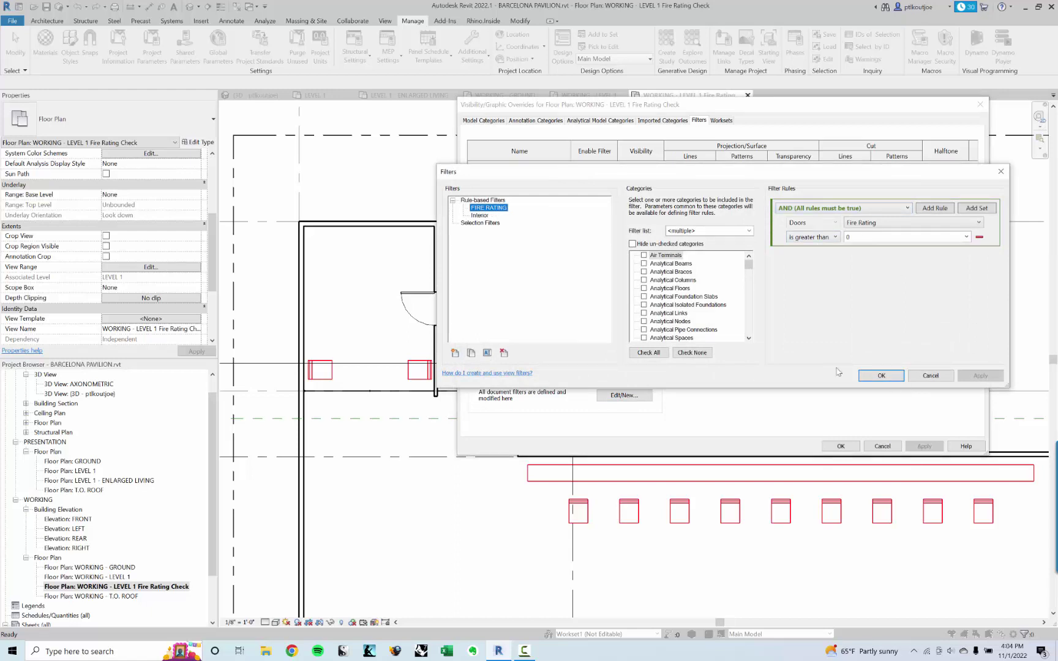
pyautogui.click(880, 290)
pyautogui.click(881, 376)
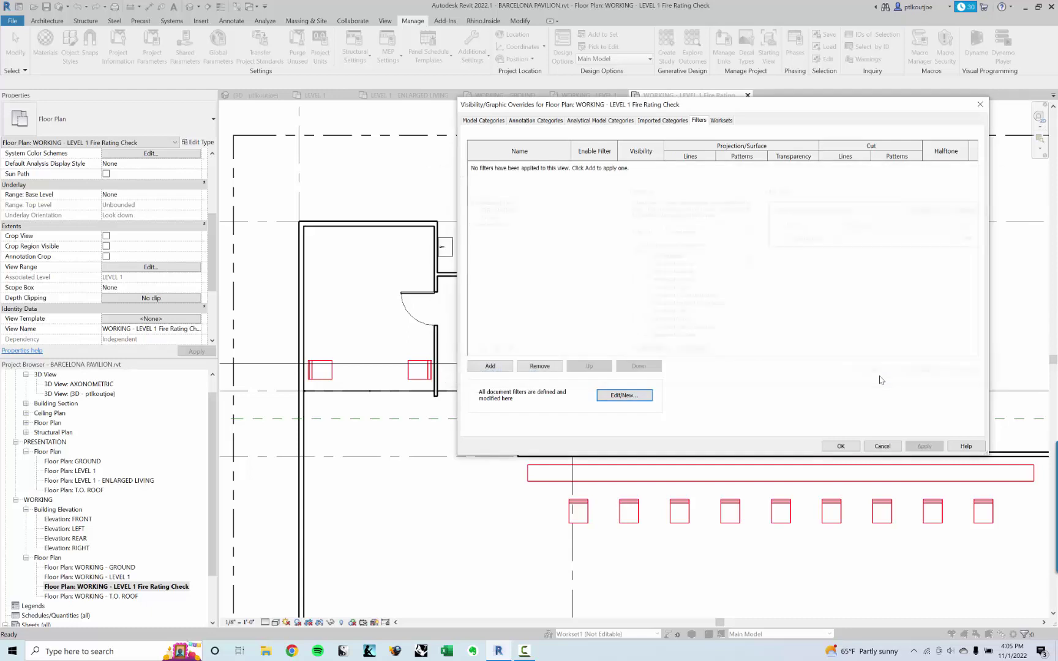
pyautogui.click(490, 365)
# Step: Add the FIRE RATING filter to the plan's Visibility/Graphics filters
pyautogui.click(490, 367)
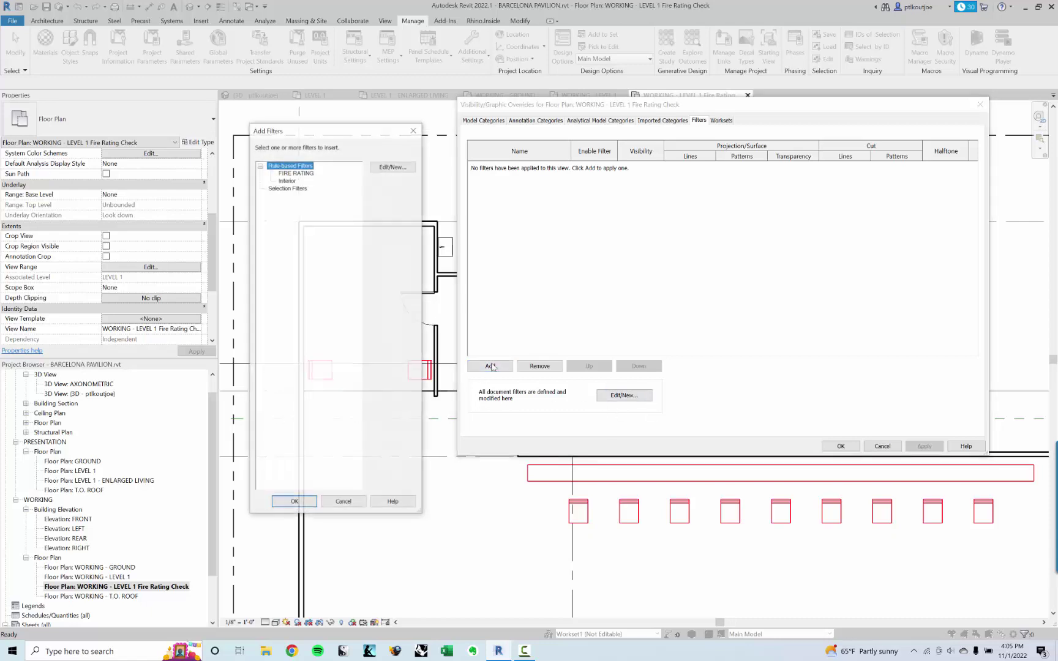
pyautogui.click(296, 172)
pyautogui.click(294, 503)
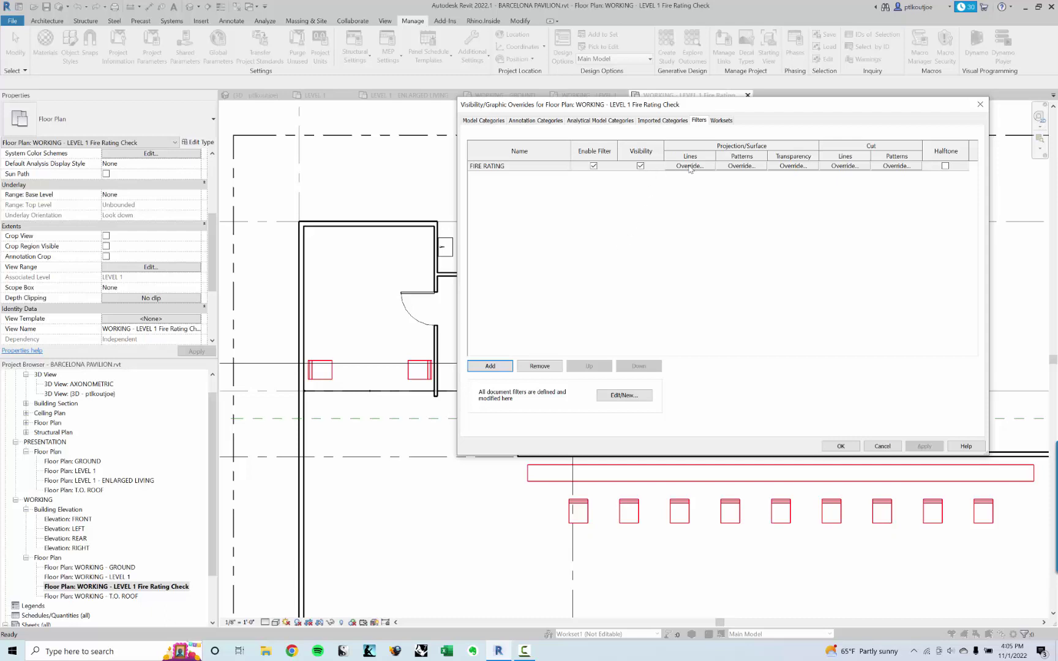
# Step: Override FIRE RATING cut lines to Green and apply the overrides
pyautogui.click(845, 165)
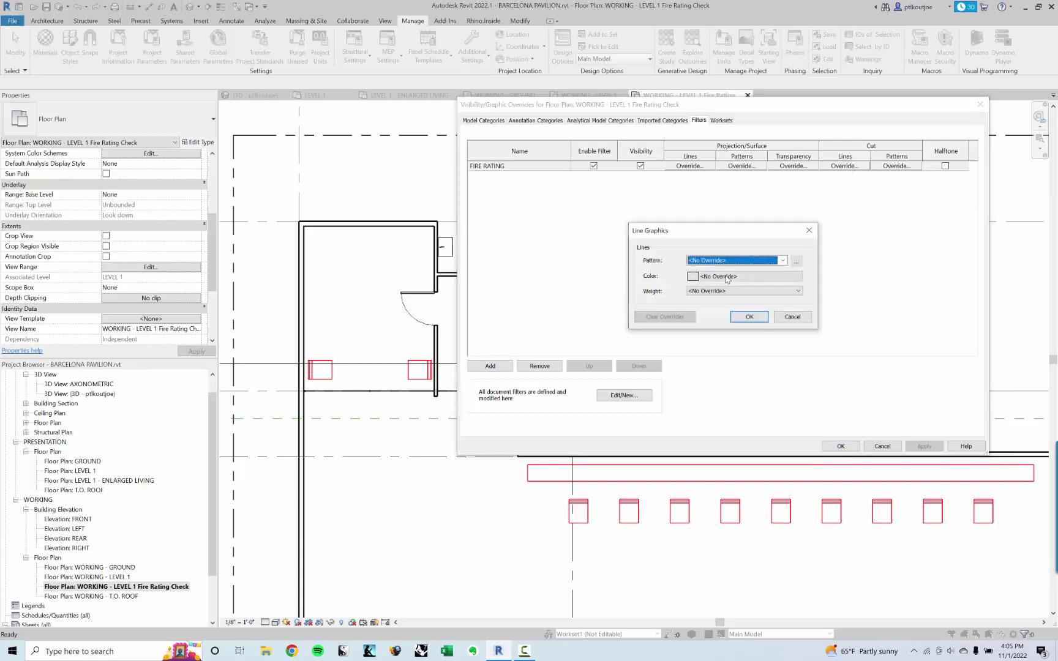
pyautogui.click(727, 277)
pyautogui.click(629, 289)
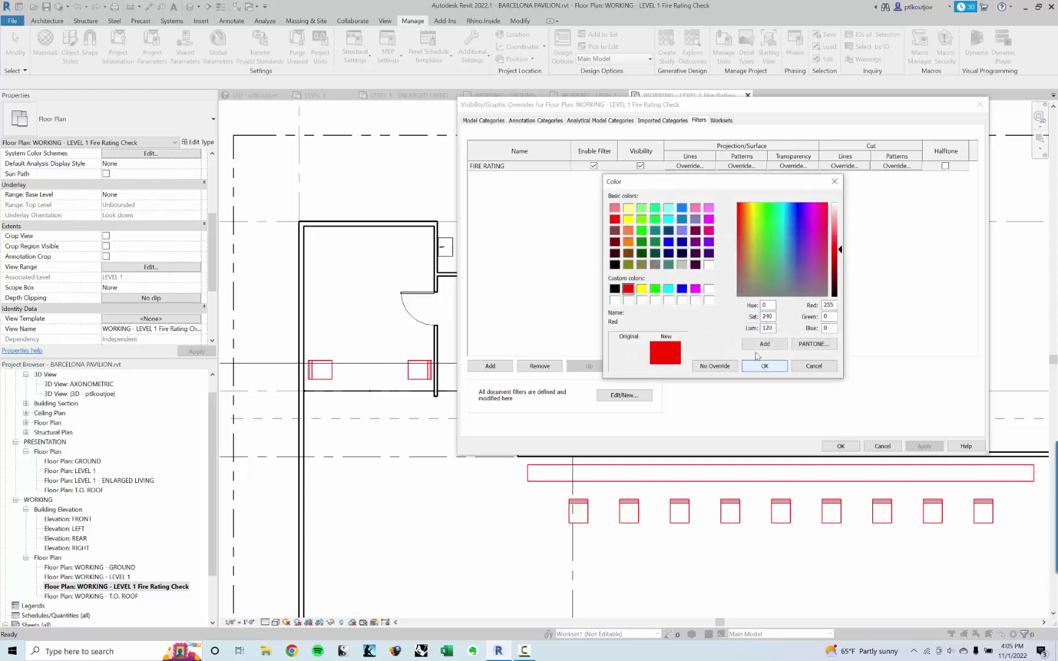
pyautogui.click(654, 289)
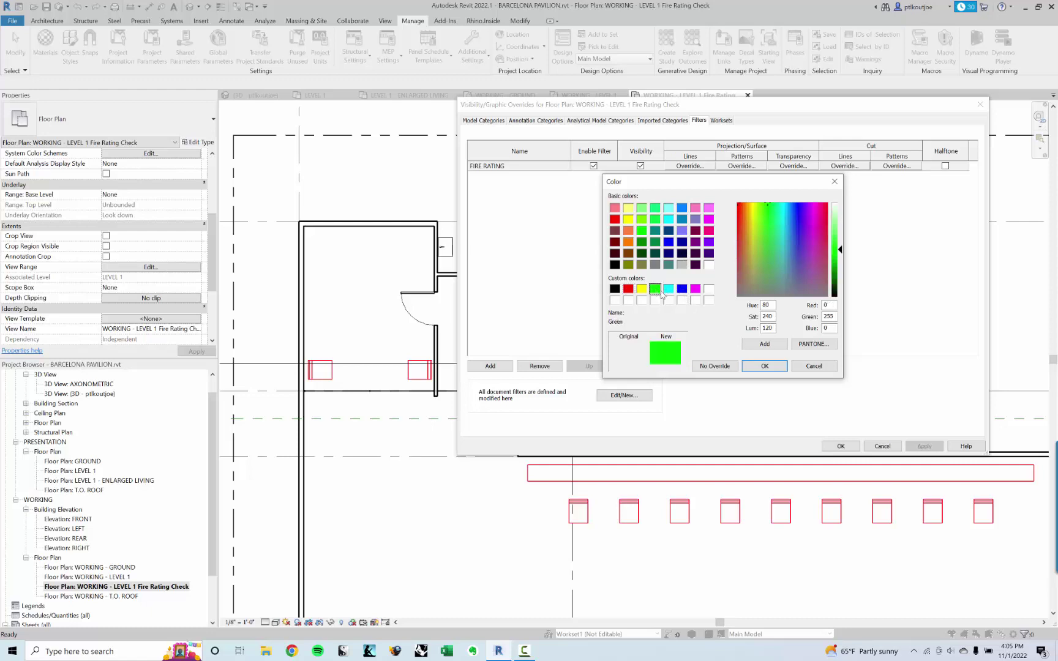
pyautogui.click(757, 367)
pyautogui.click(749, 316)
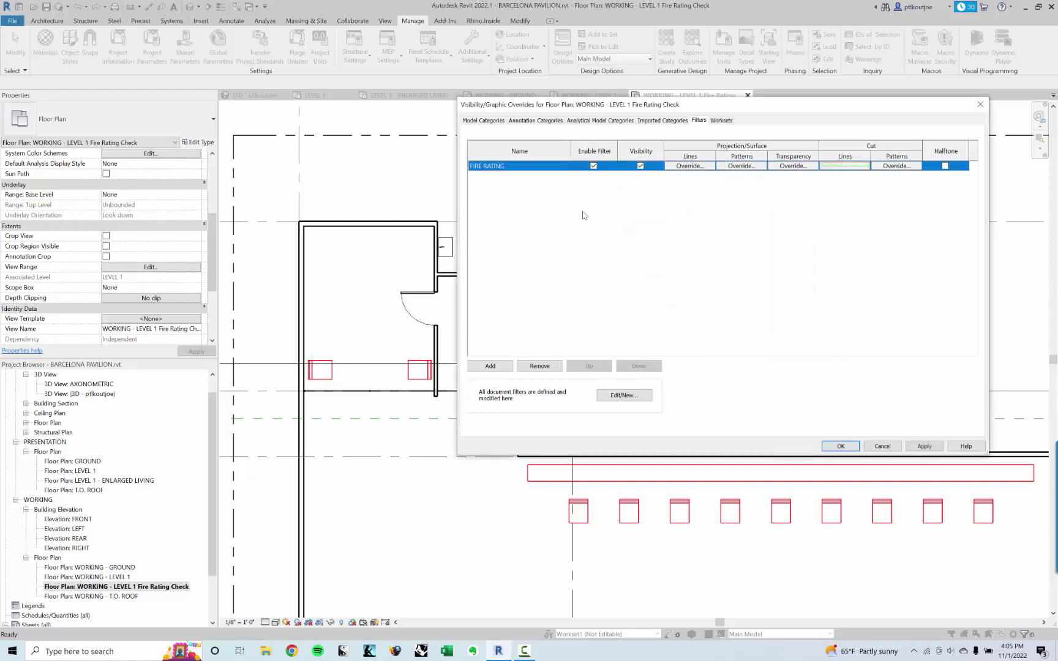
pyautogui.click(839, 445)
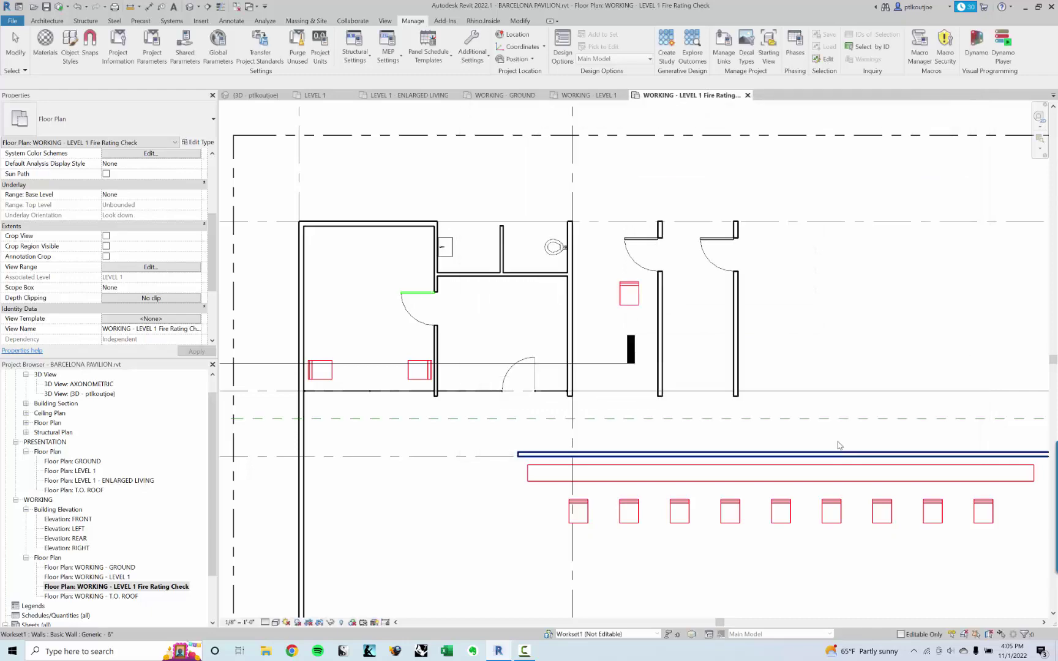
# Step: Select the rated and non-rated doors to compare their cut line colours
pyautogui.scroll(2, 549, 301)
pyautogui.click(343, 297)
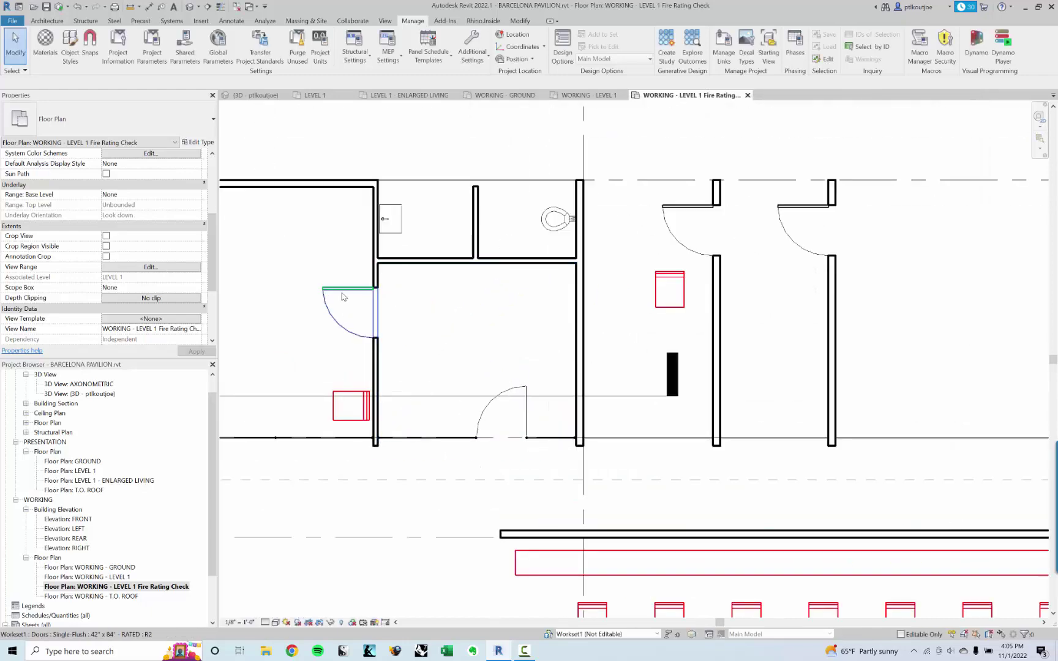
pyautogui.click(343, 297)
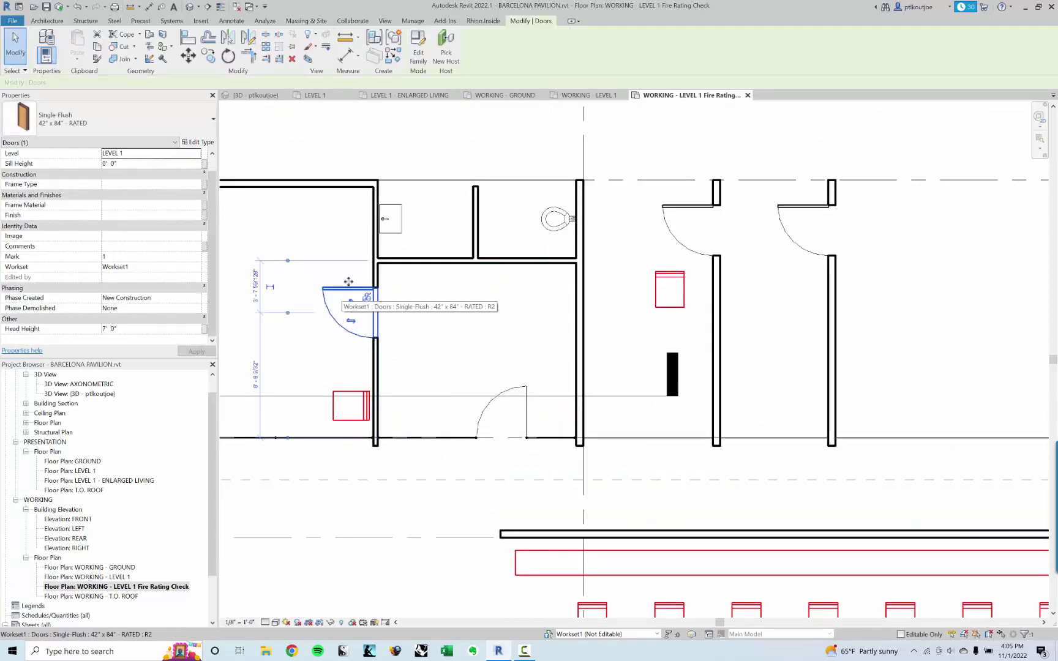
pyautogui.click(436, 335)
pyautogui.click(657, 200)
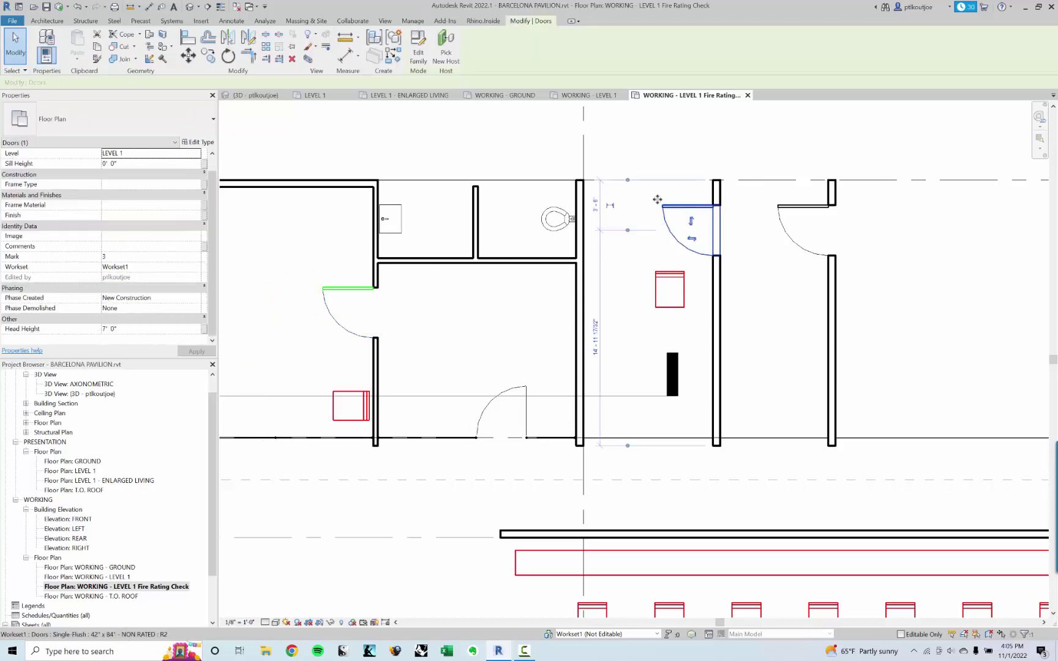
pyautogui.click(158, 122)
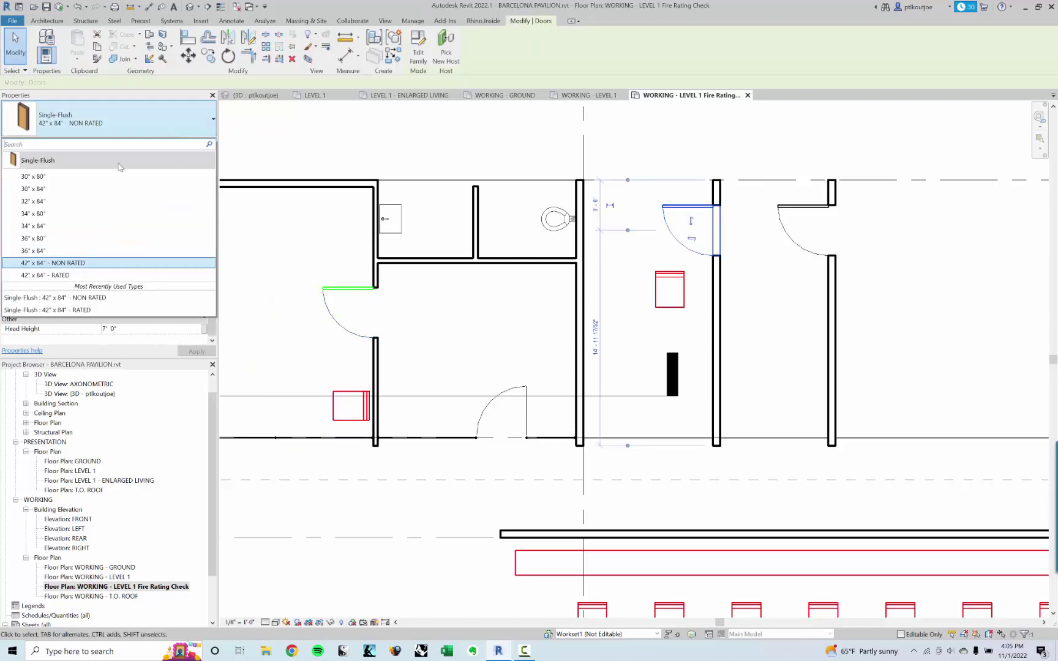
# Step: Switch the door to the Single-Flush 42" x 84" - RATED type so it shows green on the plan
pyautogui.click(87, 274)
pyautogui.click(806, 331)
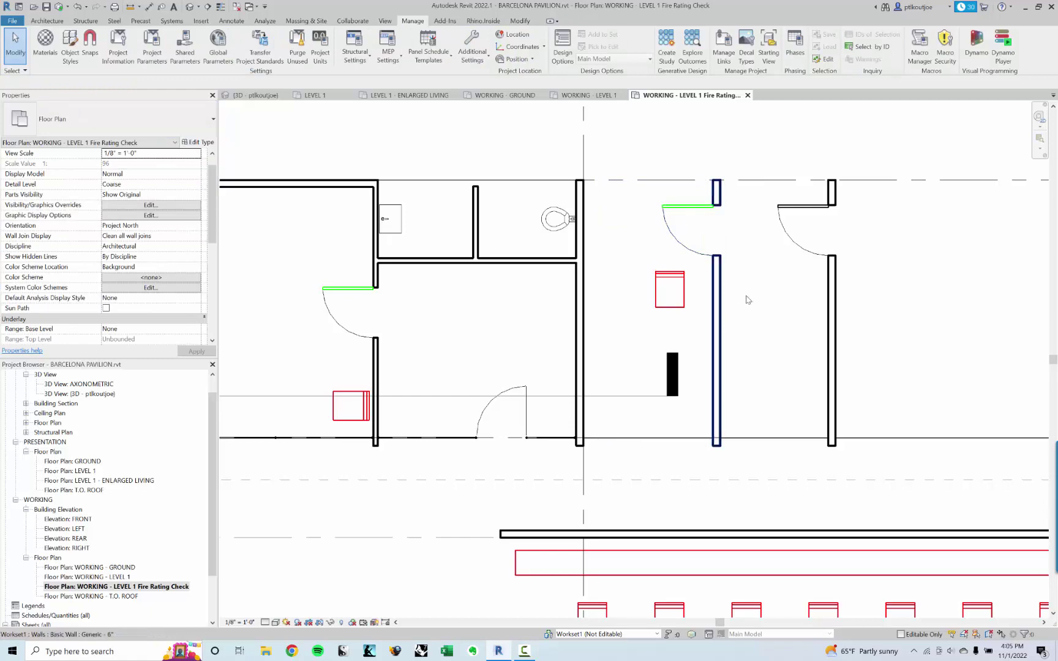
pyautogui.scroll(-4, 747, 300)
pyautogui.moveTo(574, 349); pyautogui.dragTo(598, 308, button='middle')
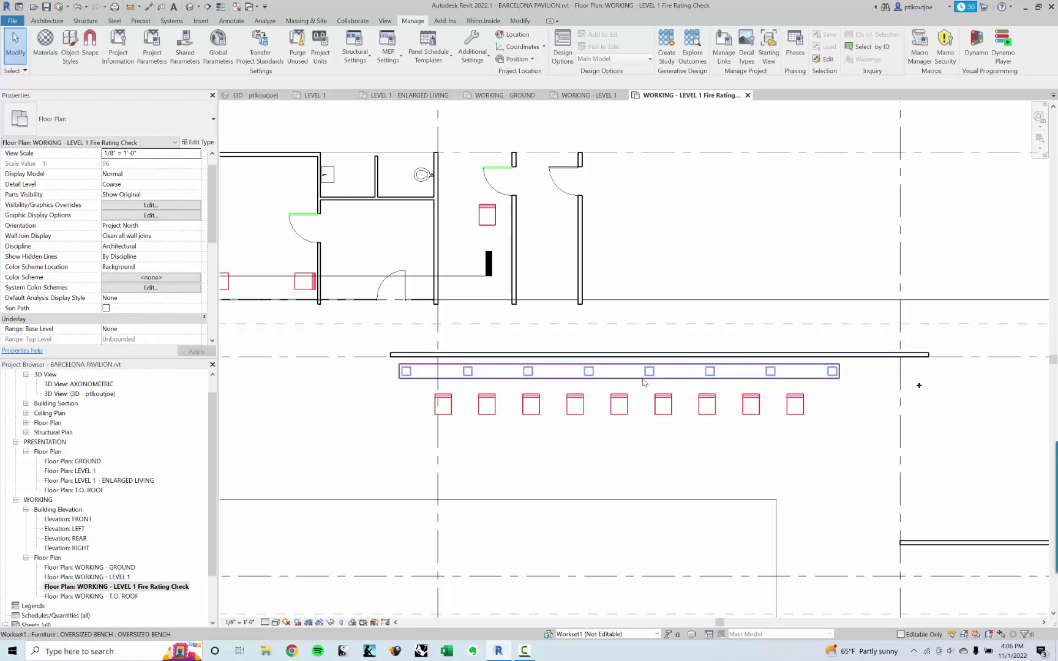
pyautogui.moveTo(624, 350); pyautogui.dragTo(624, 374, button='middle')
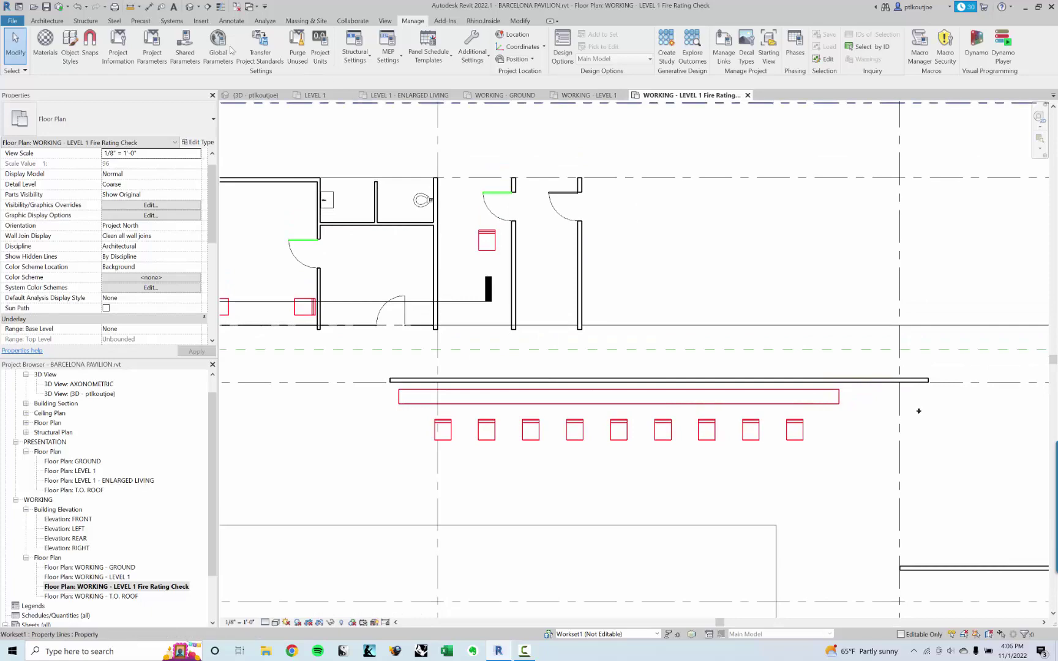
# Step: Open the default 3D view and duplicate it in the Project Browser
pyautogui.click(190, 7)
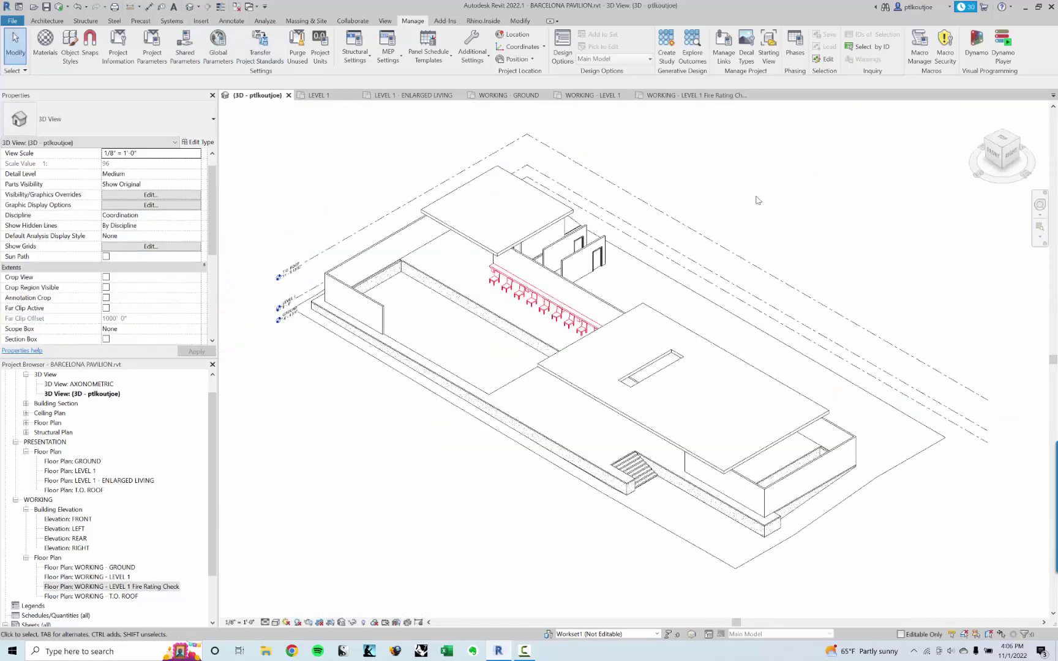
pyautogui.moveTo(763, 202); pyautogui.dragTo(605, 297, button='middle')
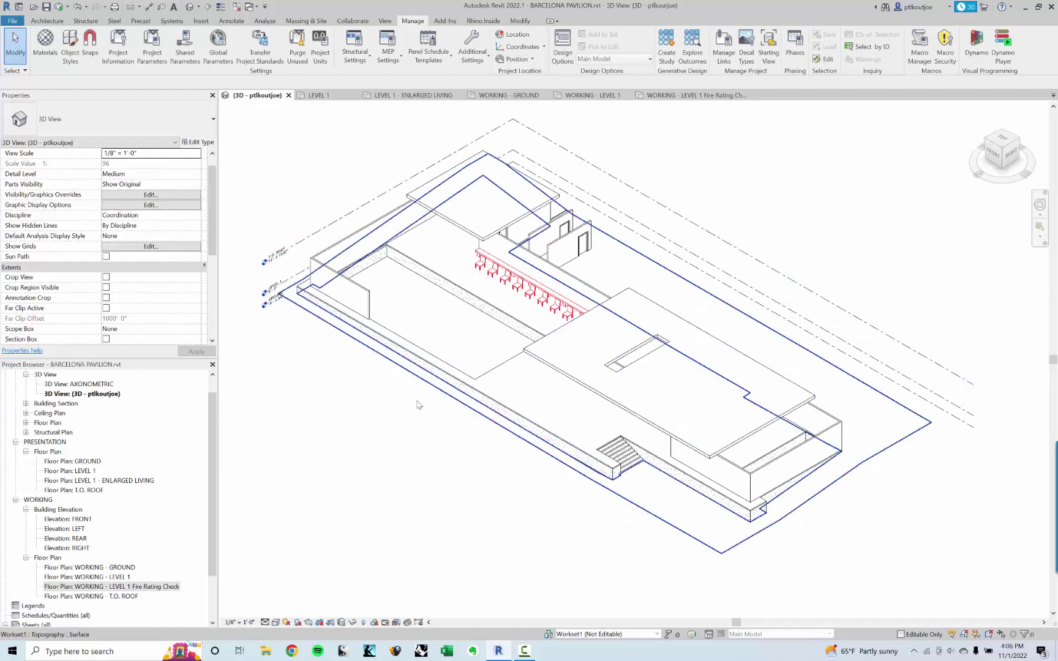
pyautogui.click(95, 396)
pyautogui.rightClick(94, 396)
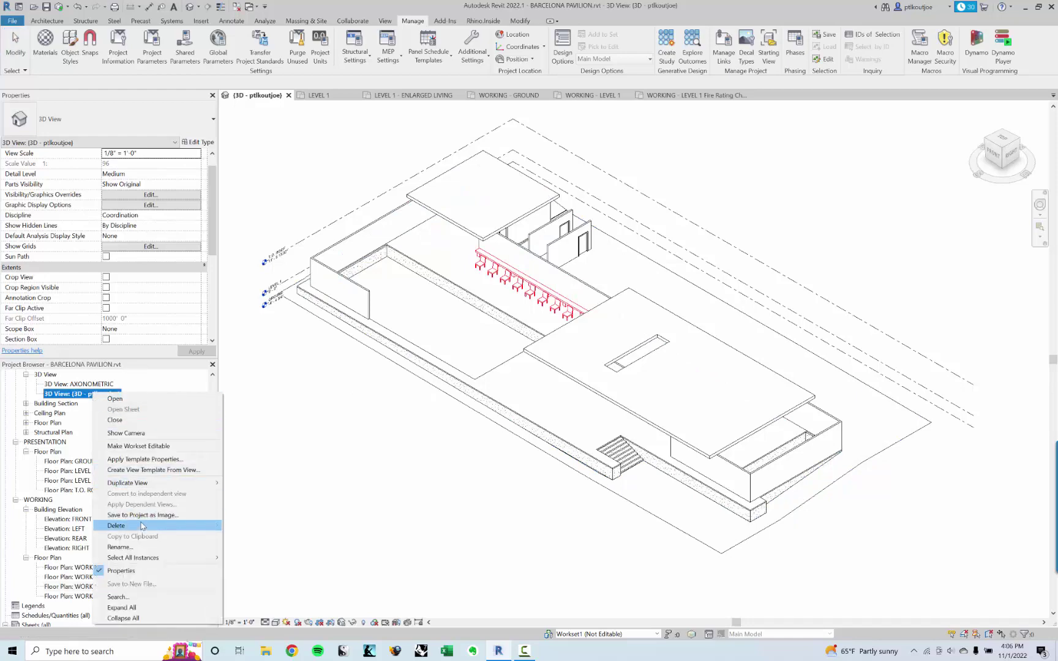
pyautogui.moveTo(142, 484)
pyautogui.click(265, 485)
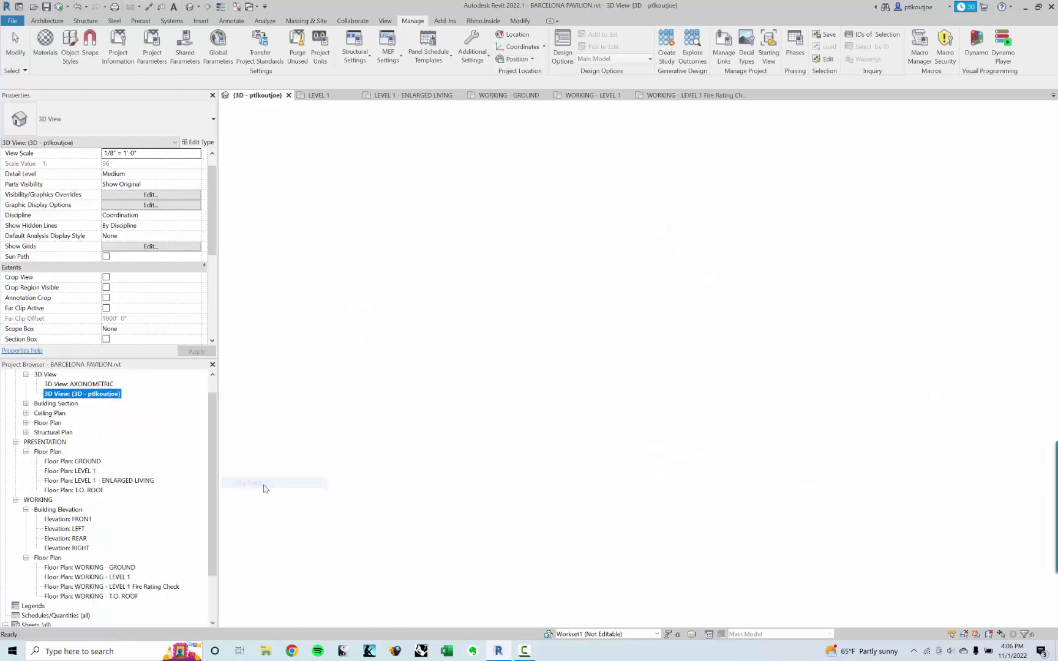
# Step: Rename the duplicated view to '3D PRESENTATION'
pyautogui.click(103, 403)
pyautogui.rightClick(103, 404)
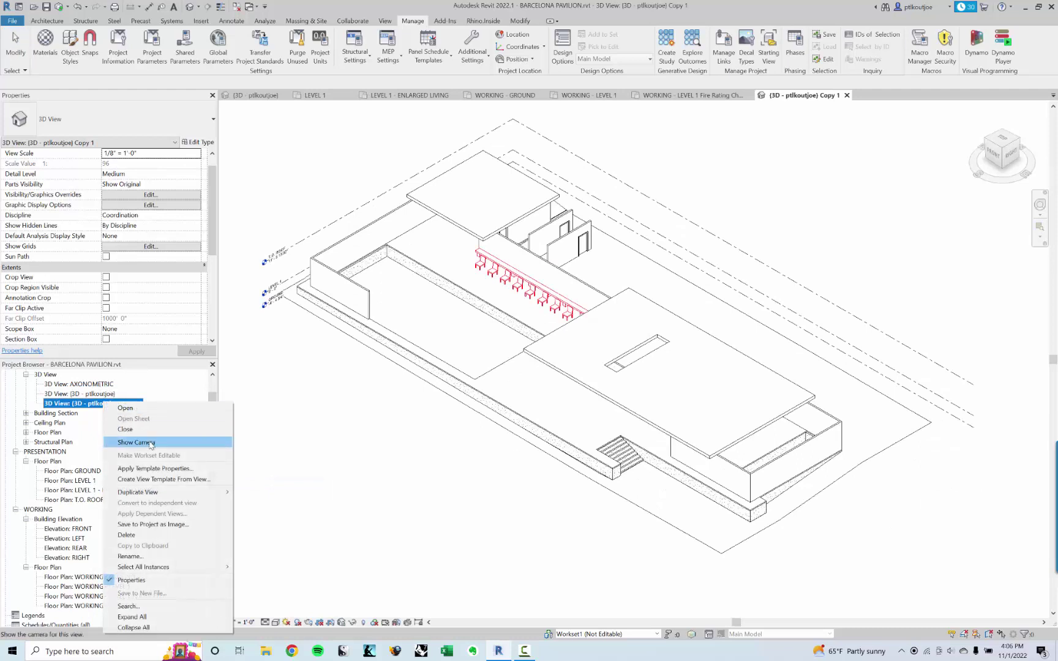
pyautogui.click(151, 557)
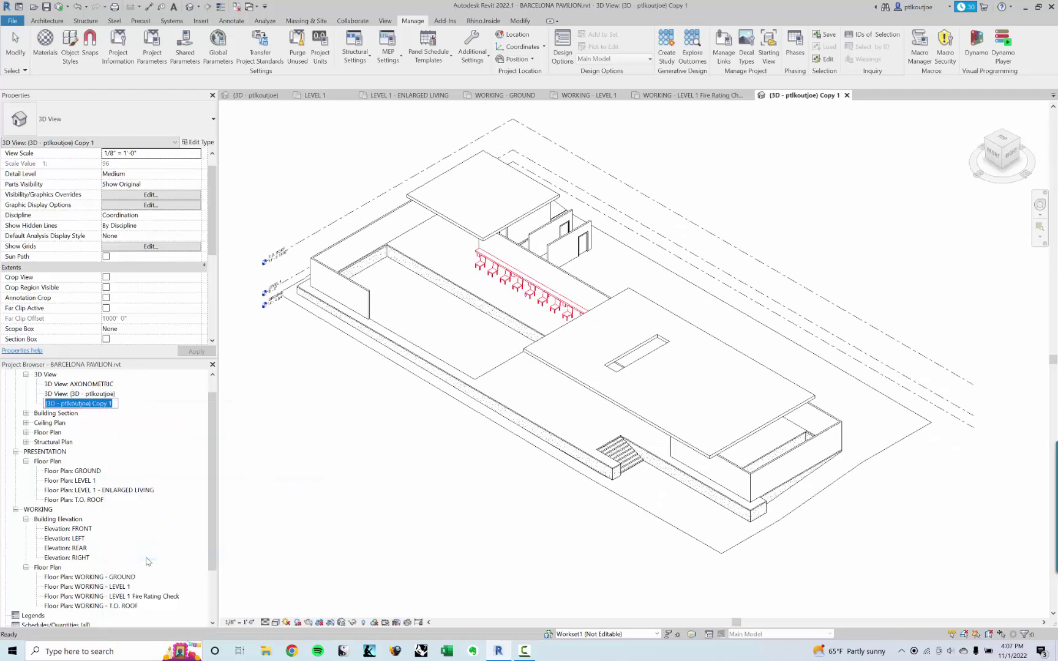
pyautogui.write('3D PRESENT')
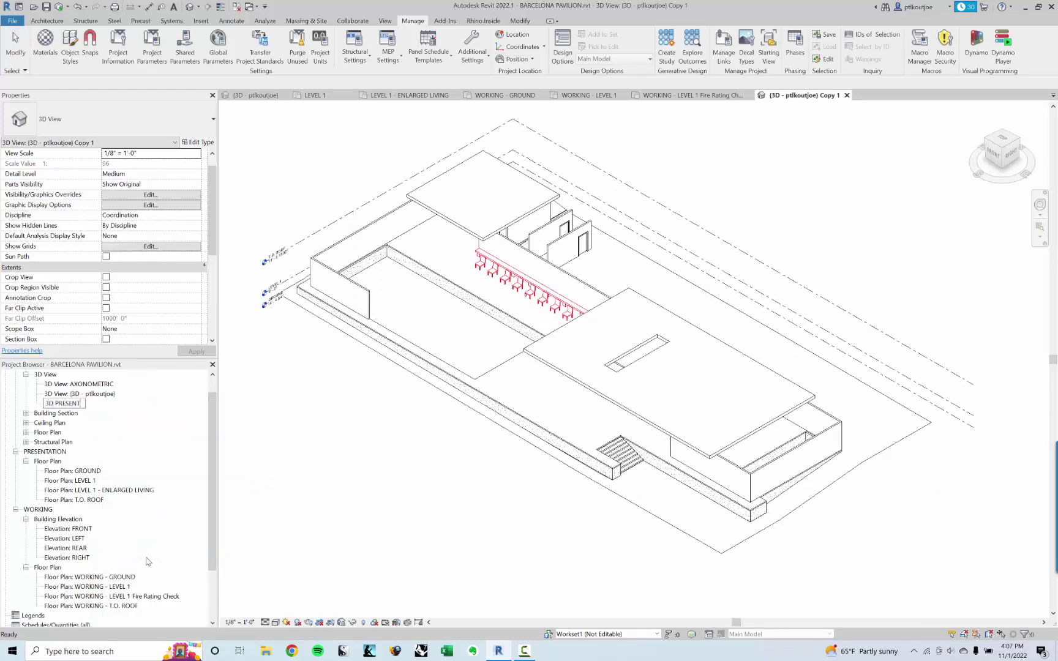
pyautogui.write('ATION')
pyautogui.press('Return')
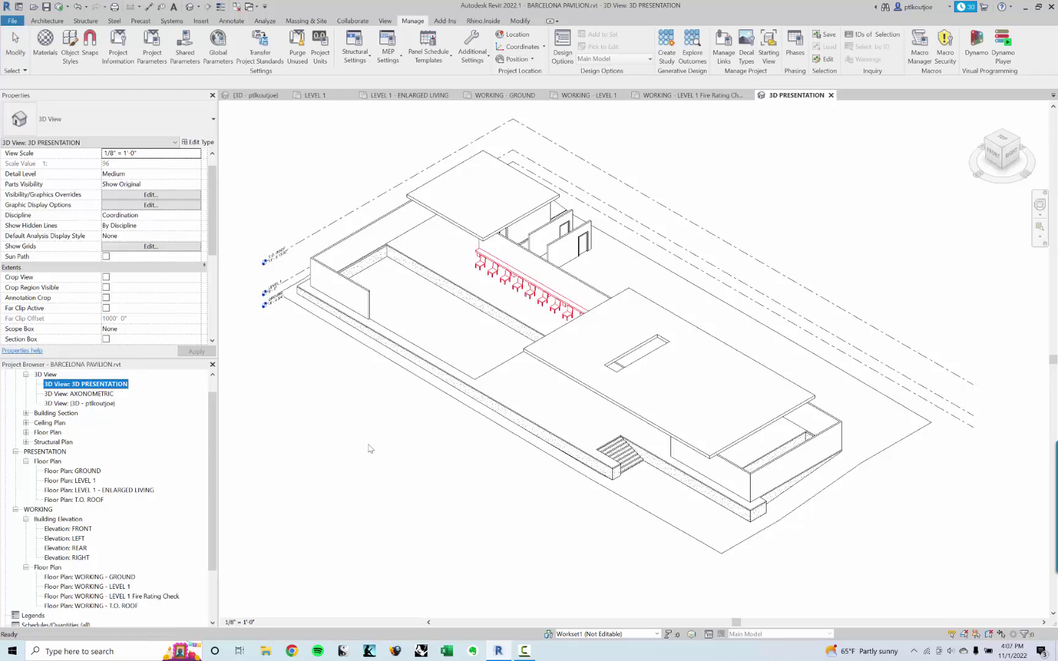
# Step: Hide the Levels annotation category in the view's Visibility/Graphic Overrides
pyautogui.press('v')
pyautogui.press('v')
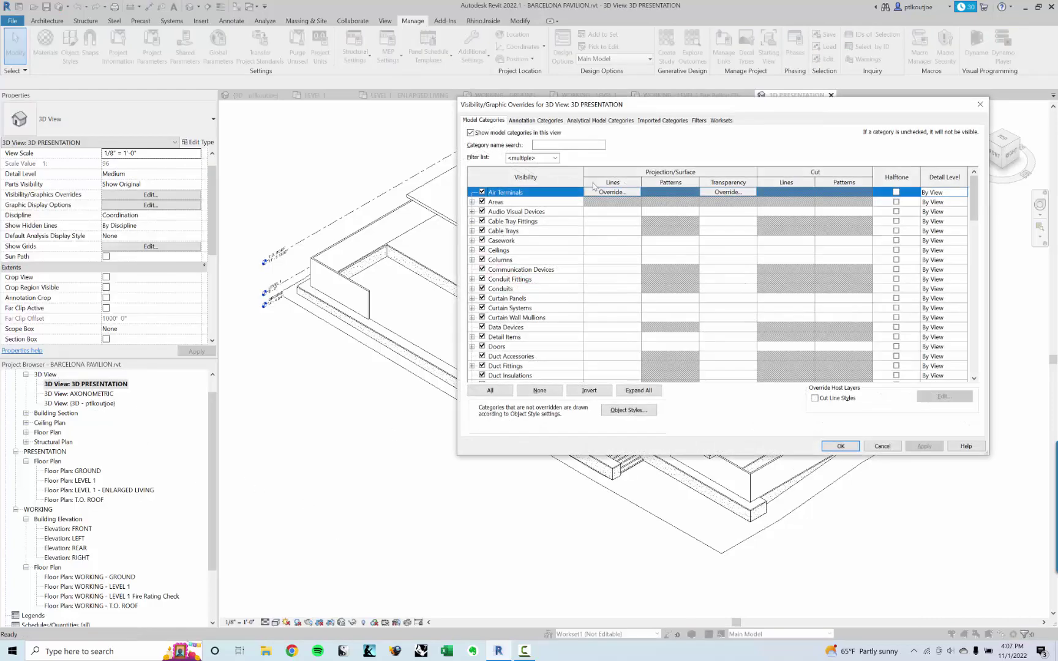
pyautogui.click(540, 122)
pyautogui.click(498, 241)
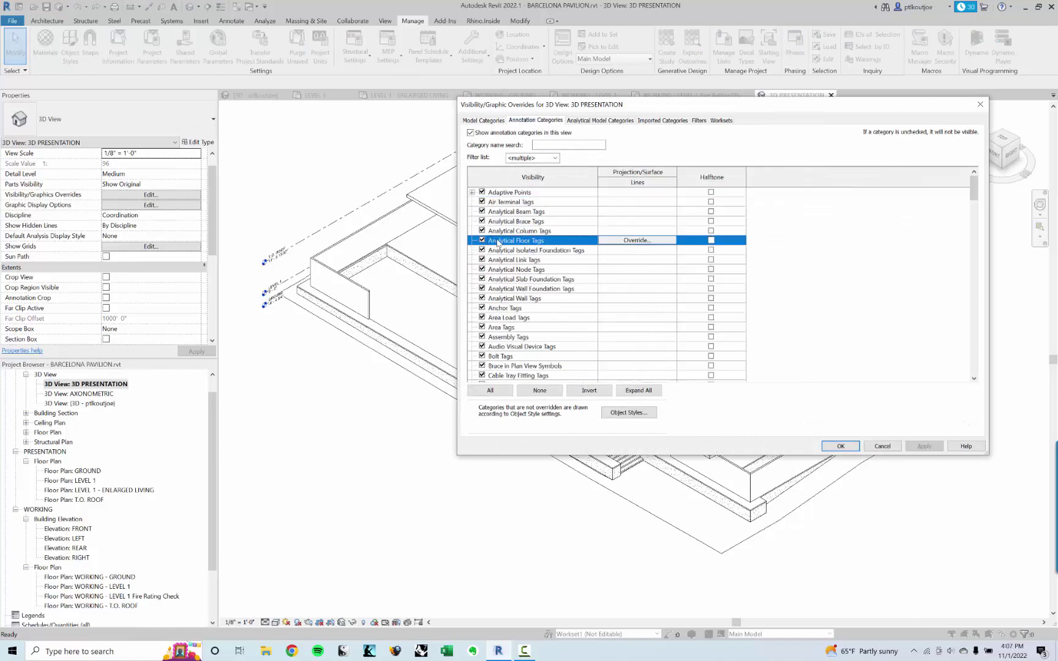
pyautogui.scroll(-15, 496, 306)
pyautogui.click(493, 366)
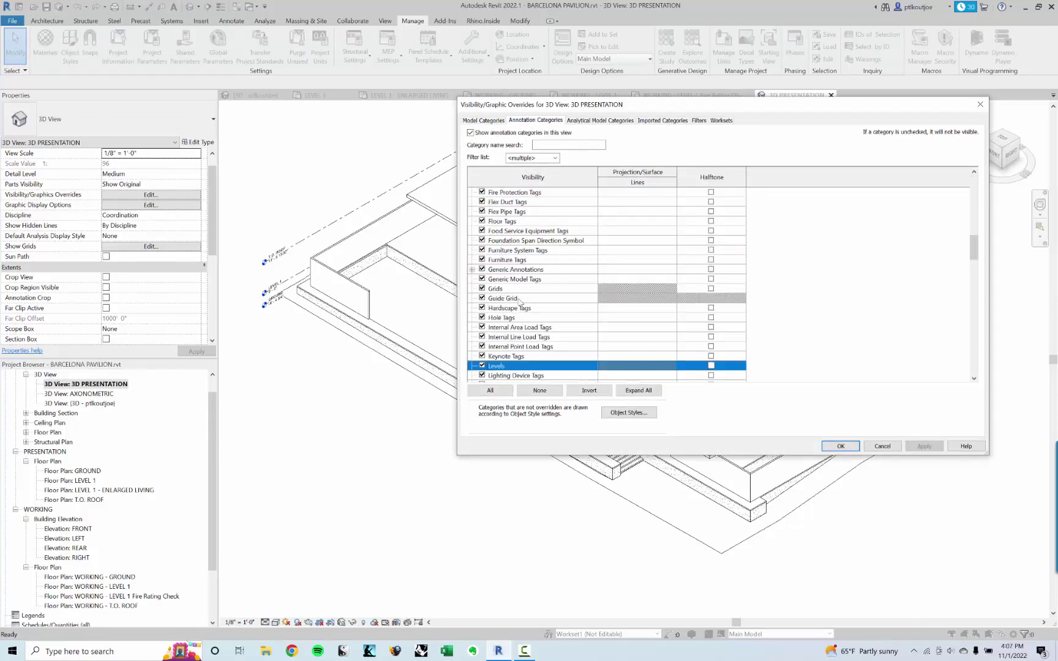
pyautogui.click(482, 365)
pyautogui.click(840, 445)
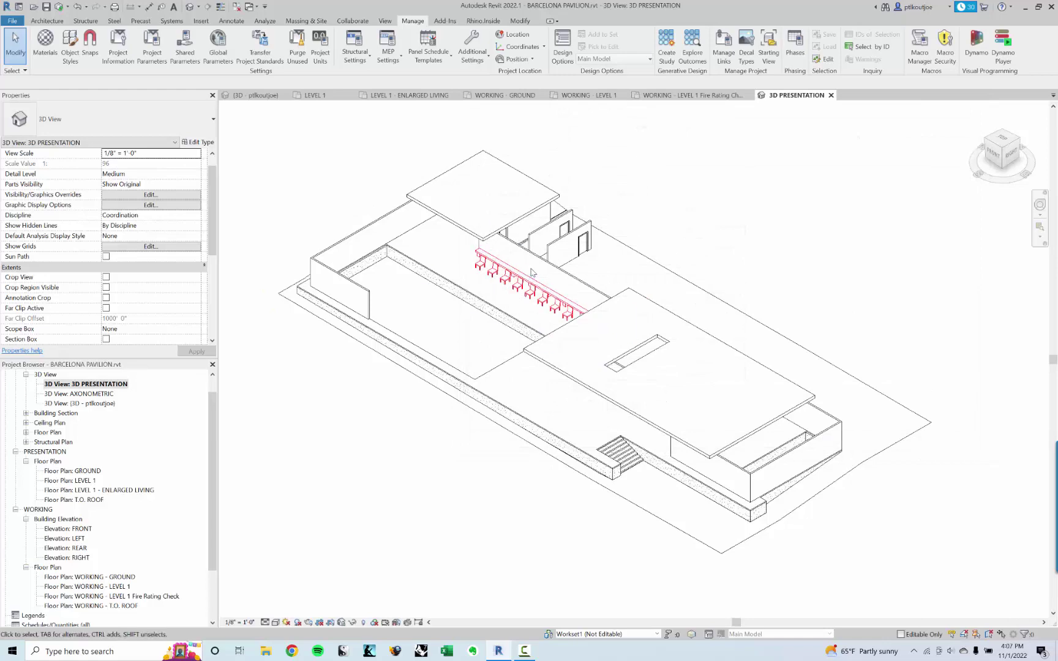
# Step: Turn on shadows in the 3D PRESENTATION view
pyautogui.moveTo(532, 273); pyautogui.dragTo(521, 278, button='middle')
pyautogui.moveTo(676, 267); pyautogui.dragTo(650, 279, button='middle')
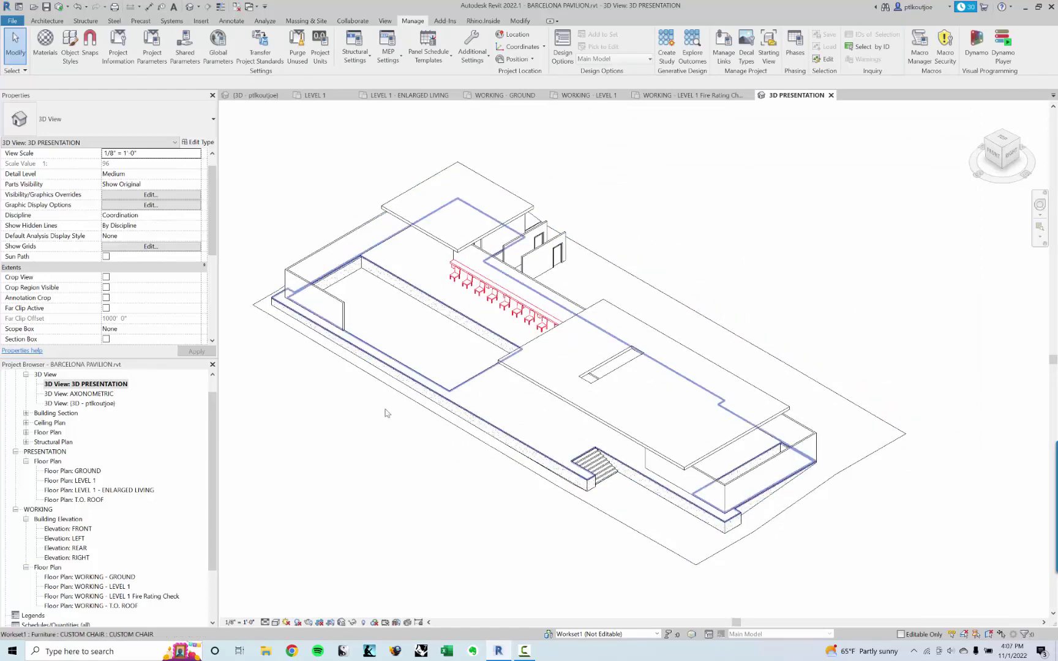
pyautogui.scroll(1, 387, 413)
pyautogui.click(298, 622)
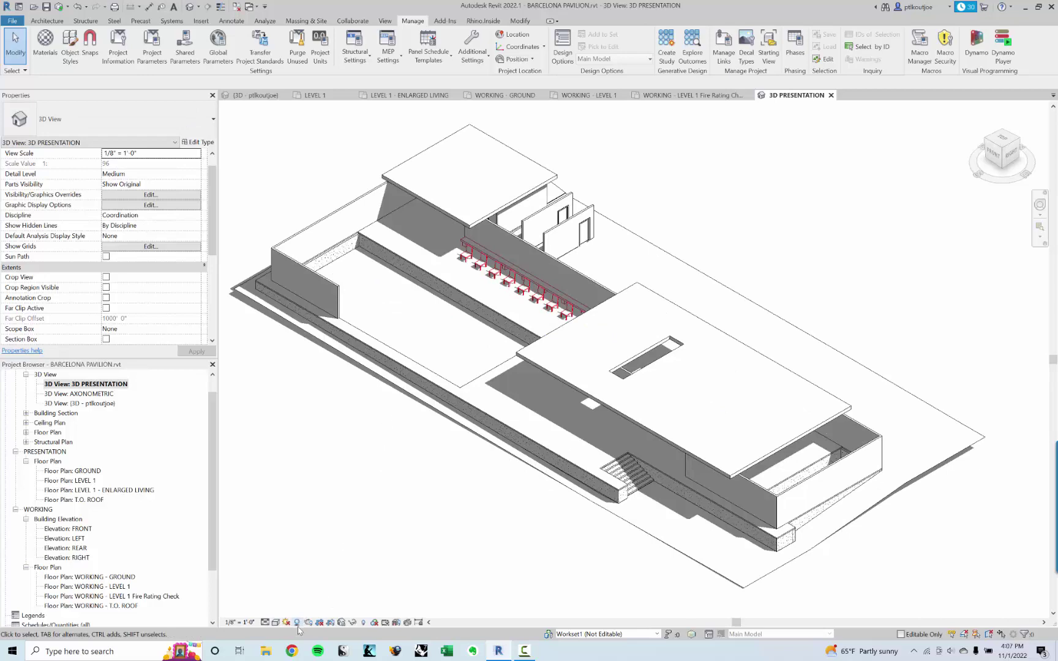
# Step: Set the view to an isometric ViewCube corner and save the orientation and lock it
pyautogui.moveTo(805, 243); pyautogui.dragTo(810, 239, button='middle')
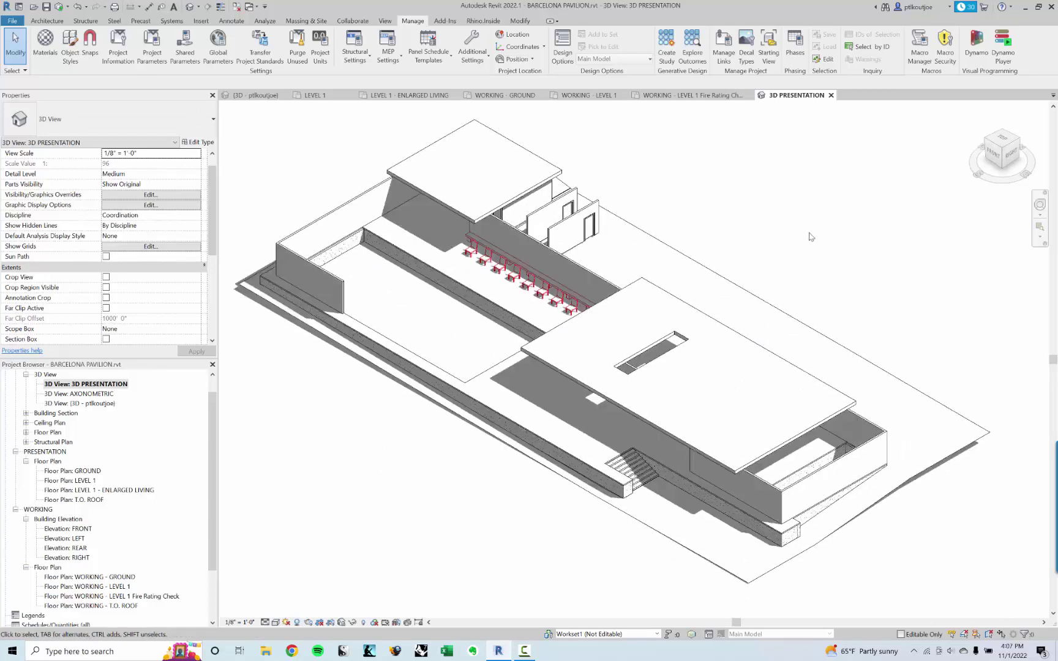
pyautogui.moveTo(409, 478); pyautogui.dragTo(707, 361, button='middle')
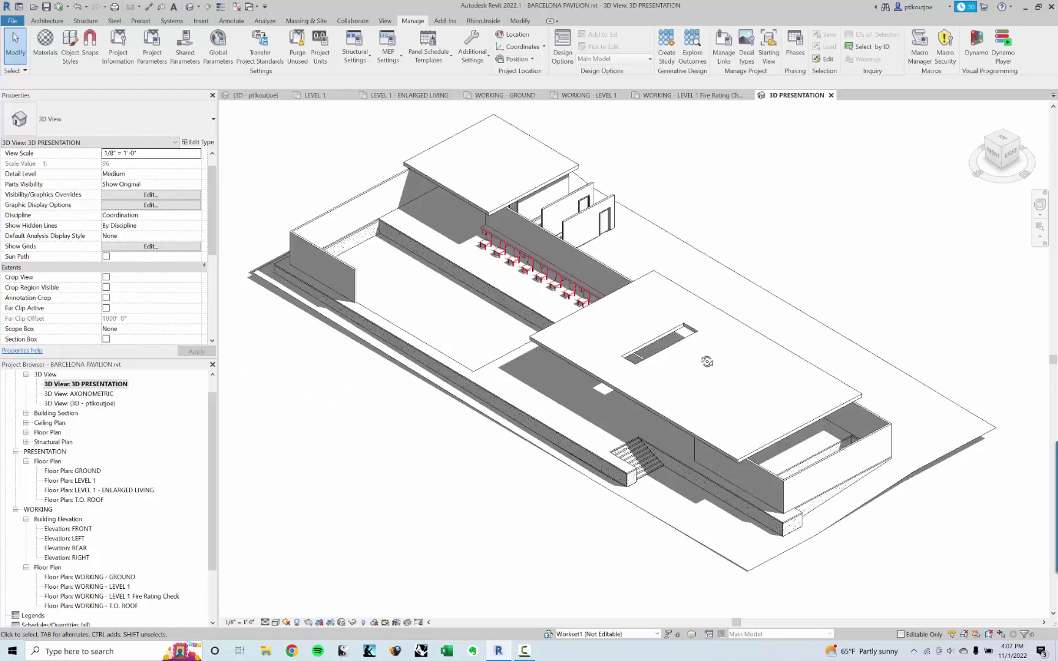
pyautogui.click(1003, 147)
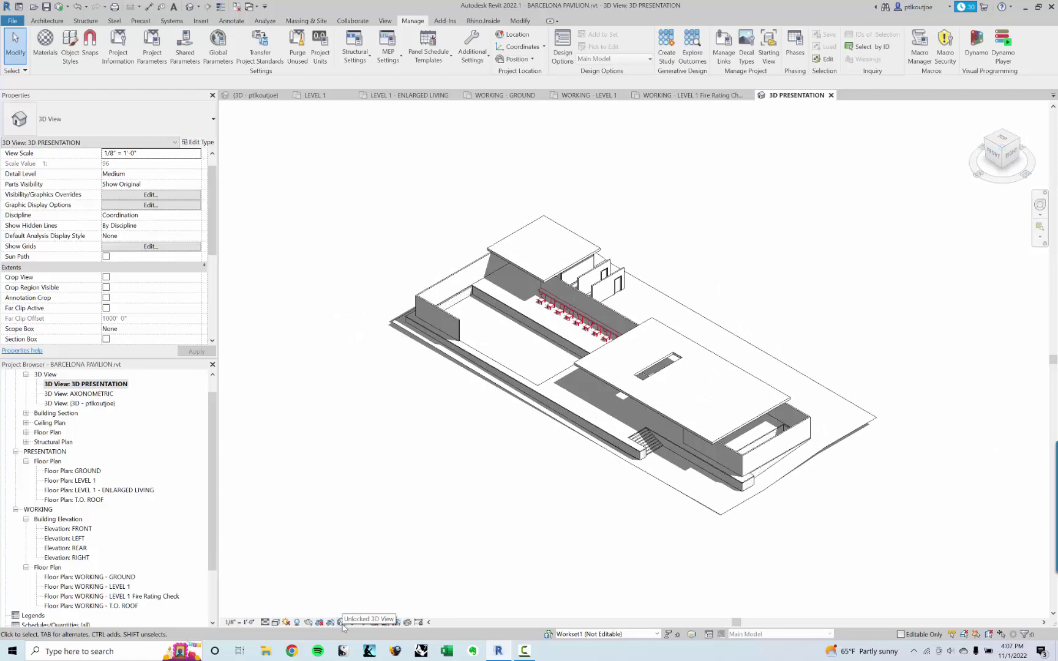
pyautogui.click(342, 623)
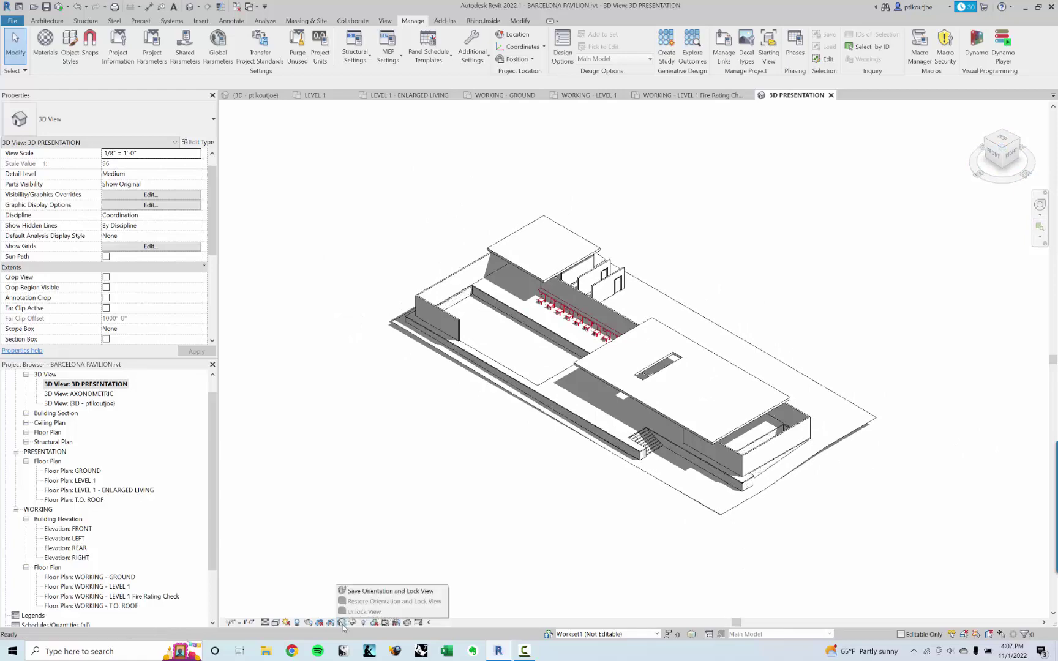
pyautogui.click(378, 592)
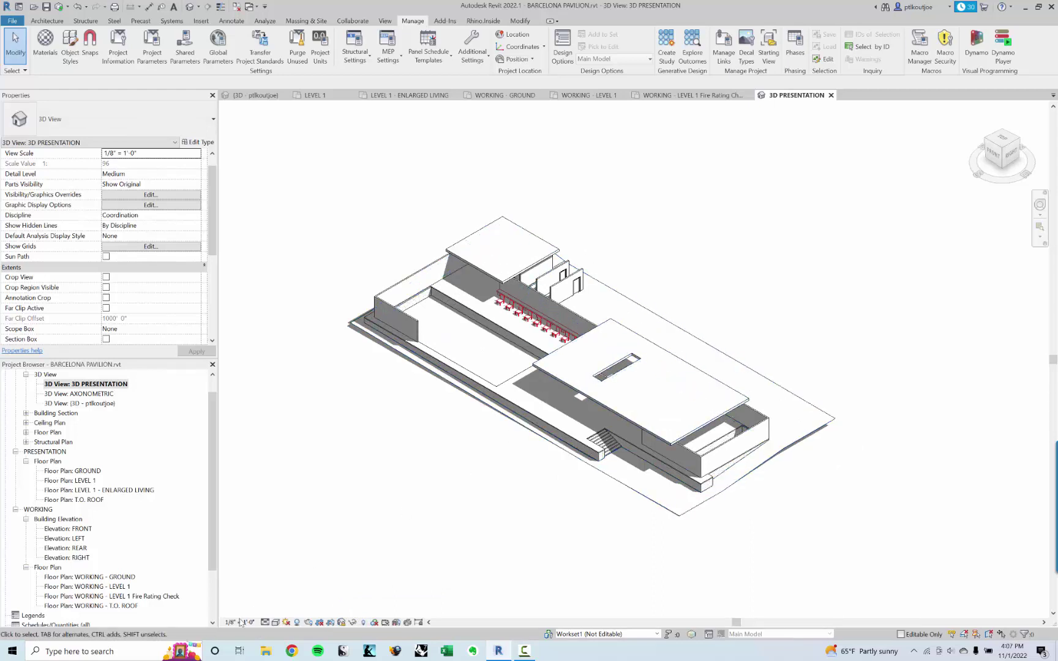
pyautogui.click(308, 622)
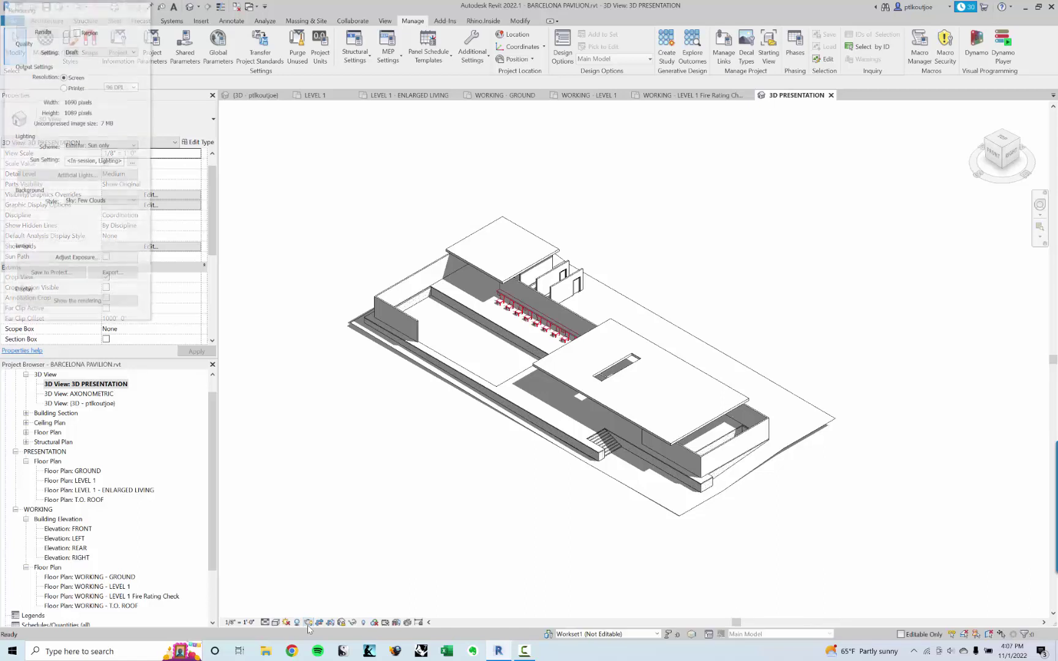
pyautogui.click(140, 8)
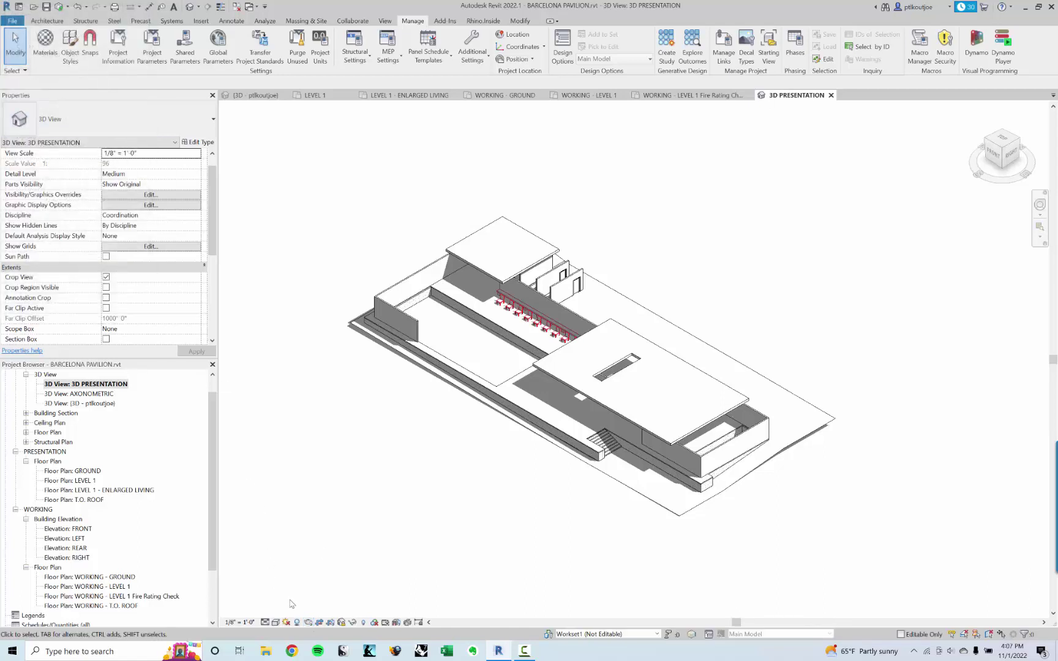
# Step: Show the crop region and drag its left, top, right and bottom edges in around the pavilion
pyautogui.click(329, 622)
pyautogui.click(302, 395)
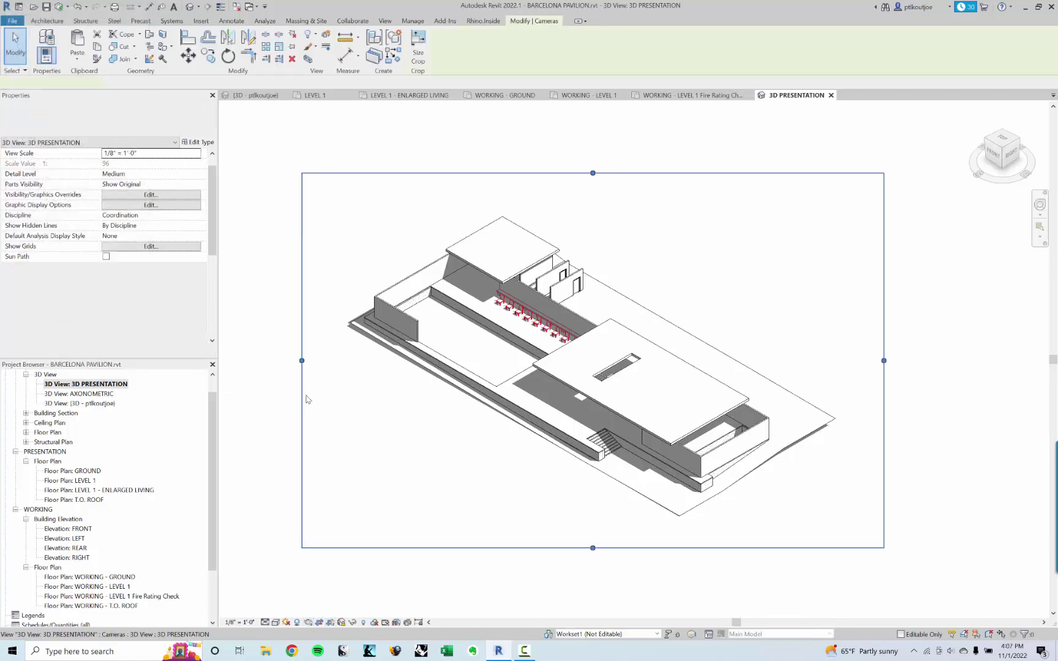
pyautogui.moveTo(303, 362); pyautogui.dragTo(333, 361)
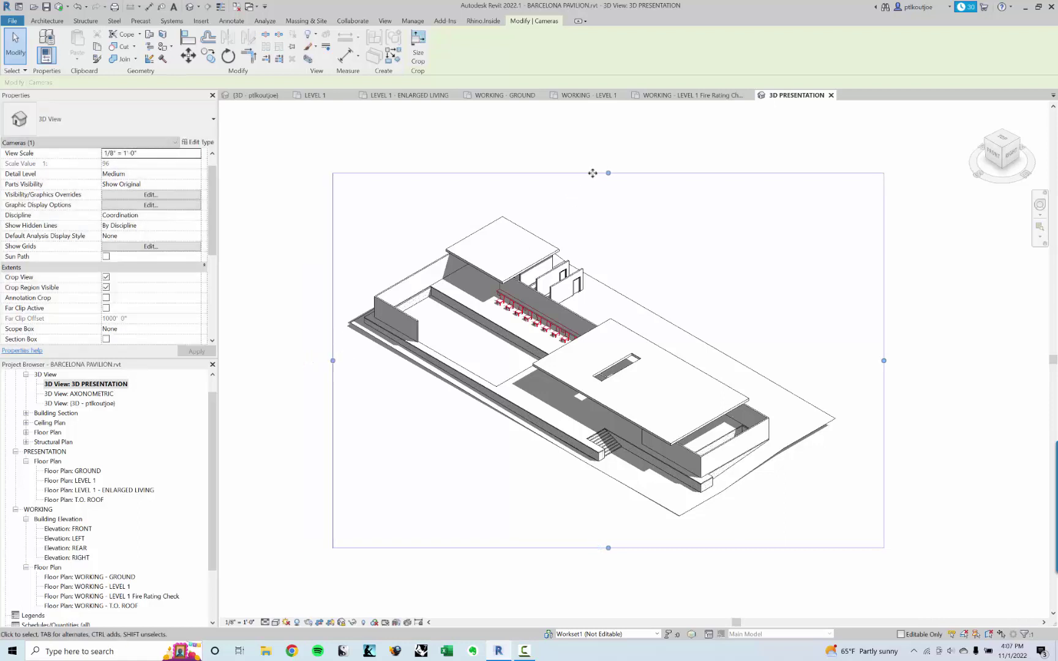
pyautogui.moveTo(608, 174); pyautogui.dragTo(608, 202)
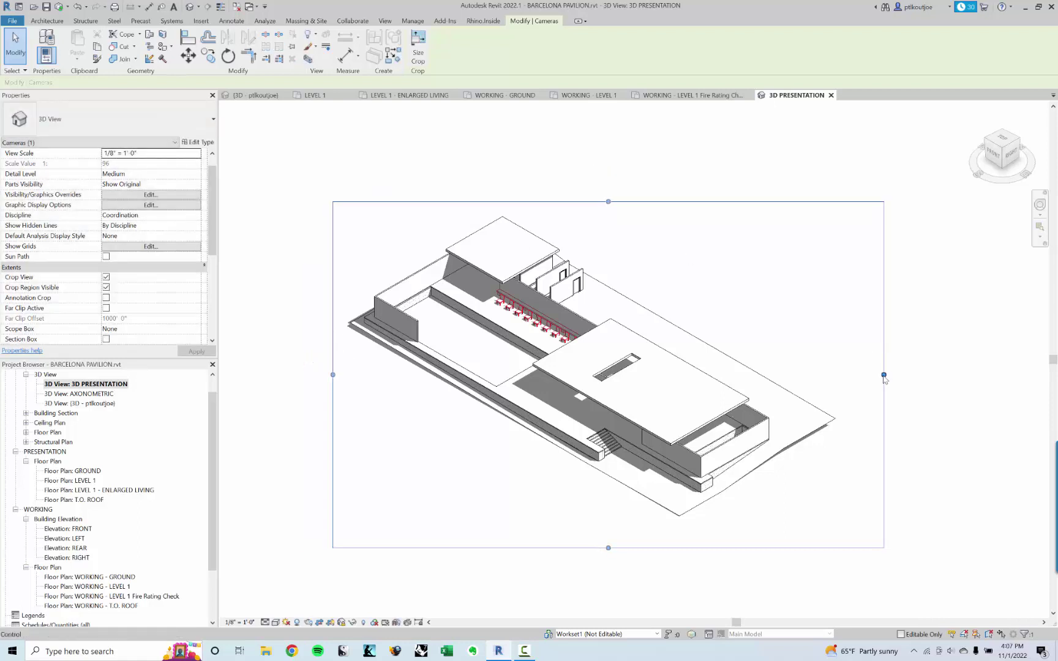
pyautogui.moveTo(884, 374); pyautogui.dragTo(853, 375)
pyautogui.moveTo(591, 547); pyautogui.dragTo(591, 537)
pyautogui.click(704, 580)
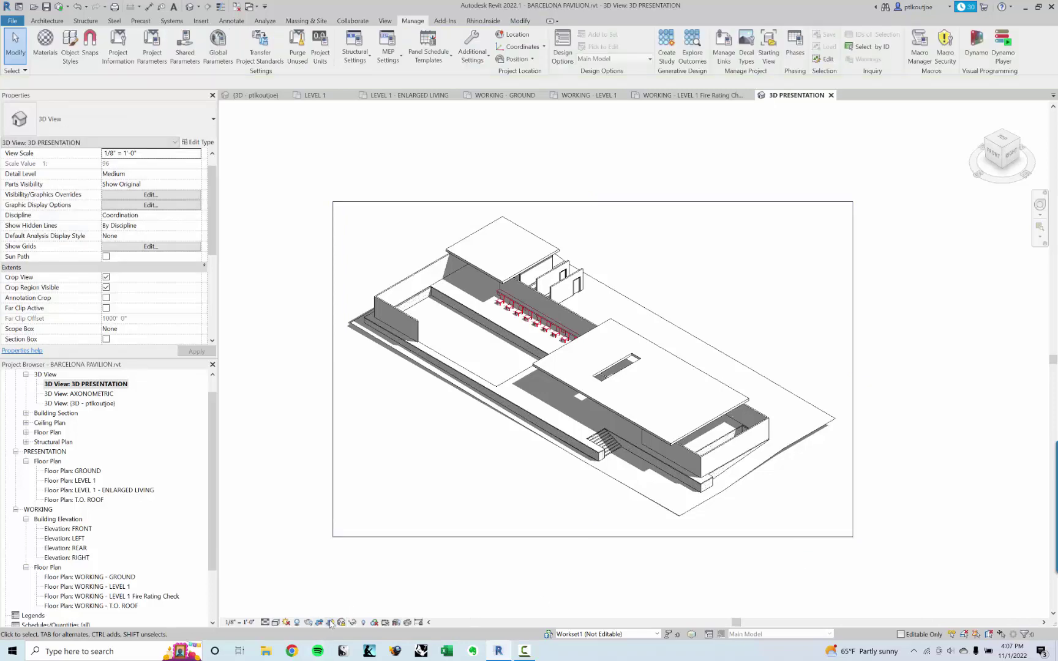
pyautogui.moveTo(423, 452); pyautogui.dragTo(417, 454, button='middle')
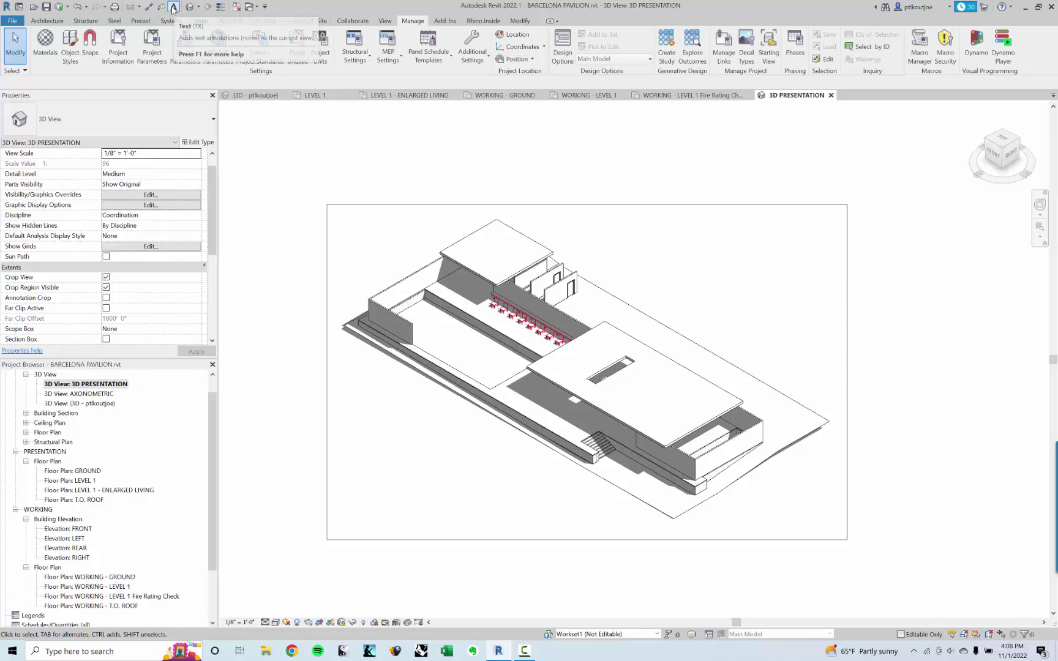
pyautogui.click(160, 7)
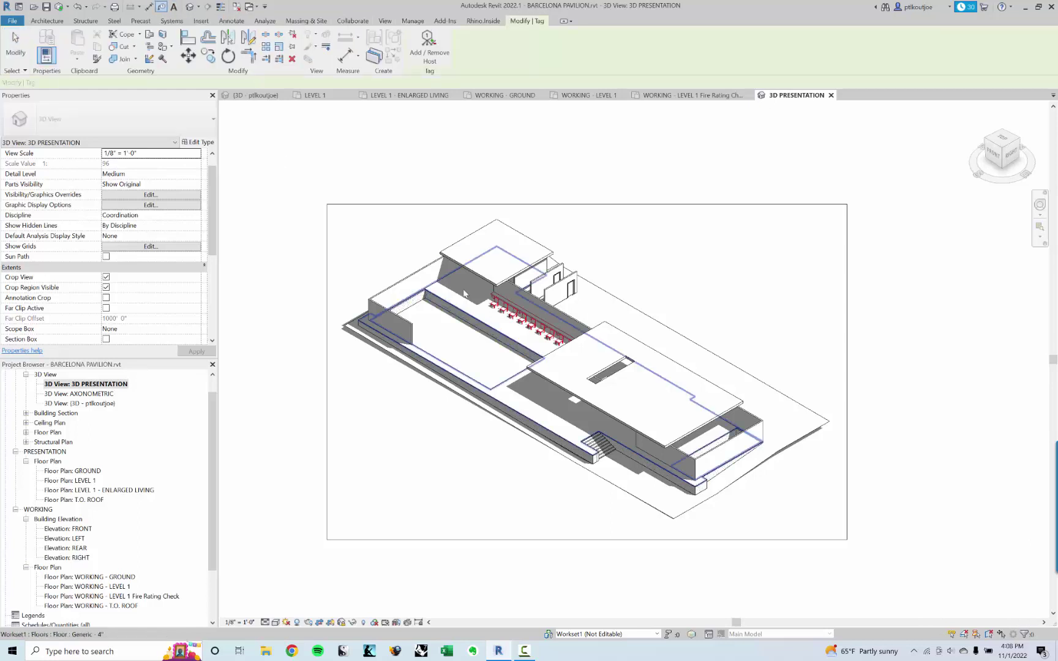
pyautogui.click(486, 271)
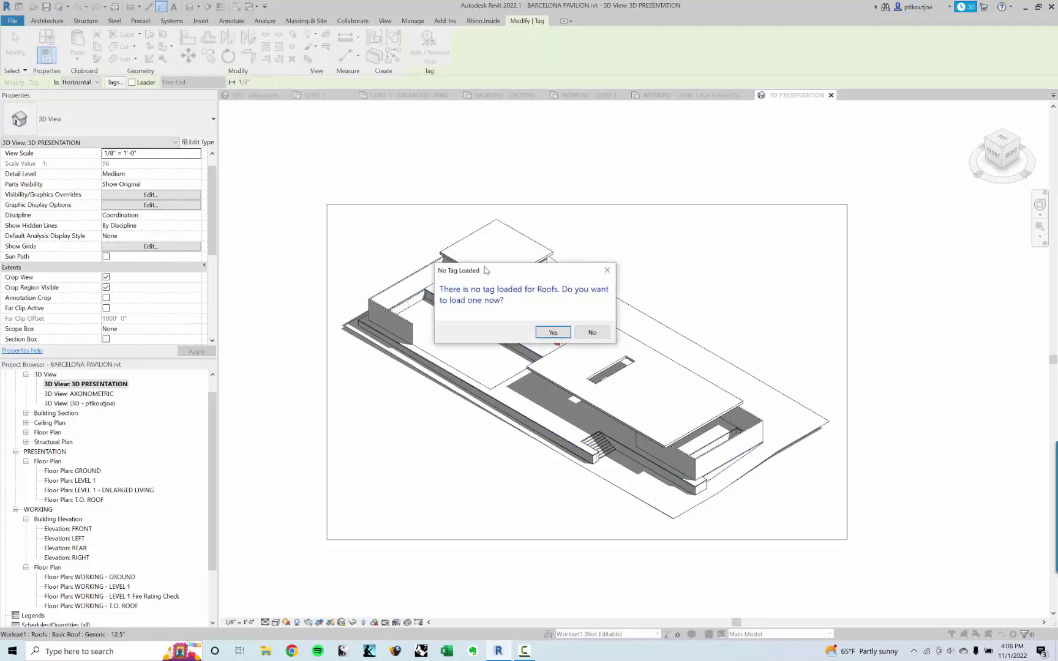
pyautogui.click(592, 333)
pyautogui.scroll(3, 483, 320)
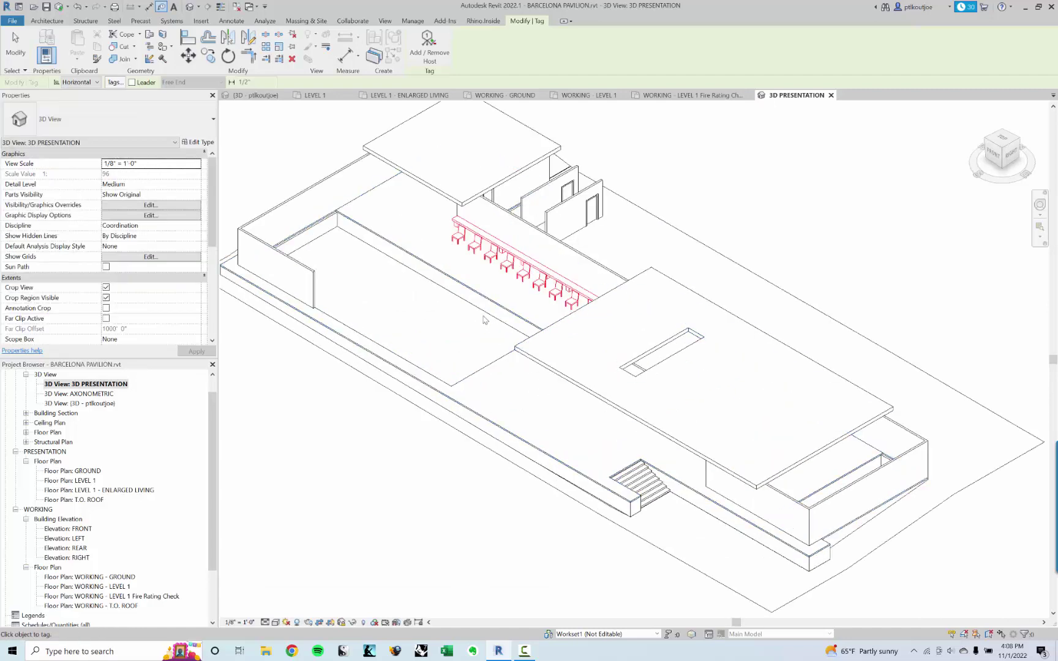
pyautogui.scroll(5, 484, 319)
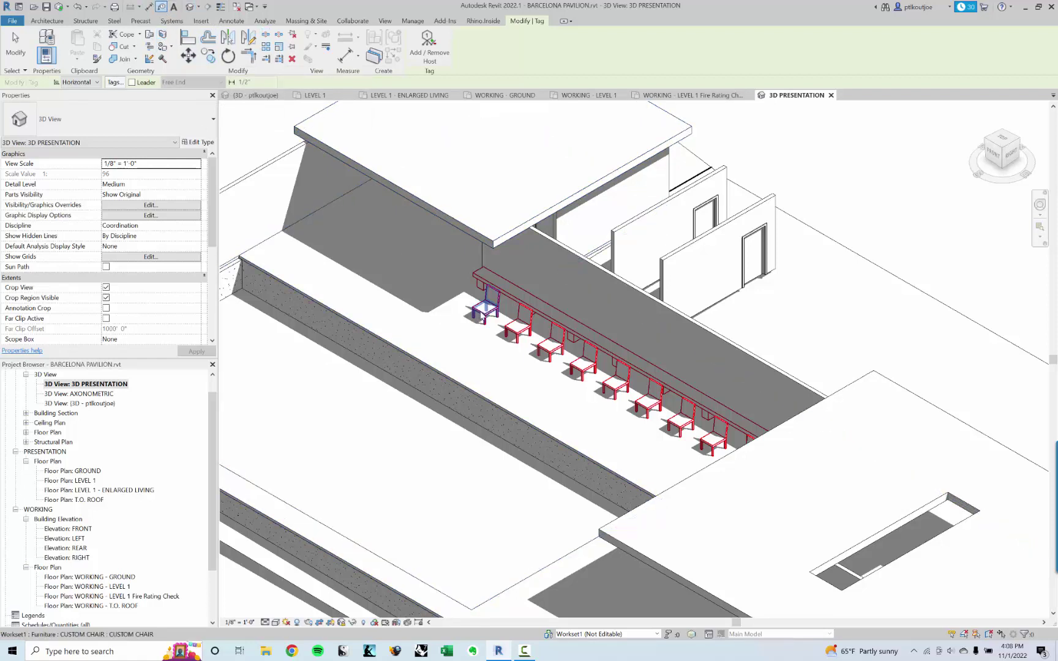
pyautogui.click(483, 316)
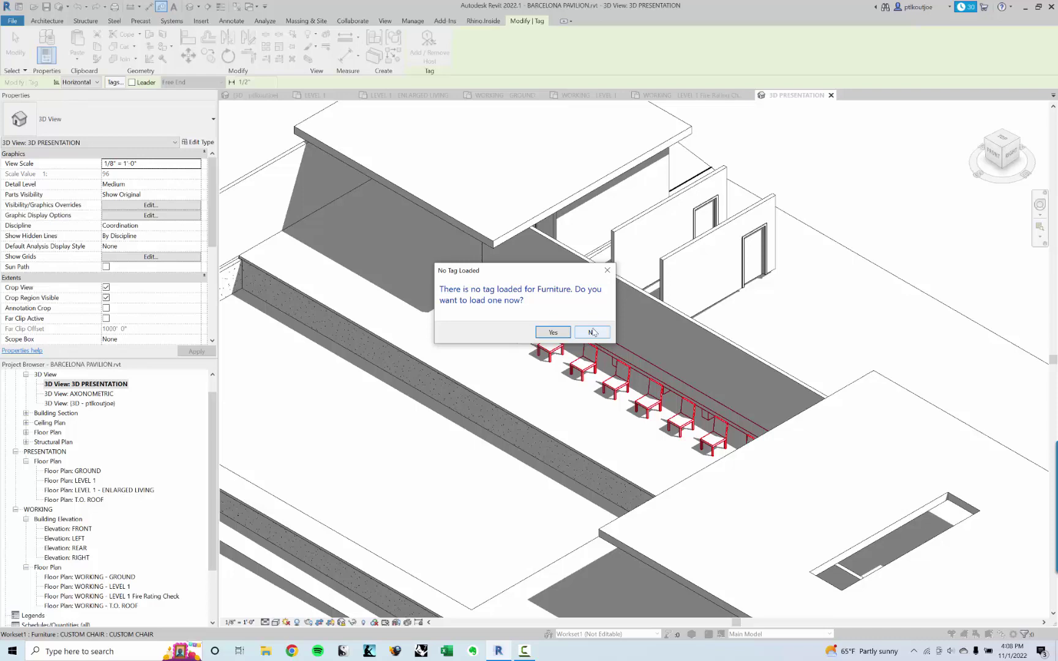
pyautogui.click(554, 333)
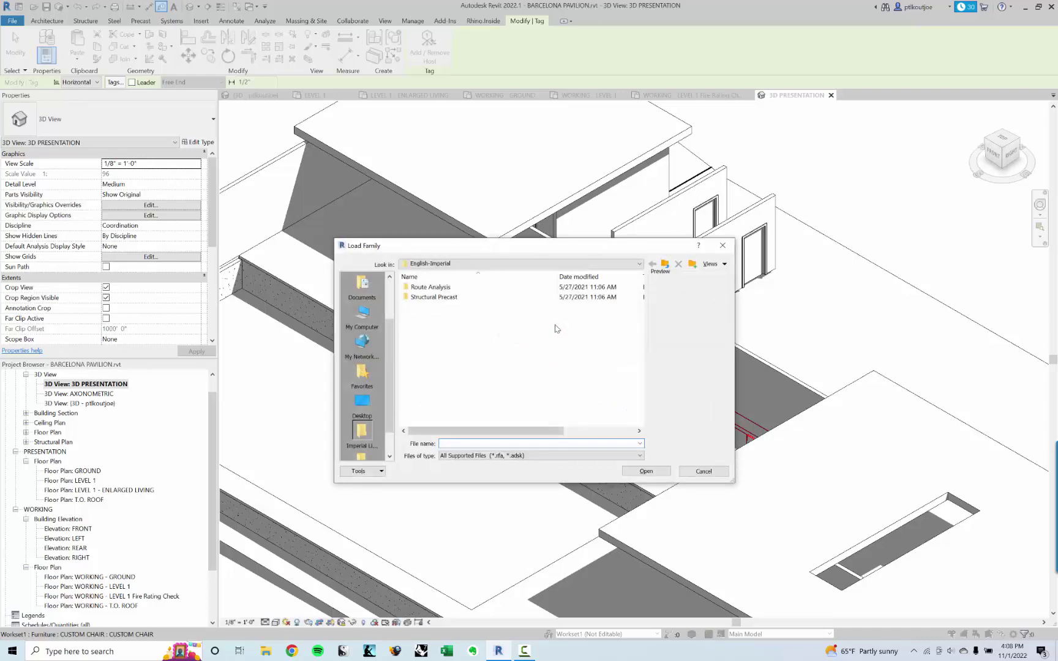
pyautogui.press('Escape')
pyautogui.press('Escape')
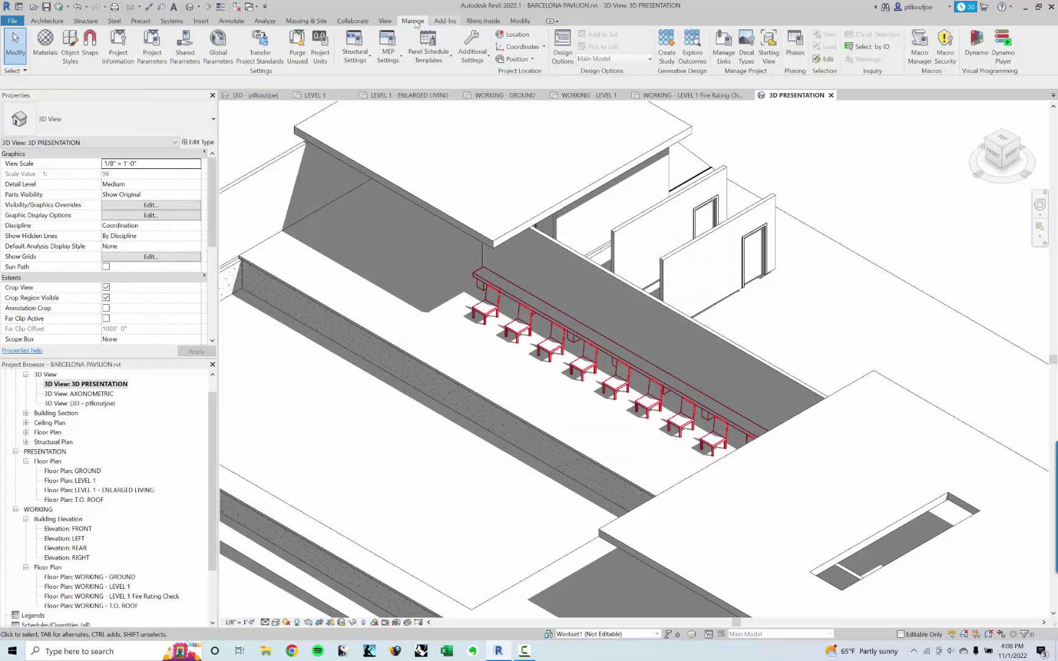
# Step: Load the Furniture Tag family from Annotations > Architectural in the Autodesk family library
pyautogui.click(201, 24)
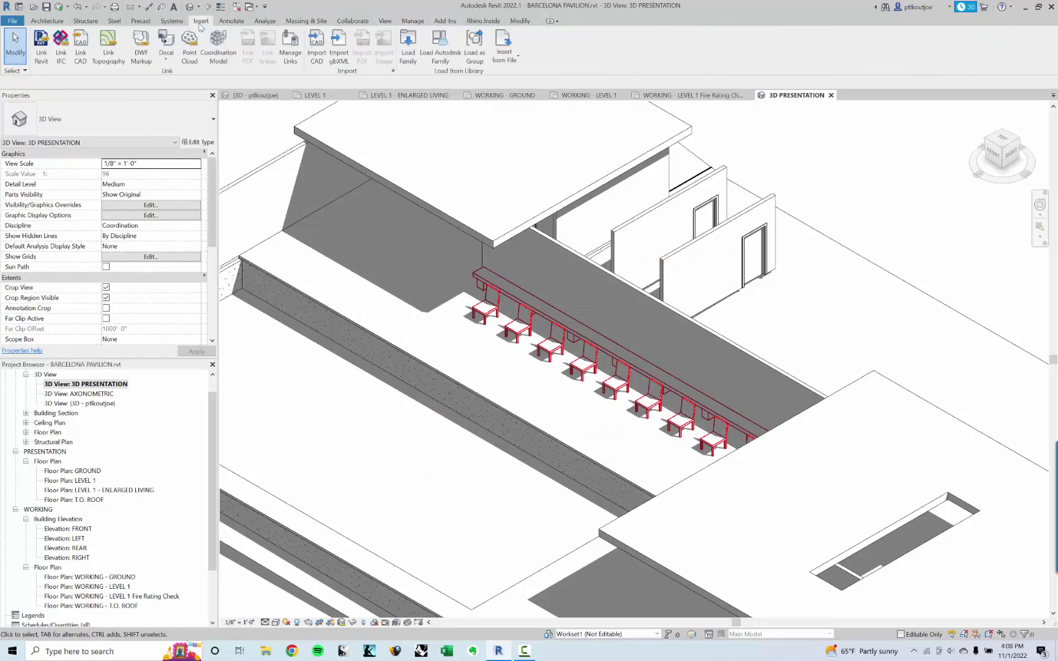
pyautogui.click(439, 44)
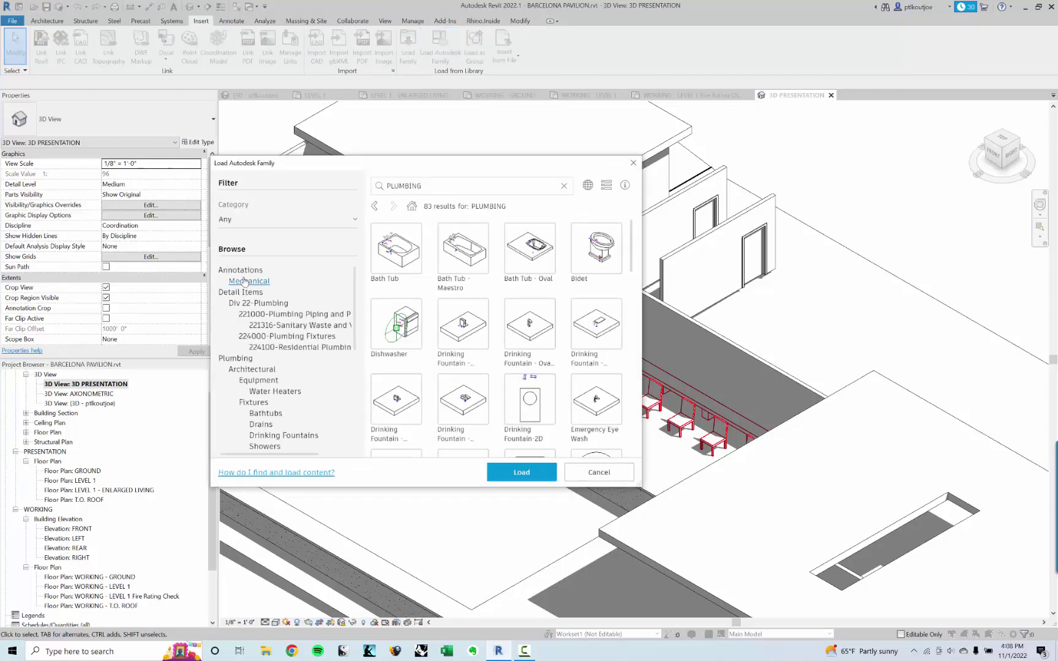
pyautogui.click(243, 271)
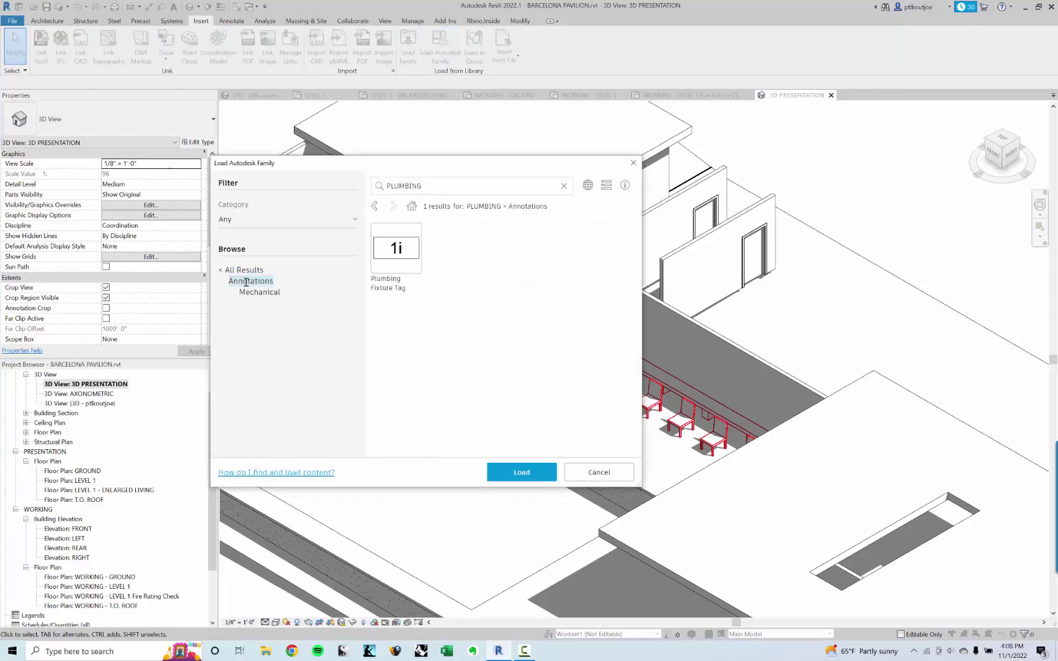
pyautogui.click(563, 187)
pyautogui.click(260, 292)
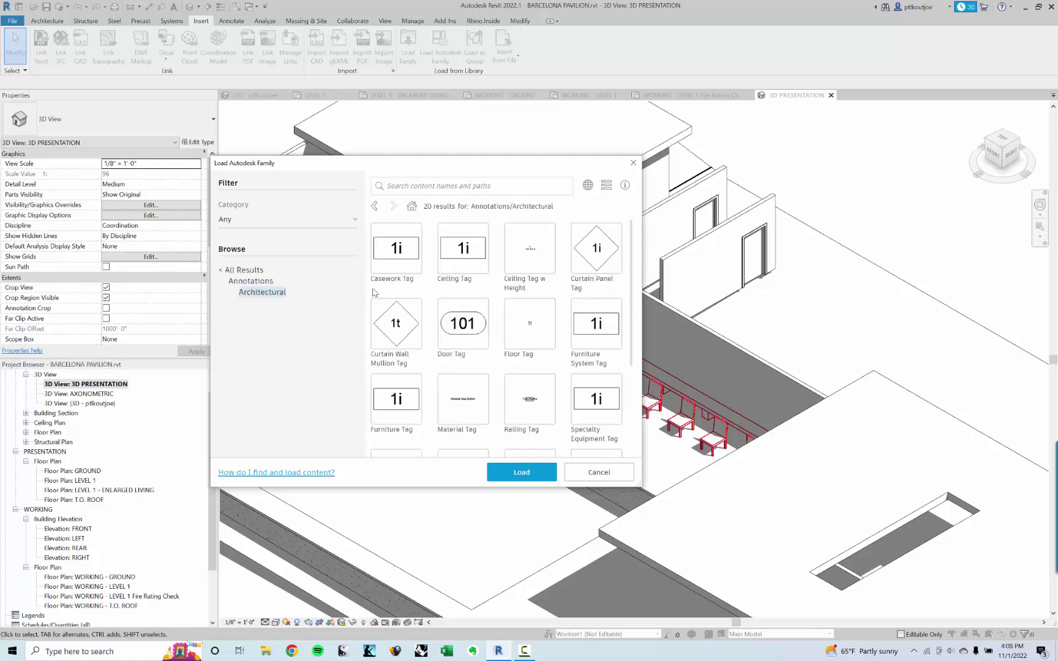
pyautogui.moveTo(443, 270)
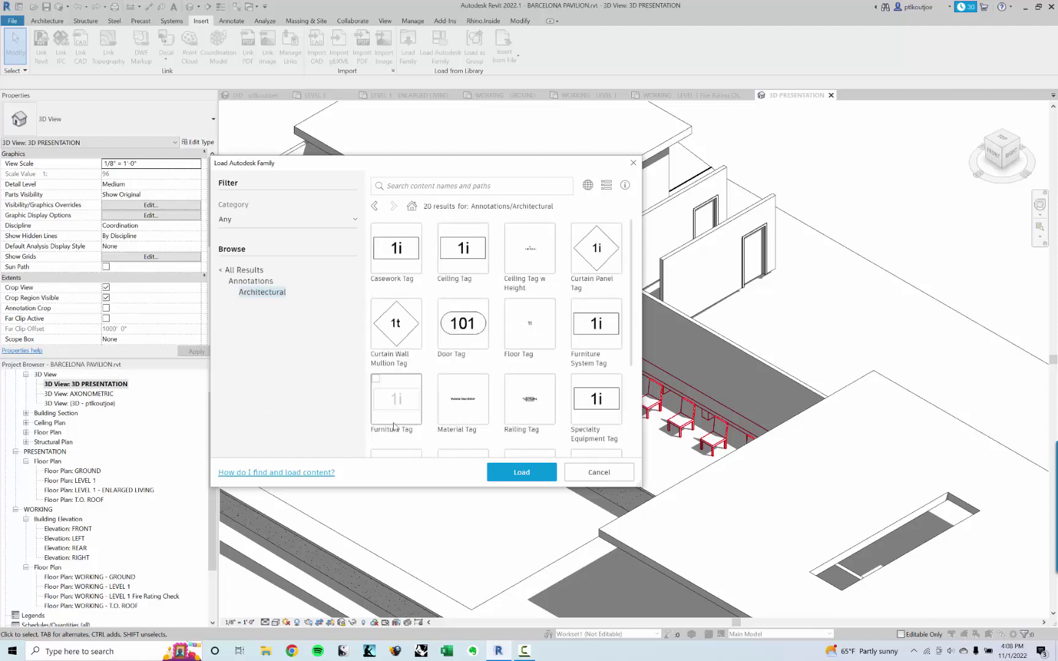
pyautogui.click(395, 427)
pyautogui.click(516, 472)
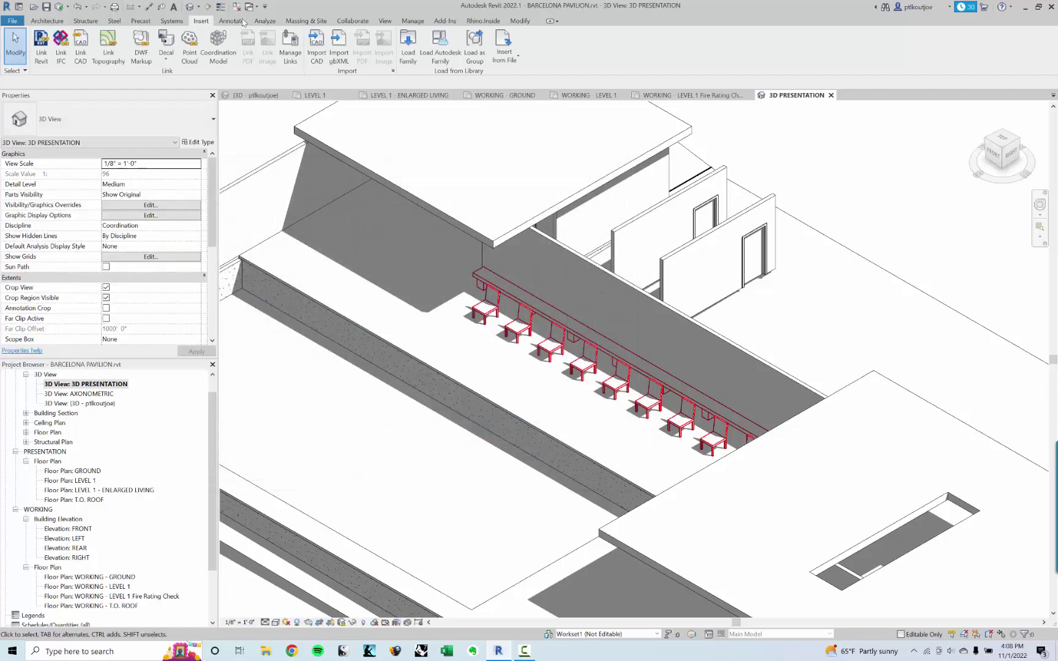
# Step: Start a Tag by Category with a leader on the first chair
pyautogui.click(161, 7)
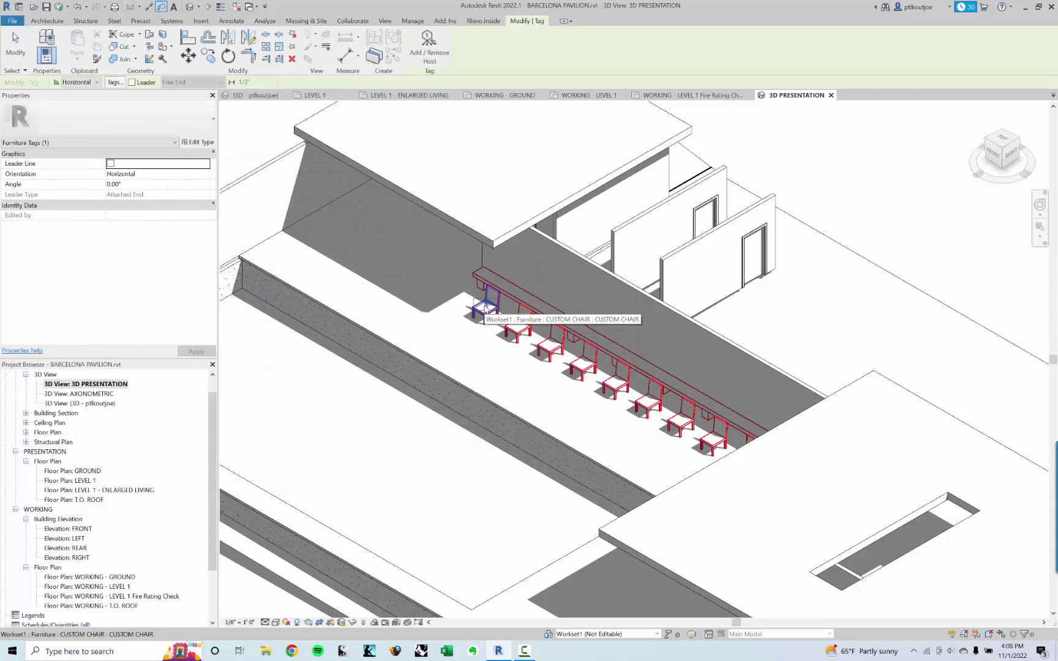
pyautogui.click(131, 83)
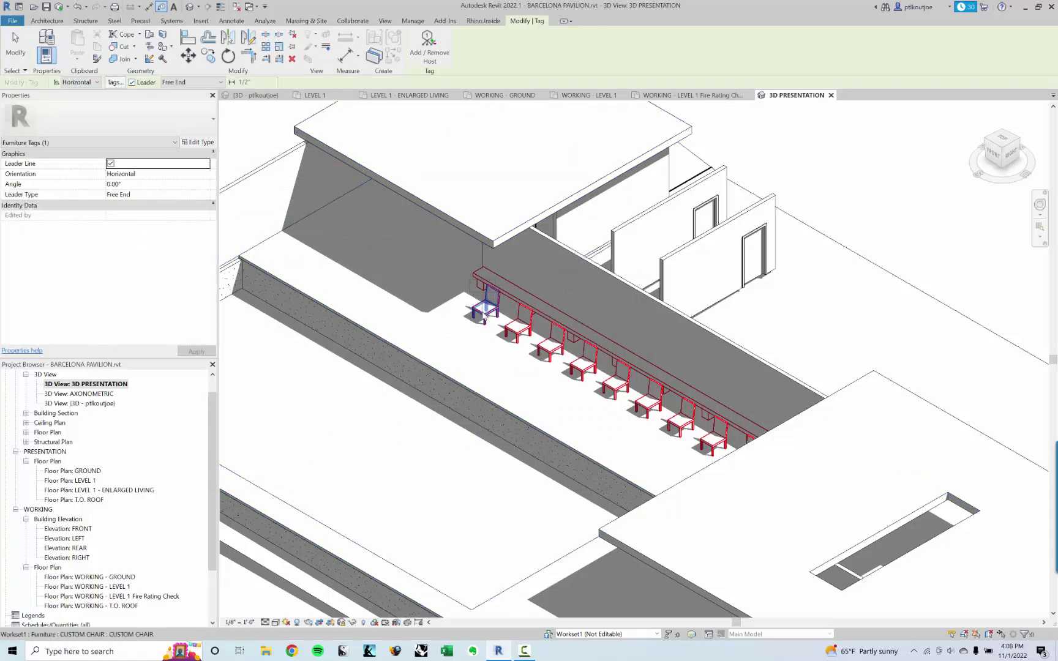
pyautogui.click(484, 320)
pyautogui.scroll(3, 463, 306)
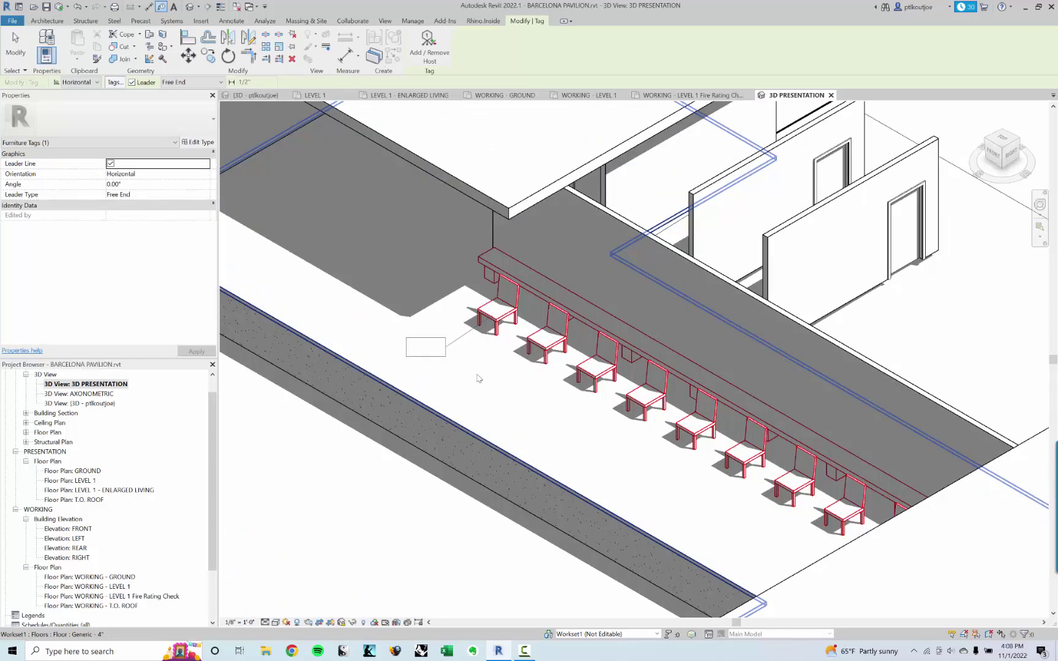
# Step: Place the leadered tag to the left of the first chair
pyautogui.click(445, 347)
pyautogui.click(411, 348)
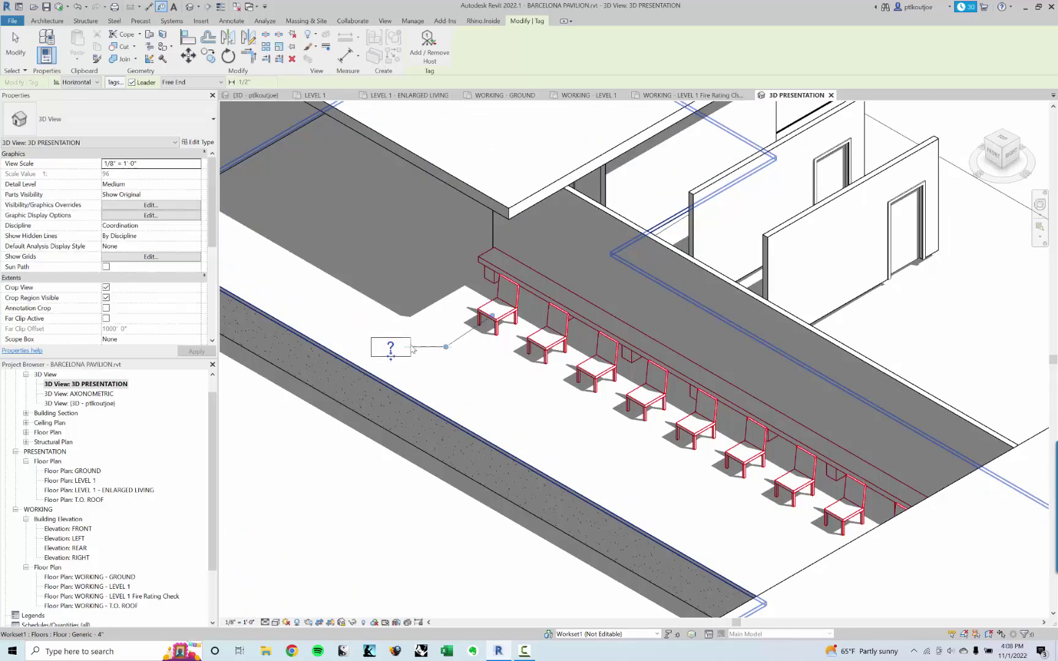
pyautogui.press('Escape')
pyautogui.press('Escape')
# Step: Set the chair's Mark and Type Mark both to F1
pyautogui.click(501, 318)
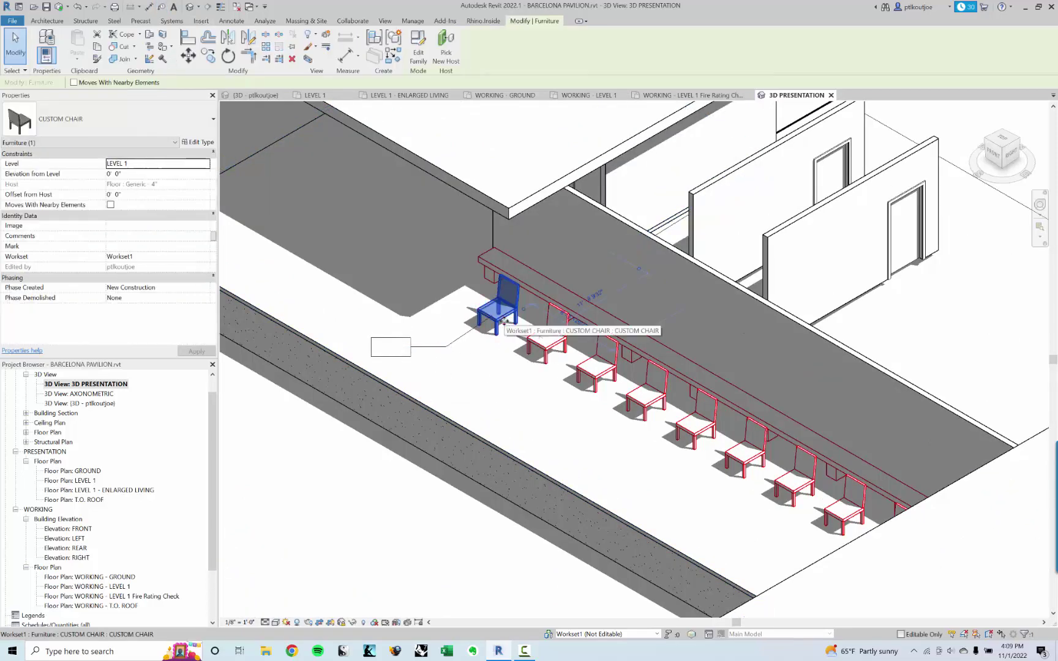
pyautogui.click(121, 247)
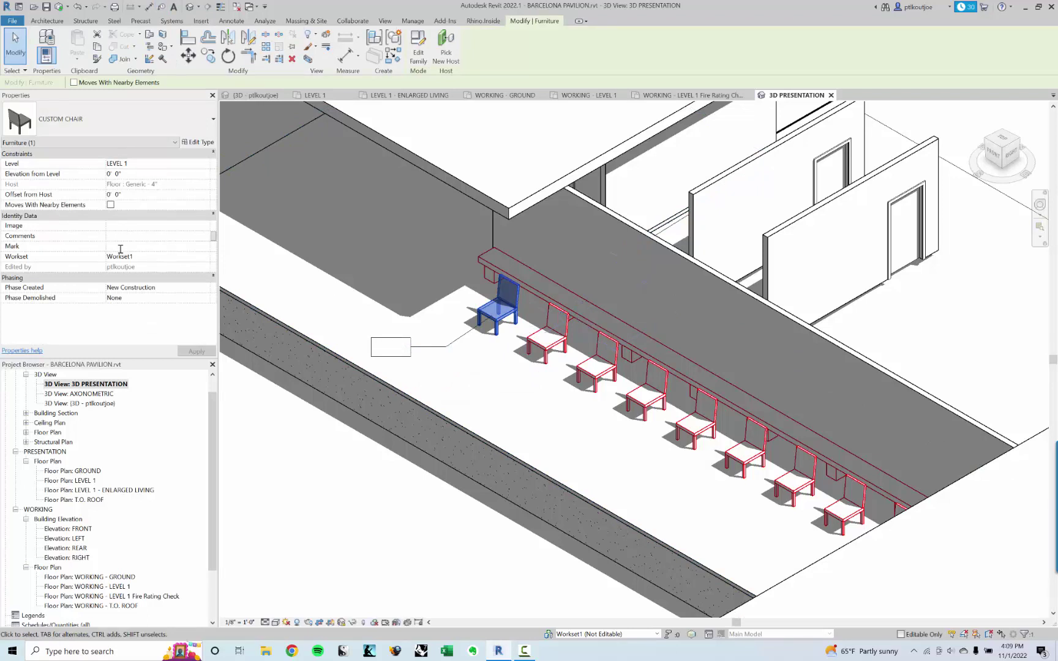
pyautogui.write('F1')
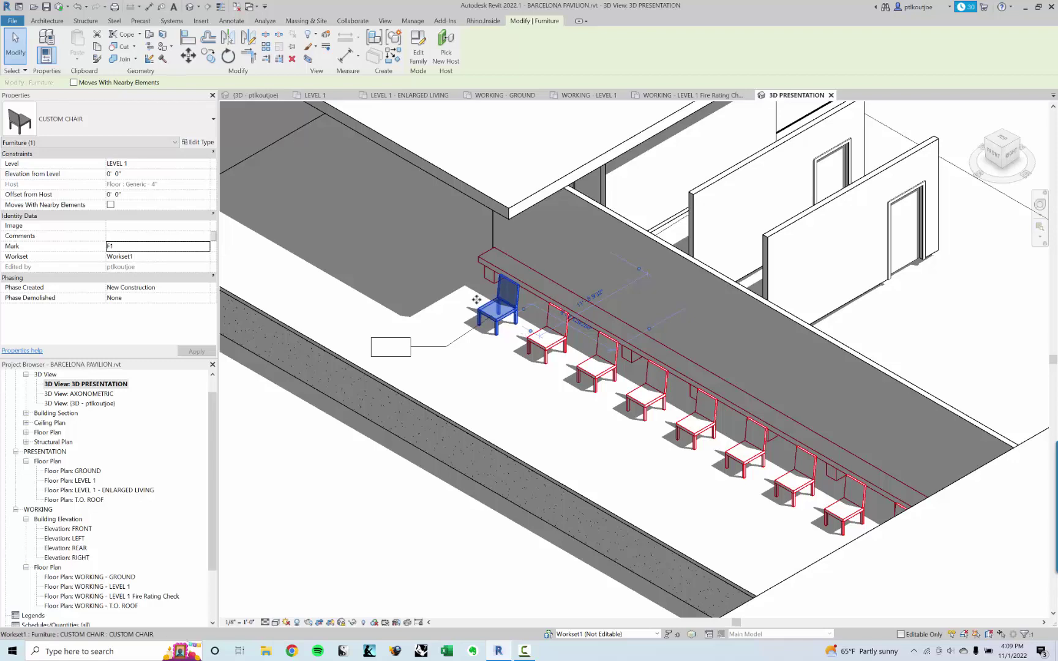
pyautogui.click(194, 143)
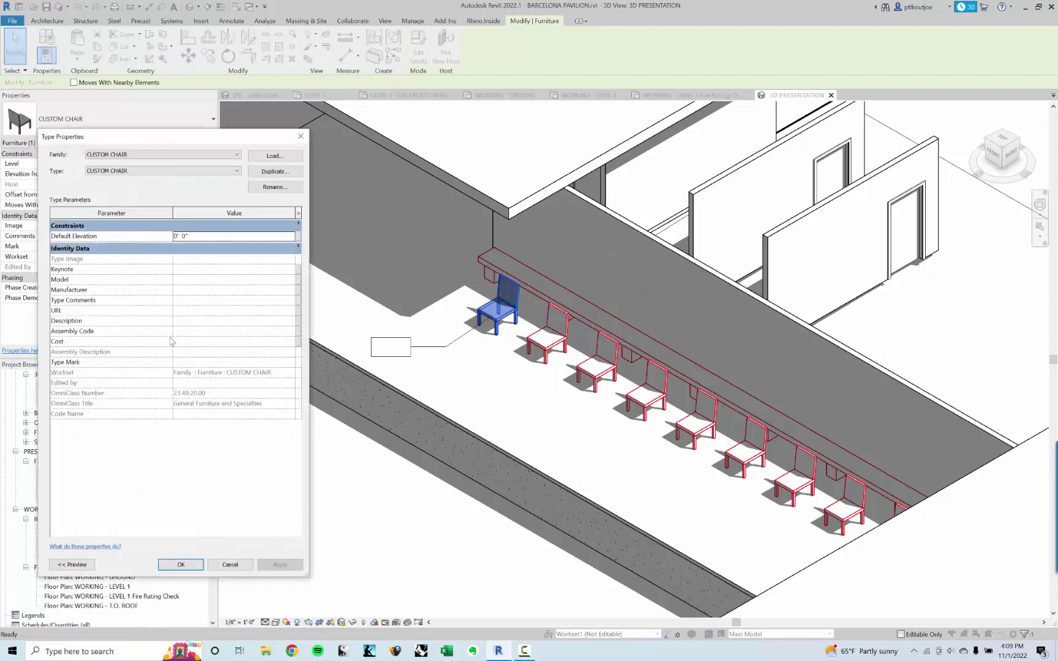
pyautogui.click(180, 363)
pyautogui.write('F1')
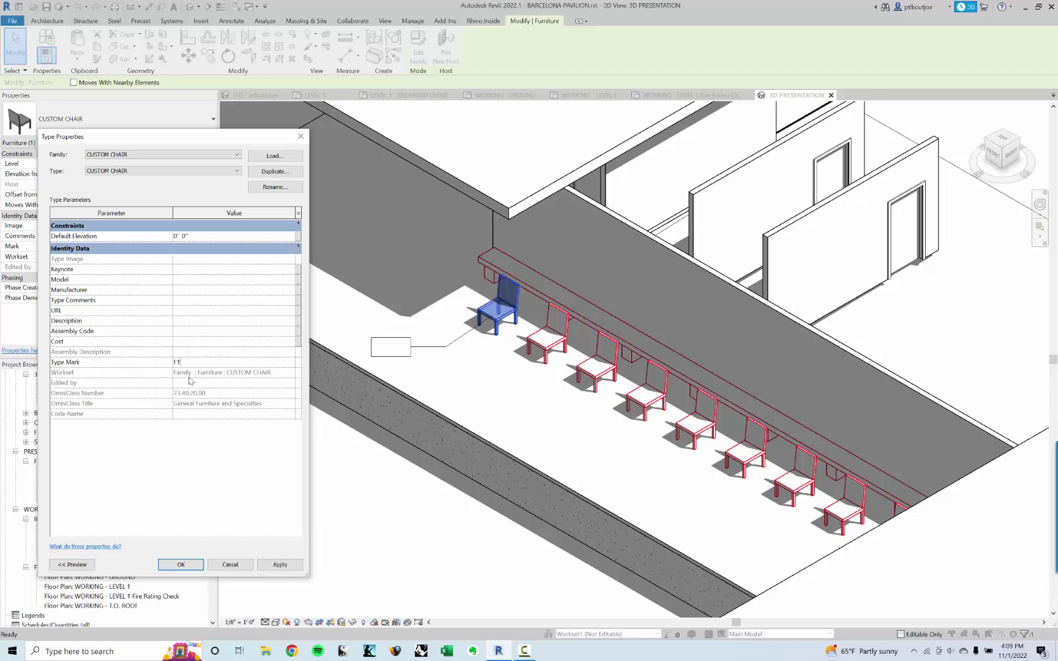
pyautogui.click(192, 565)
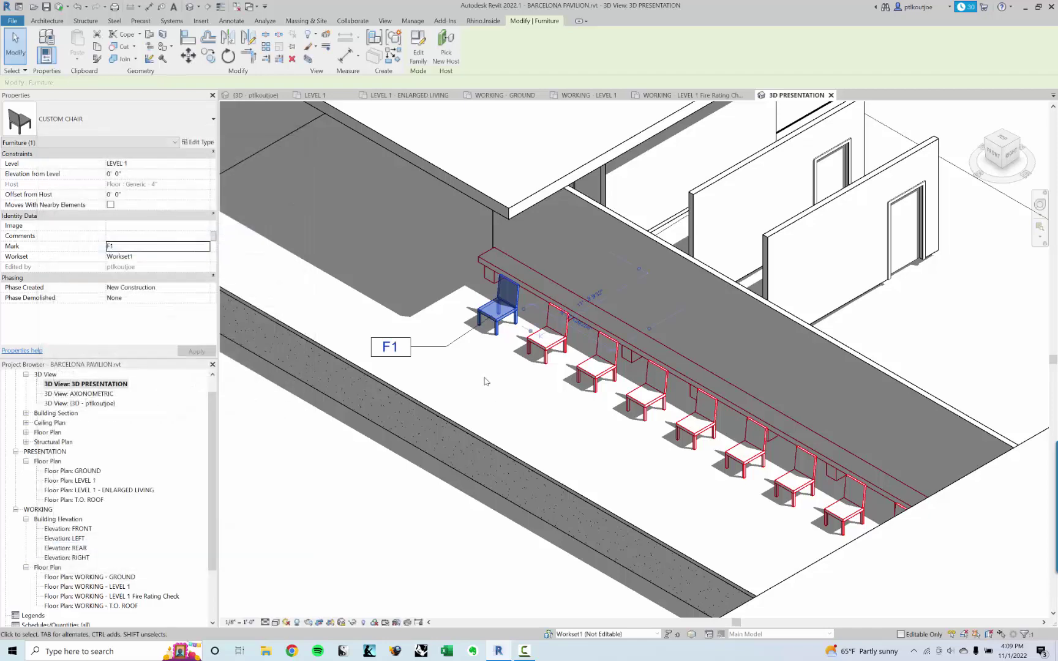
pyautogui.press('Escape')
pyautogui.scroll(-4, 465, 385)
# Step: Turn off shadows in the view
pyautogui.scroll(-3, 465, 385)
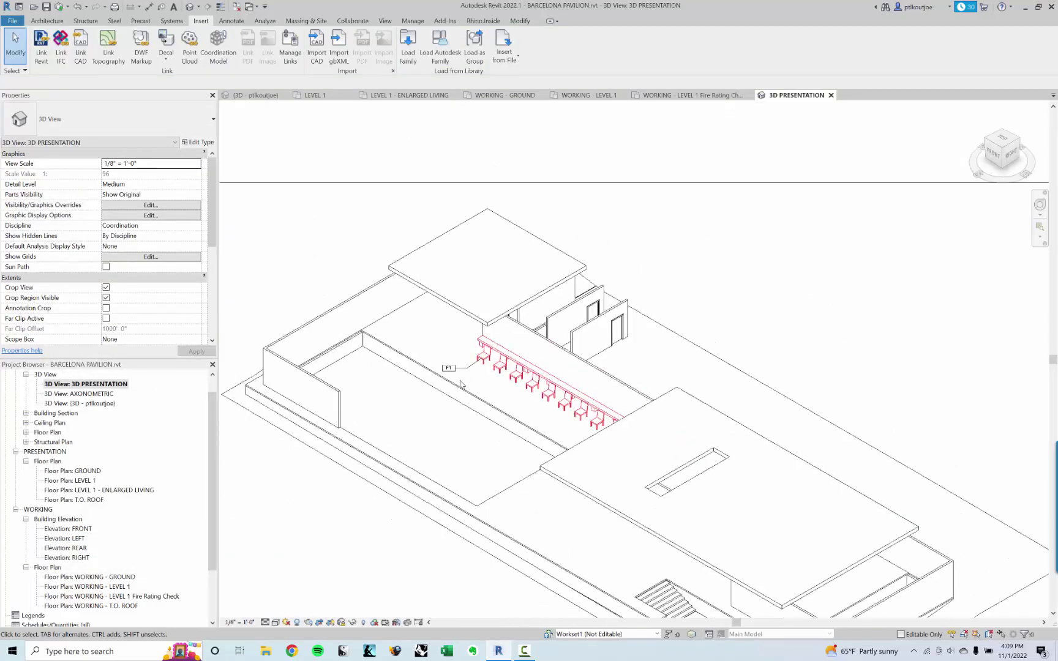
pyautogui.click(297, 622)
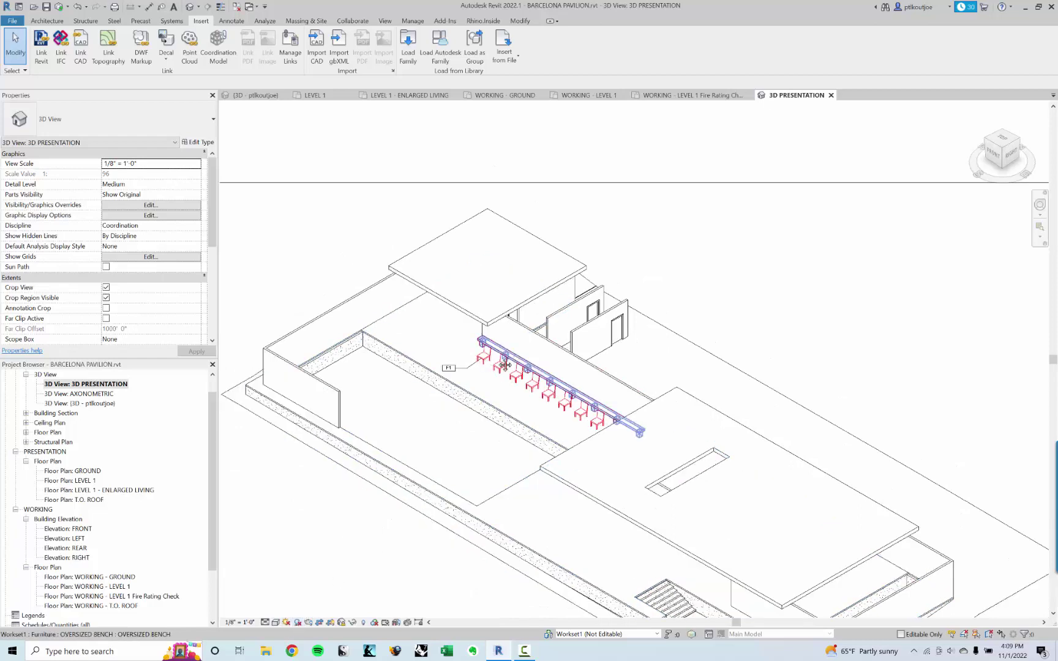
pyautogui.scroll(3, 646, 412)
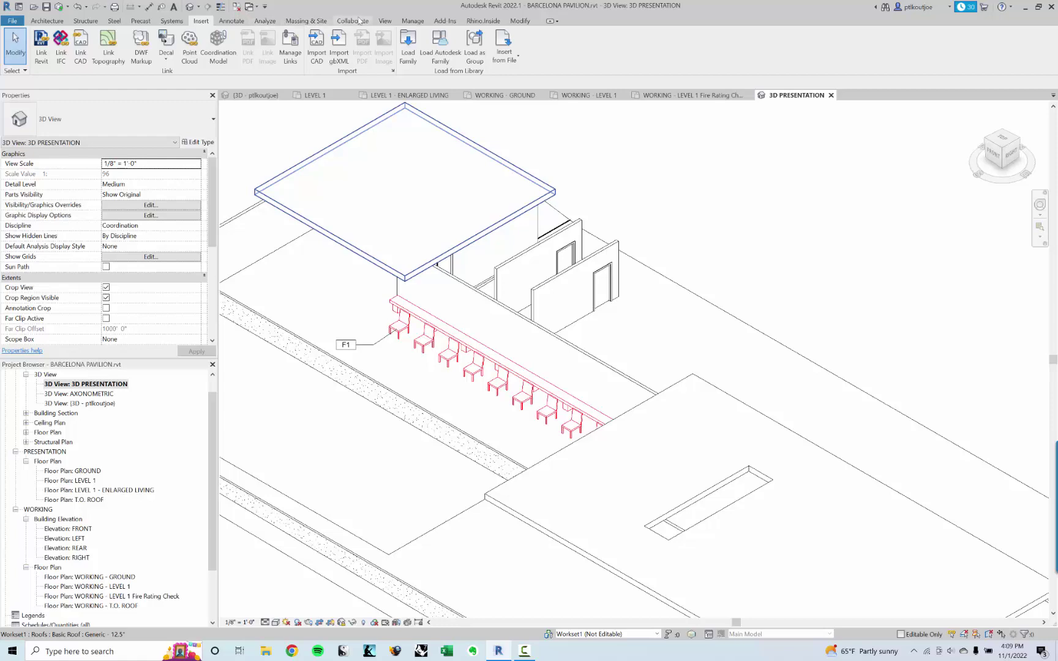
# Step: Set the Furniture line colour to Black in Object Styles
pyautogui.click(412, 21)
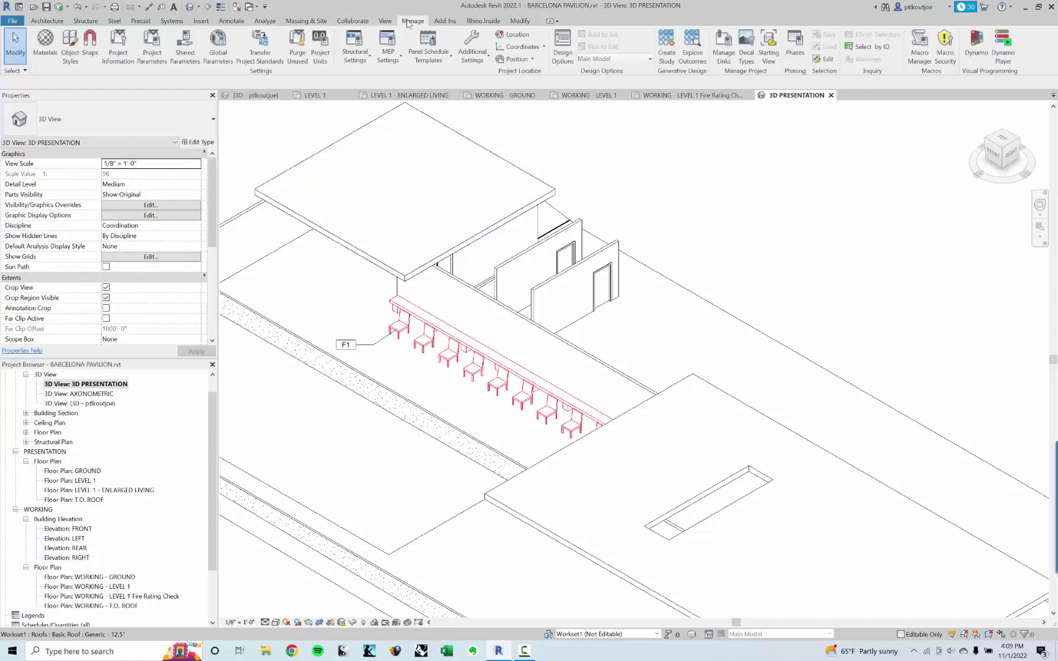
pyautogui.click(71, 44)
pyautogui.scroll(-5, 234, 298)
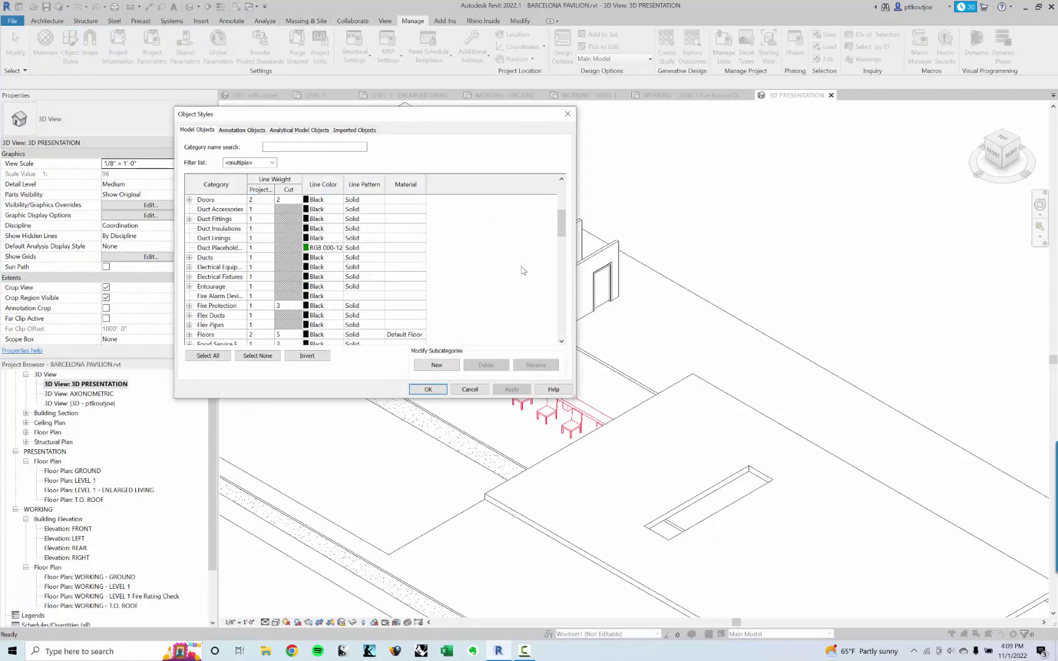
pyautogui.scroll(-4, 300, 300)
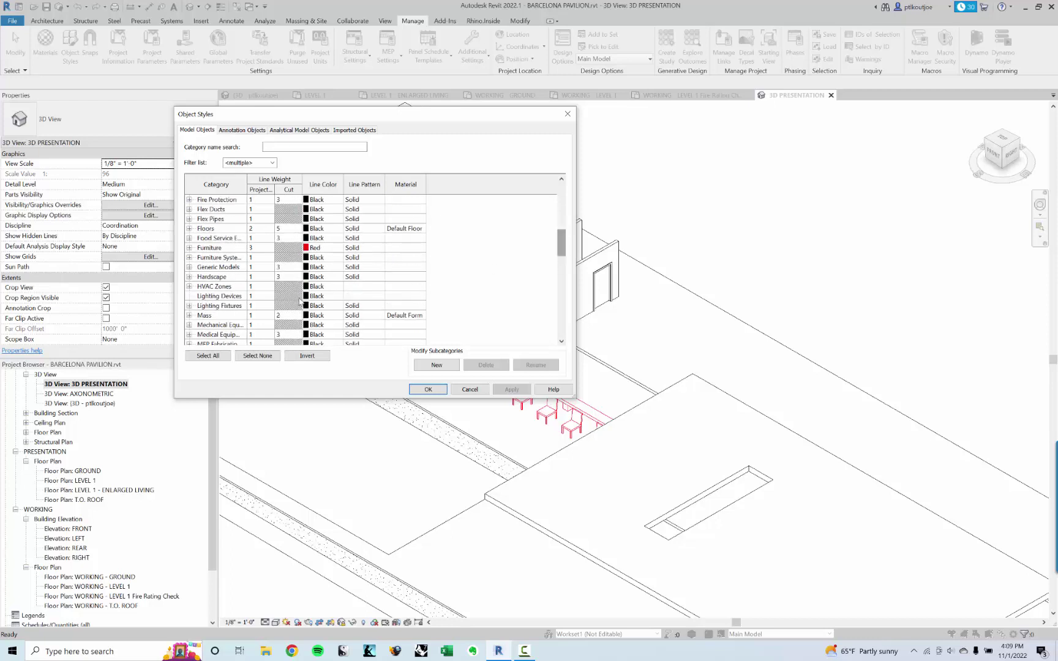
pyautogui.click(313, 250)
pyautogui.click(313, 248)
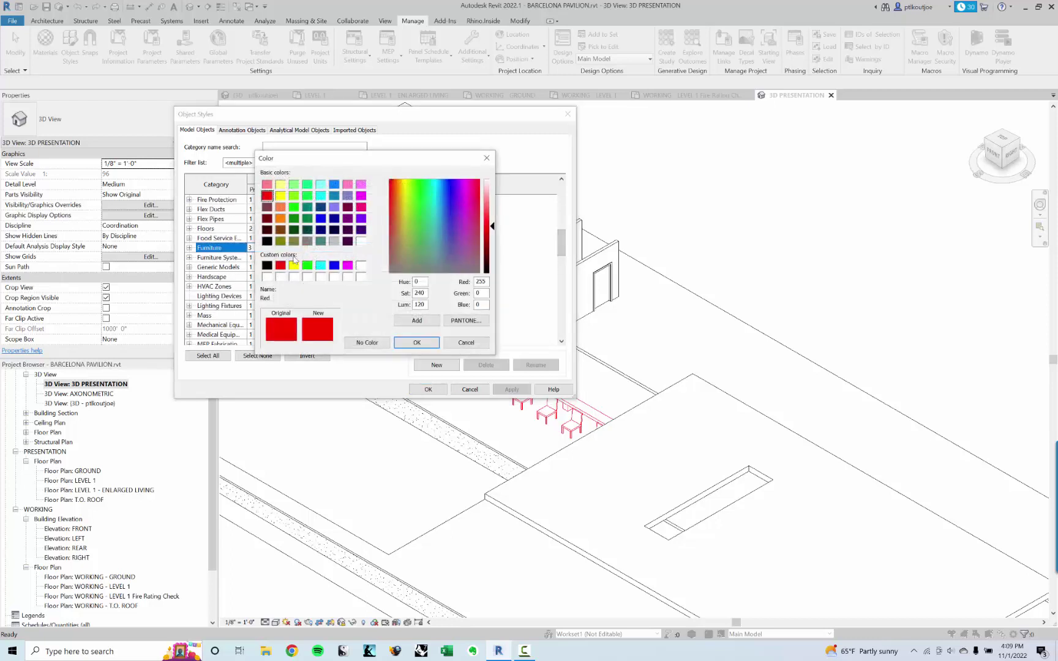
pyautogui.click(267, 266)
pyautogui.click(429, 342)
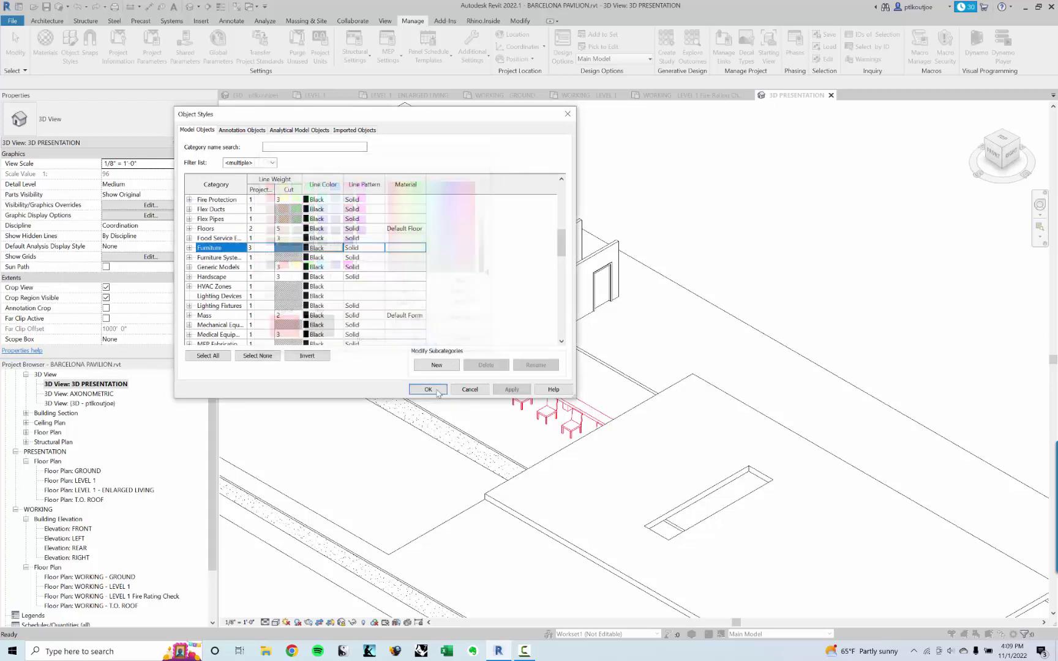
pyautogui.click(428, 390)
pyautogui.moveTo(396, 371); pyautogui.dragTo(409, 389, button='middle')
pyautogui.scroll(2, 373, 362)
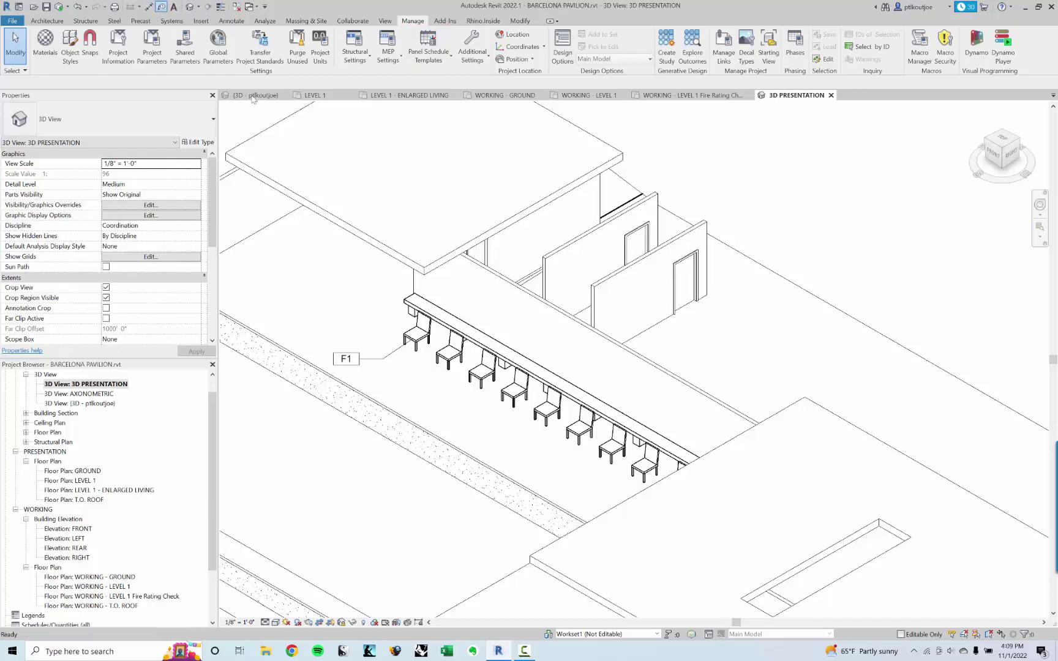
# Step: Place F1 furniture tags beside the second and third chairs on the bench
pyautogui.click(161, 6)
pyautogui.click(444, 361)
pyautogui.click(427, 390)
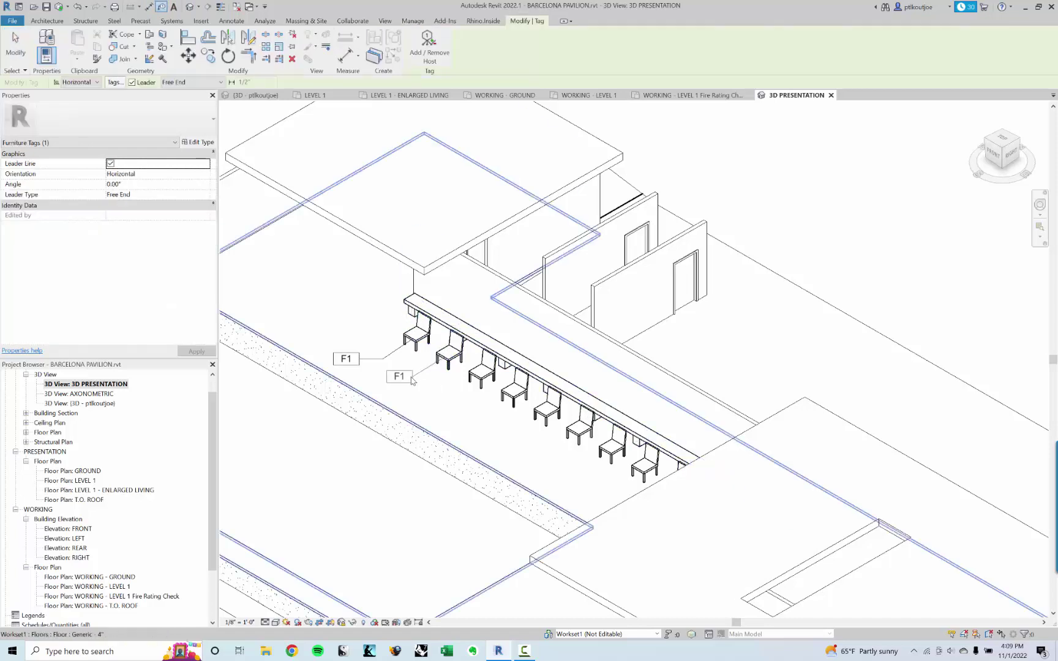
pyautogui.click(398, 388)
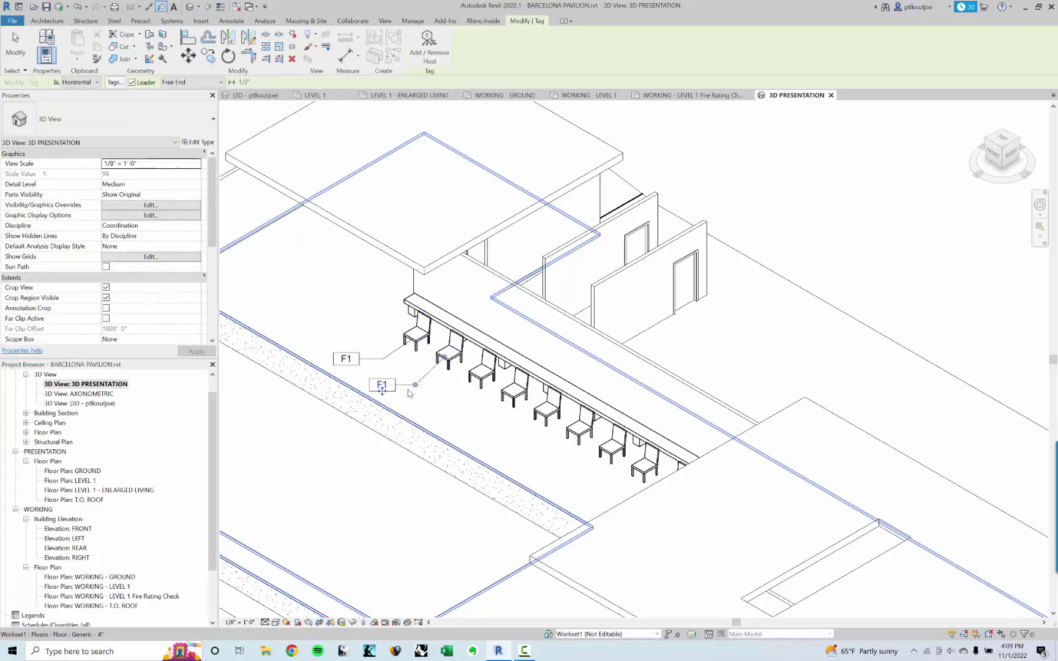
pyautogui.click(481, 378)
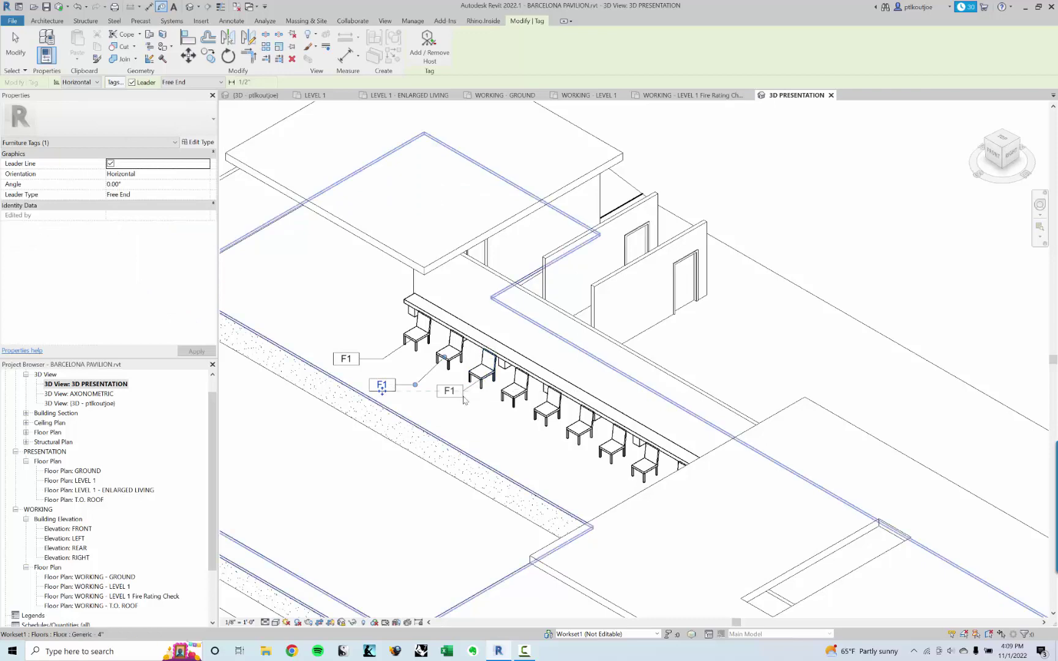
pyautogui.click(454, 397)
pyautogui.press('Escape')
pyautogui.press('Escape')
pyautogui.click(412, 20)
pyautogui.scroll(-2, 561, 494)
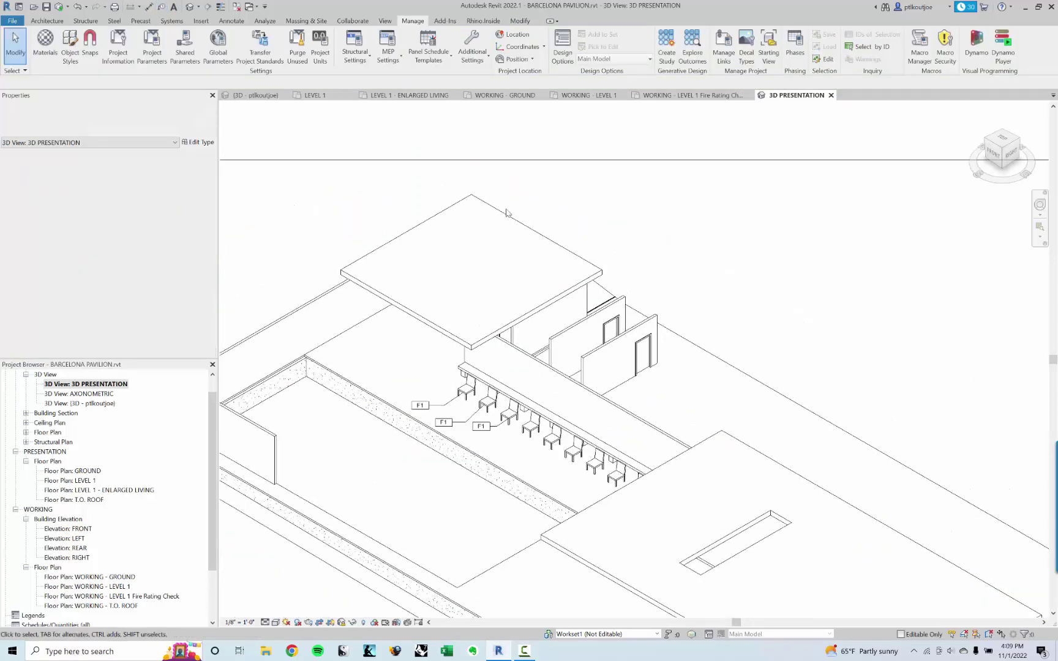
# Step: Add an aligned dimension of 32'-7 7/16" across the small roof
pyautogui.click(148, 8)
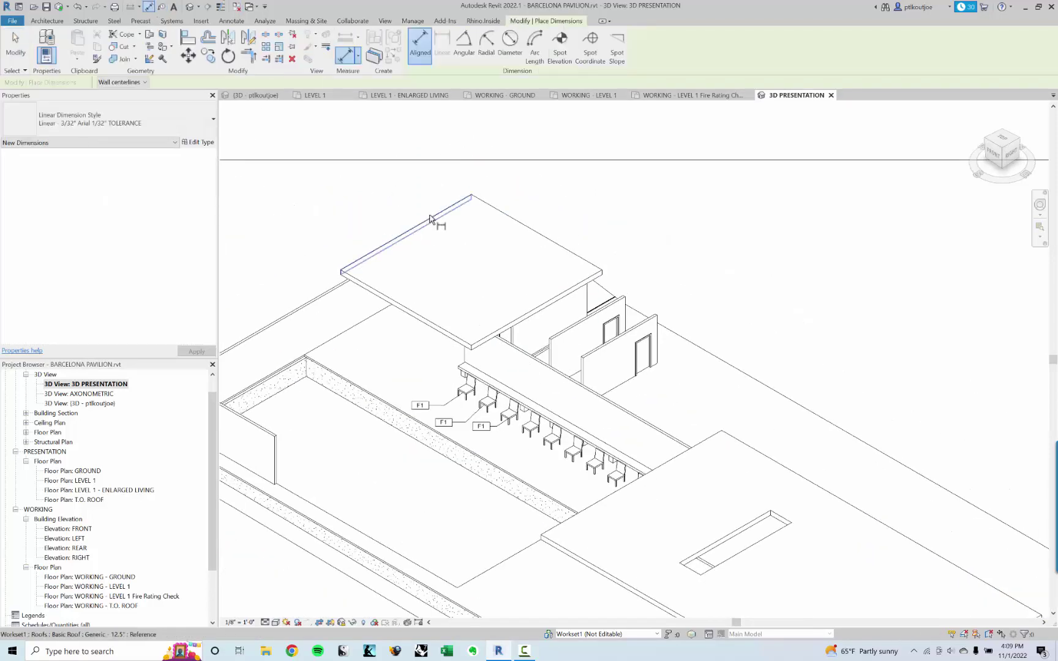
pyautogui.click(435, 219)
pyautogui.click(548, 301)
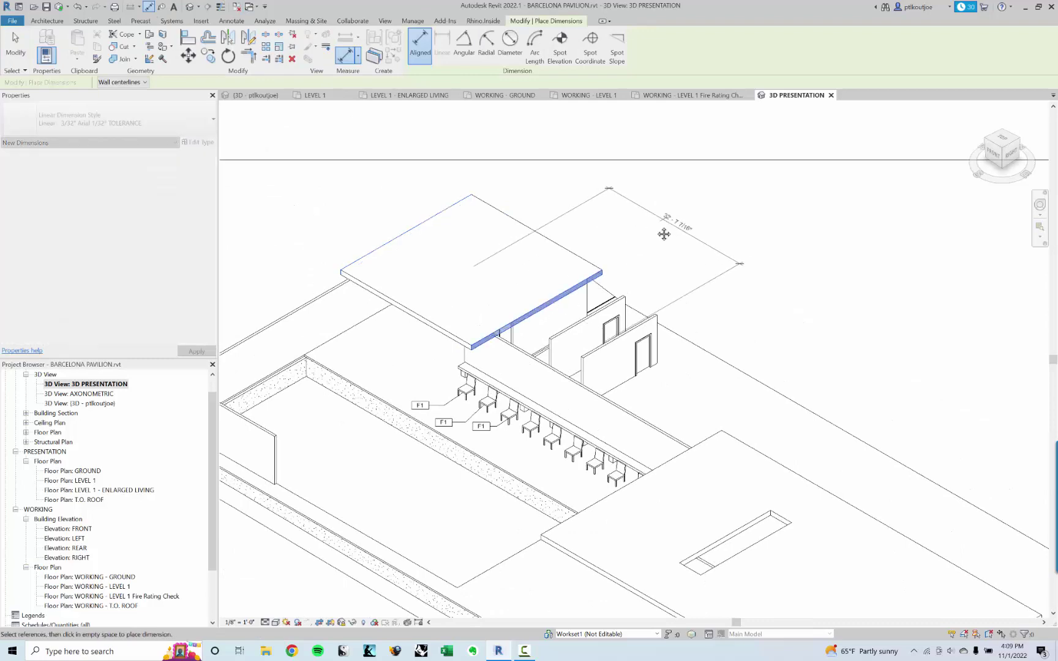
pyautogui.moveTo(666, 231); pyautogui.dragTo(611, 273, button='middle')
pyautogui.click(598, 295)
# Step: Add an aligned dimension of 79'-9 3/4" across the large roof
pyautogui.moveTo(700, 368); pyautogui.dragTo(670, 331, button='middle')
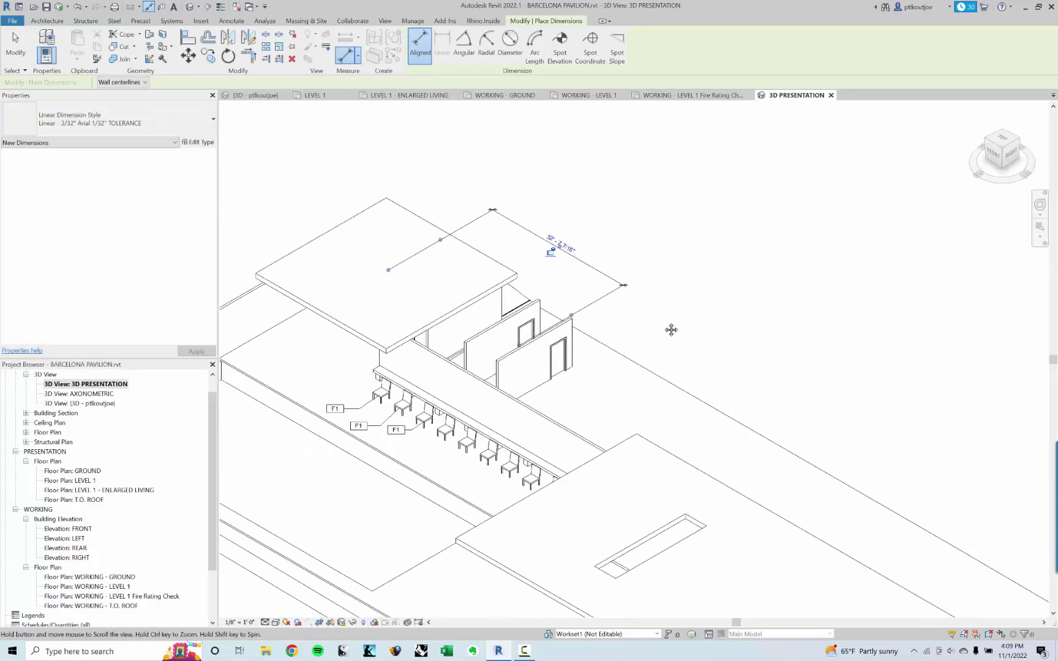
pyautogui.click(625, 448)
pyautogui.moveTo(624, 449); pyautogui.dragTo(597, 275, button='middle')
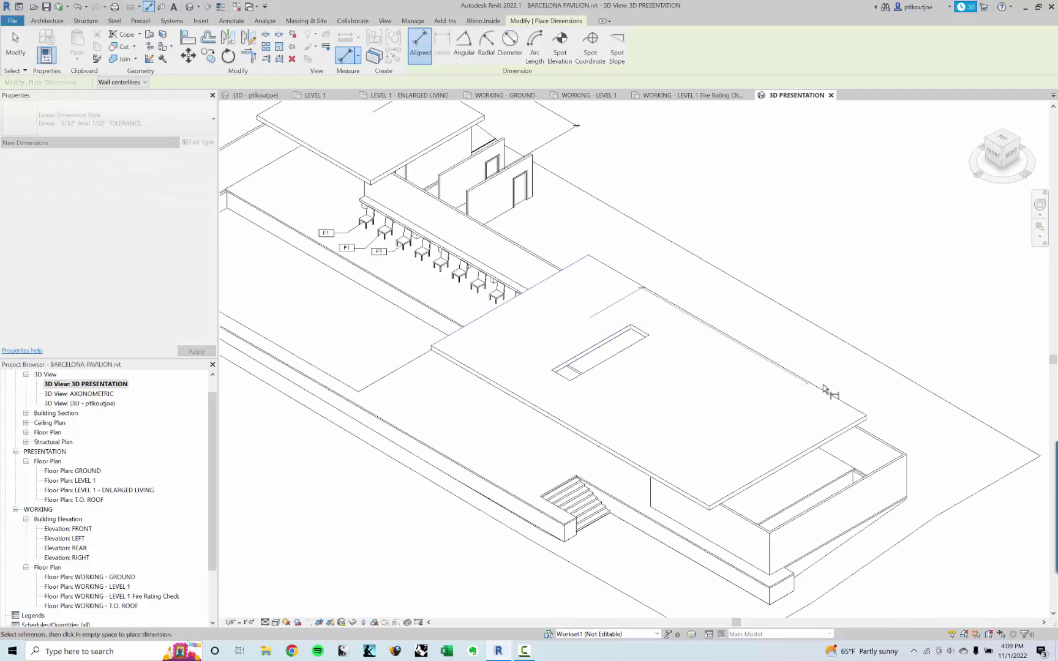
pyautogui.click(843, 429)
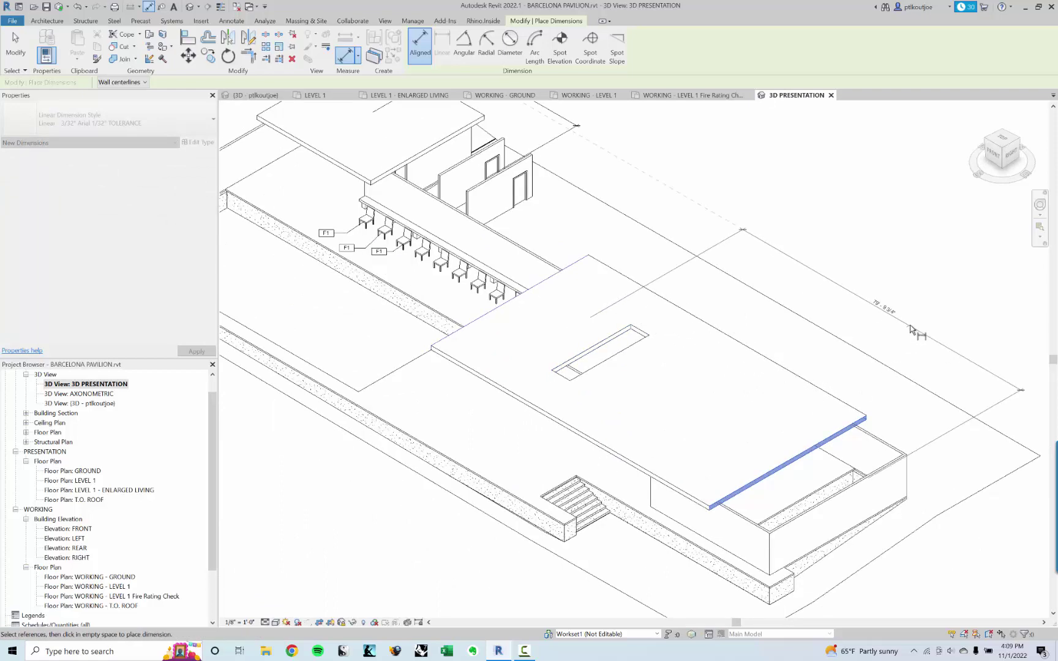
pyautogui.click(882, 309)
pyautogui.moveTo(906, 176); pyautogui.dragTo(887, 187, button='middle')
pyautogui.press('Escape')
pyautogui.scroll(-5, 822, 201)
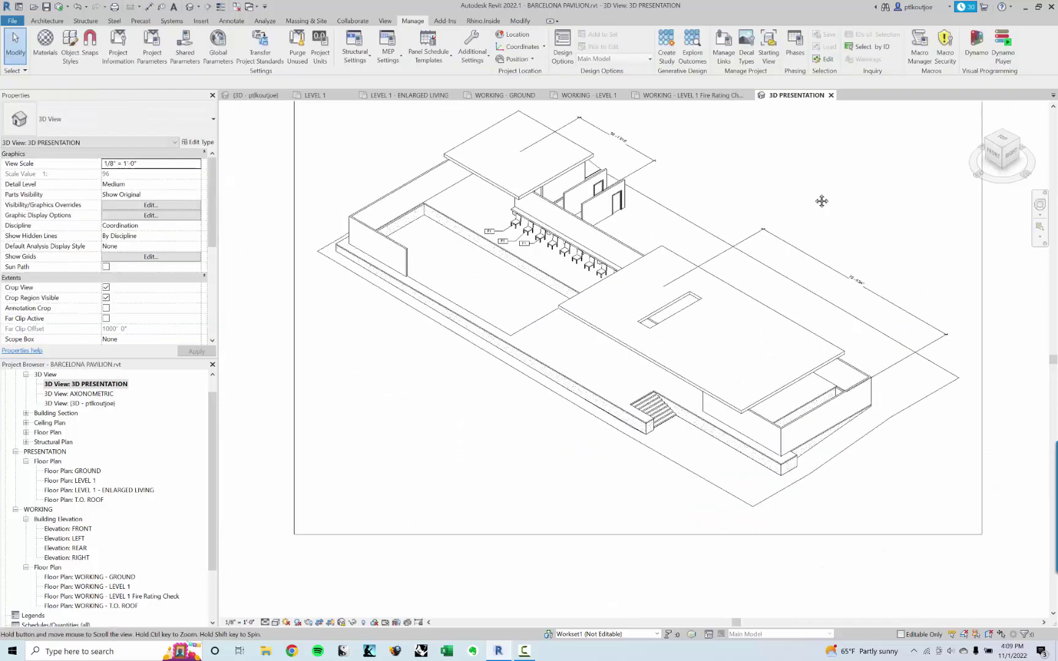
pyautogui.scroll(5, 821, 201)
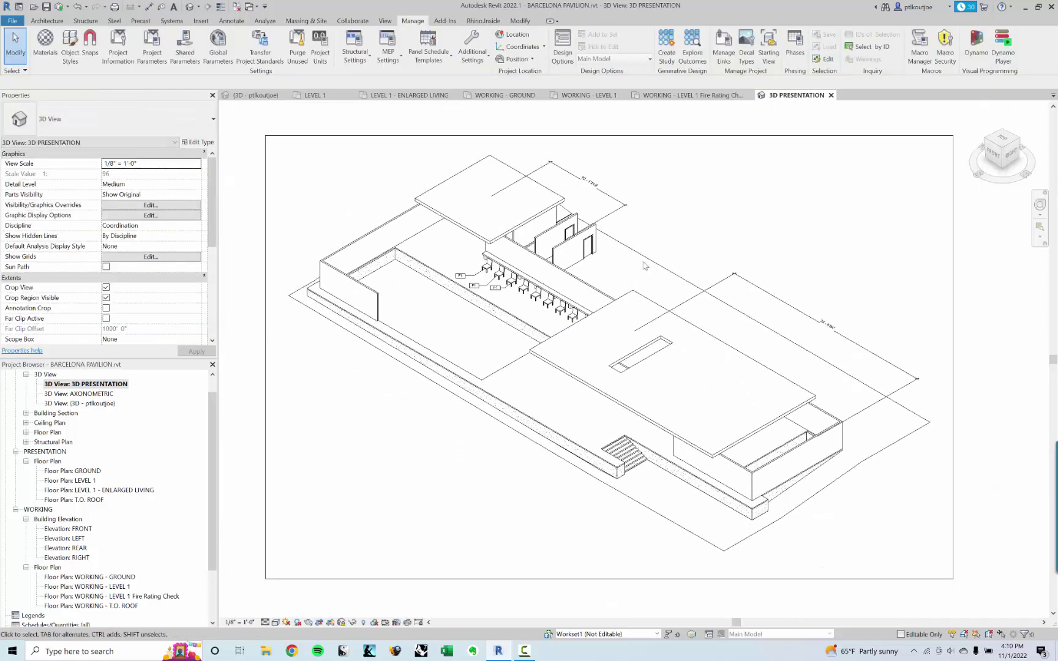
pyautogui.click(174, 8)
# Step: Add a leadered 'NEW ROOF' text note pointing at the large roof
pyautogui.click(660, 297)
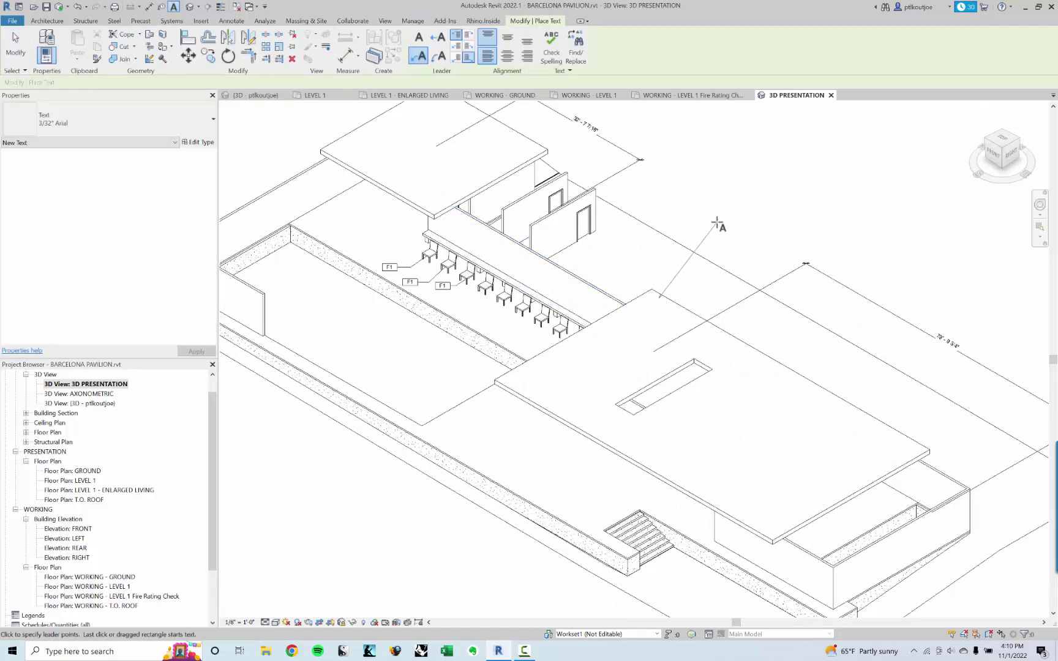
pyautogui.click(764, 218)
pyautogui.press('Escape')
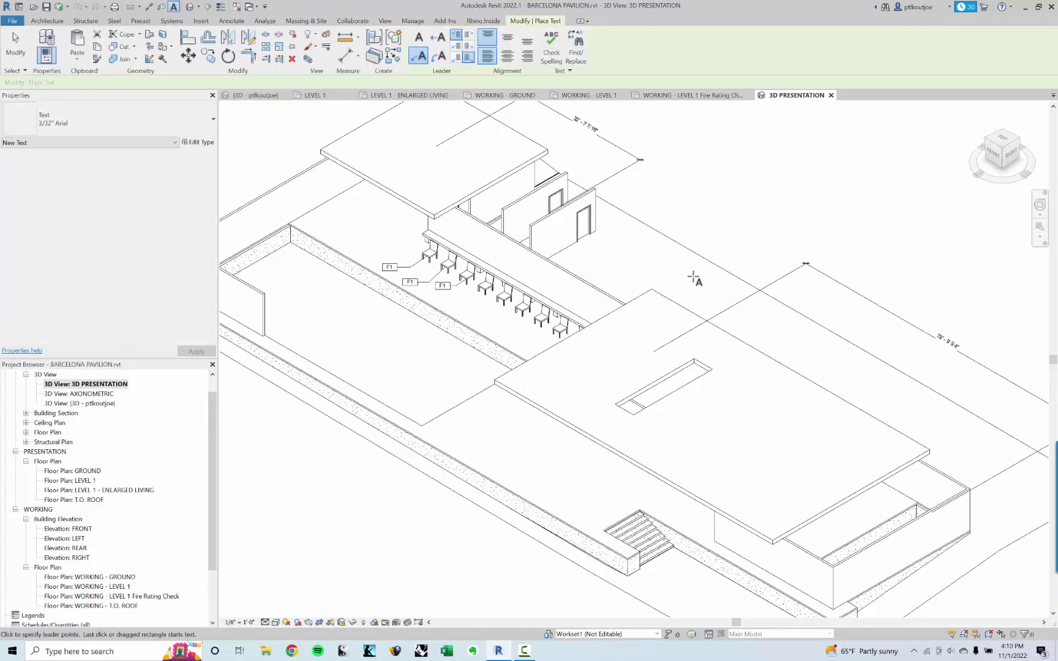
pyautogui.scroll(1, 696, 277)
pyautogui.click(662, 311)
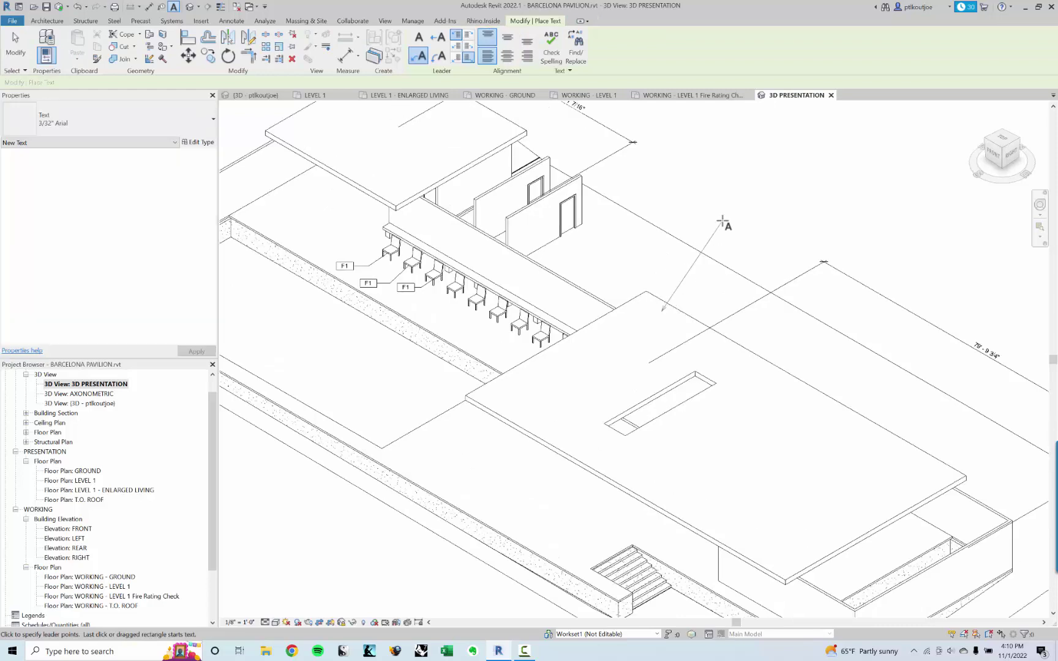
pyautogui.click(753, 243)
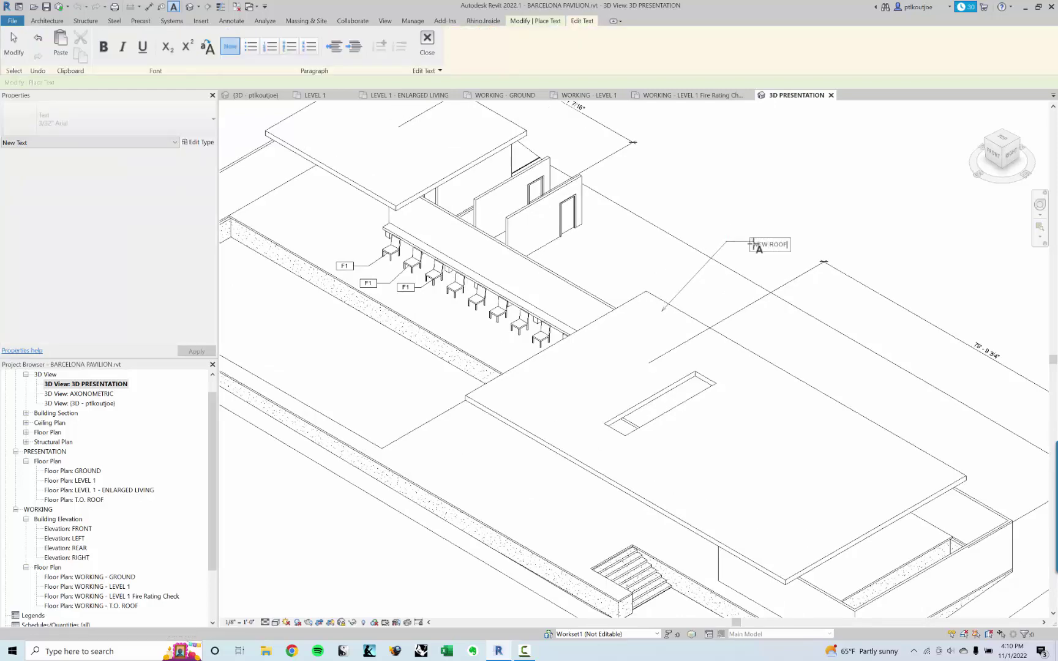
pyautogui.click(786, 135)
pyautogui.press('Escape')
# Step: Open the default {3D} view from the Project Browser
pyautogui.scroll(-2, 749, 210)
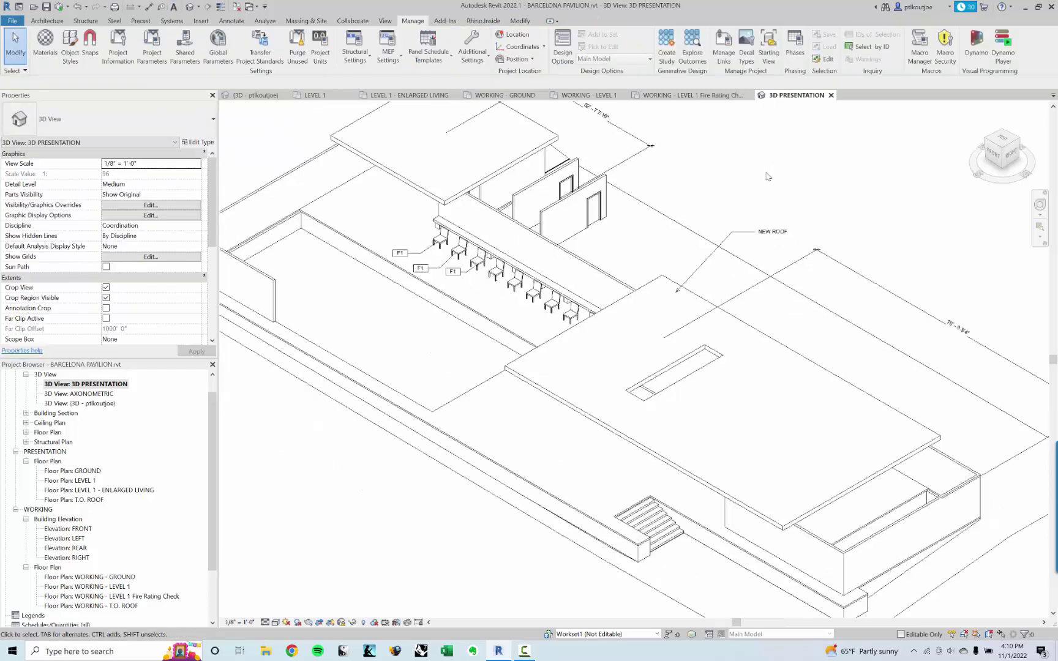
pyautogui.scroll(-1, 749, 211)
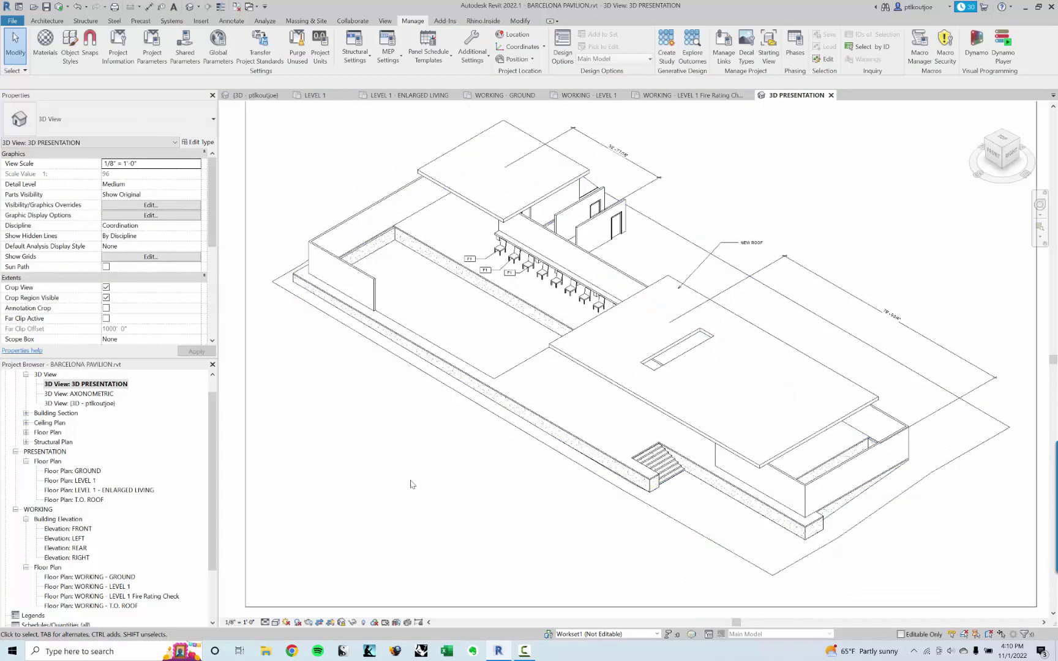
pyautogui.click(111, 386)
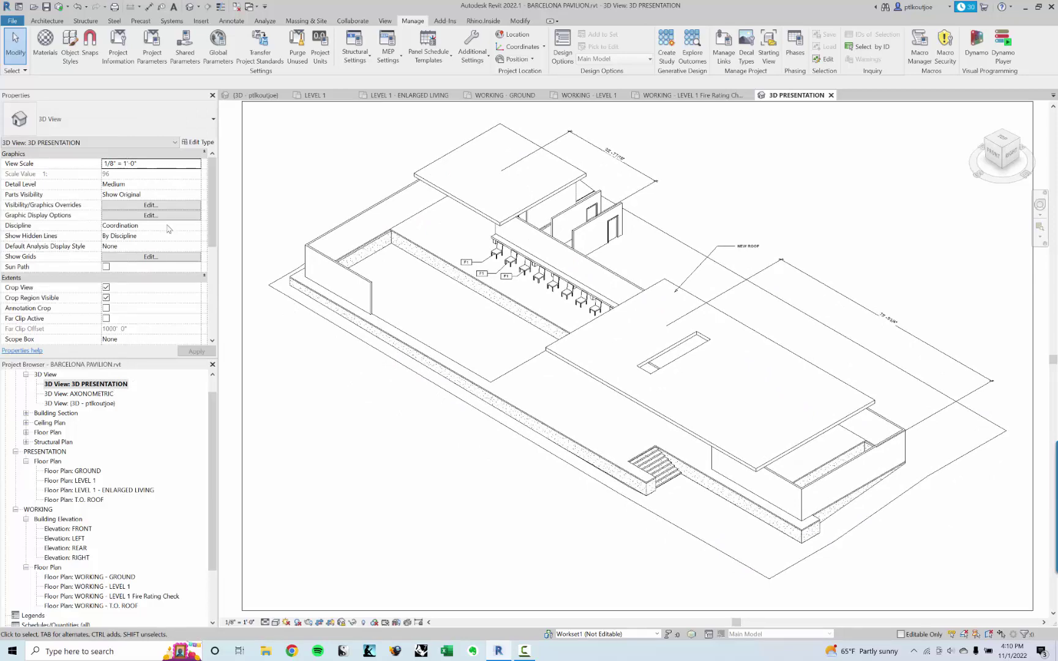
pyautogui.doubleClick(100, 404)
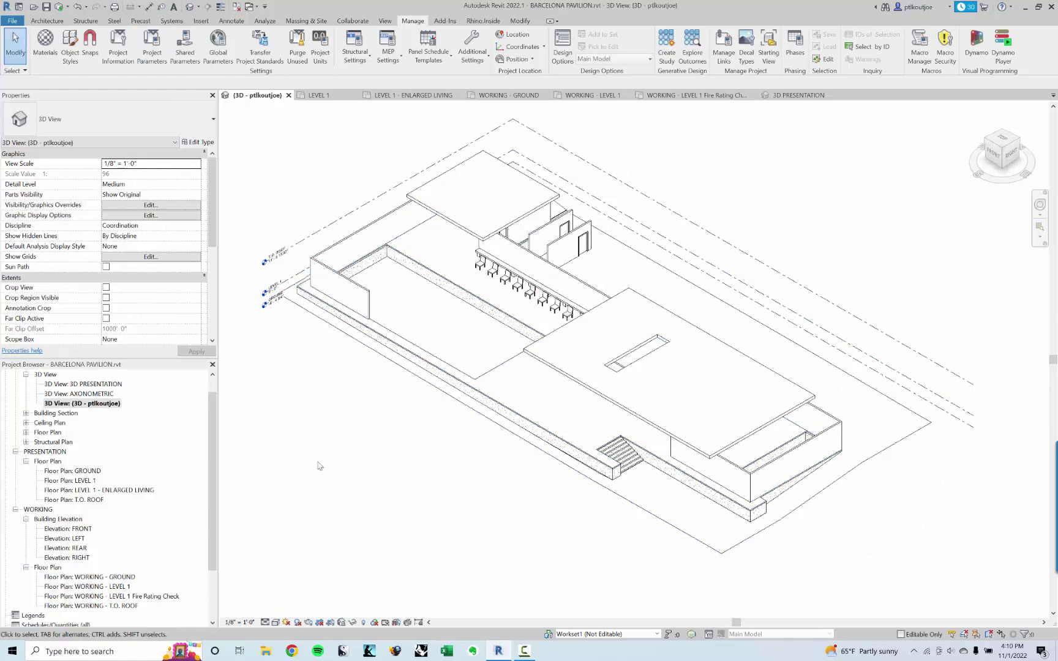
# Step: In Visibility/Graphics (VG), uncheck the Levels annotation category for the default 3D view
pyautogui.press('v')
pyautogui.press('g')
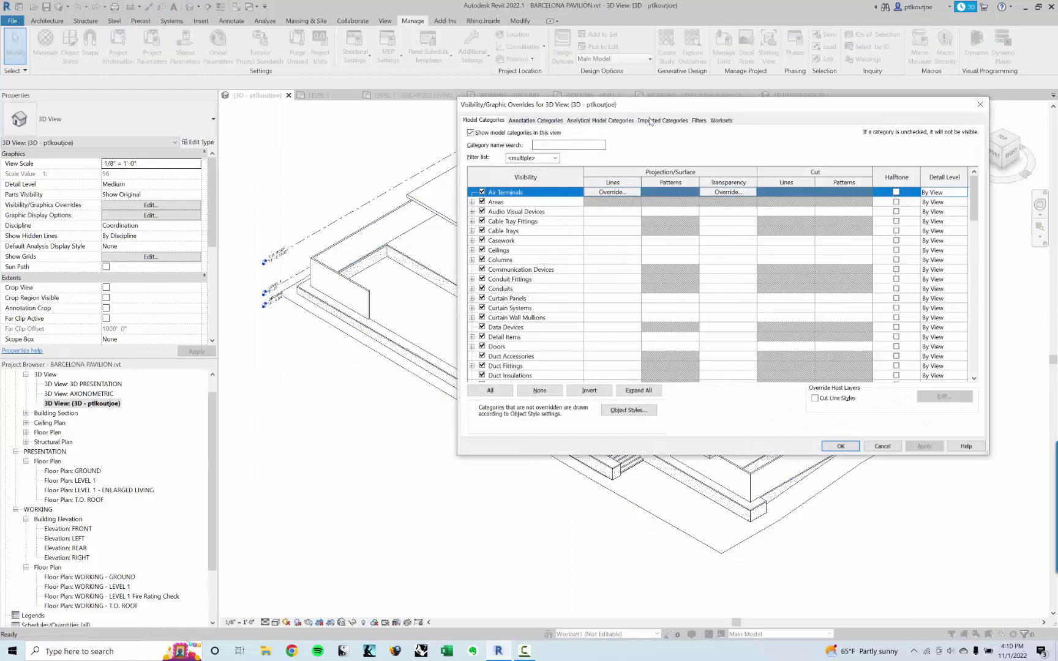
pyautogui.click(545, 121)
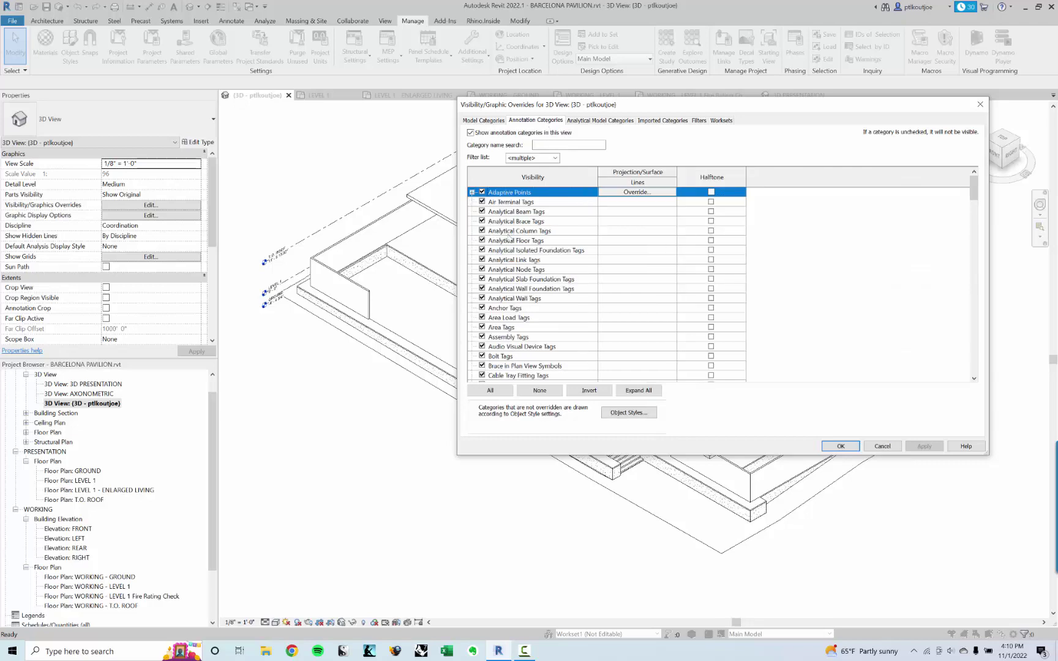
pyautogui.click(489, 299)
pyautogui.press('l')
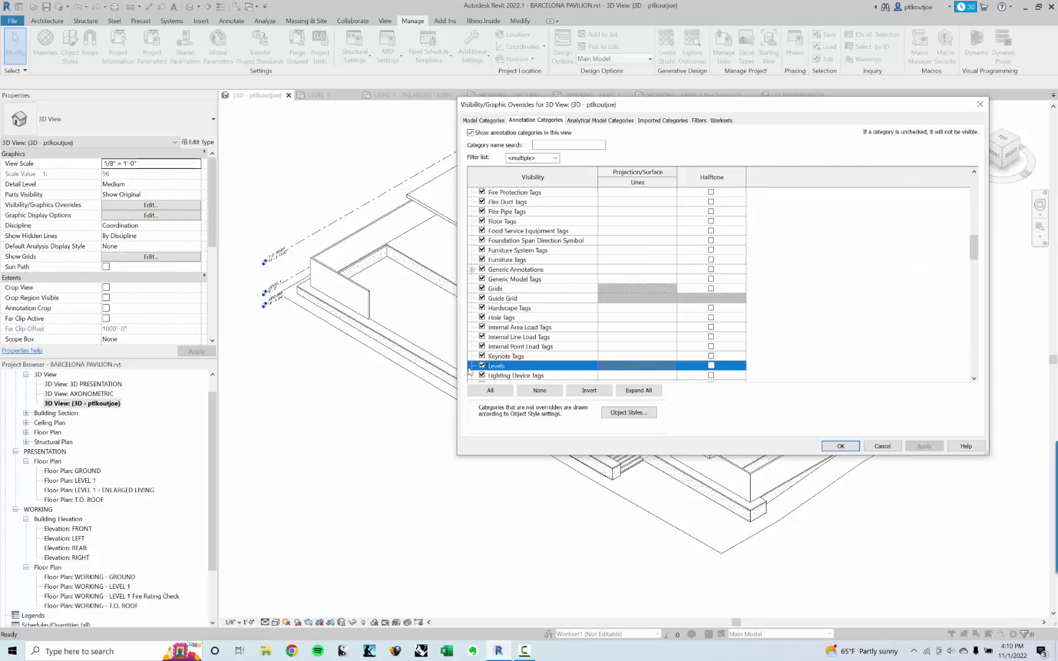
pyautogui.click(842, 446)
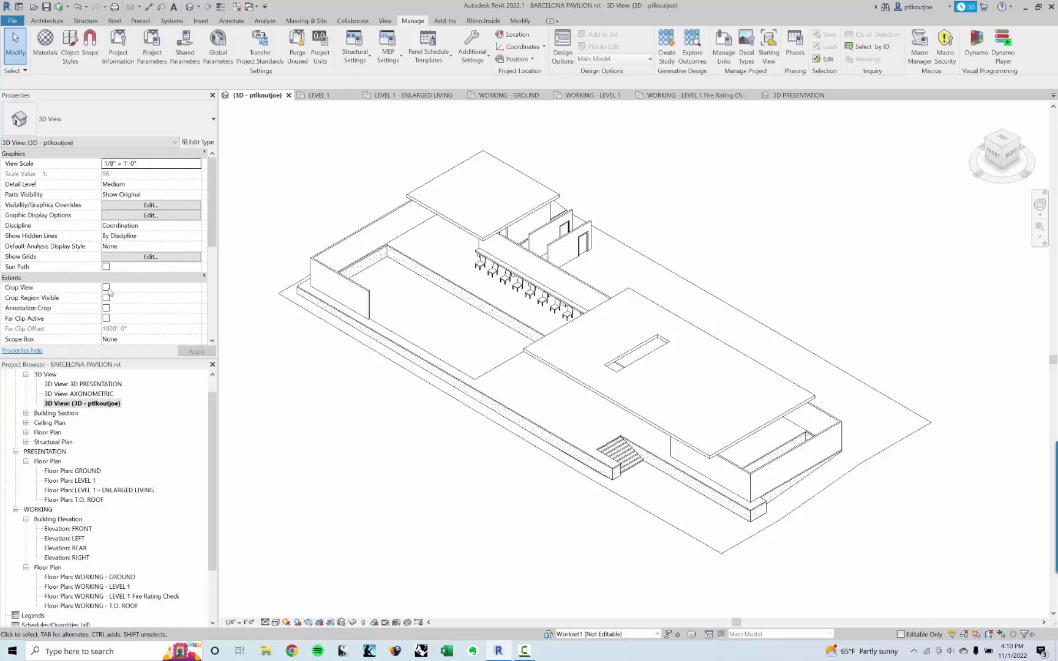
# Step: Keep the scope box at None, enable the section box, and pull its front face toward the pavilion
pyautogui.scroll(-1, 105, 323)
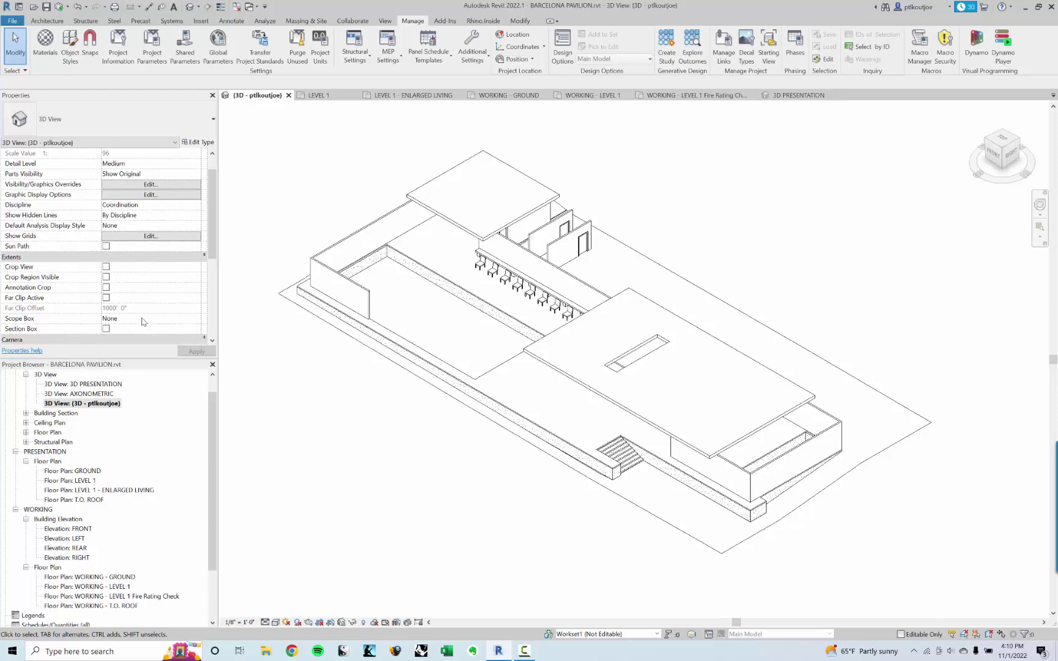
pyautogui.click(196, 319)
pyautogui.click(167, 321)
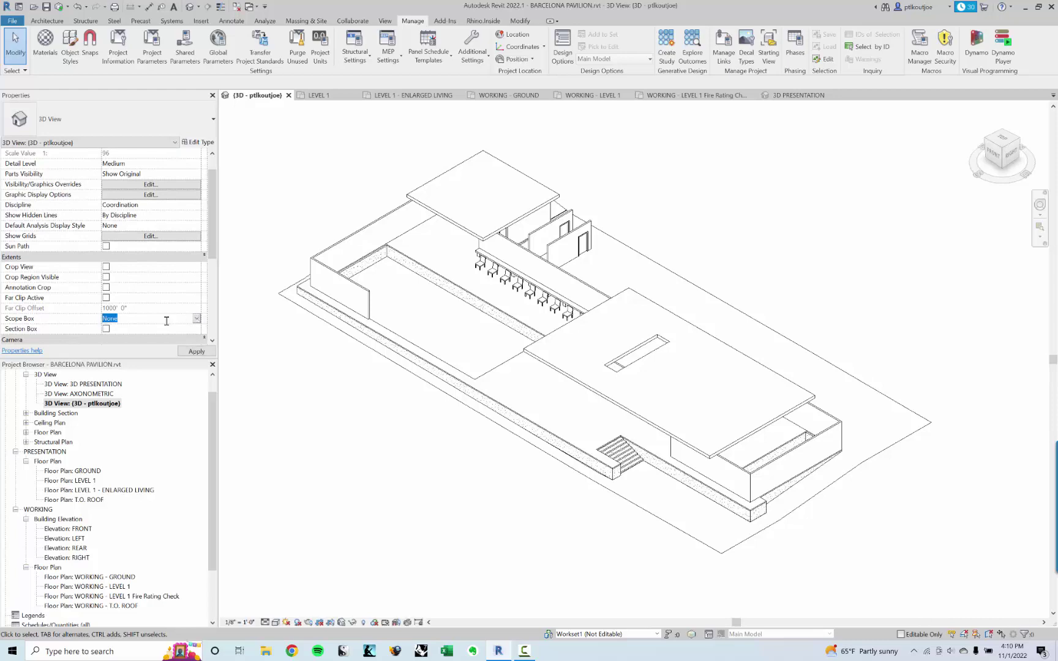
pyautogui.click(106, 329)
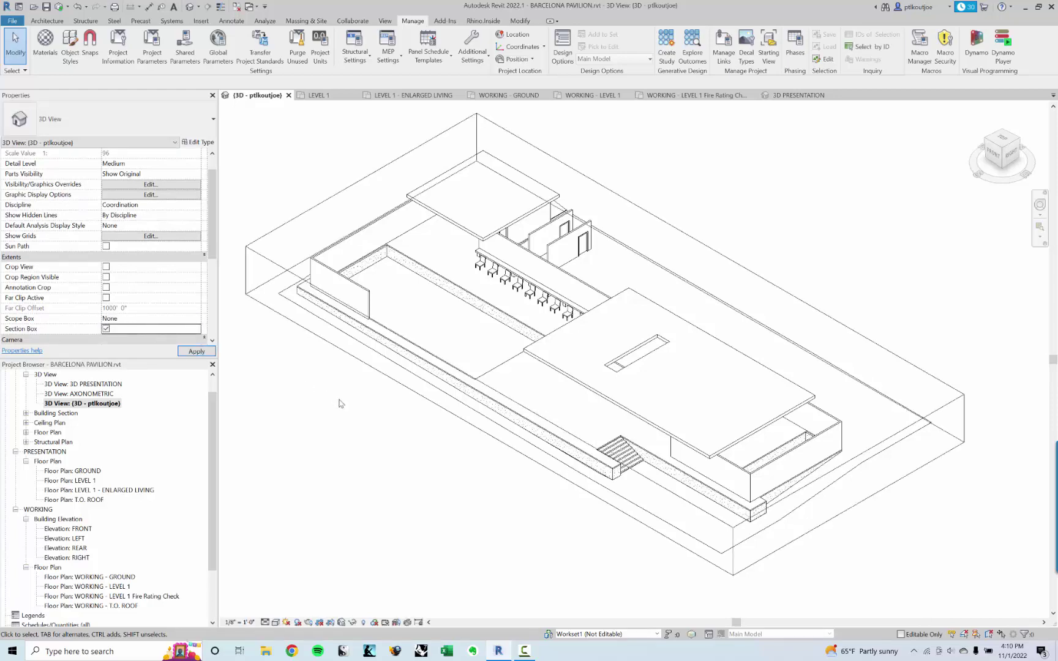
pyautogui.click(487, 392)
pyautogui.moveTo(580, 370)
pyautogui.mouseDown()
pyautogui.moveTo(650, 347)
pyautogui.moveTo(563, 376)
pyautogui.mouseUp()
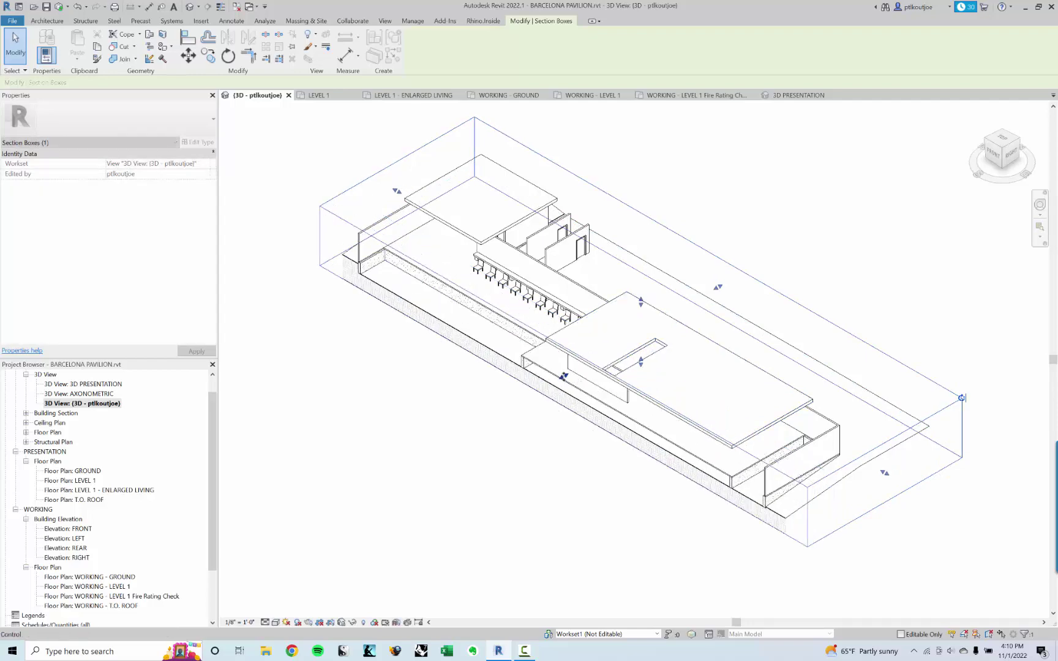
pyautogui.click(496, 472)
# Step: Zoom to fit and pan so the whole sectioned pavilion is framed
pyautogui.scroll(4, 599, 399)
pyautogui.scroll(-3, 599, 398)
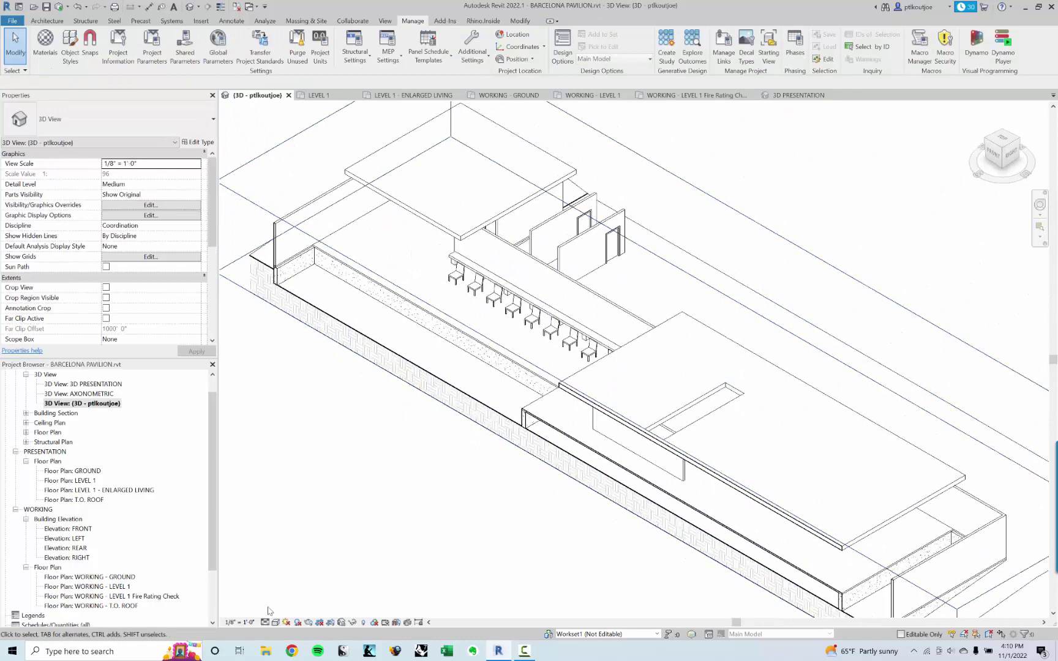
pyautogui.middleClick(459, 499)
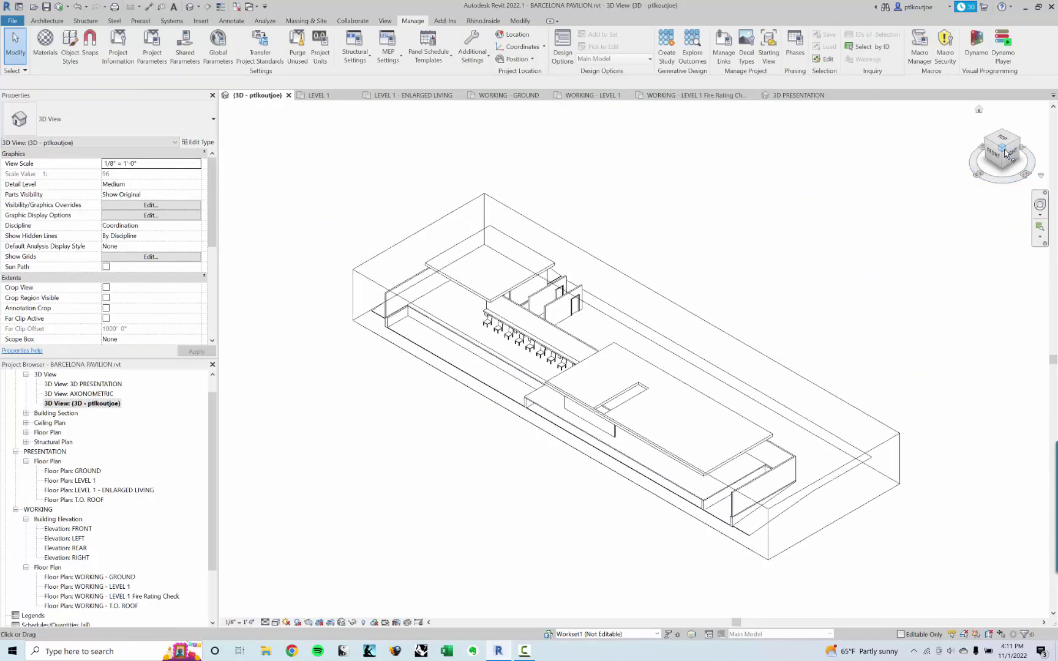
pyautogui.moveTo(866, 483); pyautogui.dragTo(797, 428, button='middle')
pyautogui.scroll(-1, 796, 428)
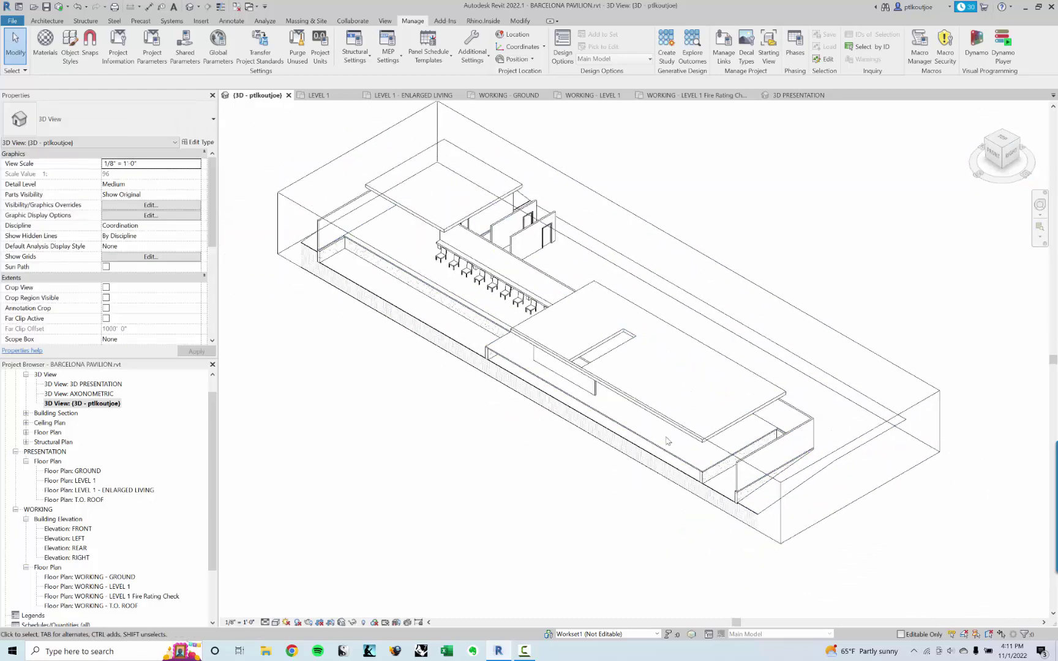
# Step: Save the current 3D orientation as a locked view named CUT AWAY AXON
pyautogui.click(344, 623)
pyautogui.click(389, 590)
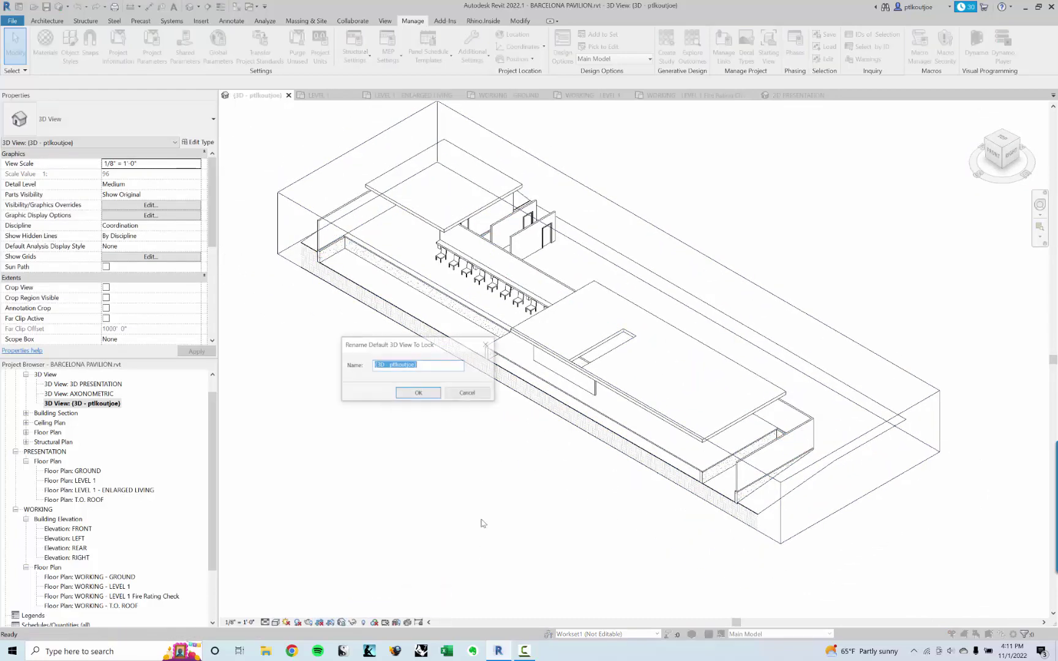
pyautogui.moveTo(440, 364); pyautogui.dragTo(319, 373)
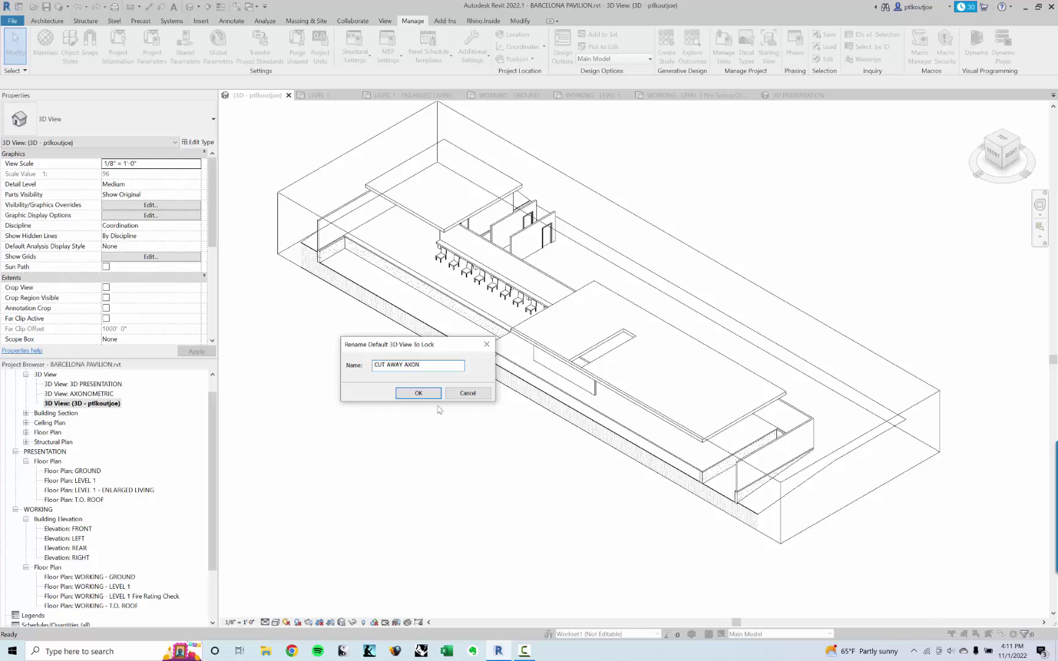
pyautogui.click(419, 394)
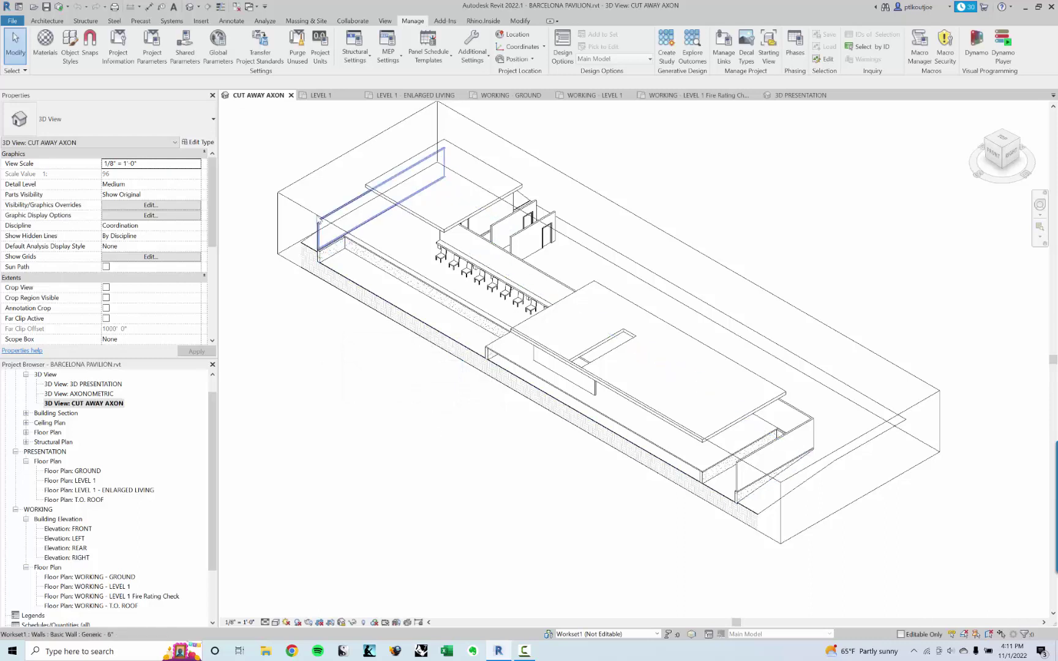
# Step: Drag the section box's end grip inward to cut the pavilion down to its southern end
pyautogui.click(306, 185)
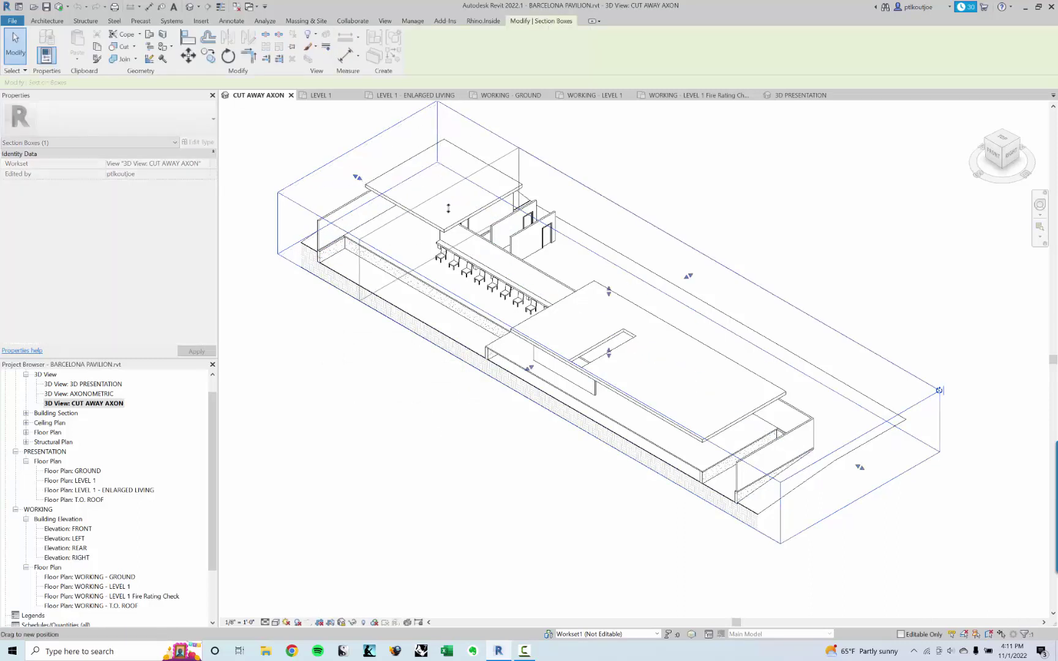
pyautogui.moveTo(476, 258); pyautogui.dragTo(531, 289)
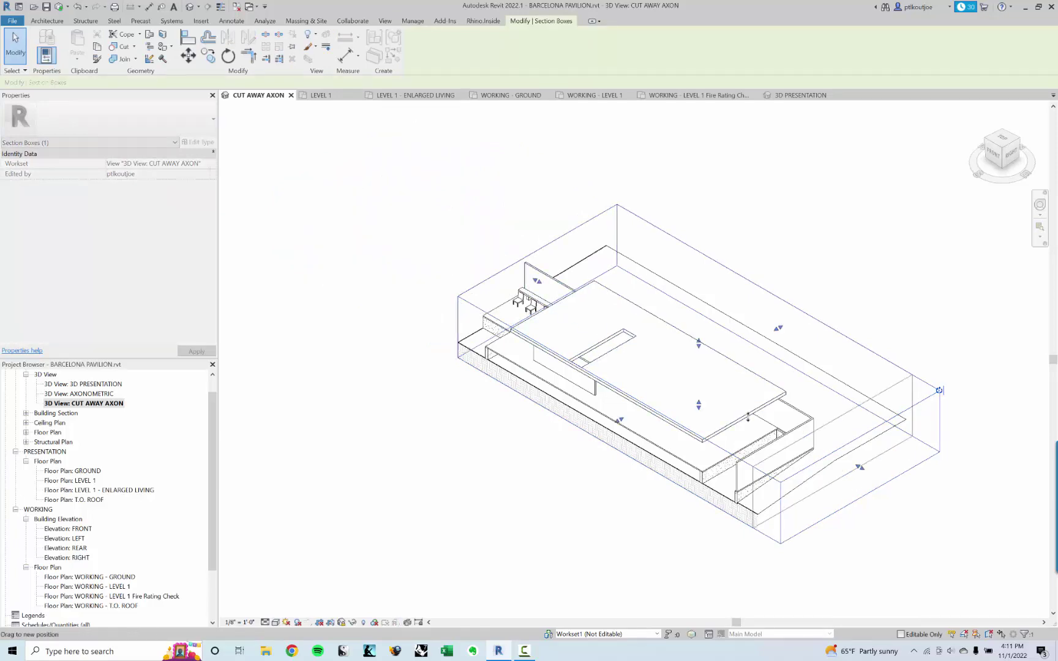
pyautogui.click(461, 439)
pyautogui.scroll(5, 463, 442)
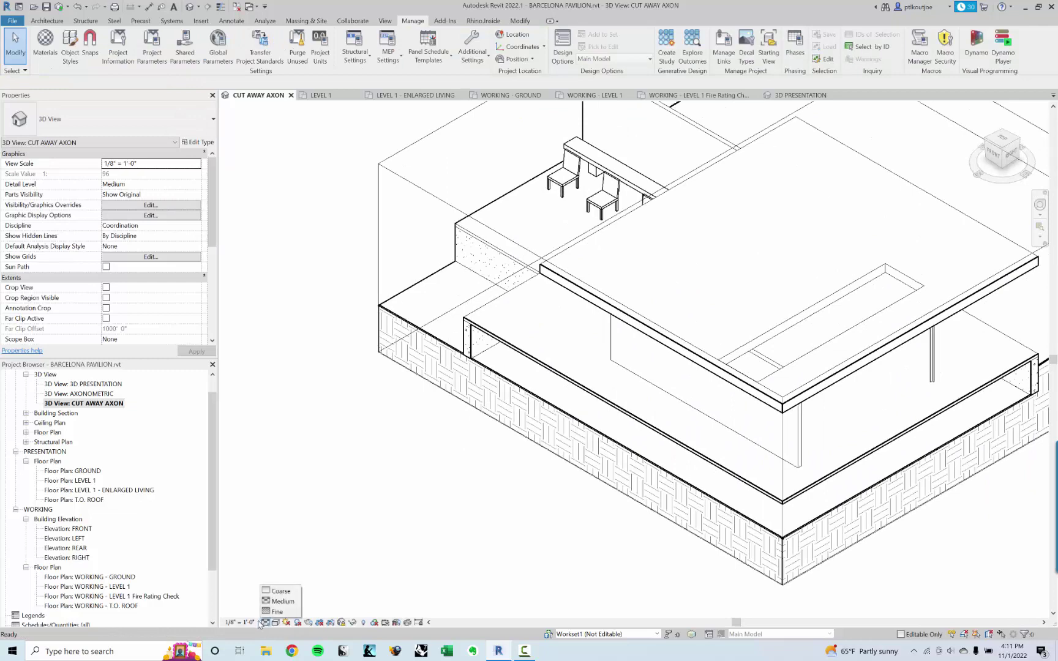
pyautogui.click(240, 622)
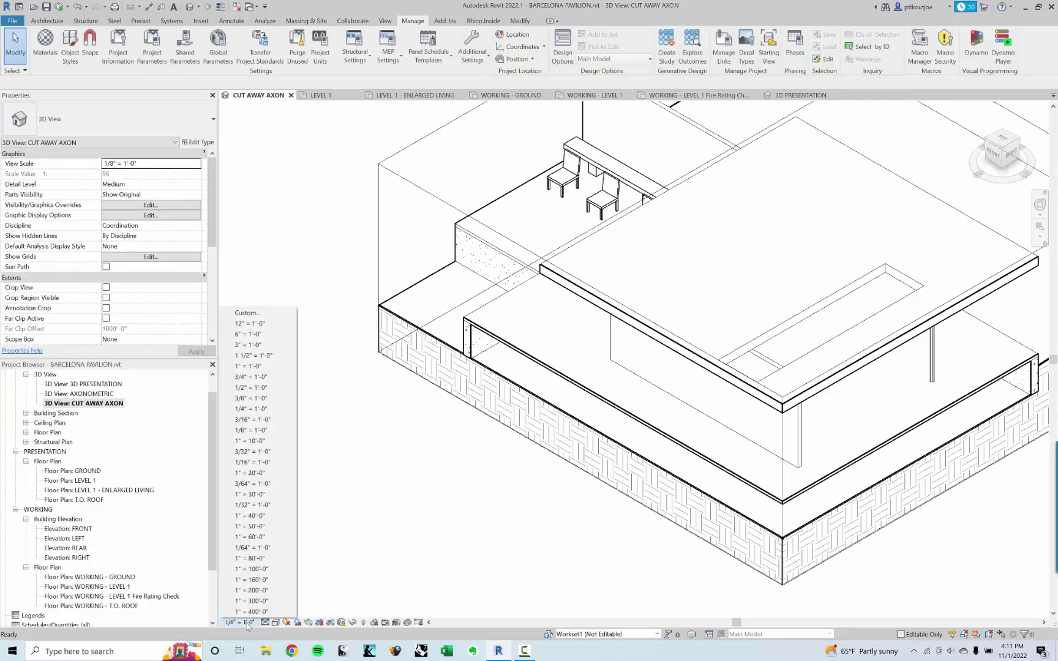
# Step: Set the view scale to 1/2" = 1'-0" and tag the 12" concrete foundation wall using Tag by Category
pyautogui.click(260, 387)
pyautogui.moveTo(712, 310); pyautogui.dragTo(604, 341, button='middle')
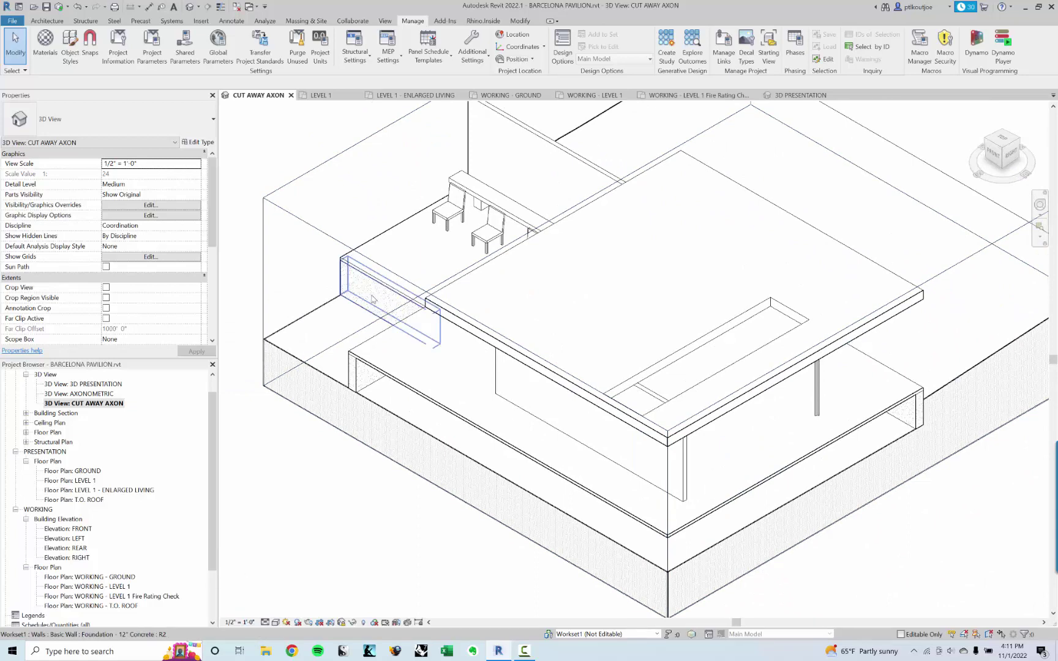
pyautogui.press('t')
pyautogui.press('g')
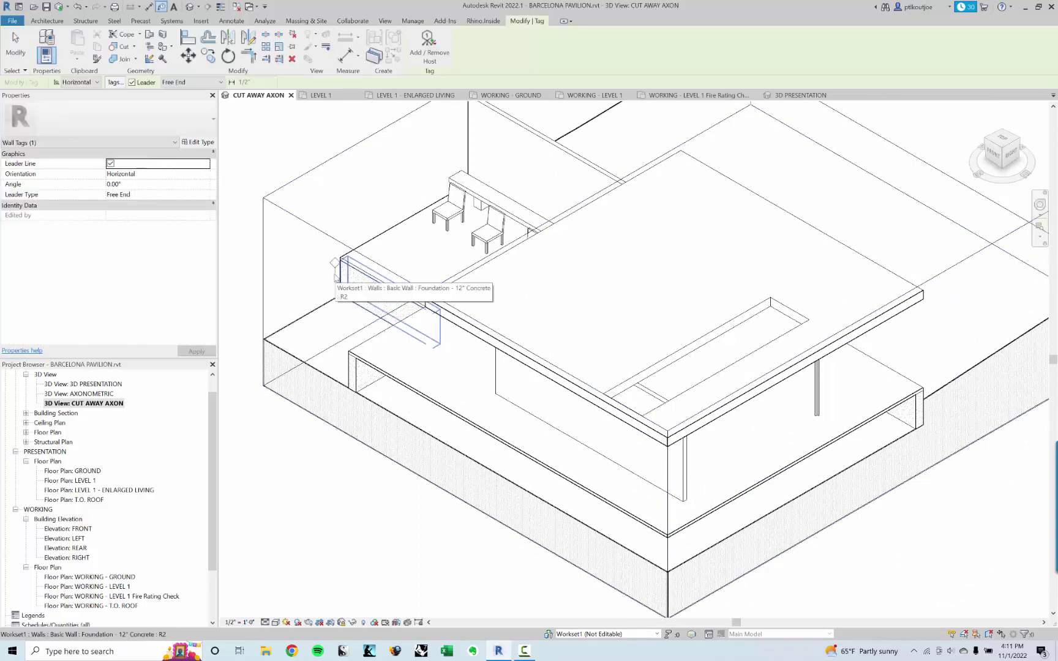
pyautogui.scroll(3, 335, 276)
pyautogui.click(318, 245)
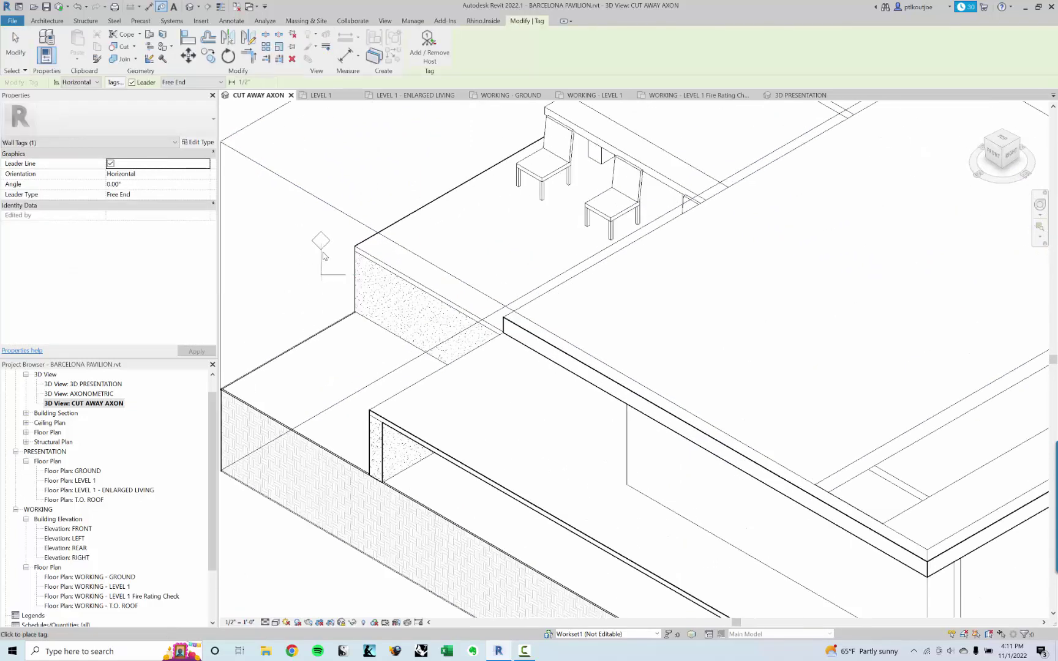
pyautogui.press('Escape')
pyautogui.click(360, 298)
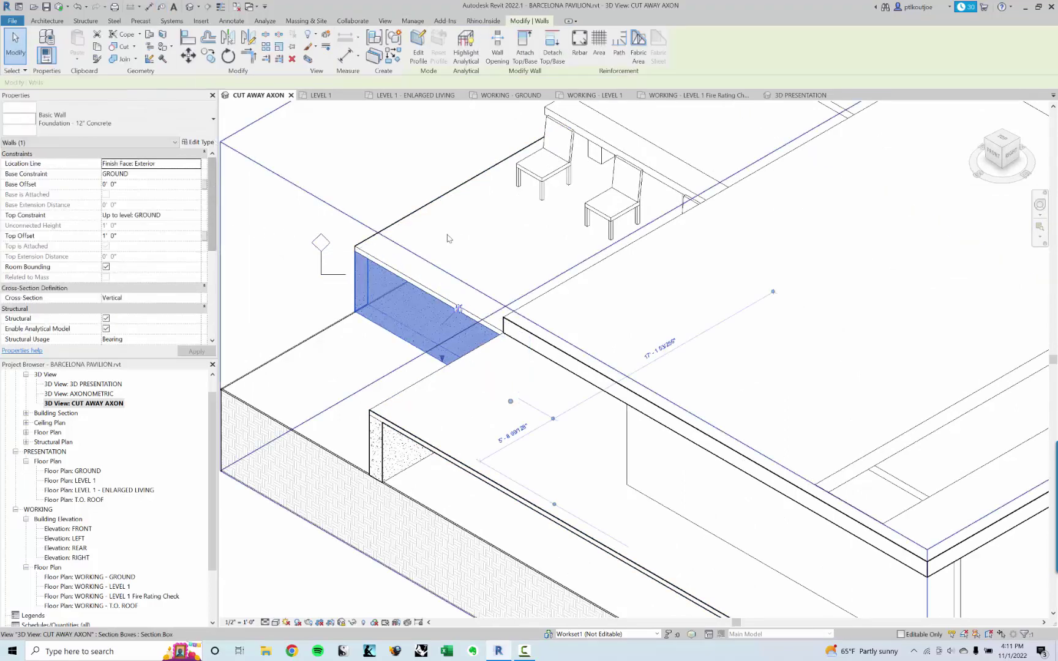
pyautogui.press('Escape')
pyautogui.scroll(-5, 489, 227)
pyautogui.scroll(-2, 435, 298)
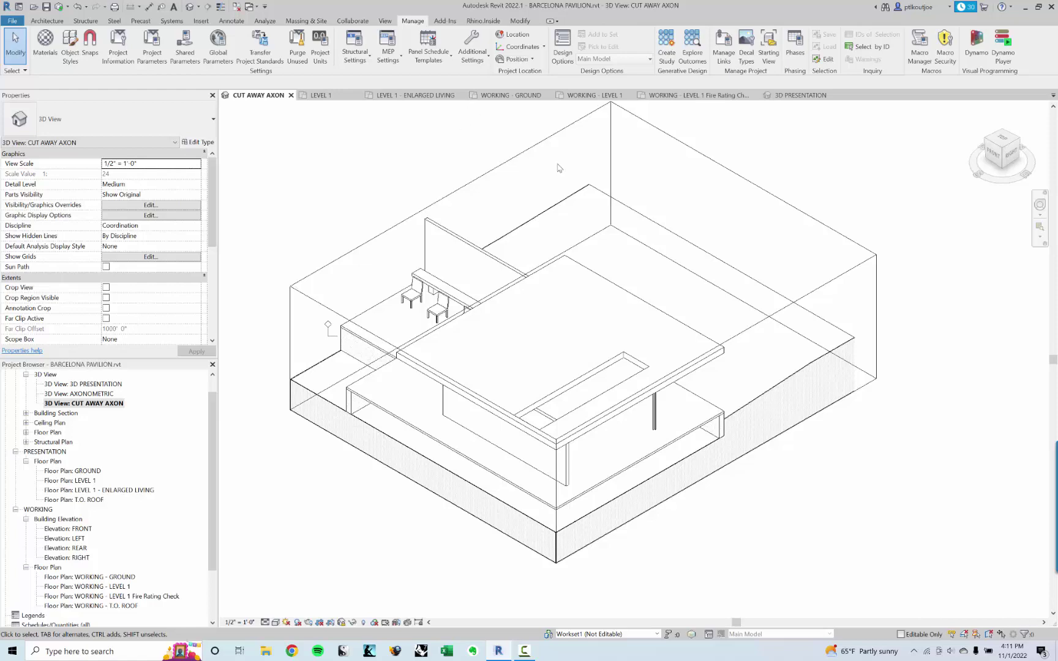
# Step: Pan and zoom the locked CUT AWAY AXON view to recentre the whole sectioned pavilion
pyautogui.scroll(-1, 644, 315)
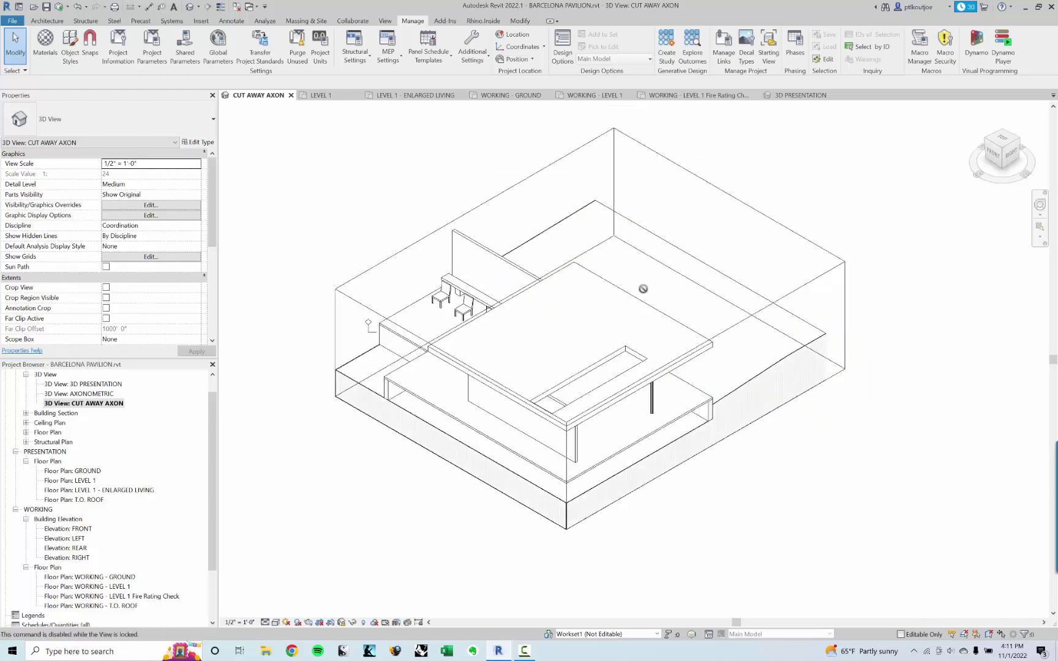
pyautogui.moveTo(696, 269); pyautogui.dragTo(570, 366, button='middle')
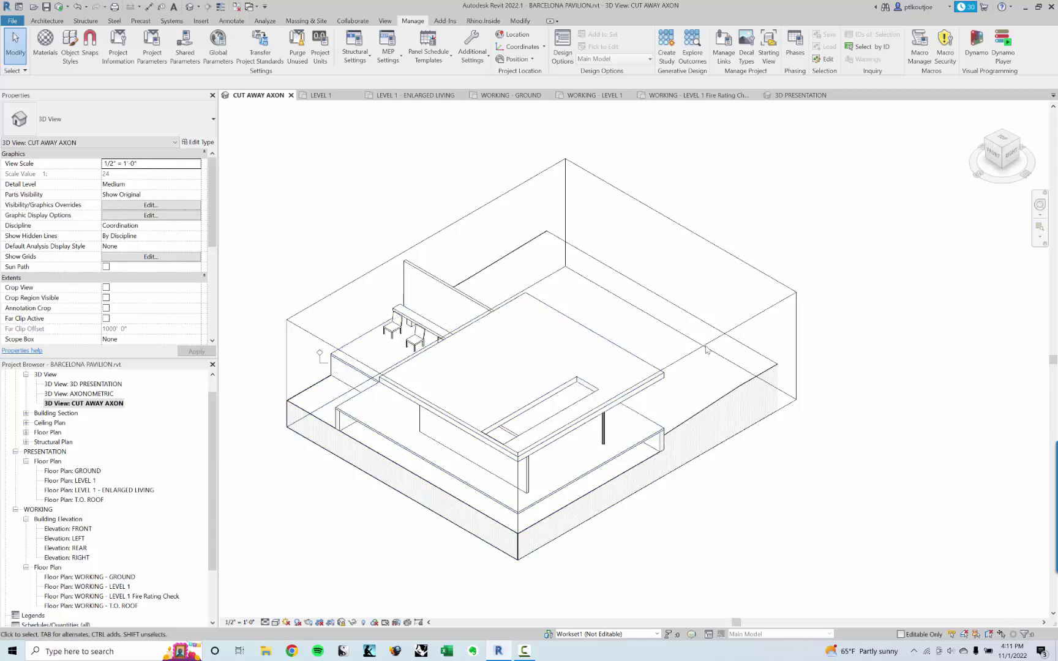
pyautogui.keyDown('shift'); pyautogui.moveTo(530, 334); pyautogui.dragTo(552, 367, button='middle'); pyautogui.keyUp('shift')
pyautogui.moveTo(446, 246); pyautogui.dragTo(467, 279, button='middle')
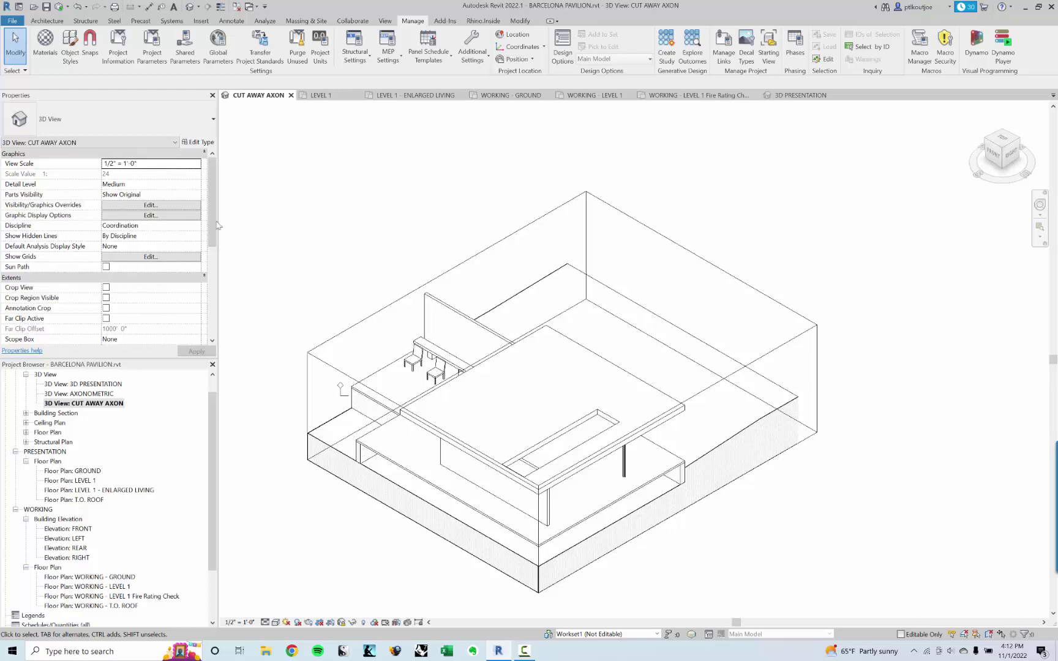
pyautogui.scroll(3, 360, 419)
pyautogui.scroll(4, 360, 420)
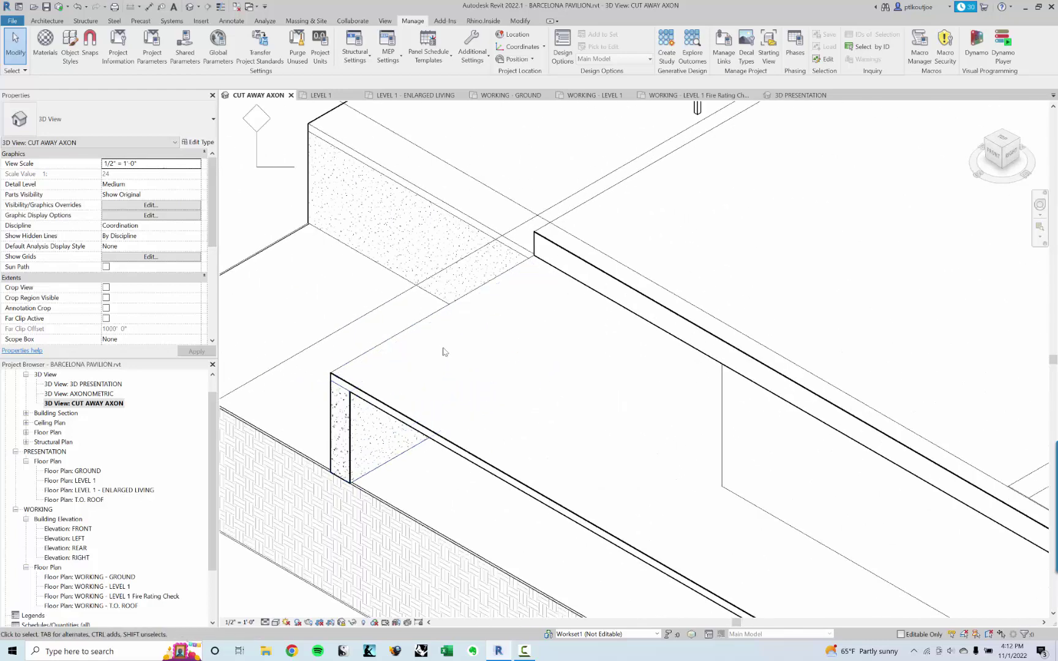
pyautogui.scroll(-8, 442, 349)
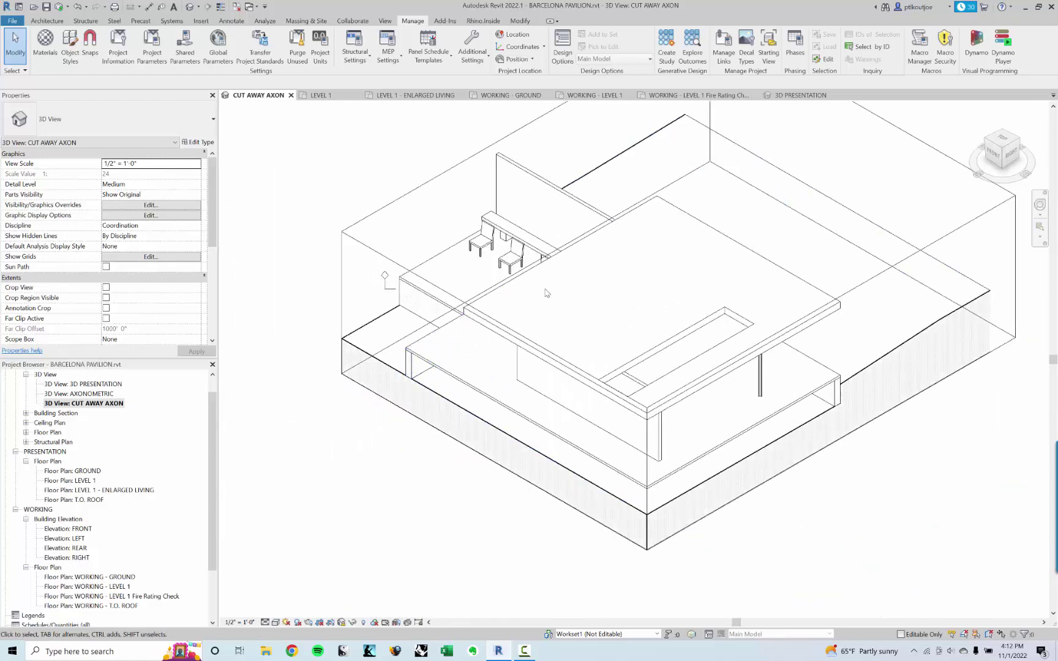
pyautogui.moveTo(554, 288); pyautogui.dragTo(489, 363, button='middle')
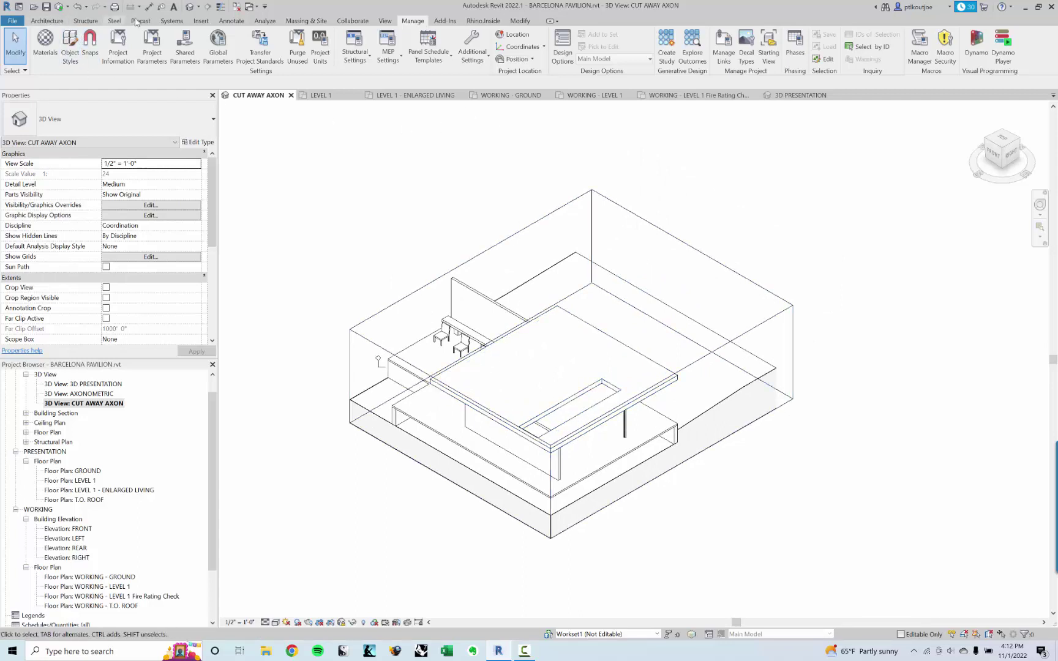
pyautogui.click(387, 22)
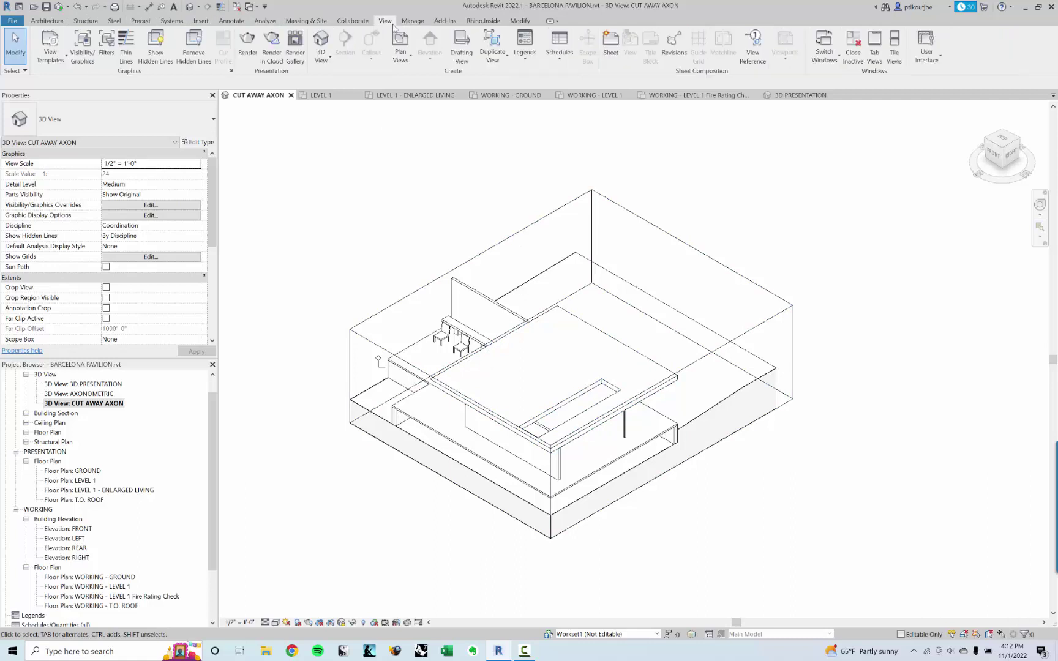
# Step: Start a new sheet, then cancel the New Sheet dialog without creating one
pyautogui.click(610, 54)
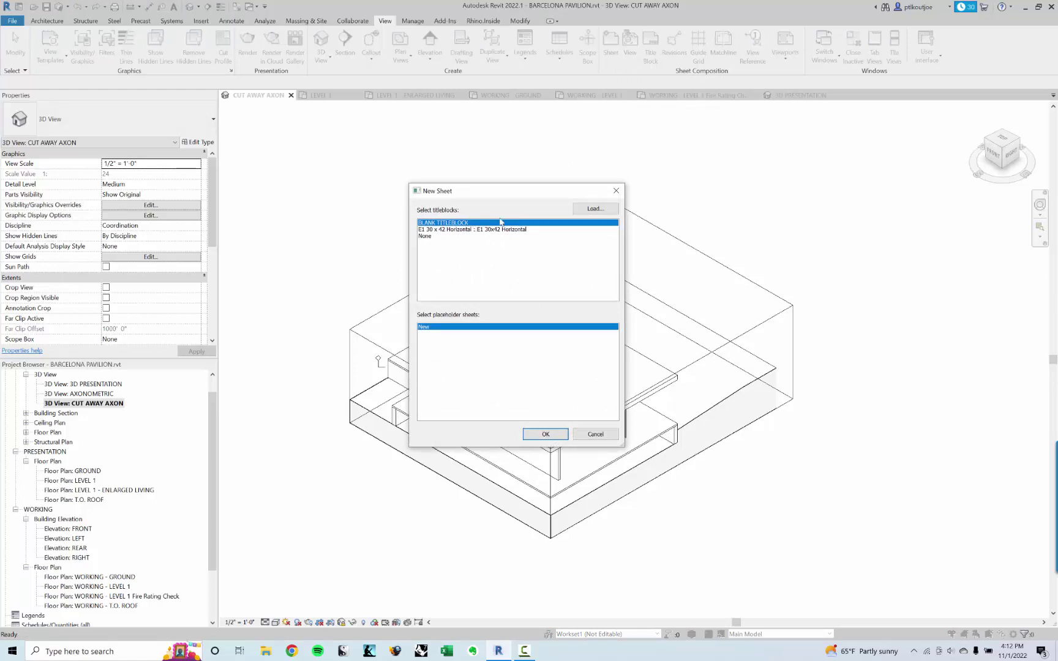
pyautogui.press('Escape')
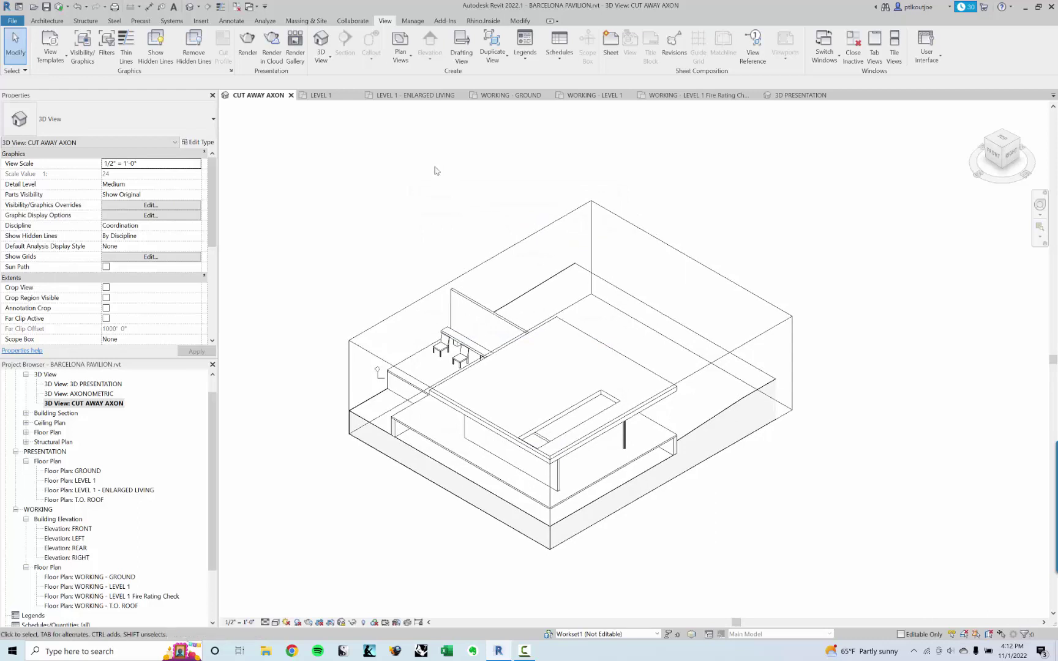
pyautogui.click(48, 25)
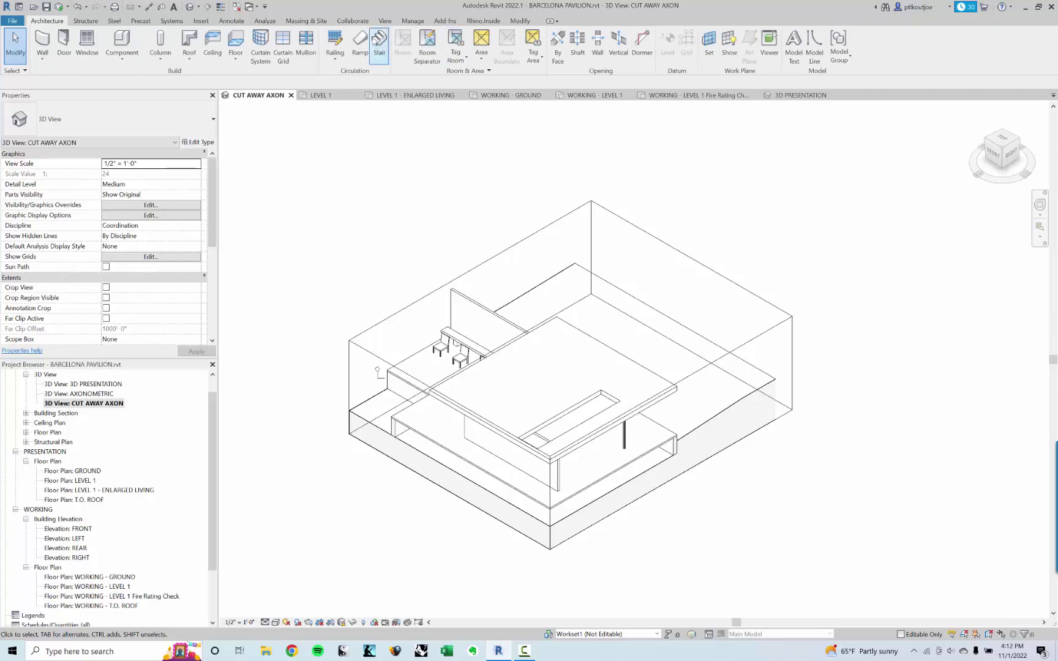
# Step: Load the D 22 x 34 Horizontal titleblock from the Autodesk family library's Titleblocks category
pyautogui.click(201, 21)
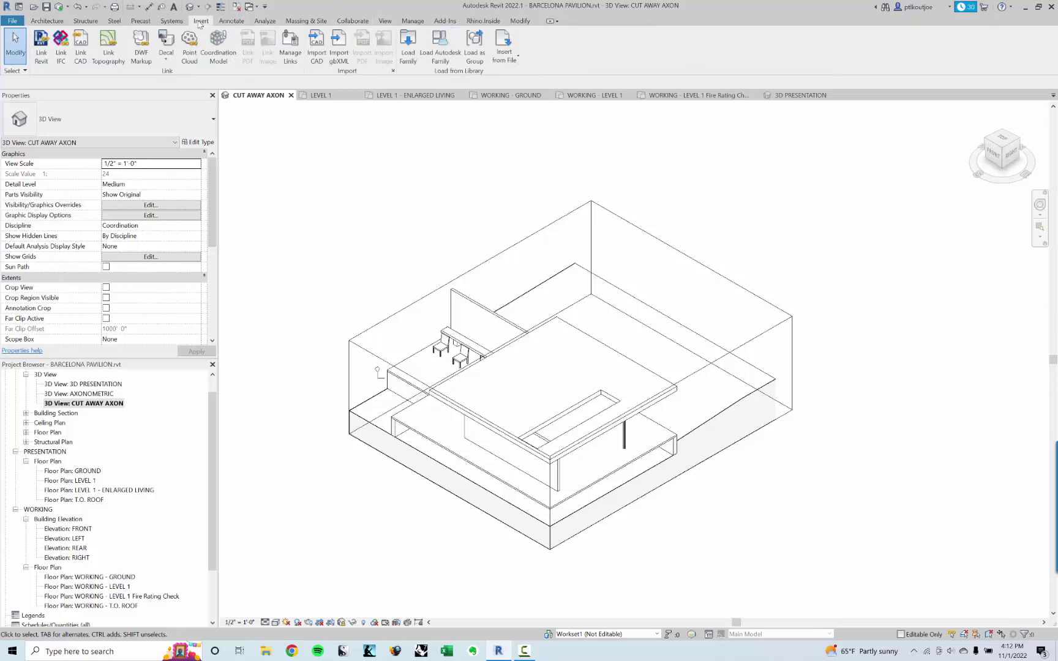
pyautogui.click(438, 50)
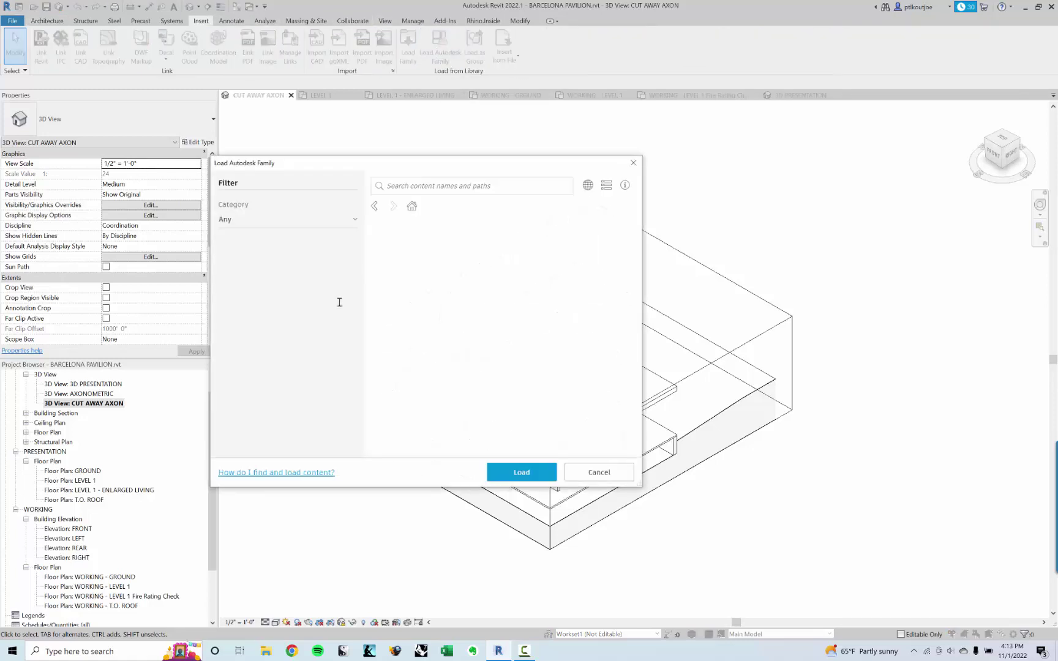
pyautogui.click(242, 271)
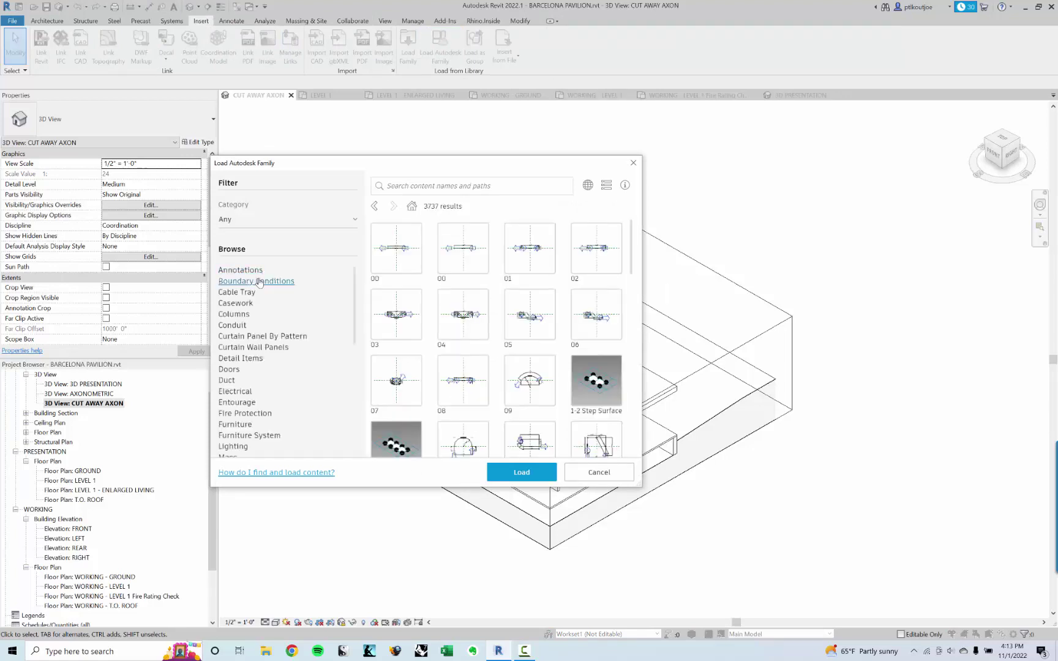
pyautogui.scroll(-5, 263, 334)
pyautogui.scroll(-2, 263, 333)
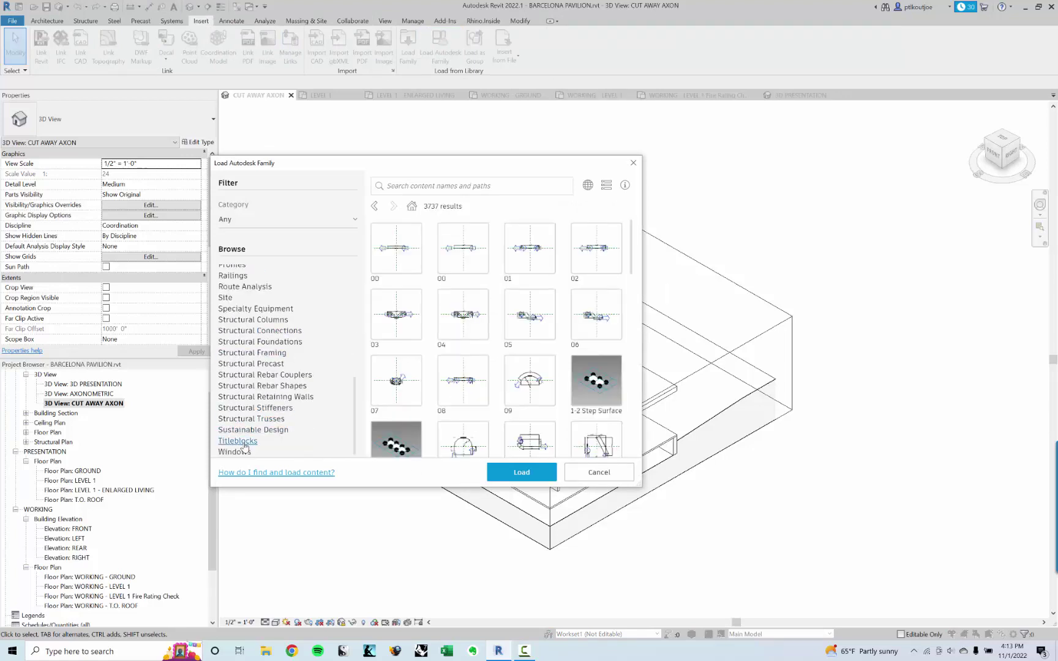
pyautogui.click(237, 441)
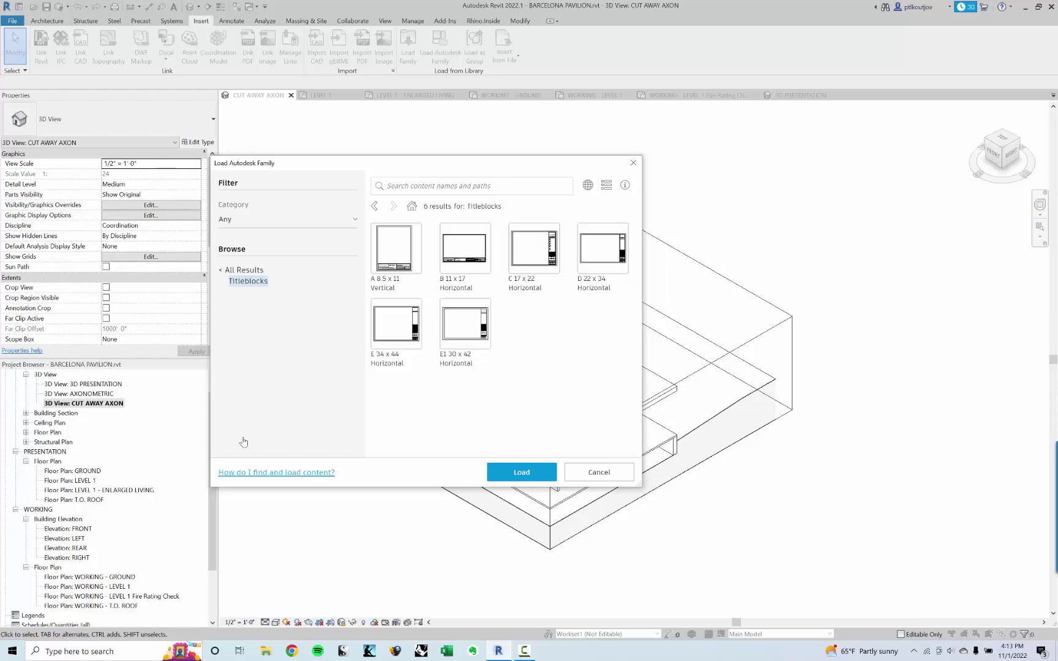
pyautogui.moveTo(591, 255)
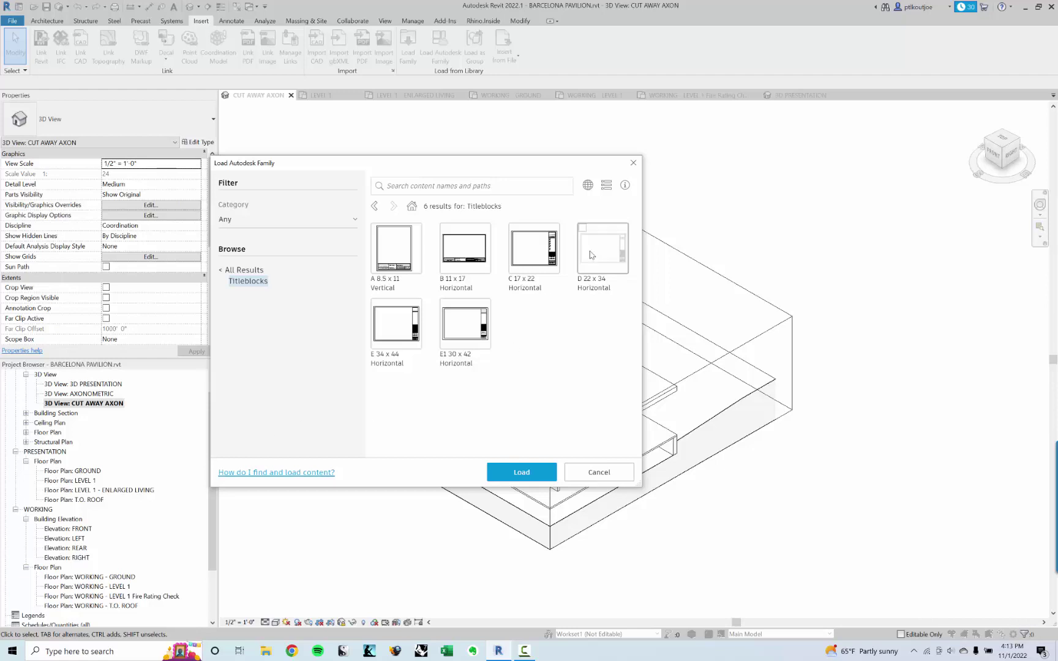
pyautogui.click(591, 255)
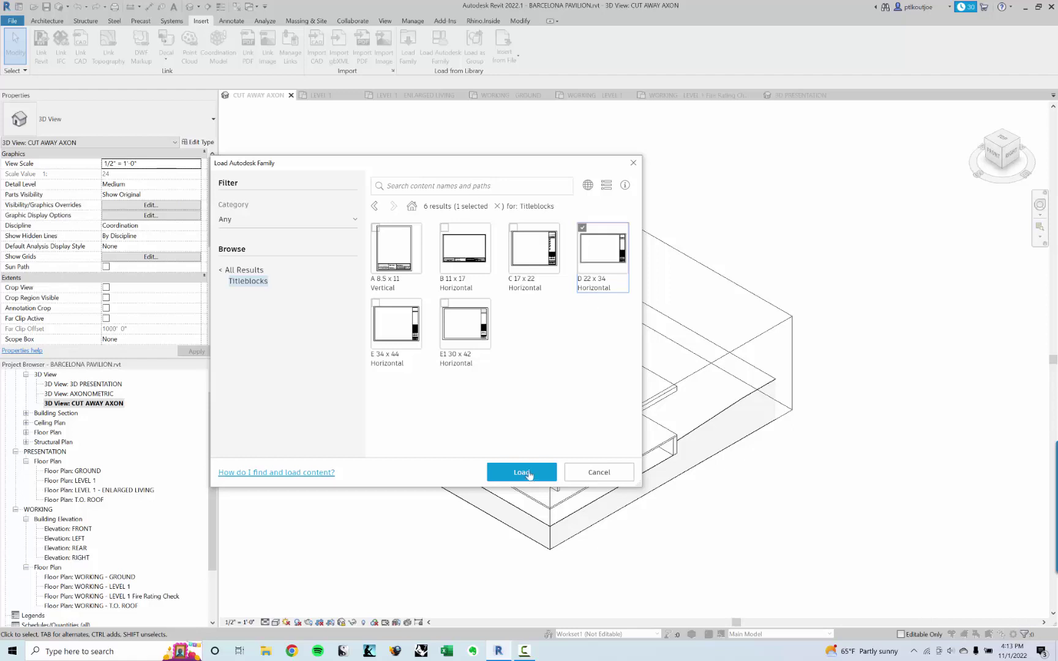
pyautogui.click(524, 472)
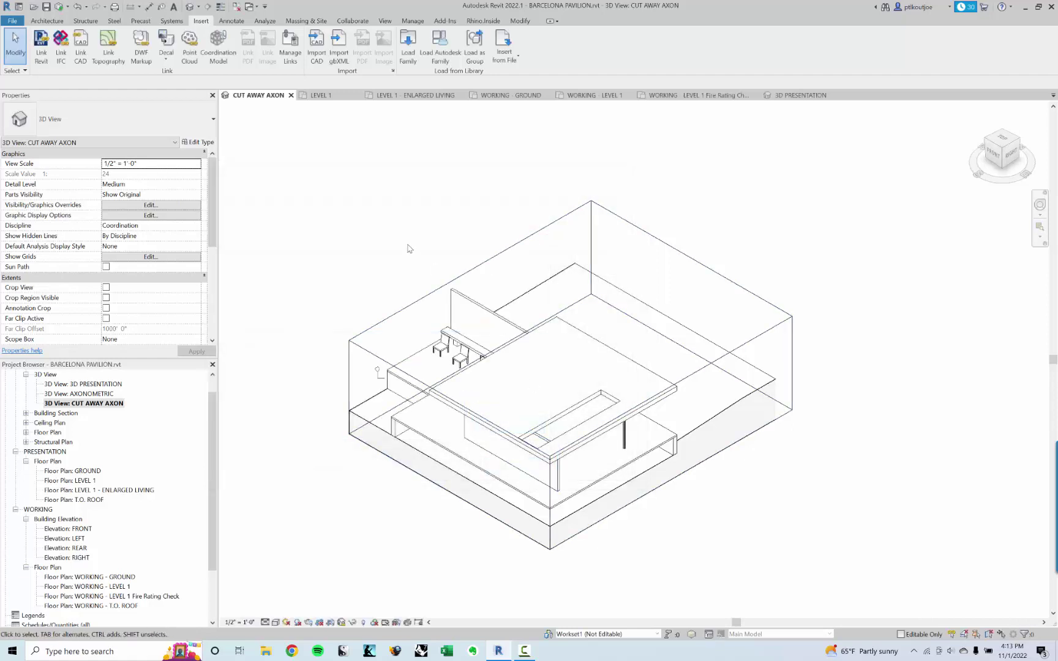
# Step: Create a new sheet using the D 22 x 34 Horizontal title block
pyautogui.click(48, 21)
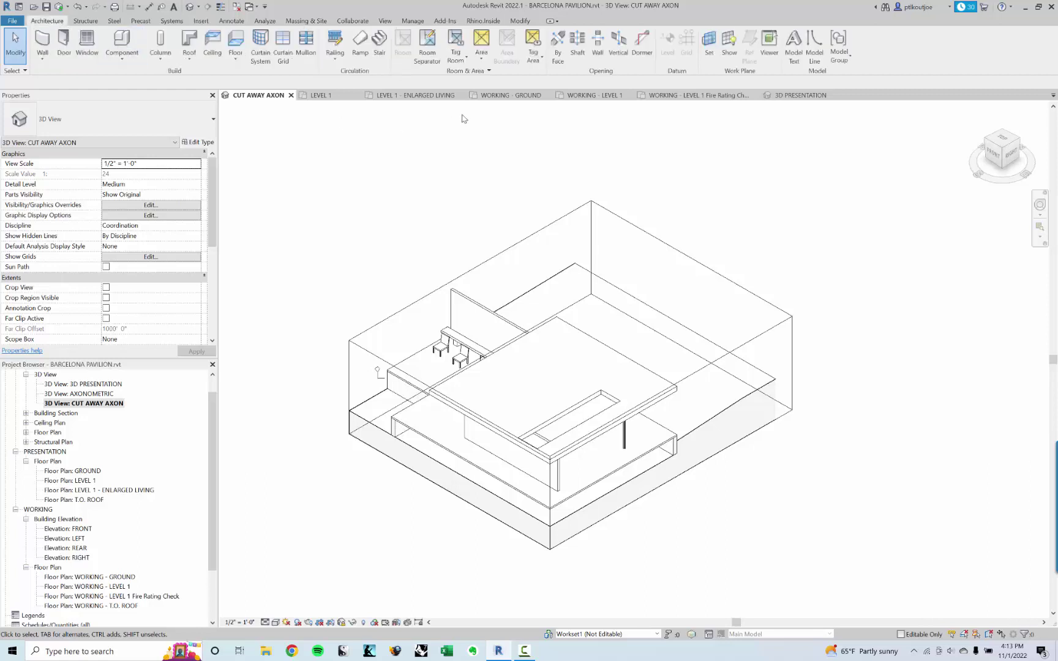
pyautogui.click(384, 21)
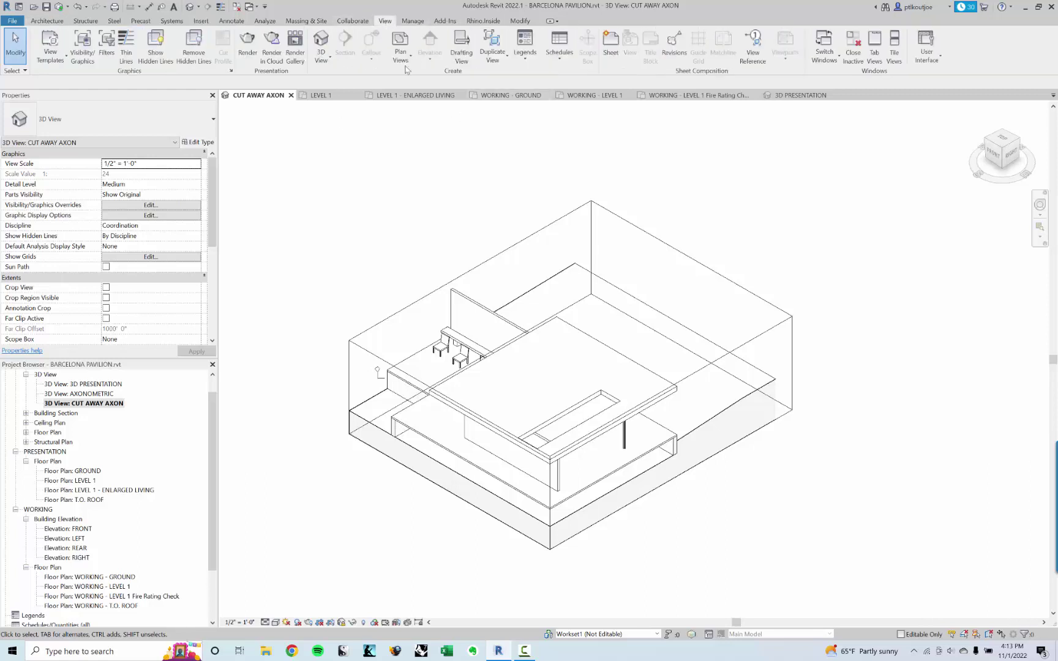
pyautogui.click(611, 43)
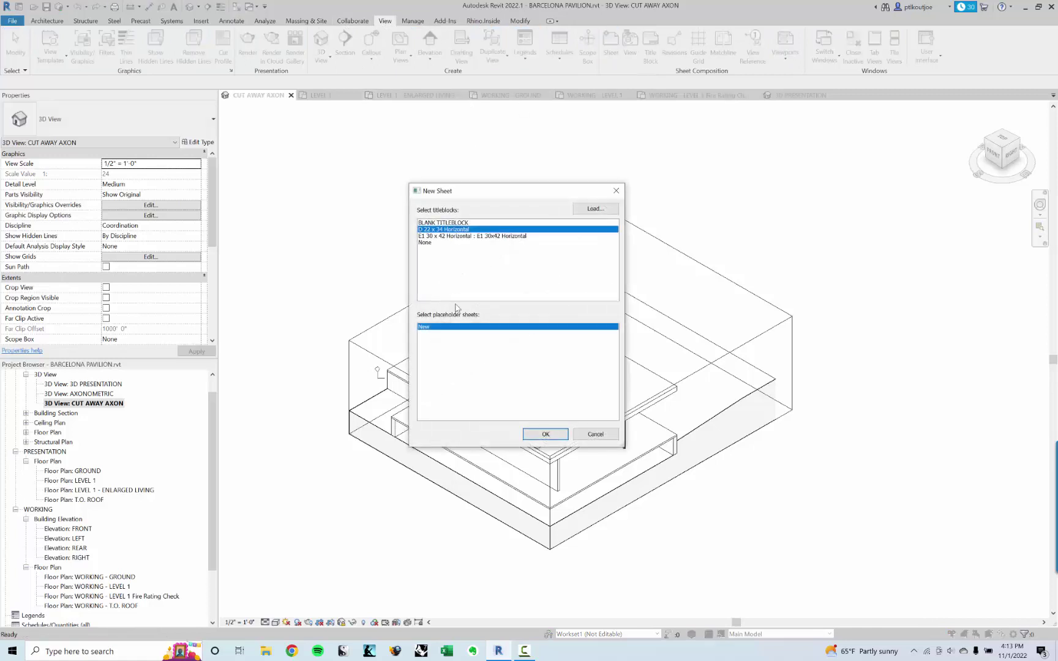
pyautogui.doubleClick(446, 230)
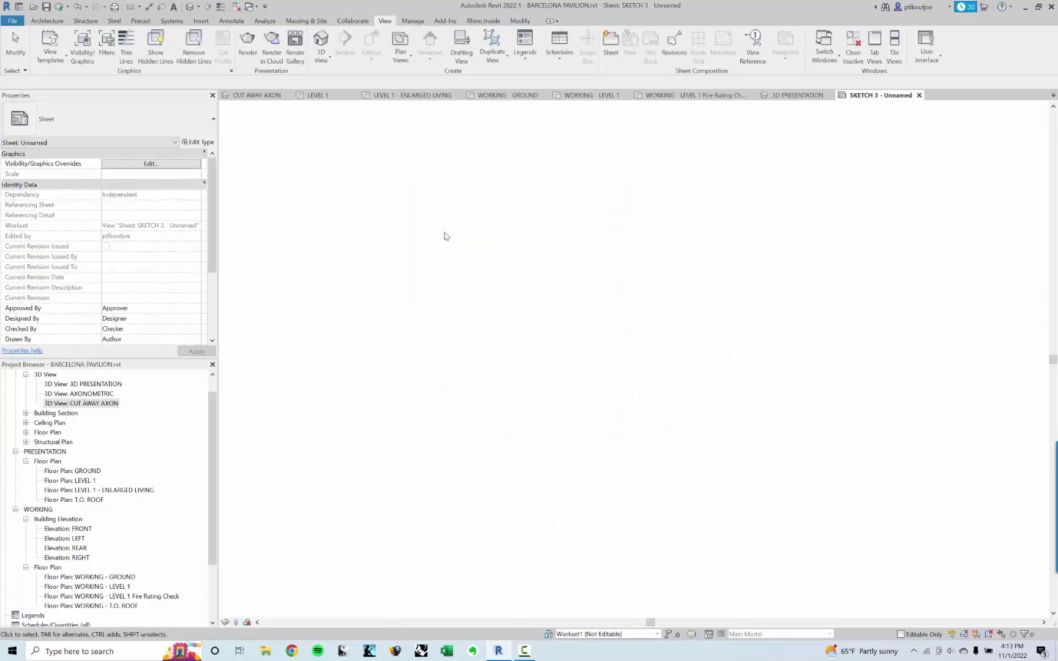
# Step: Pan and zoom until the whole new sheet and its title block fit the window
pyautogui.scroll(1, 959, 232)
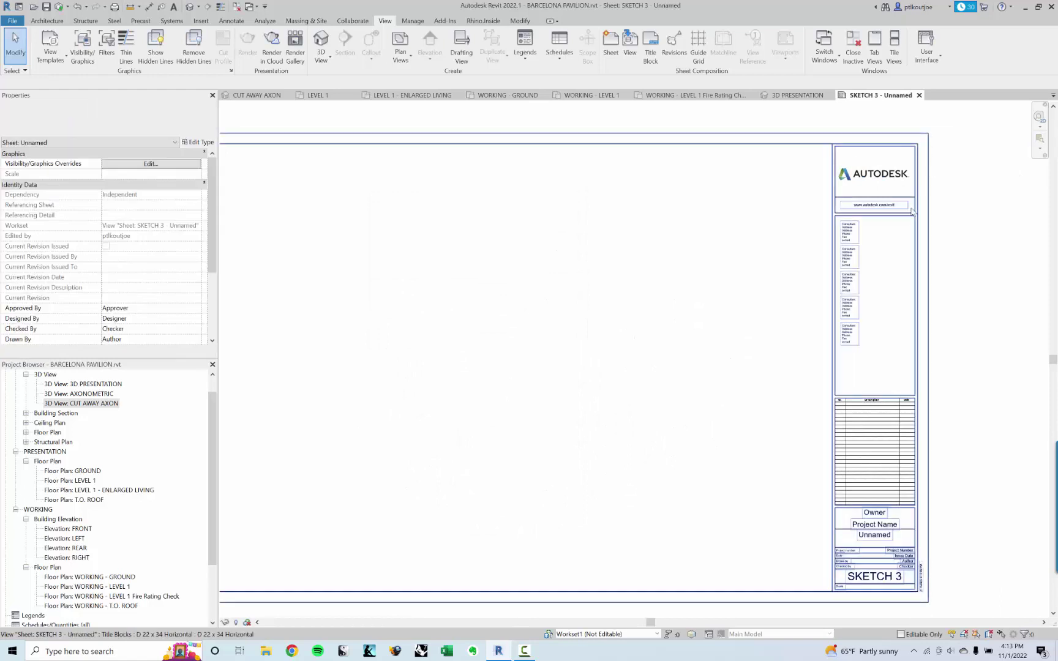
pyautogui.moveTo(959, 231); pyautogui.dragTo(758, 241, button='middle')
pyautogui.scroll(-2, 409, 315)
pyautogui.moveTo(407, 315); pyautogui.dragTo(611, 336, button='middle')
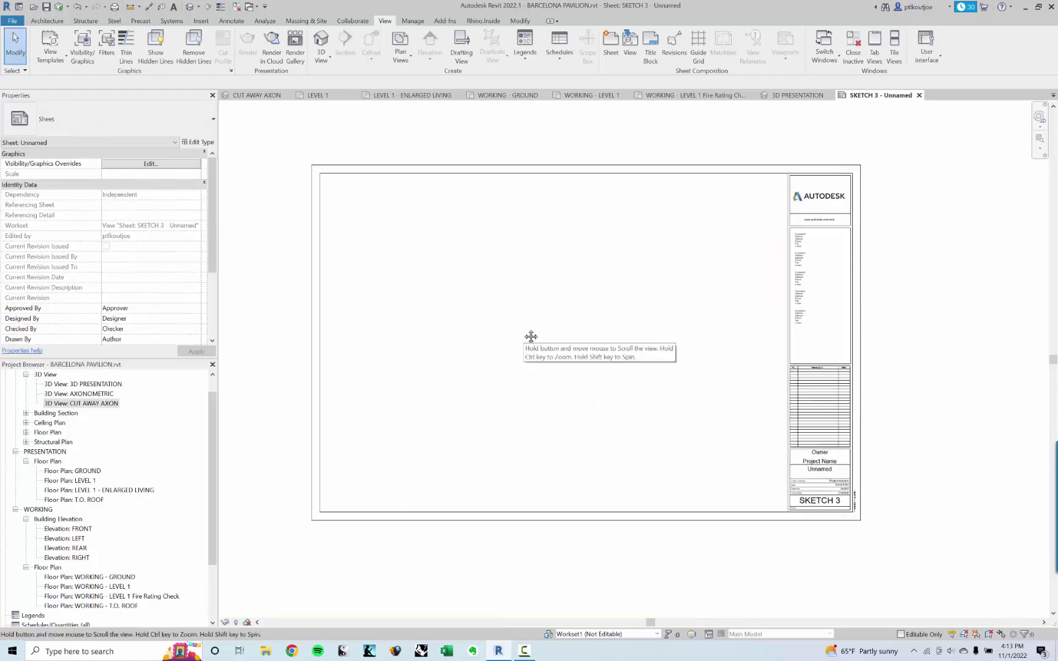
pyautogui.scroll(1, 902, 244)
pyautogui.moveTo(902, 244); pyautogui.dragTo(866, 281, button='middle')
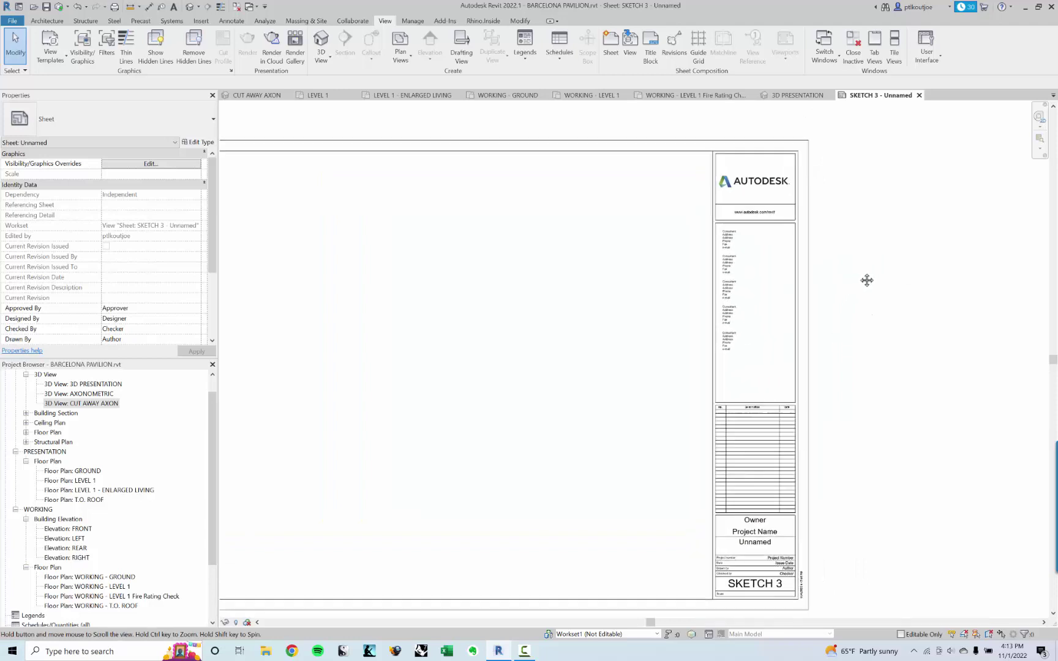
pyautogui.scroll(-1, 866, 281)
pyautogui.middleClick(476, 355)
# Step: Try placing the CUT AWAY AXON and AXONOMETRIC views, undoing one and dismissing the already-placed warning
pyautogui.moveTo(92, 404); pyautogui.dragTo(499, 422)
pyautogui.scroll(-2, 581, 380)
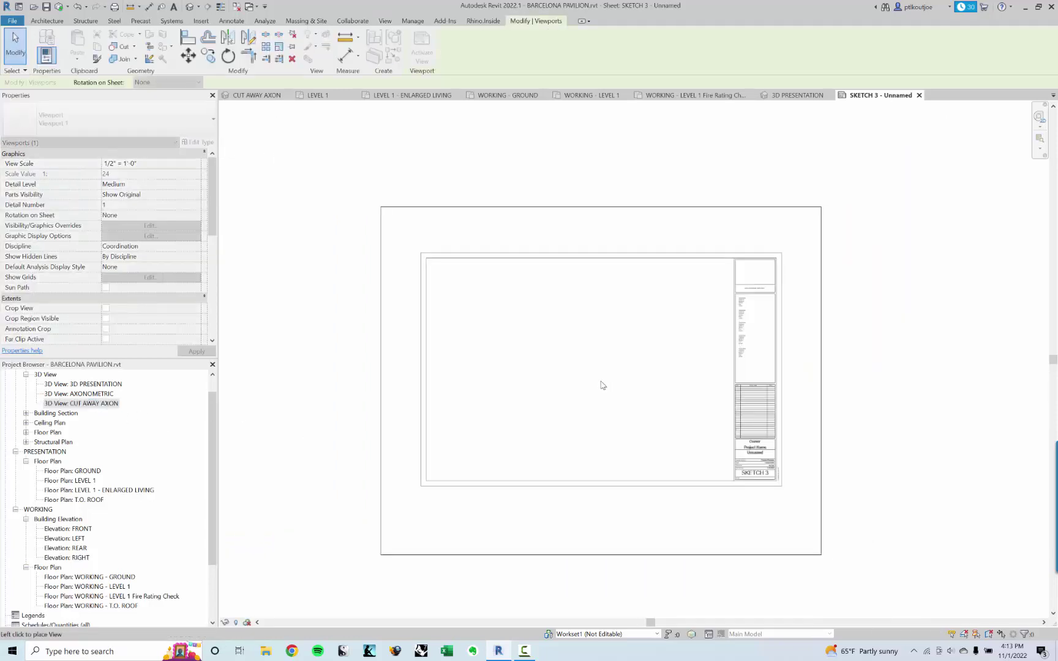
pyautogui.click(602, 384)
pyautogui.hotkey('ctrl', 'z')
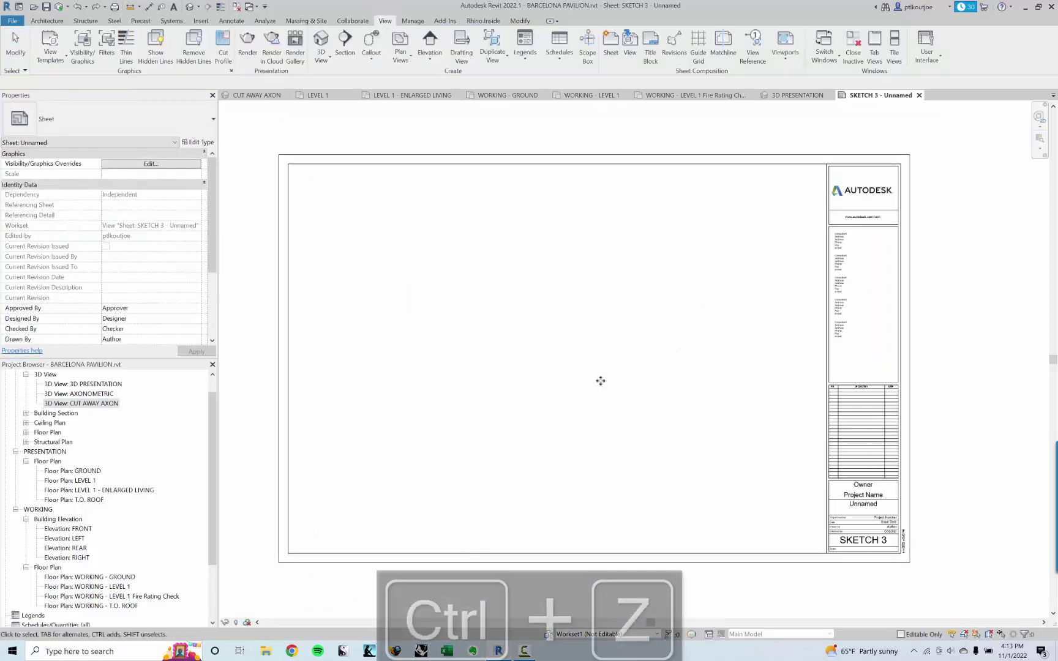
pyautogui.click(91, 395)
pyautogui.moveTo(93, 399); pyautogui.dragTo(539, 420)
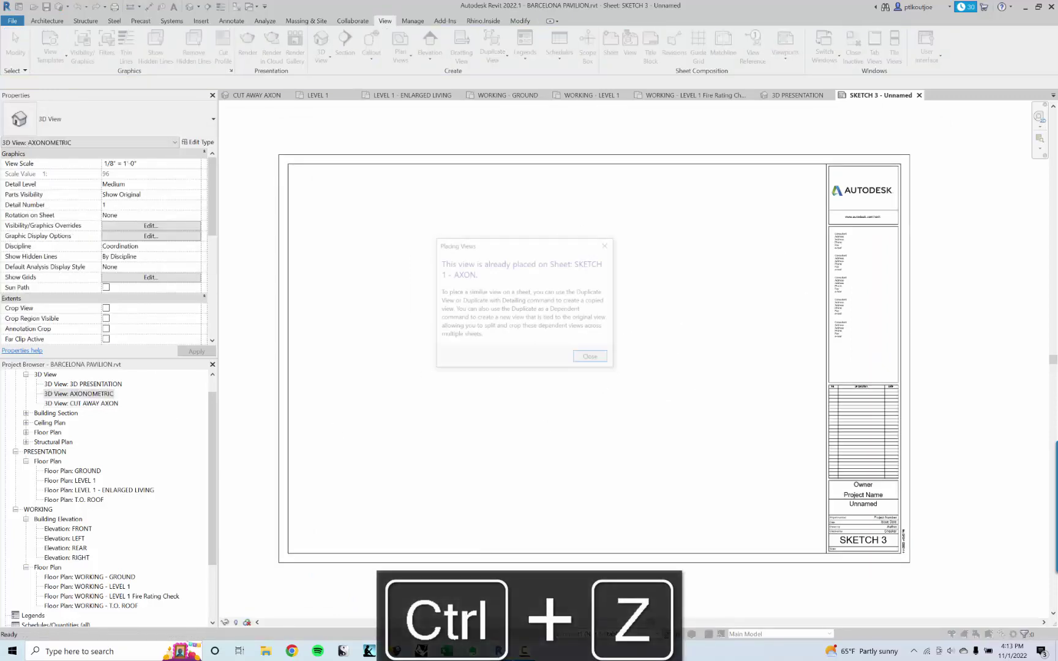
pyautogui.click(592, 358)
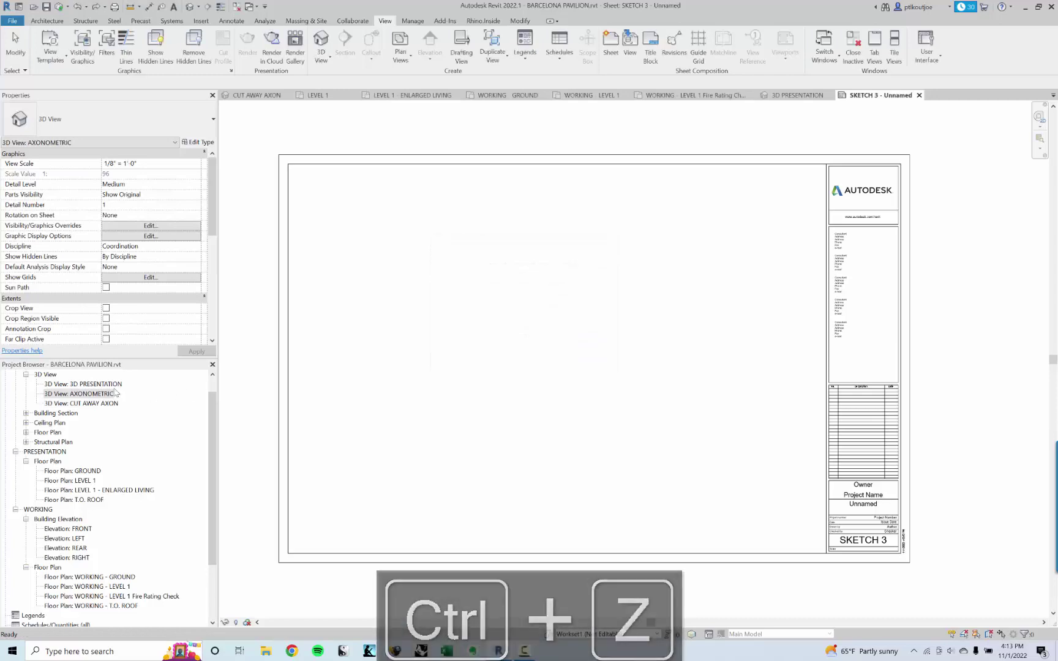
# Step: Place the 3D PRESENTATION view as a viewport inside the SKETCH 3 title block
pyautogui.moveTo(109, 386); pyautogui.dragTo(555, 417)
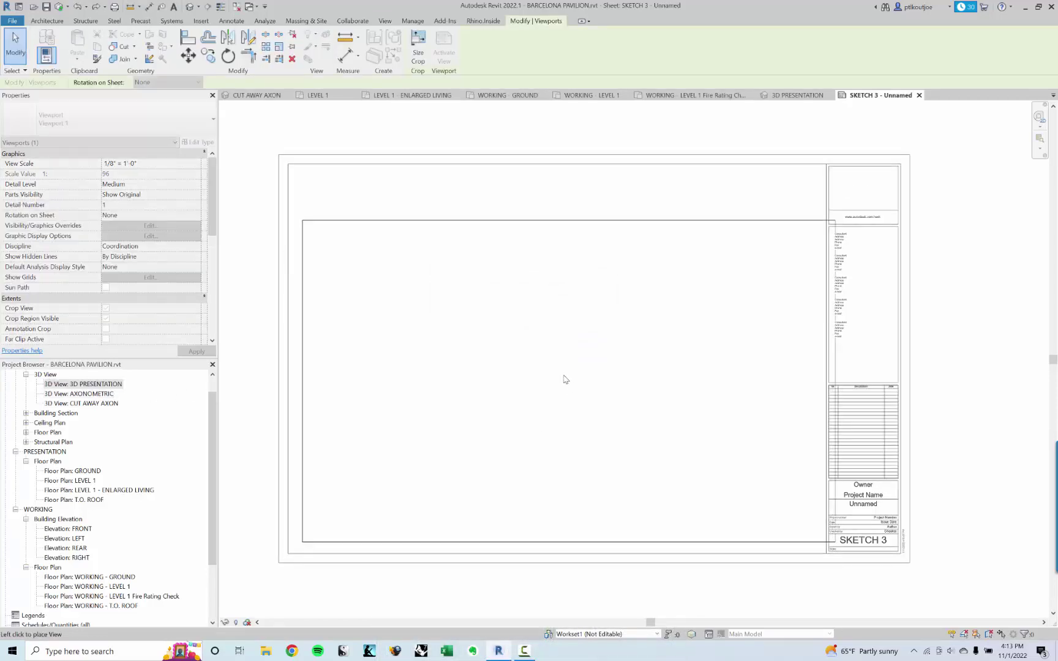
pyautogui.click(557, 361)
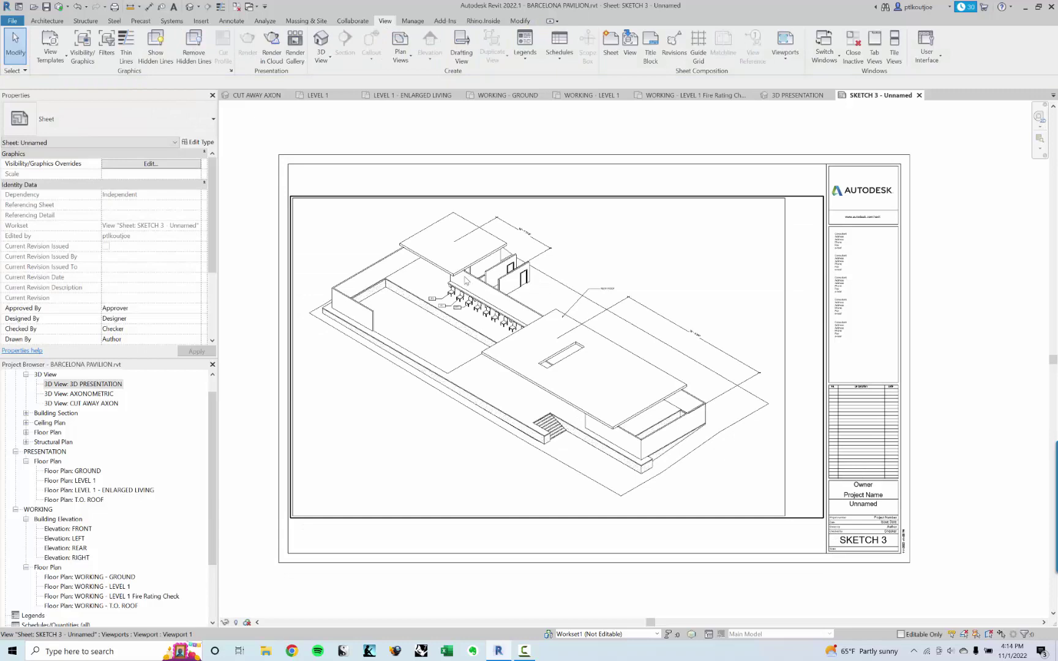
pyautogui.click(612, 369)
pyautogui.press('Escape')
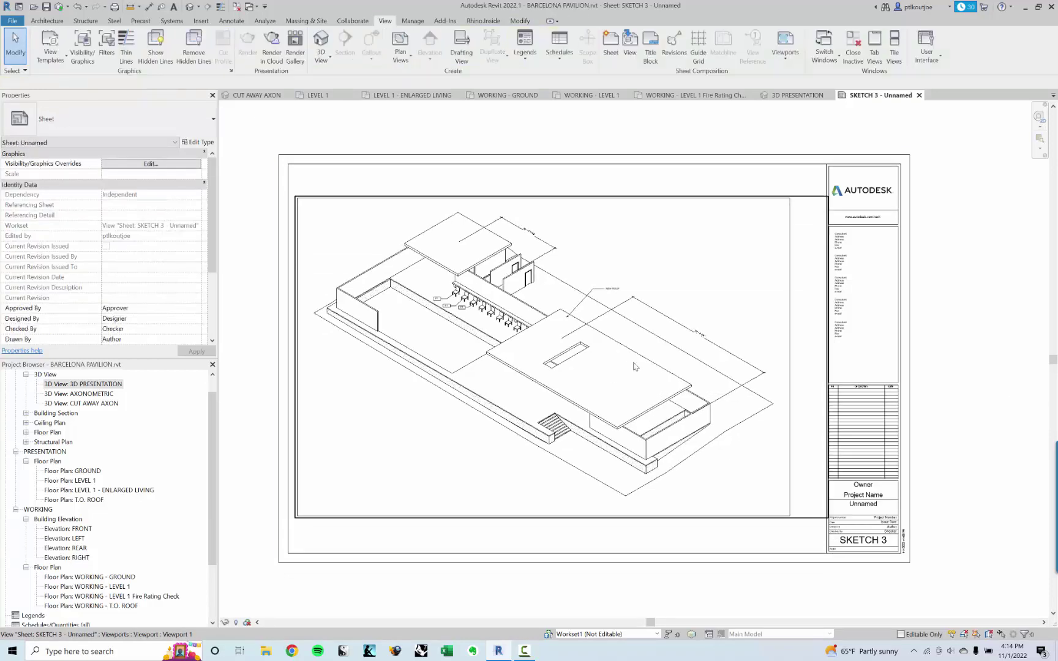
# Step: Pan and zoom across the sheet to inspect the title block
pyautogui.moveTo(881, 377); pyautogui.dragTo(870, 414, button='middle')
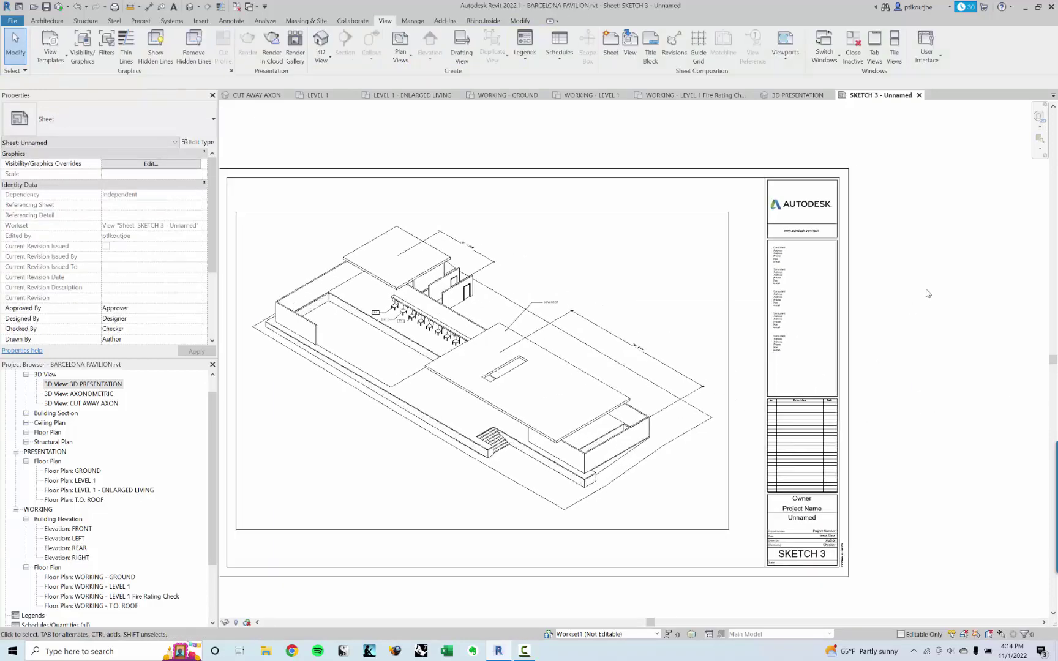
pyautogui.scroll(2, 894, 334)
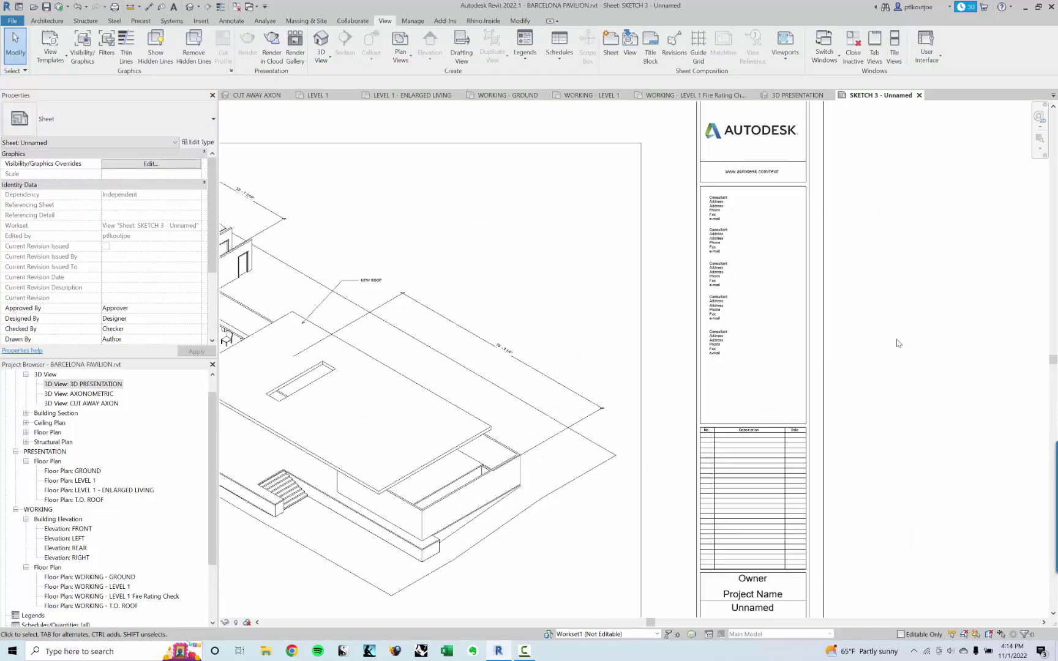
pyautogui.moveTo(893, 288); pyautogui.dragTo(889, 381, button='middle')
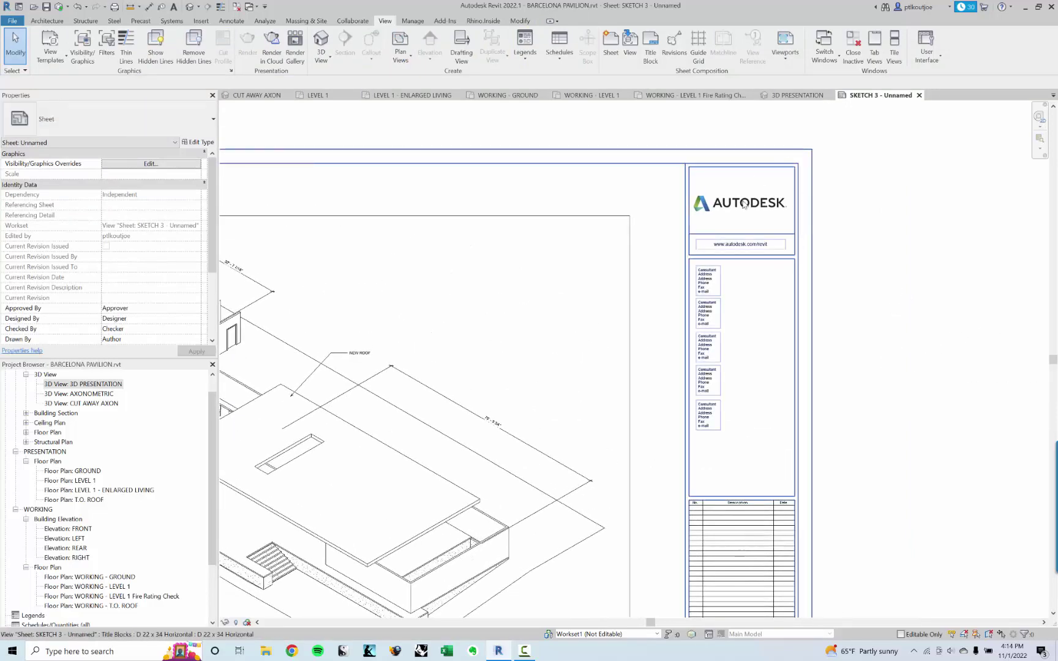
pyautogui.scroll(-3, 833, 449)
pyautogui.moveTo(898, 434); pyautogui.dragTo(898, 455, button='middle')
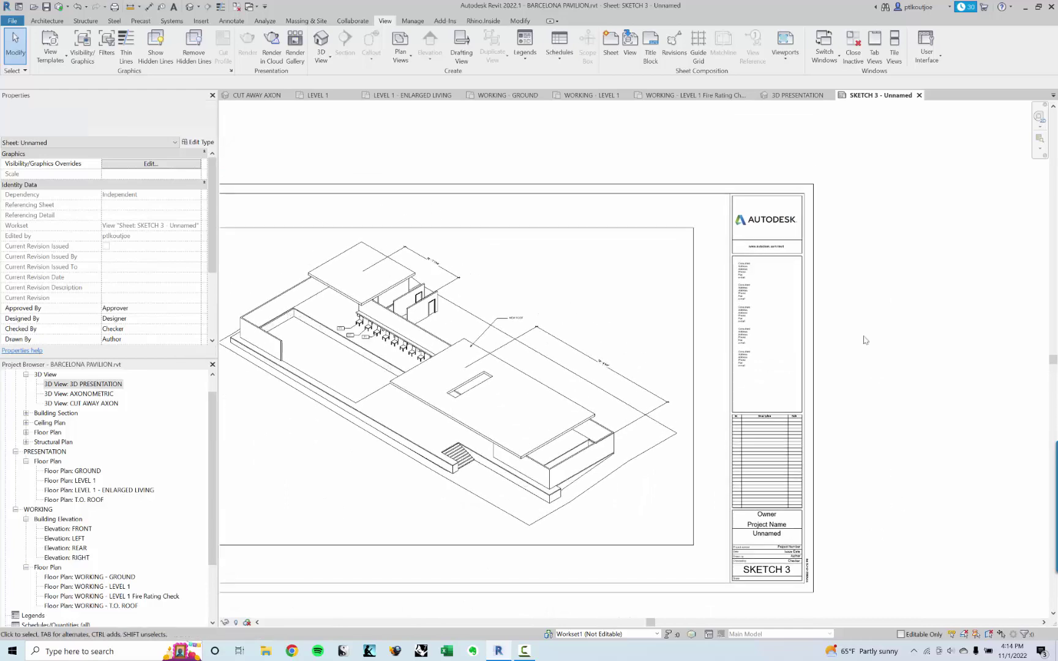
pyautogui.scroll(4, 861, 338)
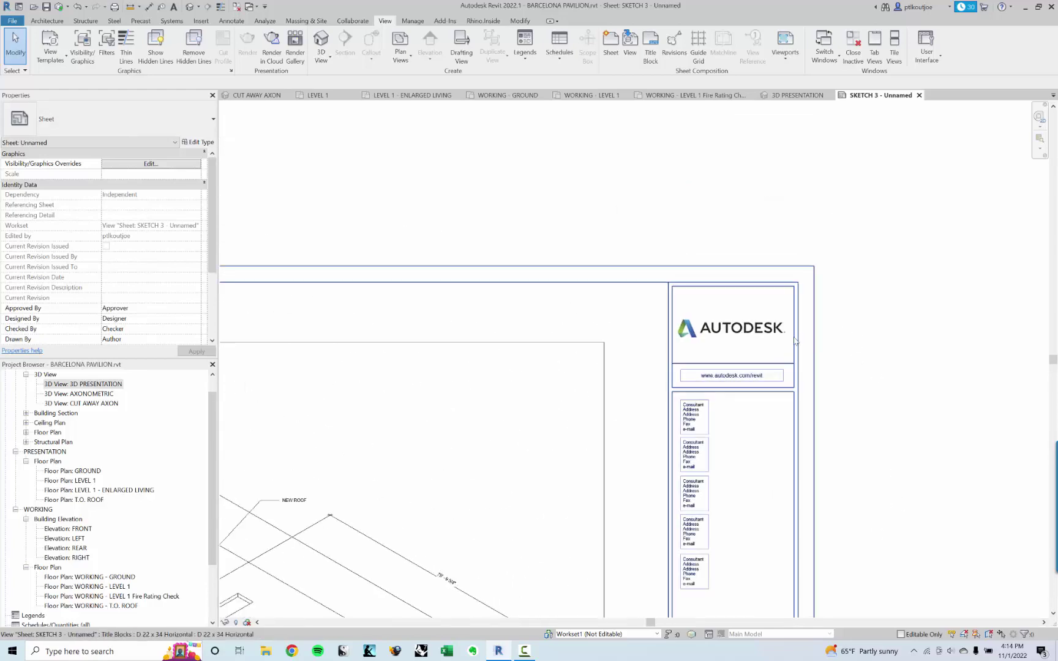
# Step: Open the D 22 x 34 Horizontal title block family and select the first consultant text note
pyautogui.doubleClick(795, 341)
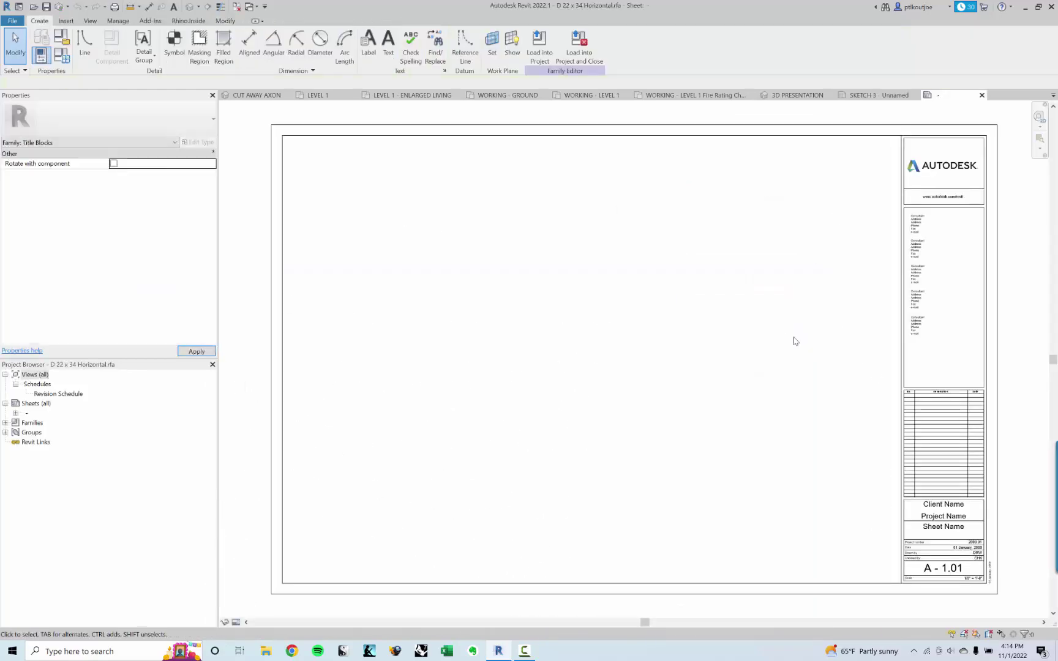
pyautogui.scroll(5, 839, 385)
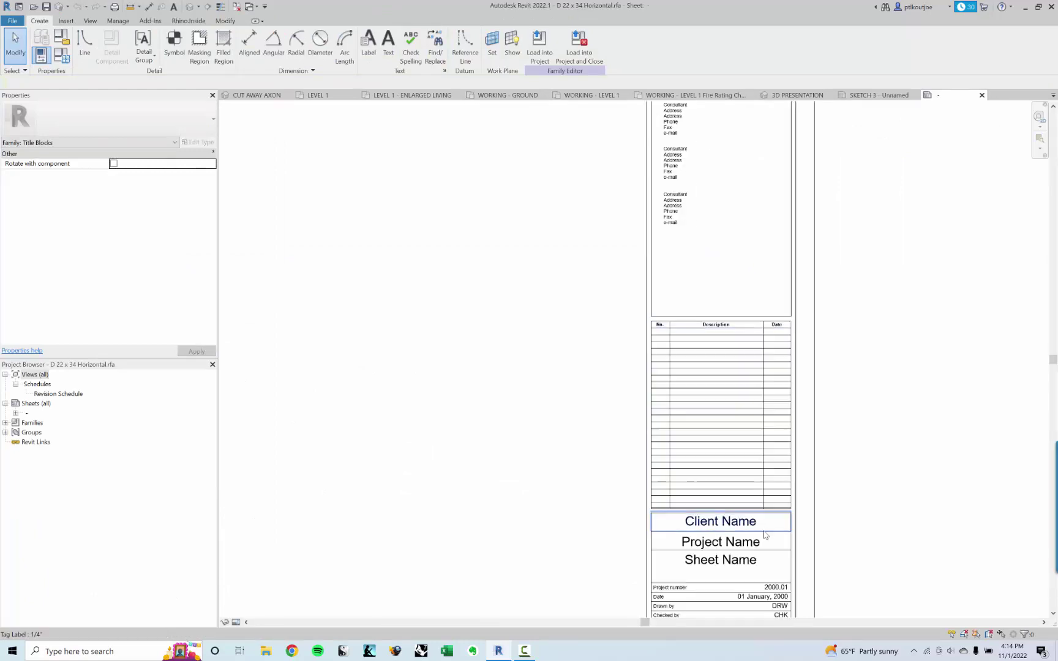
pyautogui.moveTo(713, 177); pyautogui.dragTo(713, 310, button='middle')
pyautogui.scroll(1, 688, 227)
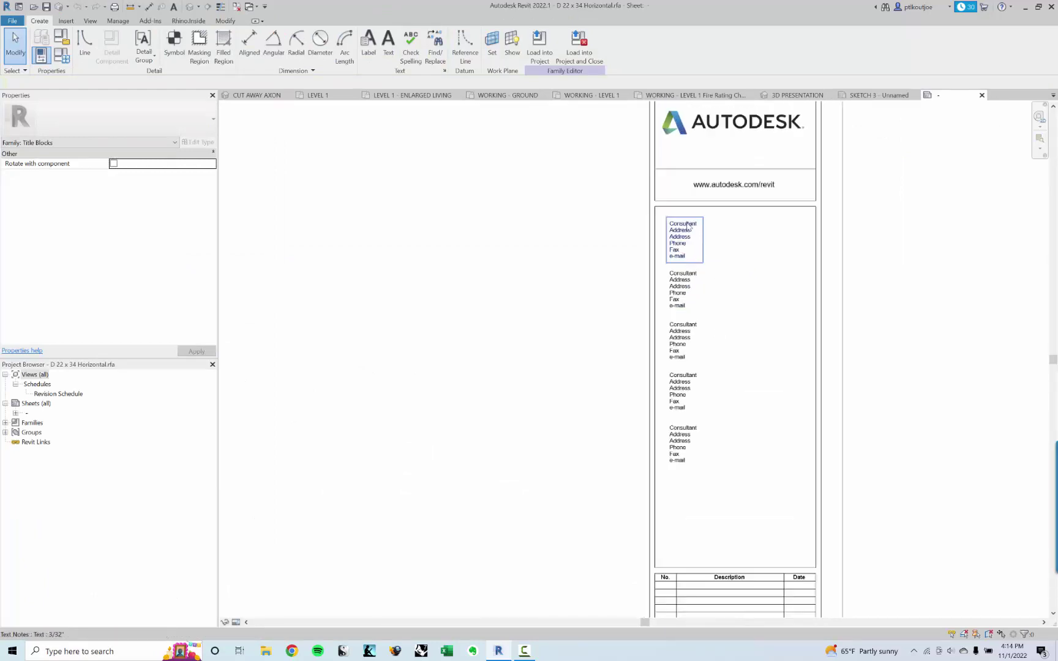
pyautogui.click(688, 228)
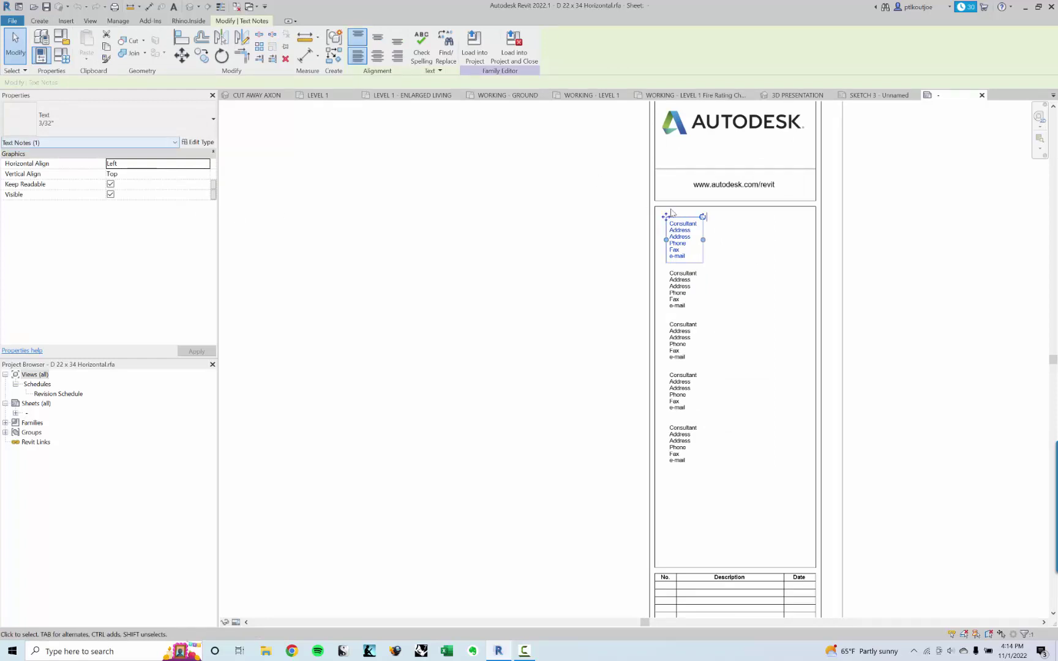
# Step: Inspect the title block's Client Name and Project Name labels, then deselect
pyautogui.moveTo(776, 432); pyautogui.dragTo(776, 370, button='middle')
pyautogui.scroll(-2, 884, 456)
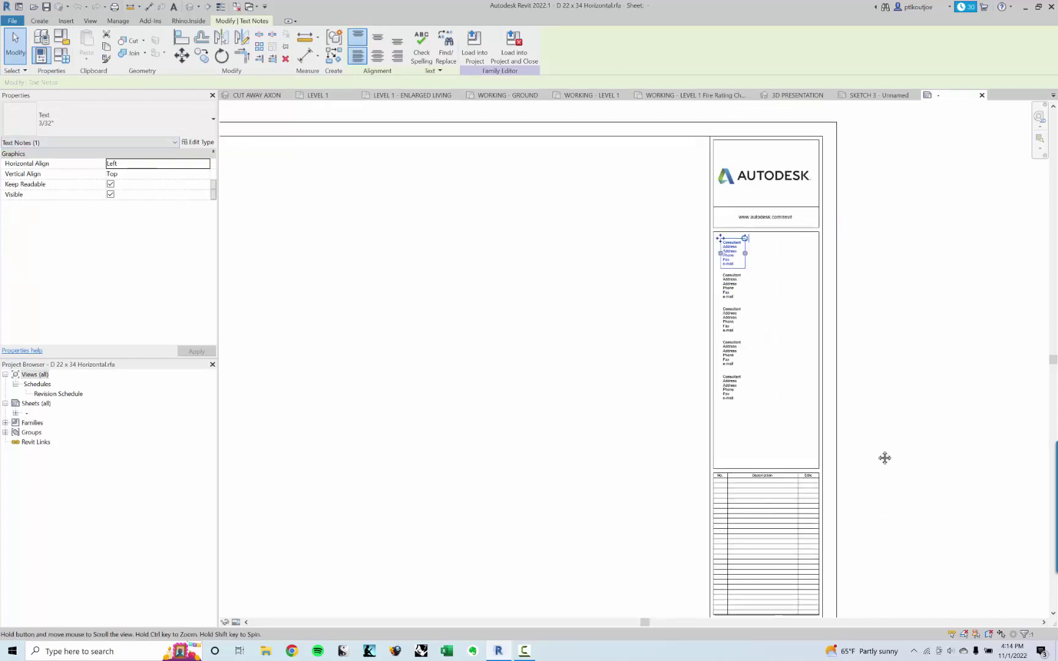
pyautogui.moveTo(883, 455); pyautogui.dragTo(865, 370, button='middle')
pyautogui.scroll(2, 864, 371)
pyautogui.click(717, 418)
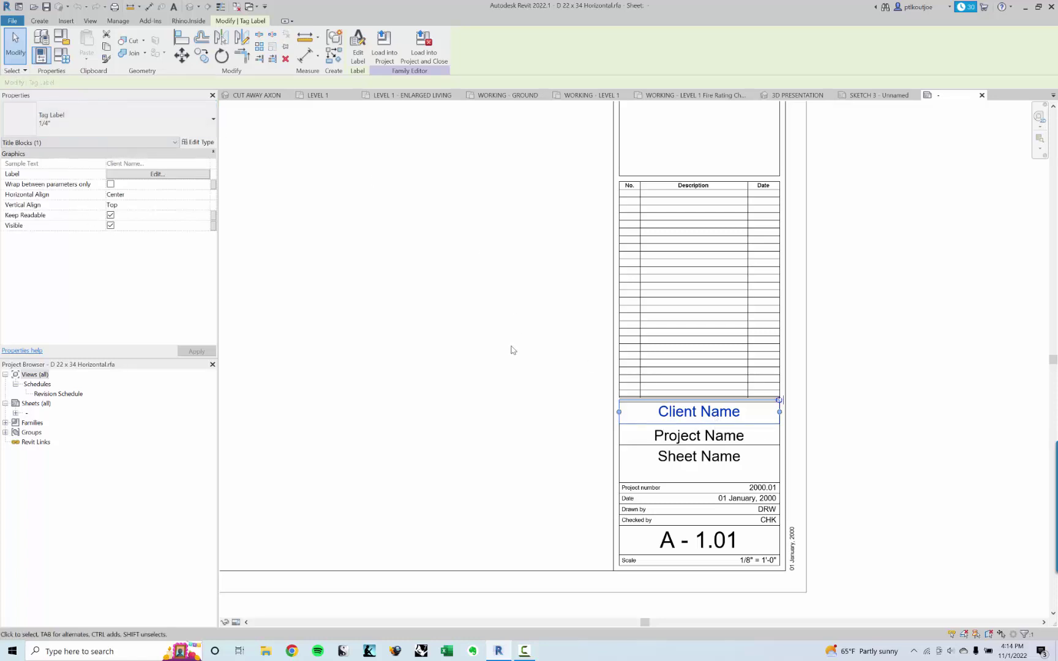
pyautogui.moveTo(612, 398); pyautogui.dragTo(612, 384, button='middle')
pyautogui.click(726, 427)
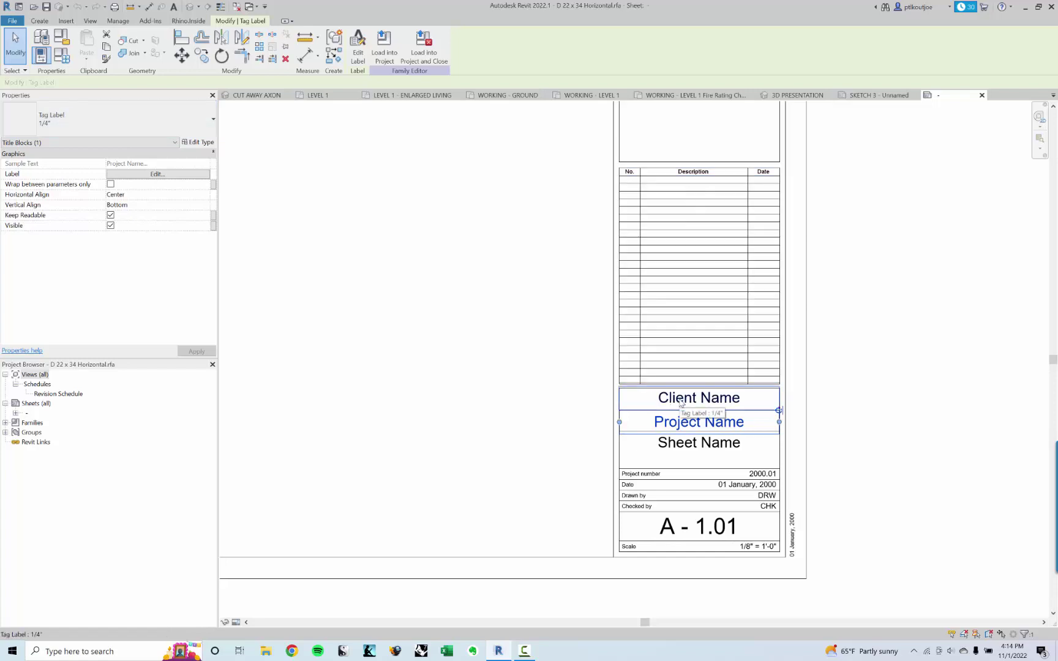
pyautogui.click(572, 368)
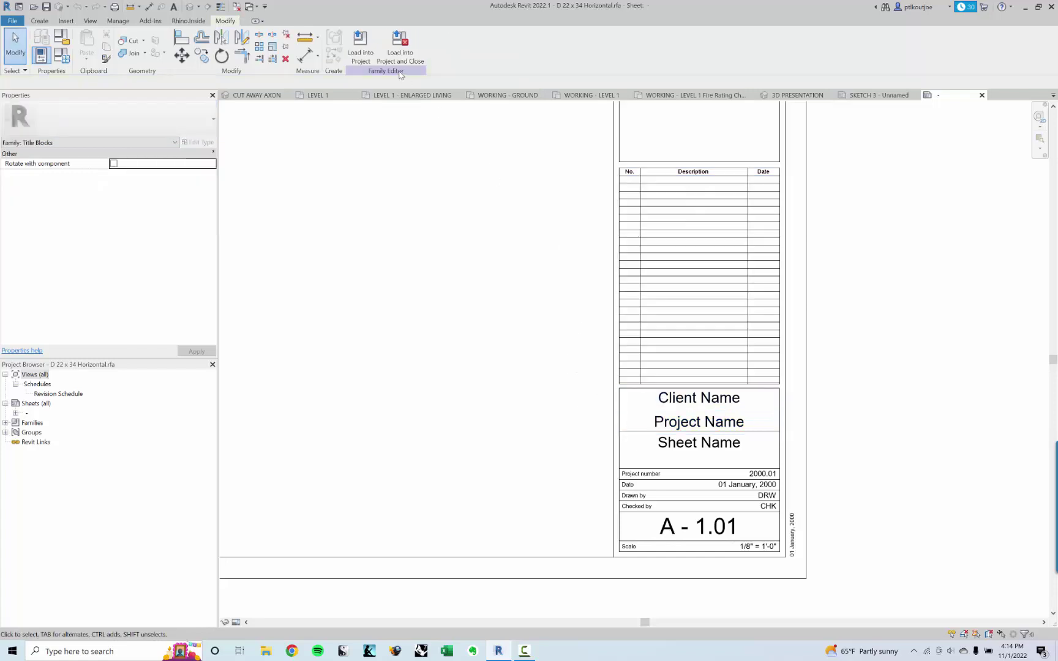
# Step: Close the title block family without saving and cancel the not-saved-recently reminder
pyautogui.click(237, 7)
pyautogui.click(365, 95)
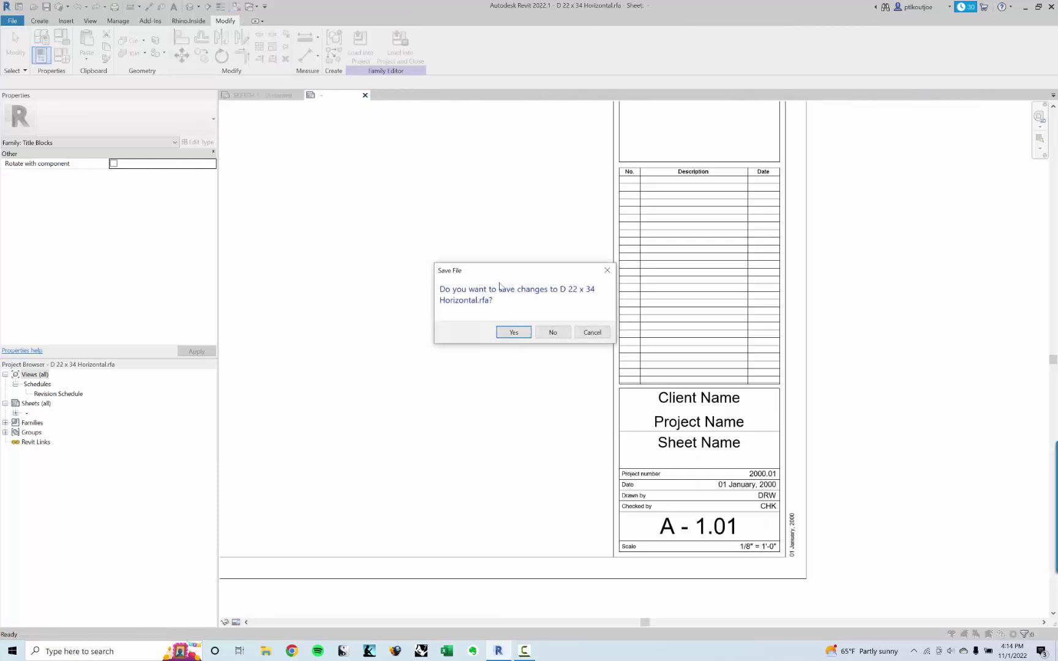
pyautogui.click(553, 332)
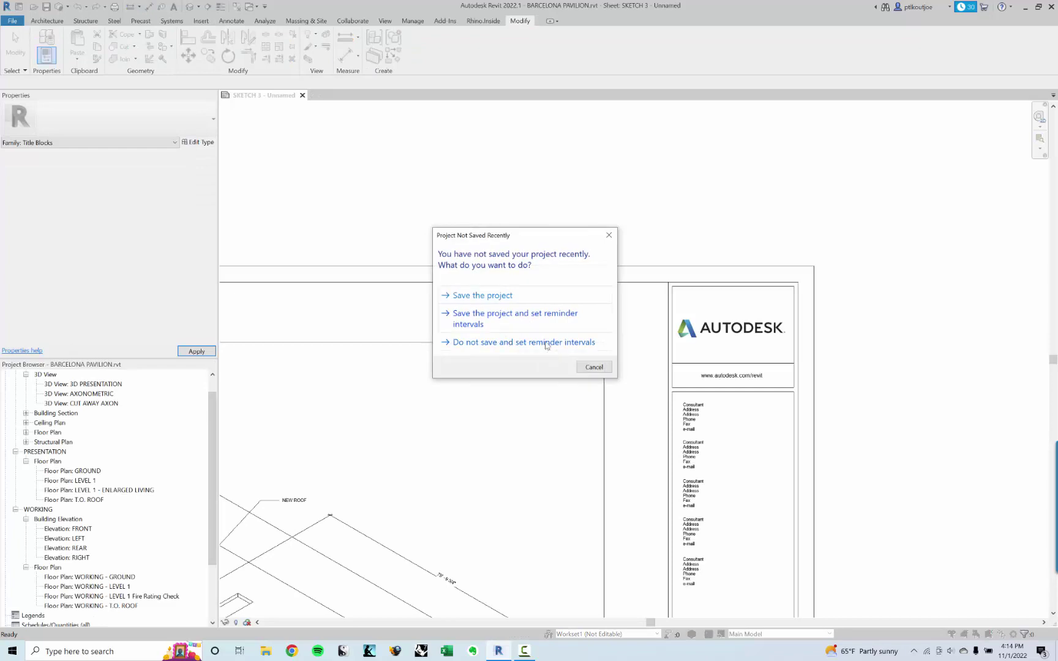
pyautogui.click(593, 367)
pyautogui.scroll(5, 678, 470)
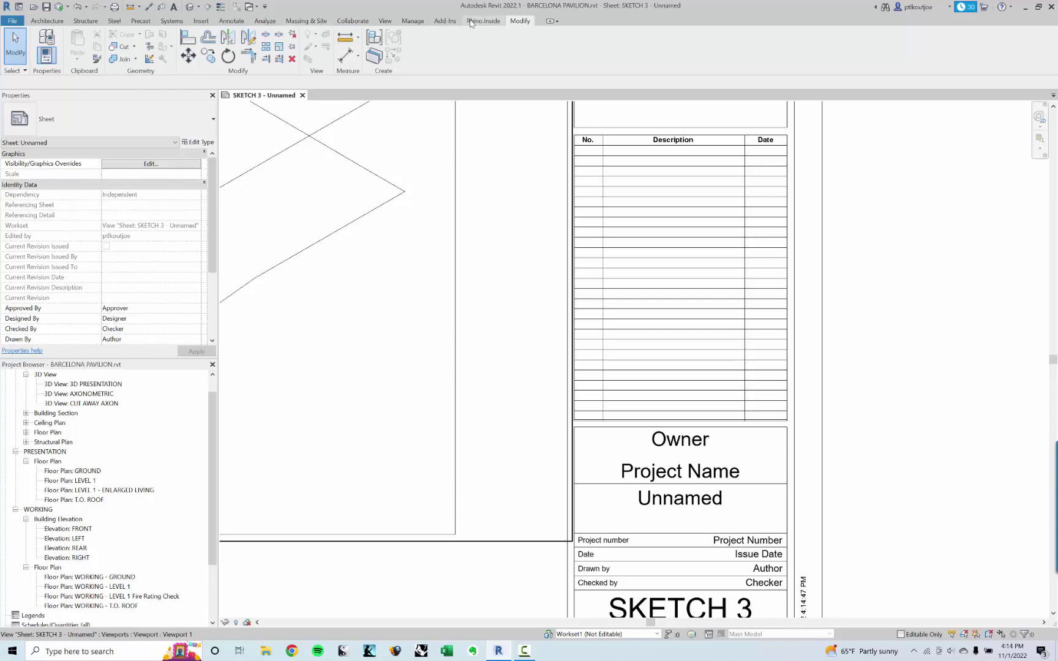
pyautogui.click(413, 21)
# Step: In Project Information, replace Client Name 'Owner' with the client's name and confirm
pyautogui.click(118, 48)
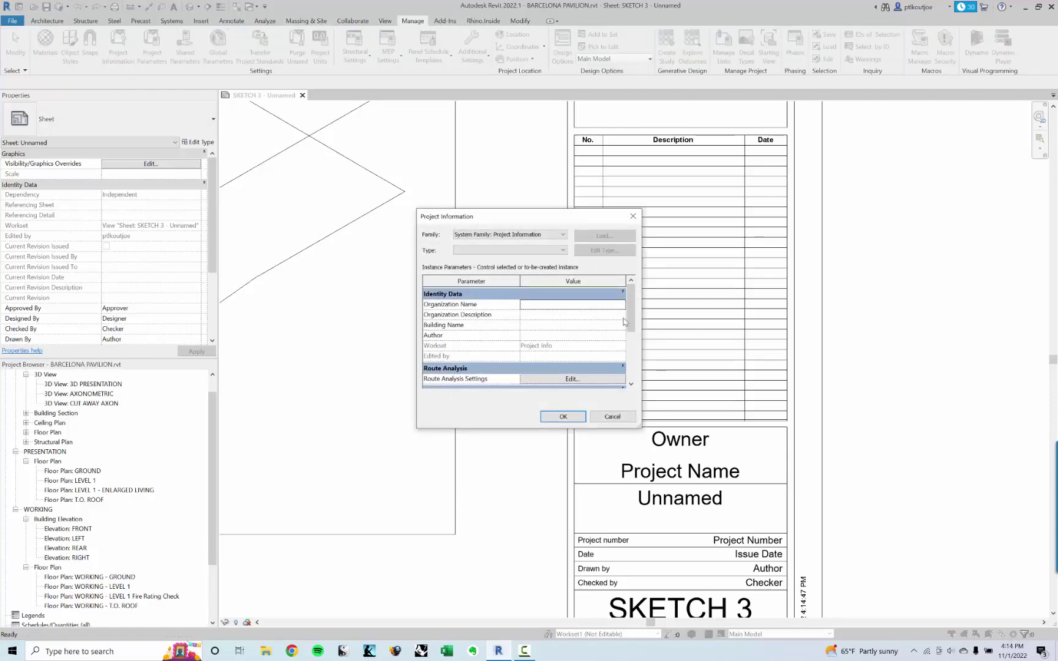
pyautogui.moveTo(625, 321); pyautogui.dragTo(646, 367)
pyautogui.click(564, 348)
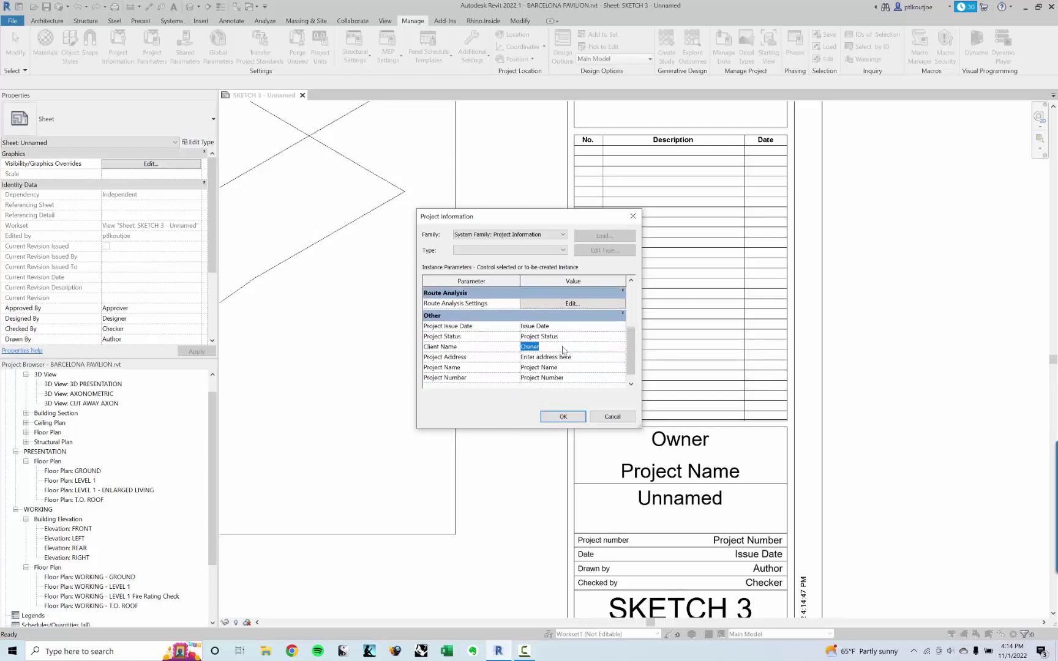
pyautogui.write('JOE BRENNAN')
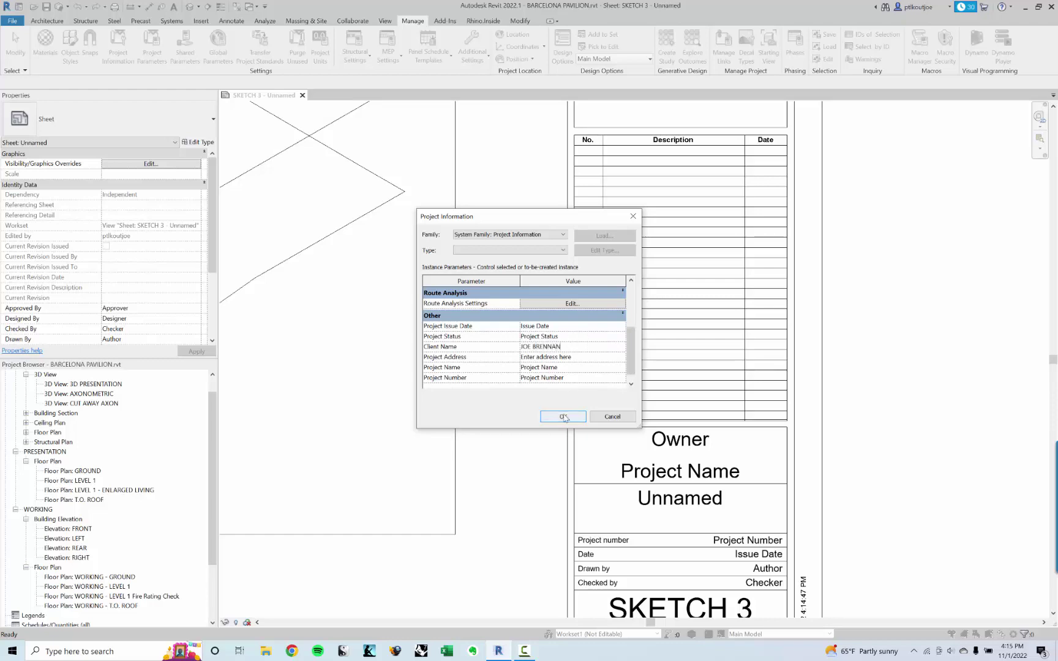
pyautogui.click(563, 416)
pyautogui.moveTo(577, 473); pyautogui.dragTo(536, 422, button='middle')
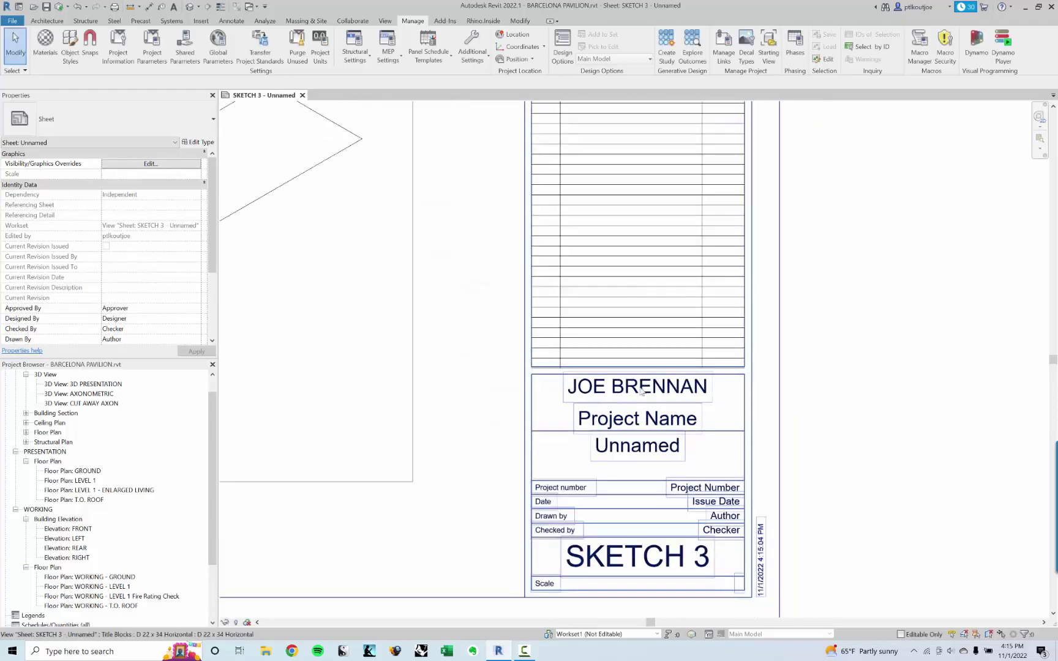
pyautogui.scroll(-2, 575, 347)
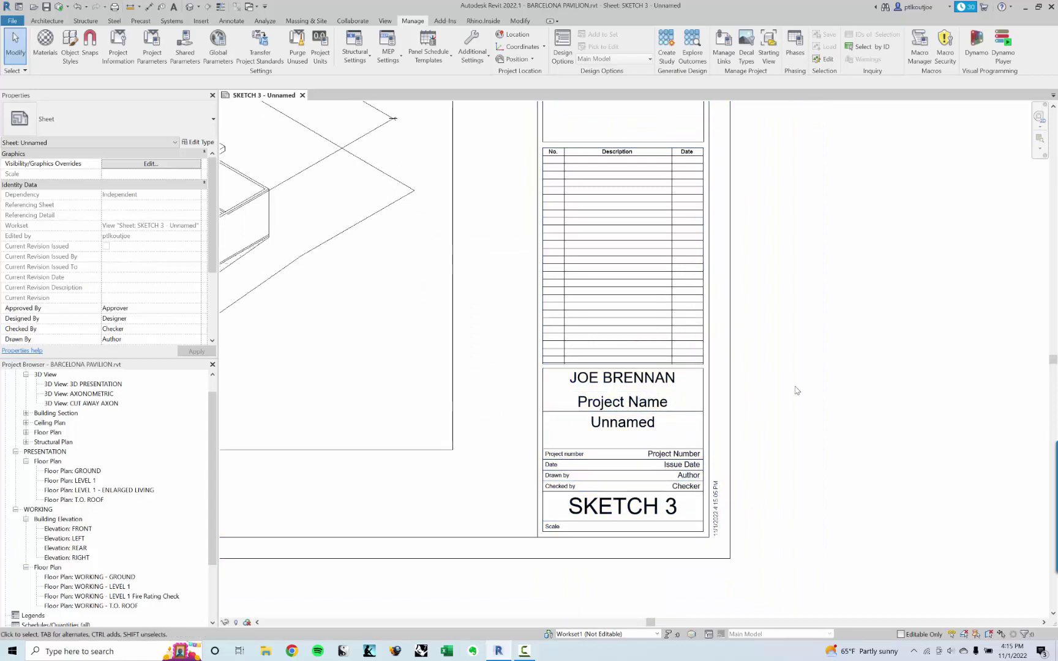
# Step: Open the title block family and bring its Client Name and Project Name area into view
pyautogui.doubleClick(724, 357)
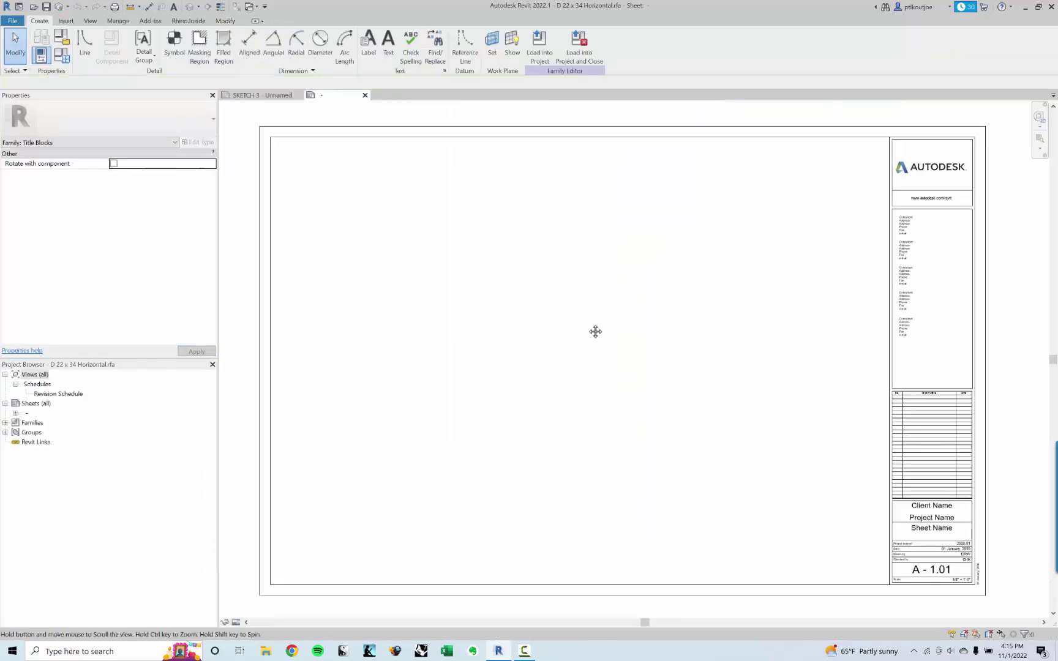
pyautogui.moveTo(595, 331); pyautogui.dragTo(432, 330, button='middle')
pyautogui.scroll(2, 766, 504)
pyautogui.scroll(1, 766, 503)
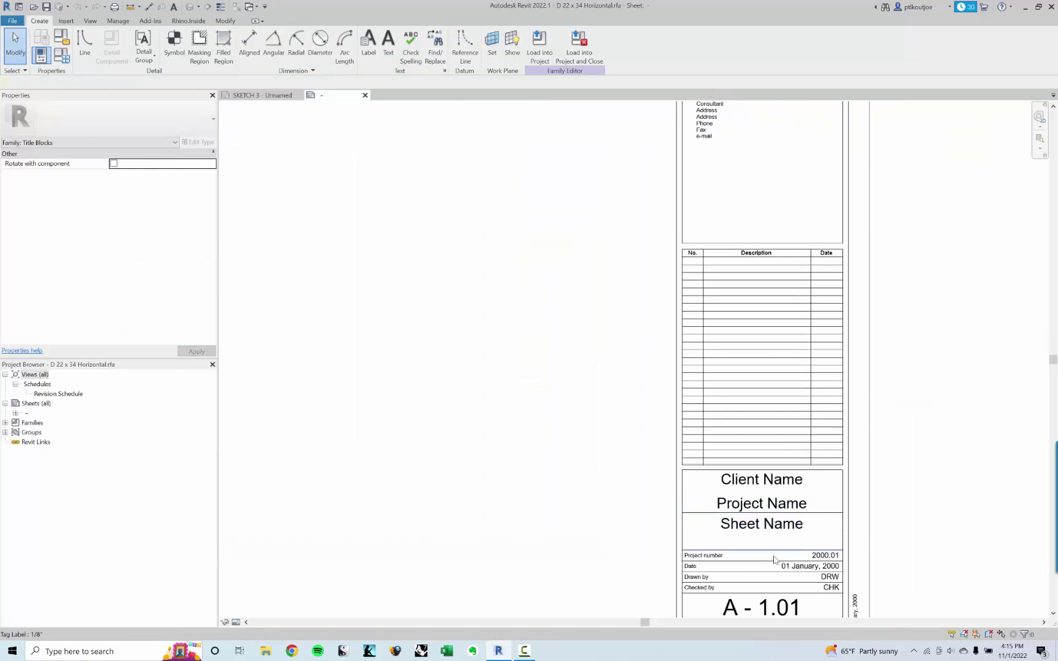
pyautogui.moveTo(778, 525); pyautogui.dragTo(739, 385, button='middle')
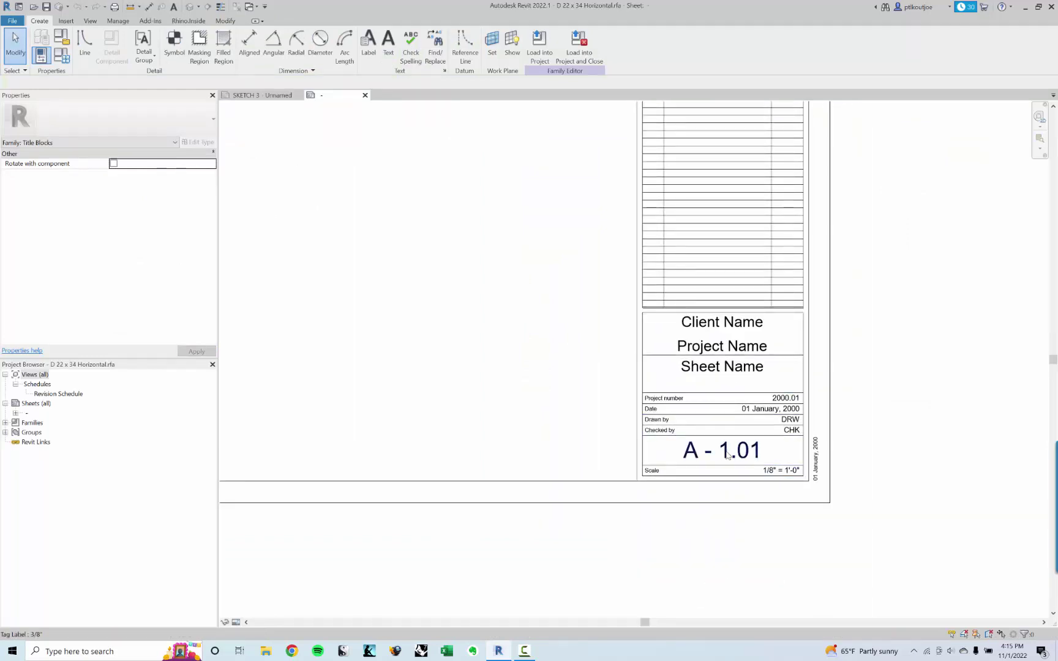
# Step: Inspect the A - 1.01 sheet number and Sheet Name label parameters without changes
pyautogui.click(728, 455)
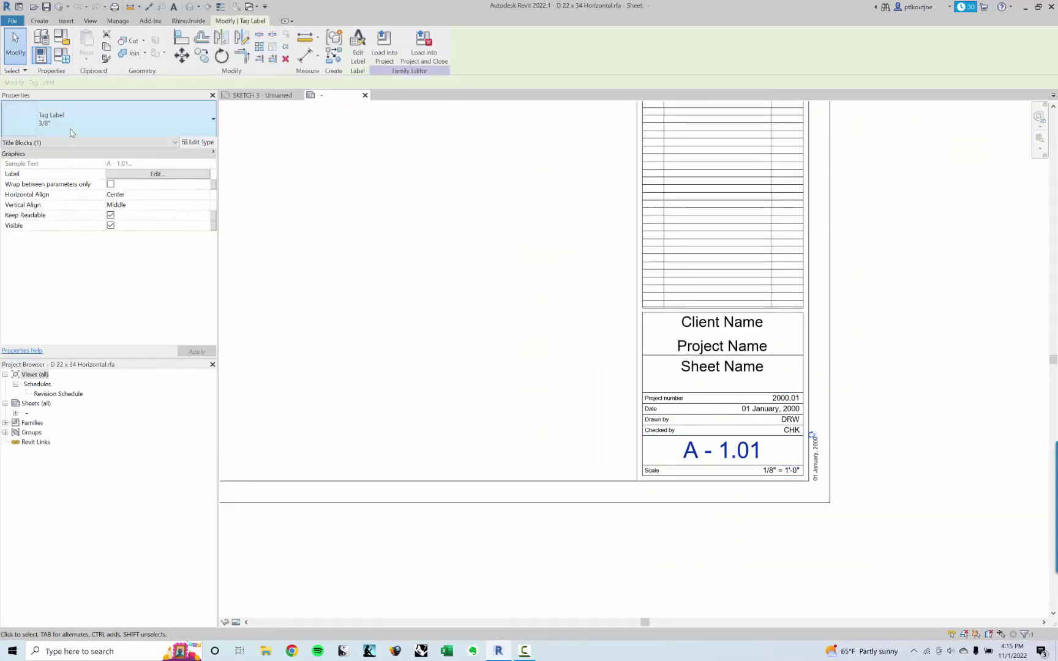
pyautogui.click(358, 55)
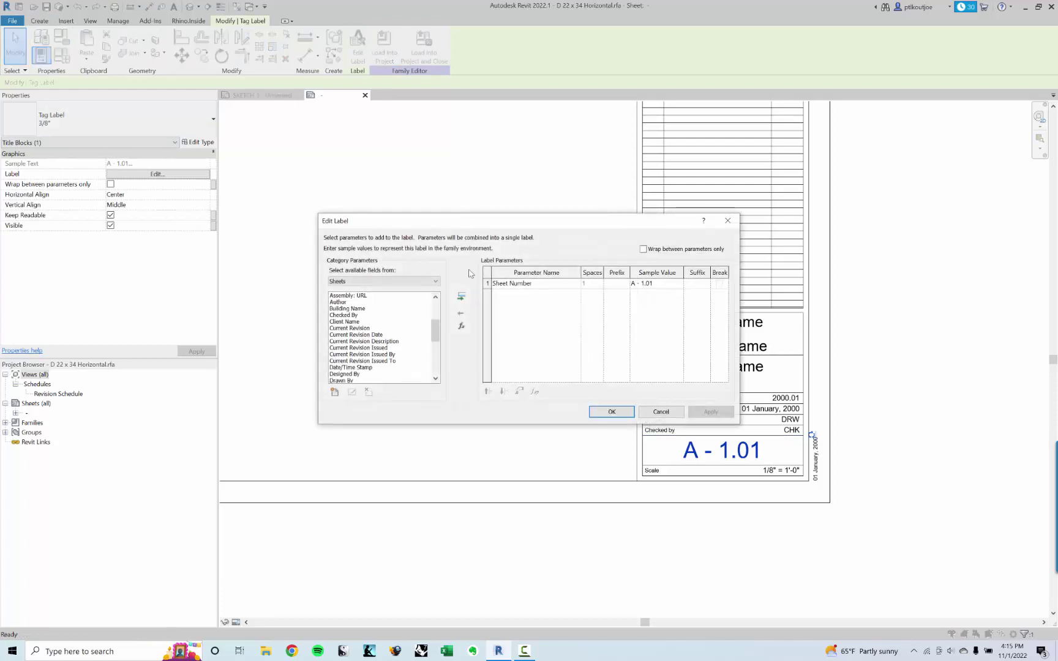
pyautogui.click(660, 413)
pyautogui.click(745, 372)
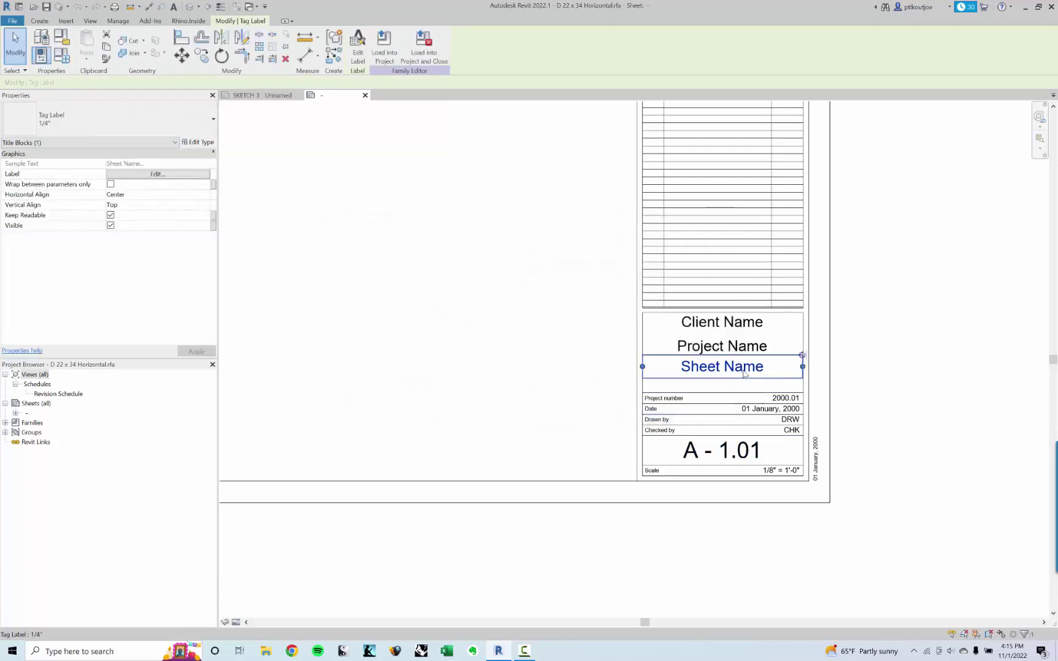
pyautogui.click(358, 48)
pyautogui.click(661, 413)
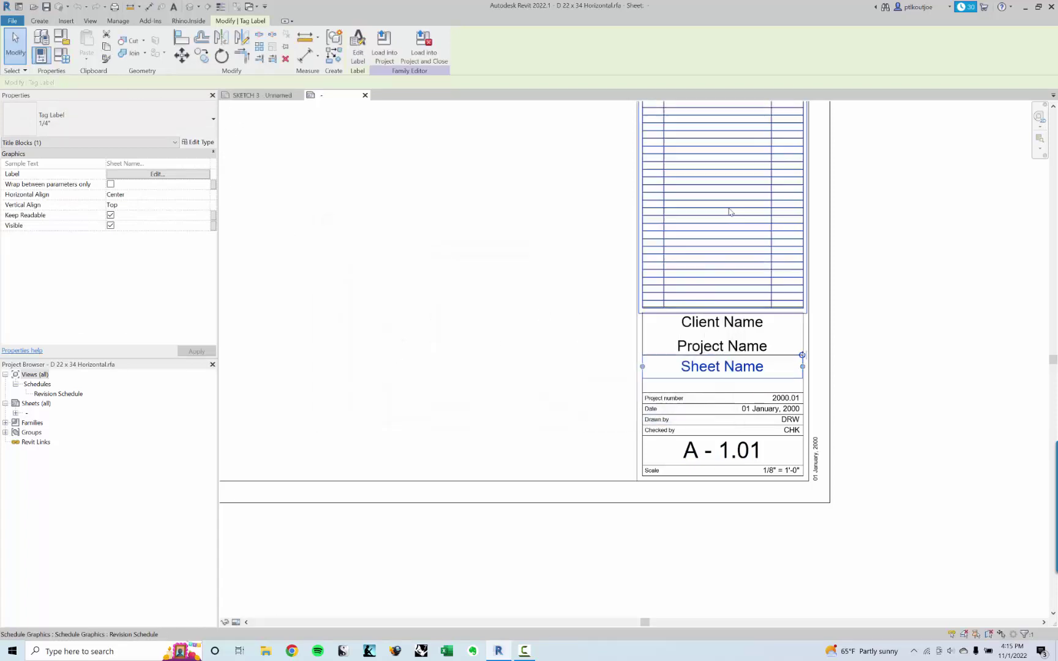
# Step: Select the Autodesk logo image and review the family's image list without changes
pyautogui.moveTo(732, 212); pyautogui.dragTo(705, 332, button='middle')
pyautogui.keyDown('ctrl'); pyautogui.scroll(8, 705, 332); pyautogui.keyUp('ctrl')
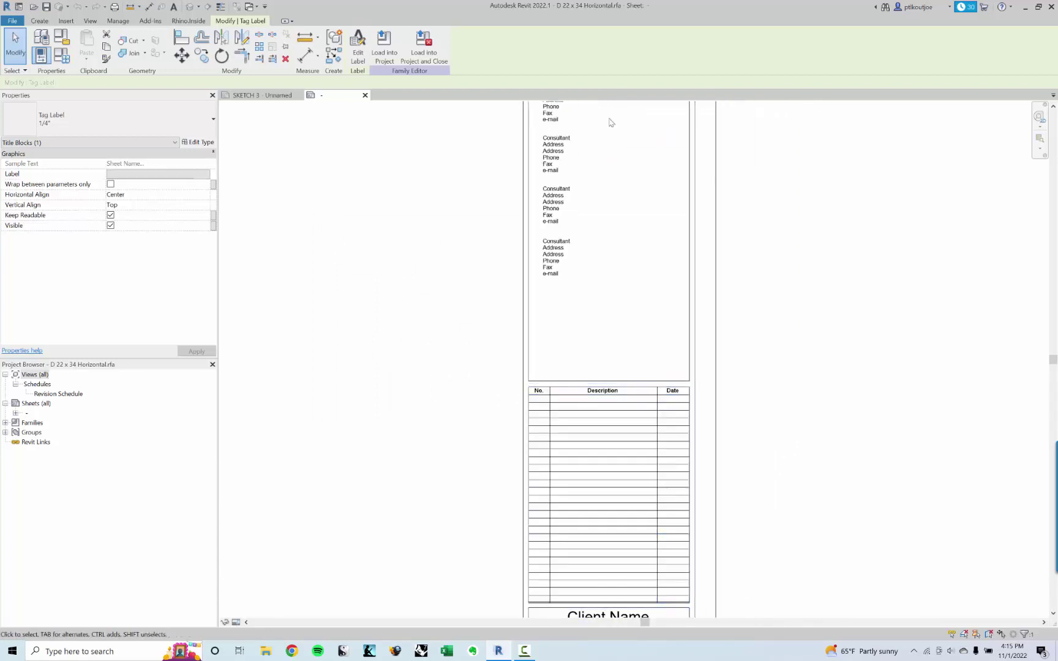
pyautogui.click(610, 147)
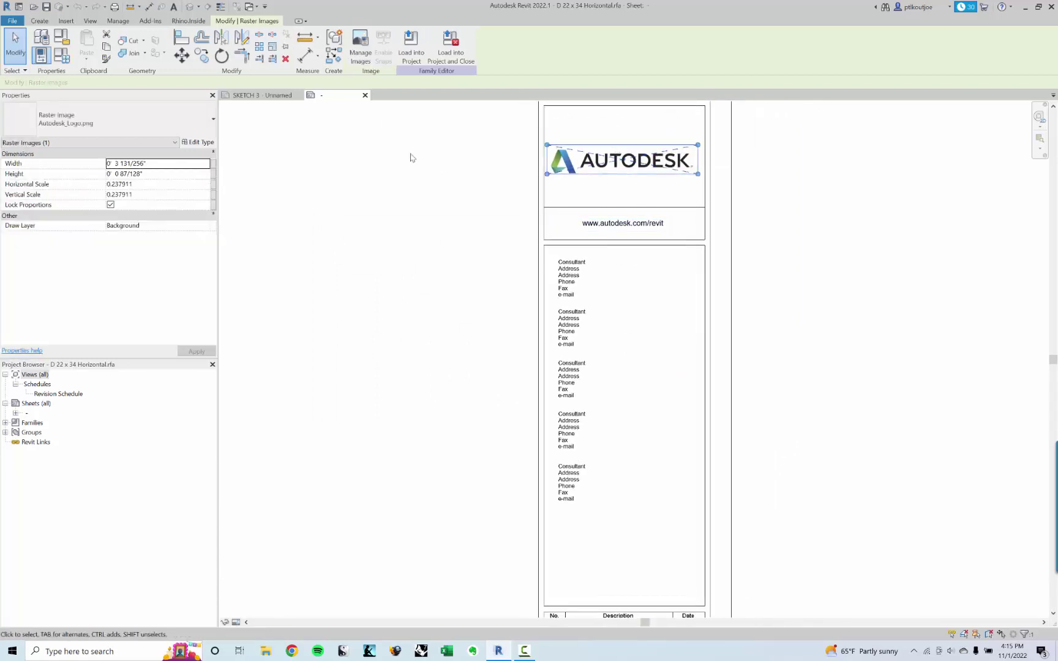
pyautogui.click(360, 46)
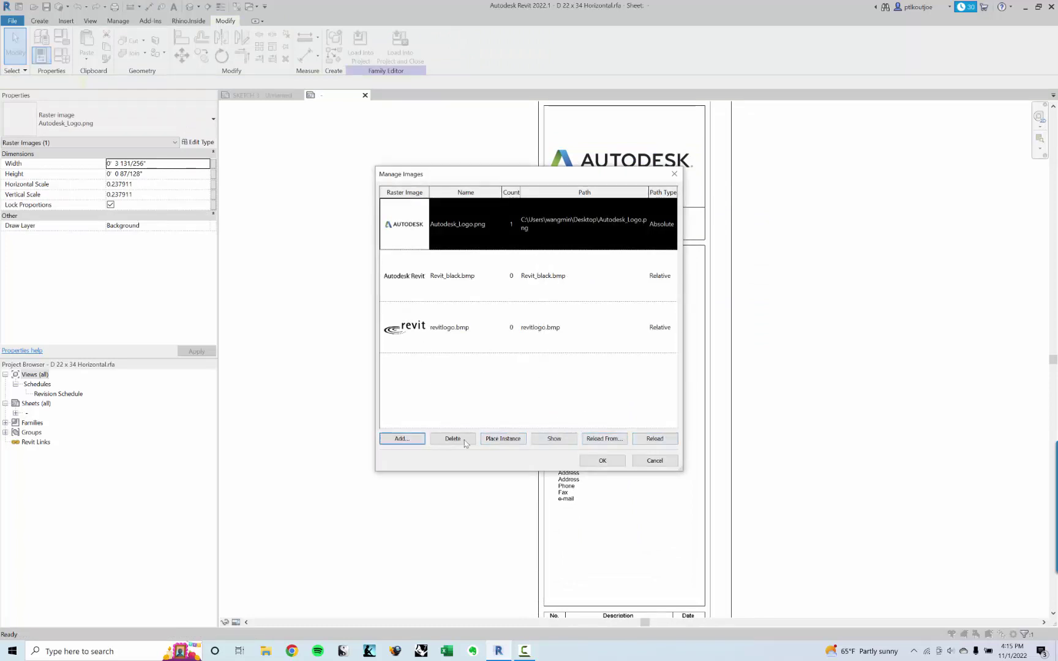
pyautogui.click(650, 461)
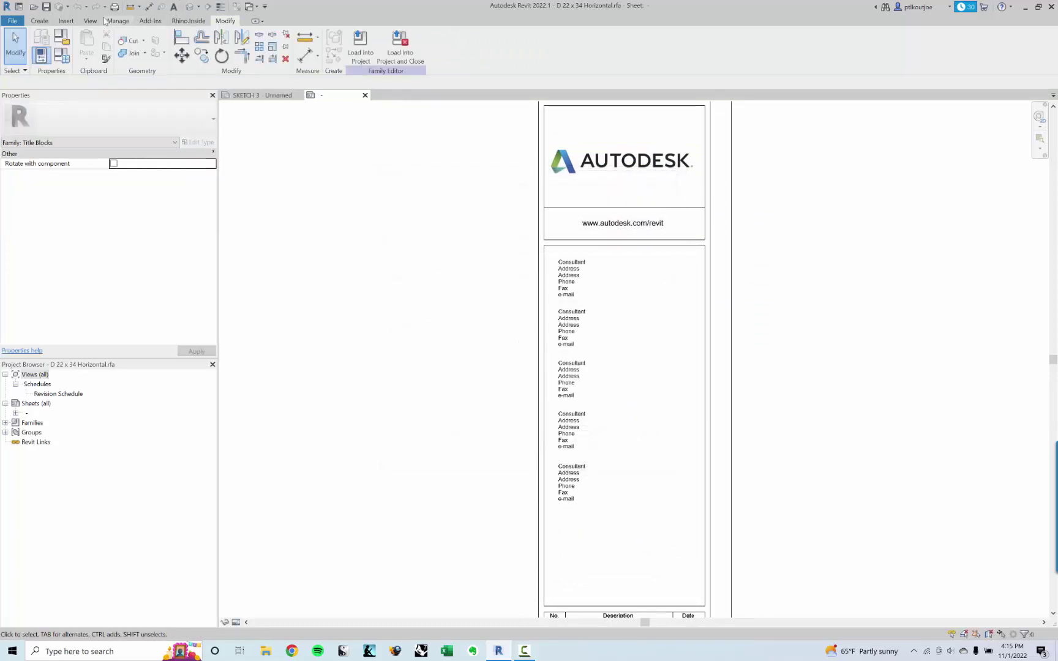
pyautogui.click(65, 22)
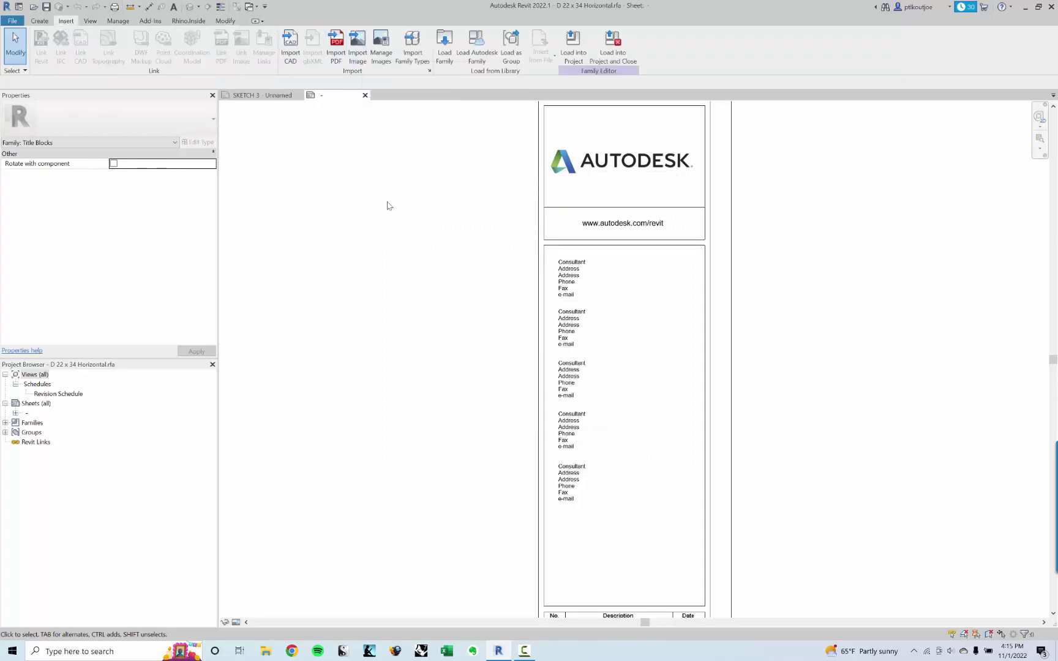
# Step: Change the Consultant text note type's Text Font from Arial to Roboto
pyautogui.moveTo(446, 354); pyautogui.dragTo(429, 310, button='middle')
pyautogui.click(554, 233)
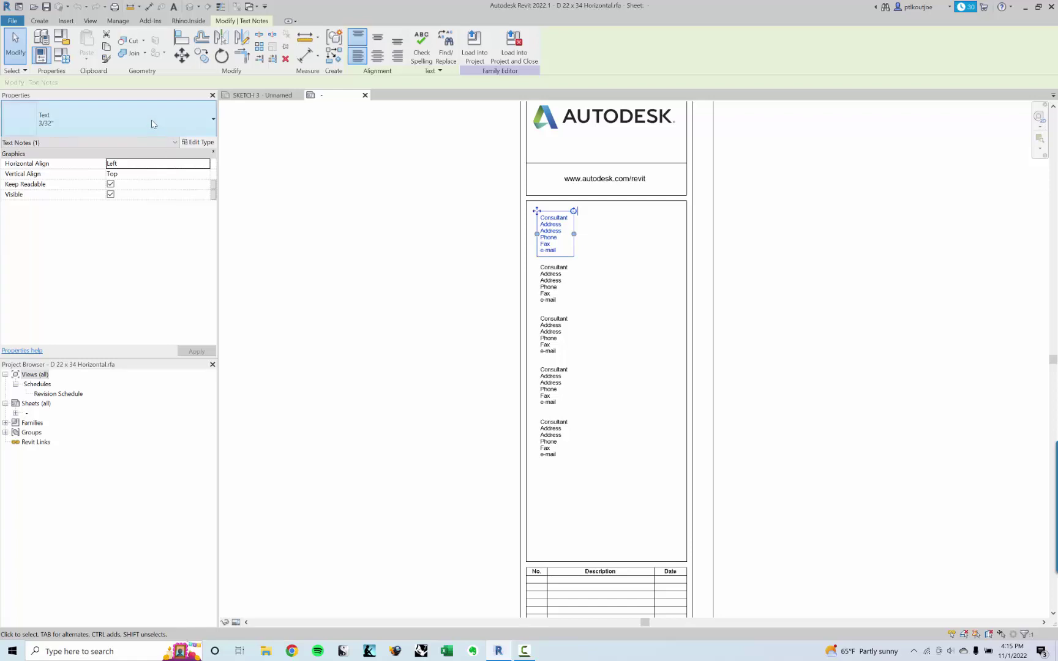
pyautogui.click(198, 142)
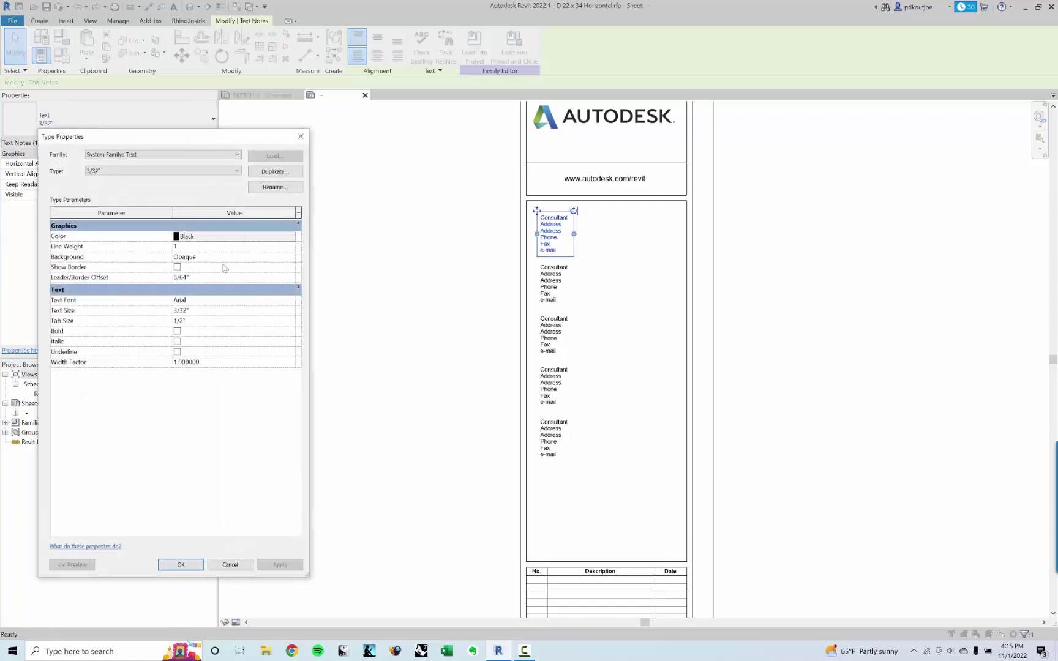
pyautogui.click(239, 299)
pyautogui.write('Roboto')
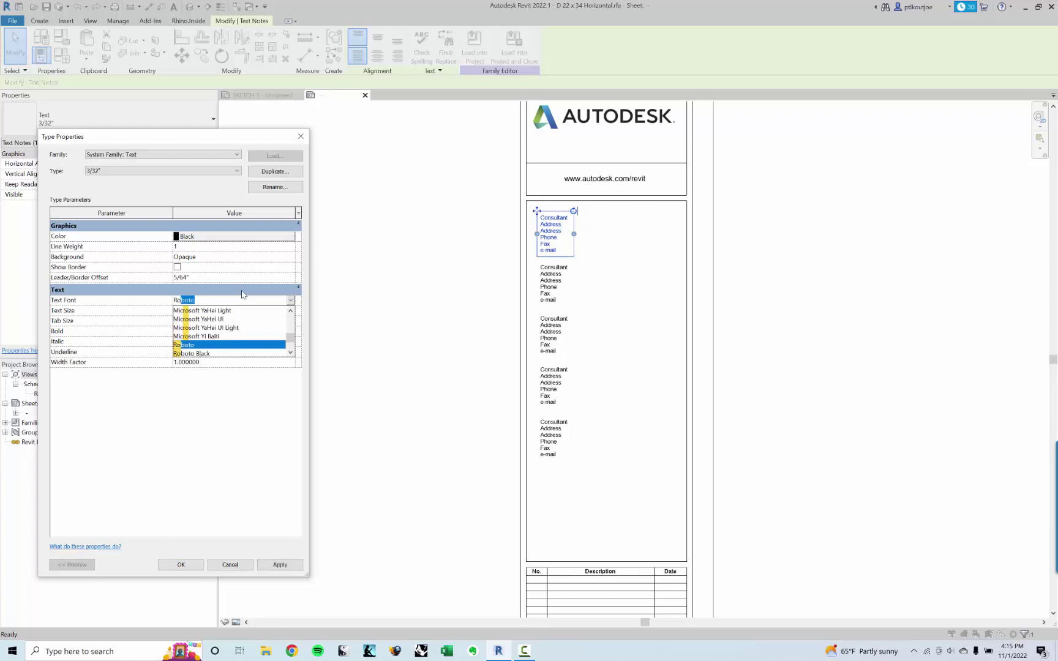
pyautogui.click(202, 346)
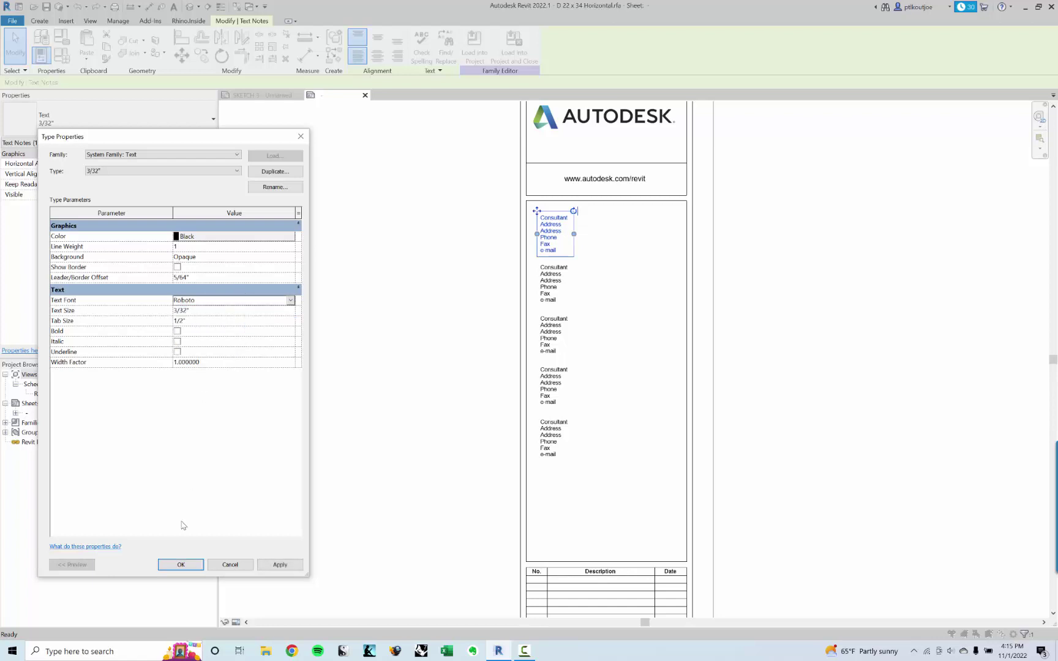
pyautogui.click(181, 565)
# Step: Try Thin Lines on the top border line, then undo the change
pyautogui.scroll(-5, 435, 302)
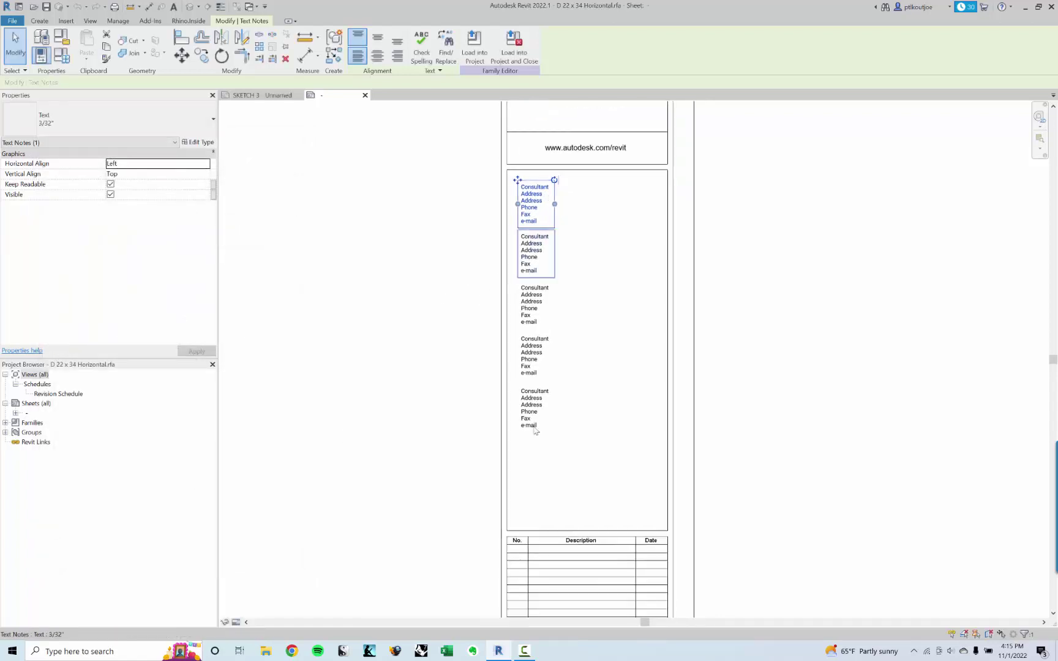
pyautogui.scroll(5, 532, 248)
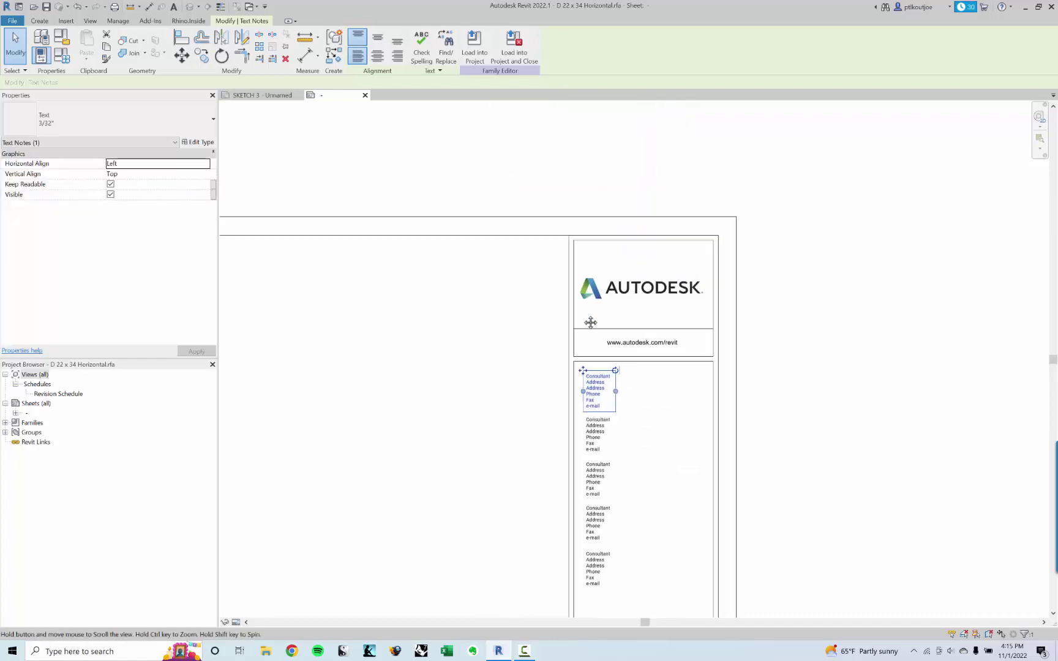
pyautogui.click(531, 254)
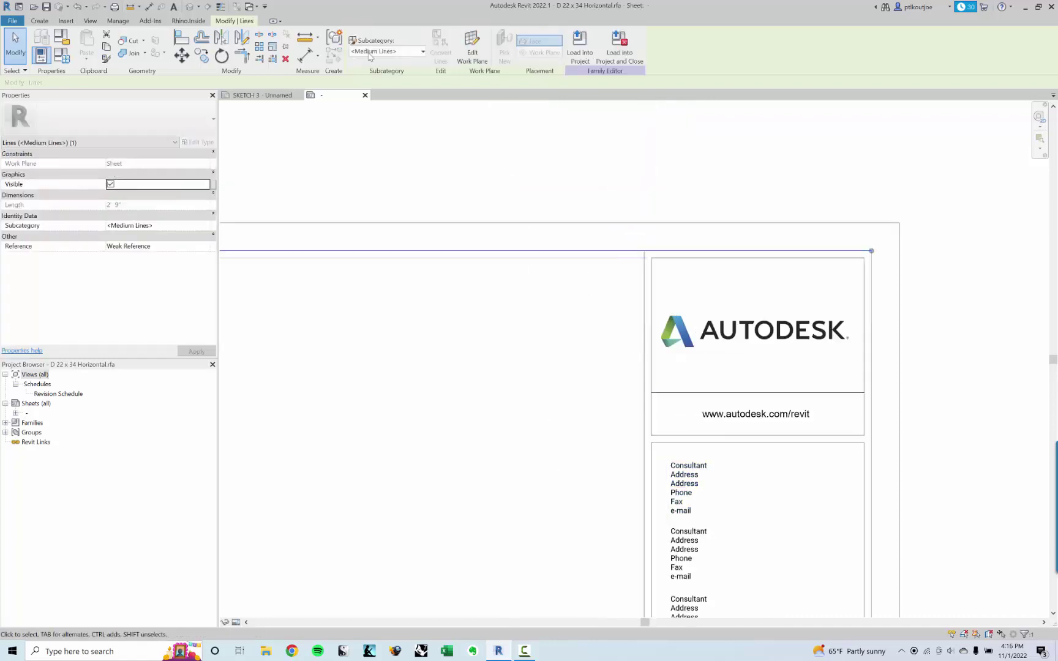
pyautogui.click(370, 52)
pyautogui.click(381, 99)
pyautogui.click(469, 402)
pyautogui.hotkey('ctrl', 'z')
# Step: Select the line under the Autodesk logo, undo, then select the A - 1.01 sheet number label
pyautogui.scroll(-2, 554, 396)
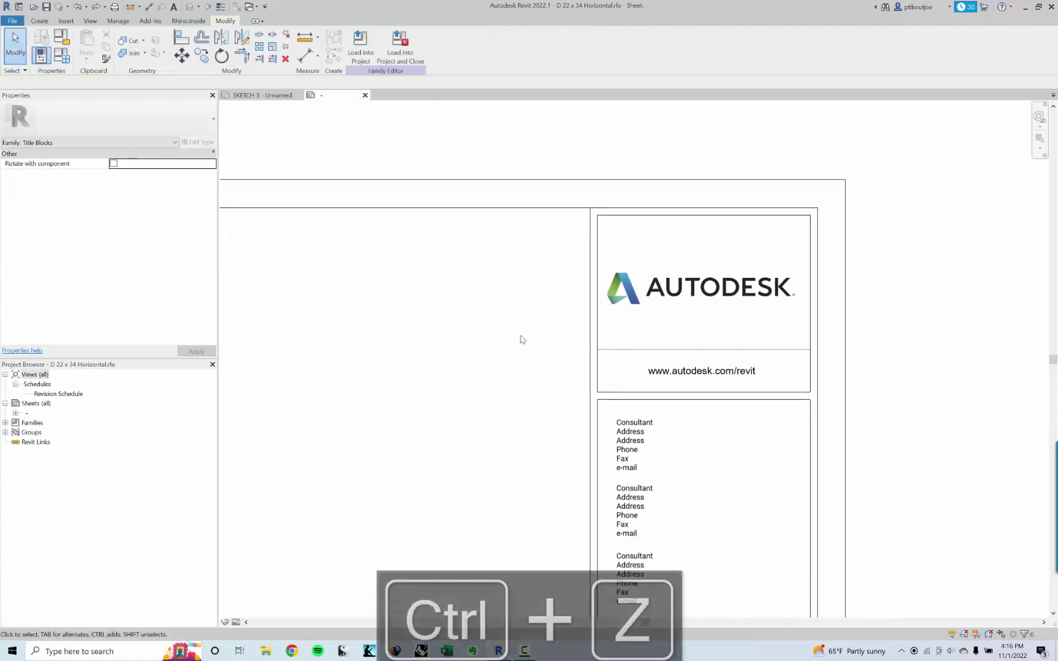
pyautogui.click(615, 348)
pyautogui.hotkey('ctrl', 'z')
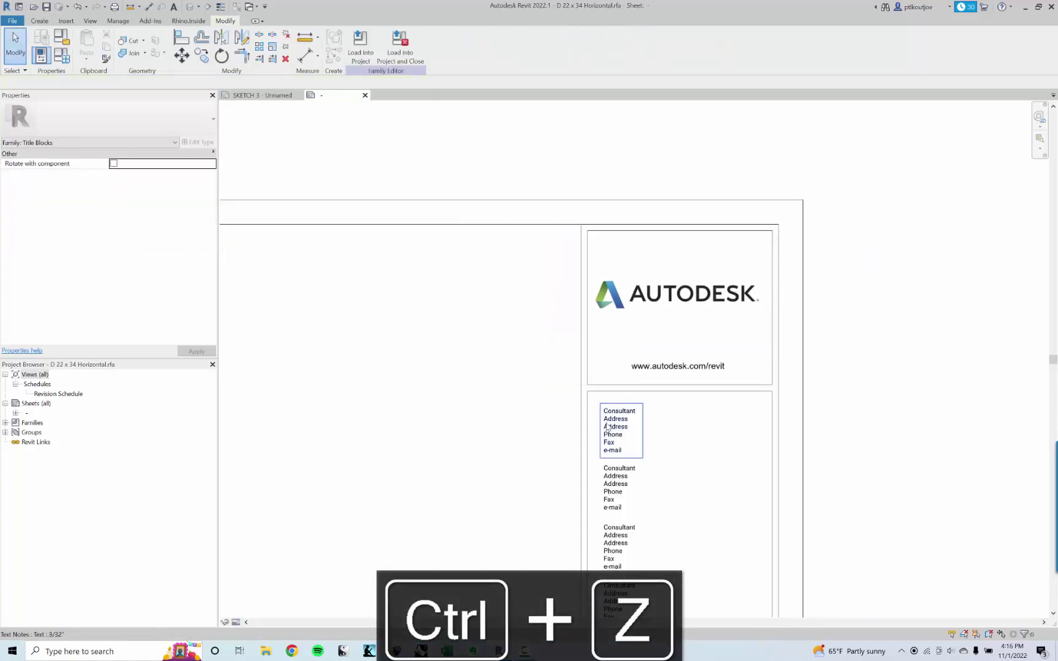
pyautogui.scroll(-3, 650, 461)
pyautogui.scroll(4, 669, 498)
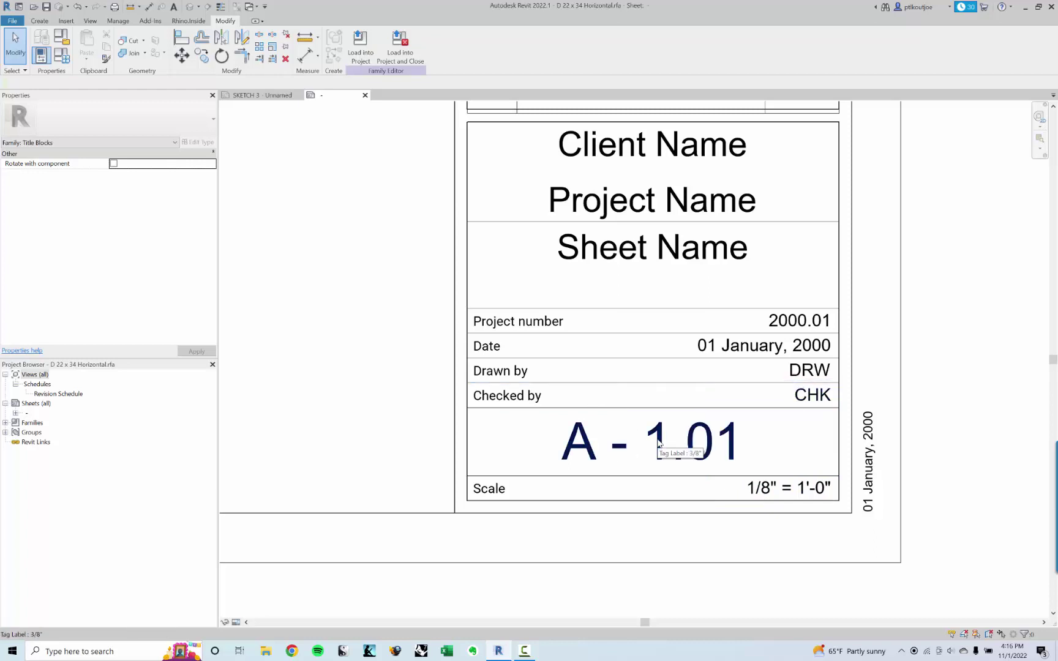
pyautogui.click(644, 439)
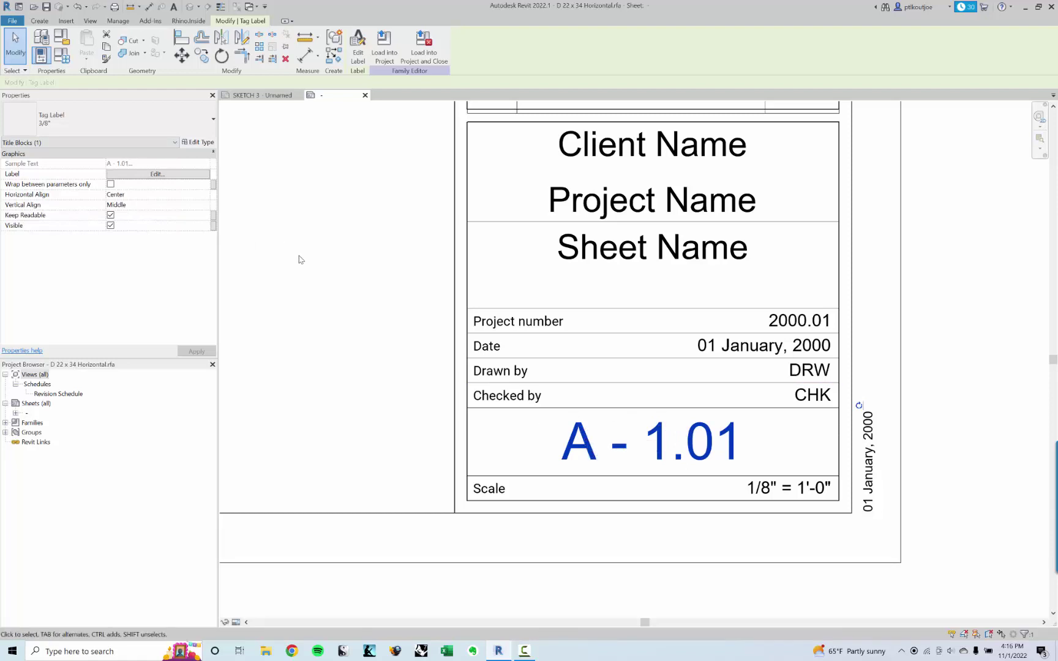
# Step: Change the sheet number label type's Text Font from Arial to Roboto and make it bold
pyautogui.click(147, 175)
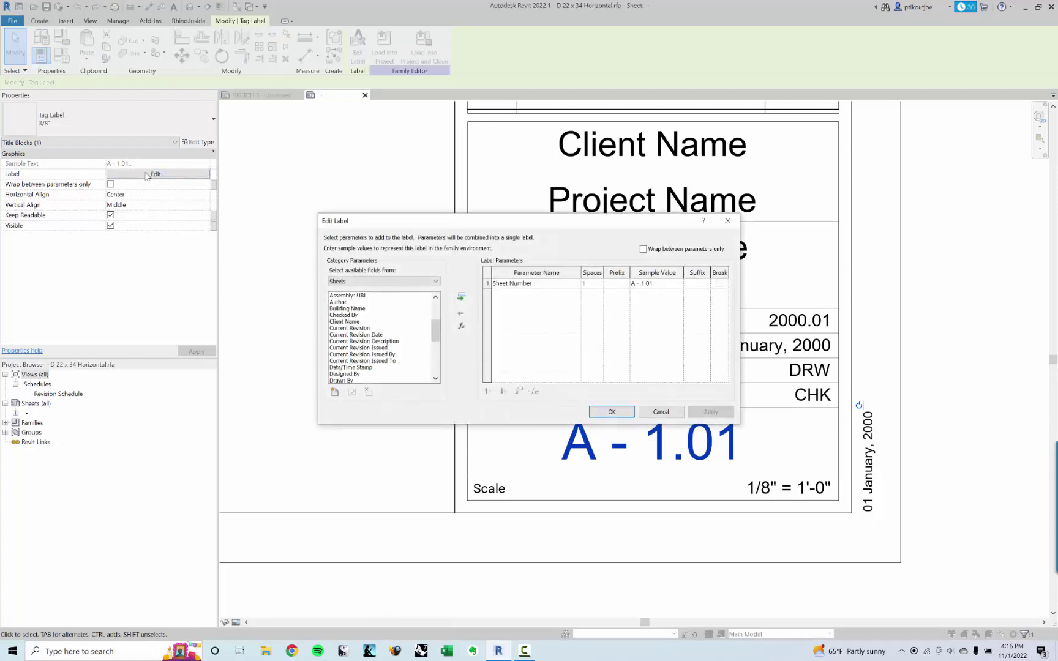
pyautogui.press('Escape')
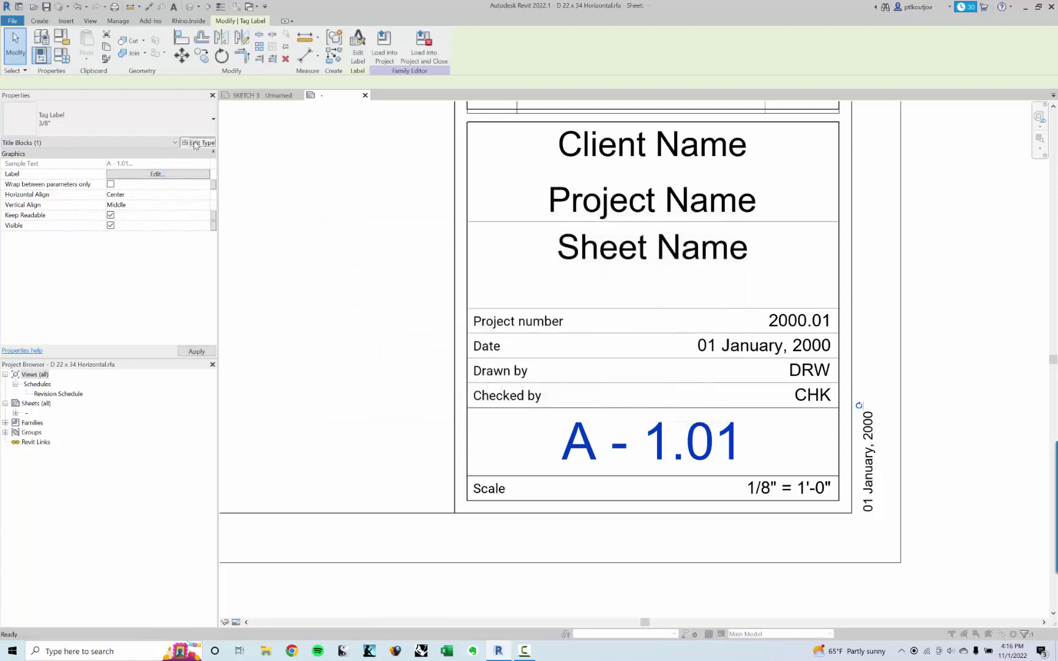
pyautogui.click(196, 142)
pyautogui.click(207, 305)
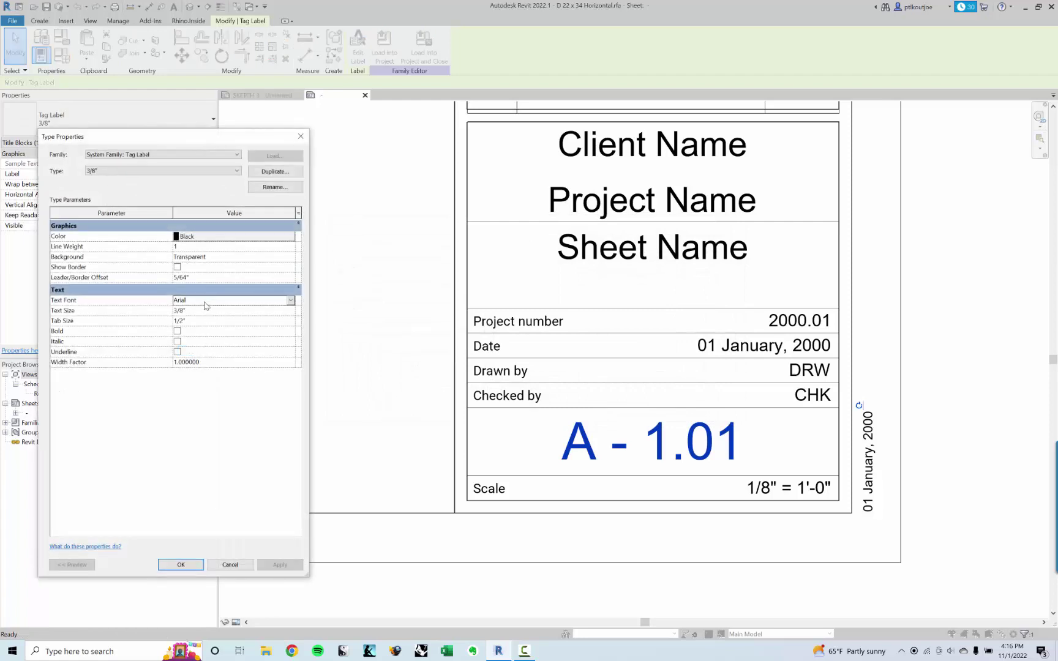
pyautogui.write('Roboto')
pyautogui.press('Return')
pyautogui.click(177, 332)
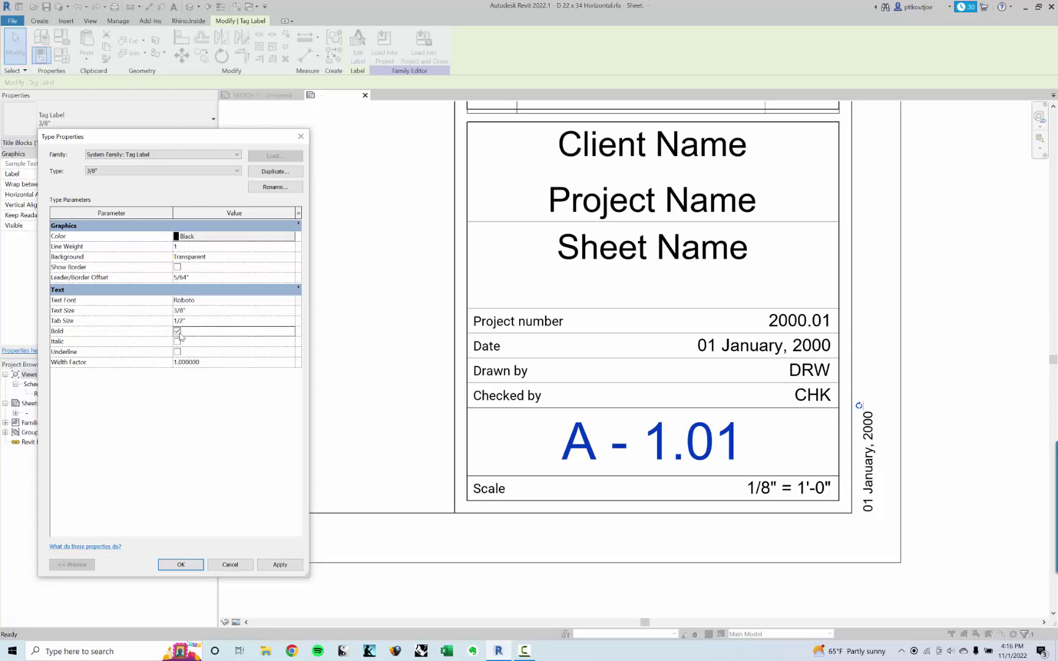
pyautogui.click(270, 568)
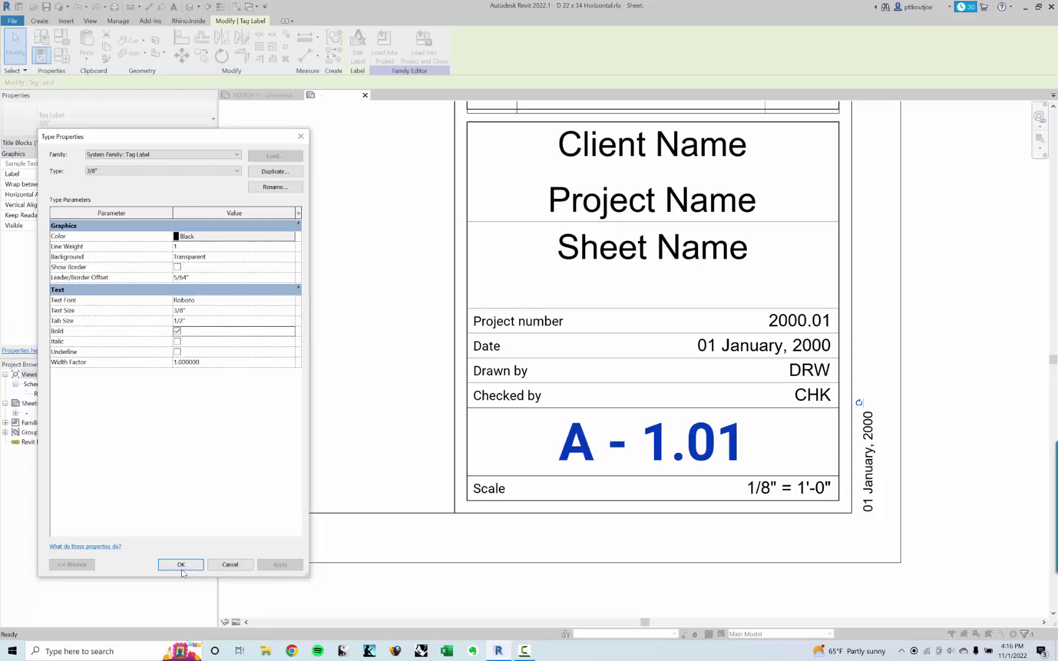
pyautogui.press('Return')
pyautogui.scroll(-1, 421, 300)
# Step: Load the edited title block into the project without saving the family, overwriting the existing version
pyautogui.click(735, 342)
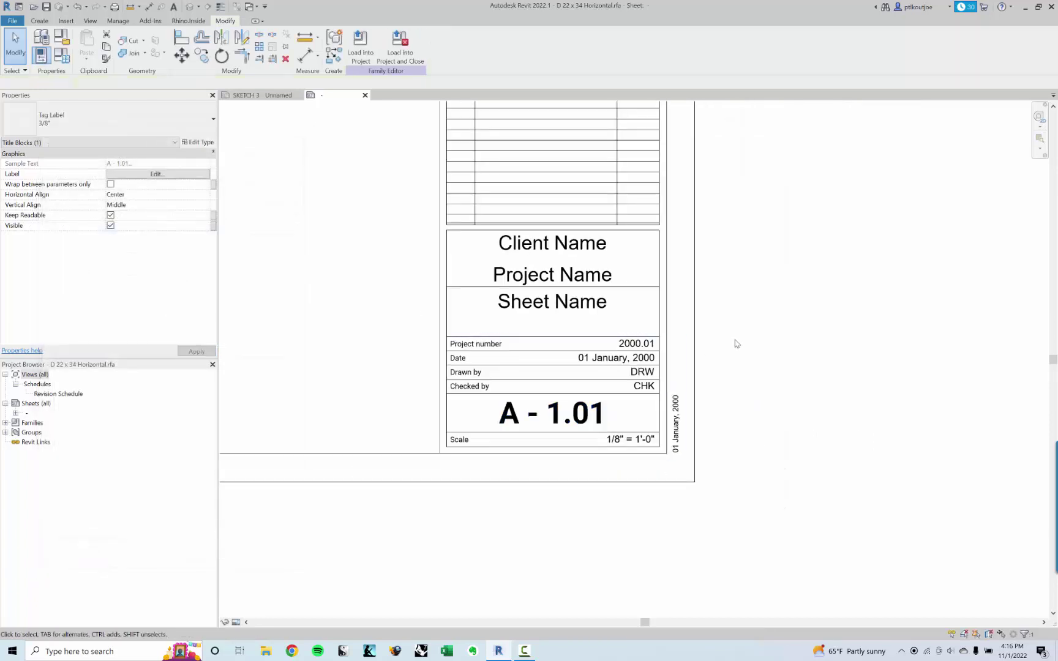
pyautogui.scroll(-3, 666, 281)
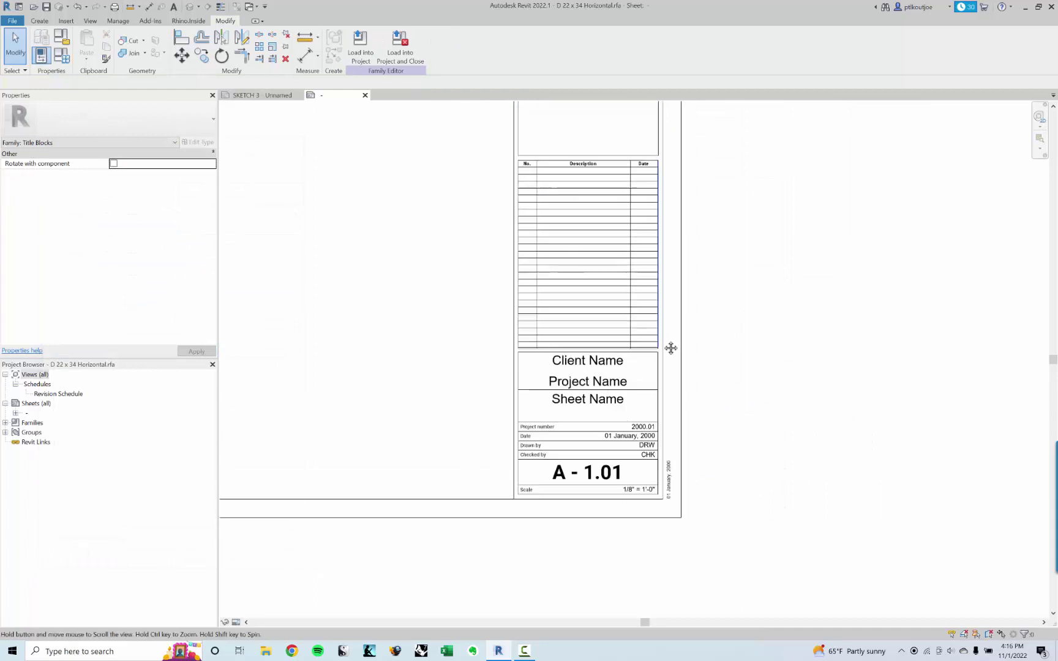
pyautogui.scroll(-5, 624, 214)
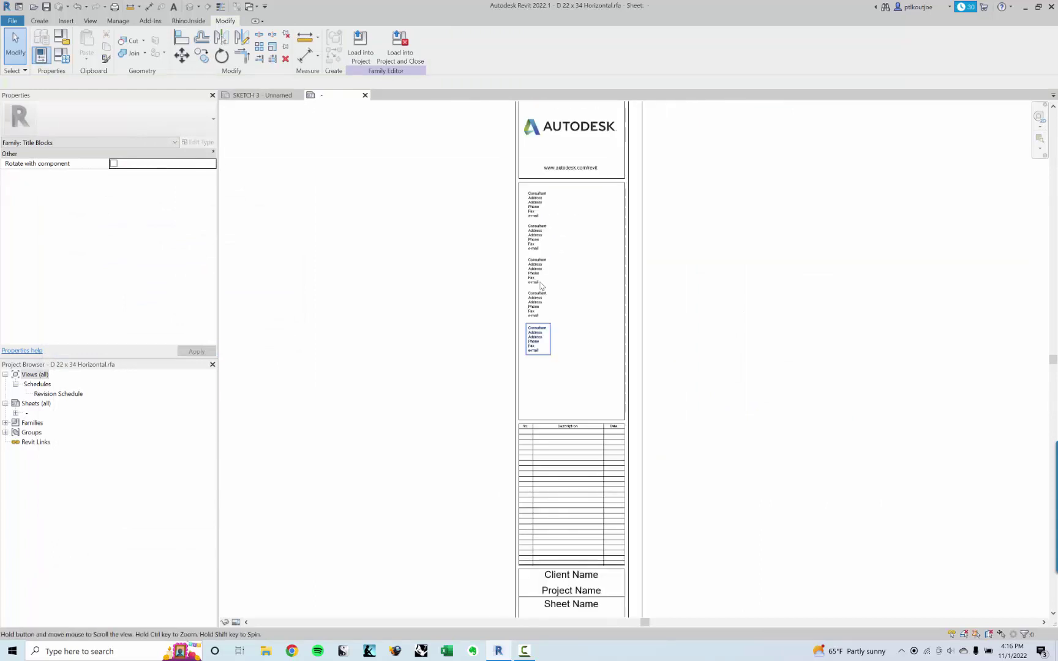
pyautogui.scroll(2, 544, 539)
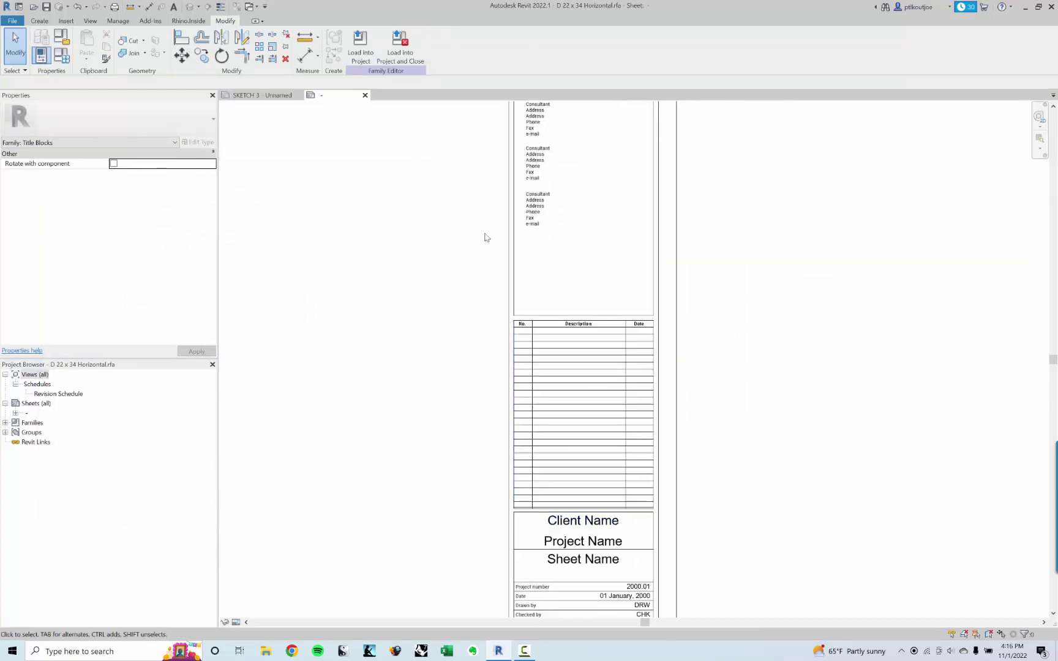
pyautogui.click(399, 46)
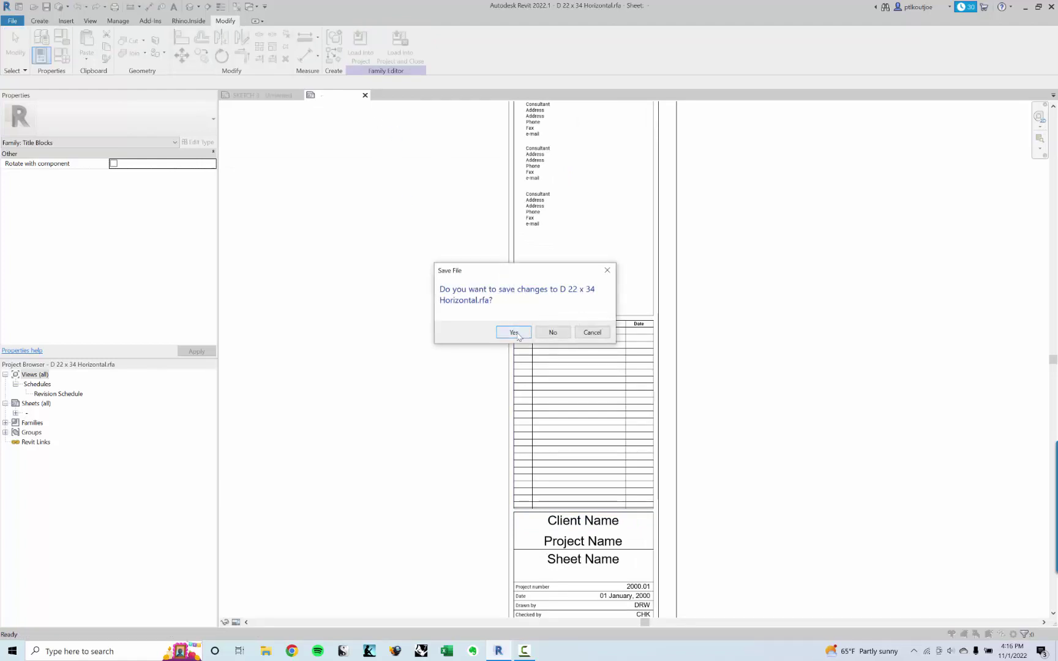
pyautogui.click(553, 333)
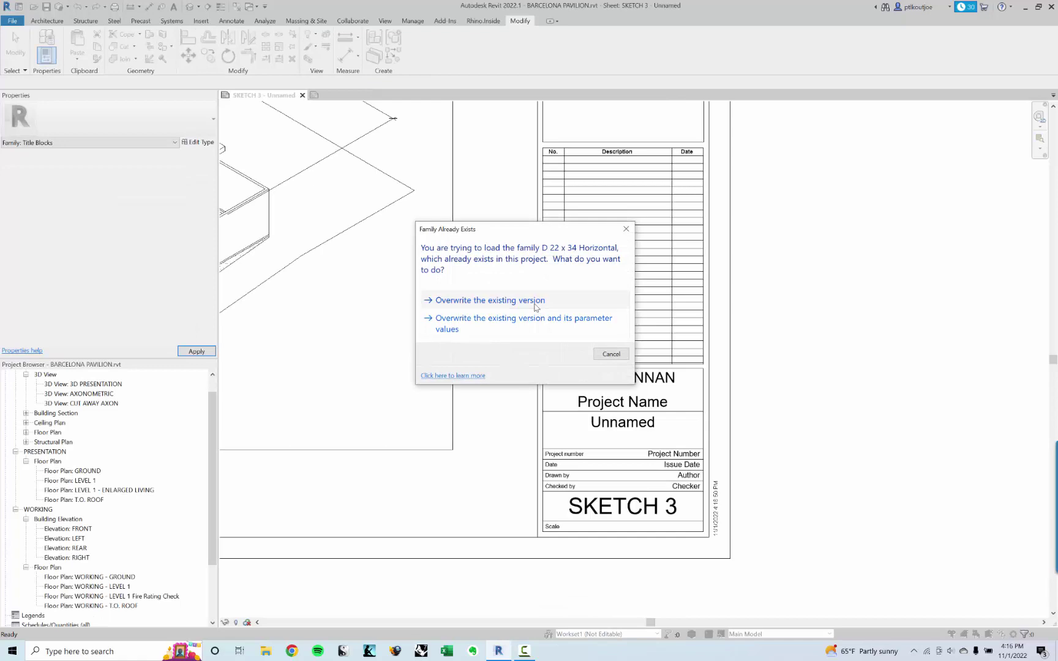
pyautogui.click(538, 301)
pyautogui.press('Escape')
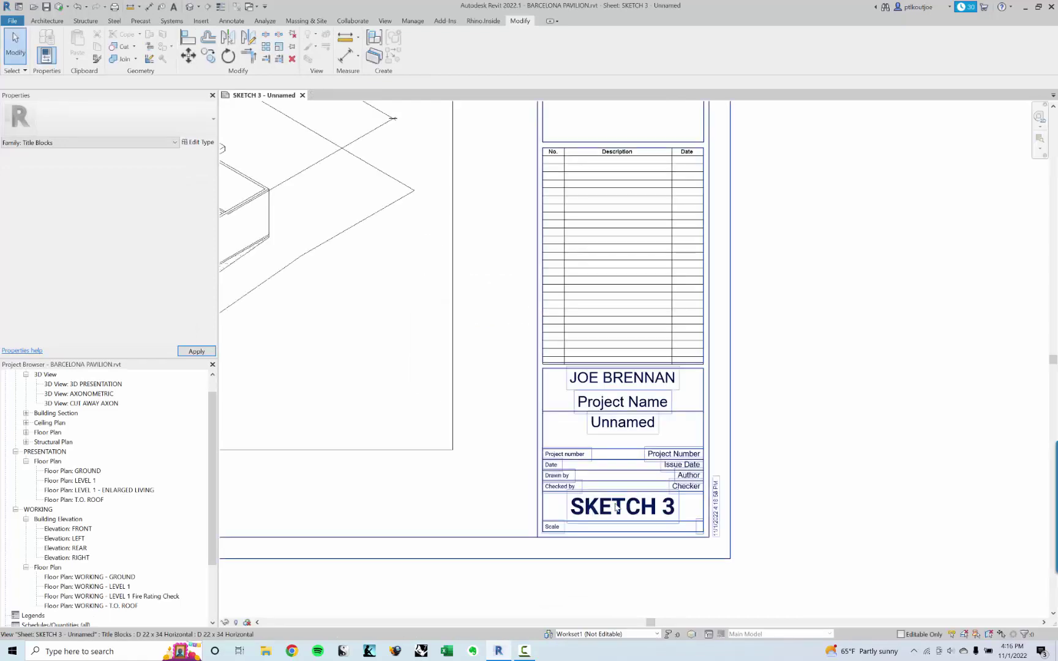
# Step: Select the reloaded title block on SKETCH 3 and expand Sheets in the Project Browser
pyautogui.scroll(5, 687, 333)
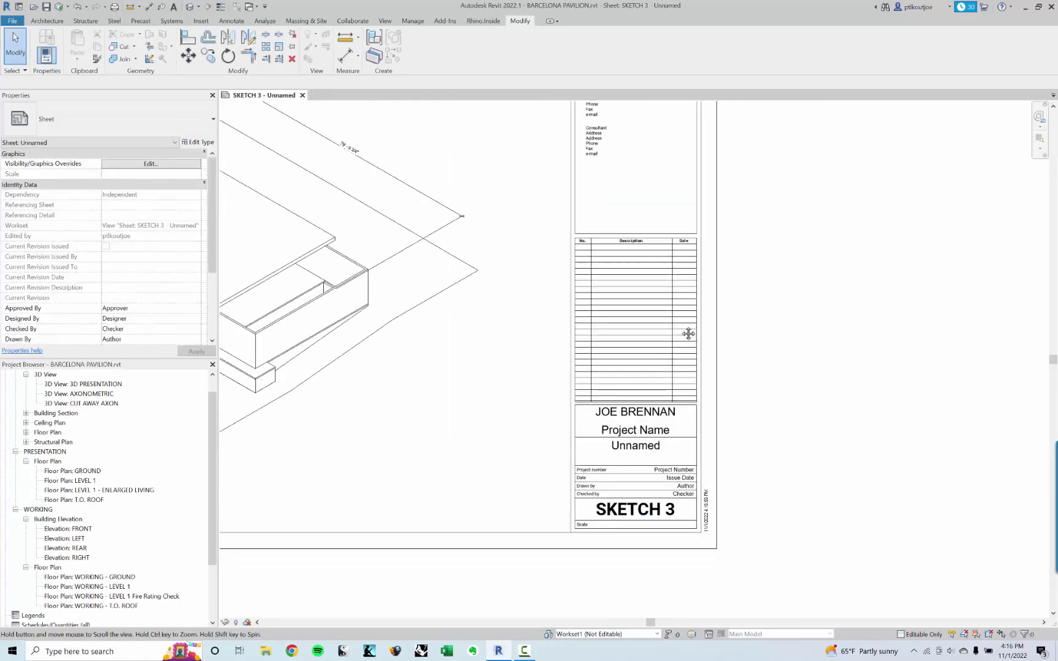
pyautogui.scroll(-2, 622, 422)
pyautogui.scroll(4, 624, 465)
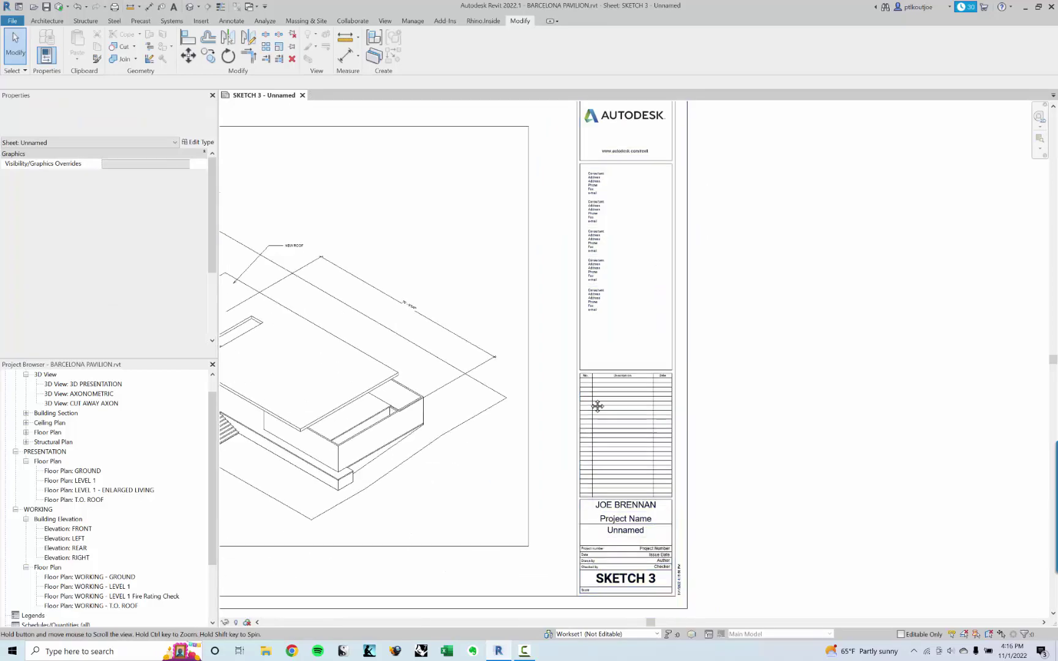
pyautogui.click(623, 470)
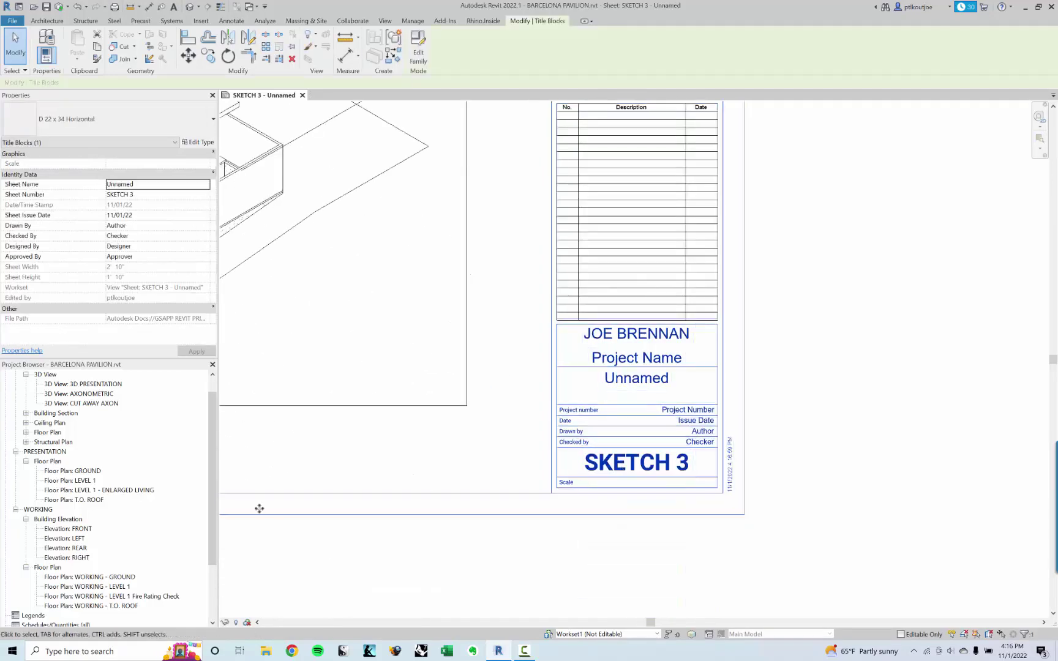
pyautogui.moveTo(214, 511); pyautogui.dragTo(217, 576)
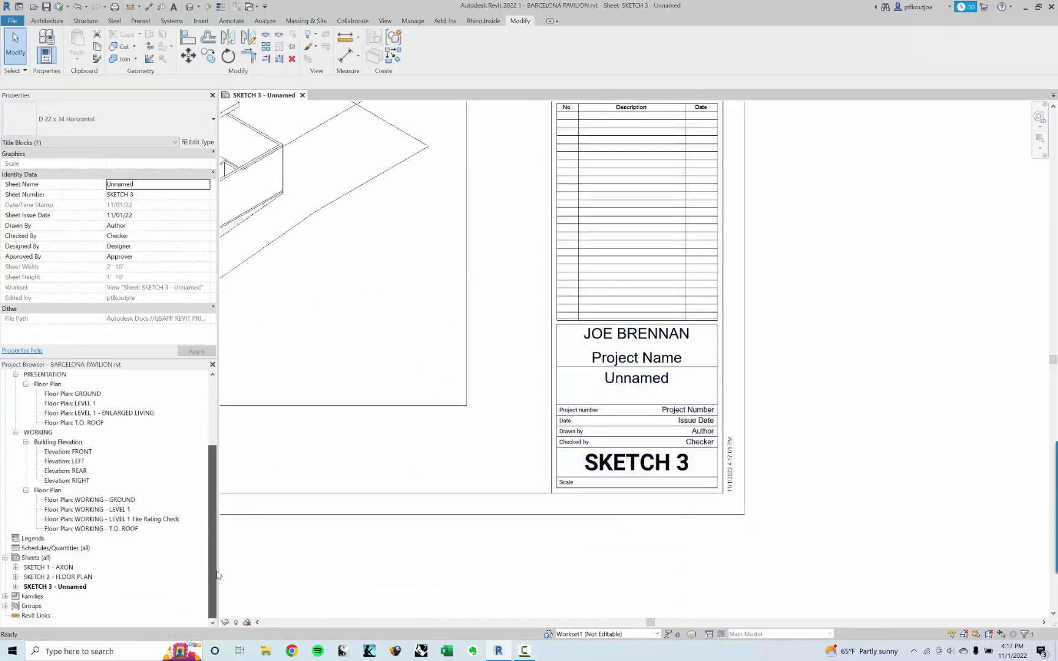
# Step: Rename sheet SKETCH 3 - Unnamed to number T-100 and name TITLE SHEET
pyautogui.rightClick(60, 588)
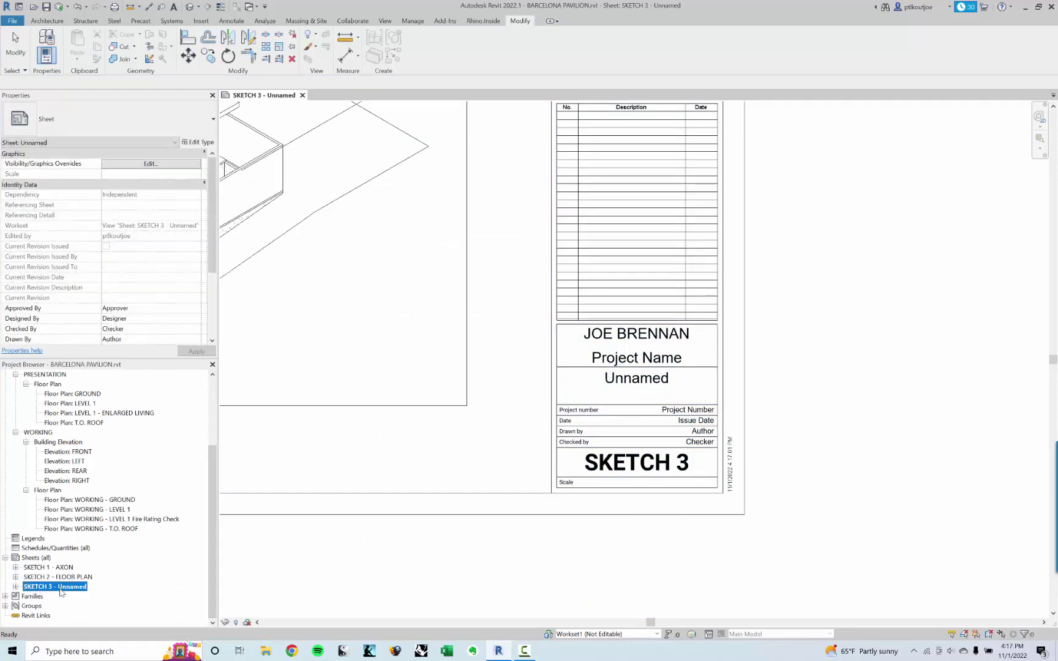
pyautogui.press('Escape')
pyautogui.rightClick(61, 588)
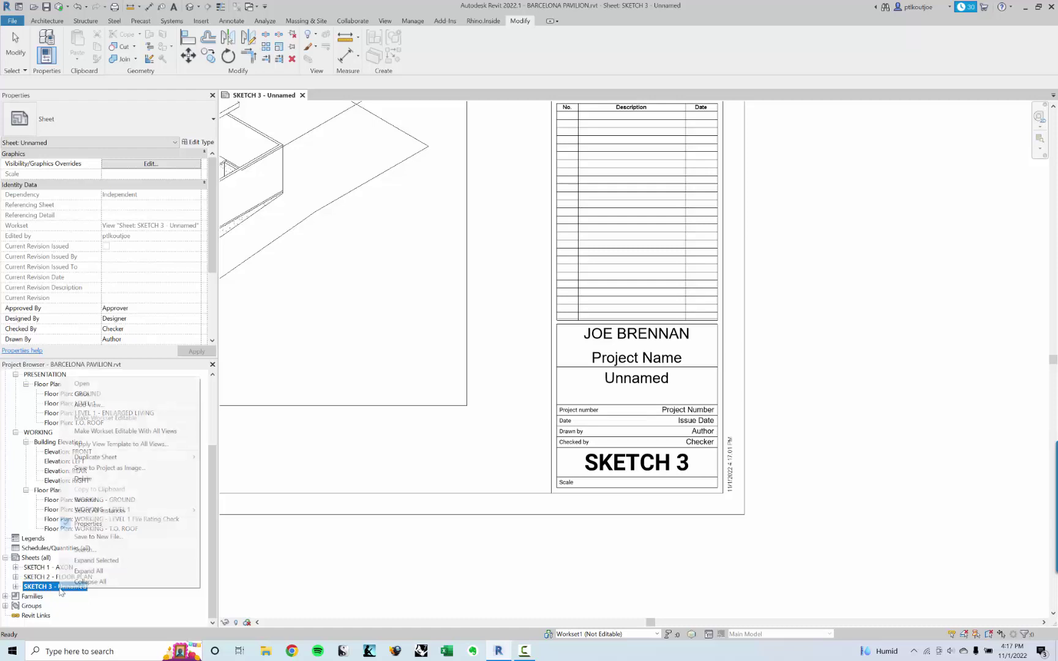
pyautogui.click(89, 500)
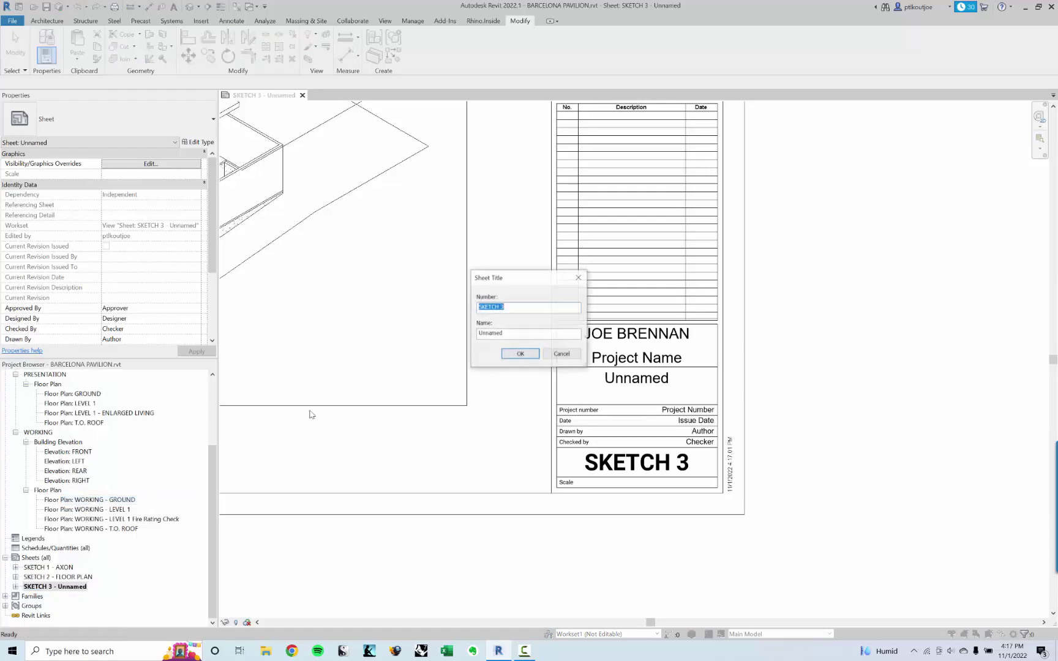
pyautogui.click(537, 304)
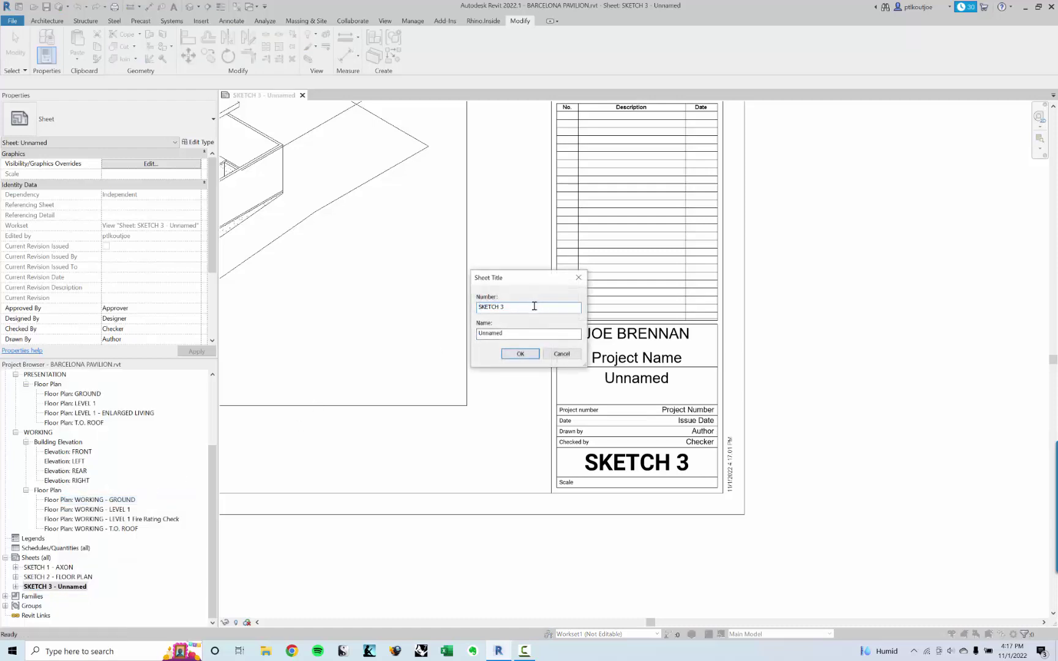
pyautogui.moveTo(534, 306); pyautogui.dragTo(447, 307)
pyautogui.moveTo(518, 307); pyautogui.dragTo(399, 310)
pyautogui.moveTo(522, 334); pyautogui.dragTo(442, 330)
pyautogui.write('TITLE SHEET')
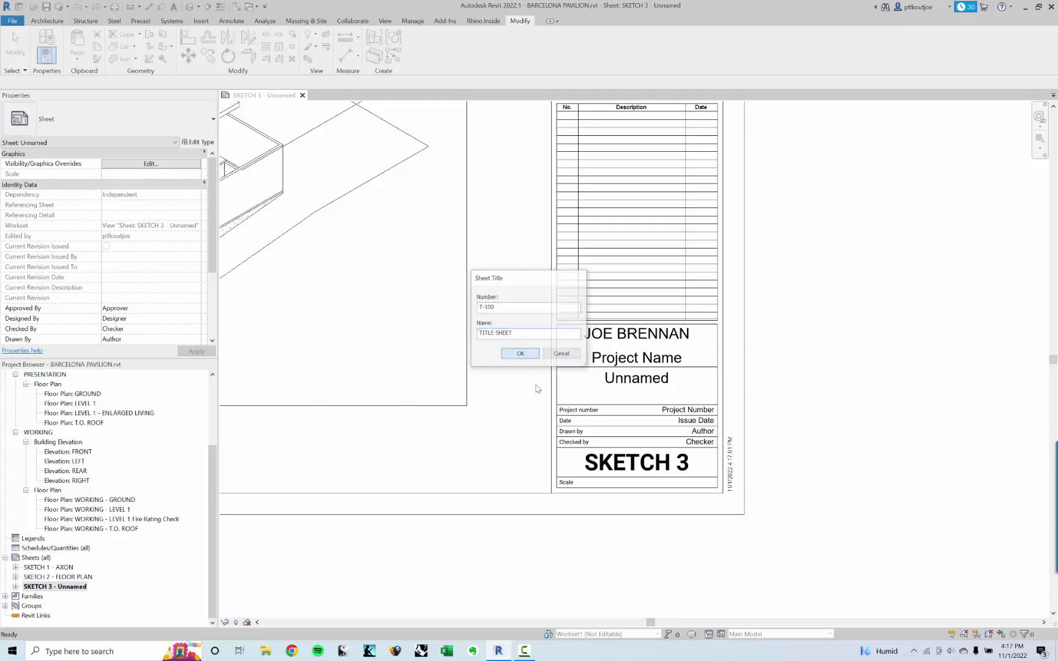
pyautogui.click(520, 354)
pyautogui.scroll(-2, 484, 375)
# Step: Place a text note reading BARCELONA PAVILLION near the sheet's top-left corner
pyautogui.scroll(-3, 487, 377)
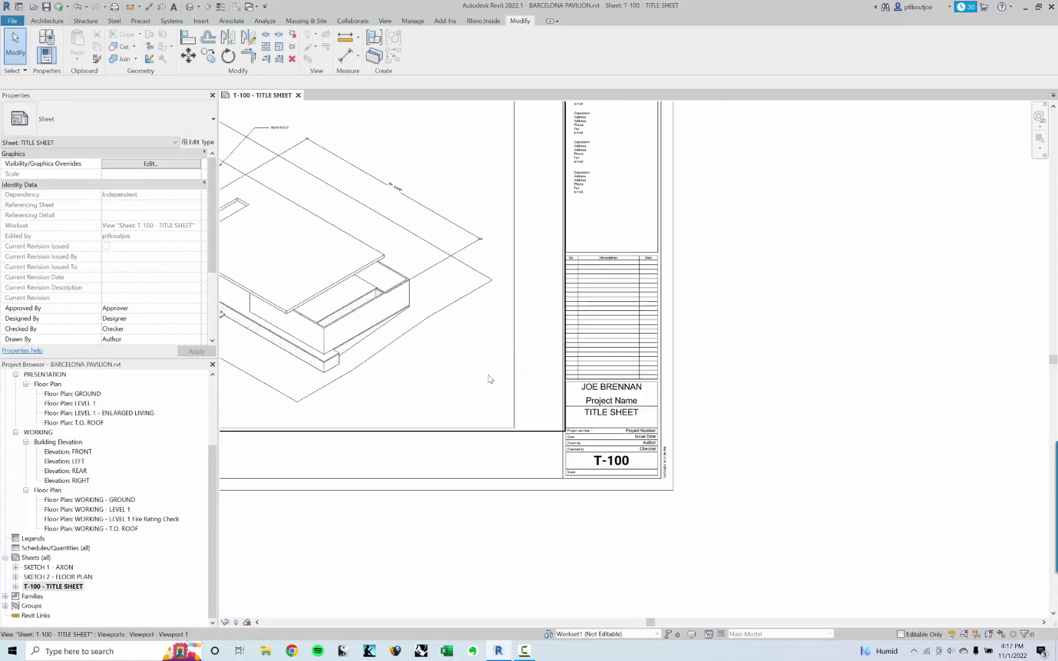
pyautogui.scroll(3, 508, 313)
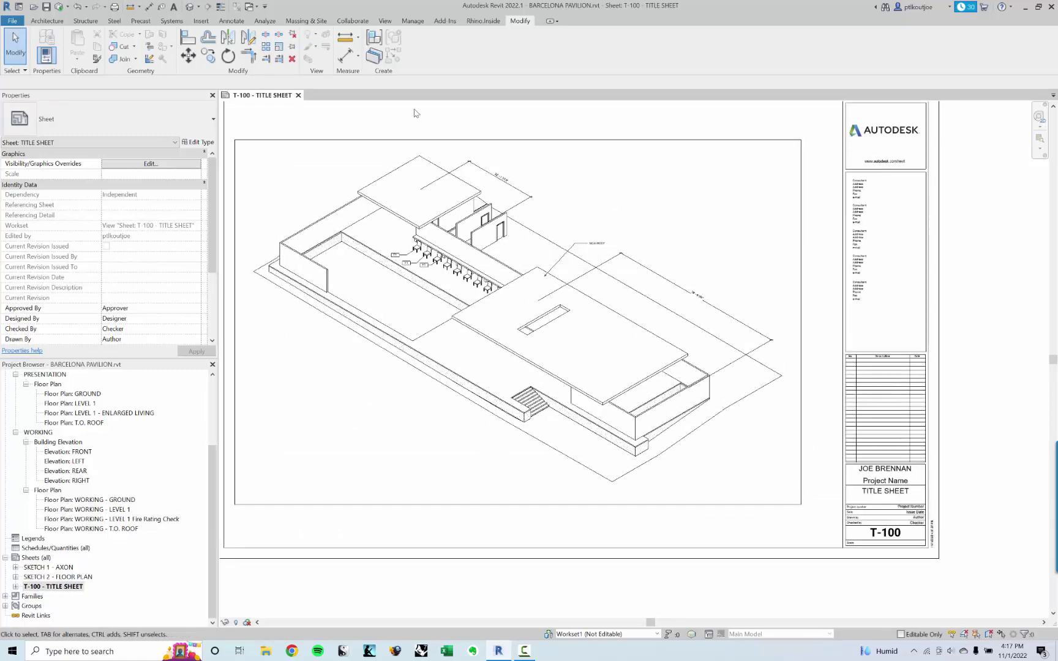
pyautogui.click(174, 6)
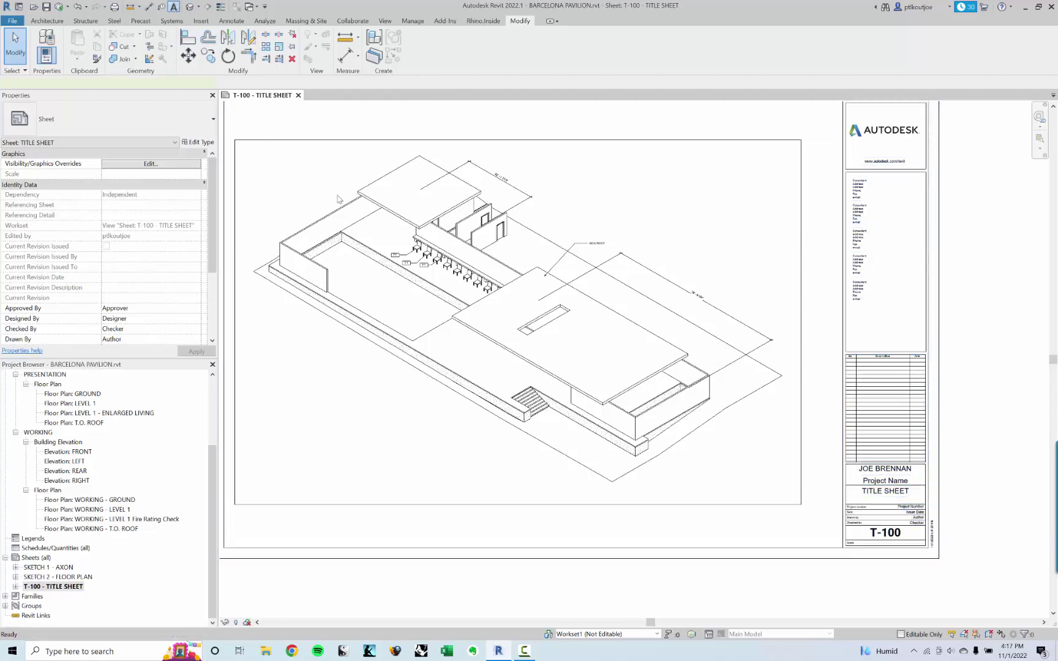
pyautogui.moveTo(263, 122); pyautogui.dragTo(365, 324, button='middle')
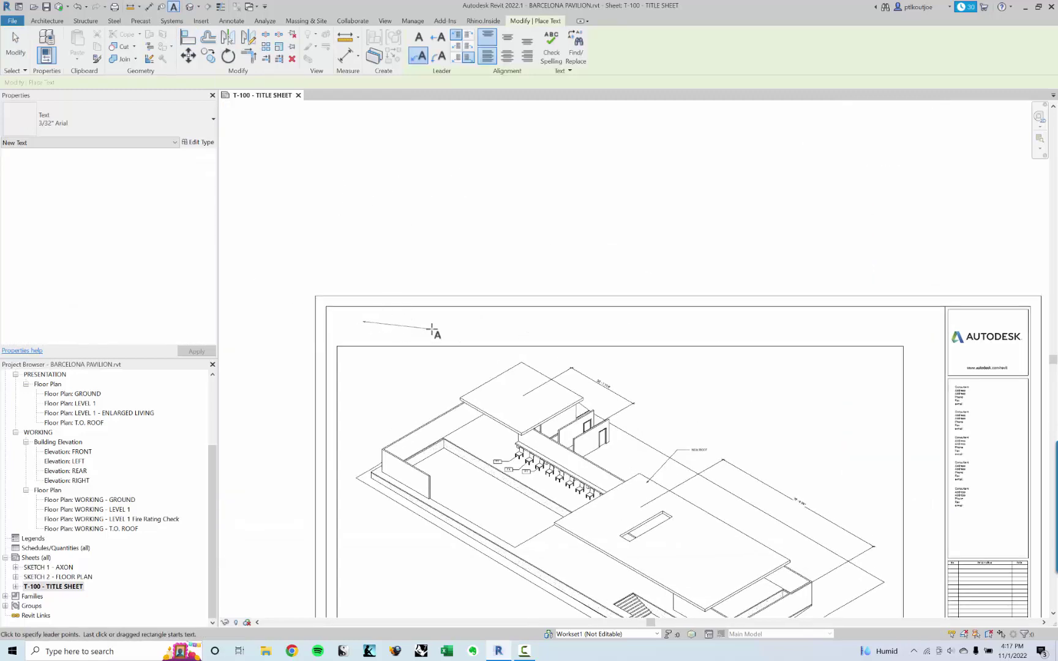
pyautogui.press('Escape')
pyautogui.press('Escape')
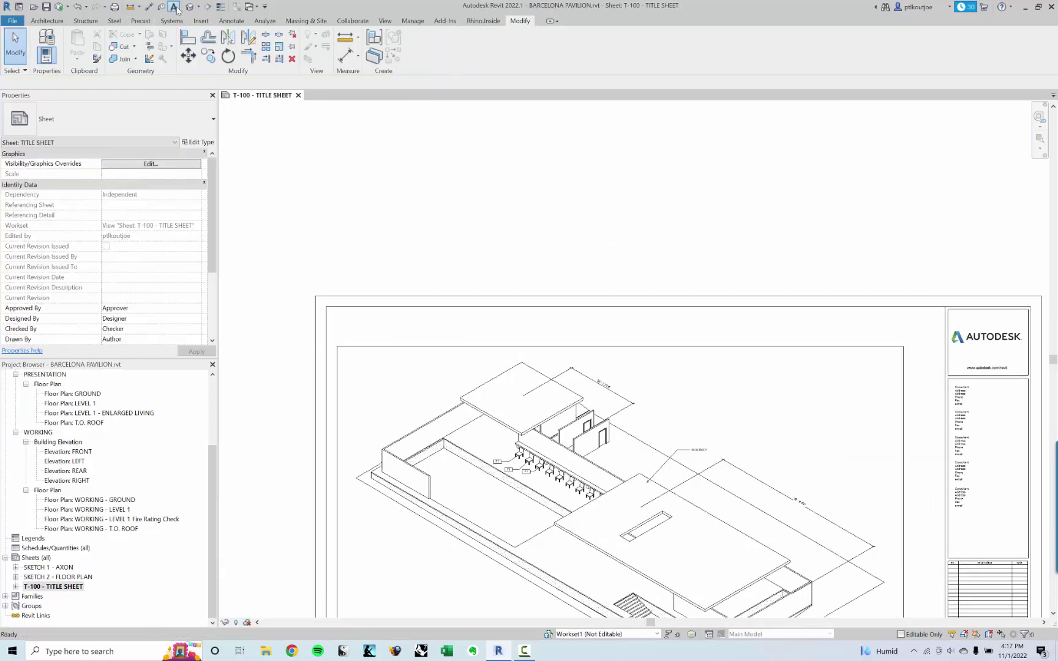
pyautogui.click(175, 6)
pyautogui.click(367, 327)
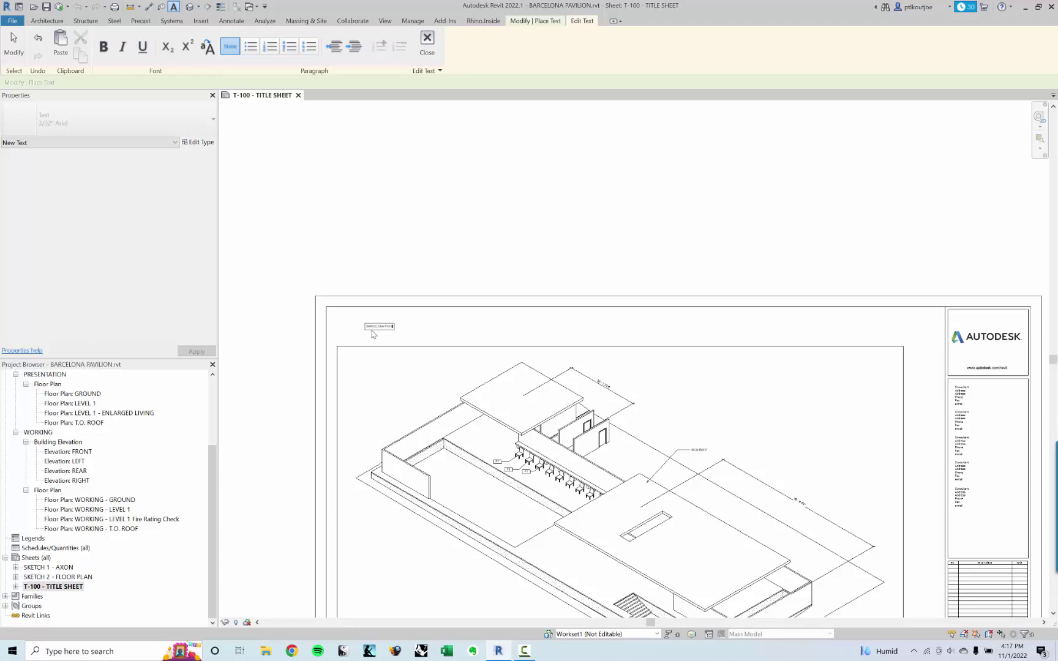
pyautogui.click(383, 247)
pyautogui.scroll(2, 378, 283)
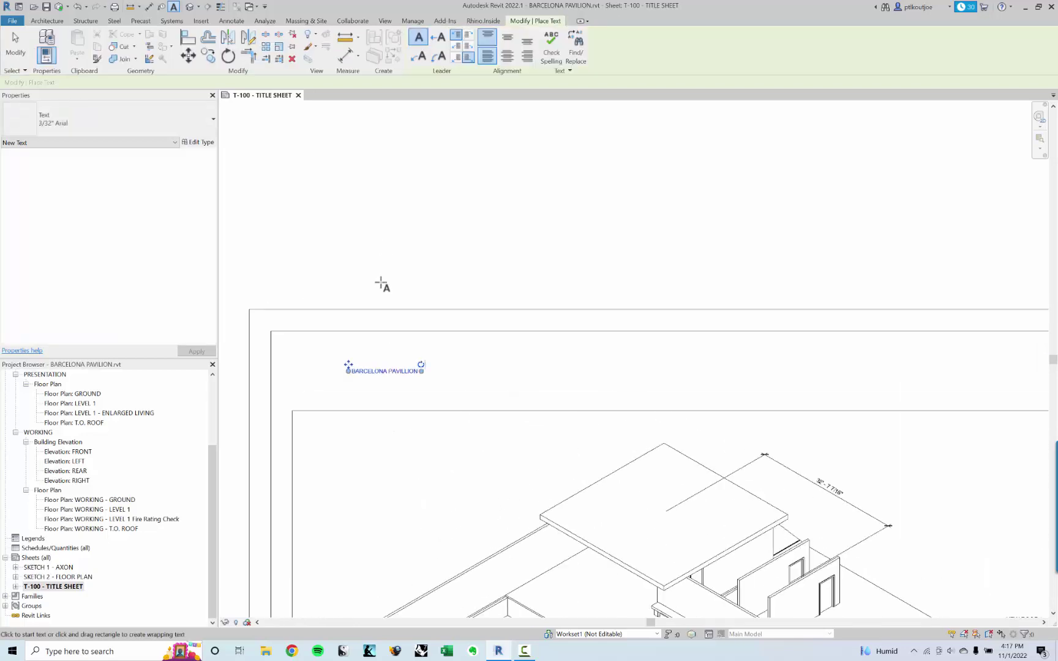
pyautogui.press('Escape')
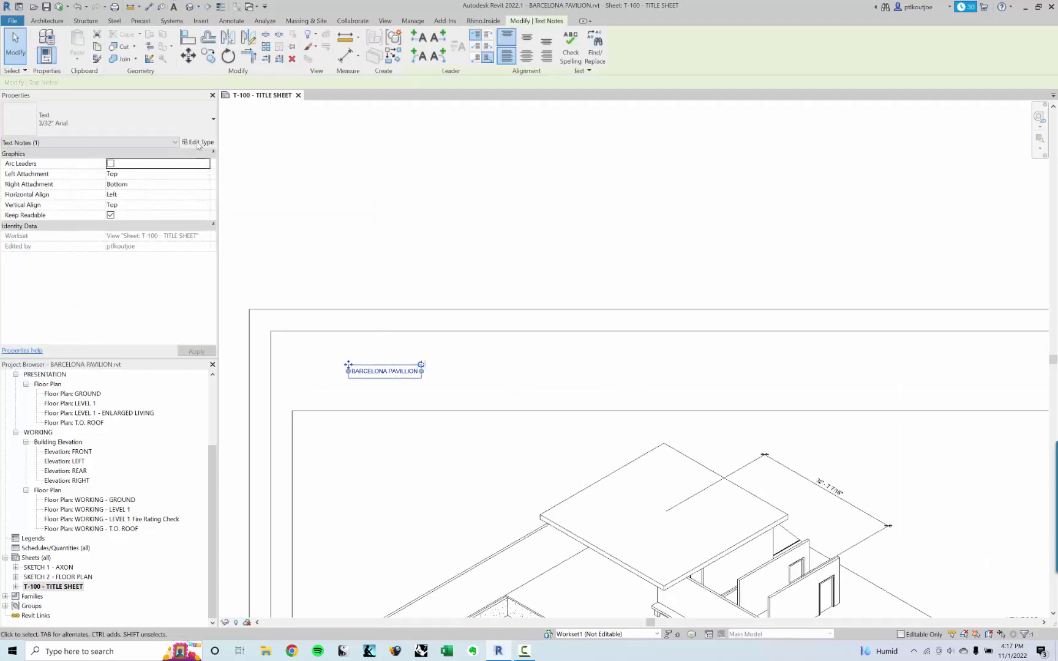
# Step: Switch the title text to the 1/4" Arial type and move it toward the top-left border
pyautogui.click(197, 143)
pyautogui.press('Escape')
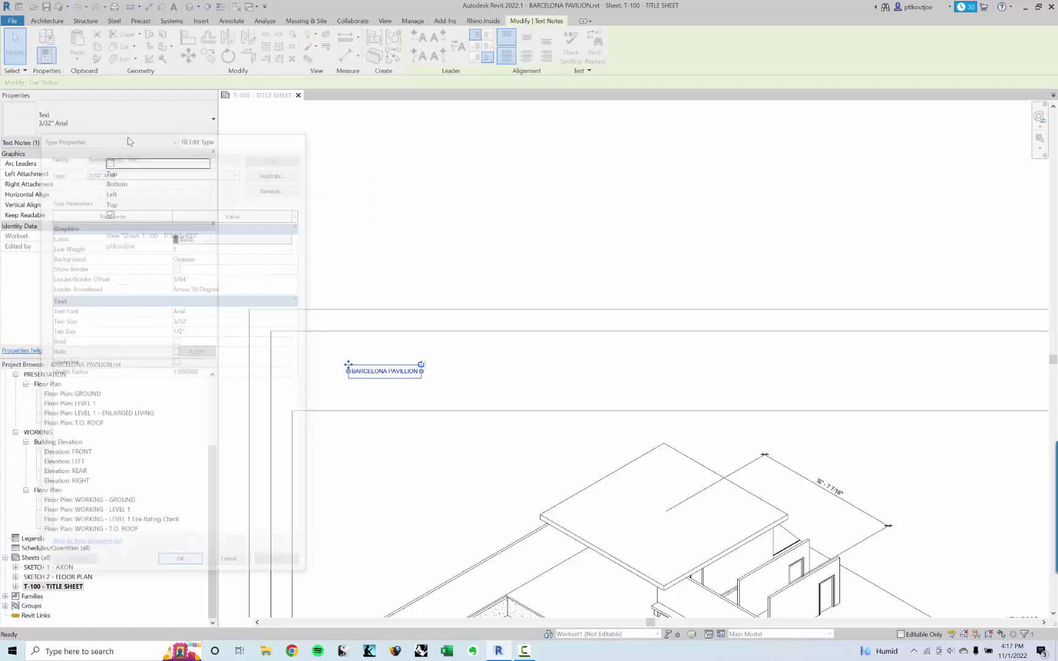
pyautogui.click(122, 119)
pyautogui.click(88, 176)
pyautogui.click(416, 269)
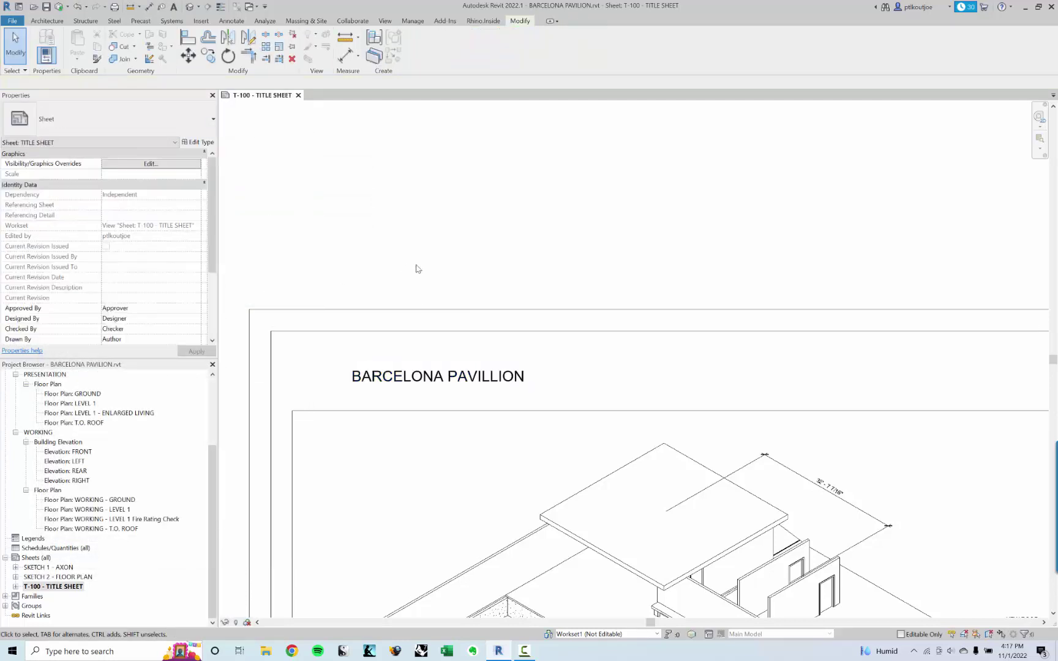
pyautogui.scroll(-1, 416, 269)
pyautogui.click(428, 352)
pyautogui.moveTo(428, 352); pyautogui.dragTo(403, 344)
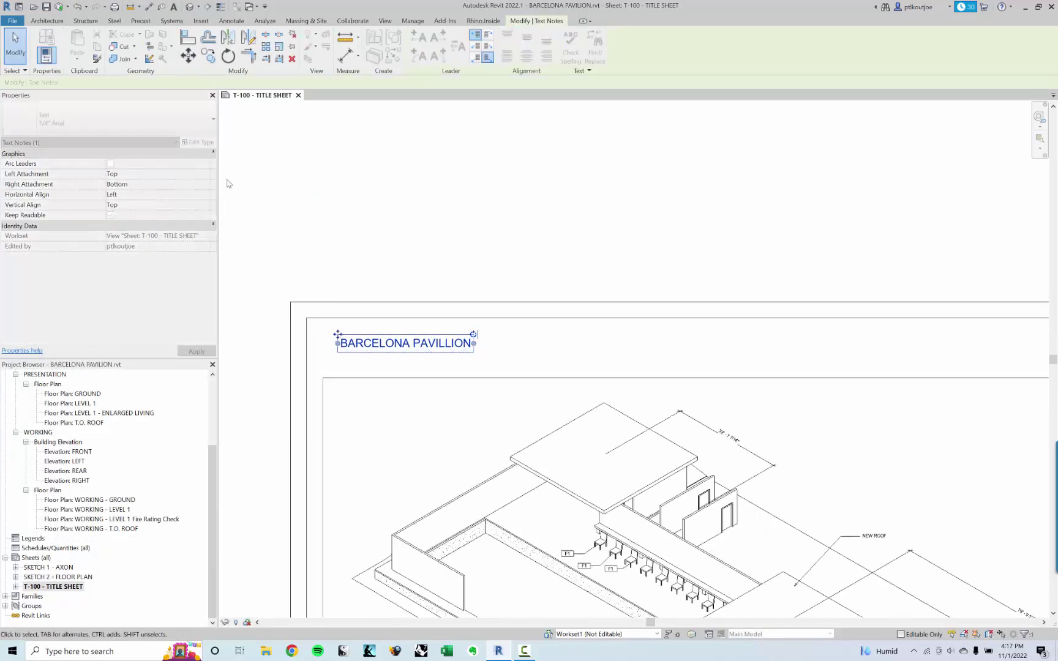
# Step: Duplicate the text type as 1/2" ROBOTO with Roboto font and 1/2" text size
pyautogui.click(198, 142)
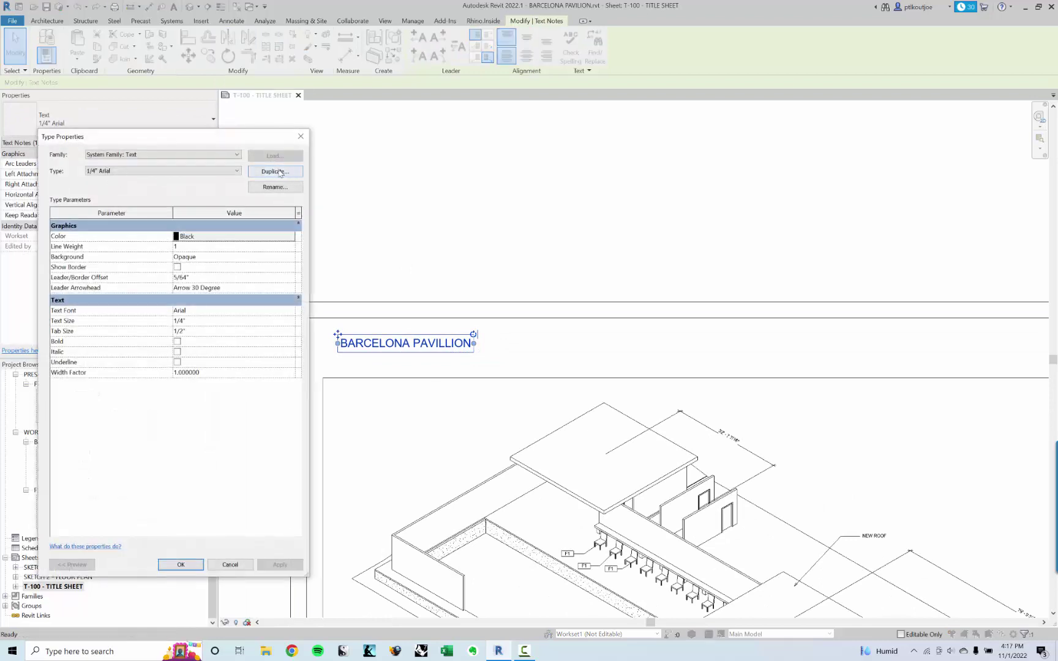
pyautogui.click(274, 172)
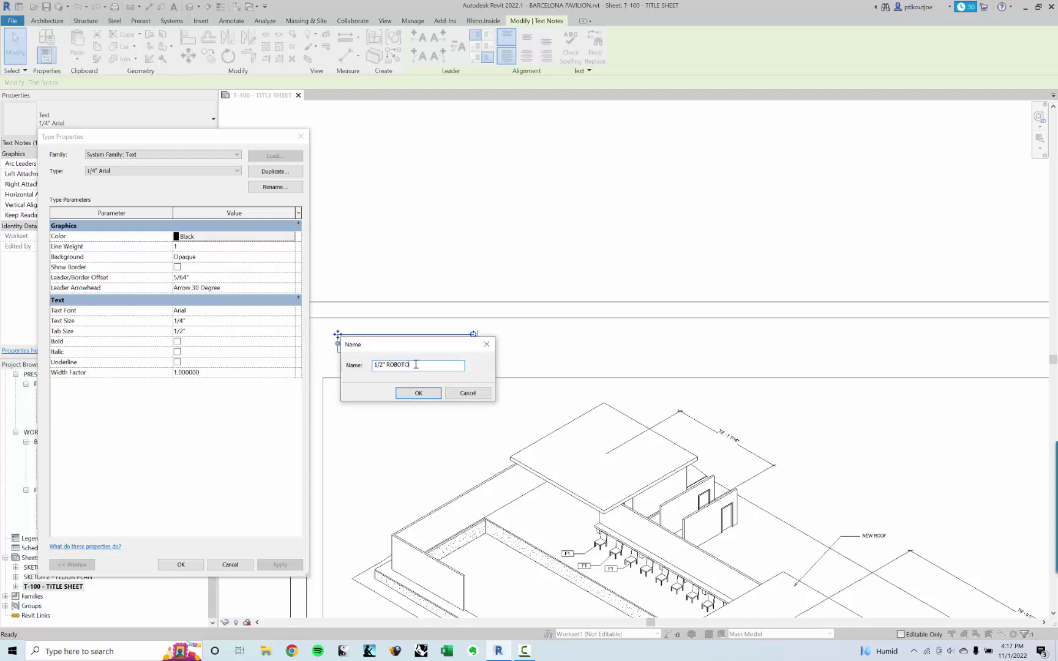
pyautogui.click(419, 393)
pyautogui.click(275, 311)
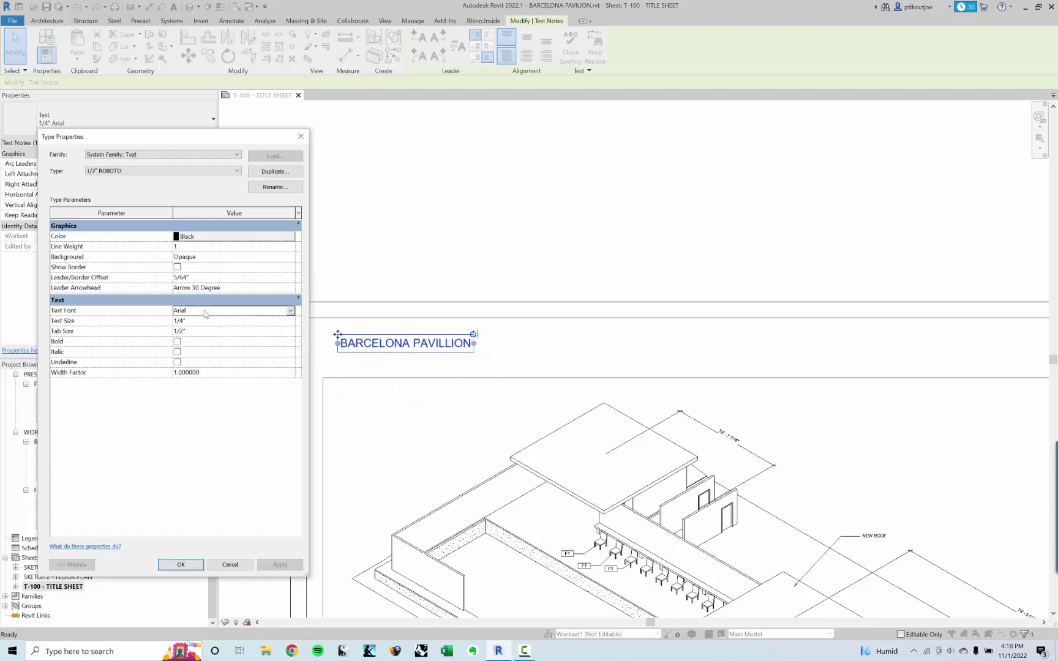
pyautogui.click(287, 311)
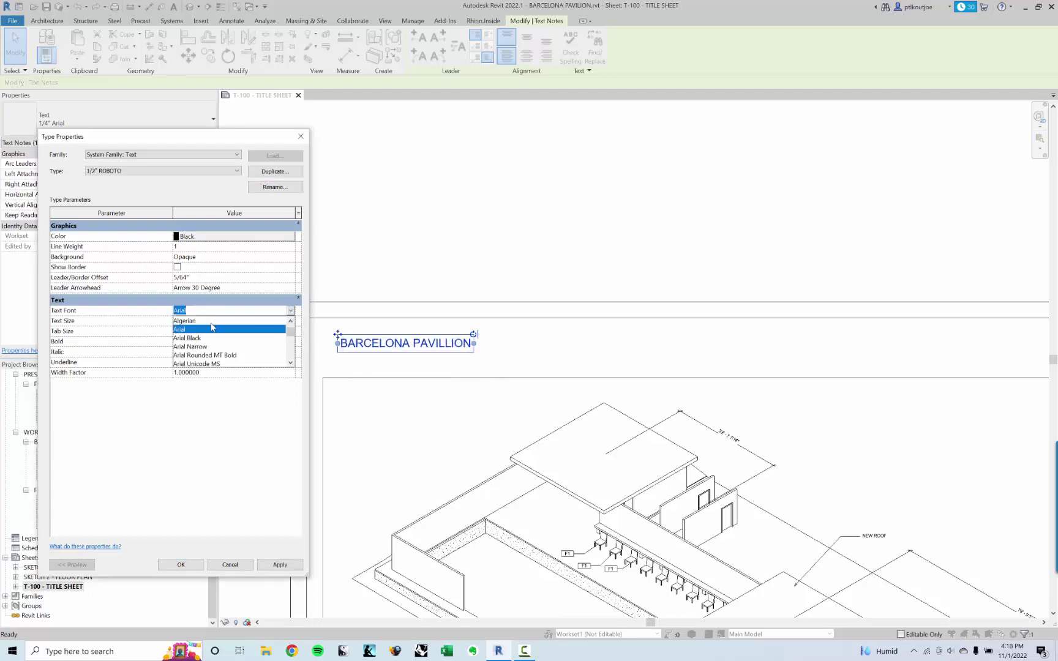
pyautogui.write('Roboto')
pyautogui.press('Return')
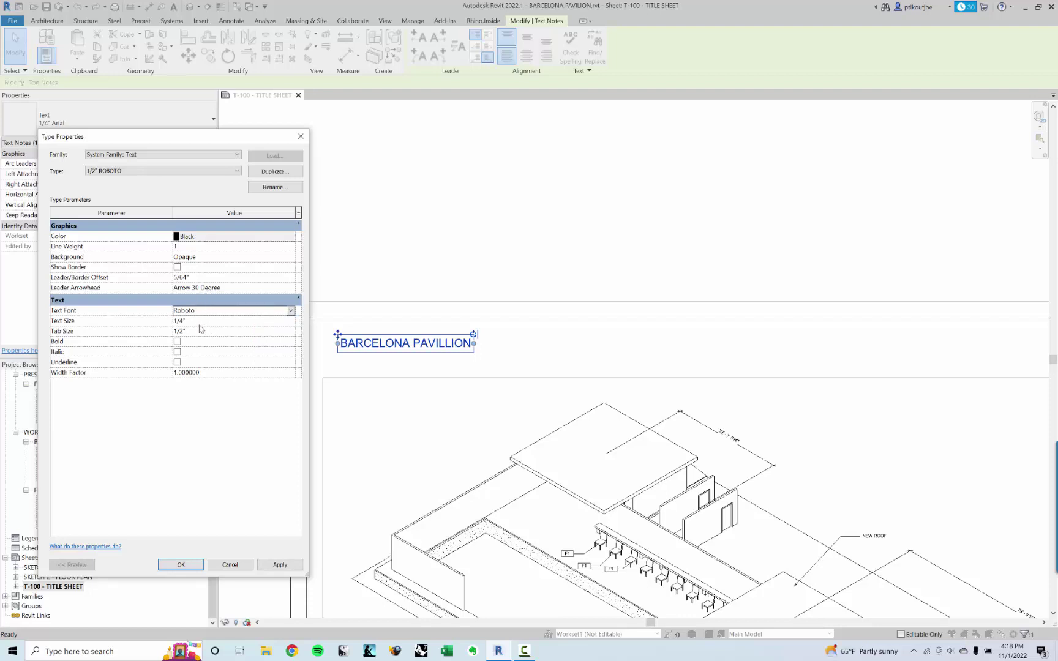
pyautogui.click(196, 321)
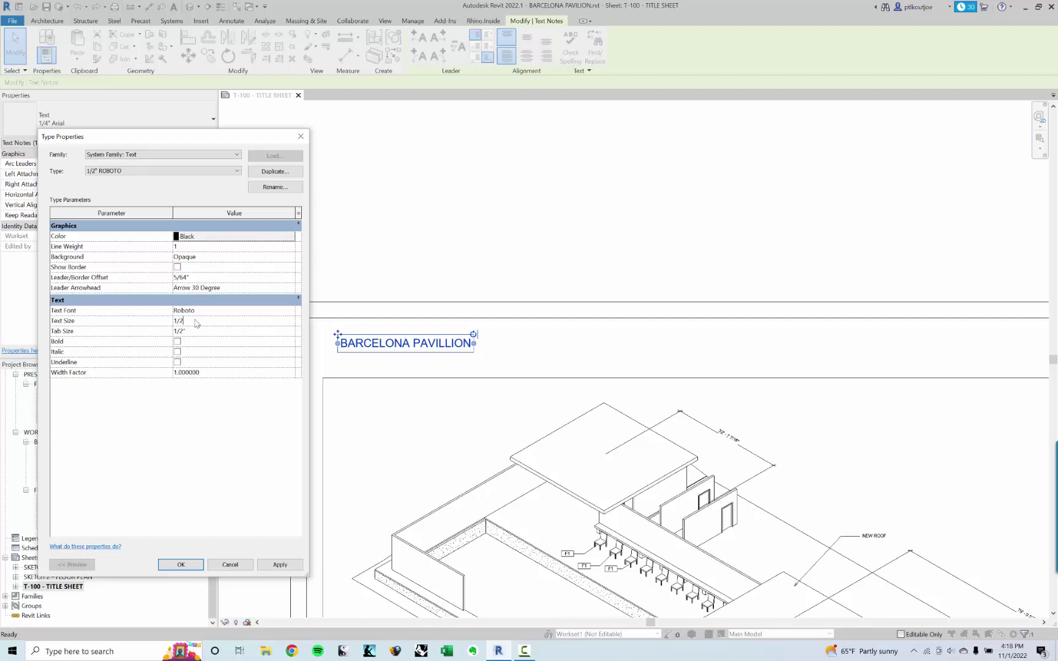
pyautogui.press('Tab')
pyautogui.click(180, 565)
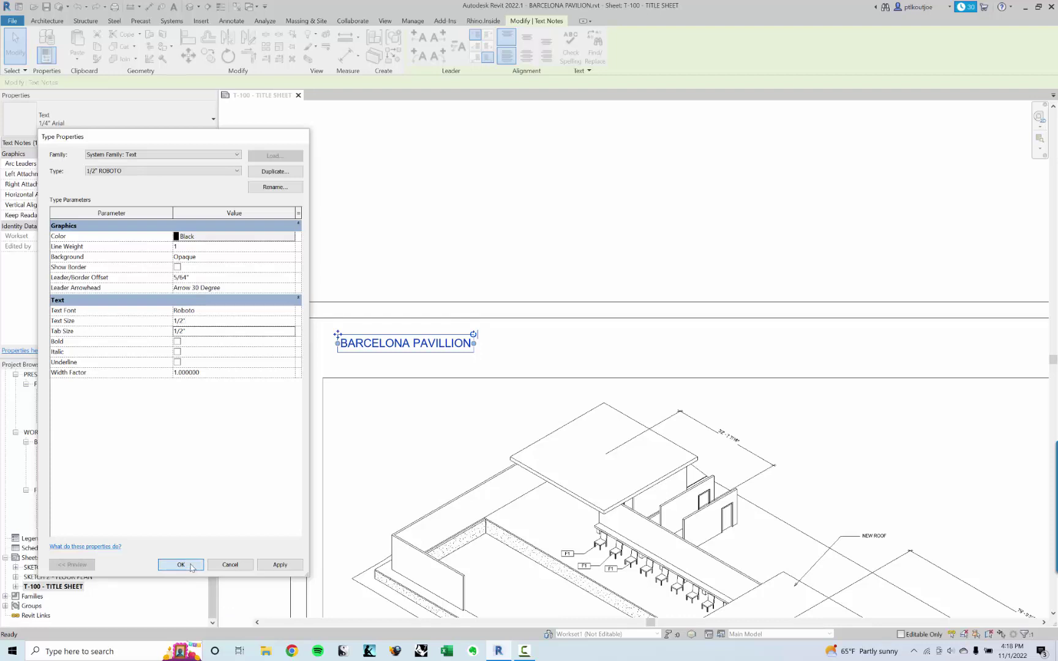
# Step: Pan and zoom out so the whole T-100 sheet with its title is in view
pyautogui.scroll(1, 331, 340)
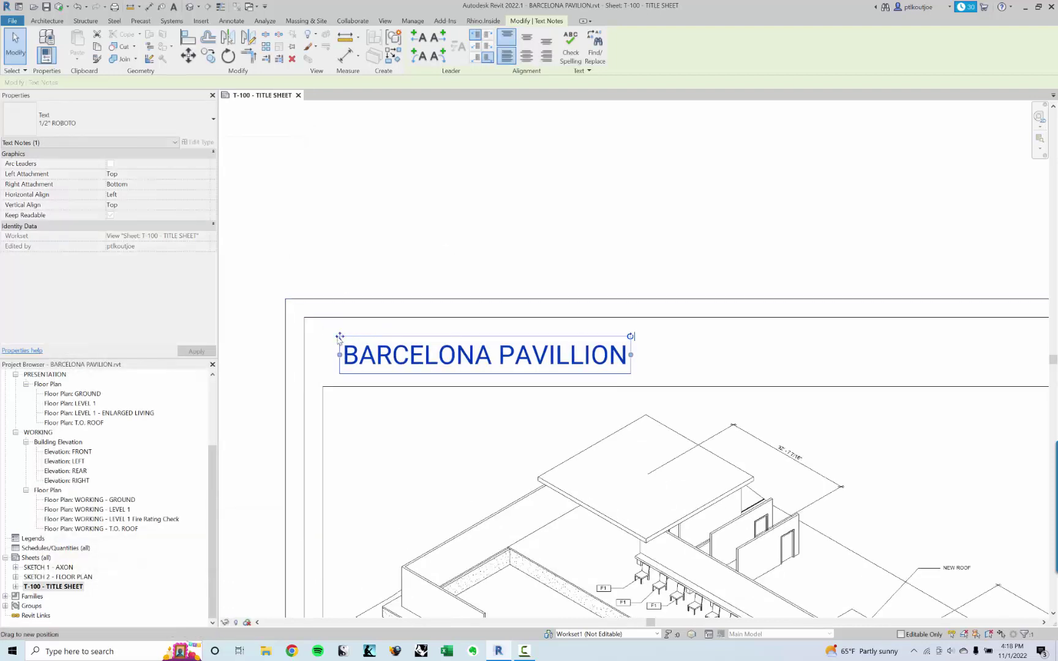
pyautogui.scroll(1, 331, 339)
pyautogui.scroll(-1, 331, 340)
pyautogui.scroll(-1, 409, 237)
pyautogui.moveTo(408, 236); pyautogui.dragTo(439, 211, button='middle')
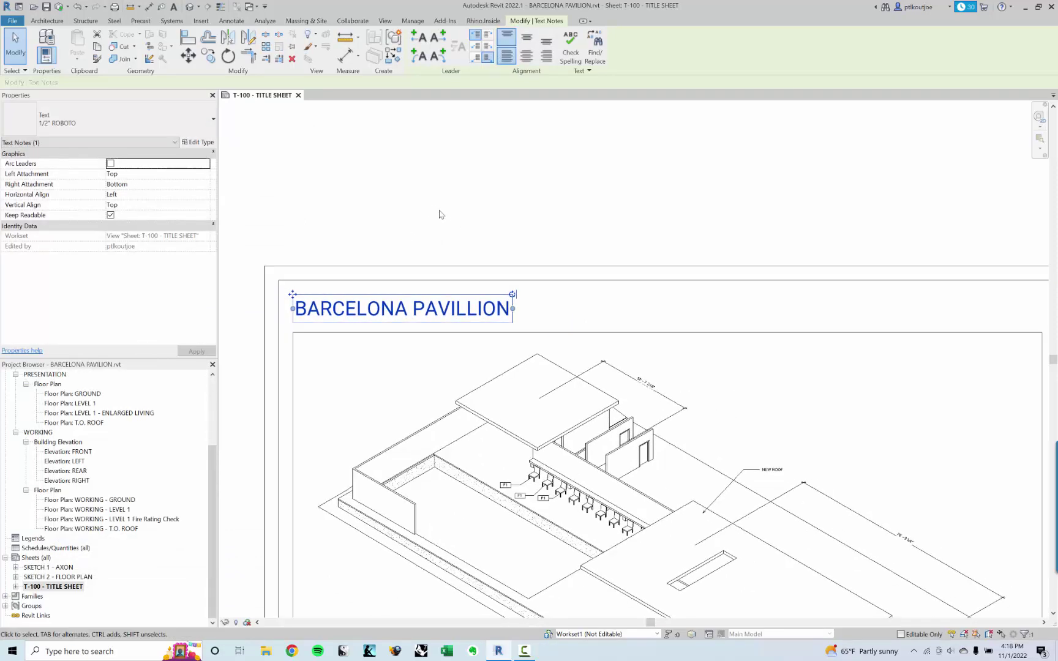
pyautogui.scroll(-3, 439, 214)
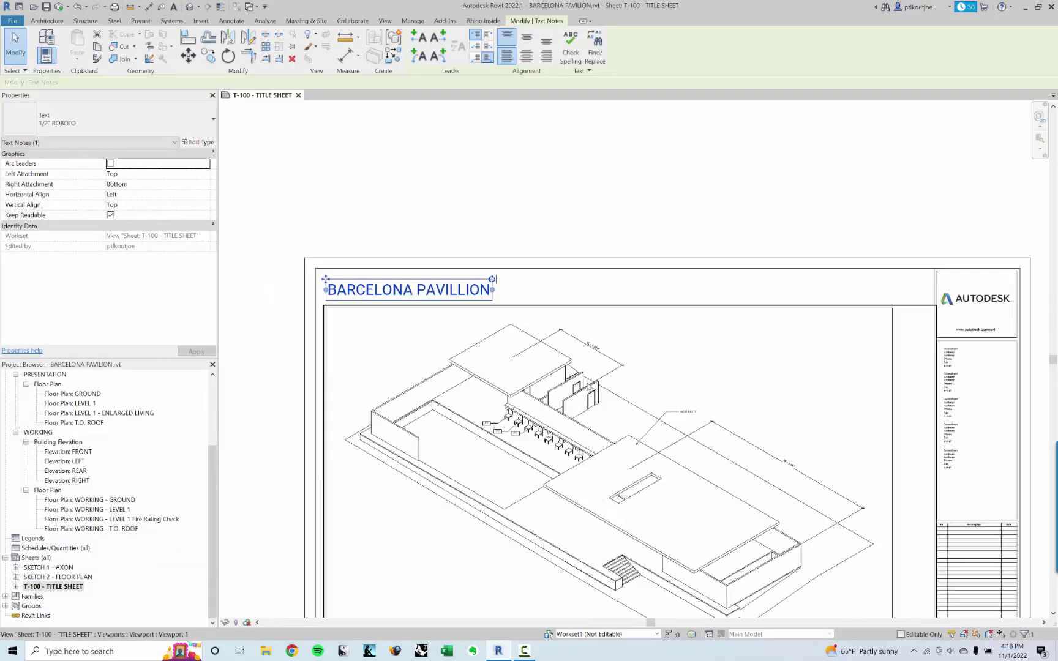
pyautogui.moveTo(439, 214); pyautogui.dragTo(436, 195, button='middle')
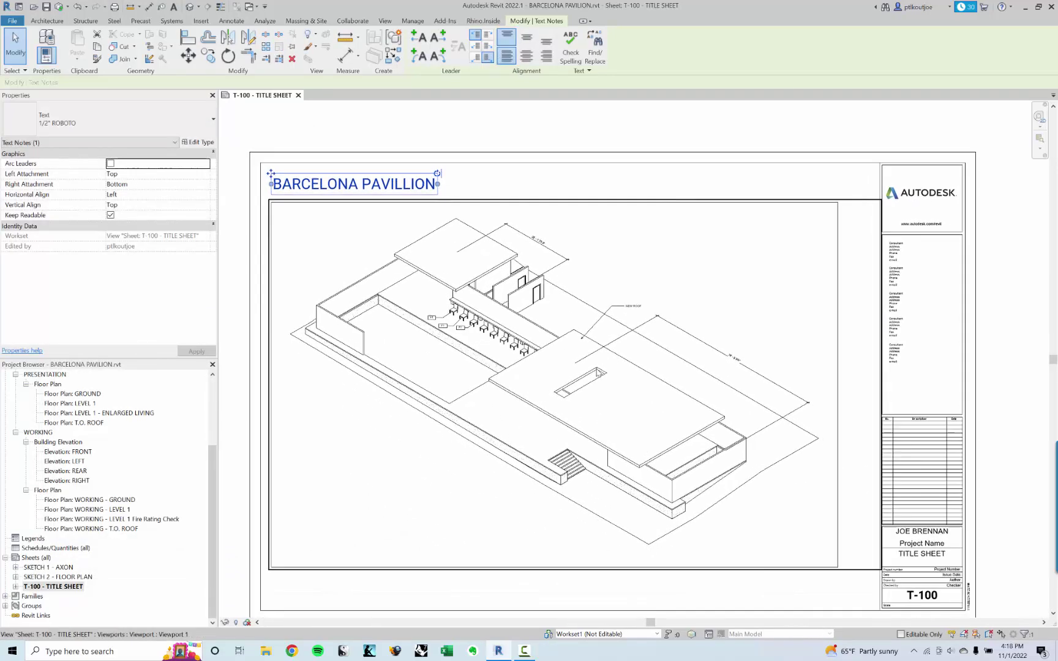
pyautogui.moveTo(604, 389); pyautogui.dragTo(594, 381, button='middle')
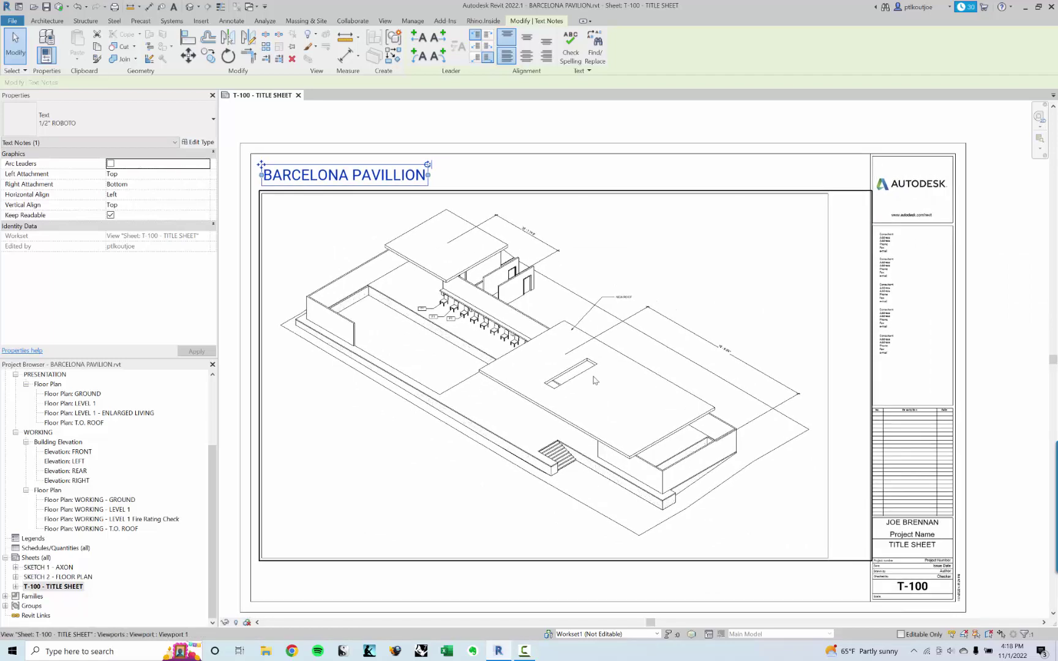